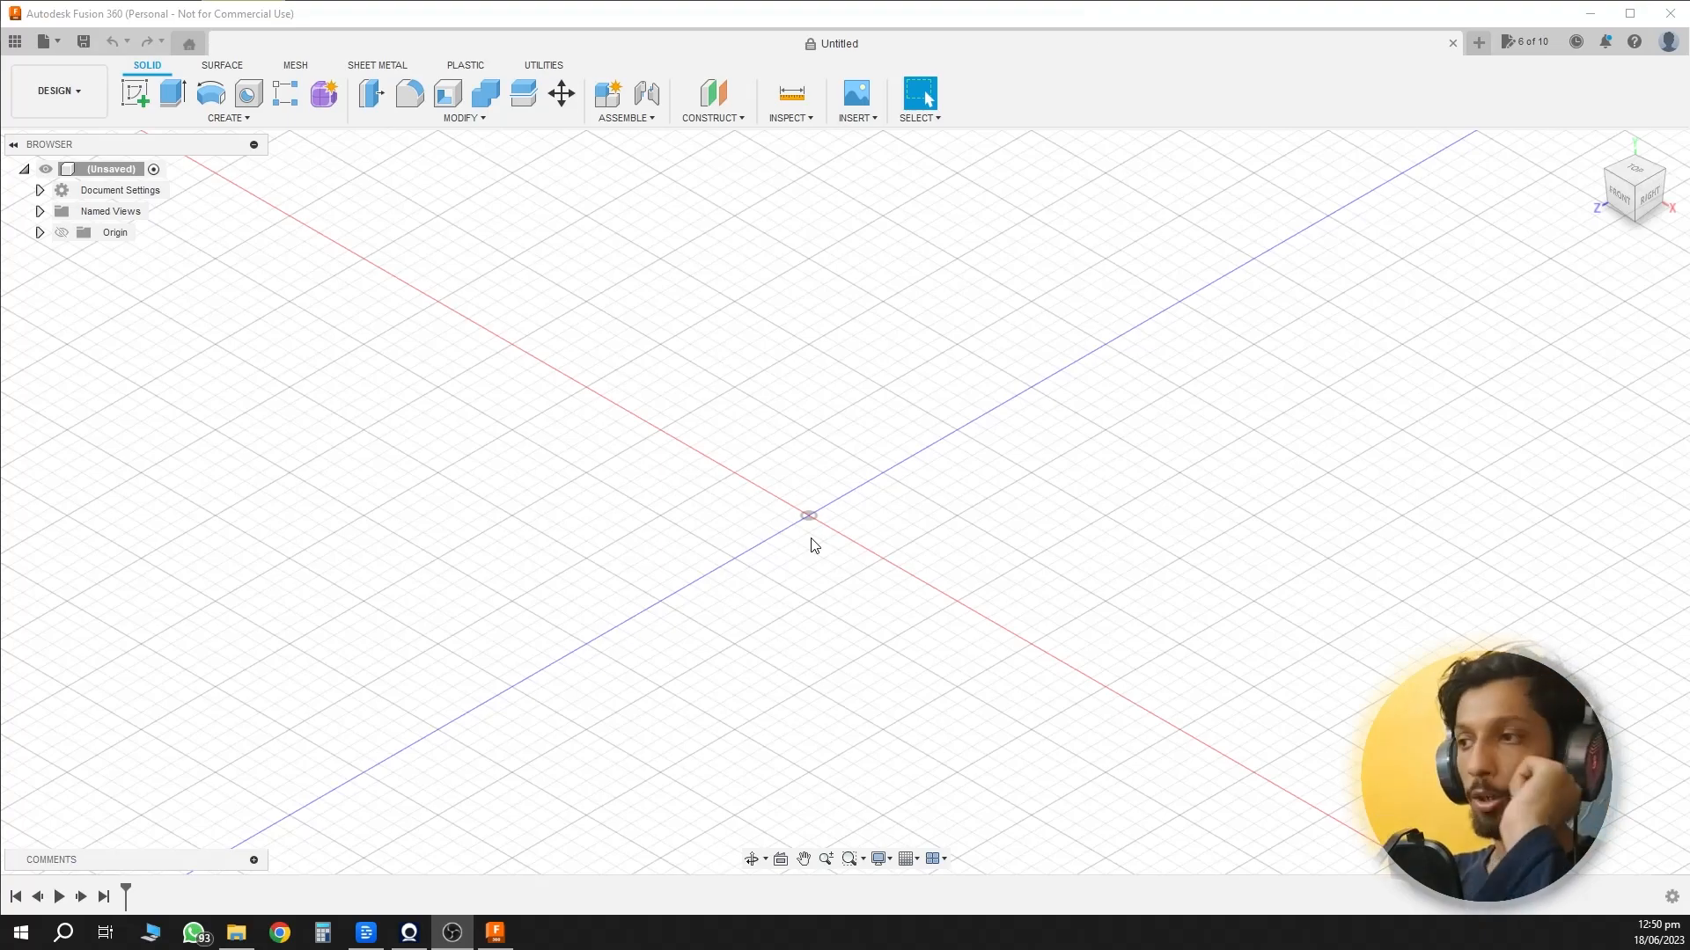
Switch to File Explorer and examine the motor photos in the measure folder: gearbox plate, motor body diameter and overall view.
left_click(237, 936)
left_click(794, 440)
double_click(515, 379)
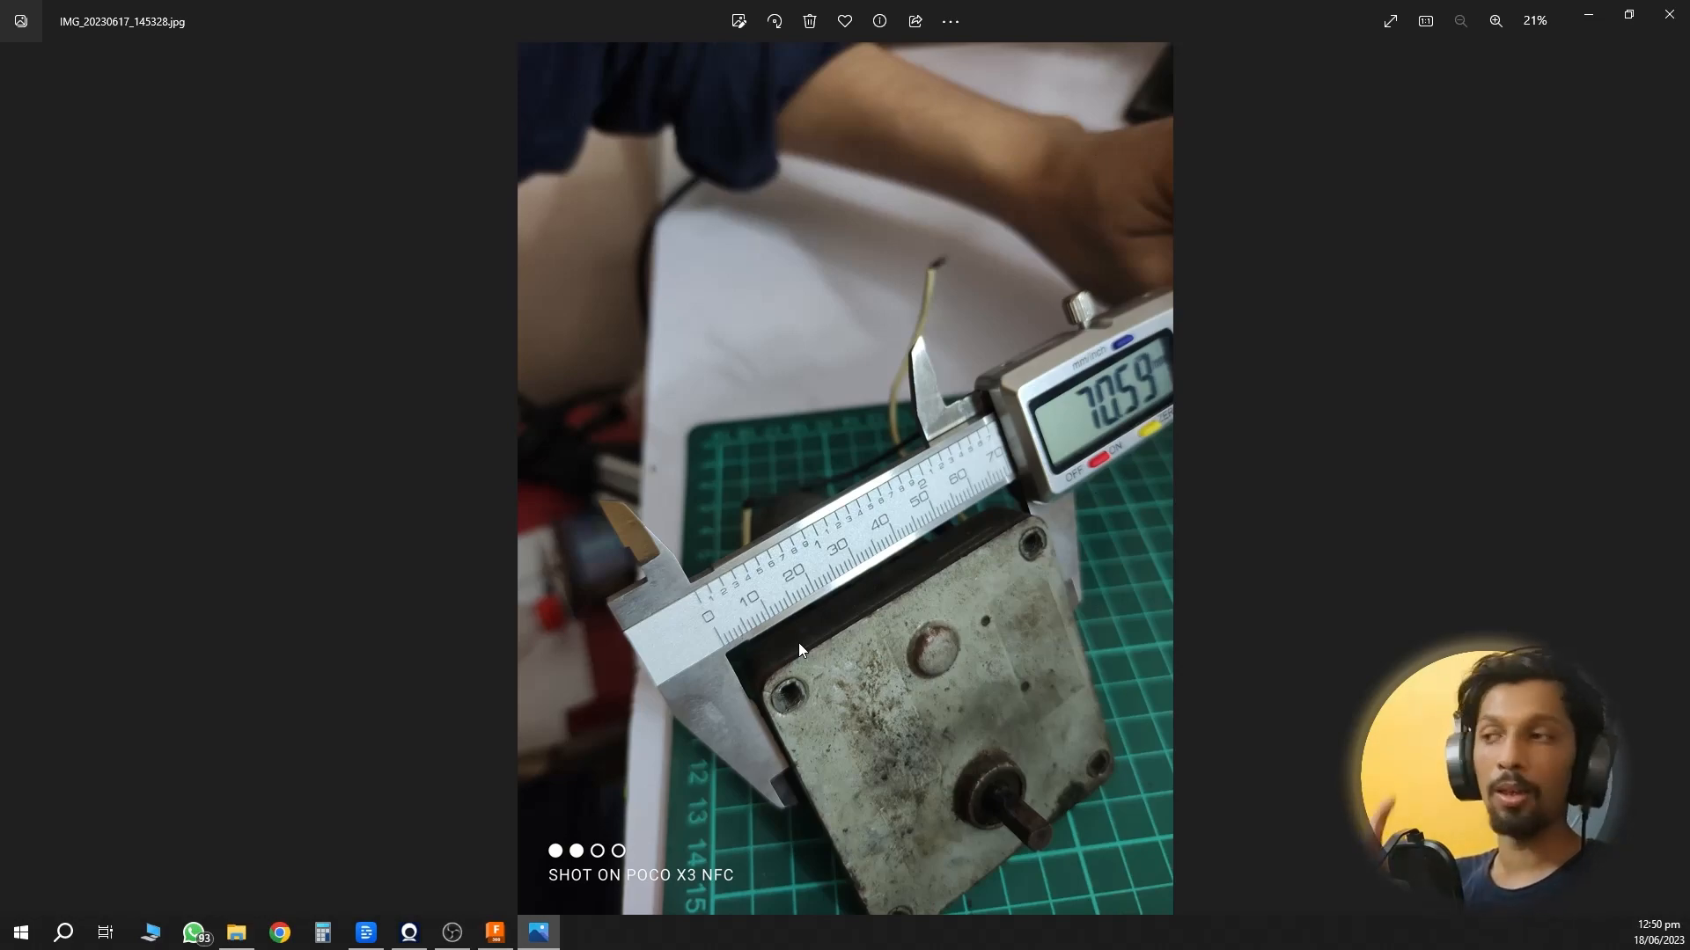
left_click(1622, 13)
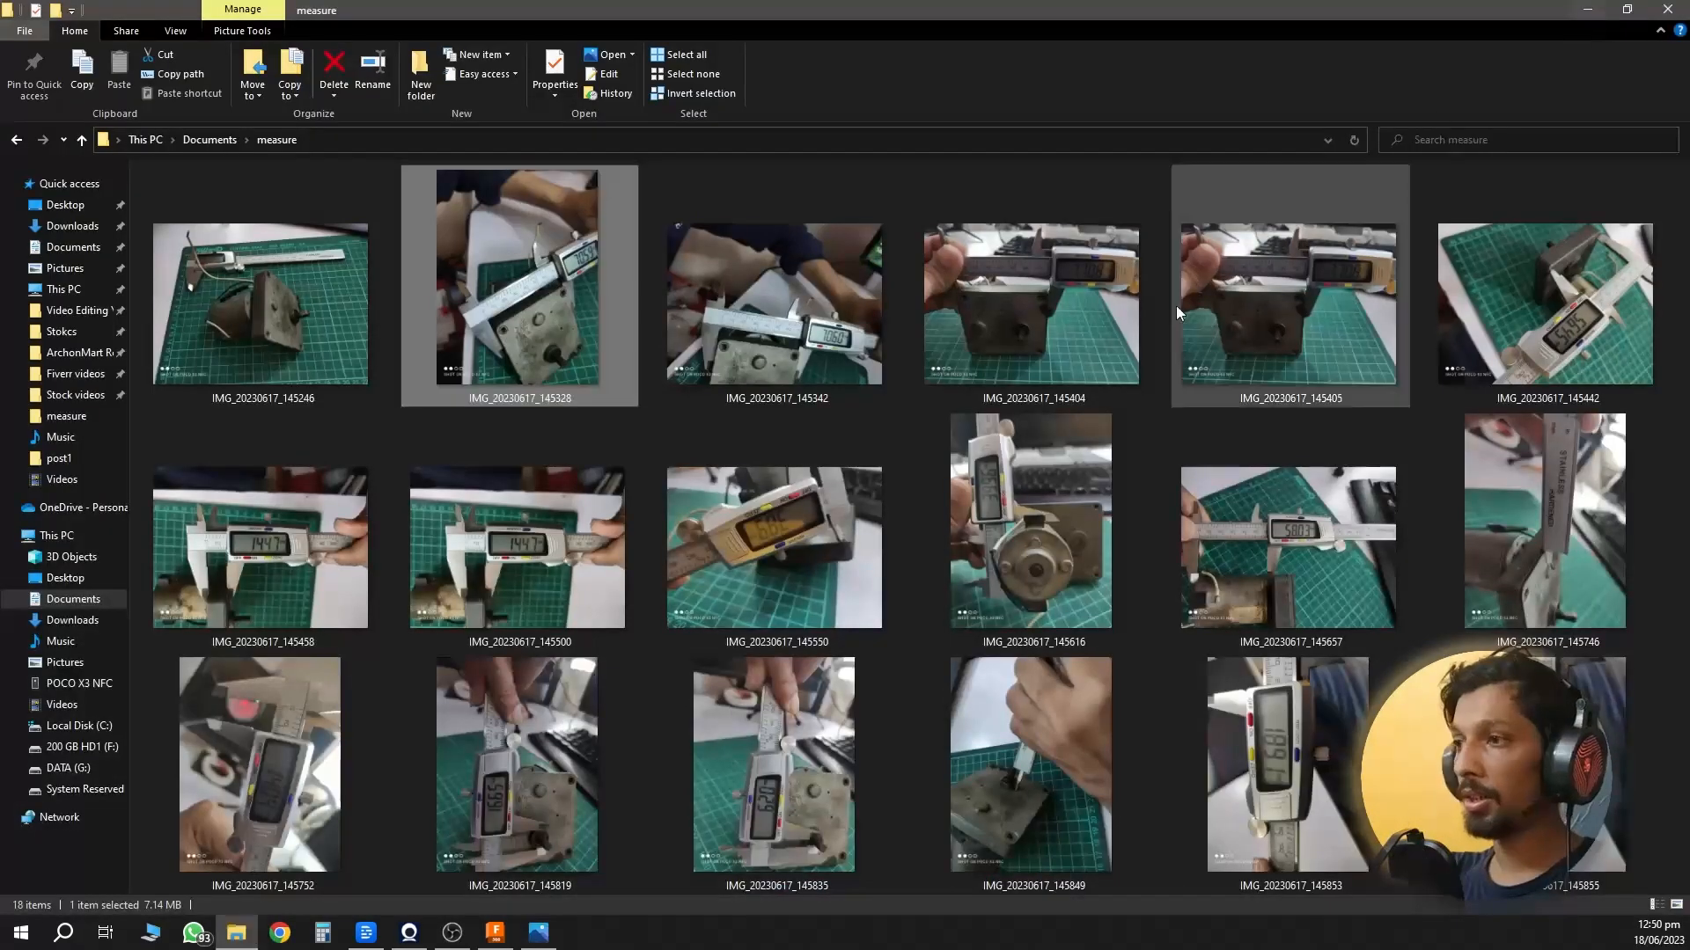
double_click(1015, 576)
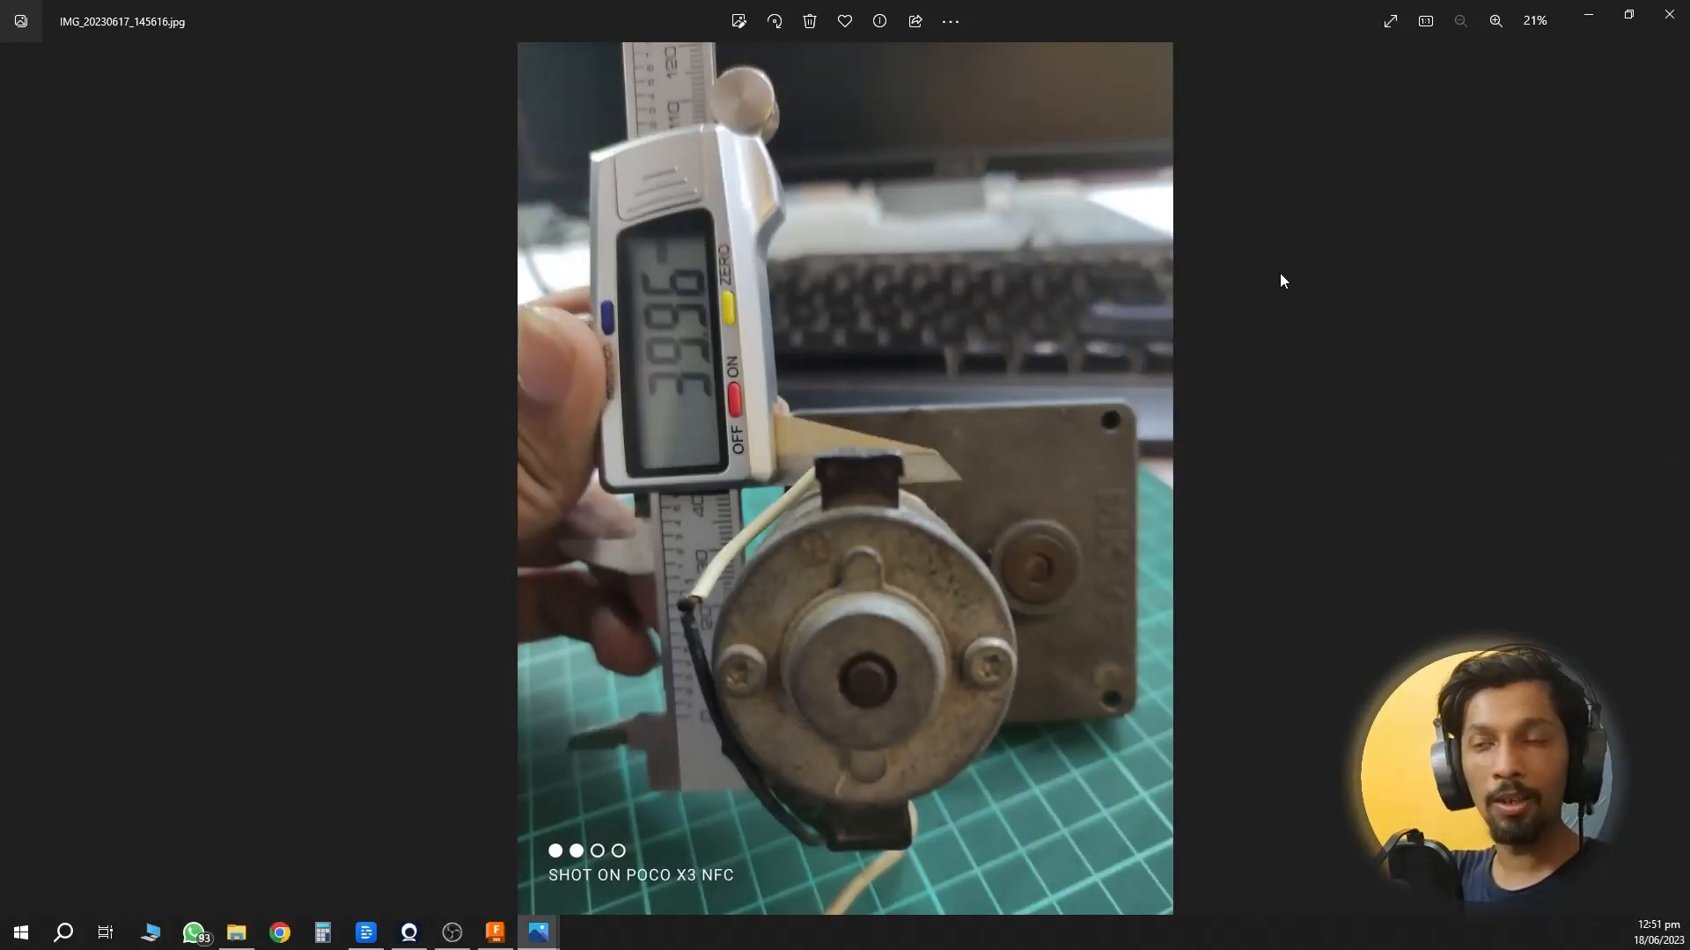
left_click(1669, 14)
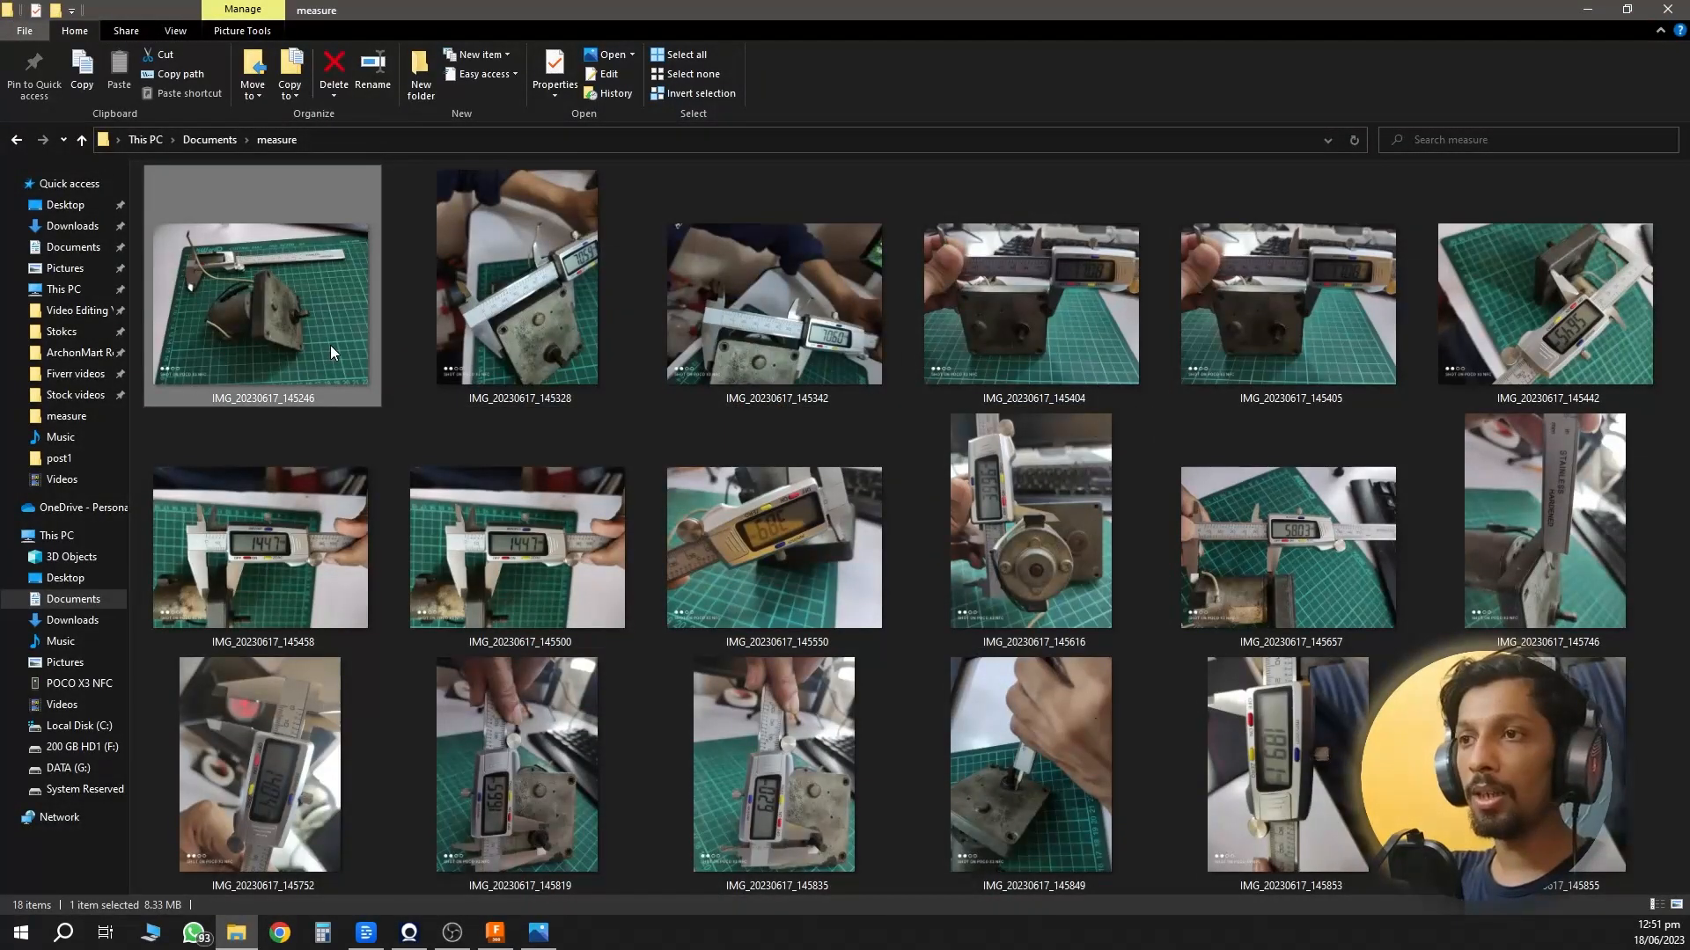
double_click(331, 352)
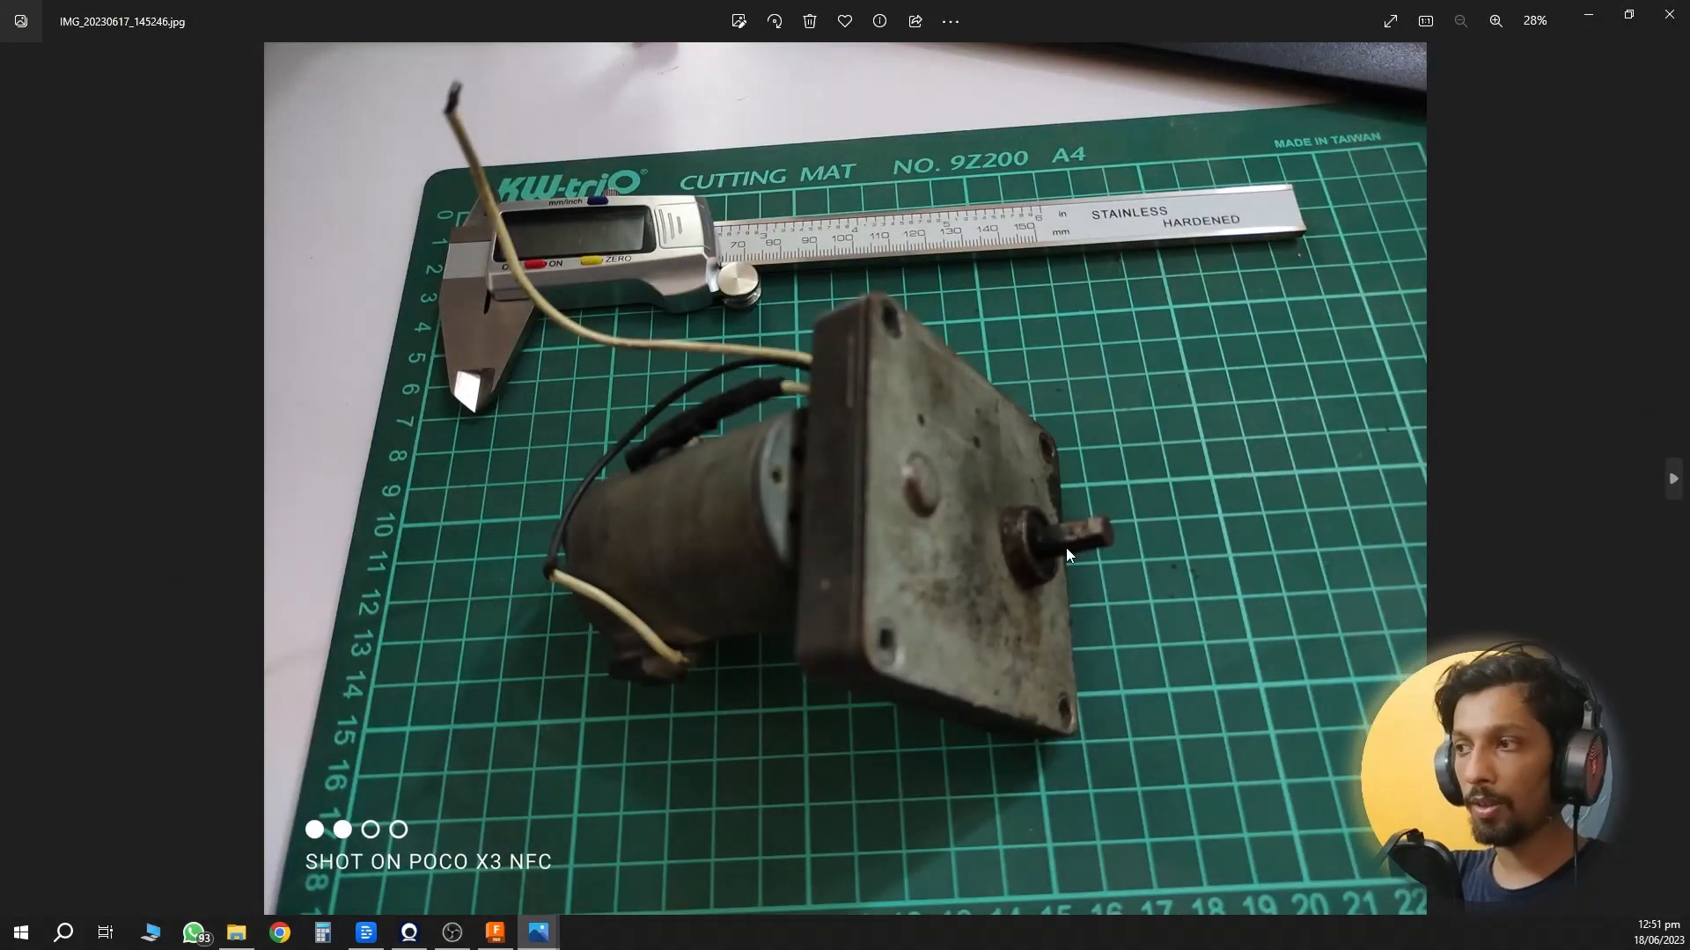
left_click(1669, 14)
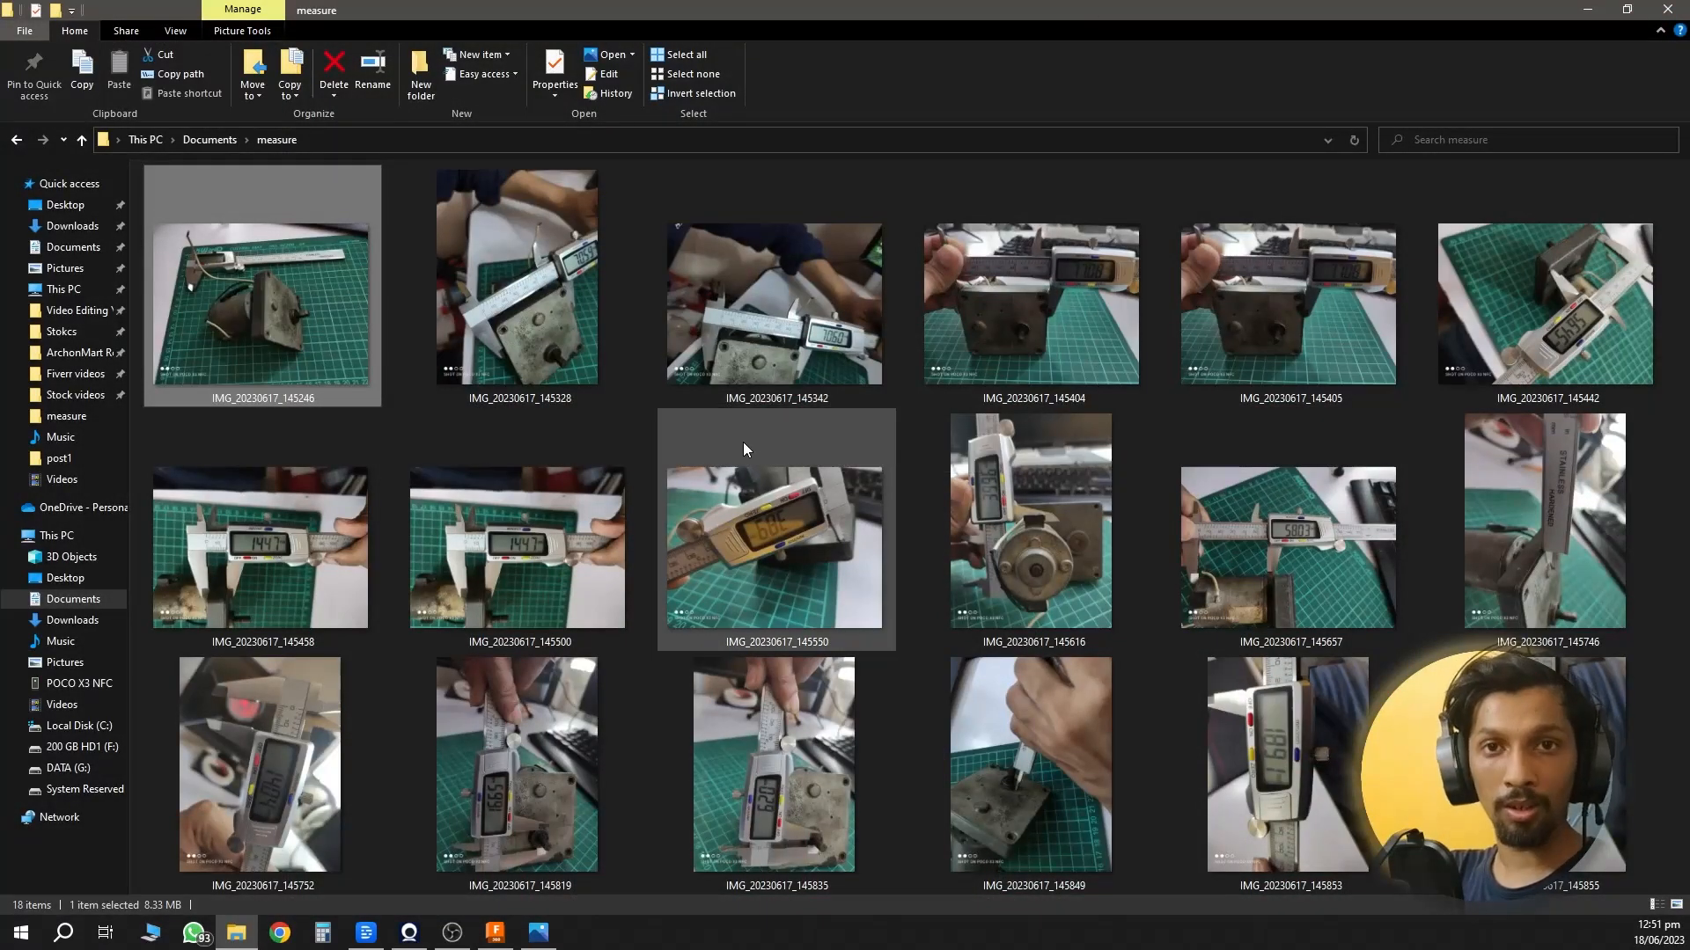
mouse_move(742, 445)
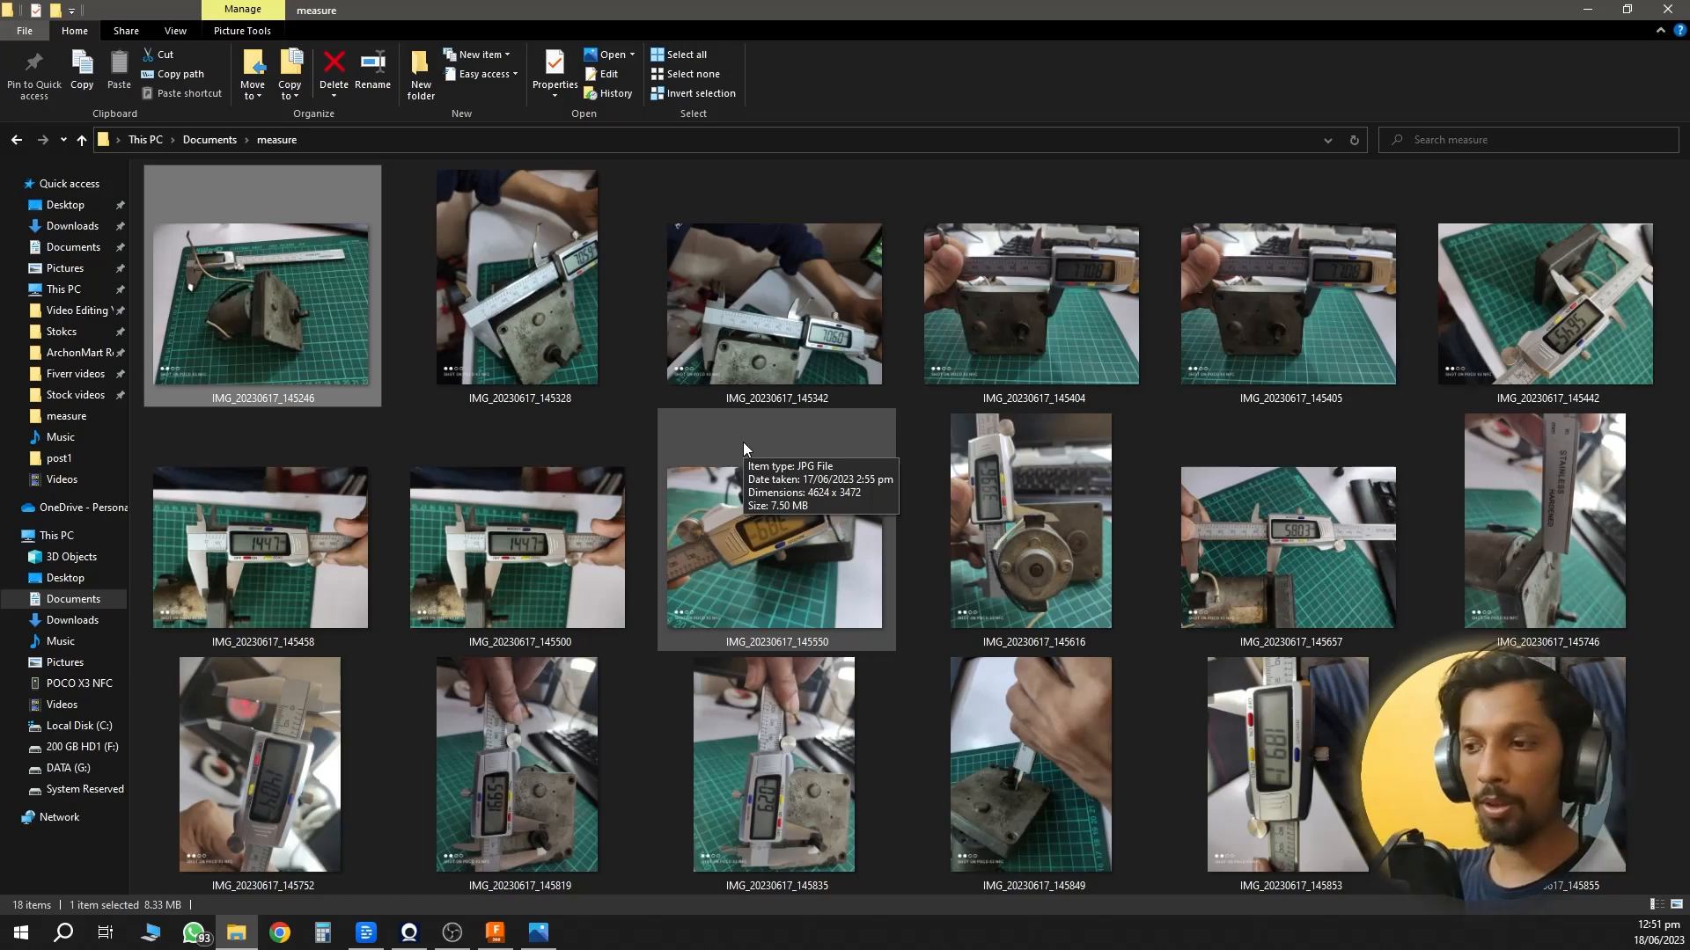
Switch to Fusion 360 and look through the saved robot part designs in the Admin Project.
left_click(514, 928)
left_click(15, 41)
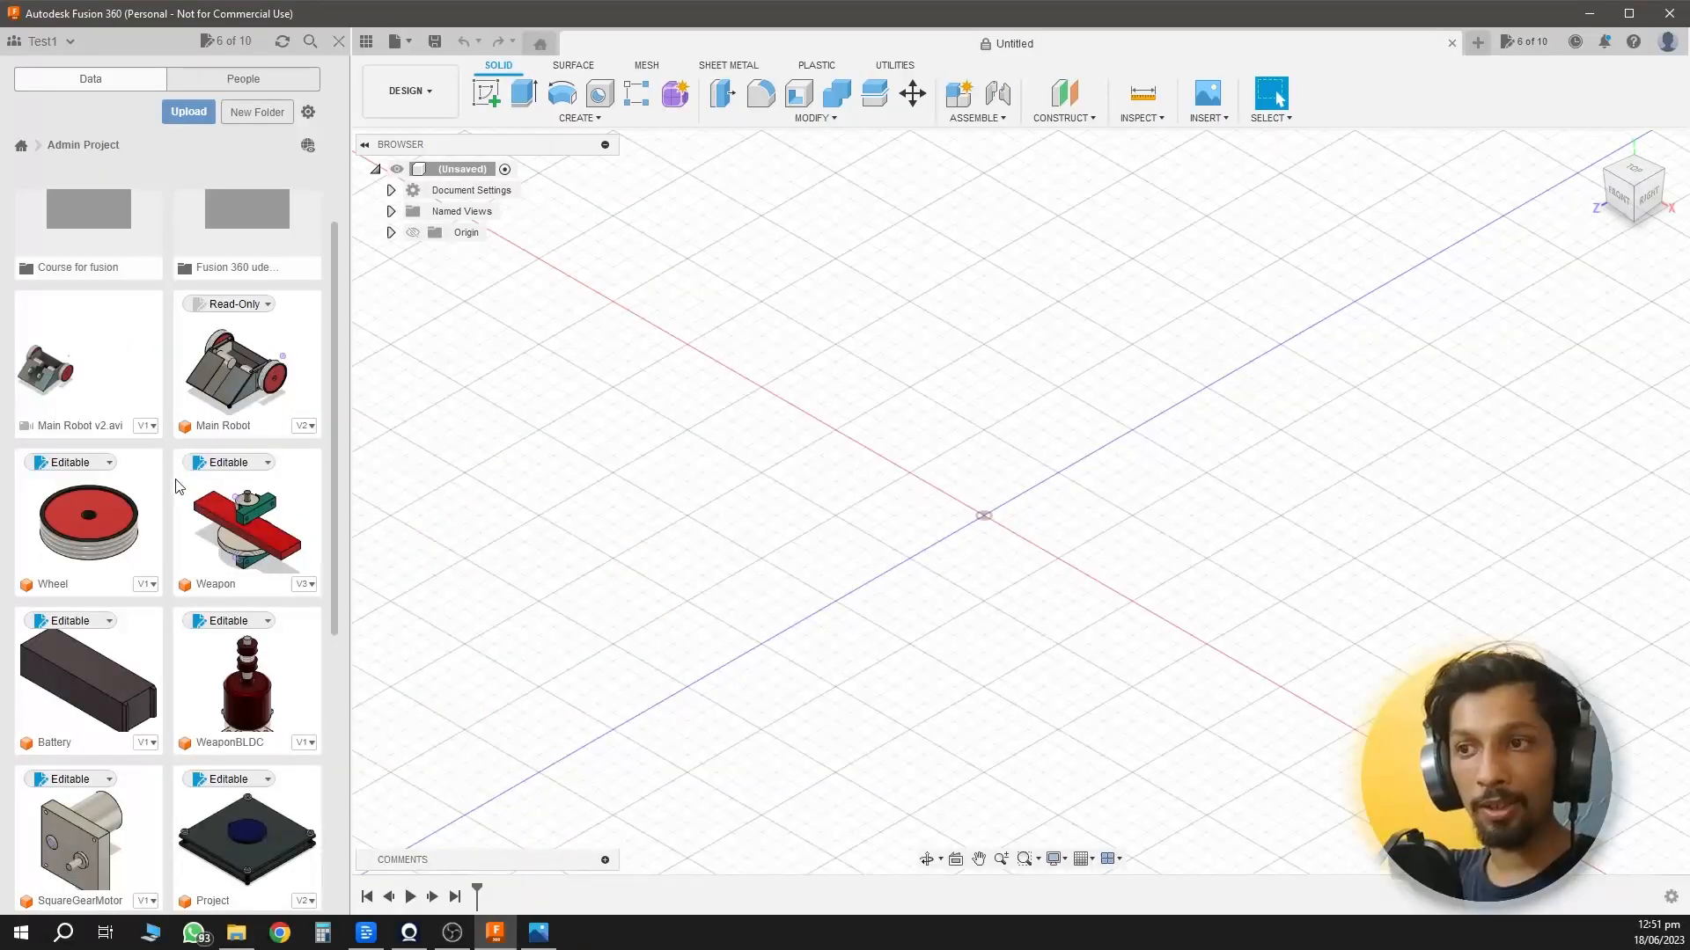
scroll(97, 761, "down", 1)
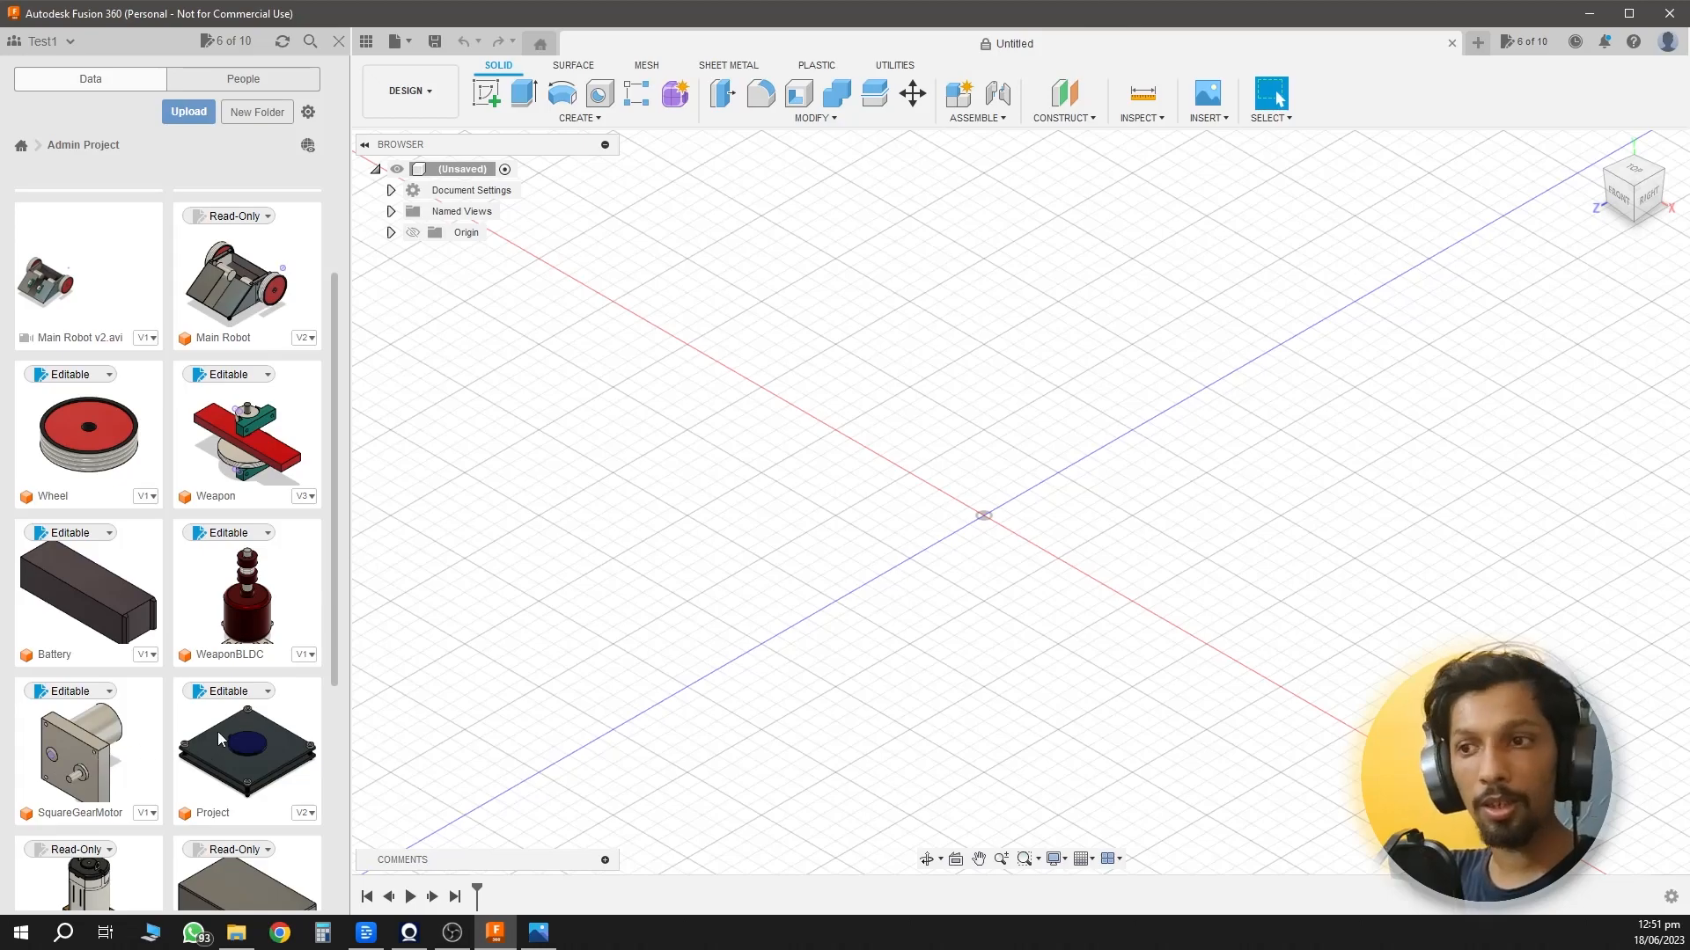
scroll(285, 522, "up", 1)
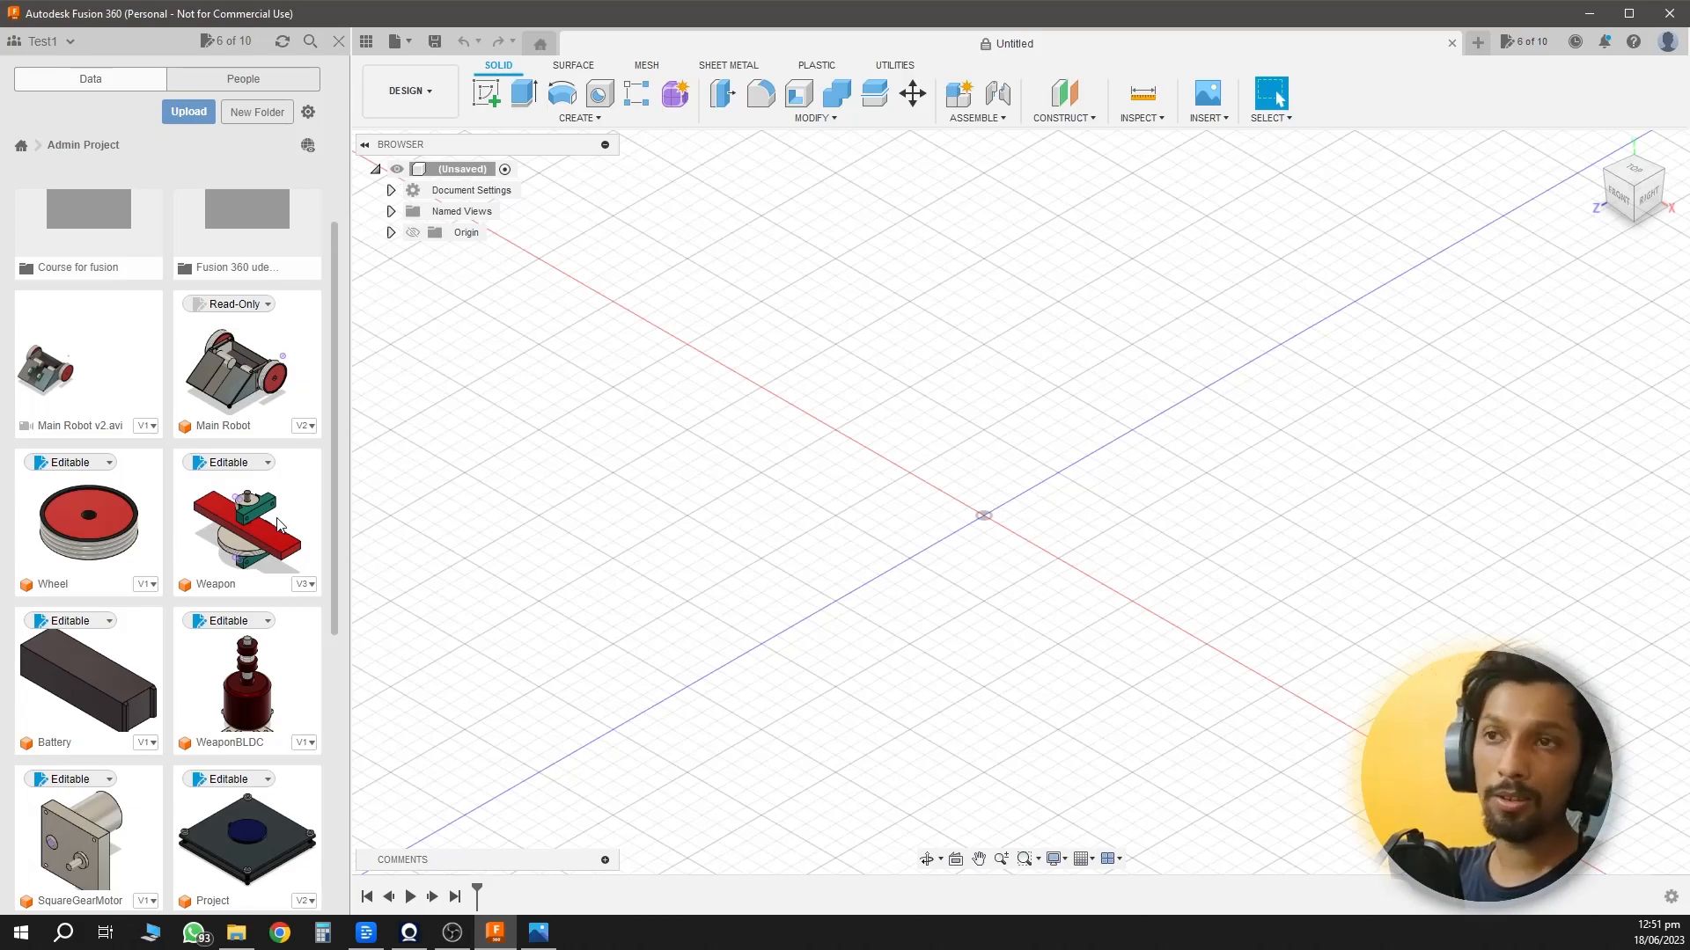
left_click(338, 41)
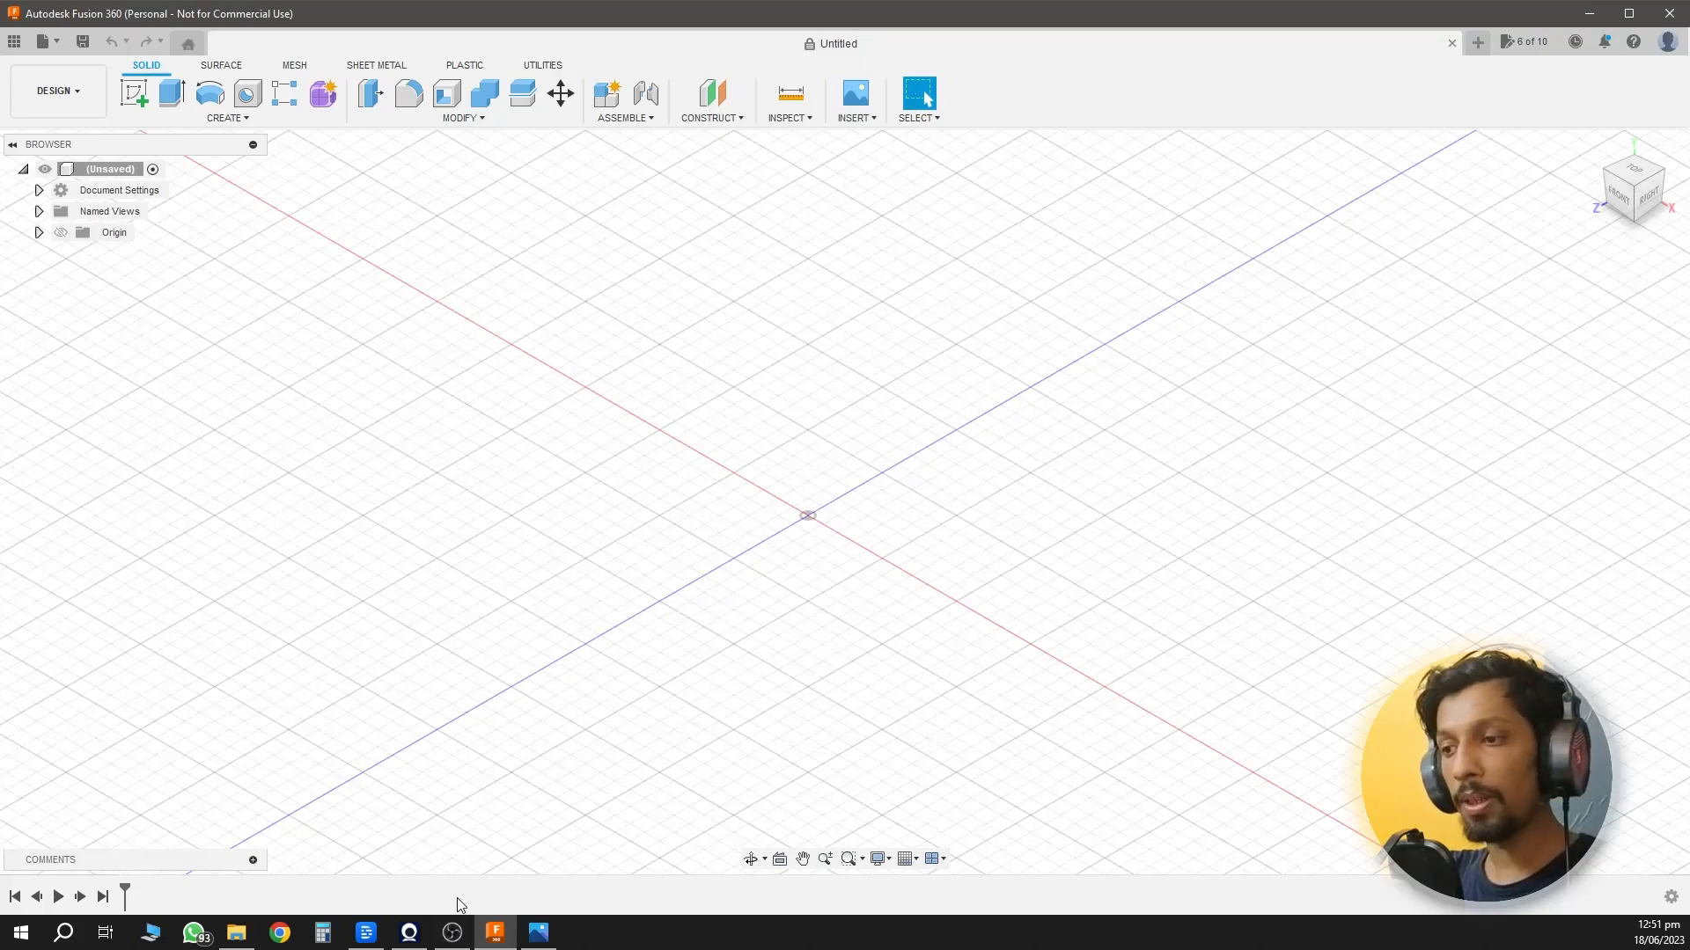
Return to the measure folder and read both side lengths of the gearbox plate from the caliper photos.
left_click(236, 932)
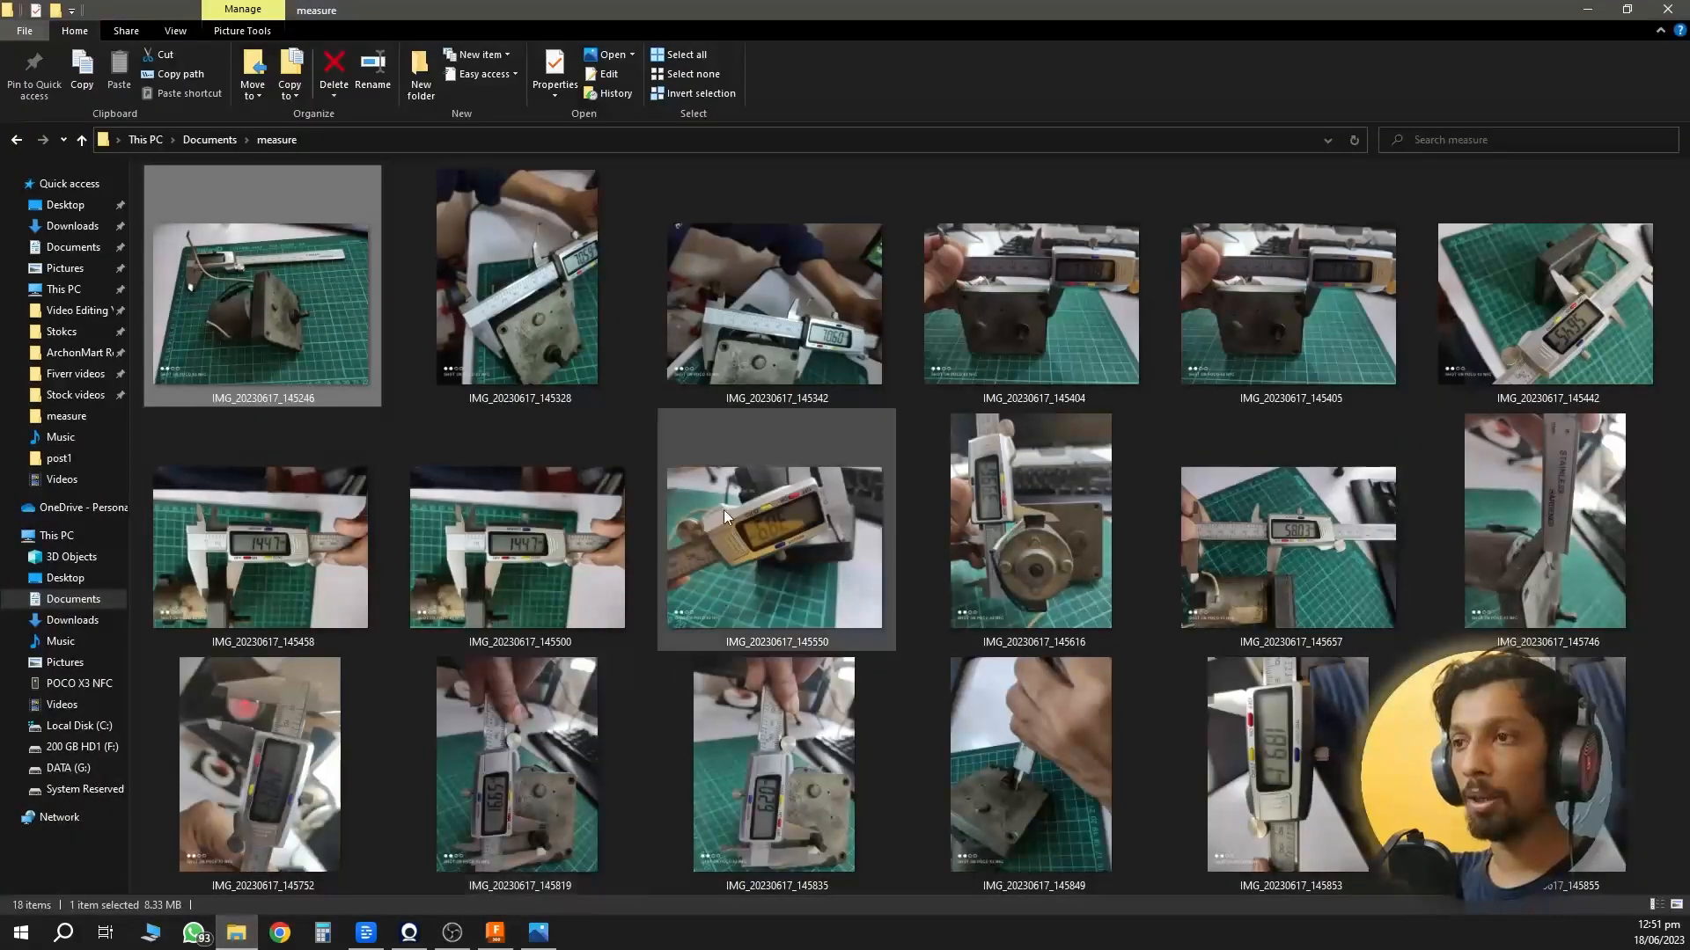
double_click(552, 347)
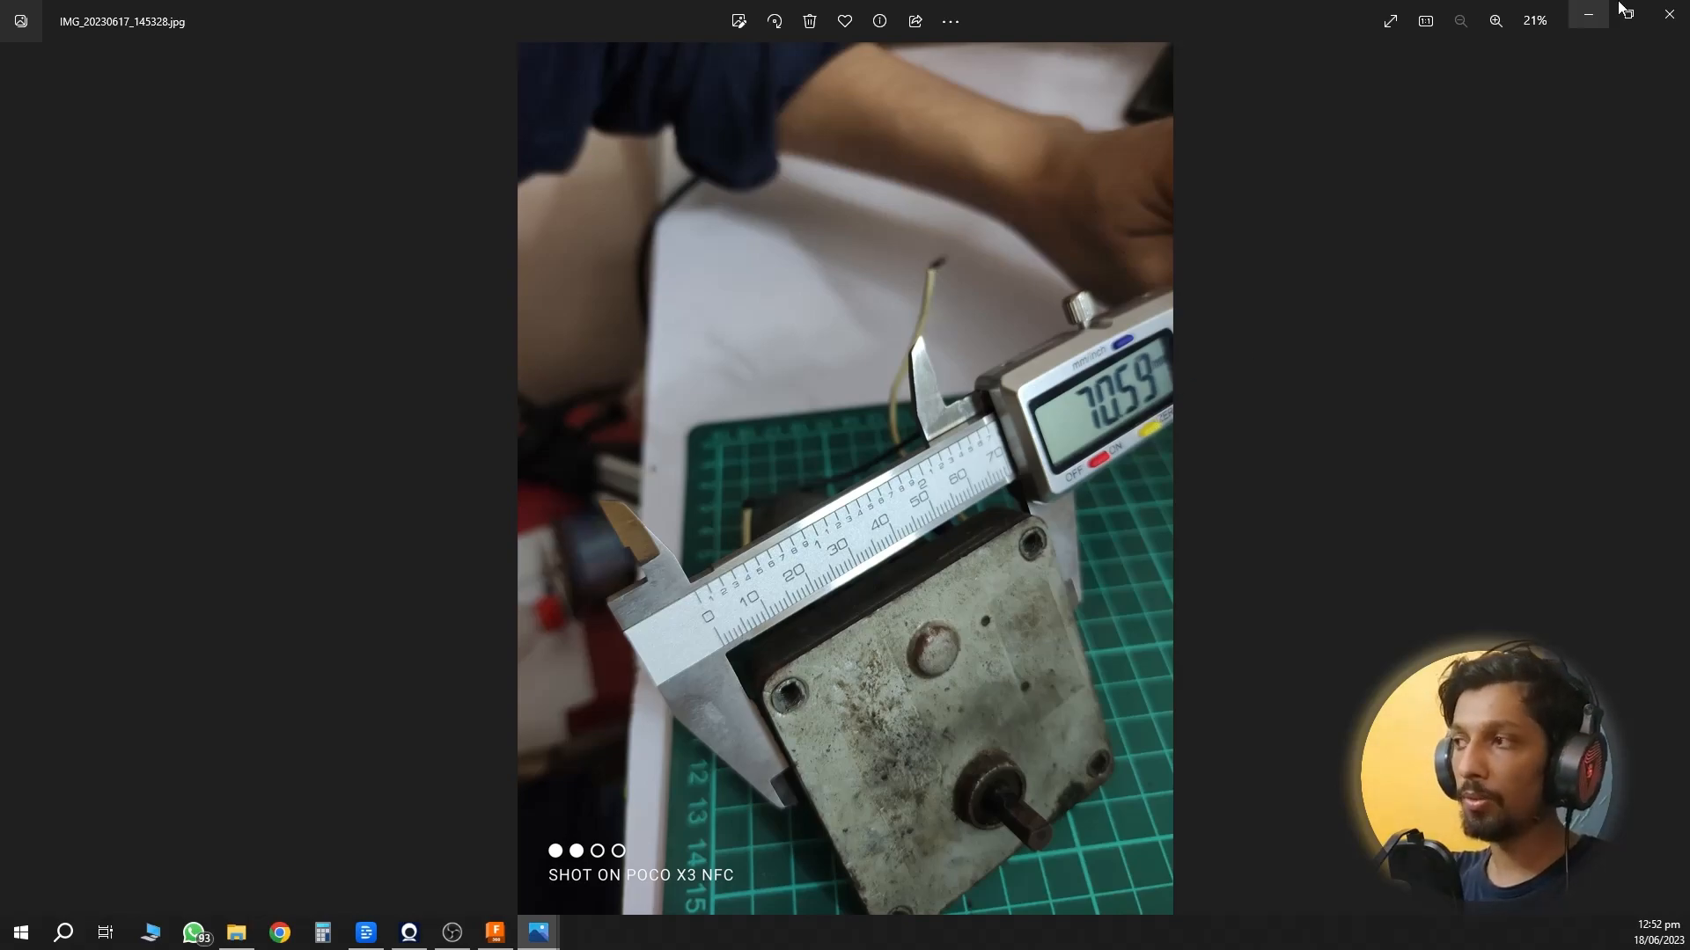
left_click(1669, 14)
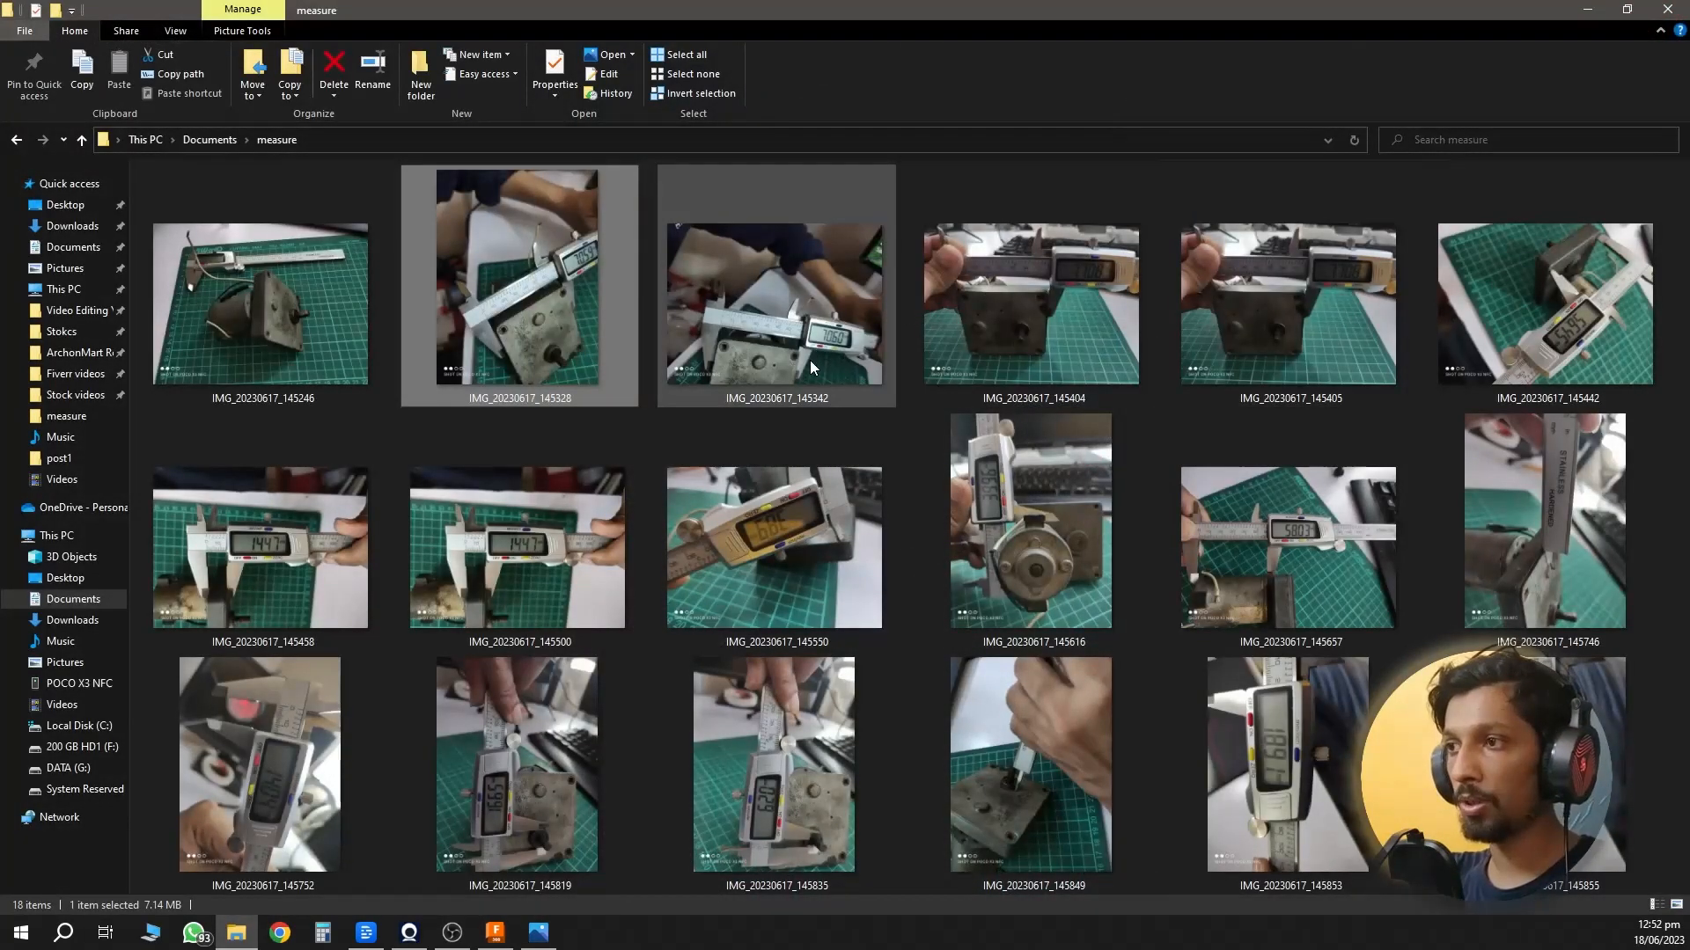
left_click(1042, 319)
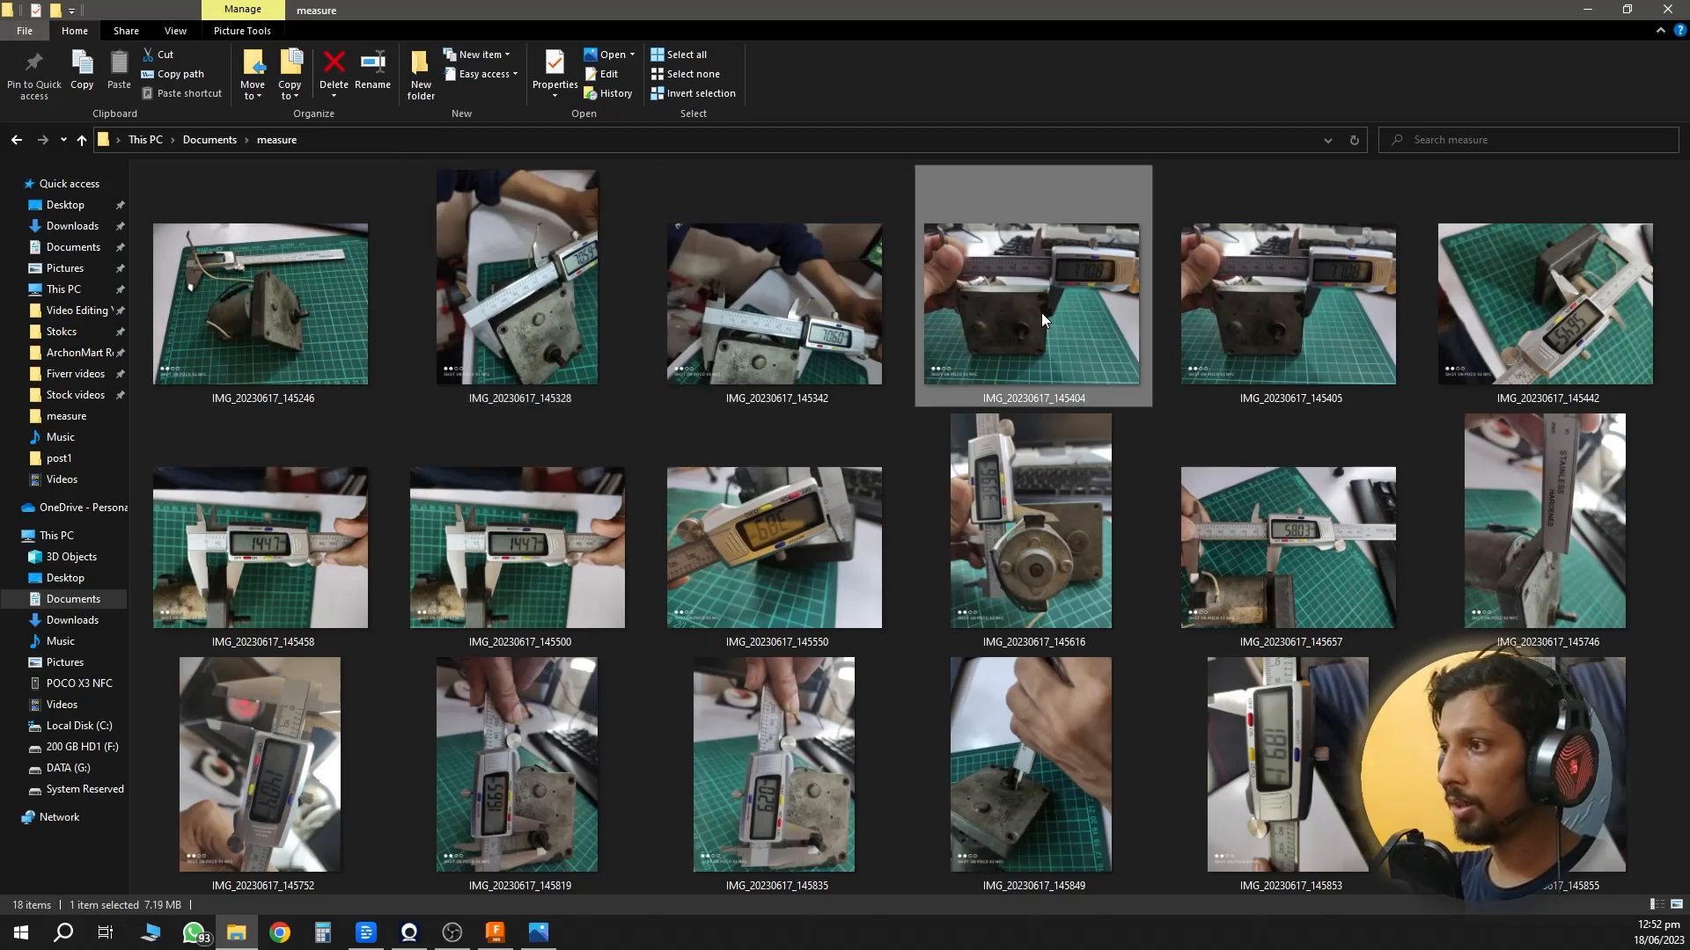
double_click(1042, 313)
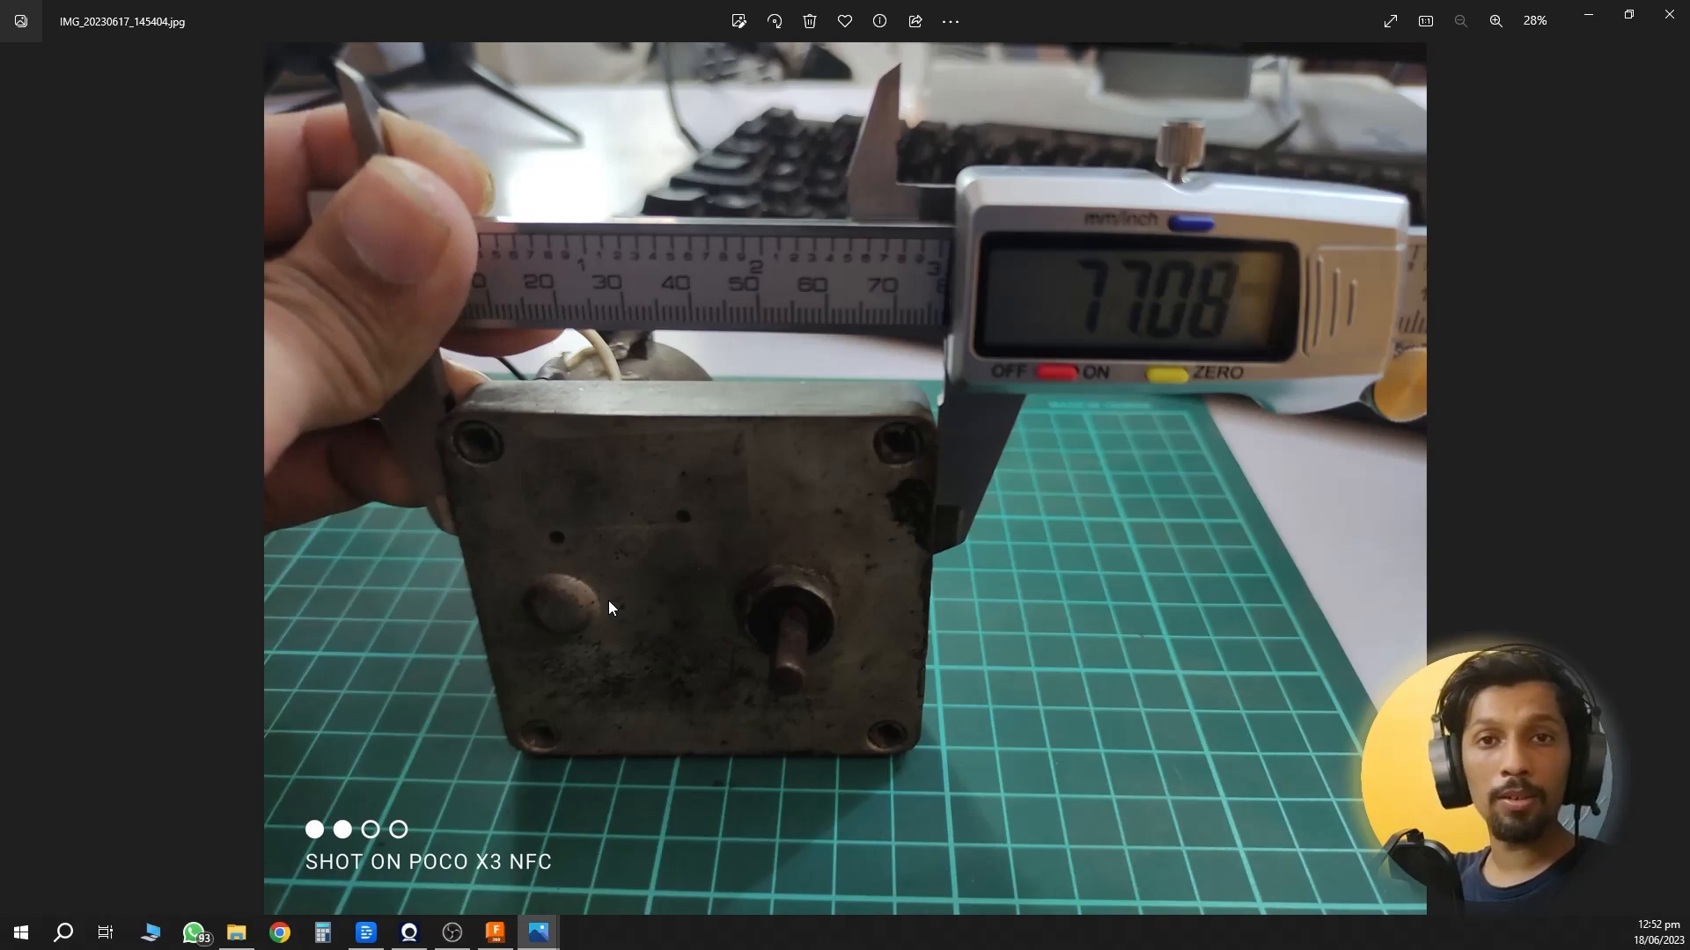
left_click(1669, 14)
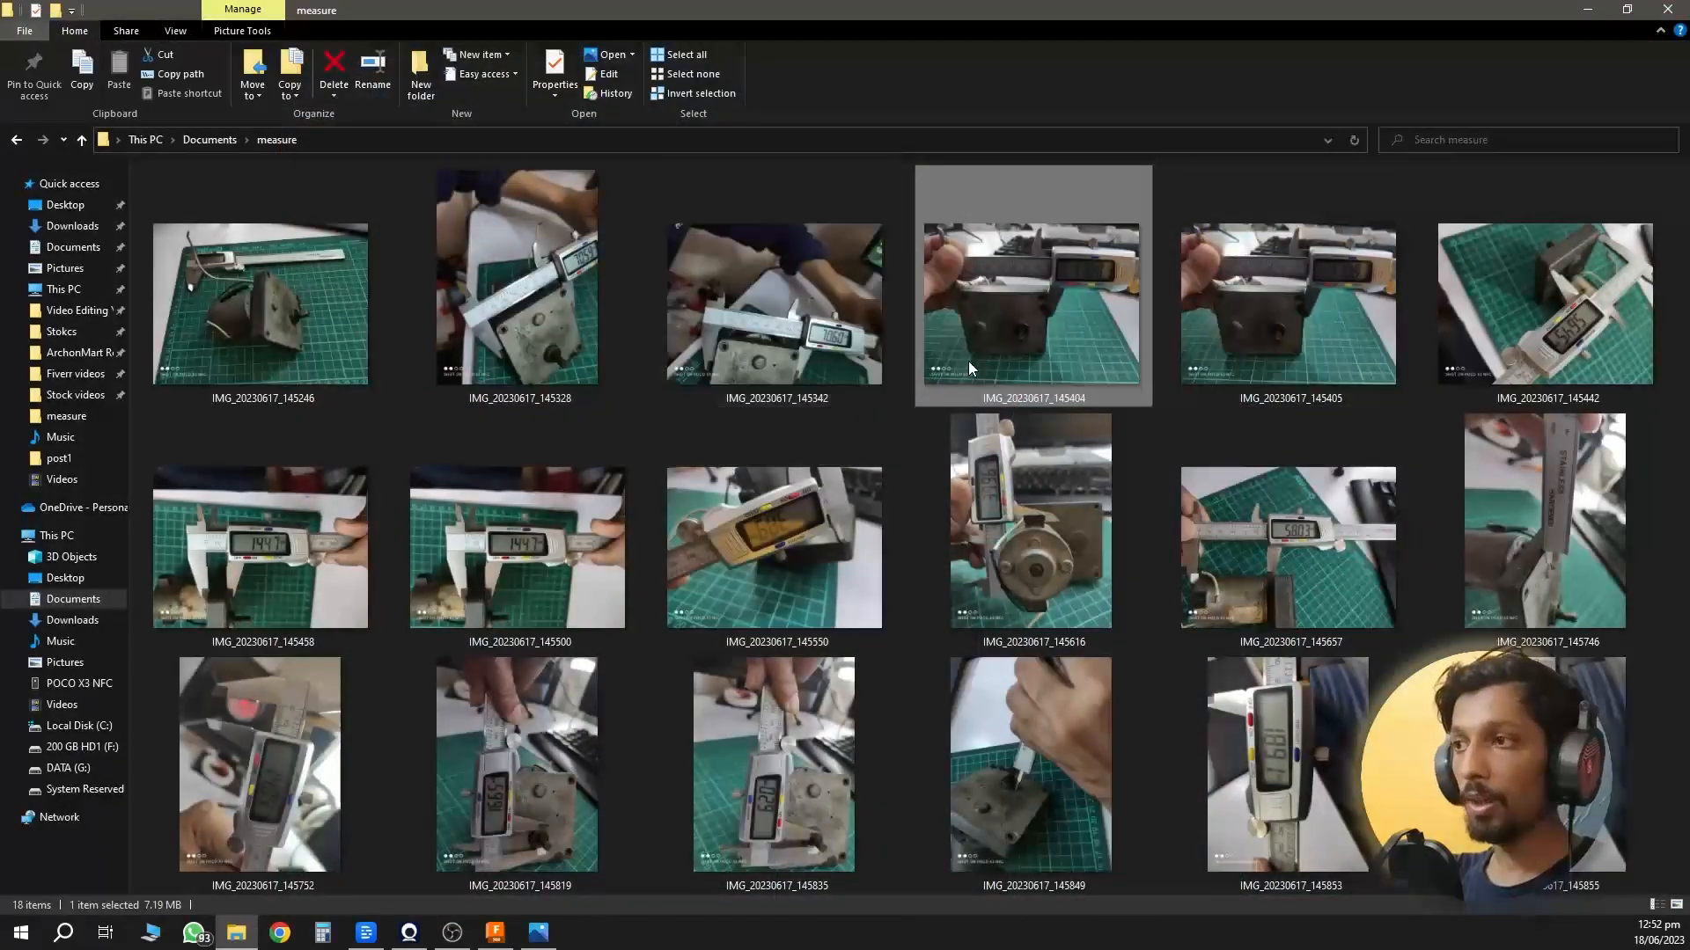
In Fusion 360, start a sketch on the front plane and draw a center rectangle from the origin, 77 mm wide and 71.5 mm high.
left_click(494, 933)
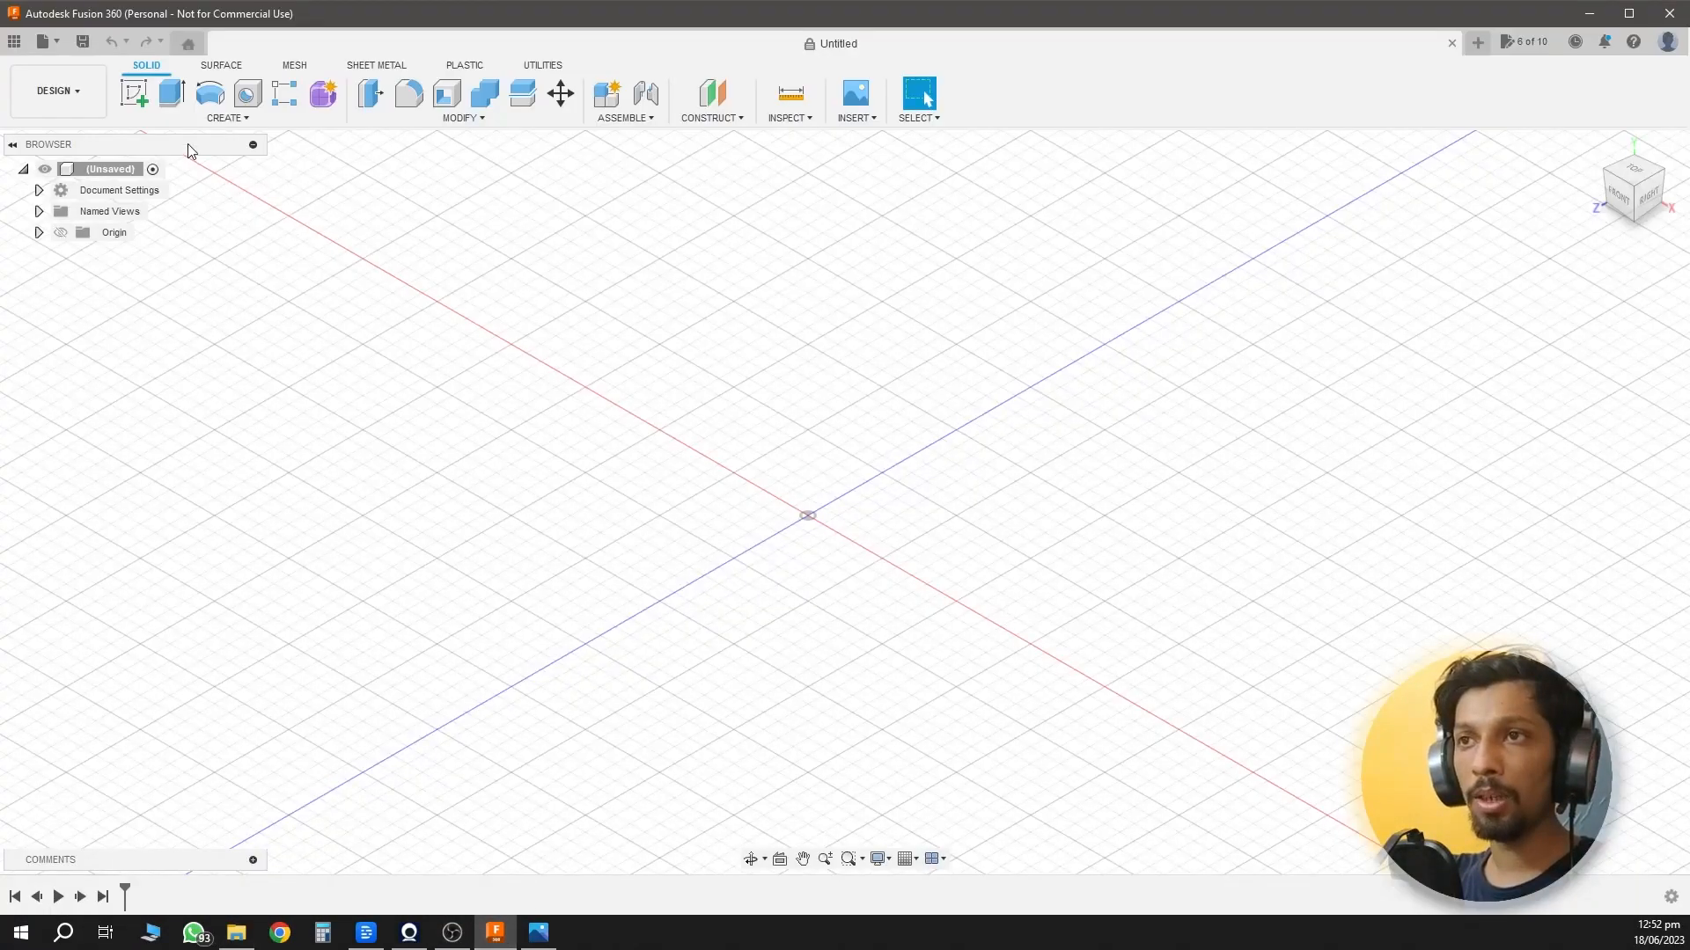
left_click(136, 97)
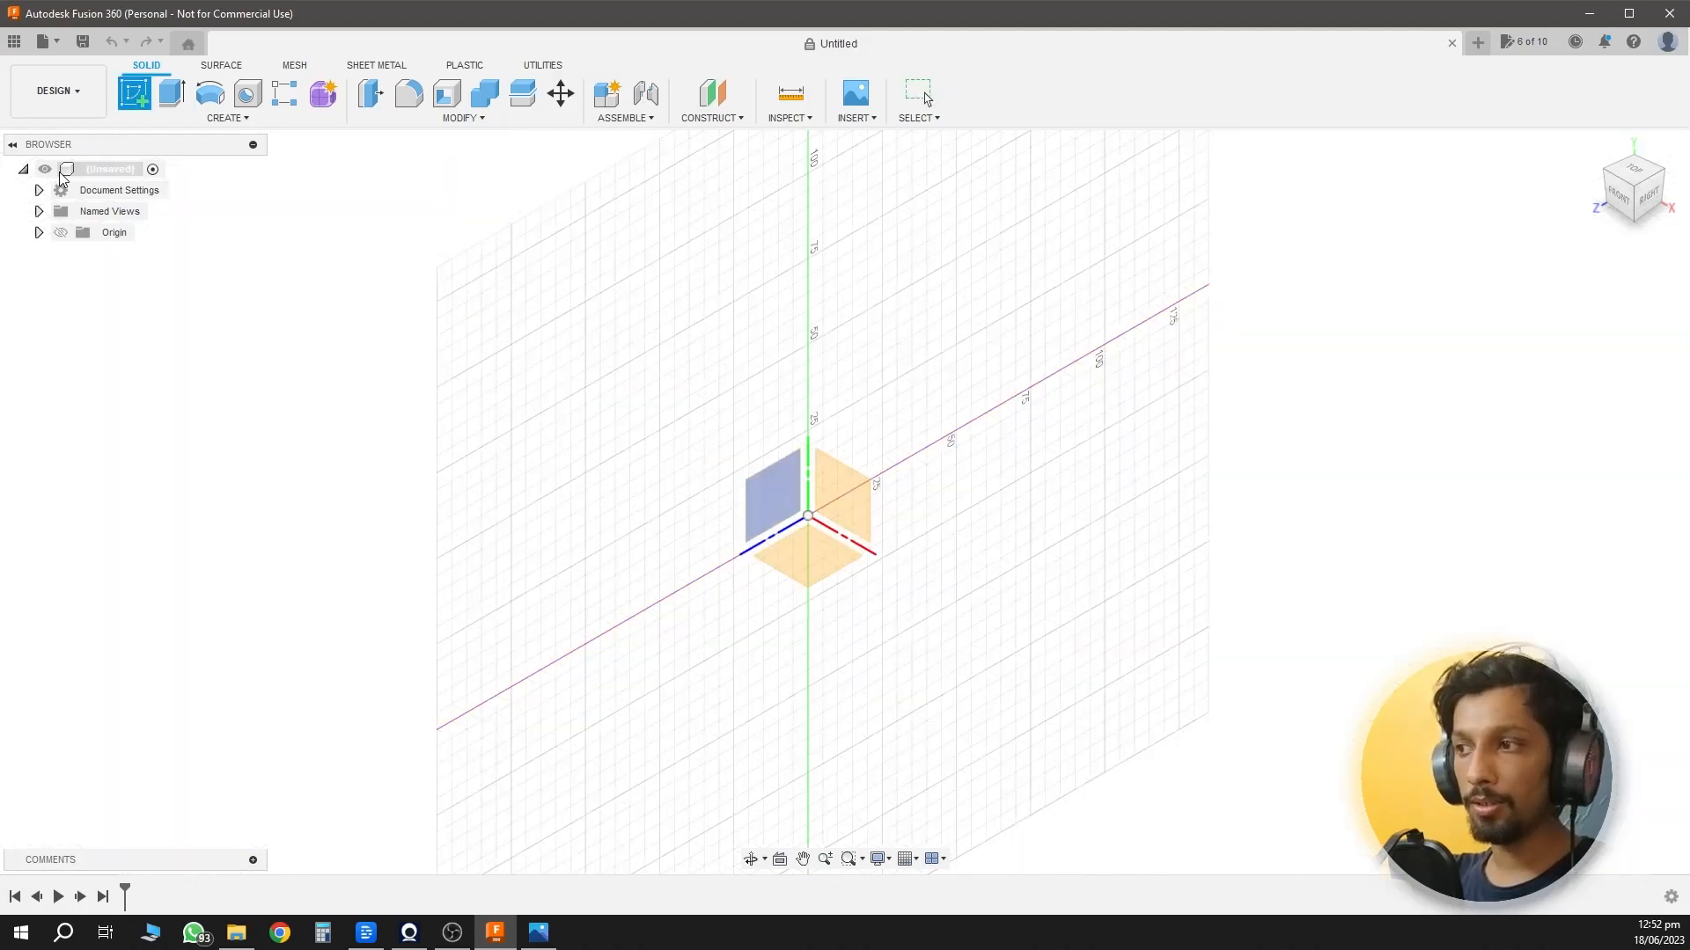
left_click(852, 517)
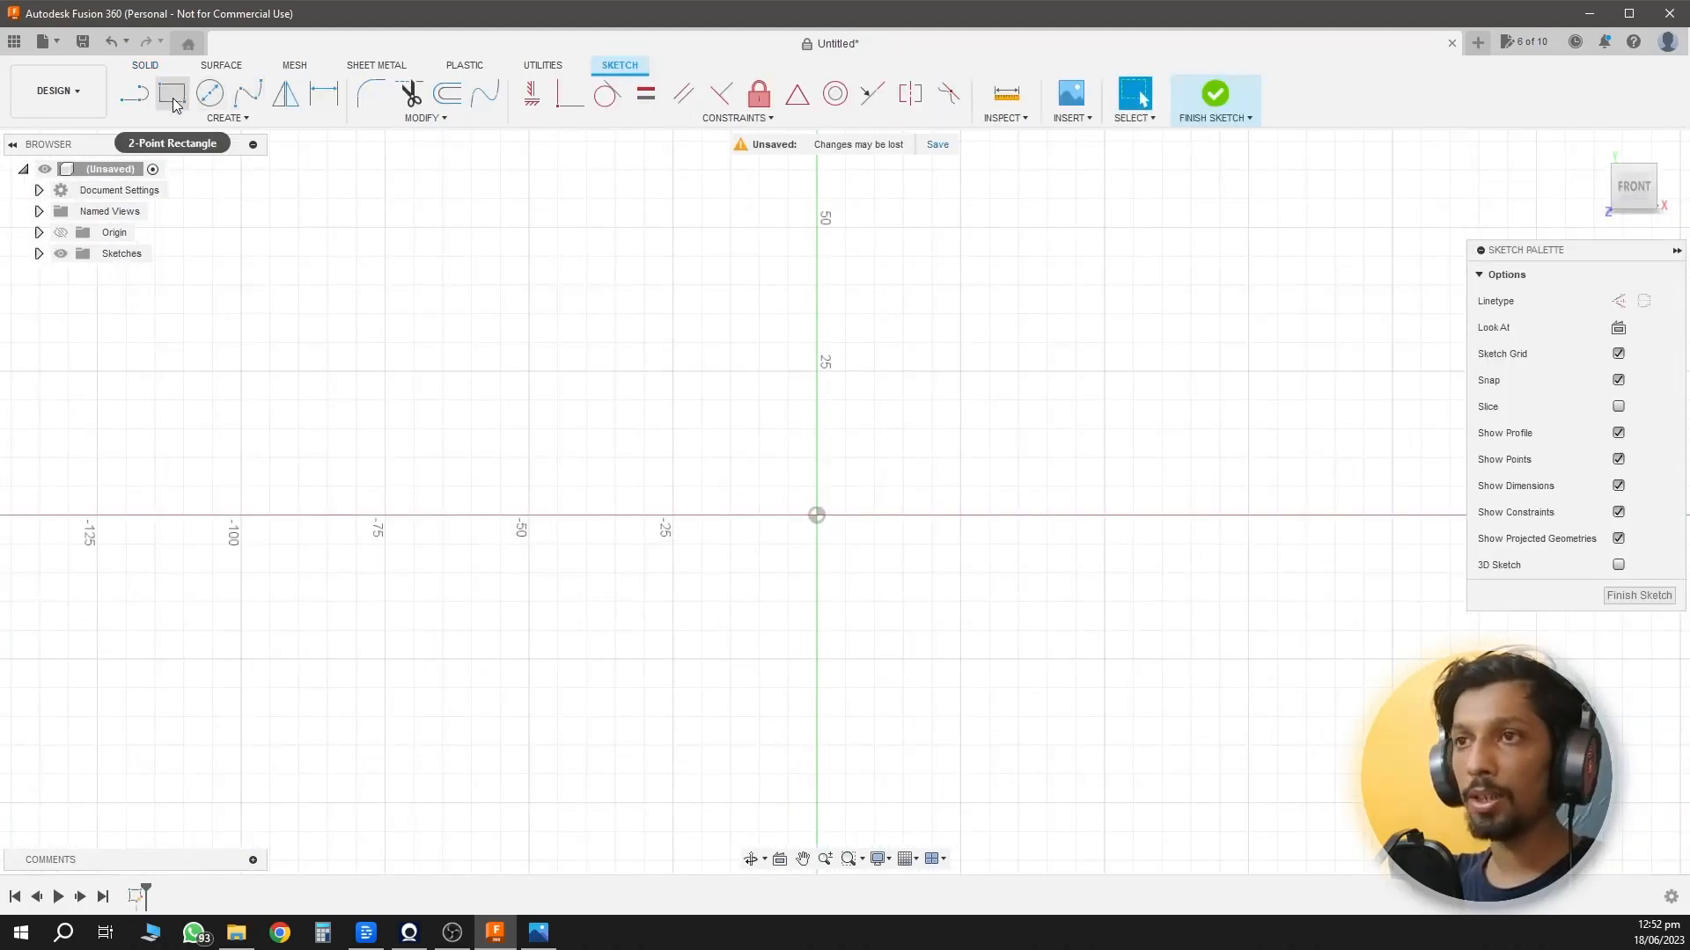
left_click(179, 122)
mouse_move(202, 157)
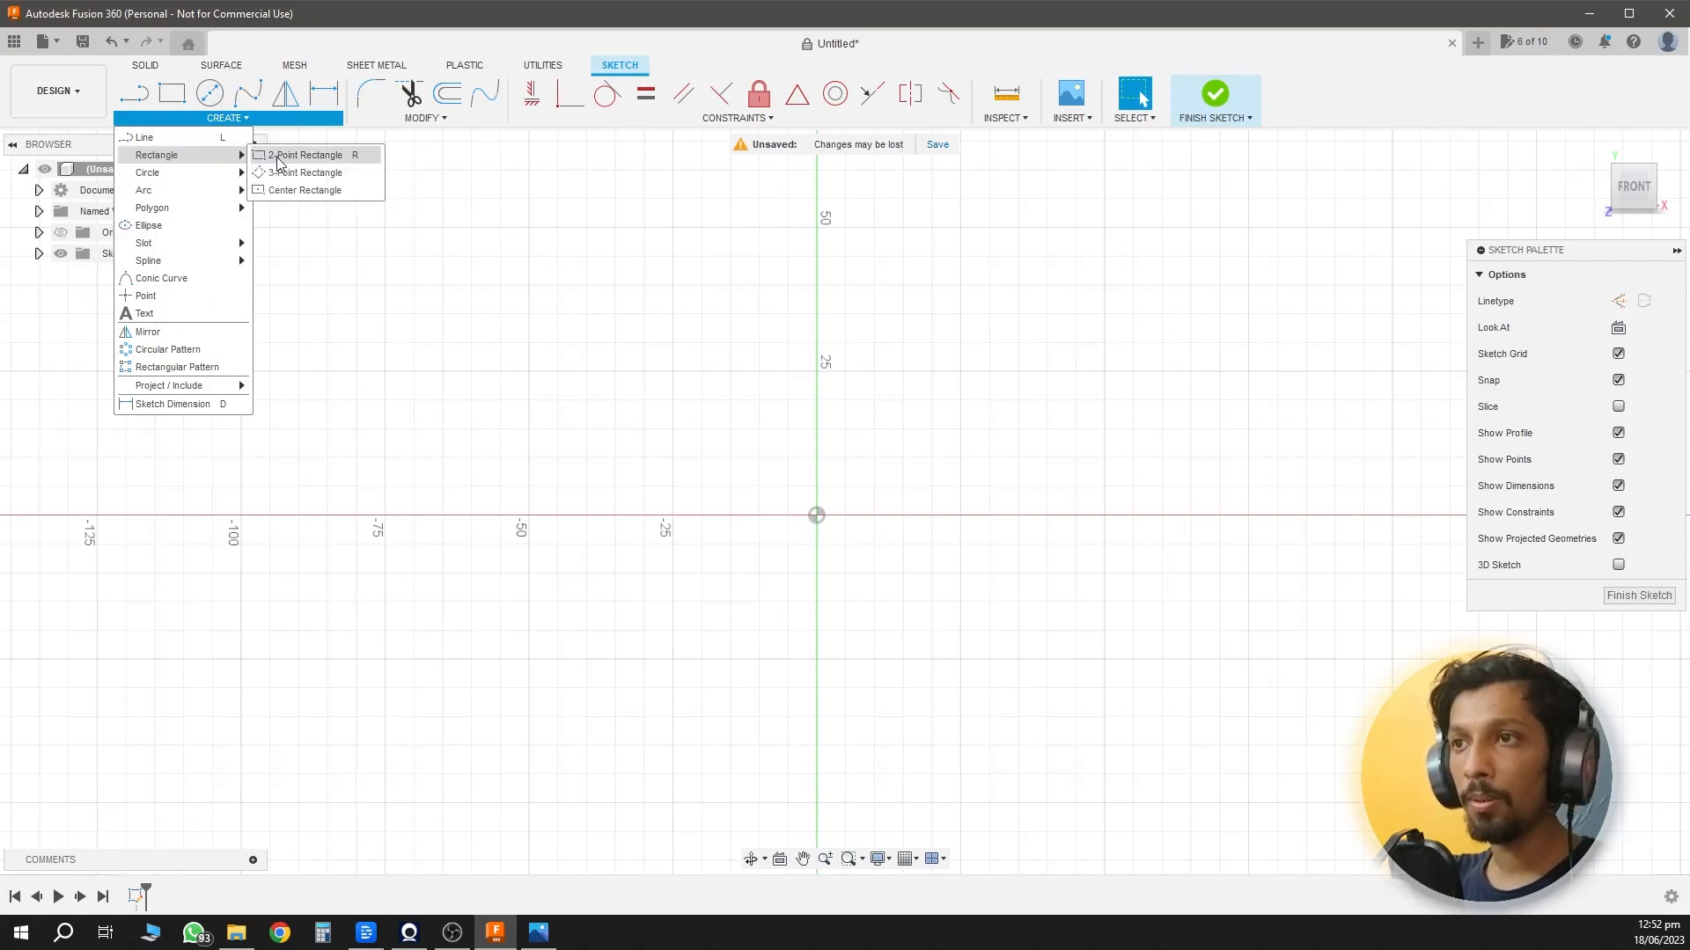
left_click(308, 195)
left_click(816, 514)
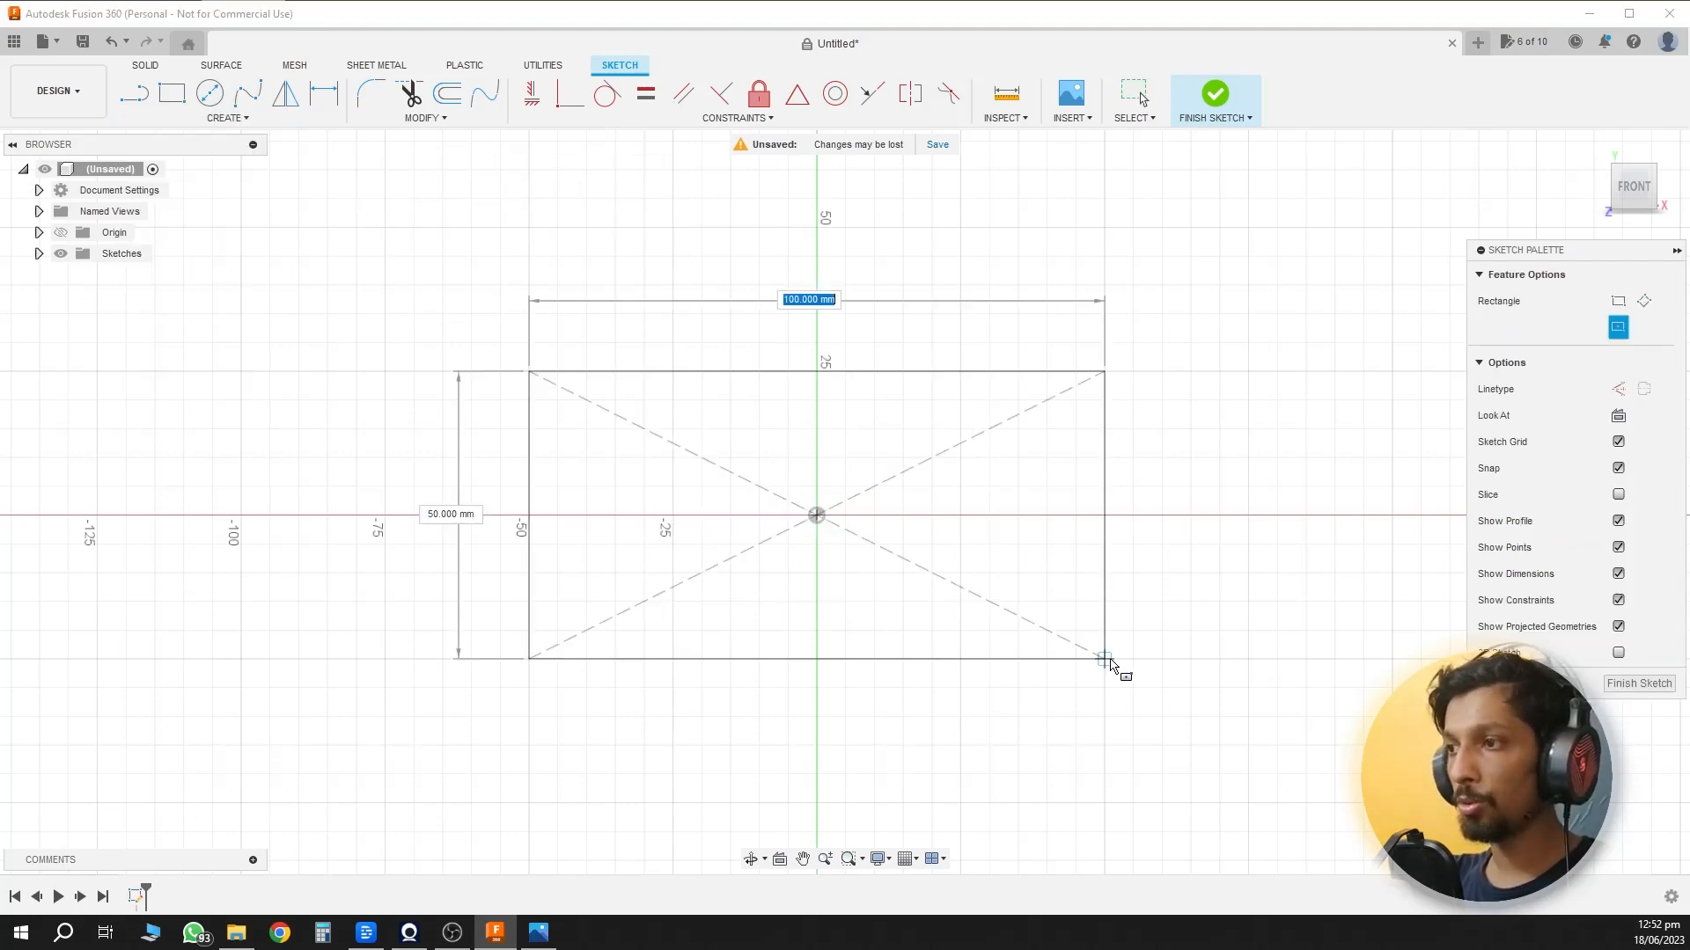
type("77")
key("Tab")
type("71.5")
key("Tab")
key("Return")
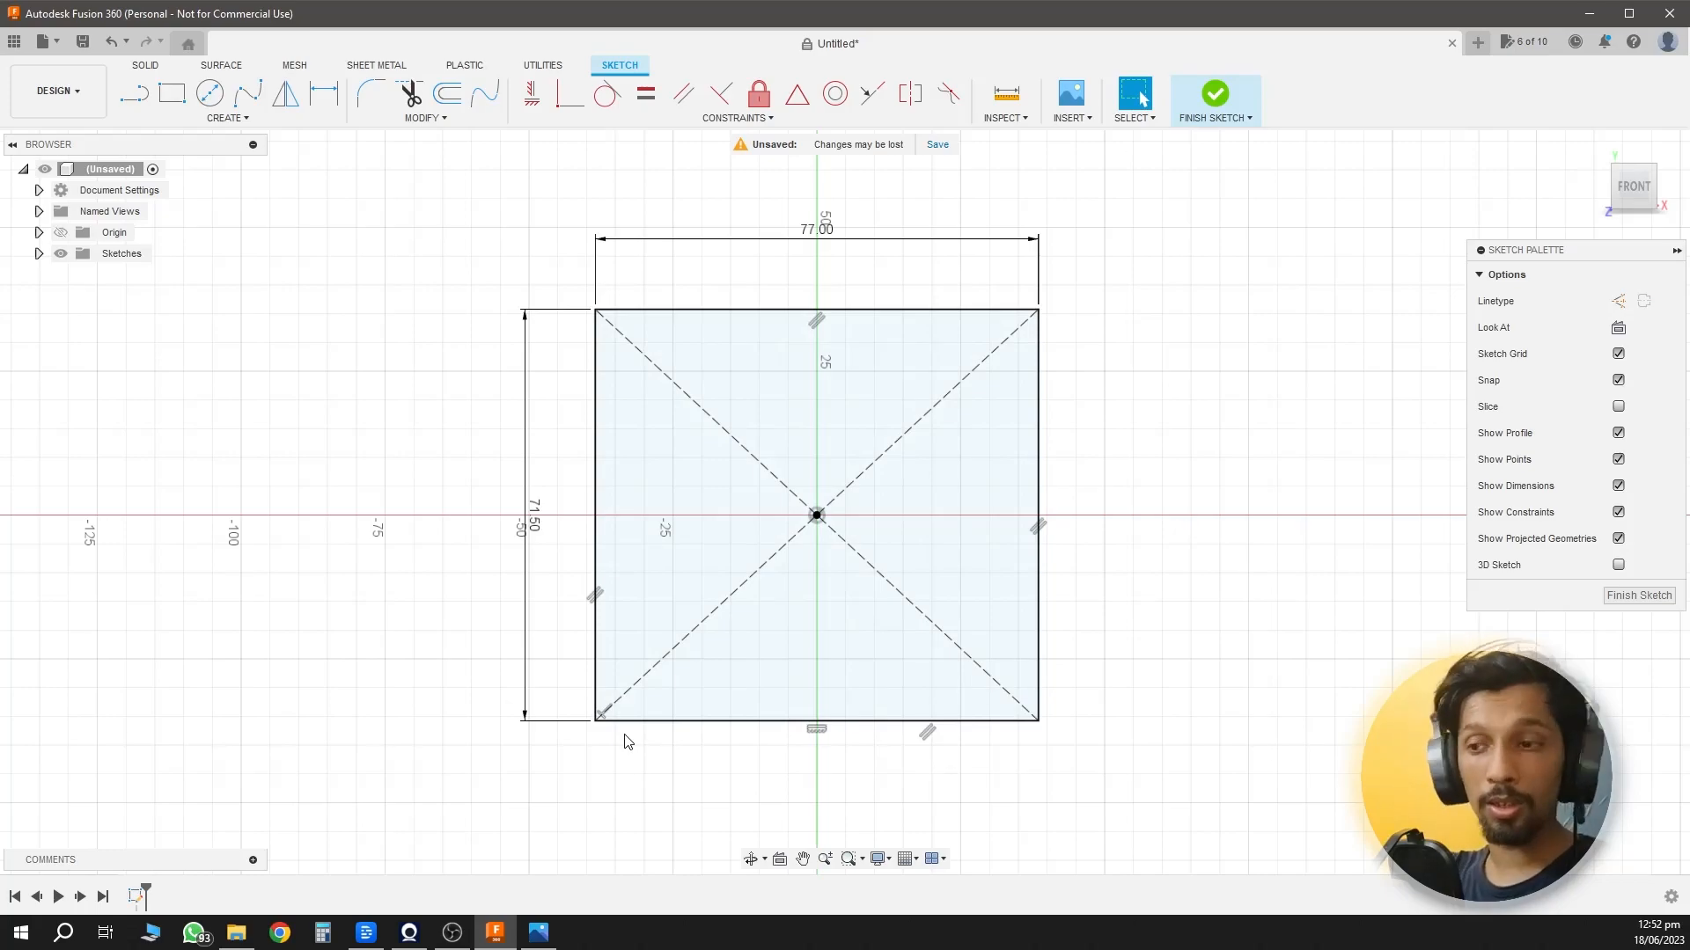
Read the gearbox thickness from the caliper photos and extrude the whole rectangle to match it as a new body.
left_click(556, 940)
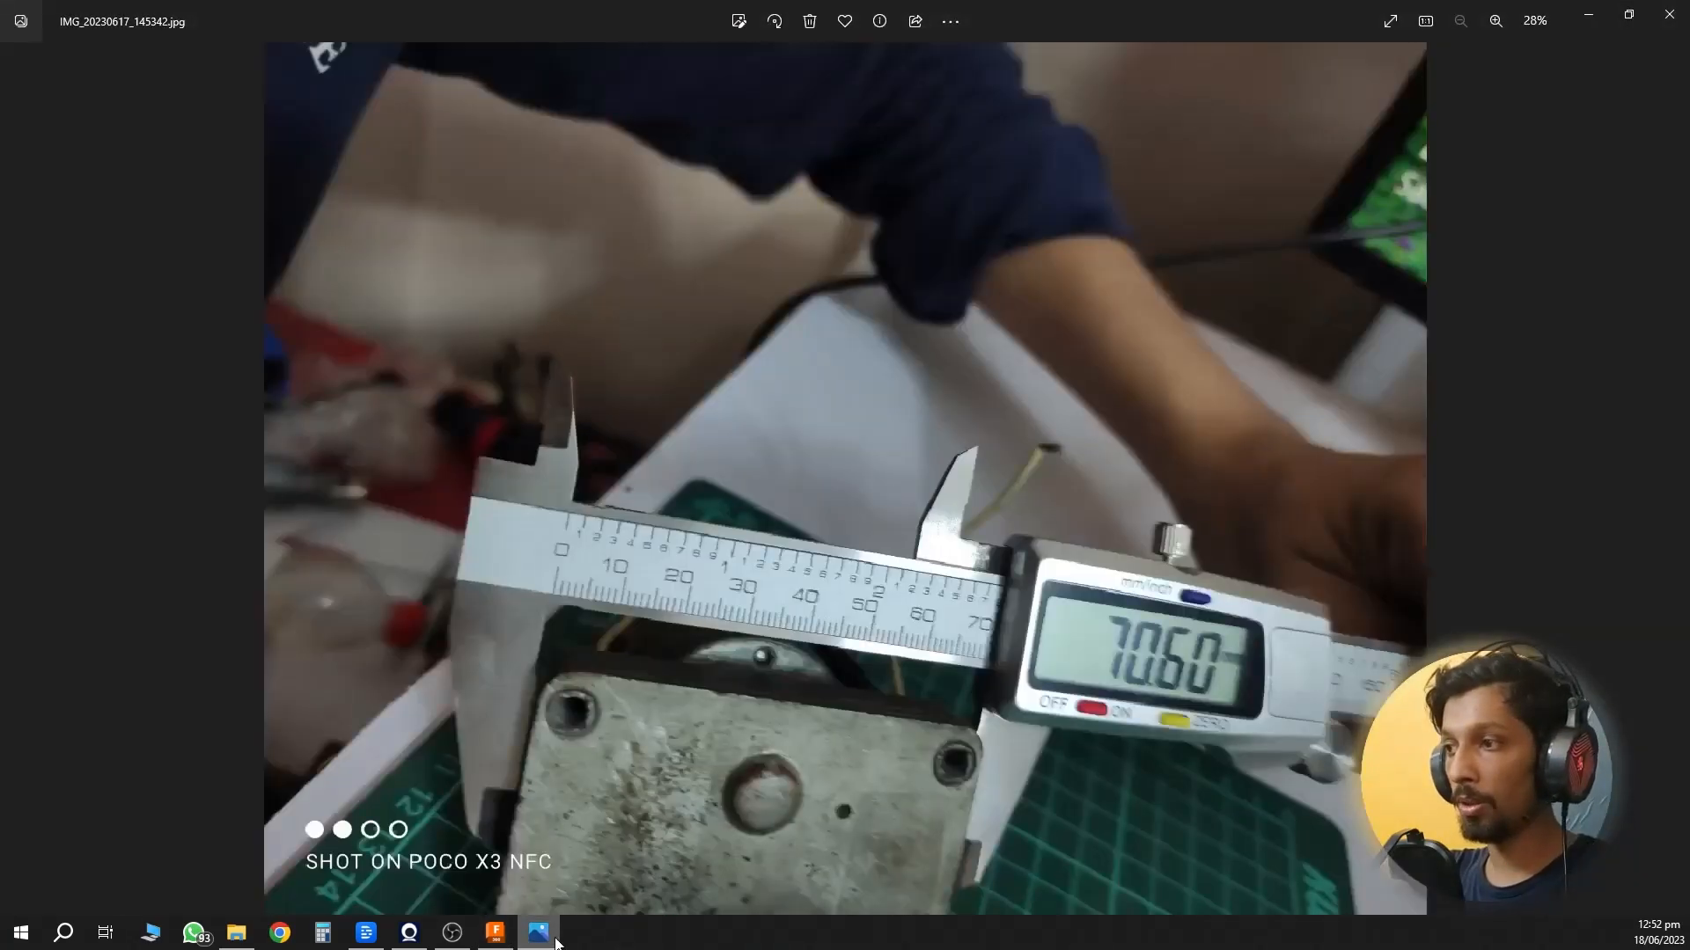
key("Right")
key("Right")
key("Right")
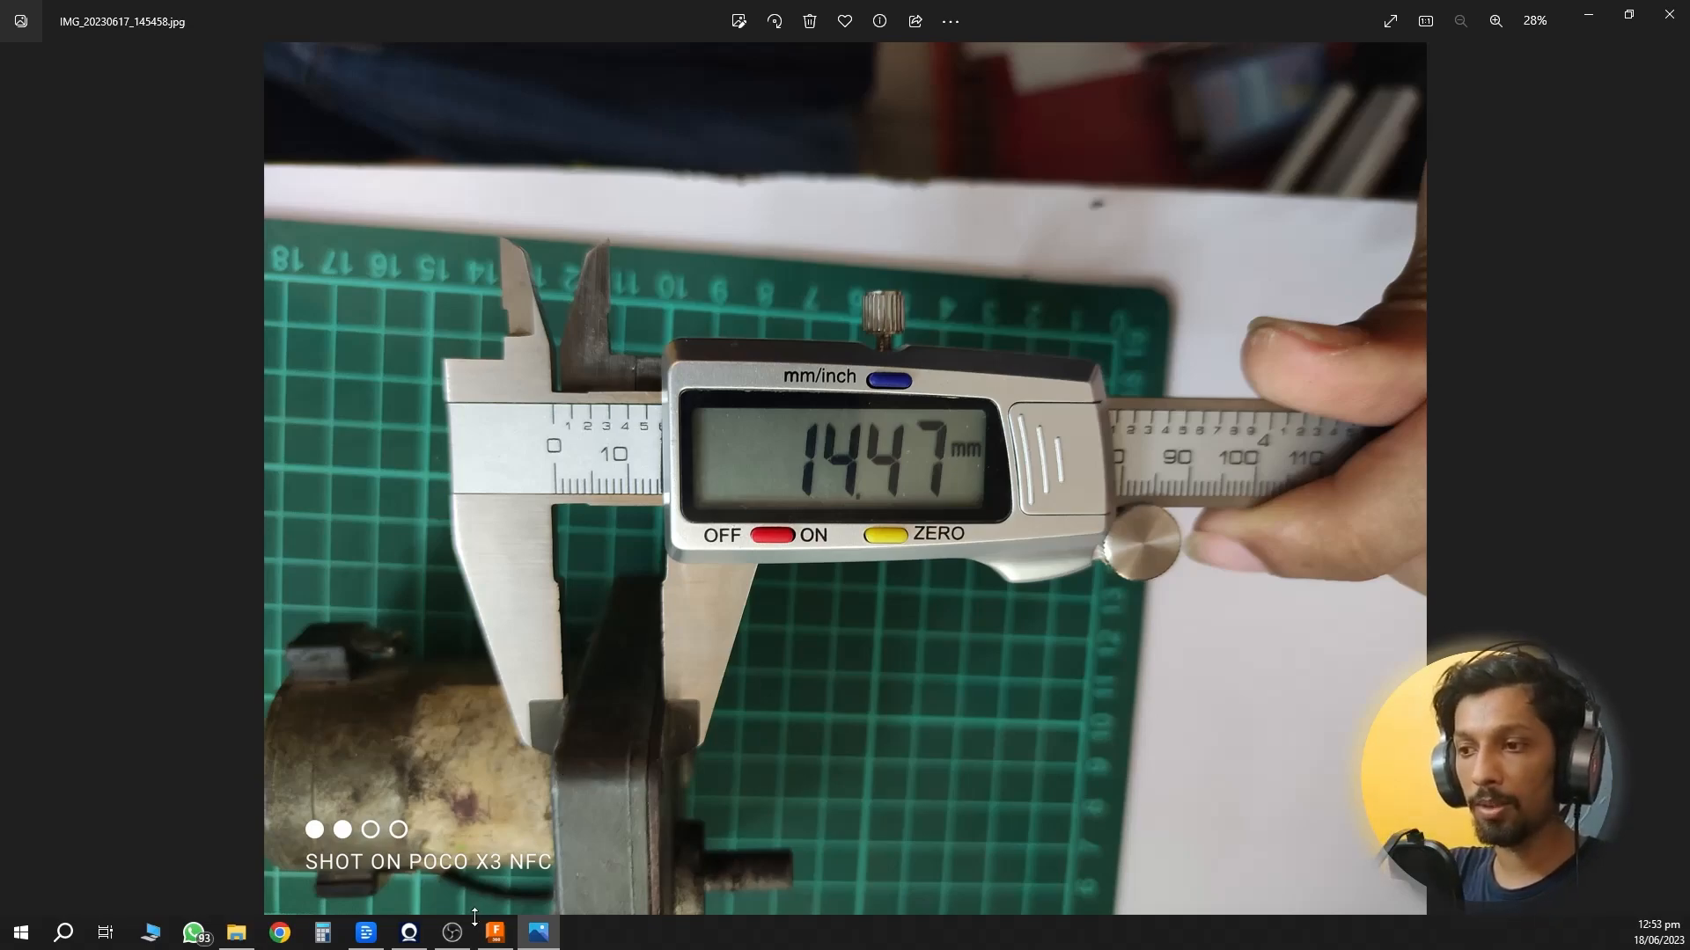
left_click(495, 931)
key("e")
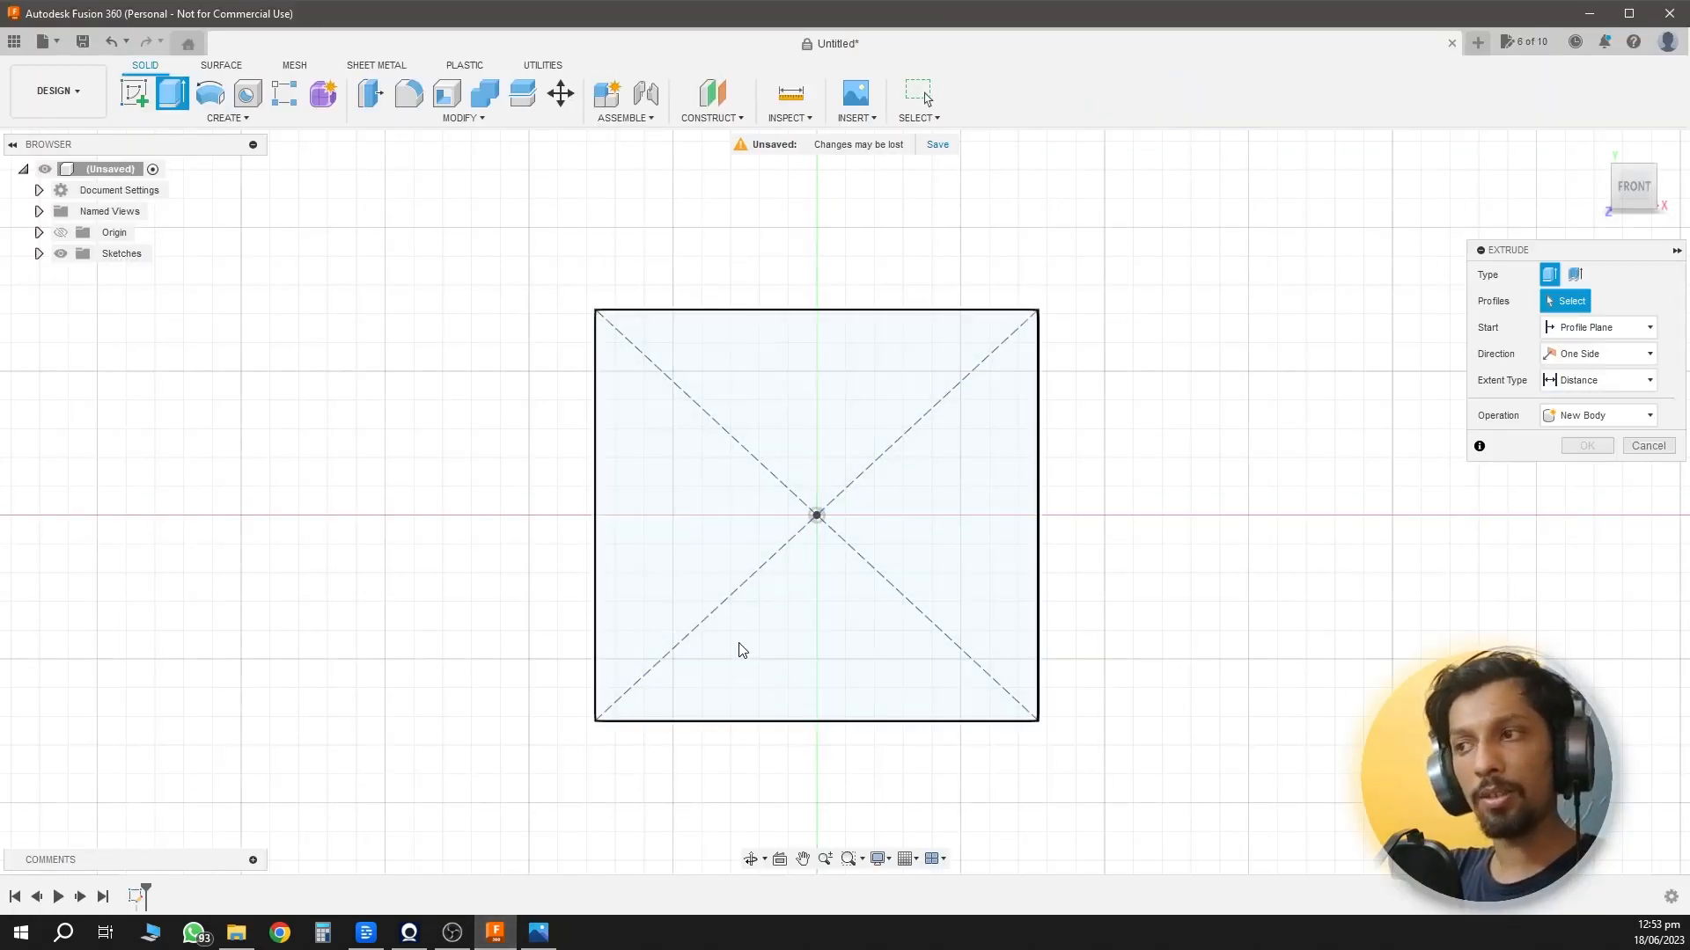
left_click(699, 594)
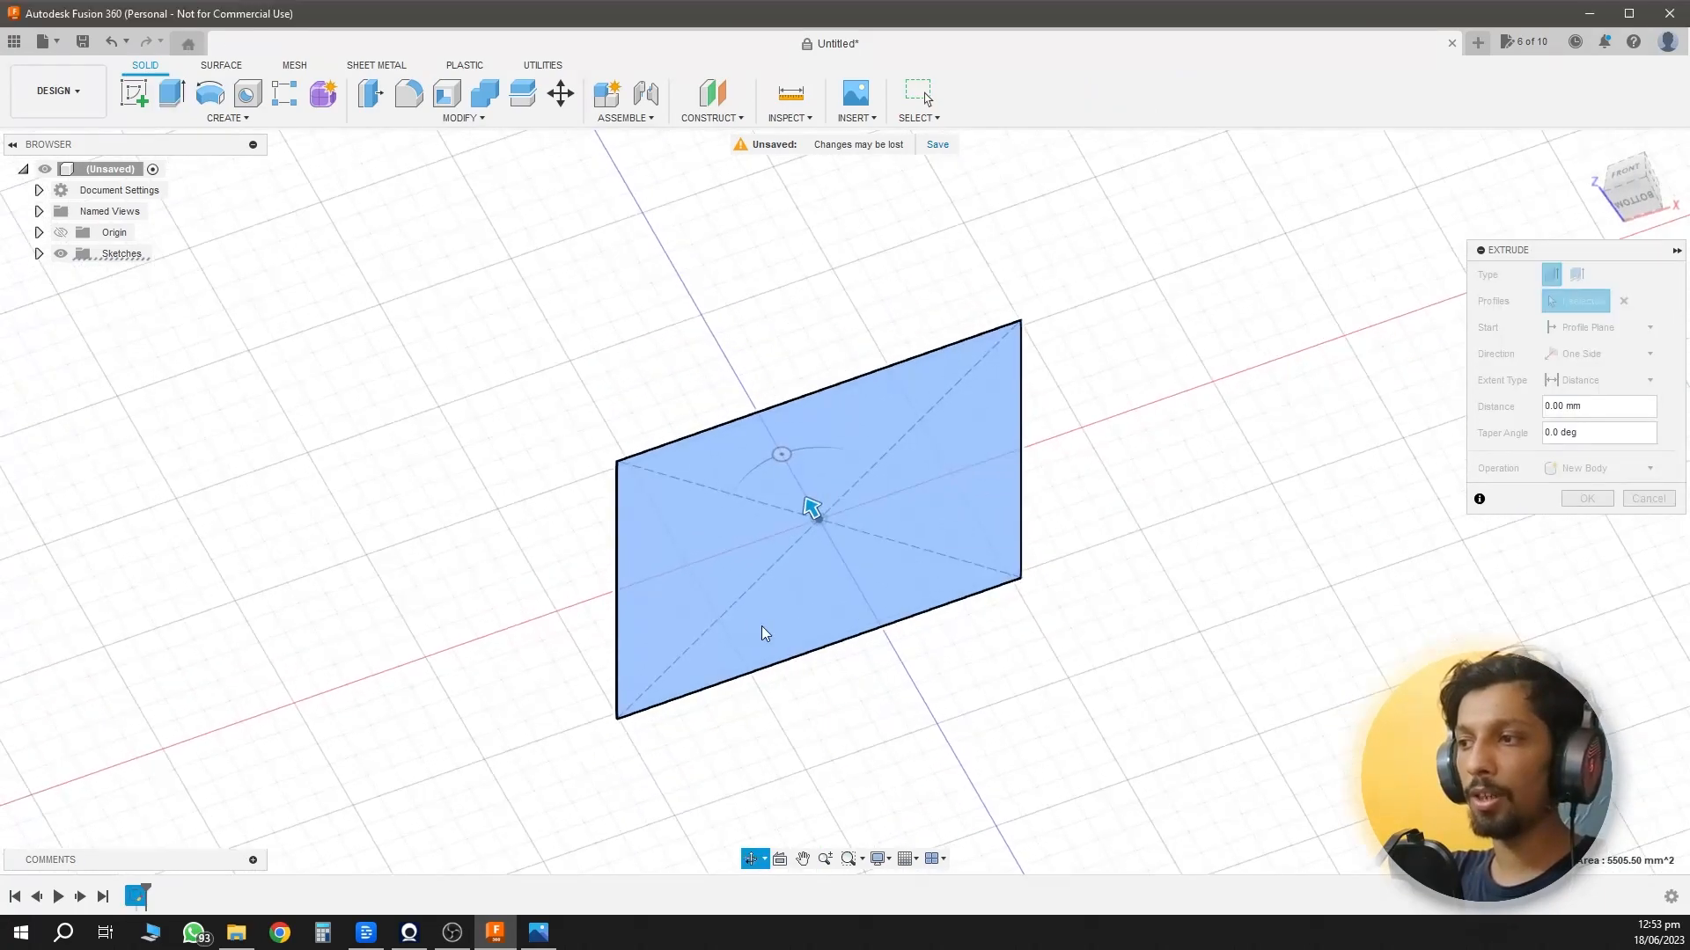
type("18.5")
key("Return")
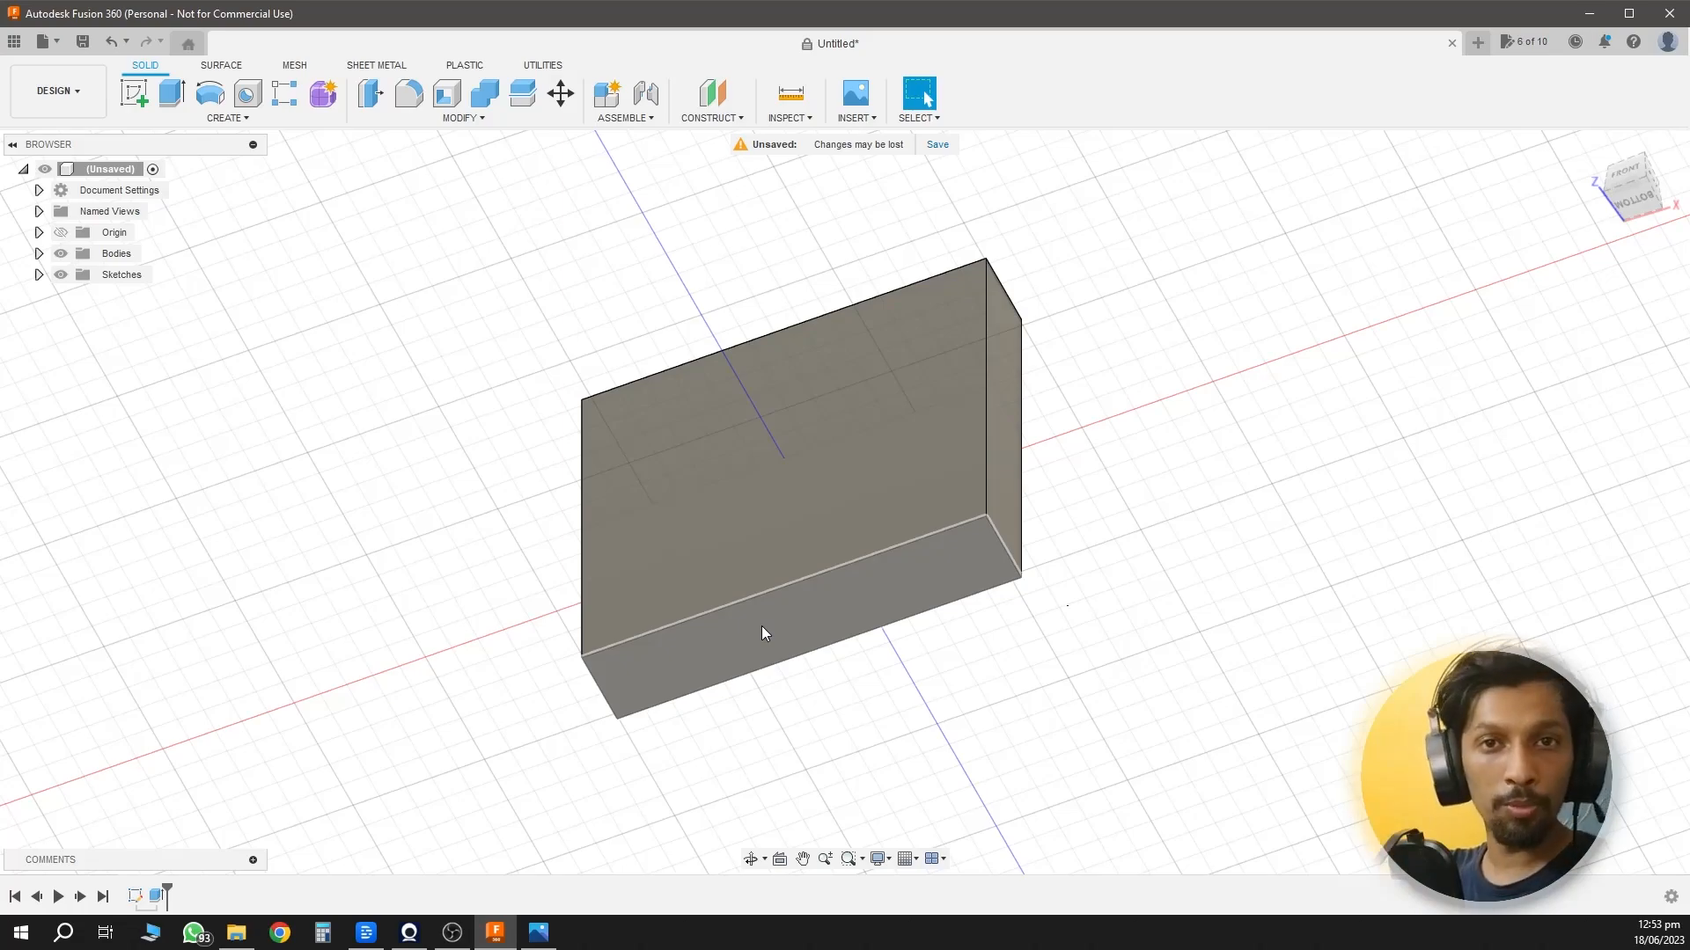
Examine the corner mounting holes of the gearbox plate up close in photo IMG_20230617_145405.
middle_click_drag(762, 626, 704, 535, "shift")
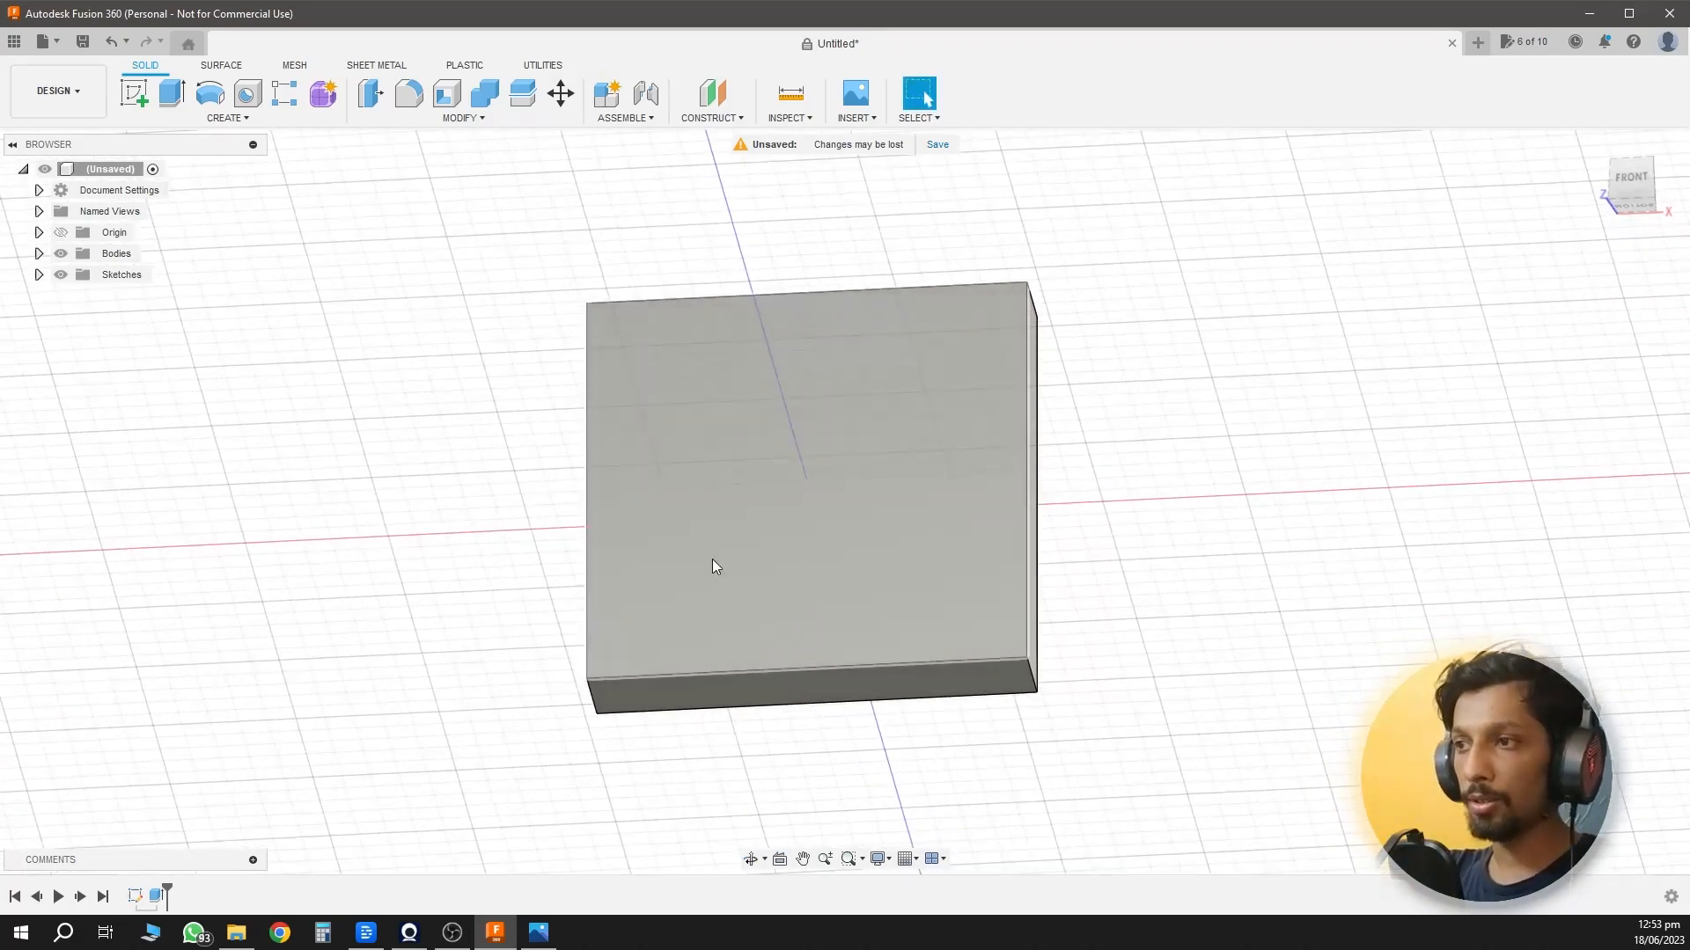
key("alt+Tab")
key("Left")
key("Left")
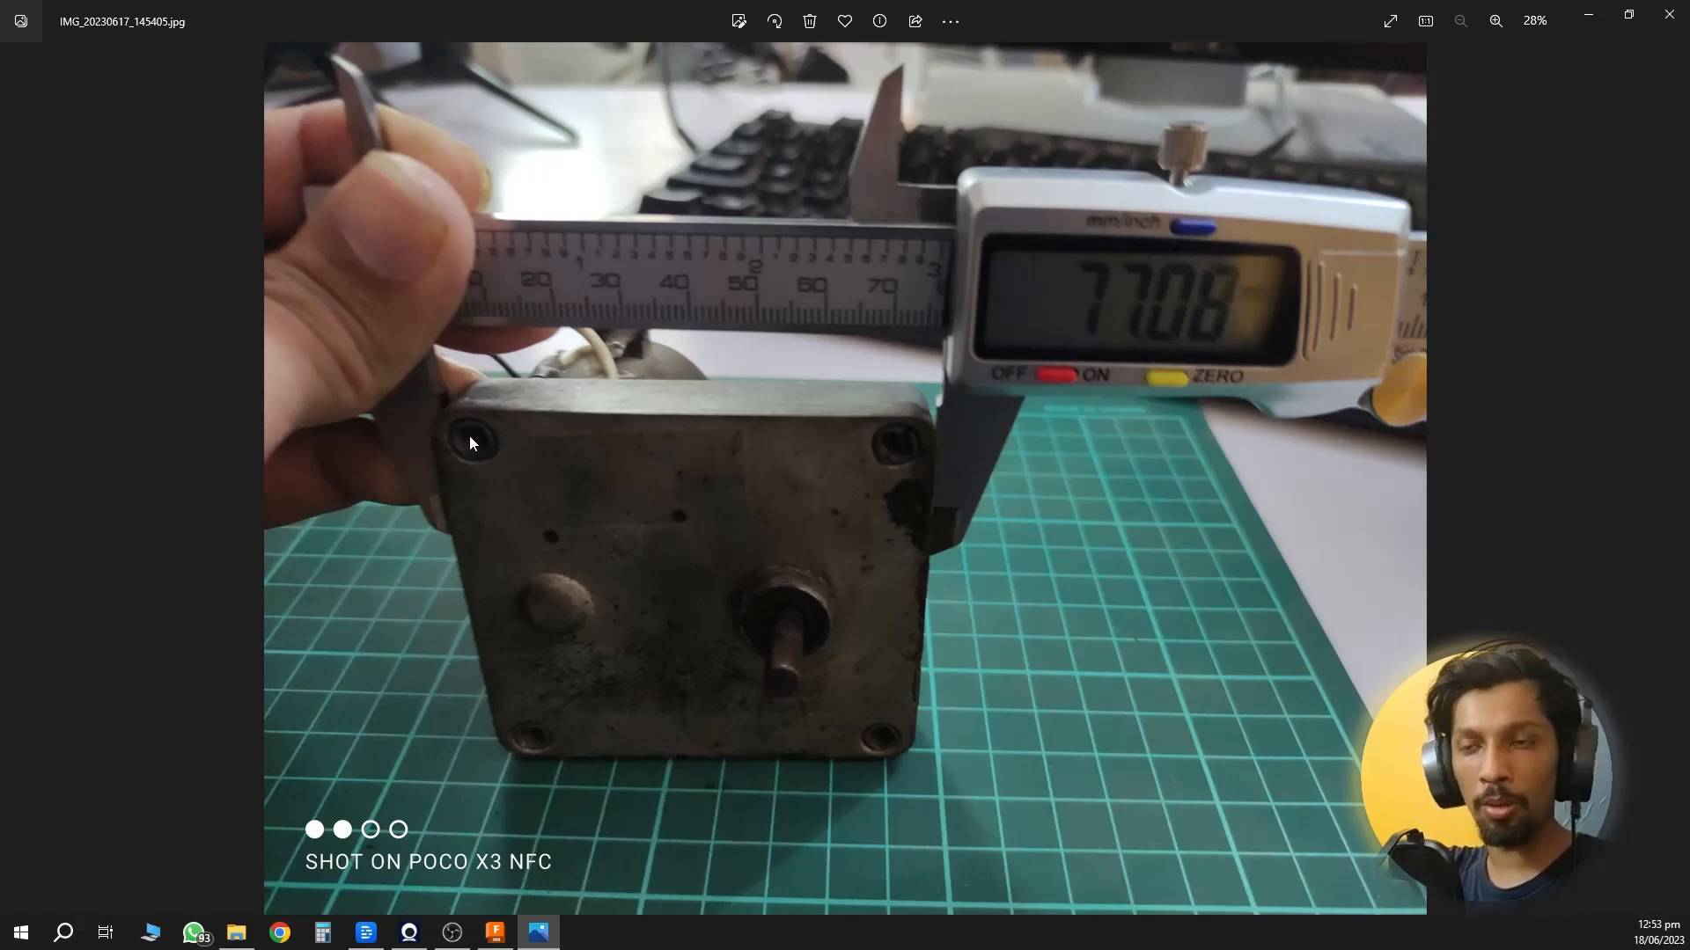
scroll(468, 437, "up", 4)
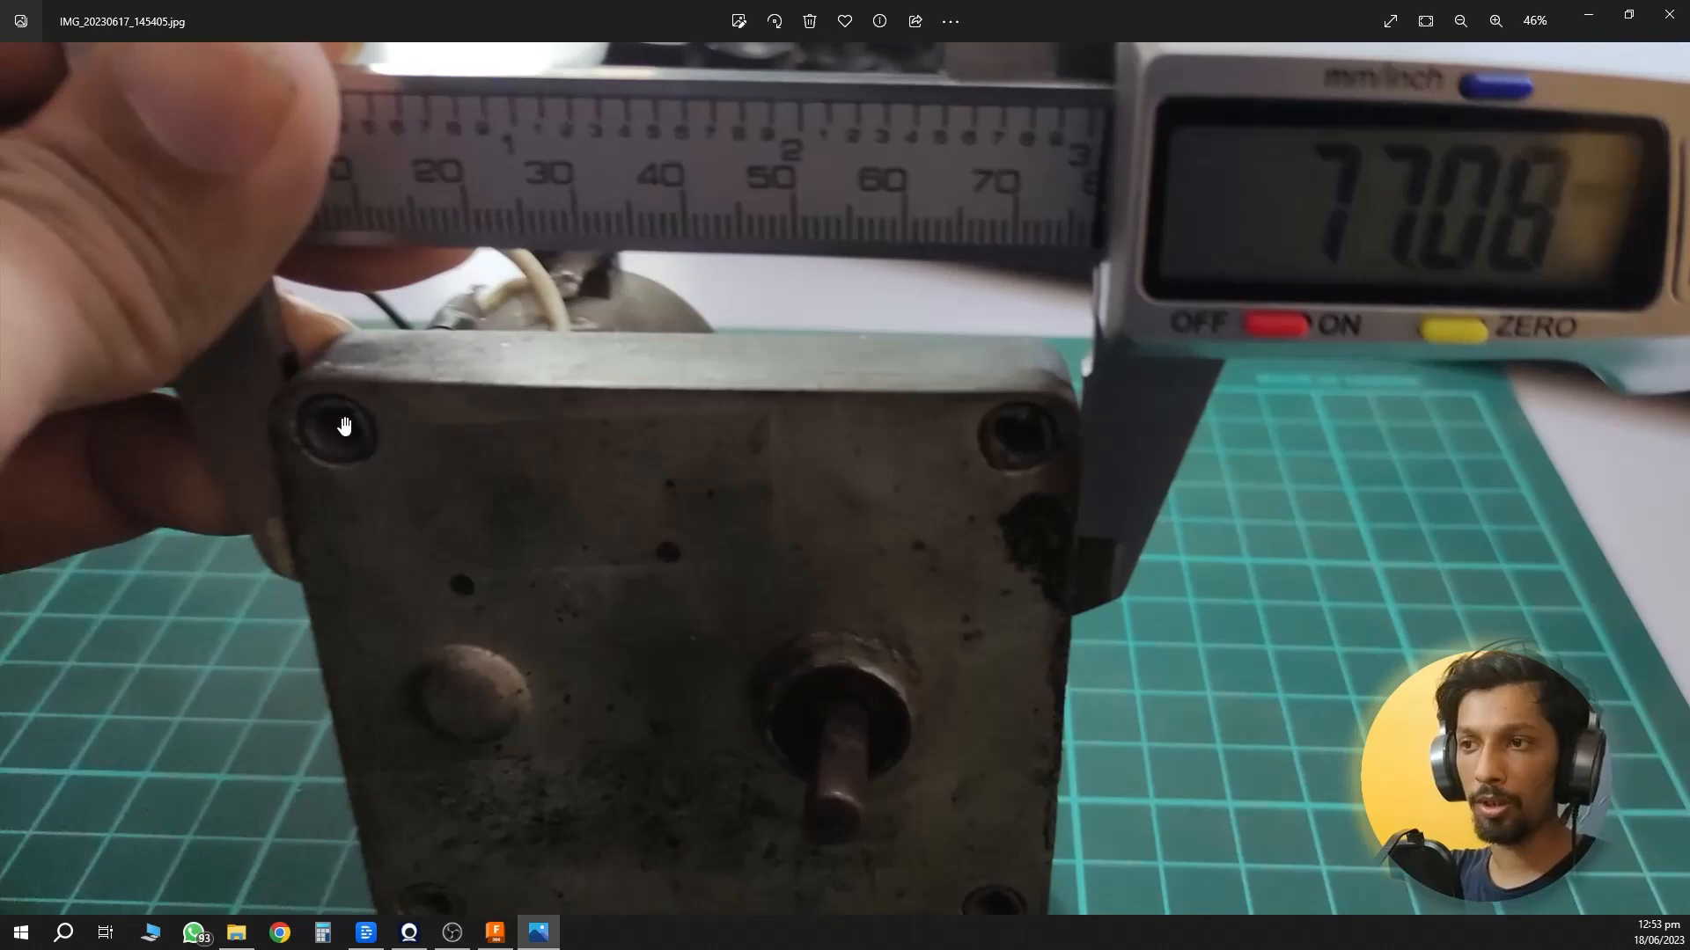
scroll(435, 474, "down", 5)
left_click(1588, 15)
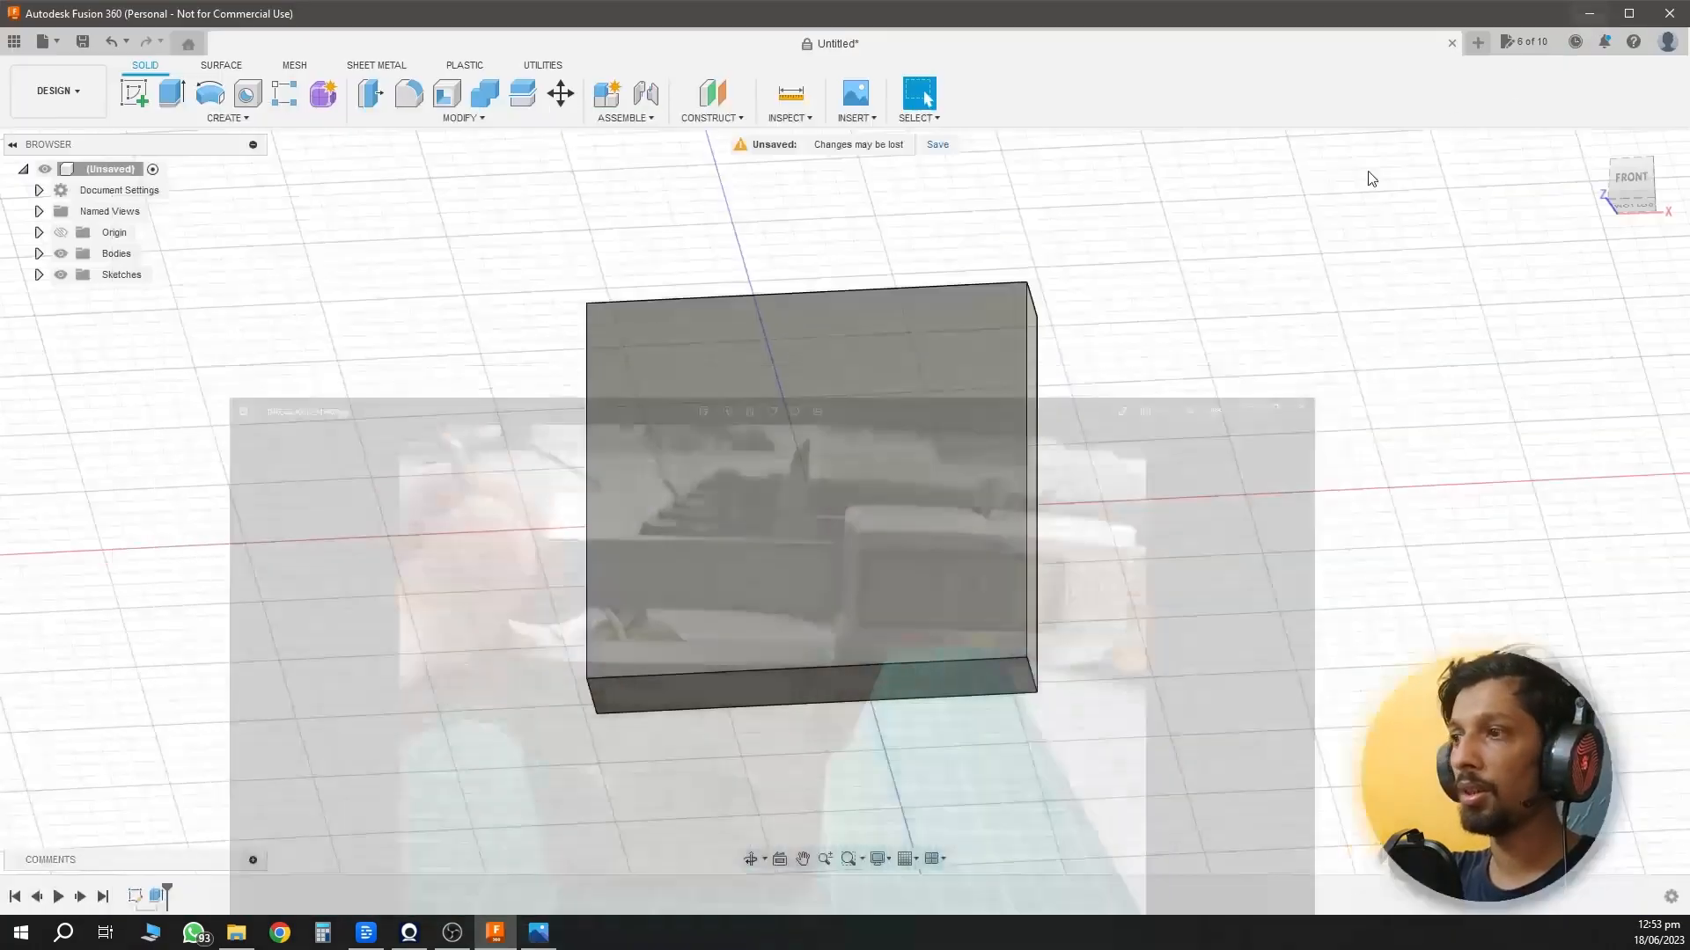
Start a sketch on the block's front face and draw a 4 mm diameter circle near its upper-left corner.
left_click(134, 92)
left_click(764, 530)
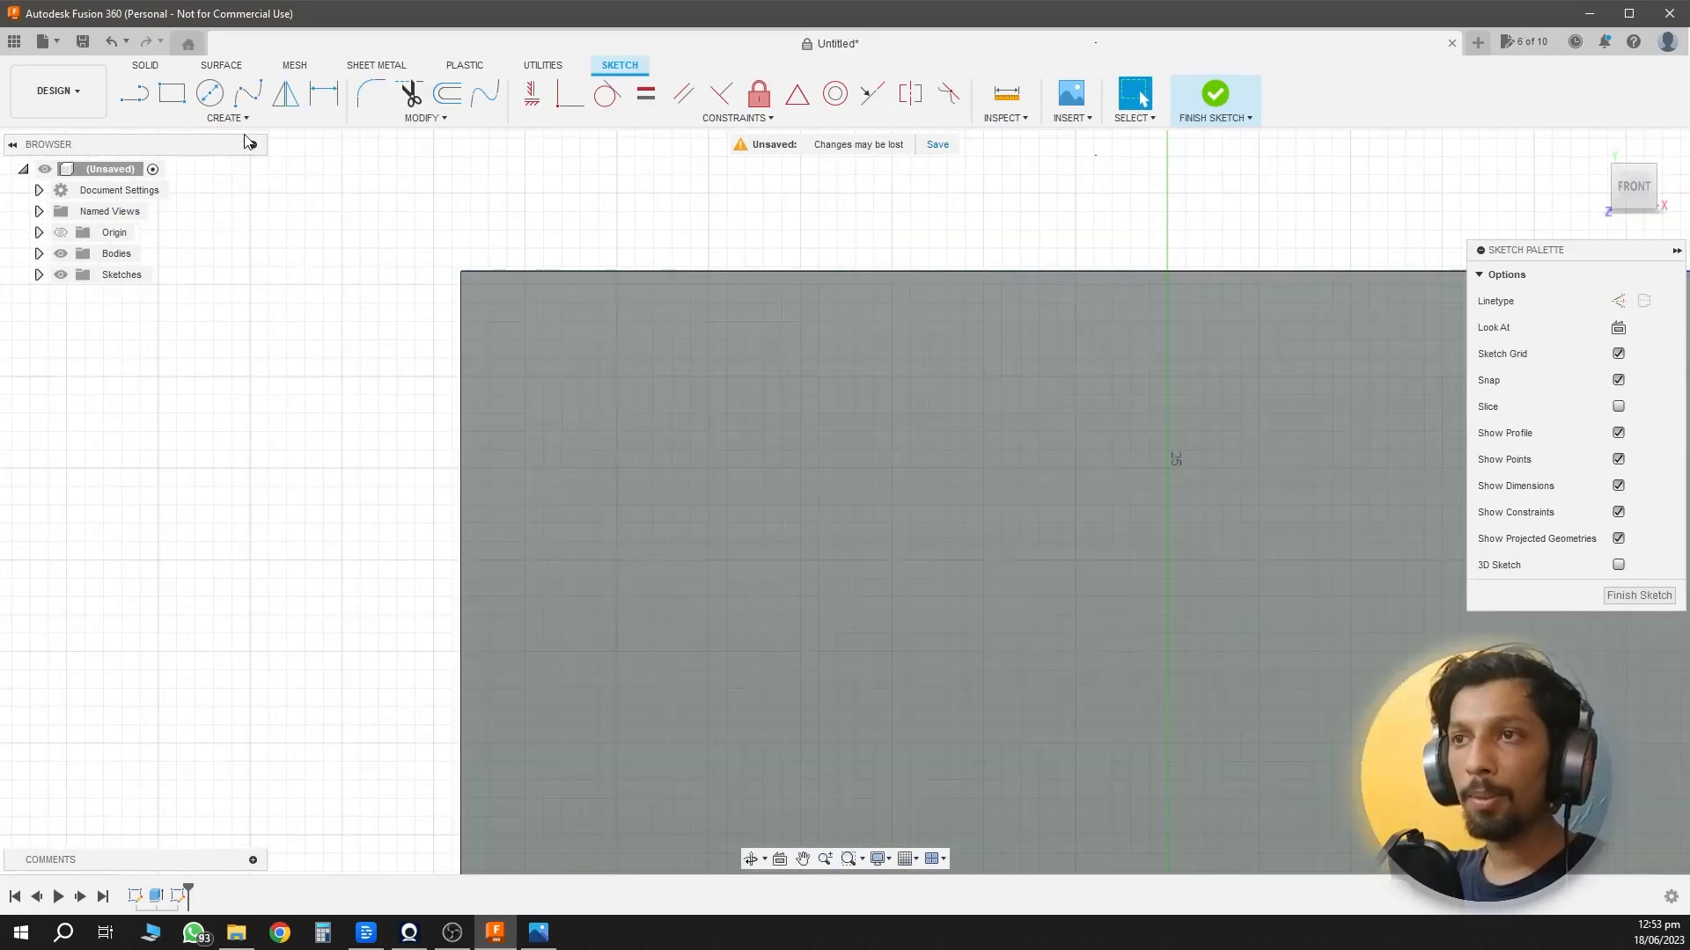
key("c")
left_click(543, 339)
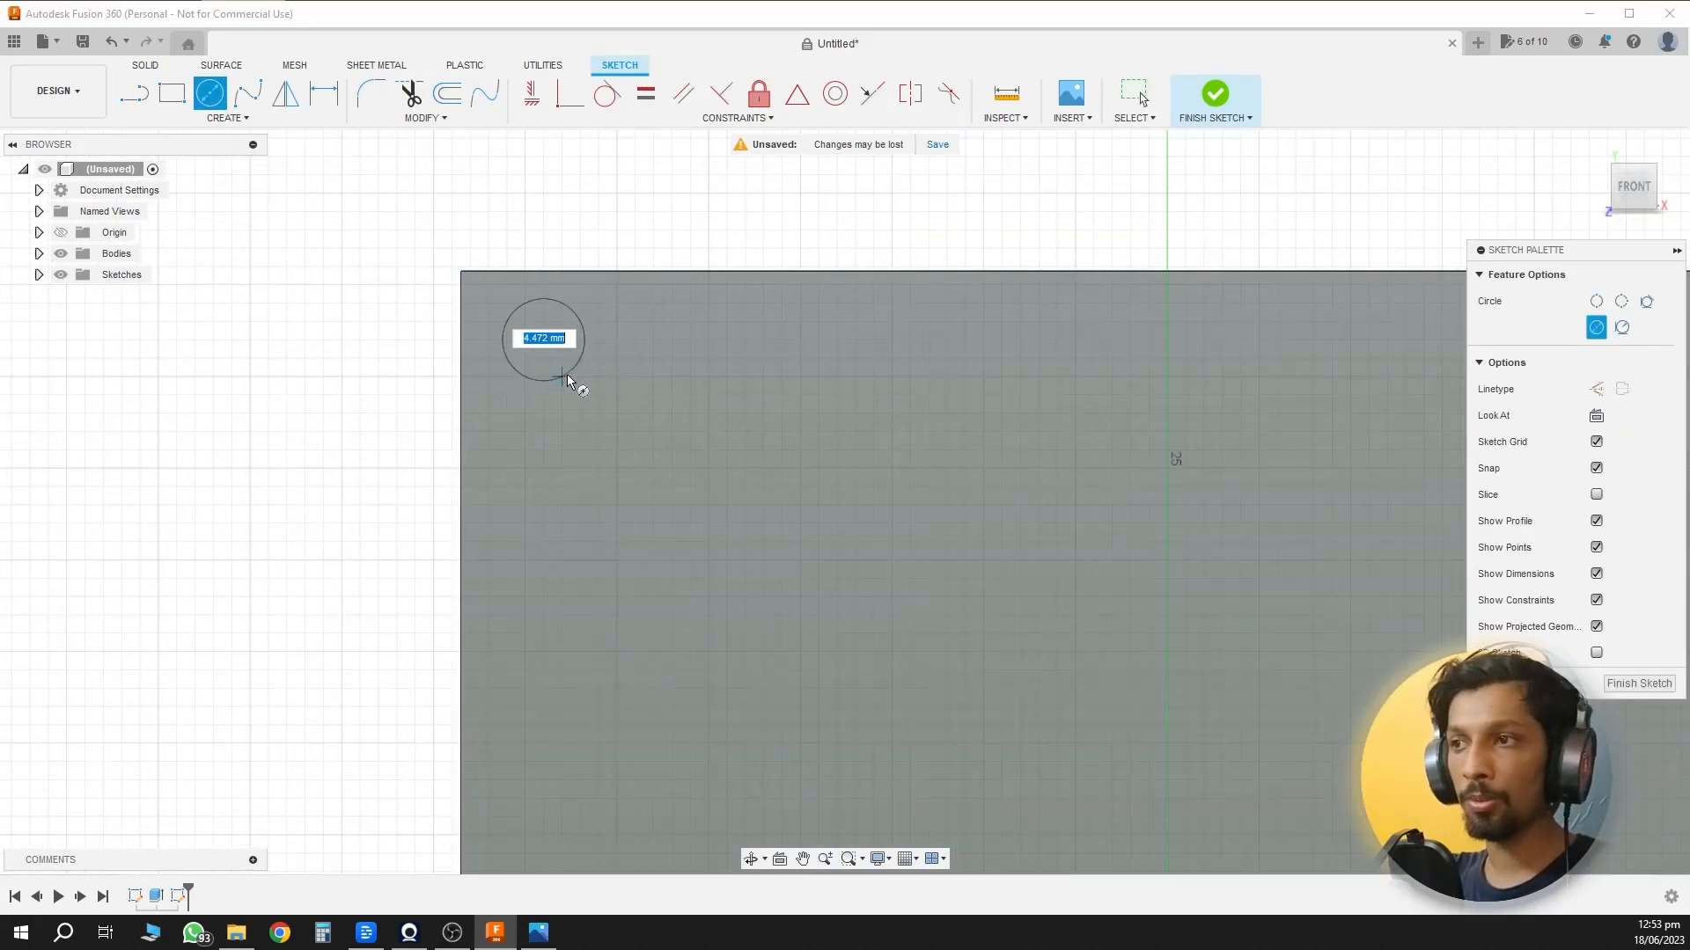
type("4")
key("Return")
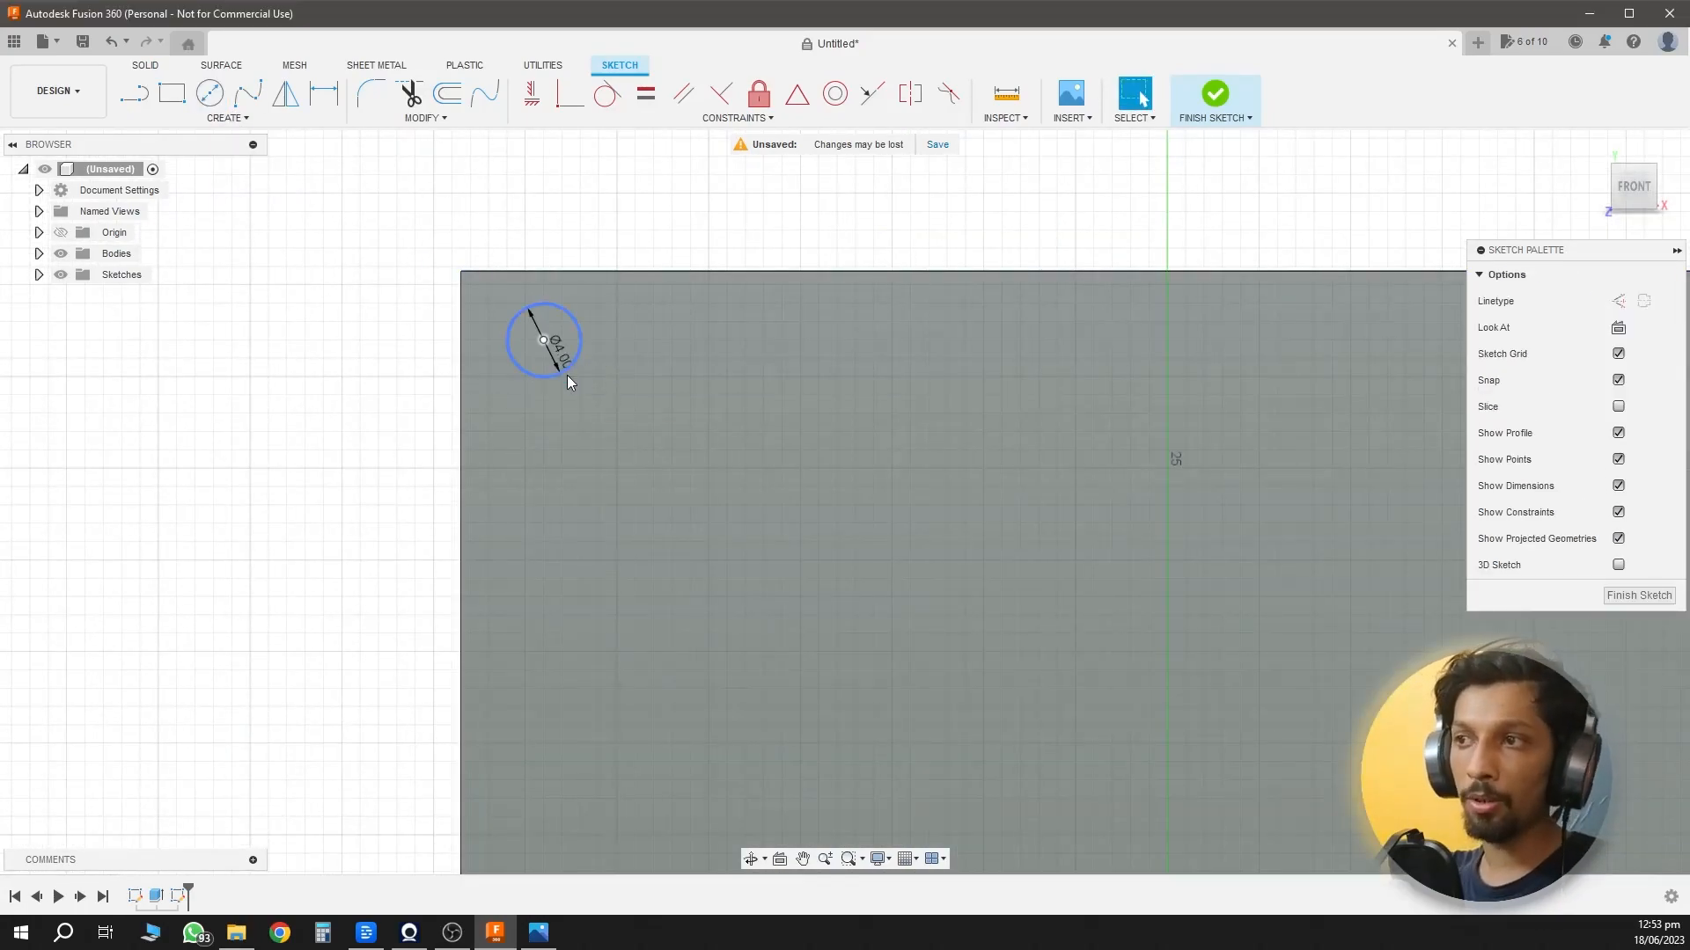
Dimension the circle's center 2+2.5 mm below the block's top edge.
key("d")
left_click(550, 275)
left_click(543, 340)
left_click(367, 350)
type("2+2.5")
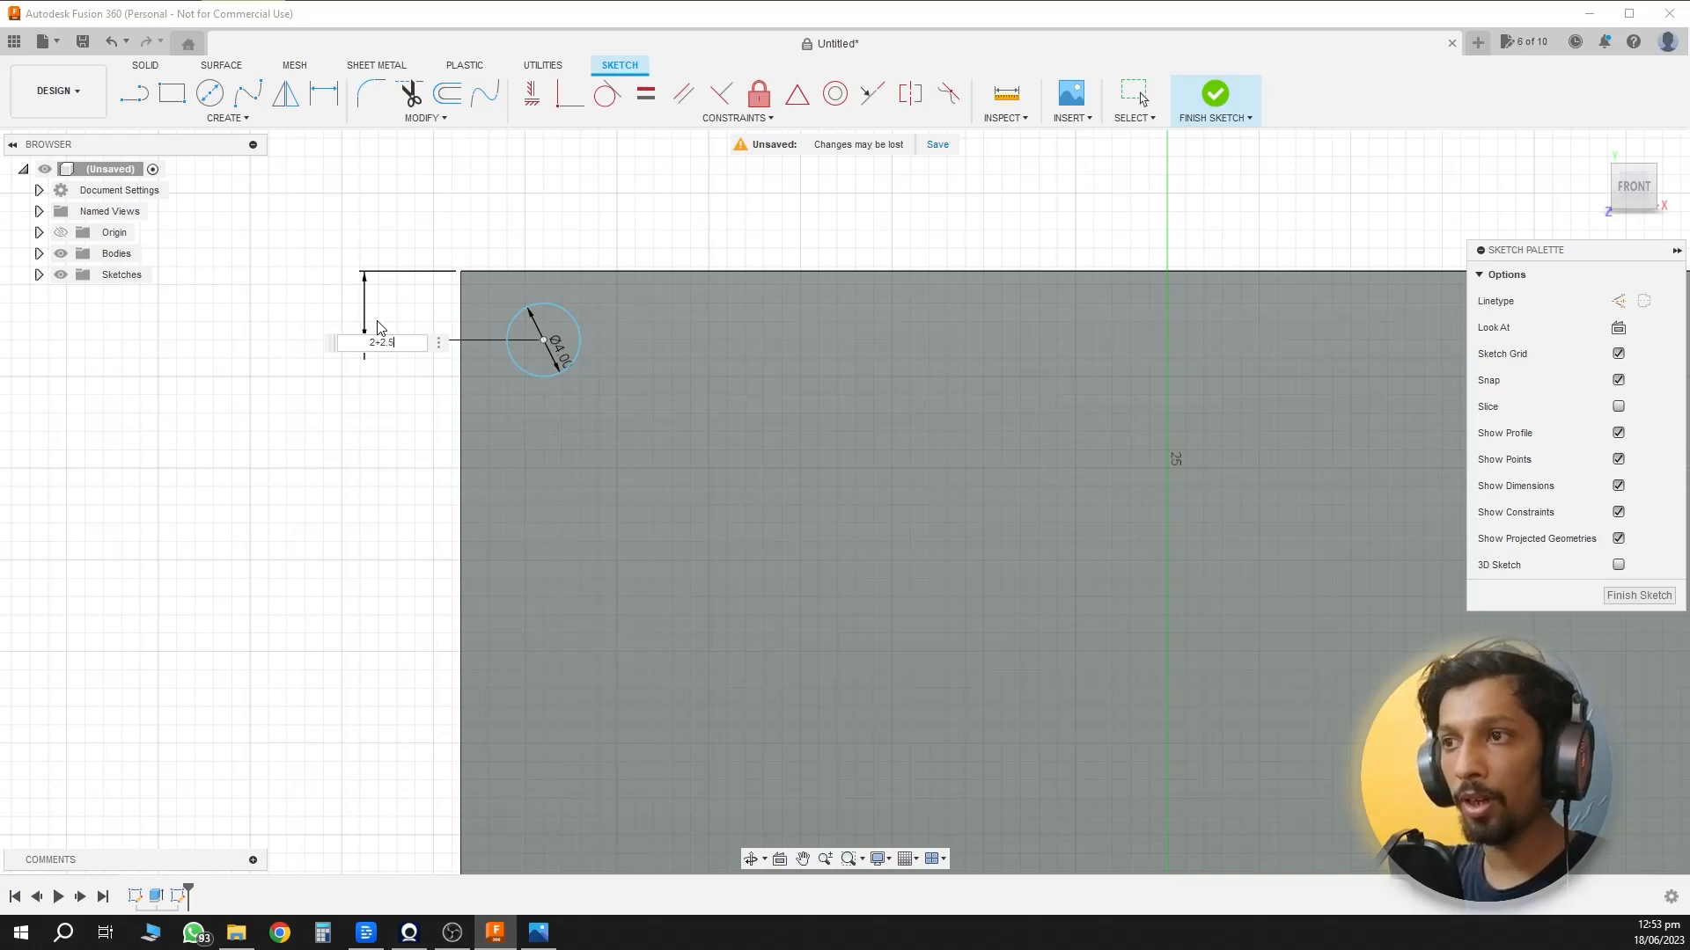
type("mm")
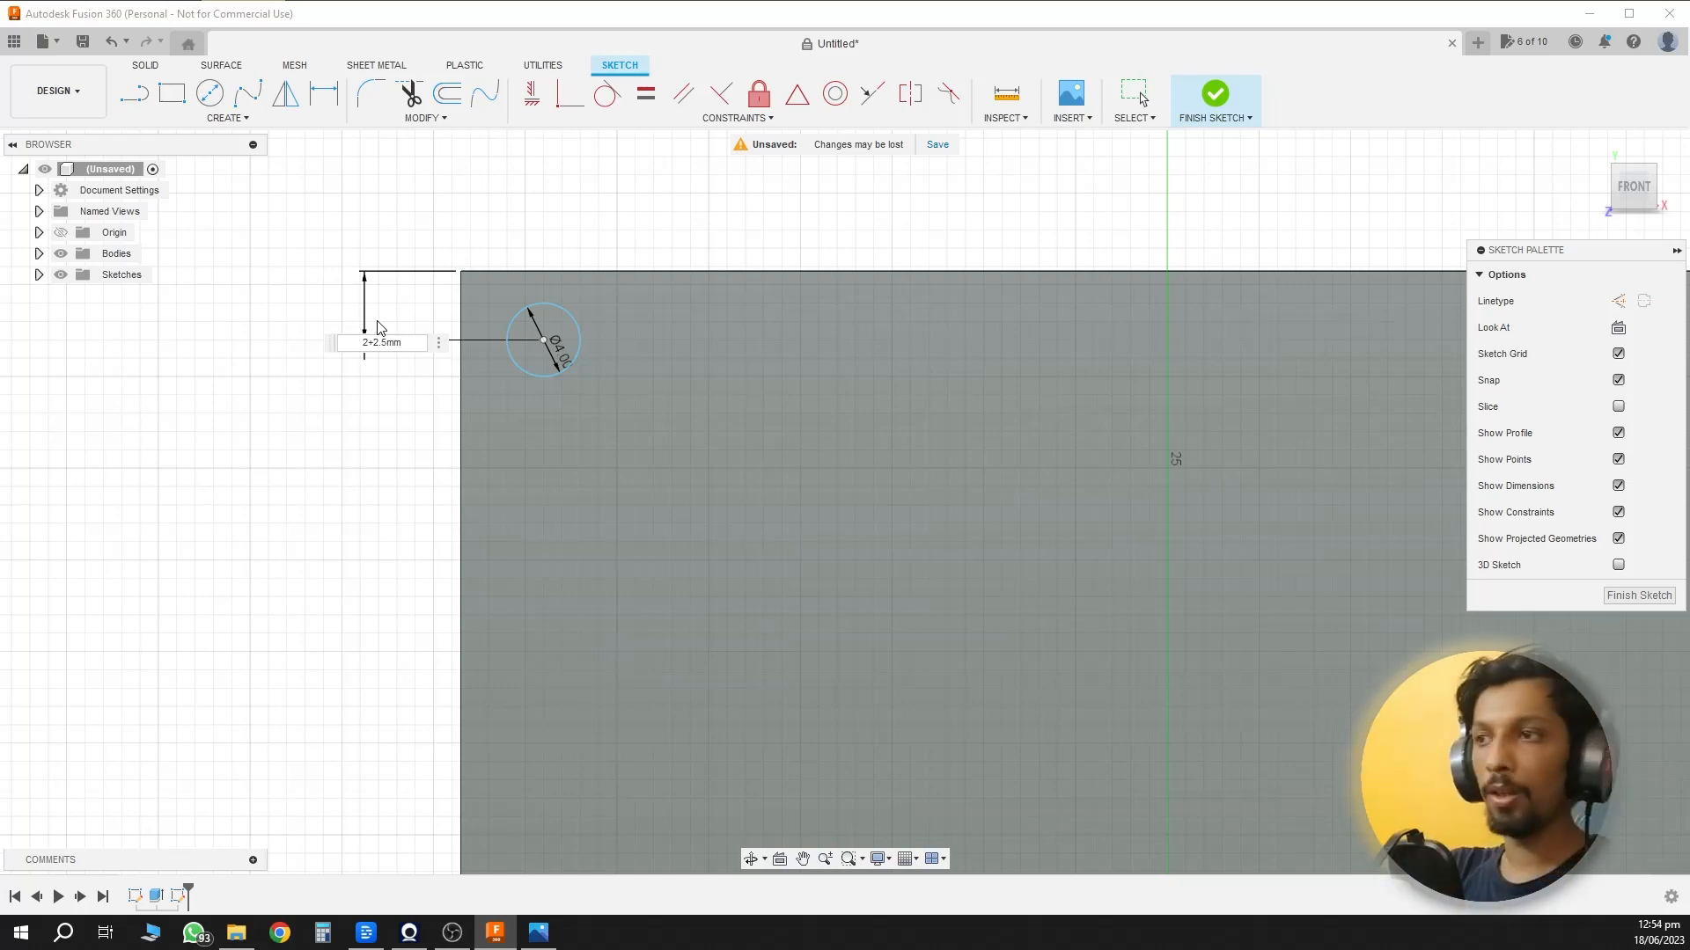
key("Return")
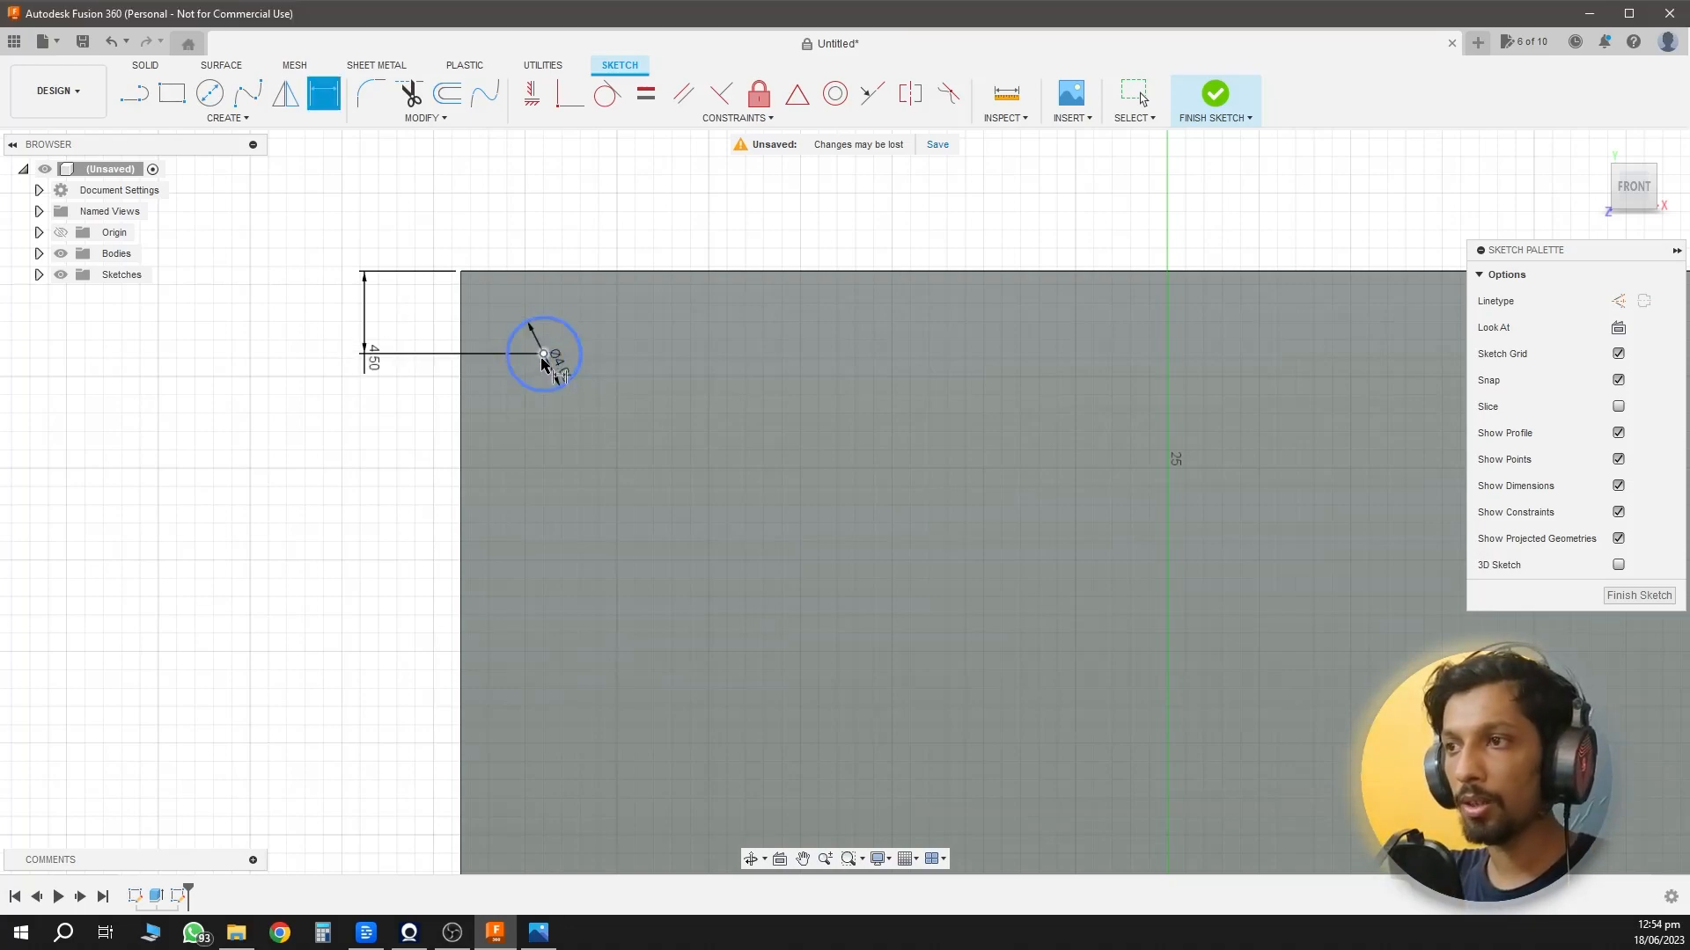
Dimension the circle's center 4+2 mm from the block's left edge.
left_click(461, 354)
left_click(544, 354)
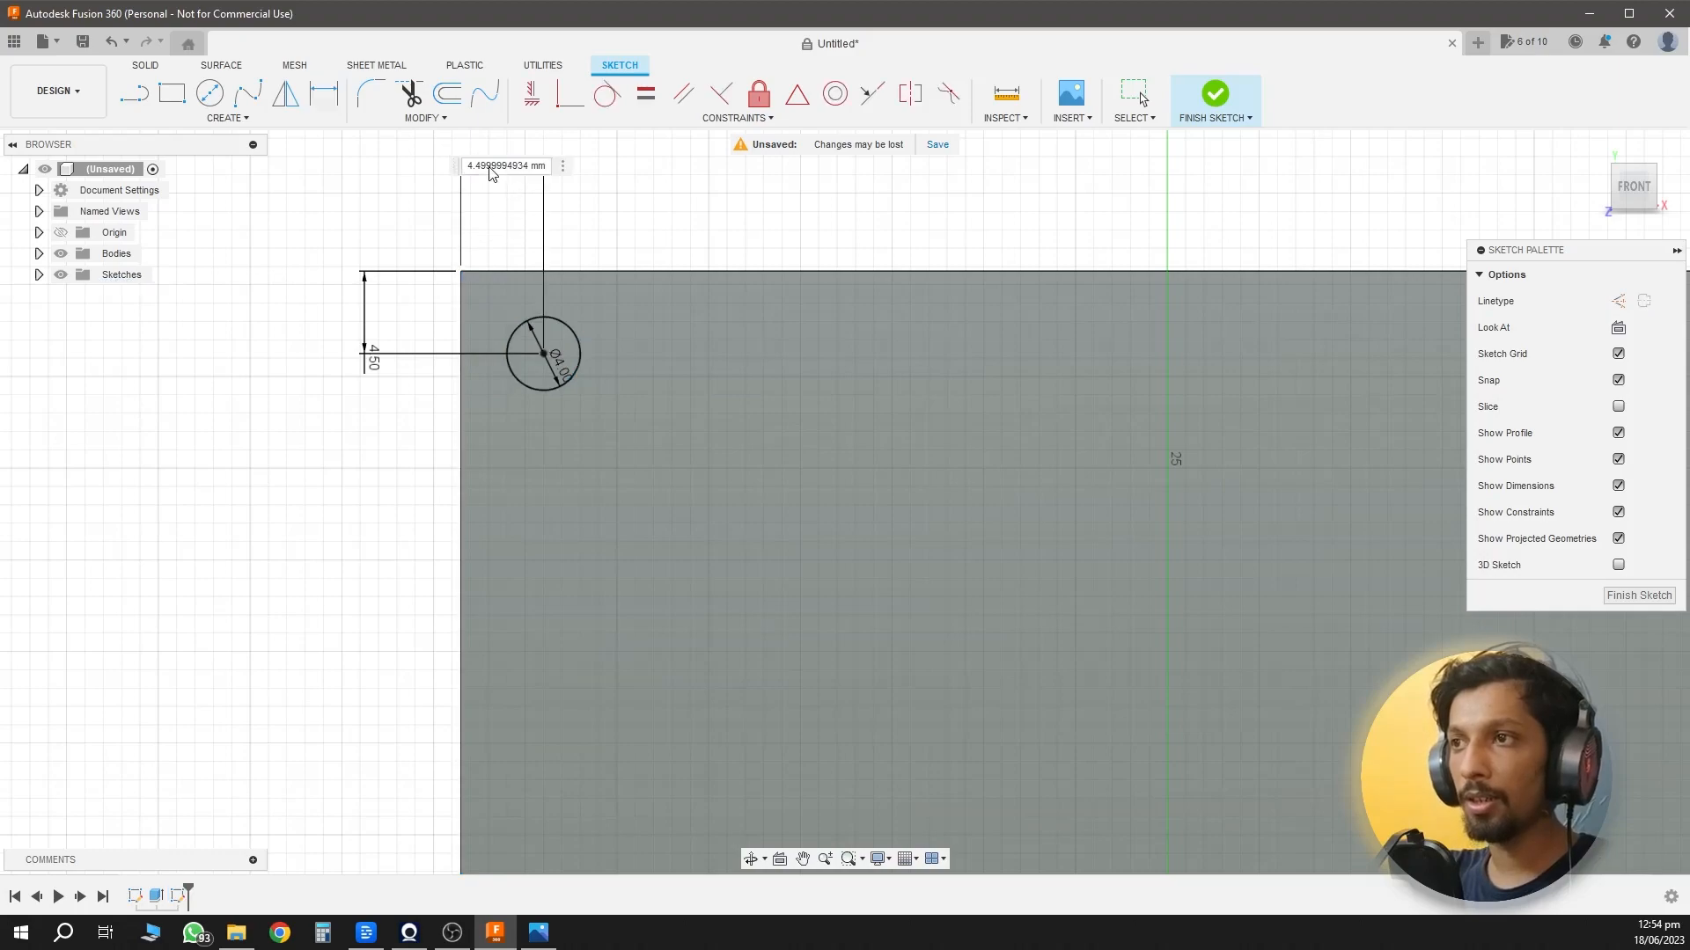
left_click(490, 165)
type("4+2m")
type("m")
key("Return")
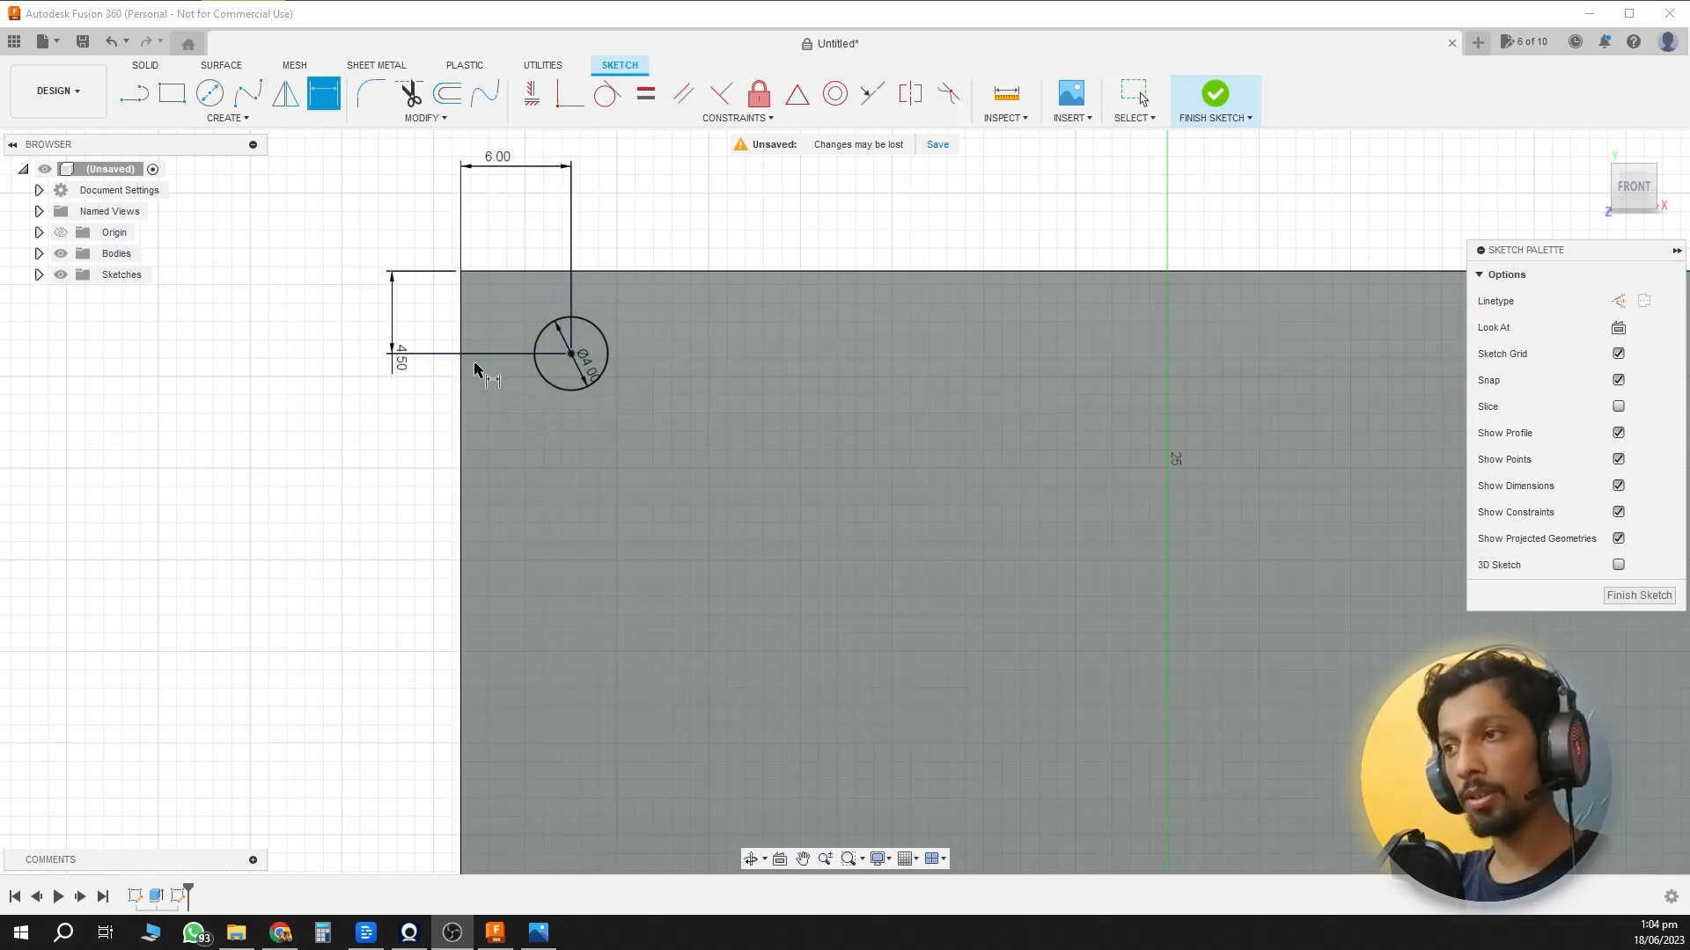
Extrude the 4 mm circle as a cut through the block, with extent To Object ending at the back face.
middle_click_drag(491, 396, 568, 431, "shift")
key("e")
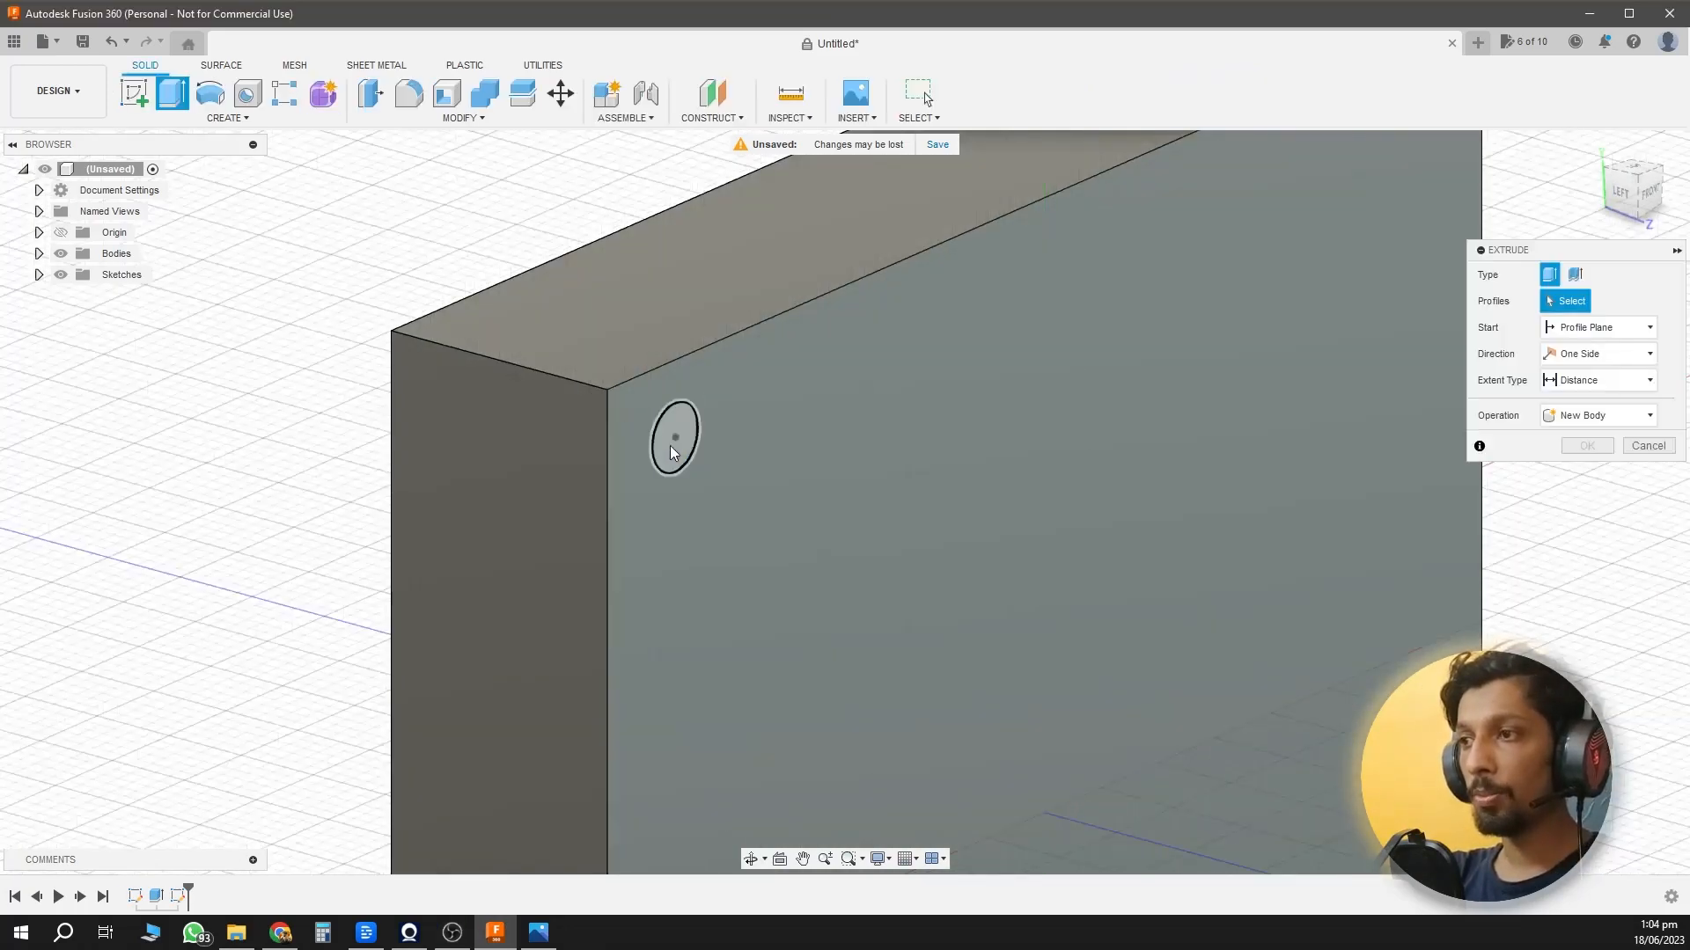
left_click(669, 445)
left_click_drag(667, 445, 448, 412)
middle_click_drag(402, 468, 542, 486, "shift")
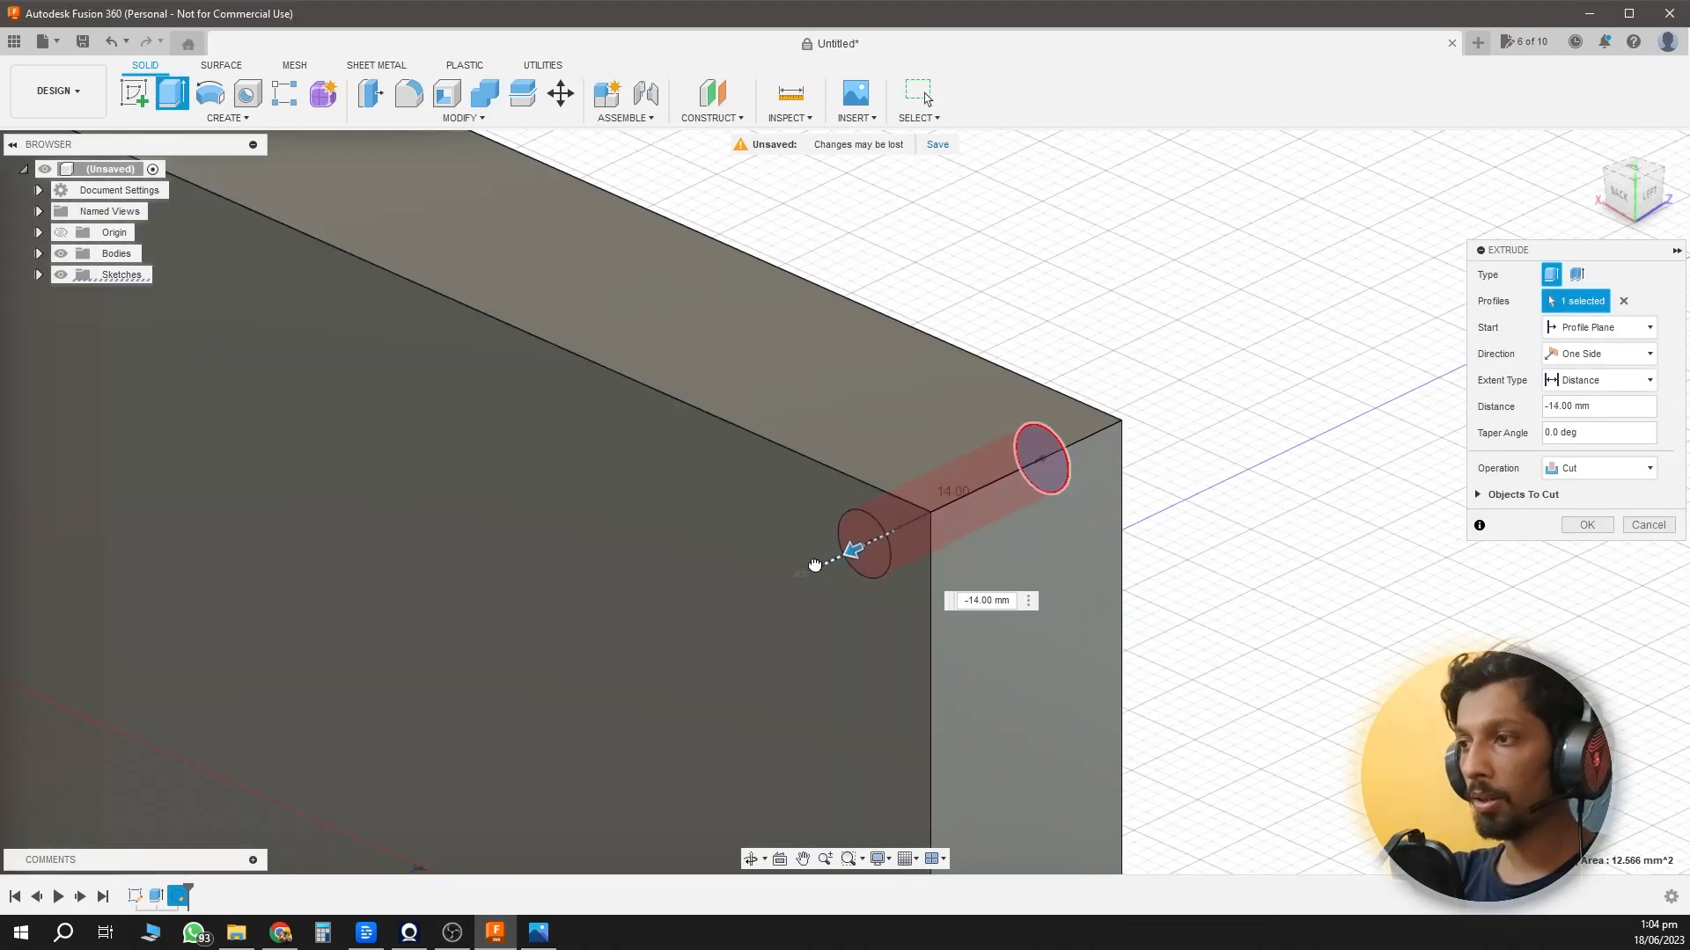
left_click_drag(858, 550, 802, 573)
left_click(1598, 353)
left_click(1583, 376)
left_click(1597, 379)
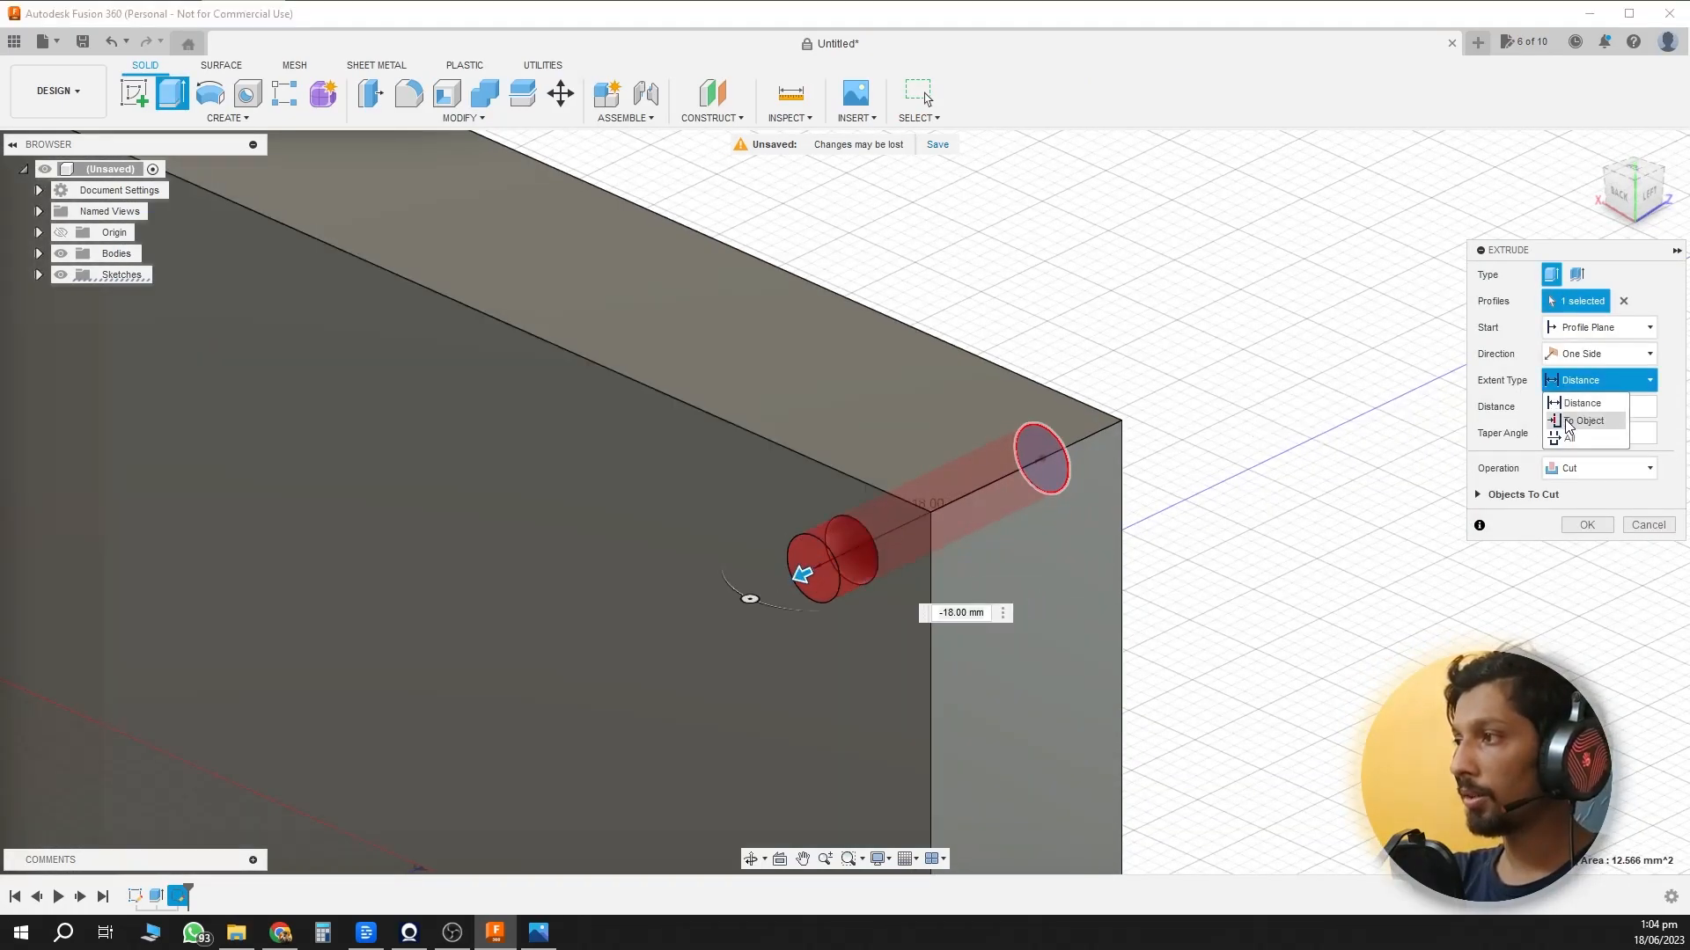
left_click(1584, 412)
left_click(821, 521)
left_click(1574, 579)
Mirror the hole's extrude feature across the vertical YZ origin plane, hiding the body to pick the plane and showing it again.
middle_click_drag(1357, 631, 1151, 649, "shift")
scroll(1163, 647, "down", 4)
middle_click_drag(1276, 706, 1227, 657, "shift")
middle_click_drag(1228, 658, 1140, 564)
middle_click_drag(1148, 641, 1065, 511)
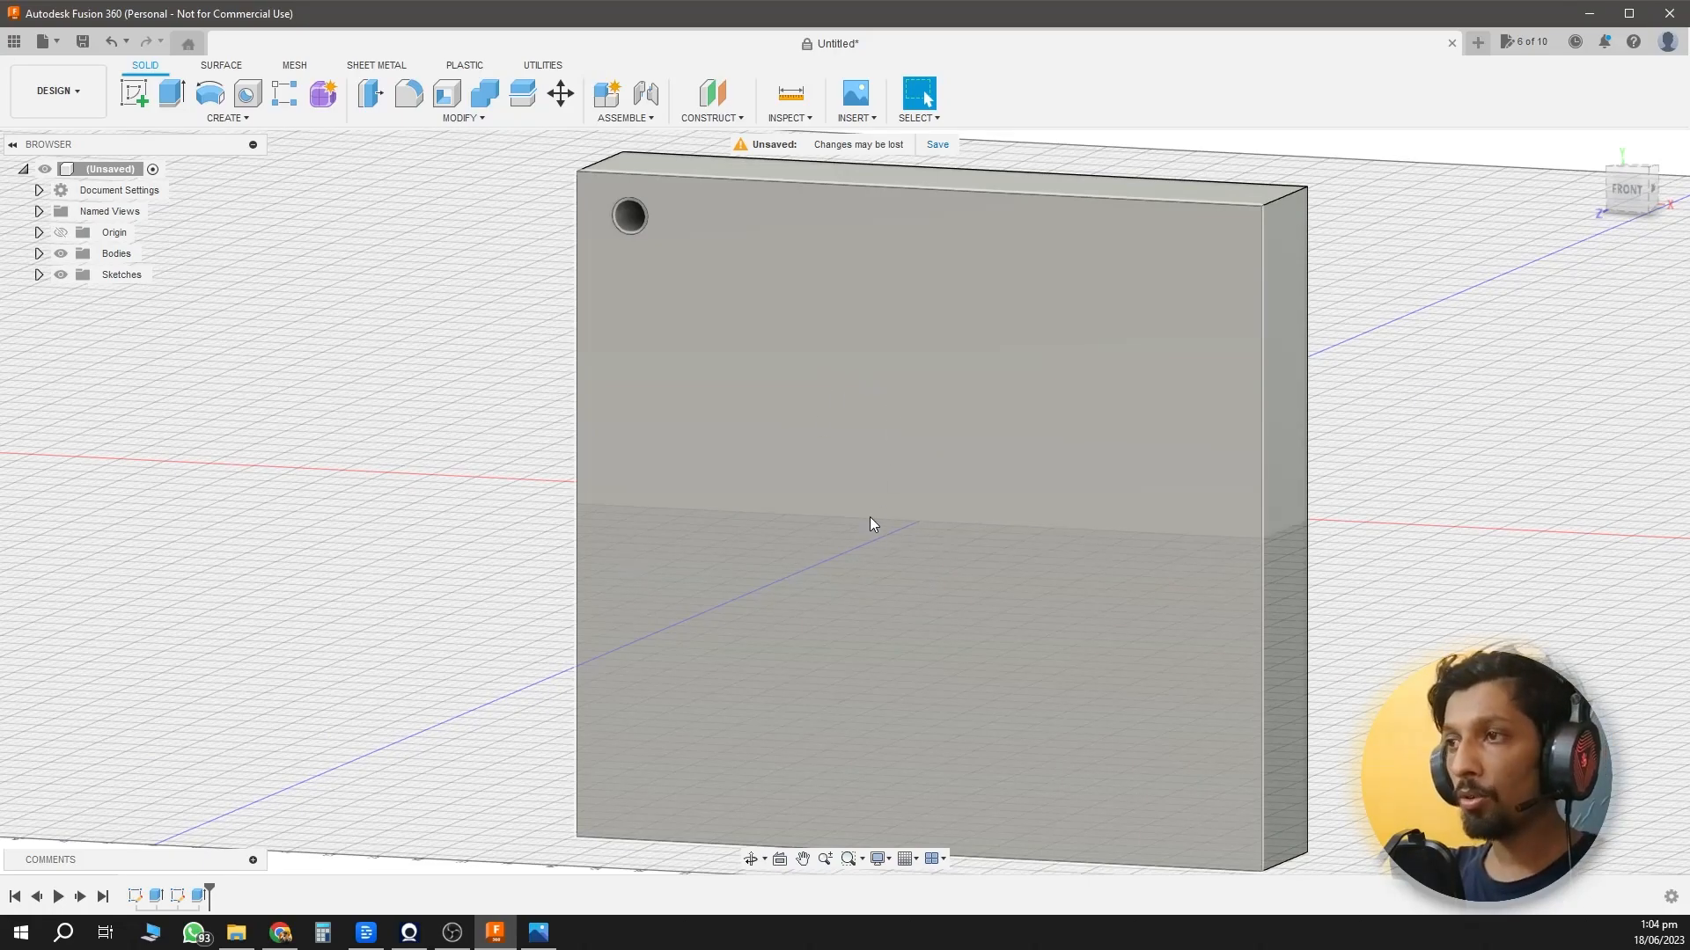
type("smir")
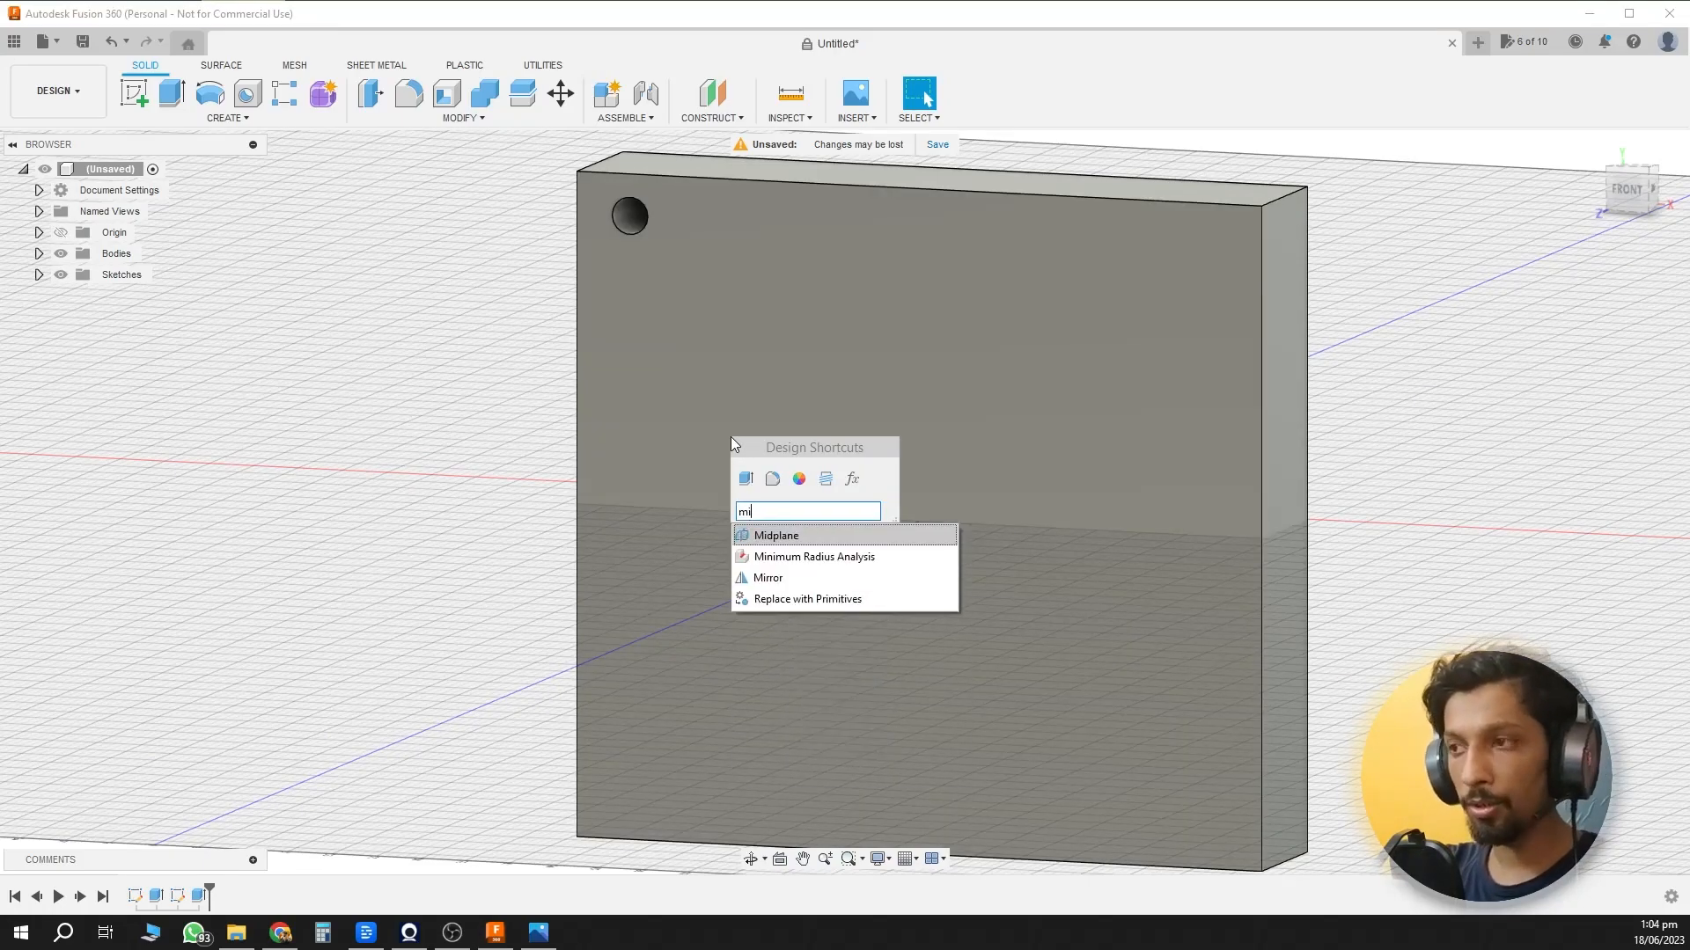
key("Return")
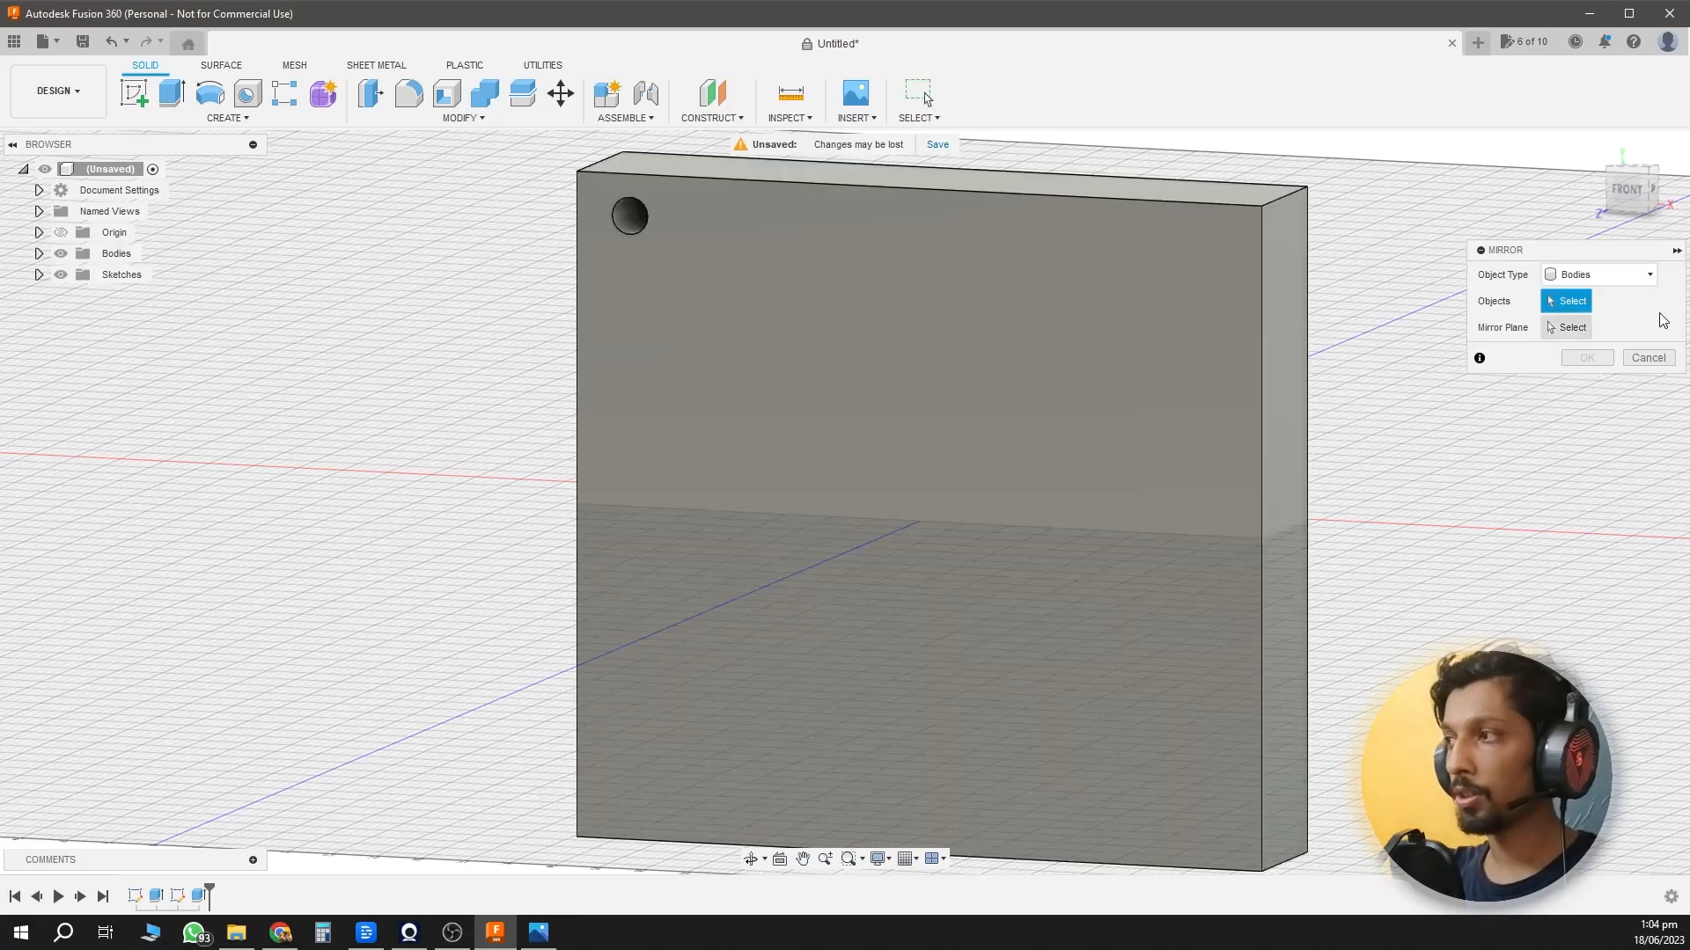
left_click(1633, 274)
left_click(1579, 328)
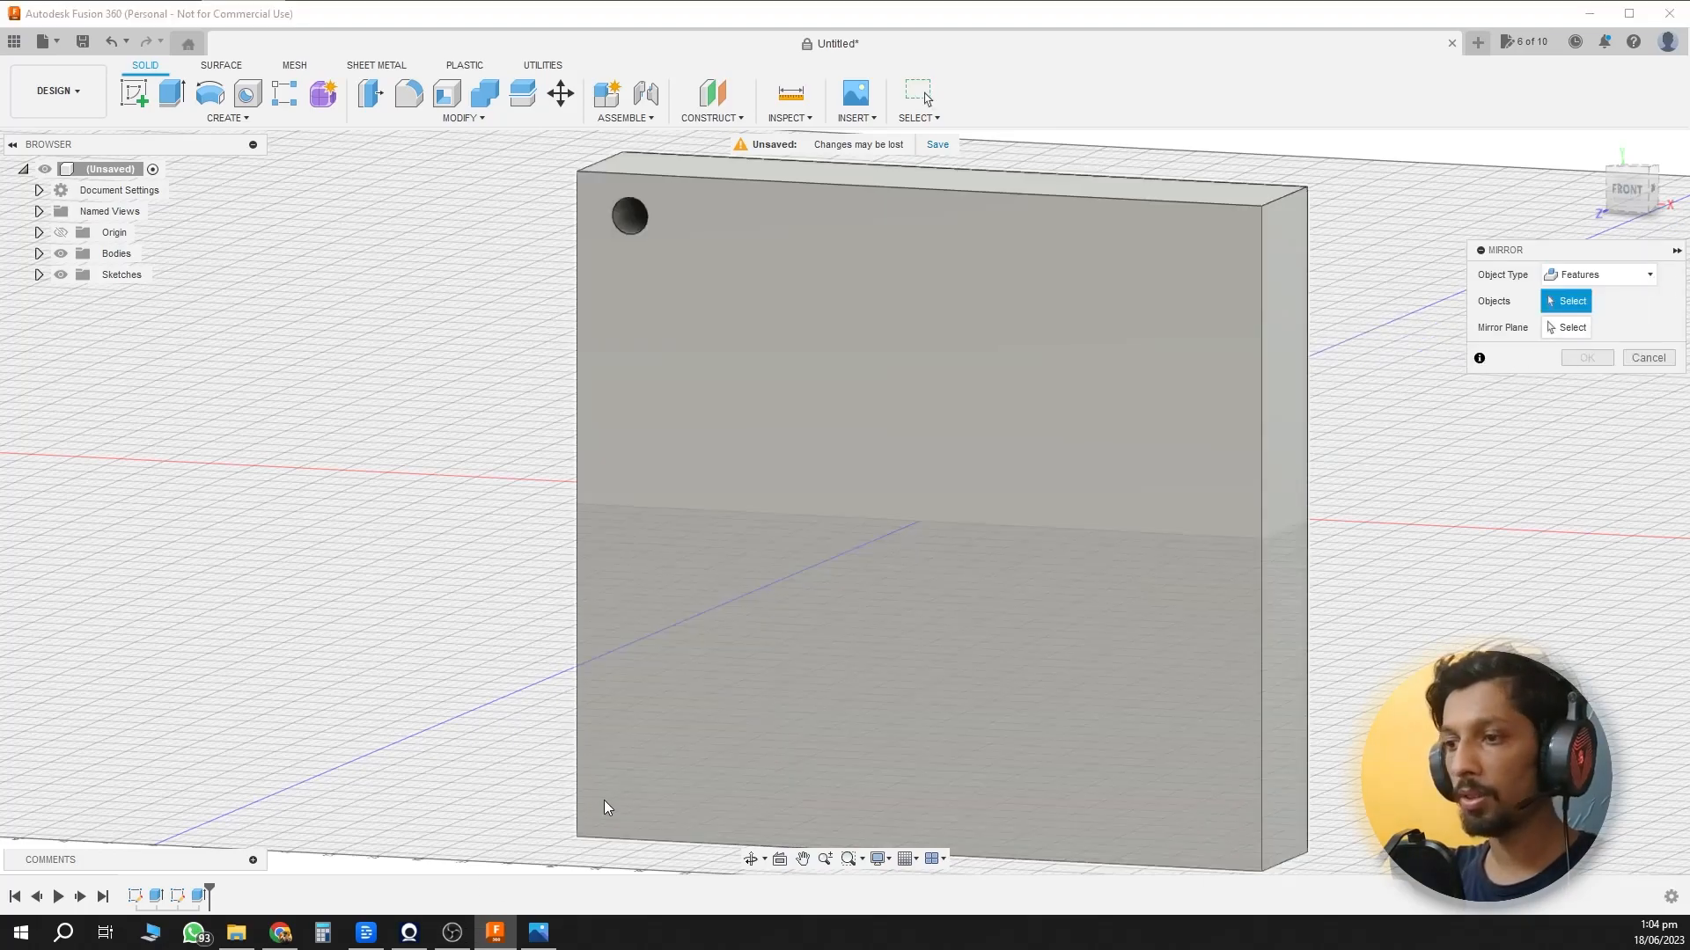
left_click(199, 896)
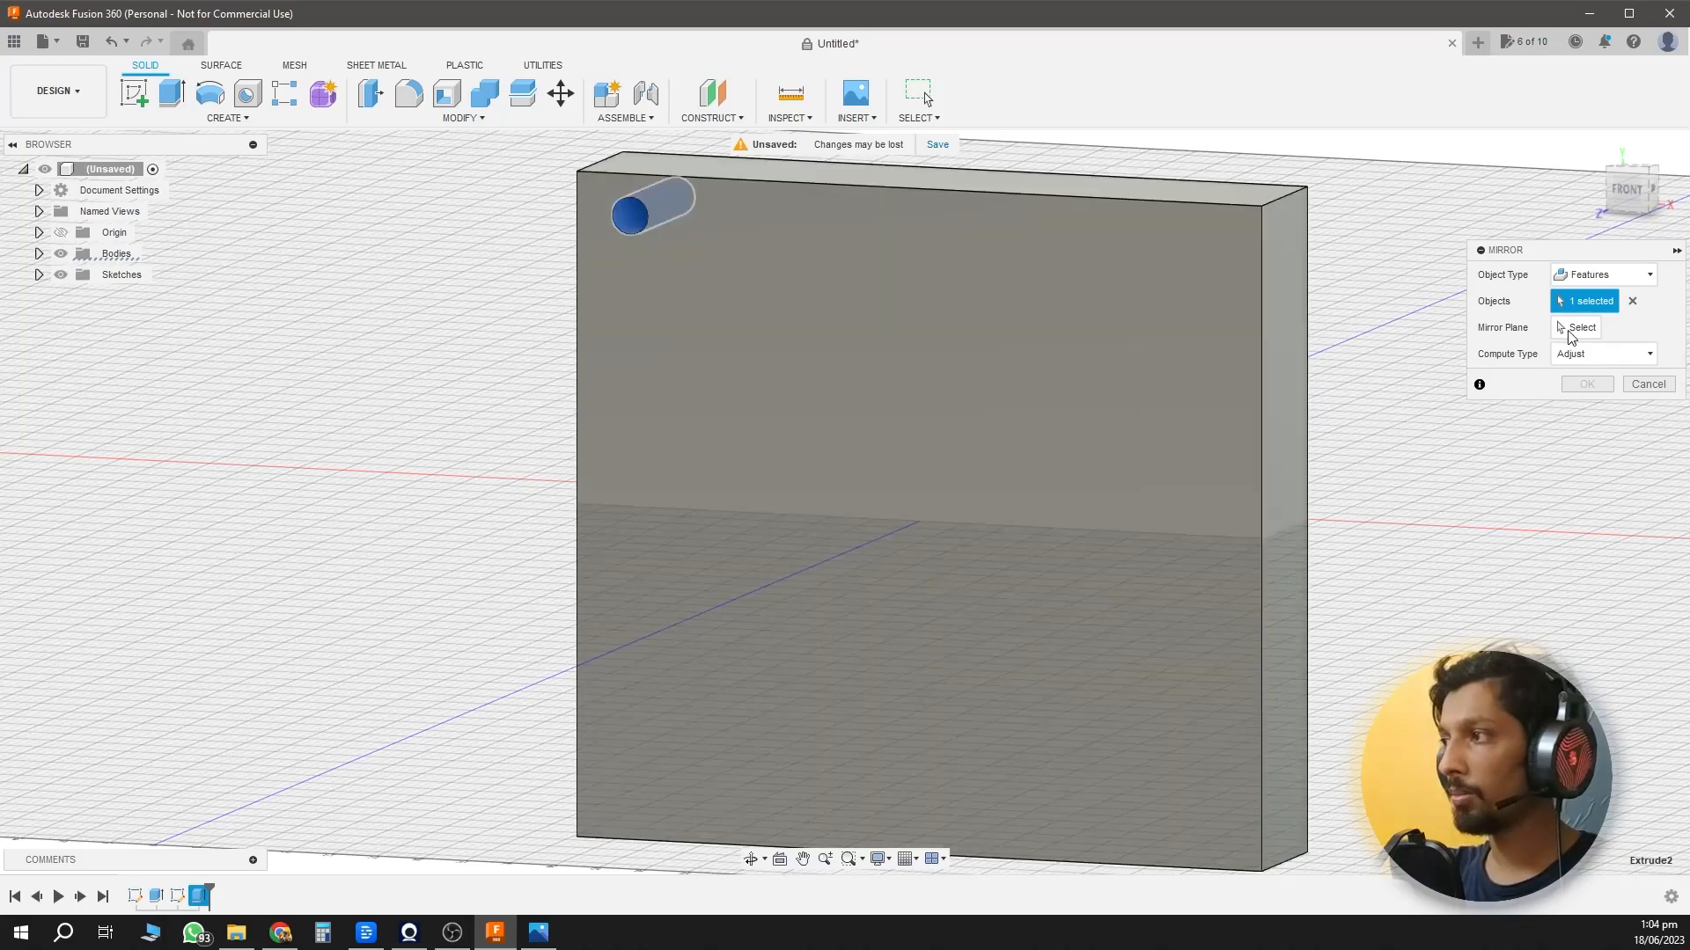
left_click(1571, 330)
middle_click_drag(1098, 529, 924, 510, "shift")
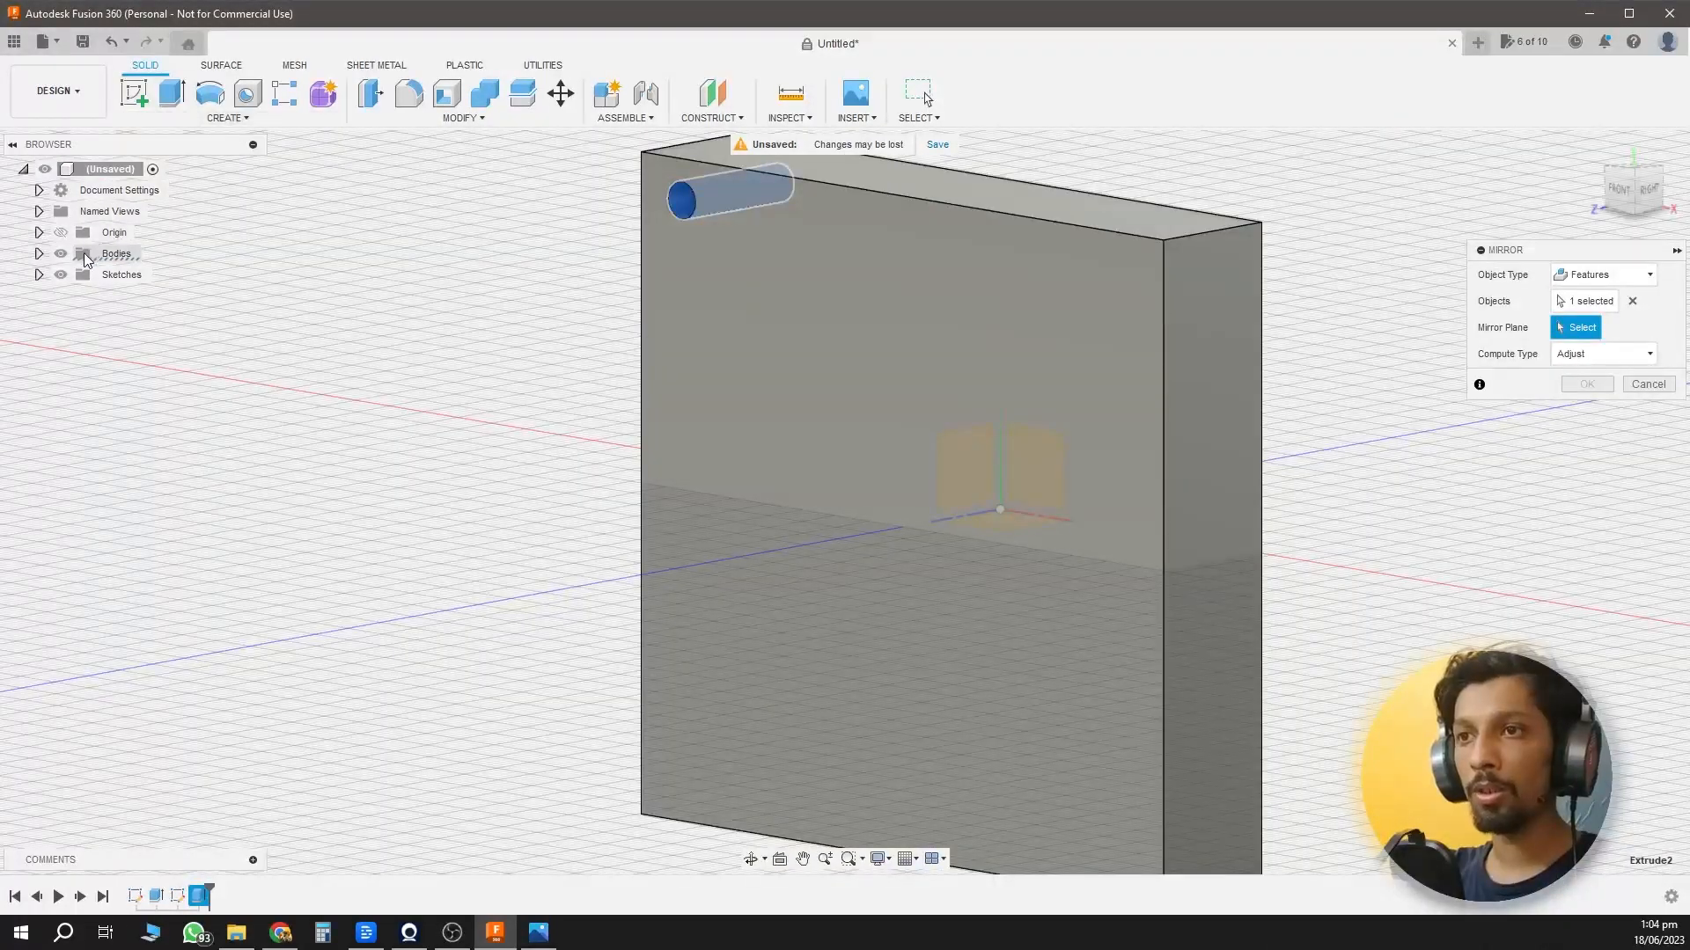
left_click(60, 254)
left_click(948, 478)
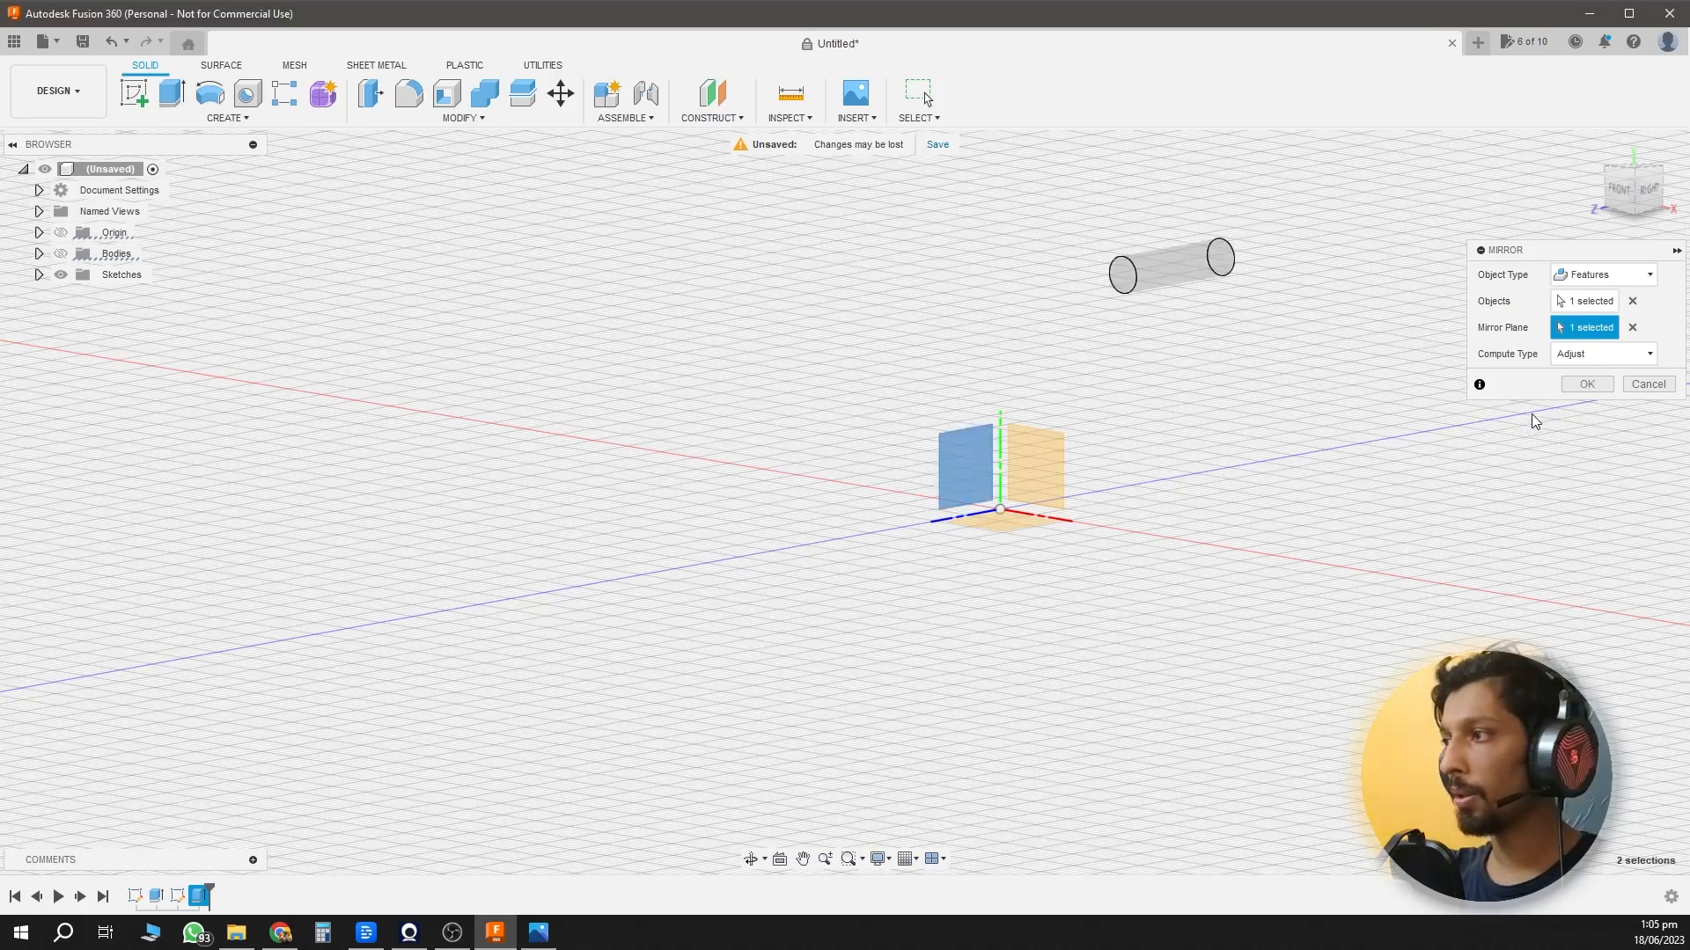
left_click(1586, 385)
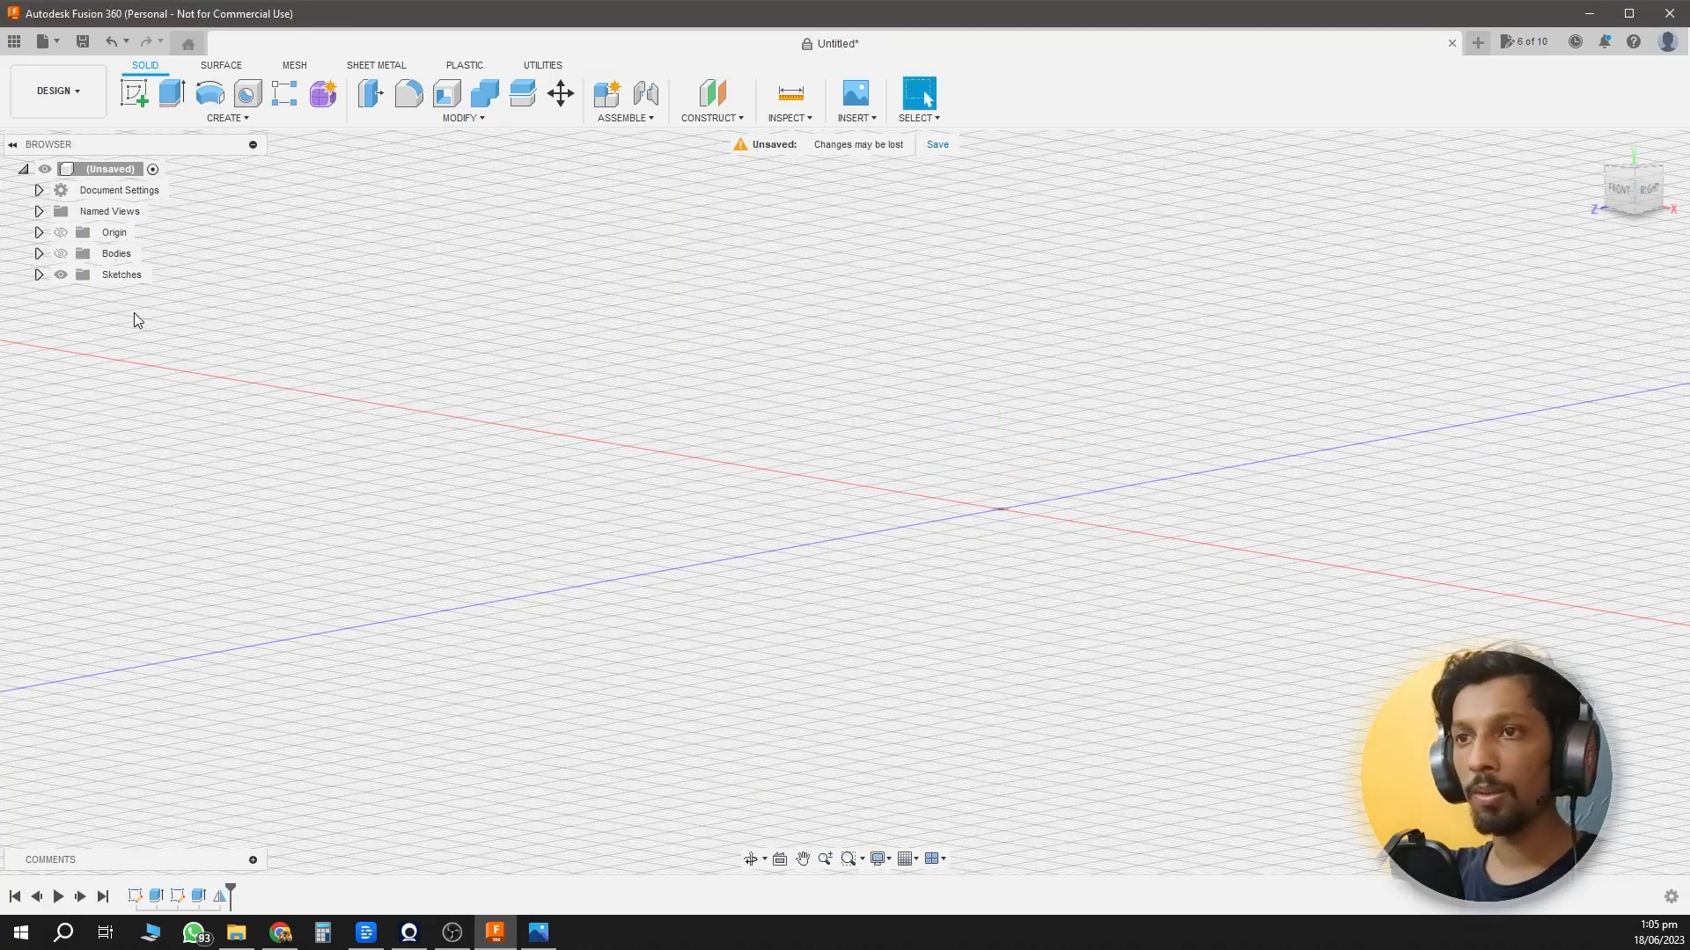
left_click(60, 253)
Mirror the hole cut and its mirrored copy across the horizontal origin plane, hiding the body for plane selection and showing it again.
type("s")
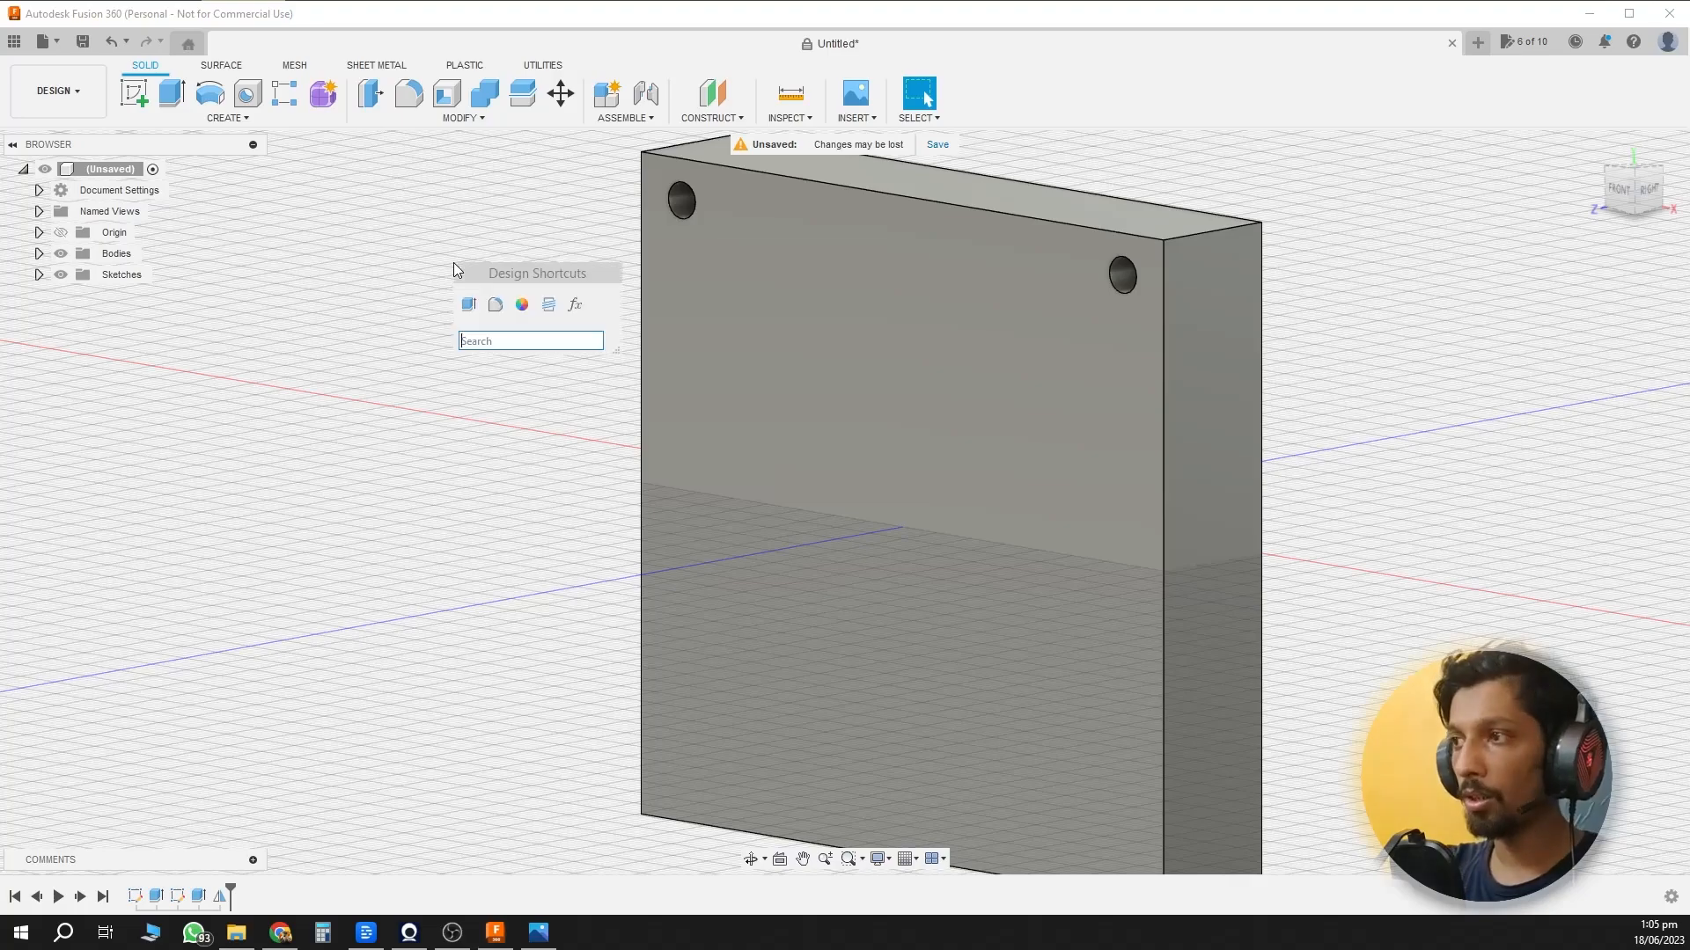
type("mirr")
key("Return")
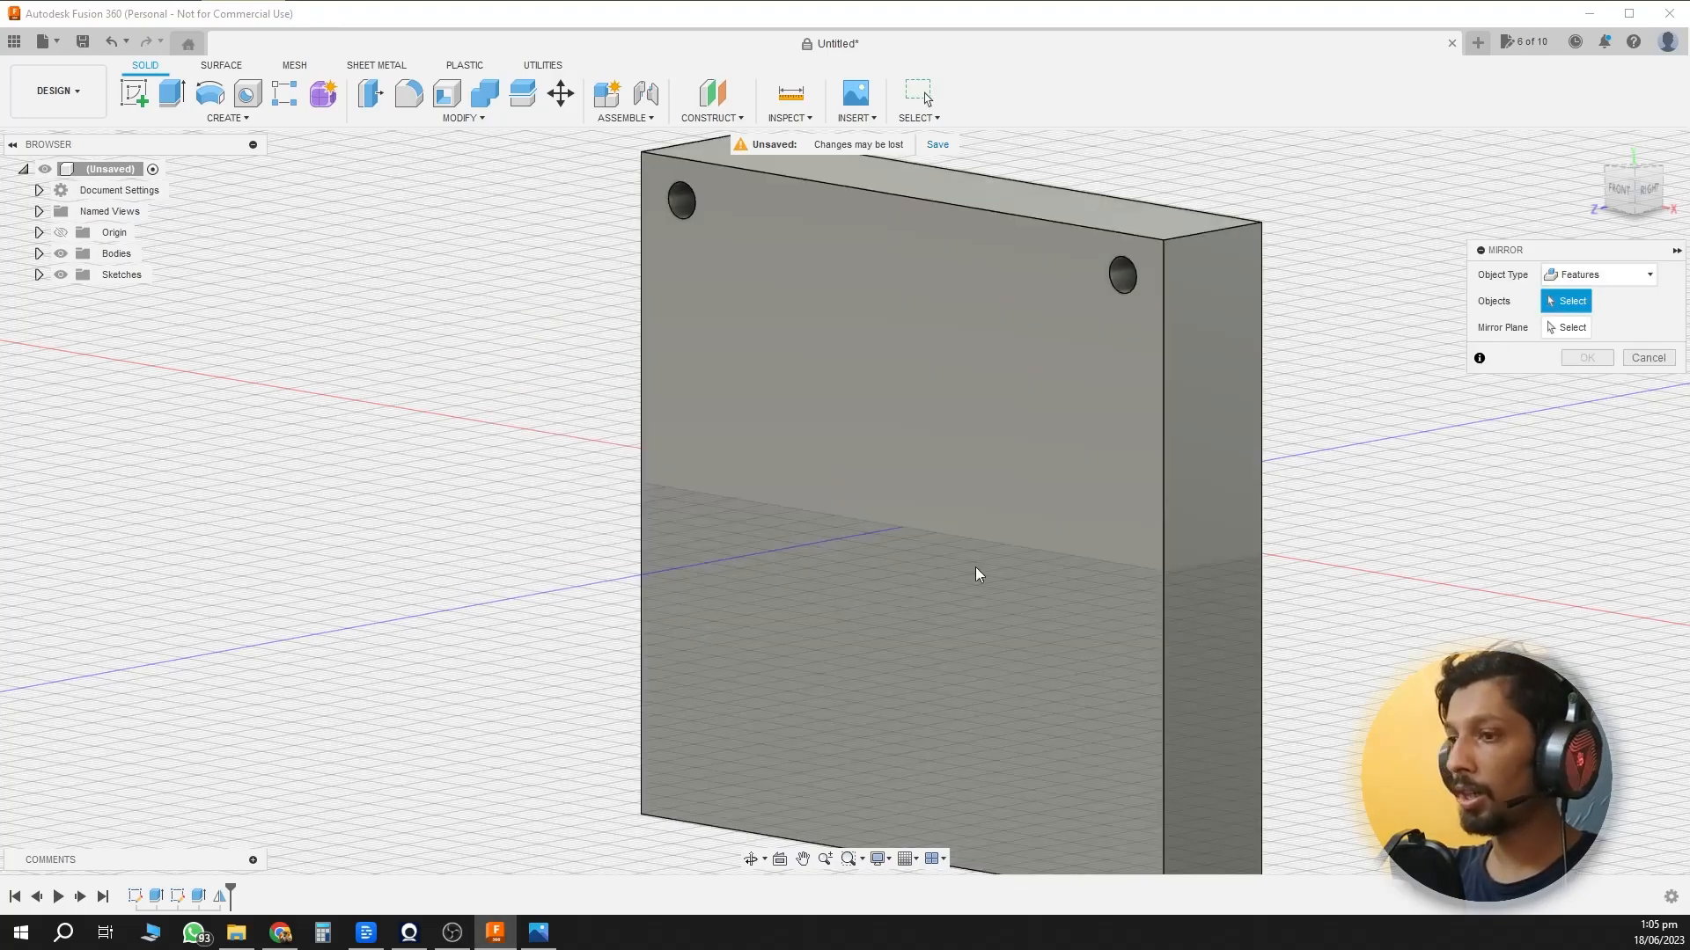
left_click(200, 898)
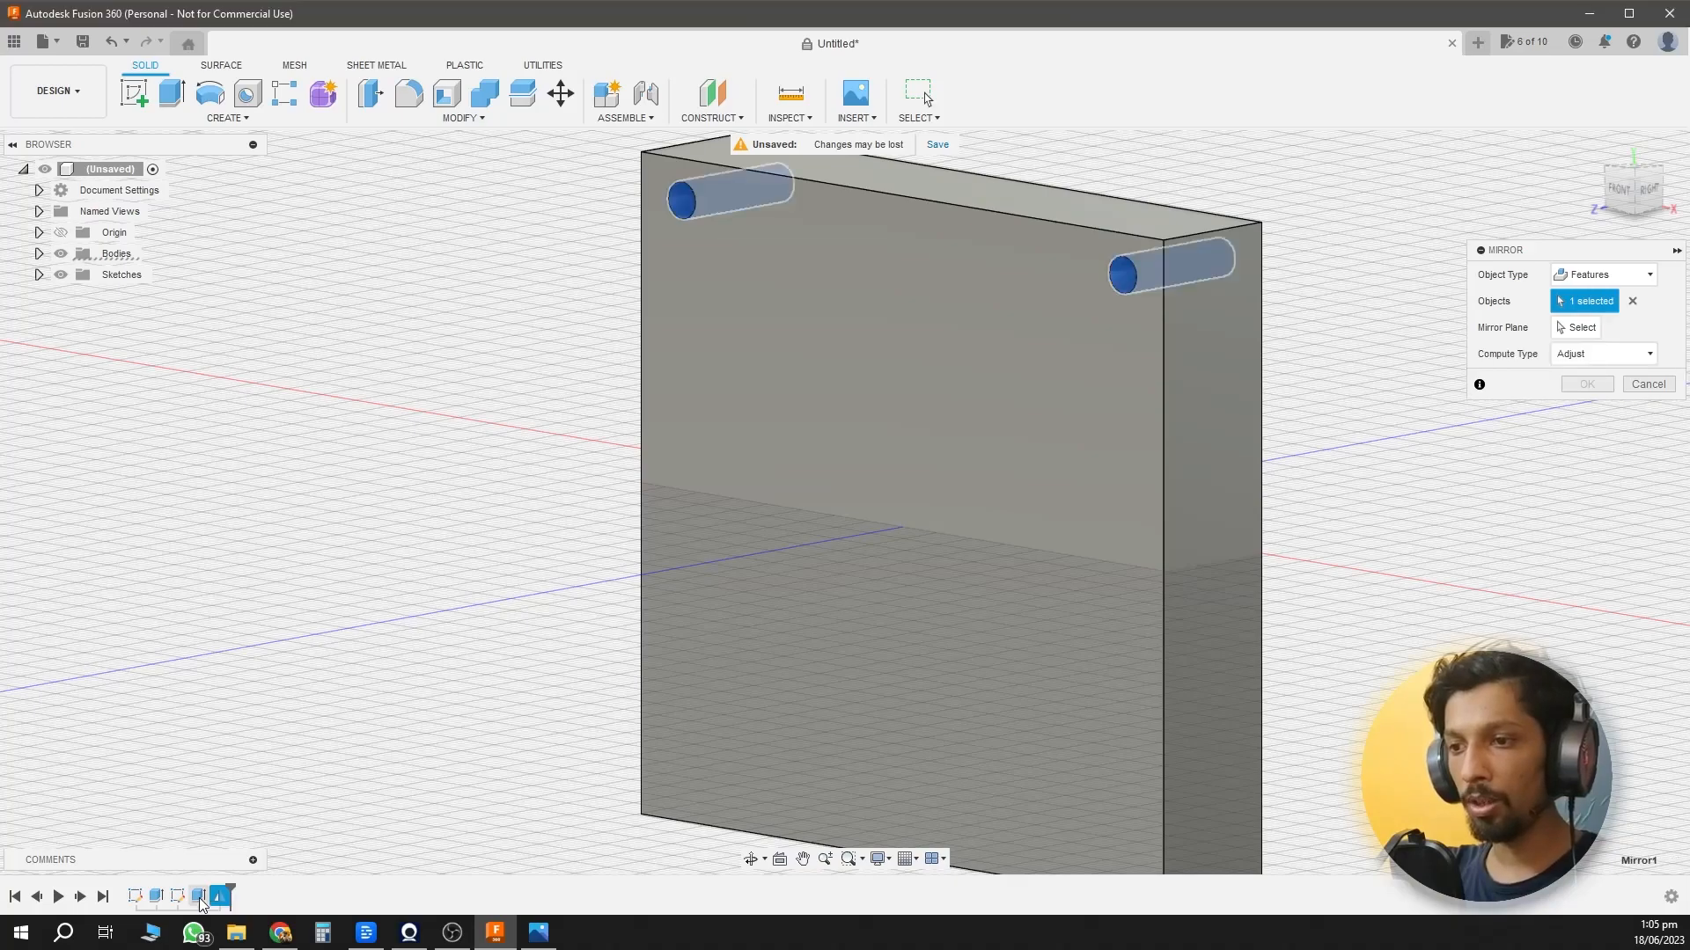
left_click(1575, 328)
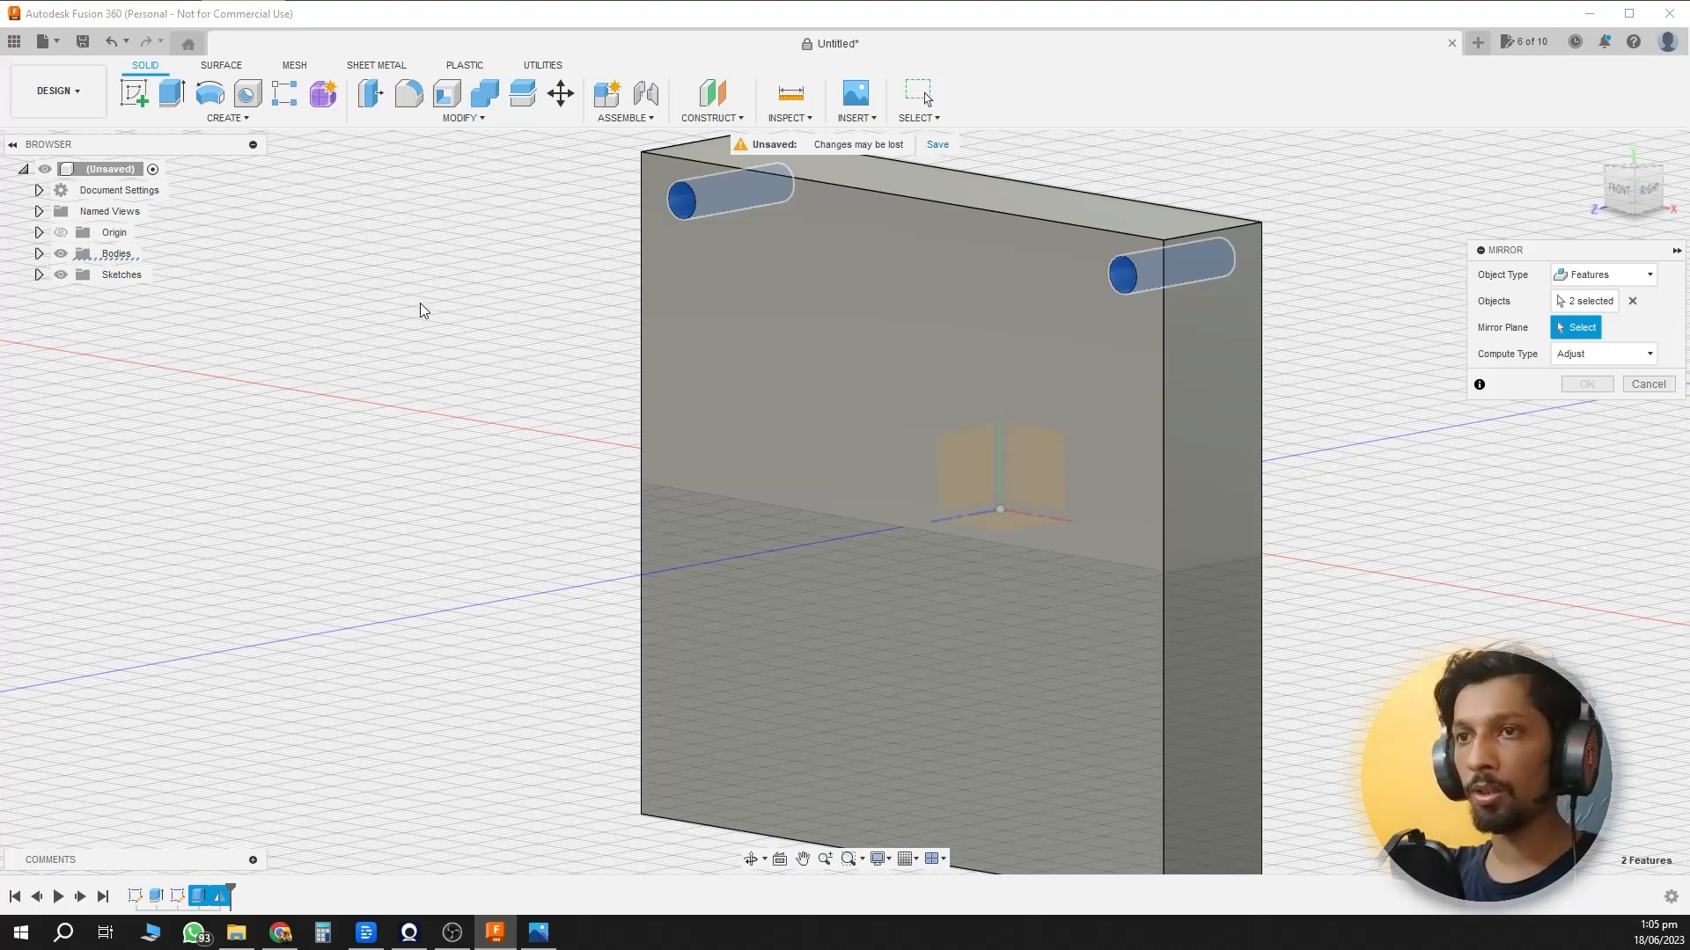
left_click(67, 255)
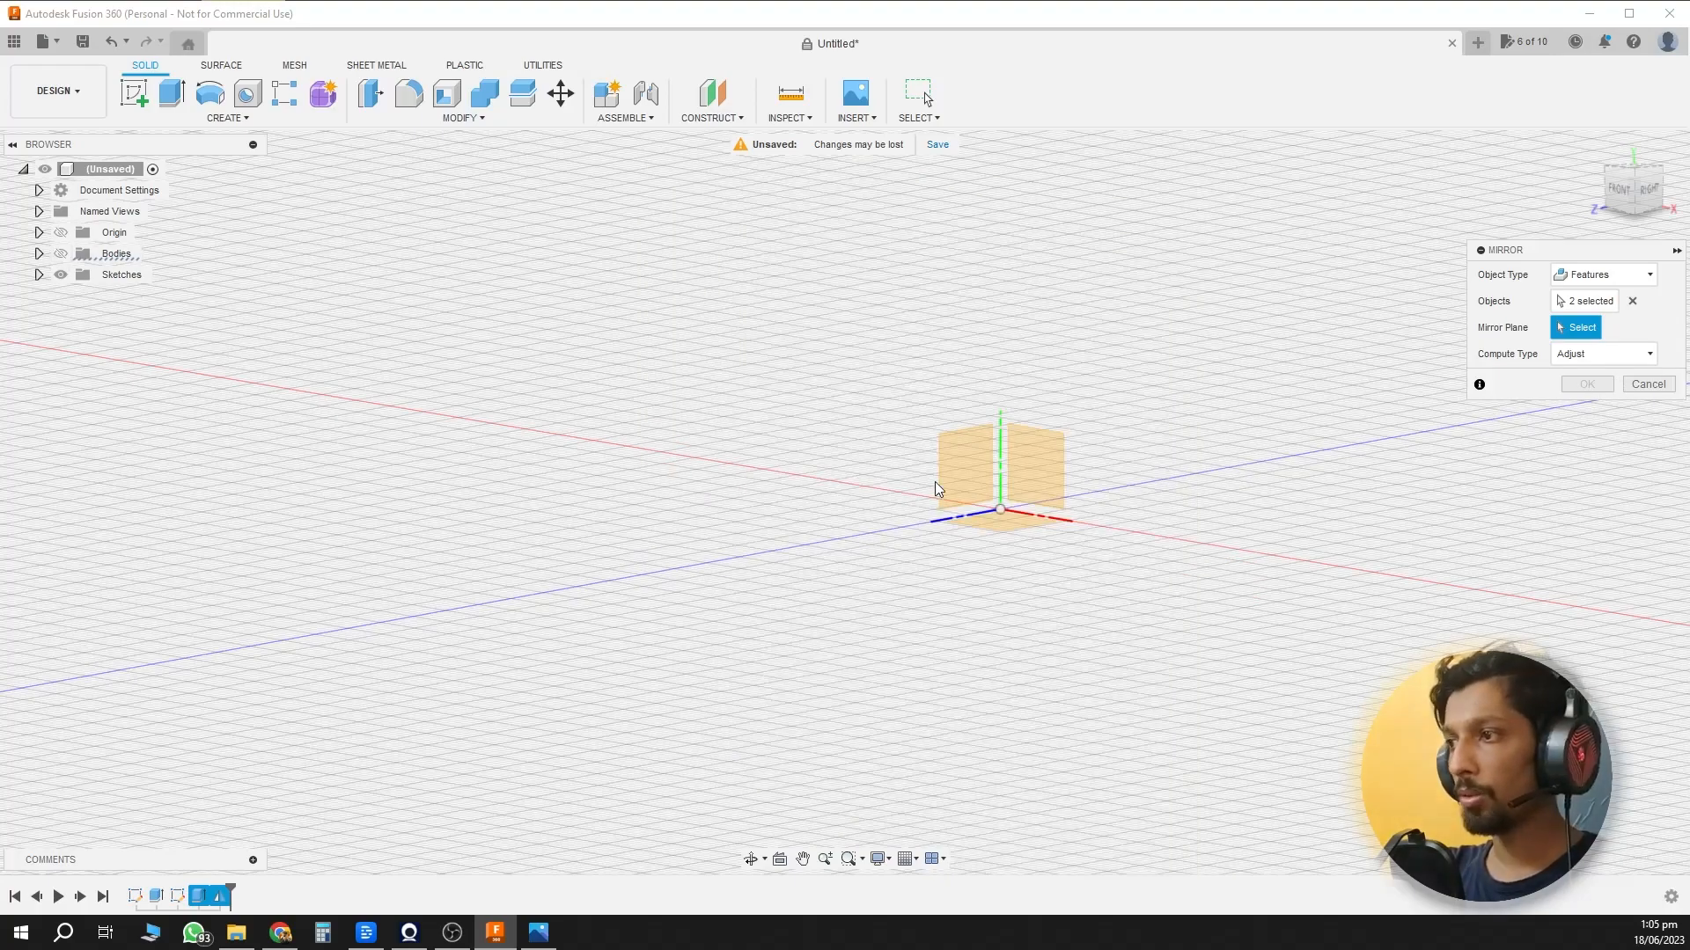
left_click(1003, 525)
left_click(1572, 388)
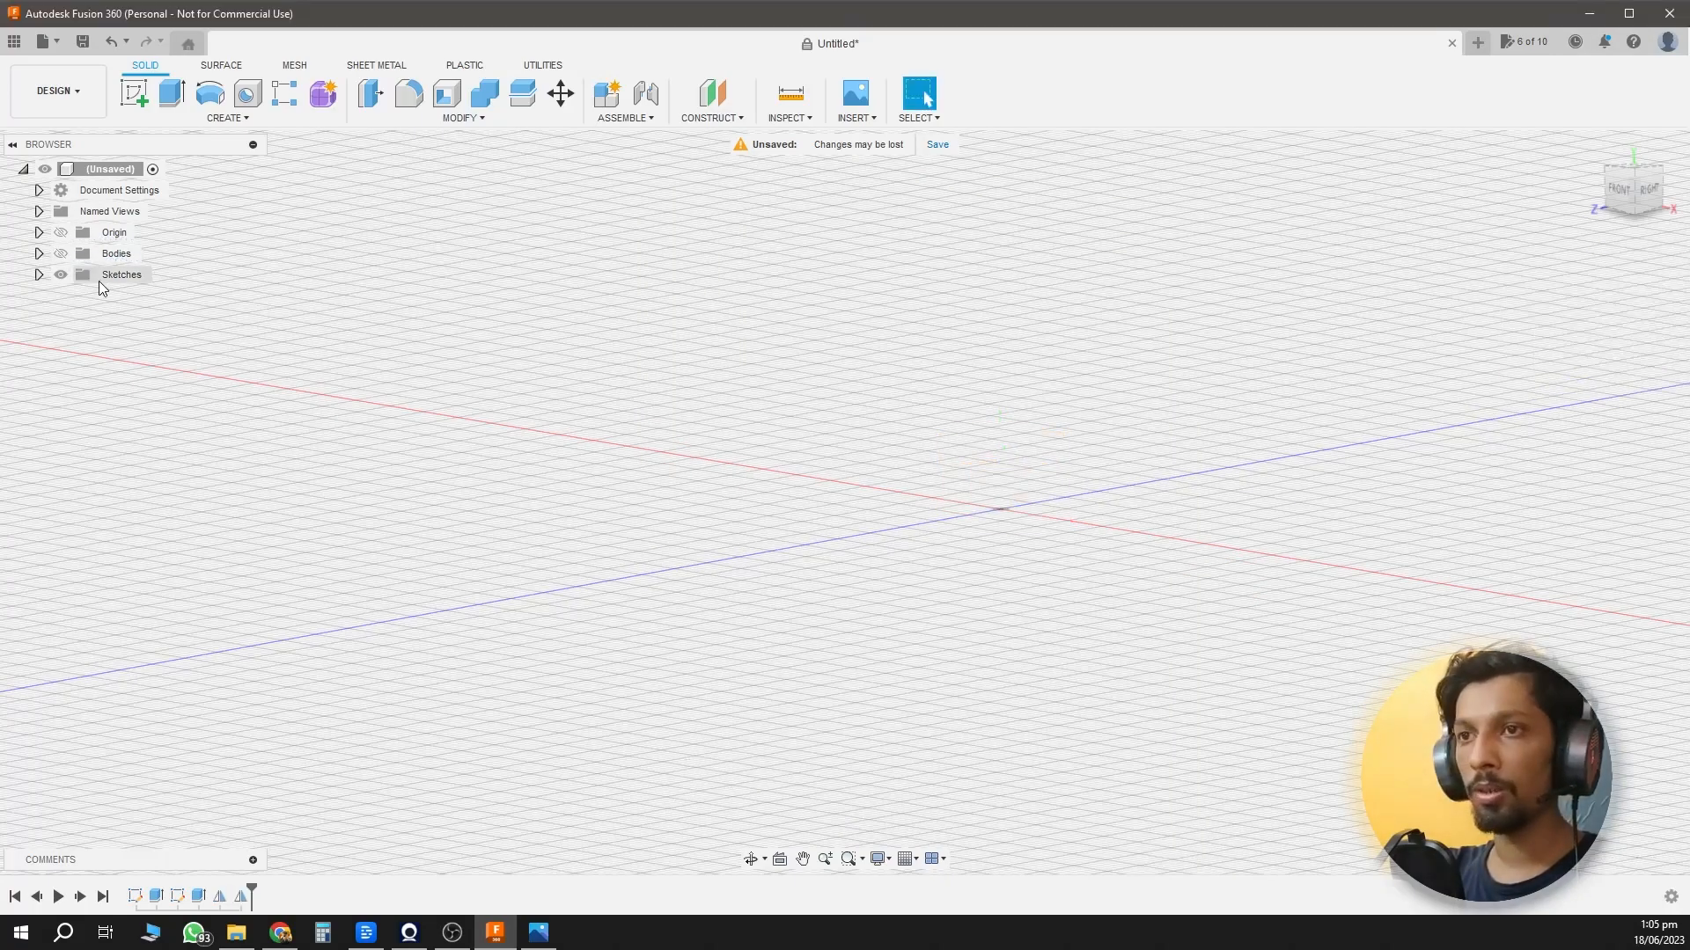
left_click(60, 253)
Inspect the four-hole block, then switch to the measure folder and examine the gearbox front face in photo IMG_20230617_145405.
middle_click_drag(894, 588, 1201, 683, "shift")
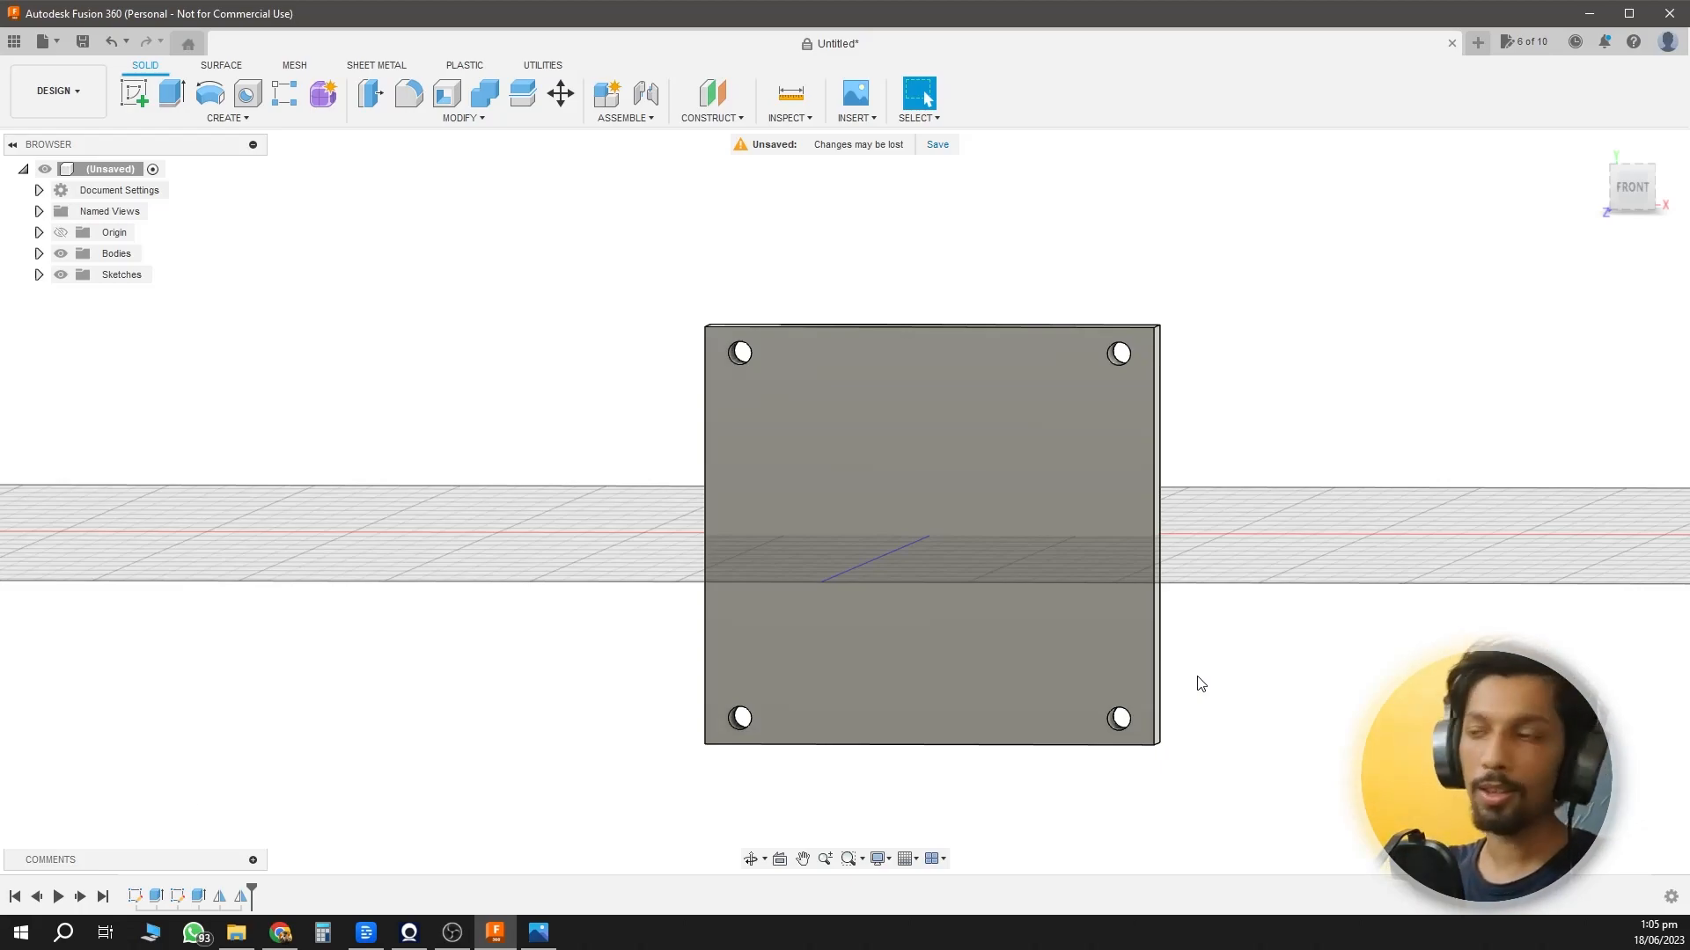
middle_click_drag(1365, 675, 1196, 671, "shift")
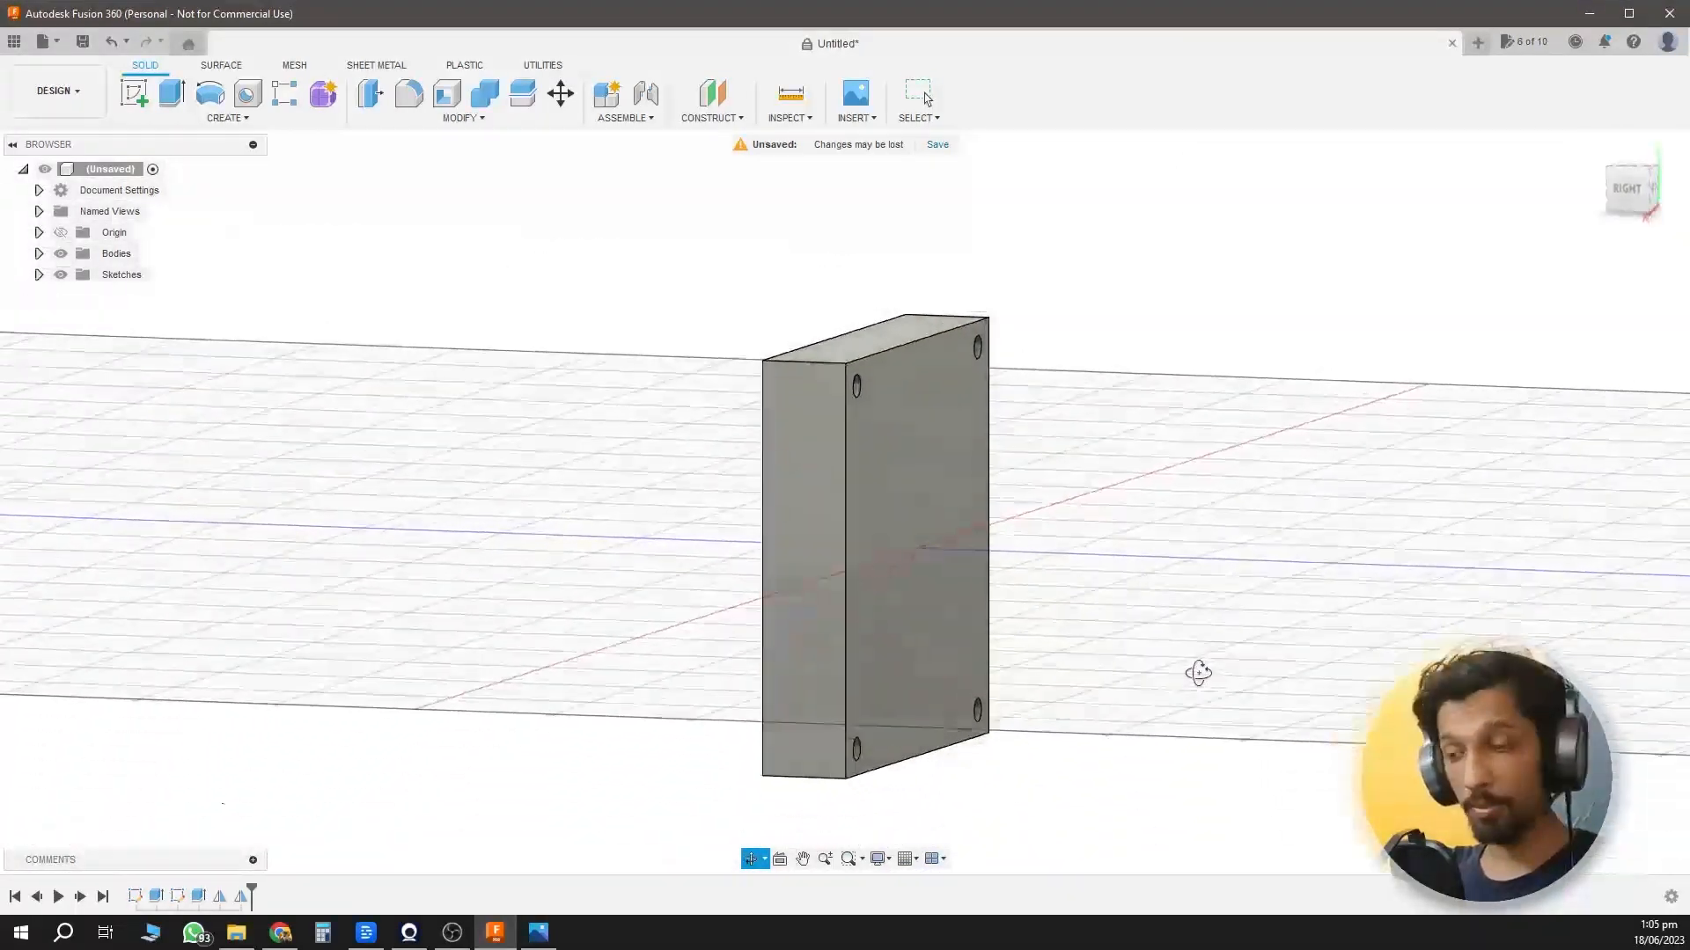
left_click(235, 935)
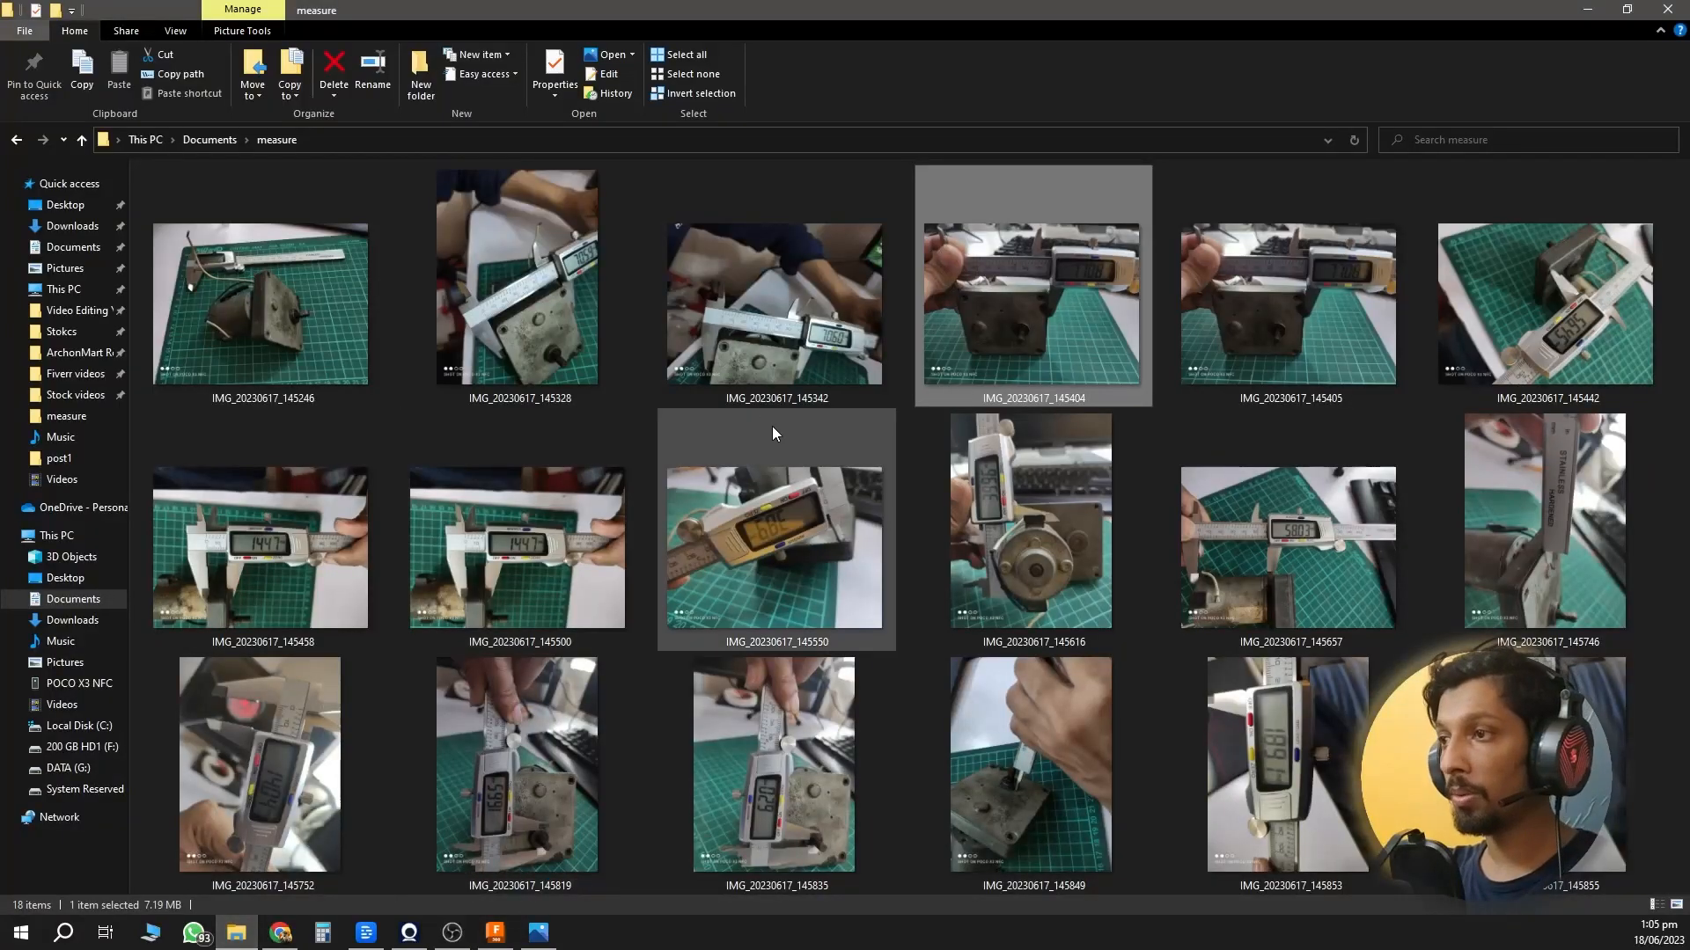
double_click(1296, 343)
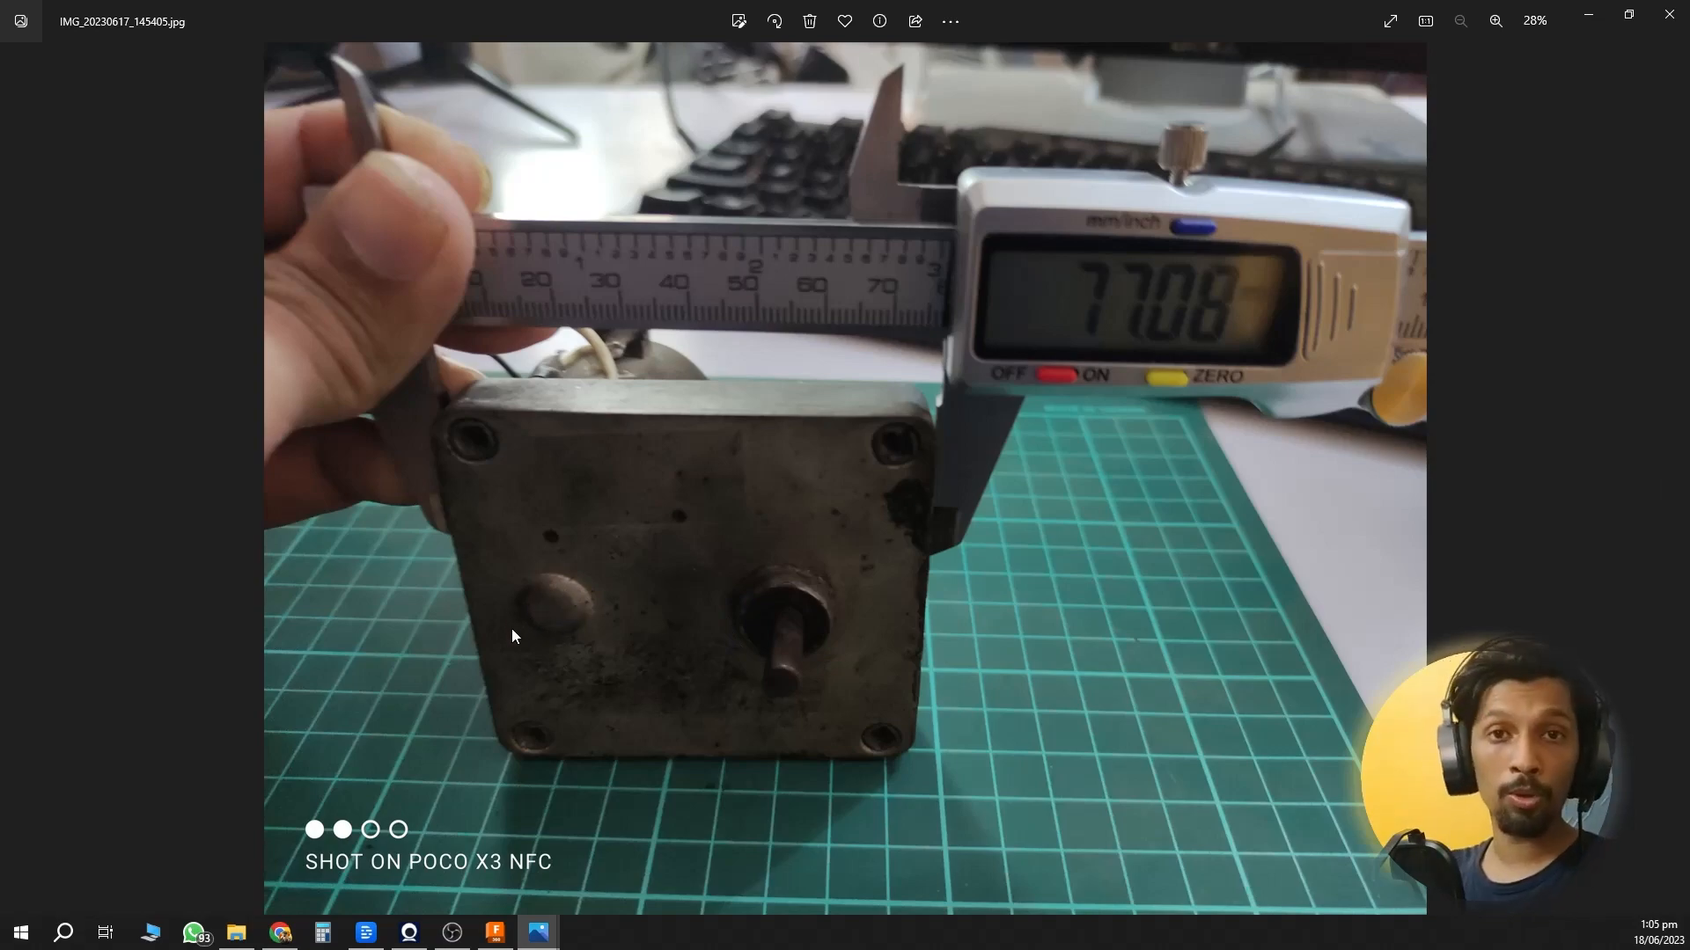
left_click(1589, 14)
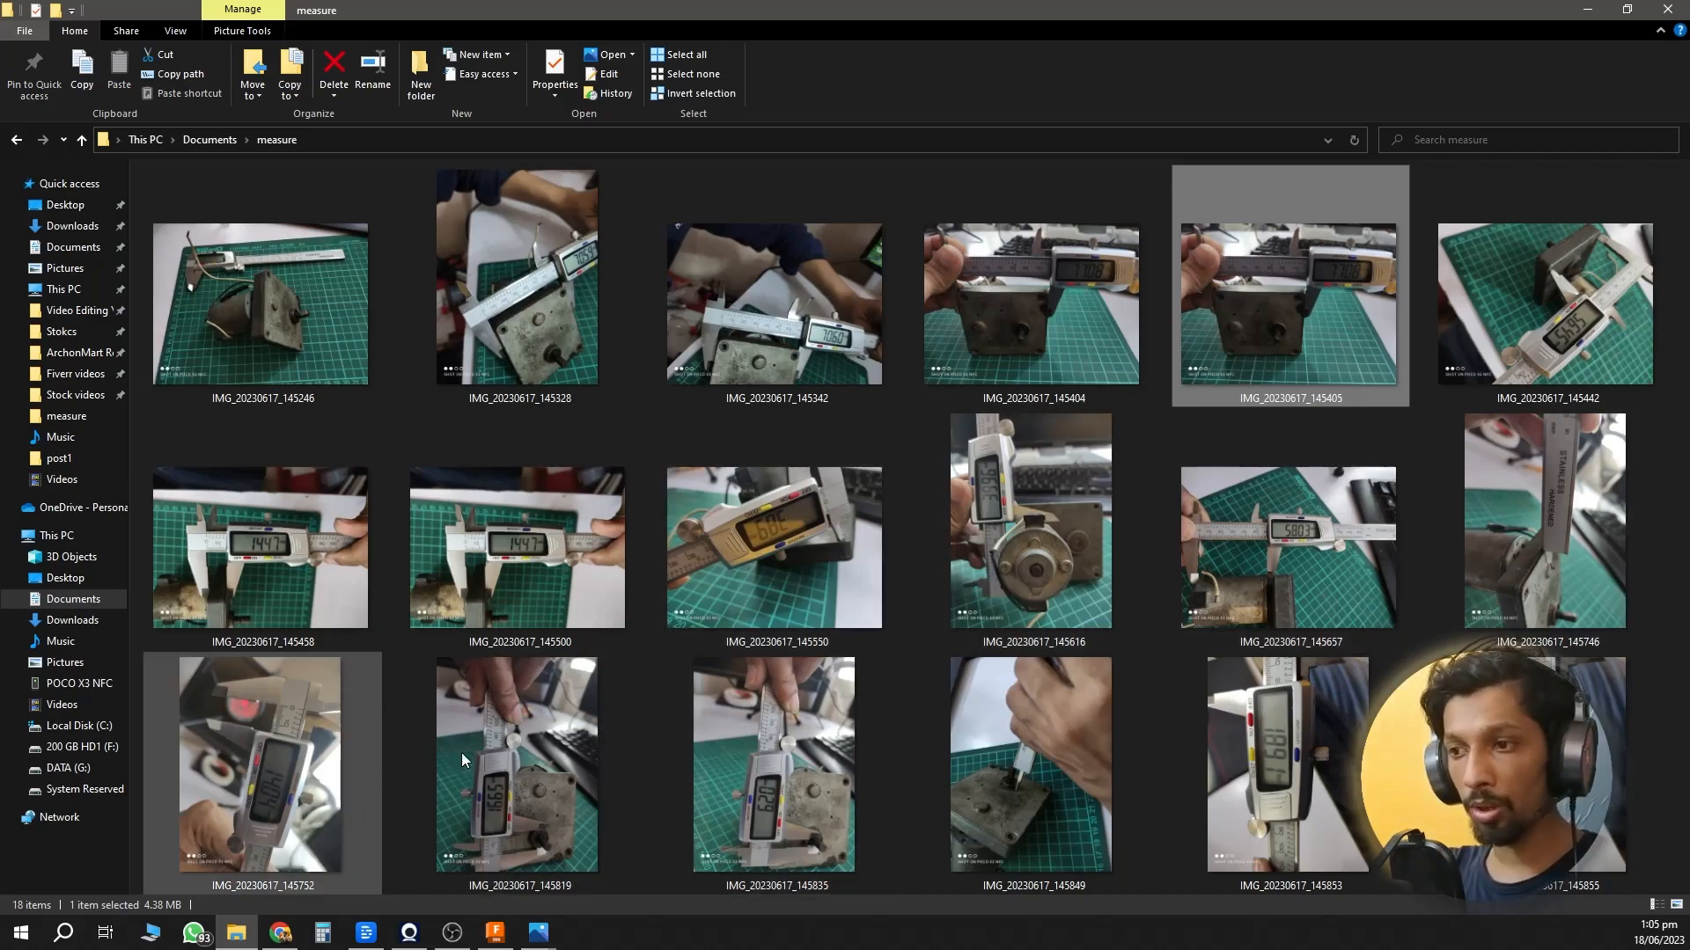
Browse the caliper photos from IMG_20230617_145746 onward for the shaft and gearbox measurements, and close the viewer.
double_click(1502, 561)
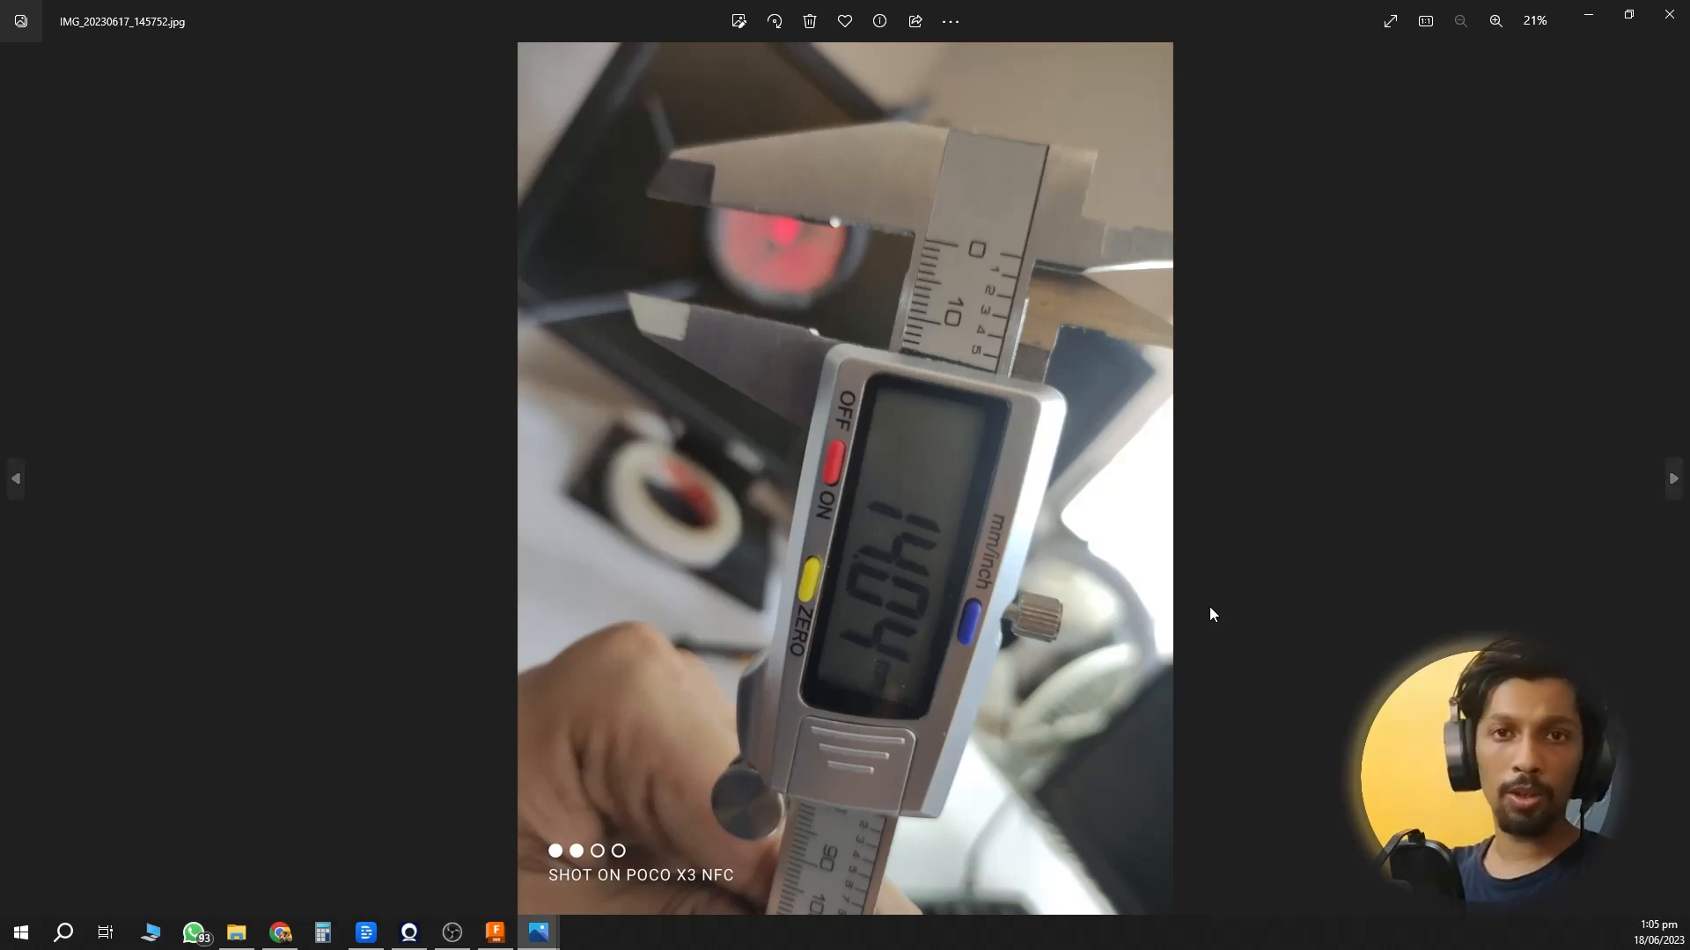
key("Right")
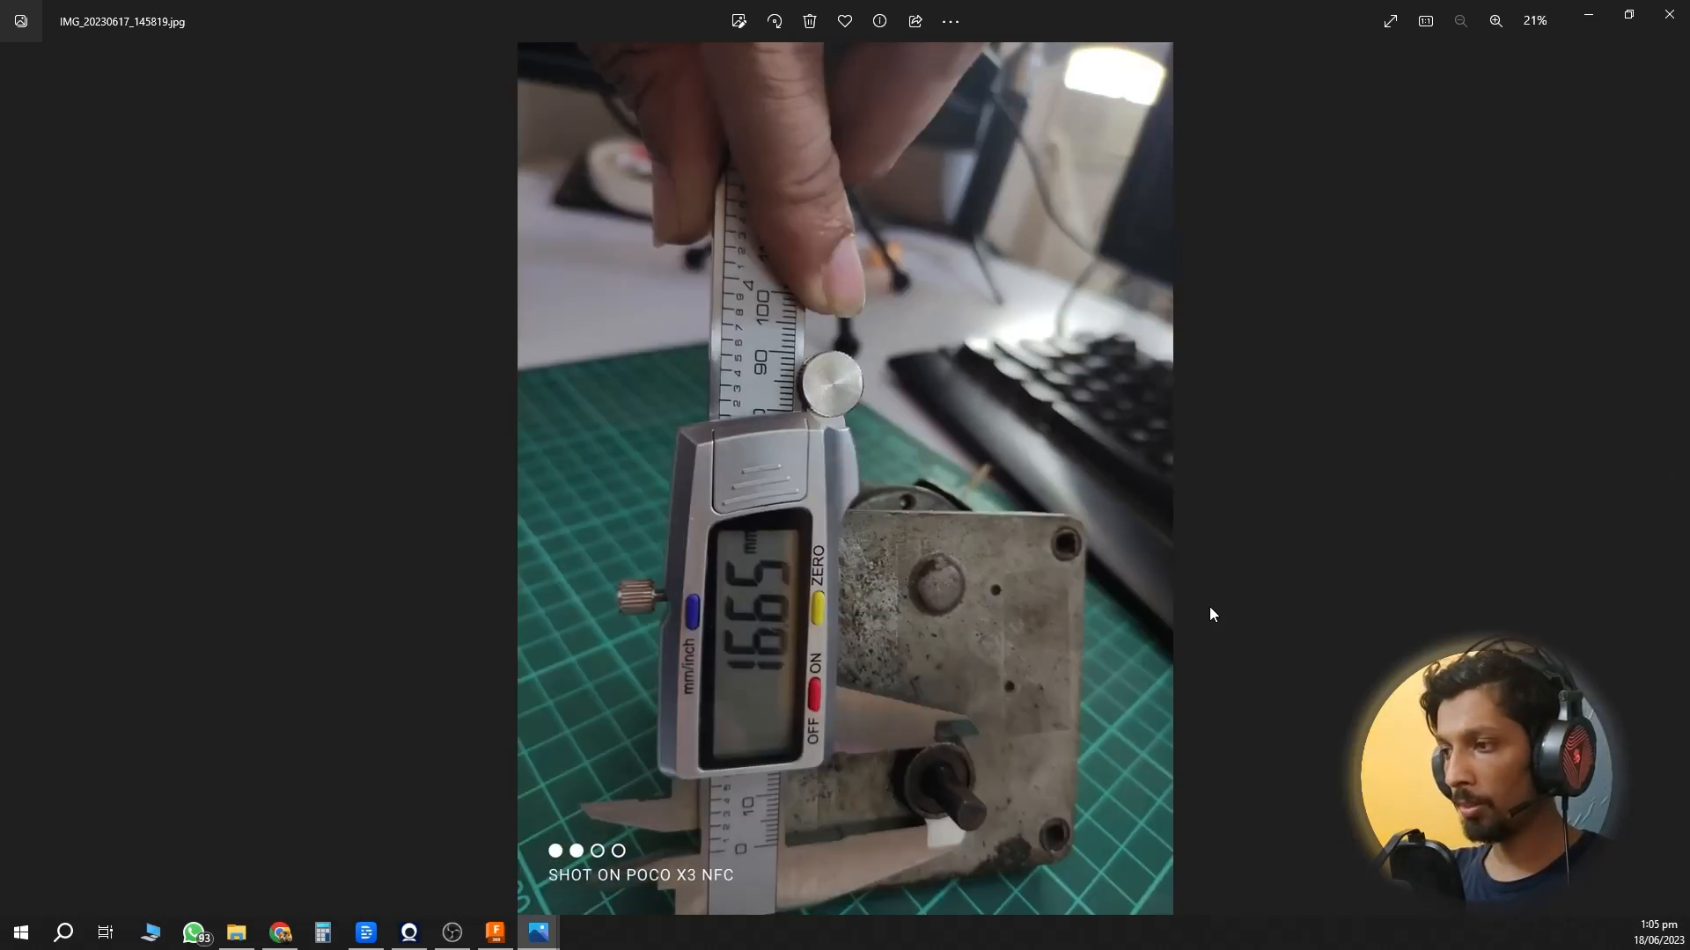
key("Right")
key("Right")
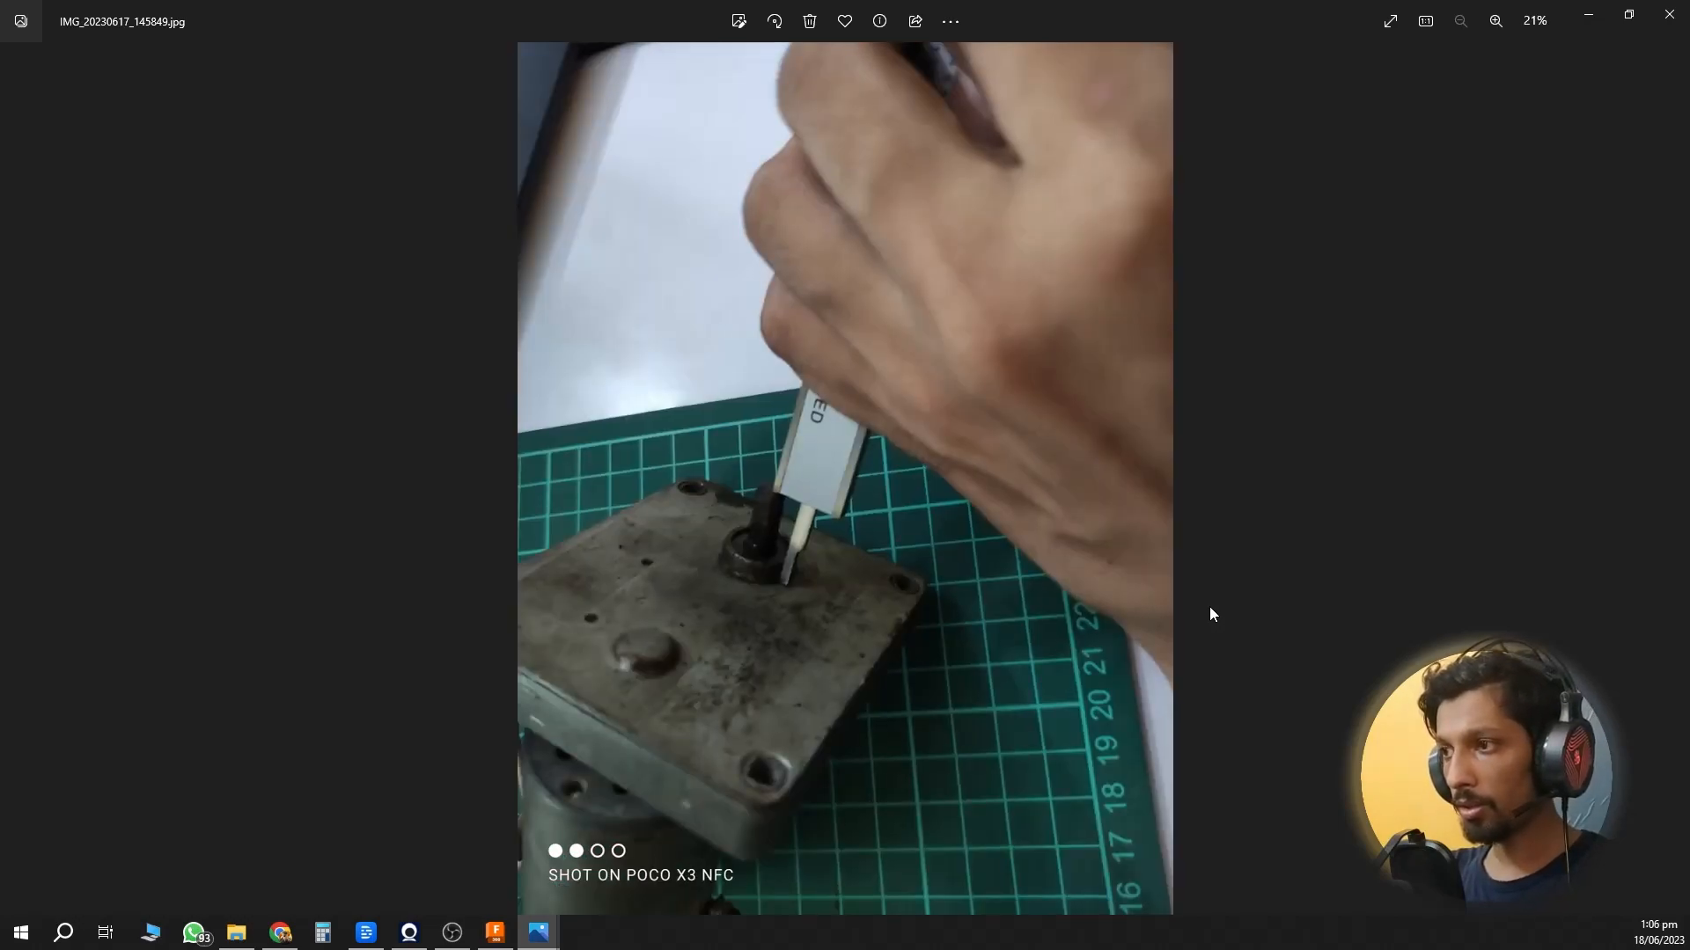
key("Right")
key("Right")
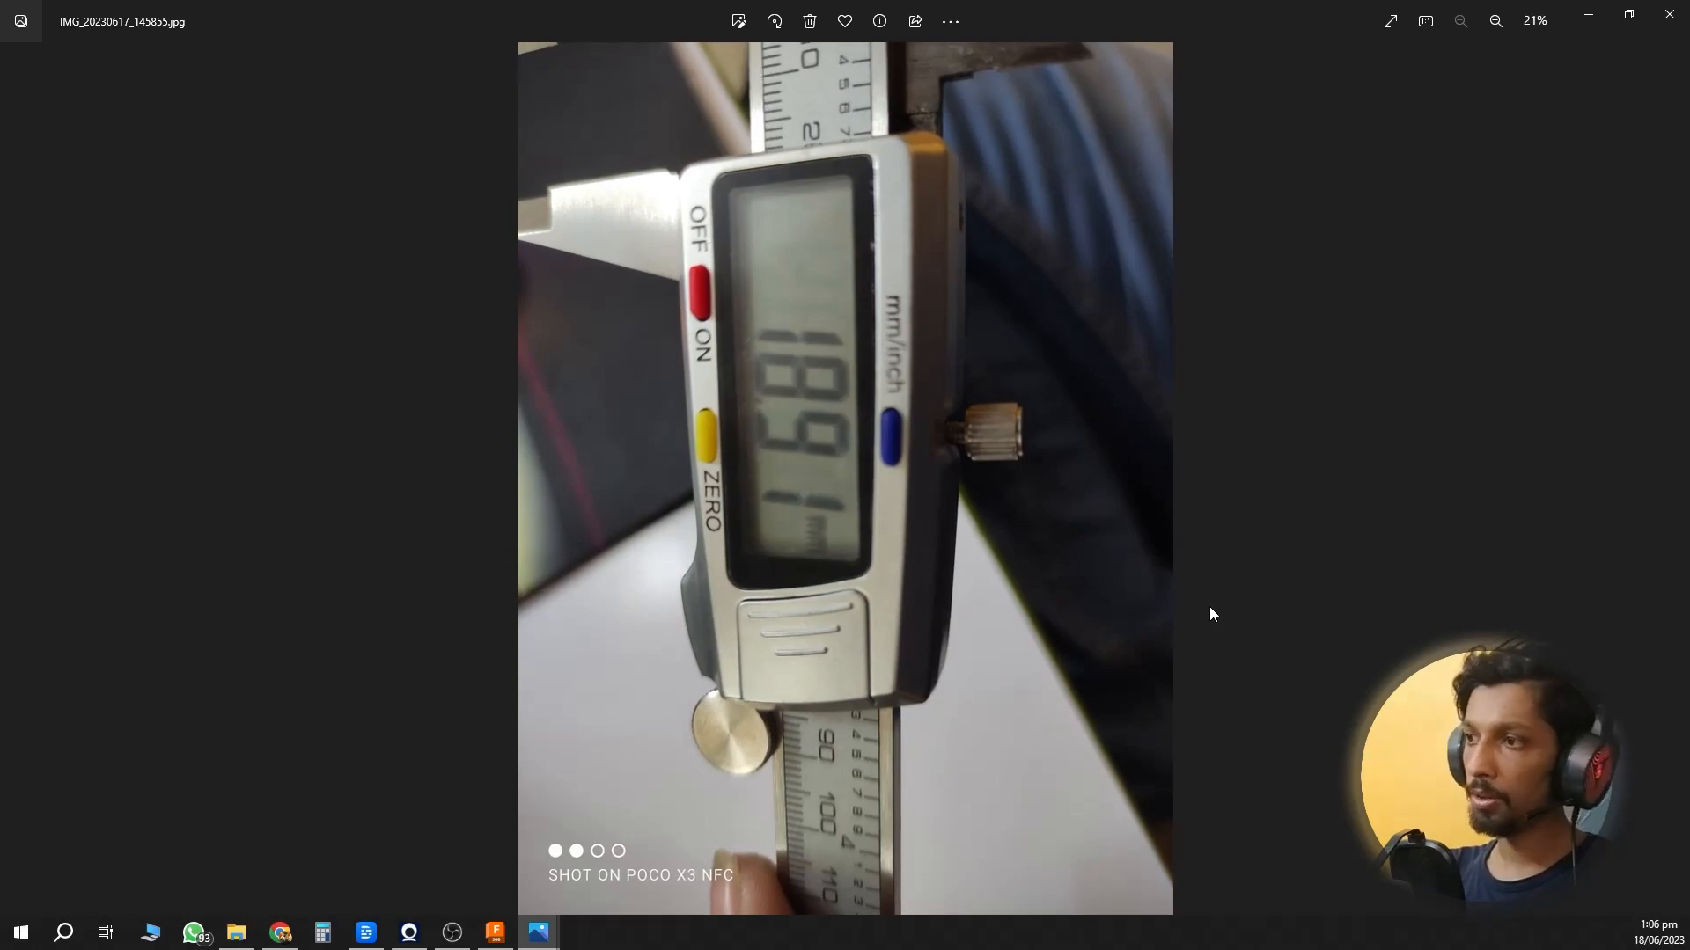
key("Right")
key("Right")
key("Right")
key("Left")
key("Left")
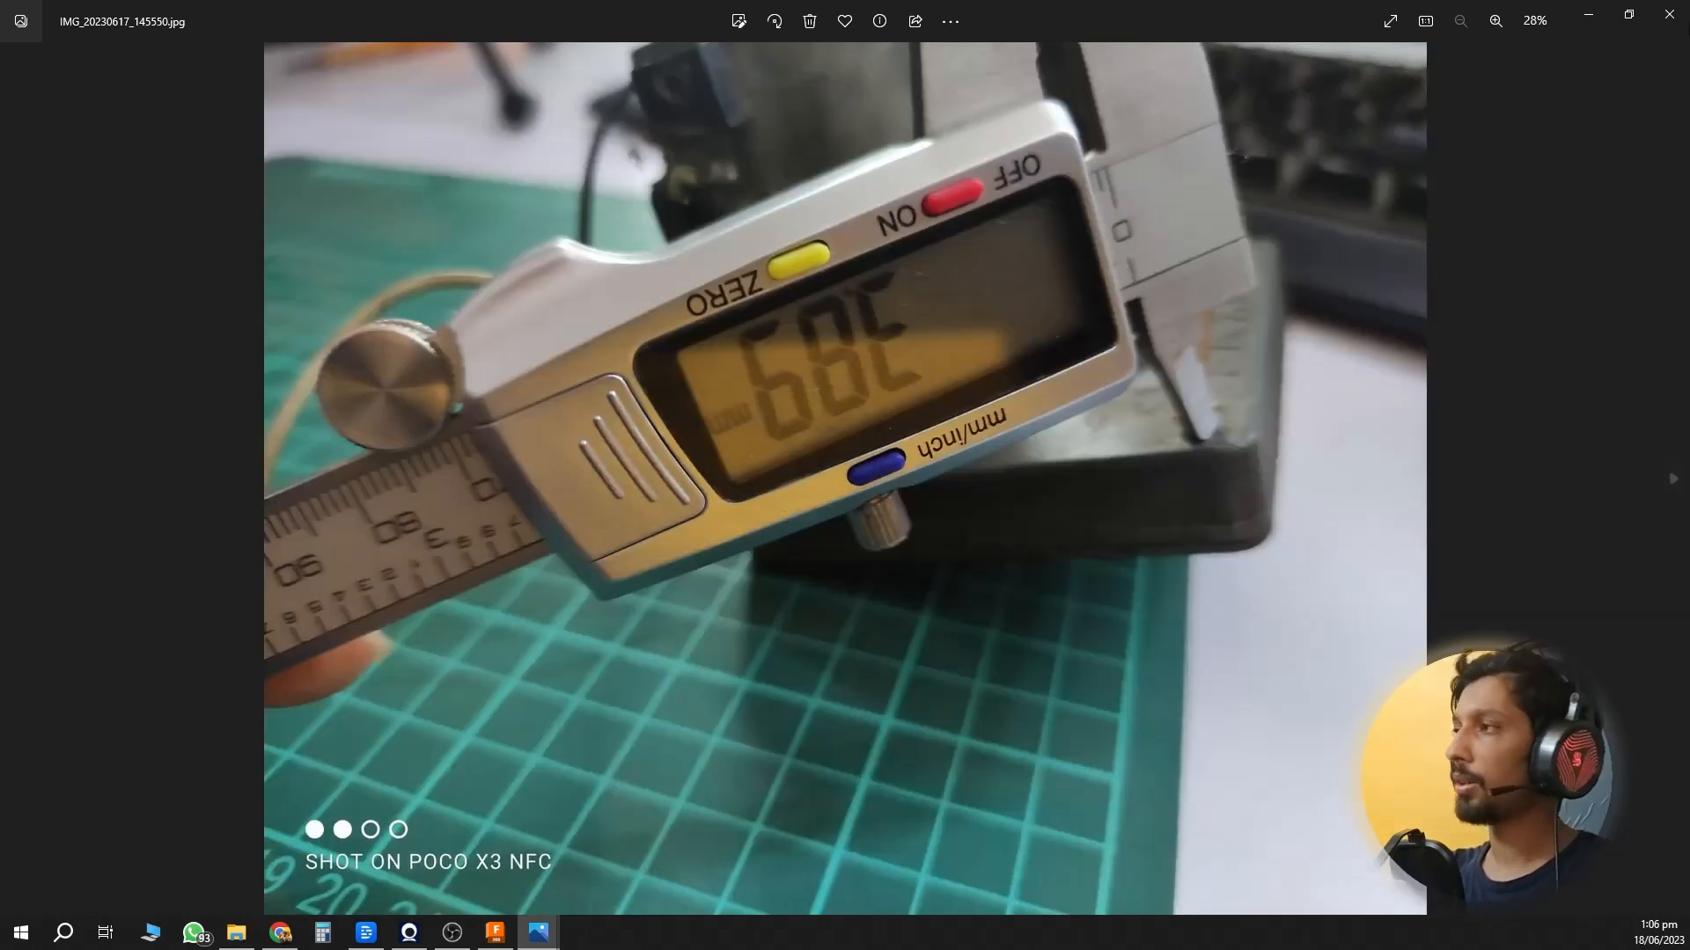
left_click(1669, 14)
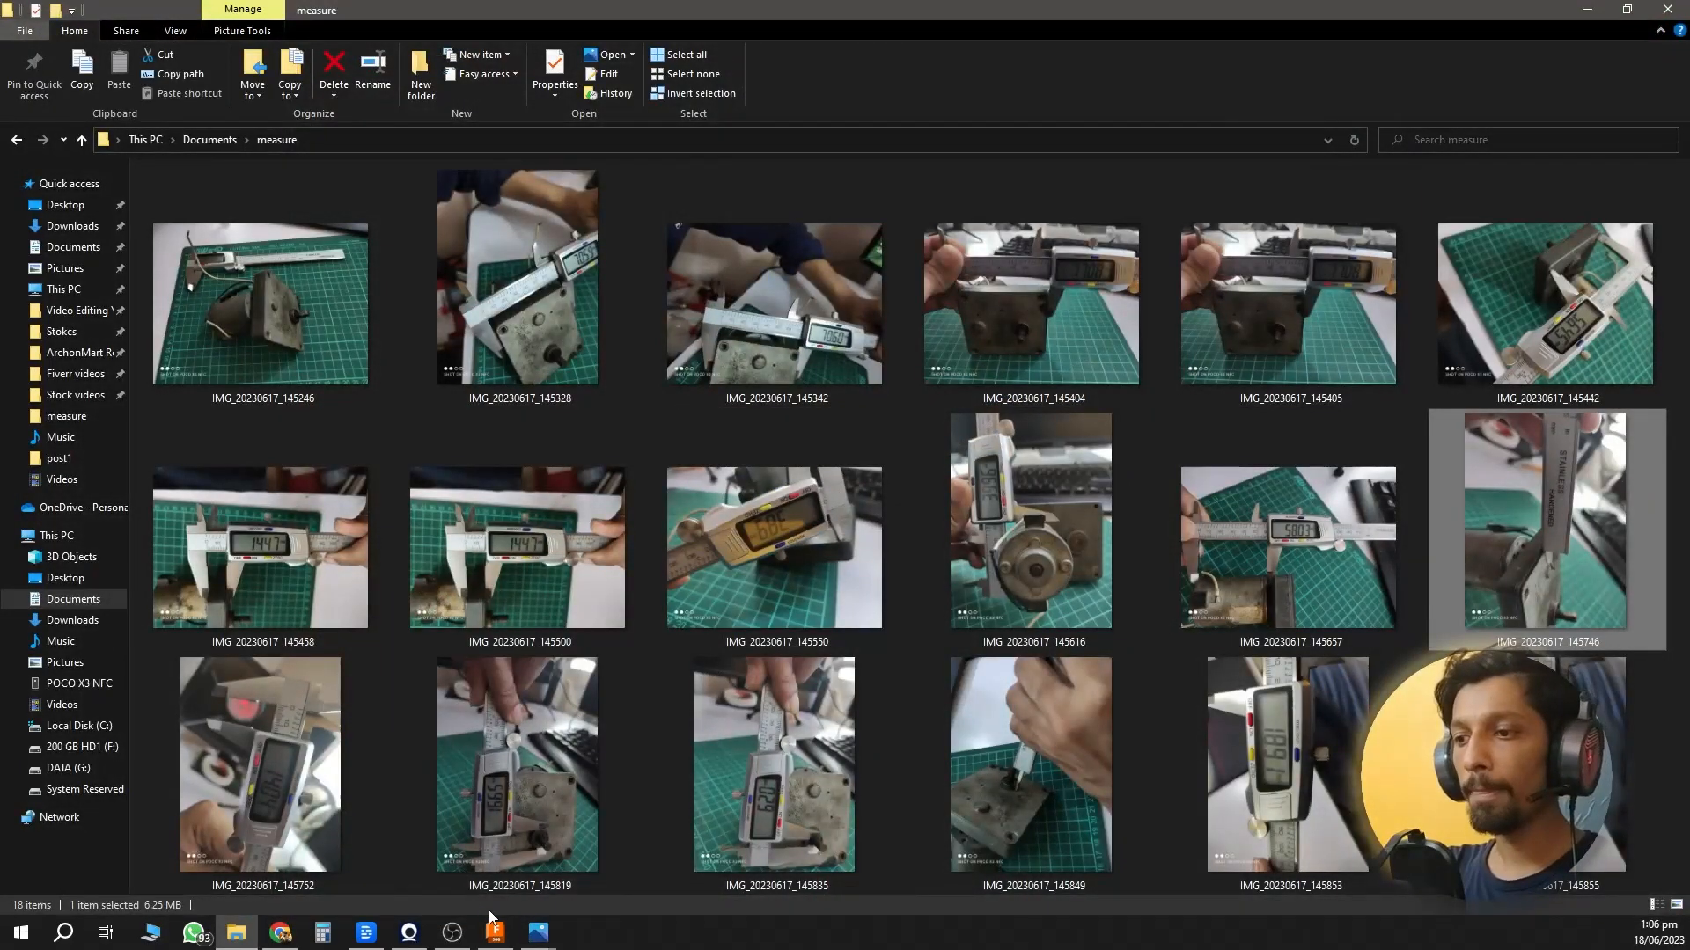
Switch back to Fusion 360 and convert the four-hole block's body into a component.
left_click(494, 931)
middle_click_drag(927, 551, 895, 535, "shift")
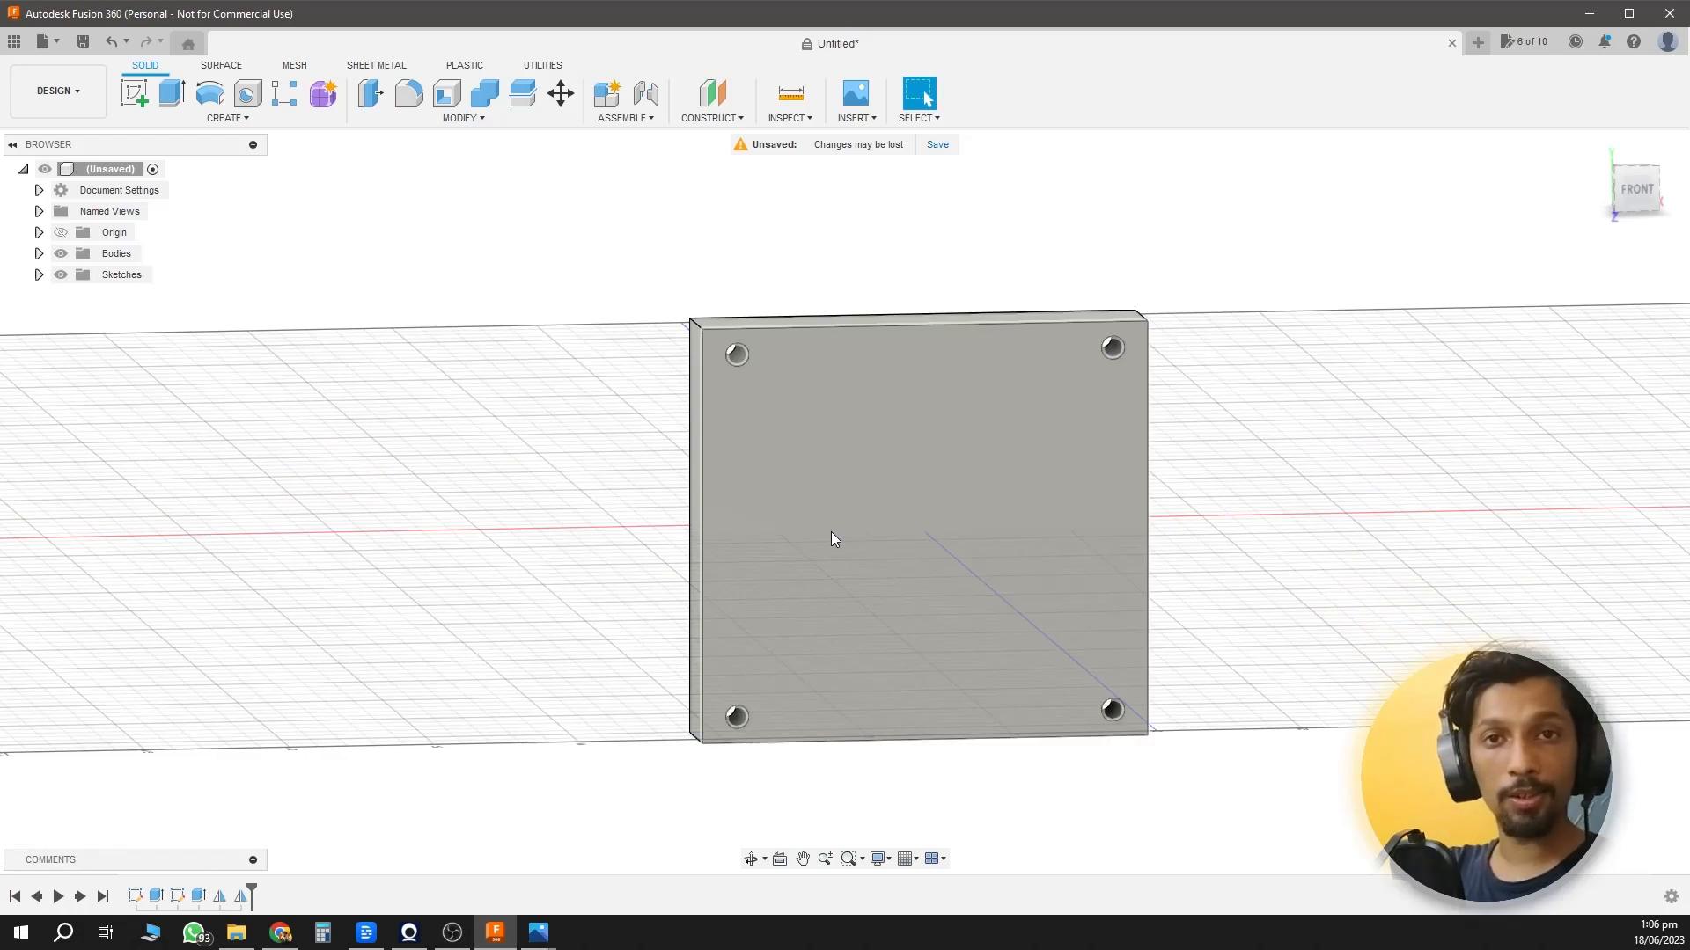
left_click(39, 254)
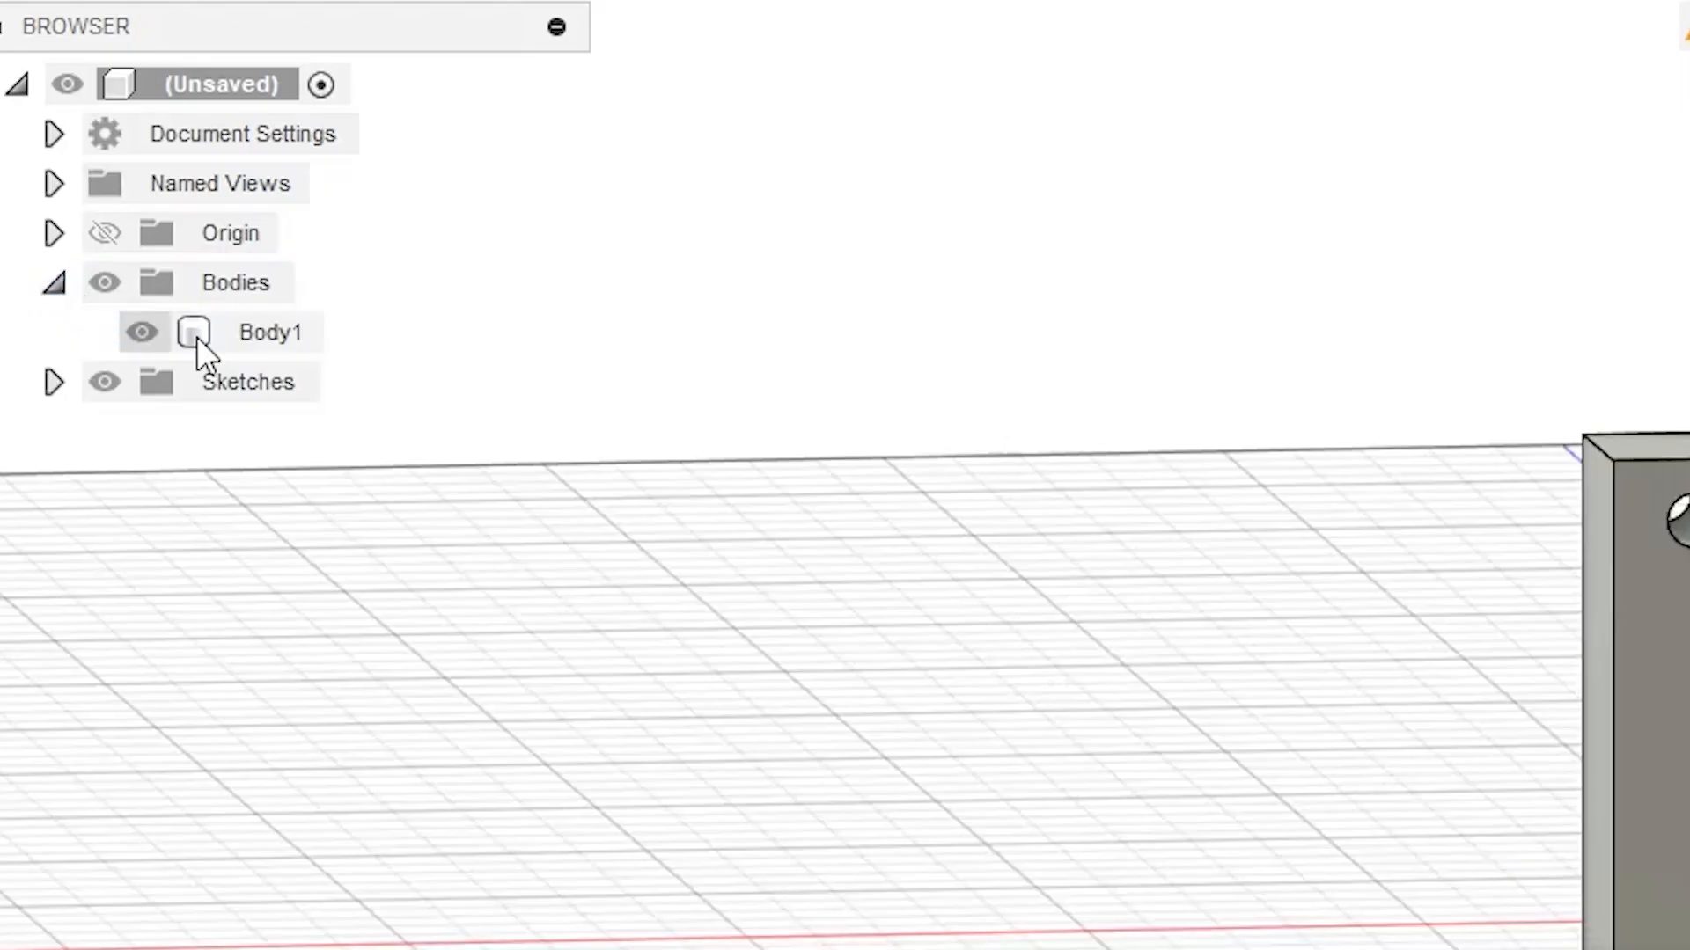
left_click(132, 275)
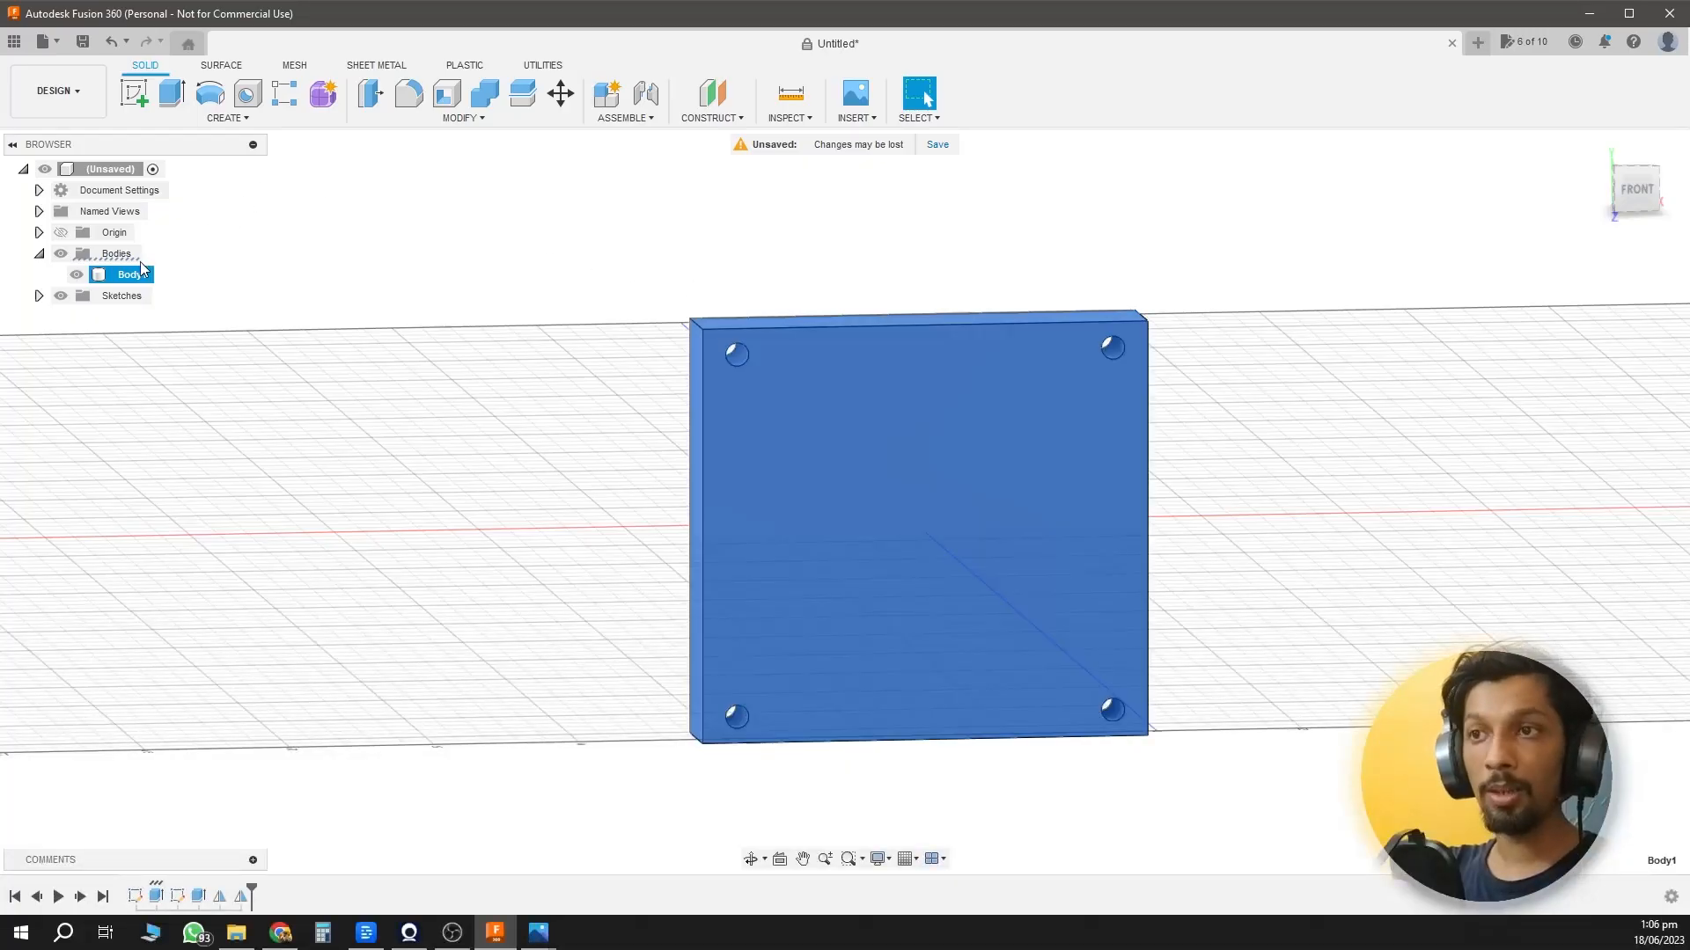
right_click(132, 272)
left_click(196, 333)
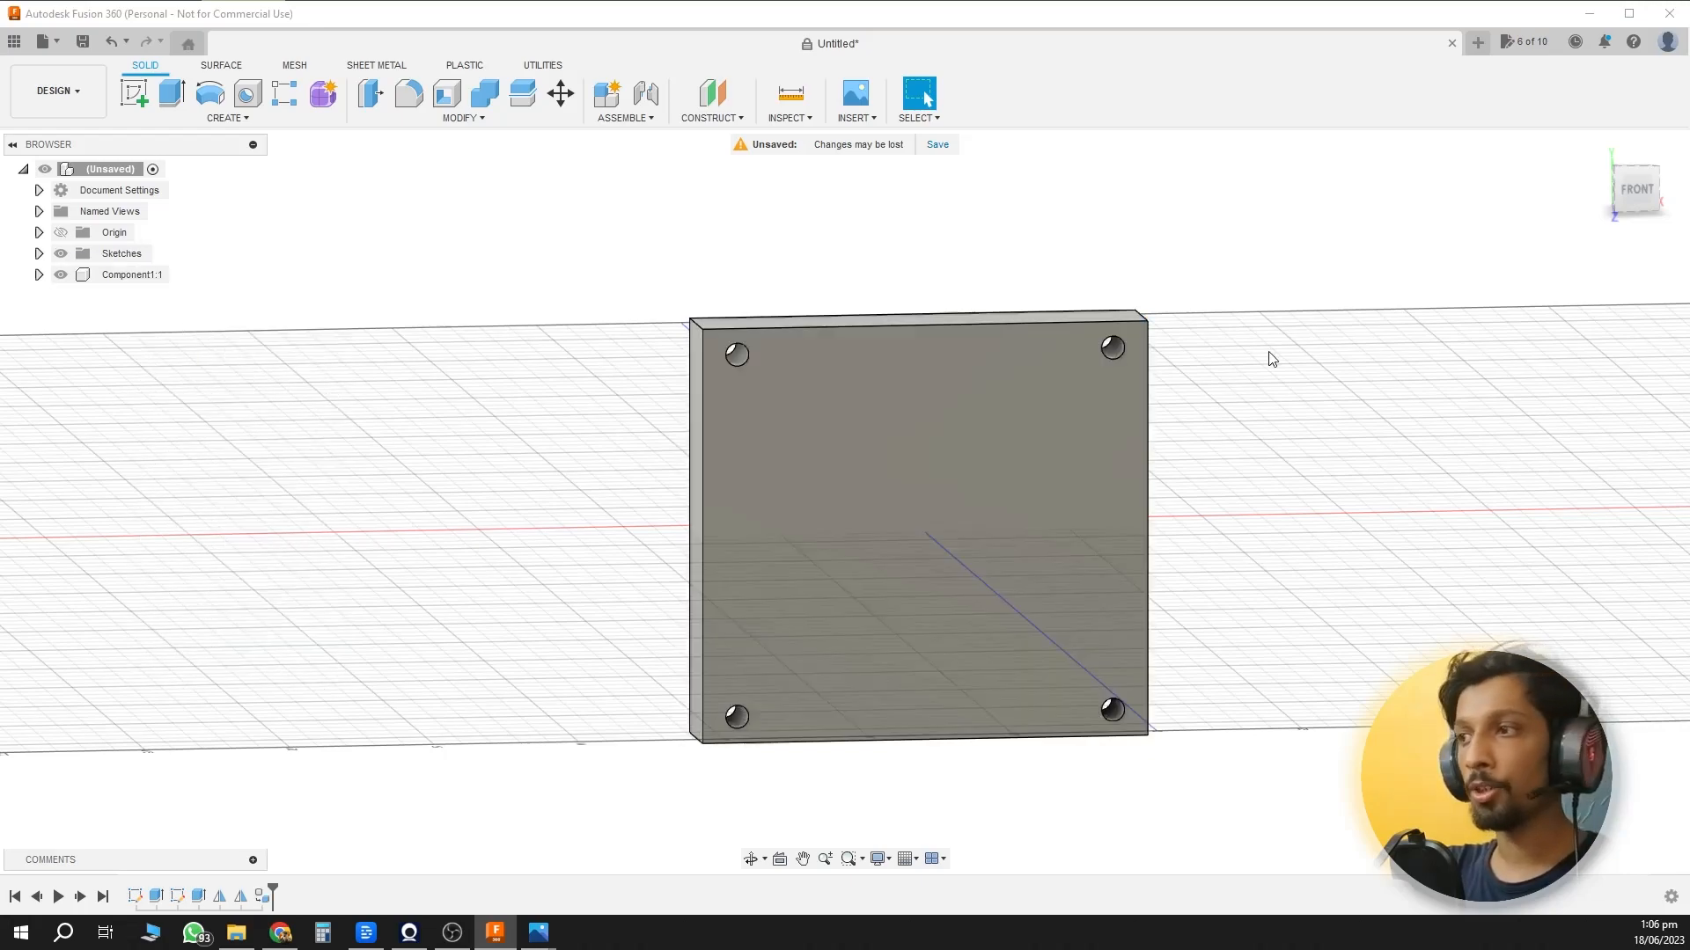
Rename the block's new component as Gearbox.
right_click(131, 278)
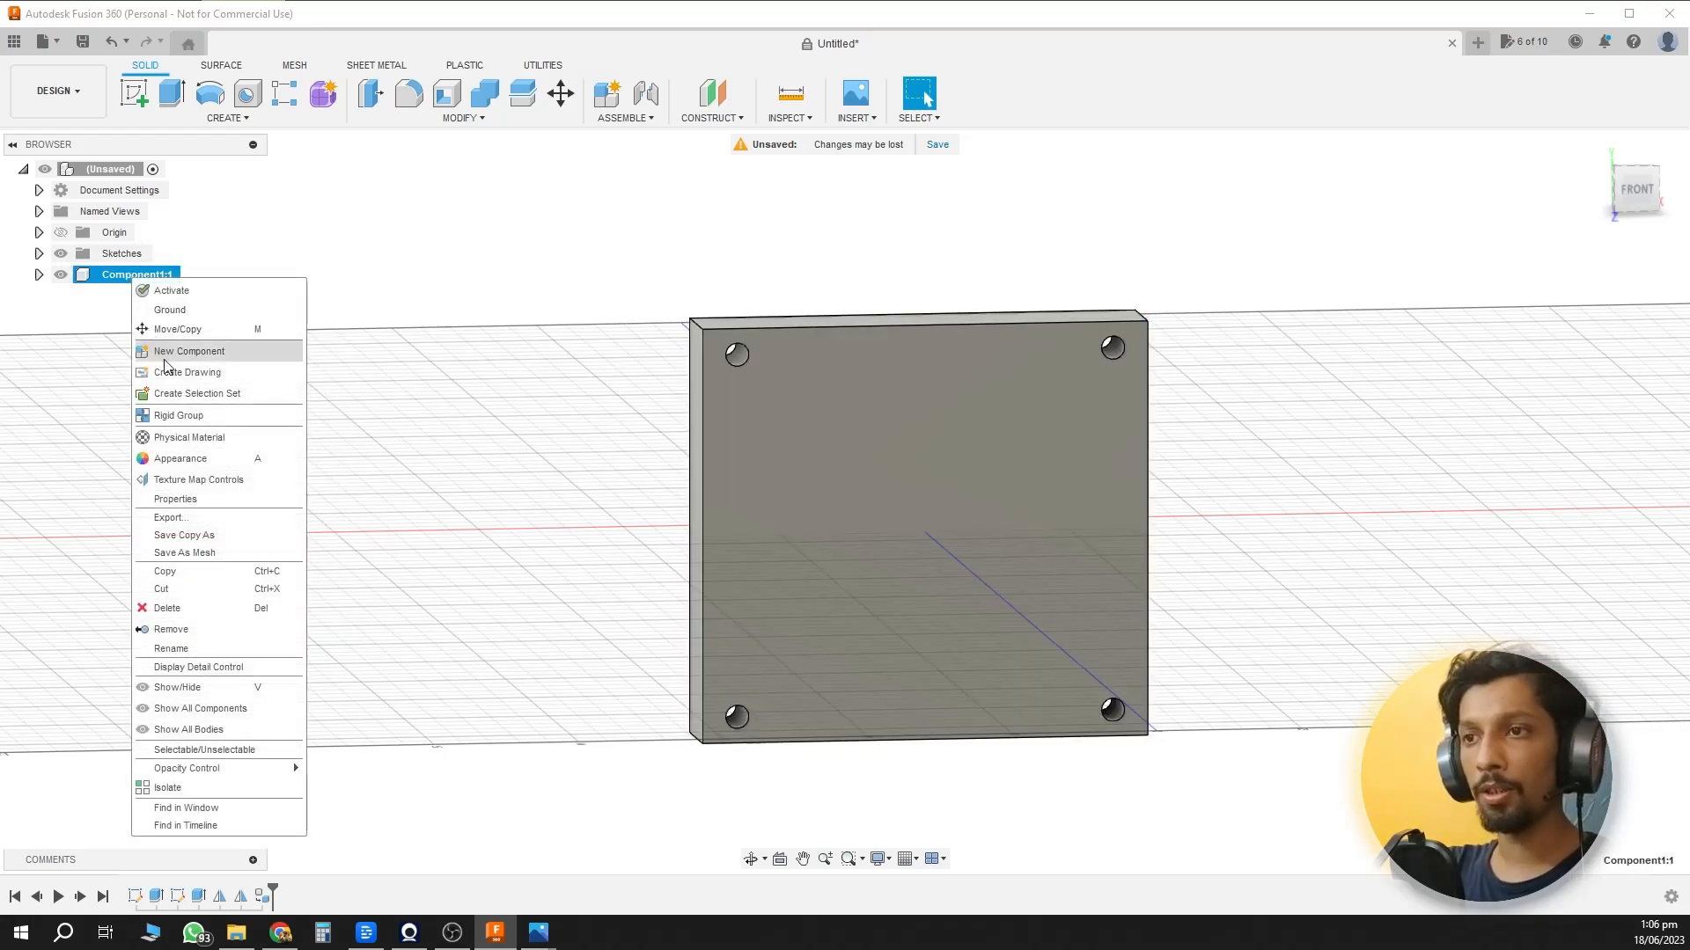
left_click(172, 649)
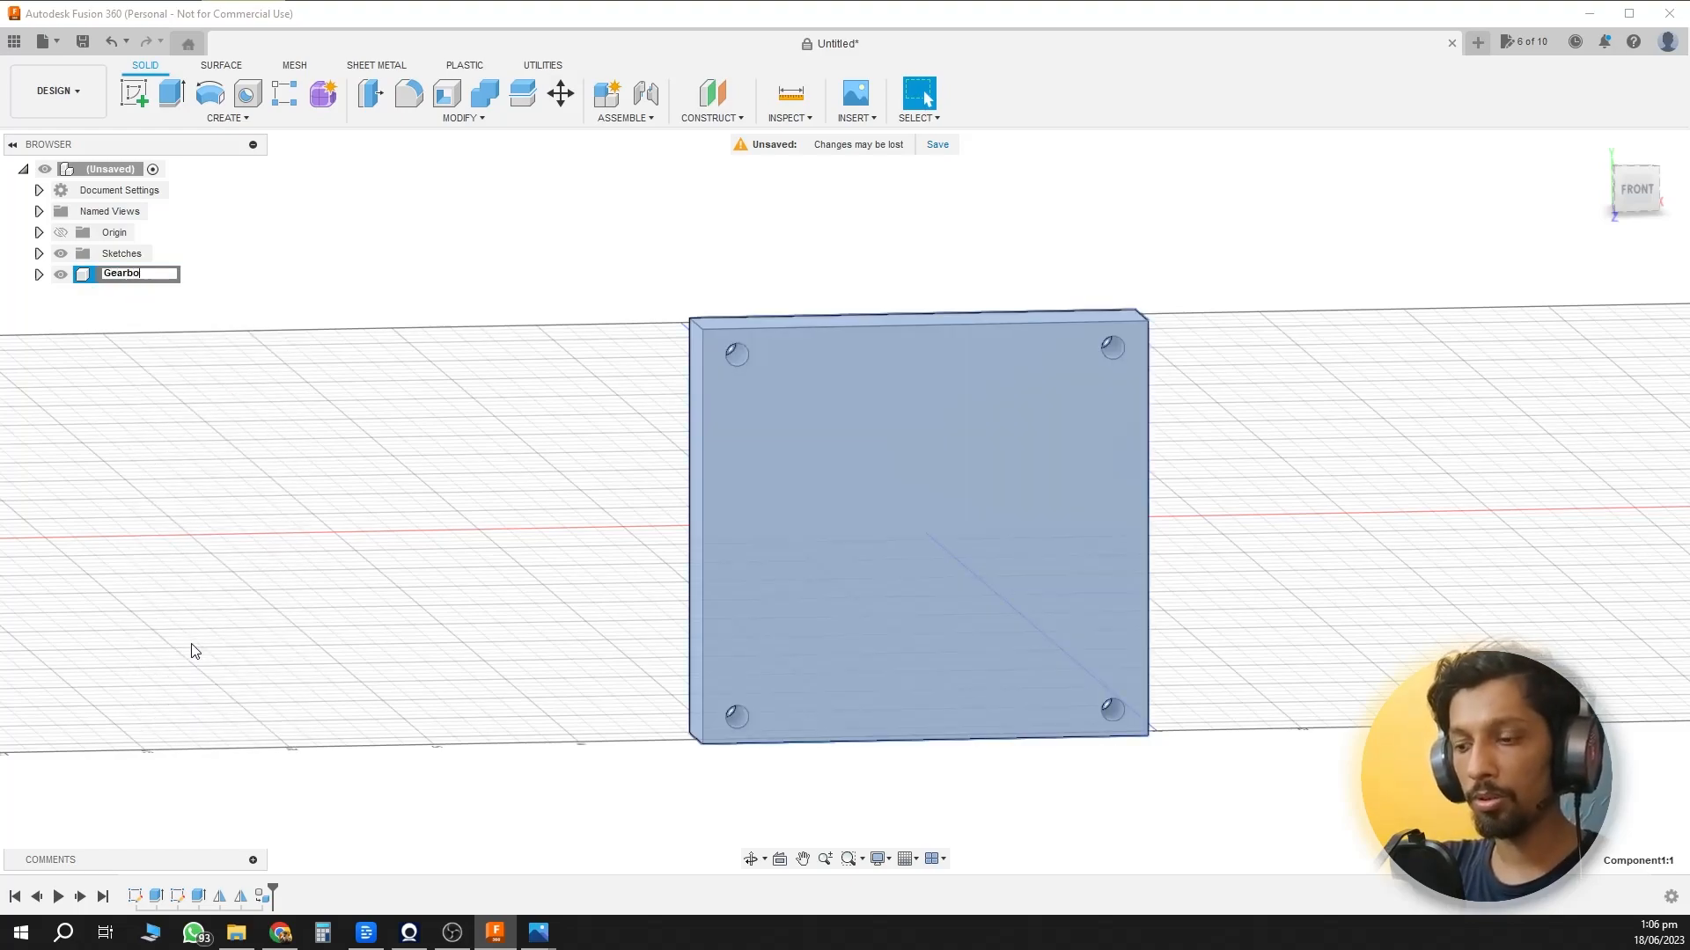
left_click(478, 572)
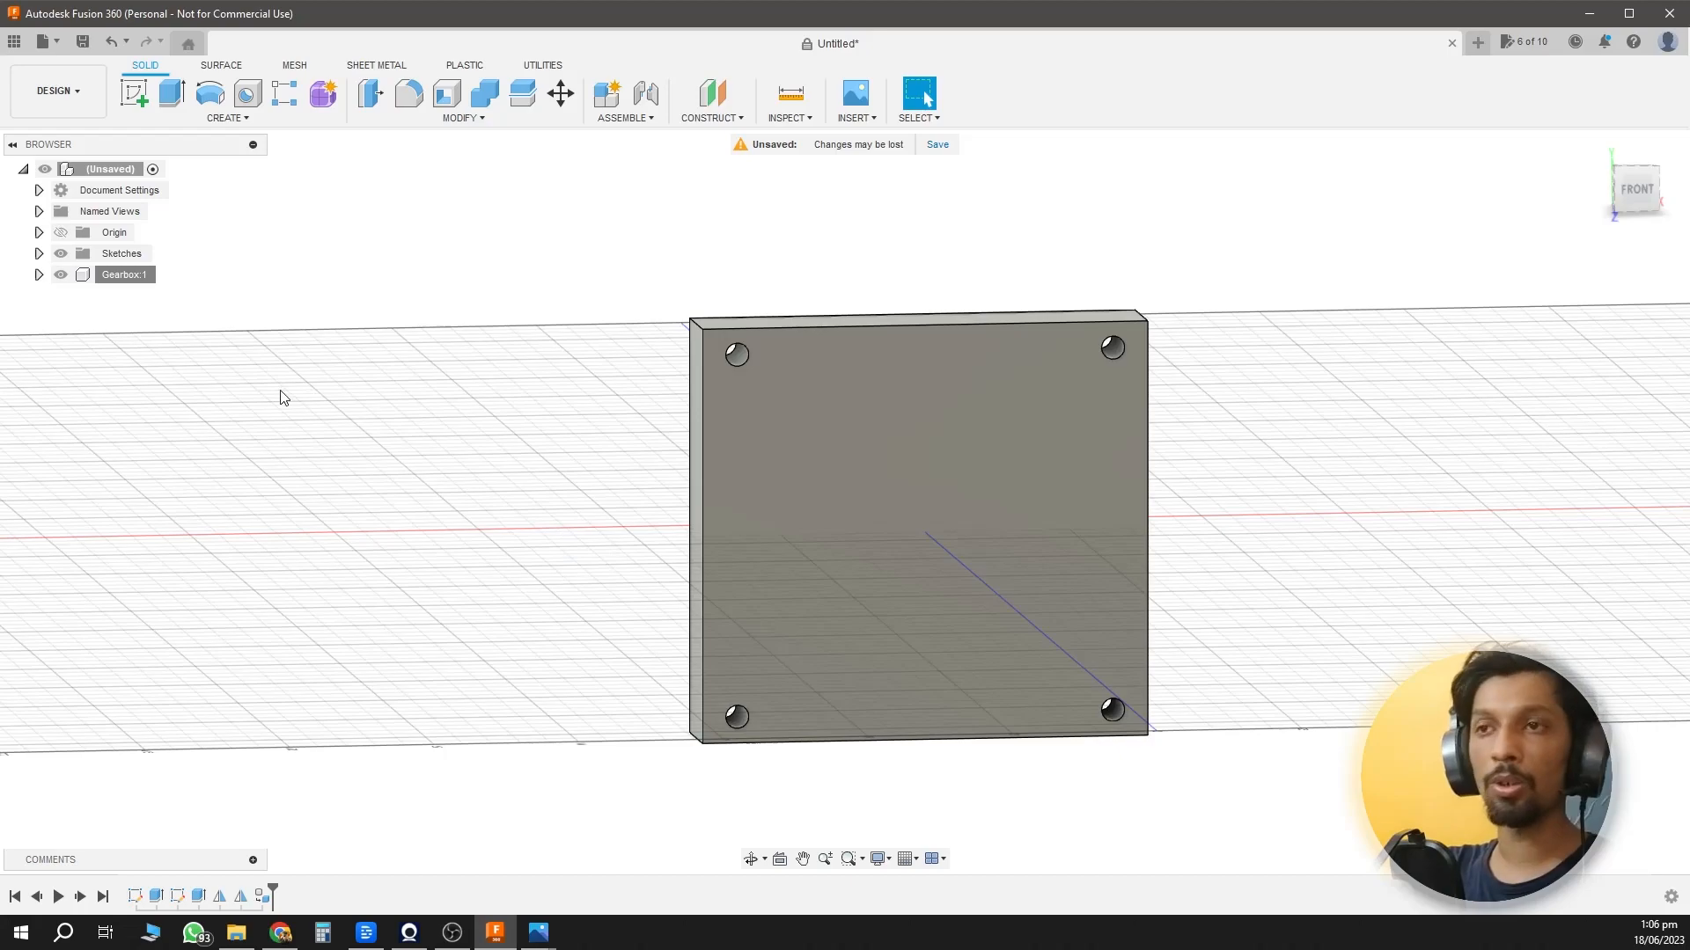
Save the design as Motor_And_robot_project in the Admin Project location.
right_click(119, 169)
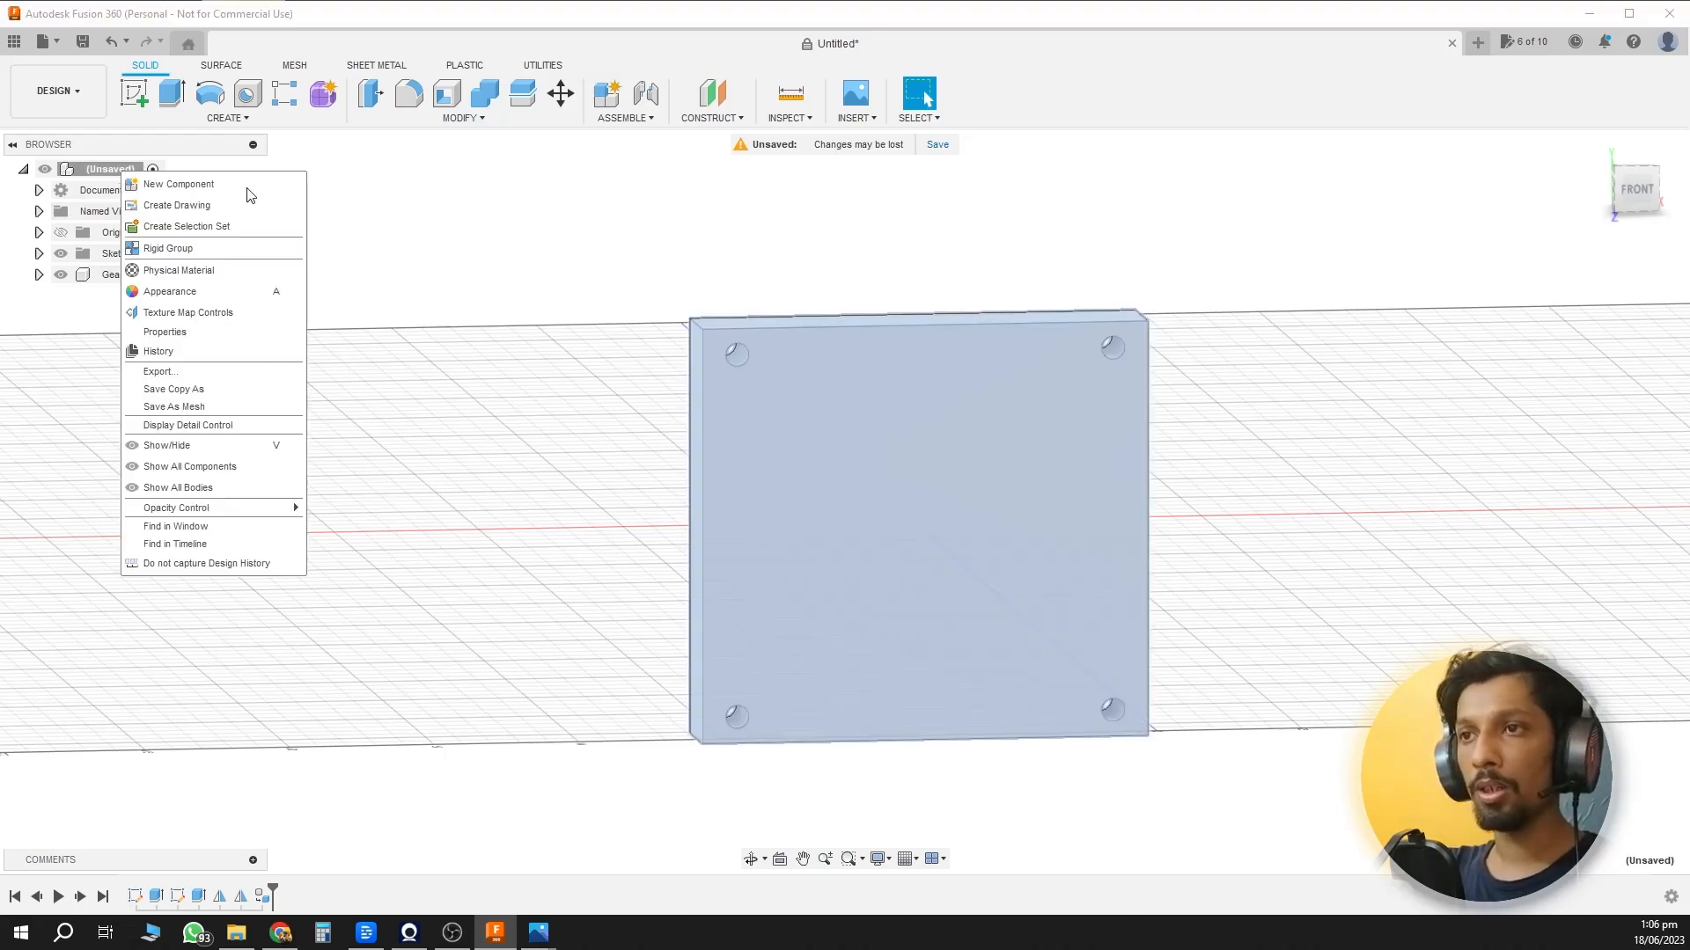
key("Escape")
key("ctrl+s")
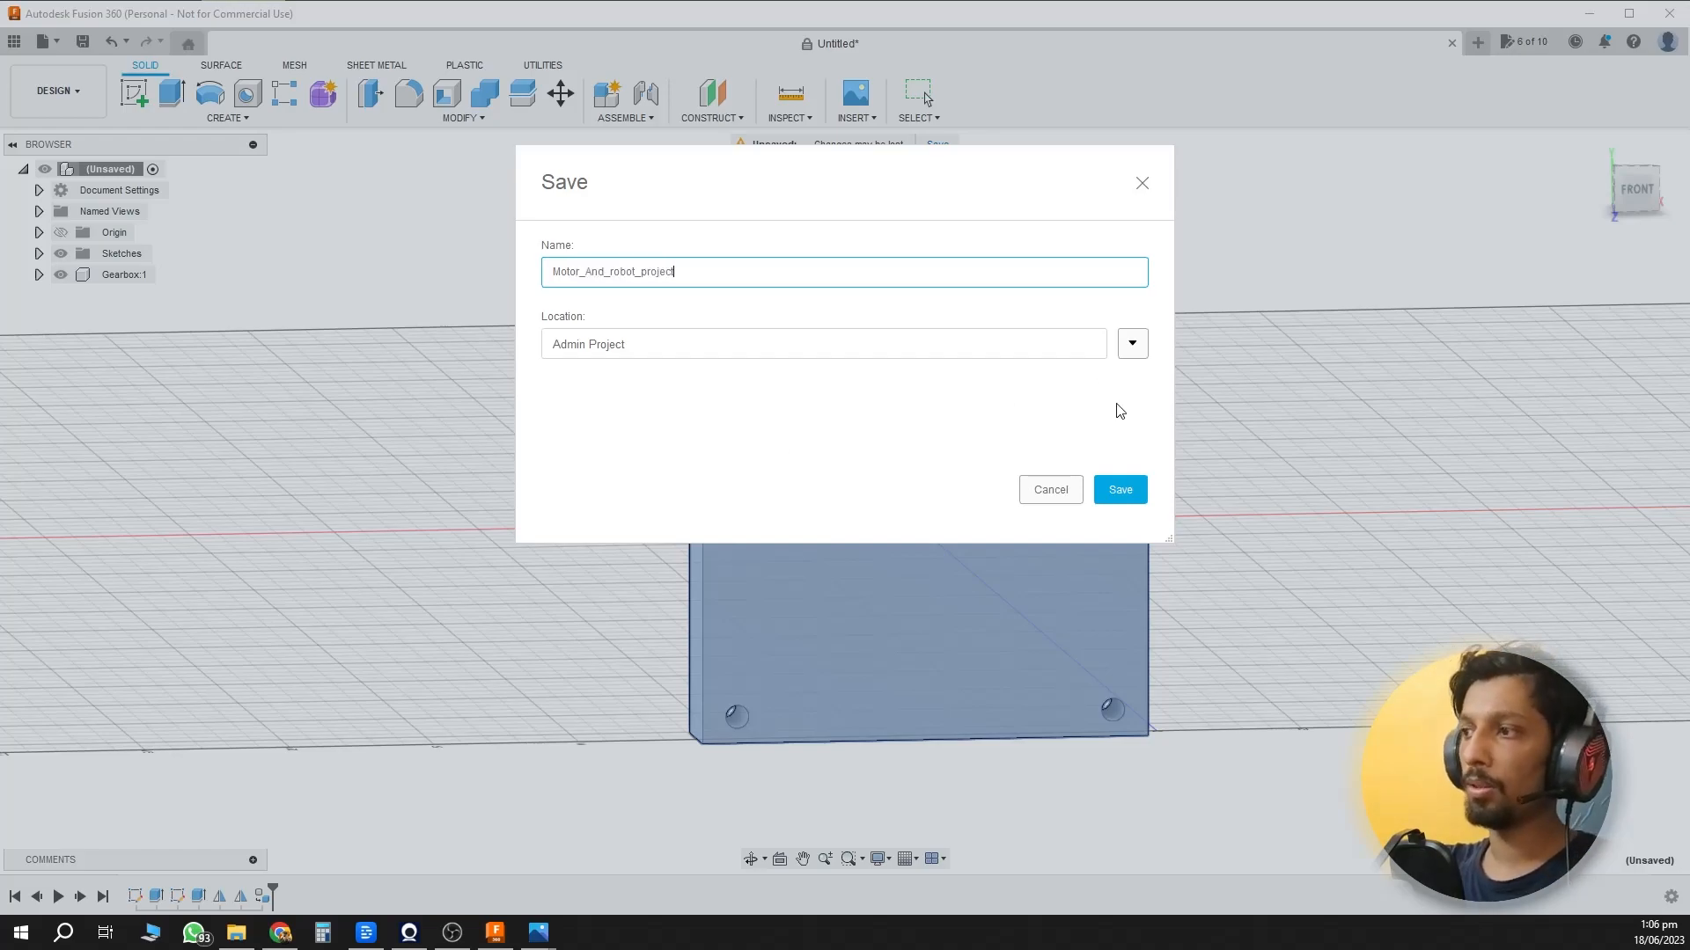
left_click(1137, 499)
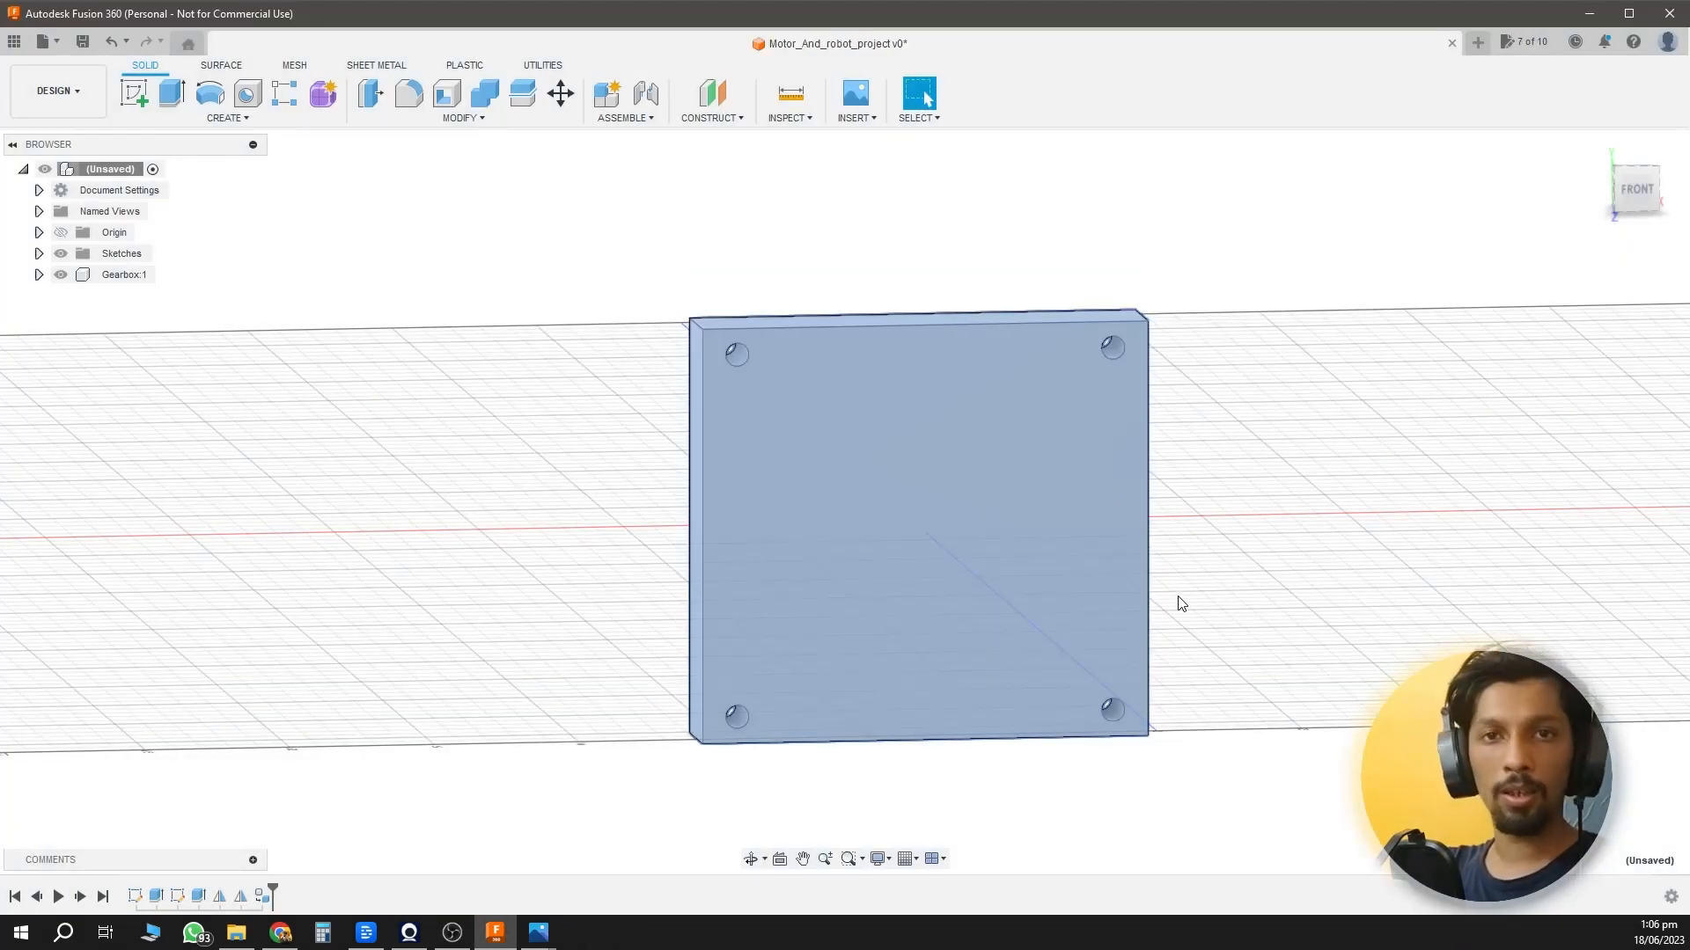
Sketch a 14 mm horizontal construction line on the gearbox's front face, running inward from the left edge's midpoint.
mouse_move(1397, 632)
middle_mouse_down("shift")
mouse_move(1343, 634)
mouse_move(1381, 642)
middle_mouse_up("shift")
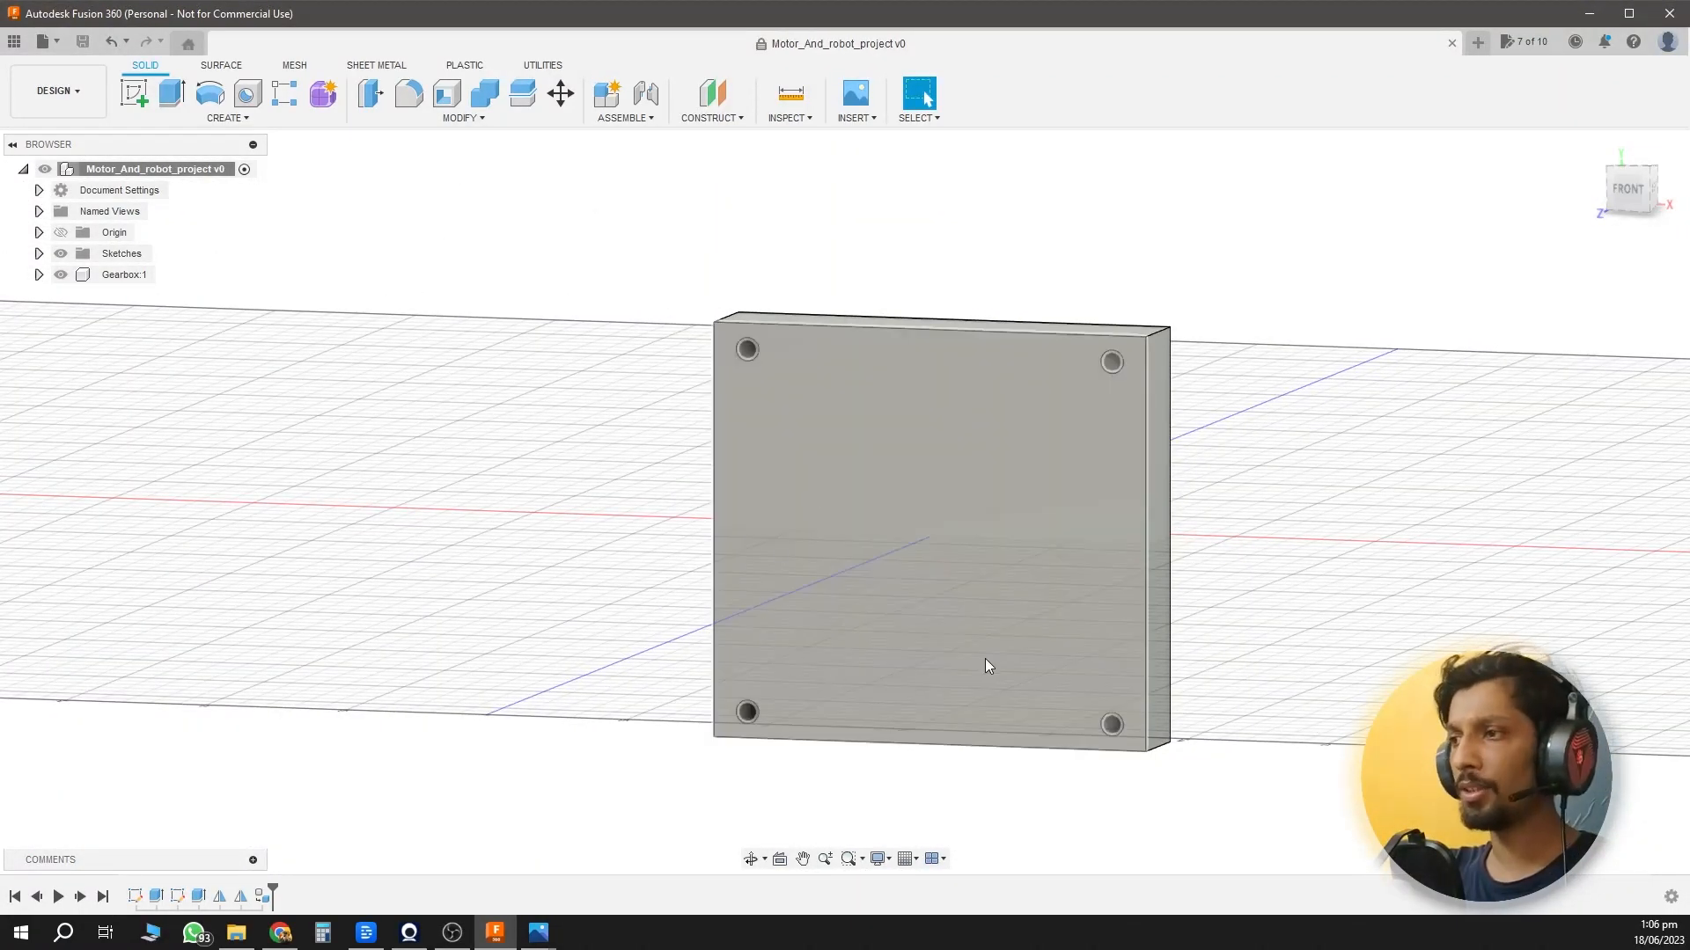
left_click(135, 95)
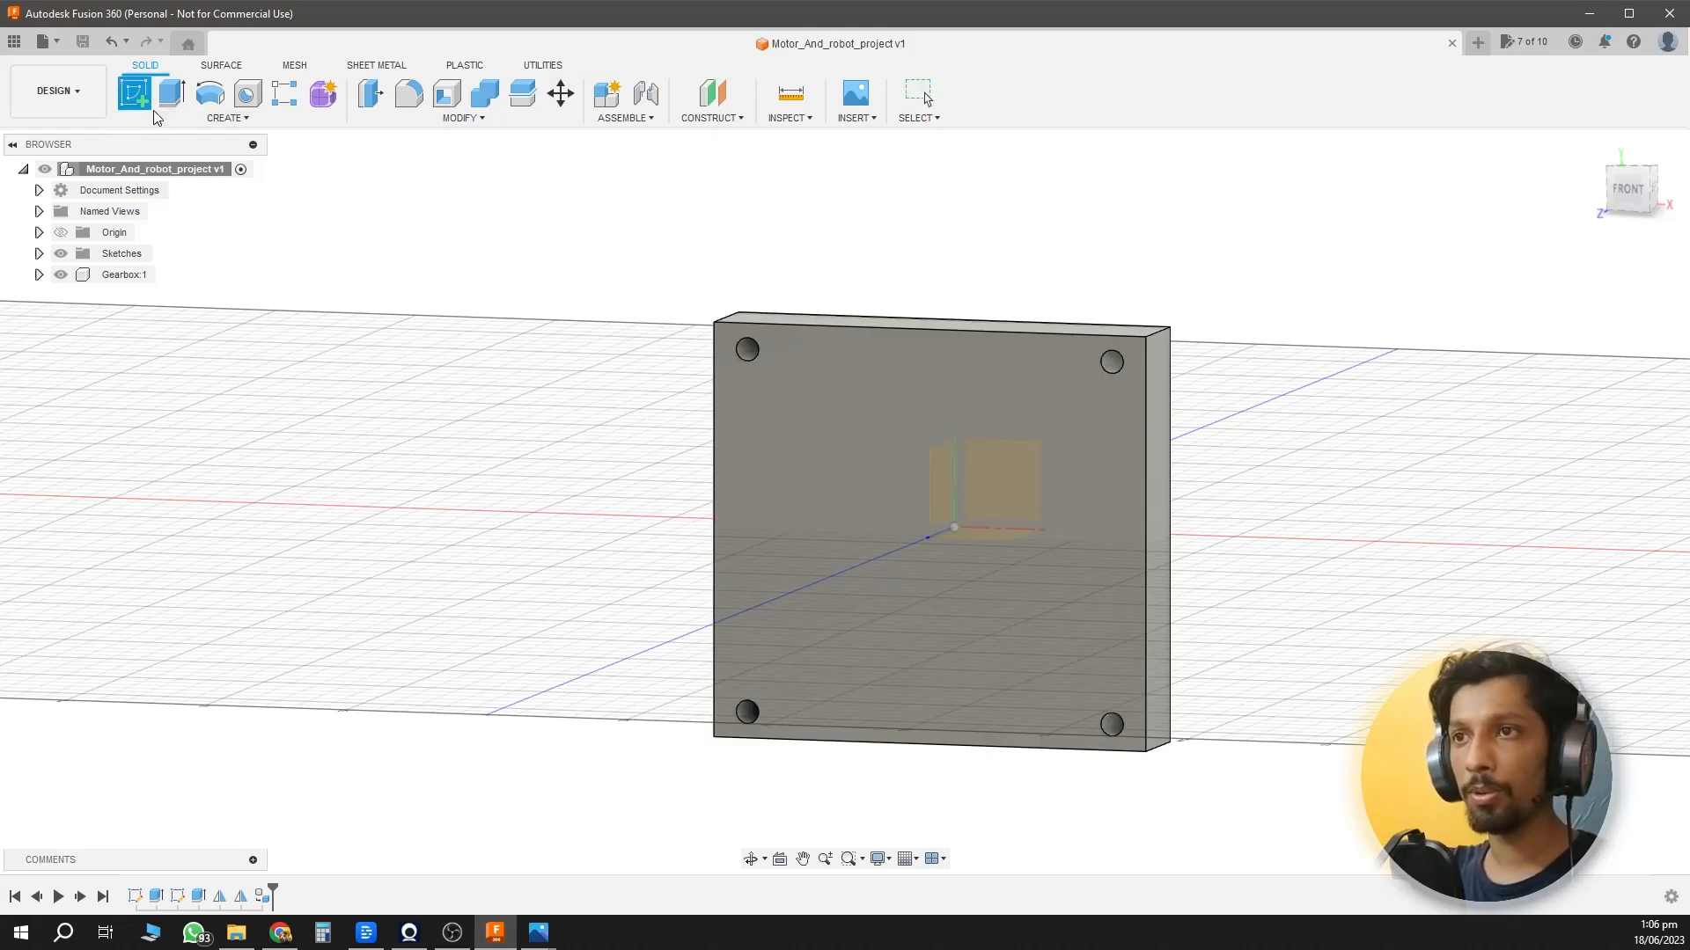
left_click(810, 514)
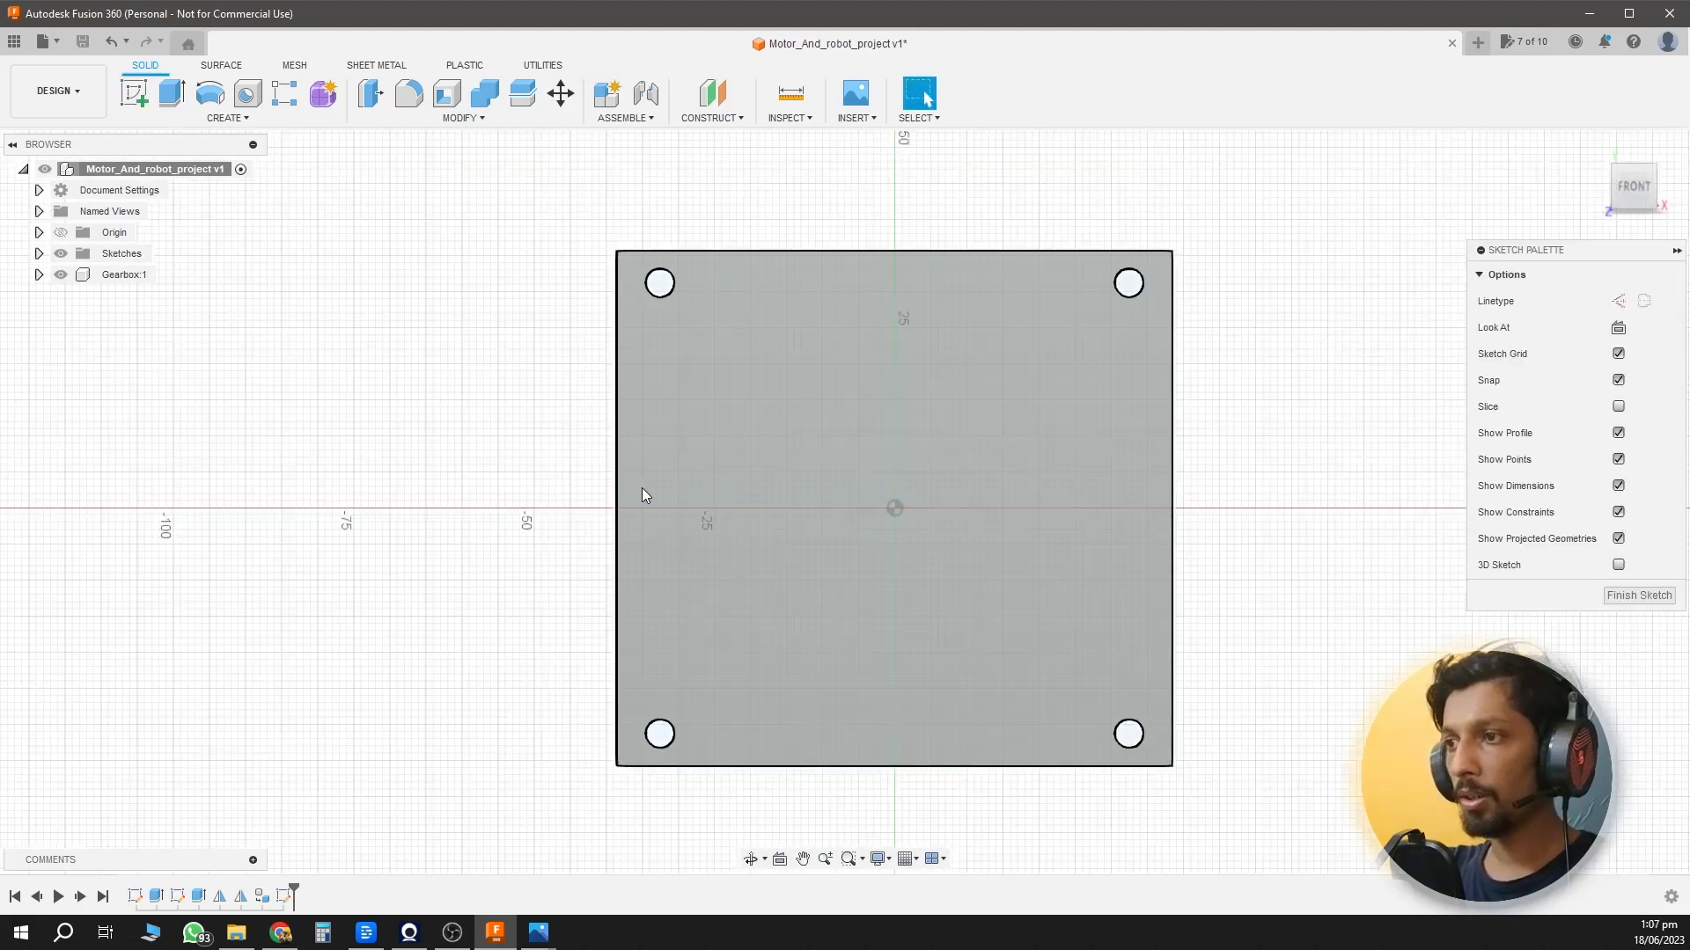
key("l")
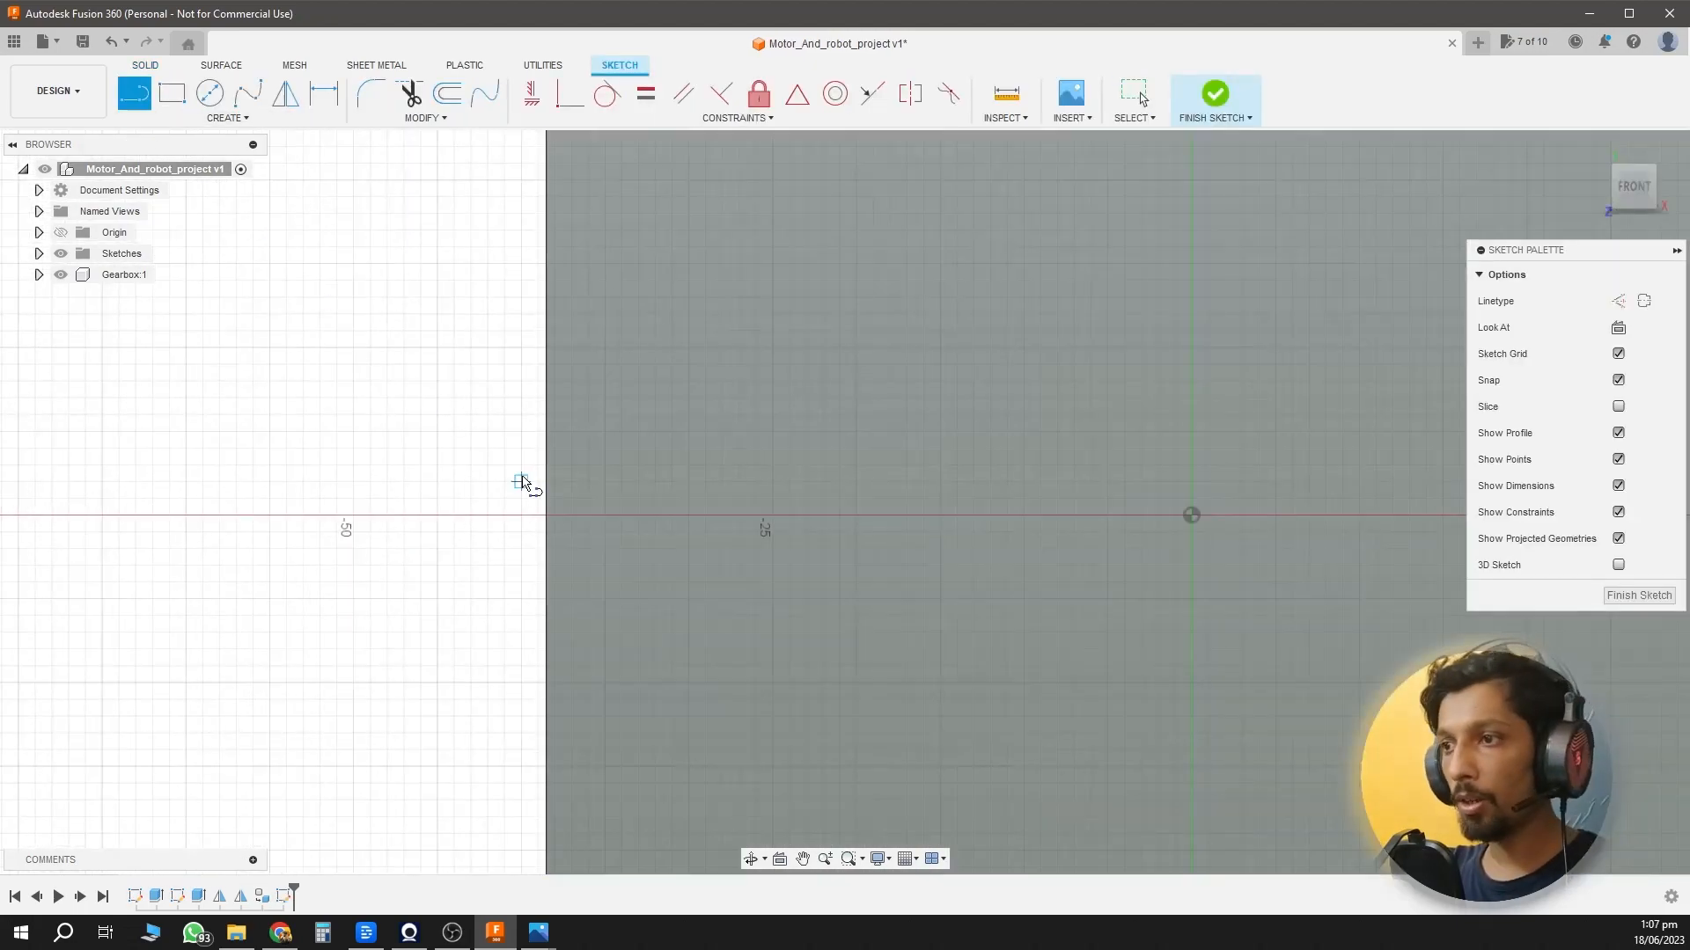
left_click(545, 515)
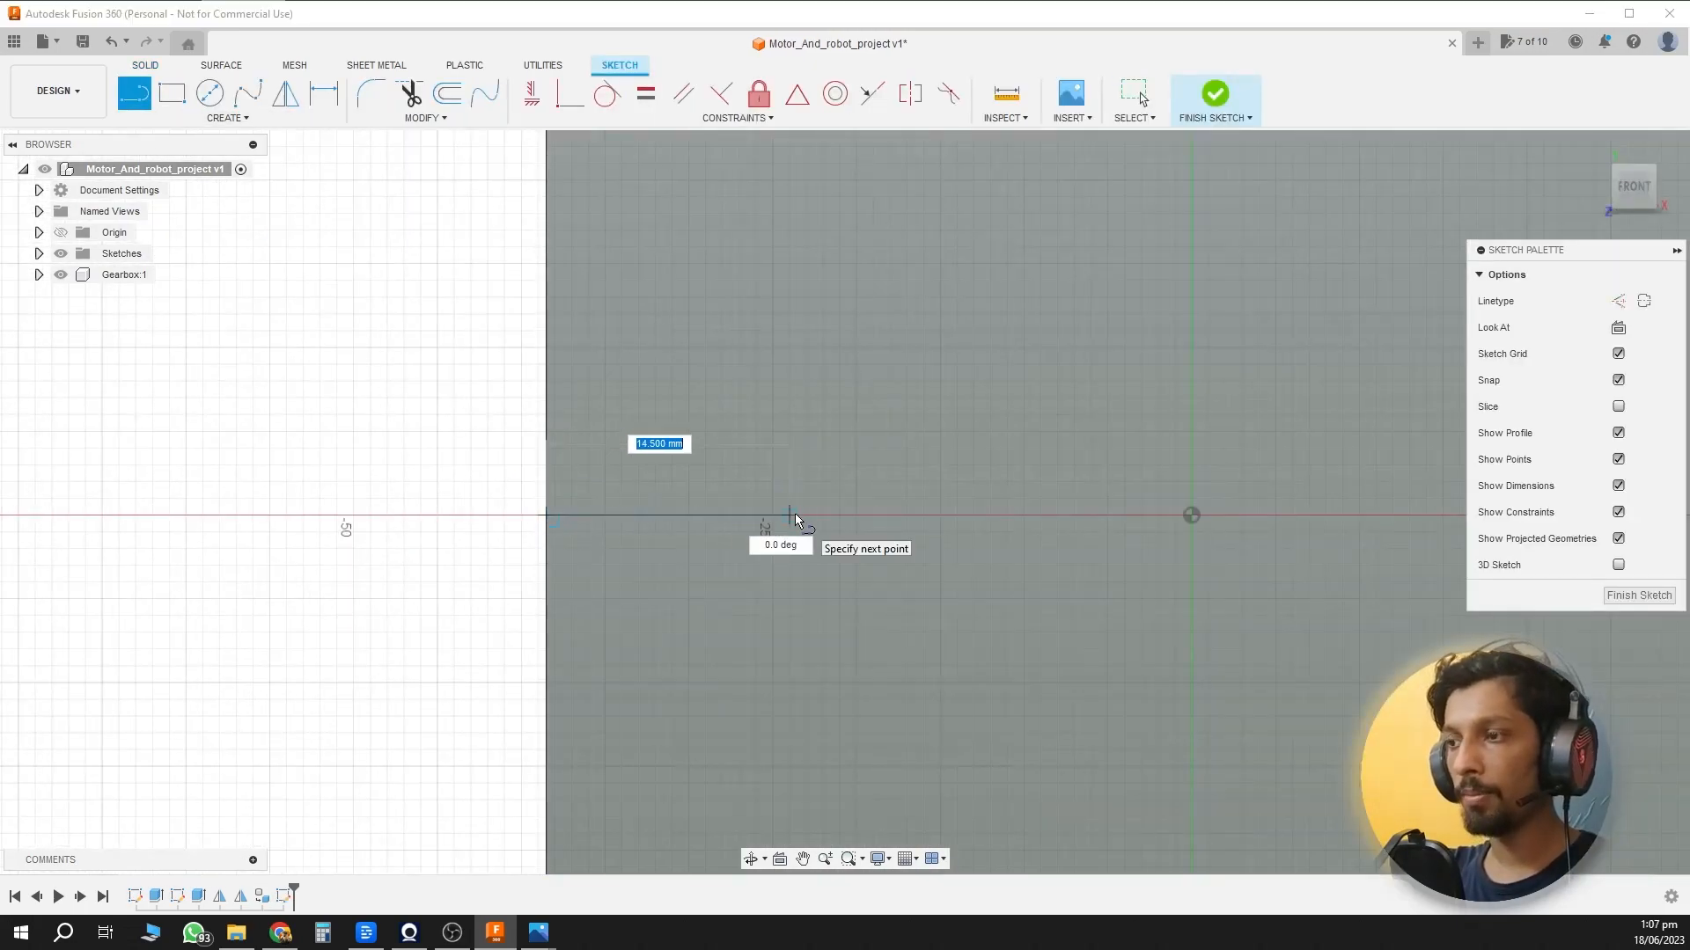
type("14mm")
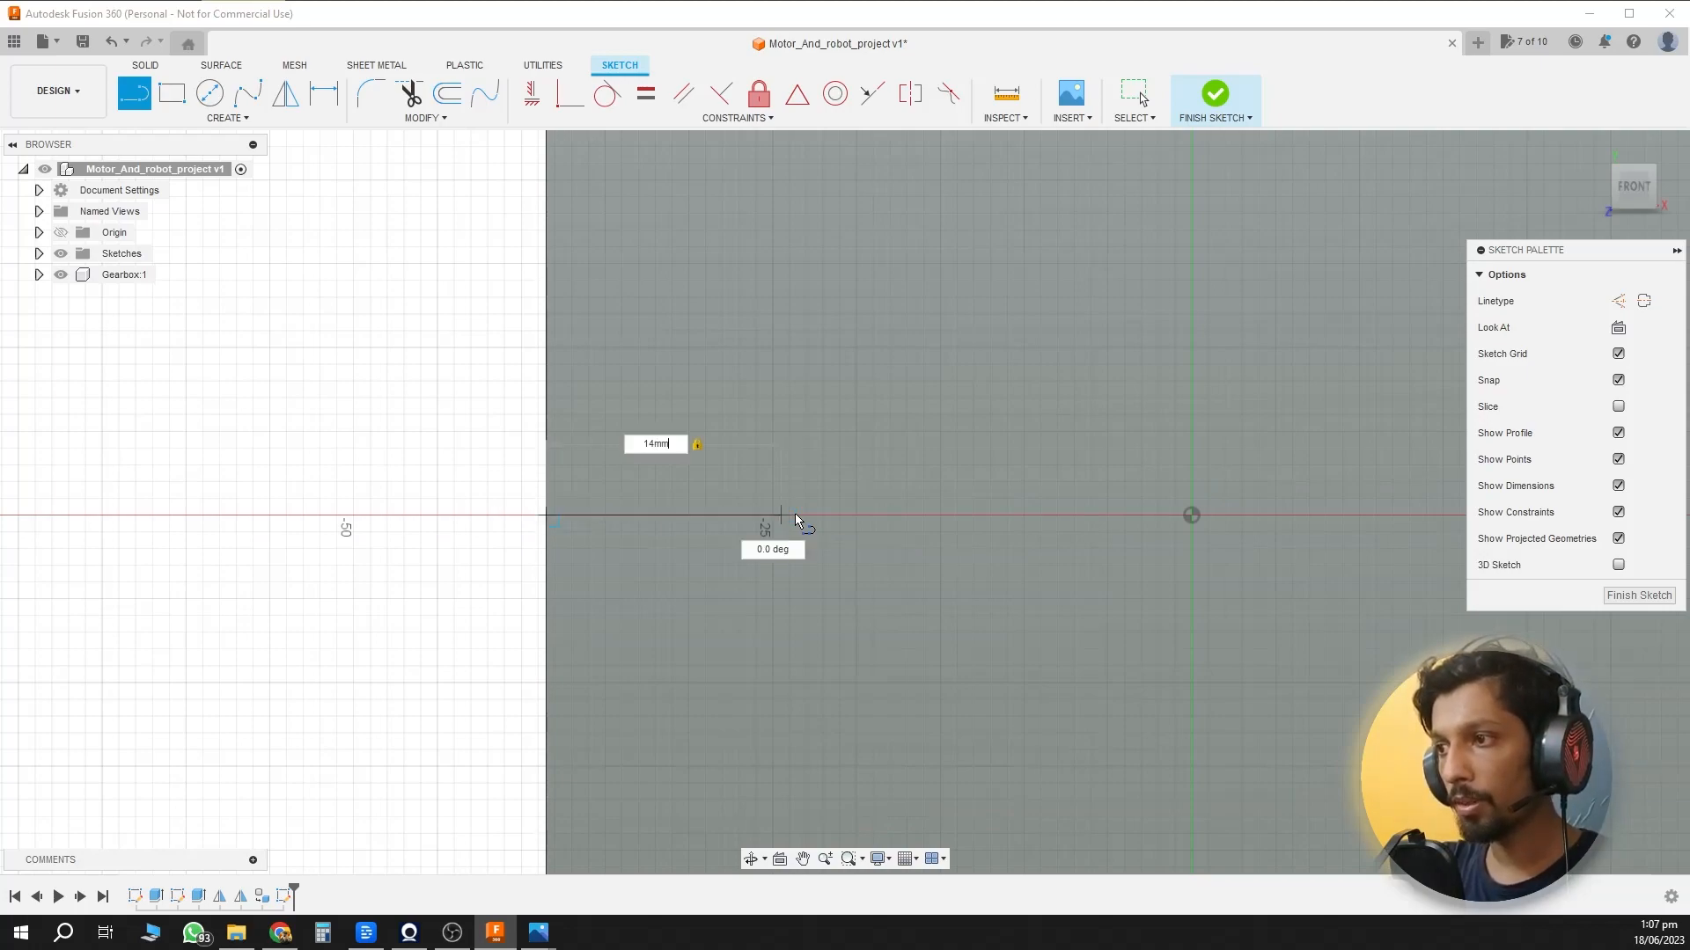
key("Return")
key("Escape")
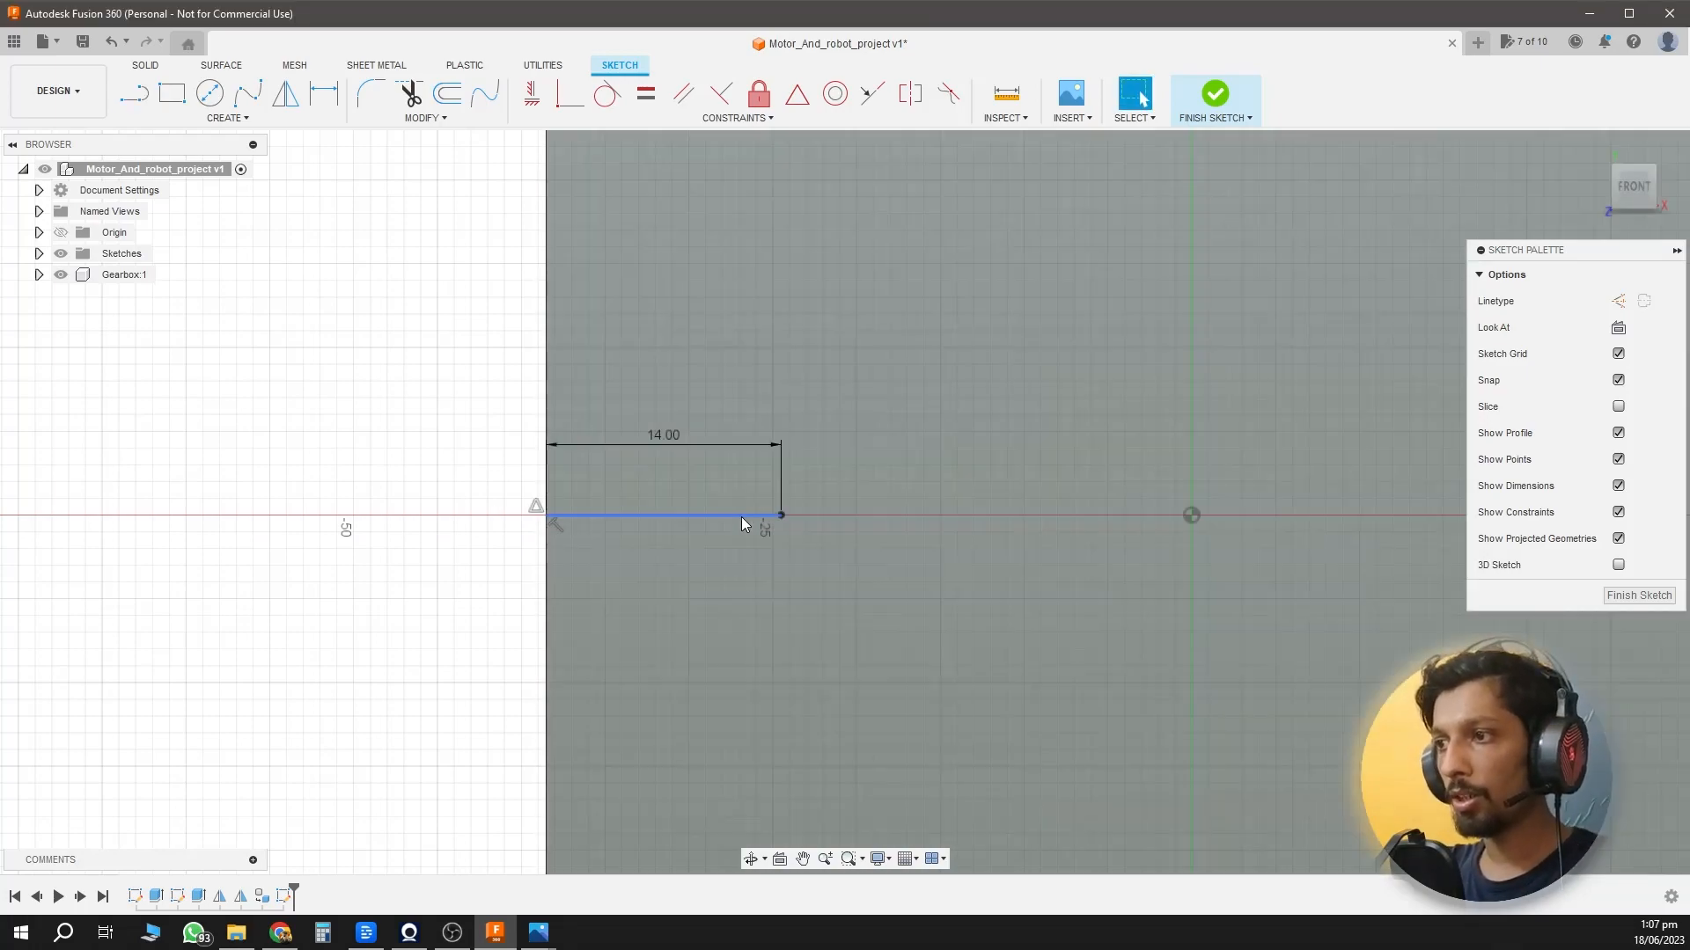
left_click(741, 516)
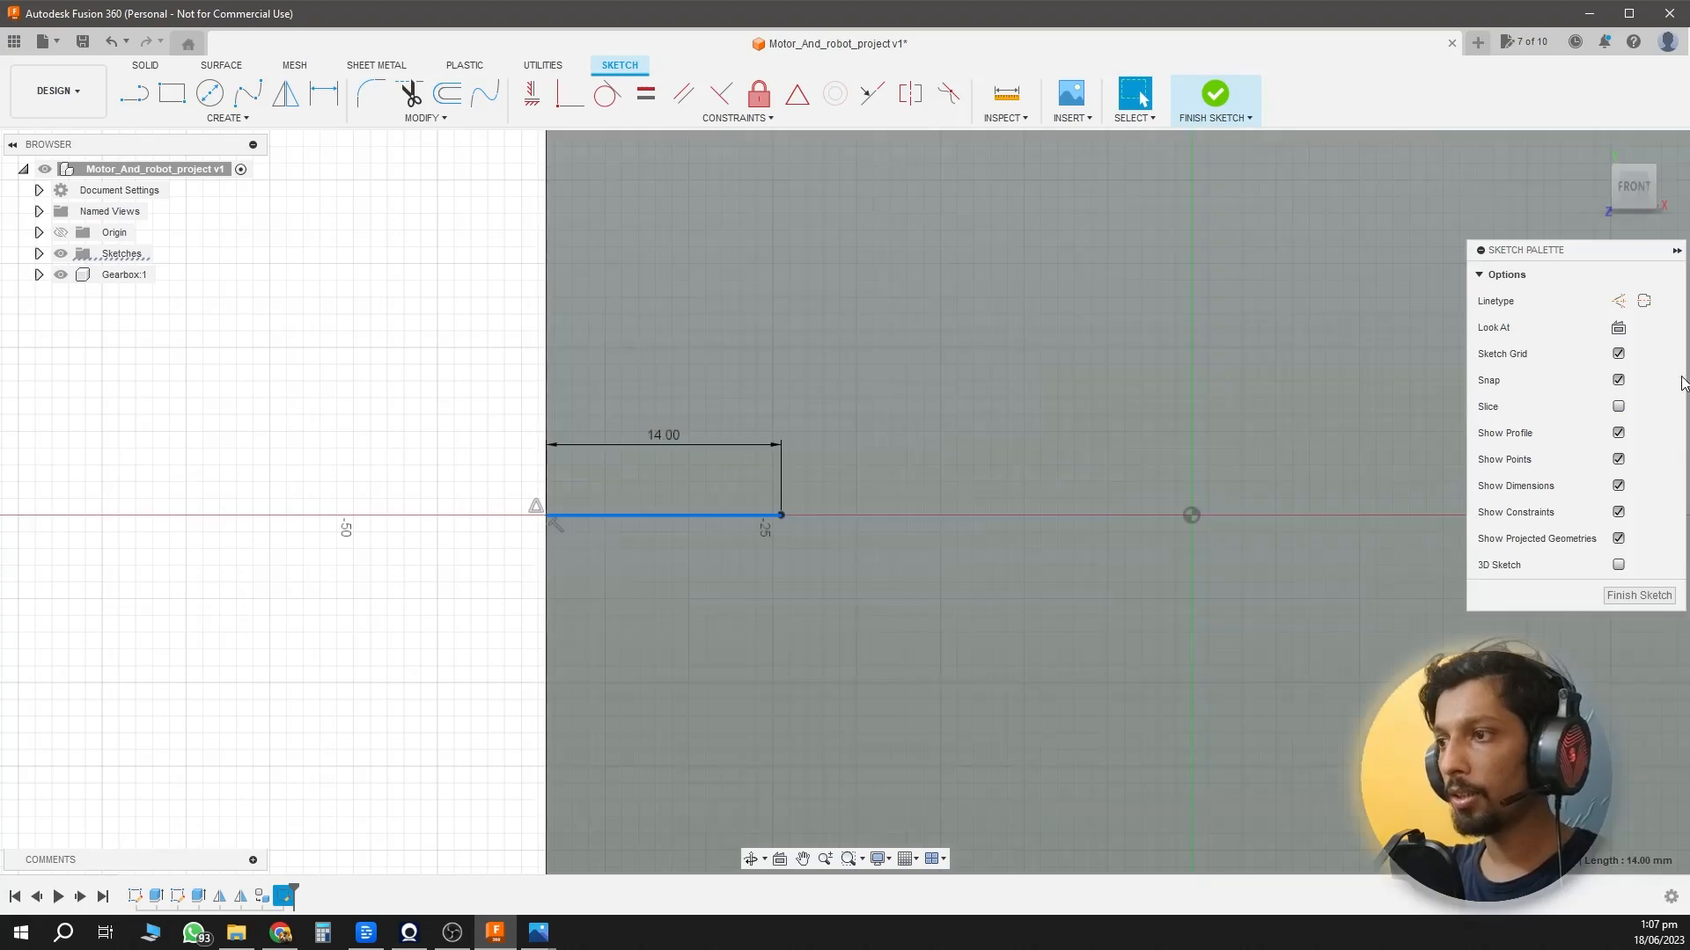
left_click(1617, 301)
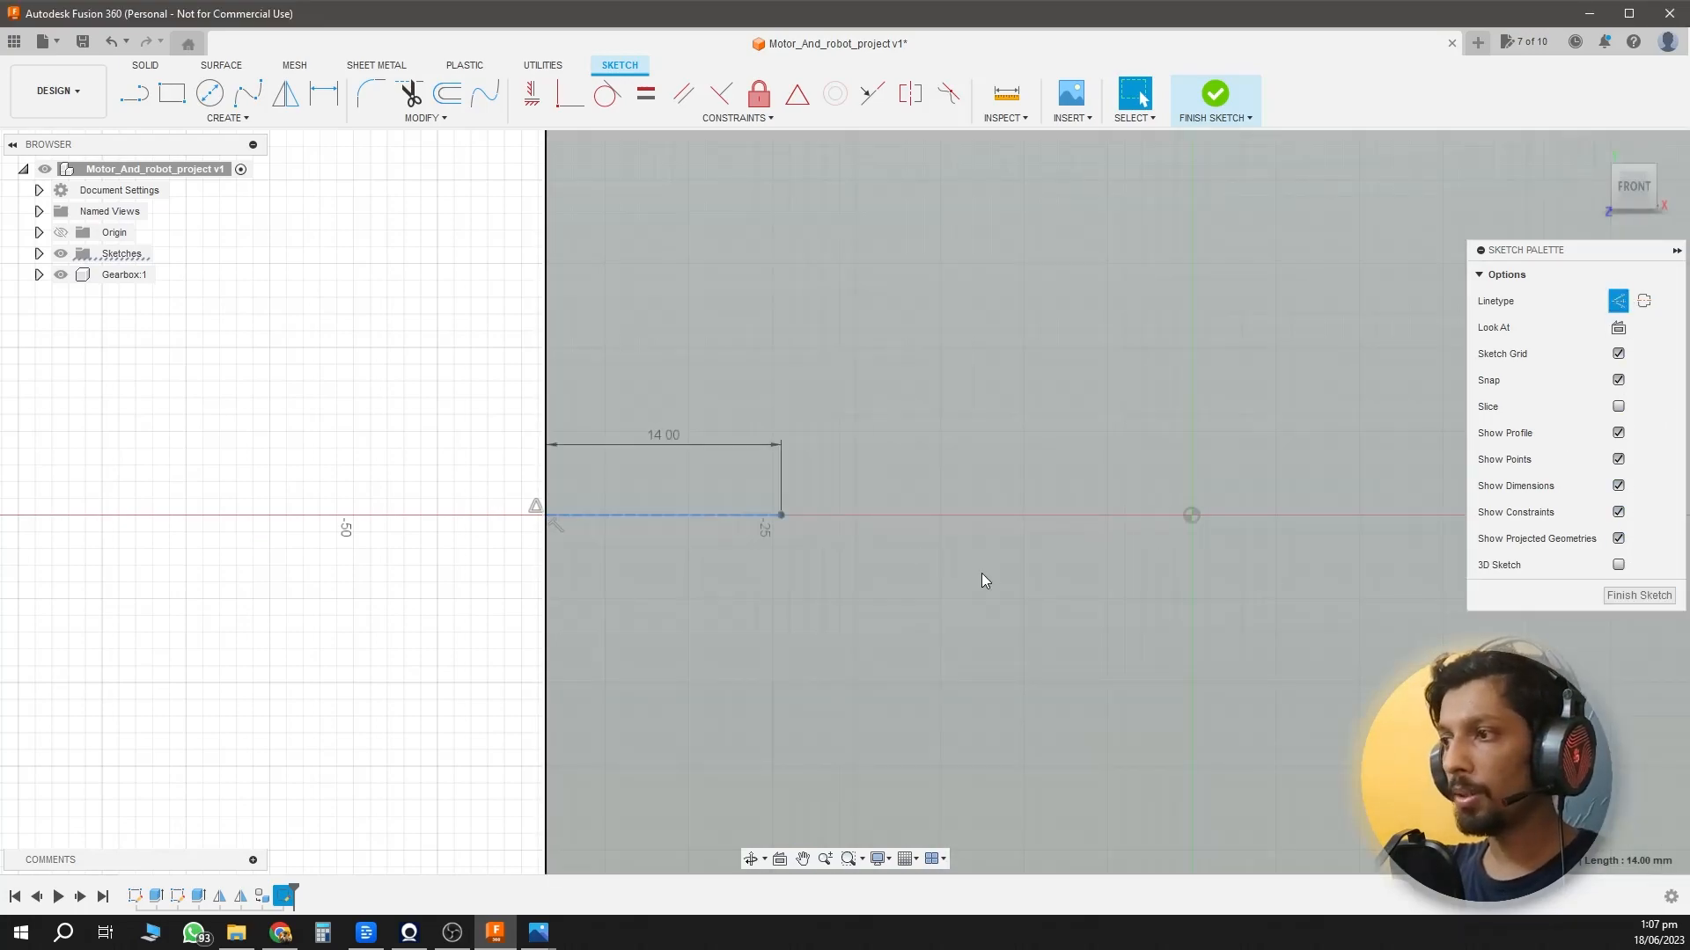
Draw a 15 mm horizontal construction line inward from the midpoint of the front face's right edge.
scroll(980, 573, "down", 3)
middle_click_drag(1135, 601, 652, 595)
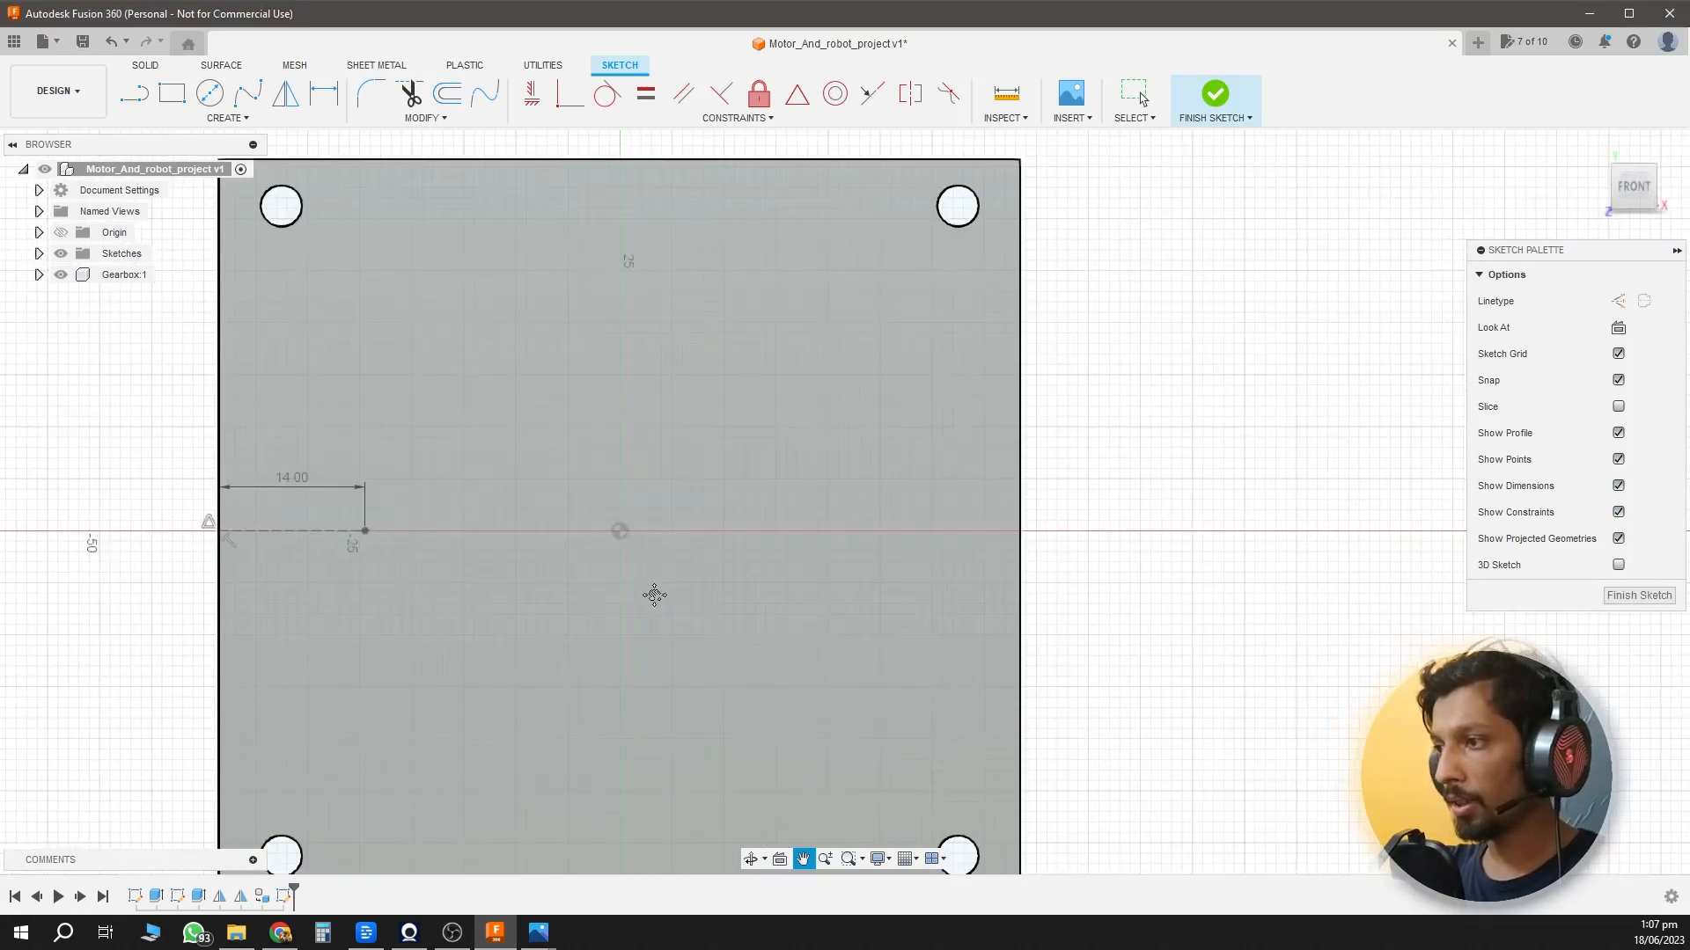
scroll(1018, 498, "up", 1)
key("l")
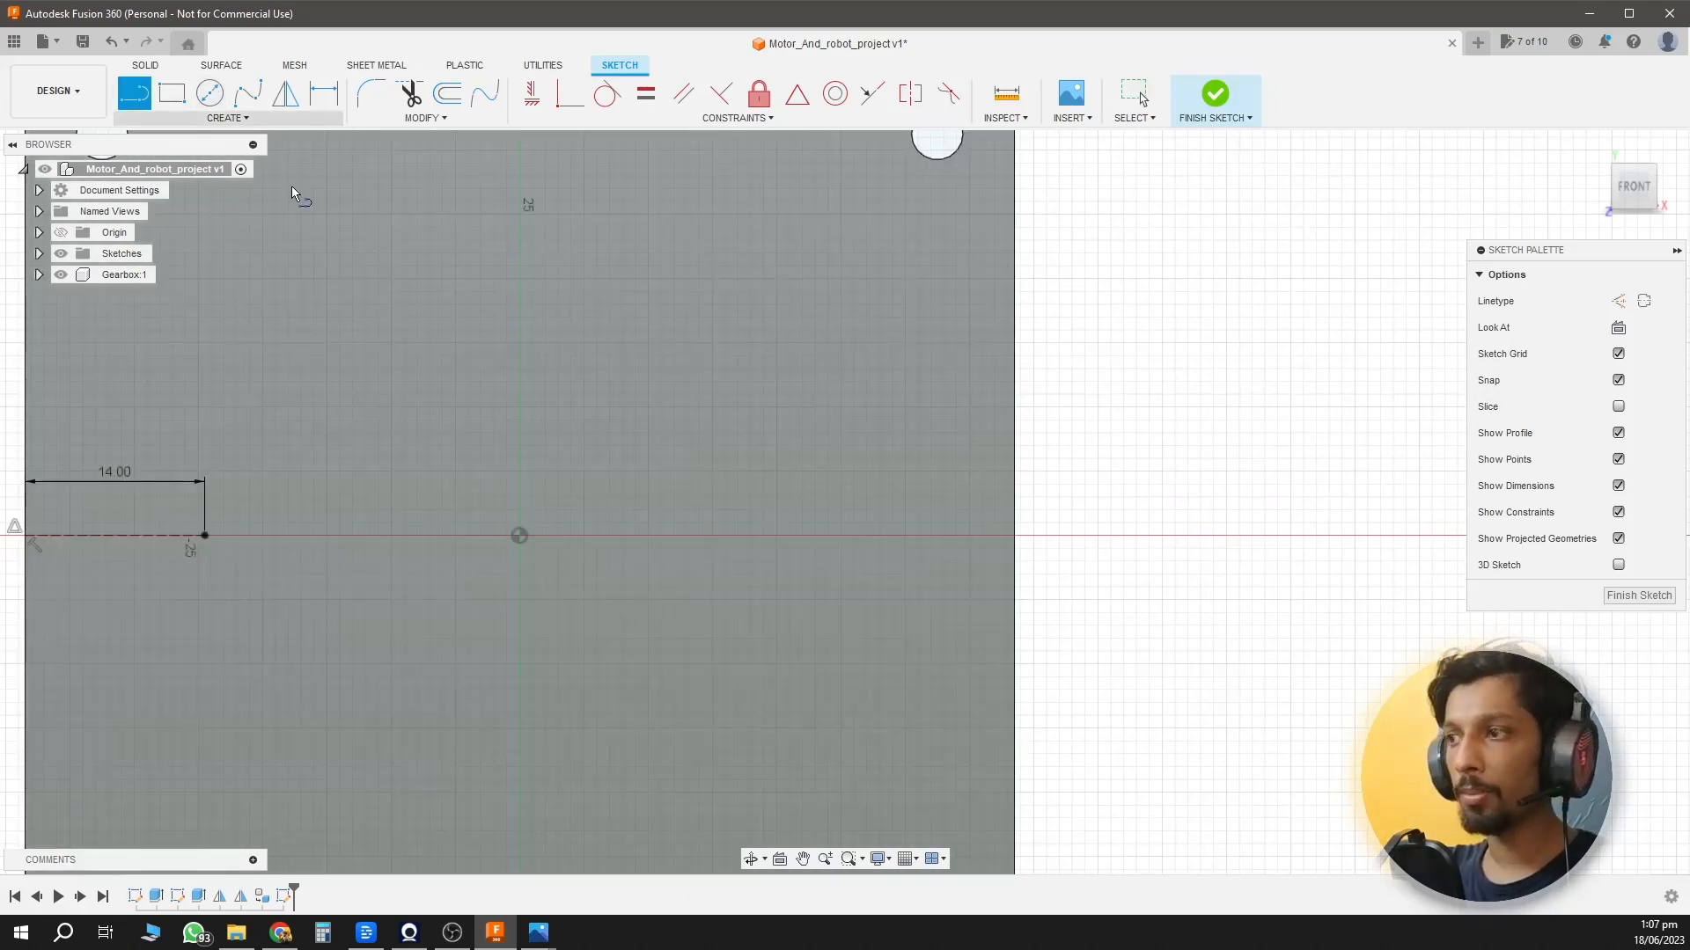
left_click(981, 535)
type("15mm")
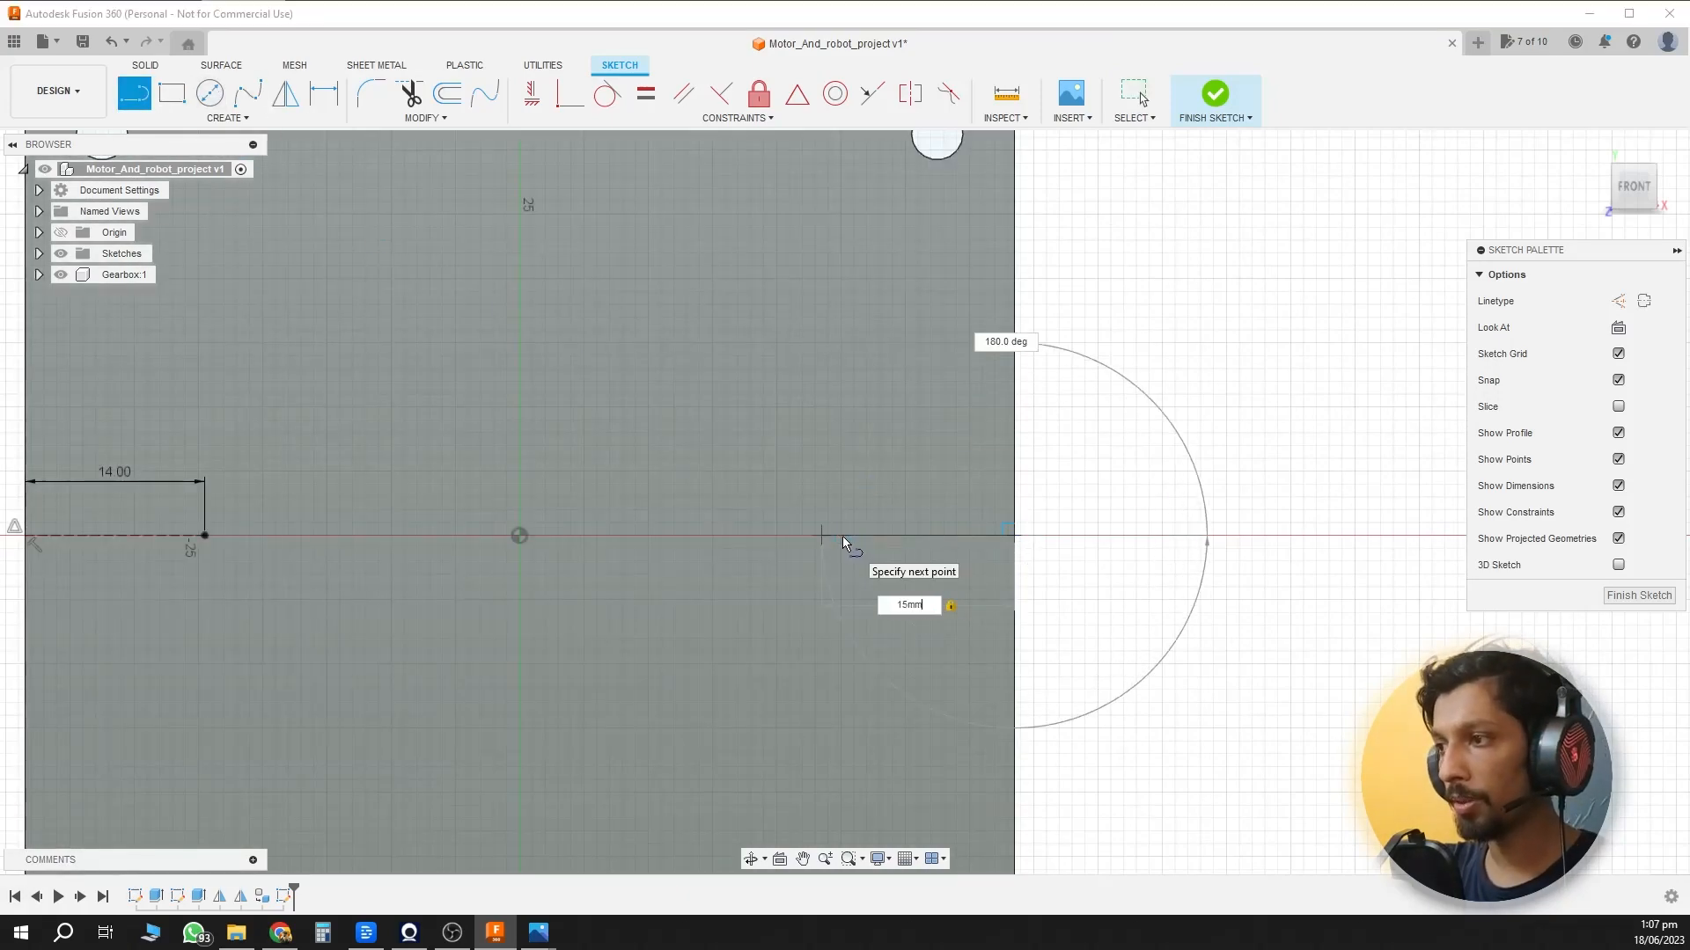
key("Return")
key("Escape")
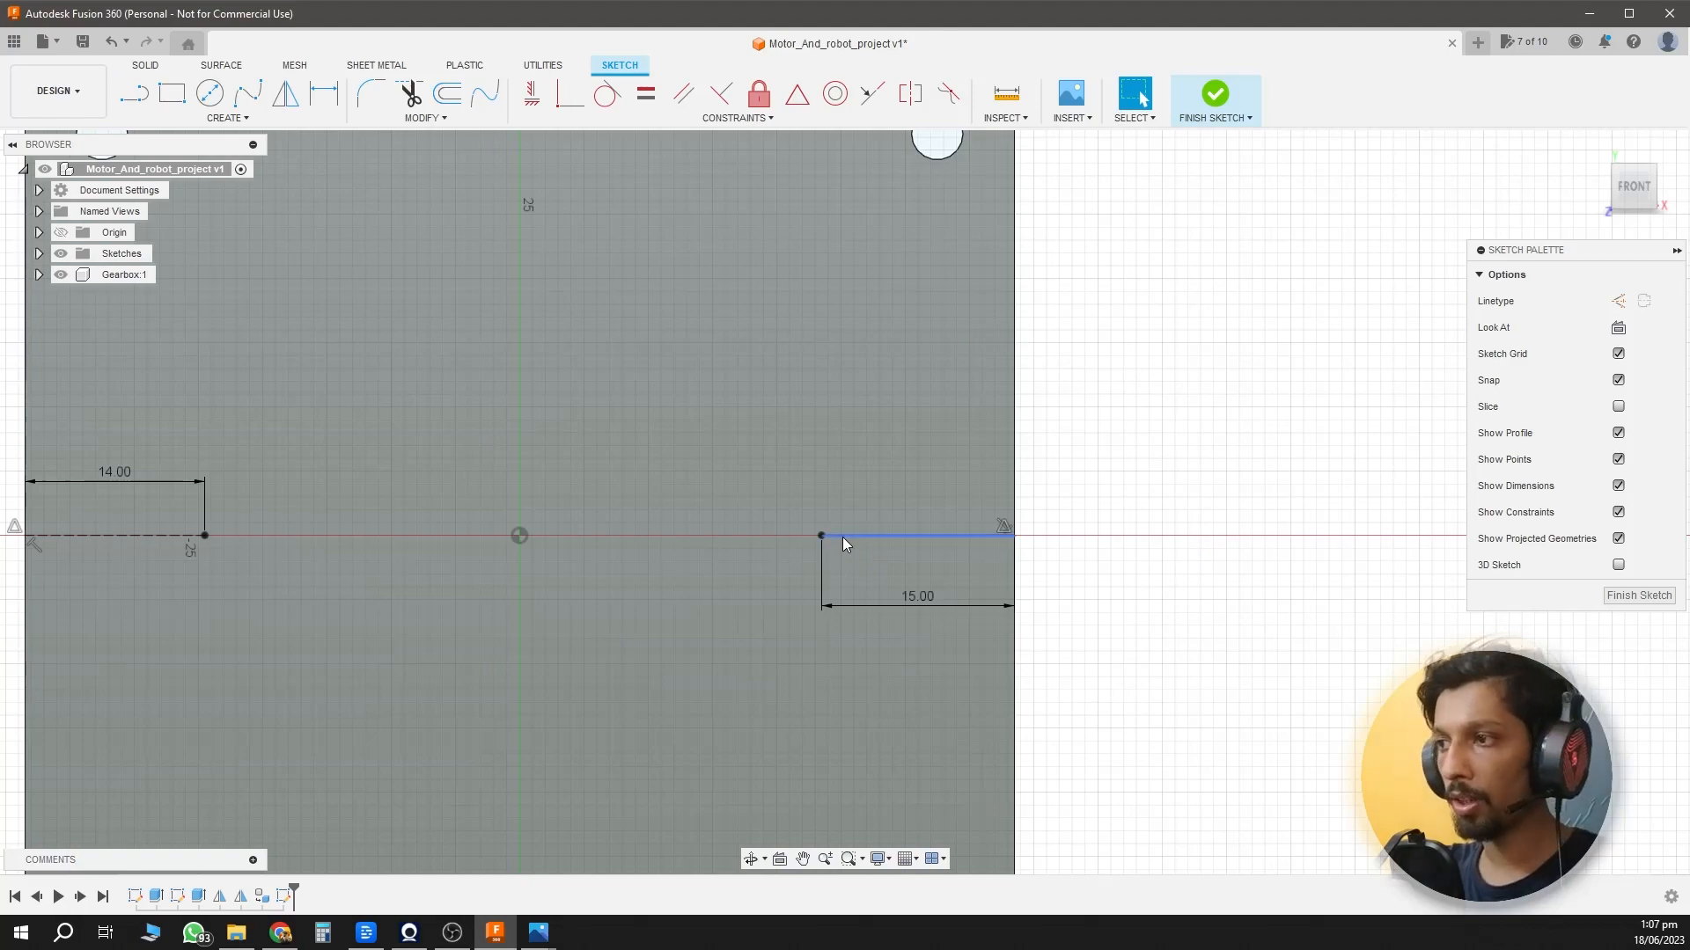
left_click(1618, 301)
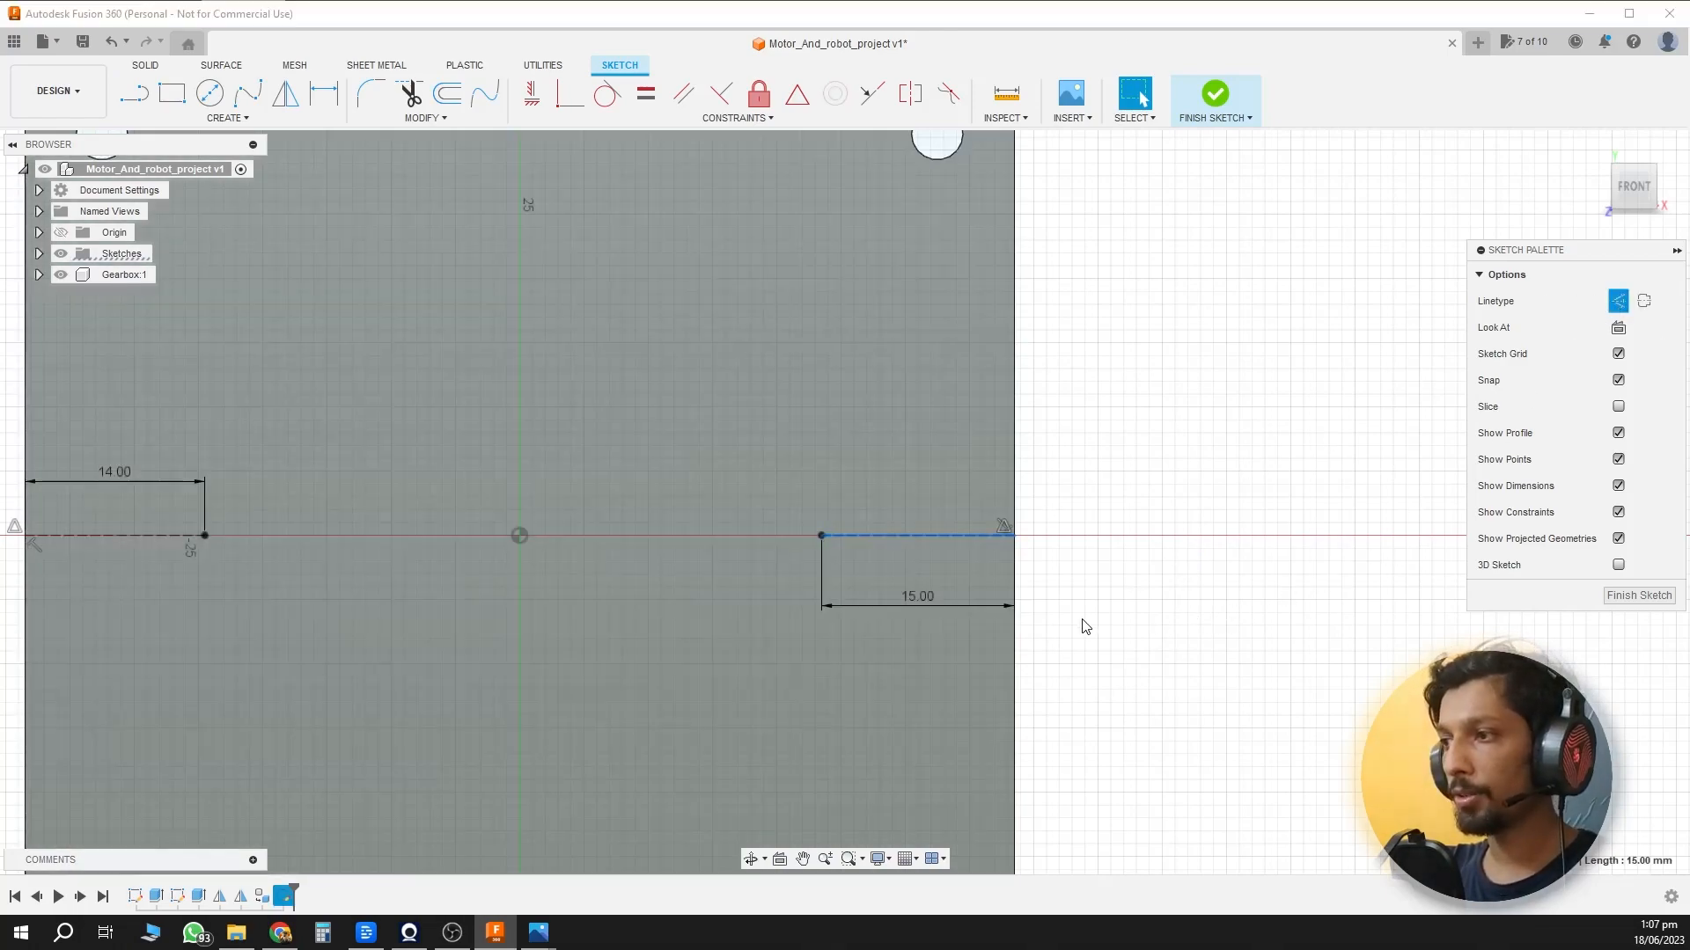
left_click(525, 558)
Draw a 14 mm diameter circle centred on the inner end of the left construction line.
scroll(525, 556, "down", 2)
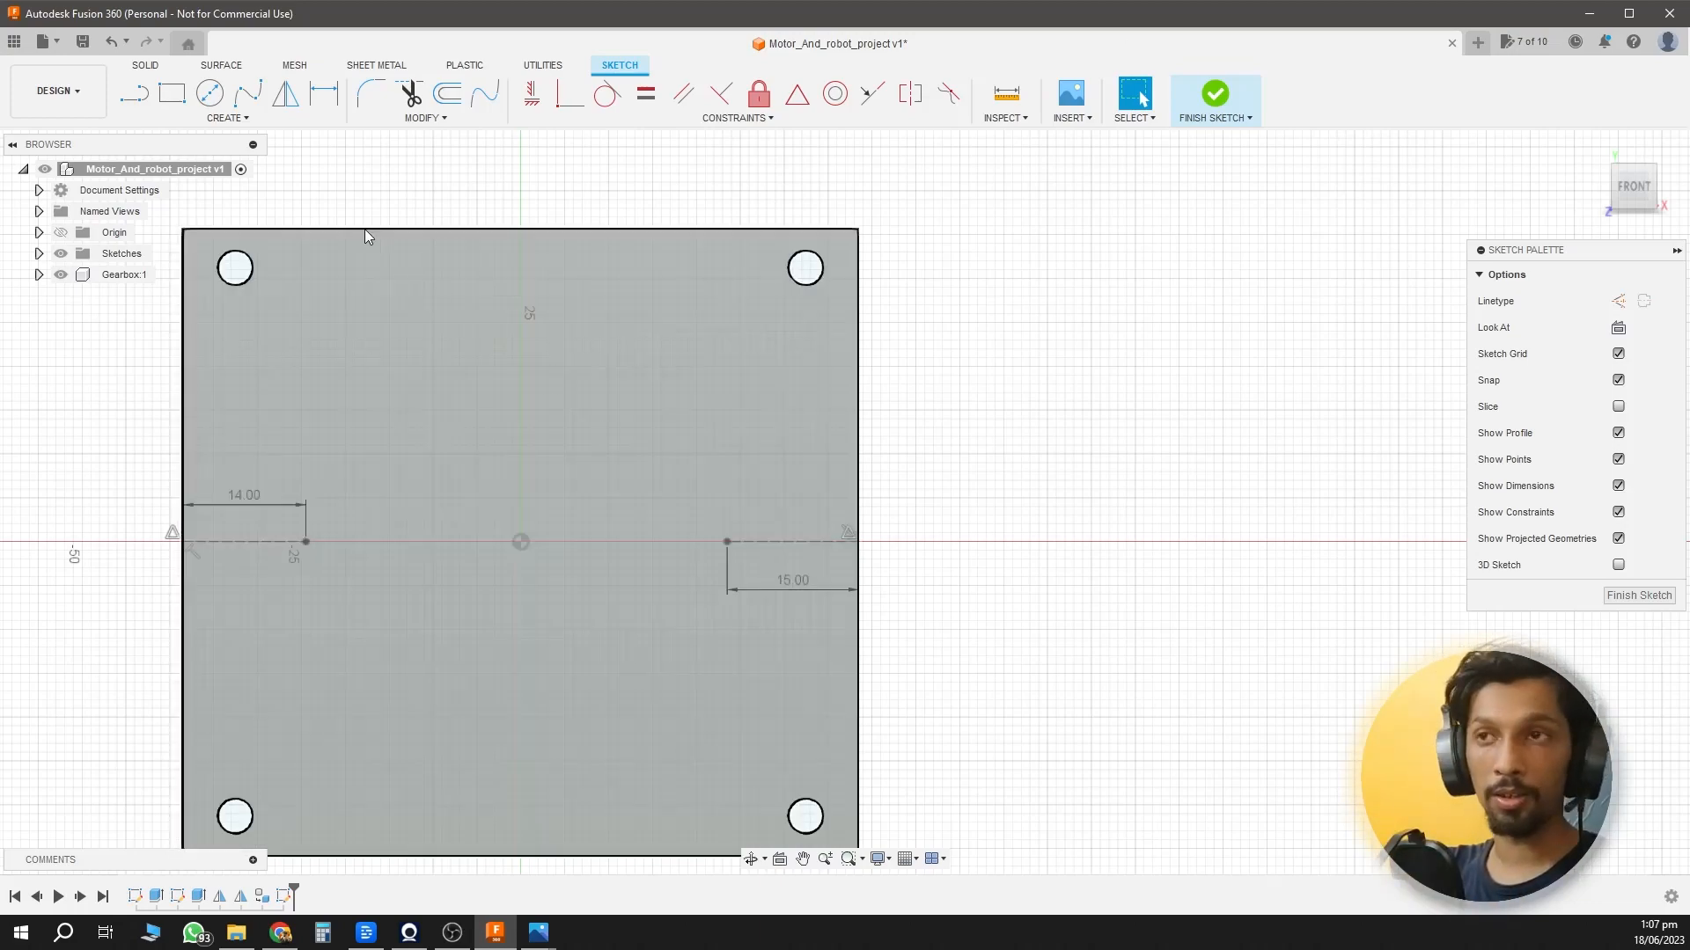
left_click(209, 92)
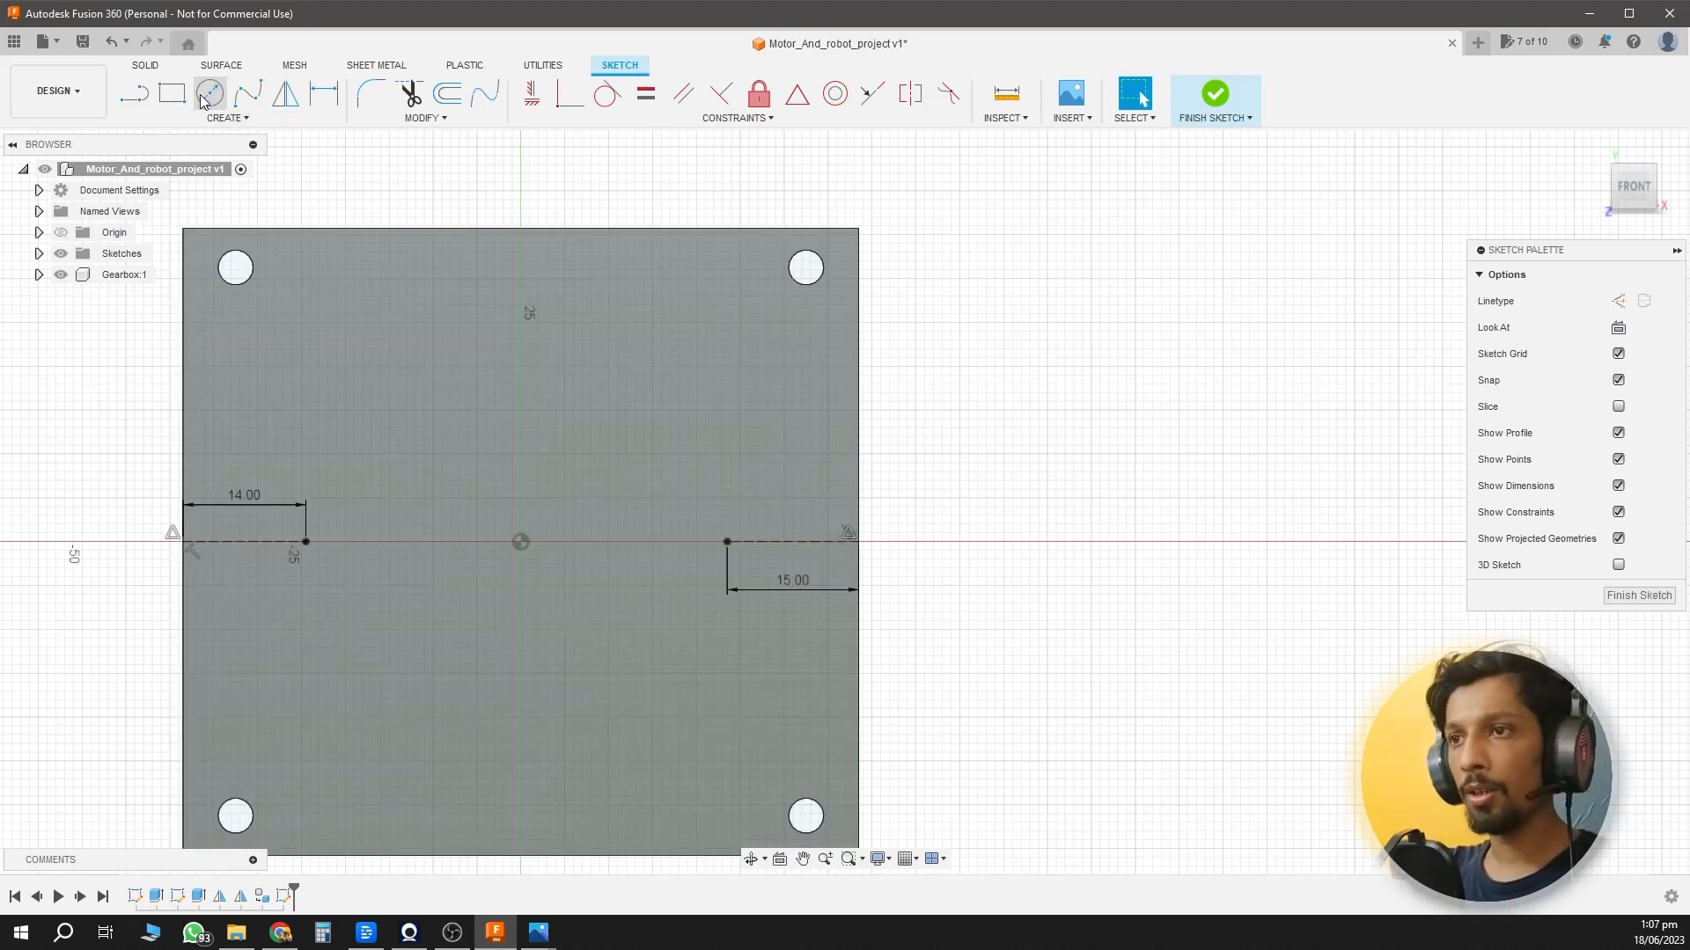
left_click(306, 542)
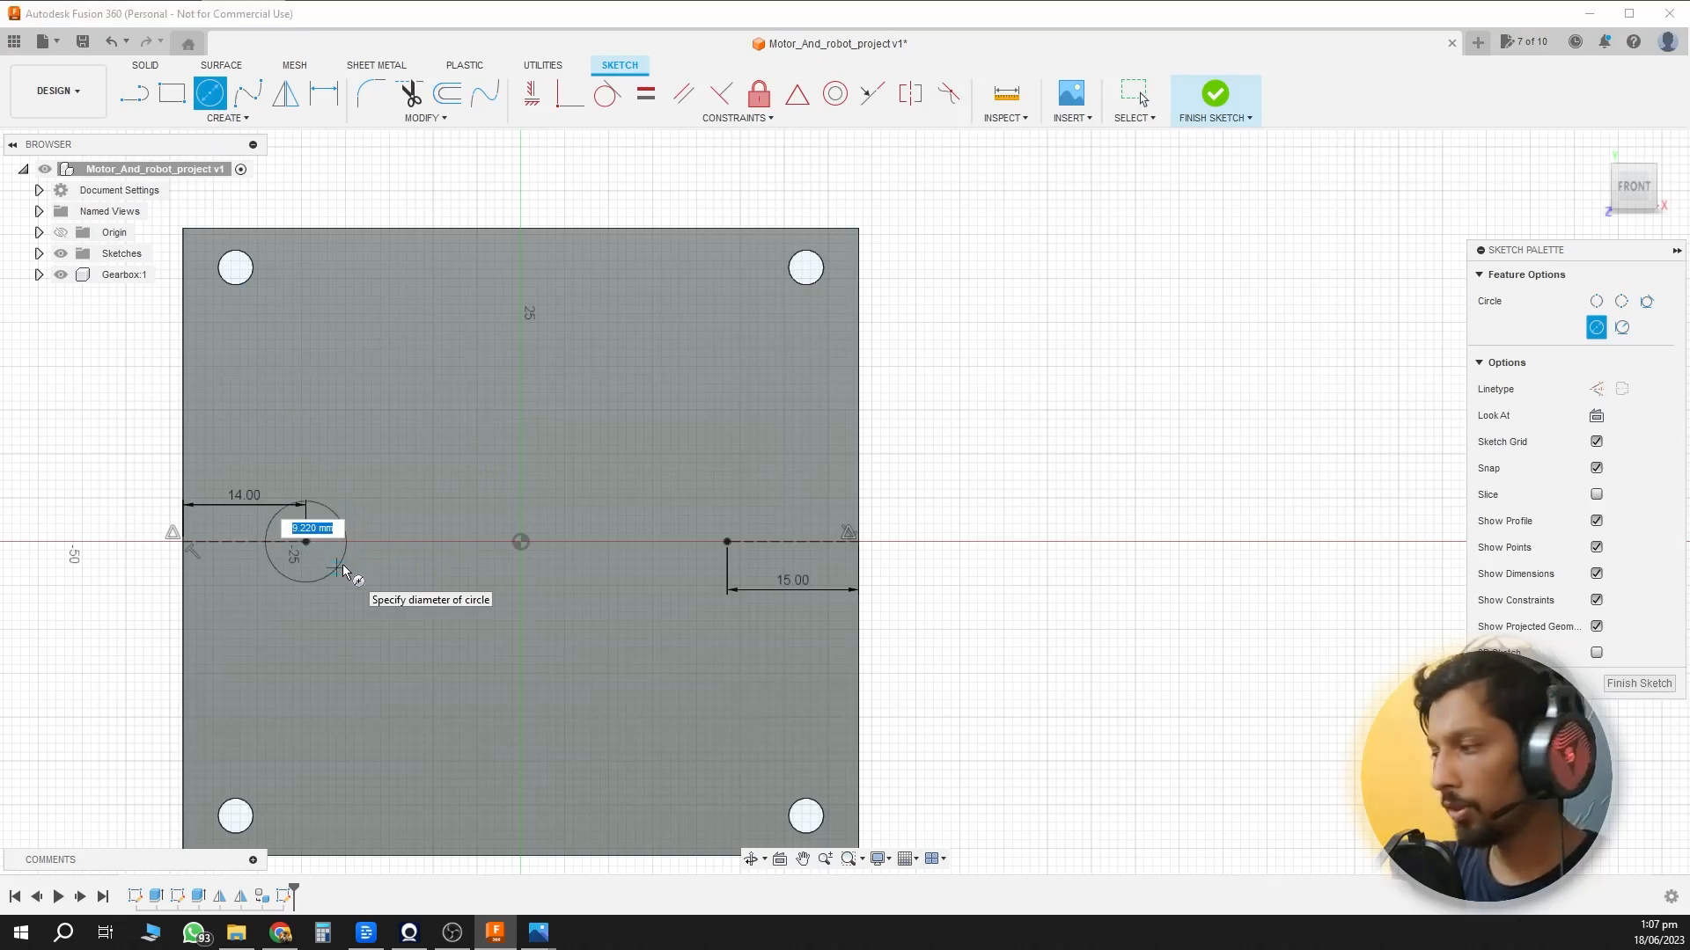
key("Return")
key("Escape")
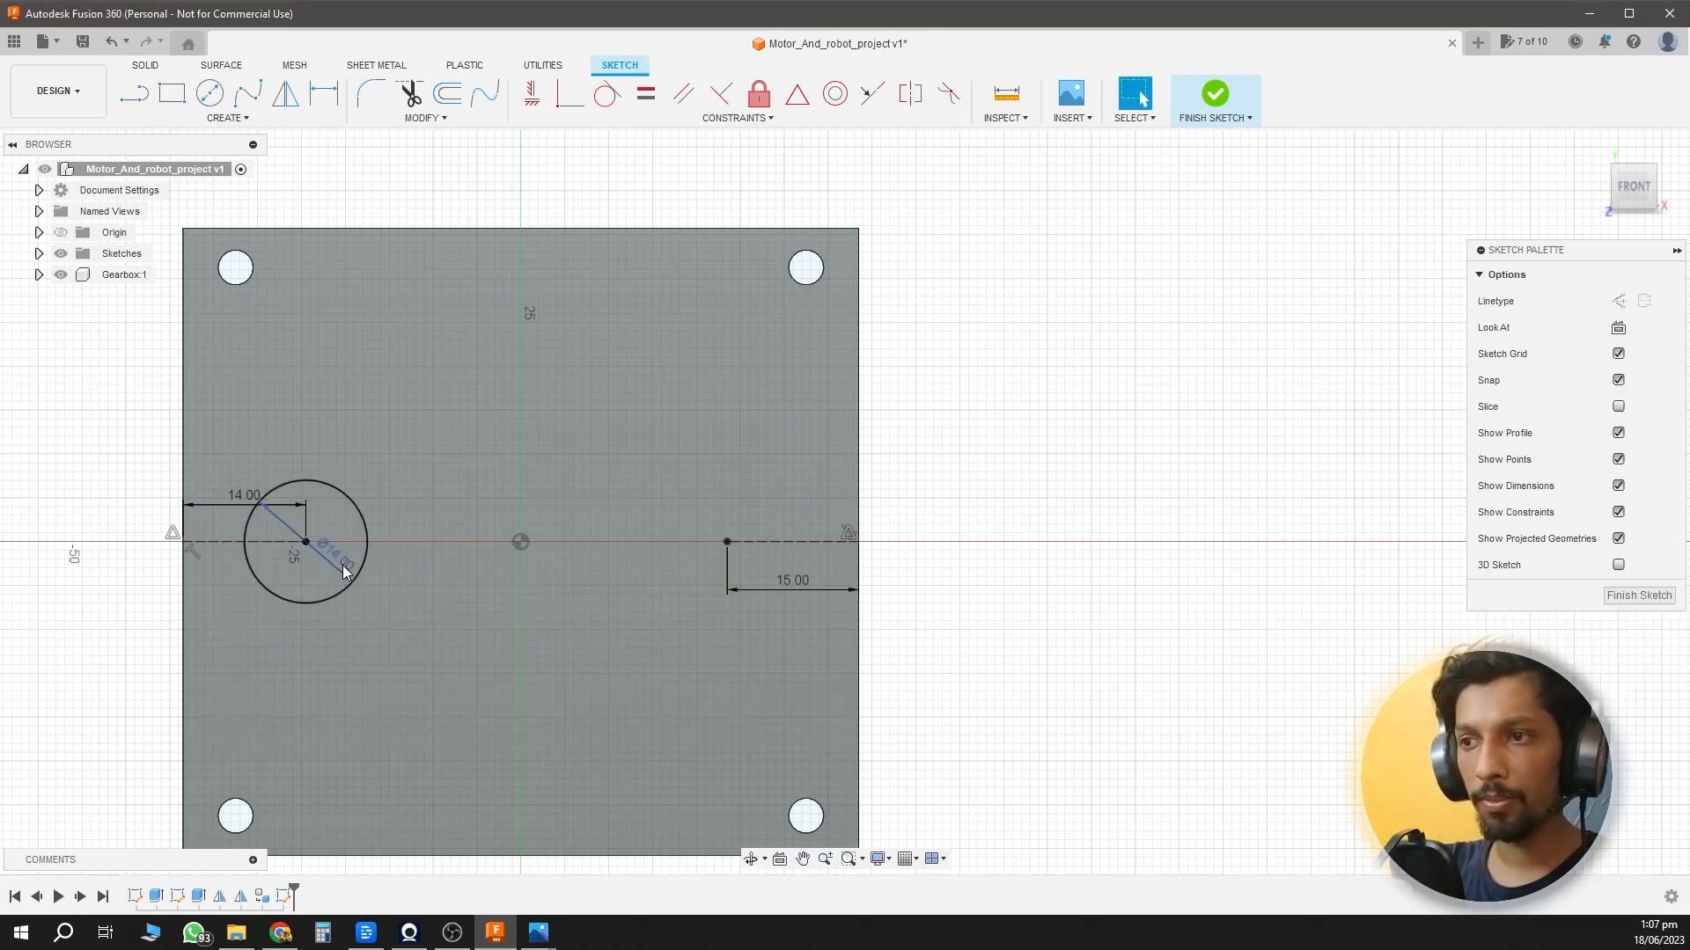
Draw a 17 mm diameter circle centred on the inner end of the right construction line.
left_click(208, 98)
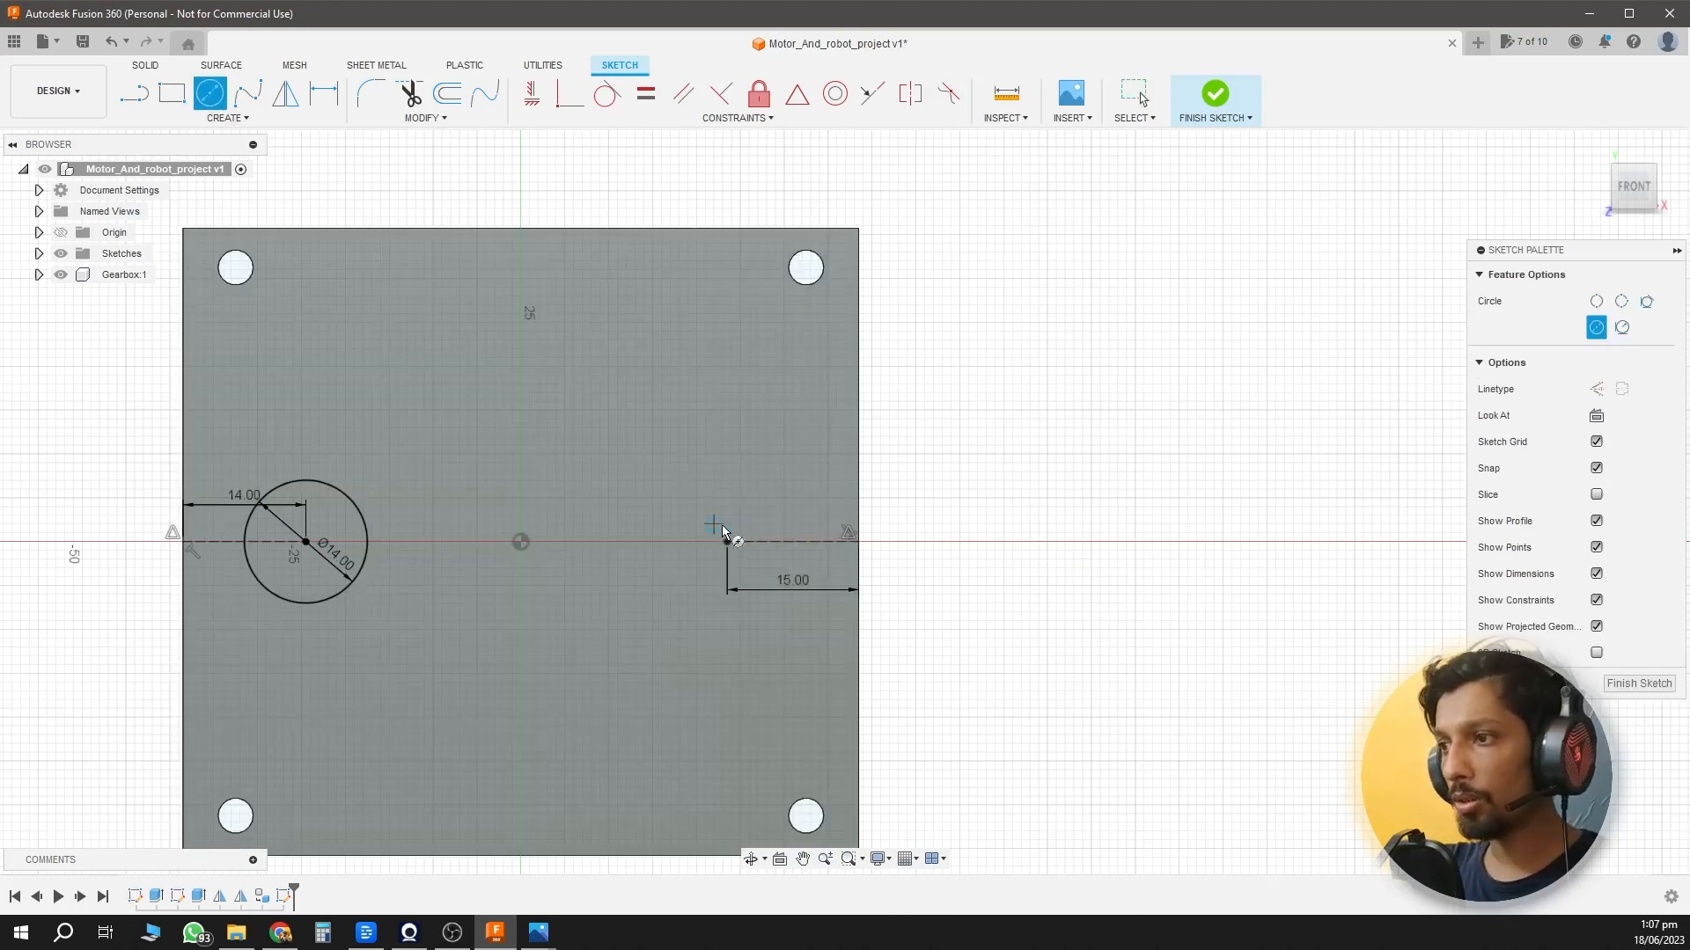
left_click(749, 556)
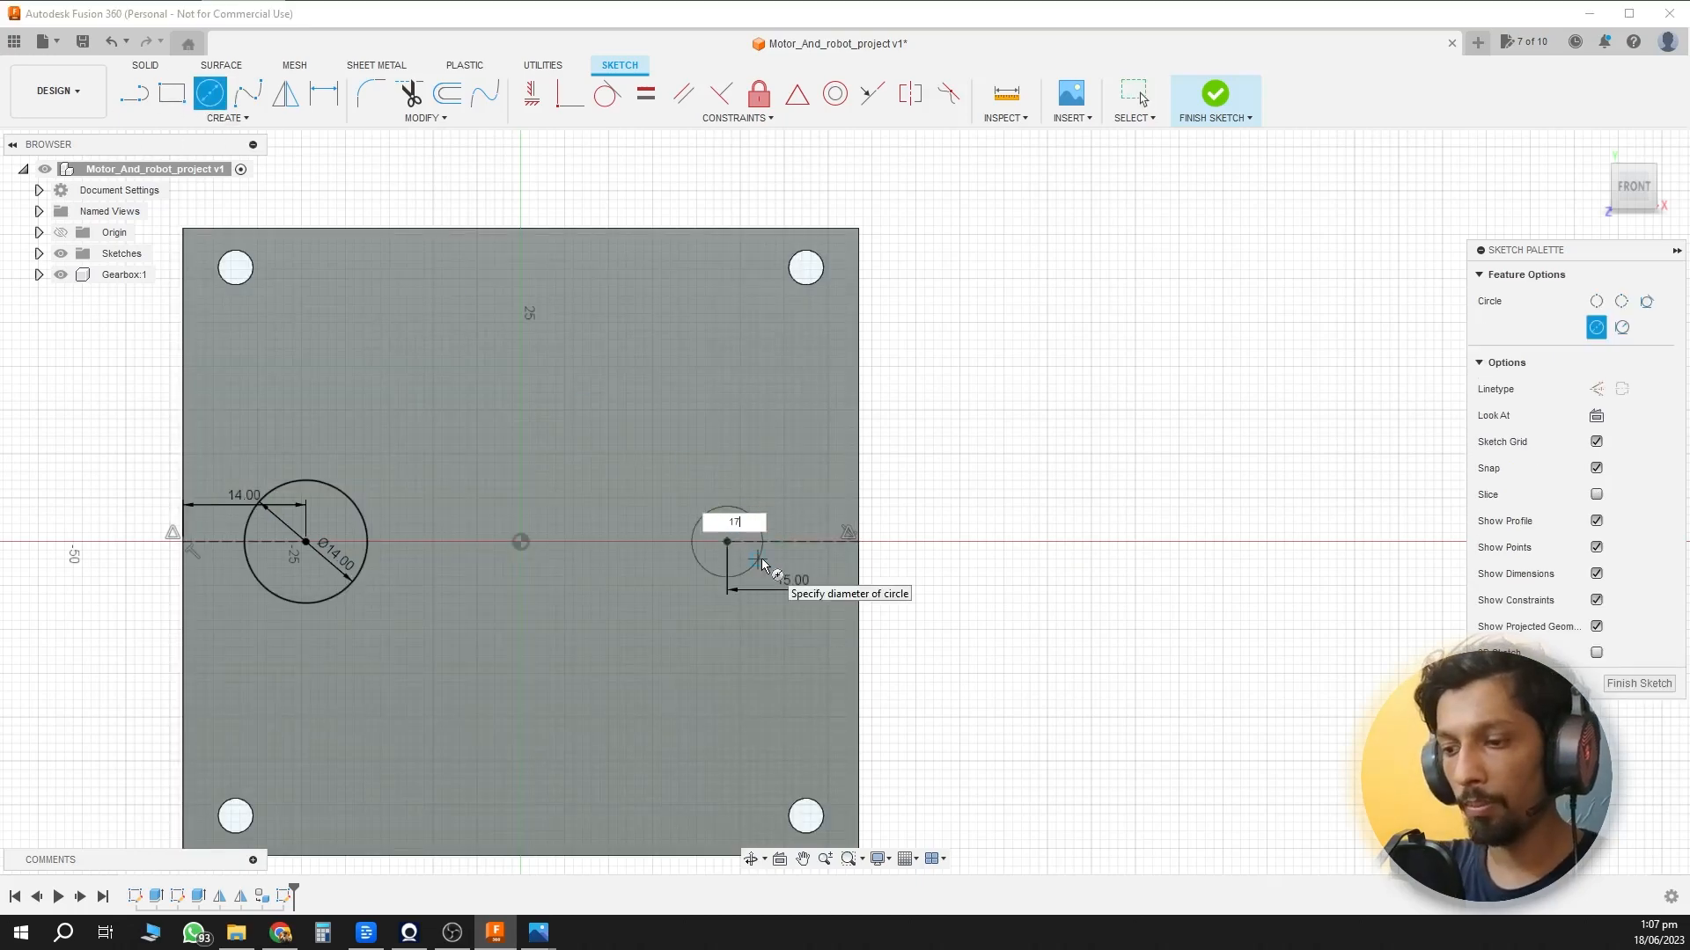
key("Return")
key("Escape")
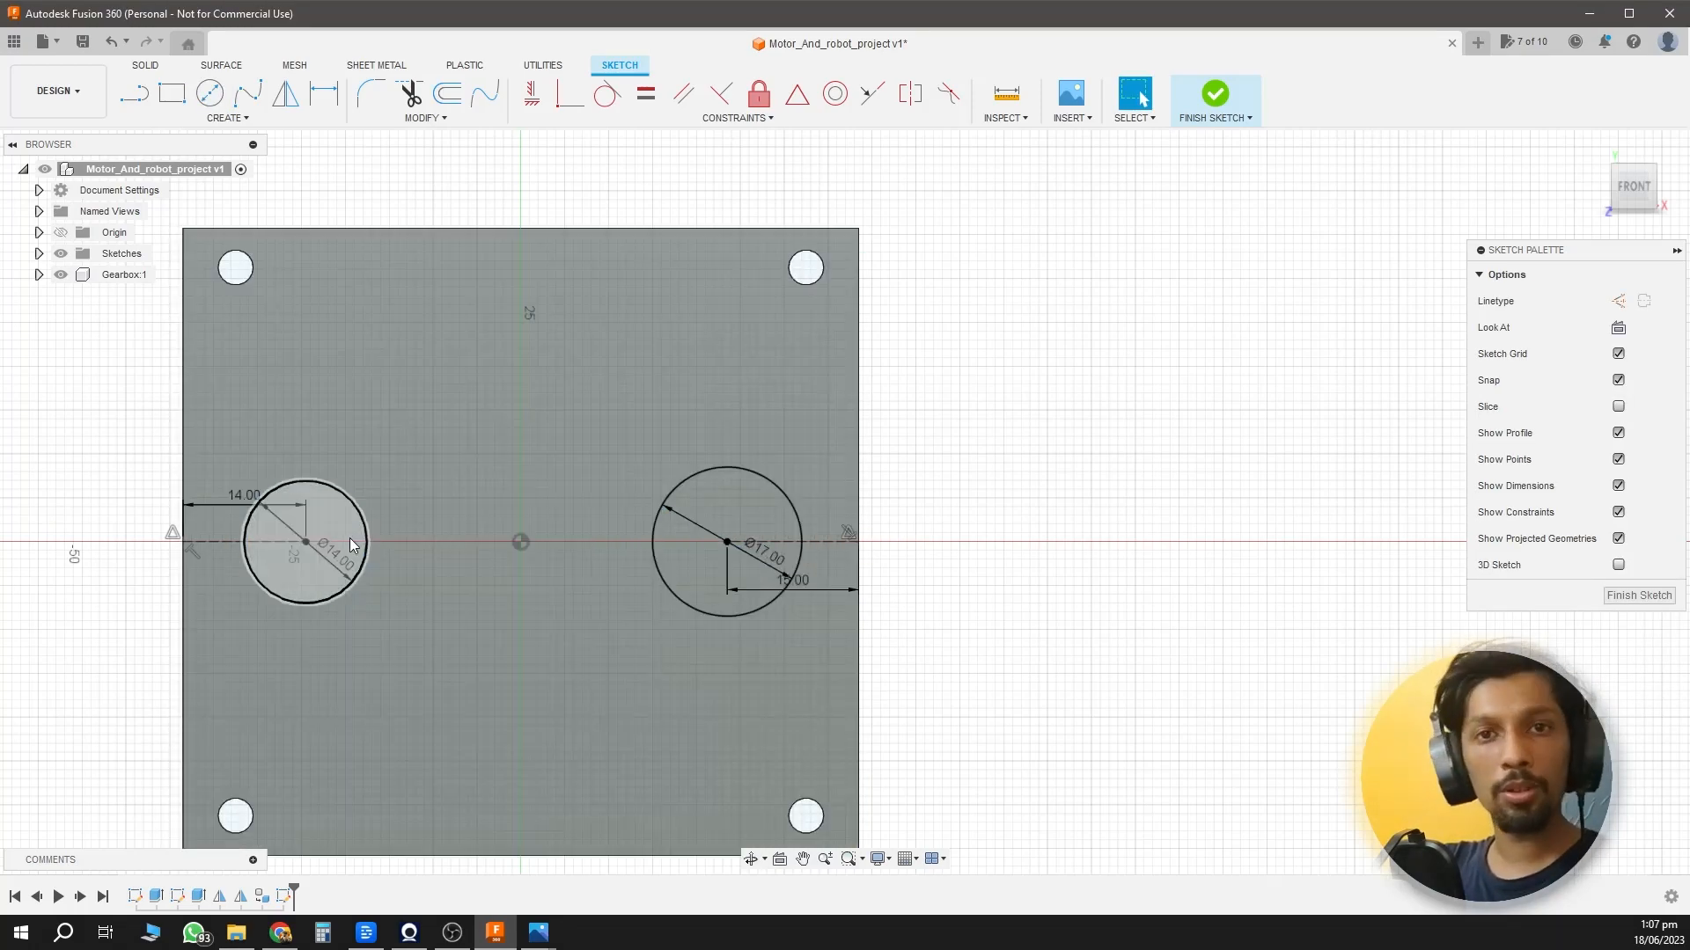
Extrude the 14 mm circle 2 mm outward with a -30 degree taper, joining it to the gearbox.
key("e")
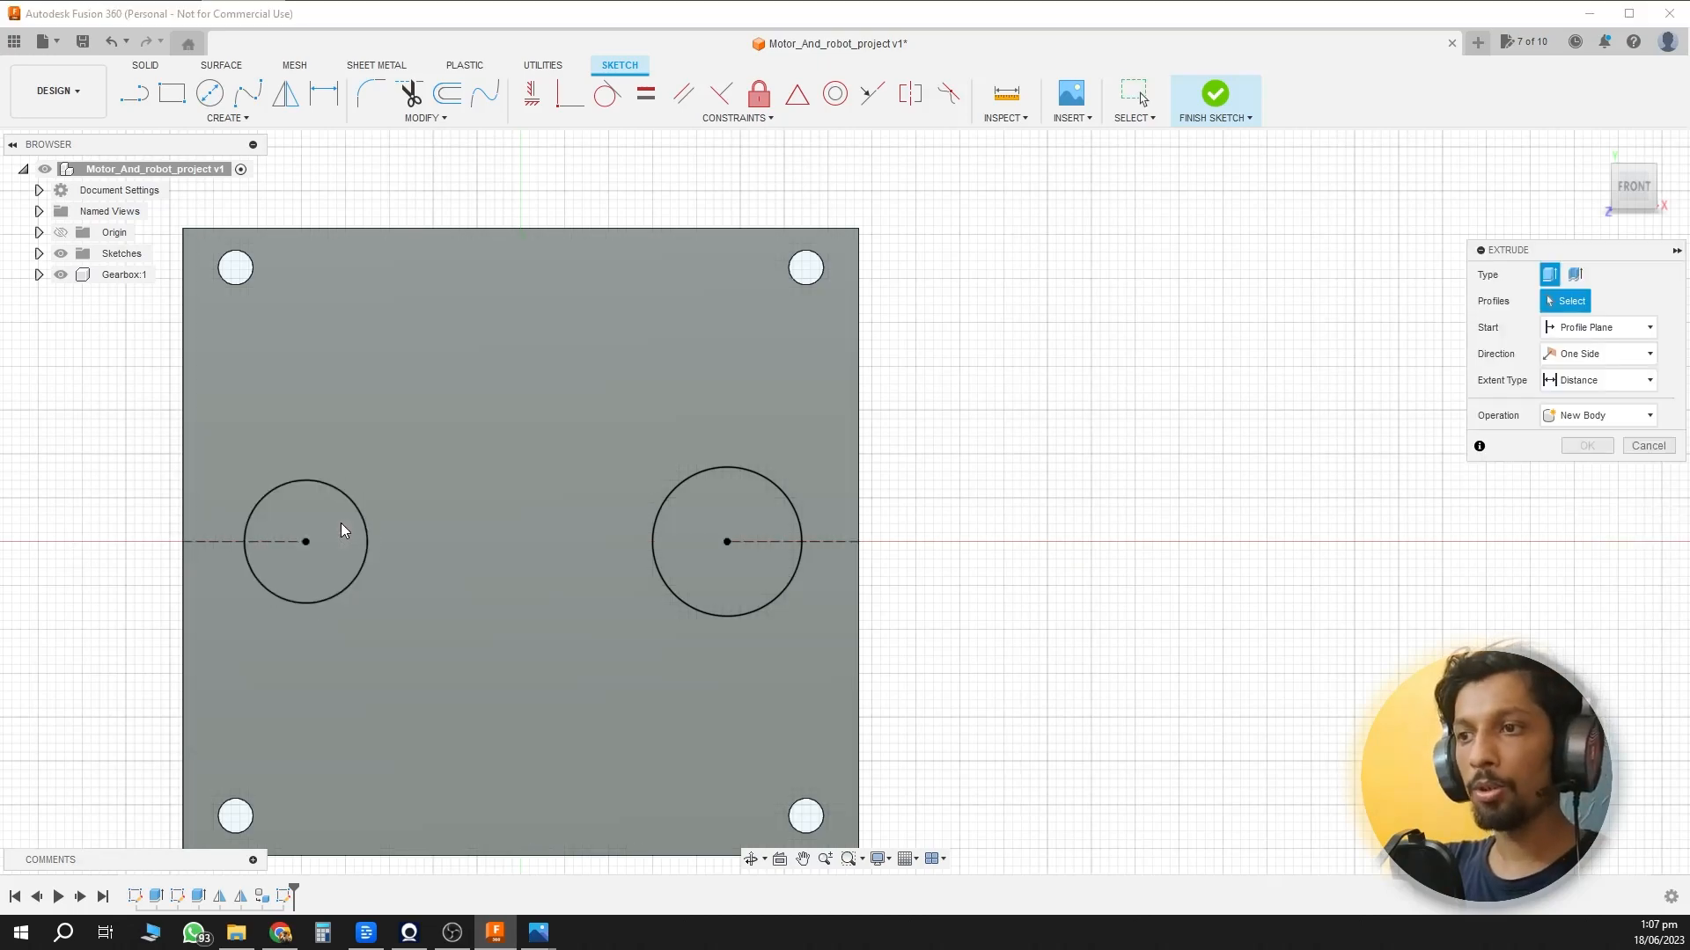
left_click(345, 528)
mouse_move(475, 535)
middle_mouse_down("shift")
mouse_move(442, 528)
mouse_move(502, 536)
middle_mouse_up("shift")
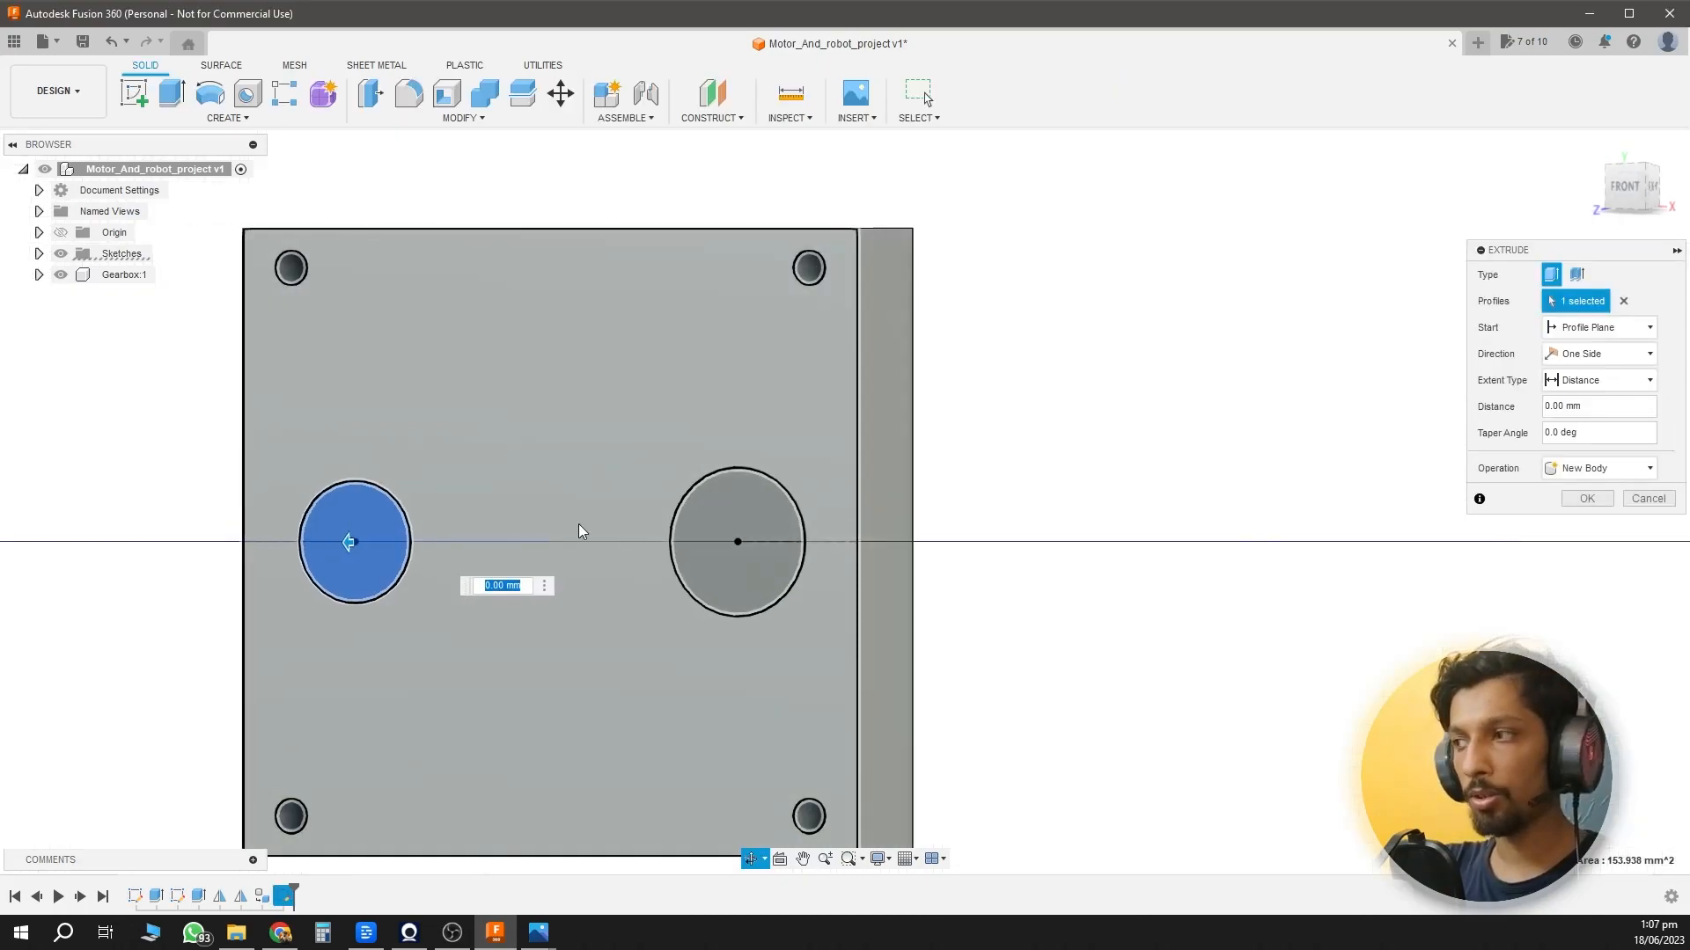
left_click(1590, 467)
left_click(1580, 488)
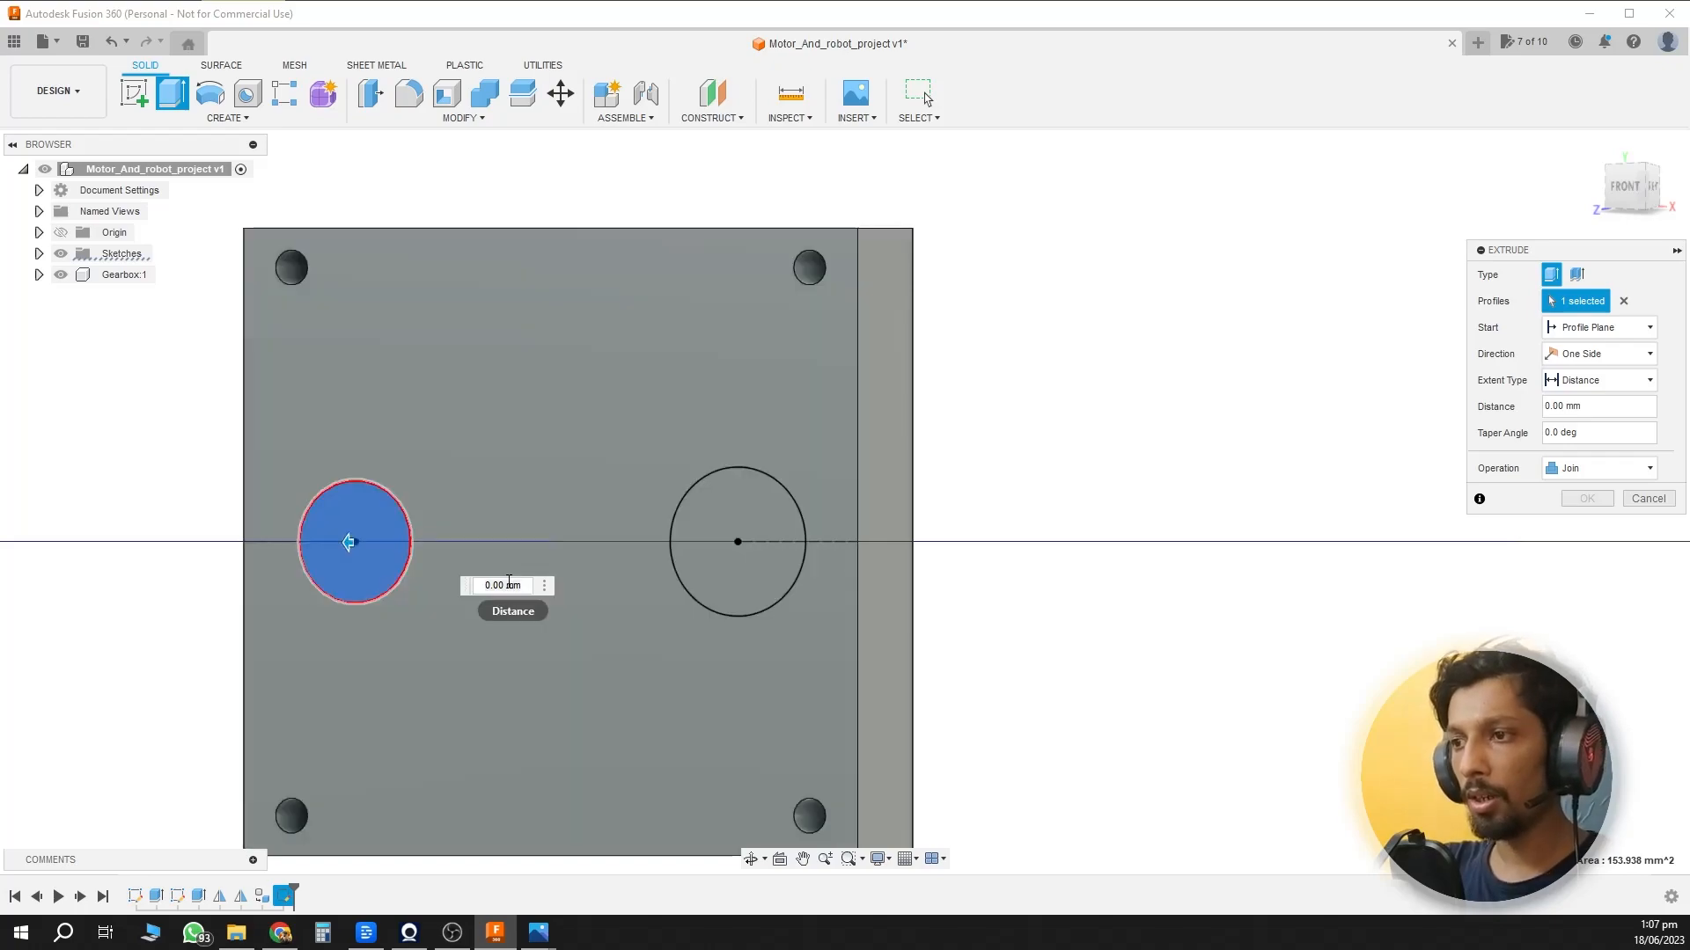
type("2 mm")
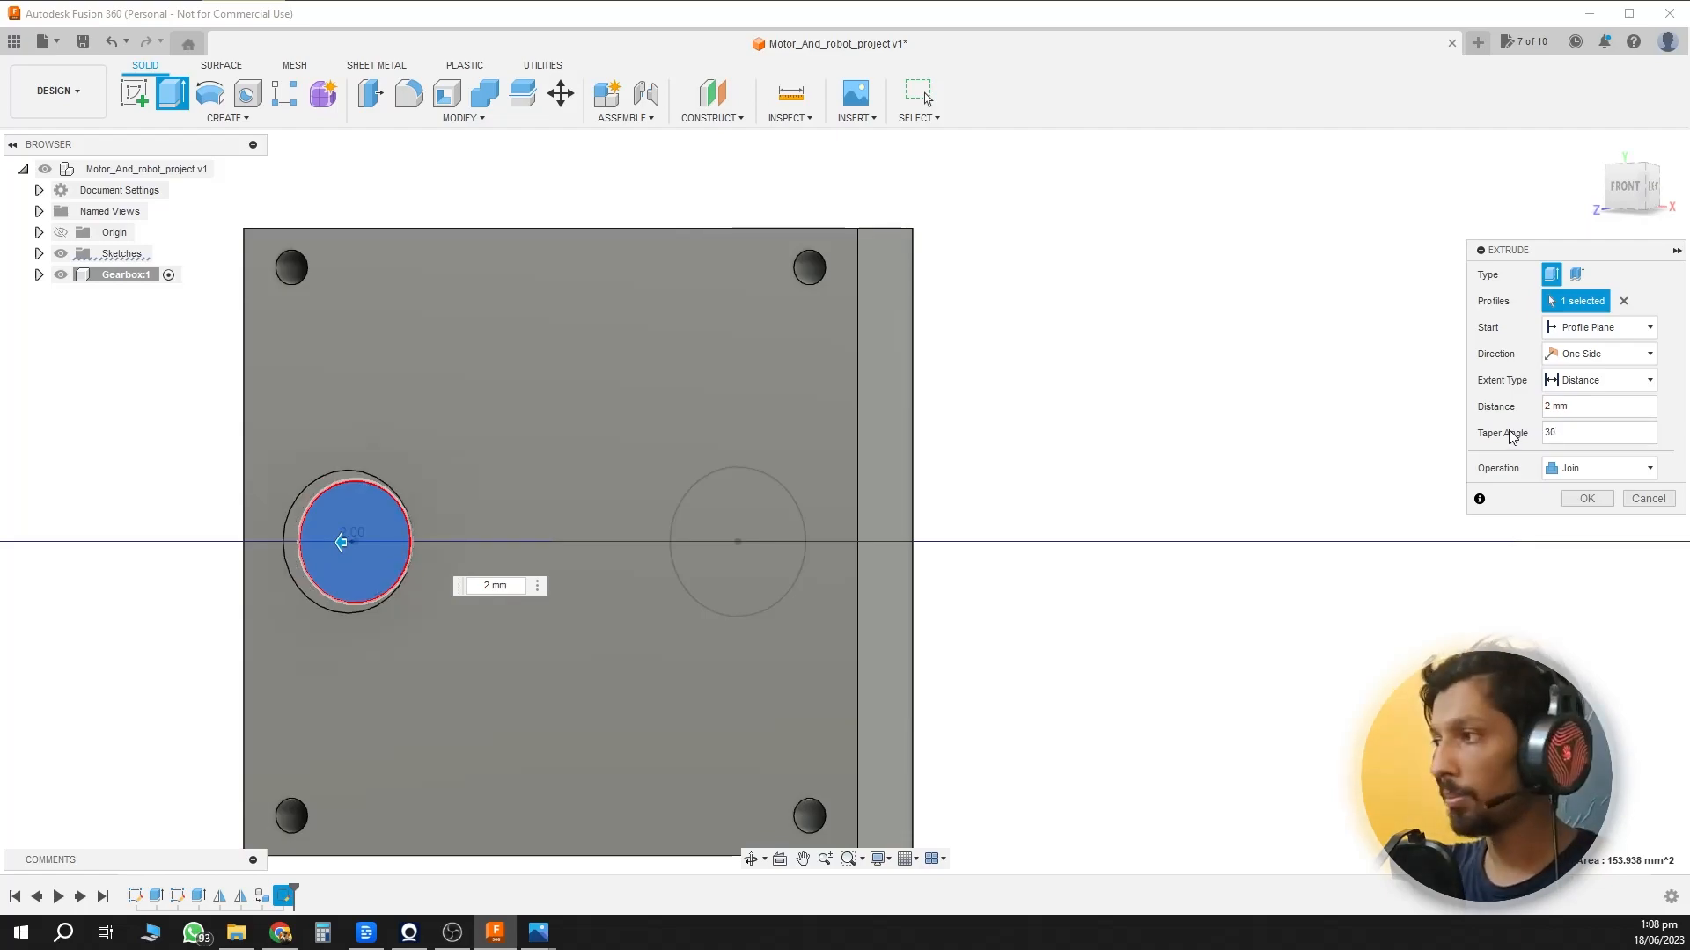
type("-30")
left_click(1605, 500)
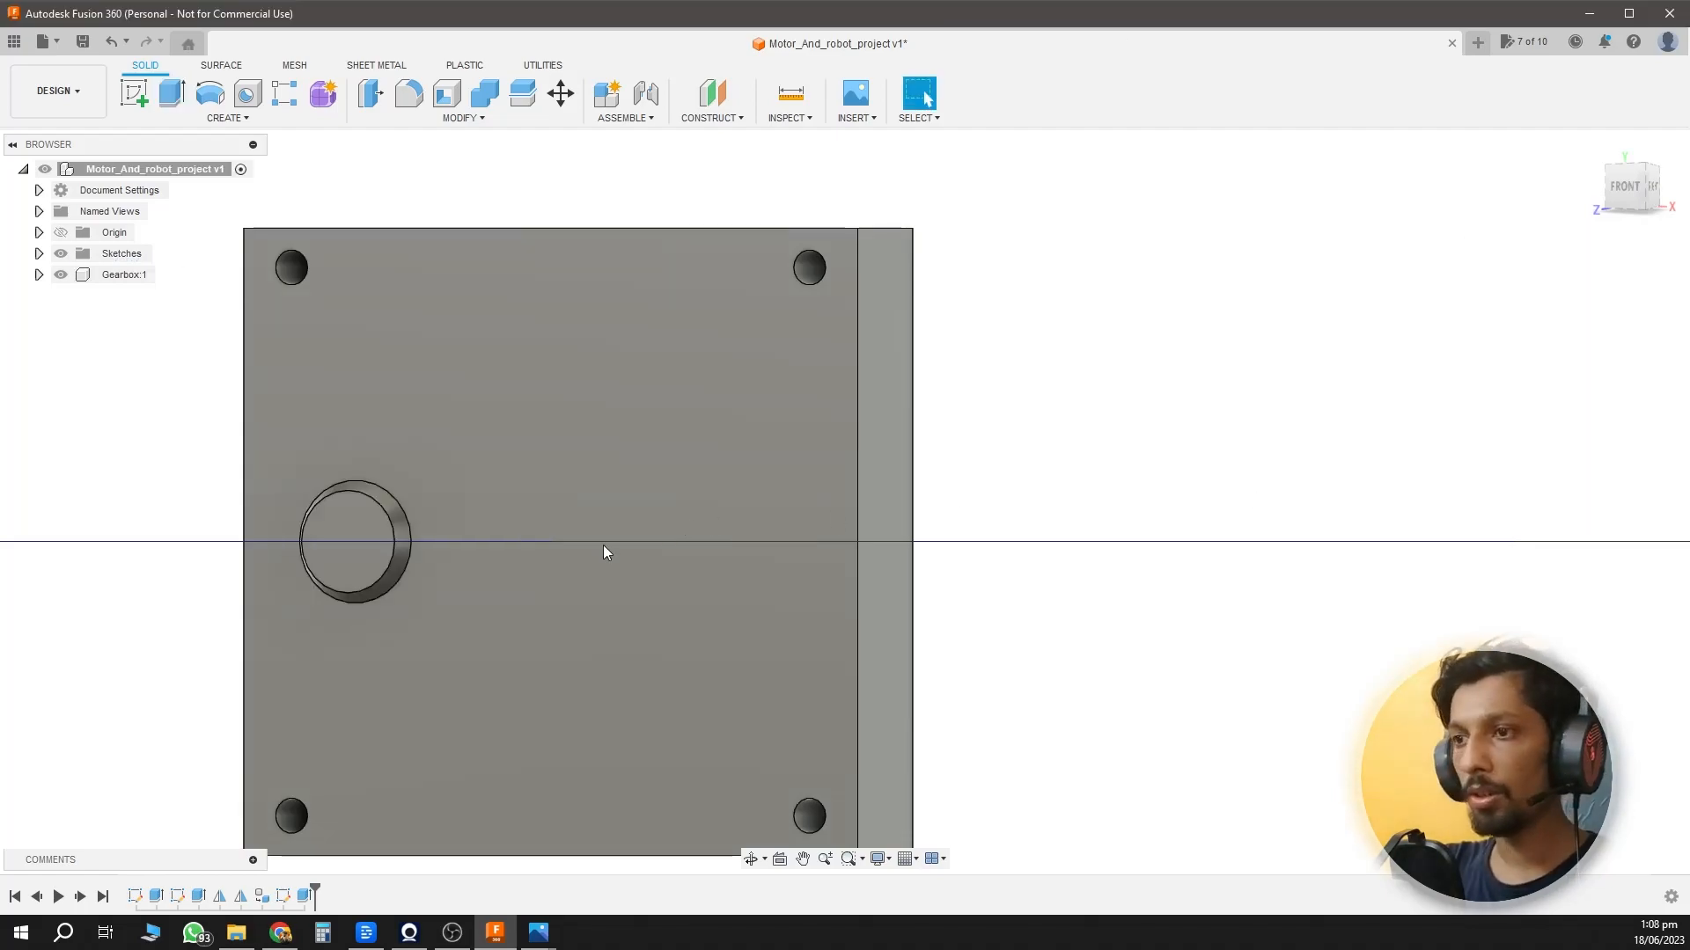
middle_click_drag(529, 600, 325, 558, "shift")
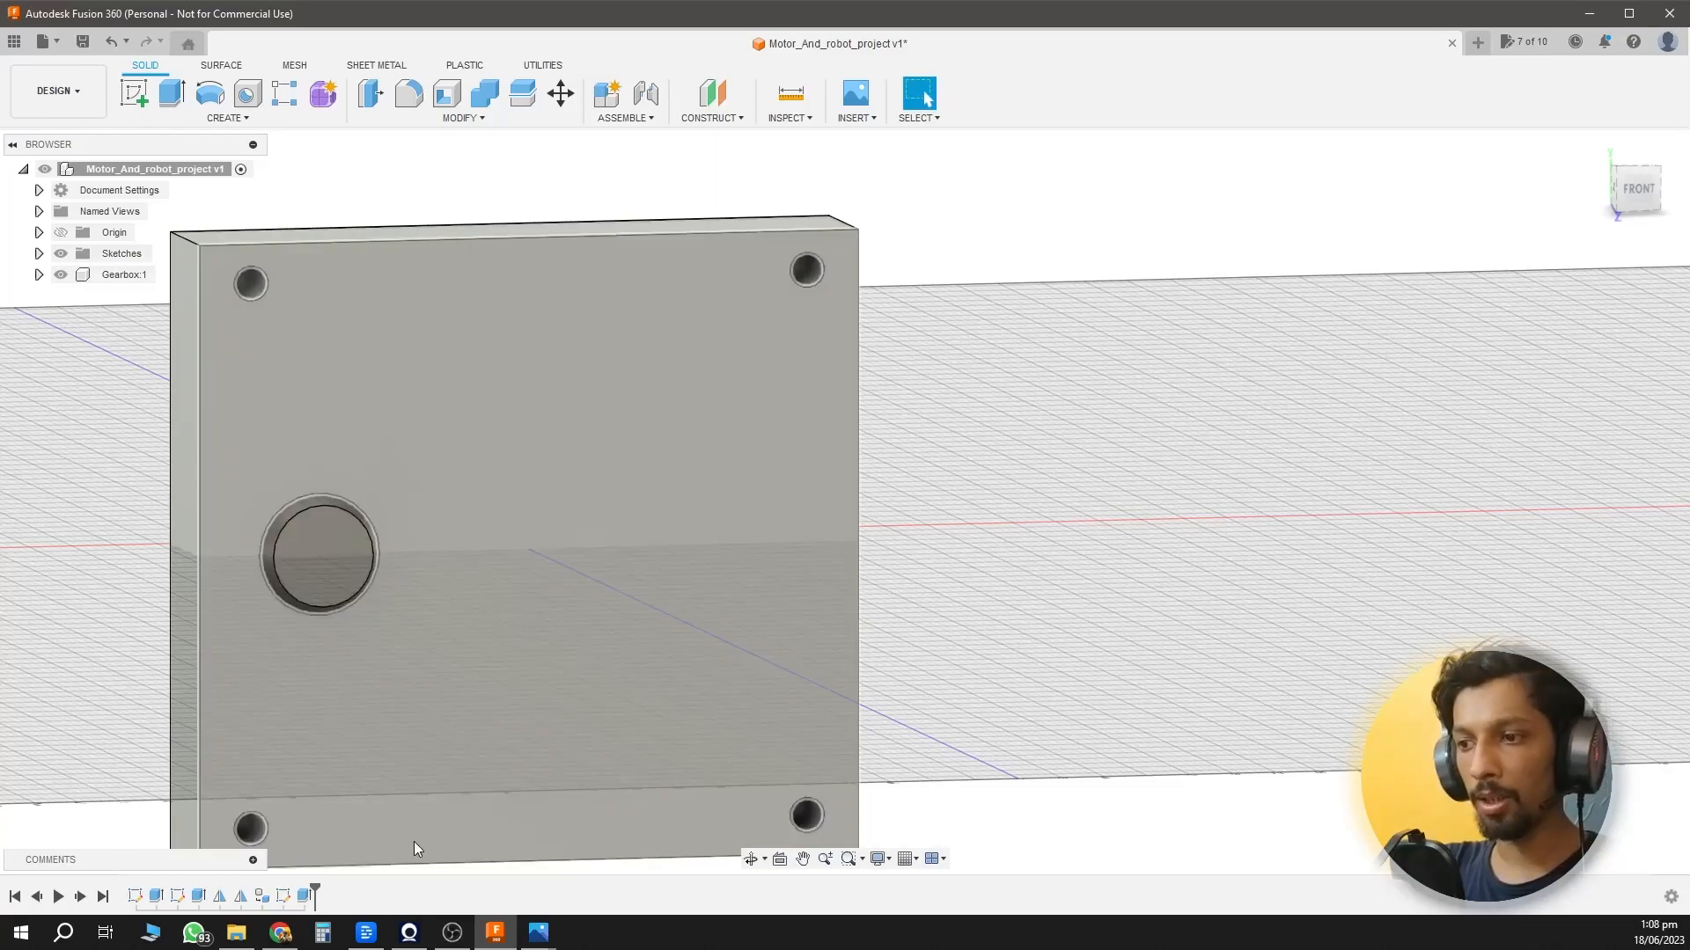
Examine the raised bosses in the gearbox caliper photo in the image viewer, and return to the Fusion 360 model.
mouse_move(538, 932)
left_click(588, 868)
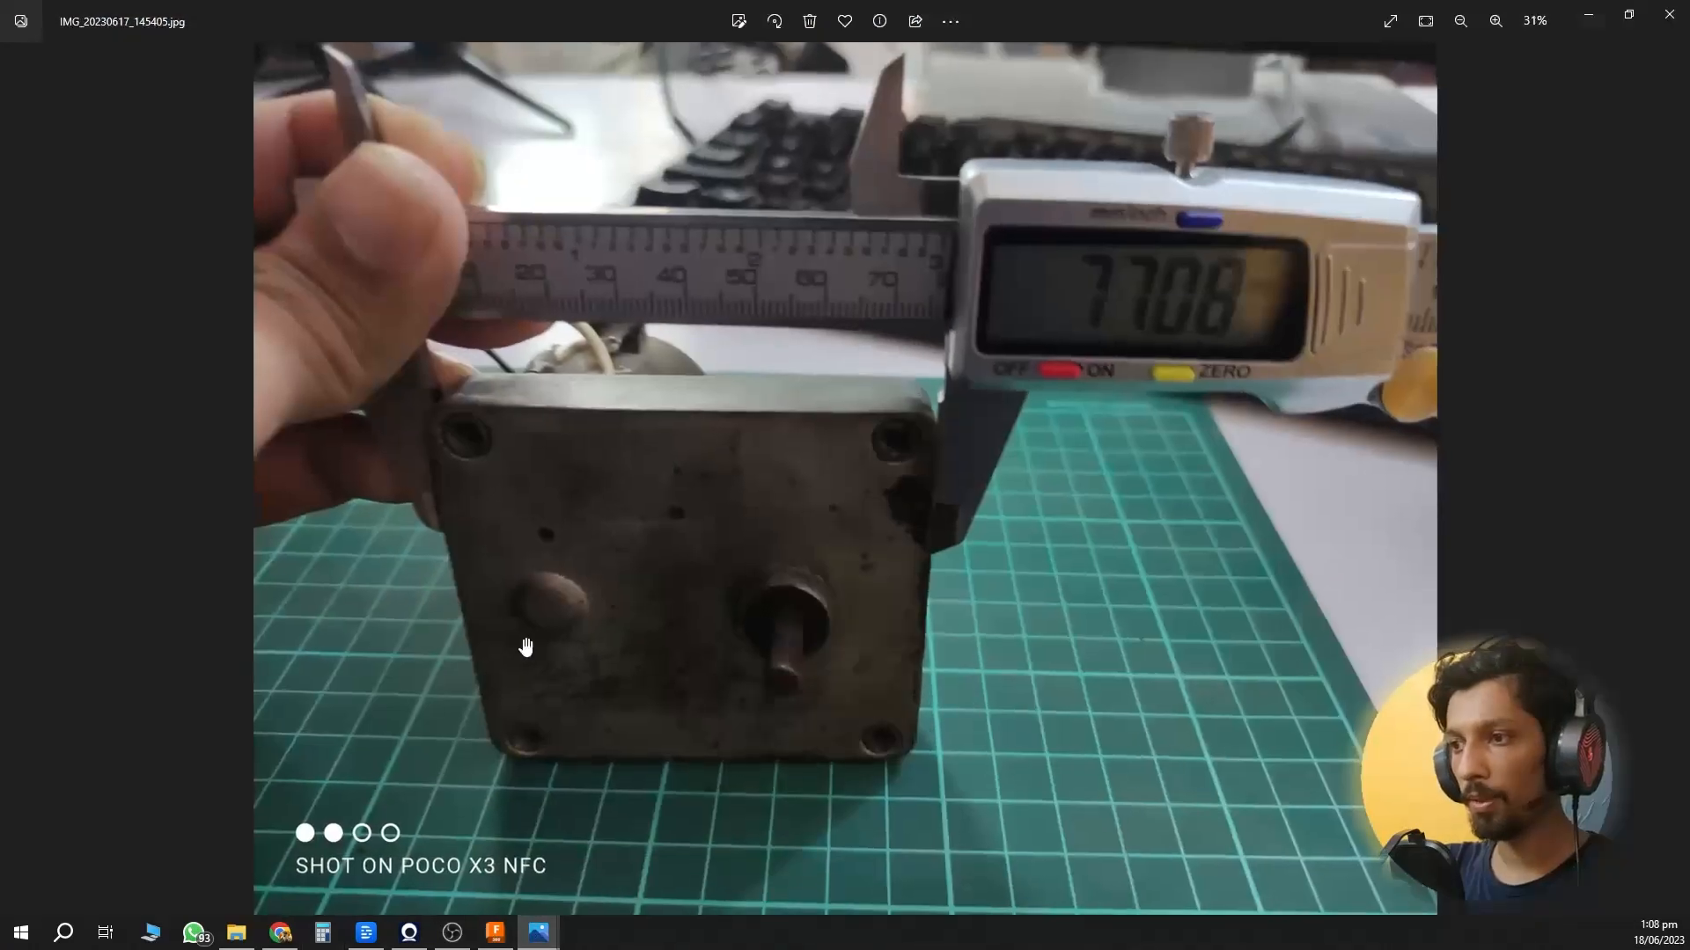
scroll(520, 649, "up", 3)
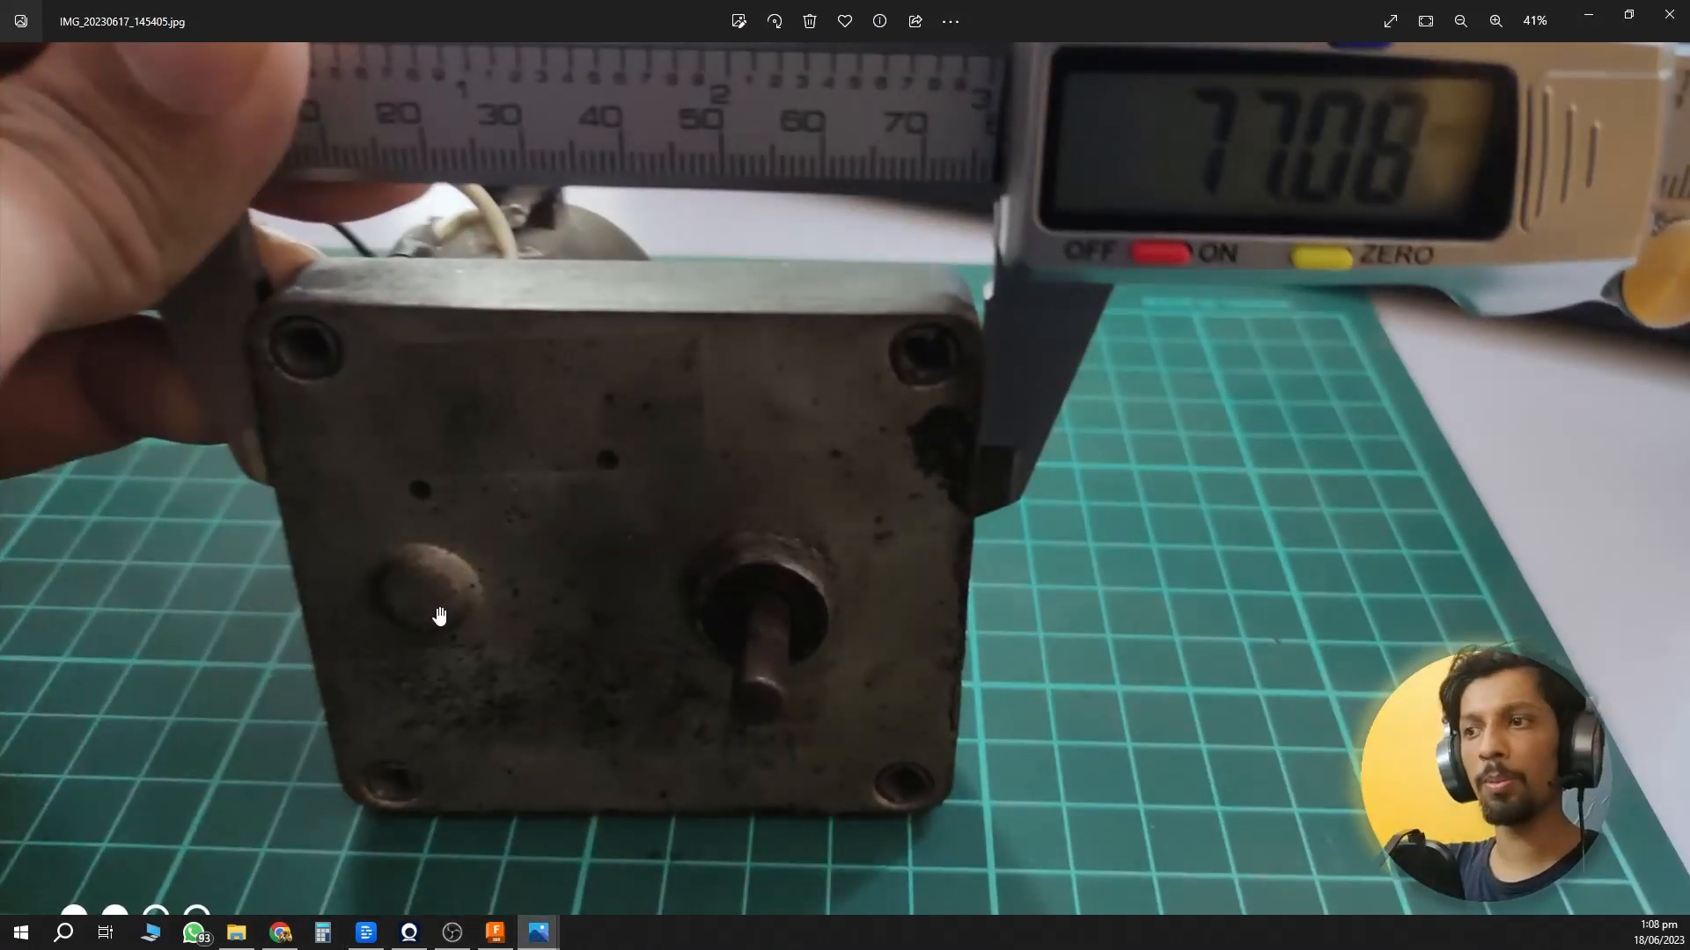
left_click(1587, 15)
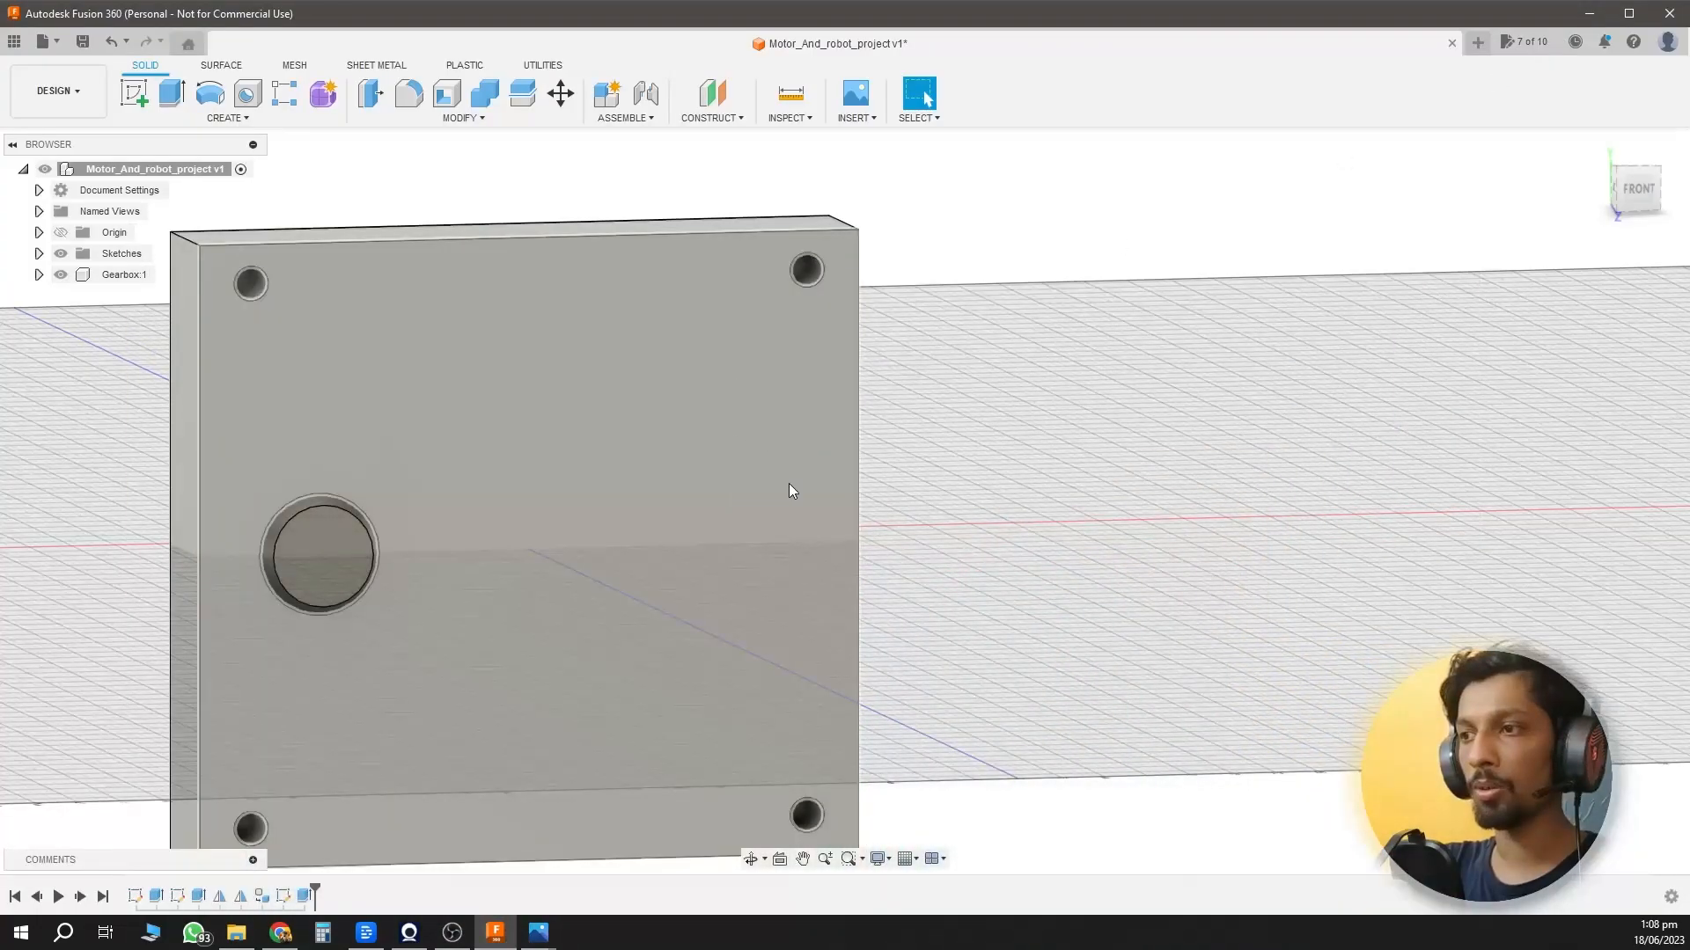
Show Sketch3 and set up a 4 mm outward extrusion of its 17 mm circle.
left_click(39, 254)
left_click(77, 317)
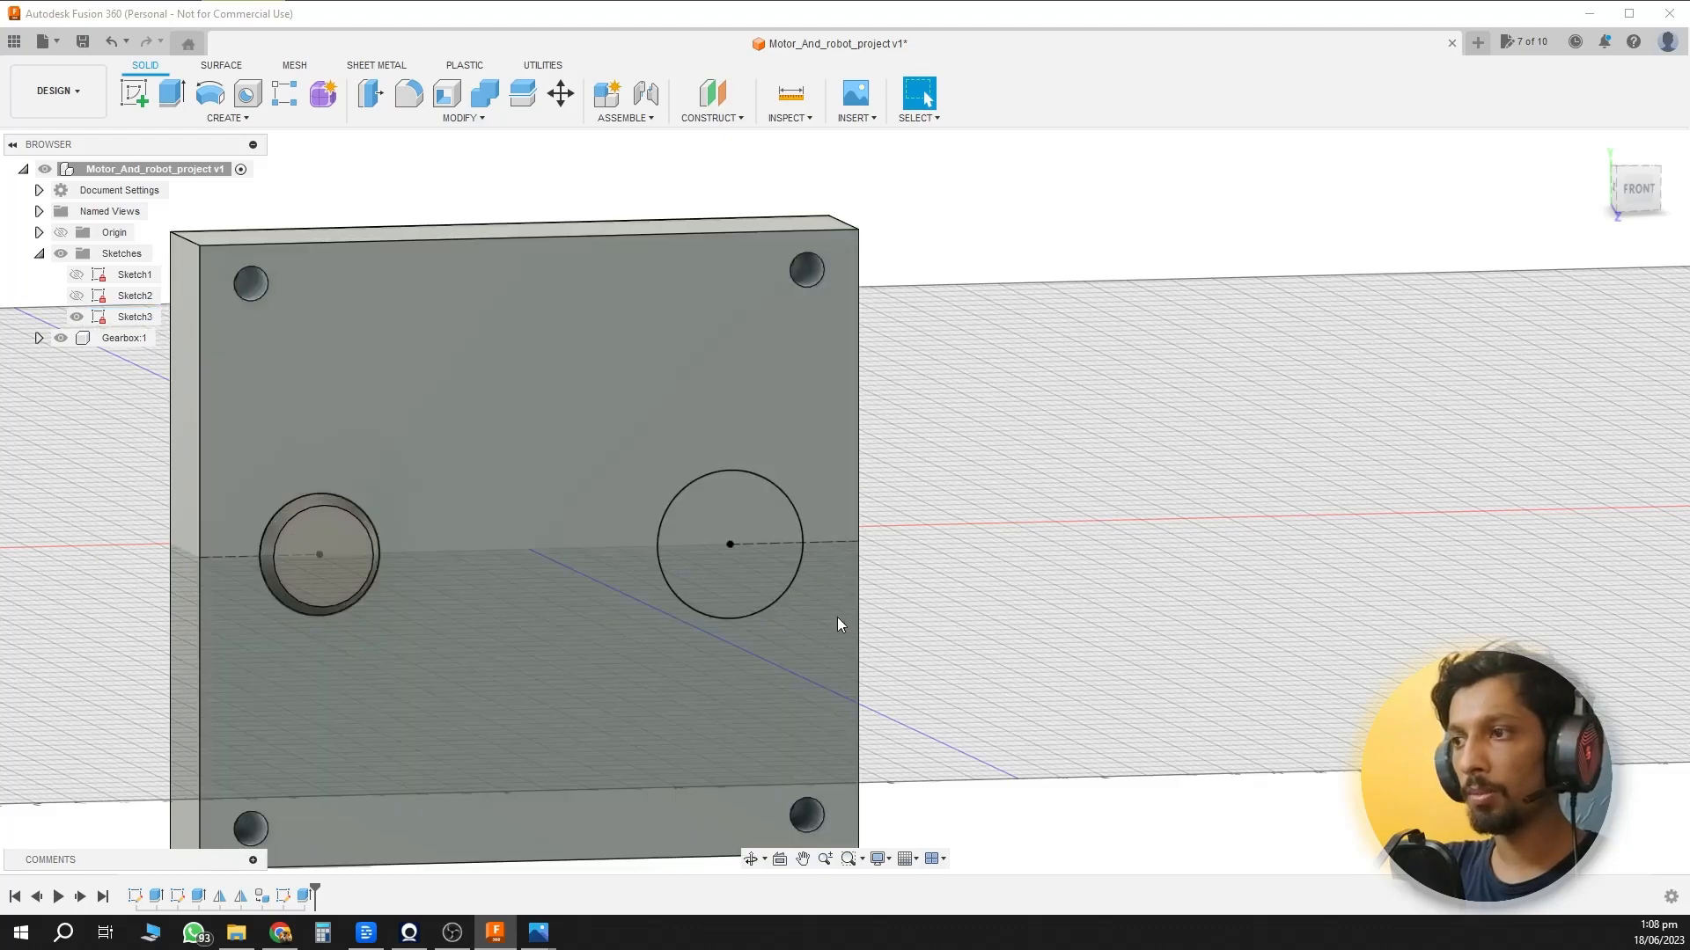
key("e")
left_click(718, 538)
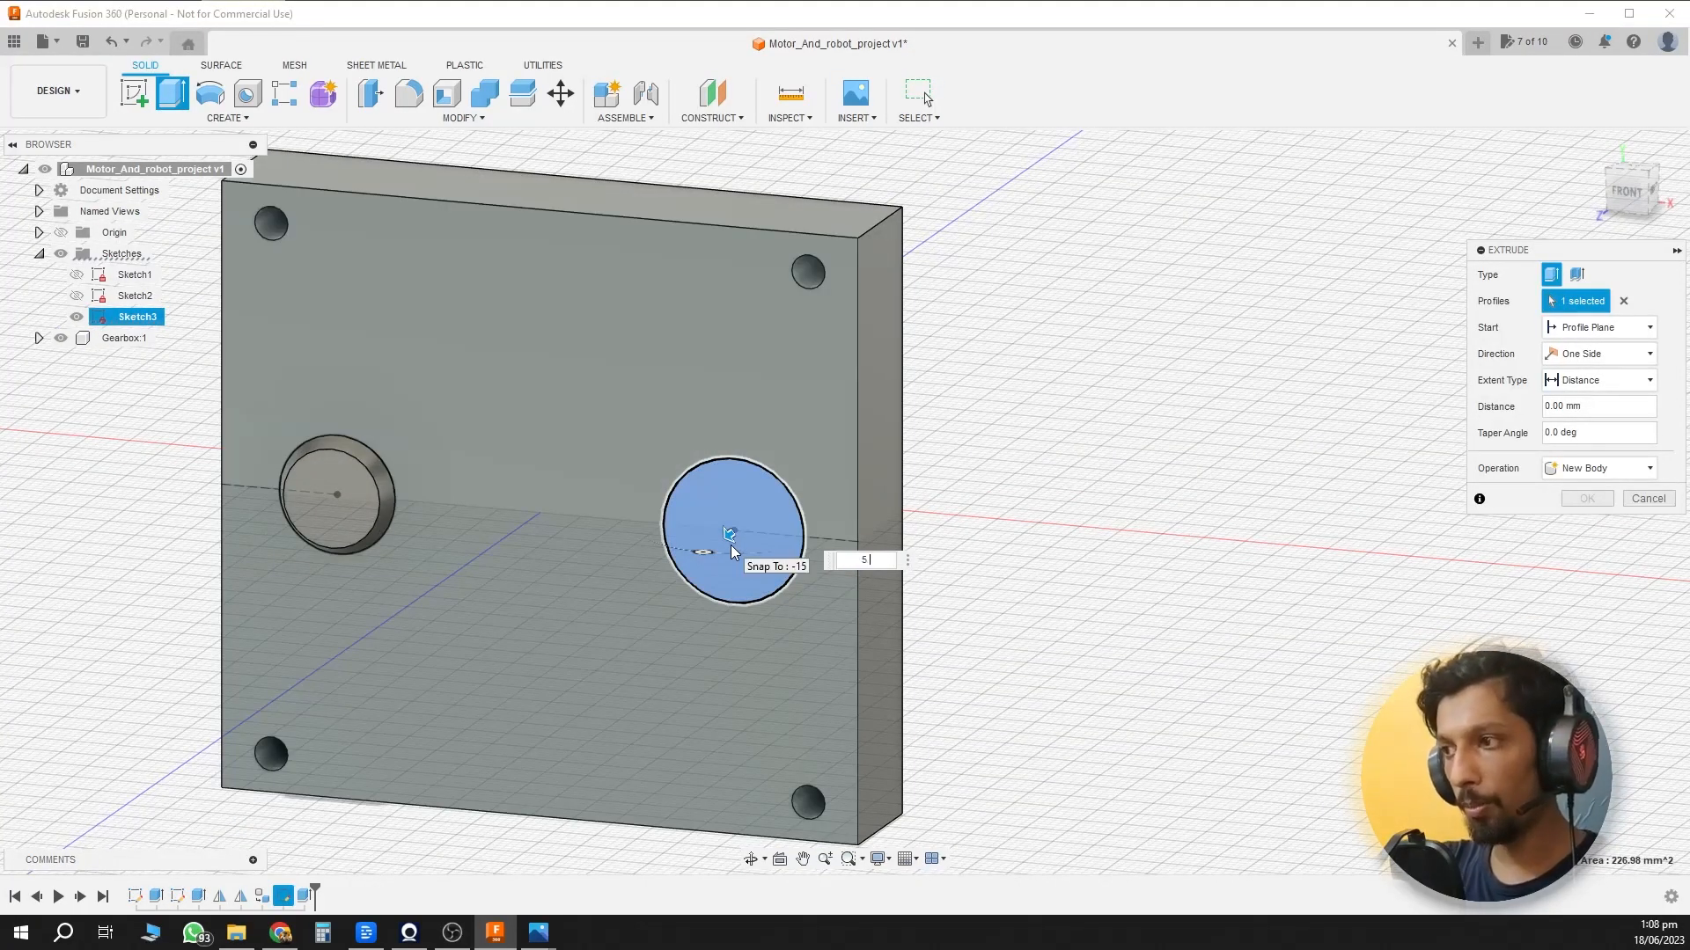
type("5 mm")
key("Return")
key("BackSpace")
key("BackSpace")
key("BackSpace")
key("BackSpace")
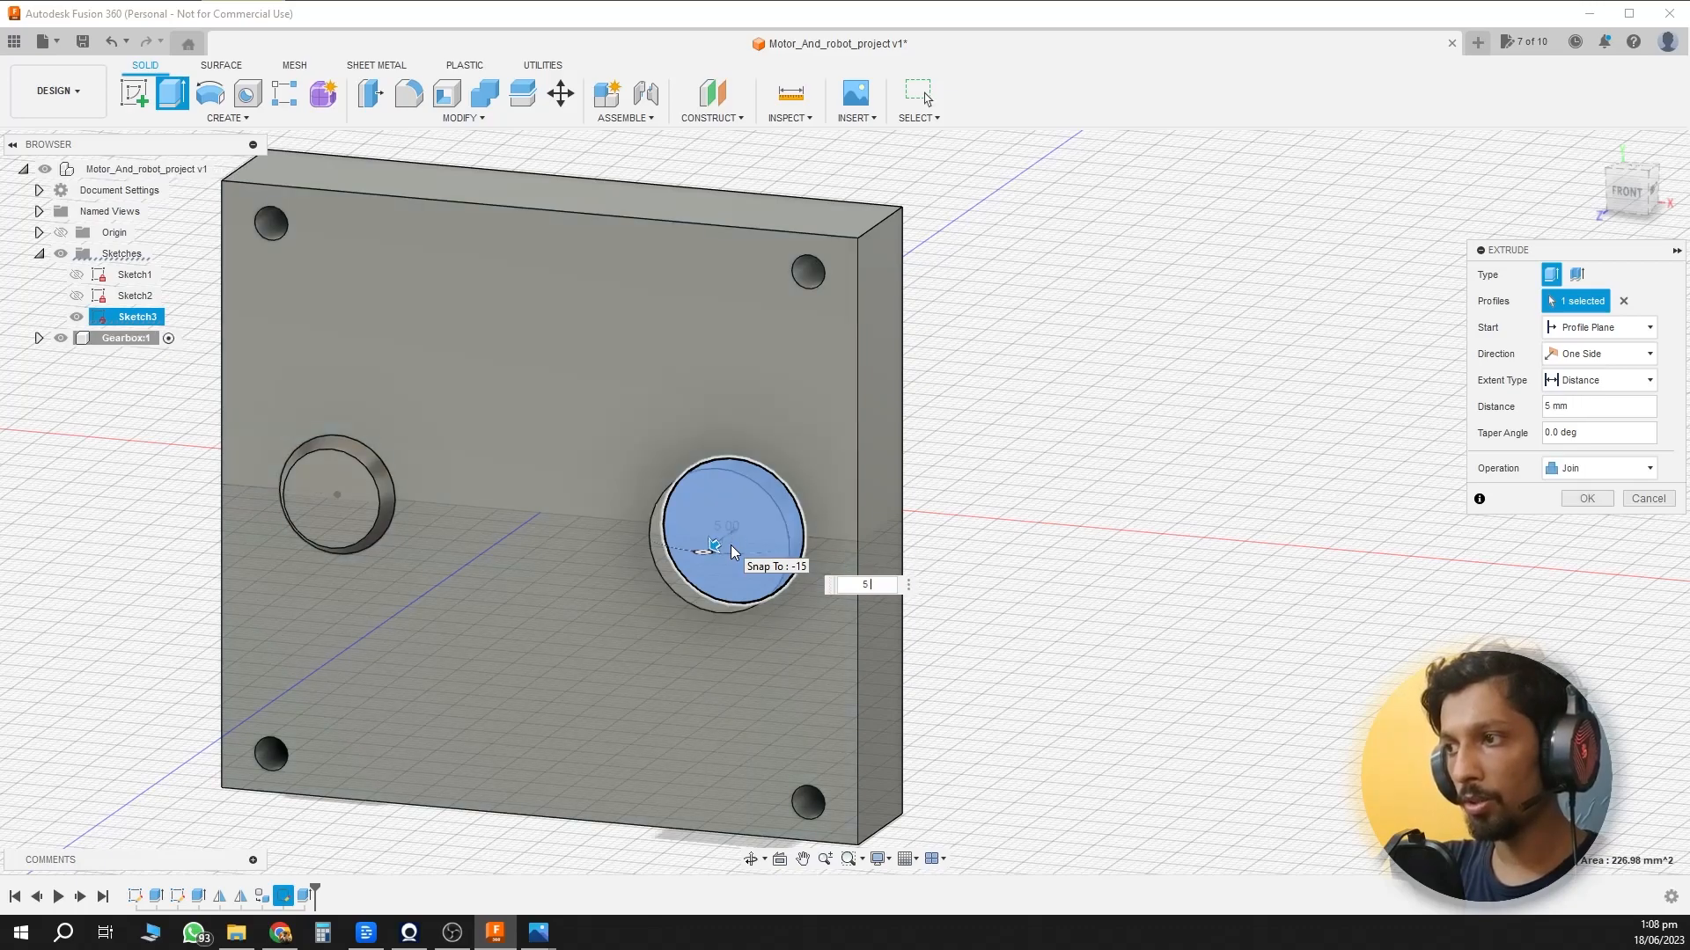
type("4 mm")
key("Return")
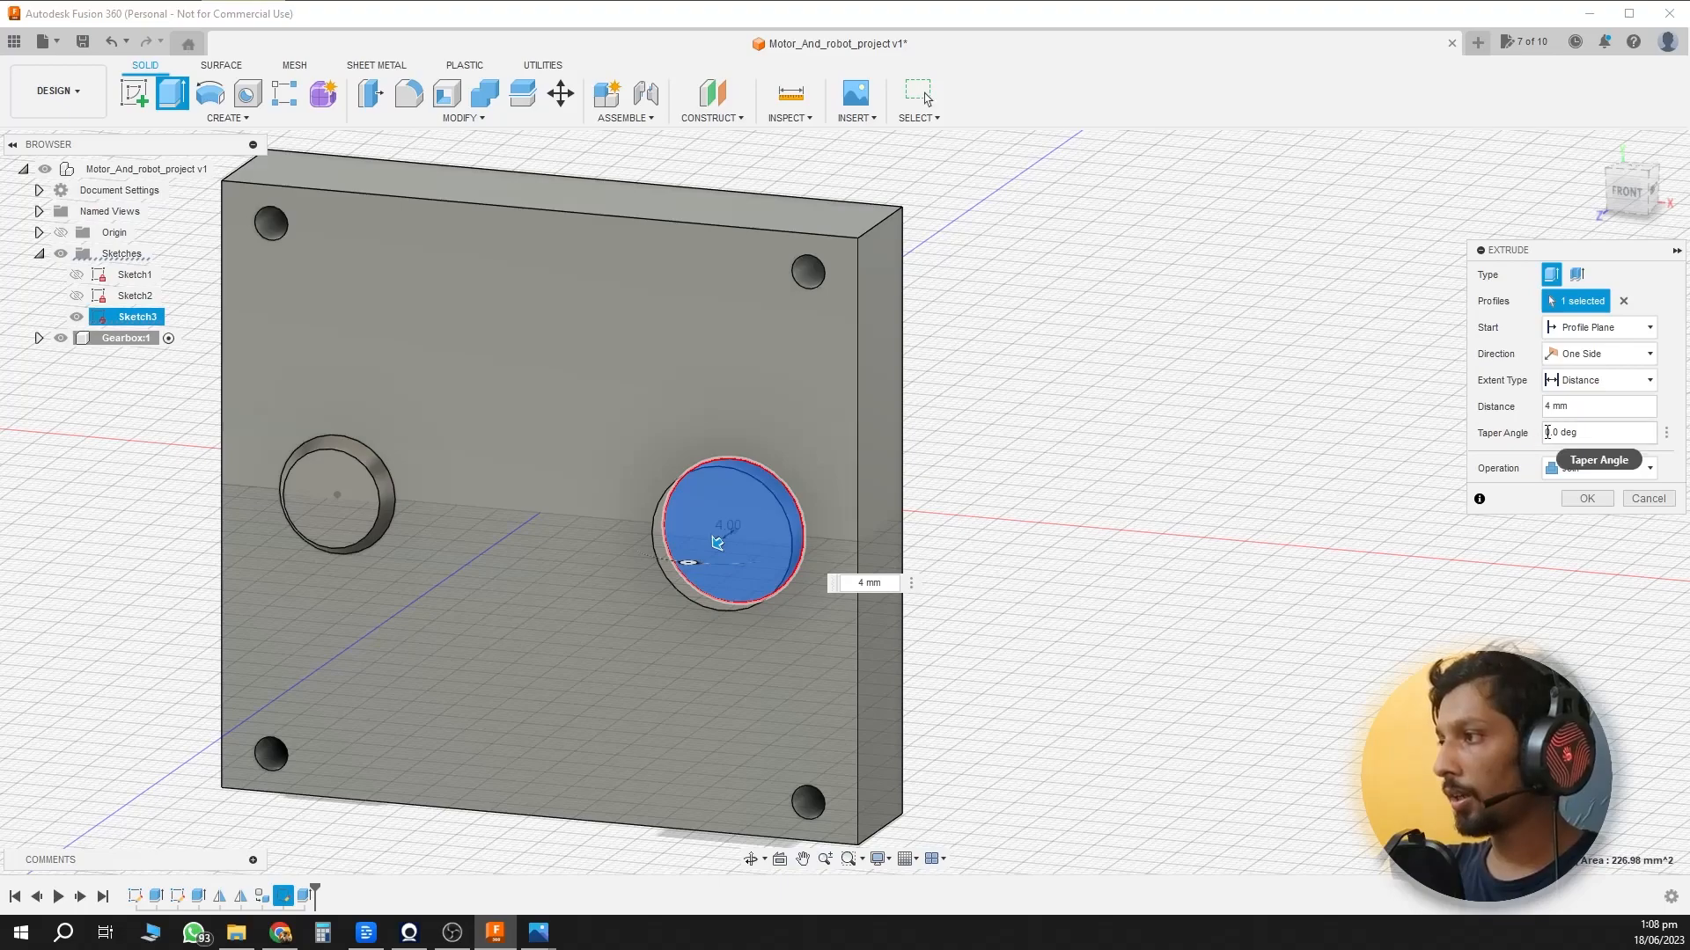
Give the 17 mm circle's extrusion a -10 degree taper and create it as a new body.
left_click(1608, 430)
type("-10")
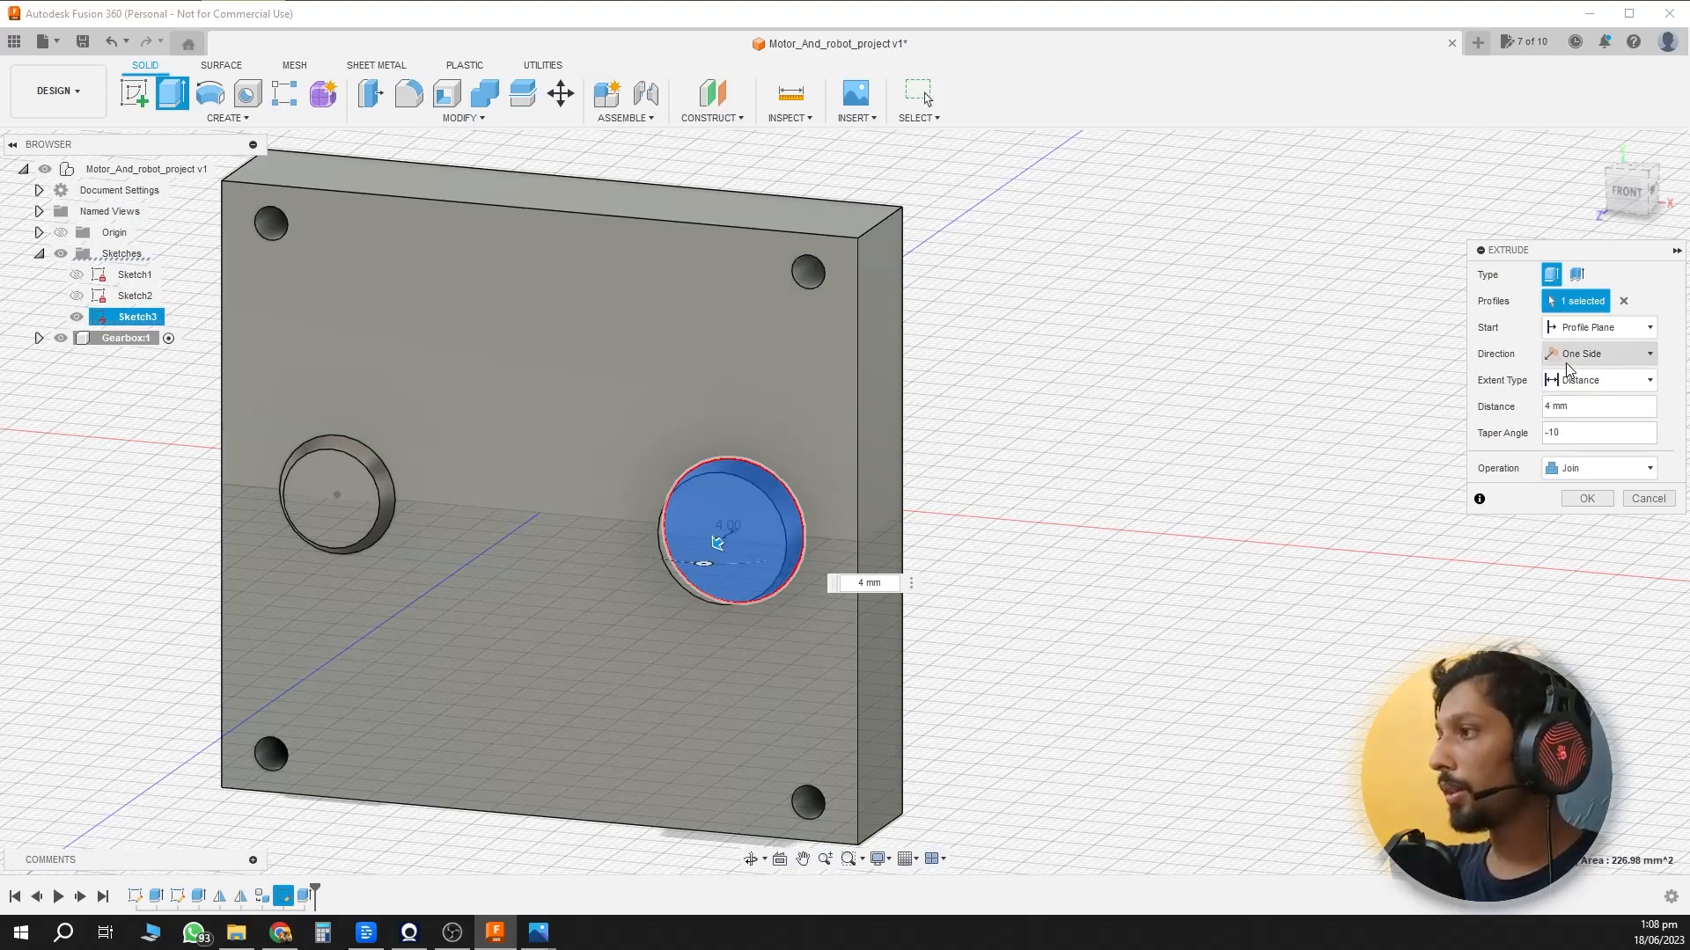
left_click(1579, 468)
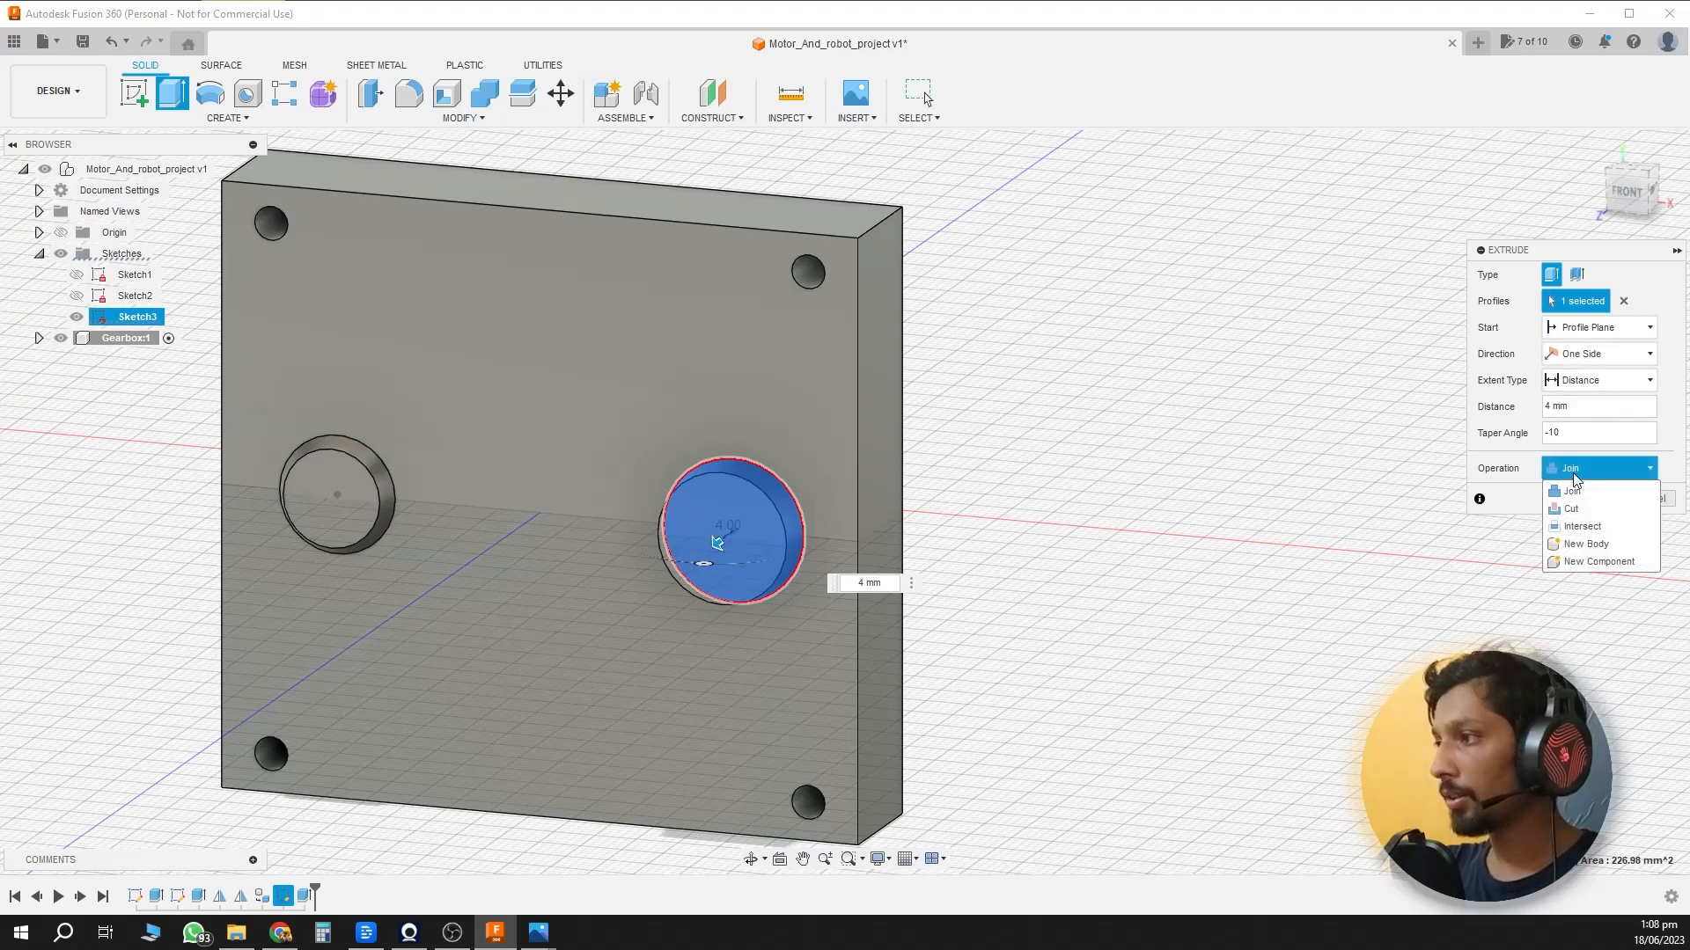
left_click(1584, 546)
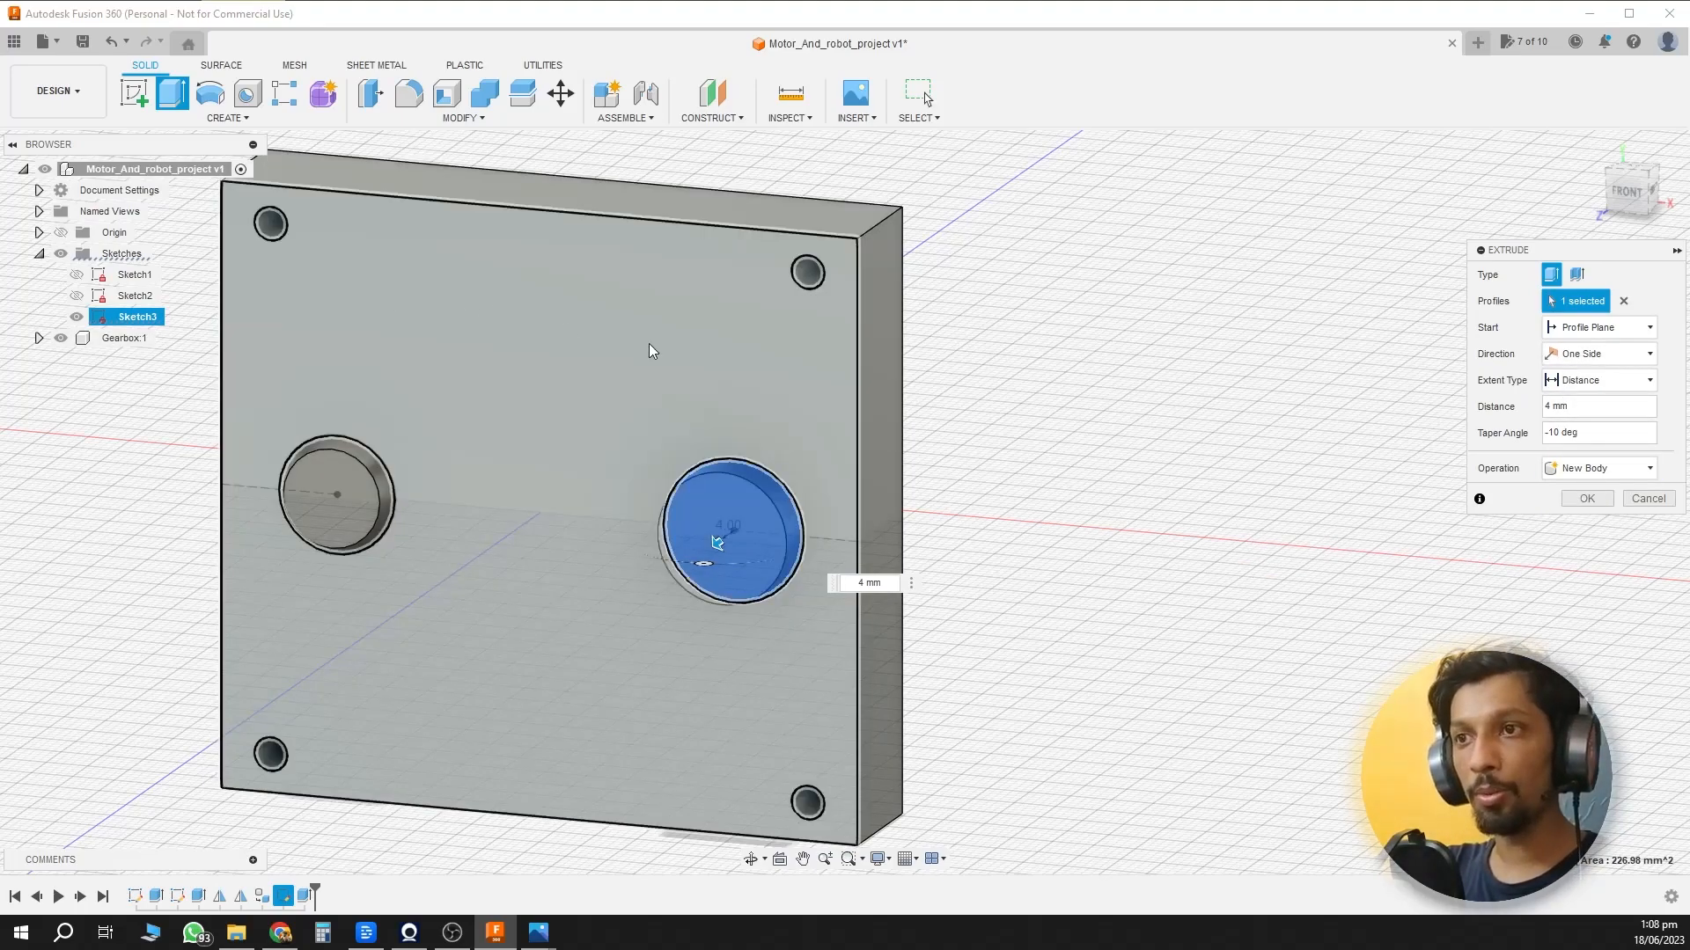
left_click(1587, 498)
middle_click_drag(1010, 495, 730, 528, "shift")
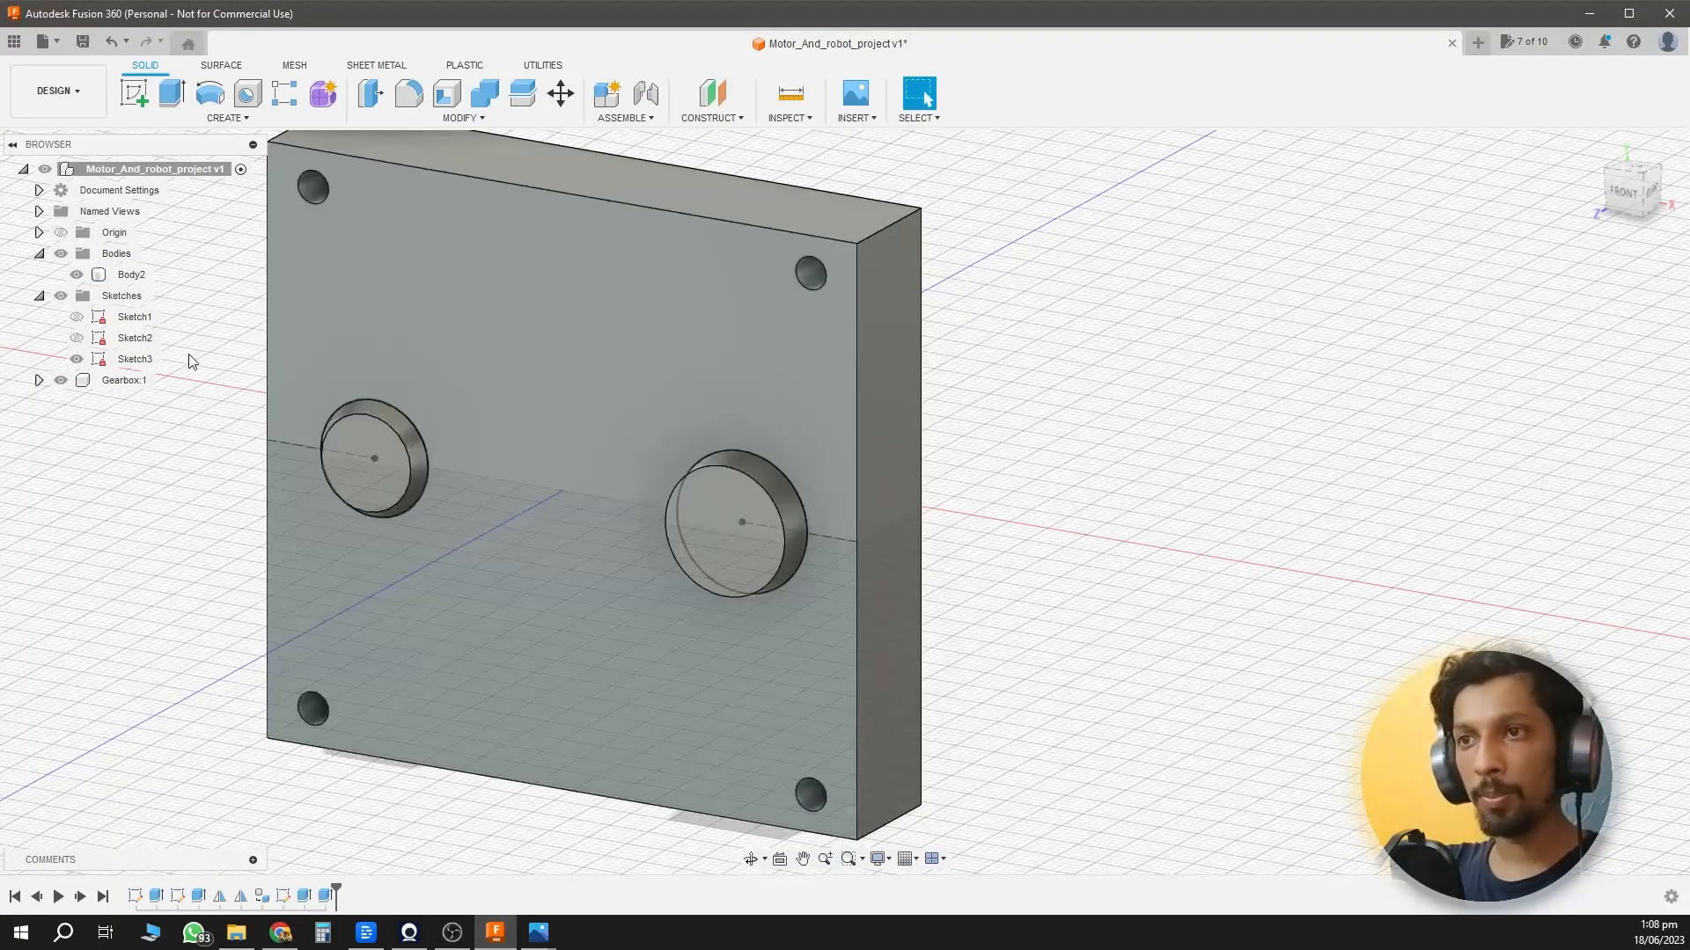
Hide Sketch3 and toggle the visibility of the new boss body to check that it is separate.
left_click(78, 275)
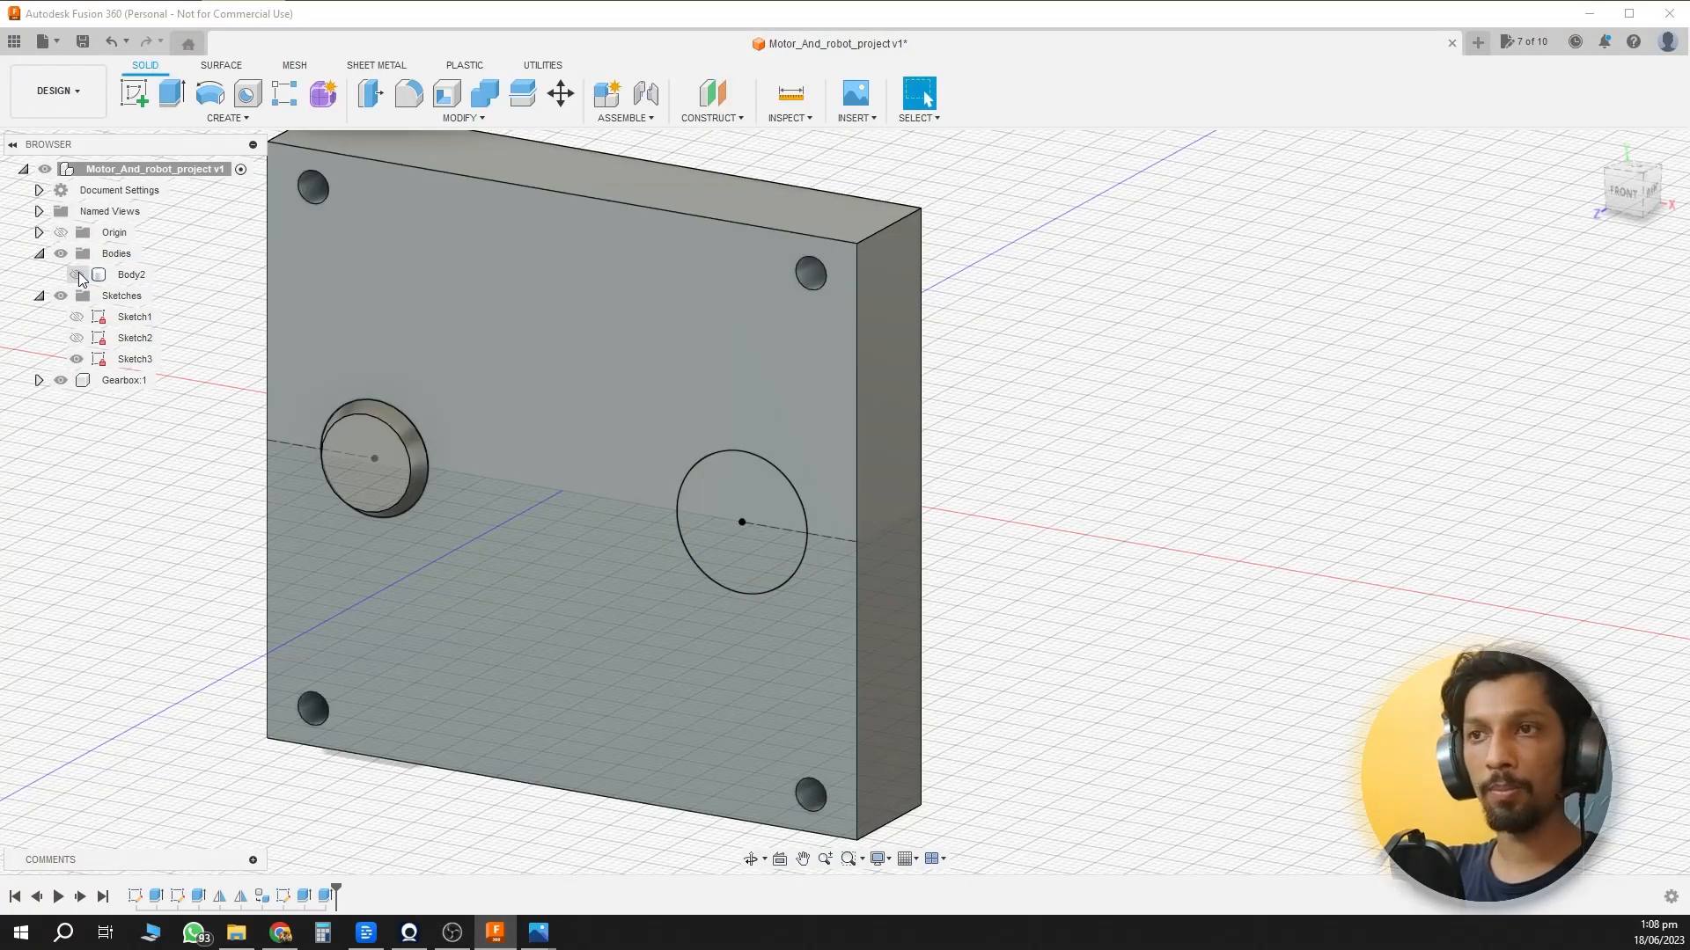
left_click(77, 358)
left_click(78, 276)
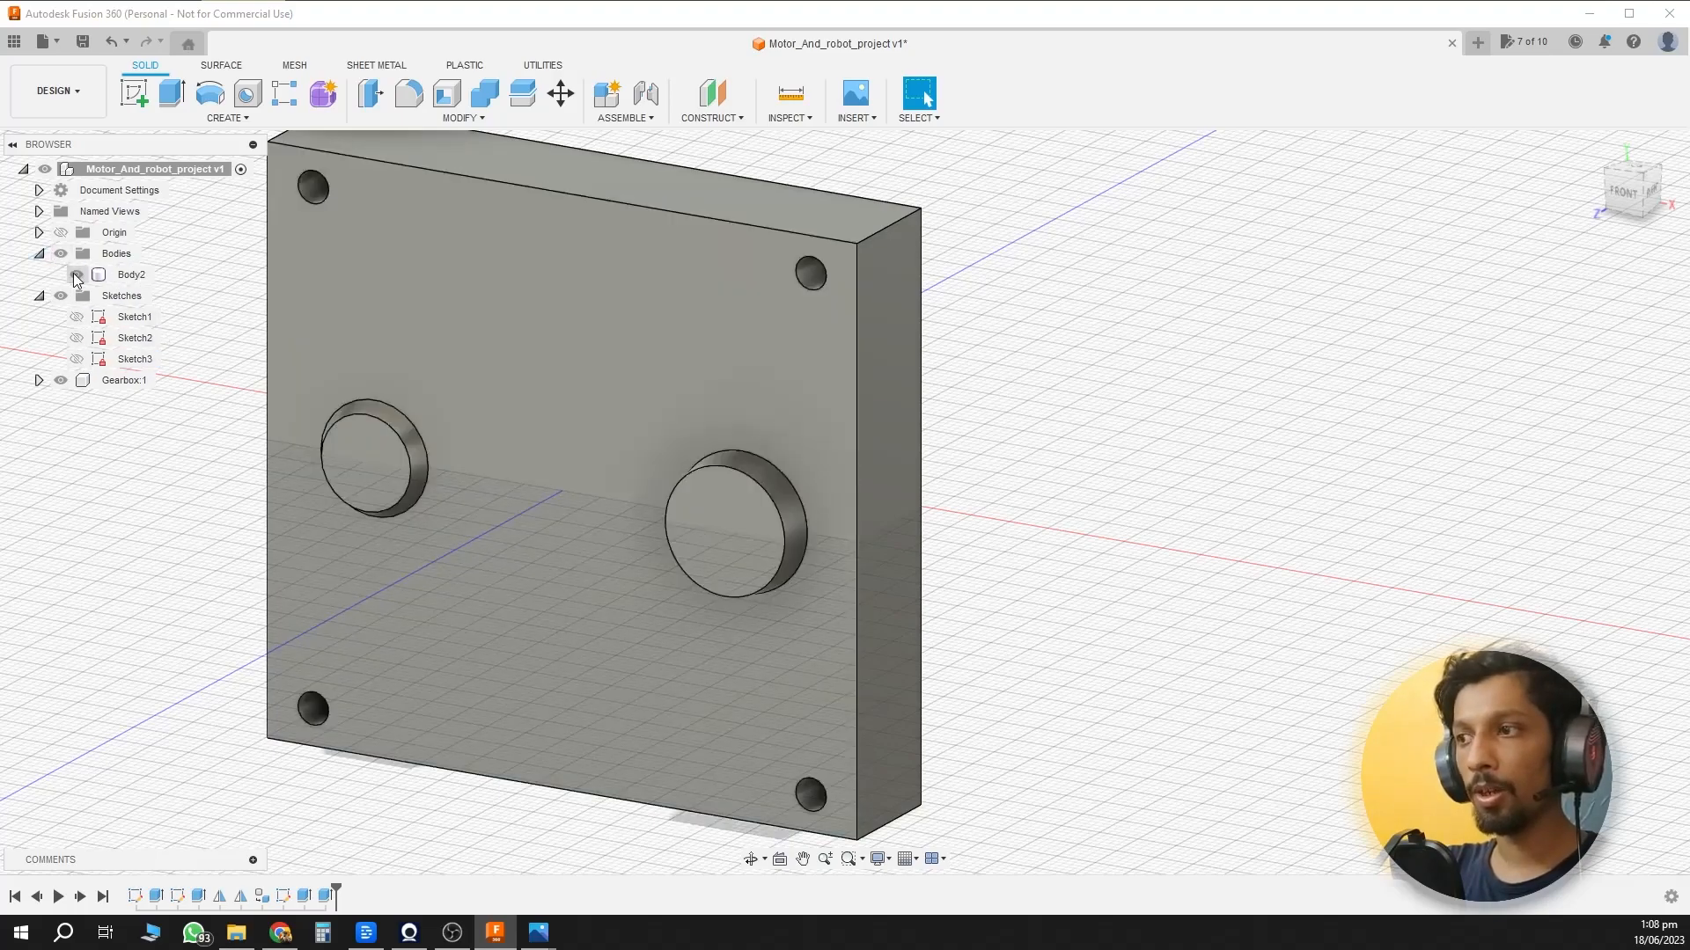
left_click(77, 275)
left_click(77, 275)
Create a component from the new boss body and rename it Shaft.
right_click(123, 275)
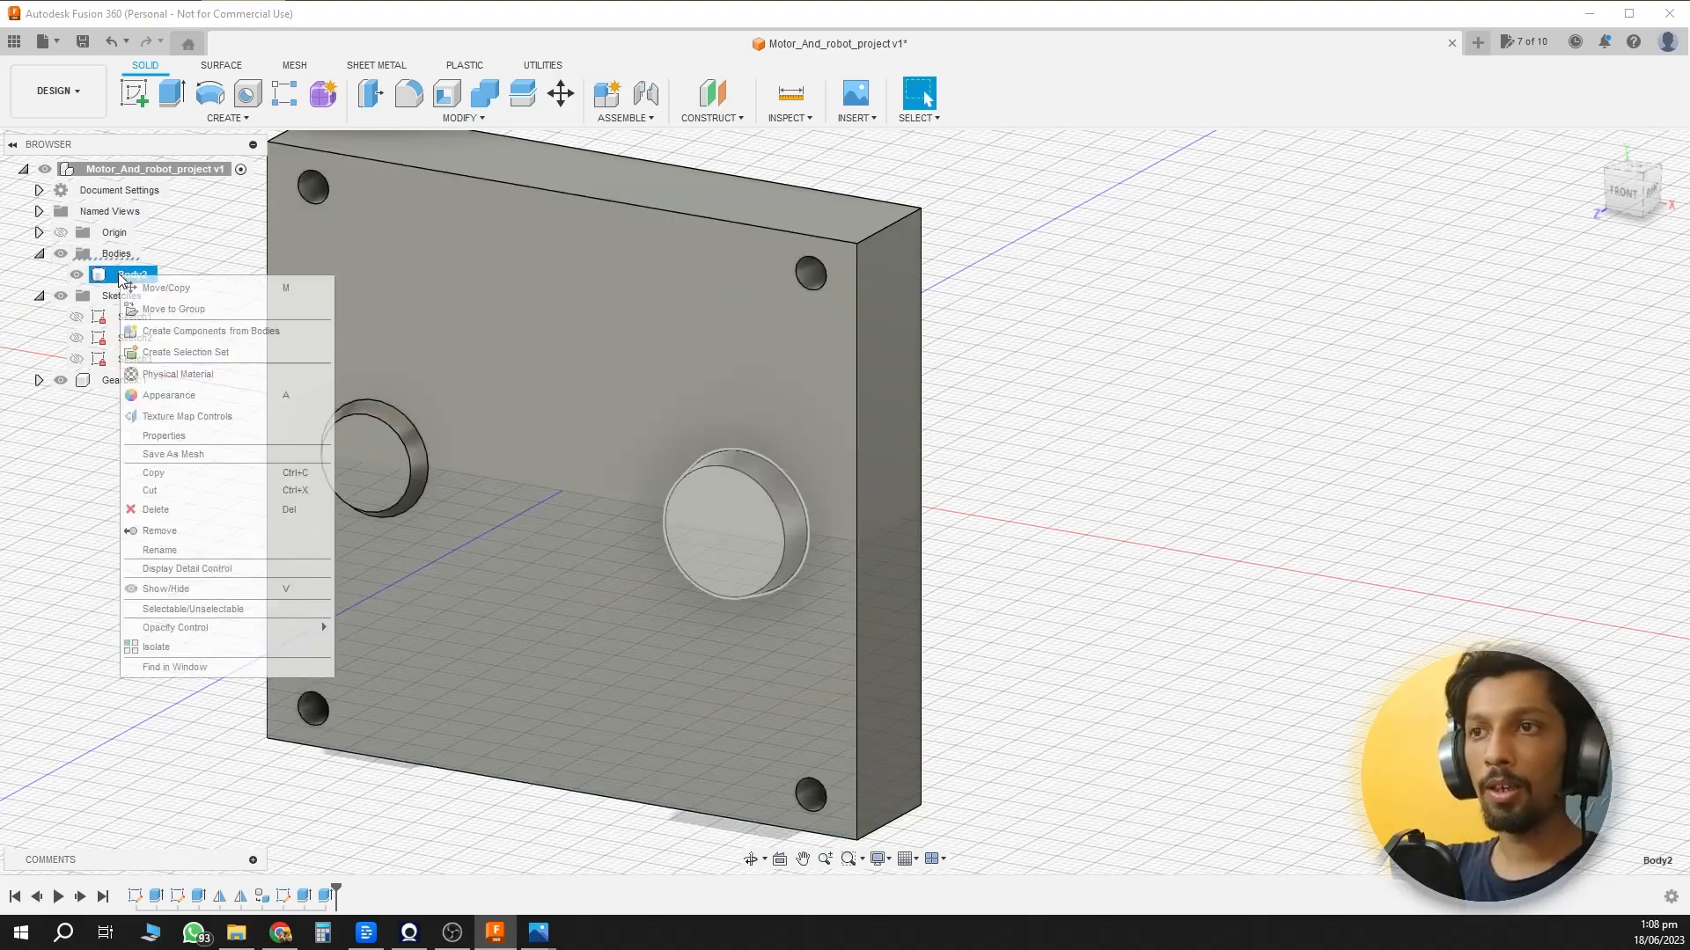
left_click(150, 331)
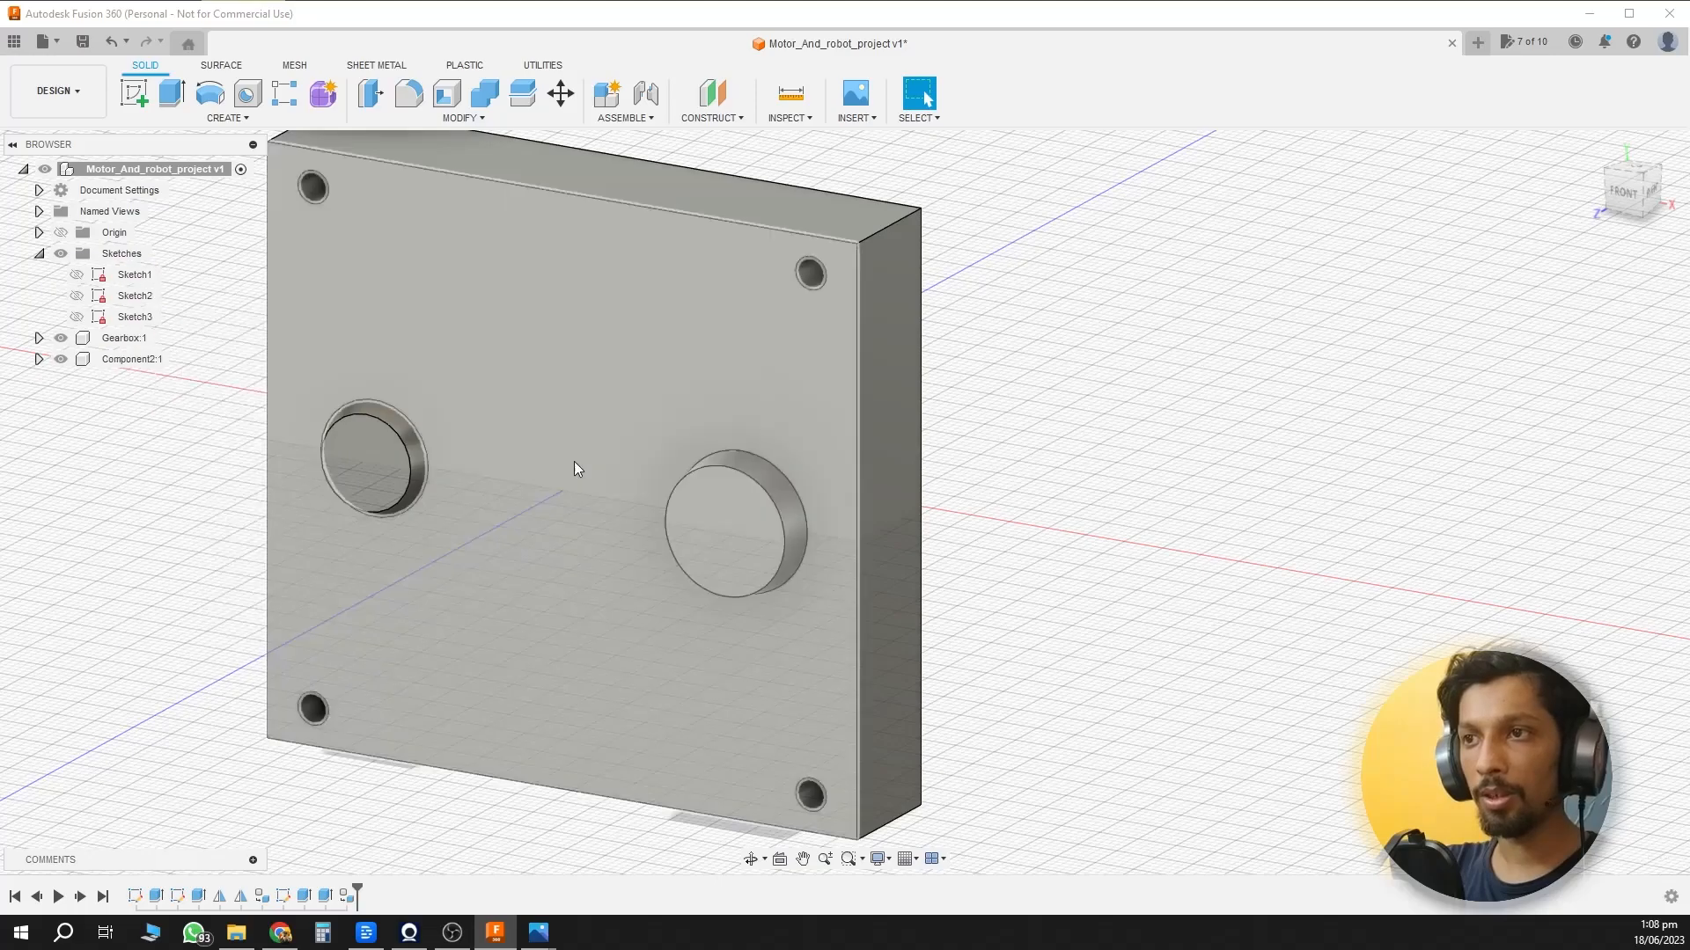
right_click(128, 359)
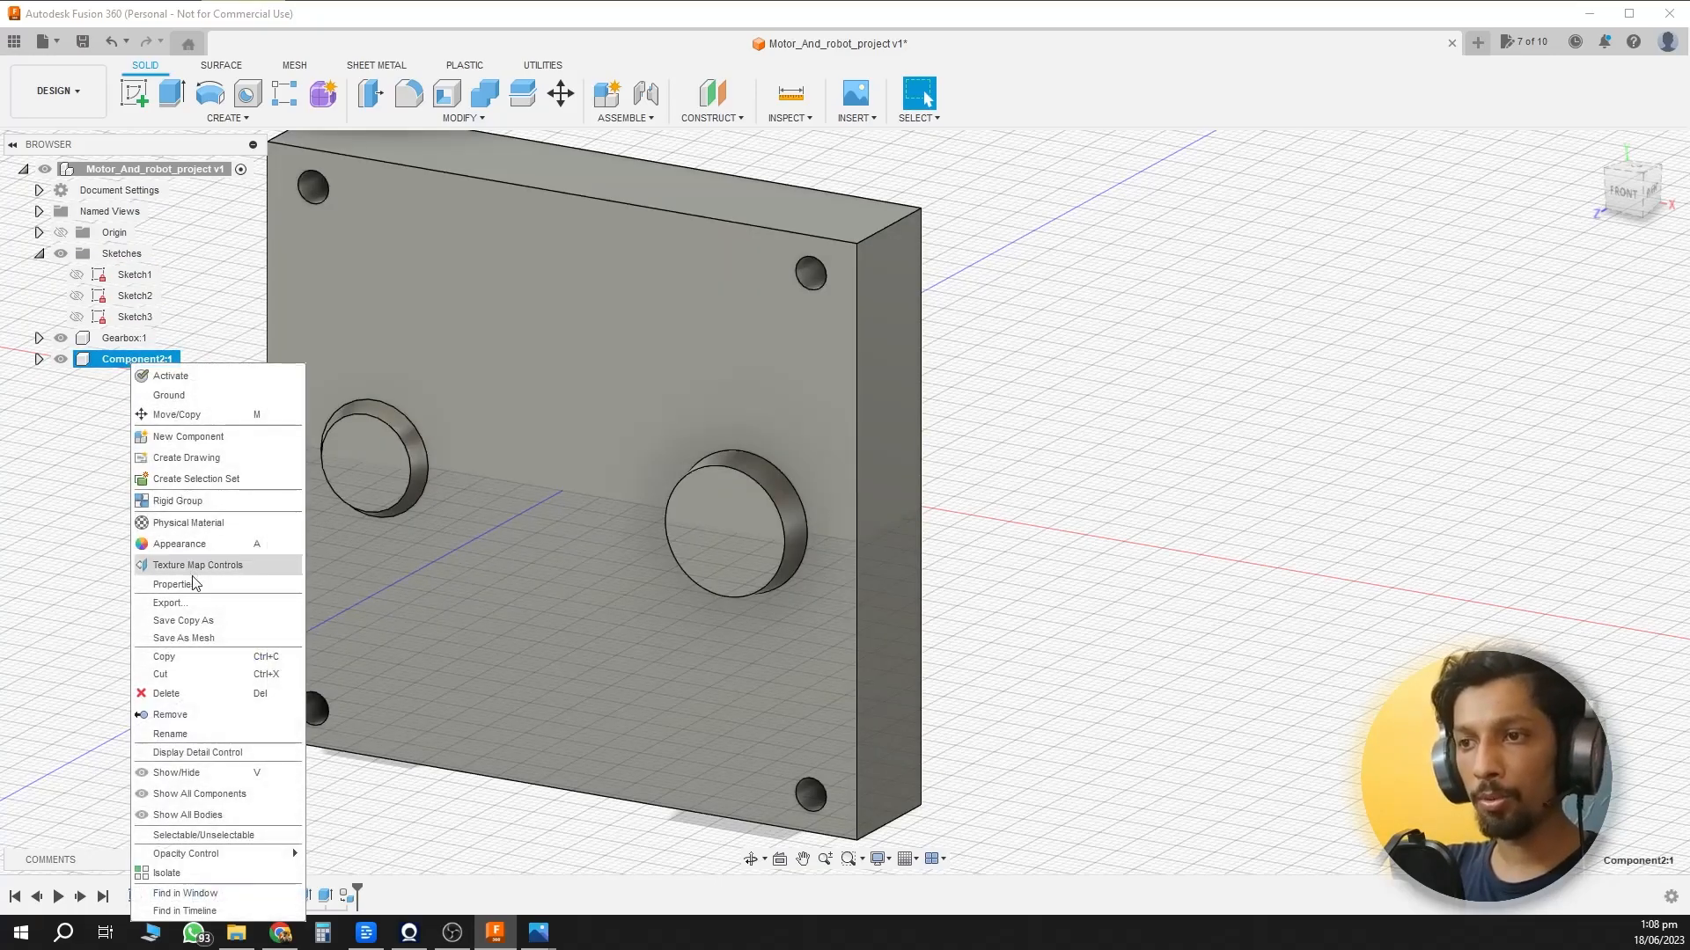
left_click(188, 731)
type("Shaft")
key("Return")
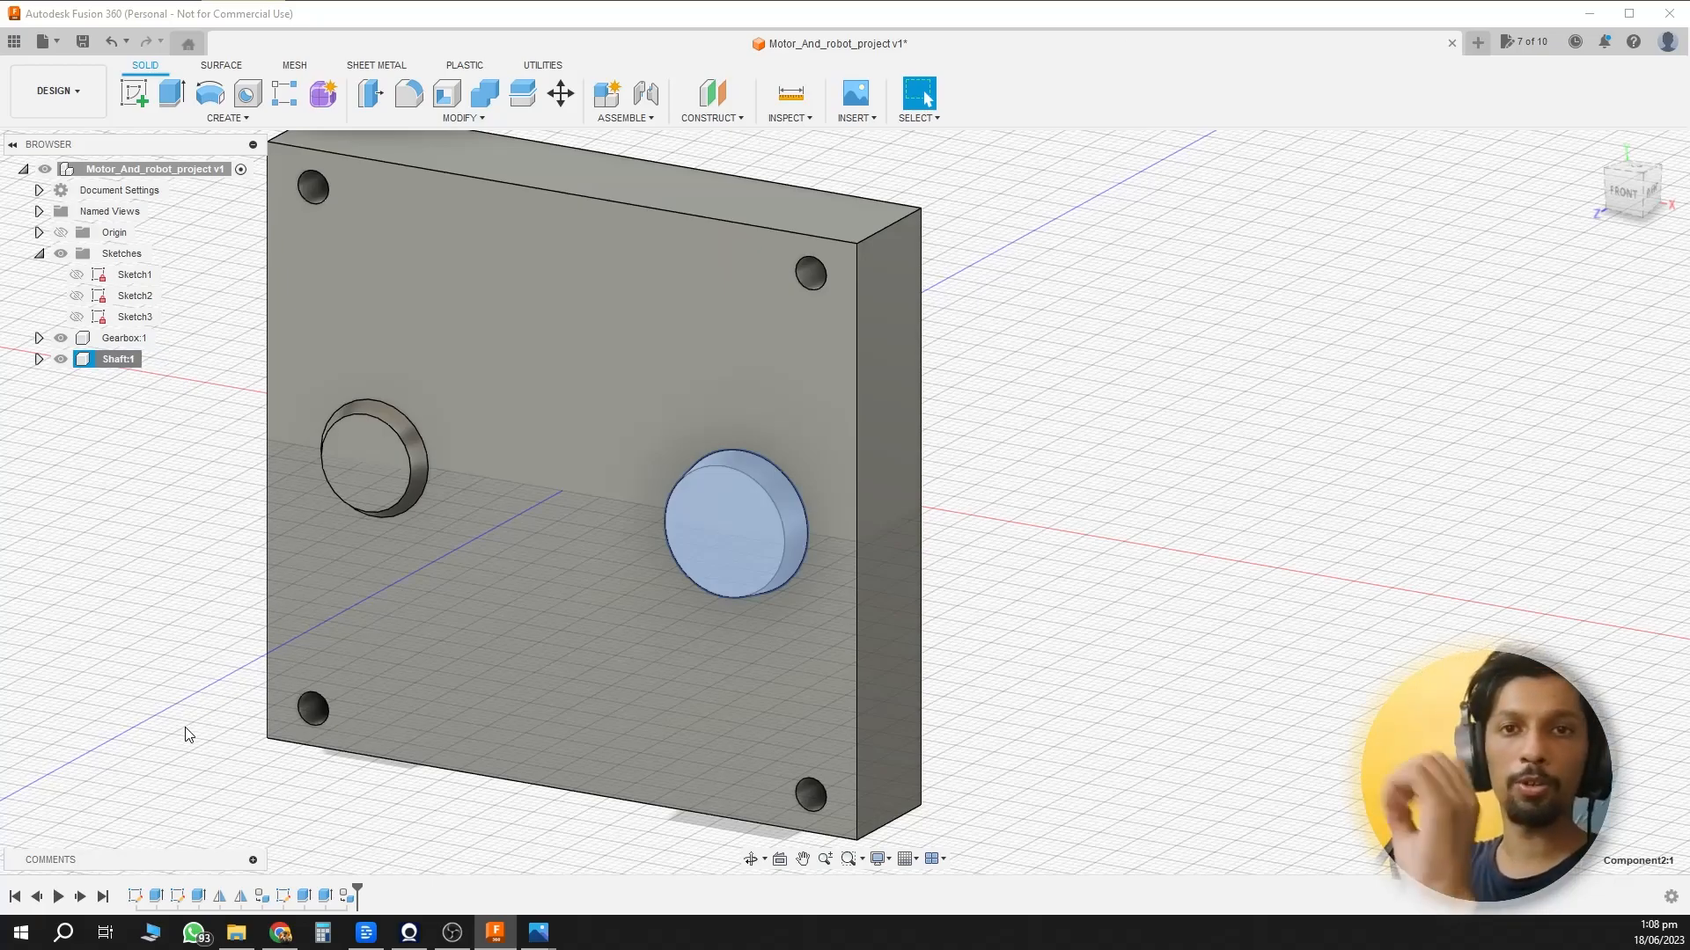
Sketch a 7 mm diameter circle on the Shaft boss's front face, centred on the boss.
left_click(135, 93)
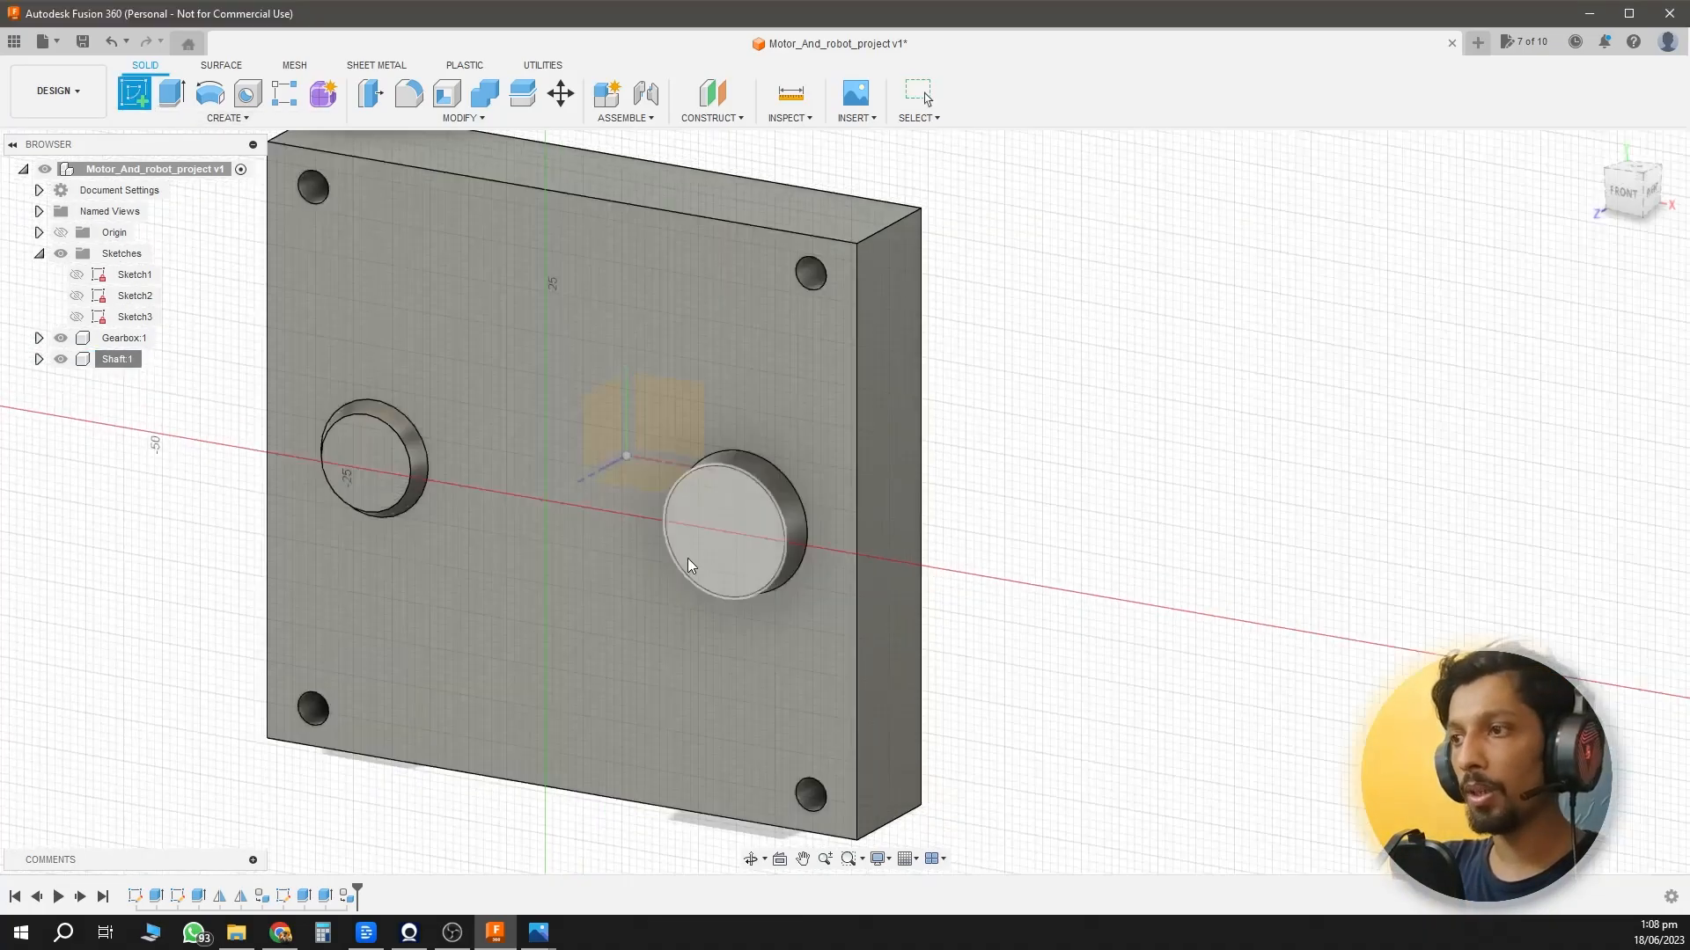
left_click(792, 521)
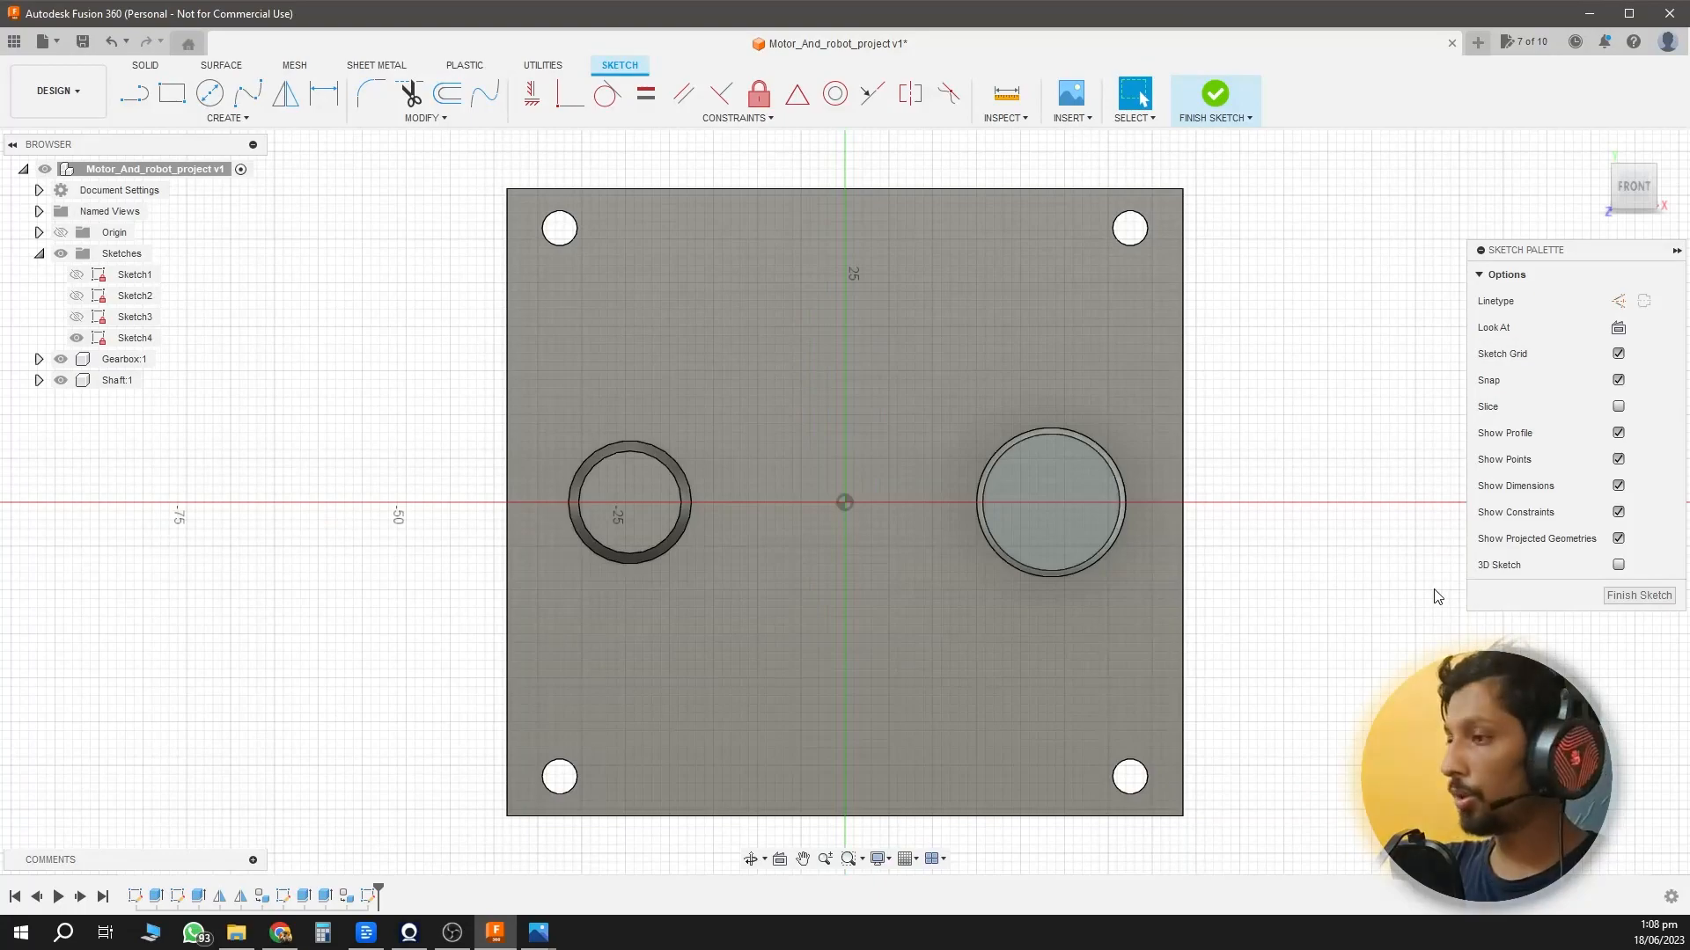
scroll(790, 562, "up", 3)
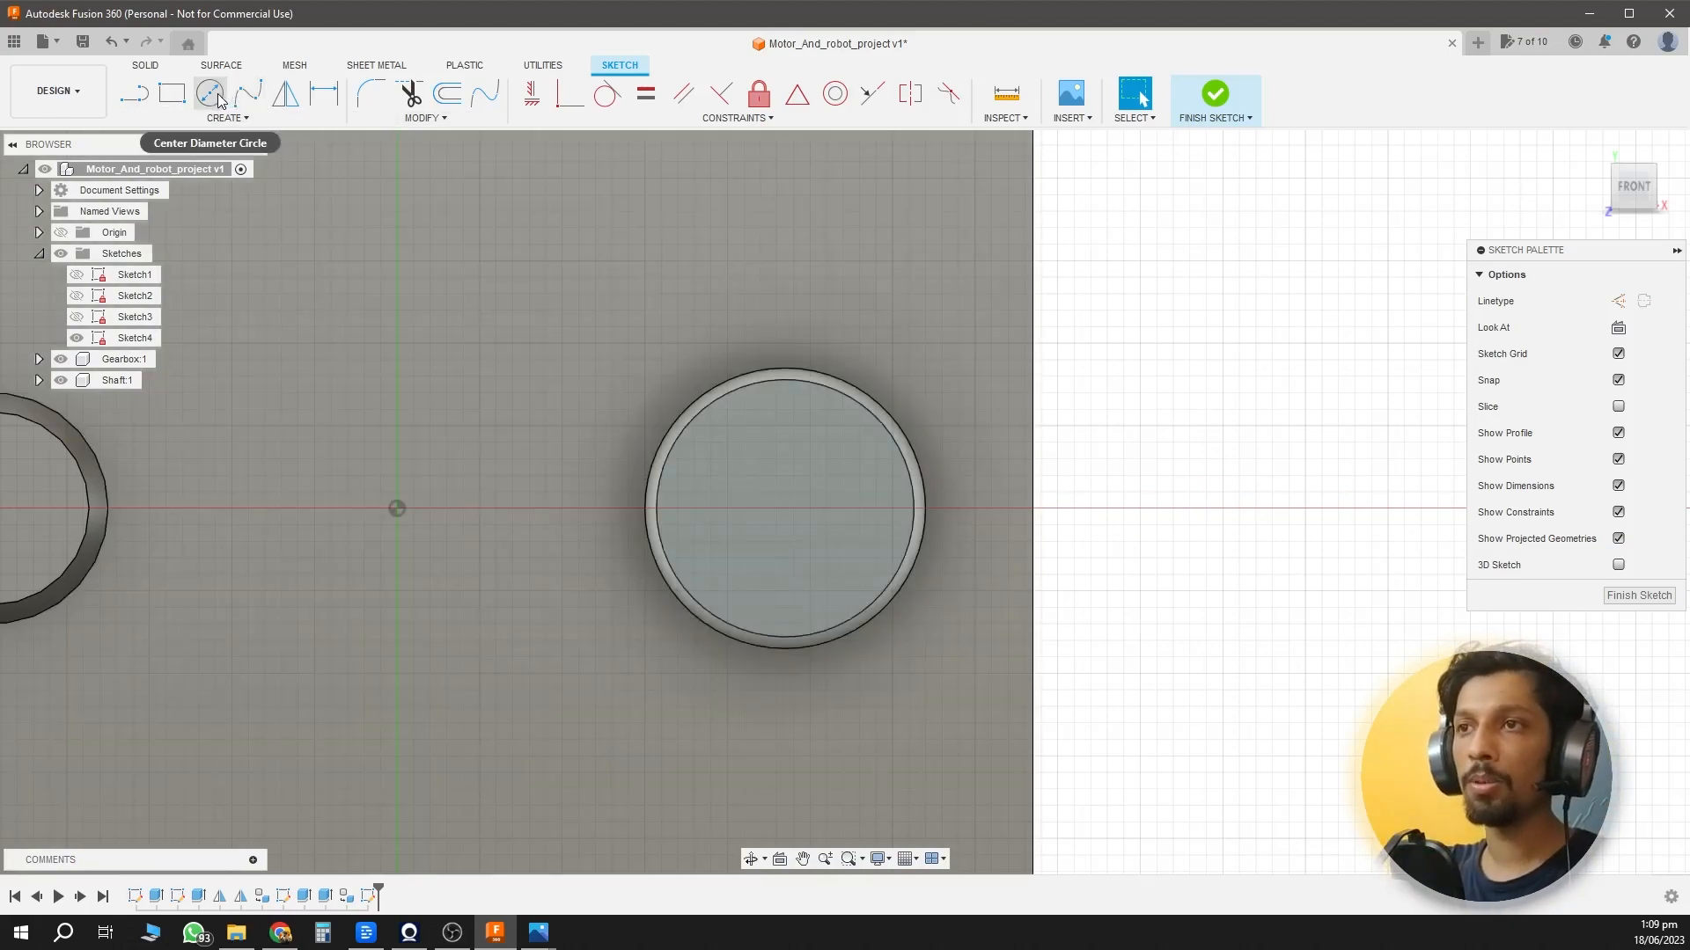
left_click(210, 92)
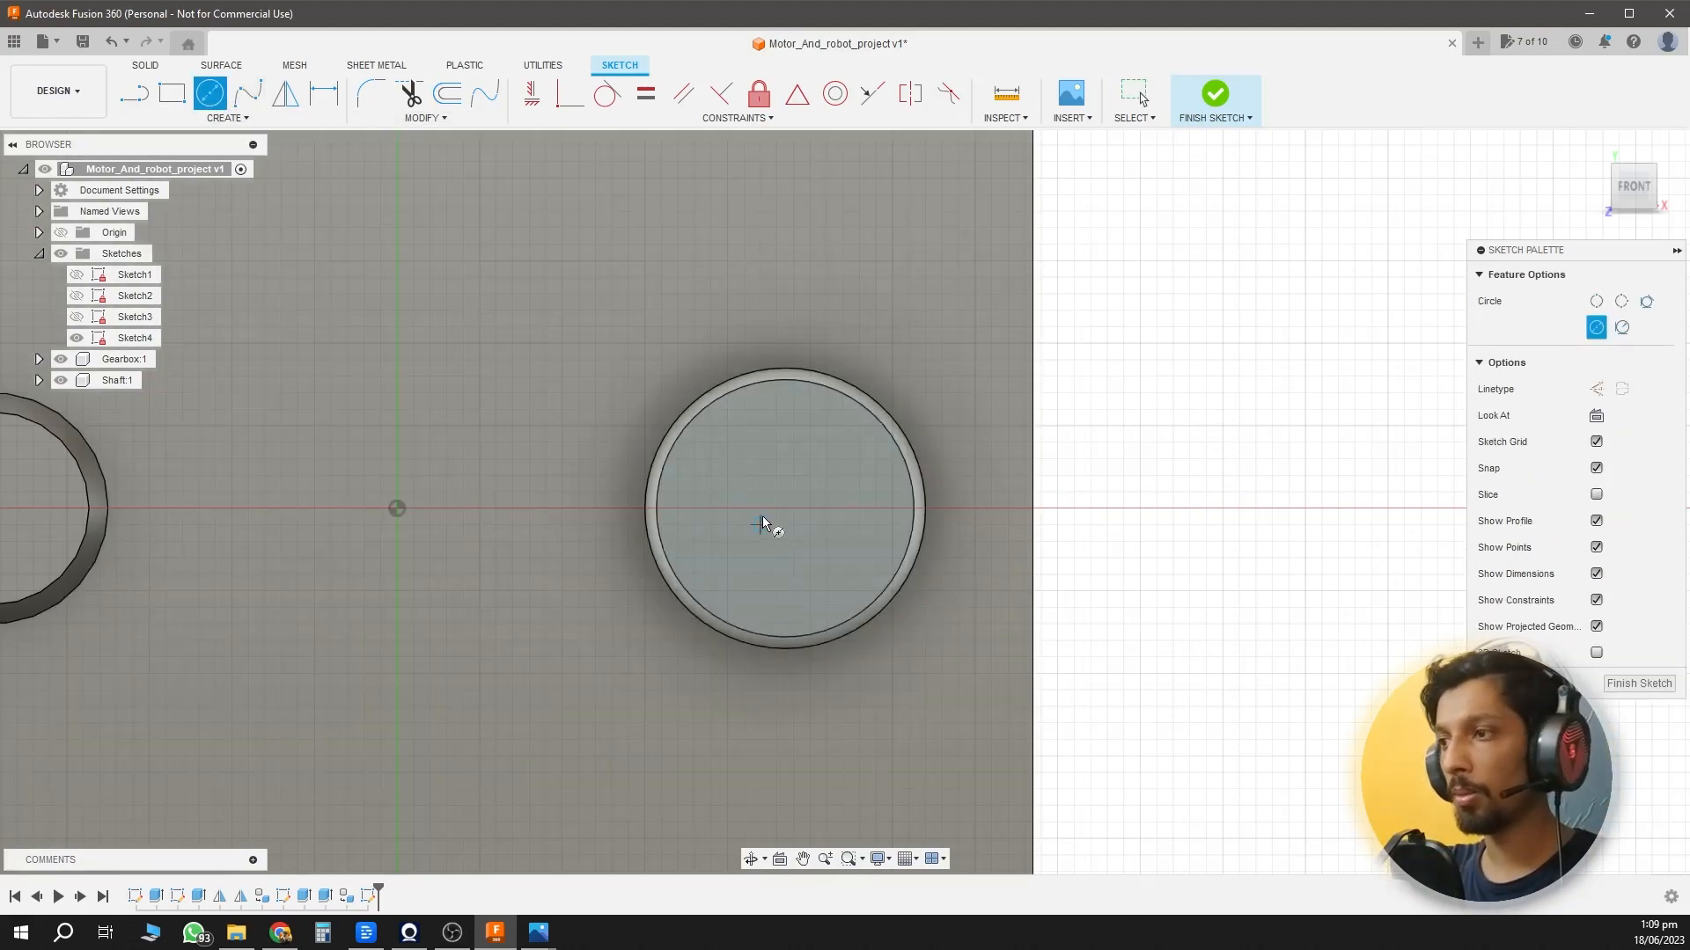
scroll(796, 519, "up", 3)
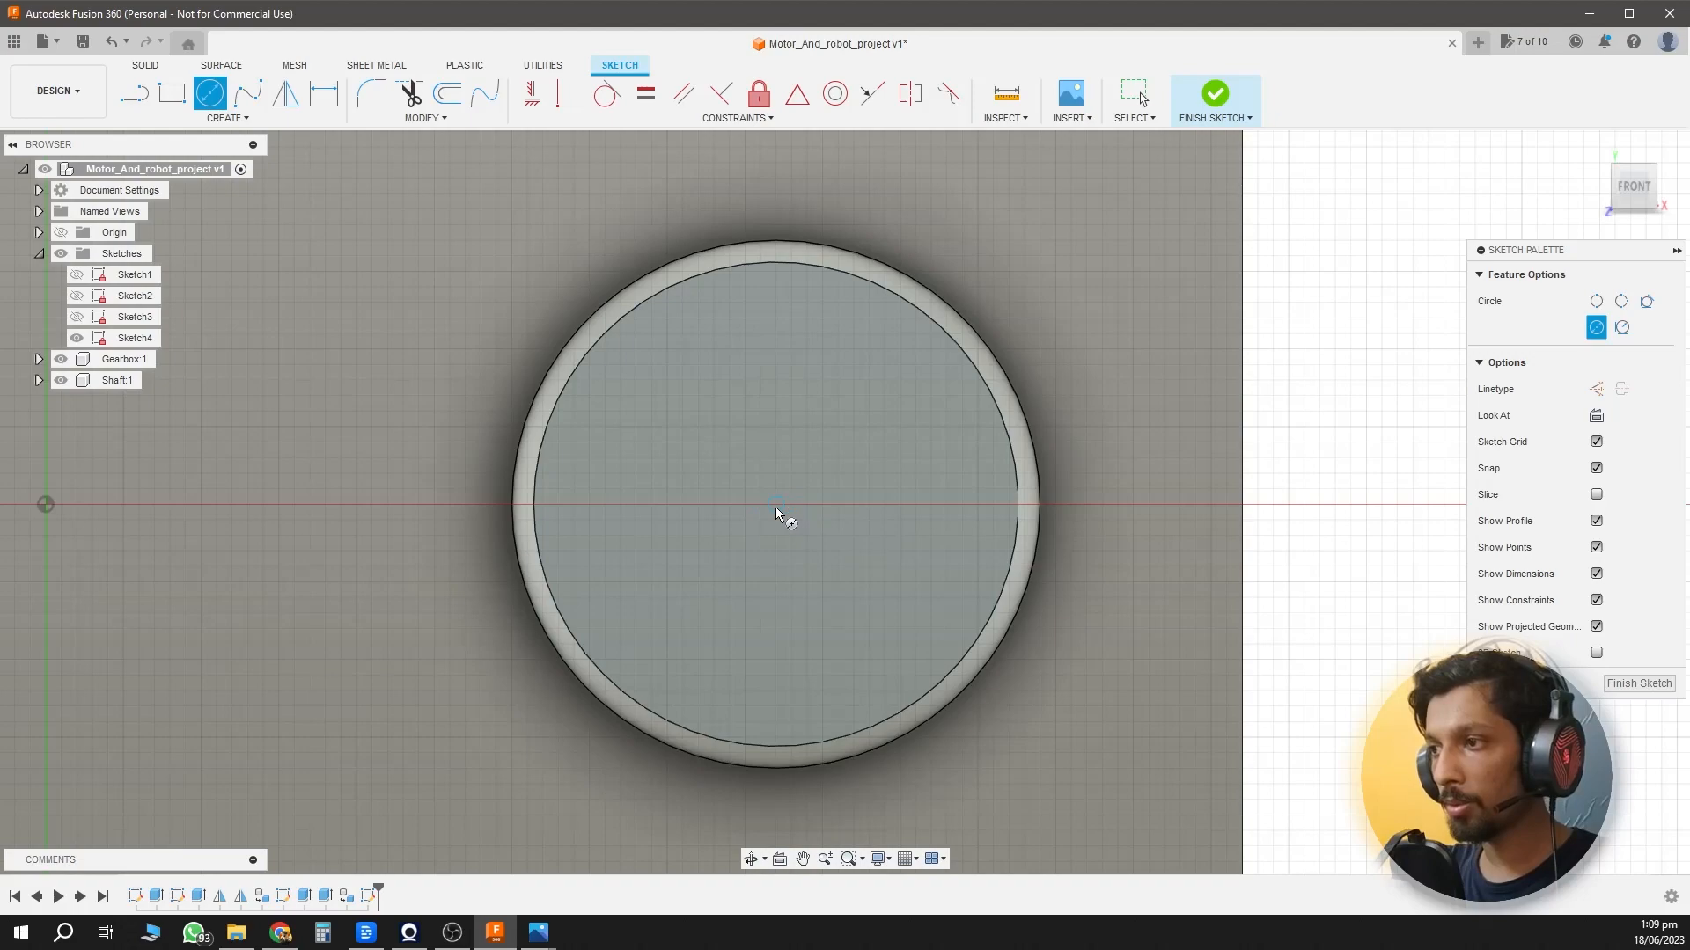
left_click(776, 507)
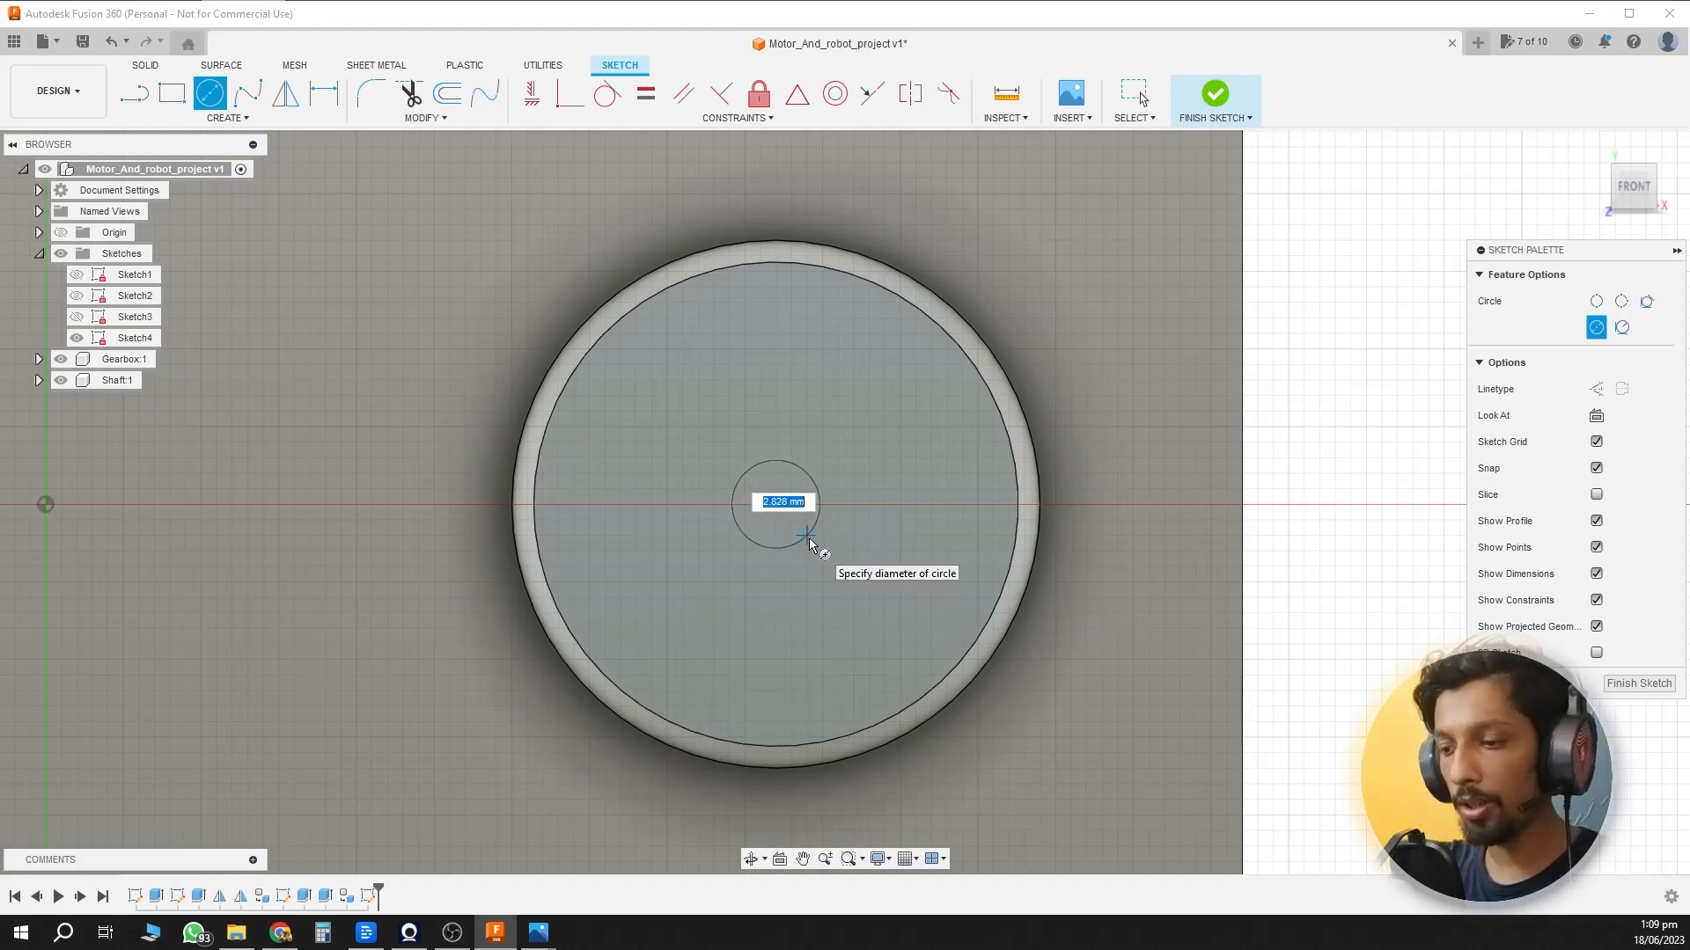
type("7")
key("Return")
key("Escape")
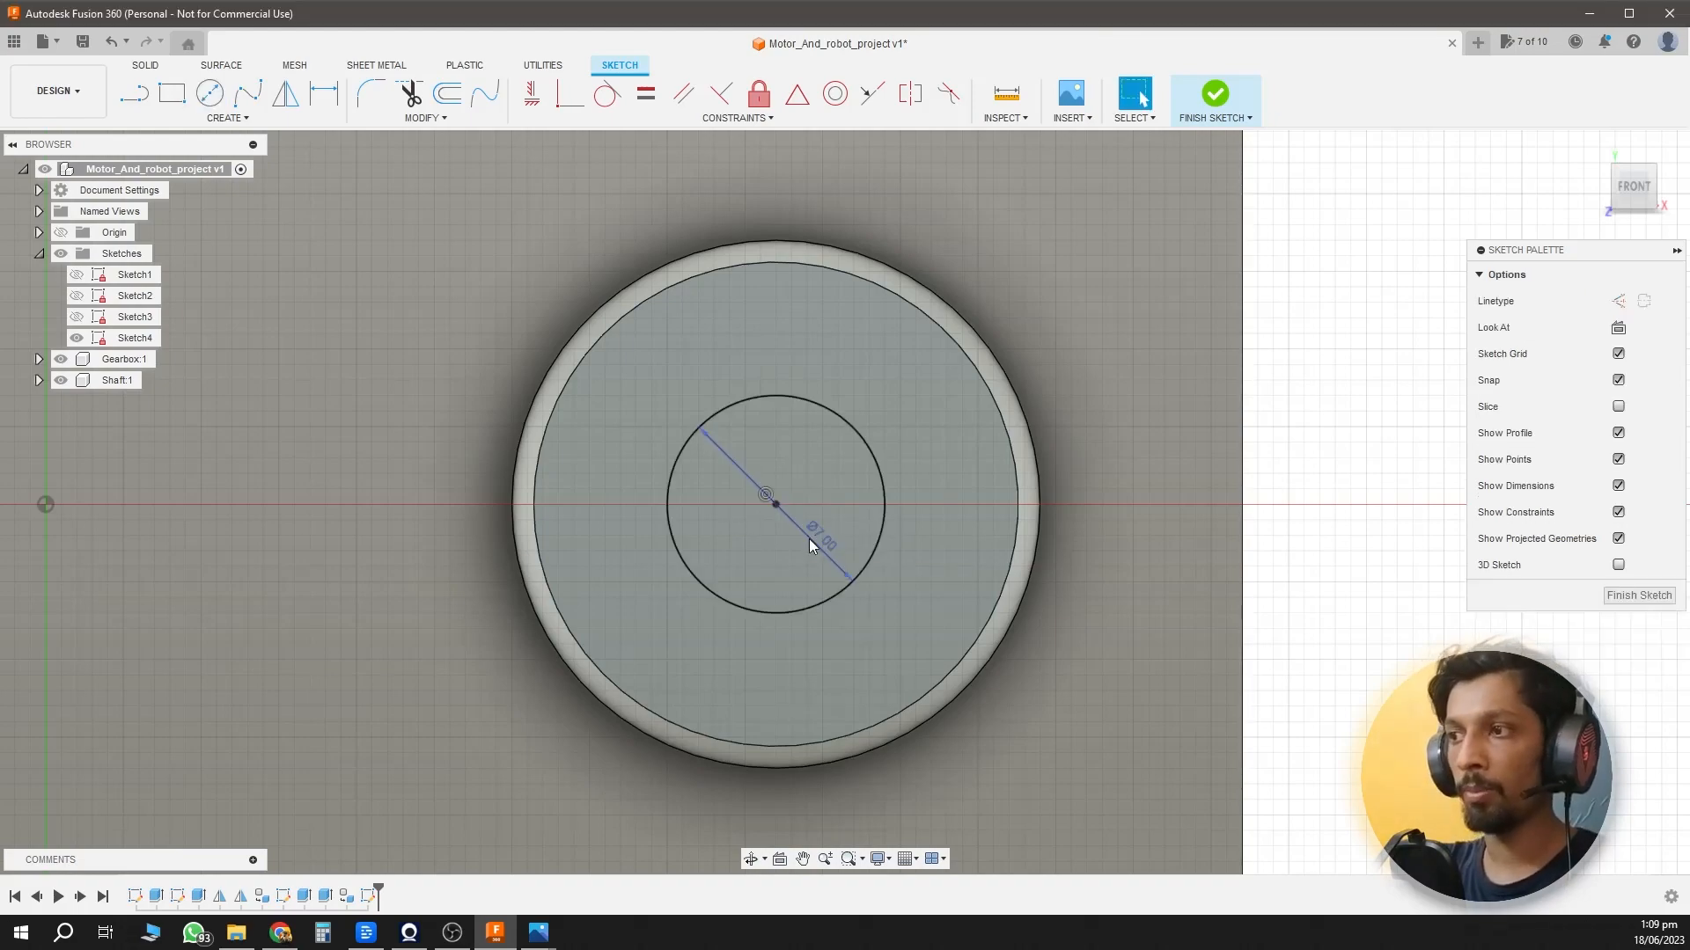
Extrude the 7 mm circle 15 mm outward from the Shaft boss.
scroll(809, 544, "down", 2)
key("e")
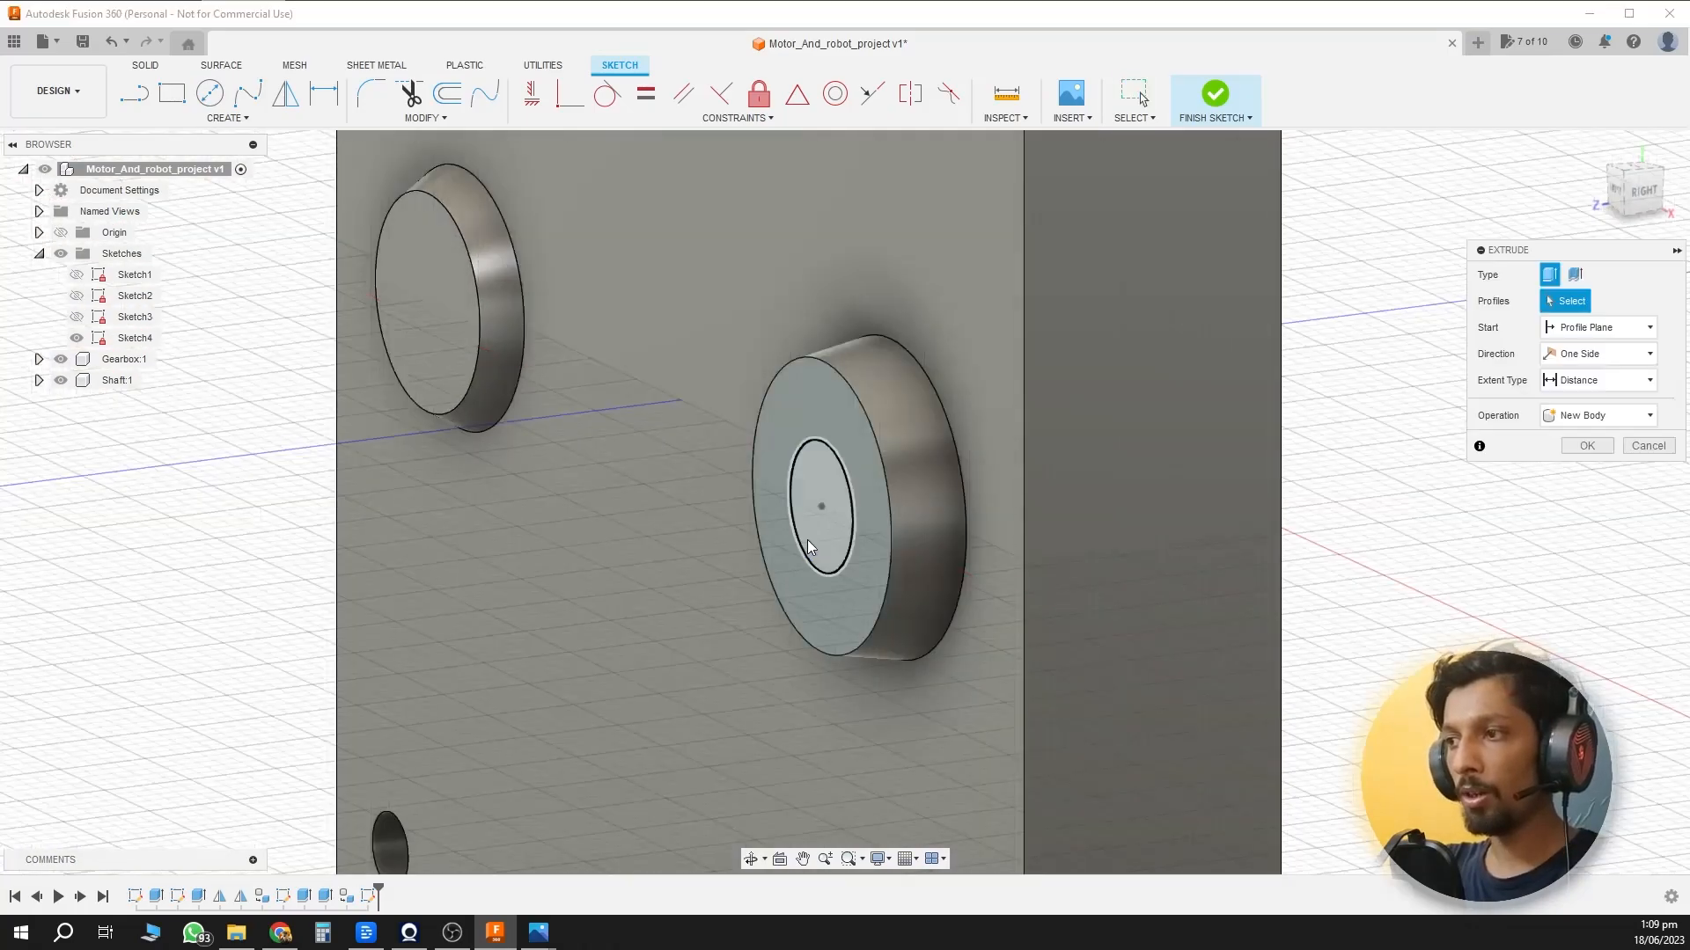
type("15mm")
key("Return")
scroll(797, 512, "down", 3)
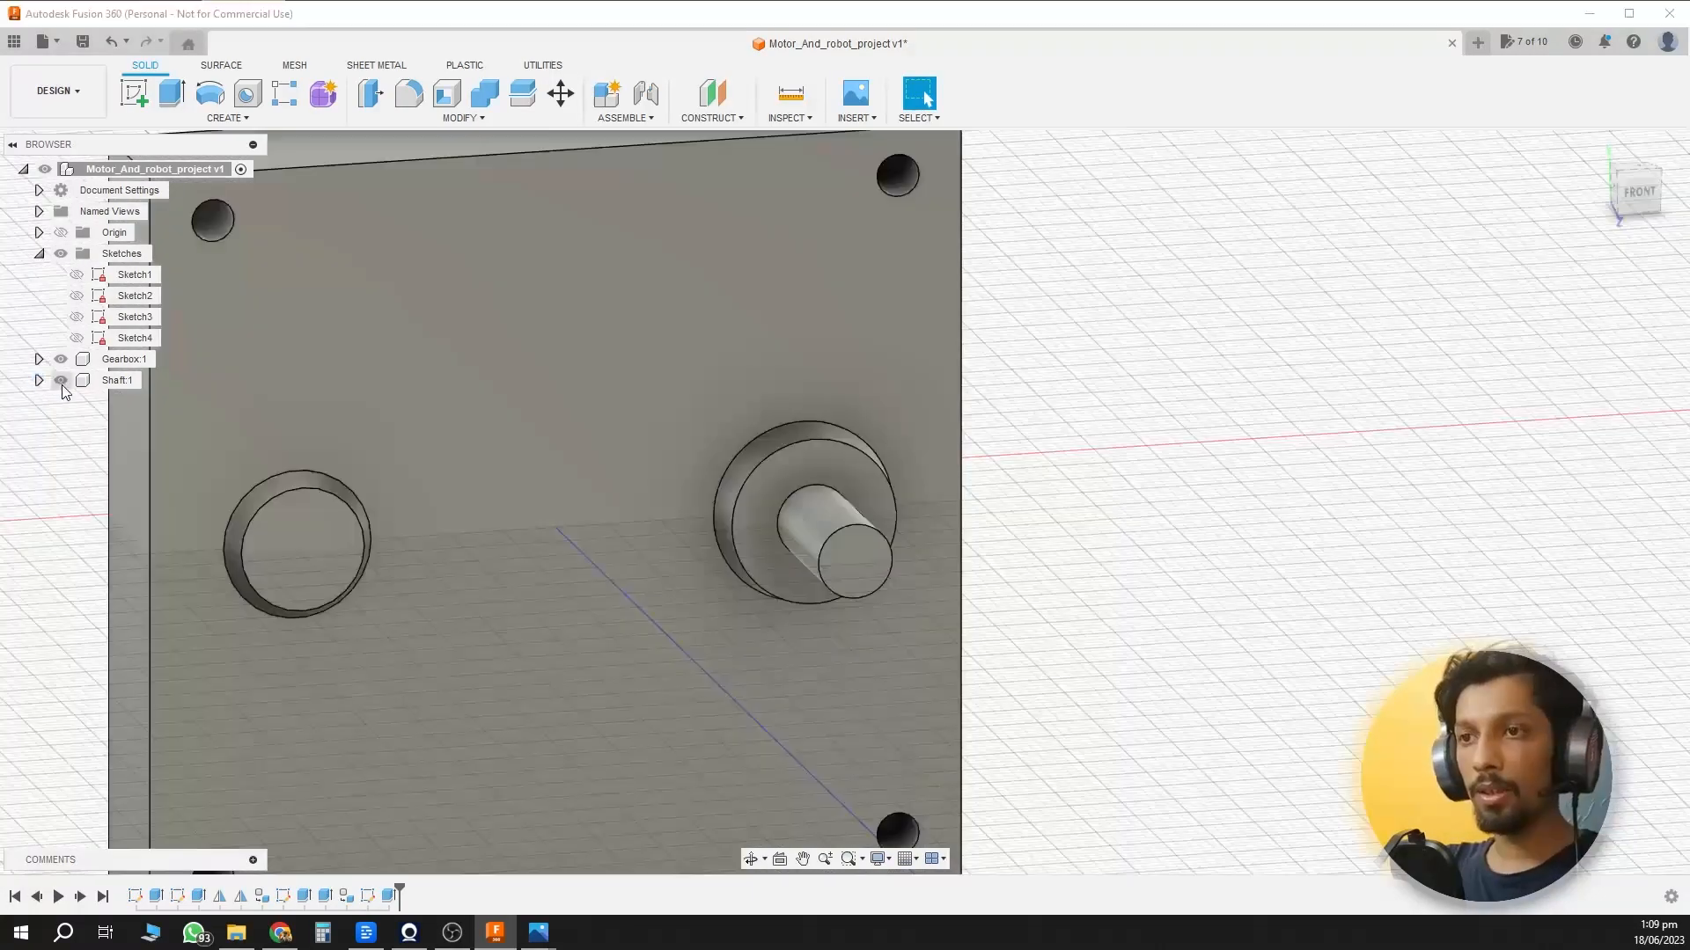
Hide and show the Shaft component to check that it is separate from the gearbox.
left_click(60, 381)
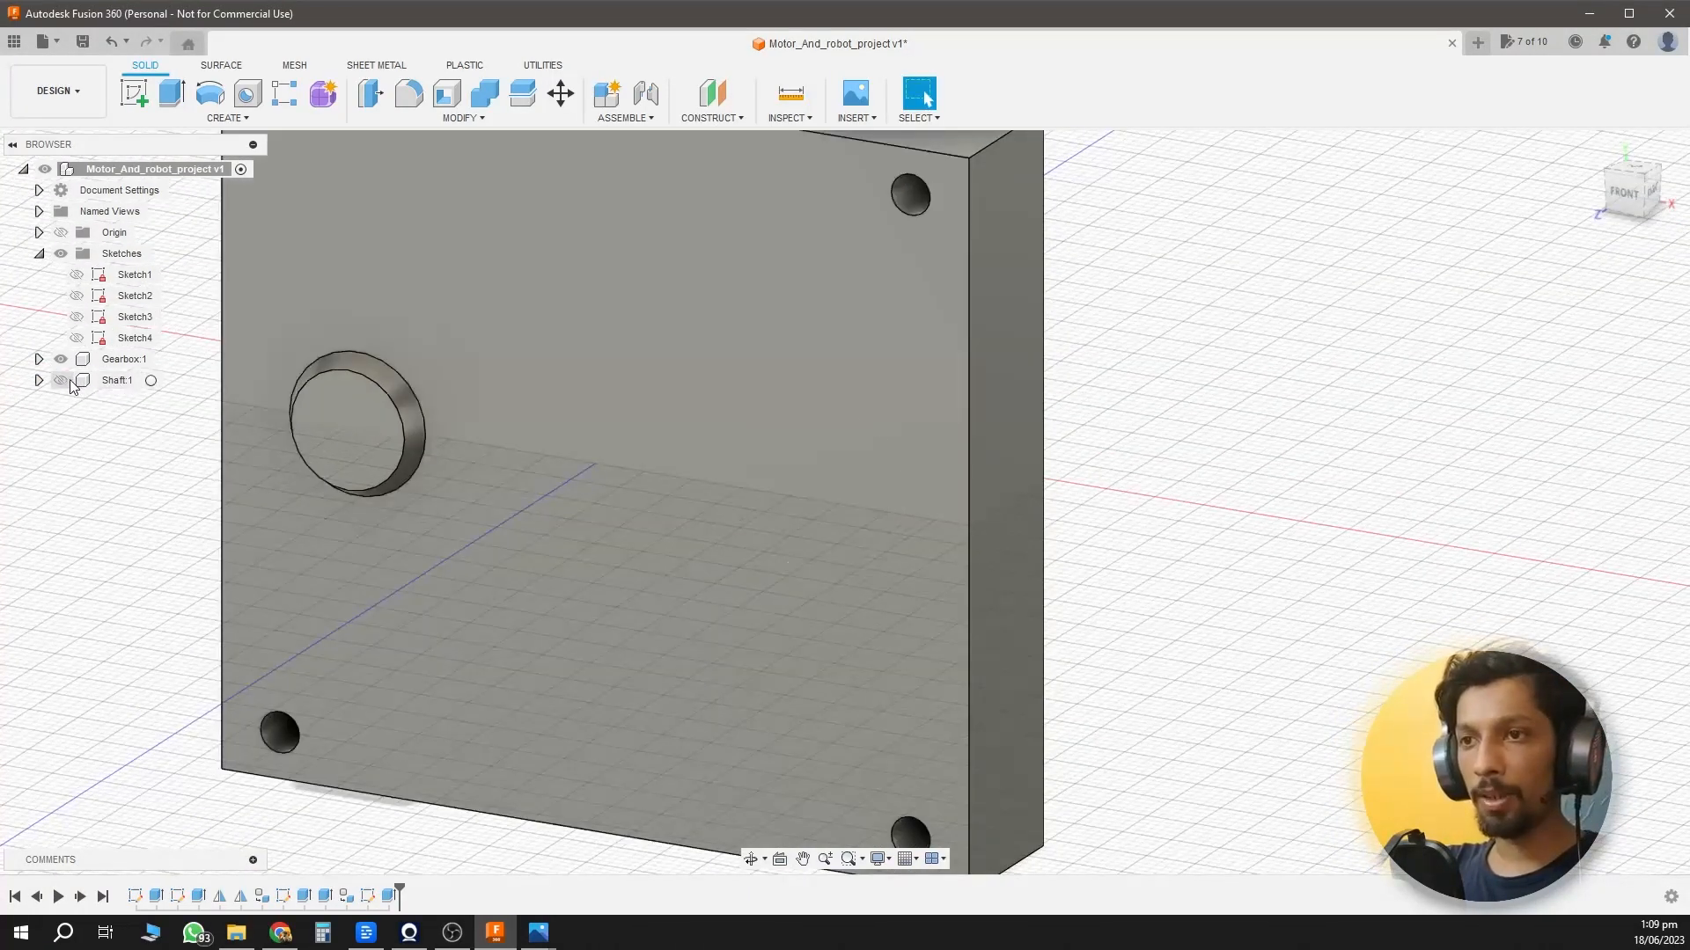
left_click(61, 381)
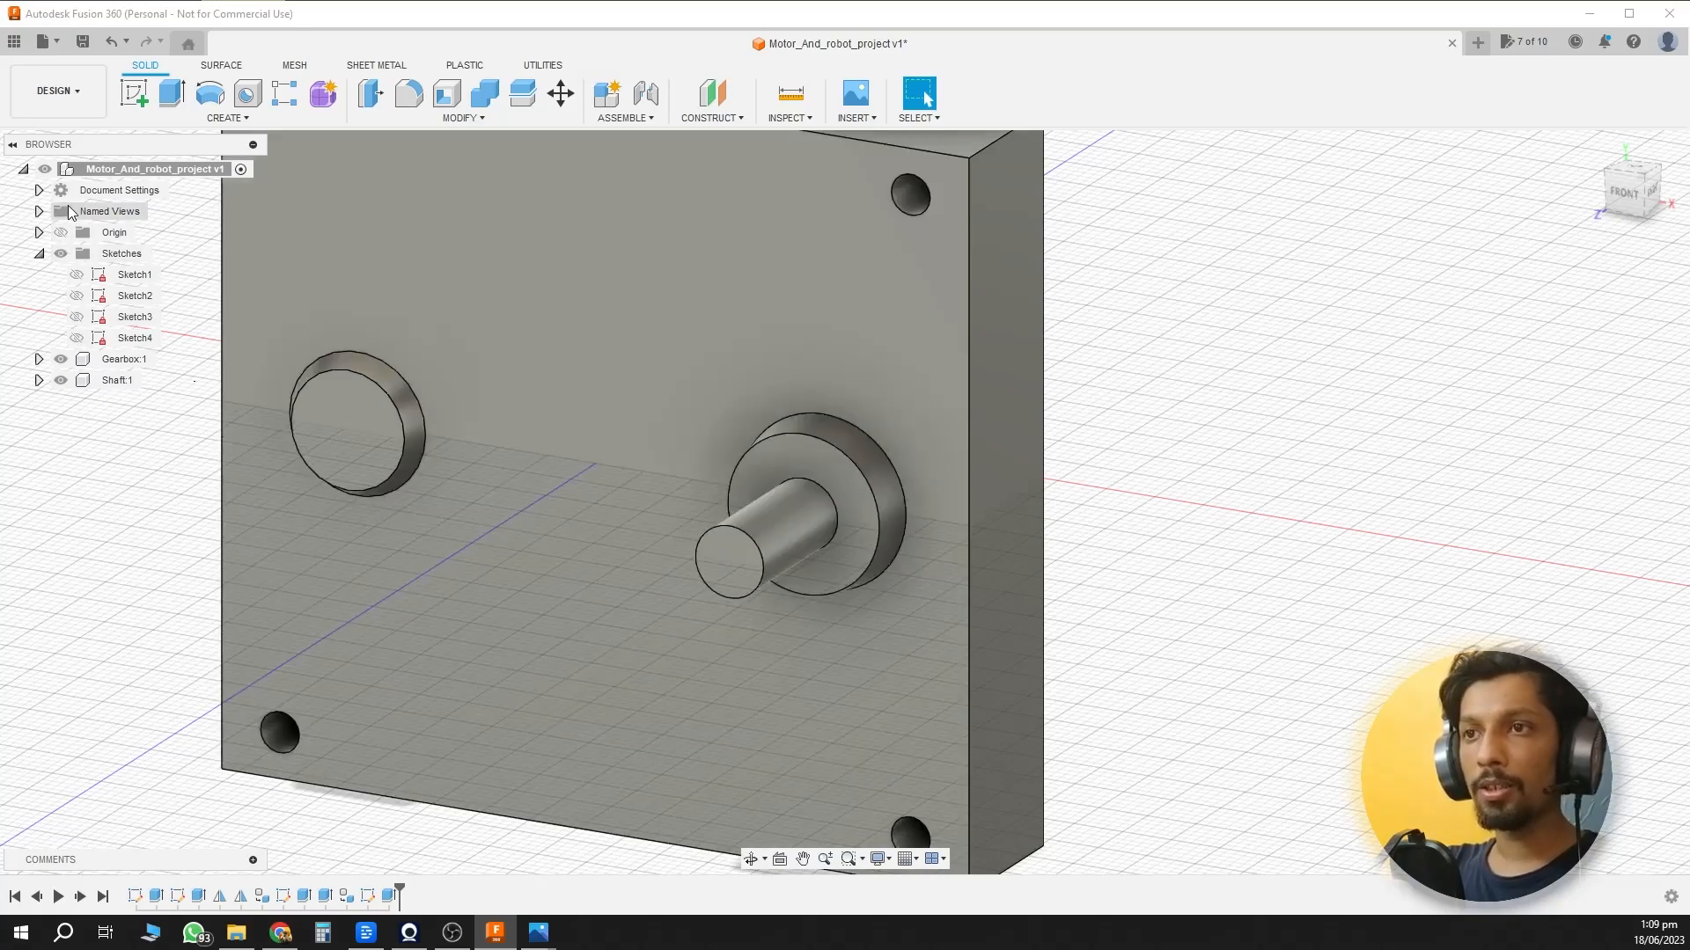
scroll(994, 506, "down", 3)
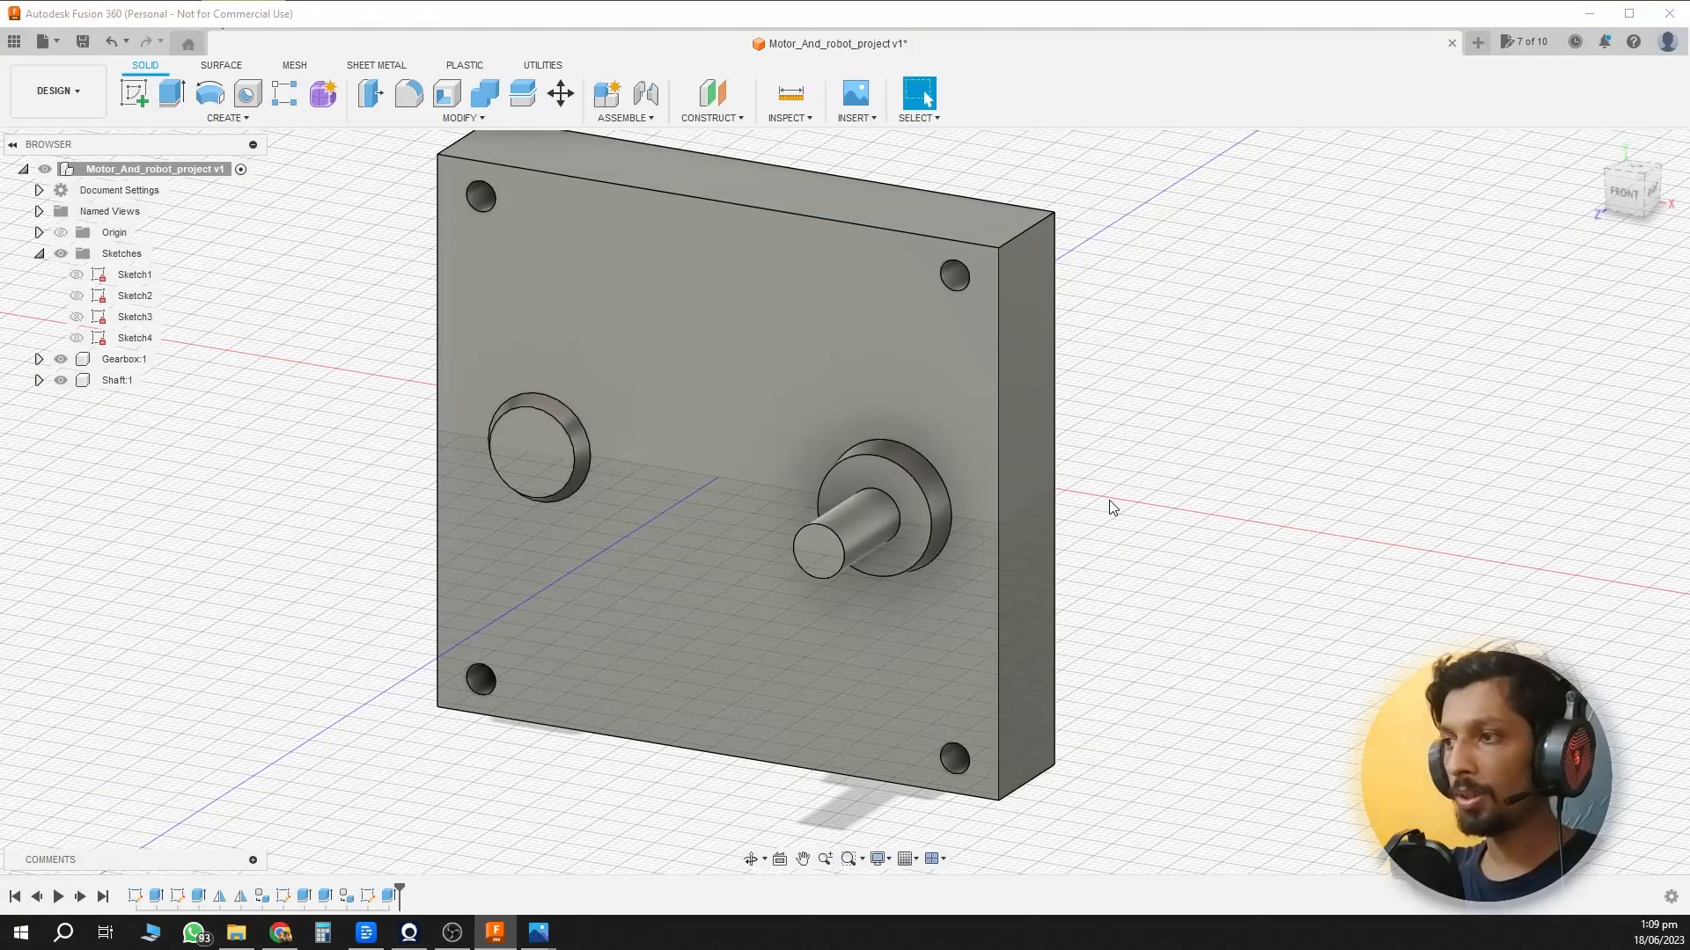
Check the flat in the shaft photo and sketch a horizontal chord about 6.8 mm long across the shaft's end face, slightly above its centre.
left_click(531, 938)
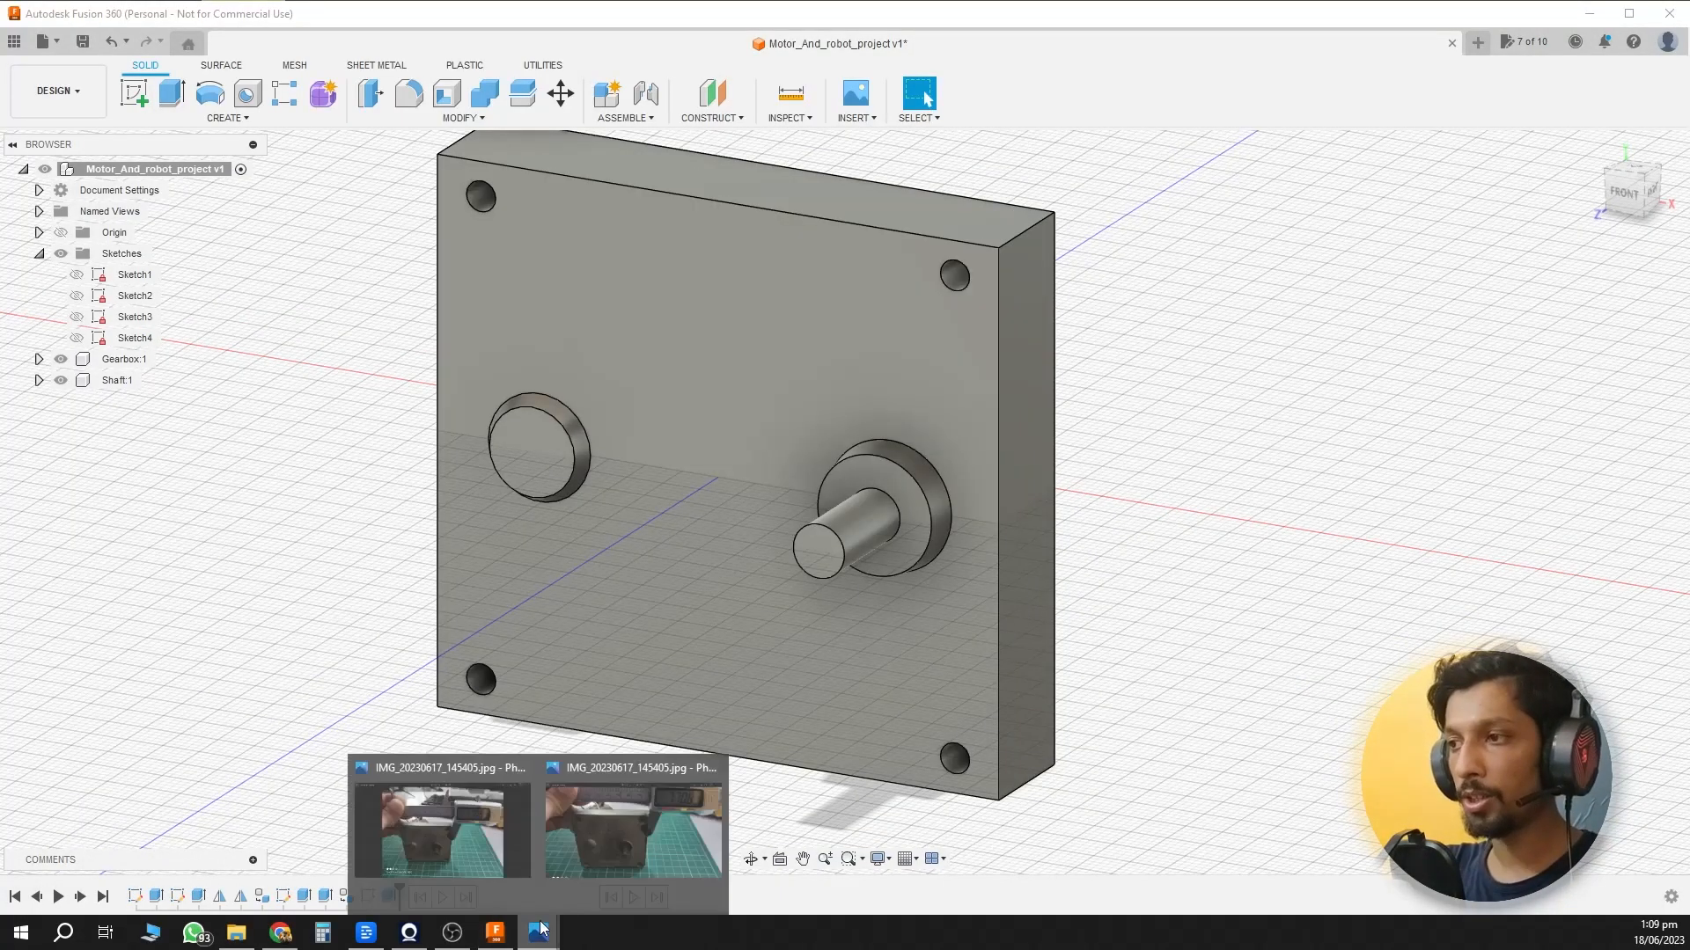
left_click(635, 827)
scroll(736, 760, "up", 3)
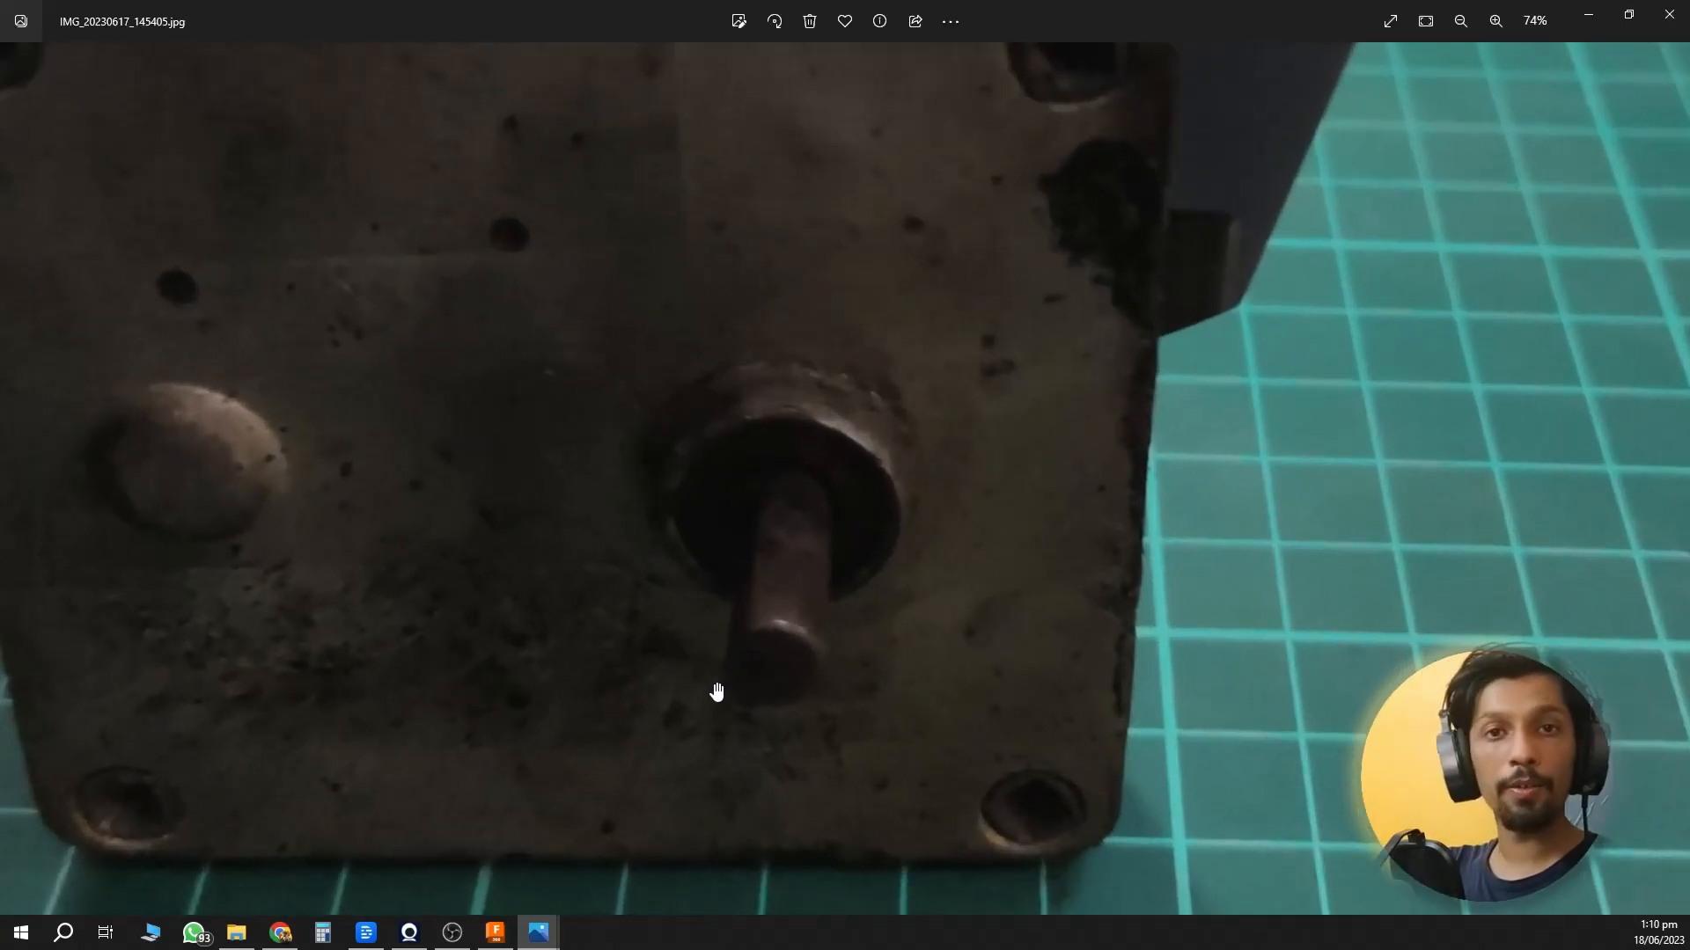
left_click(1594, 25)
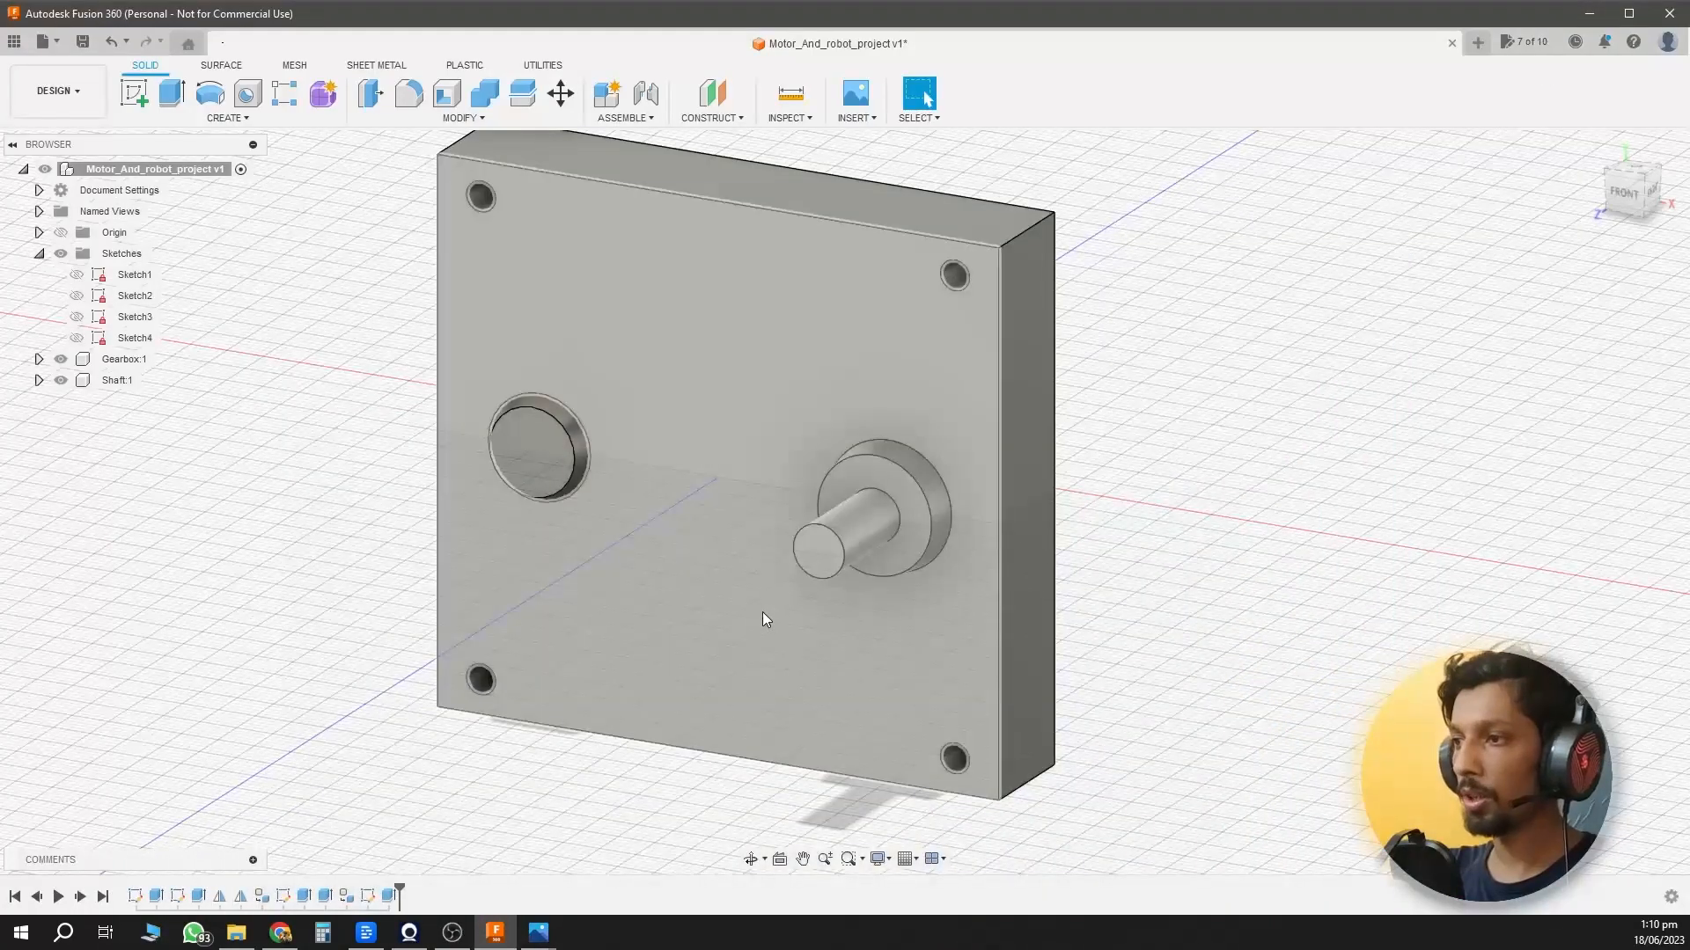
left_click(134, 92)
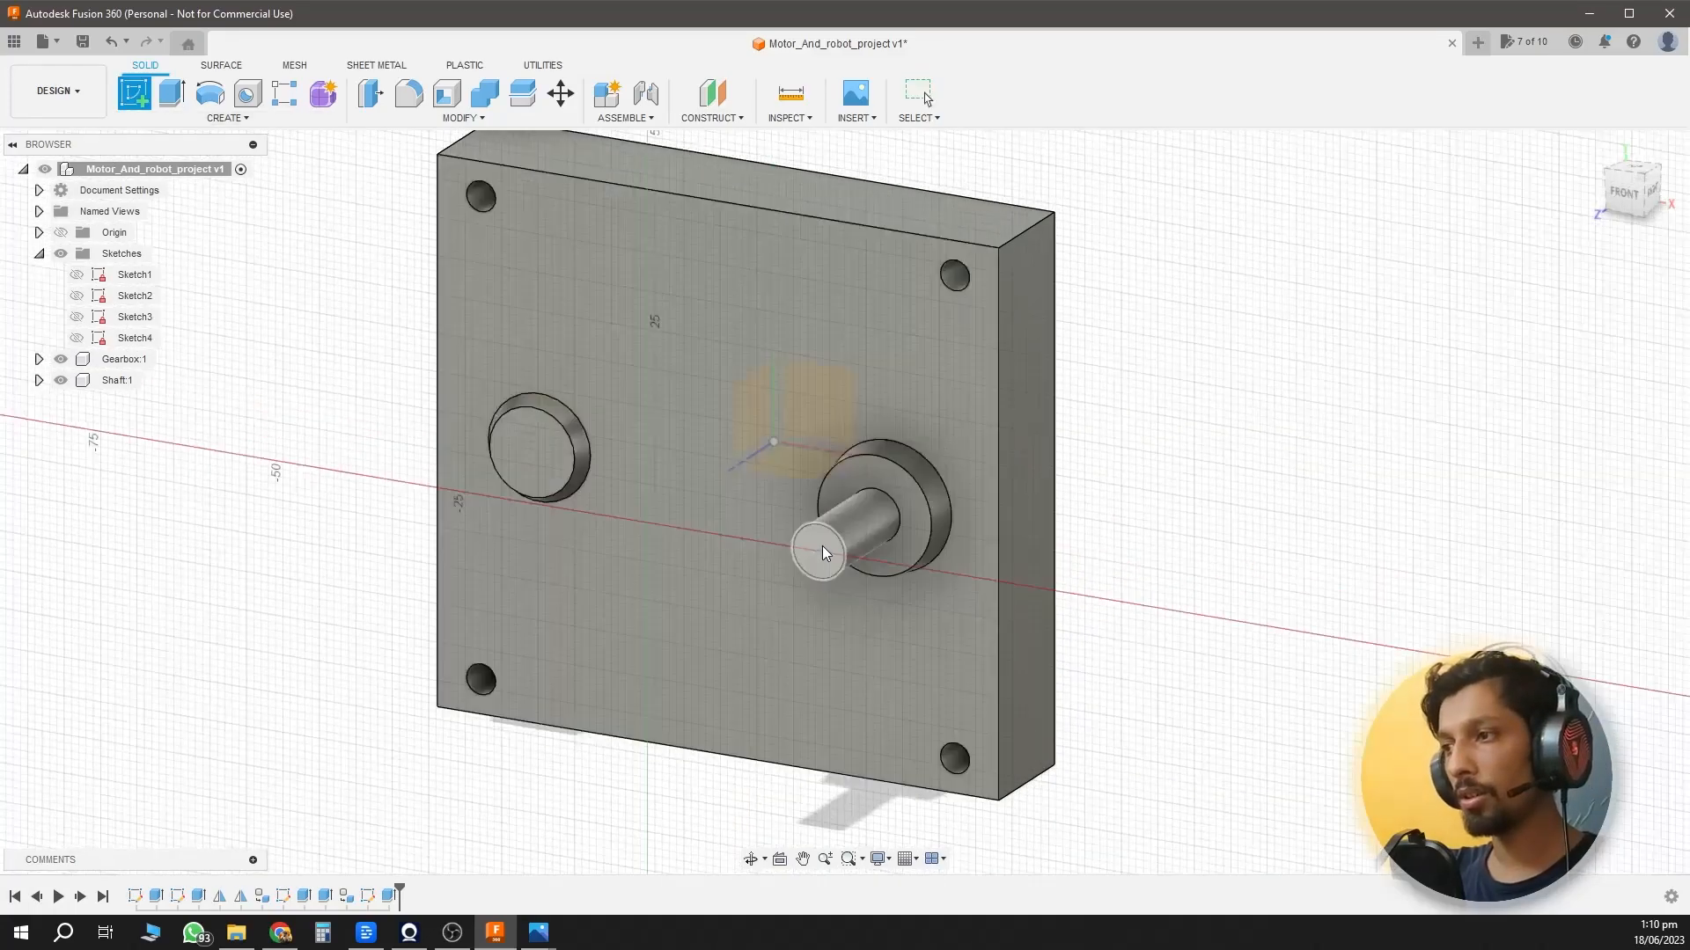
left_click(822, 545)
scroll(1083, 510, "up", 5)
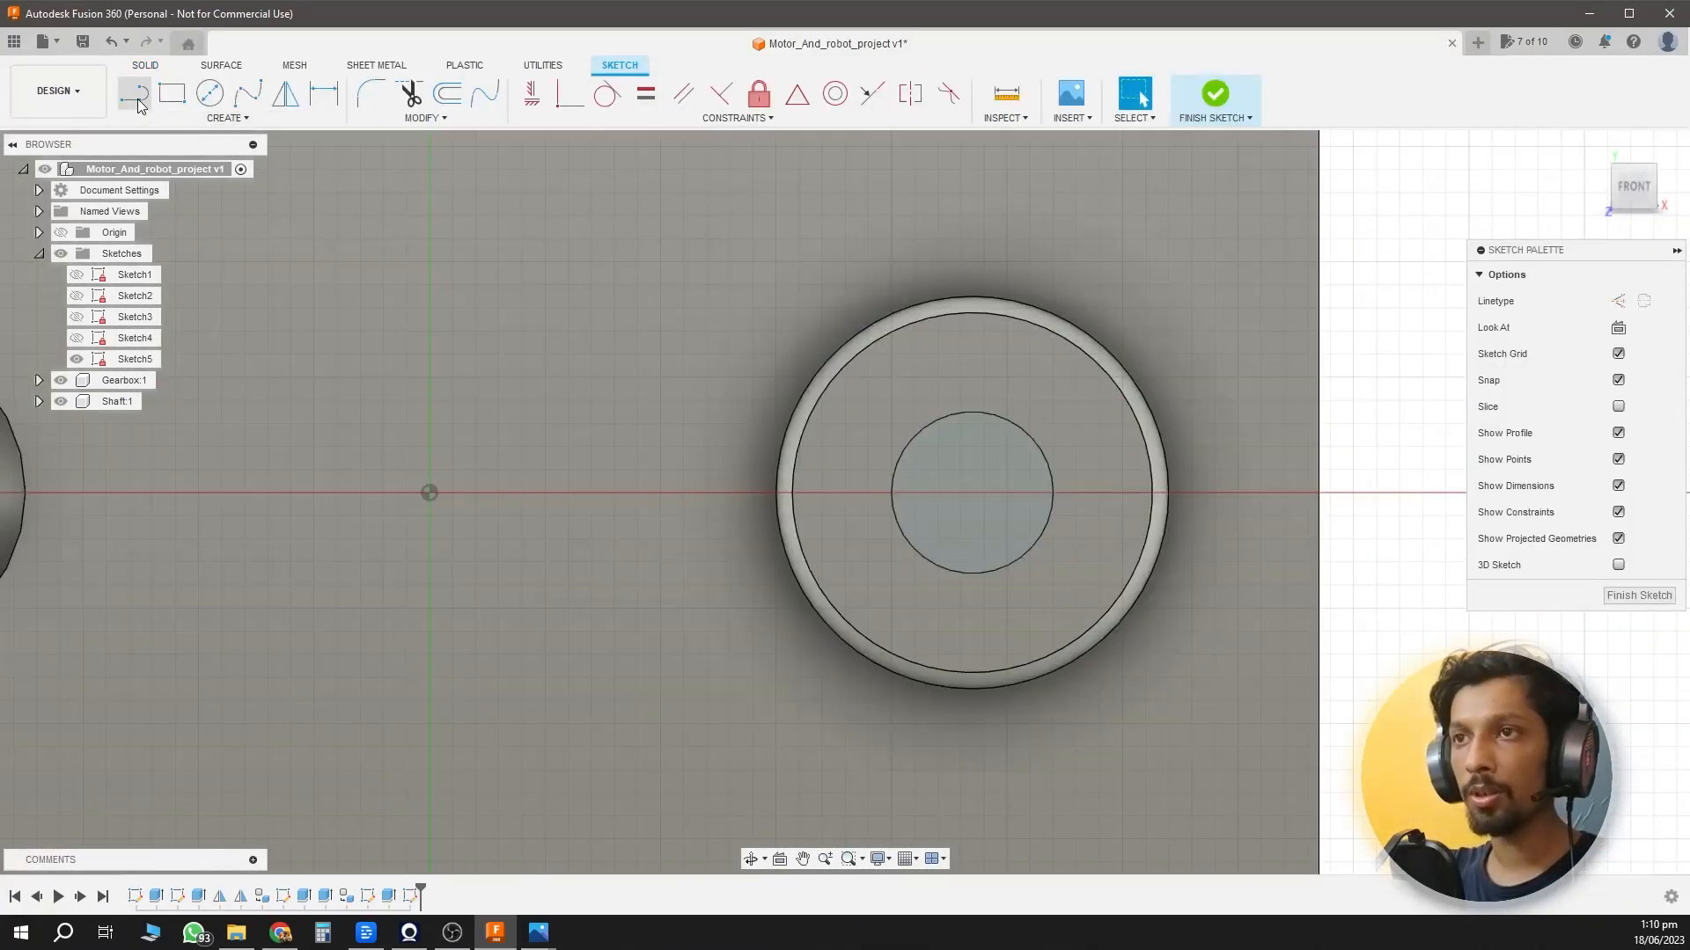
left_click(134, 95)
scroll(947, 508, "up", 2)
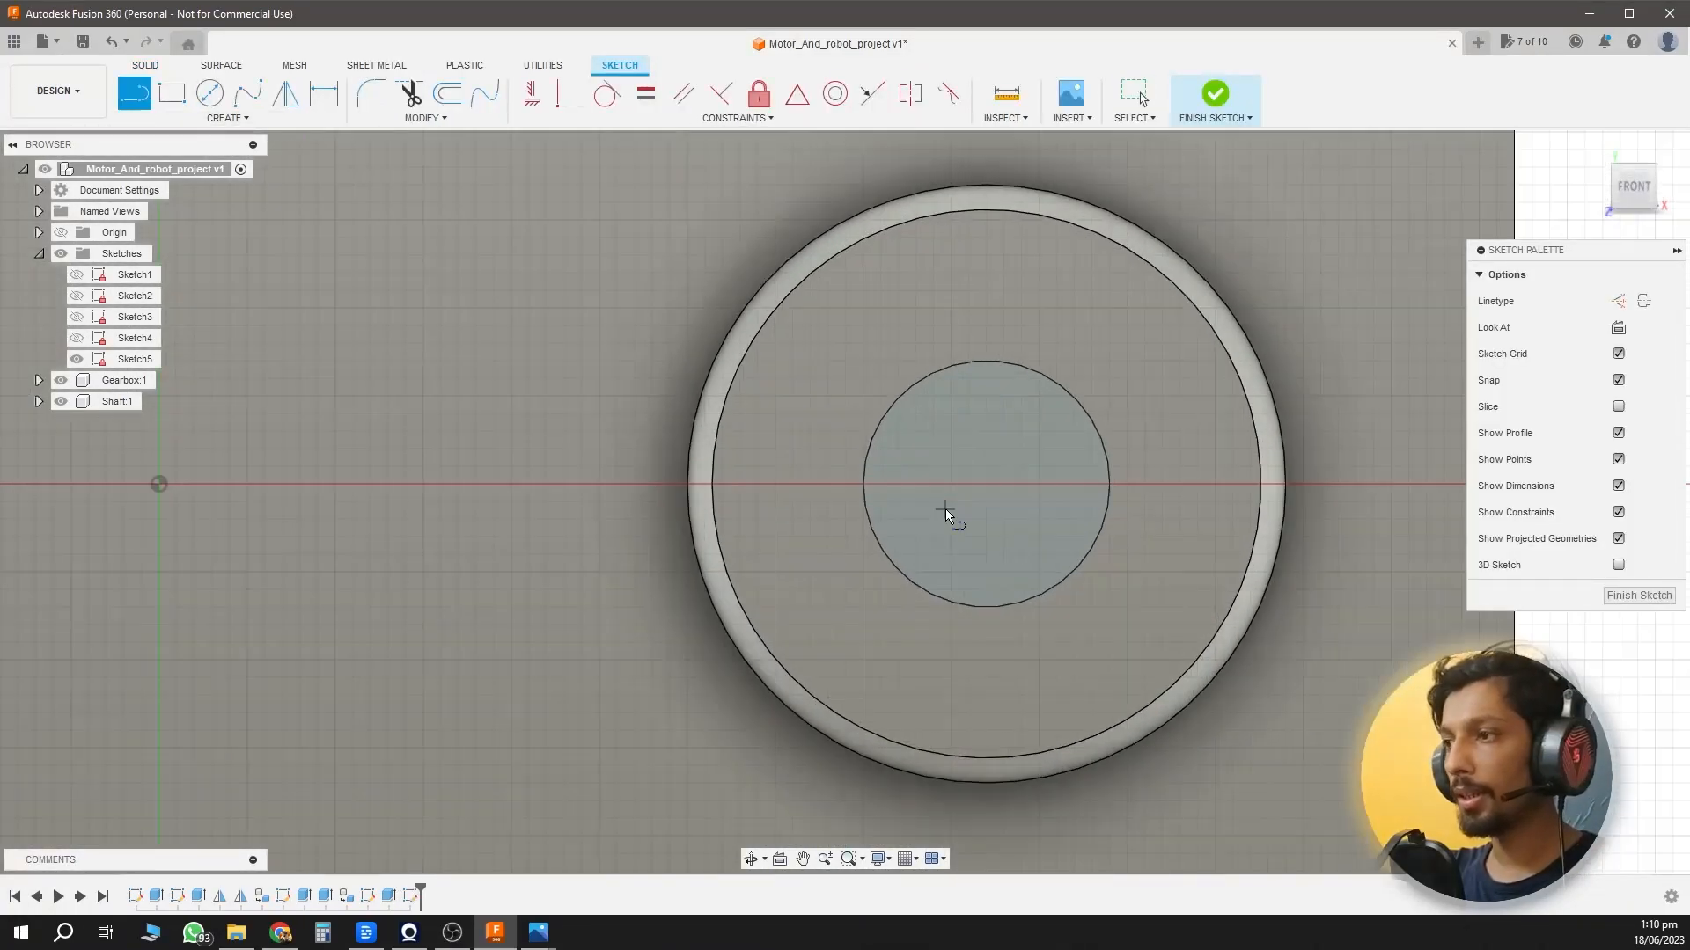
left_click(868, 457)
left_click(1106, 457)
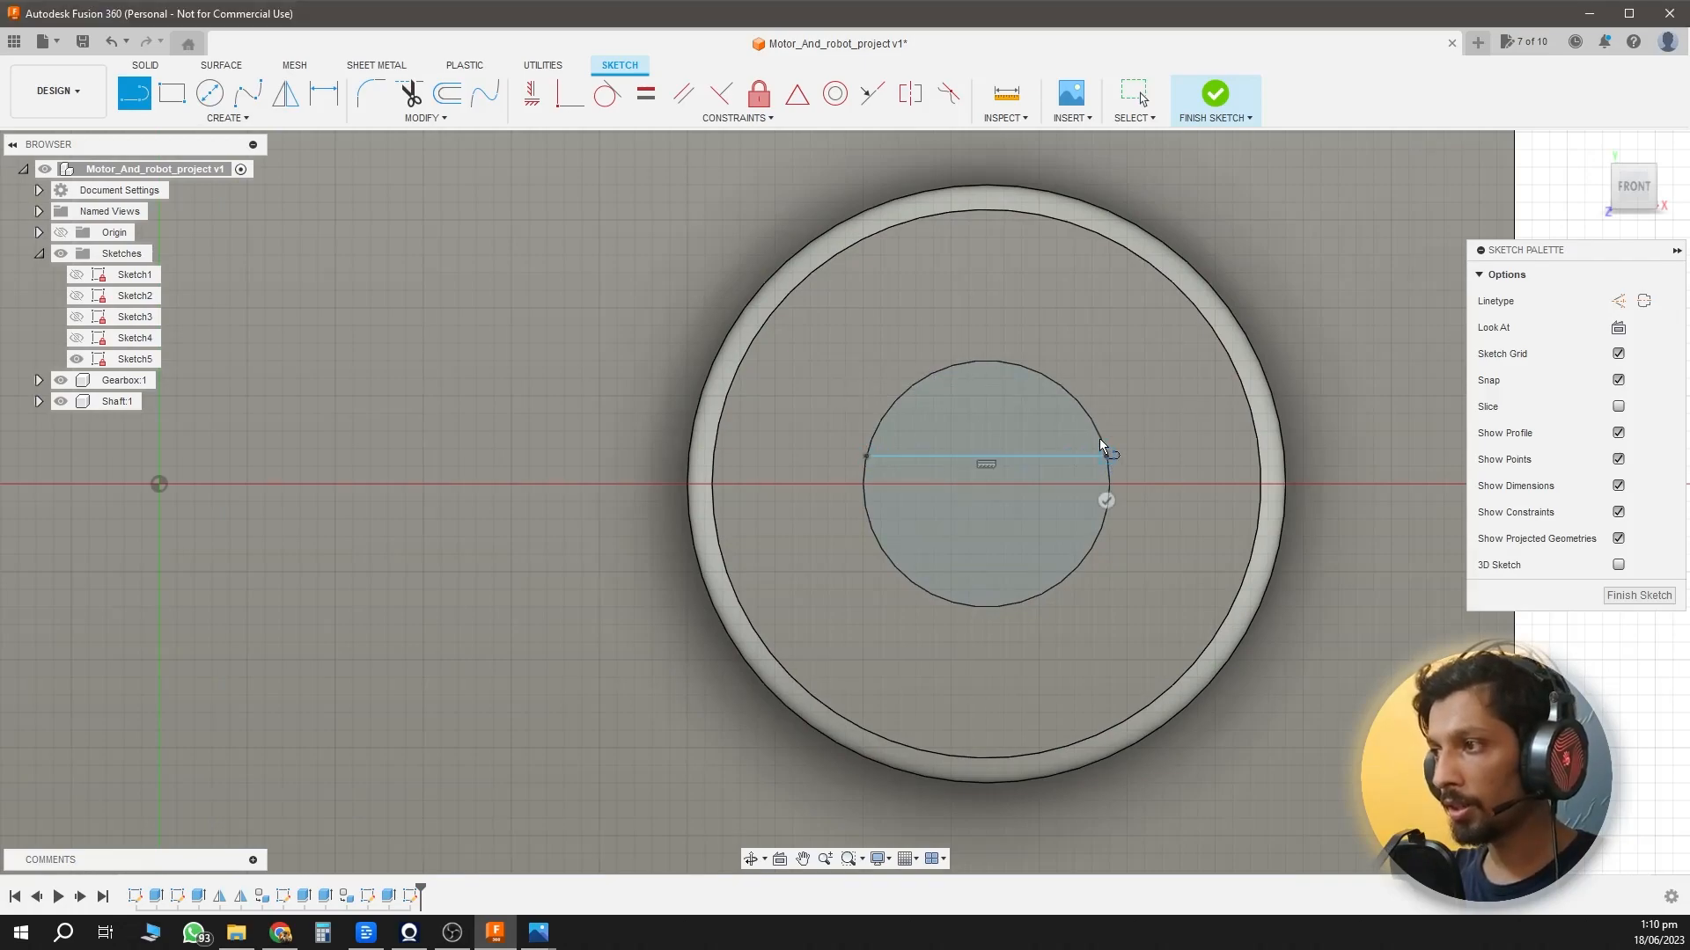
Dimension the length of the horizontal chord on the shaft's end face.
key("d")
left_click(1012, 457)
left_click(1012, 491)
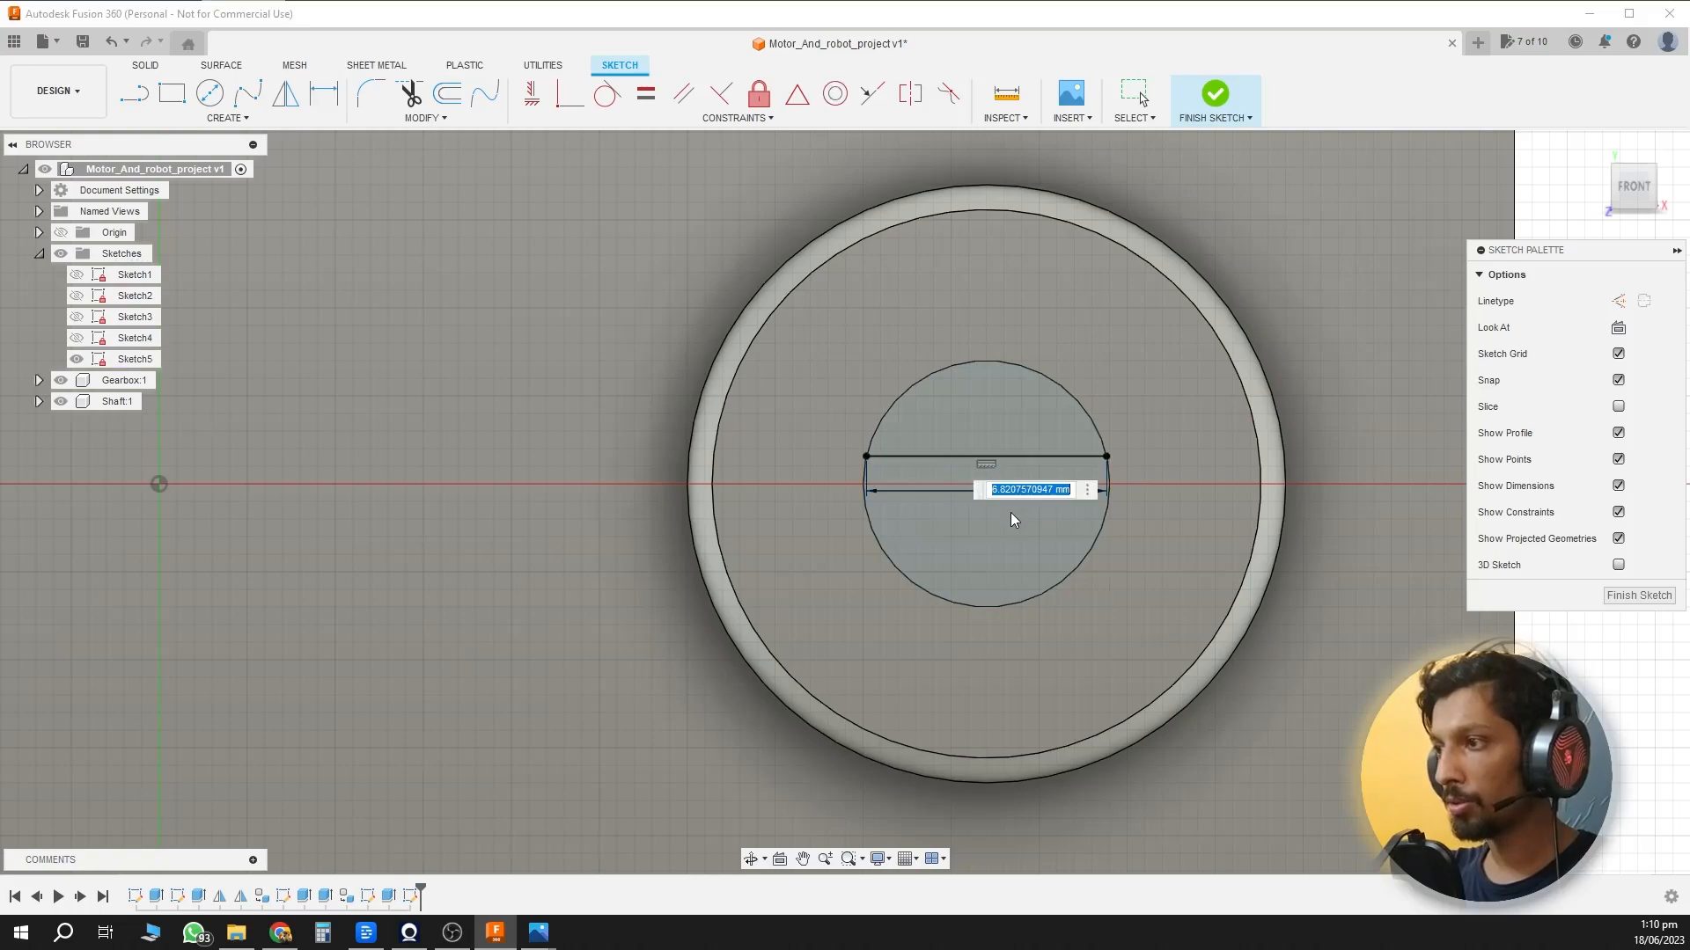
key("Return")
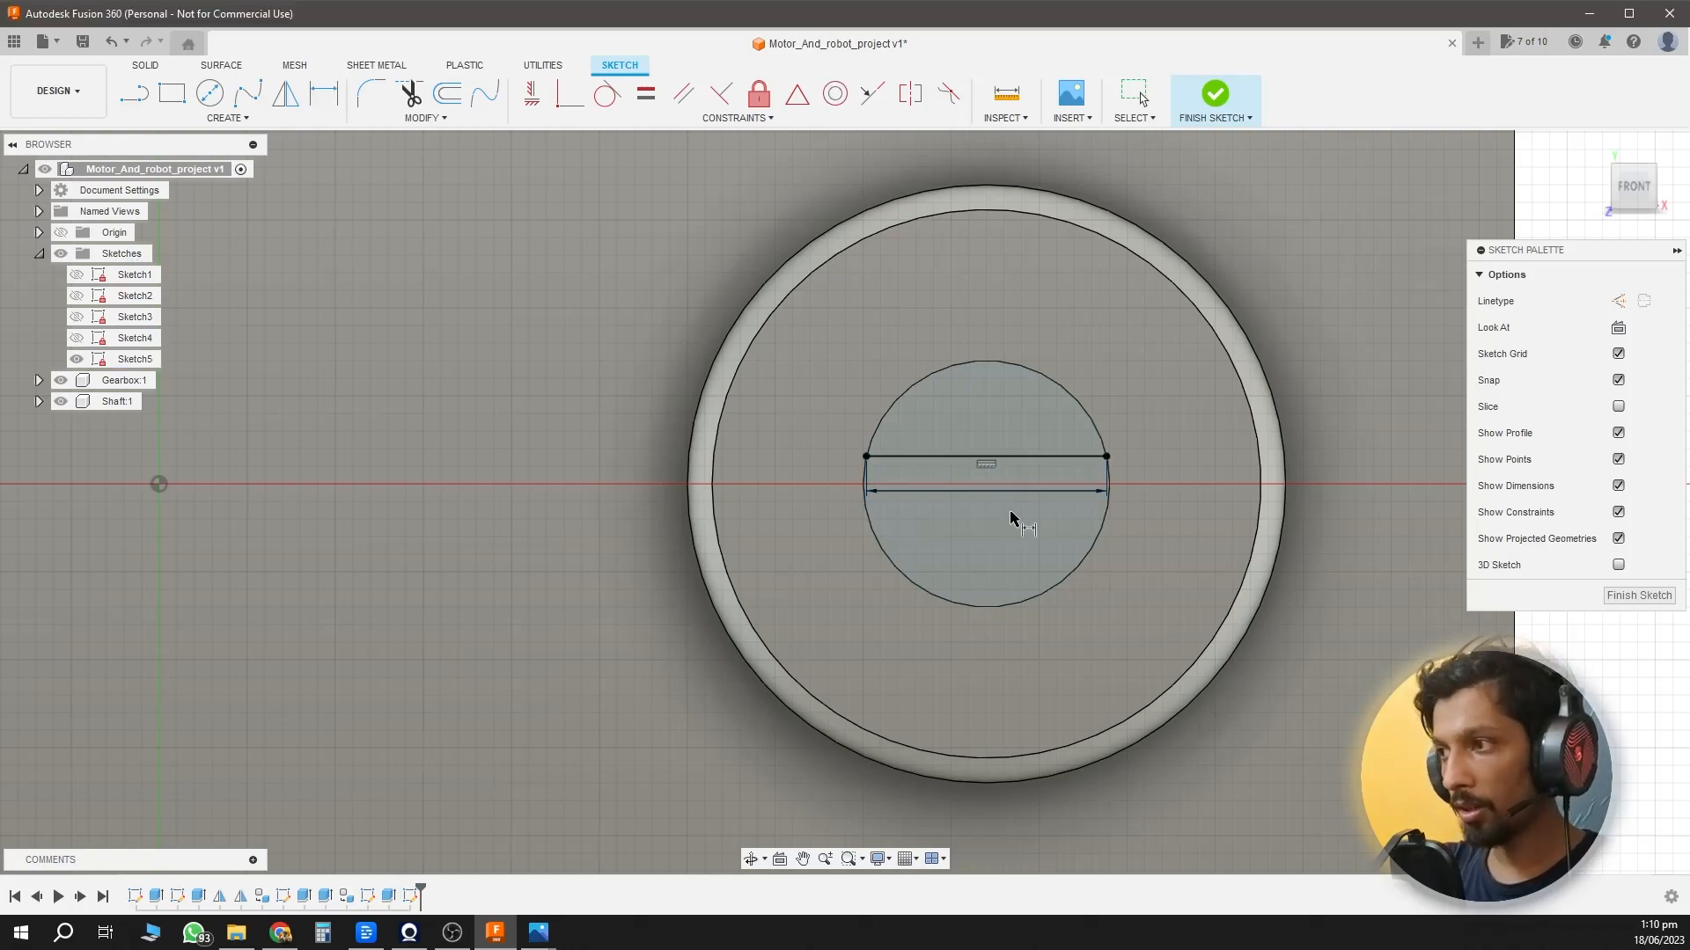
Extrude the segment above the chord back along the shaft as a cut, forming a flat that stops short of the boss.
scroll(979, 585, "down", 2)
middle_click_drag(1129, 551, 919, 628, "shift")
scroll(917, 629, "down", 1)
scroll(917, 627, "down", 2)
key("e")
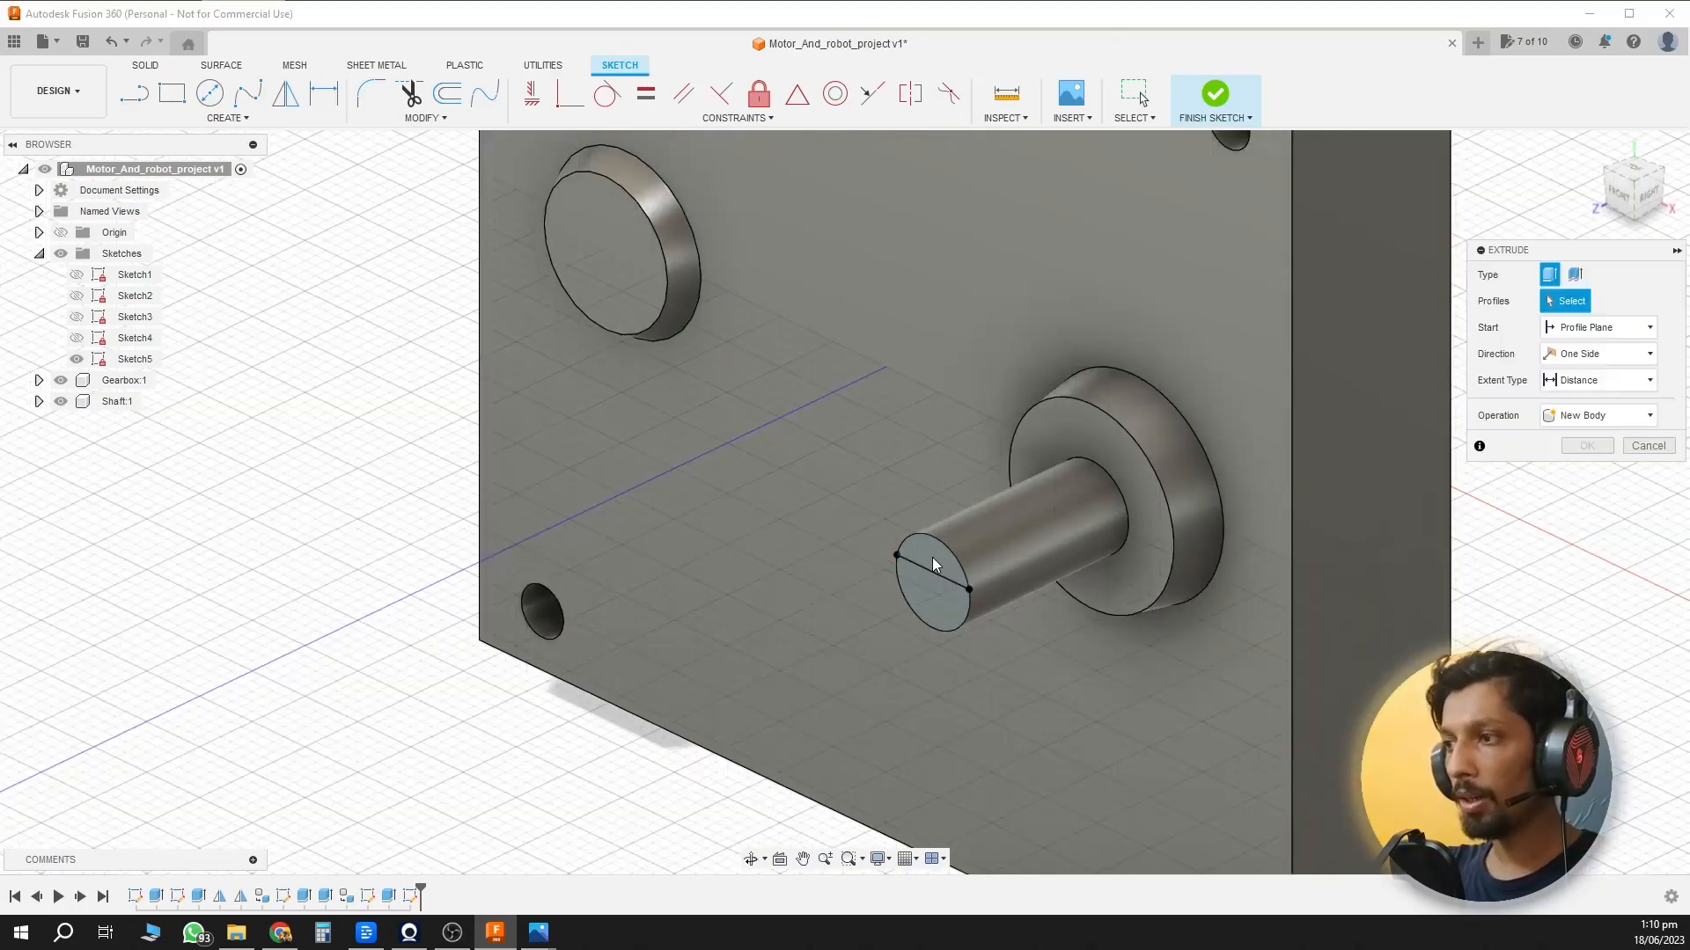
left_click(934, 573)
left_click_drag(935, 569, 963, 550)
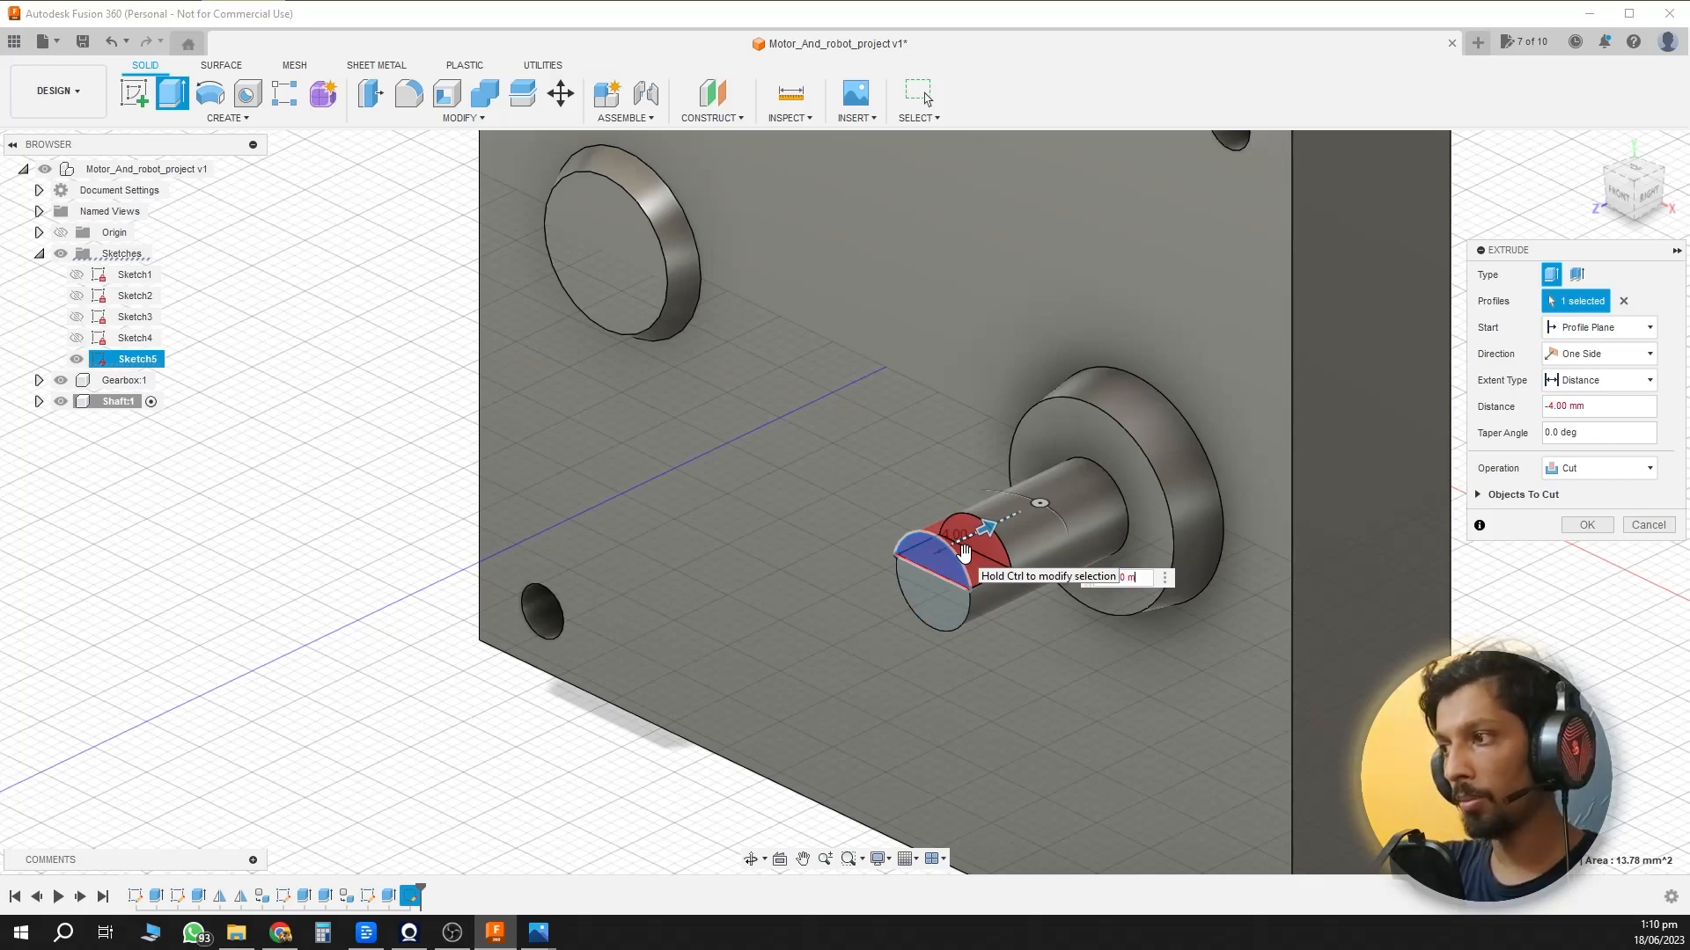
key("Return")
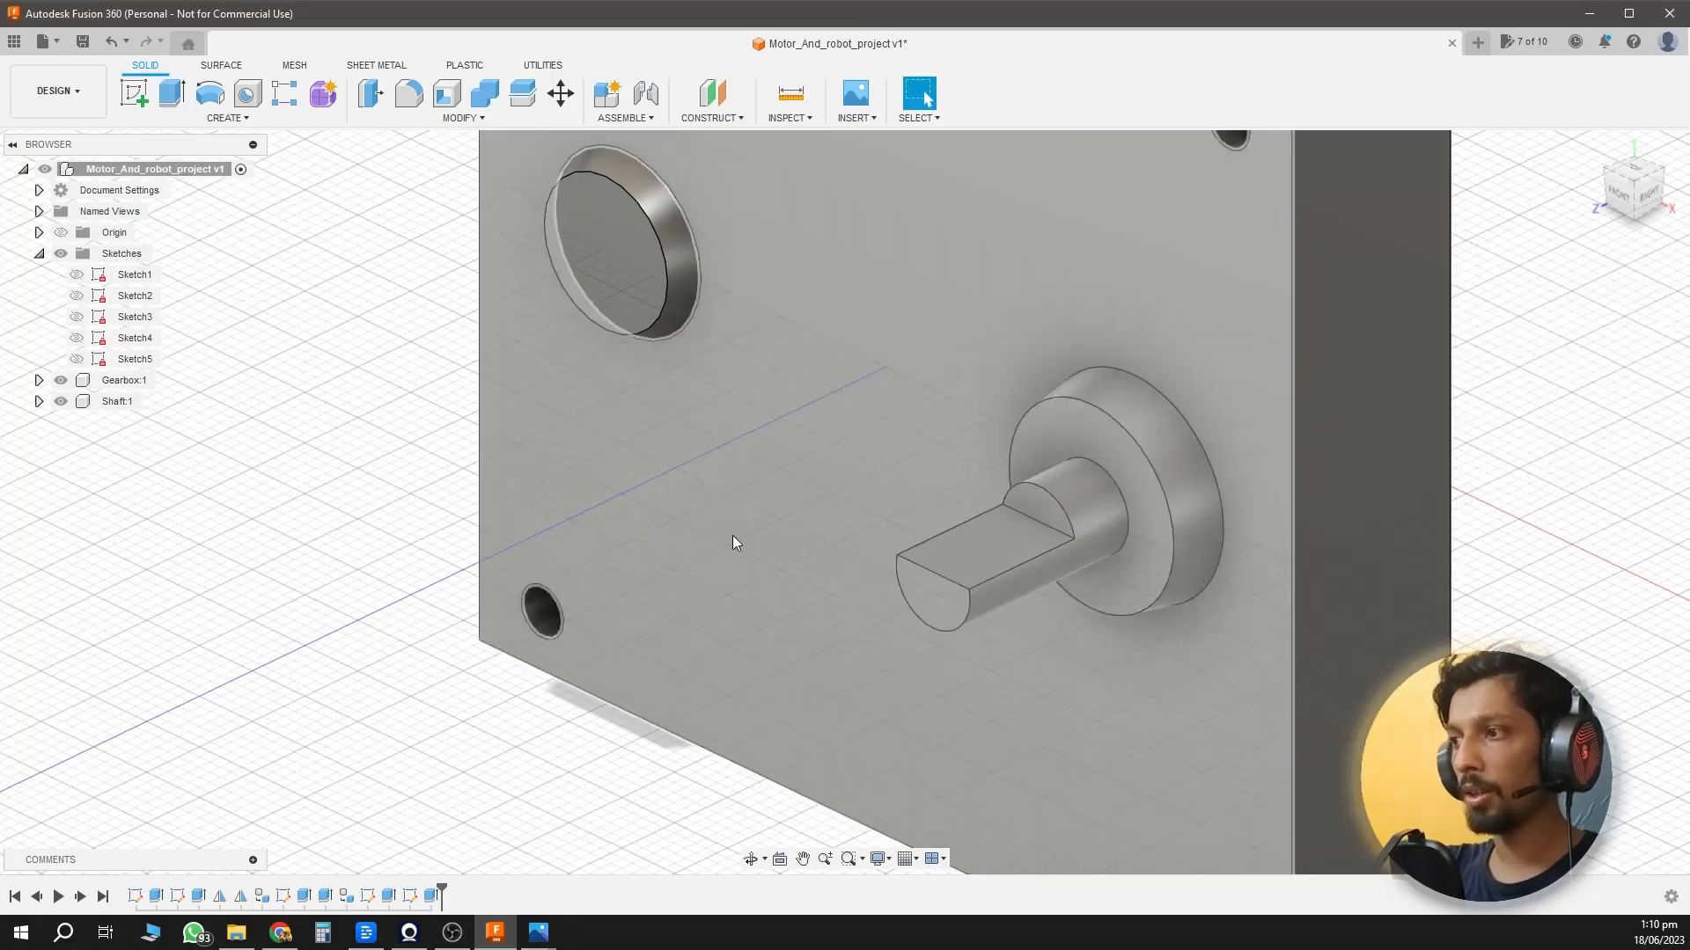
Fillet the gearbox's front outer edges, both boss rims and the shaft's edges with a 1 mm radius.
middle_click_drag(734, 539, 800, 520, "shift")
scroll(805, 516, "down", 5)
middle_click_drag(1025, 564, 1116, 589, "shift")
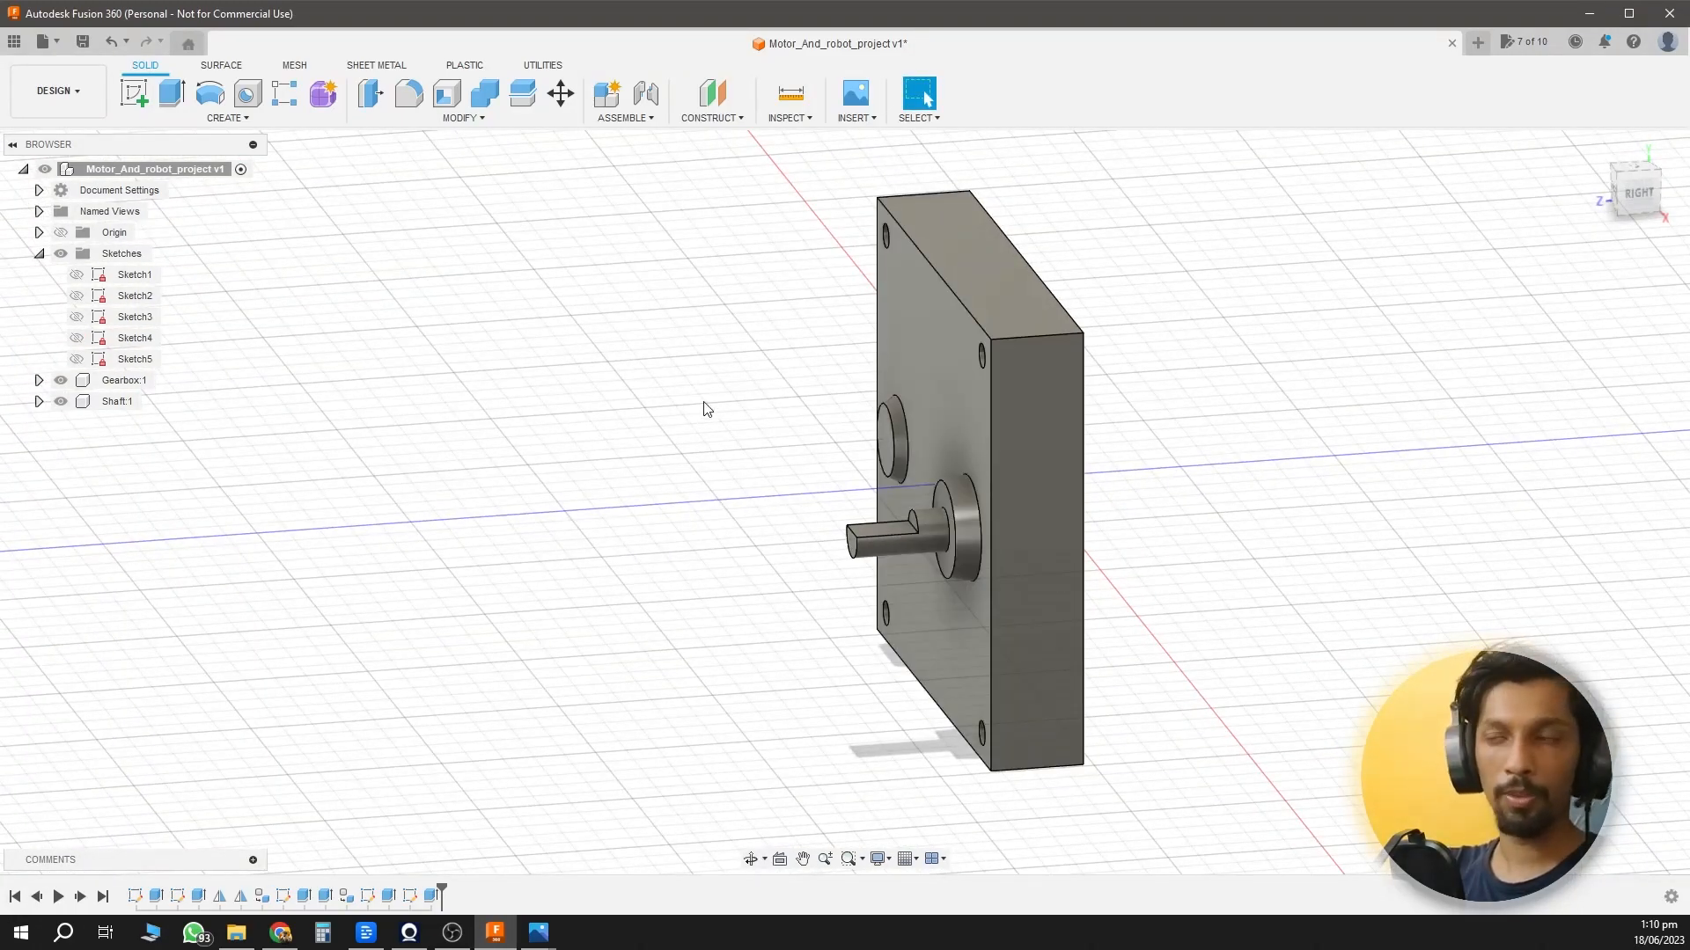
left_click(408, 93)
left_click(947, 283)
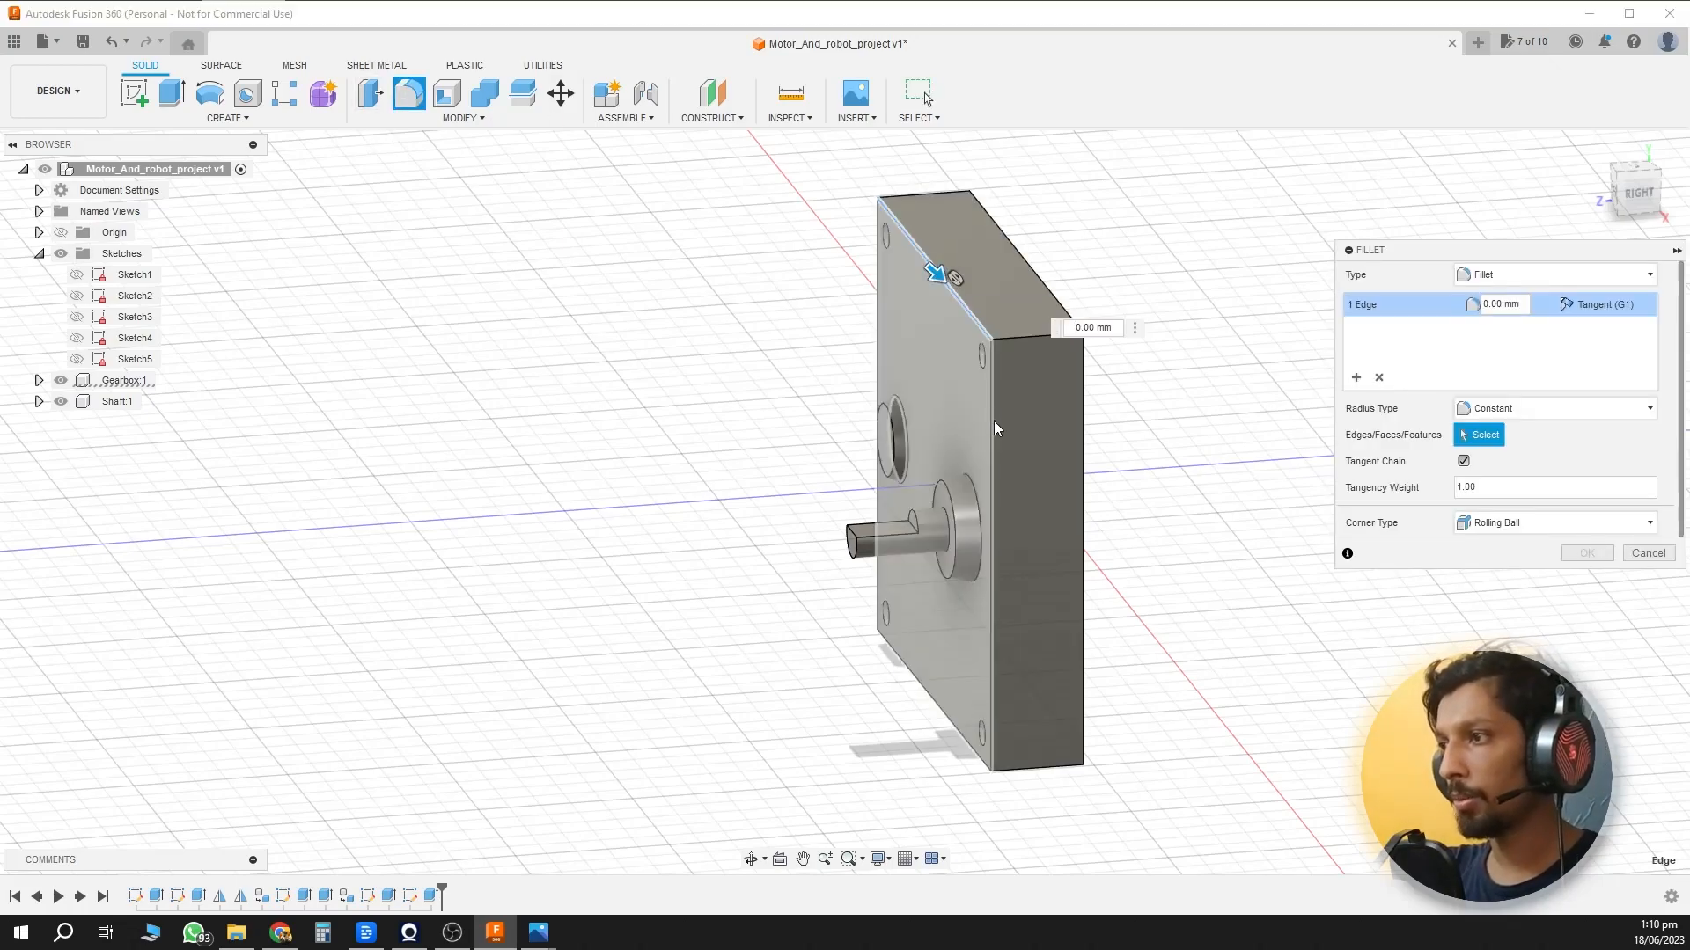
left_click(990, 638)
middle_click_drag(990, 638, 878, 786, "shift")
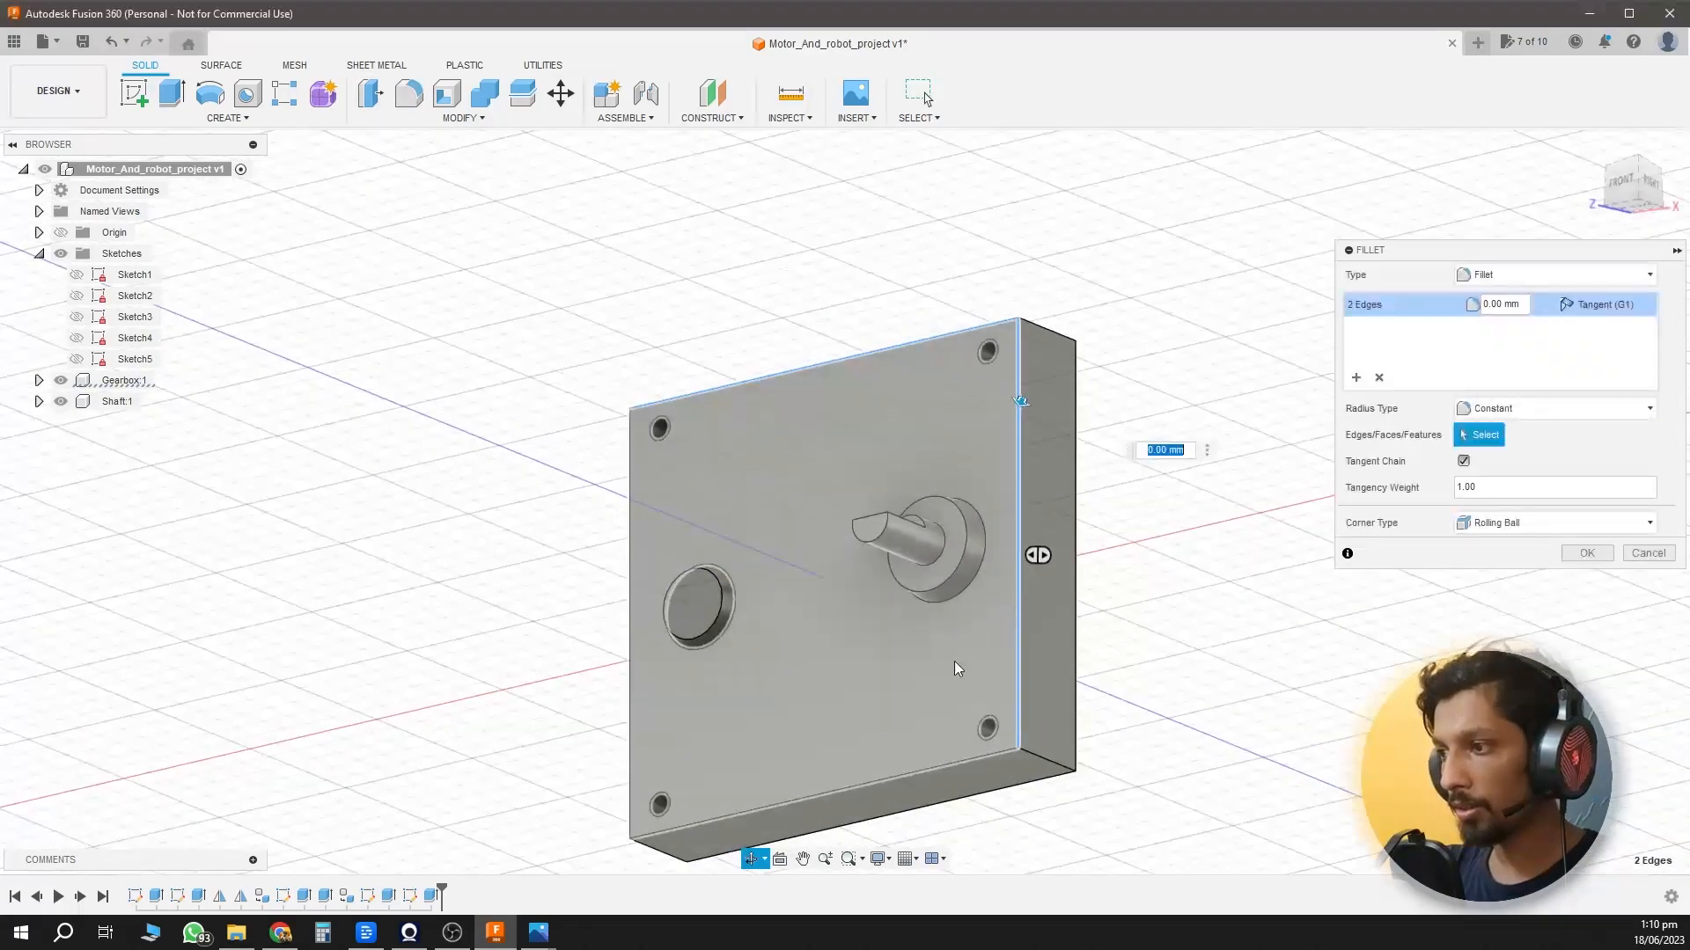
left_click(874, 782)
middle_click_drag(423, 563, 556, 616, "shift")
left_click(810, 555)
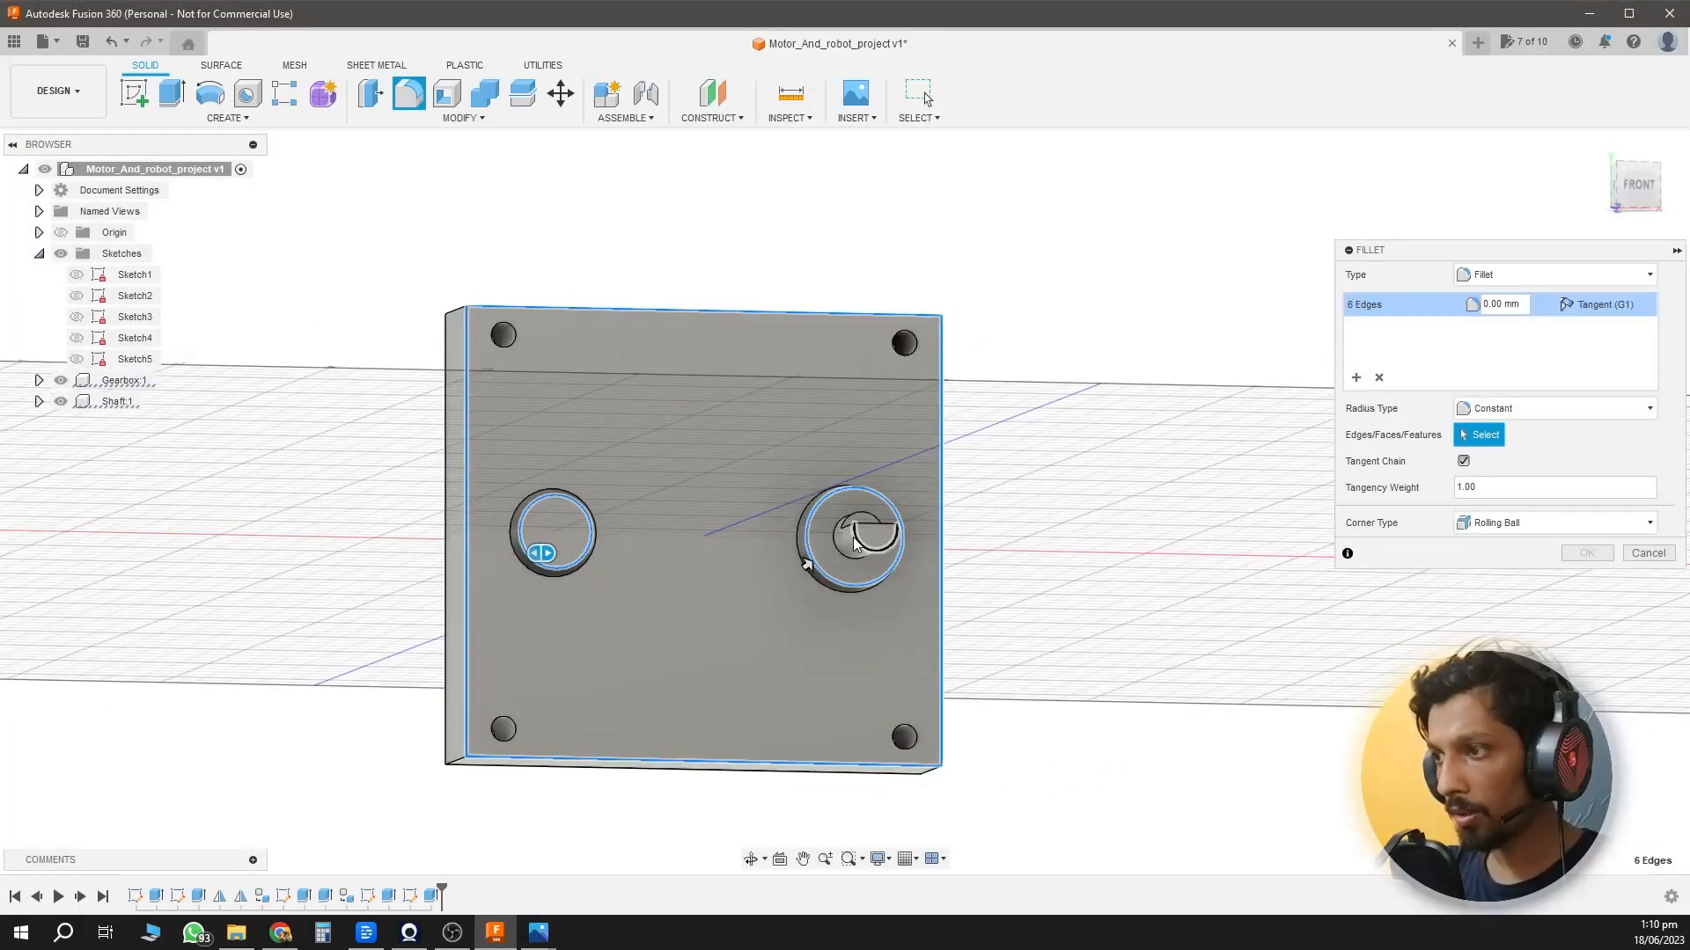
left_click(858, 570)
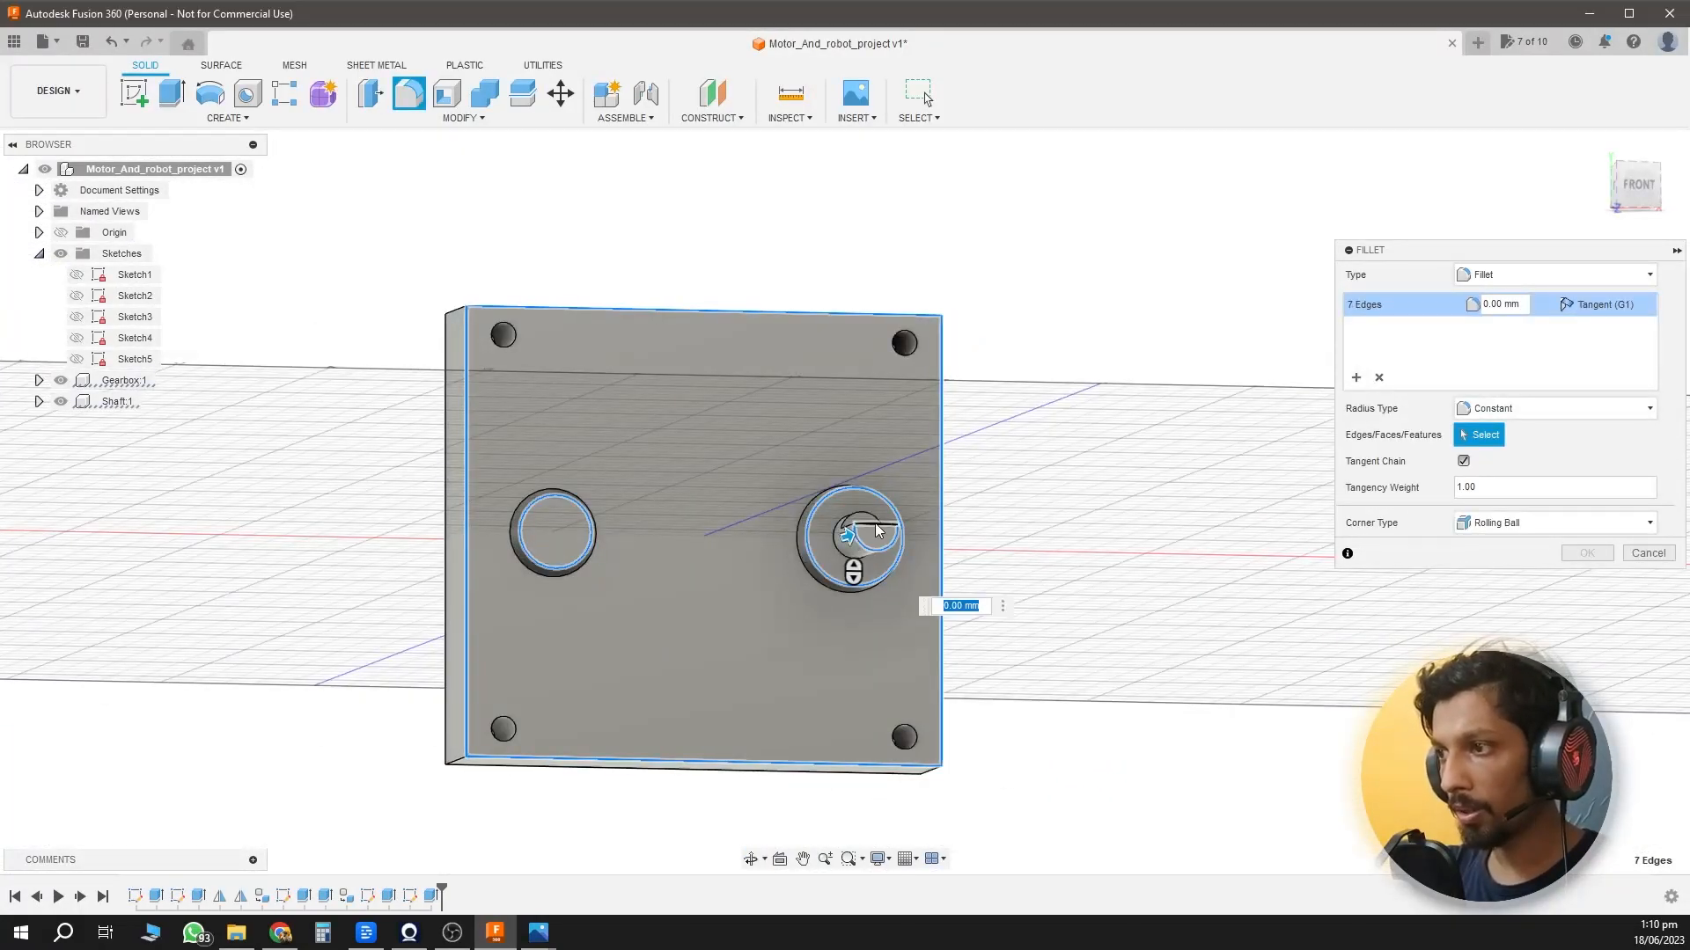
left_click(875, 528)
left_click(1486, 305)
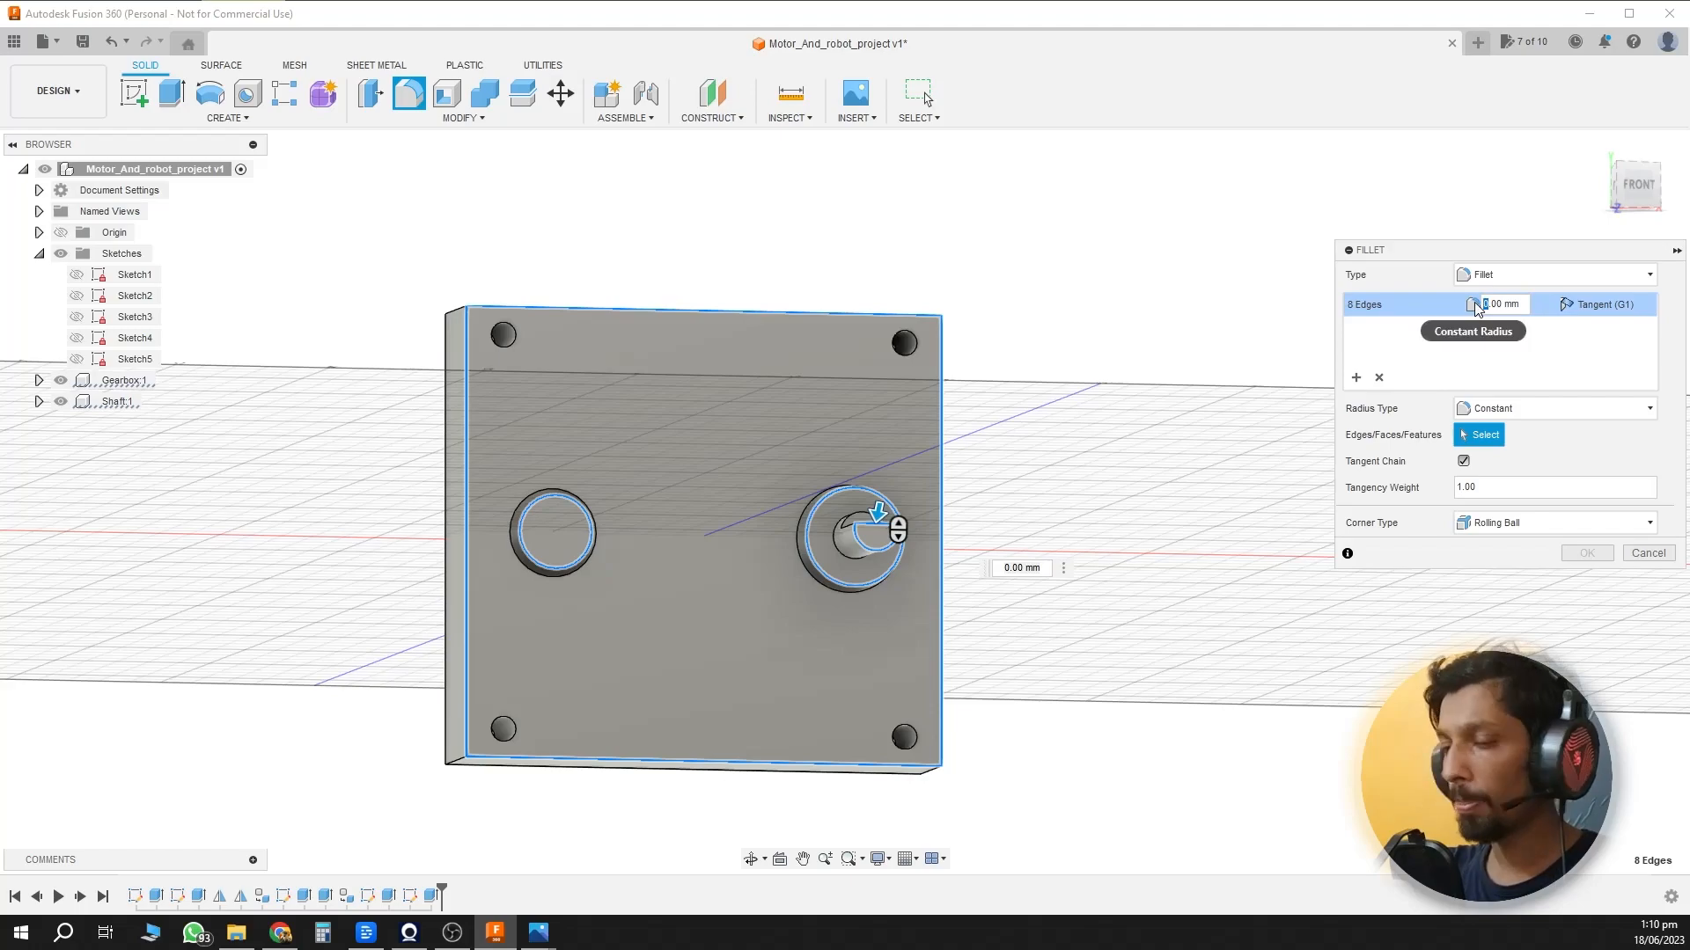
type("2")
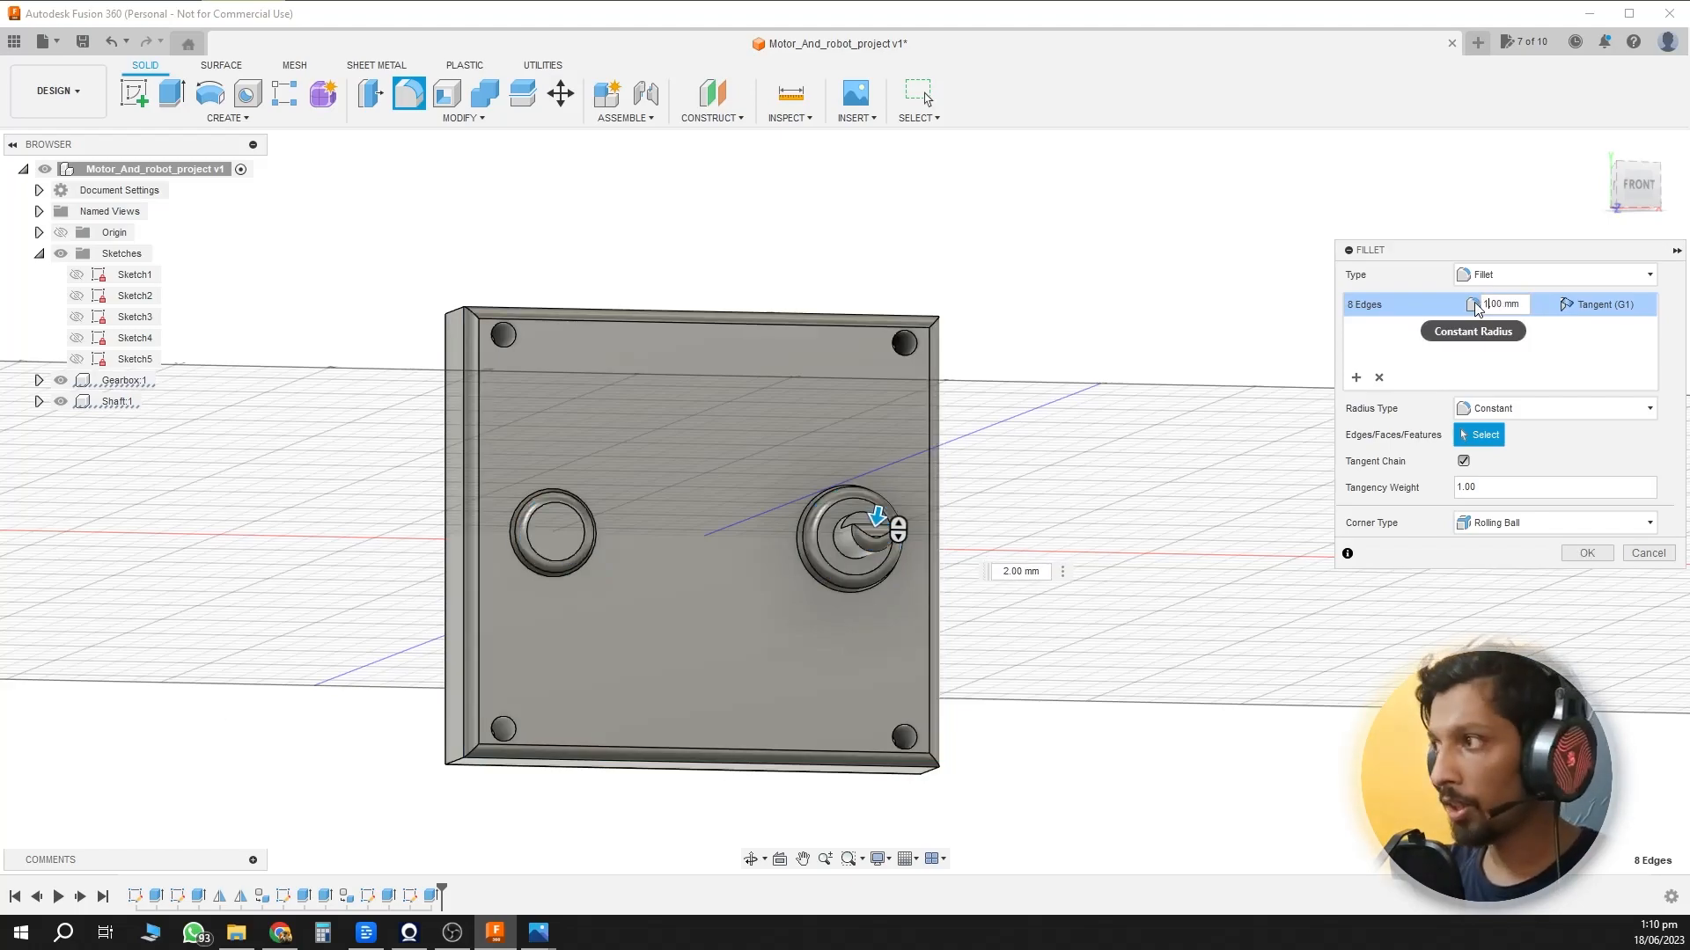
left_click(1578, 553)
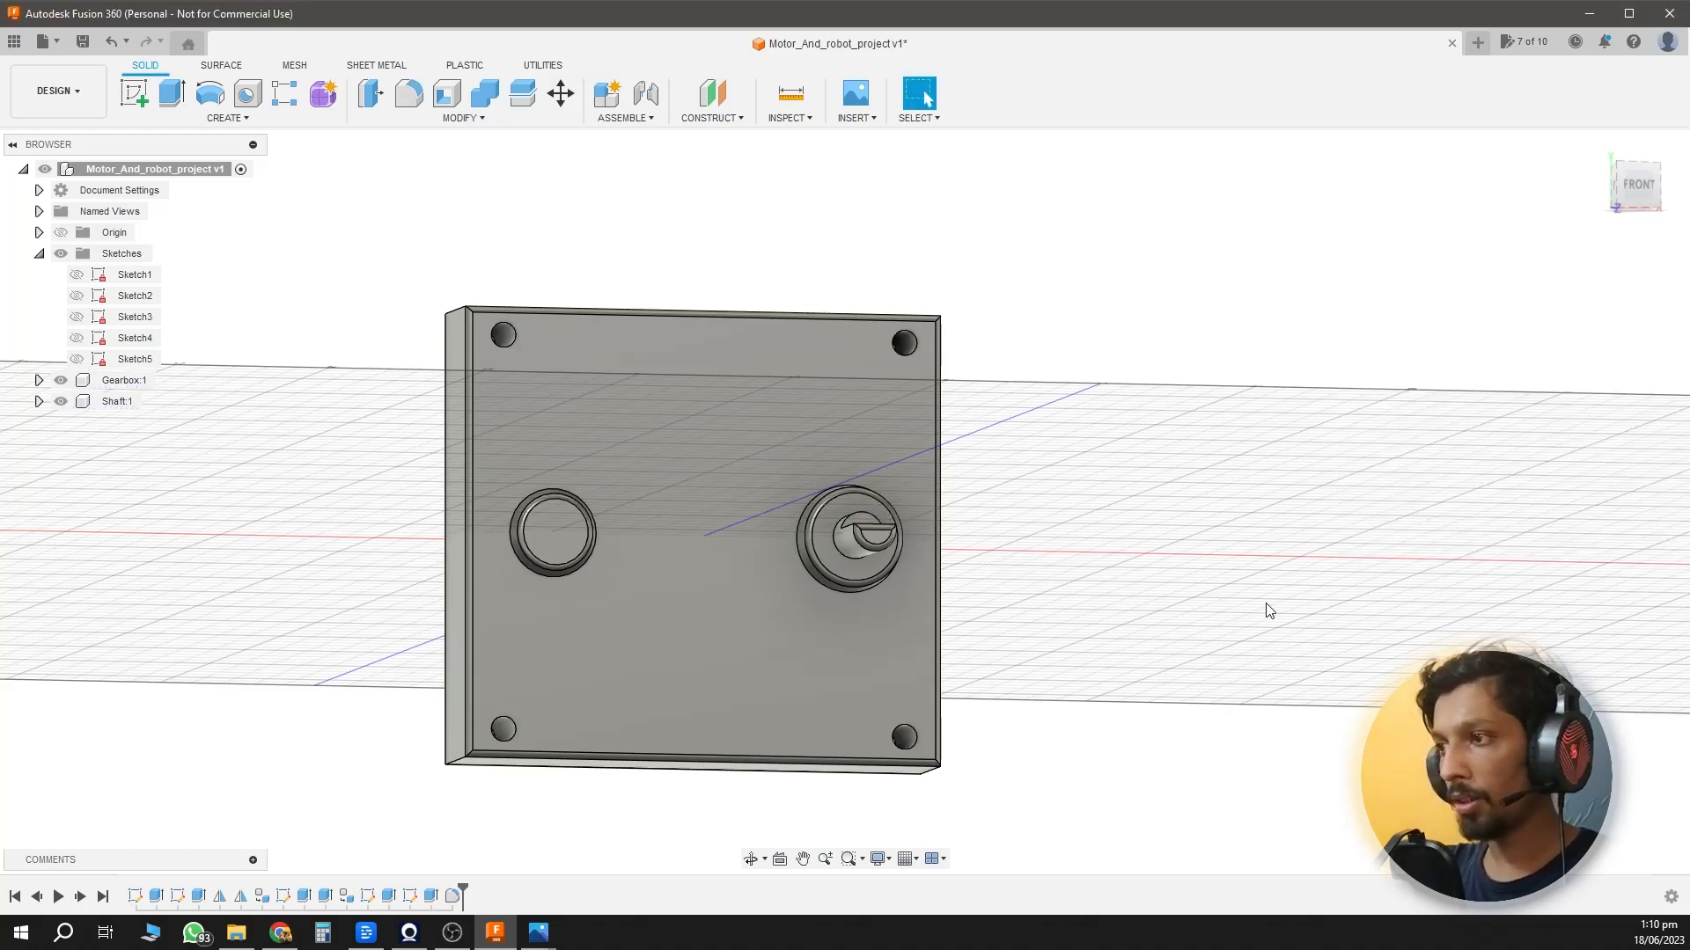
Inspect the filleted gearbox from front and back, and examine the motor's diameter and body length in the caliper photos.
middle_click_drag(1280, 543, 1511, 600, "shift")
scroll(388, 693, "up", 4)
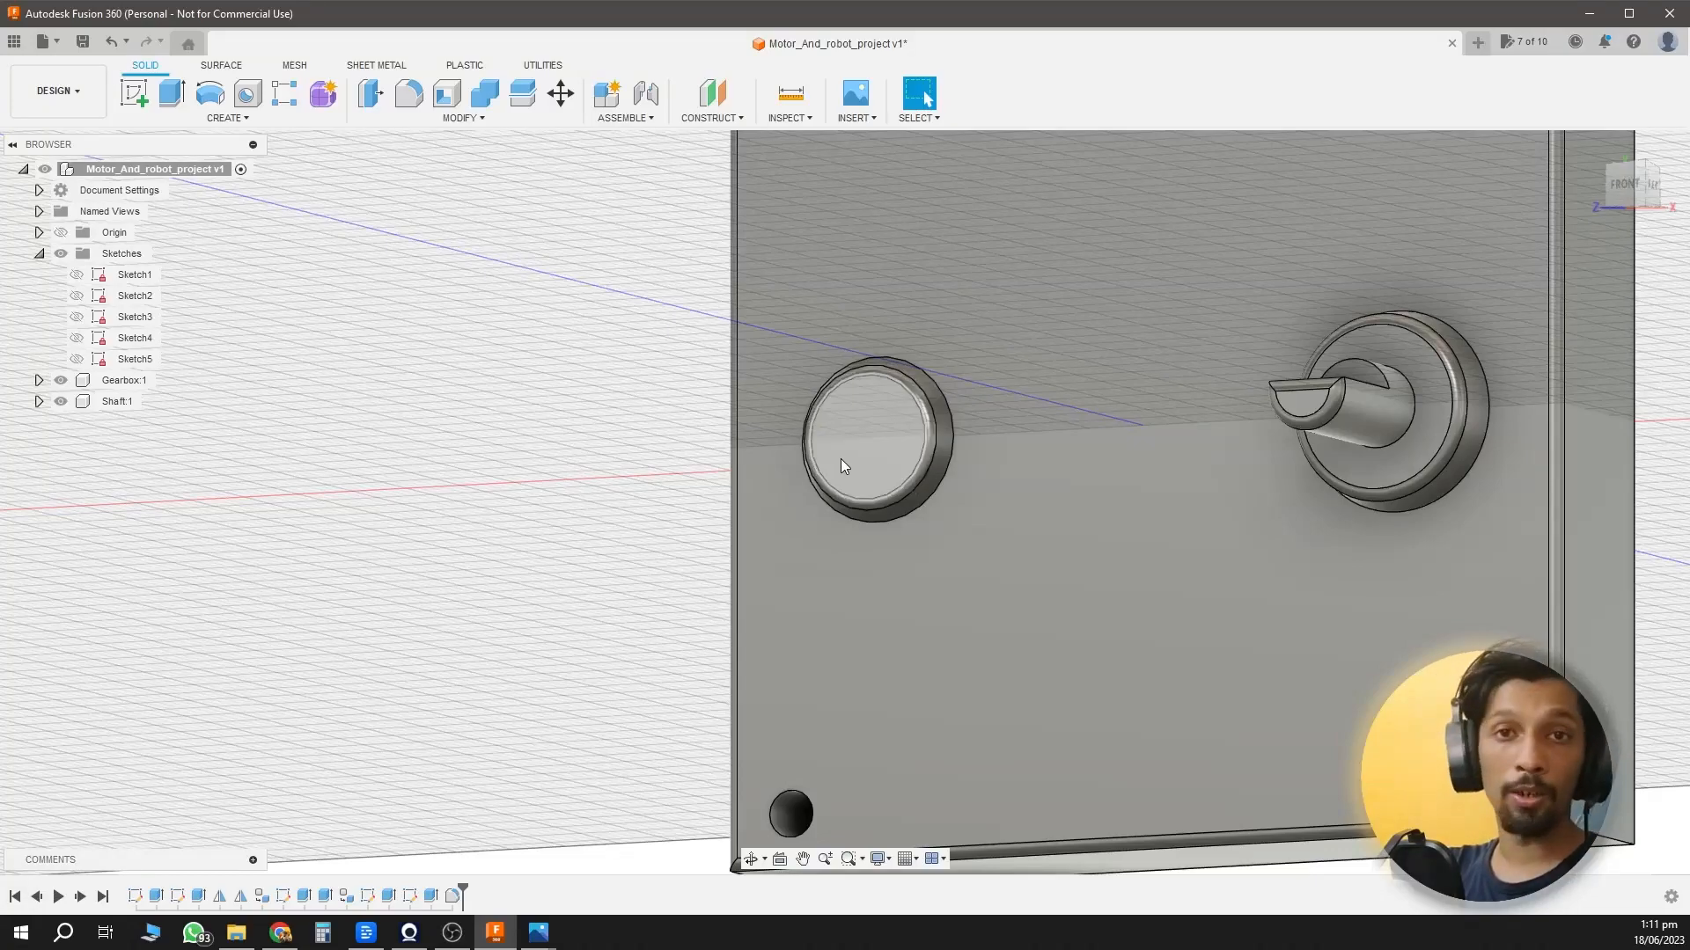
scroll(1307, 489, "down", 2)
scroll(1408, 497, "down", 5)
middle_click_drag(1520, 509, 697, 514, "shift")
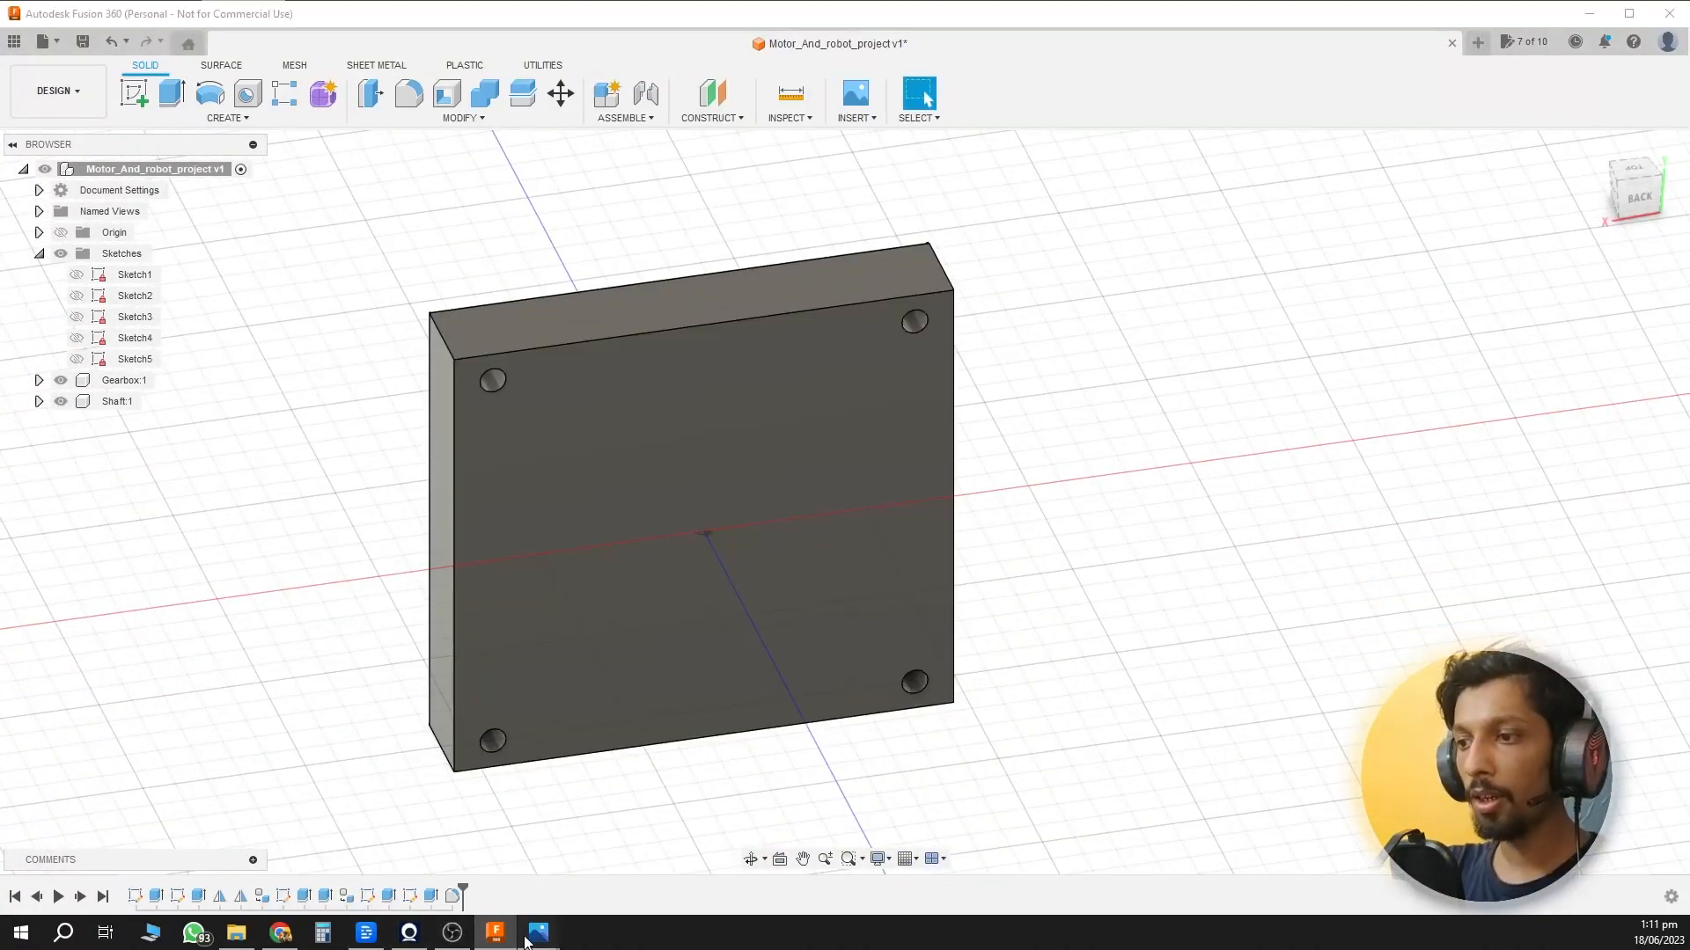
mouse_move(538, 932)
left_click(368, 827)
key("Right")
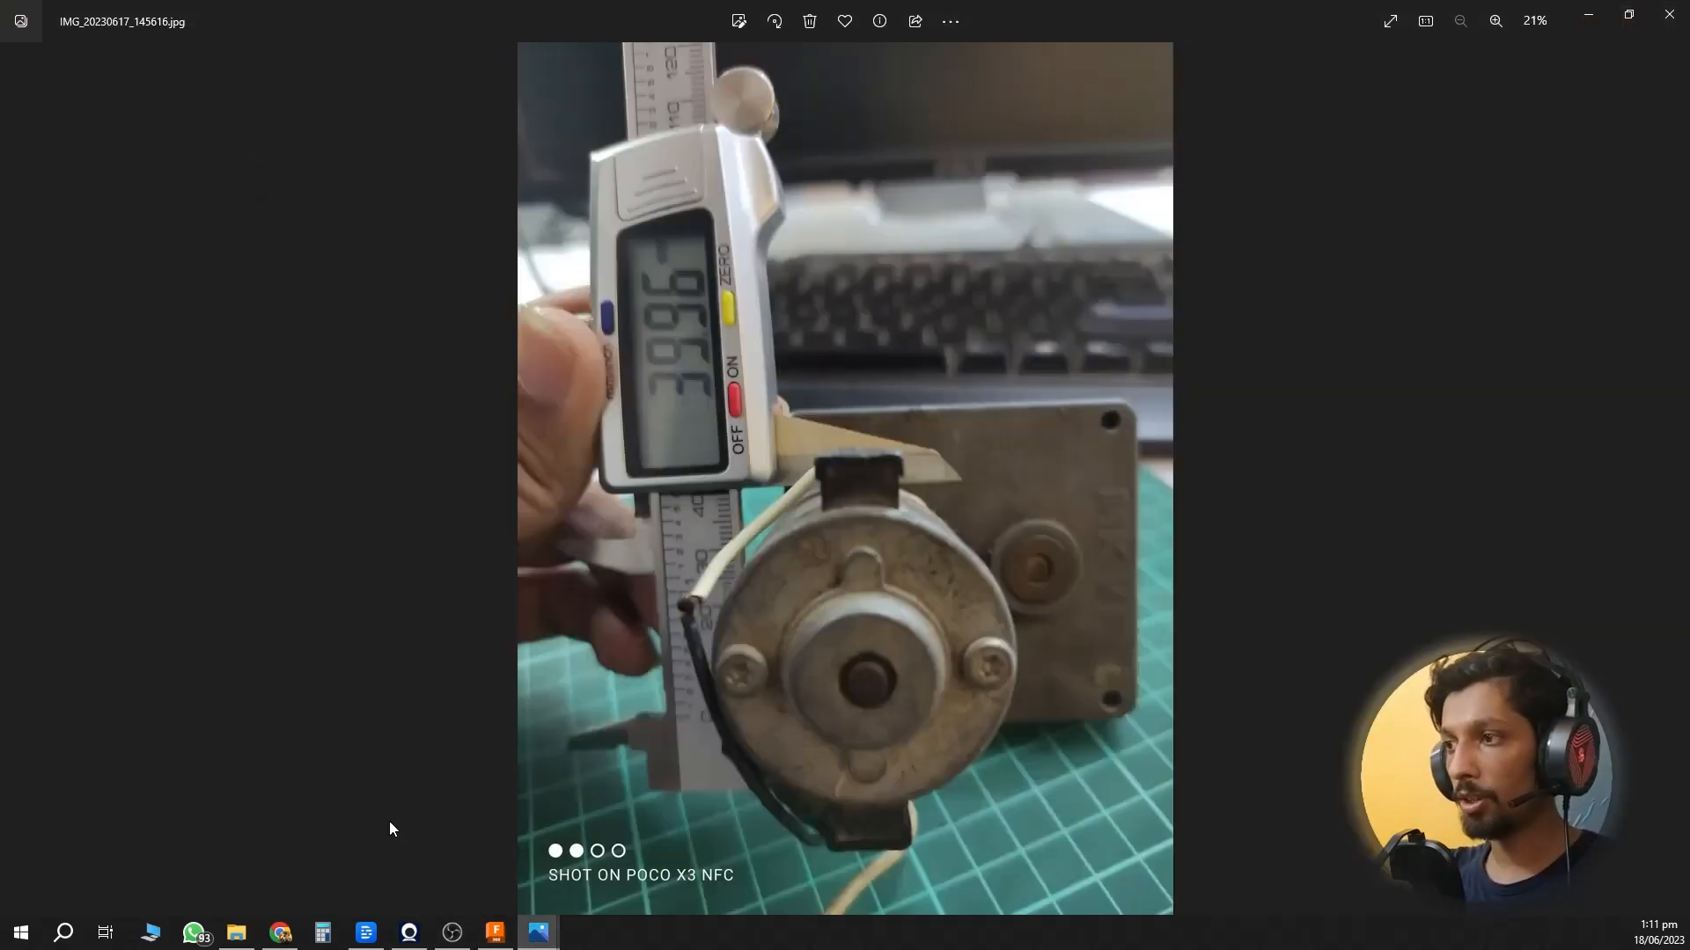
key("Right")
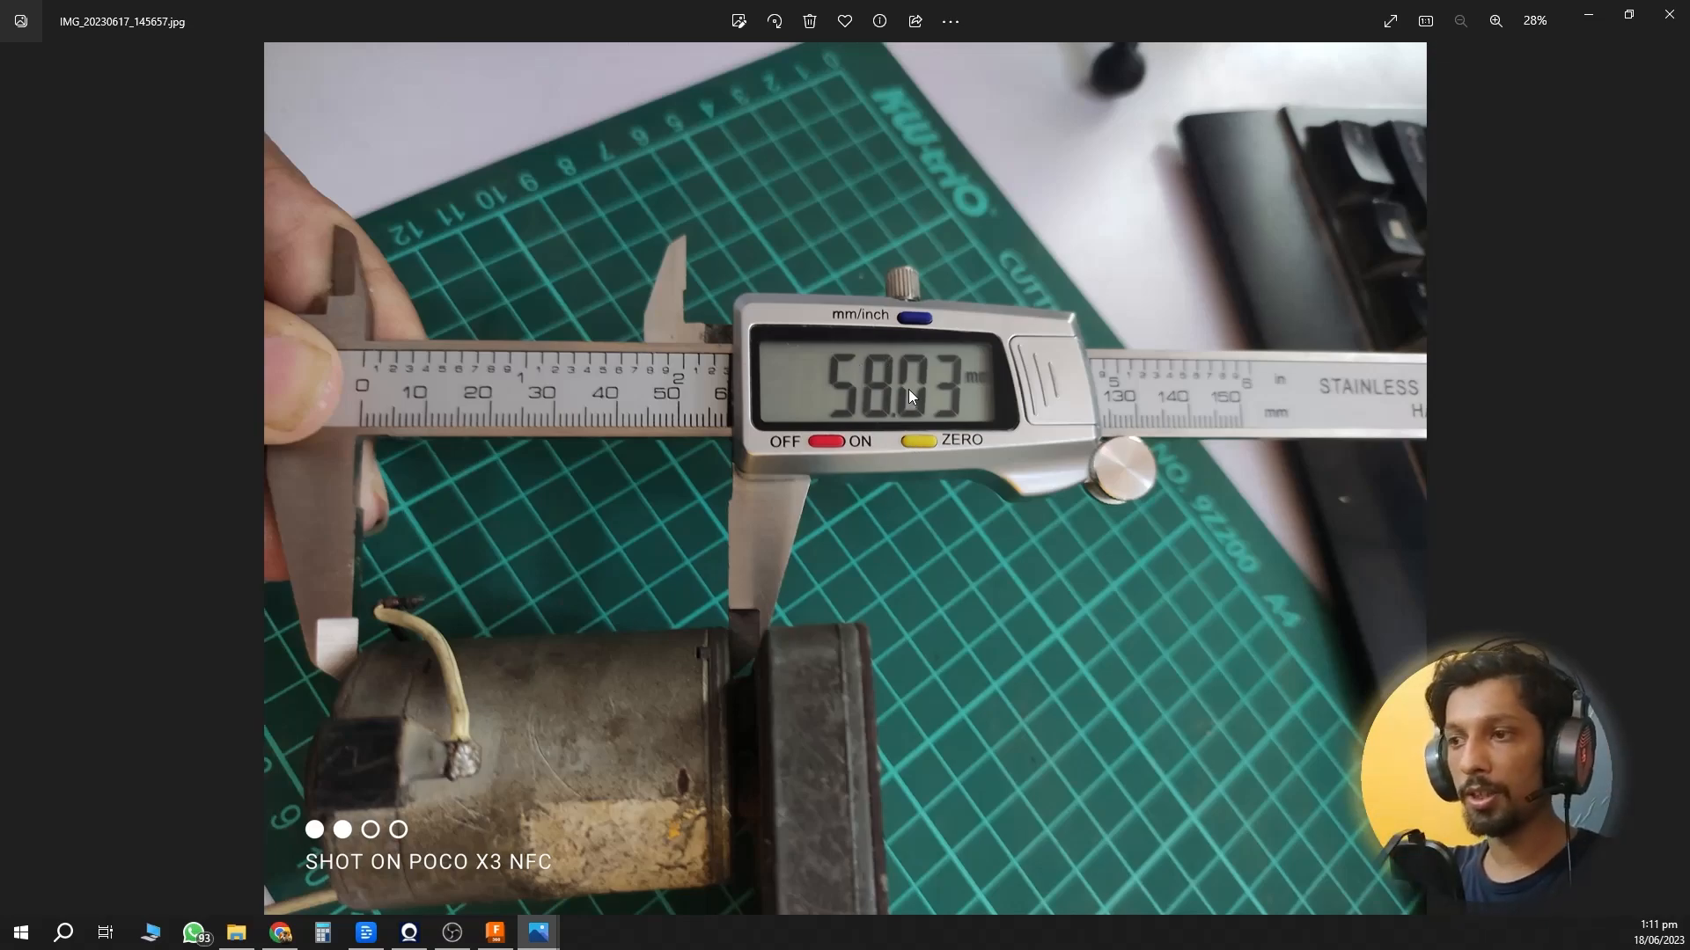
scroll(715, 698, "up", 3)
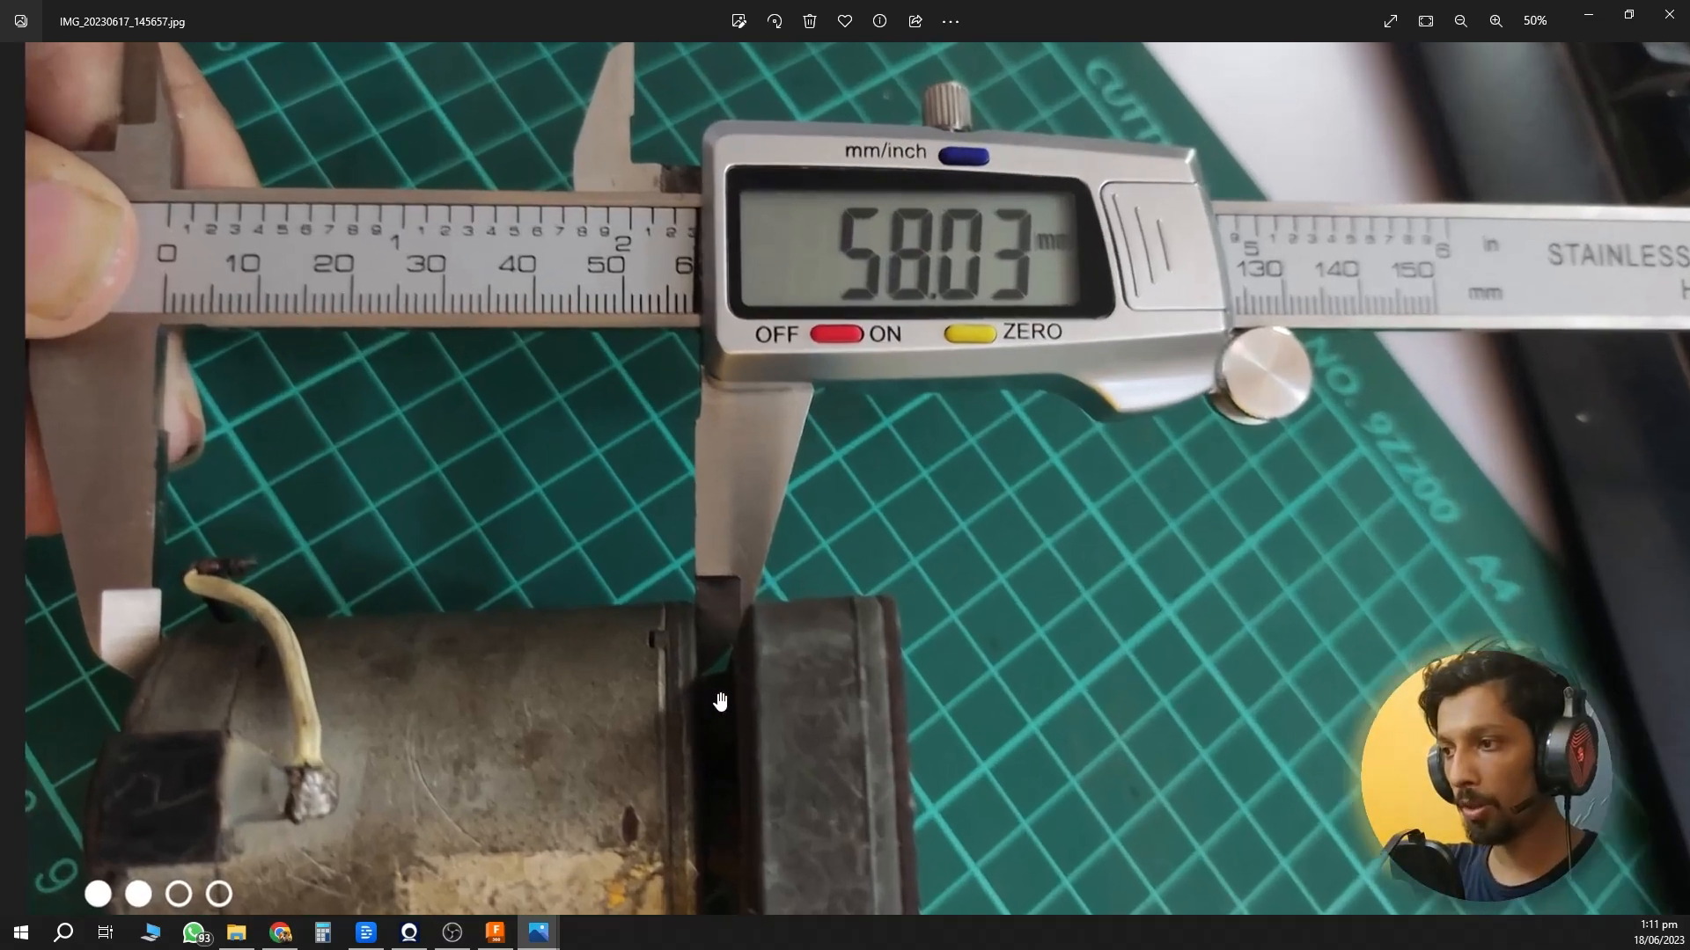
scroll(691, 704, "down", 3)
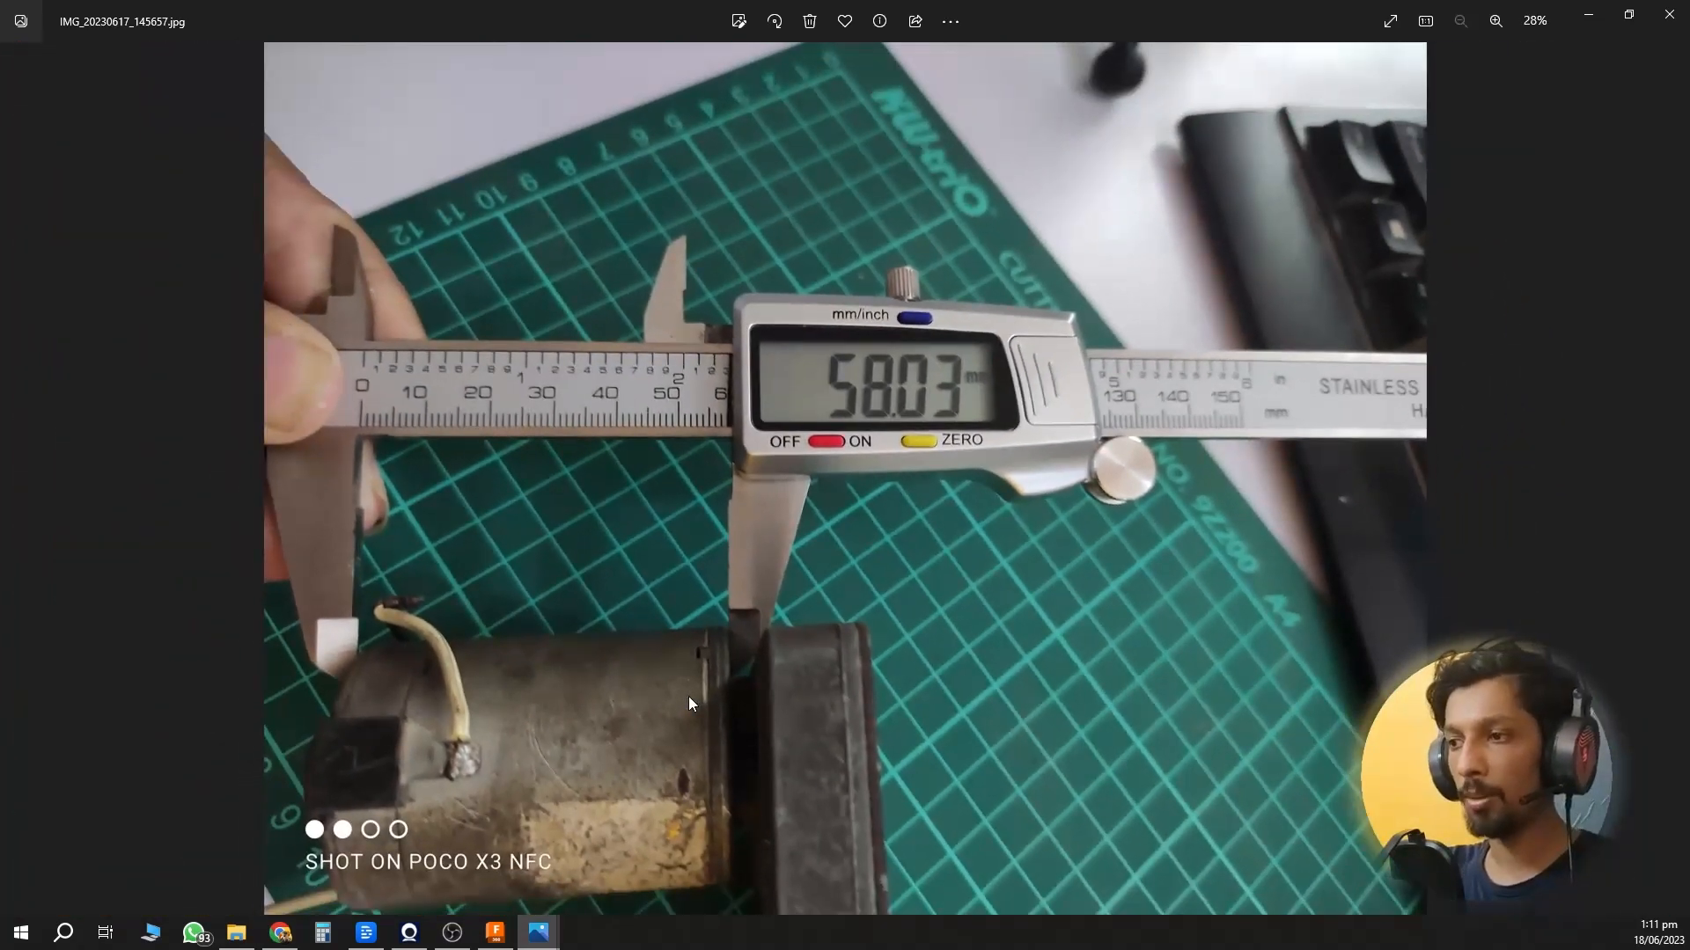
Compare the remaining caliper photos to review the motor's dimensions and its position relative to the gearbox.
key("Right")
key("Right")
key("Left")
key("Right")
key("Left")
key("Left")
key("Left")
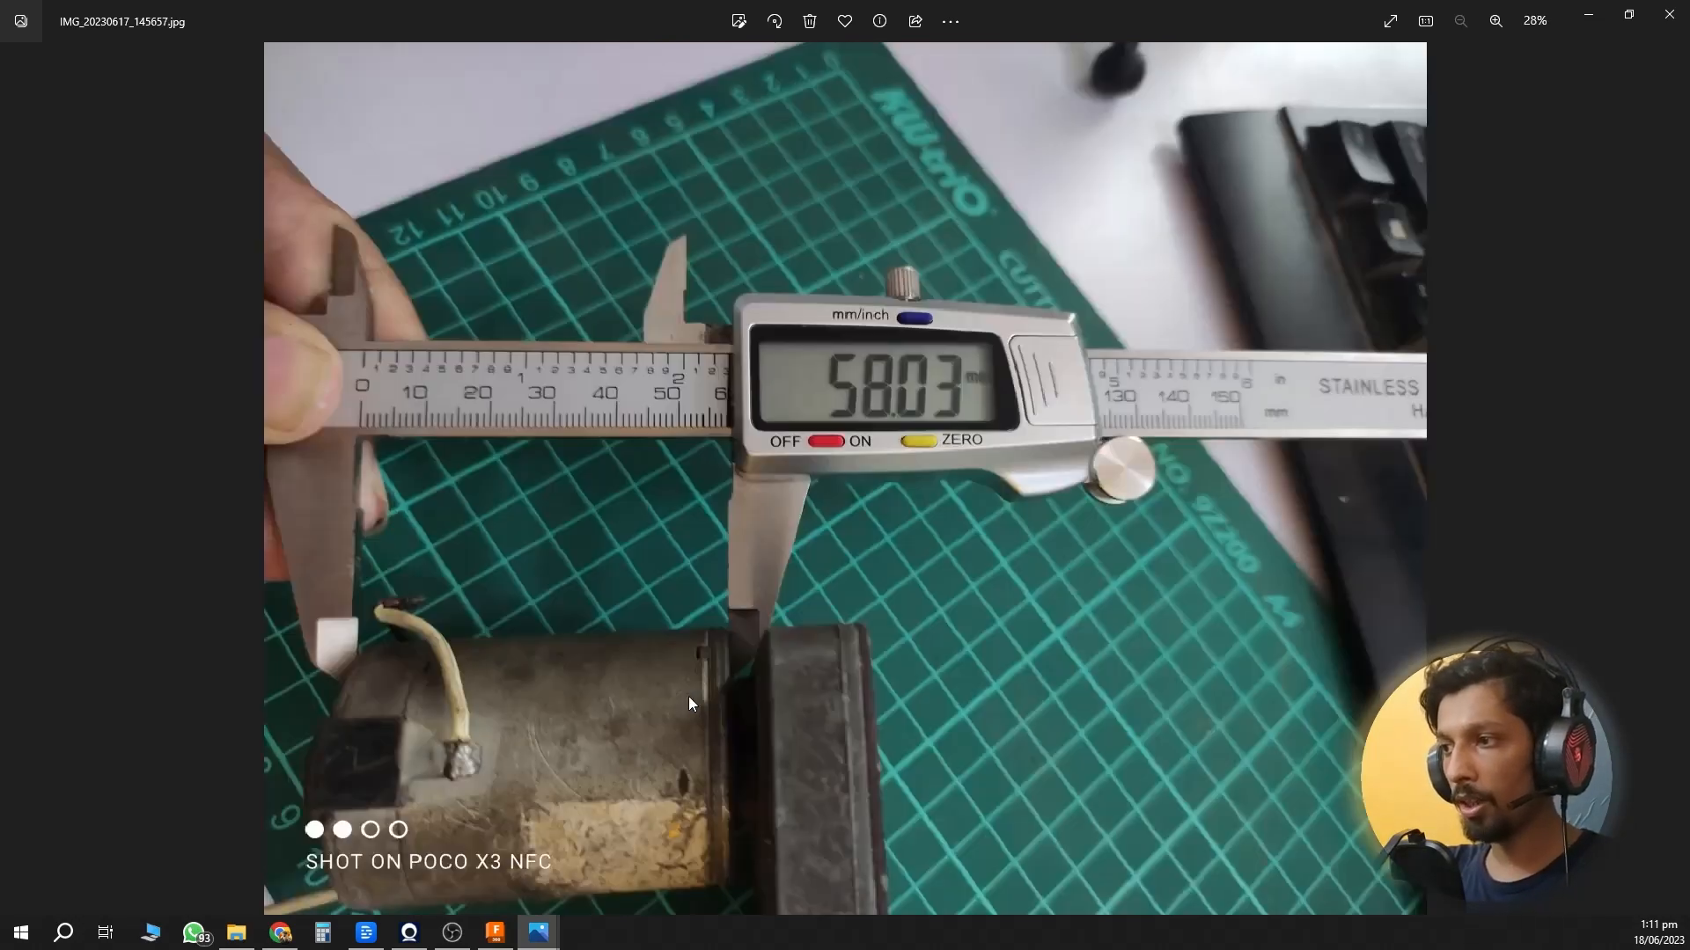
key("Right")
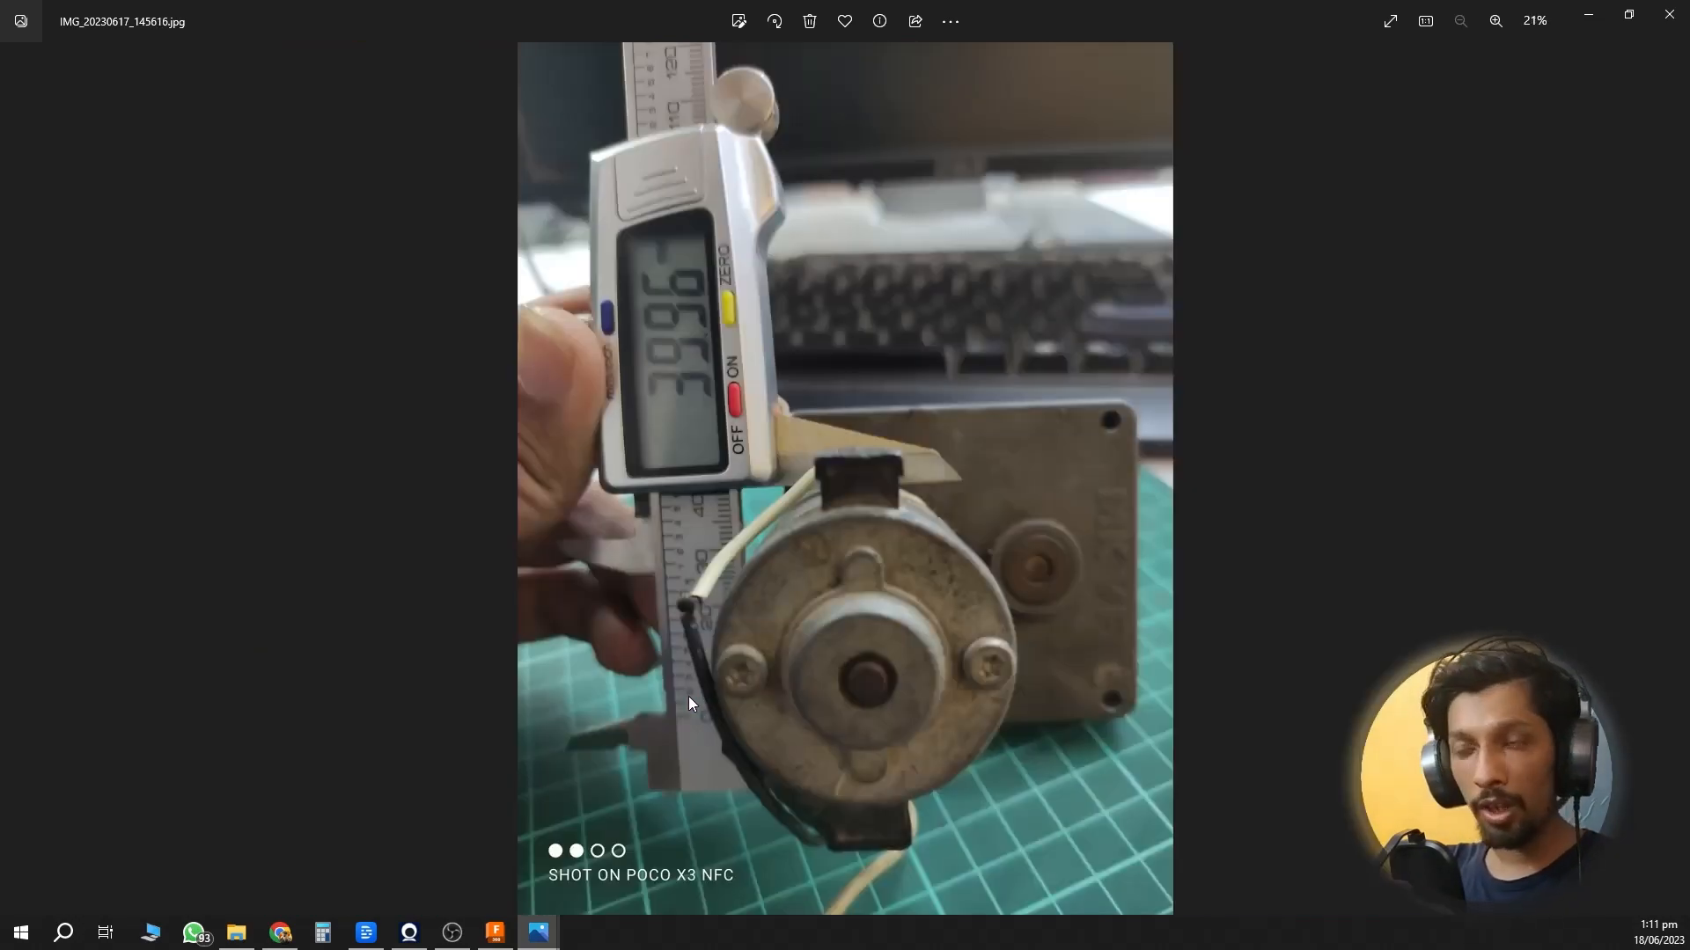
key("Right")
key("Right")
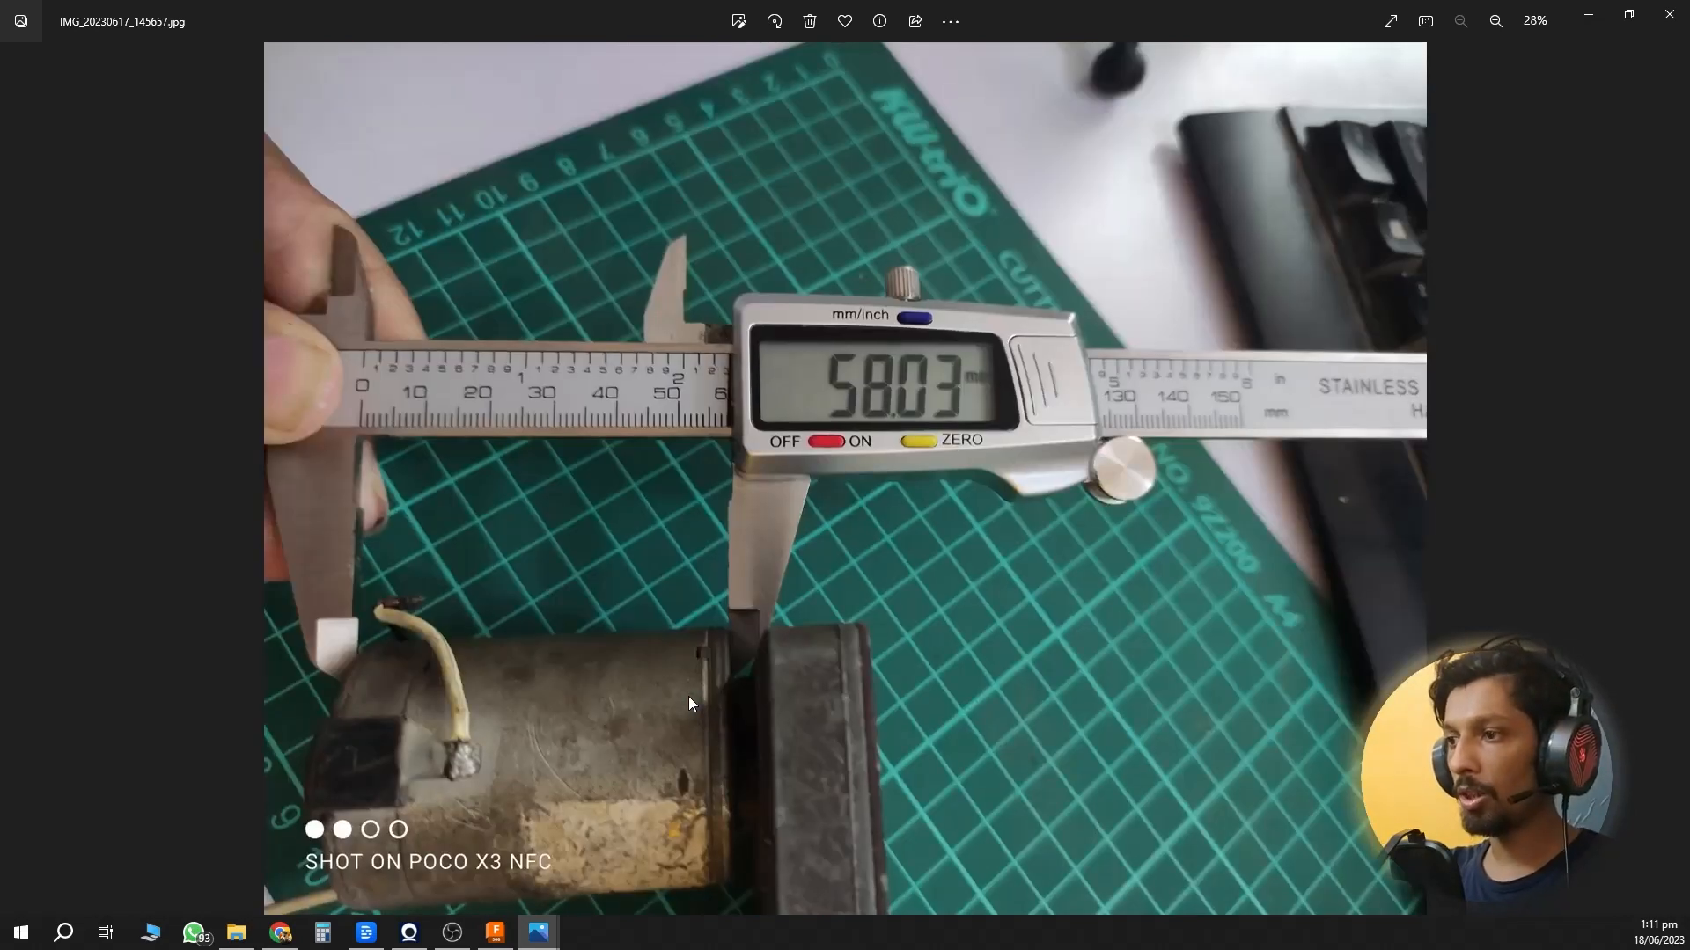
key("Right")
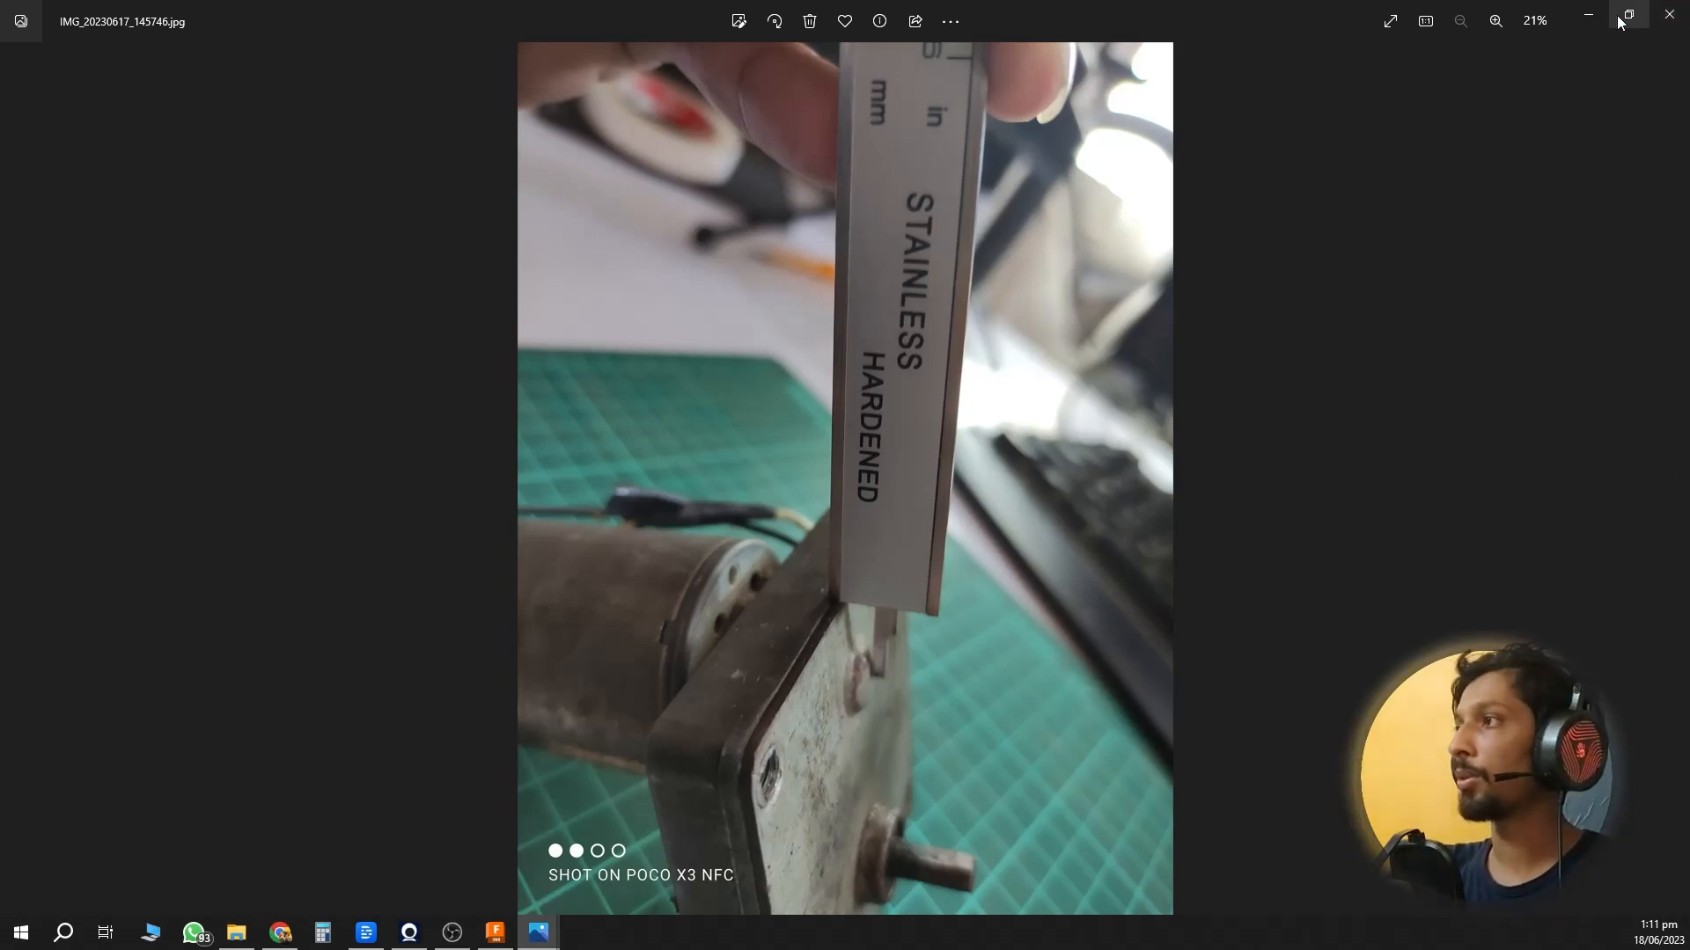
Return to Fusion 360 and start a sketch on the gearbox's back face.
left_click(1591, 16)
middle_click_drag(528, 546, 875, 548, "shift")
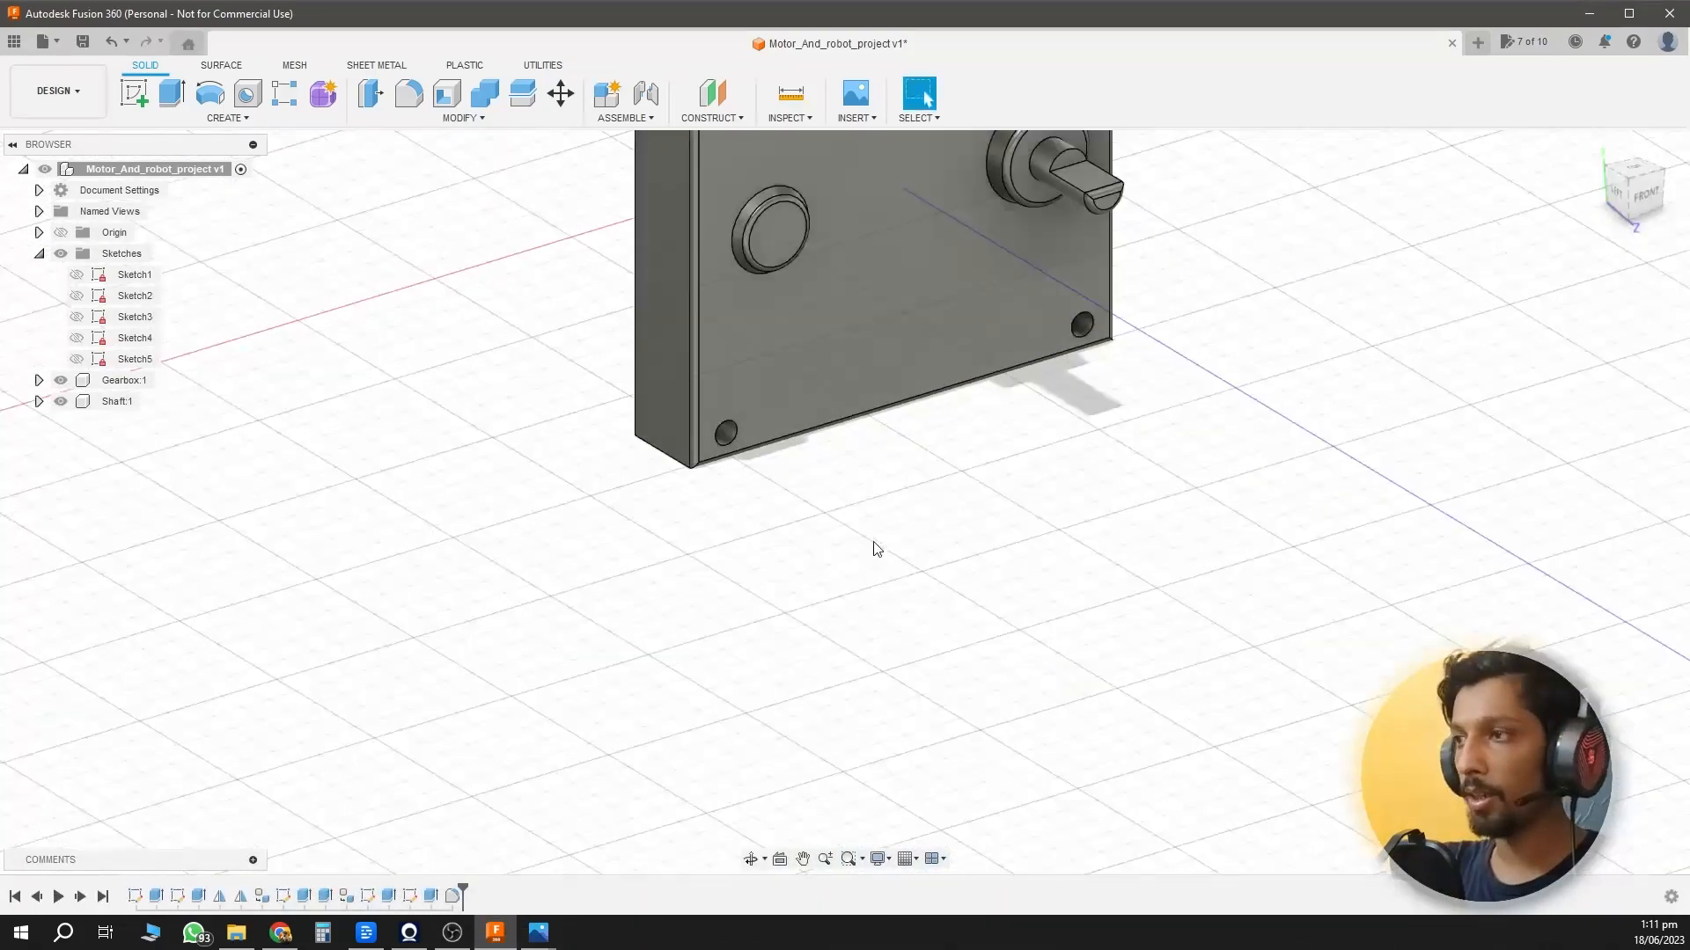
scroll(771, 231, "down", 1)
middle_click_drag(771, 230, 775, 366)
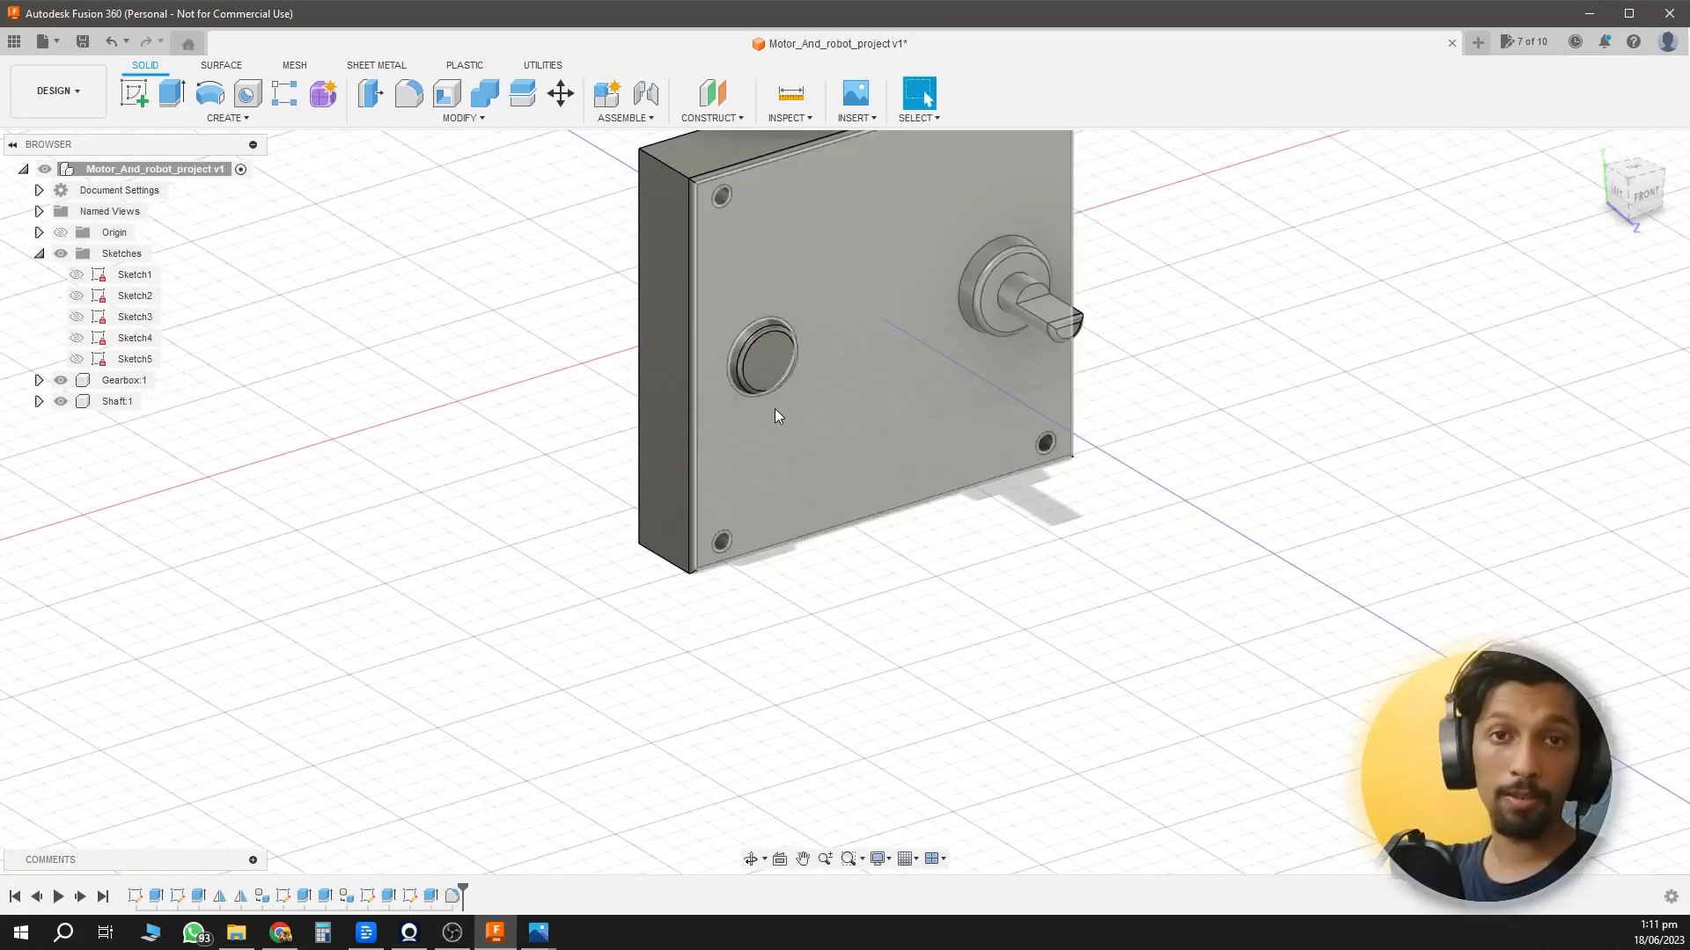
scroll(783, 379, "up", 3)
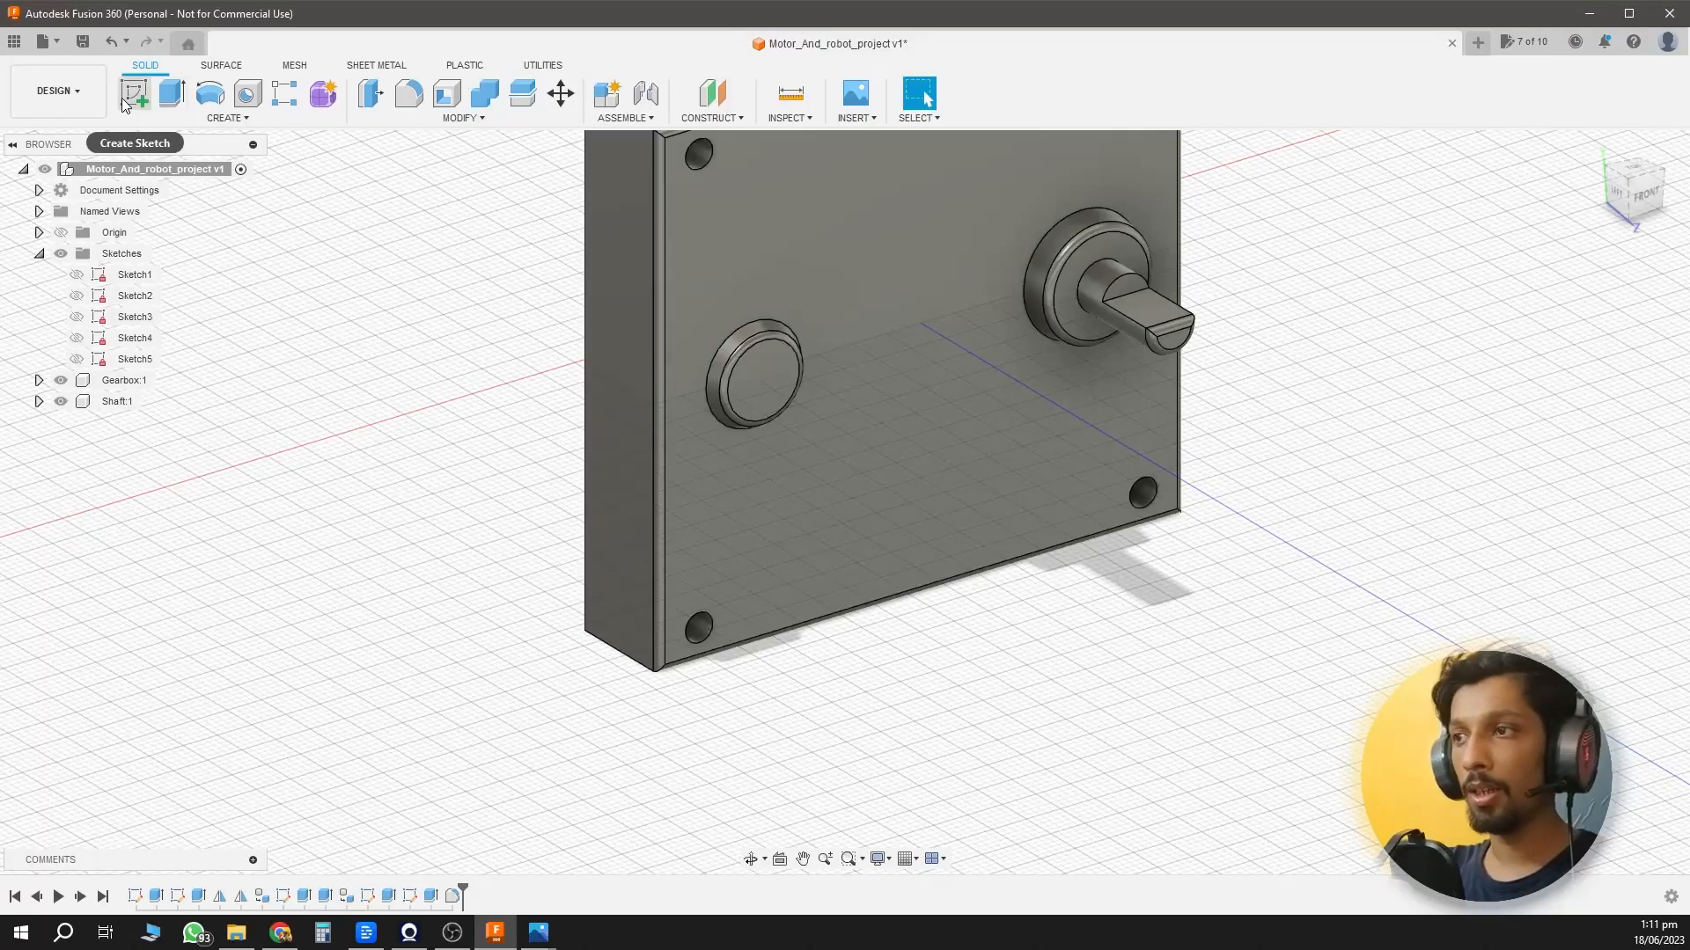
left_click(123, 99)
mouse_move(607, 502)
middle_mouse_down("shift")
mouse_move(781, 536)
mouse_move(968, 544)
middle_mouse_up("shift")
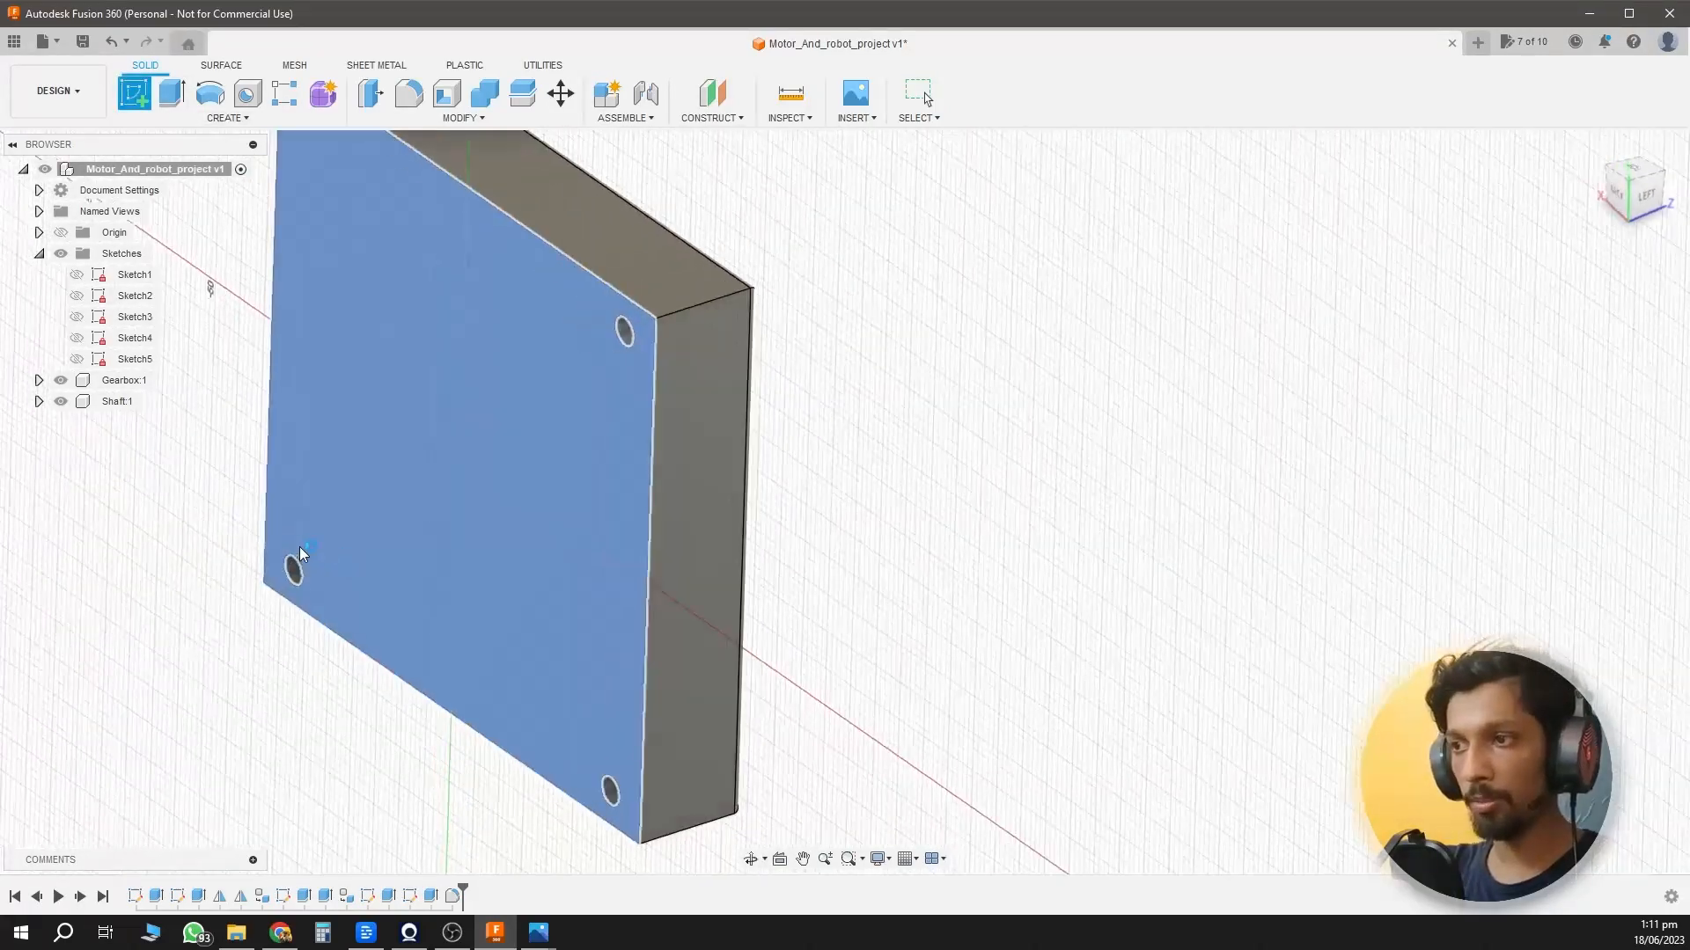
left_click(294, 552)
Project the circular edge of the plain boss on the gearbox's front into the back-face sketch.
middle_click_drag(1064, 563, 953, 588, "shift")
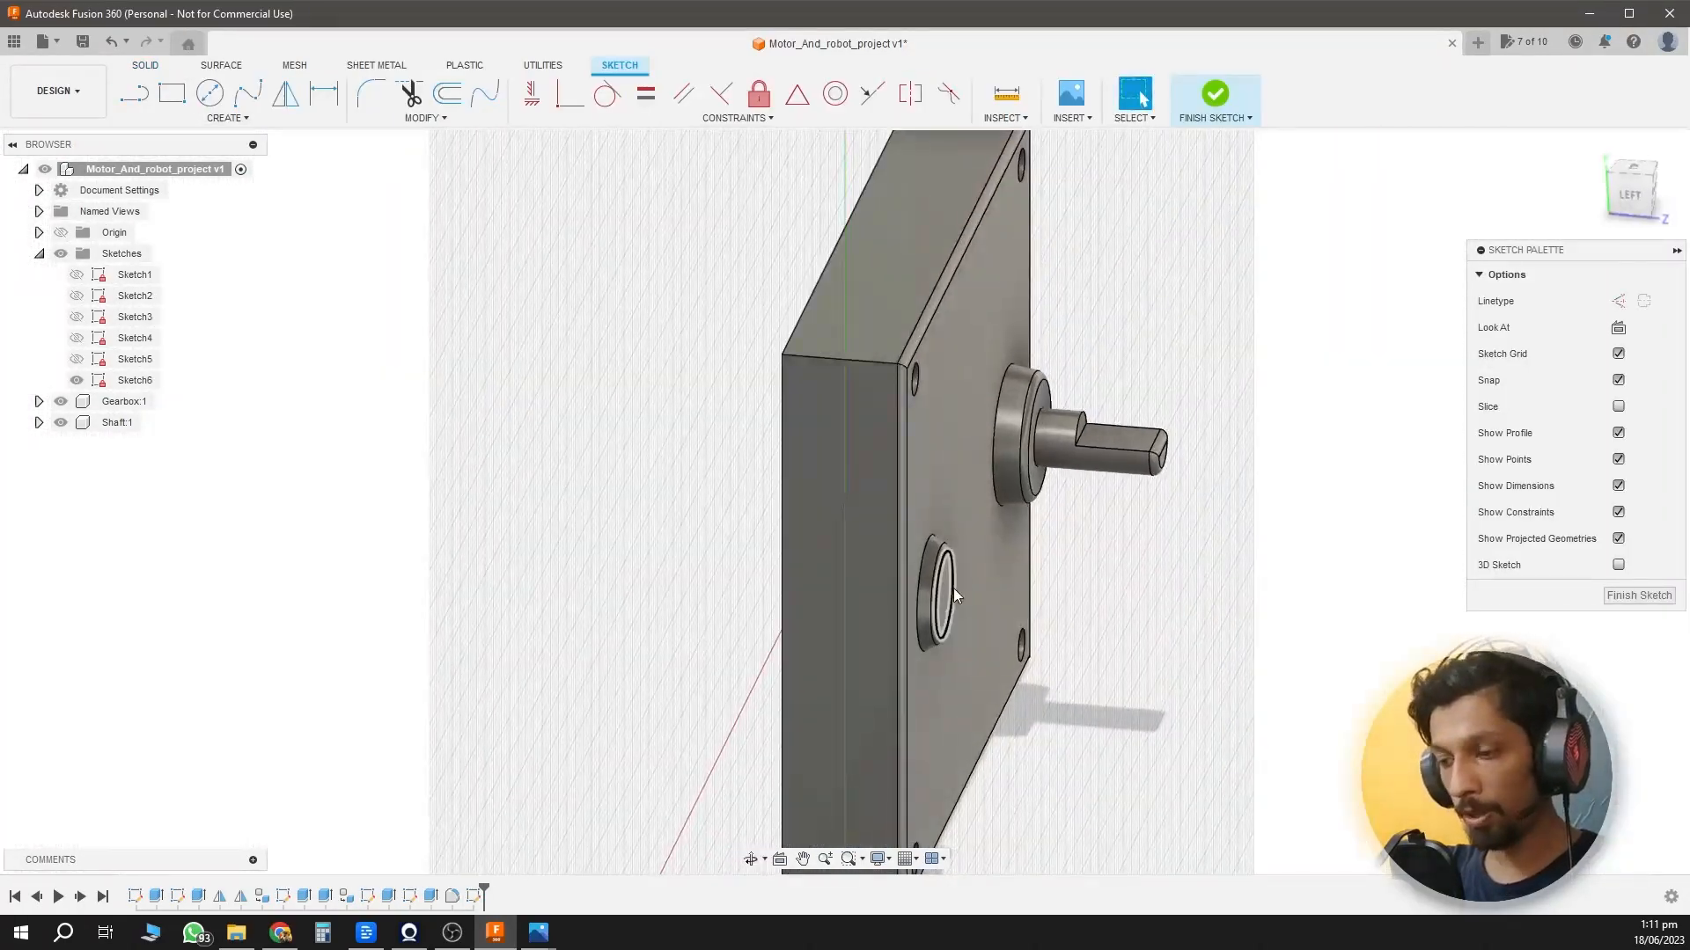
key("p")
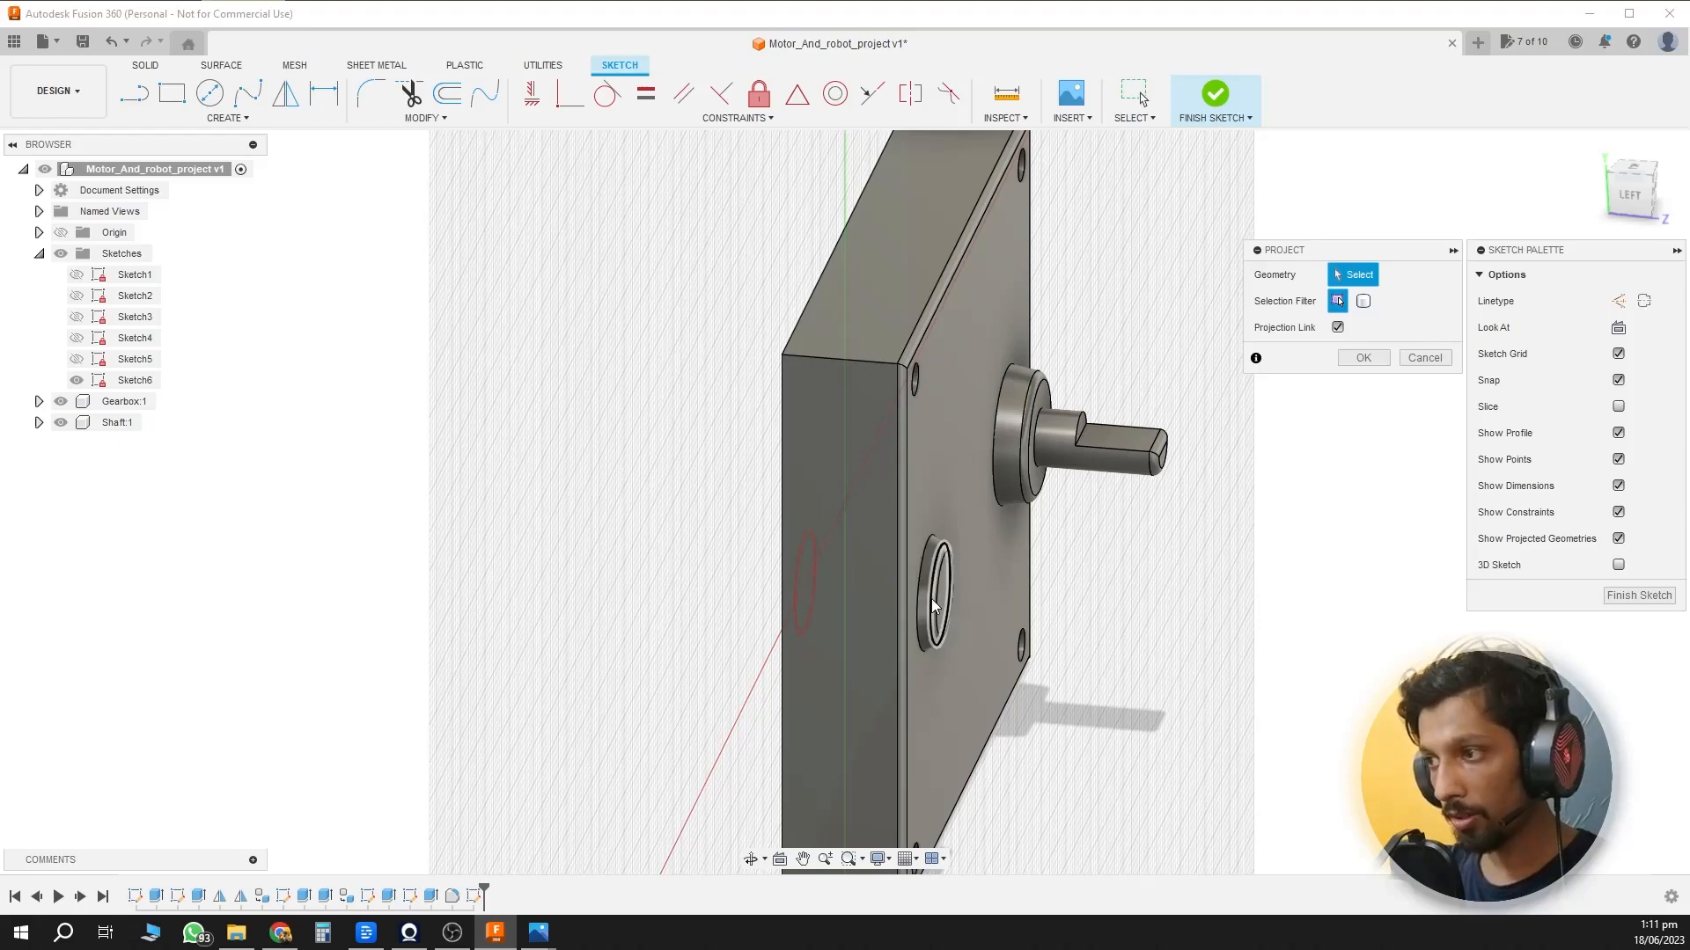
left_click(936, 605)
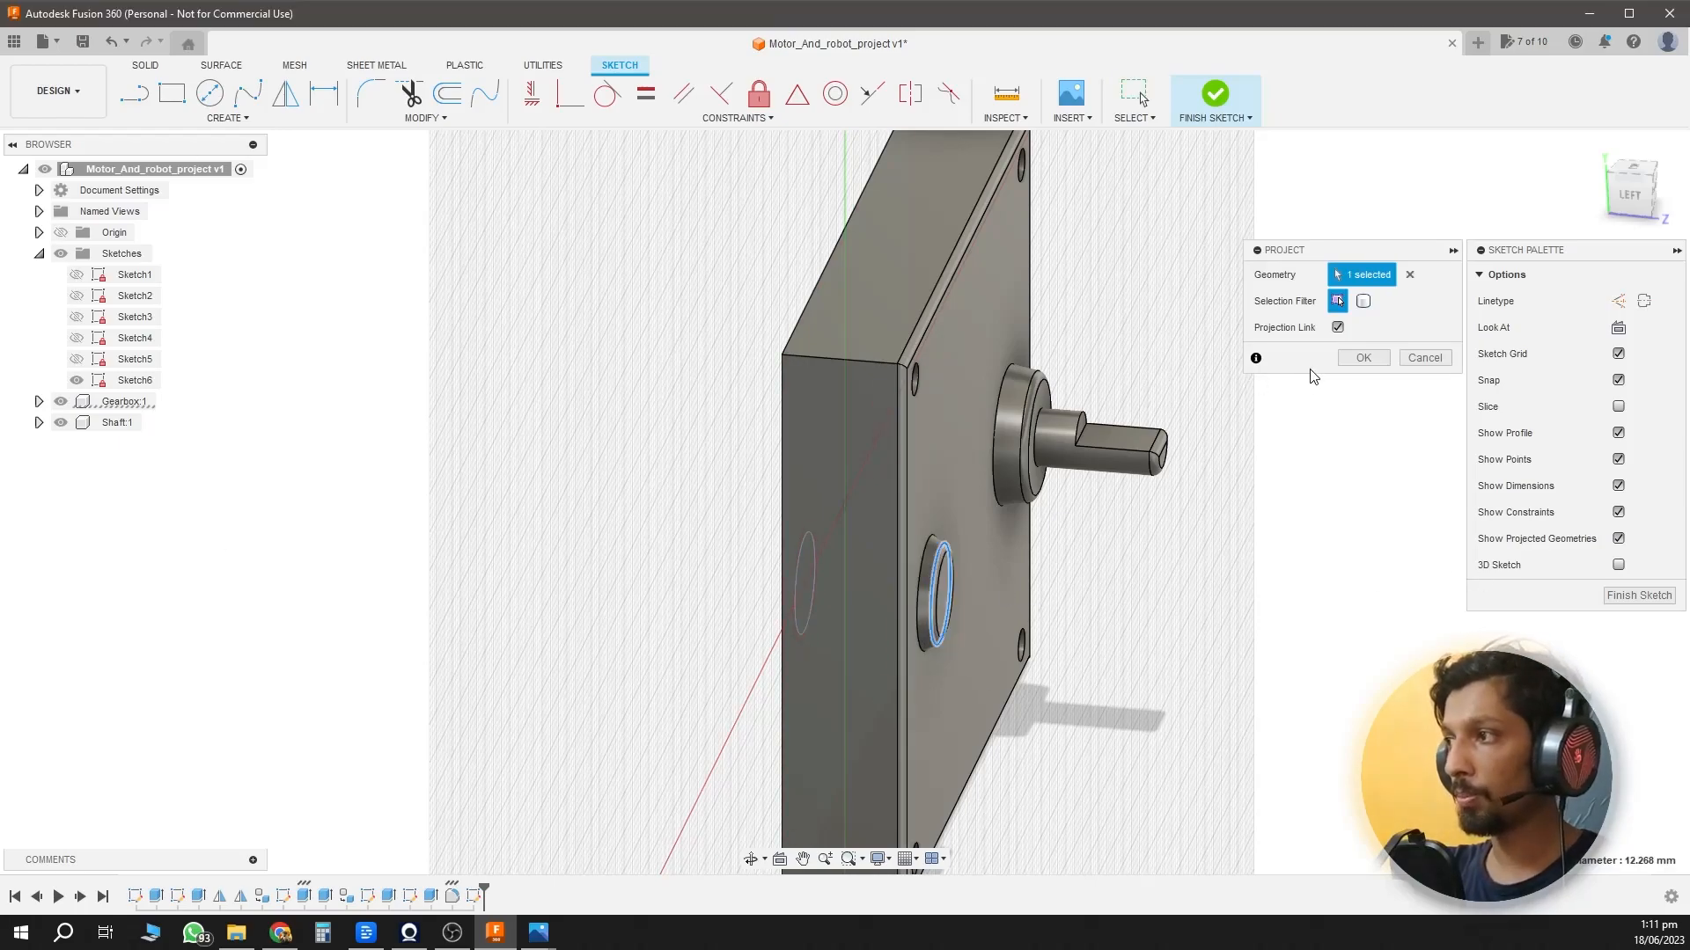
left_click(1363, 357)
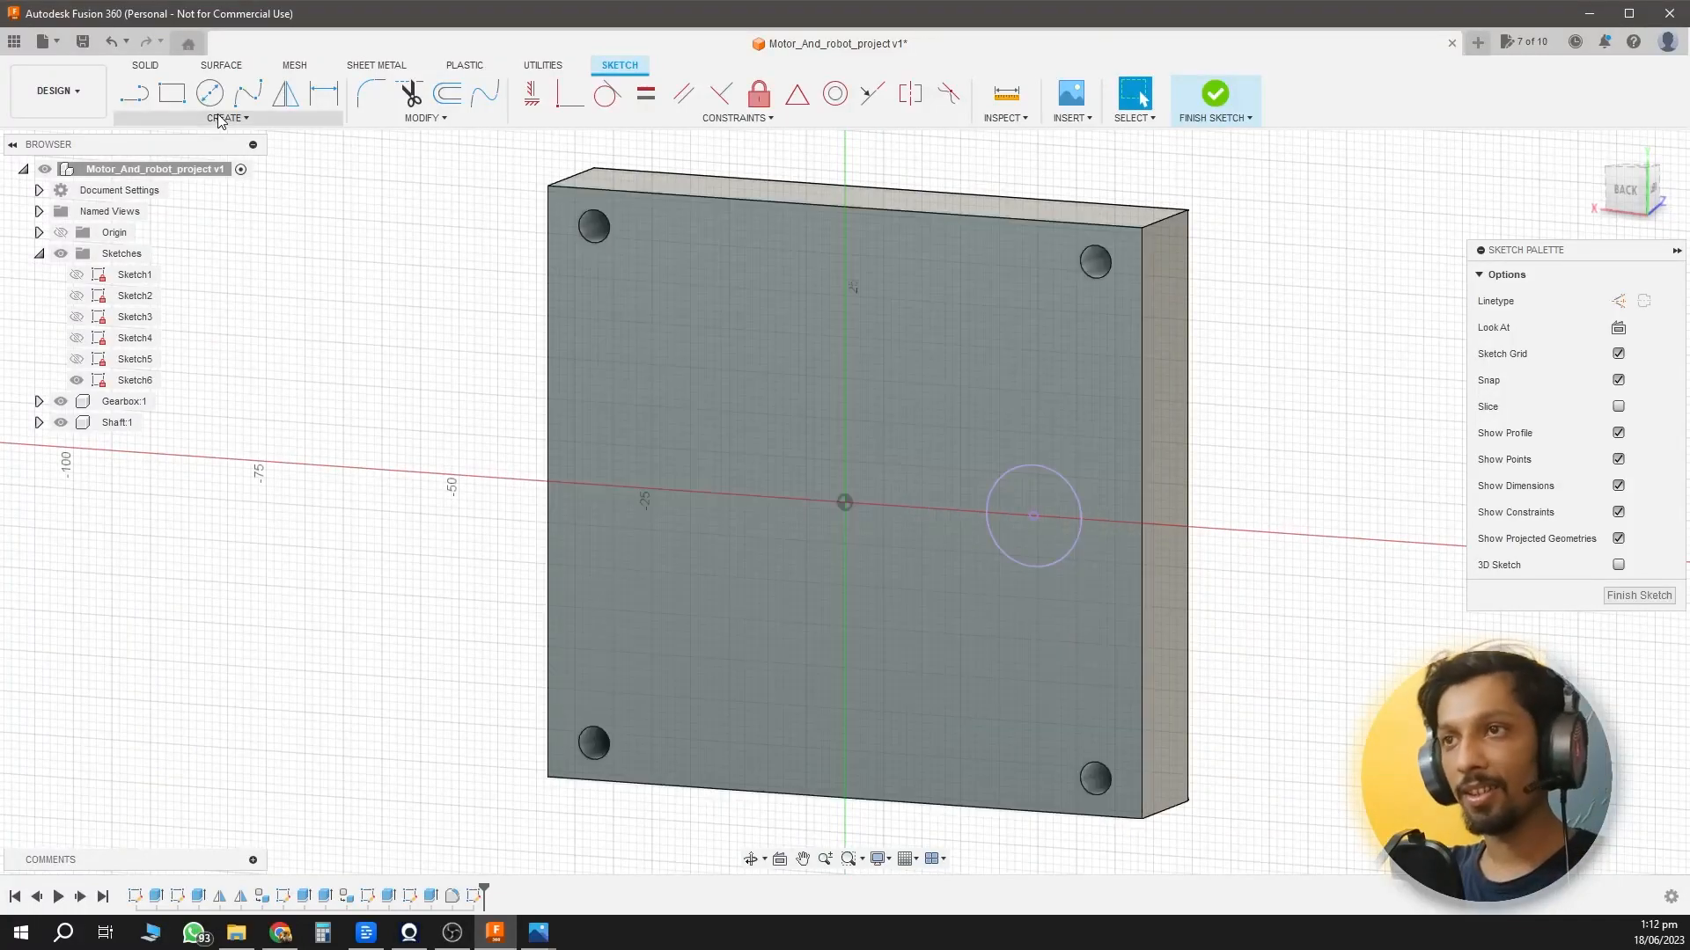
Draw a 40 mm diameter circle centred on the projected boss circle.
key("c")
scroll(1056, 528, "up", 5)
left_click(994, 487)
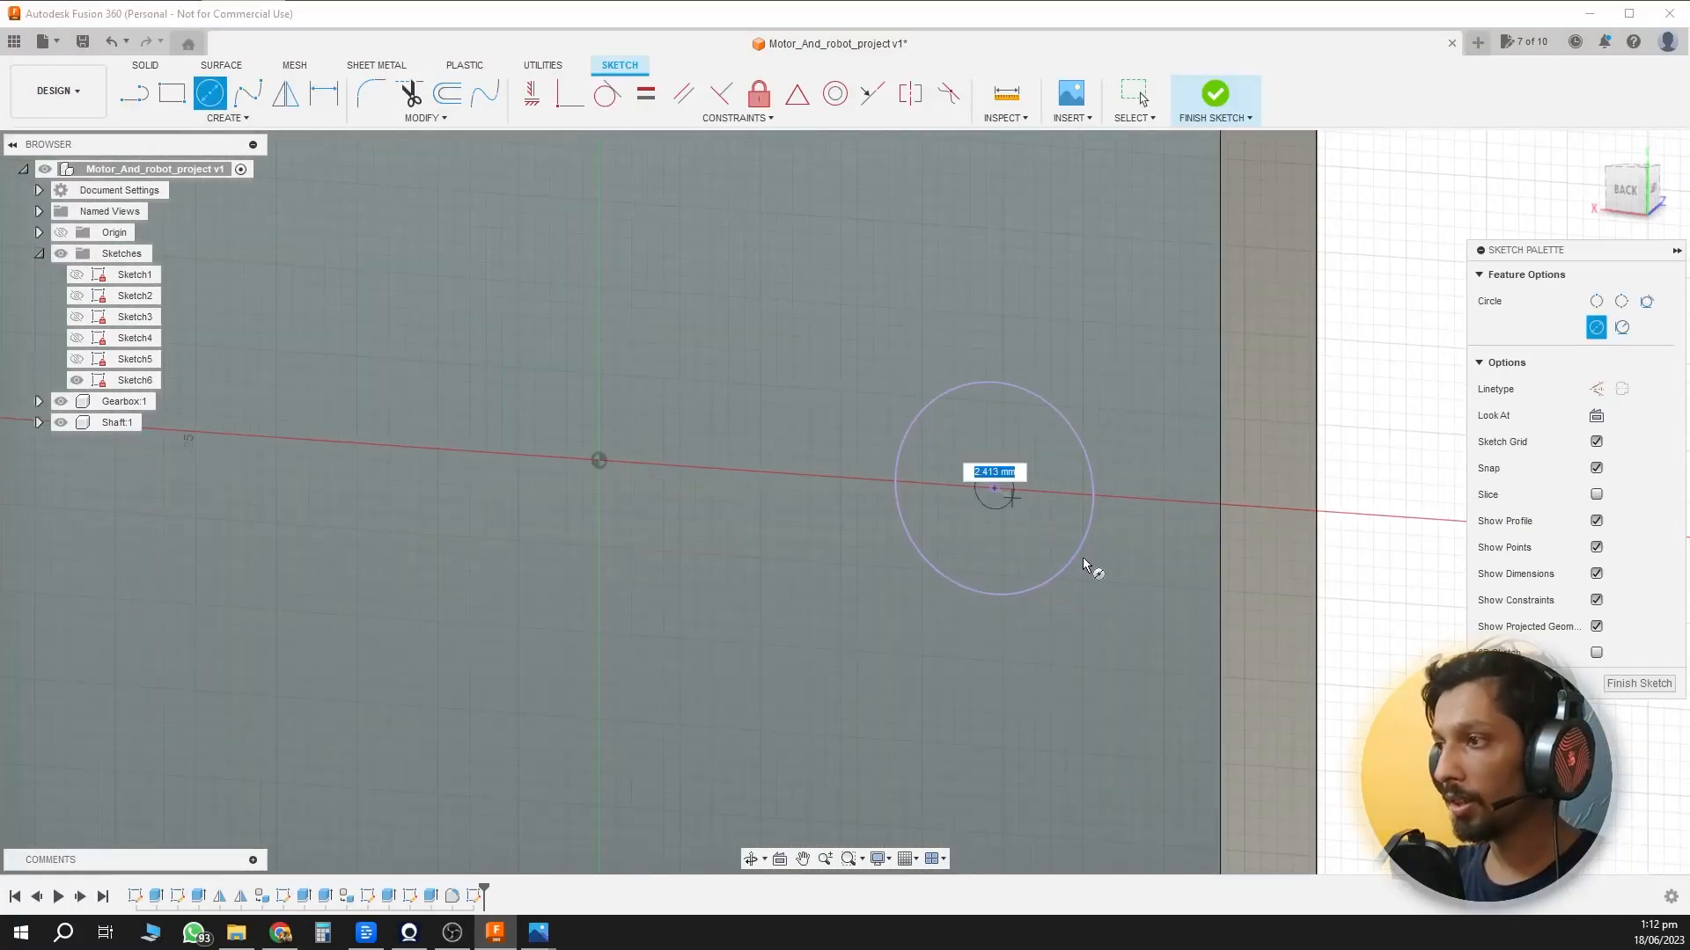
type("40m")
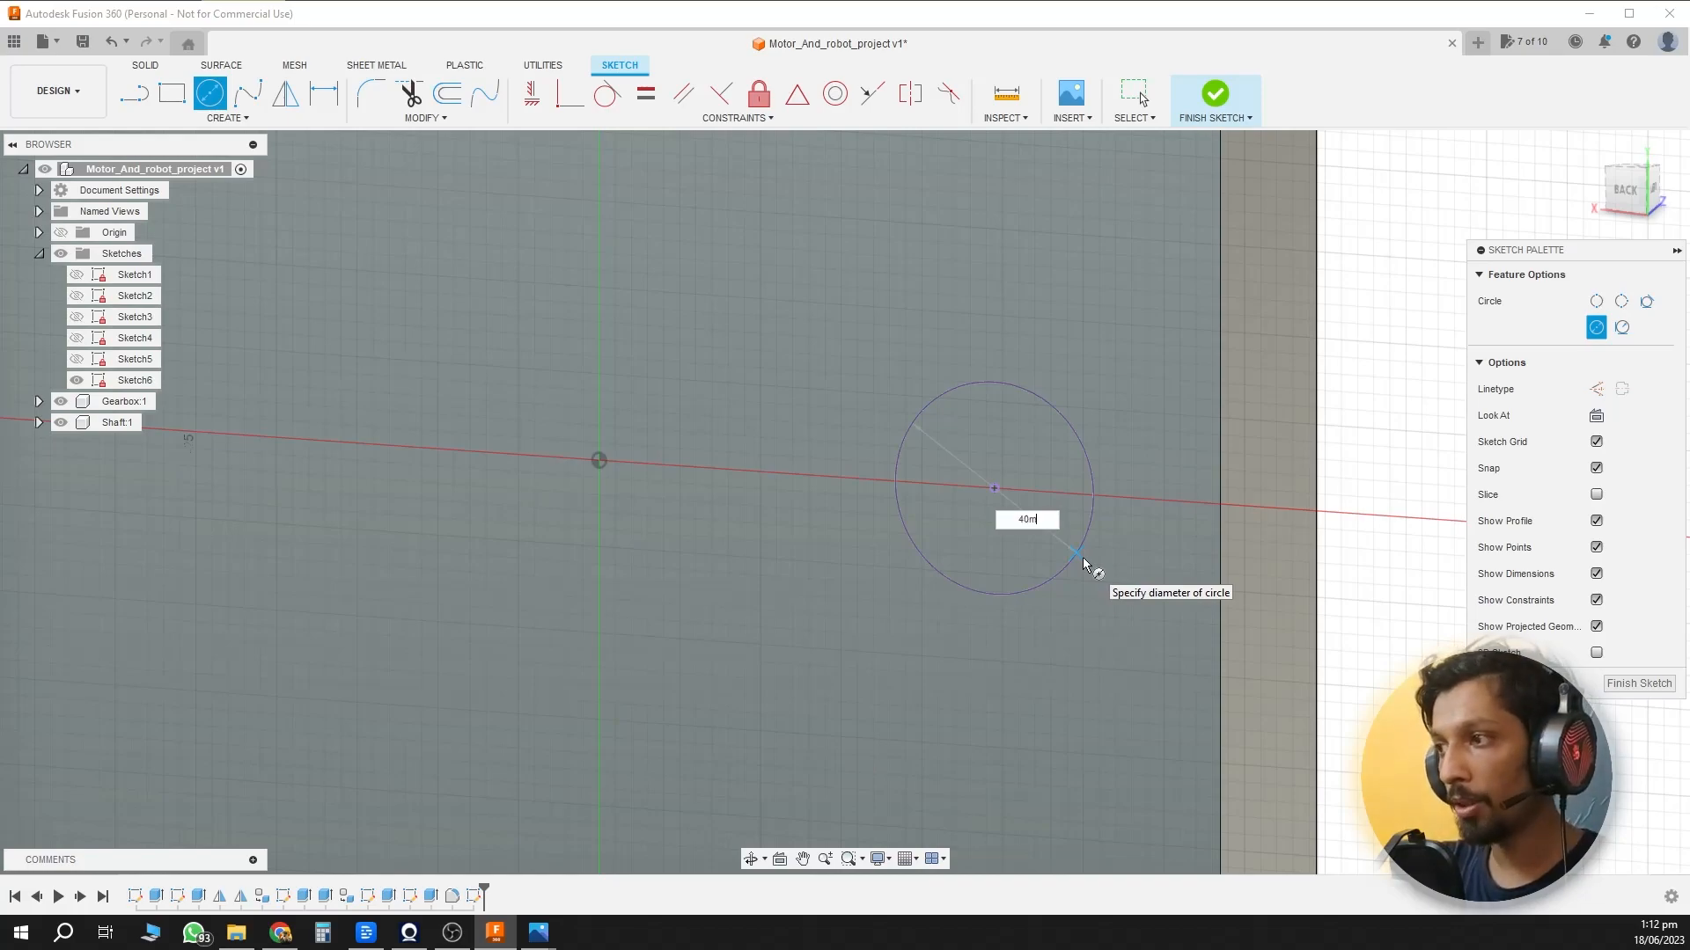
type("m")
key("Return")
key("Escape")
scroll(1080, 562, "down", 5)
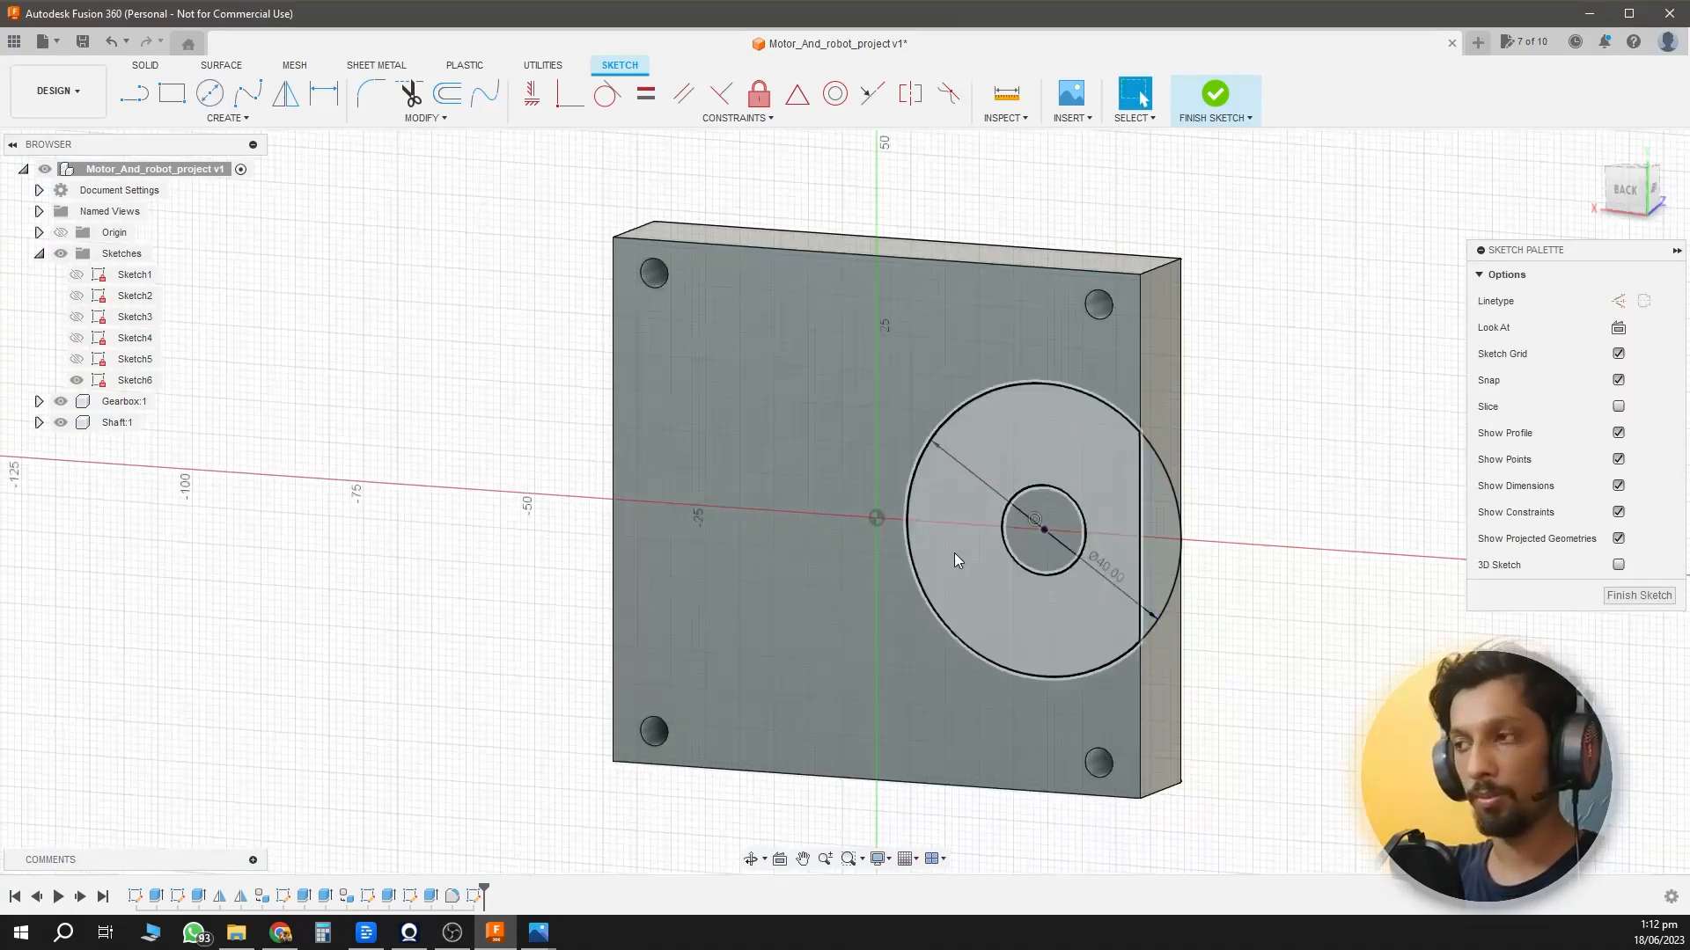
Extrude all three profiles within the 40 mm circle 60 mm backward from the gearbox, joined to it, as the motor body.
key("e")
left_click(954, 500)
left_click(1047, 529)
left_click(1172, 559)
middle_click_drag(1281, 585, 976, 655, "shift")
left_click_drag(878, 653, 747, 657)
type("60m")
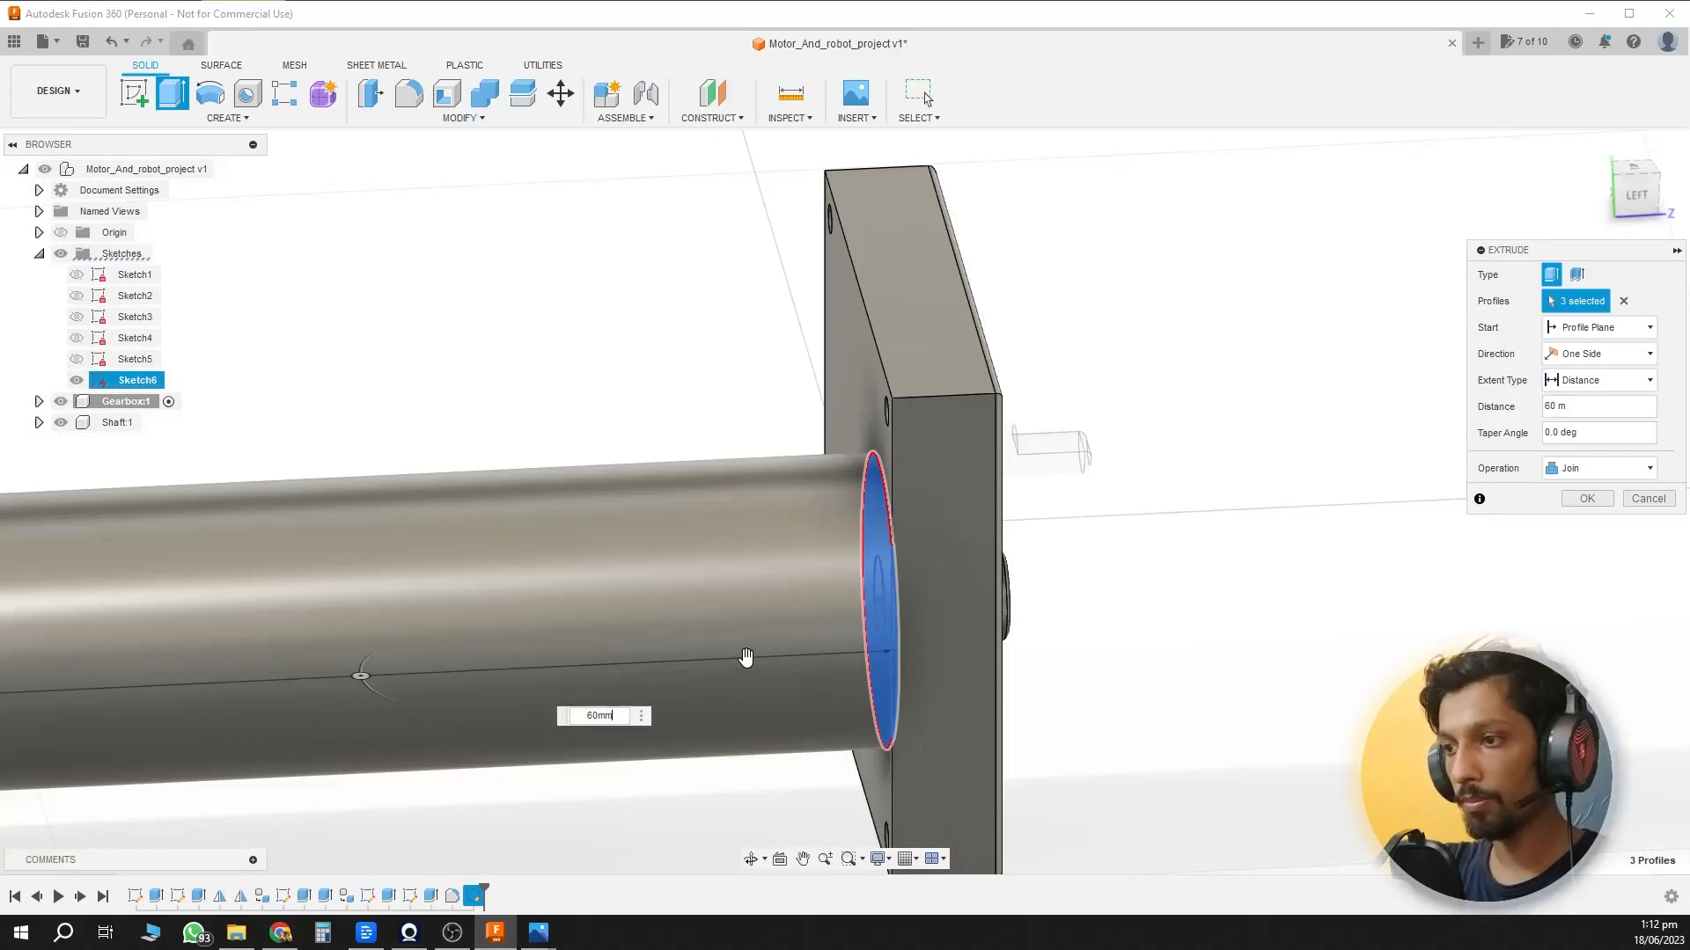
type("m")
key("Return")
middle_click_drag(746, 660, 1149, 628, "shift")
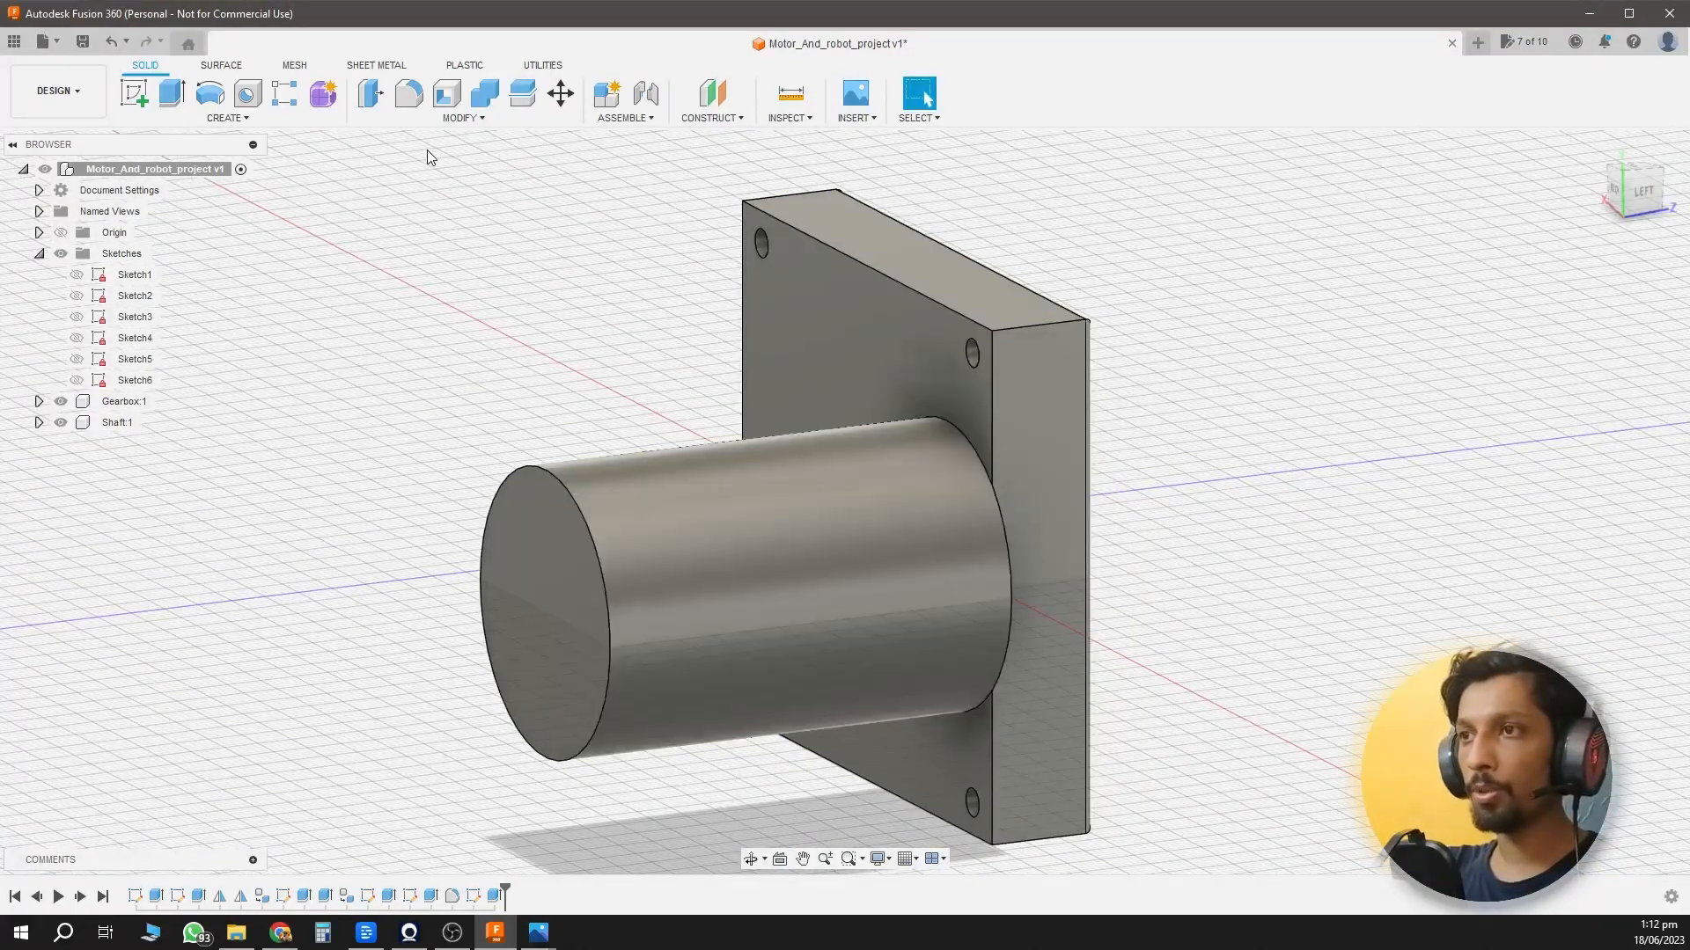
Fillet the motor's rear rim, its junction with the gearbox and the gearbox's back outer edges with a 1 mm radius.
left_click(411, 98)
left_click(588, 534)
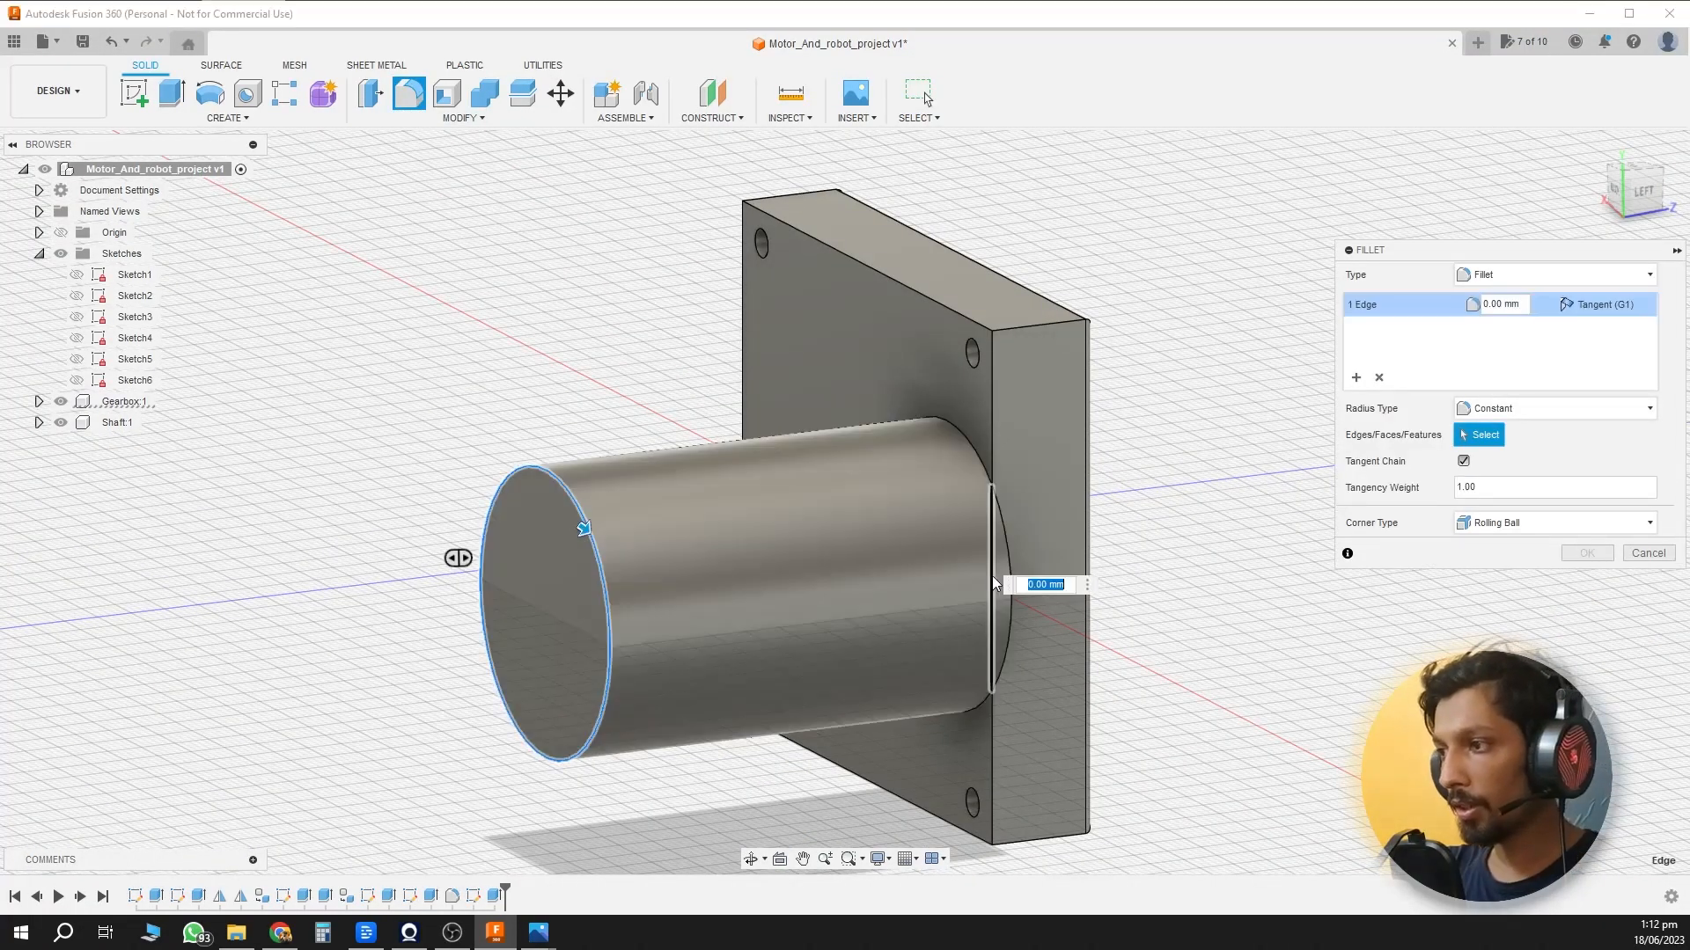
left_click(1011, 559)
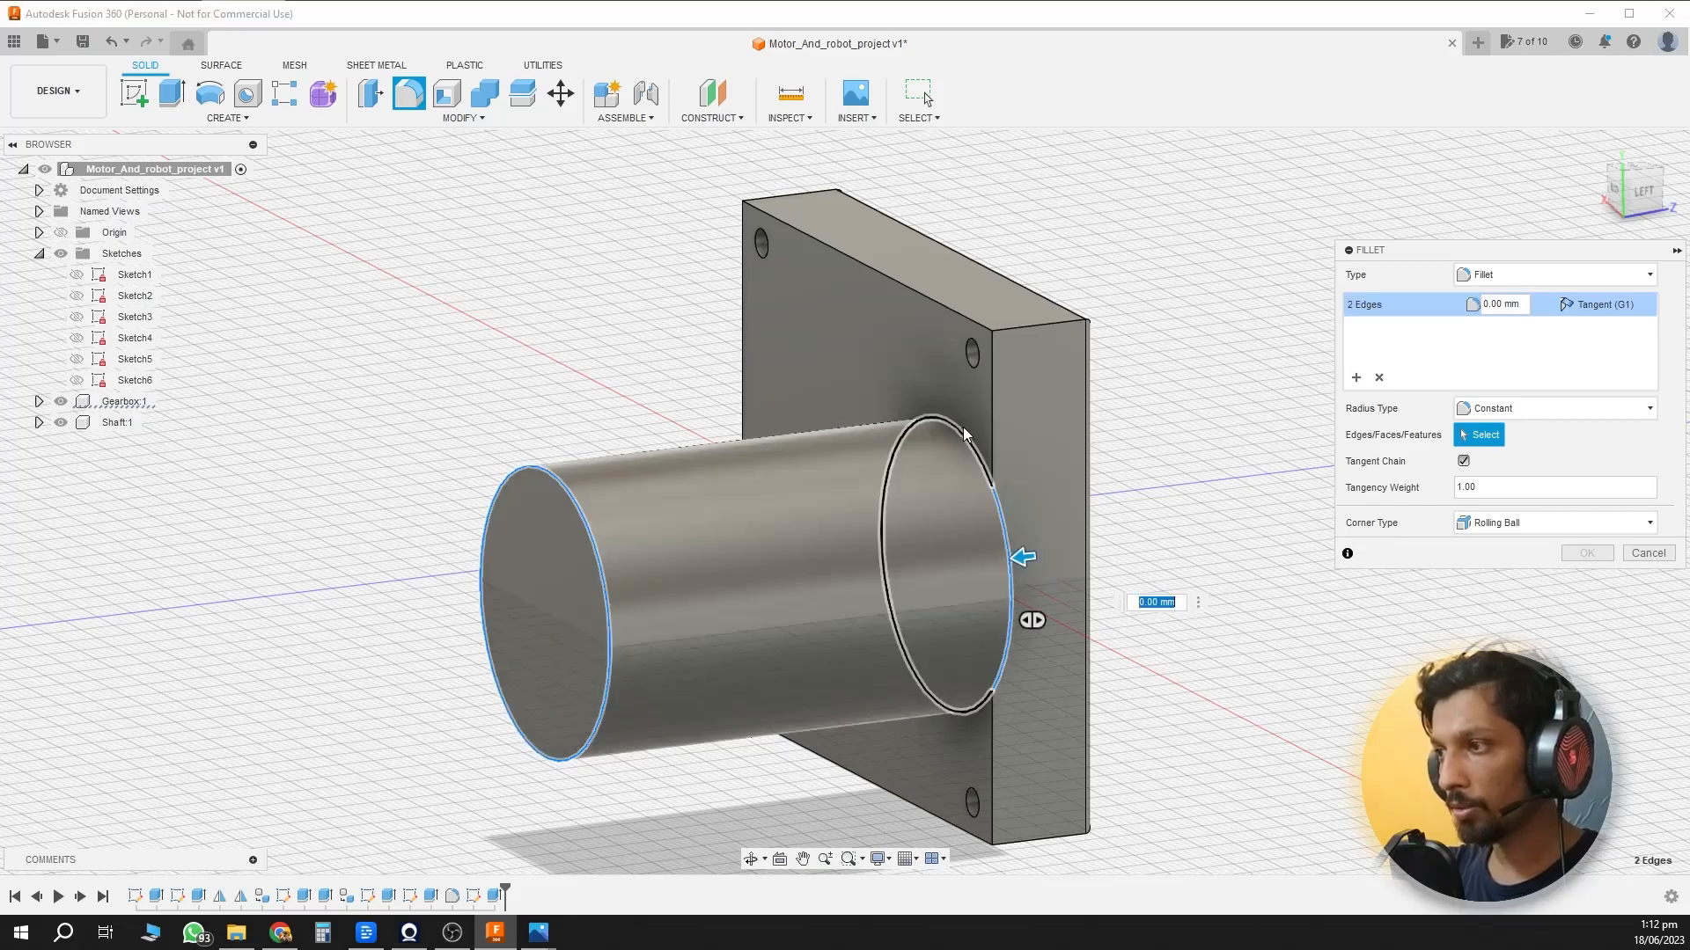
middle_click_drag(967, 438, 1144, 458, "shift")
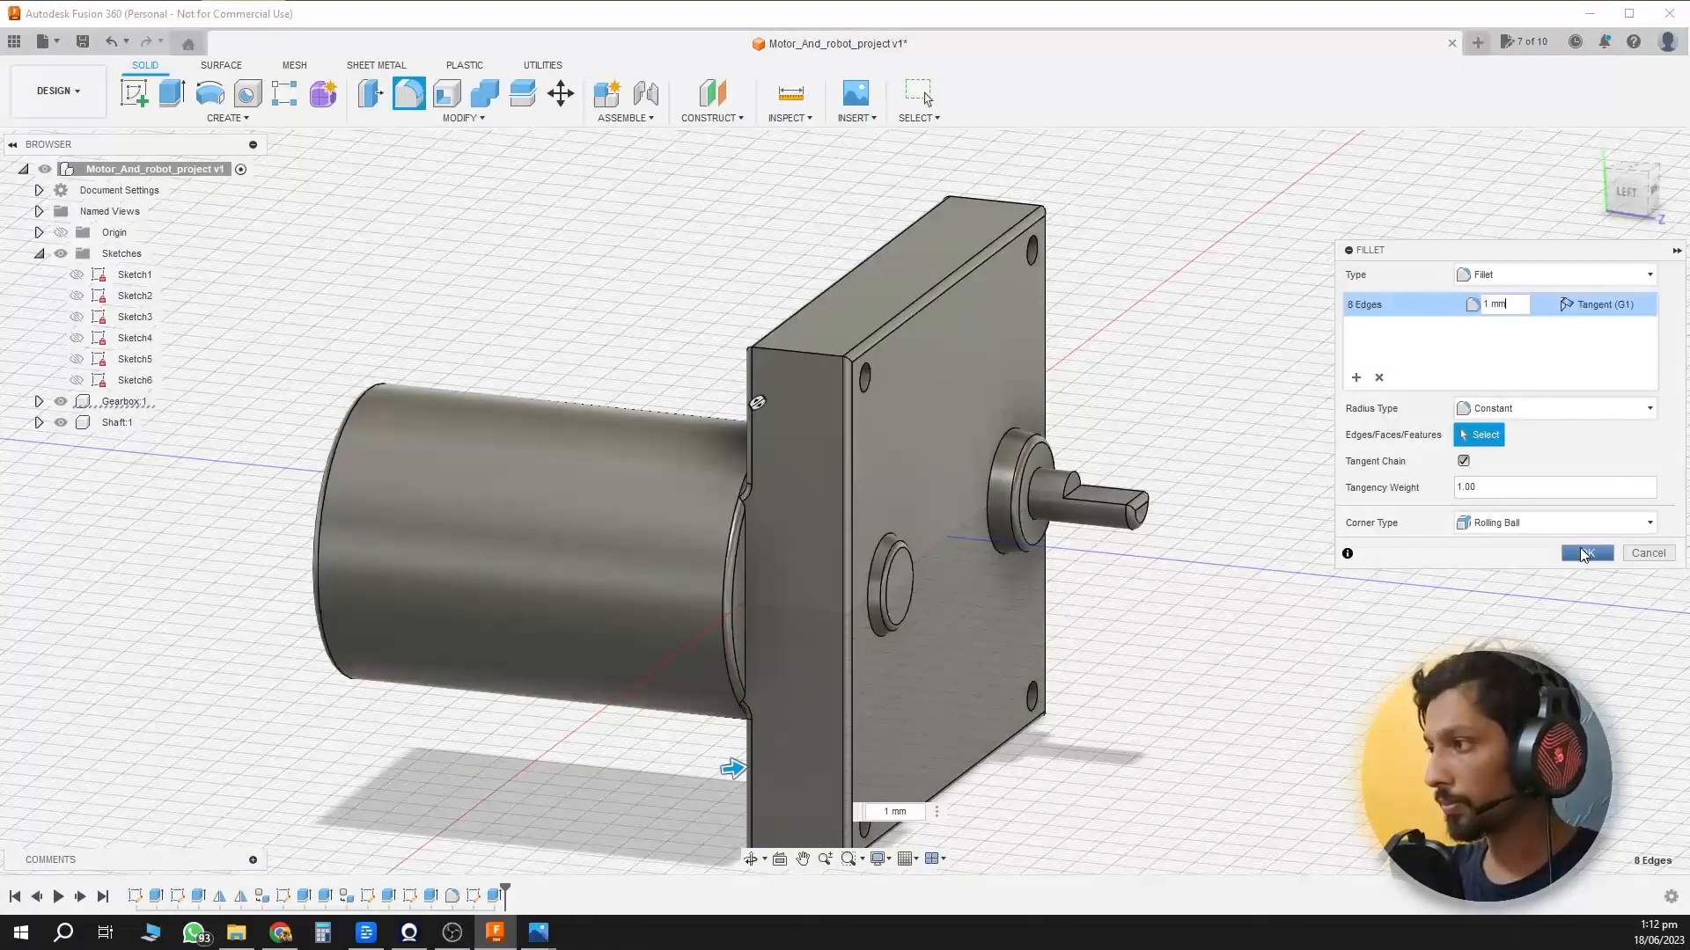
left_click(1587, 553)
middle_click_drag(721, 649, 1145, 552, "shift")
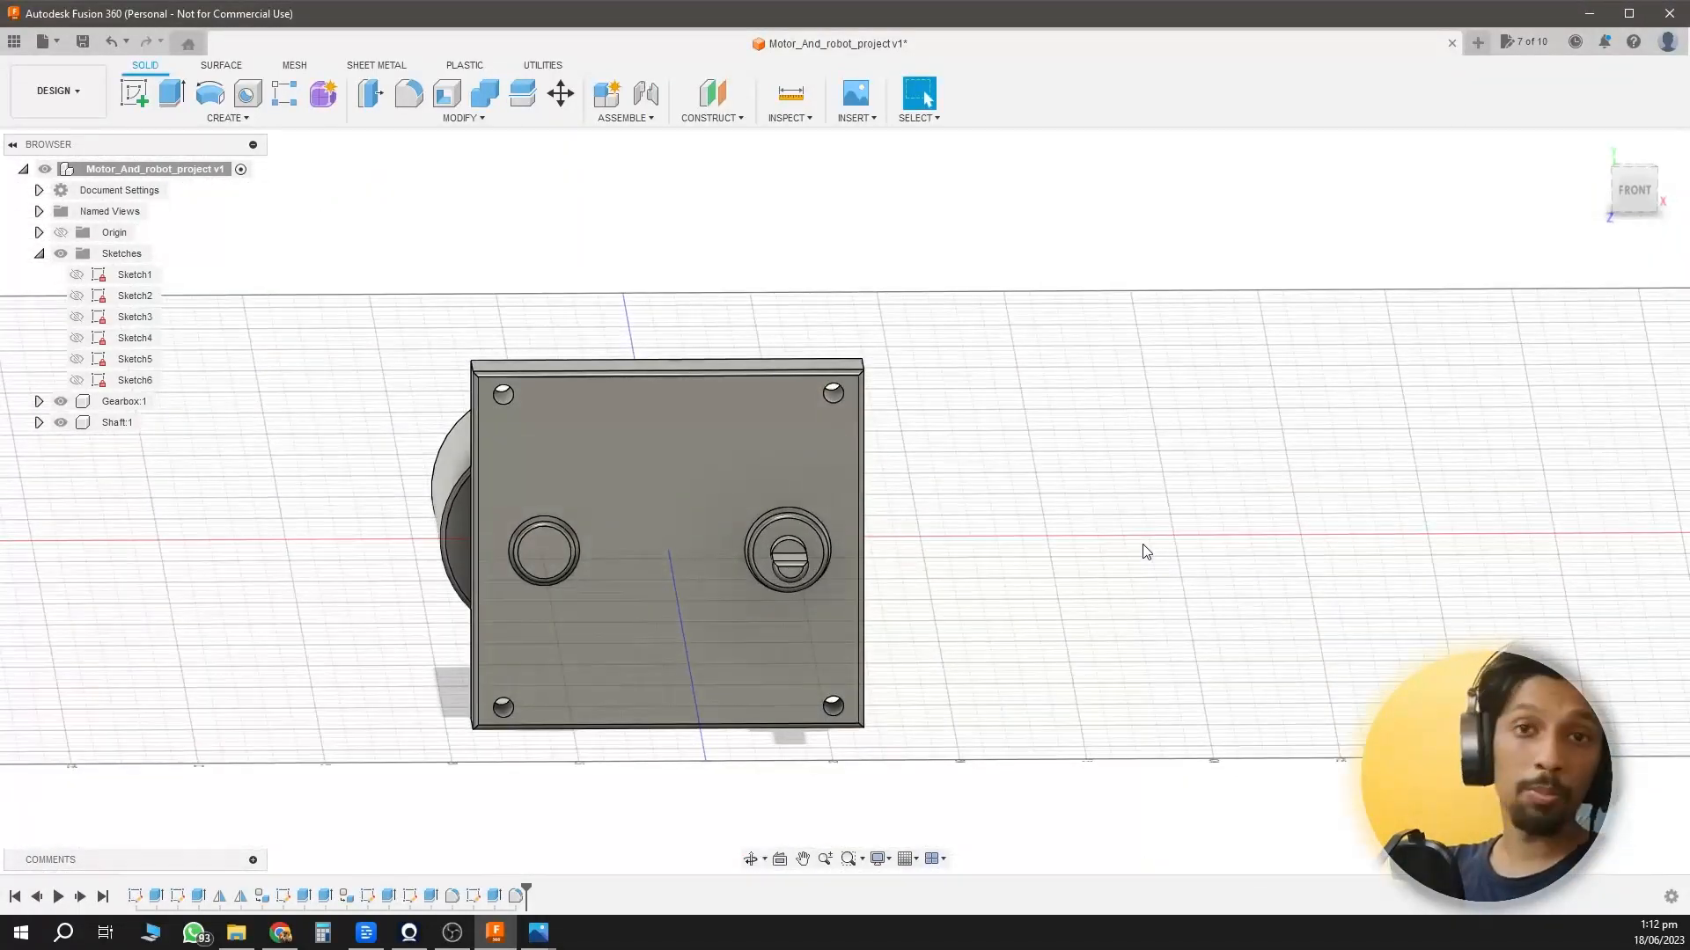
Apply the first Iron appearance from the metal library to the Gearbox component and the second one to the Shaft.
key("s")
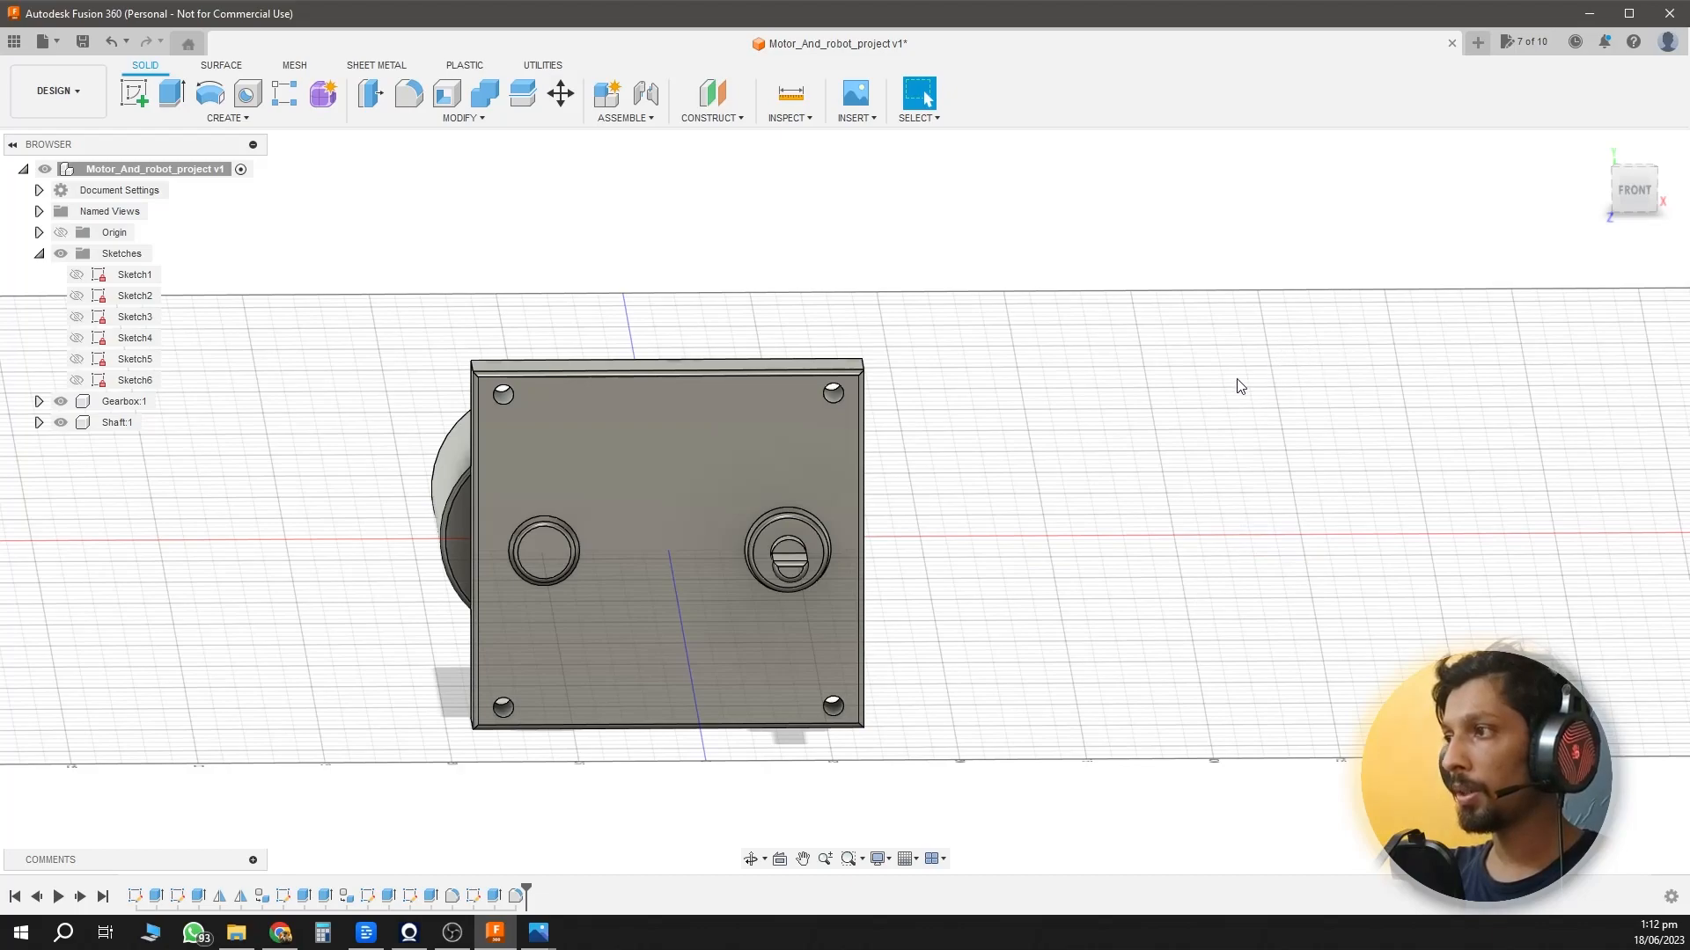
key("a")
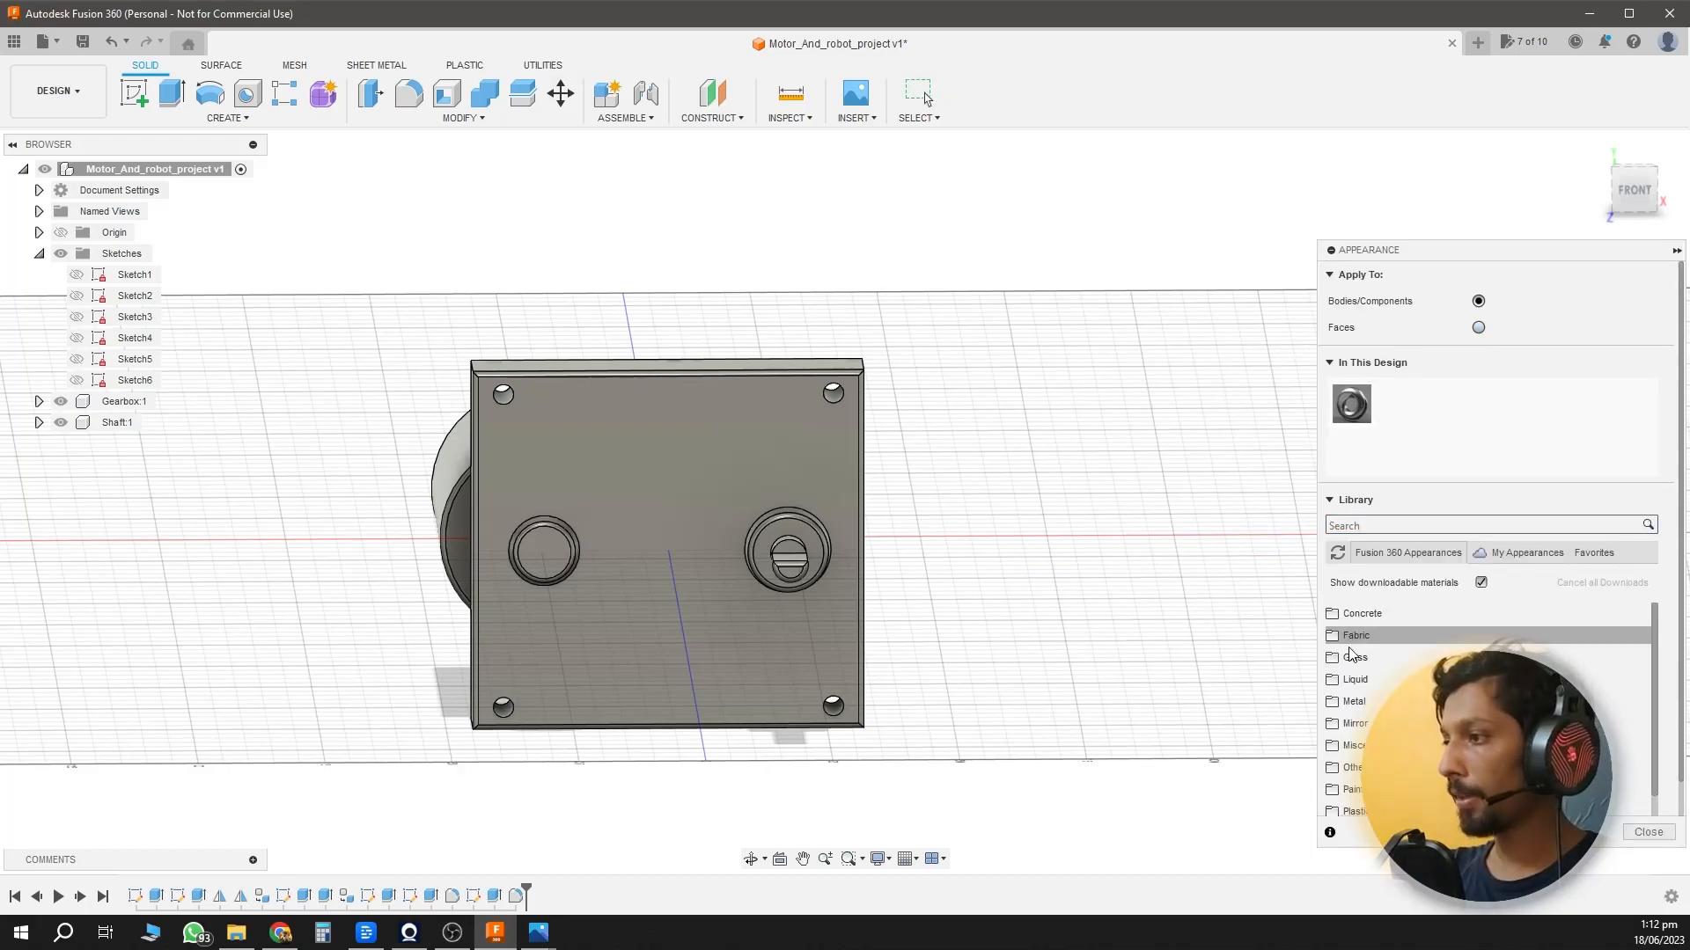
scroll(1352, 666, "down", 3)
left_click_drag(1372, 678, 125, 397)
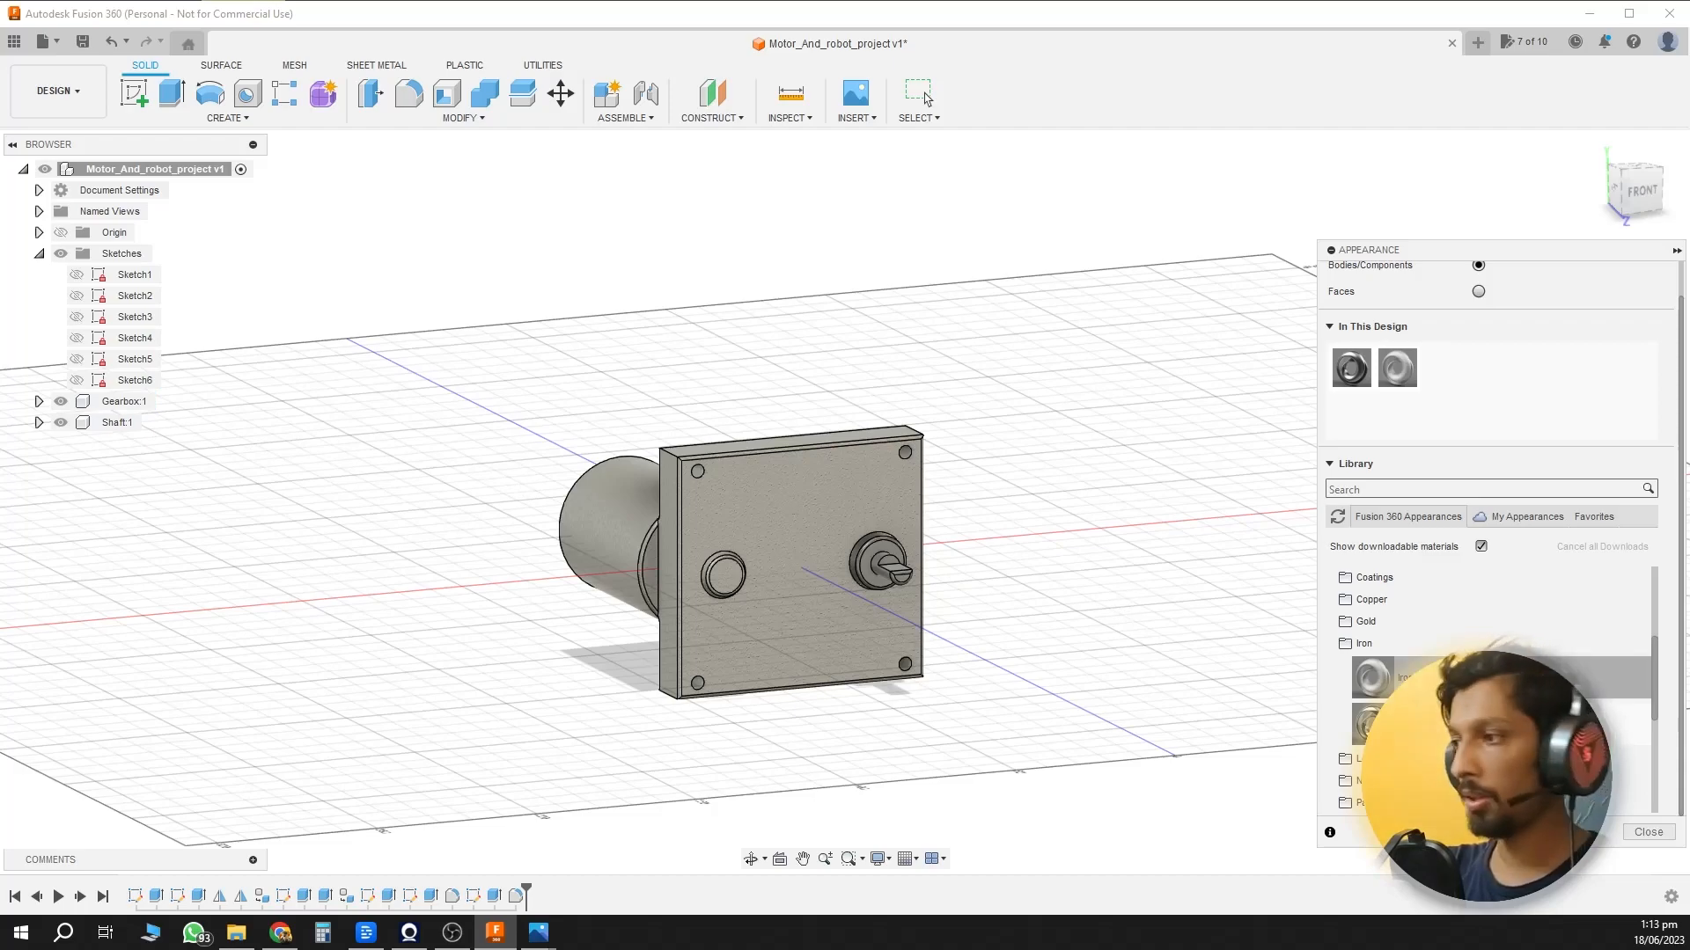
left_click_drag(1378, 723, 130, 423)
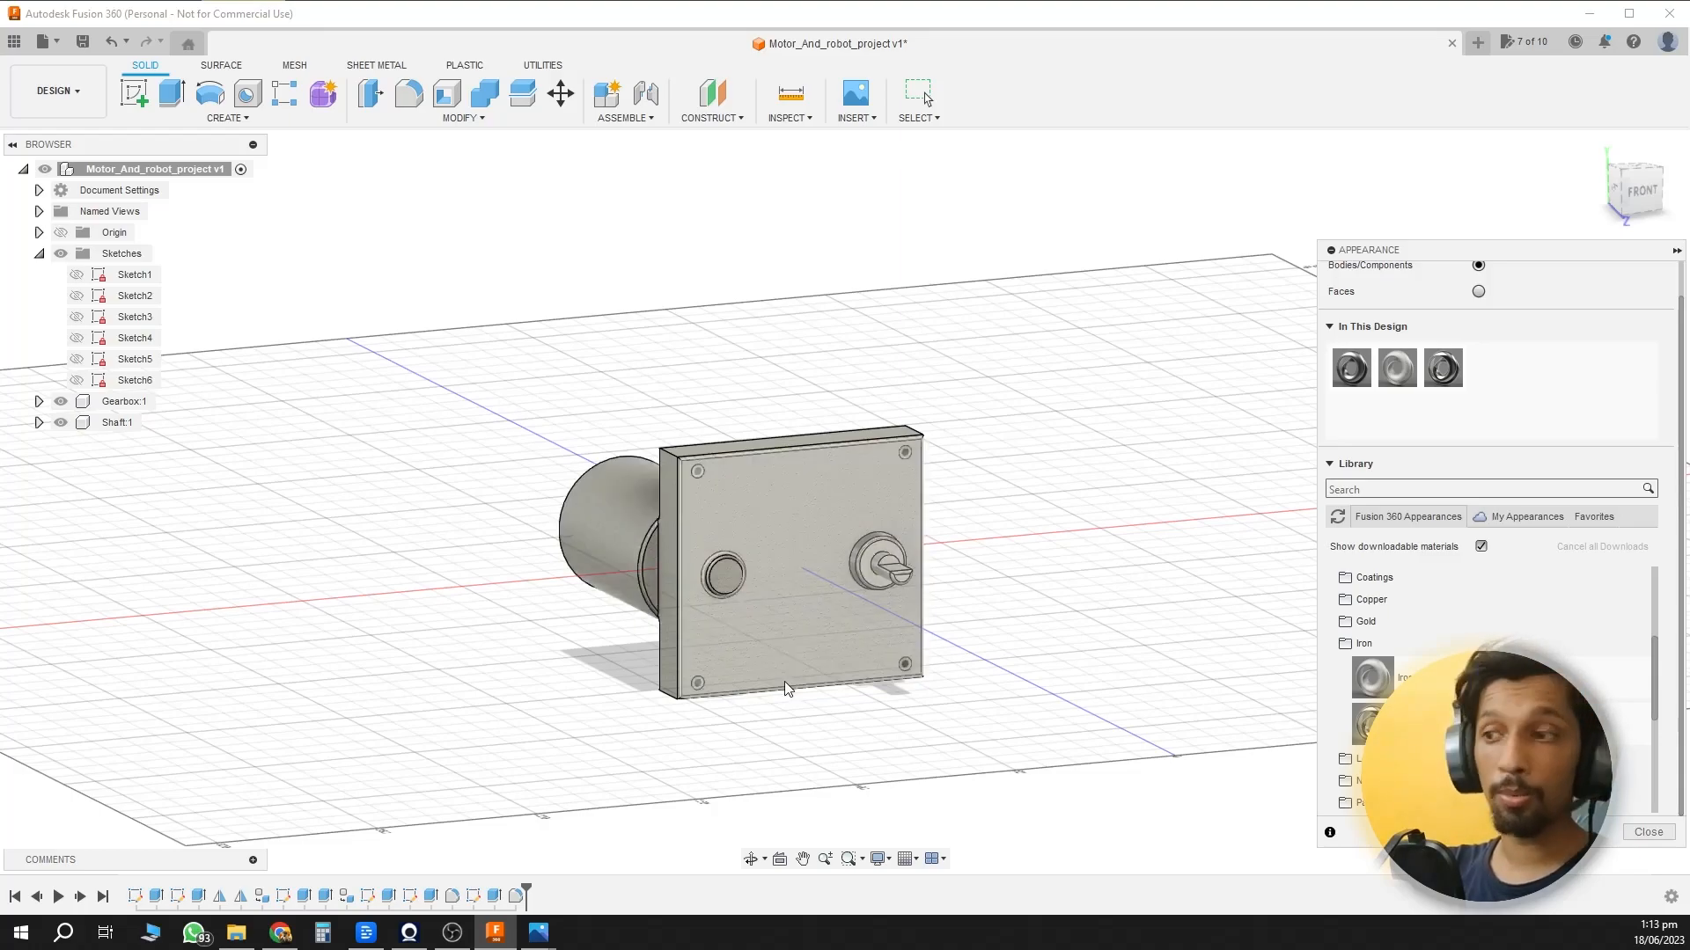
left_click(1677, 249)
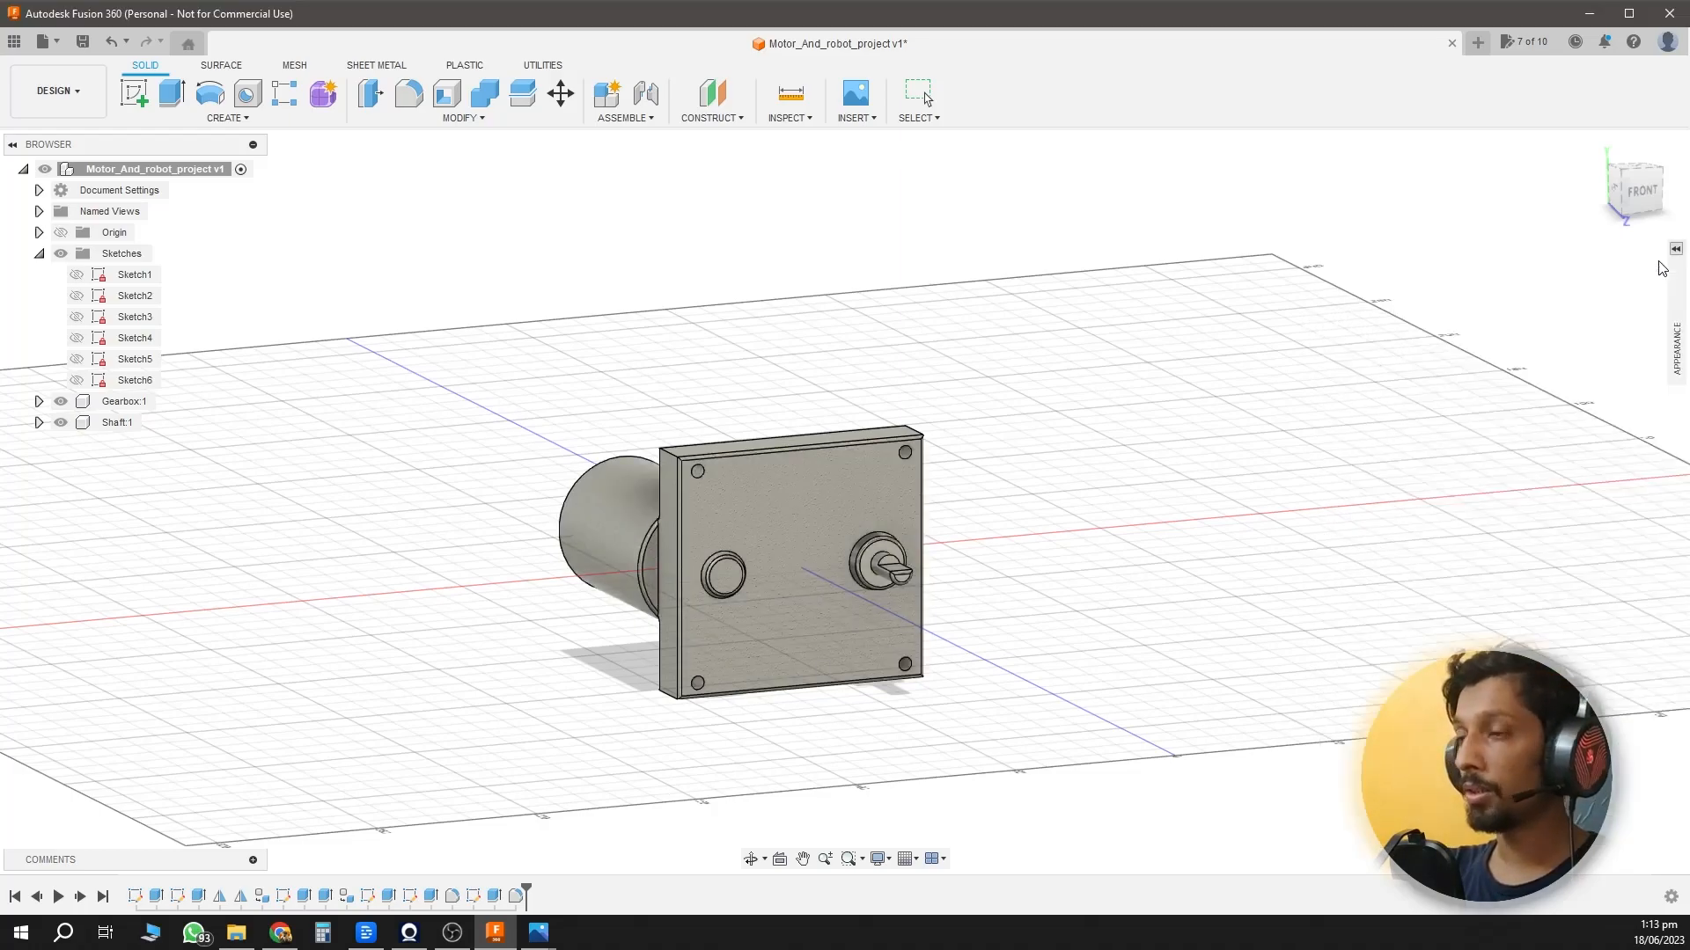
Edit the motor's 60 mm extrusion so that its operation is New Body instead of Join.
left_click(516, 895)
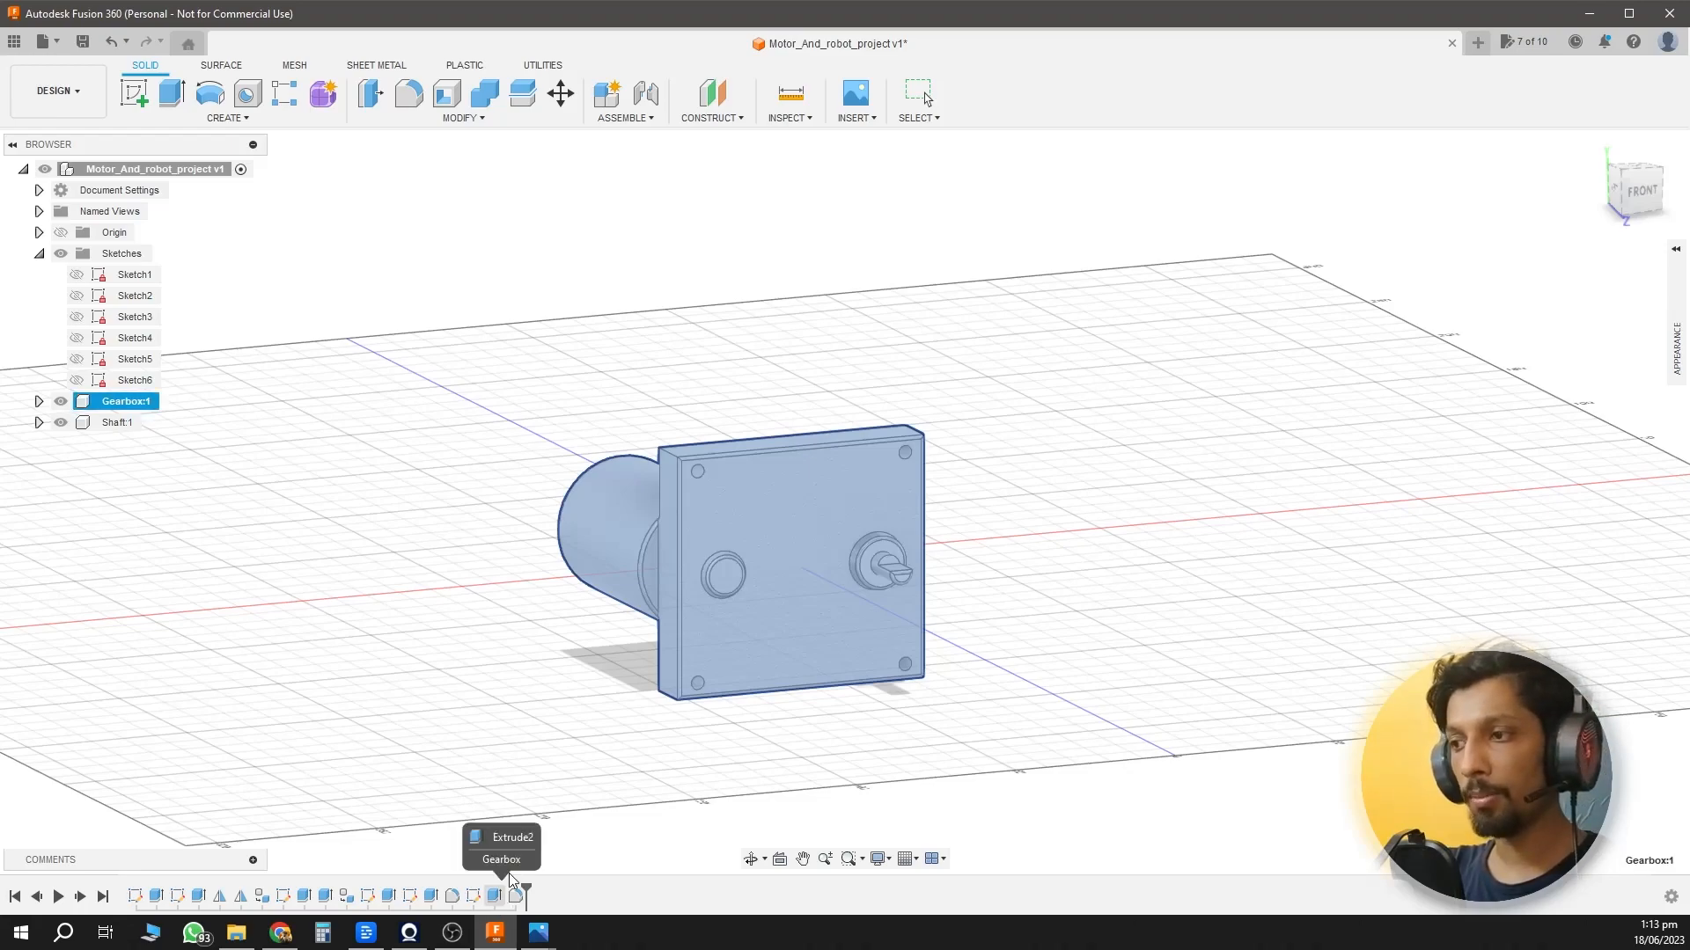
right_click(473, 895)
left_click(546, 716)
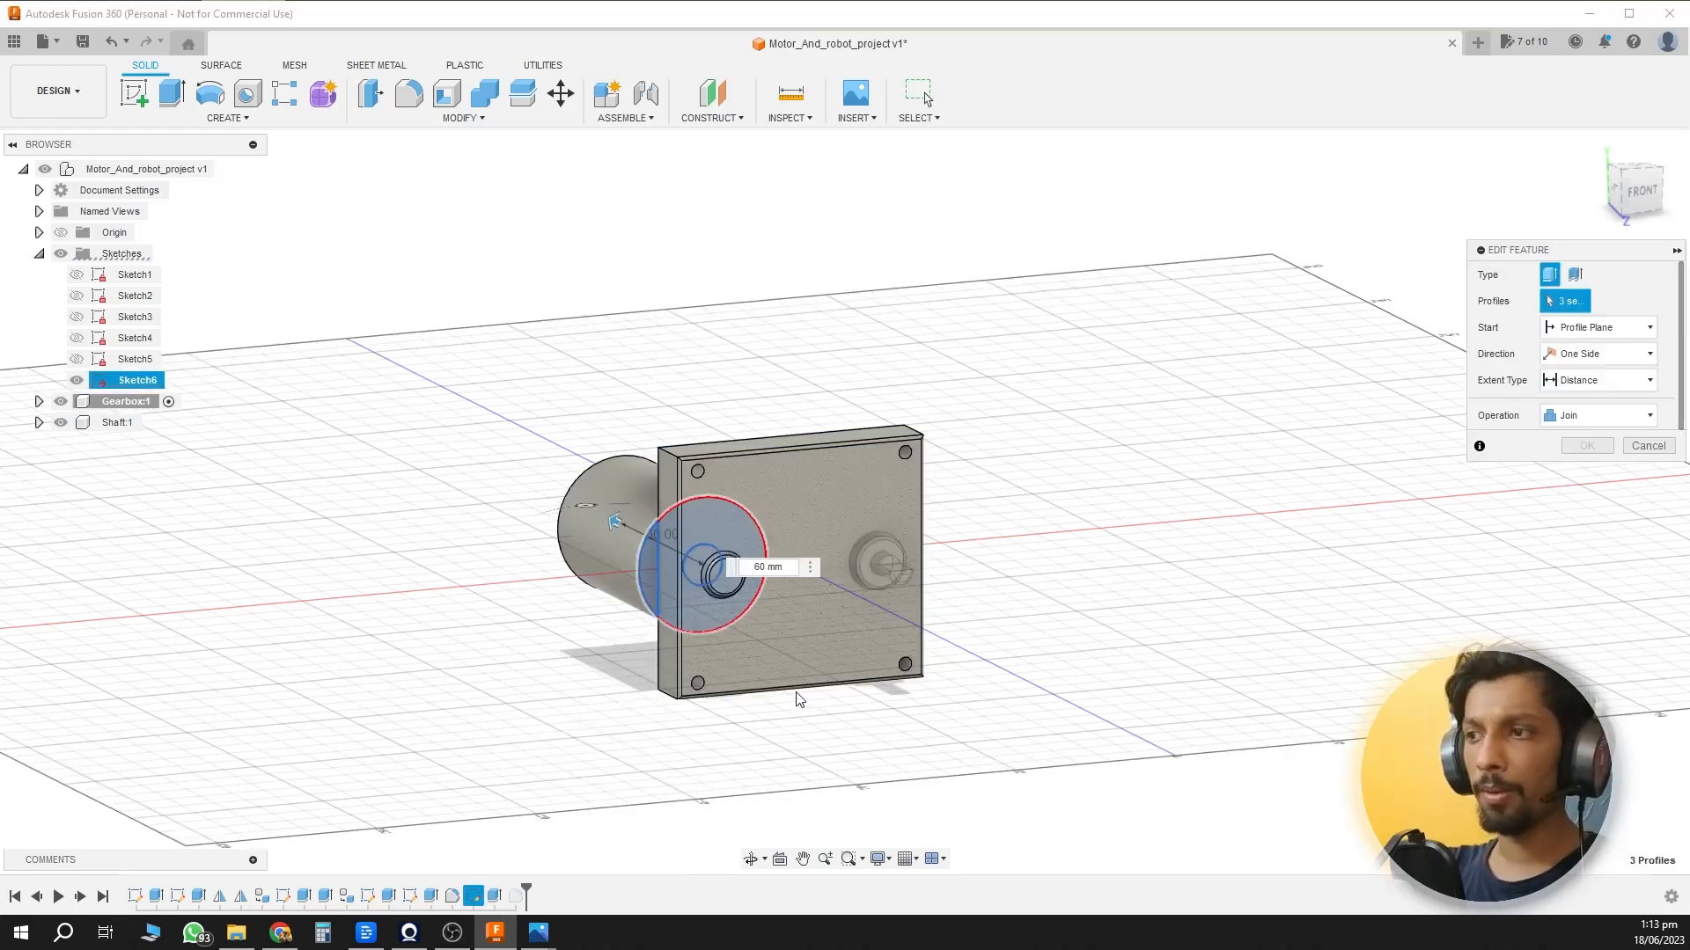
left_click(1584, 466)
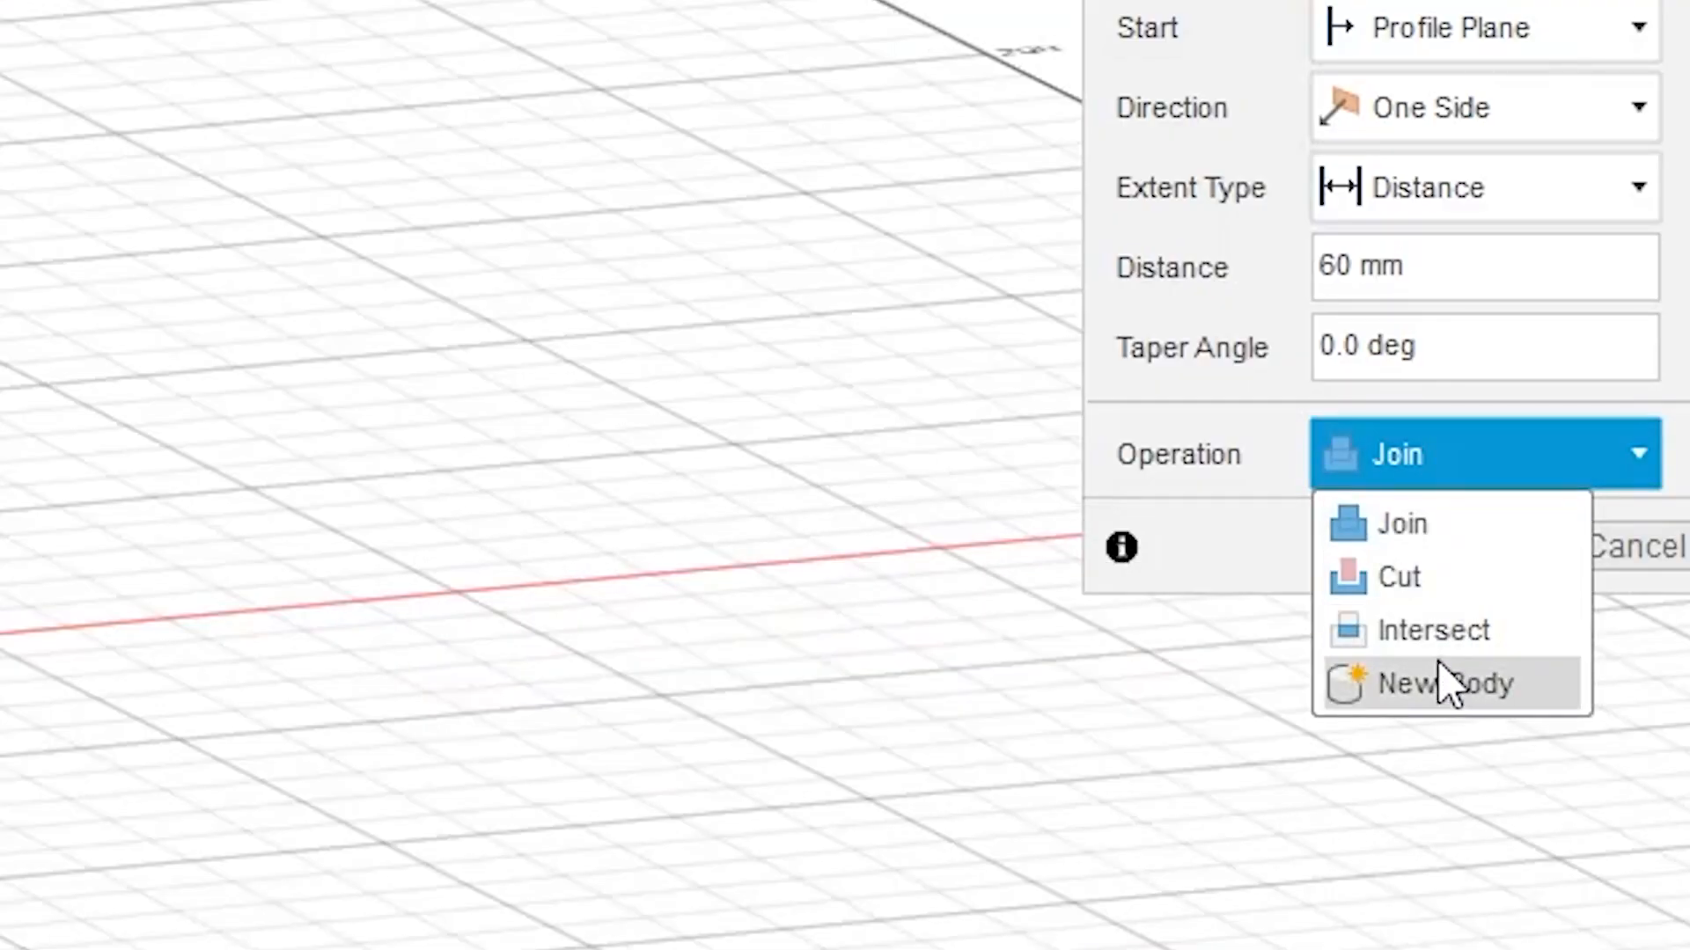
left_click(1443, 685)
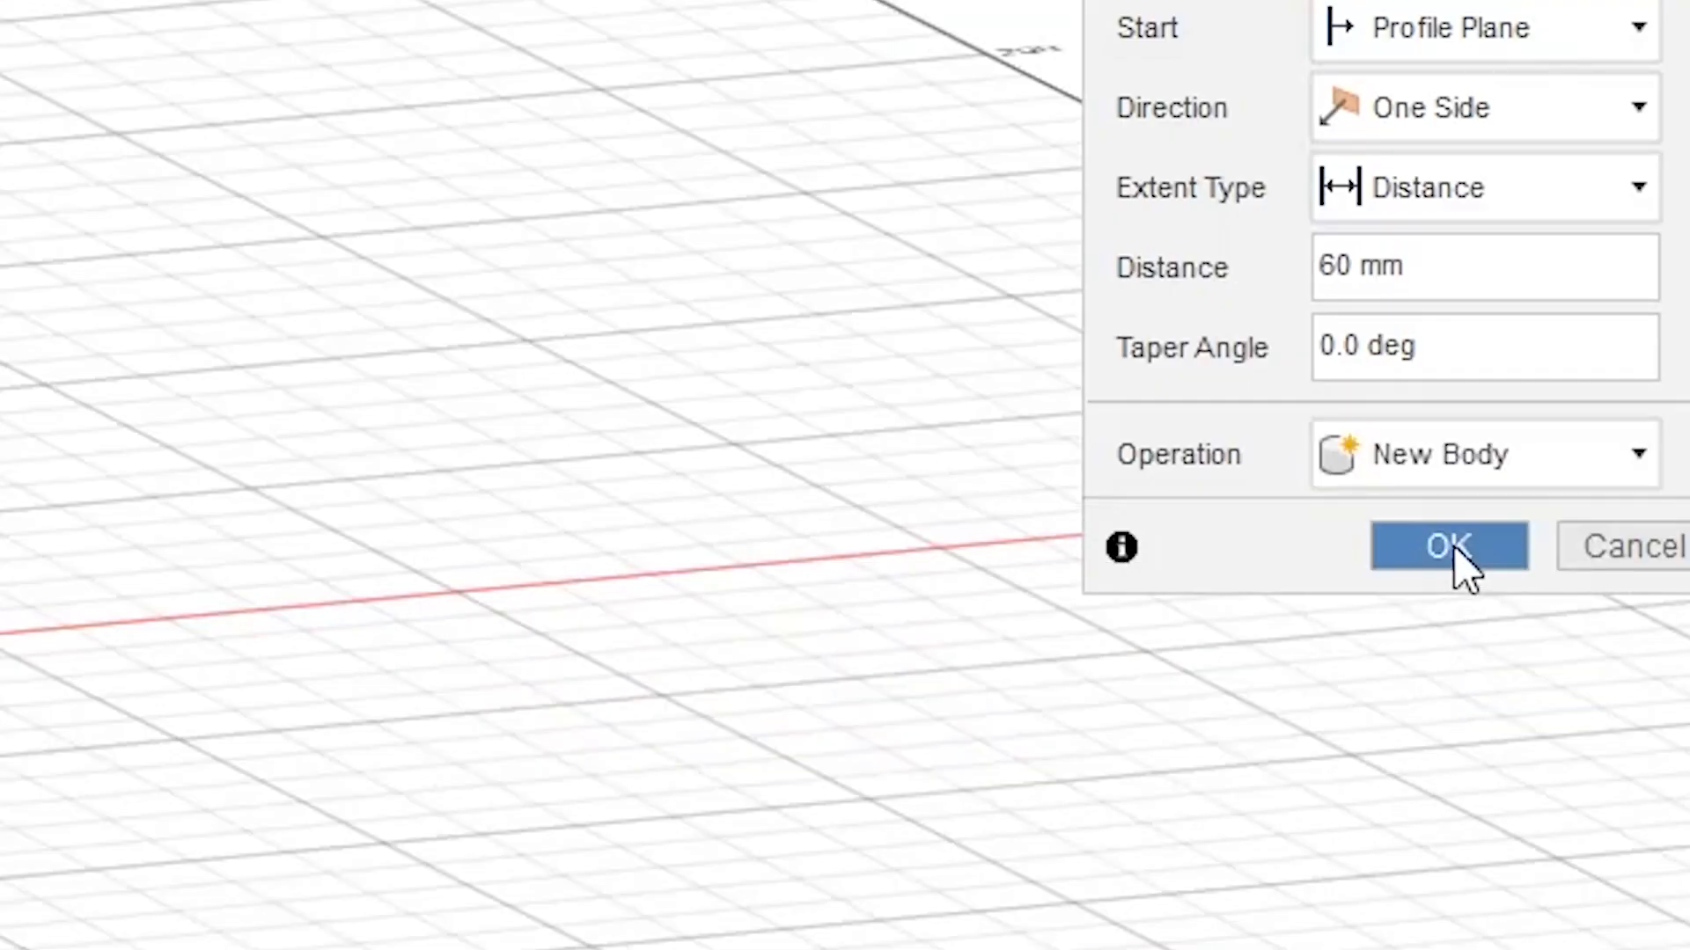
left_click(1454, 547)
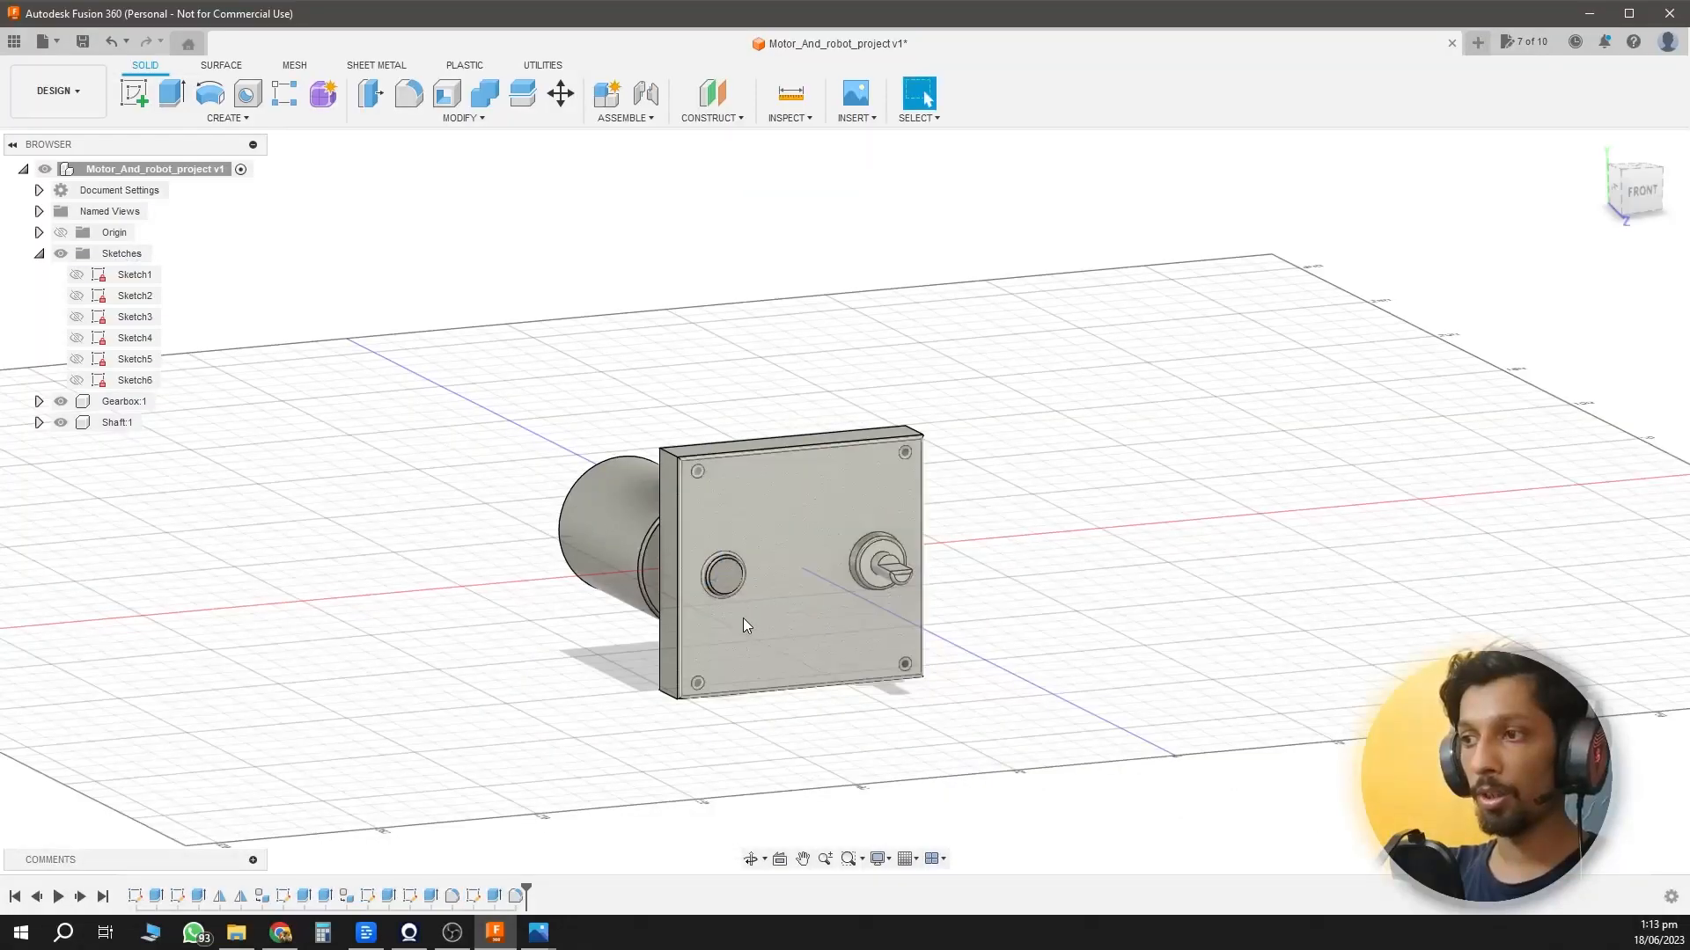
Identify the motor by toggling the visibility of the gearbox's Body2, and create a component from that body.
middle_click_drag(704, 653, 795, 671, "shift")
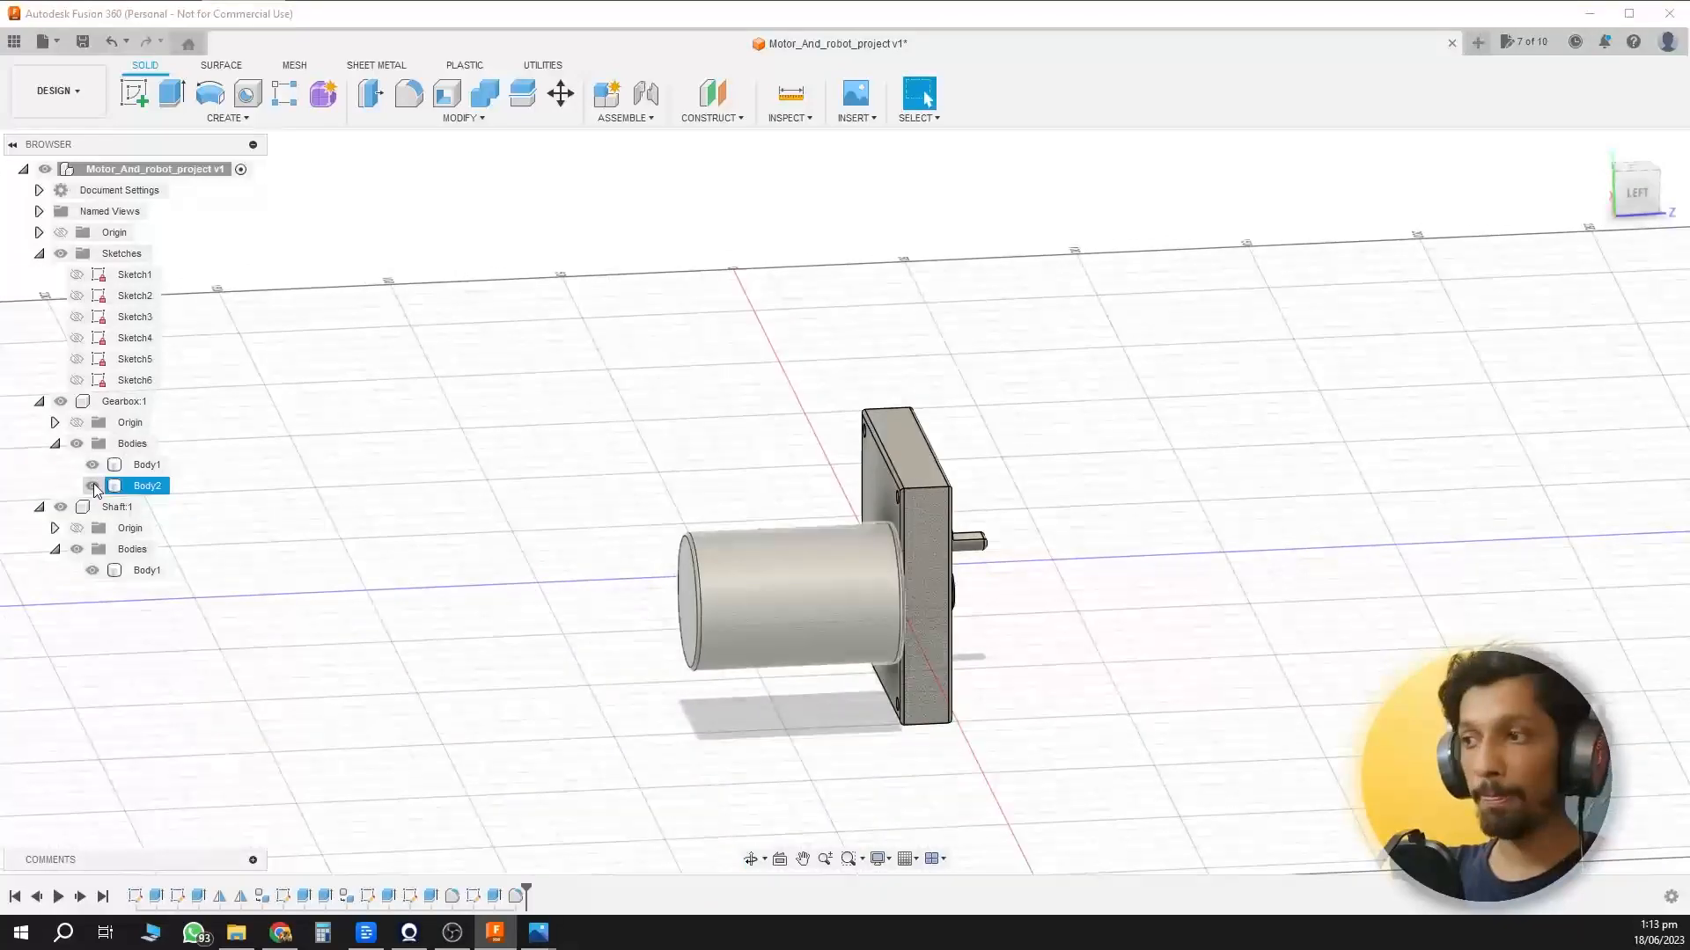
left_click(93, 486)
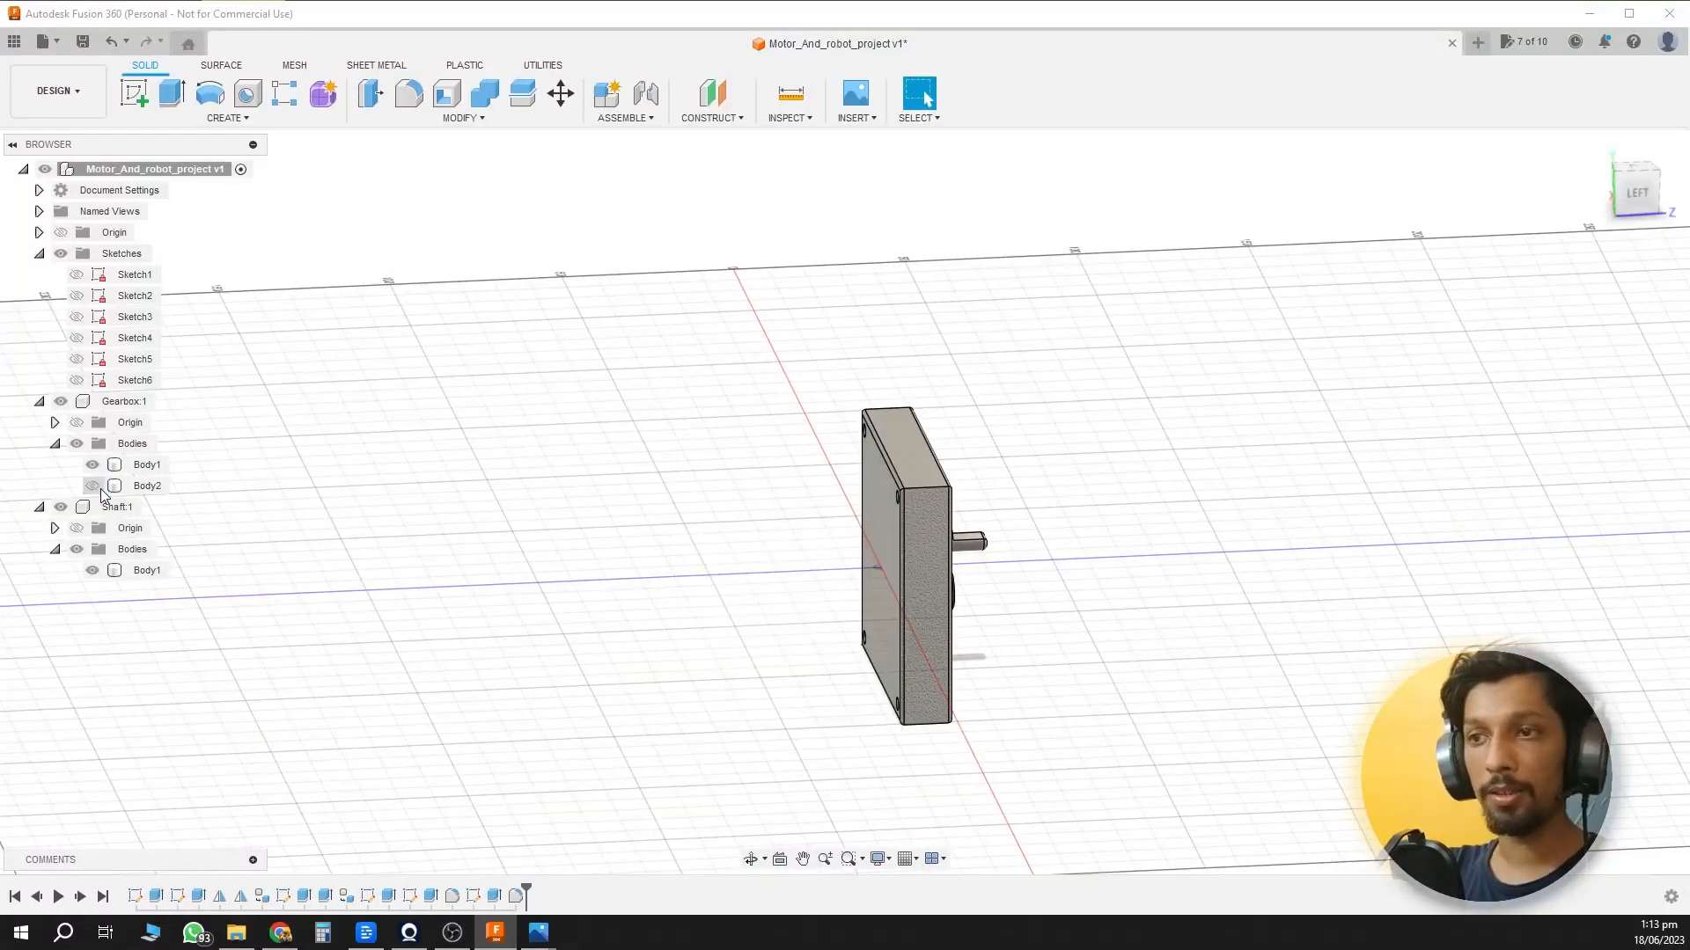
left_click(92, 486)
right_click(128, 487)
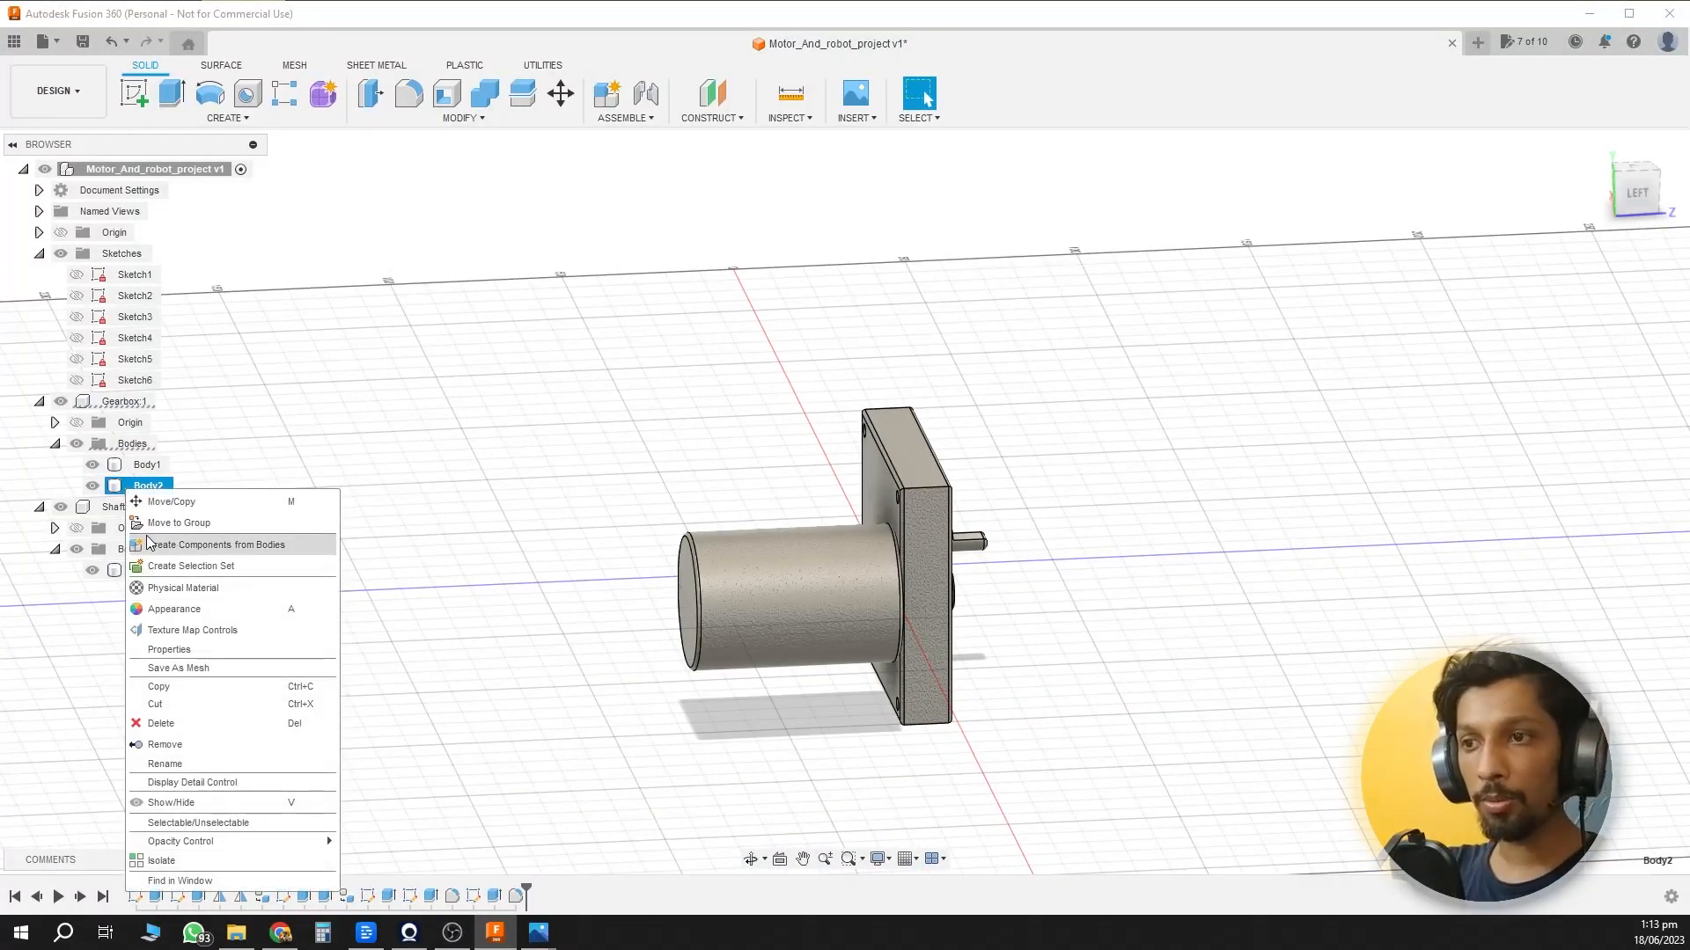
left_click(211, 551)
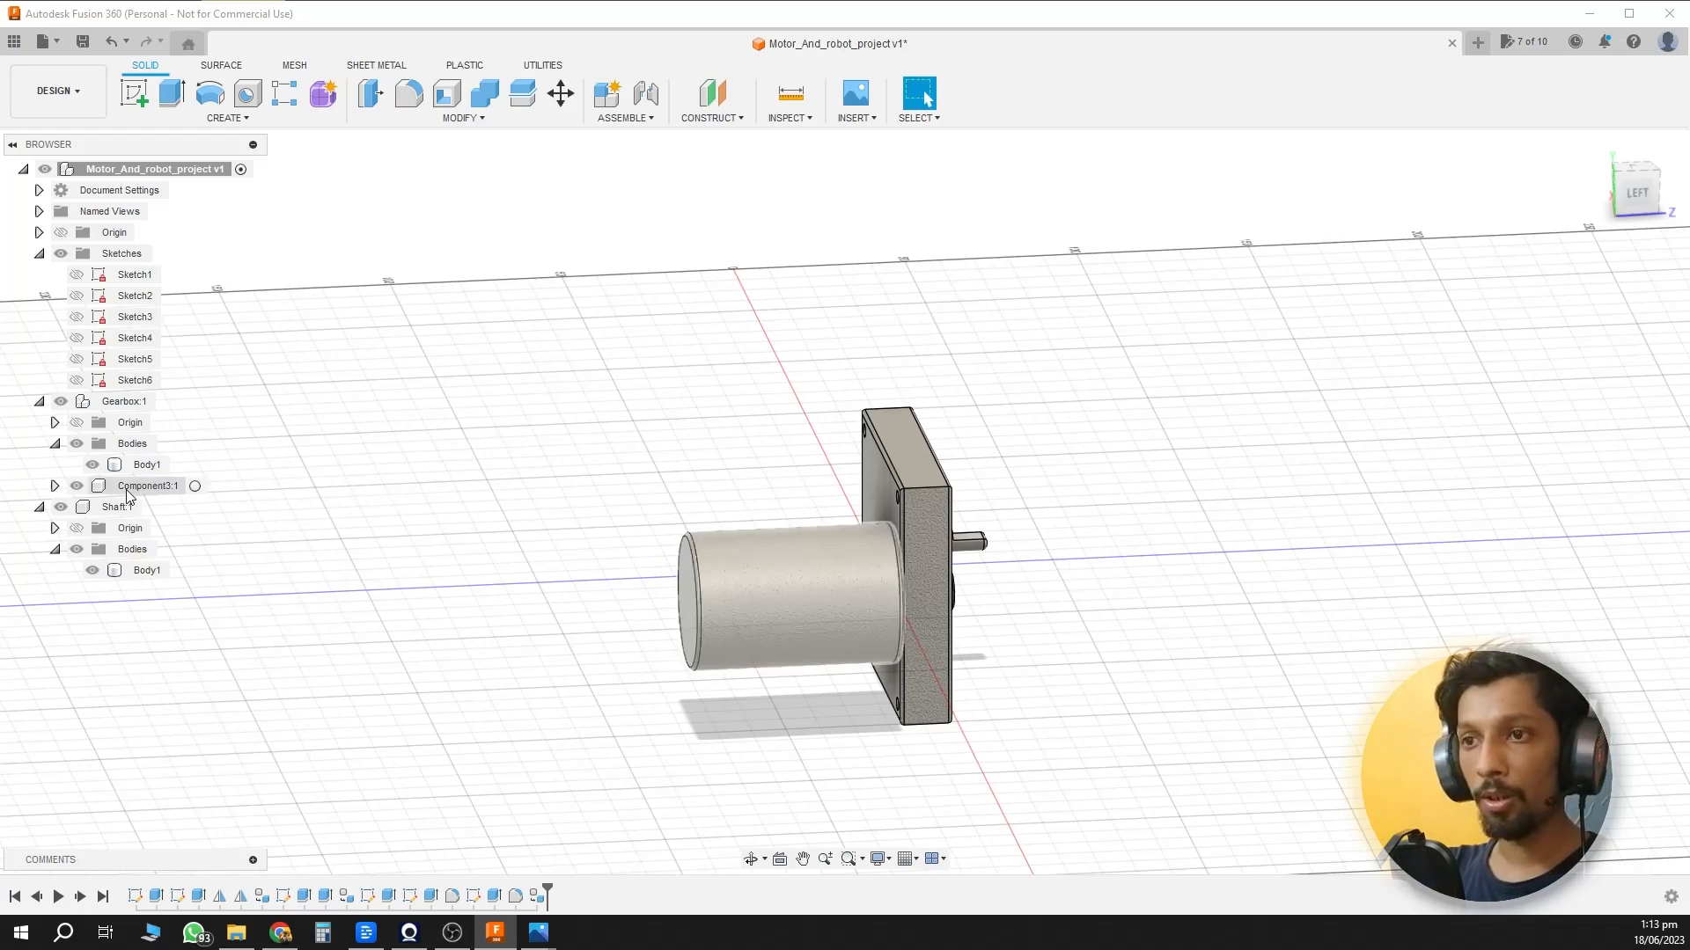
Move the new component out of Gearbox to the top level of the design and rename it Motor.
left_click_drag(123, 487, 132, 171)
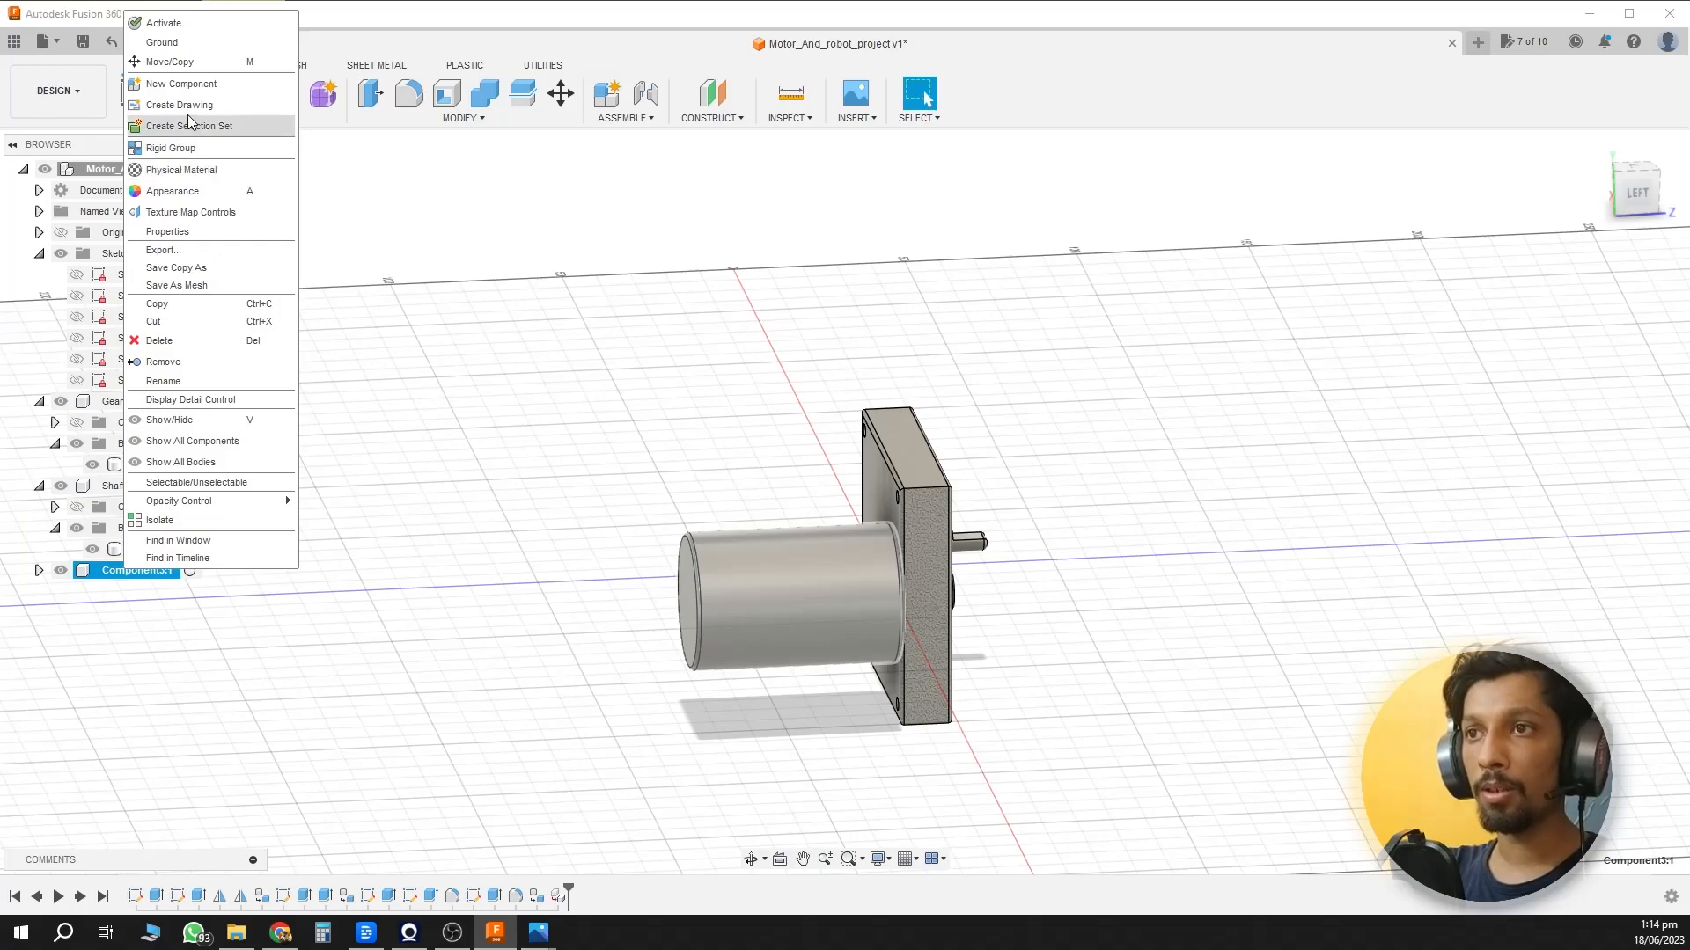
left_click(186, 381)
type("Motor")
key("Return")
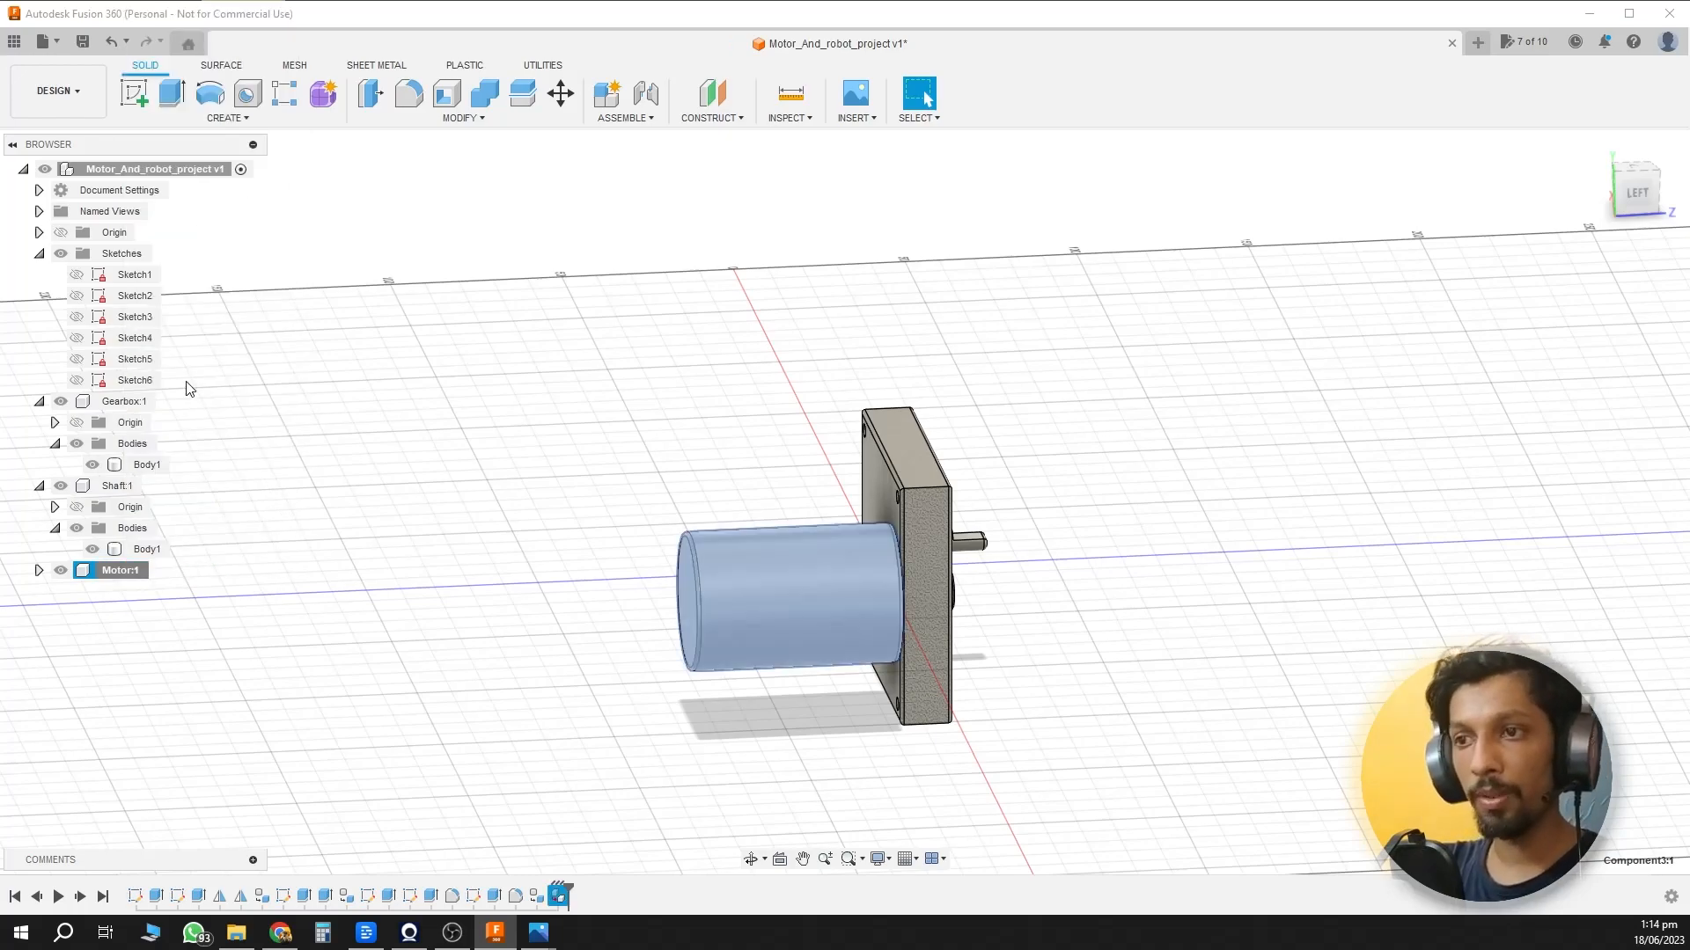
Apply the Steel - Cast appearance to the Motor component.
key("s")
left_click(643, 468)
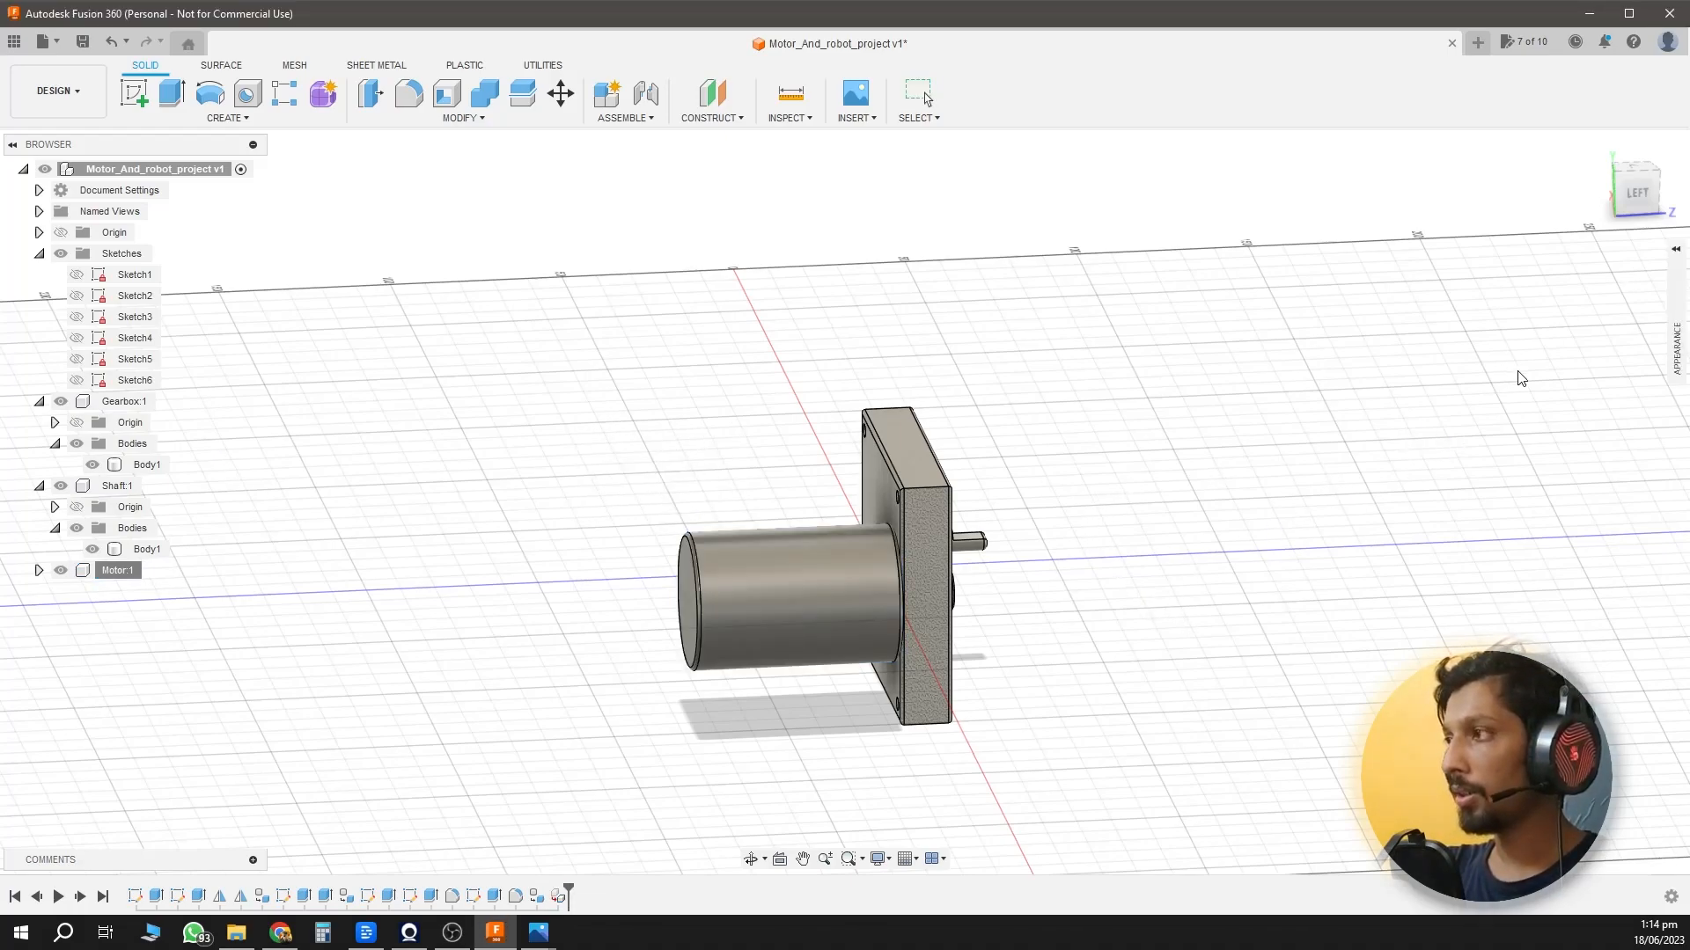
left_click(1678, 250)
scroll(1387, 636, "down", 2)
scroll(1371, 691, "up", 1)
left_click(1364, 745)
left_click_drag(1504, 645, 132, 570)
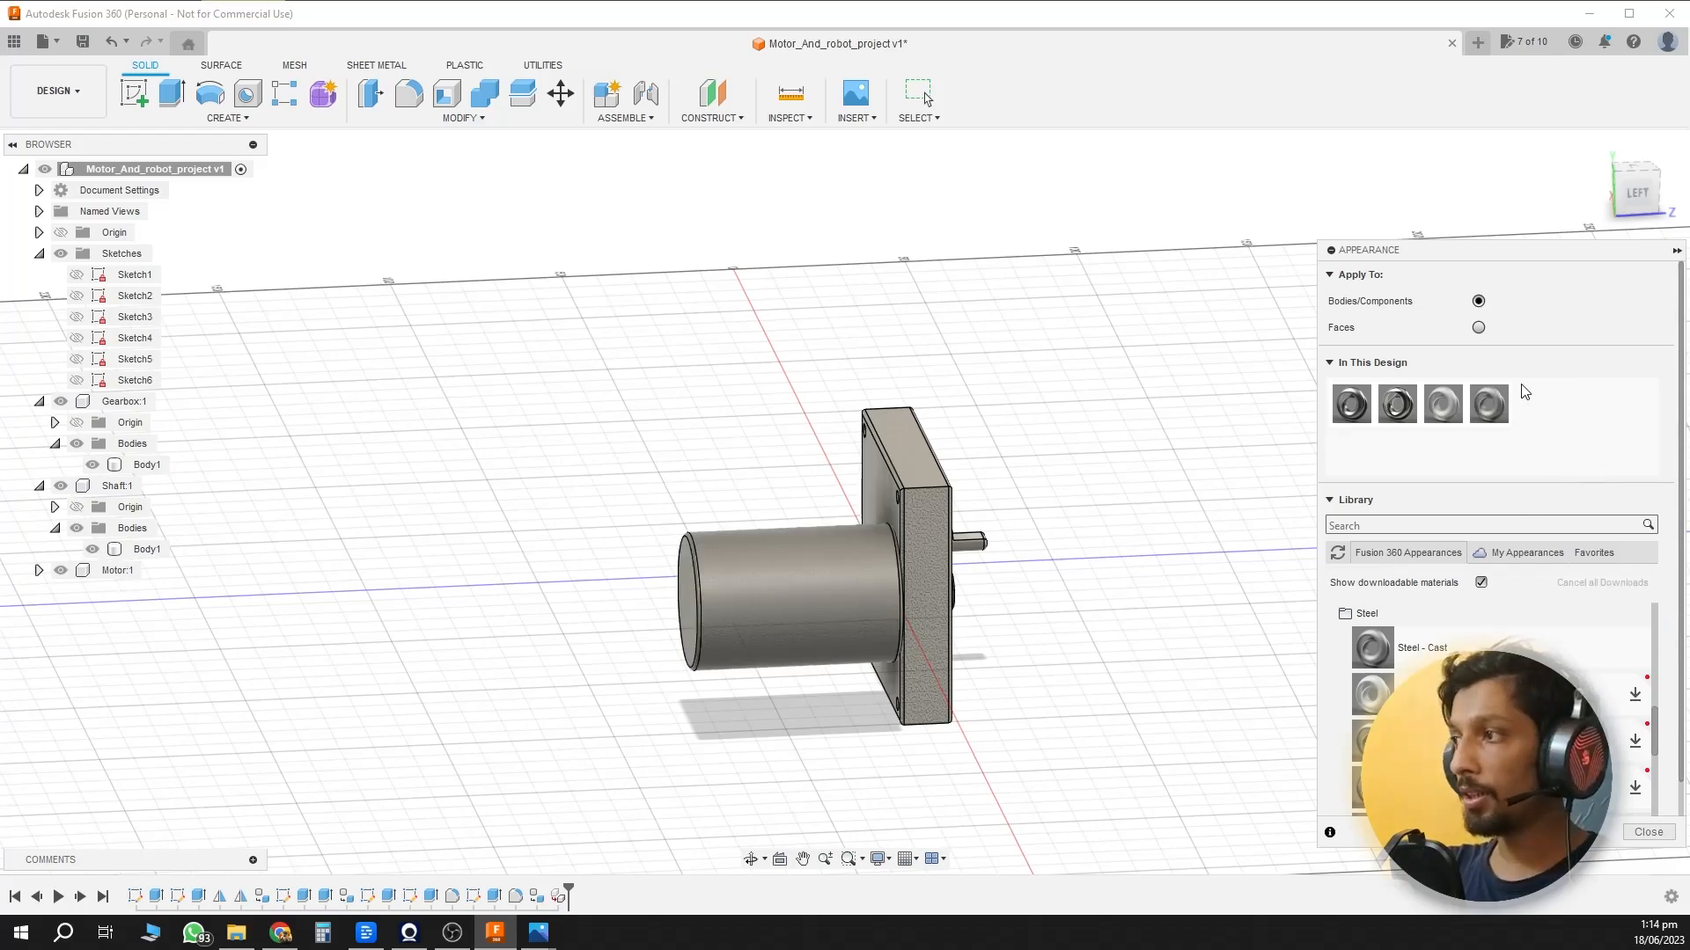
Edit the motor's Steel - Cast appearance to a very dark, near-black colour.
right_click(1489, 405)
left_click(1527, 412)
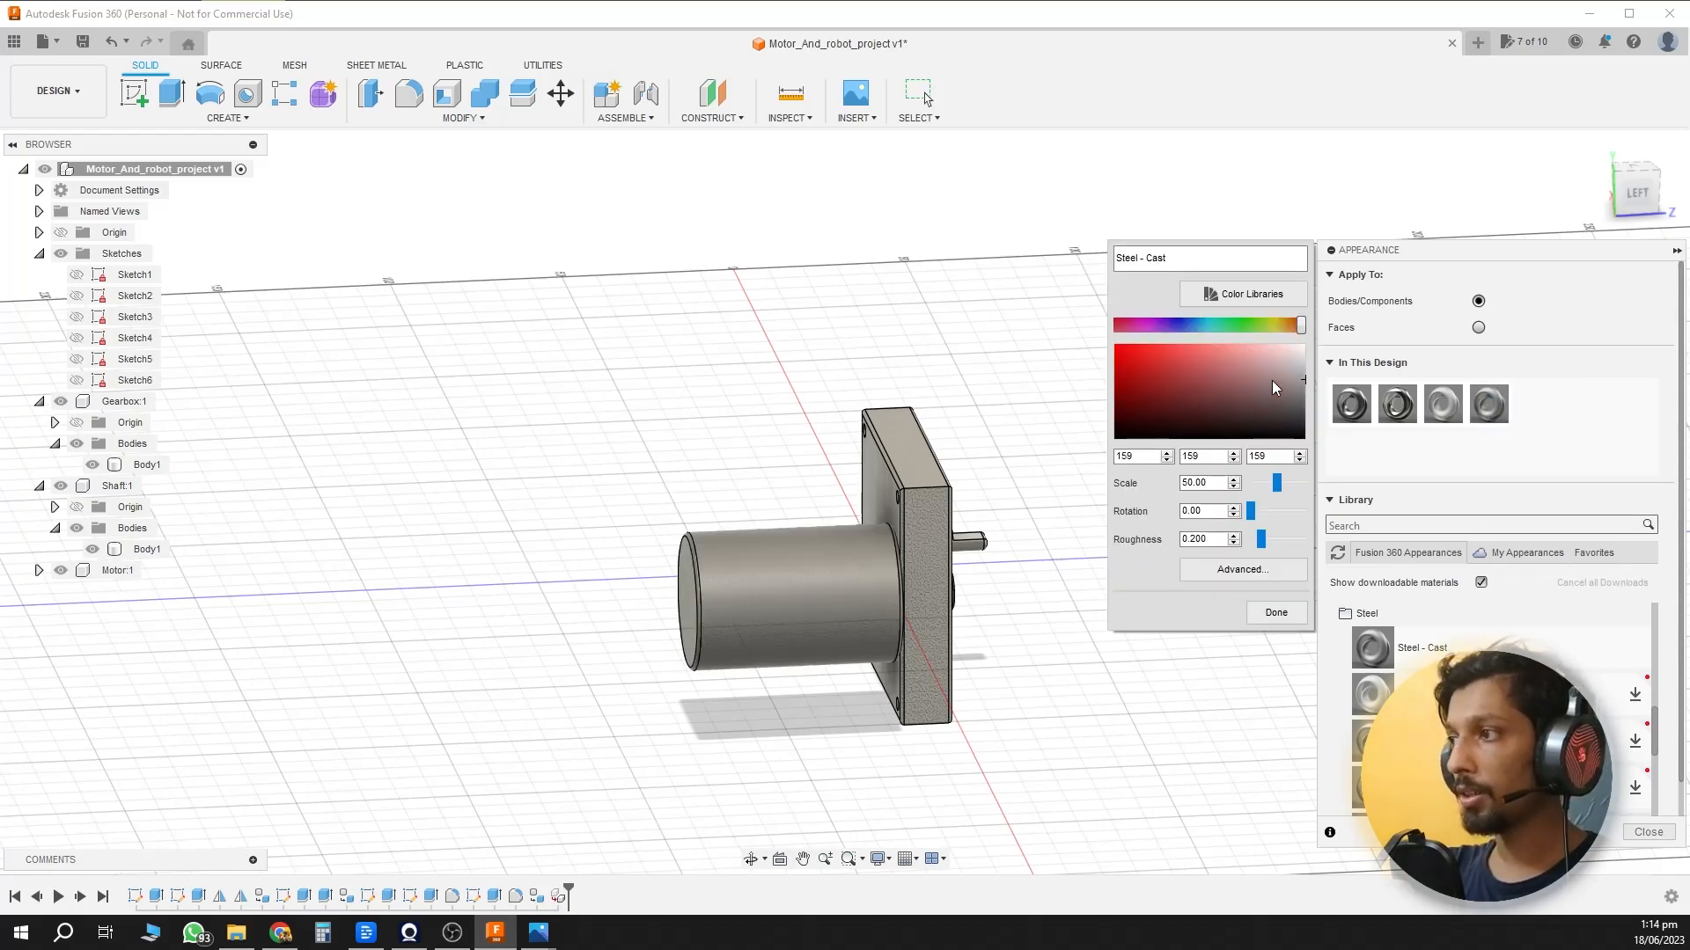
left_click_drag(1282, 397, 1274, 414)
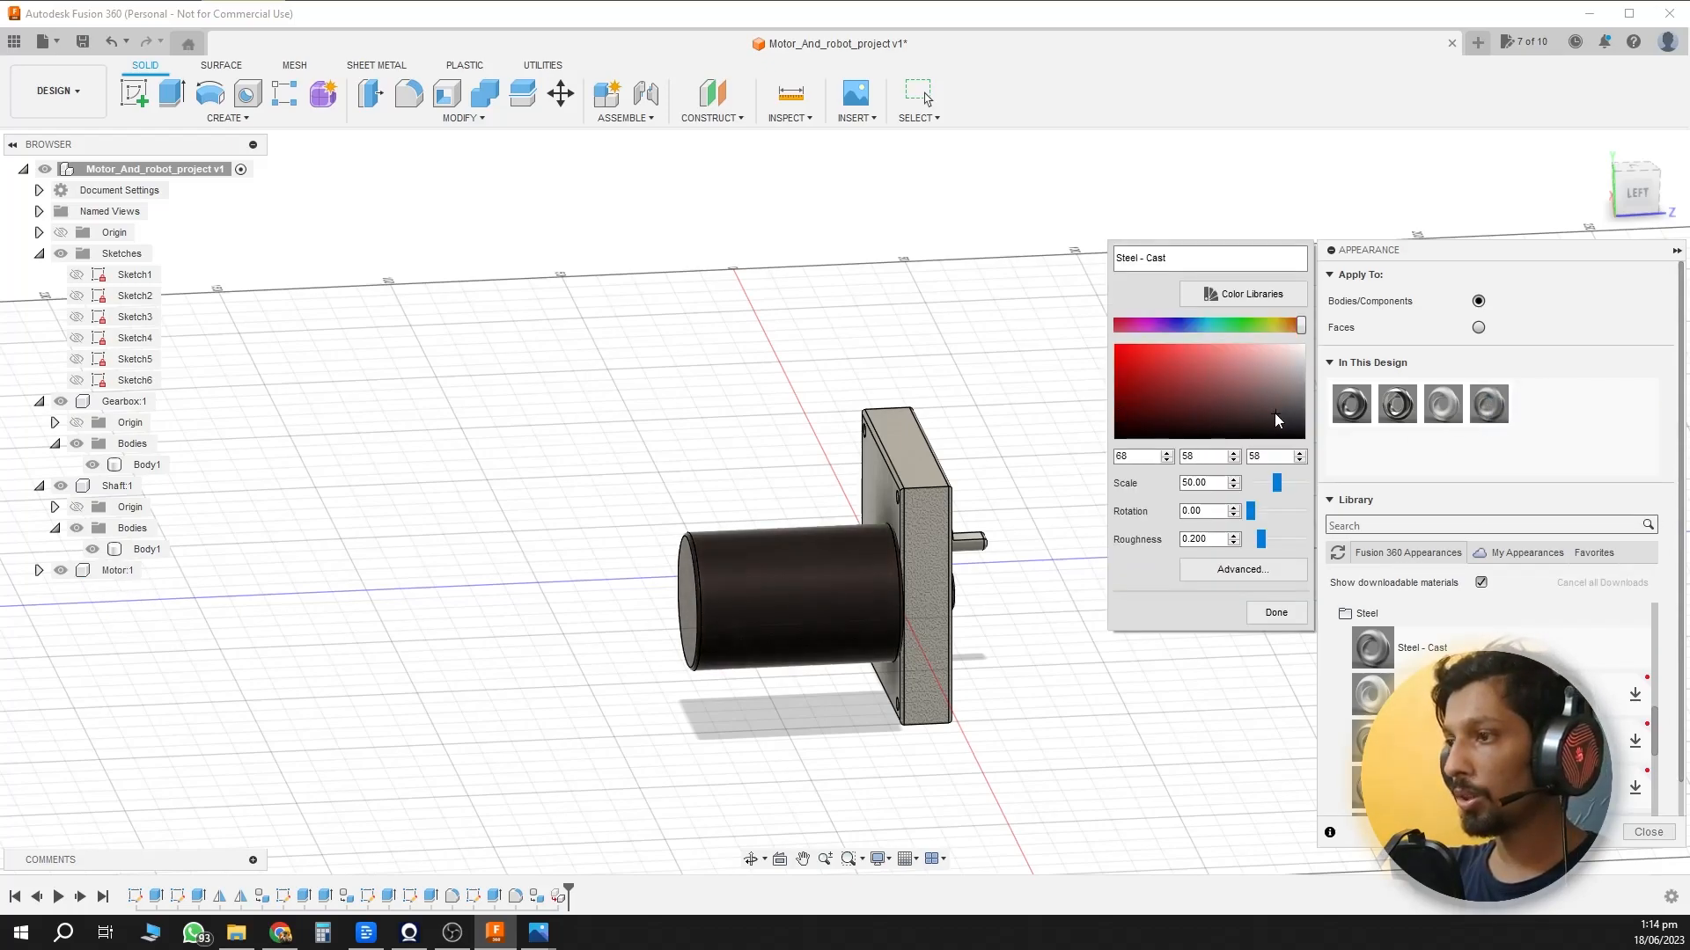
left_click(1276, 612)
left_click(1676, 250)
Switch to the Render workspace and examine the surface finish of the gearbox, shaft and motor from several sides.
middle_click_drag(1523, 291, 1042, 520, "shift")
left_click(57, 91)
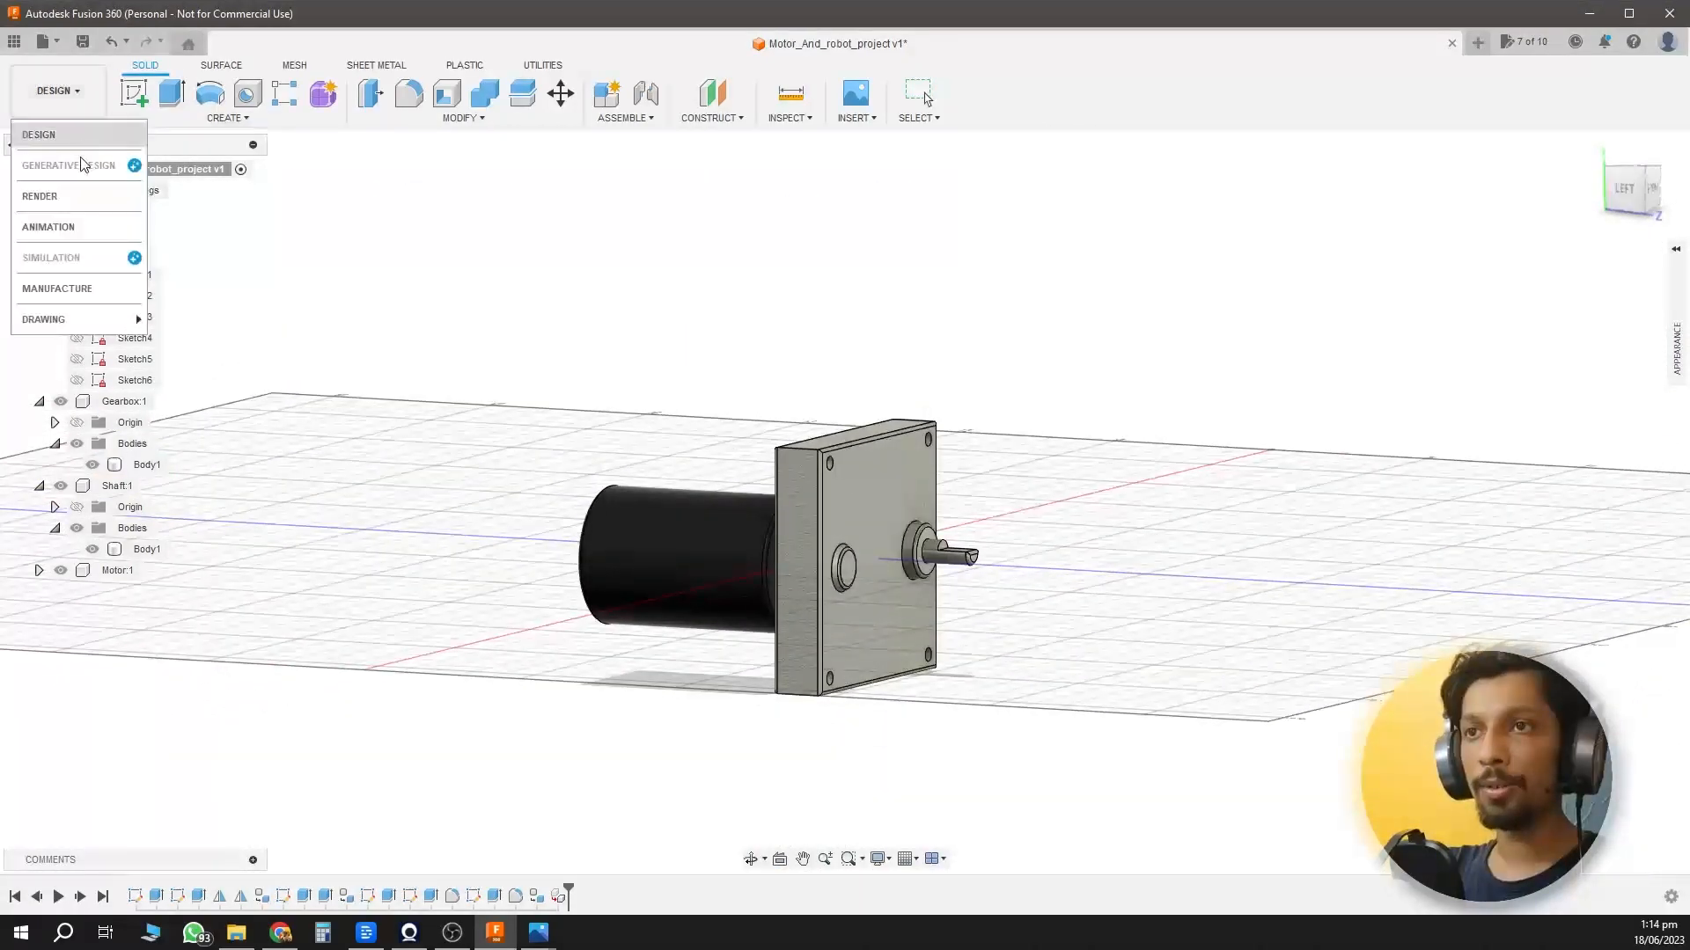
left_click(72, 205)
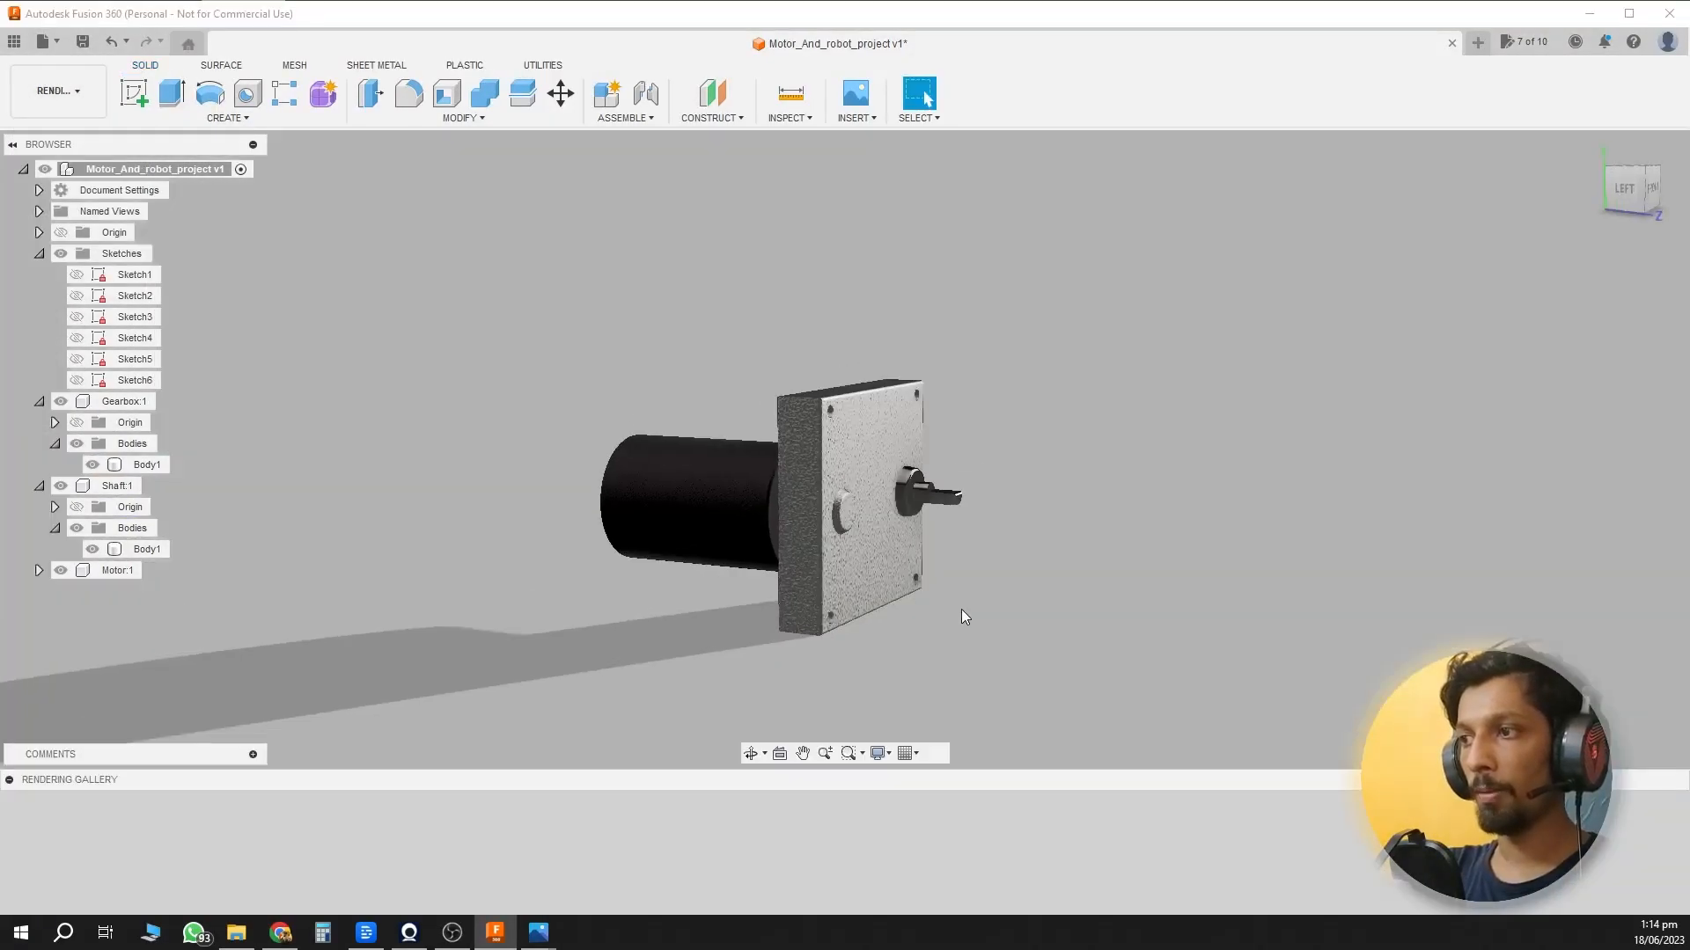
middle_click_drag(1029, 630, 946, 656, "shift")
scroll(701, 494, "up", 5)
middle_click_drag(1255, 479, 1111, 585, "shift")
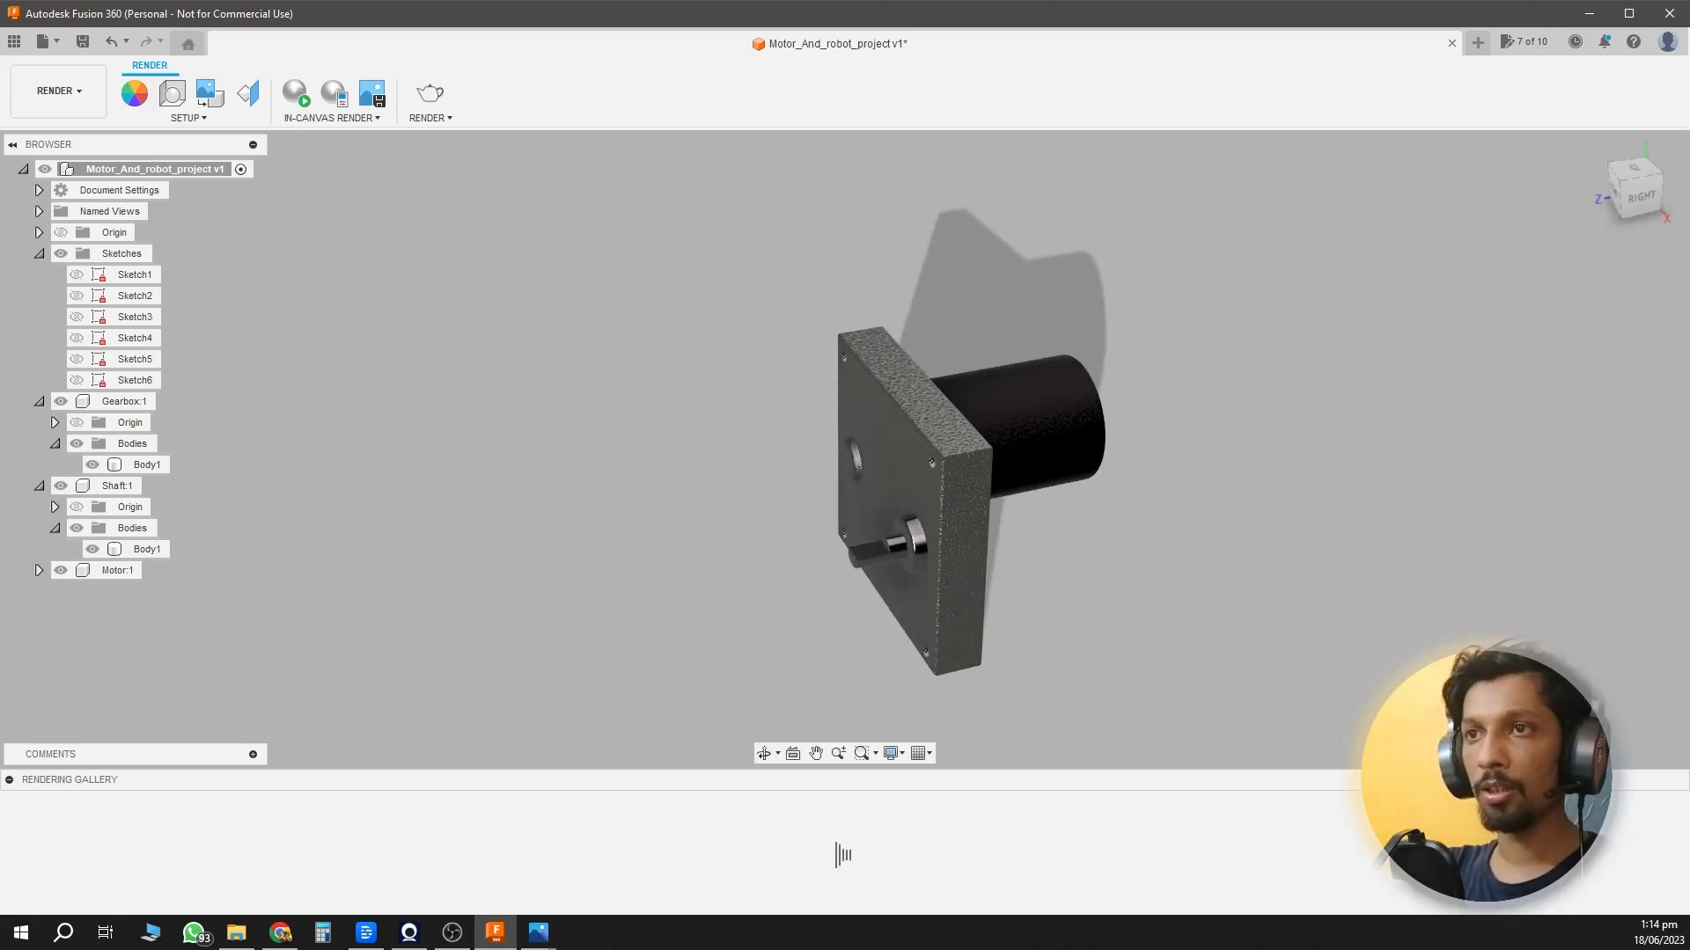
Return to the Design workspace and edit the gearbox's metal appearance to give it a smooth, untextured surface.
left_click(59, 90)
left_click(53, 162)
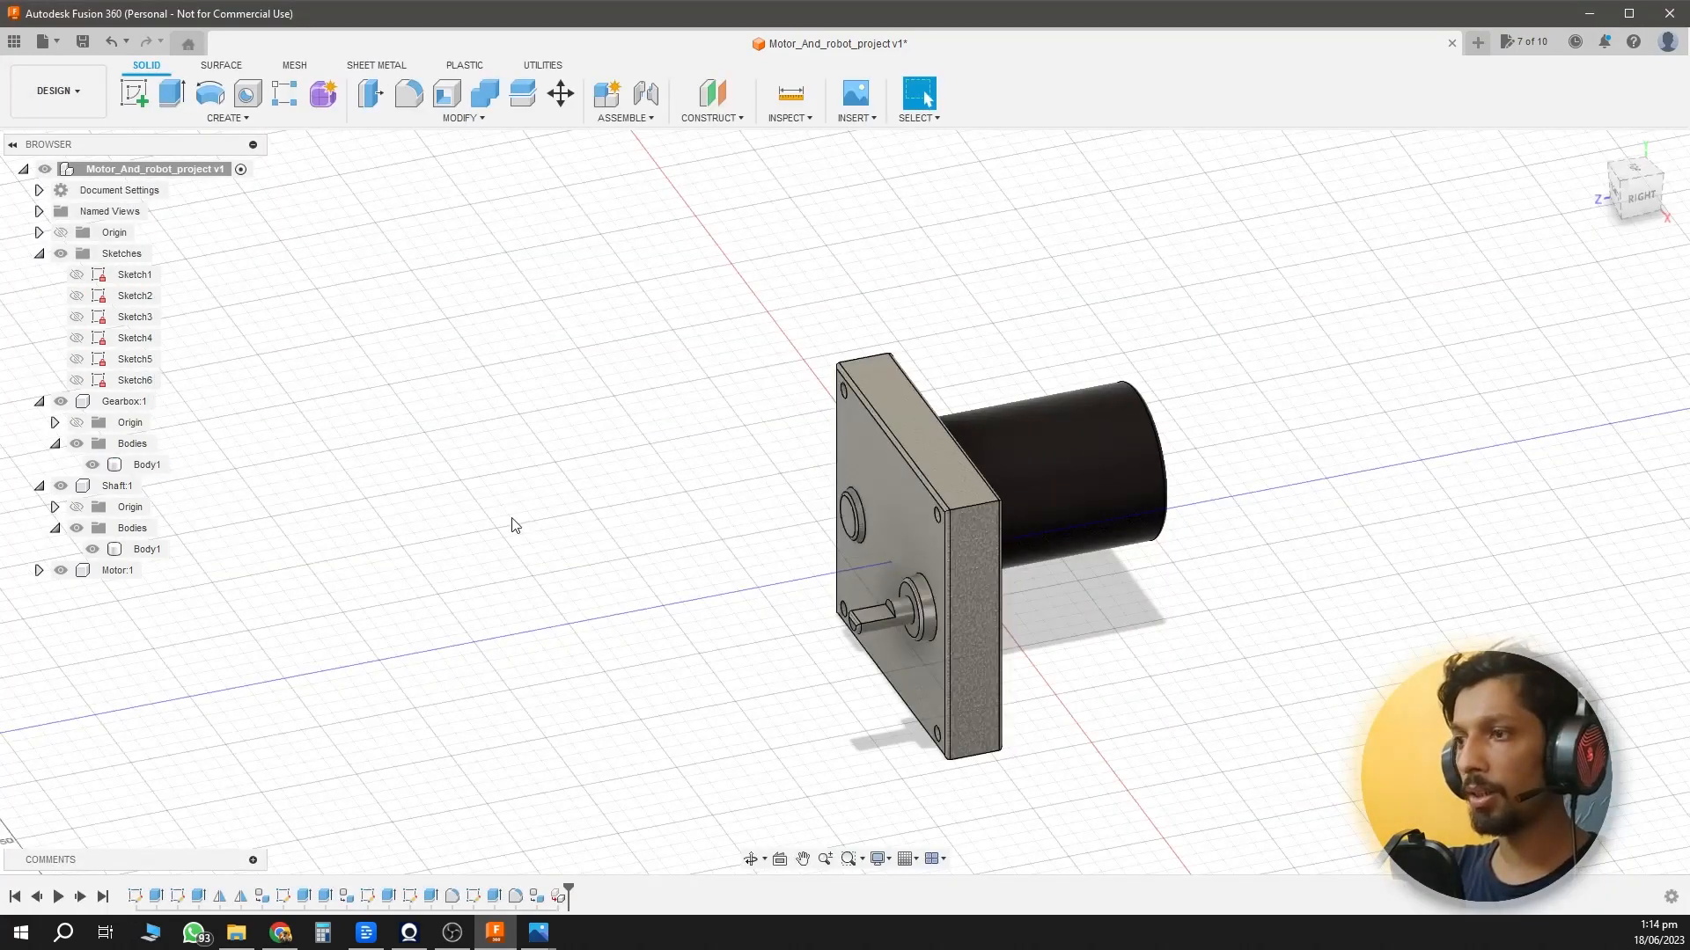
key("s")
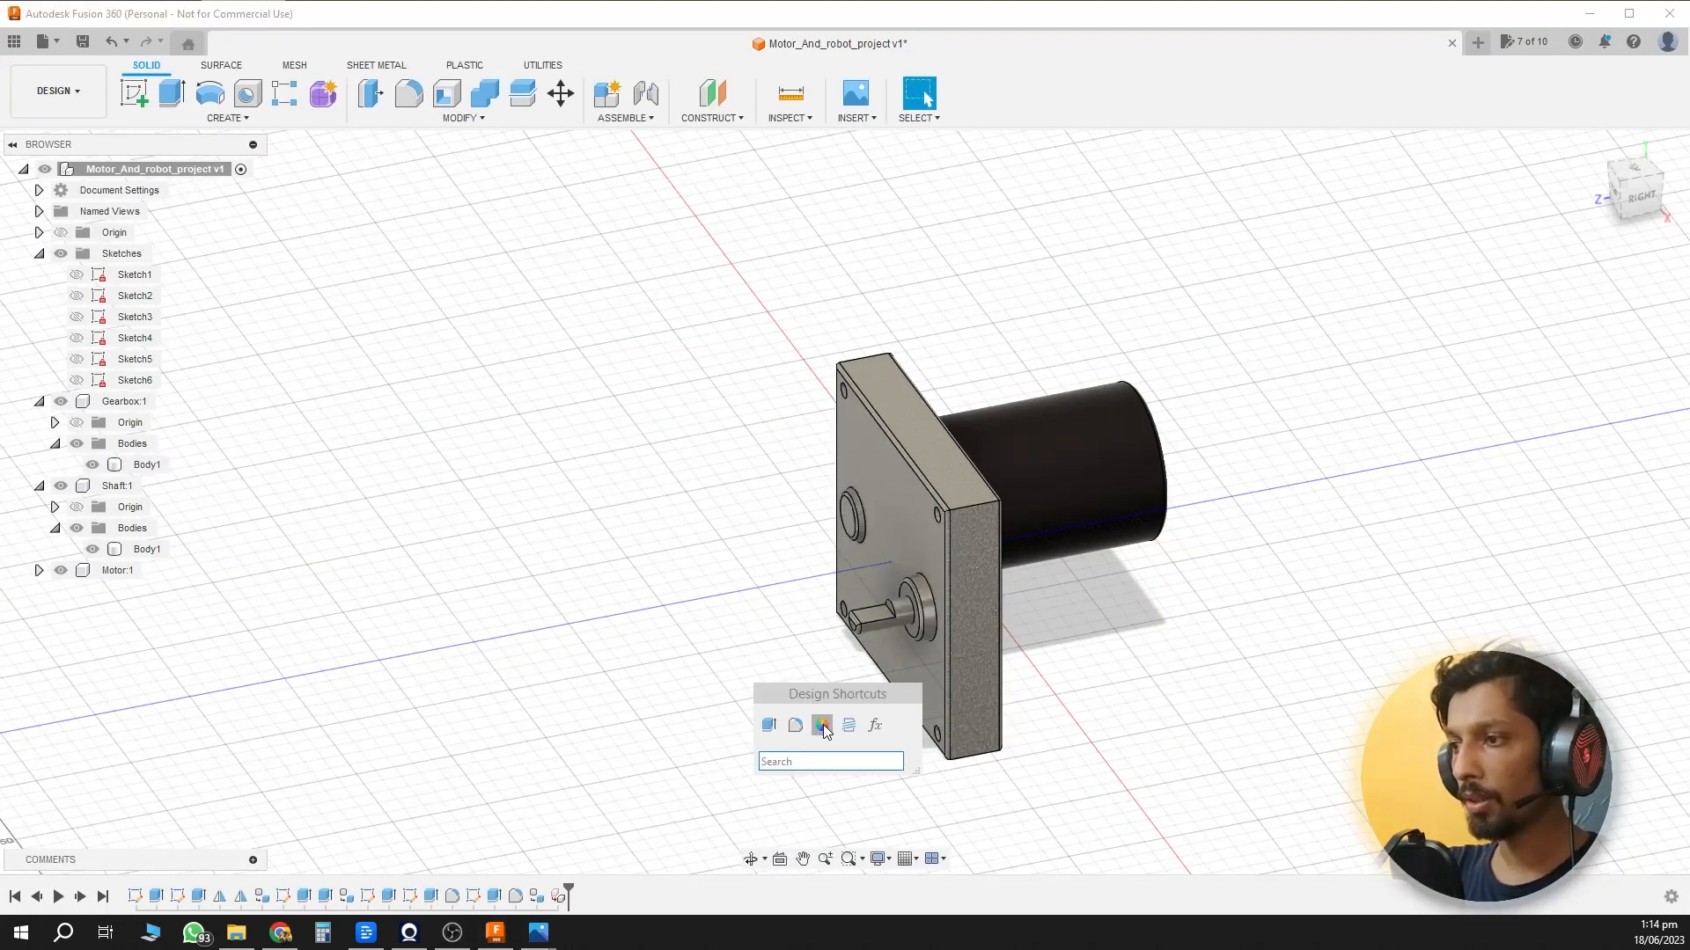
left_click(824, 726)
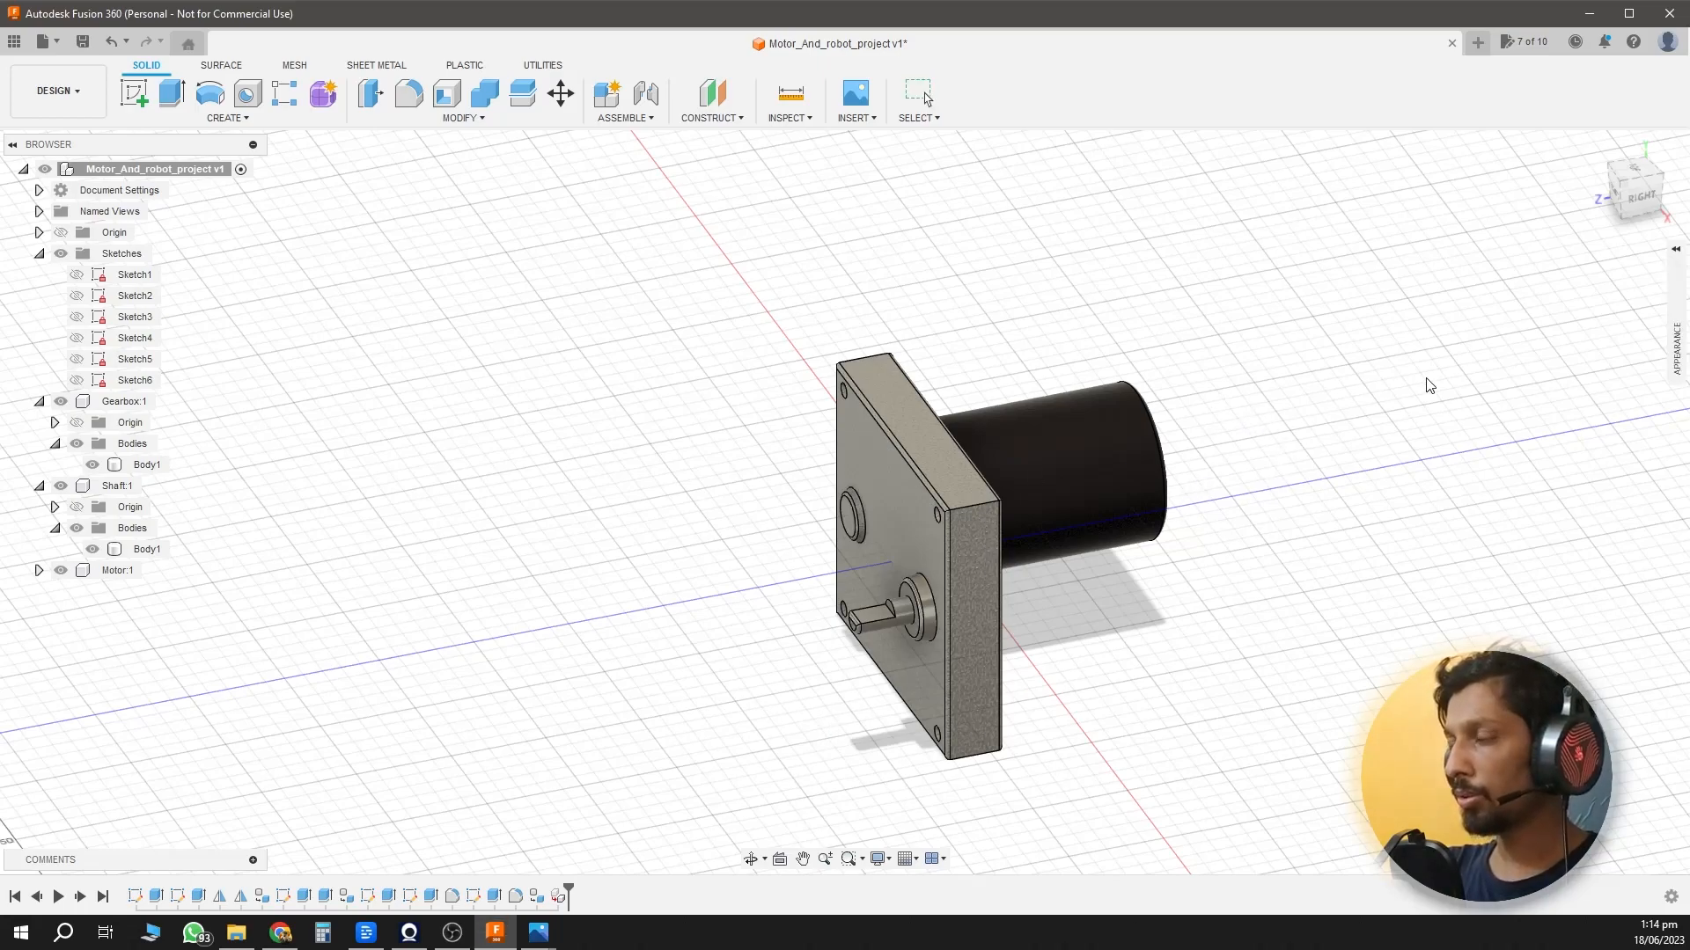
left_click(1676, 250)
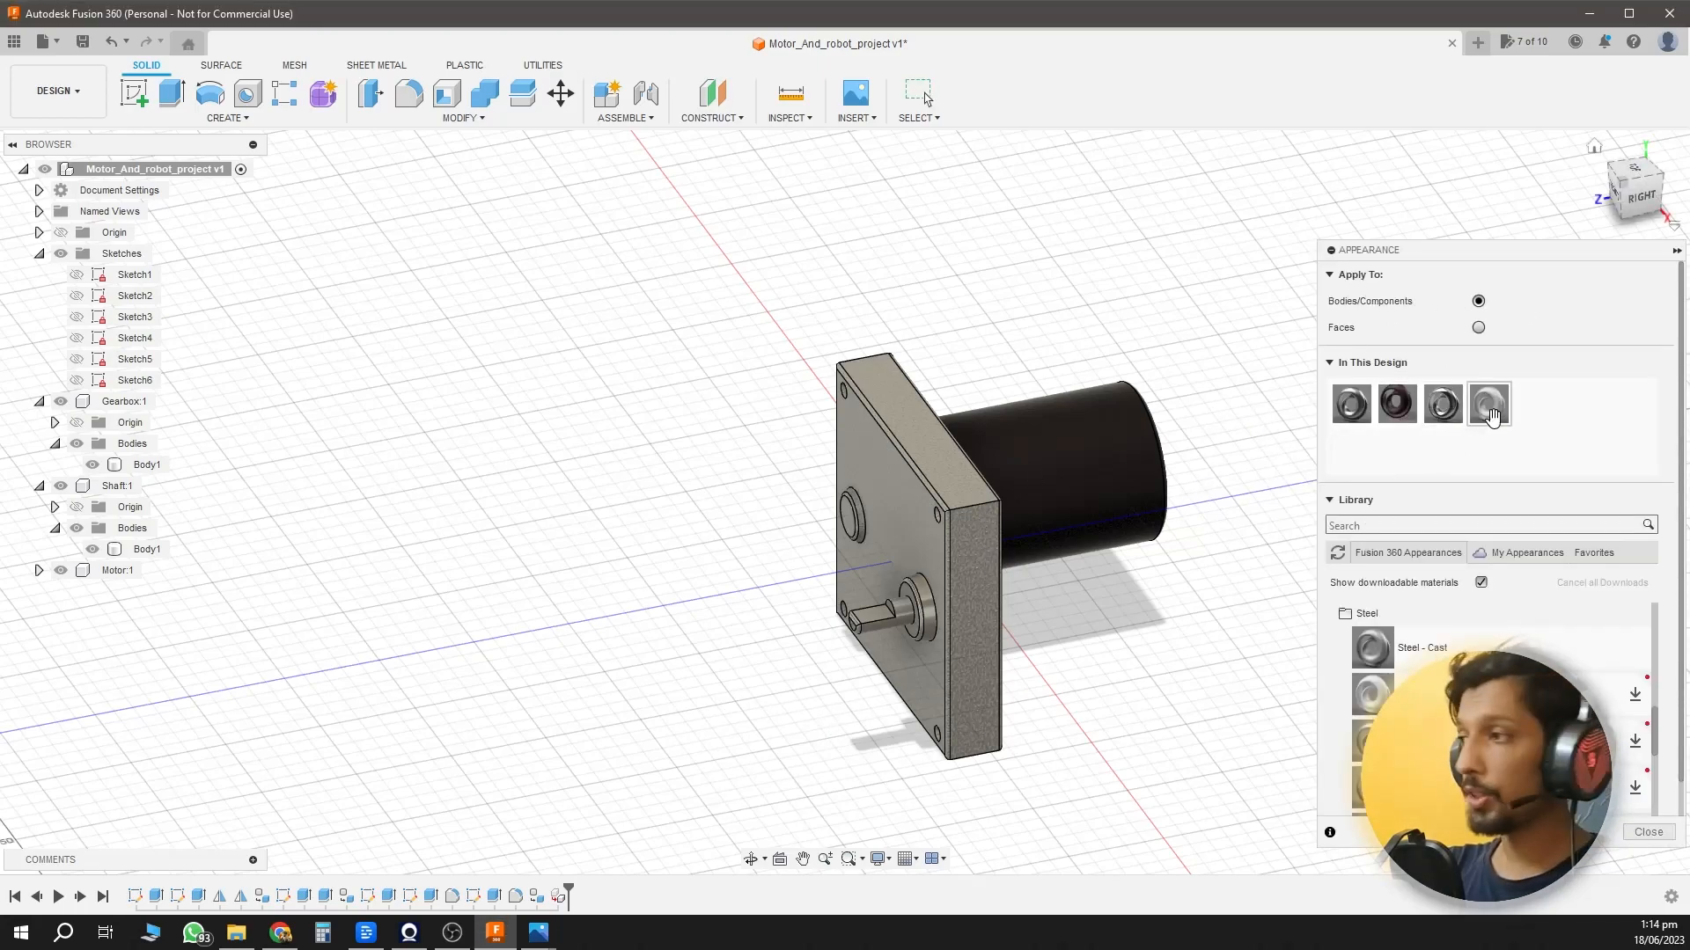
right_click(1503, 419)
left_click(1540, 423)
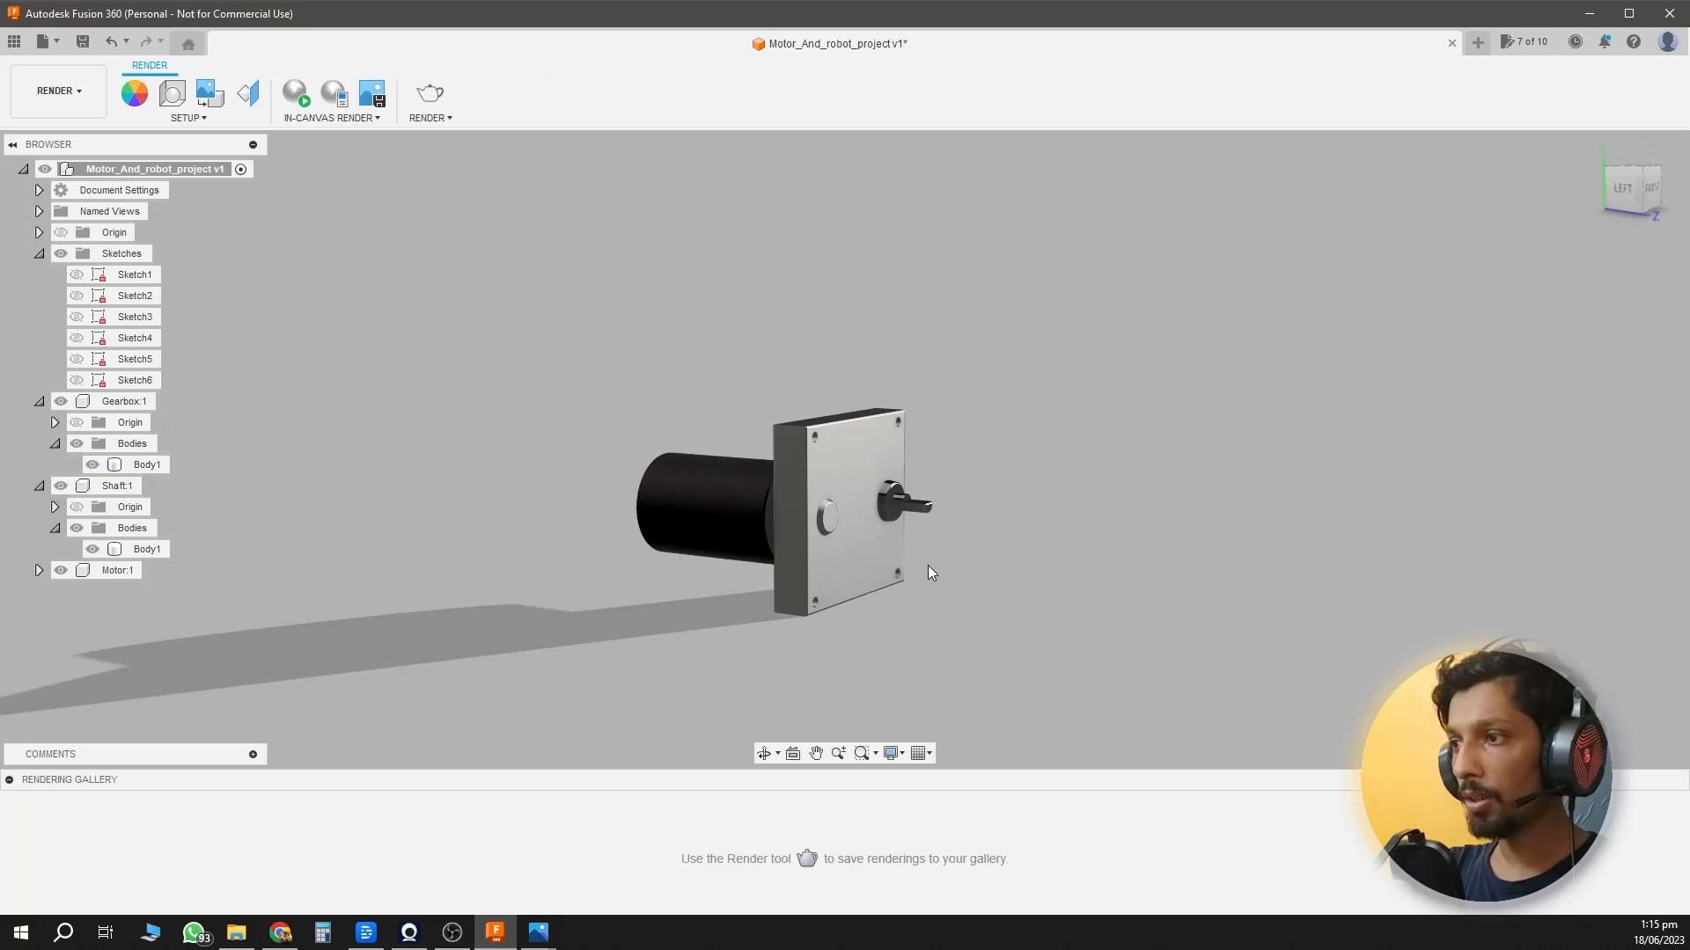
Examine the model in the Render workspace from all sides and compare it with the reference photo of the real gear motor.
mouse_move(927, 565)
middle_mouse_down("shift")
mouse_move(1084, 573)
mouse_move(917, 584)
middle_mouse_up("shift")
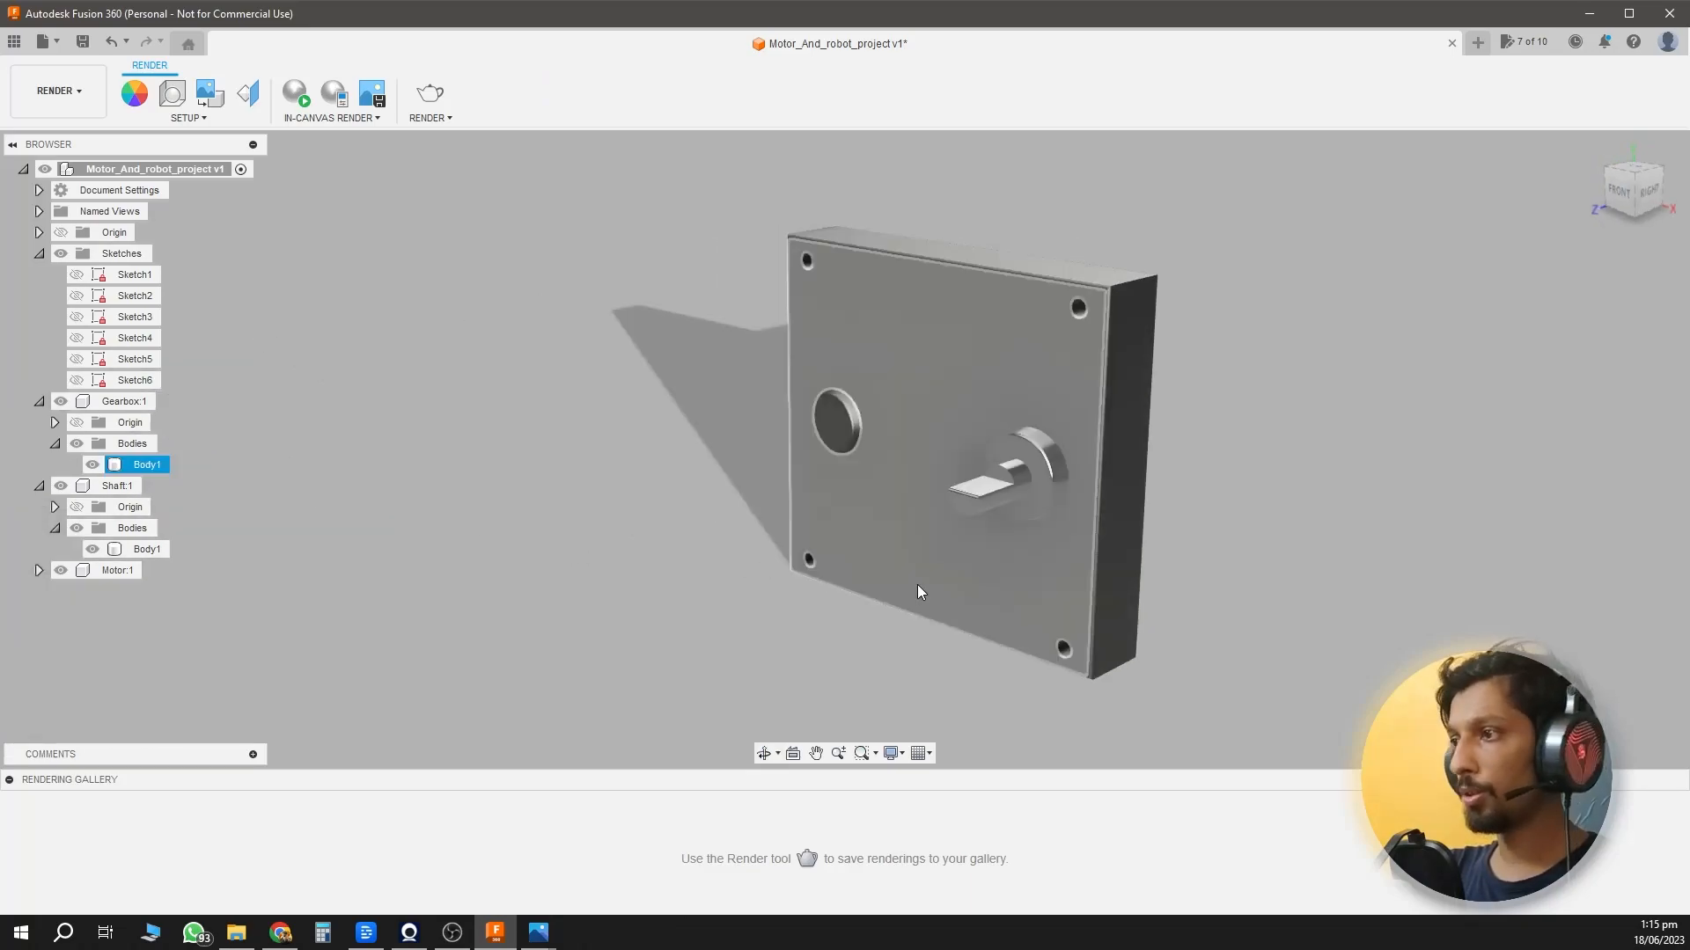
key("alt+Tab")
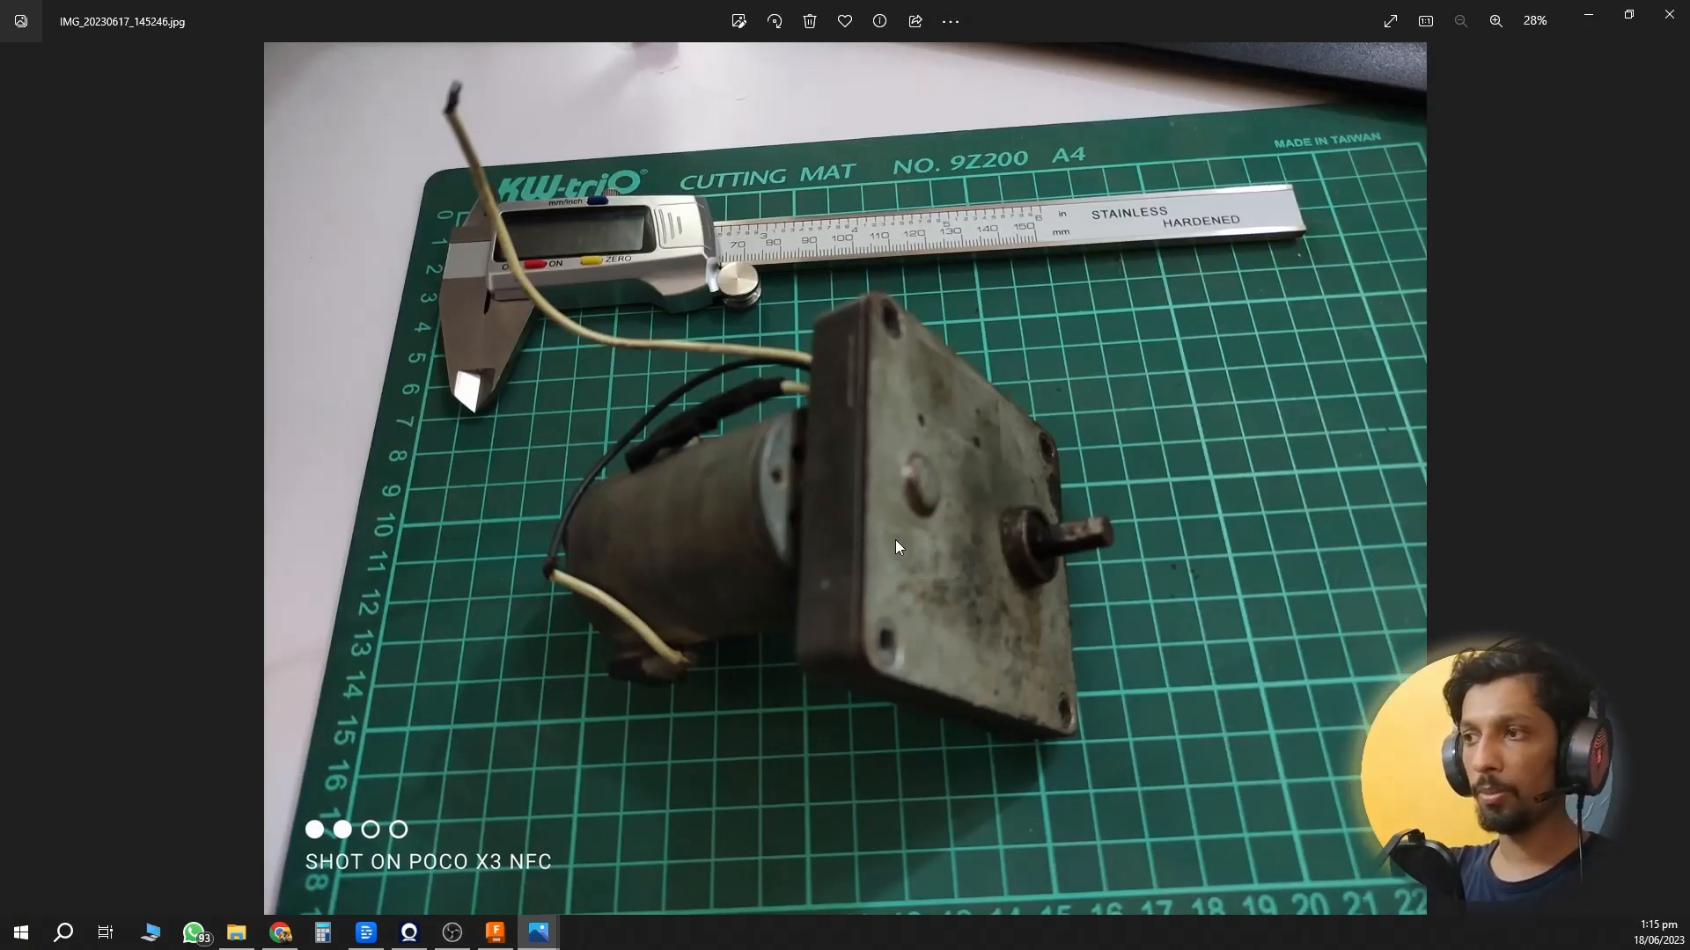
key("alt+Tab")
middle_click_drag(1290, 634, 1120, 611, "shift")
left_click(827, 565)
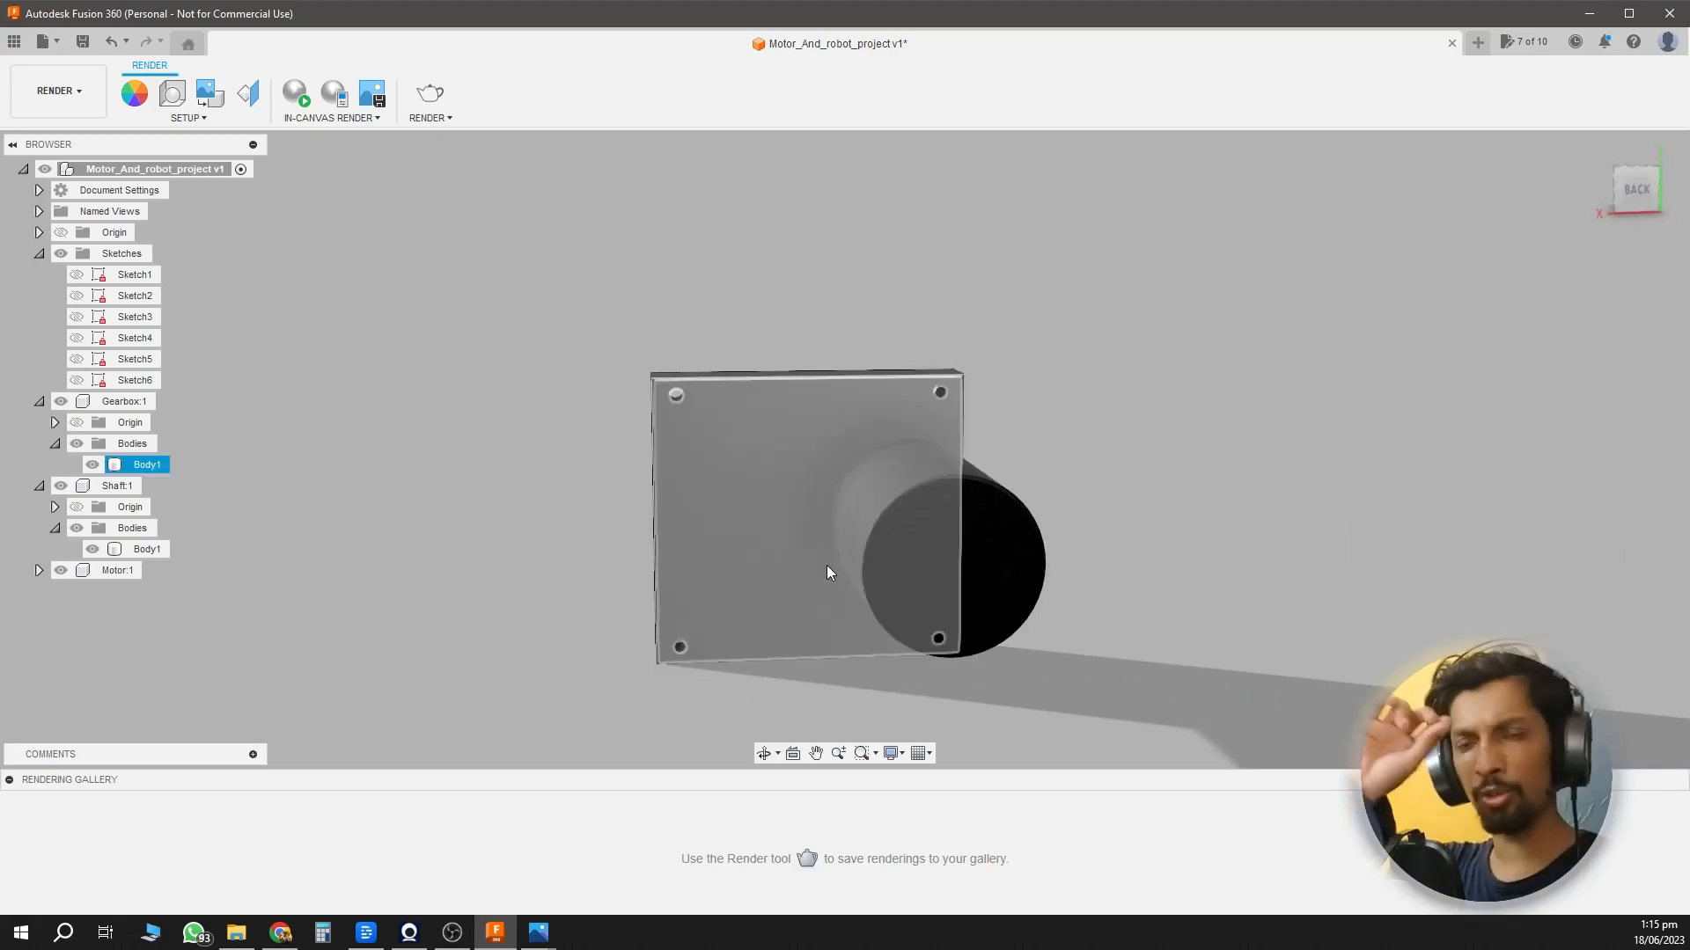
middle_click_drag(755, 623, 1017, 647, "shift")
left_click(1080, 264)
middle_click_drag(1373, 551, 1417, 525, "shift")
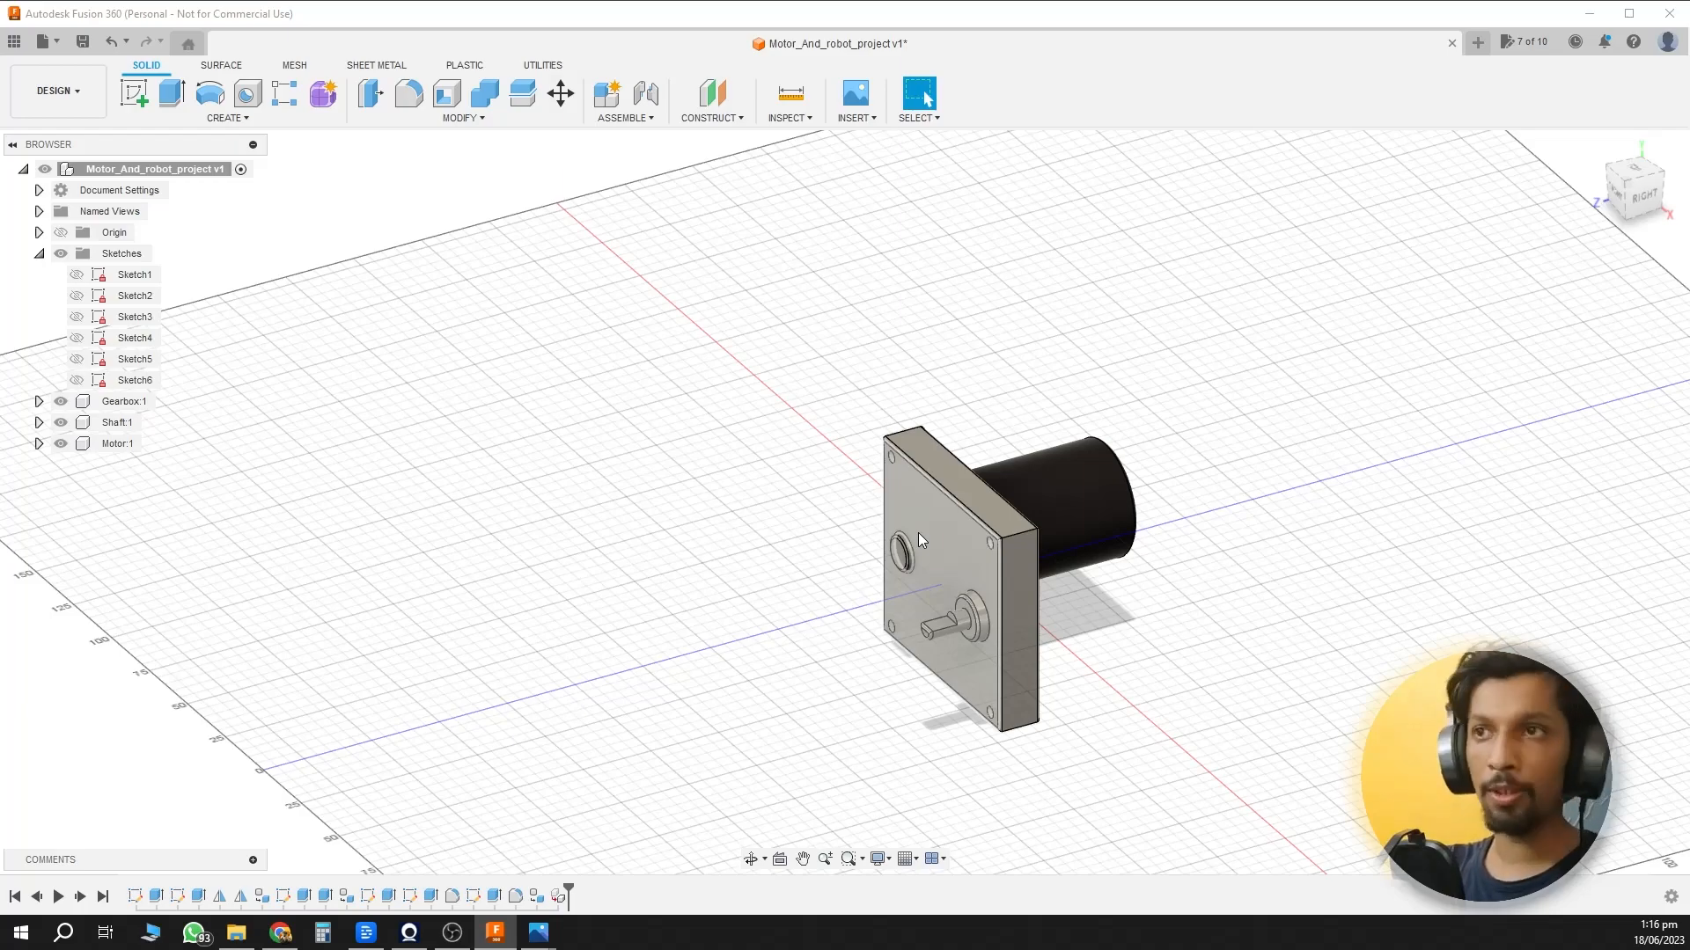
Look through the files in Admin Project and save the gear motor design as a new version.
left_click(918, 534)
left_click(14, 41)
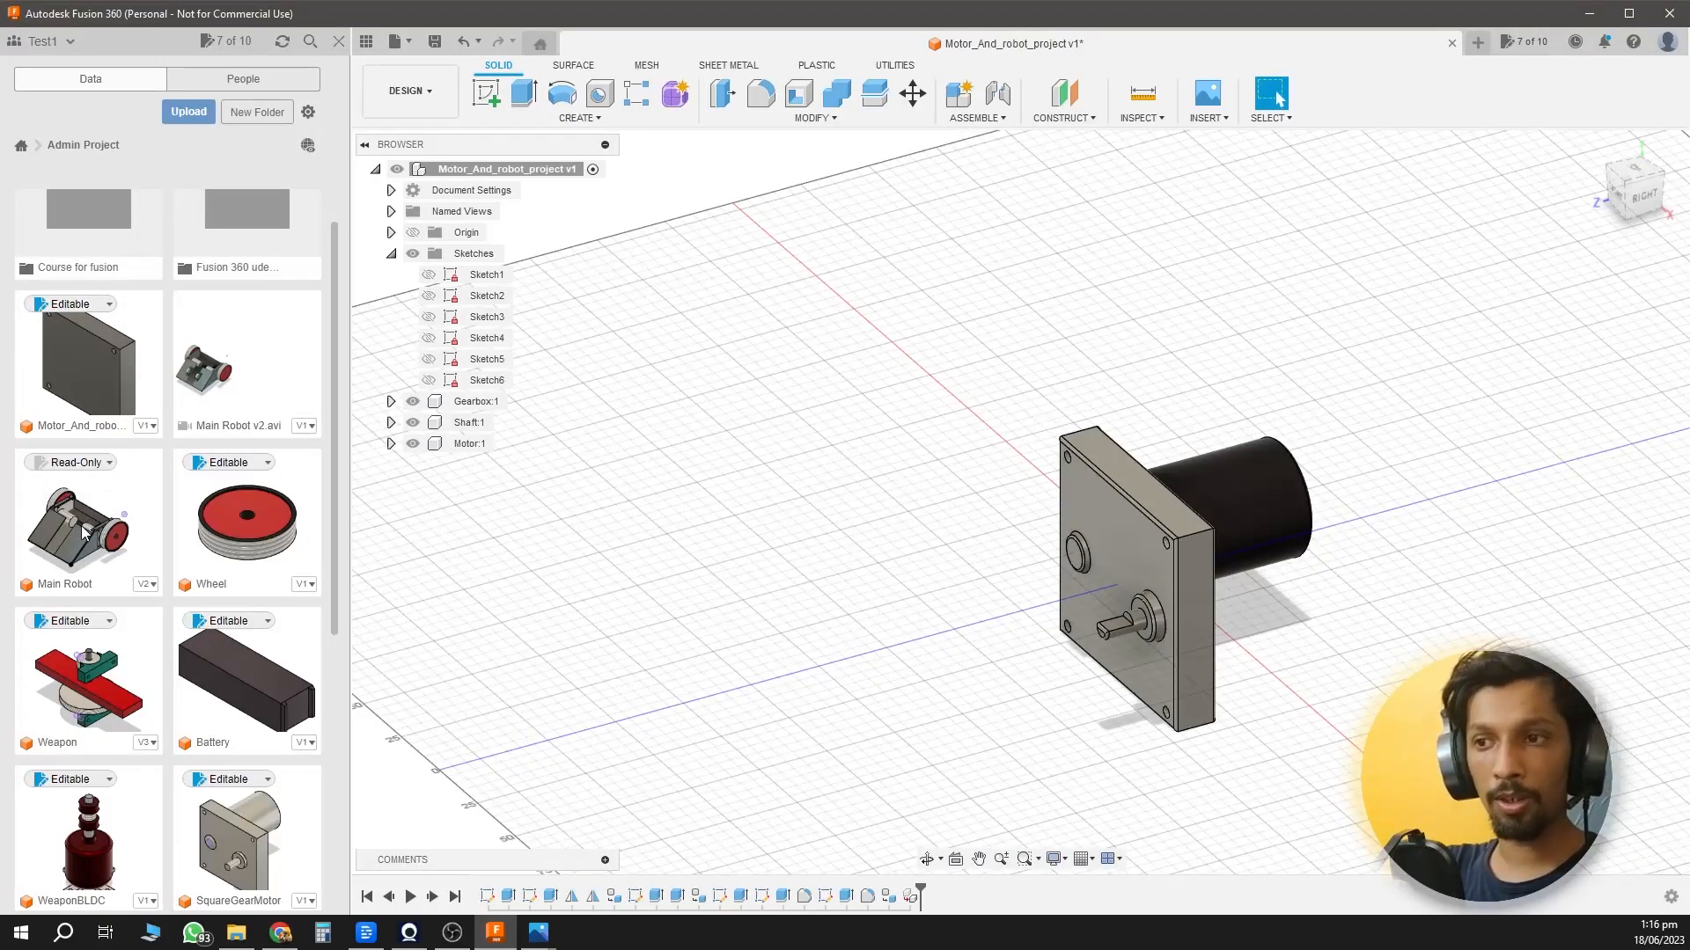
scroll(198, 657, "down", 4)
scroll(195, 687, "up", 4)
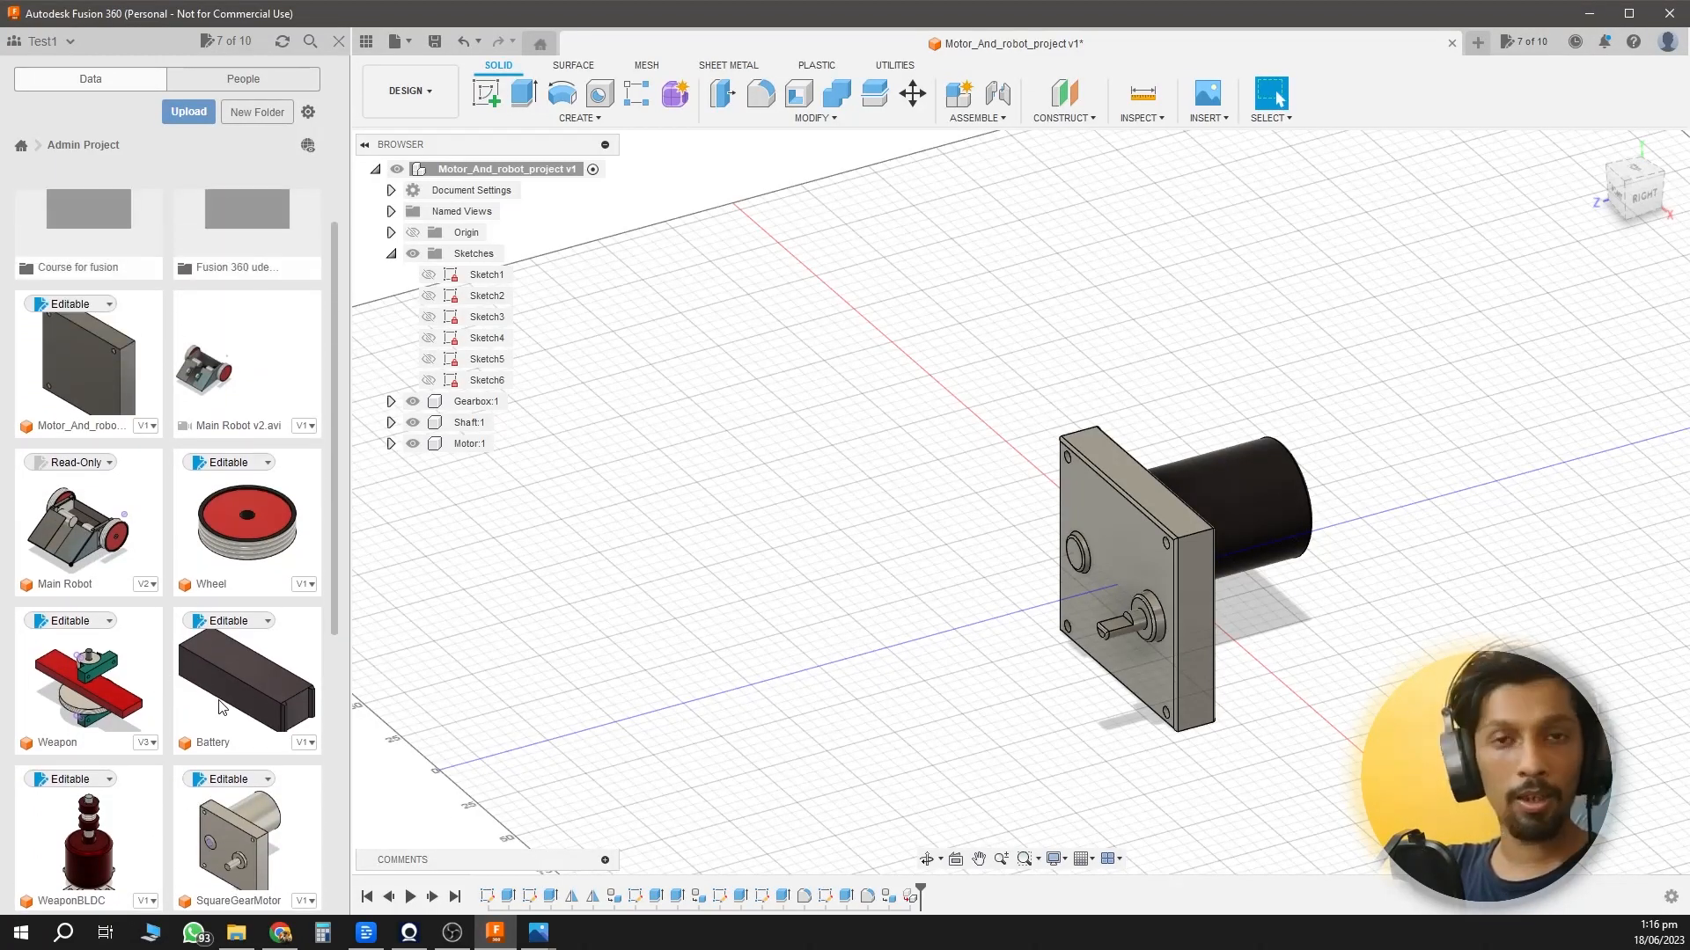
key("ctrl+s")
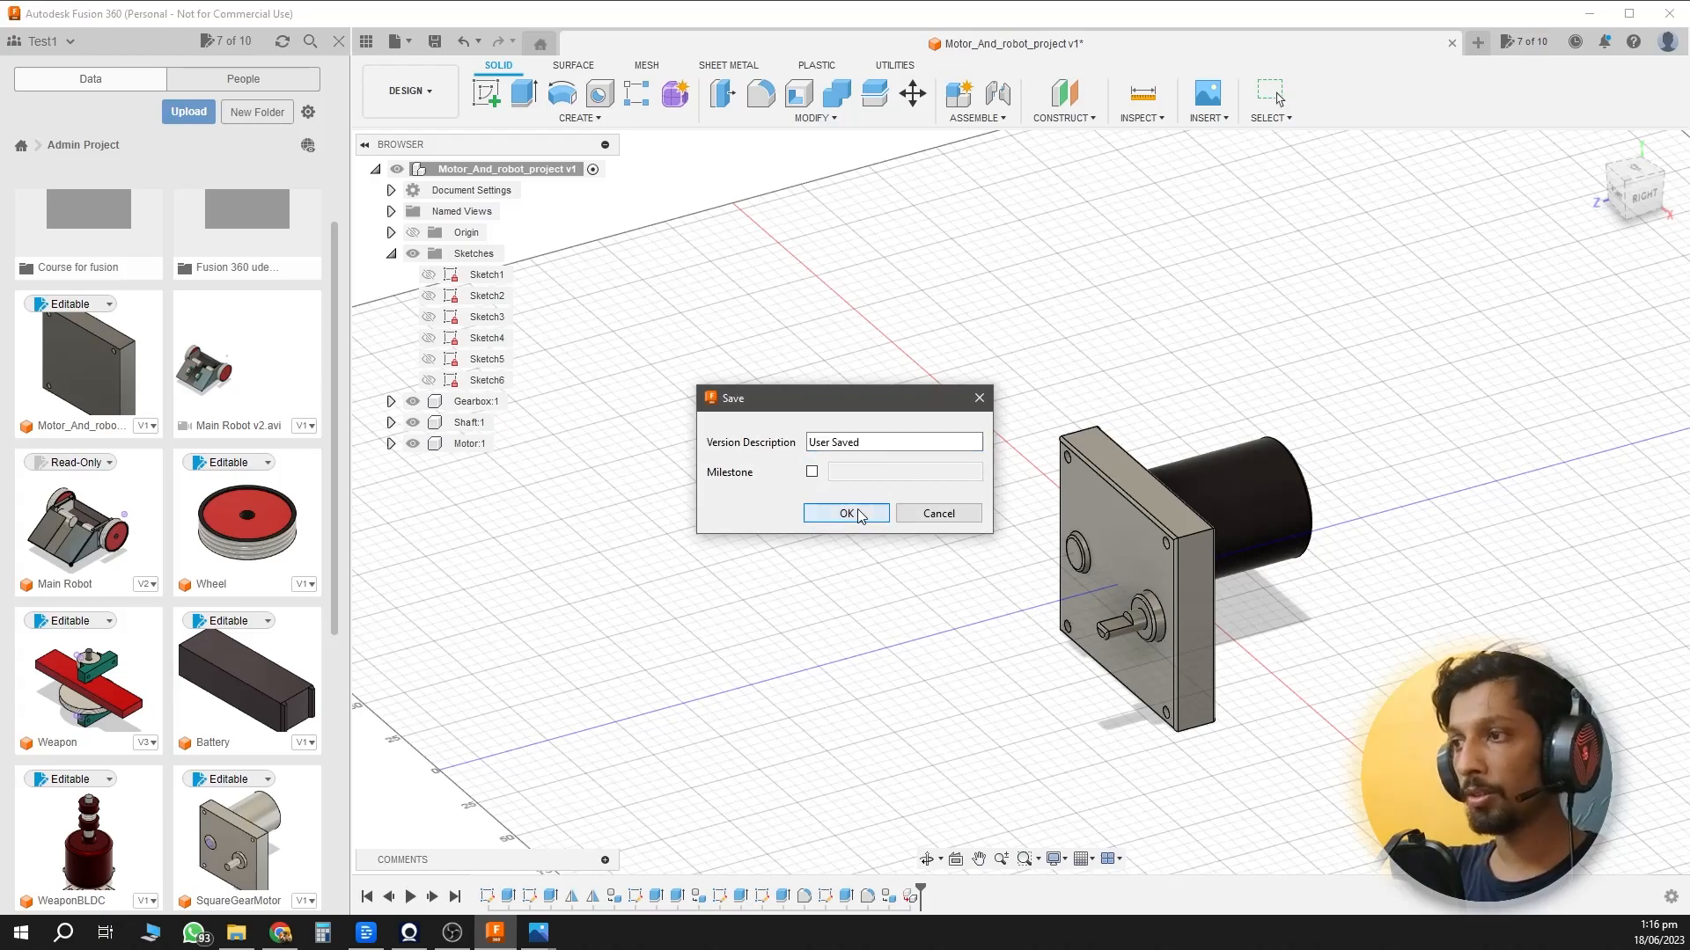
key("Return")
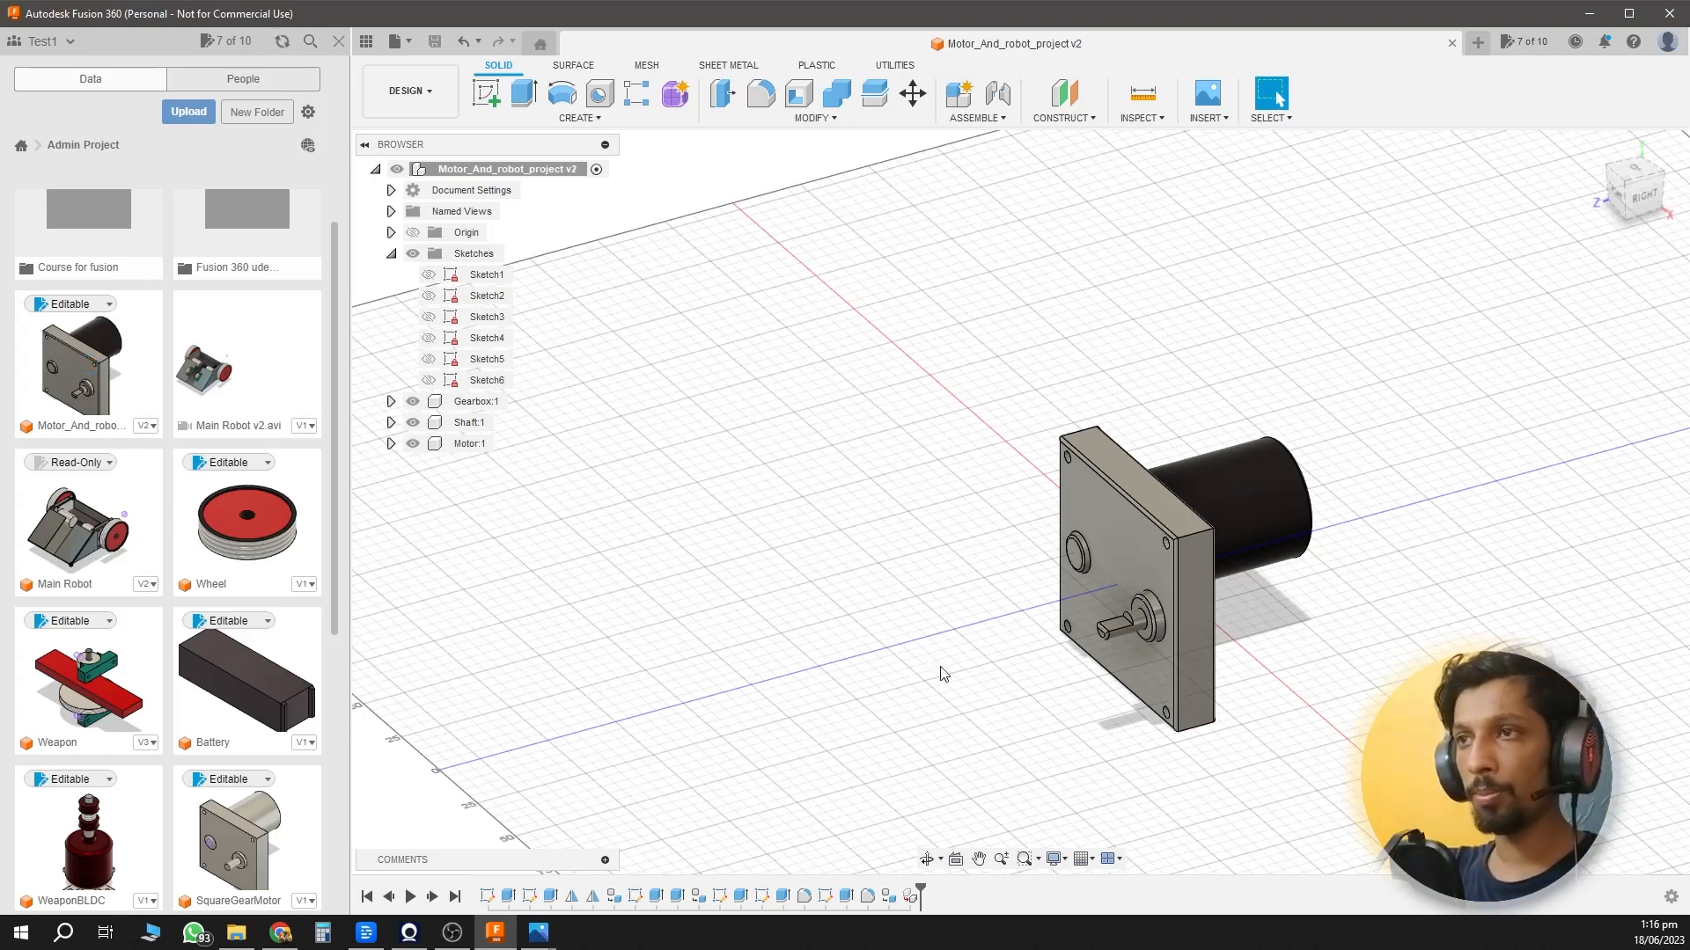
left_click(338, 41)
Create a new internal standard component named Motor under the top-level design and activate it.
middle_click_drag(1276, 511, 1297, 571, "shift")
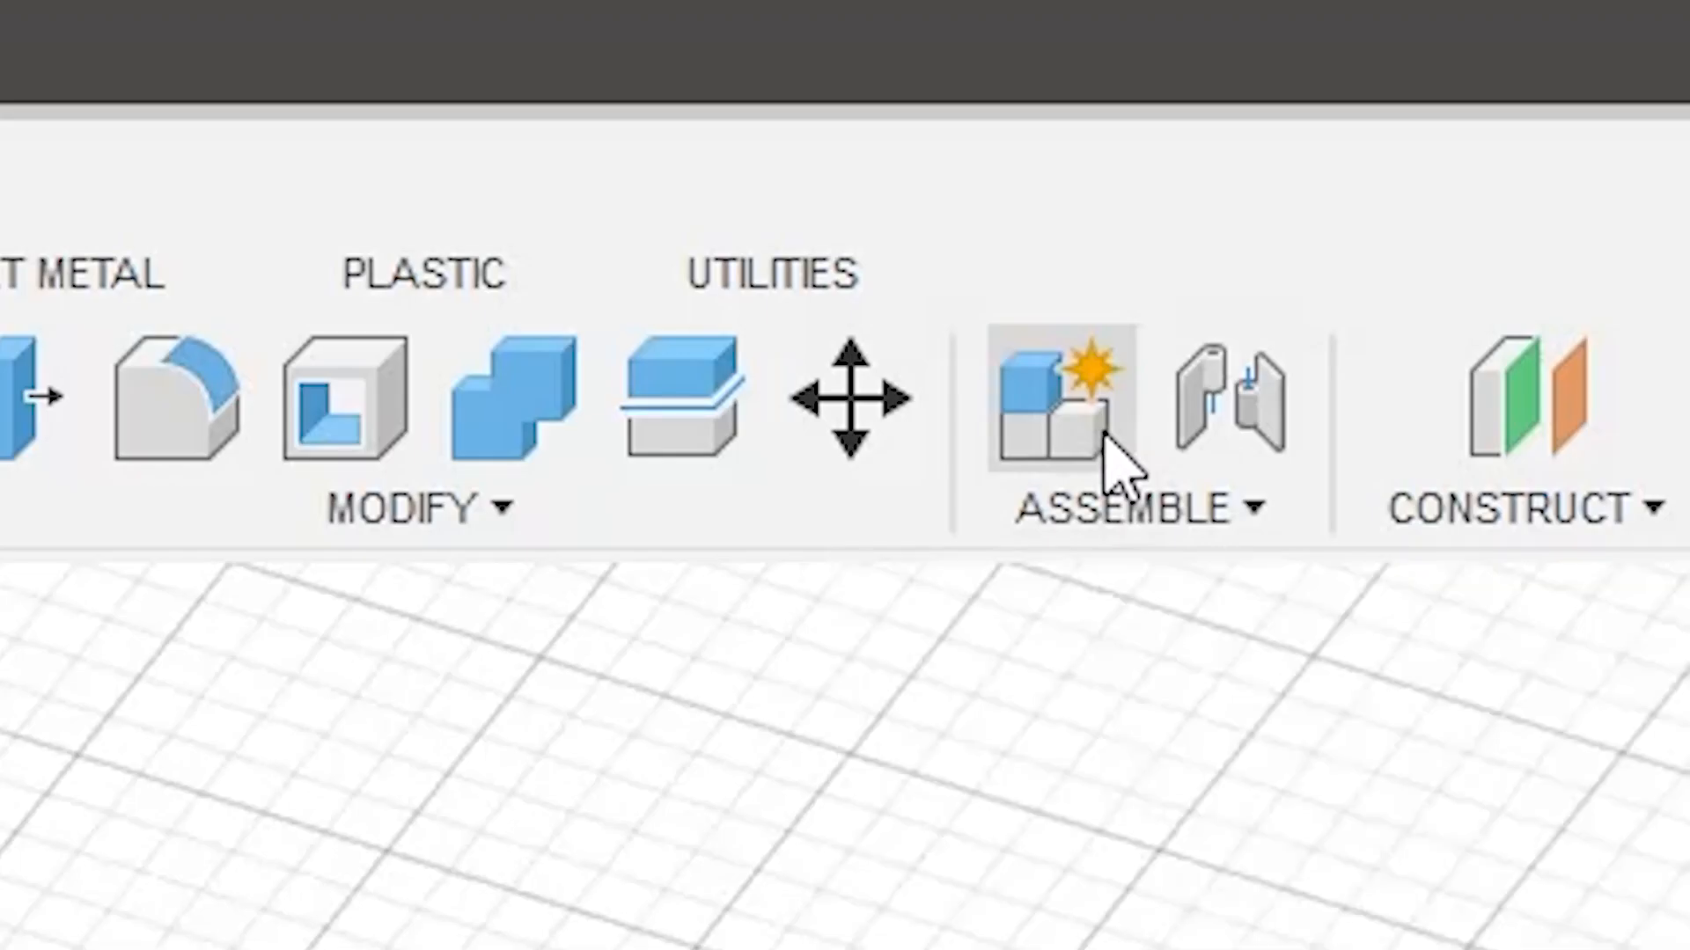
left_click(616, 99)
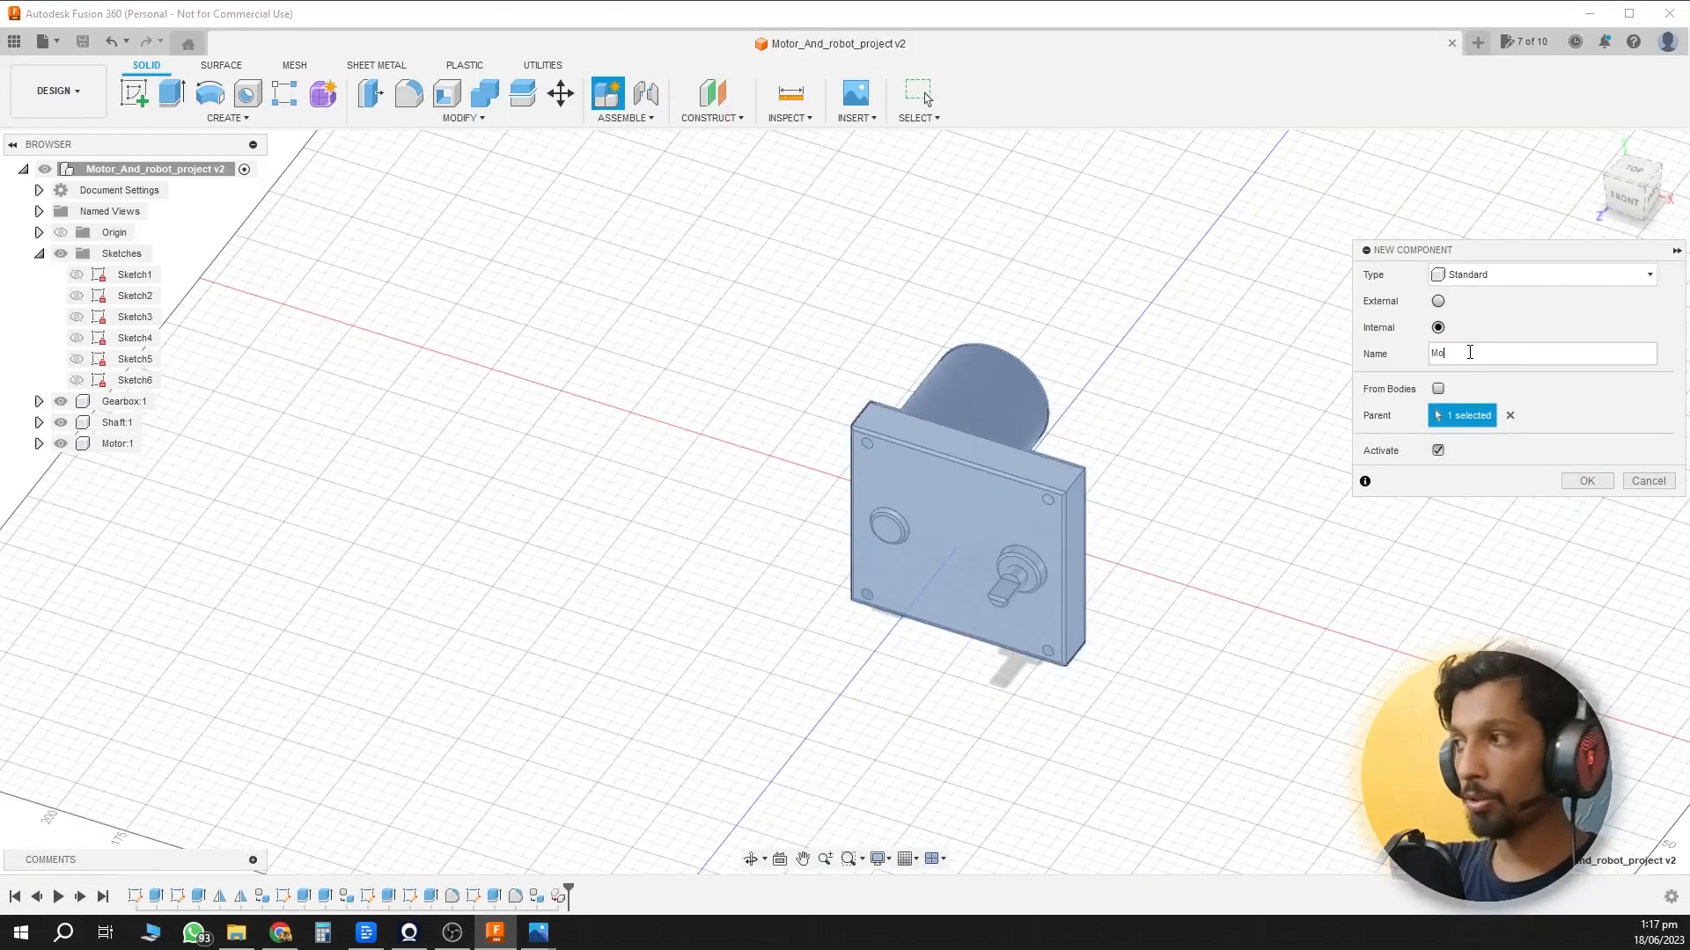
left_click(1586, 481)
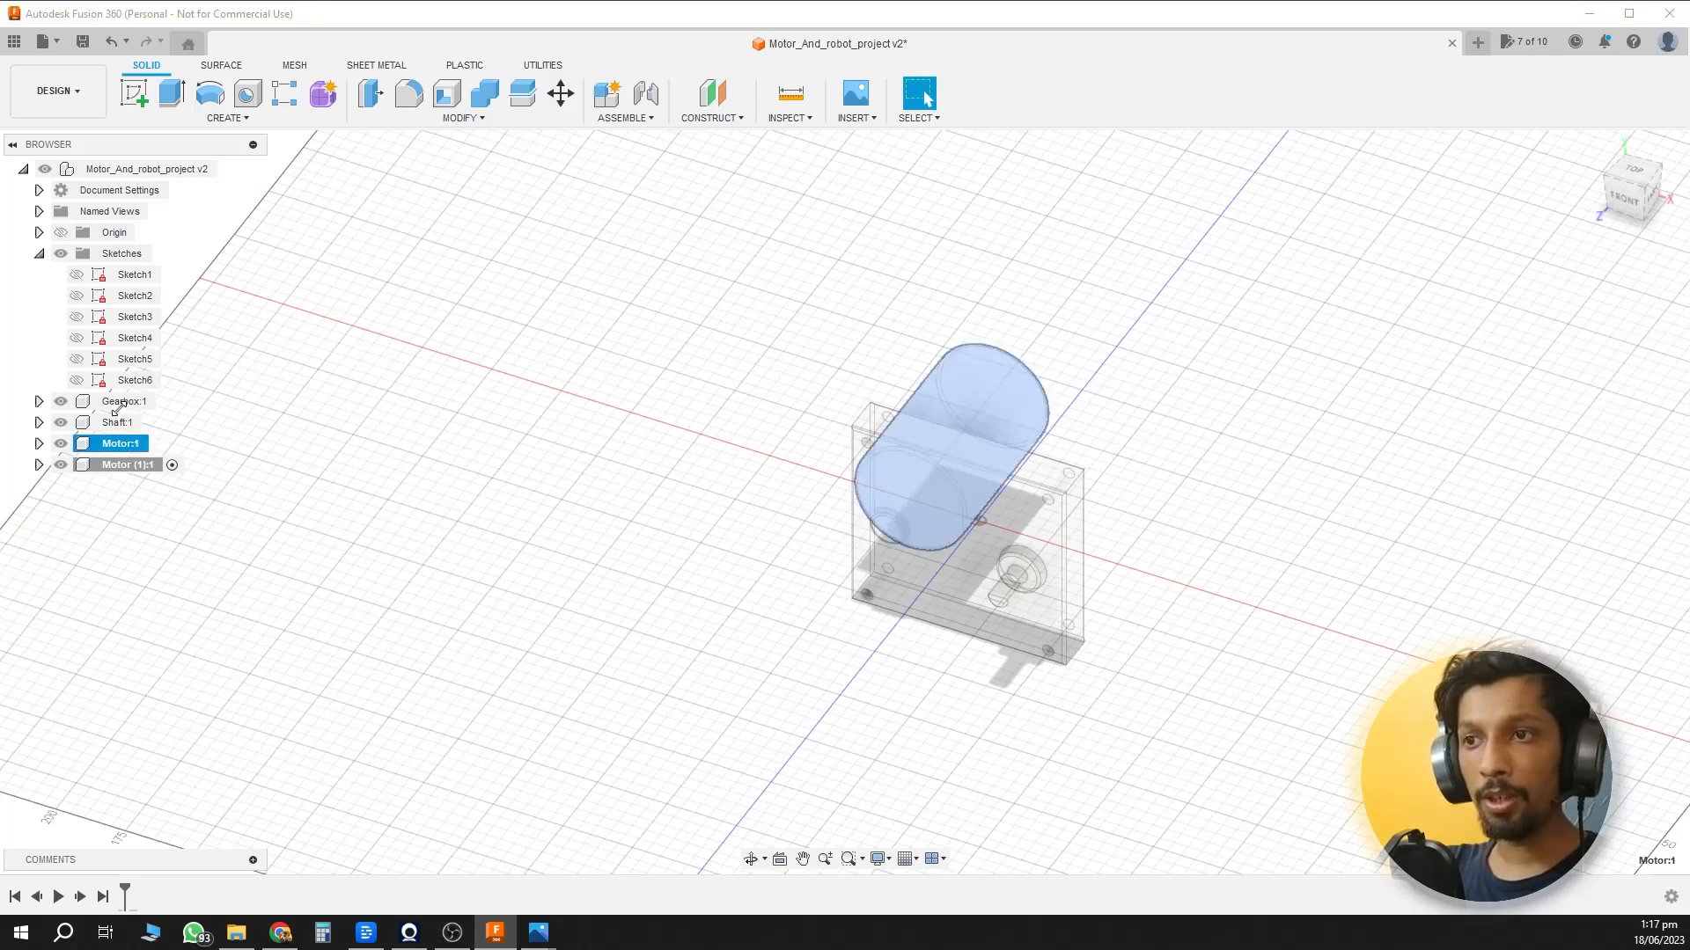
Move the Motor, Shaft and Gearbox components into the new Motor (1) component and expand it.
left_click(115, 444)
left_click(117, 422, "ctrl")
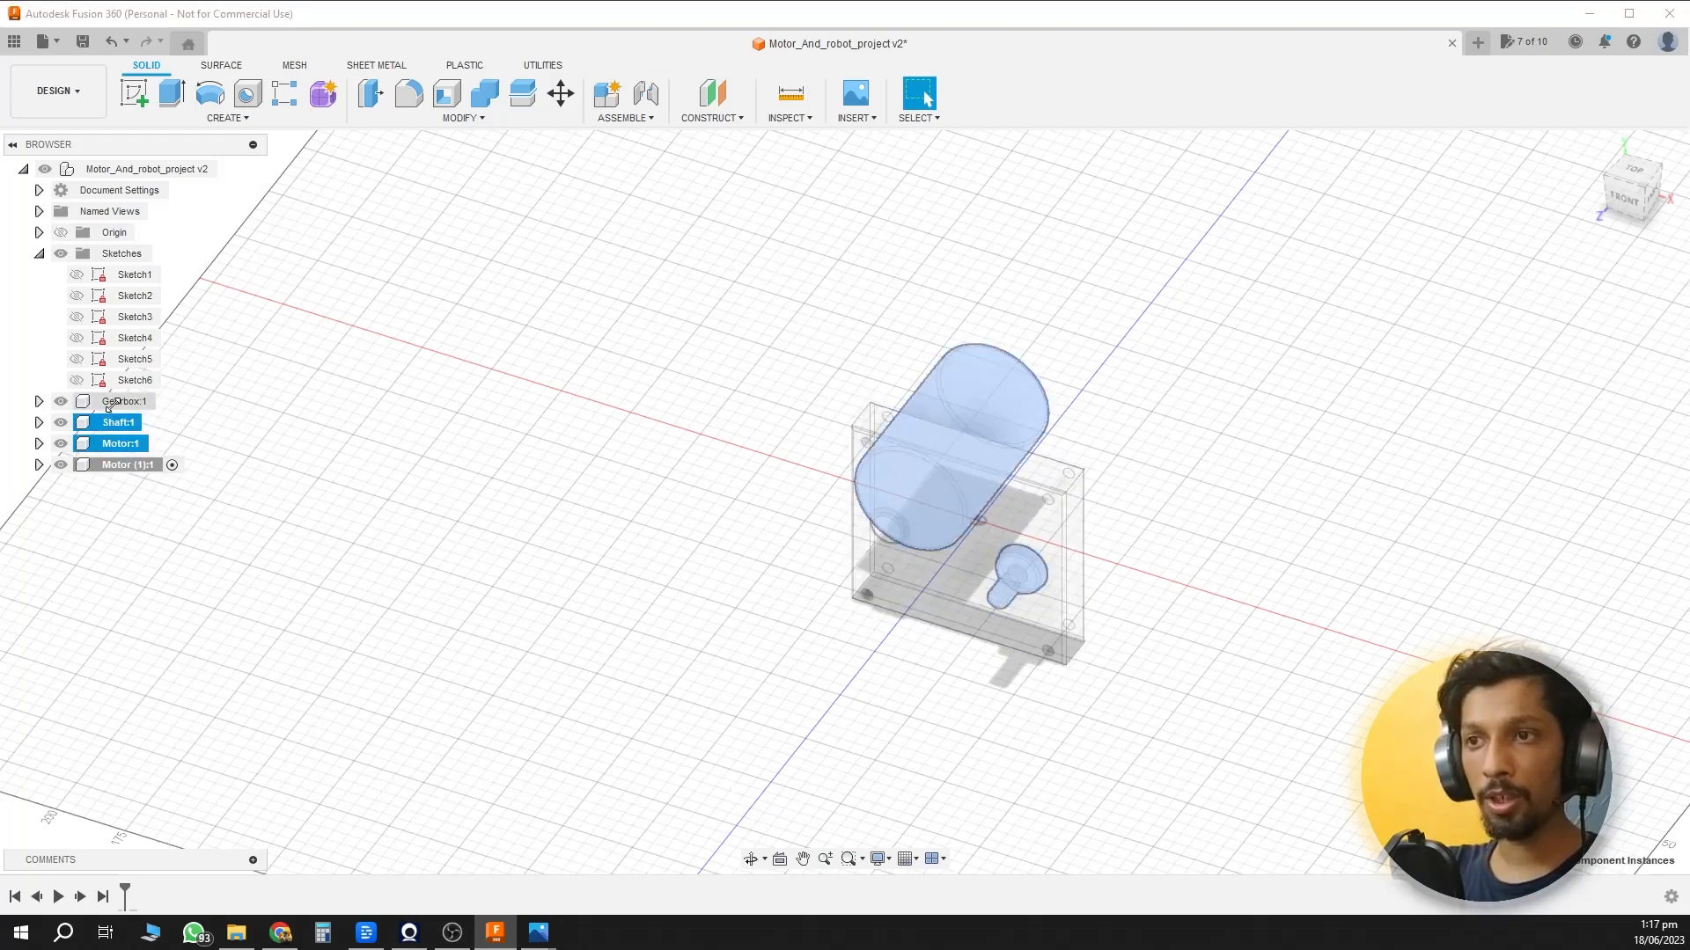
left_click(123, 401, "ctrl")
left_click_drag(121, 468, 123, 467)
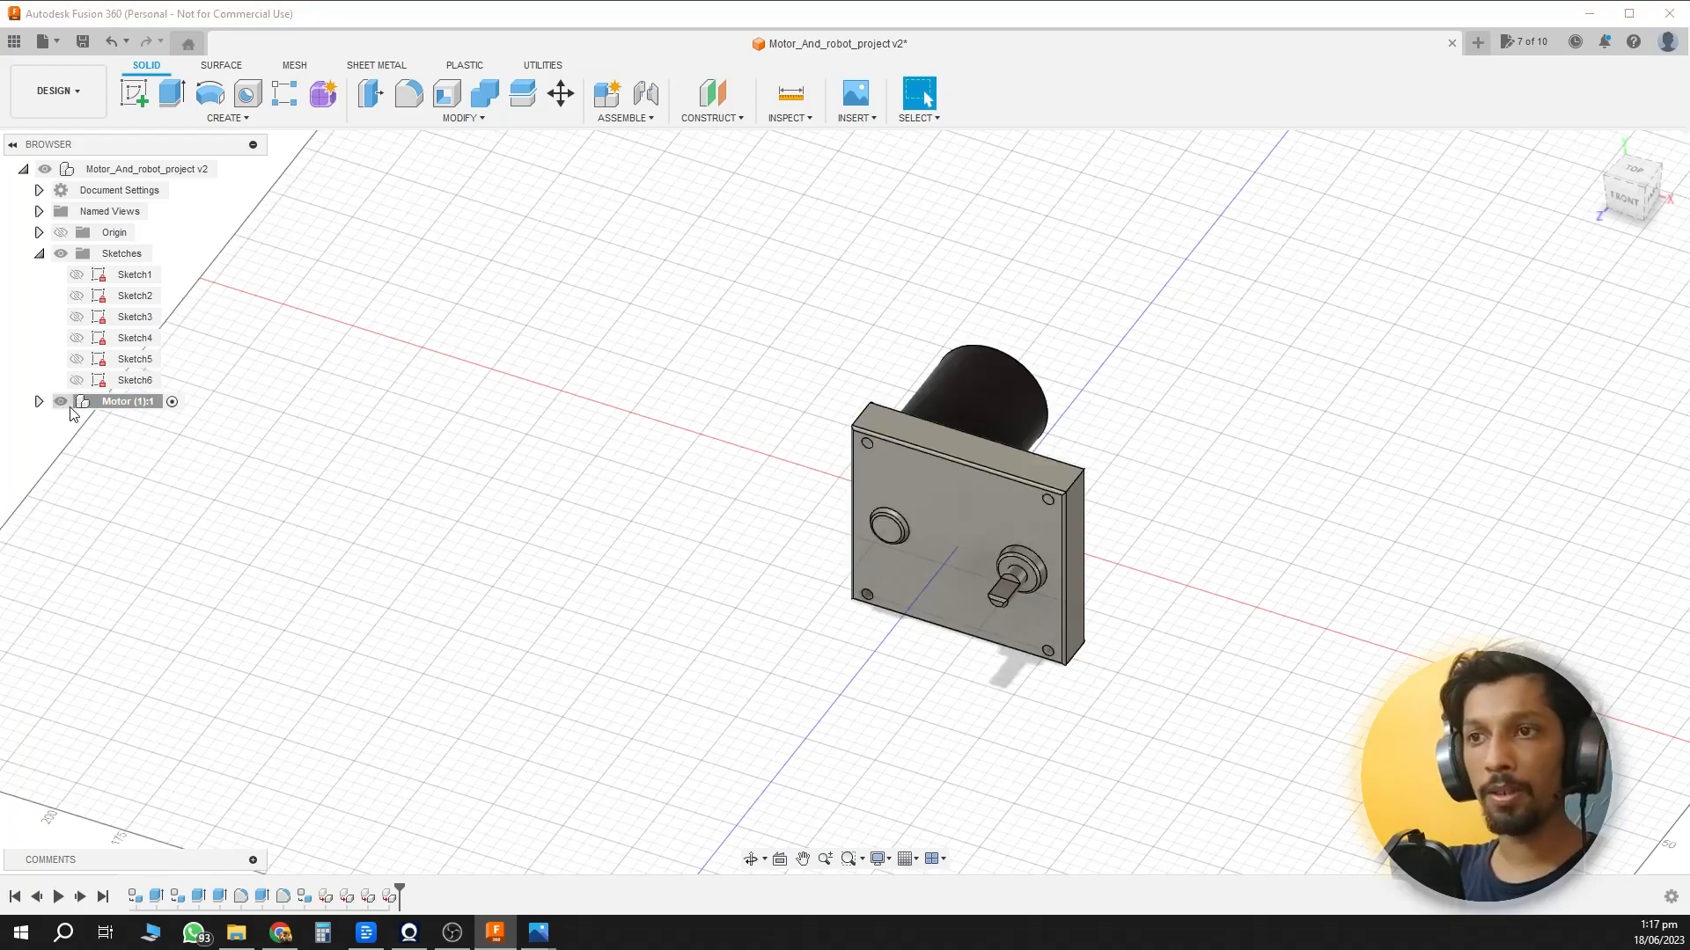
left_click(38, 401)
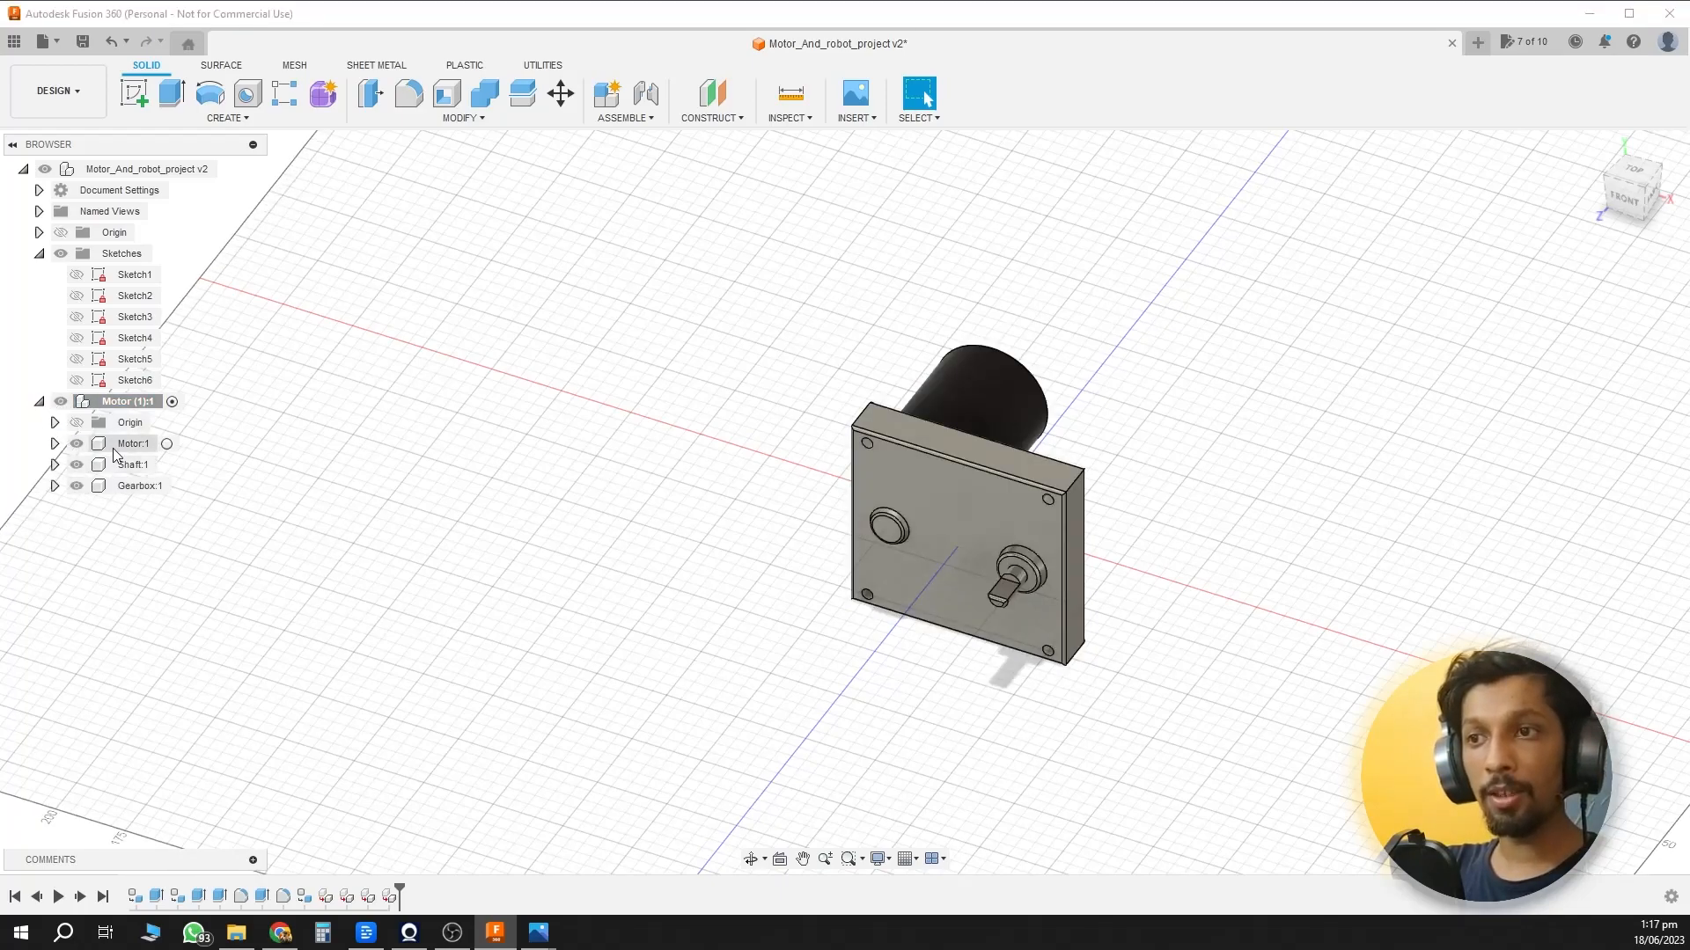
Join the Motor, Shaft and Gearbox components in a rigid group including child components, and hide the Motor (1) assembly.
left_click(114, 444)
left_click(123, 484, "shift")
right_click(129, 476)
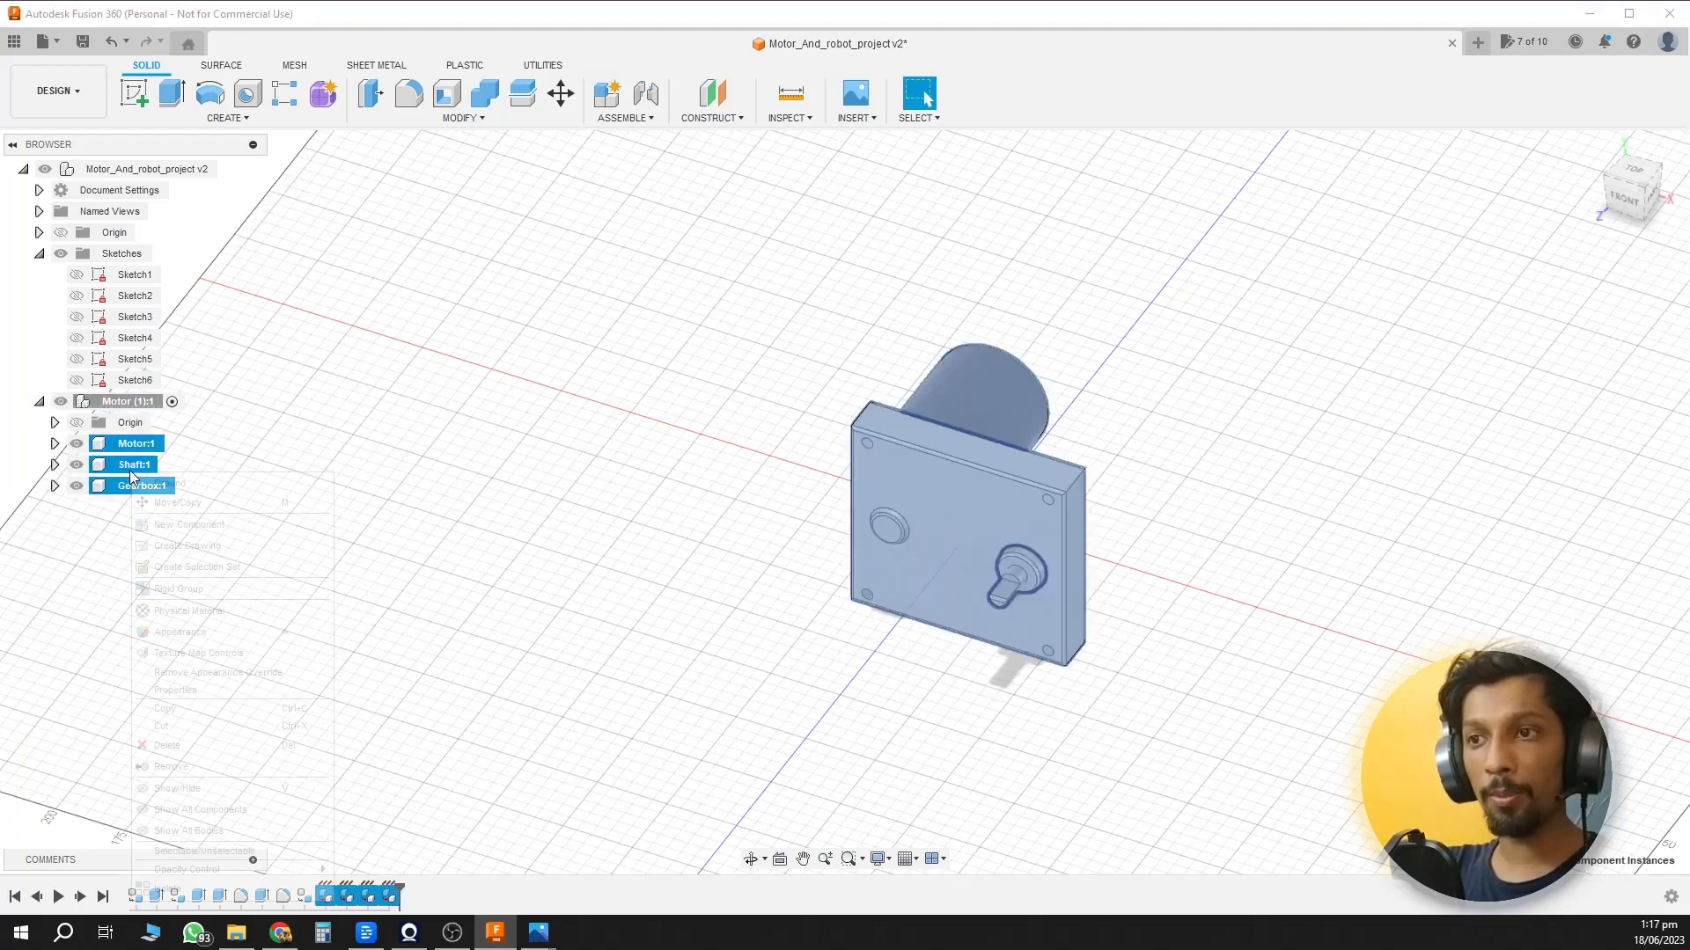
left_click(173, 589)
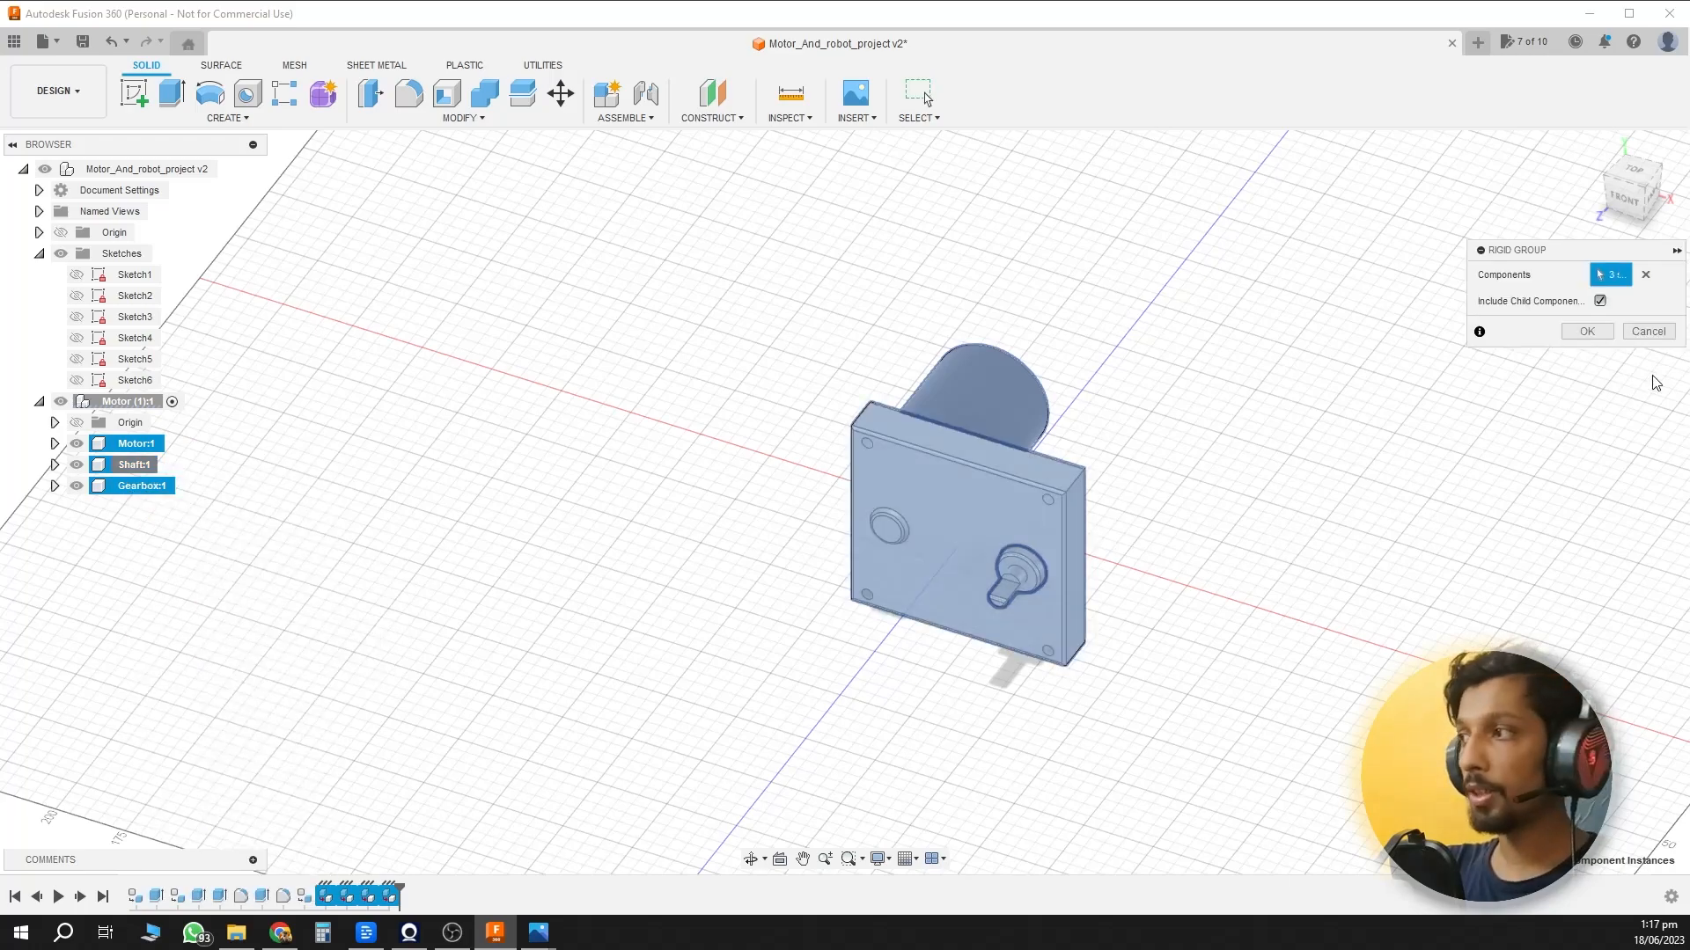
left_click(1591, 336)
middle_click_drag(1376, 479, 1296, 532, "shift")
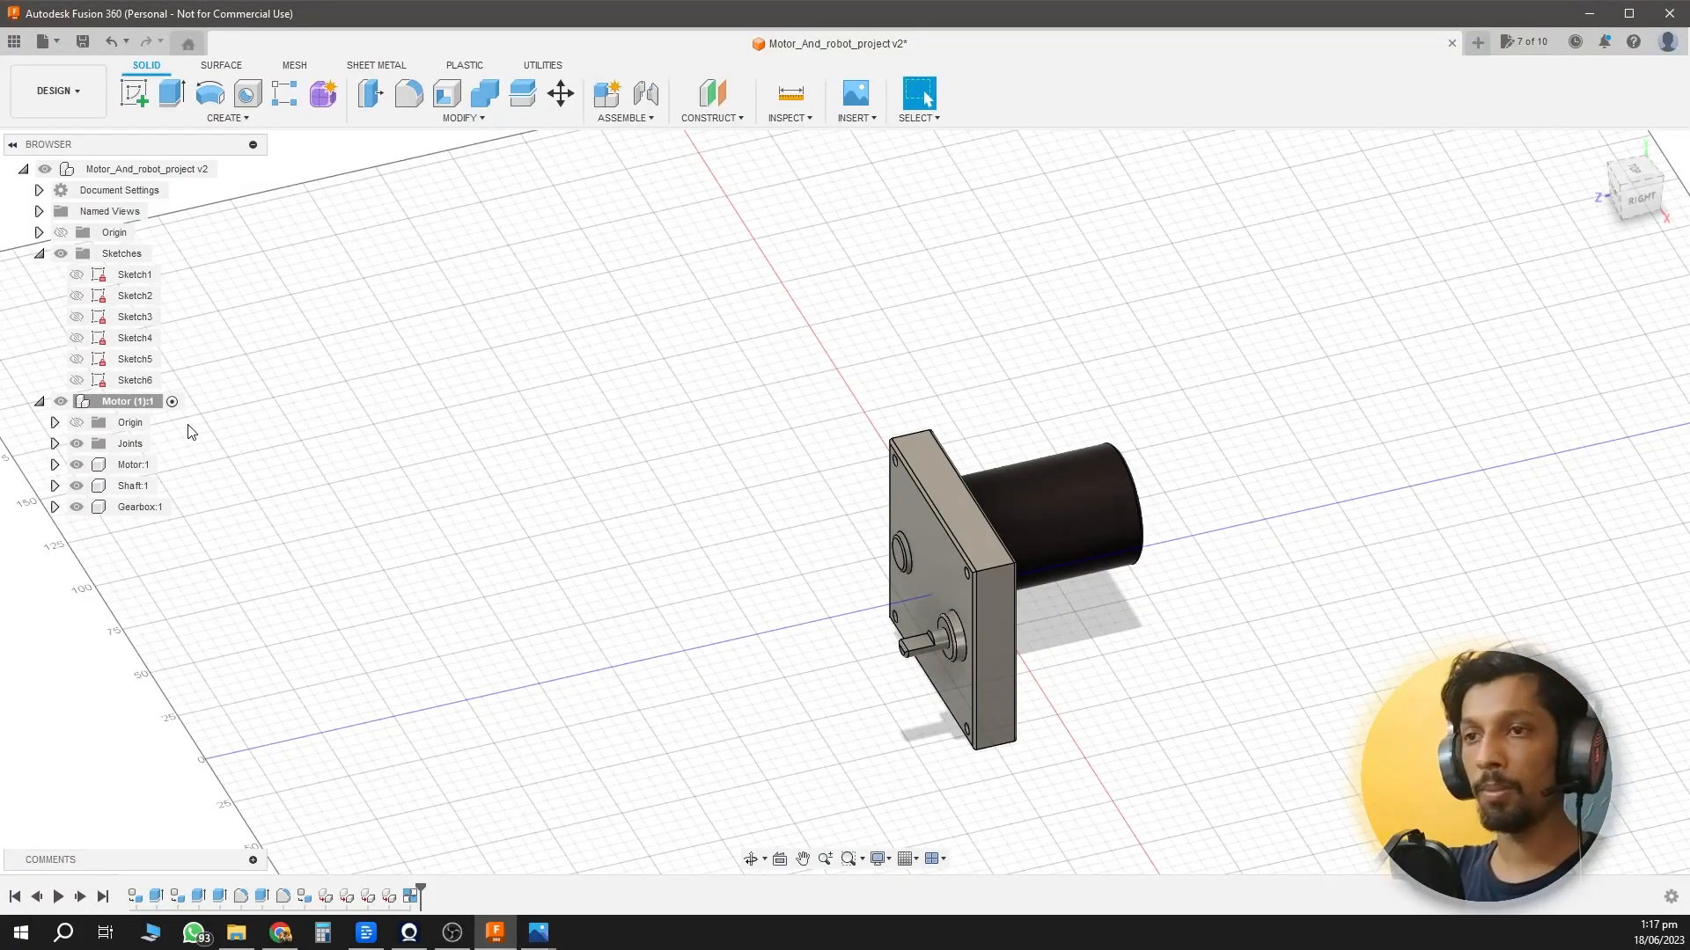
left_click(59, 402)
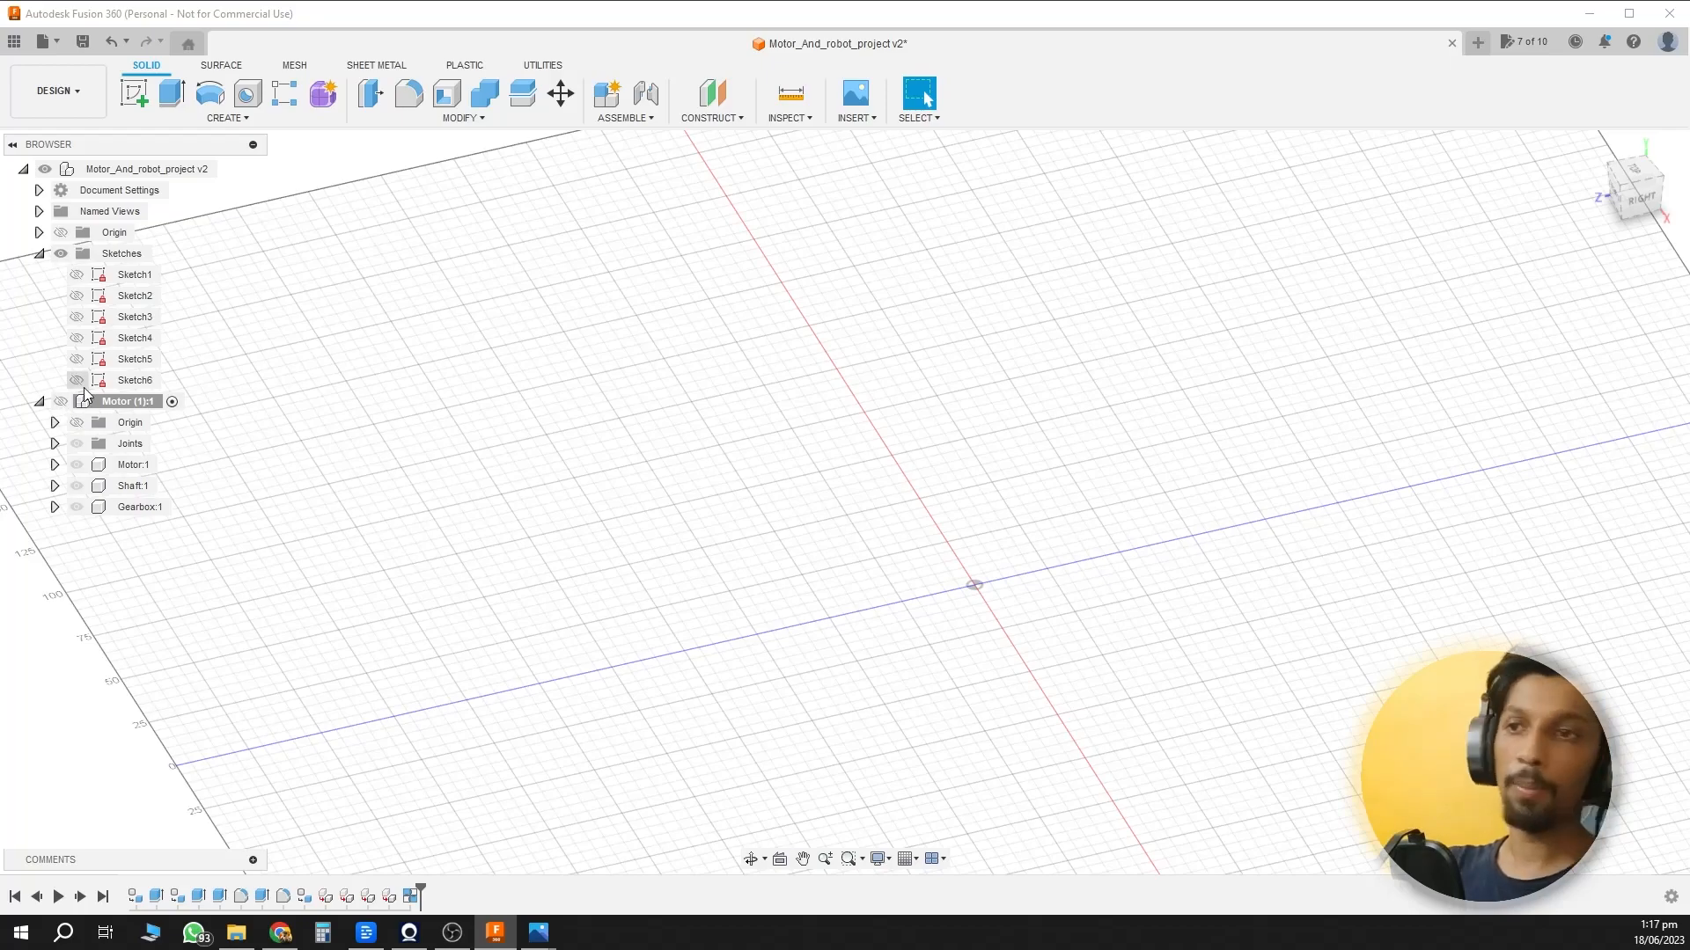
left_click(39, 401)
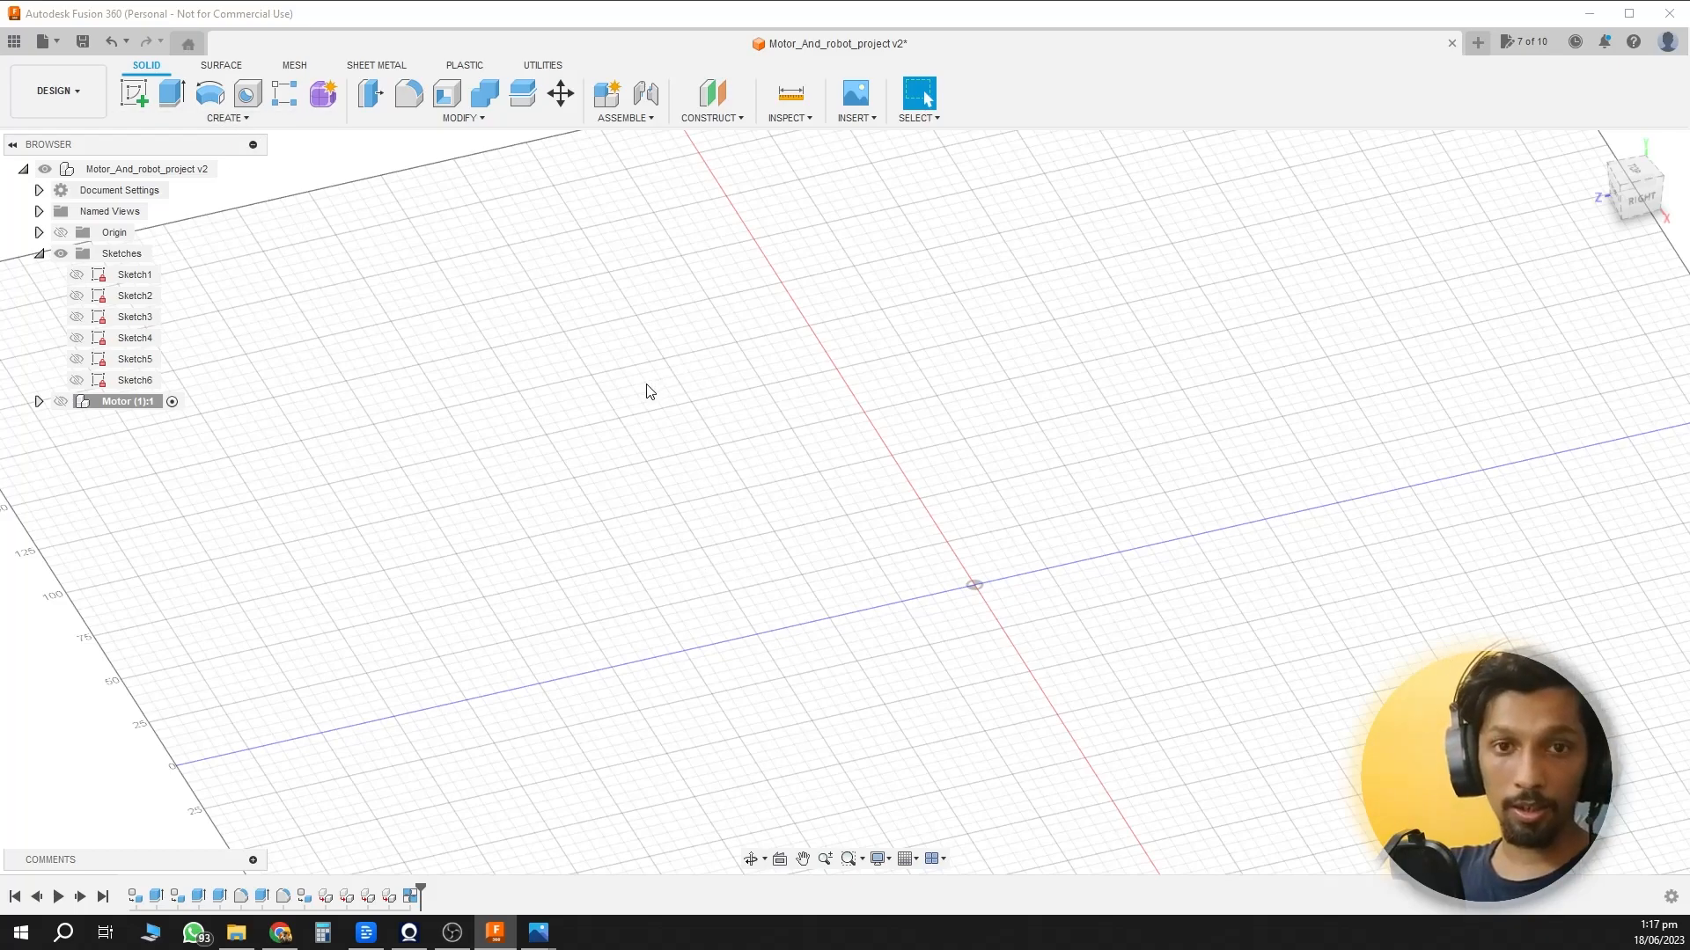
Create an internal sheet metal component named RobotBody with the Steel (mm) rule, and move it to the top level of the design.
left_click(380, 66)
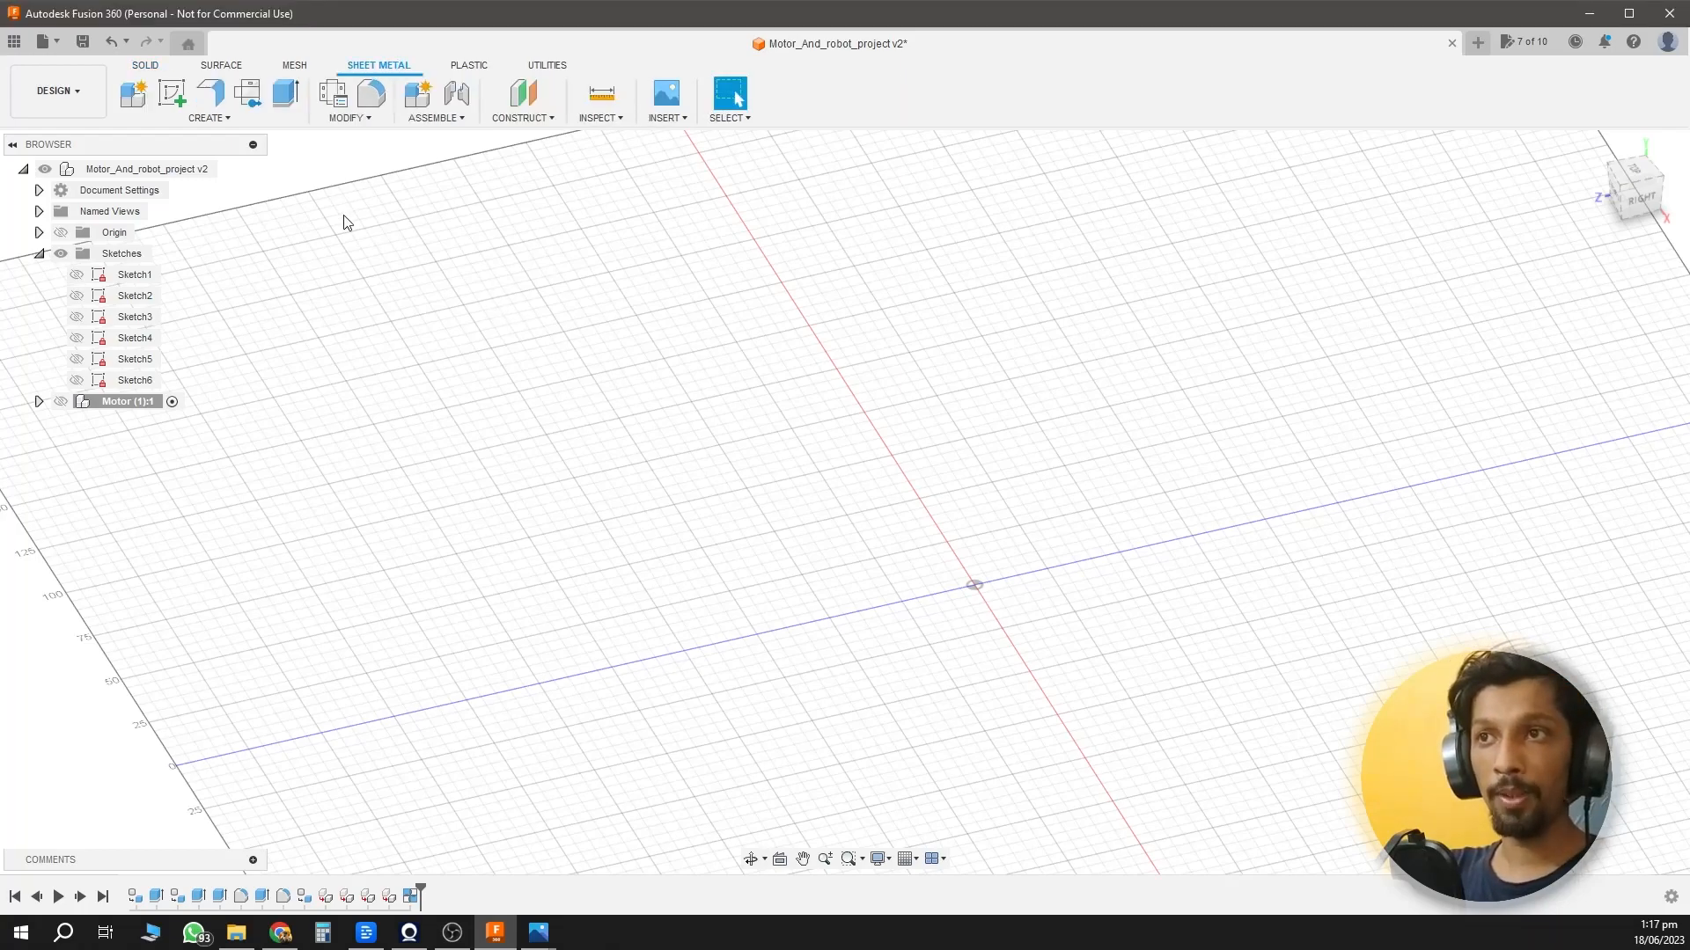
left_click(134, 94)
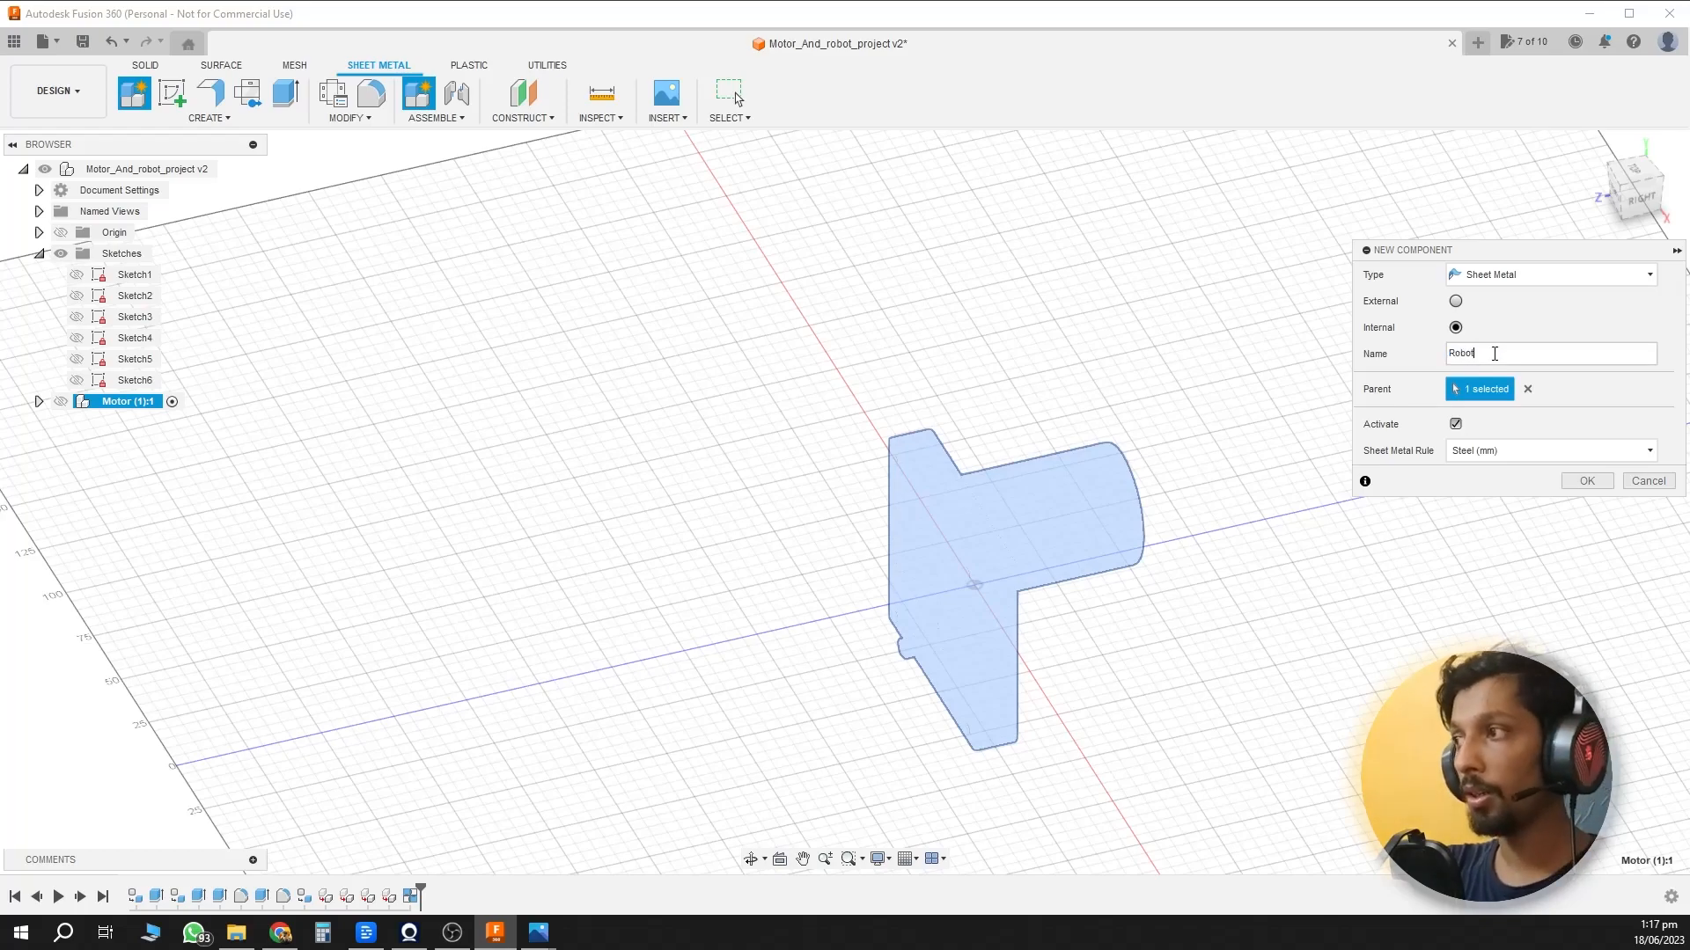
left_click(1494, 353)
type("RobotBody")
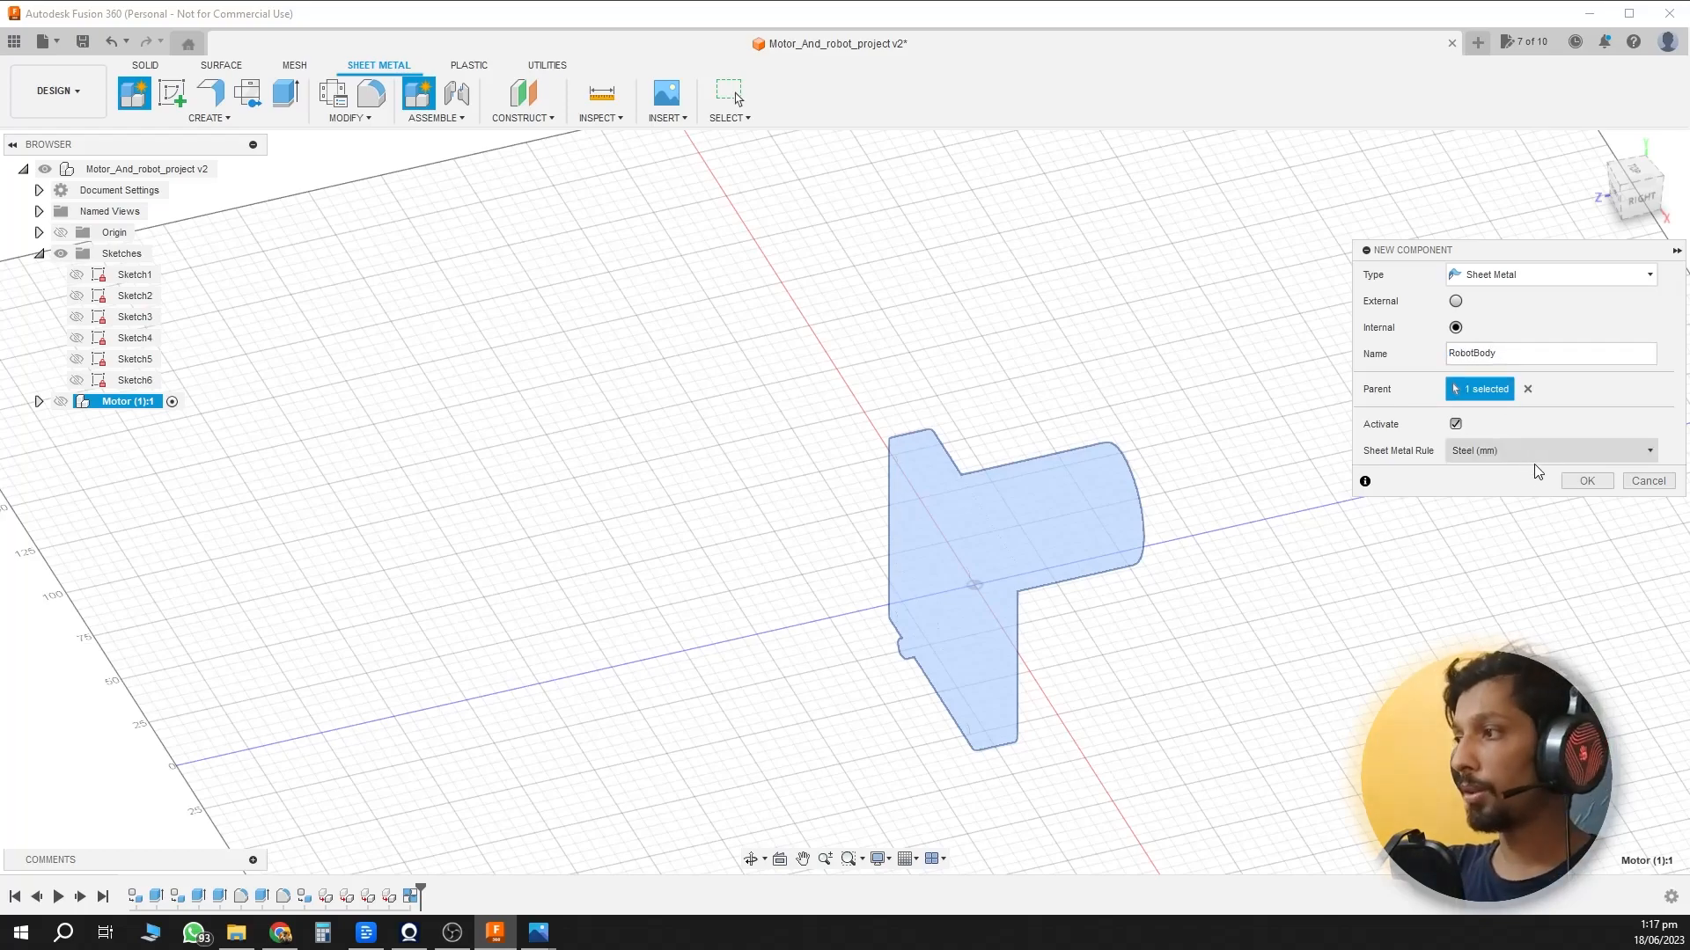
left_click(1586, 480)
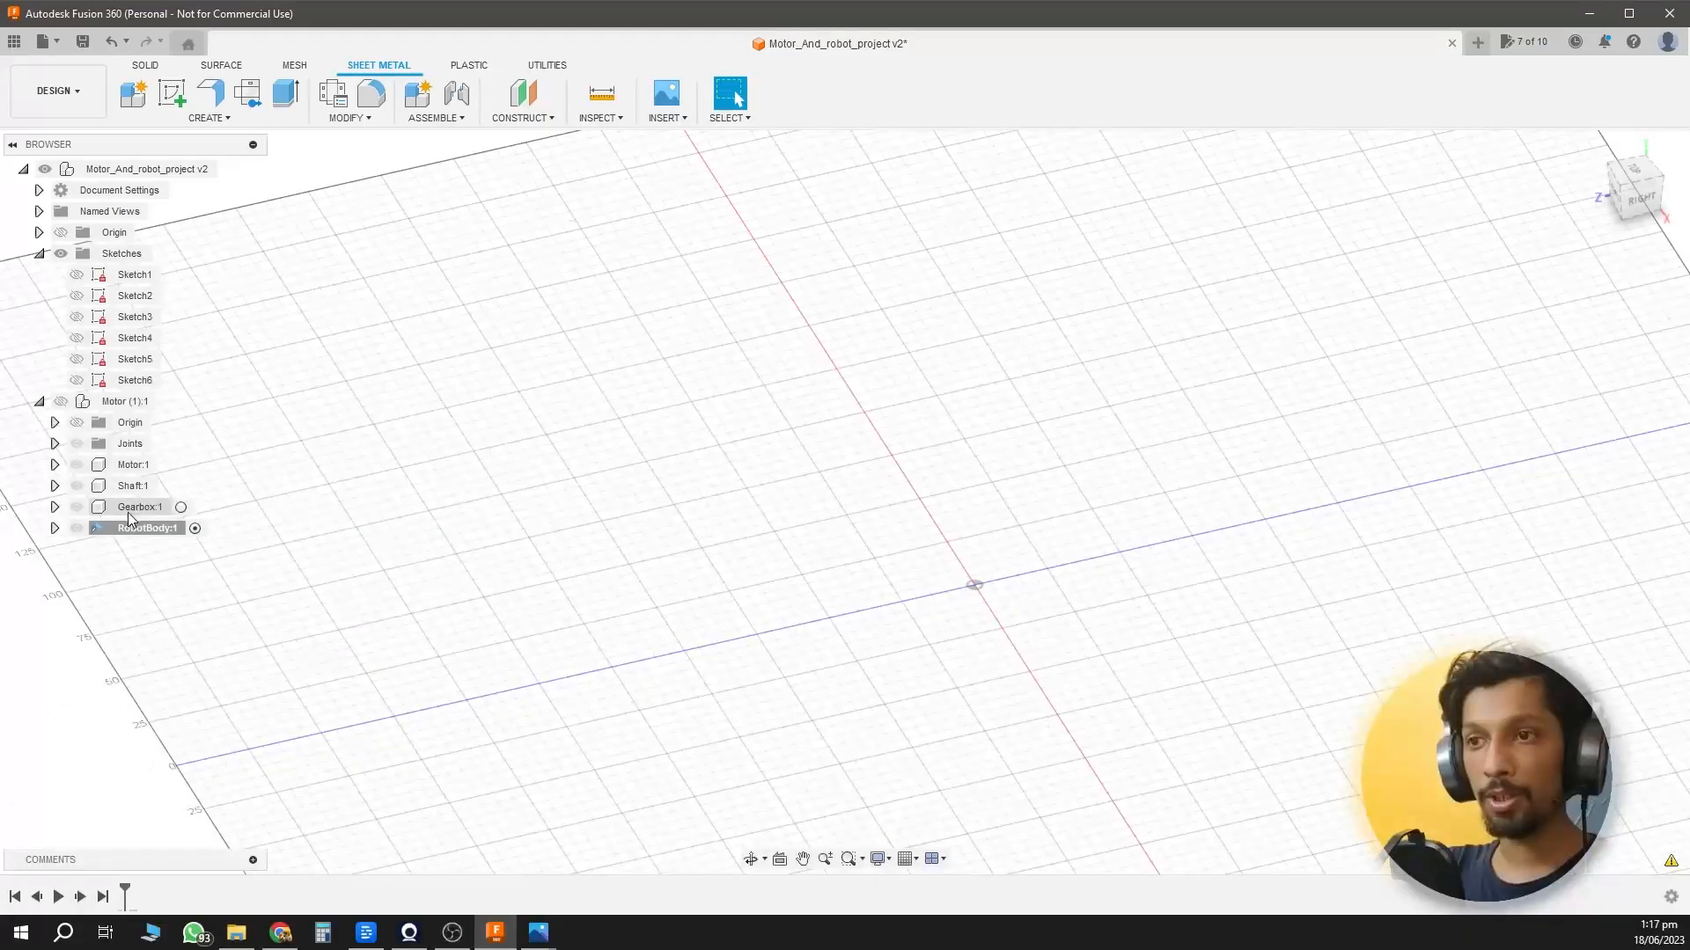
left_click_drag(139, 528, 148, 169)
left_click(38, 403)
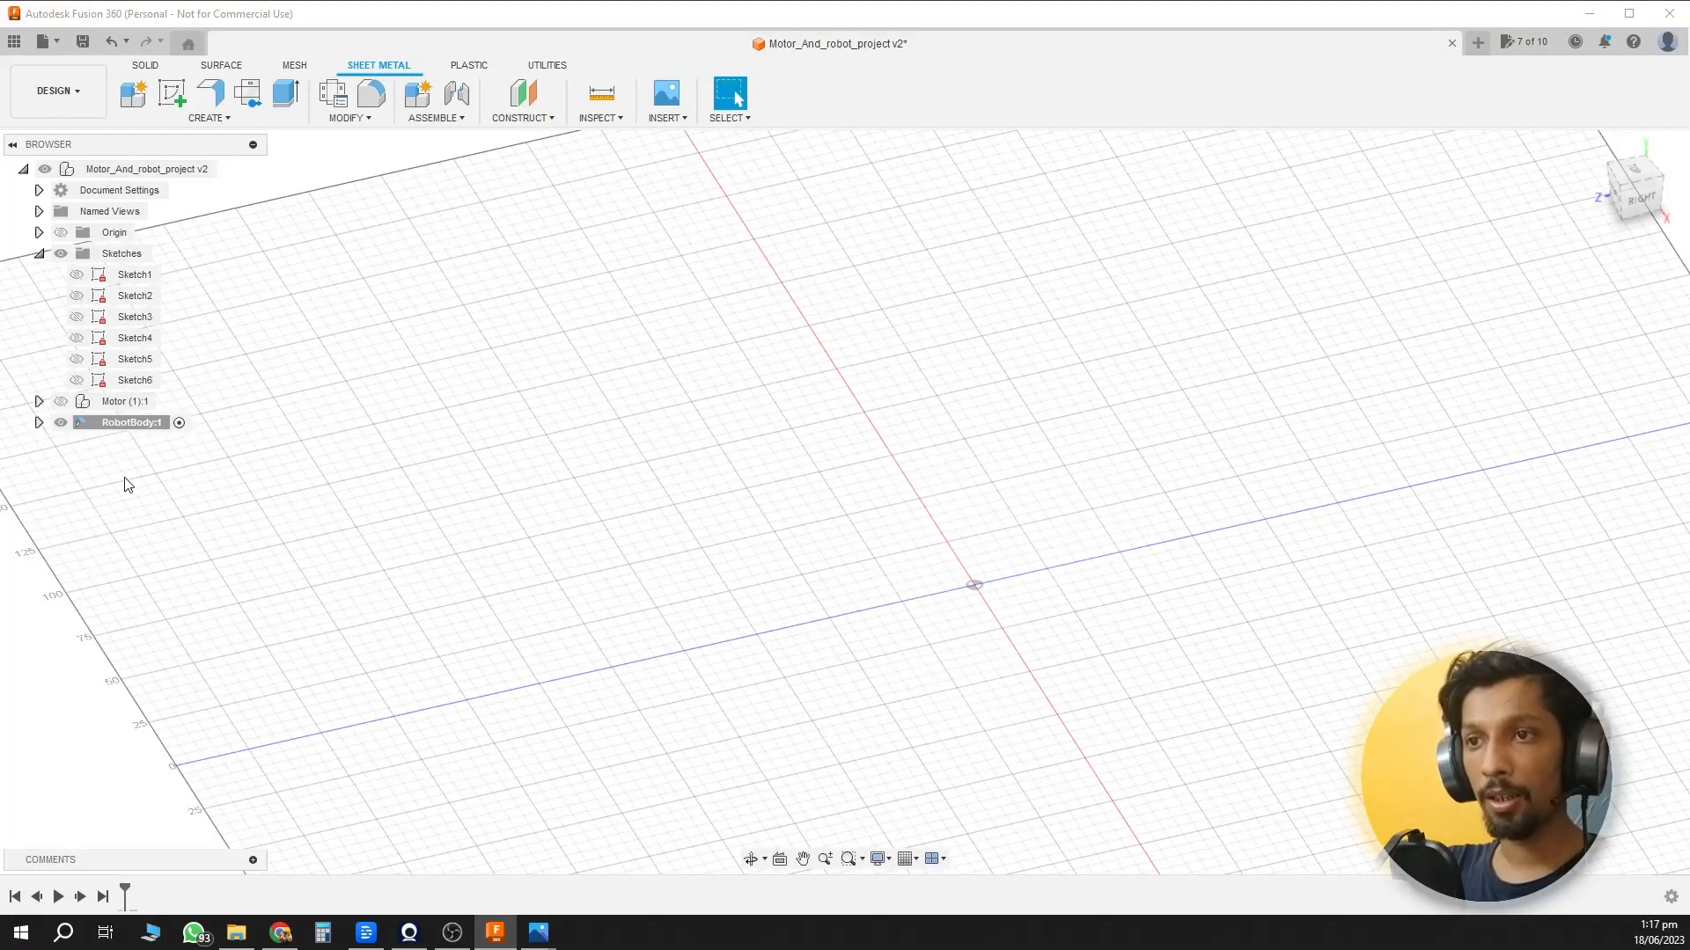
Start a new sketch in the RobotBody component.
left_click(172, 92)
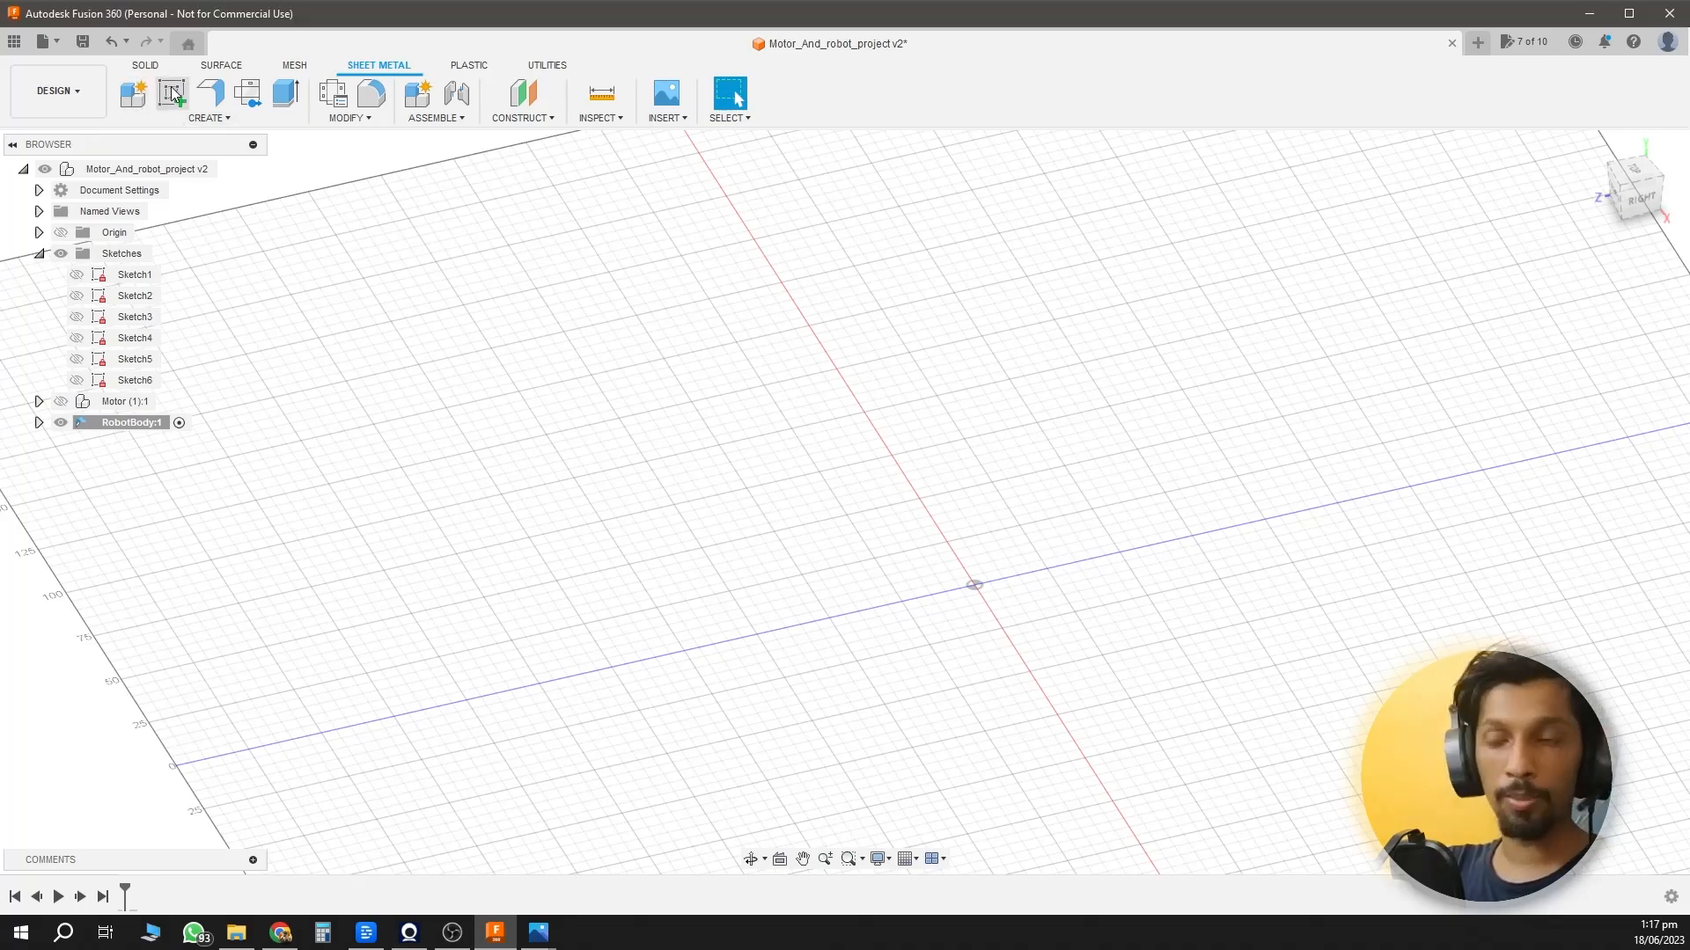
Sketch an 8 in by 8 in center rectangle on the horizontal plane, centred on the origin.
left_click(966, 602)
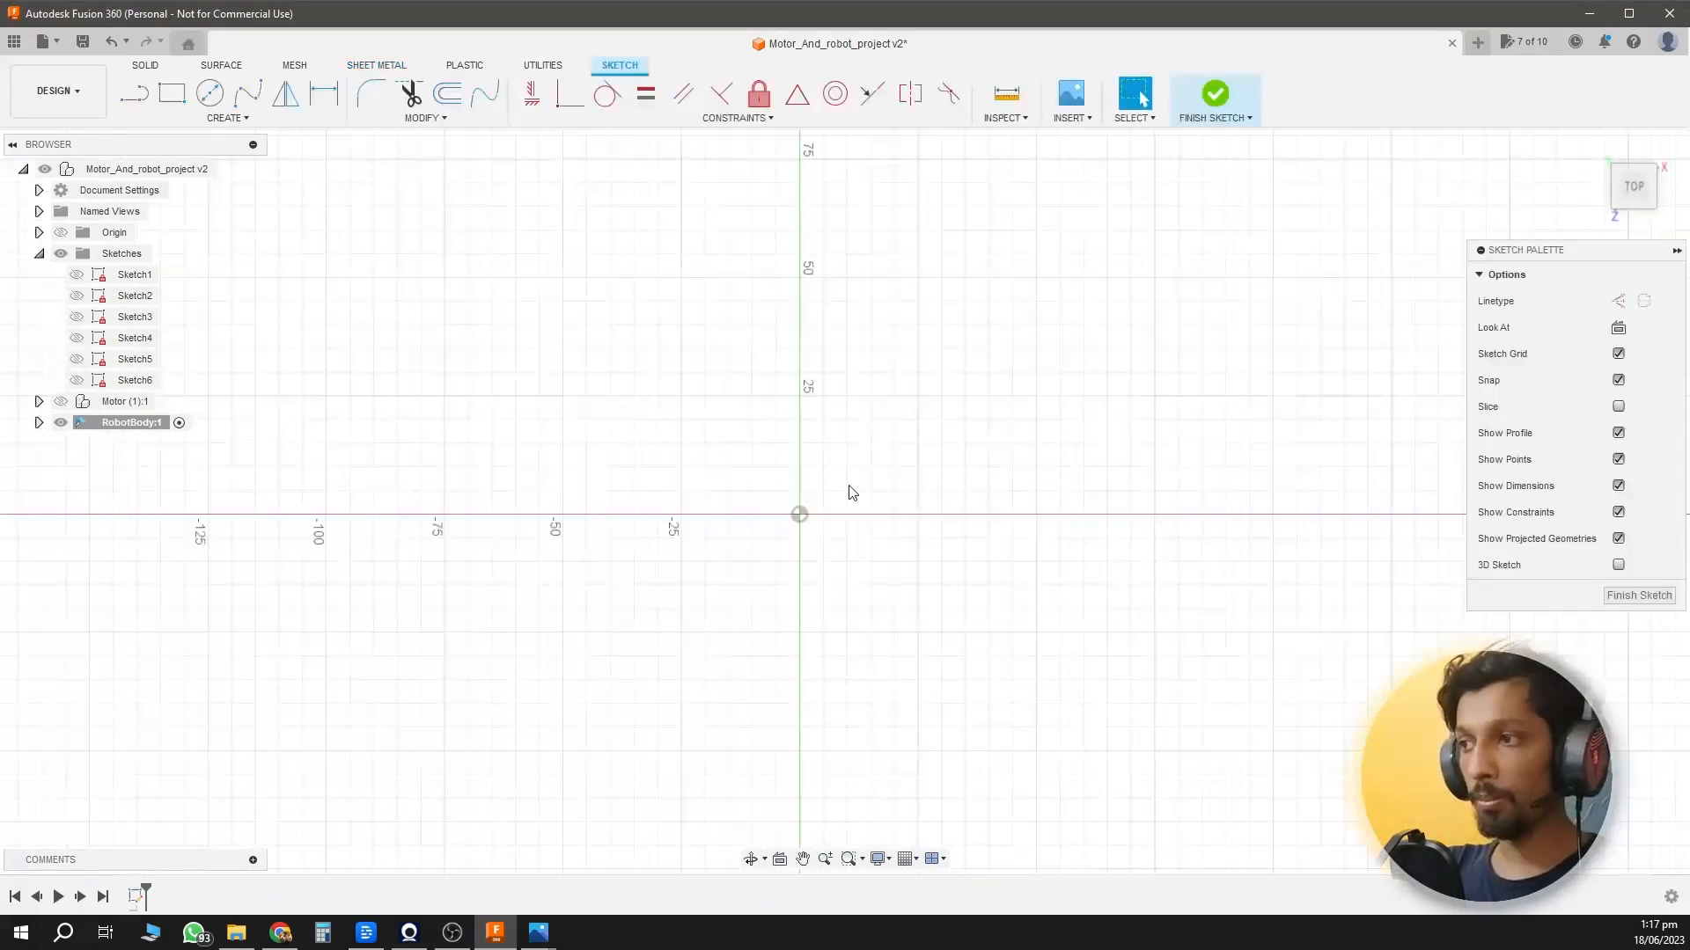
left_click(171, 91)
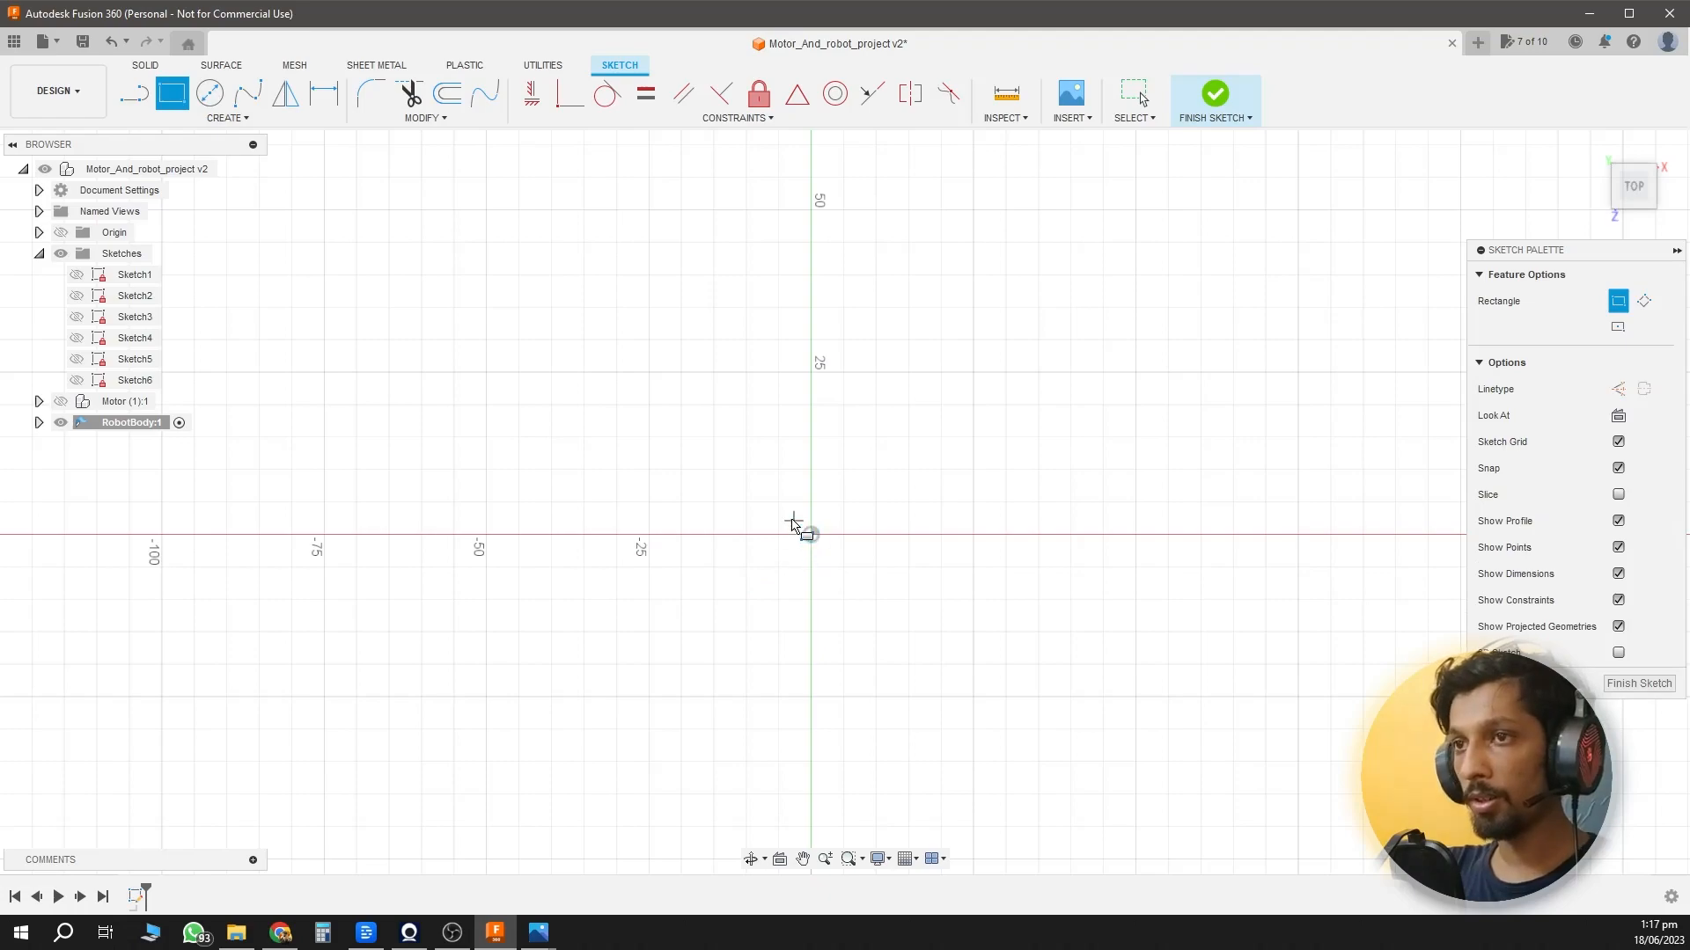
left_click(245, 118)
mouse_move(233, 155)
left_click(268, 190)
left_click(810, 534)
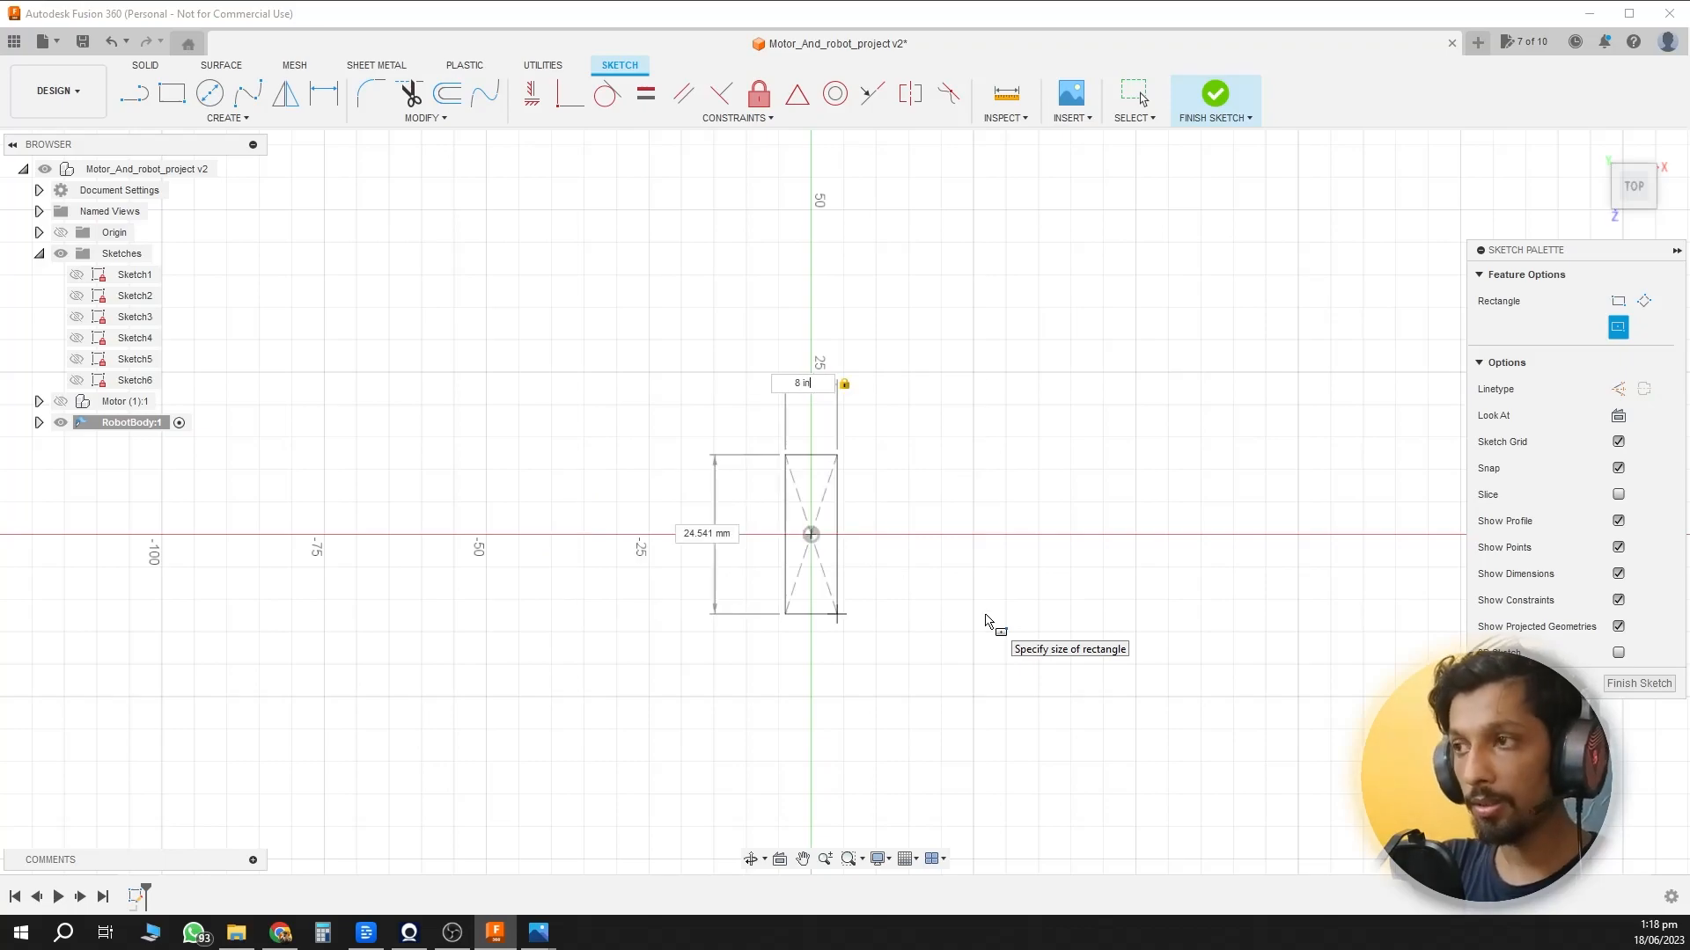
key("Tab")
type("8")
key("Return")
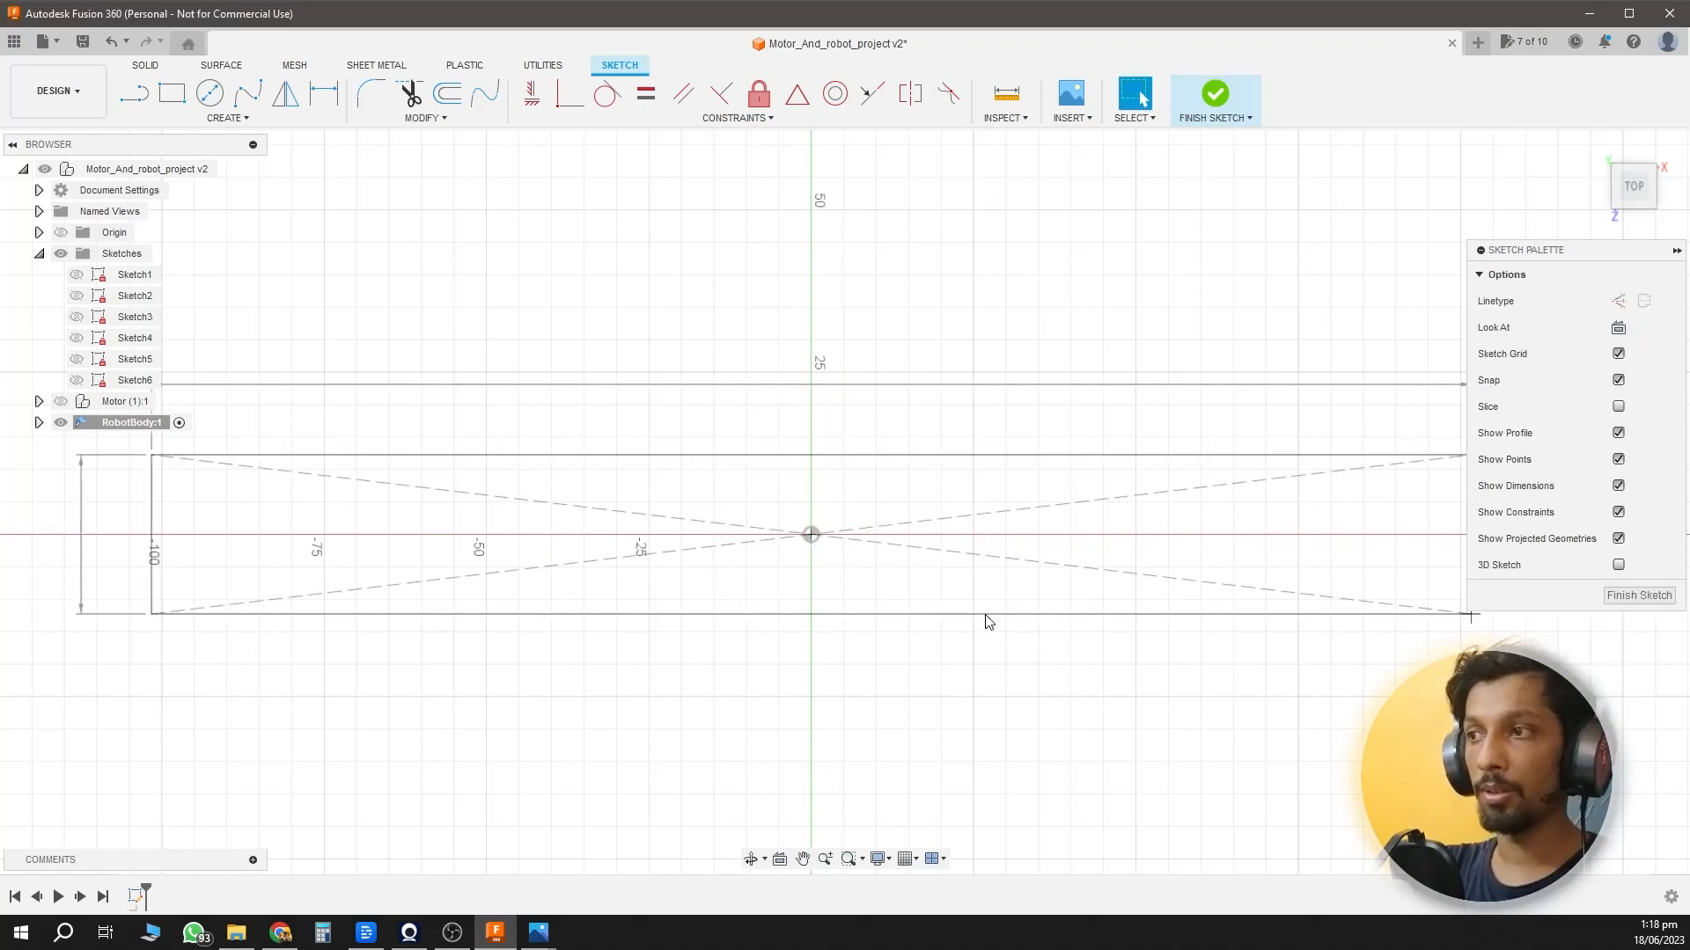
scroll(989, 620, "down", 5)
mouse_move(988, 620)
middle_mouse_down("shift")
mouse_move(1309, 636)
mouse_move(1307, 605)
middle_mouse_up("shift")
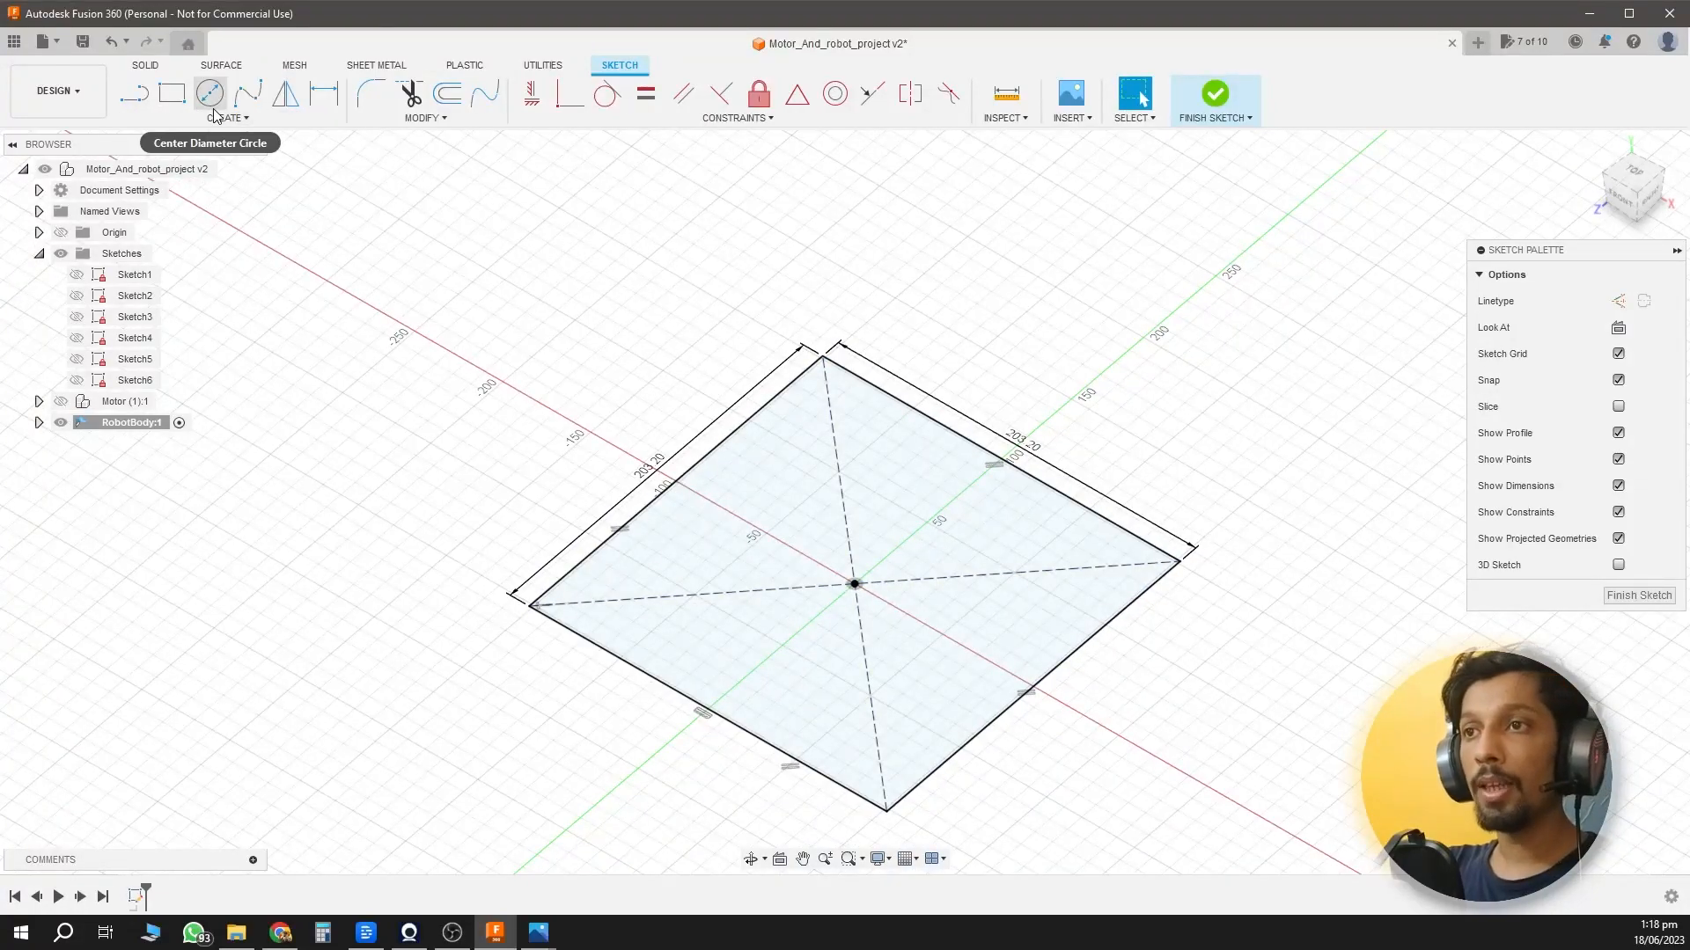
left_click(1214, 94)
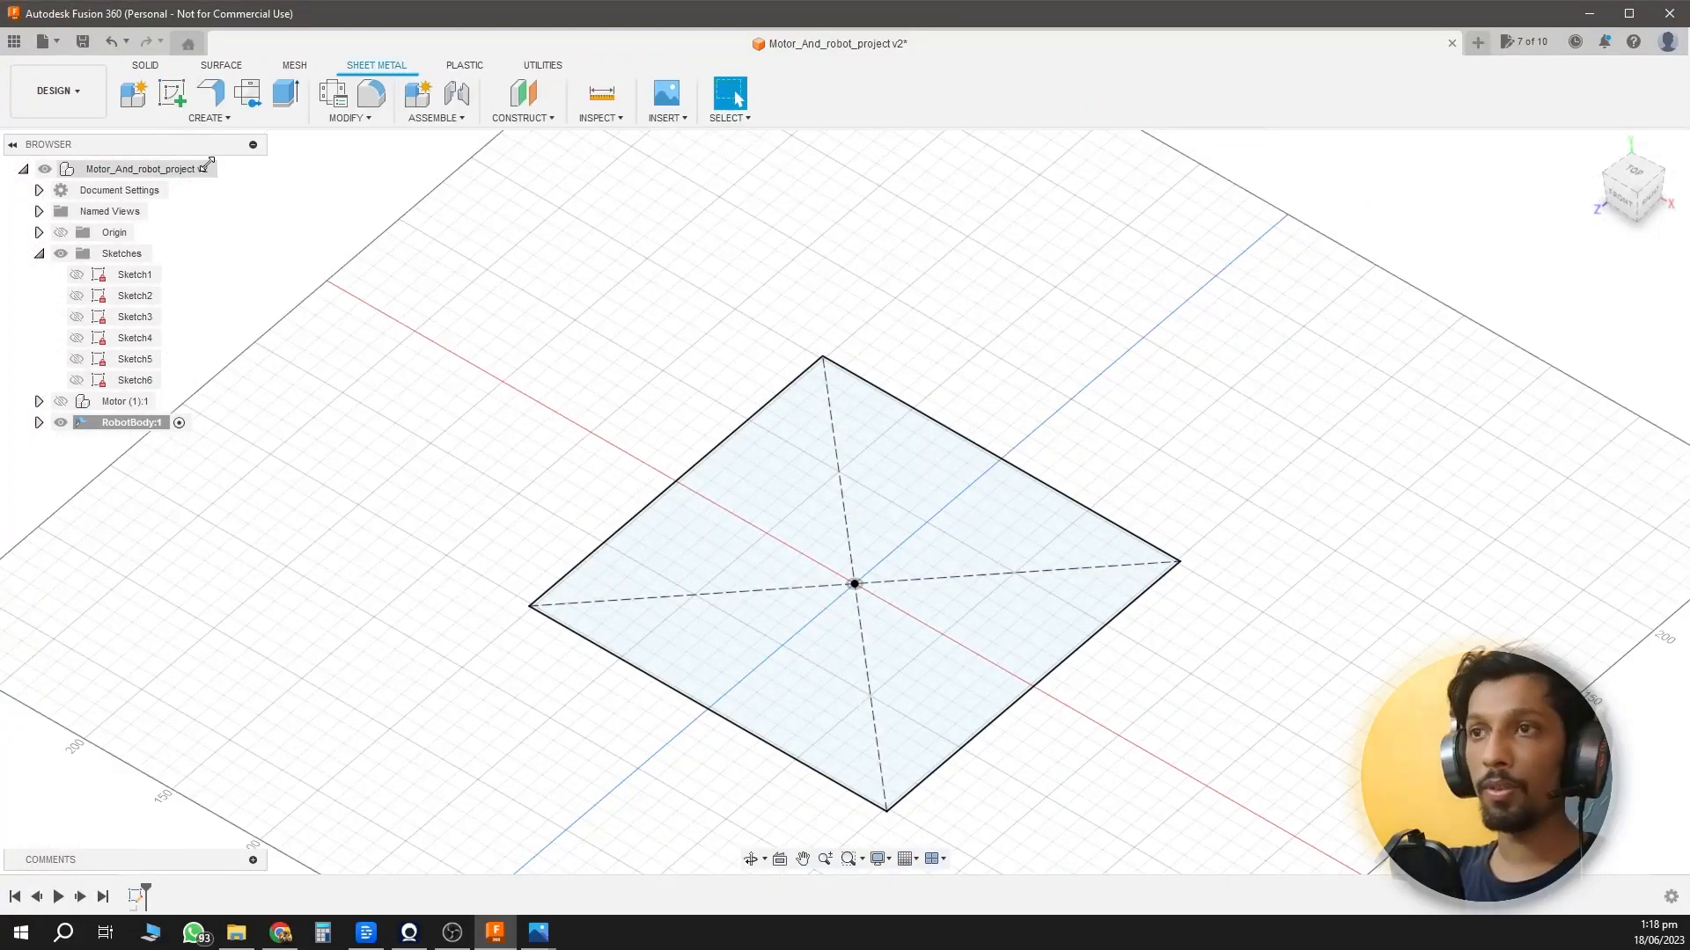
Create a sheet metal base flange from the square sketch profile as a new body.
left_click(210, 92)
left_click(781, 568)
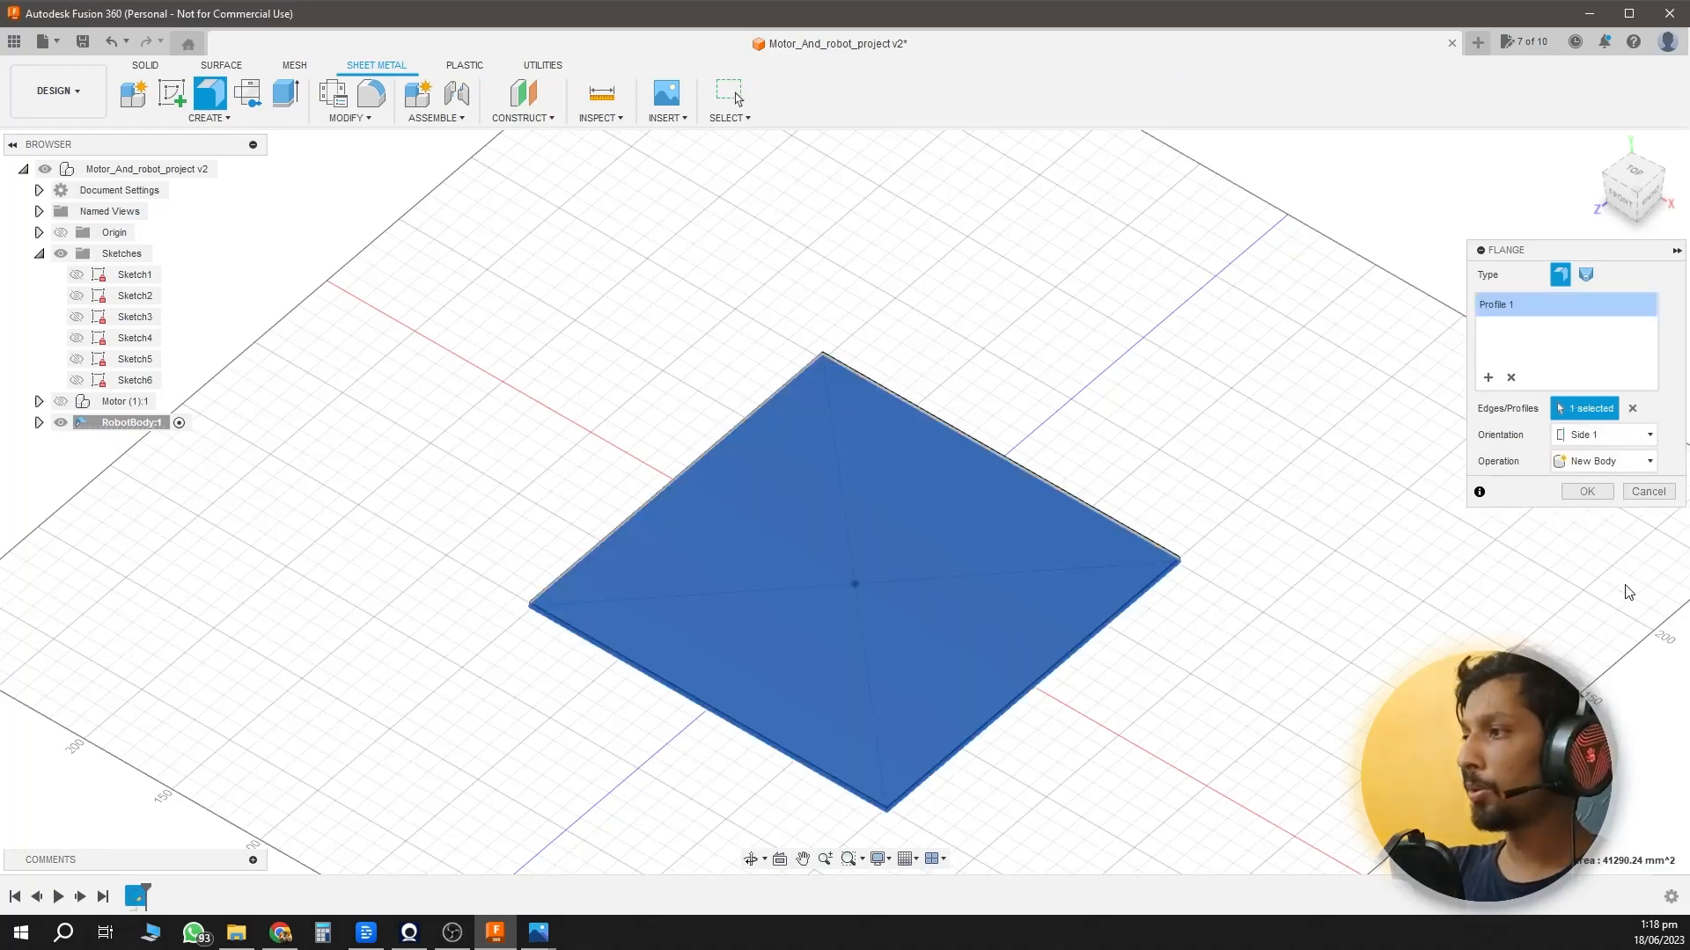
left_click(1586, 492)
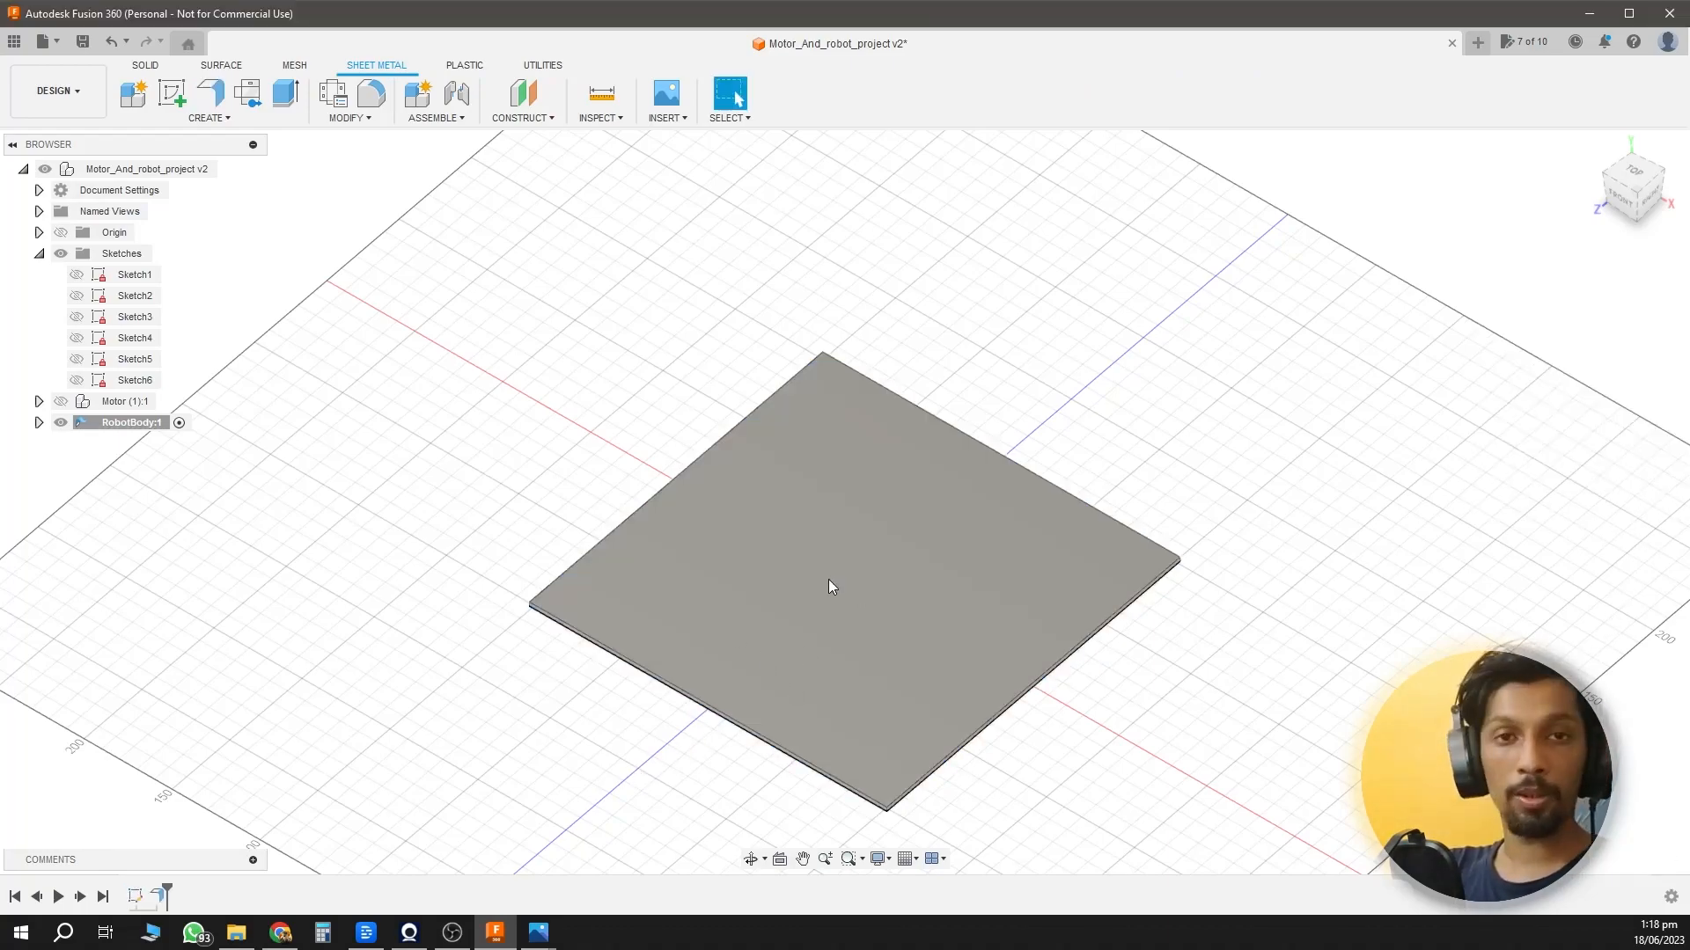
Set the thickness of the design's Steel (mm) sheet metal rule to 1.0 mm.
left_click(343, 95)
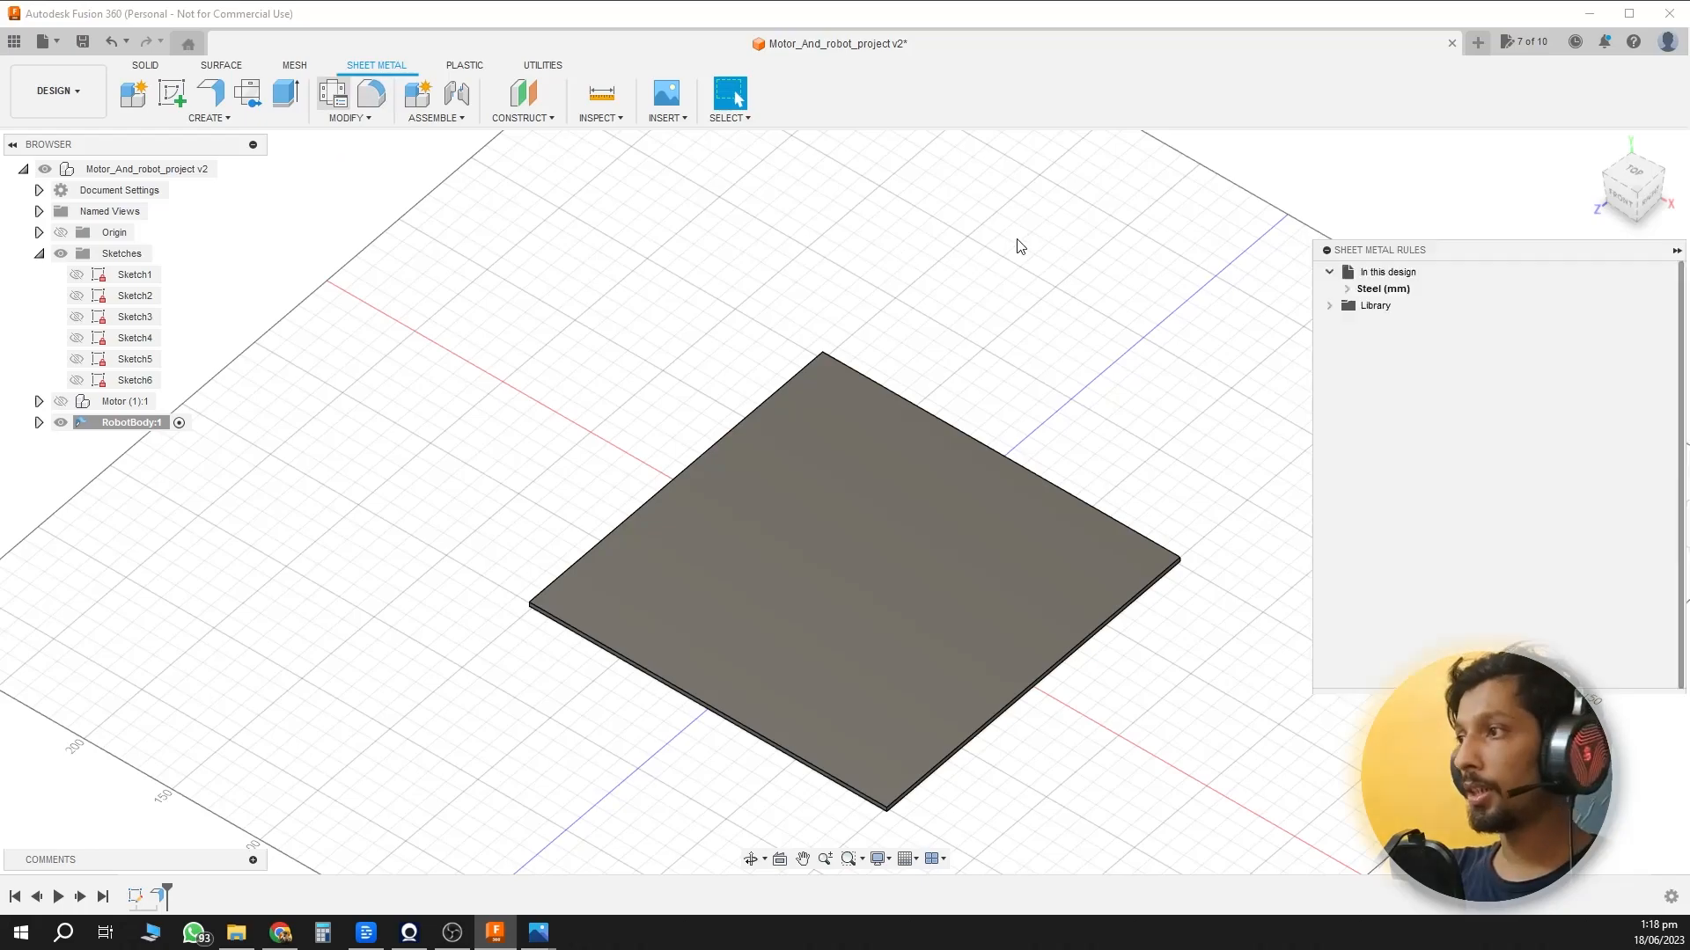
left_click(1348, 290)
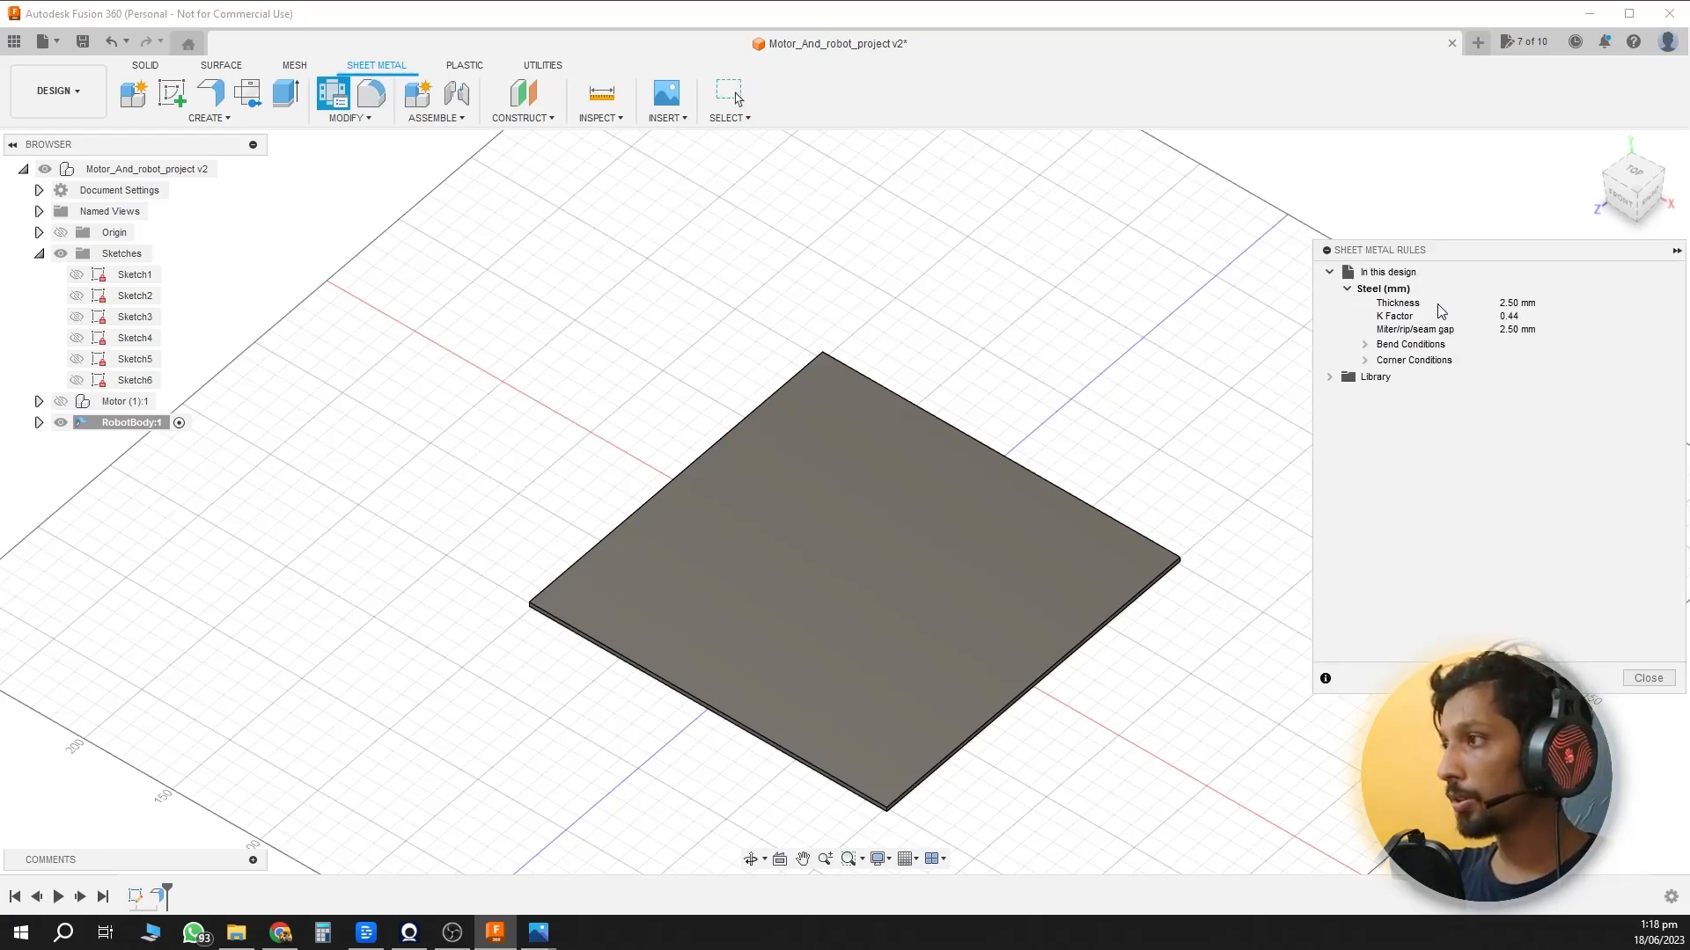
left_click(1419, 289)
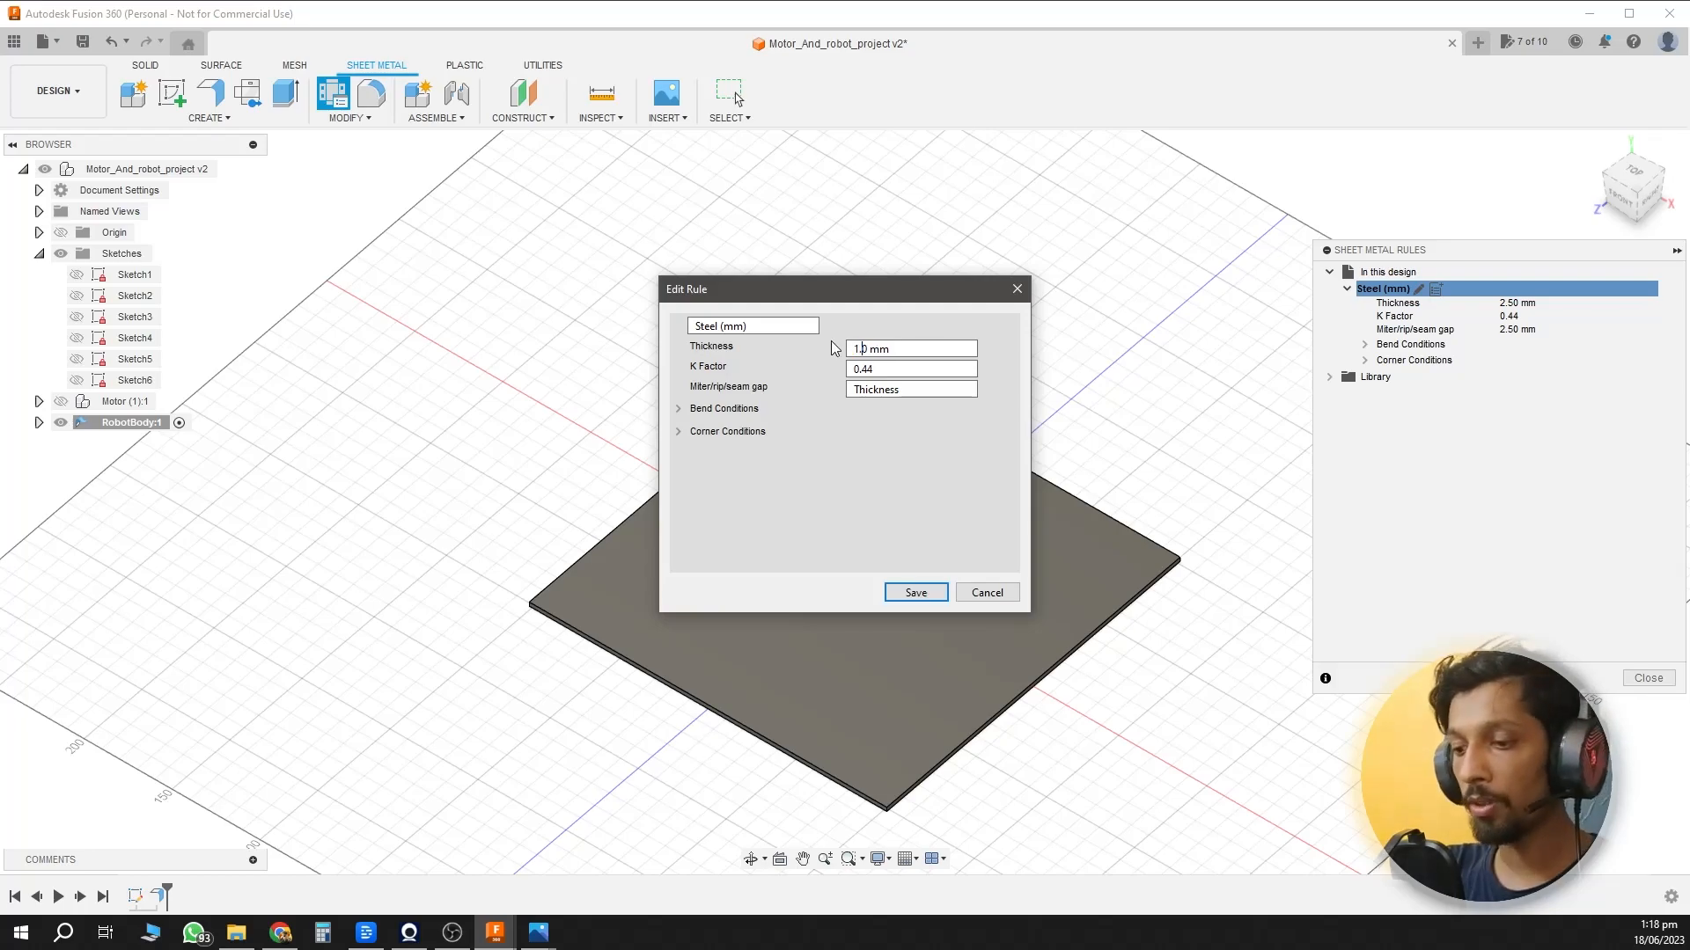
left_click(918, 594)
left_click(1647, 678)
Add 3.2 in high flanges along two opposite edges of the base plate to form the side walls.
middle_click_drag(1037, 678, 675, 458, "shift")
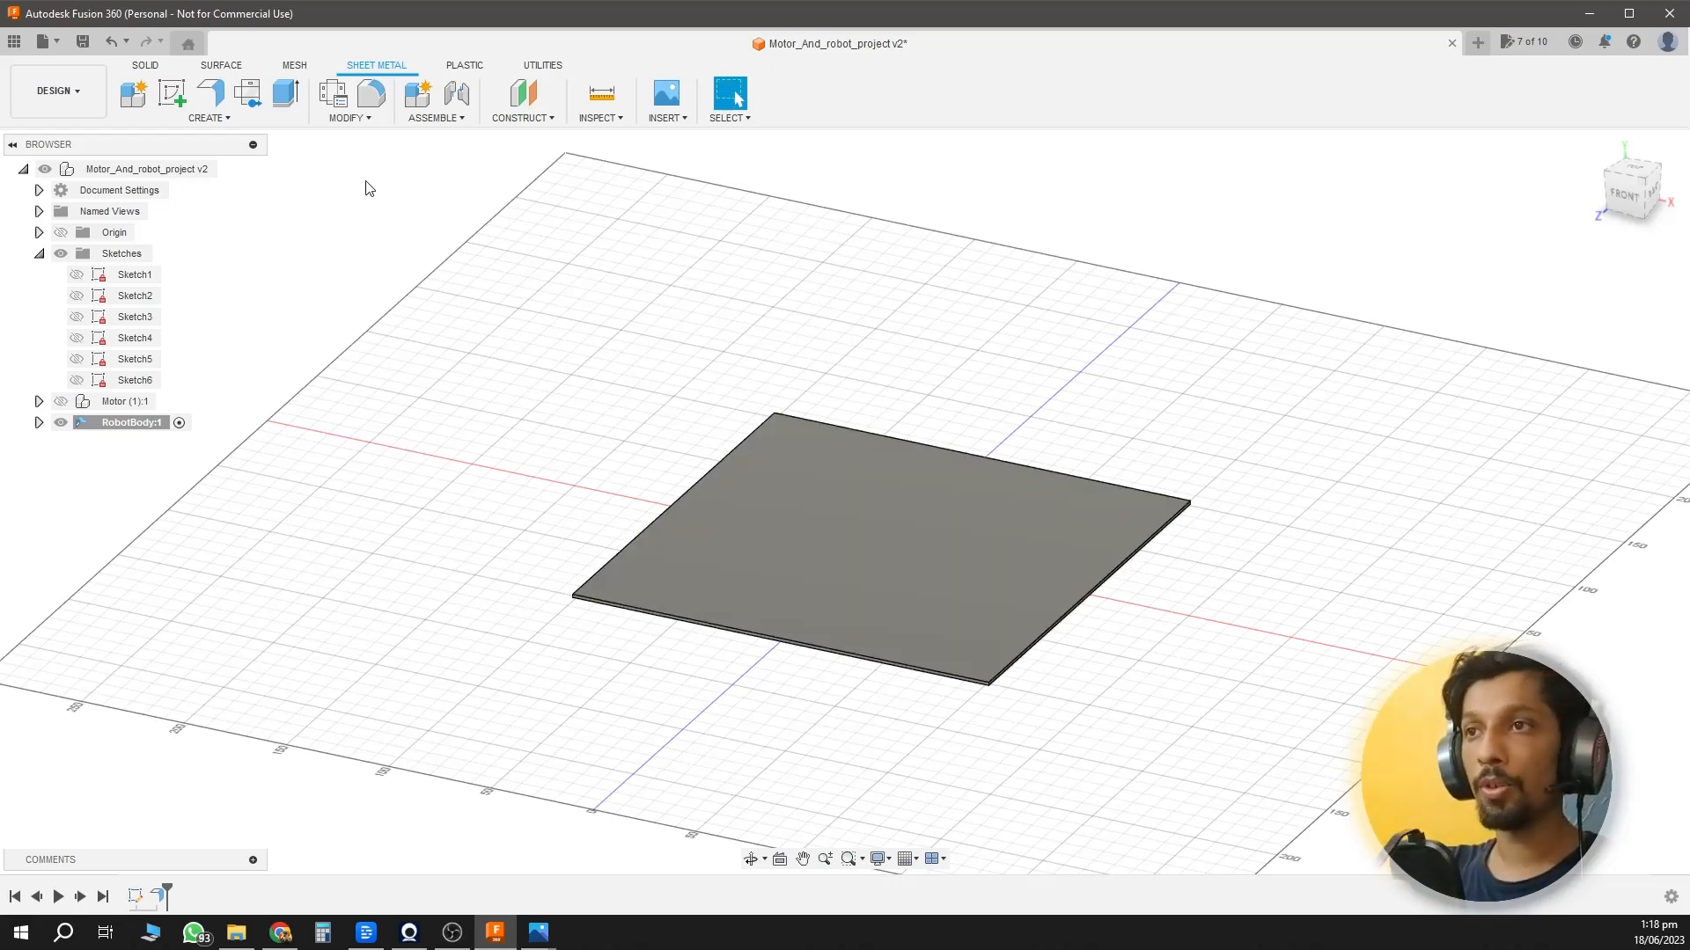
left_click(218, 103)
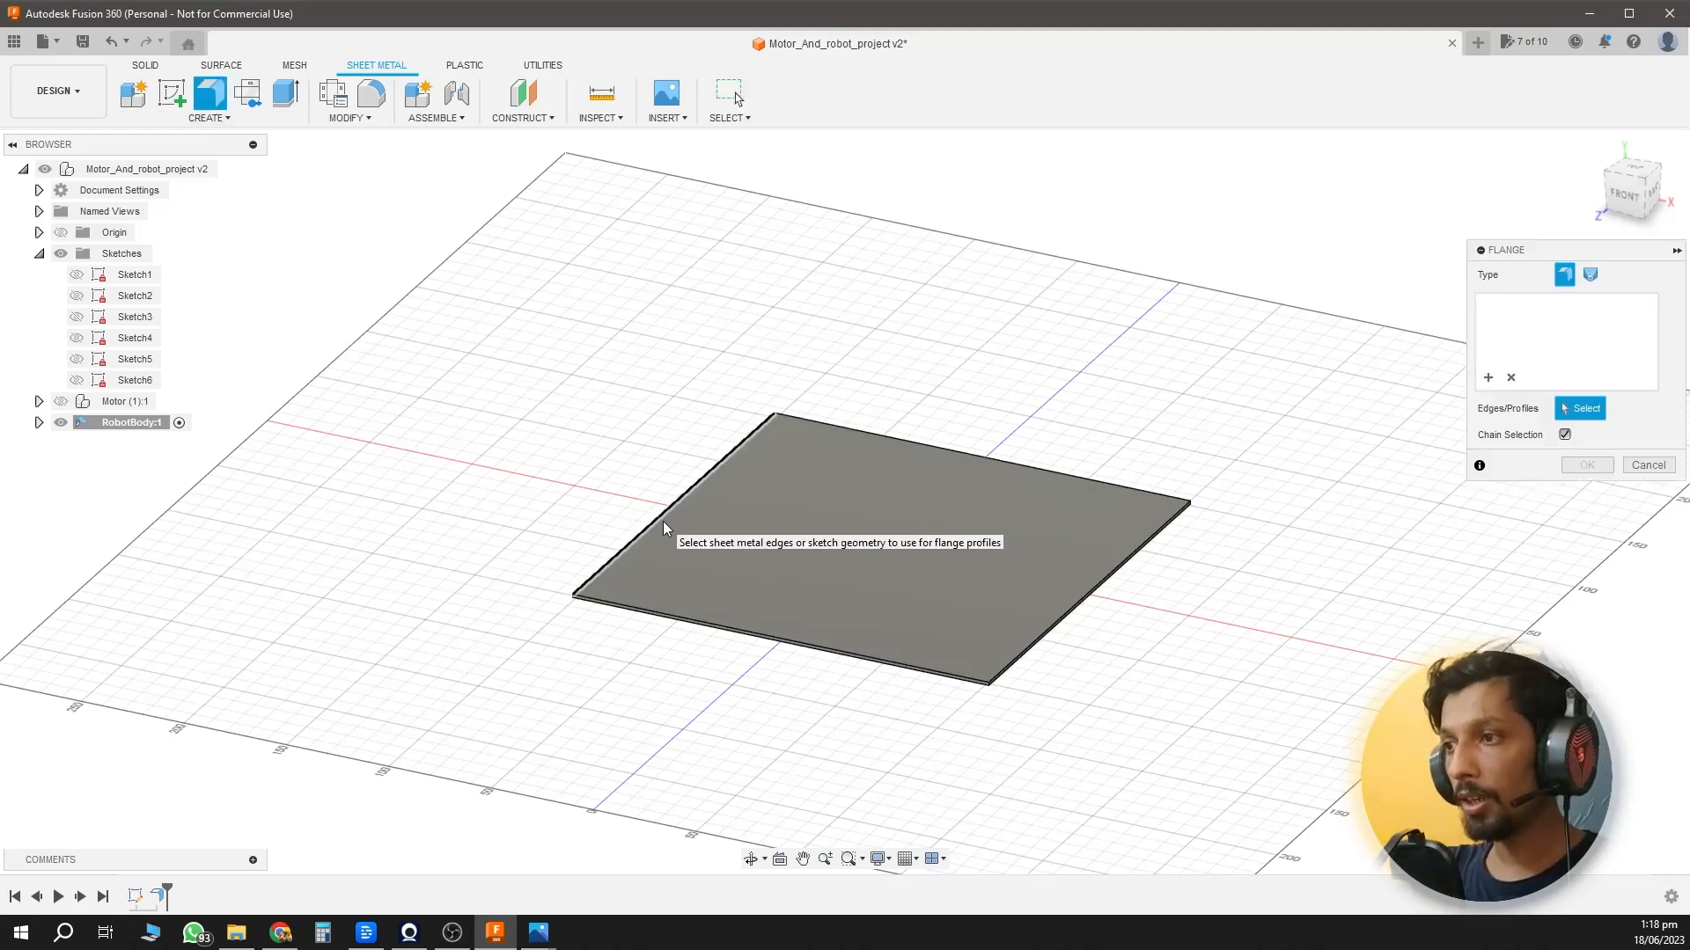
left_click(673, 528)
left_click(1047, 631)
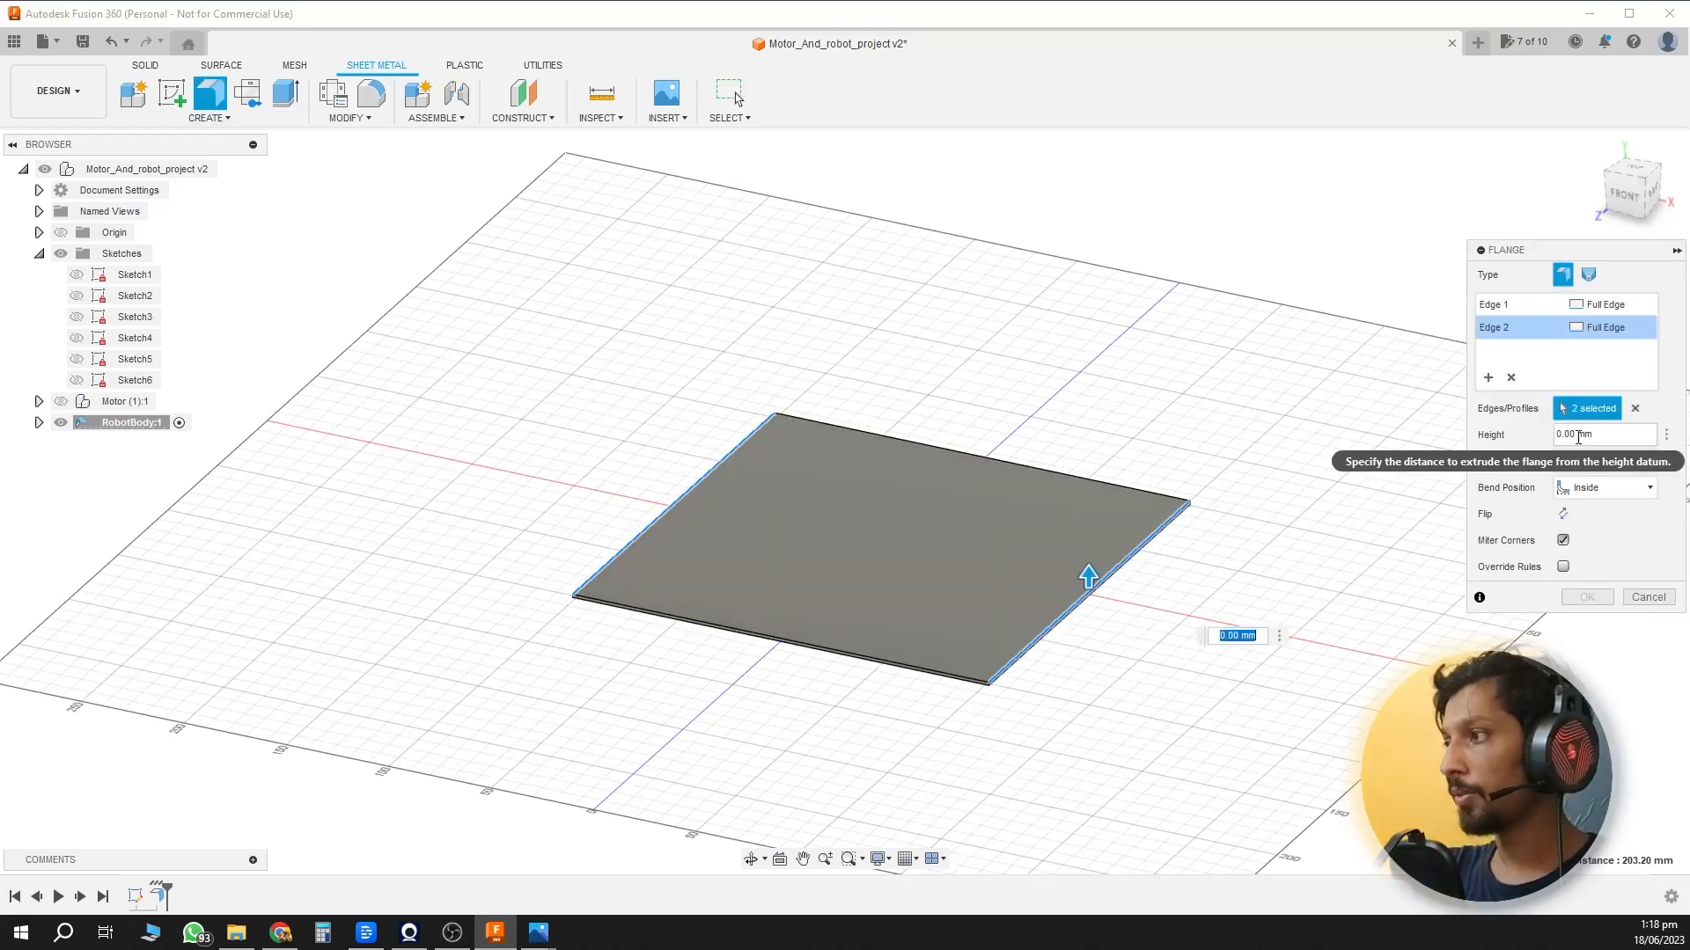
left_click_drag(1089, 578, 1086, 450)
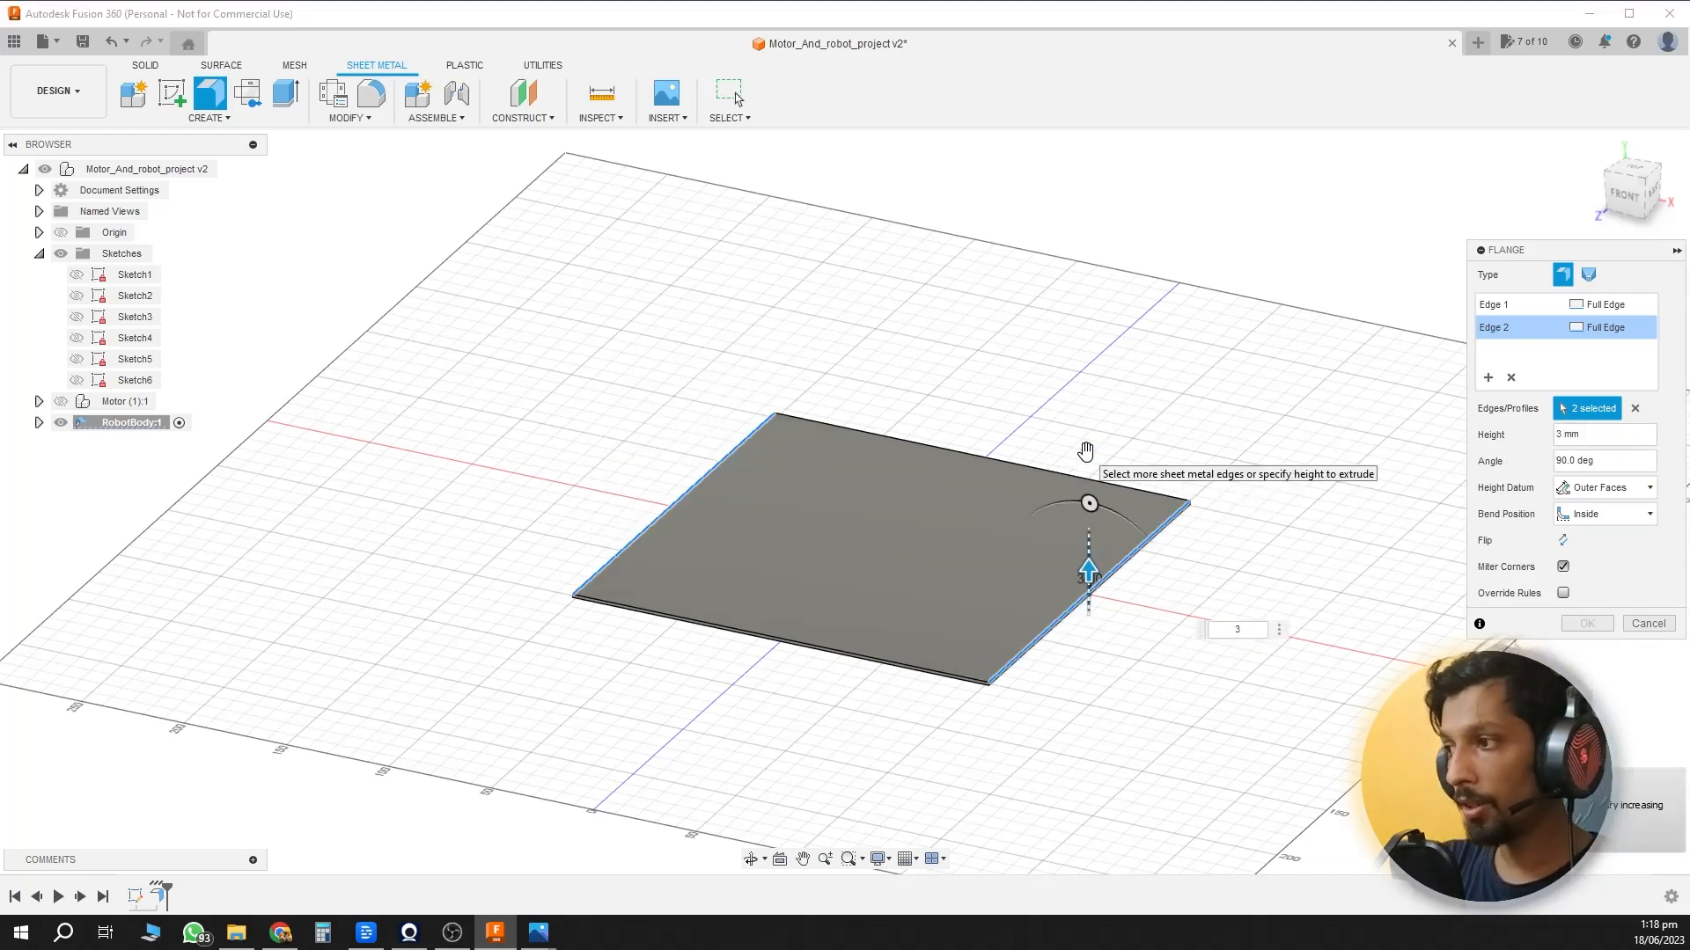
type("3.2in")
key("Return")
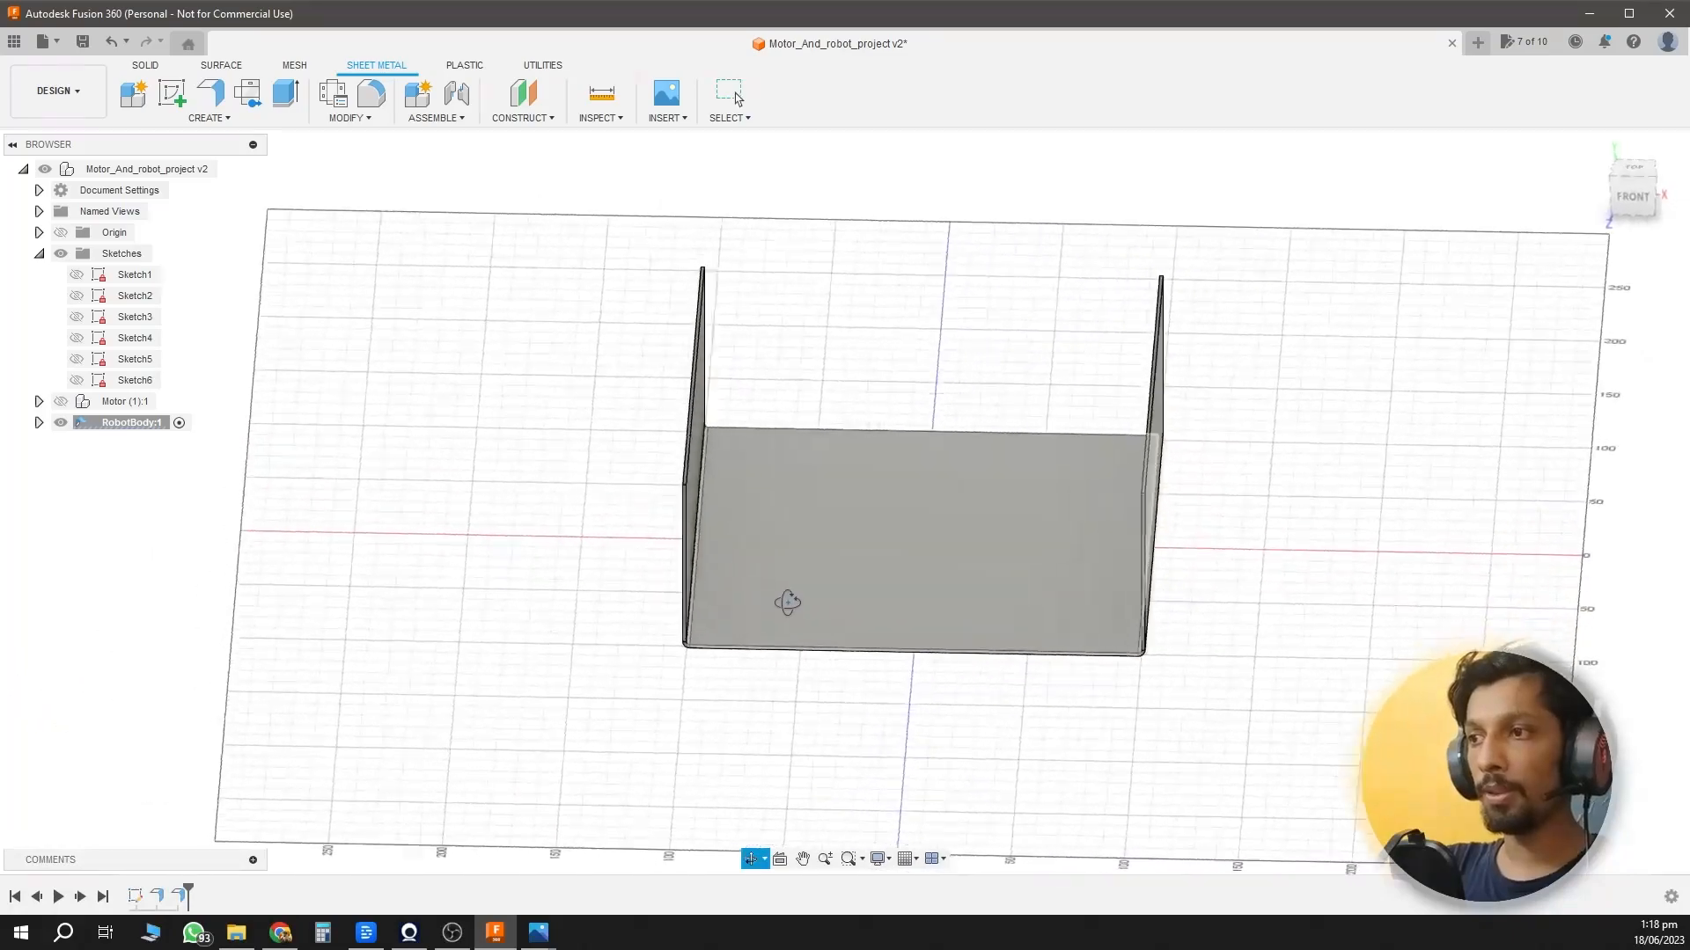
Sketch a diagonal line on a side wall's outer face from its lower front corner to the midpoint of its top edge.
middle_click_drag(784, 596, 611, 415, "shift")
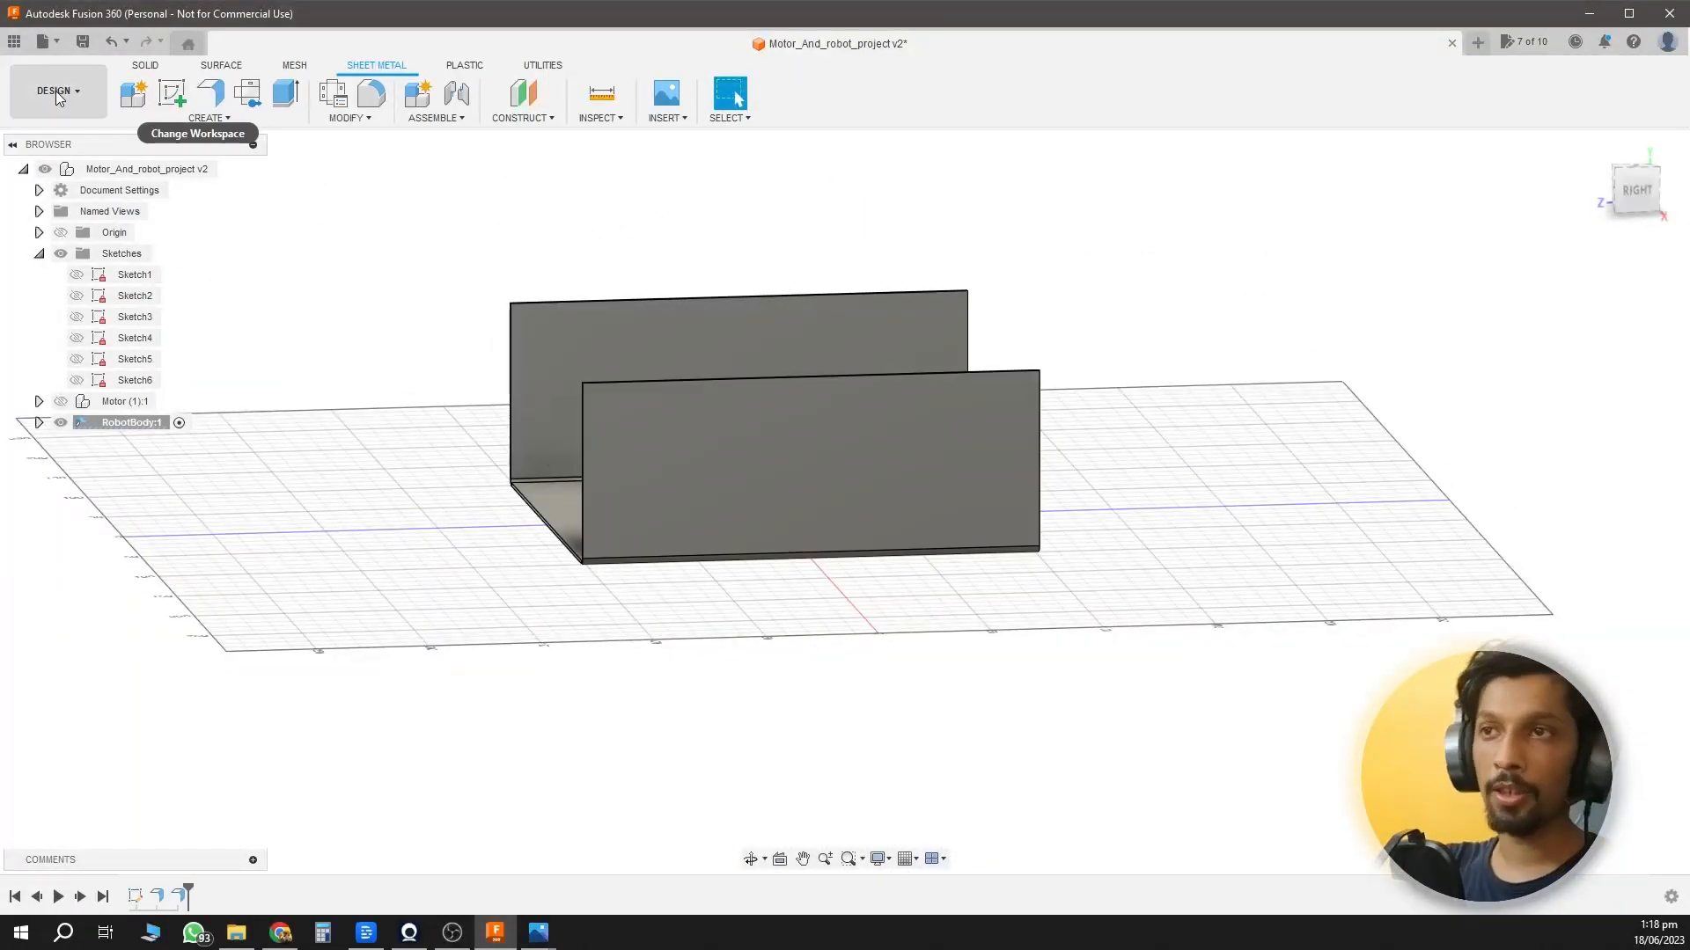
left_click(172, 92)
left_click(668, 440)
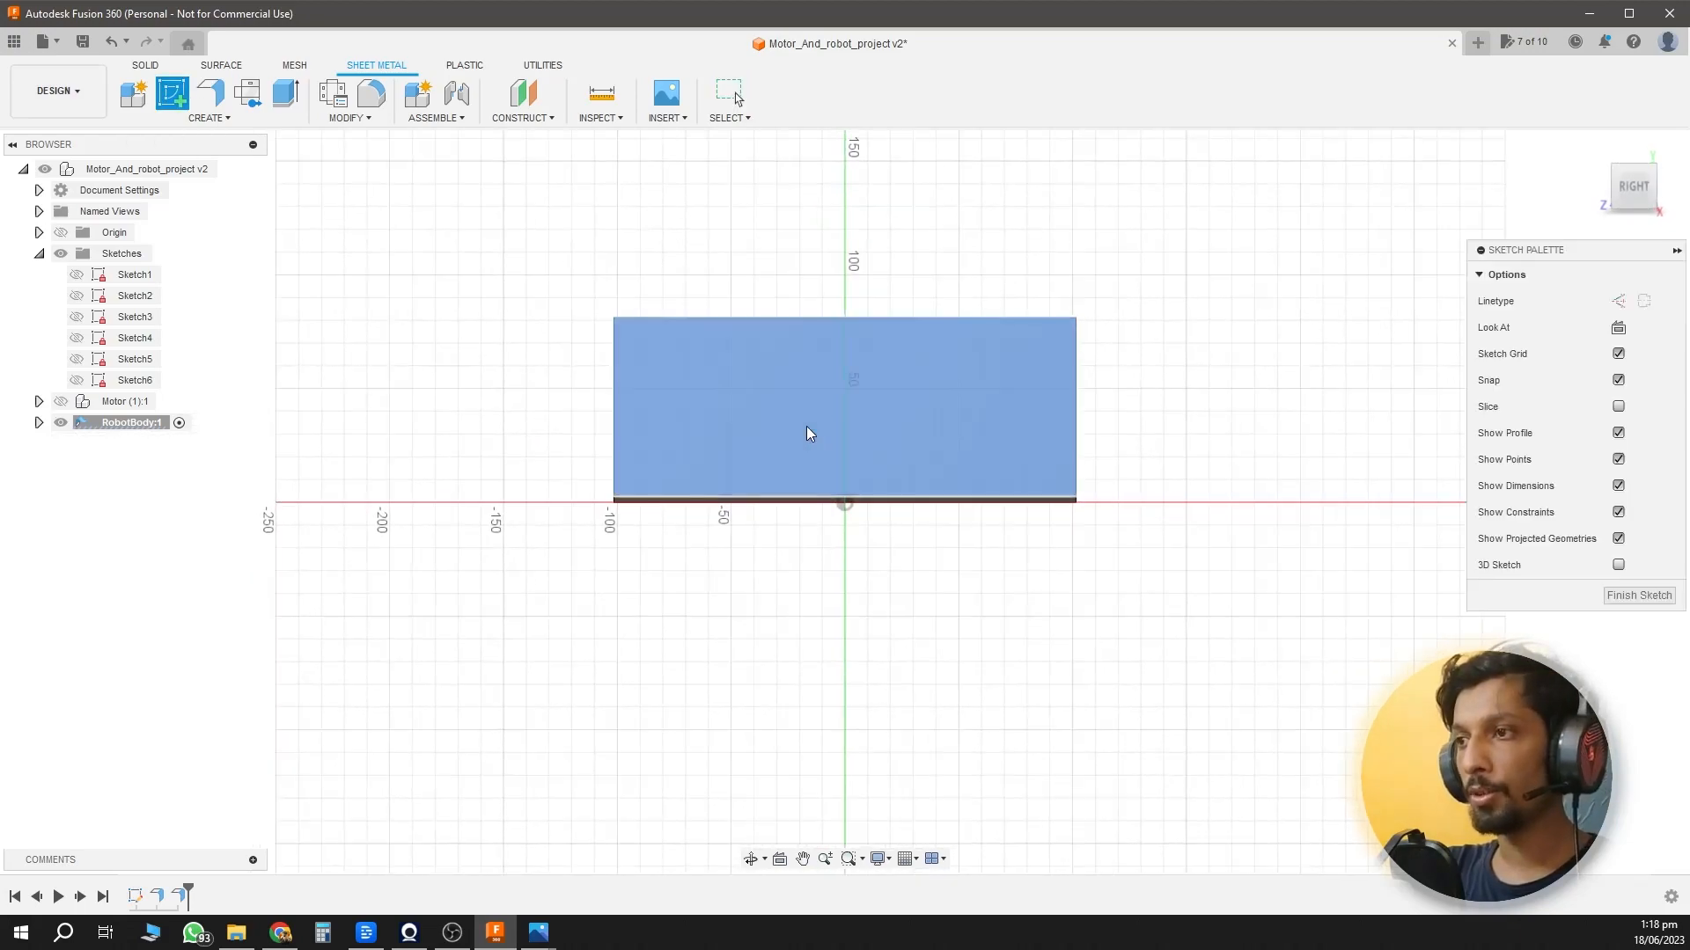
left_click(134, 92)
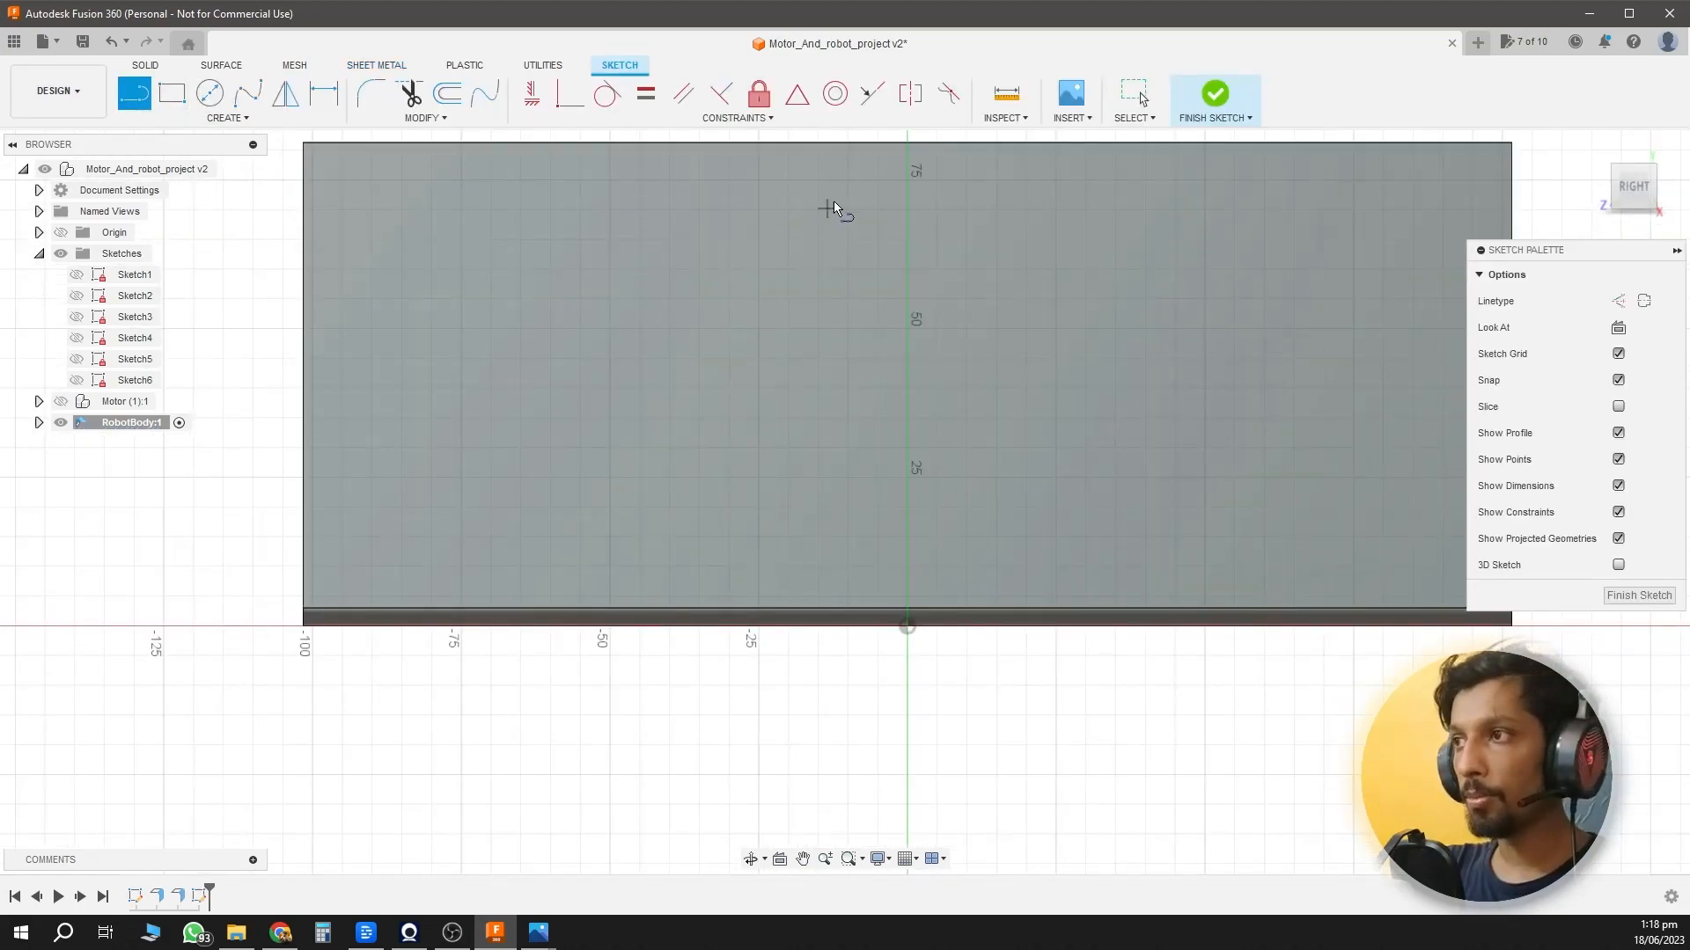
double_click(304, 607)
scroll(625, 468, "down", 4)
Extrude-cut the triangular area in front of the diagonal line to slope that side wall.
key("e")
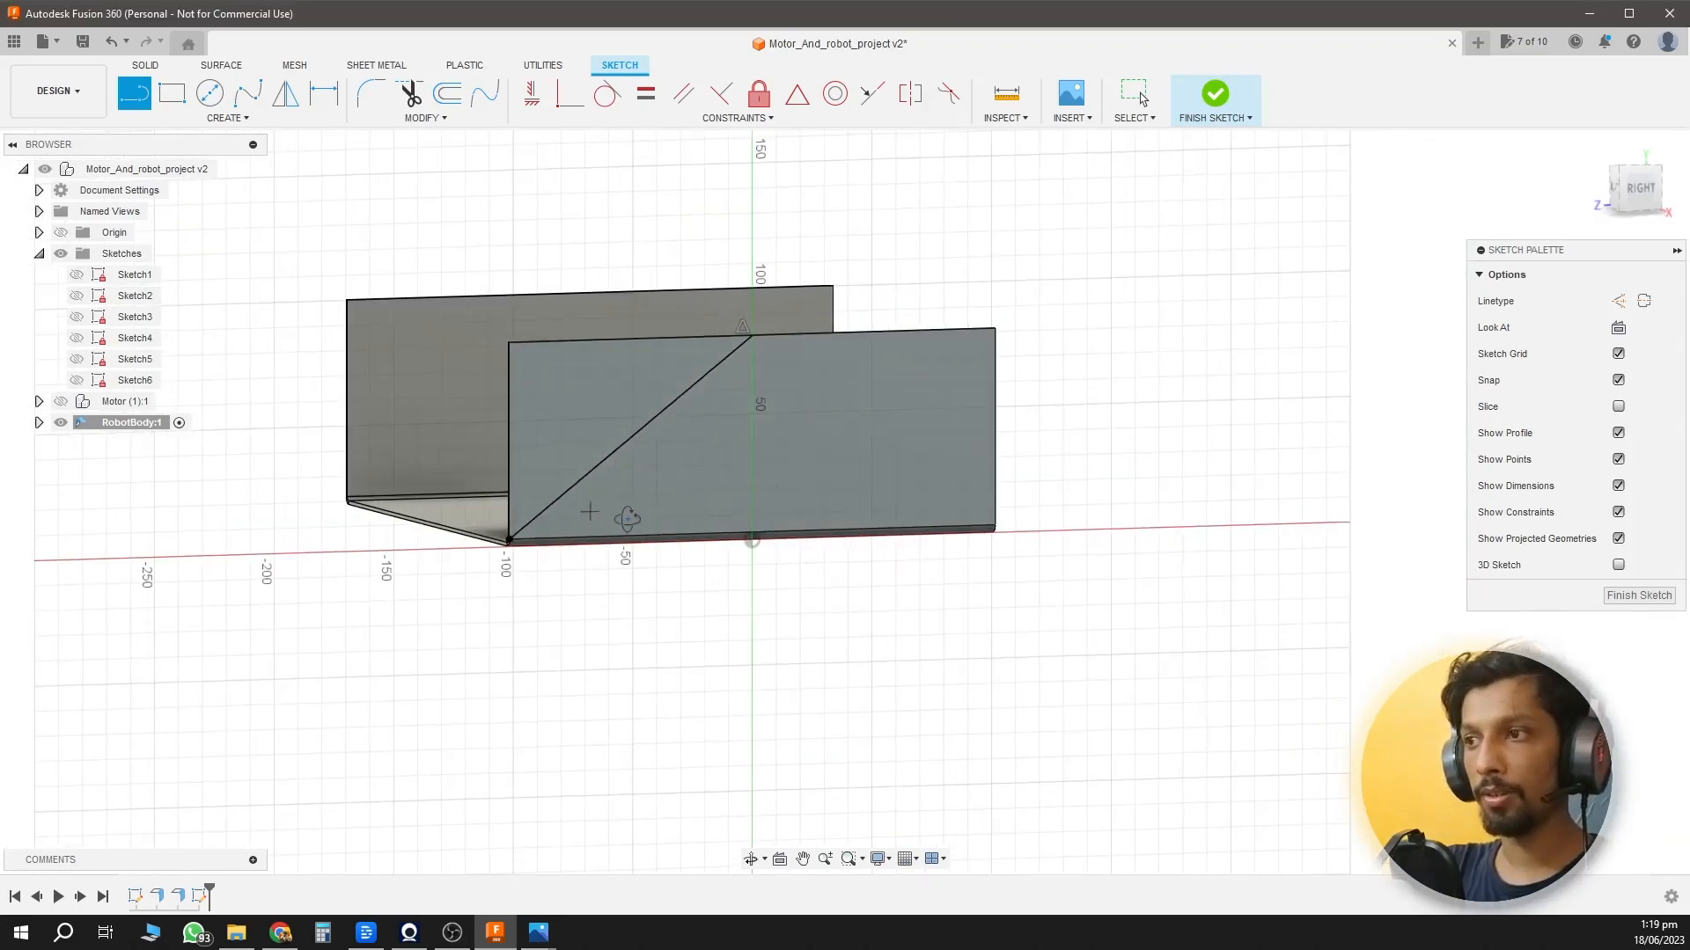
left_click(604, 521)
left_click_drag(678, 464, 614, 448)
left_click(1582, 528)
Mirror the sloped cut feature about the body's middle plane onto the opposite side wall.
middle_click_drag(528, 657, 755, 691, "shift")
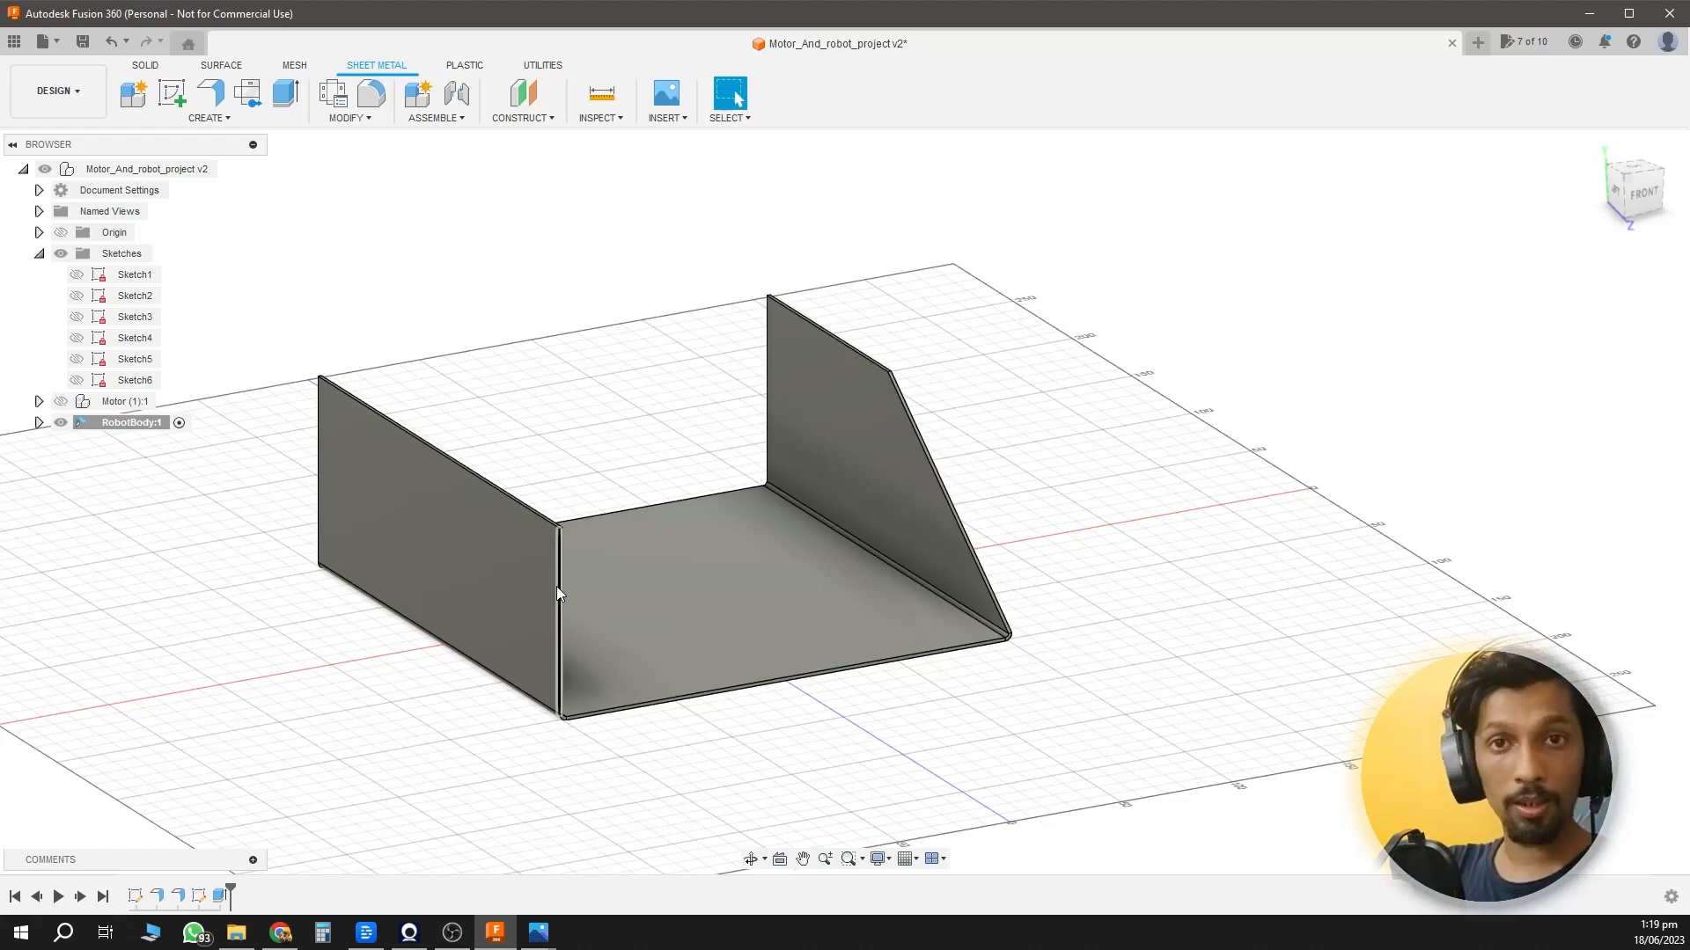
type("smirror")
key("Return")
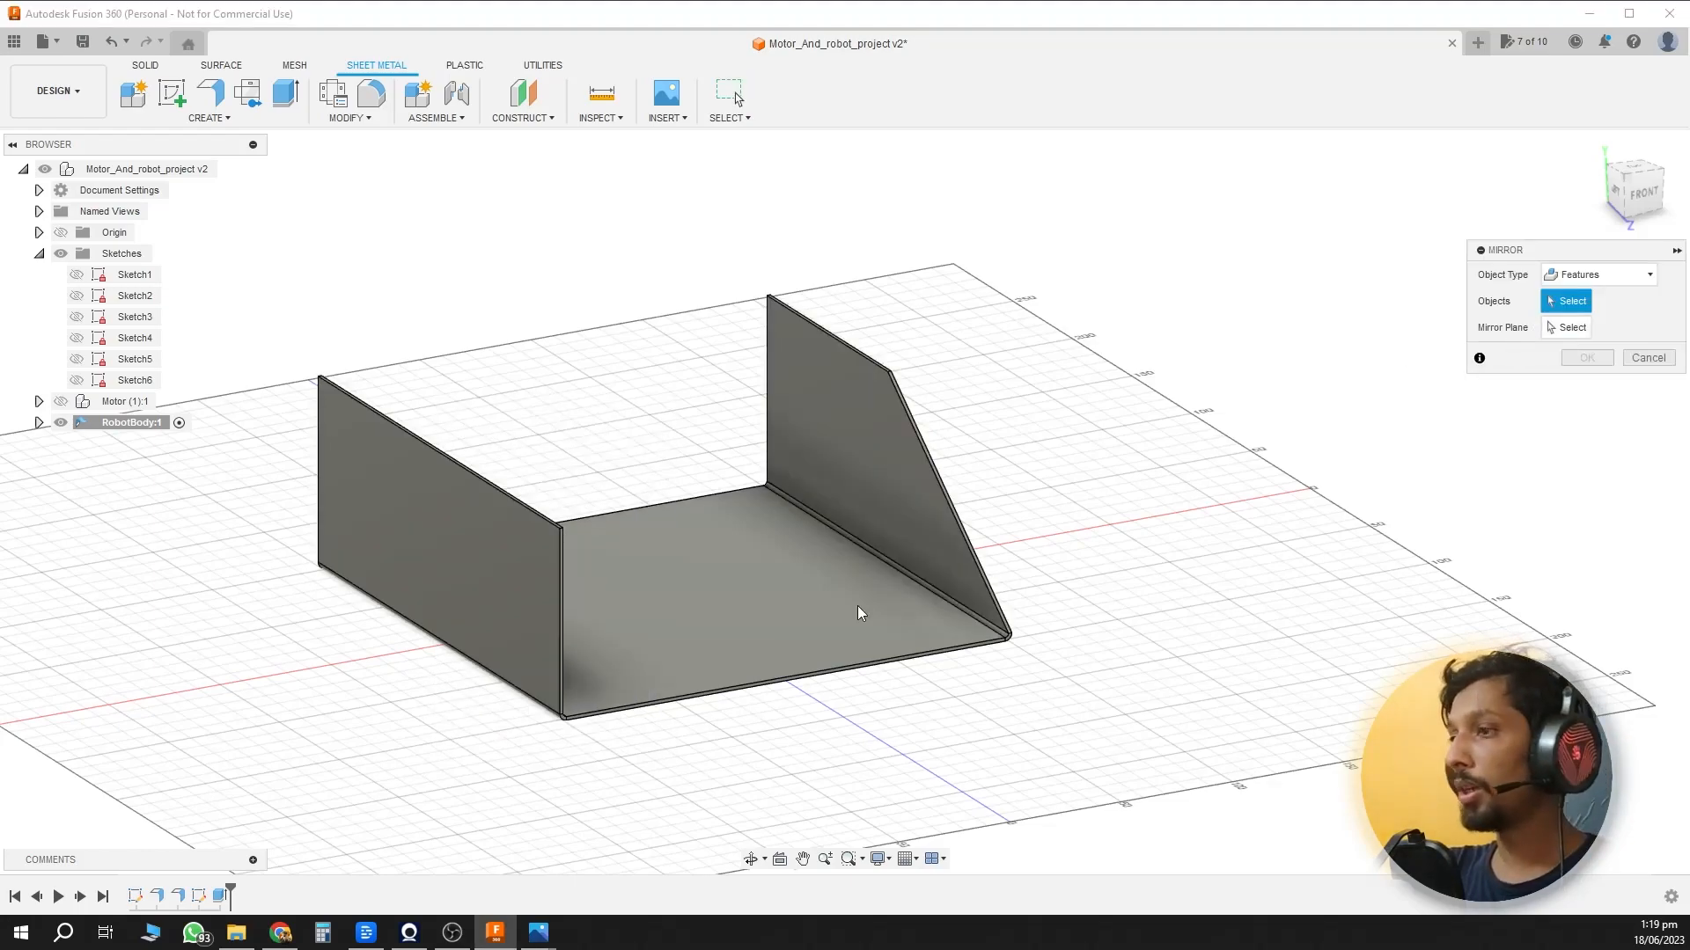
left_click(222, 895)
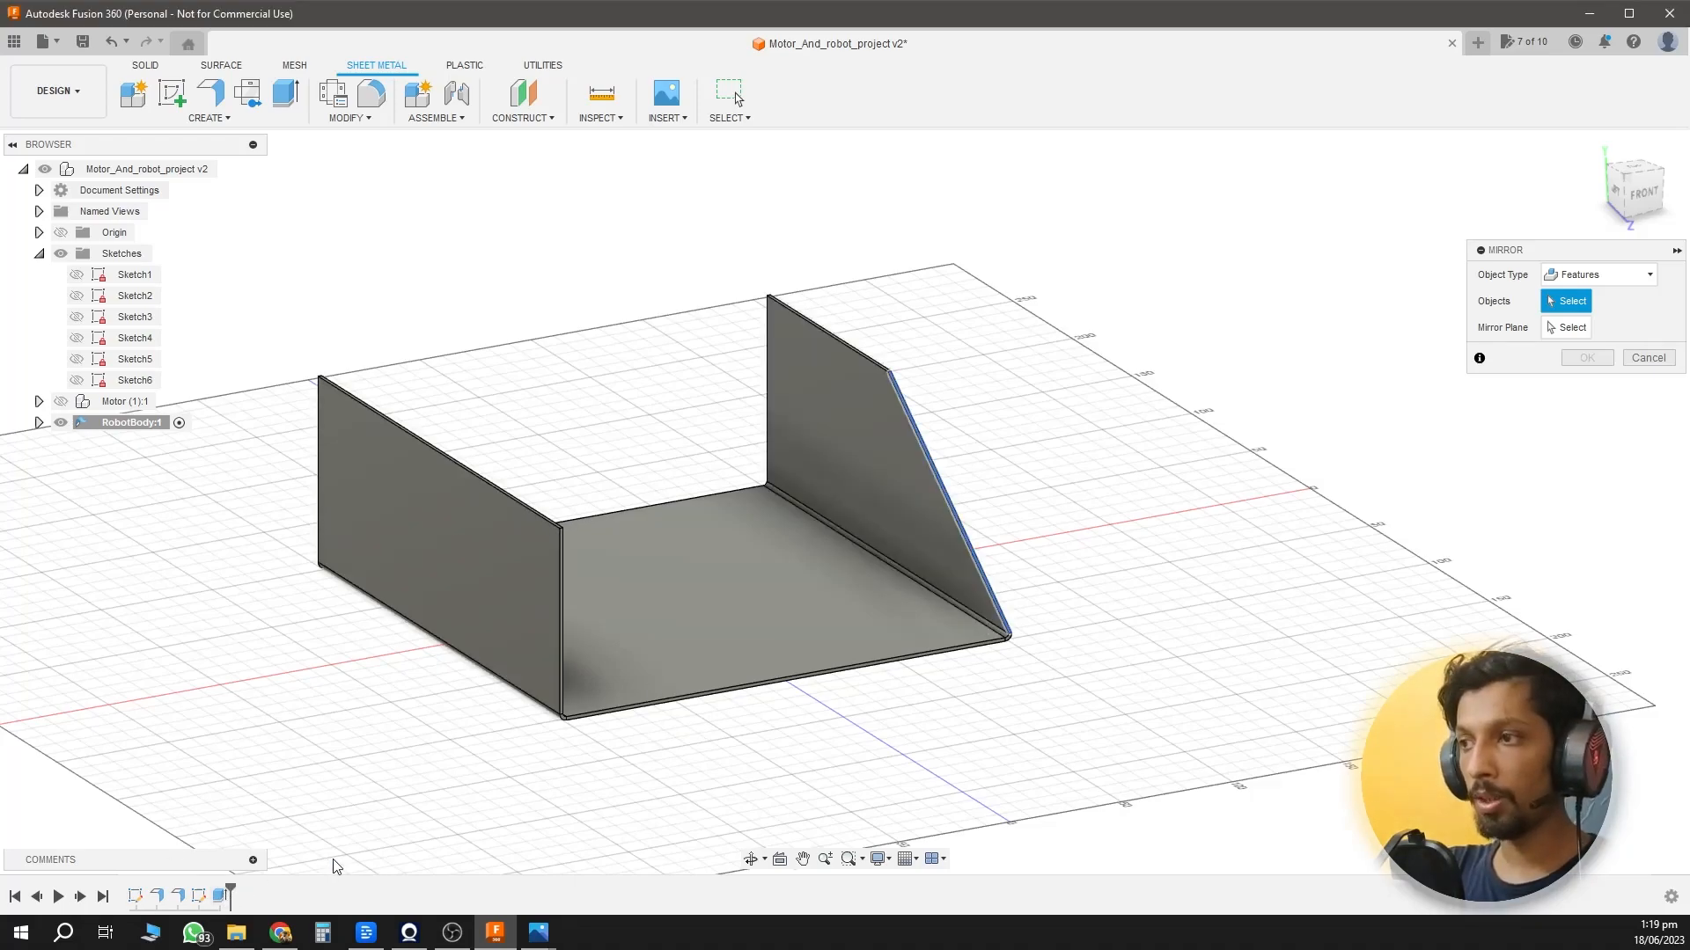
left_click(686, 554)
left_click(1586, 384)
Show the Motor component and make the top-level assembly the active component.
middle_click_drag(1433, 490, 1211, 634, "shift")
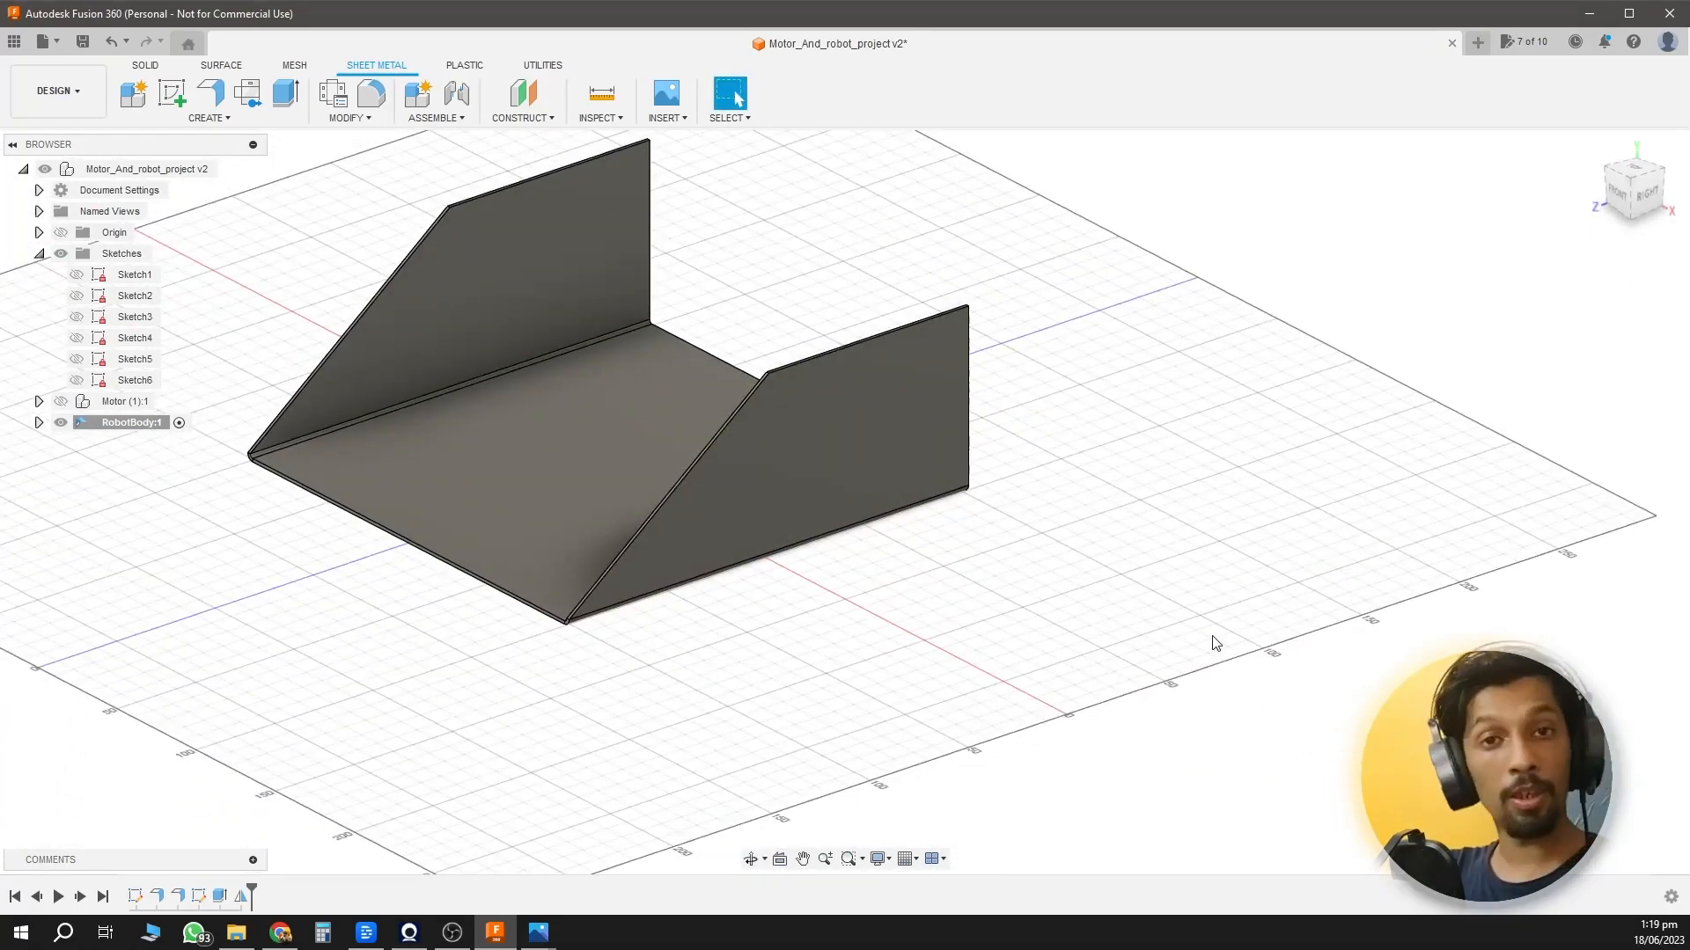
middle_click_drag(867, 671, 557, 497, "shift")
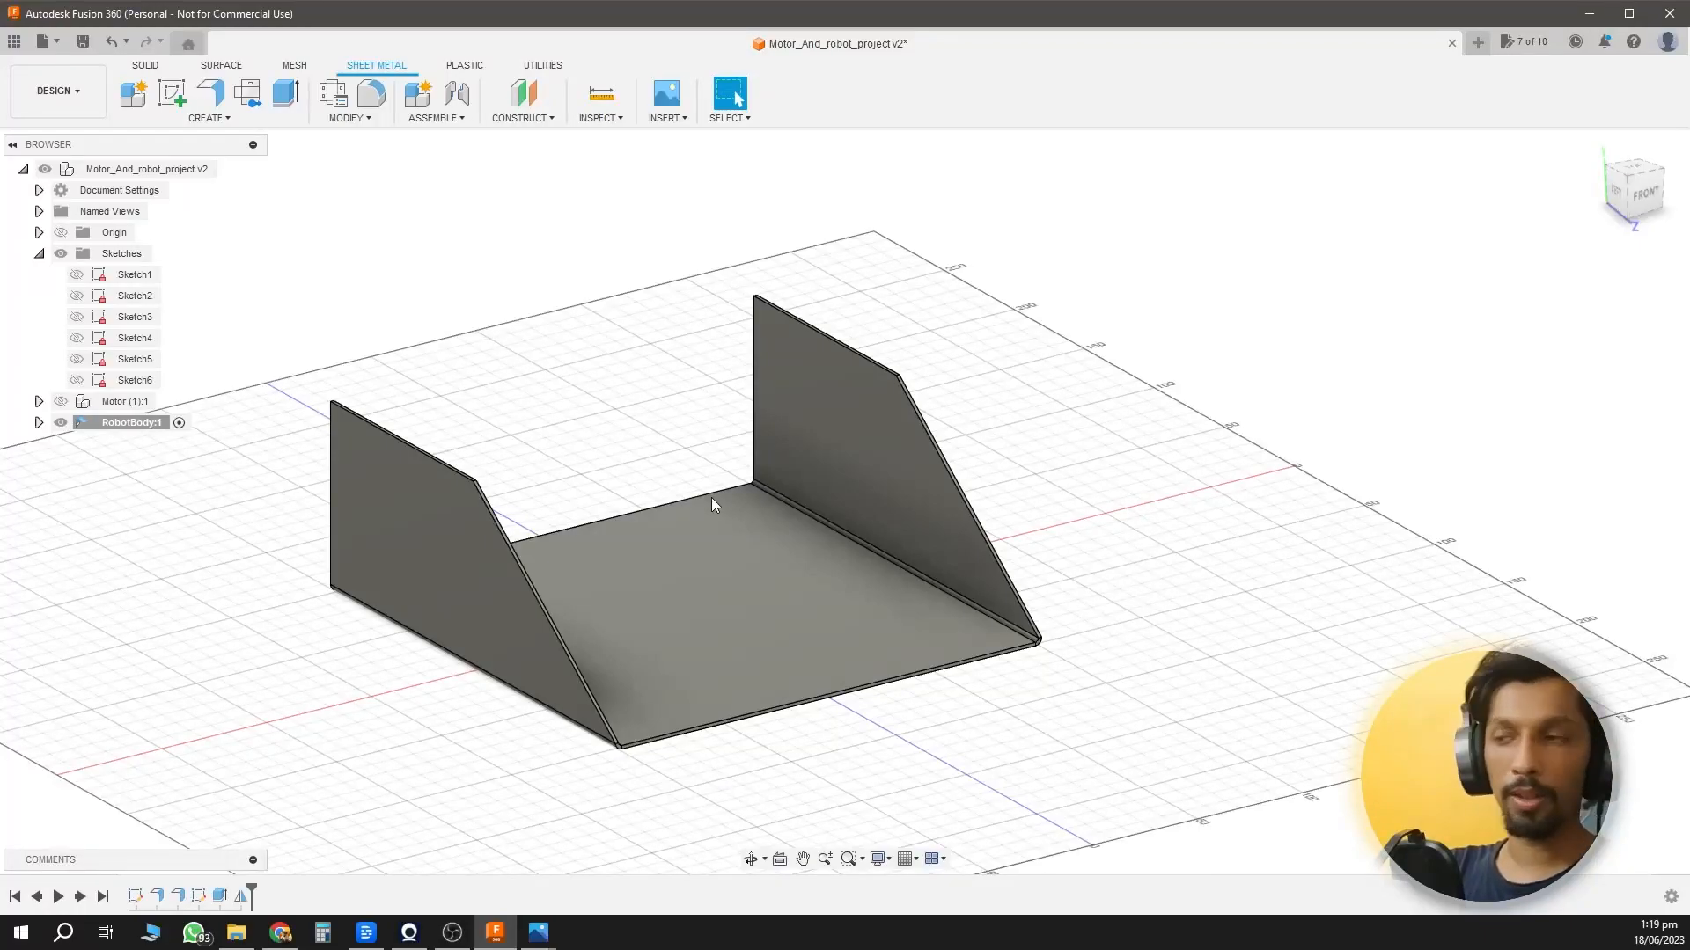
middle_click_drag(1205, 557, 1096, 576, "shift")
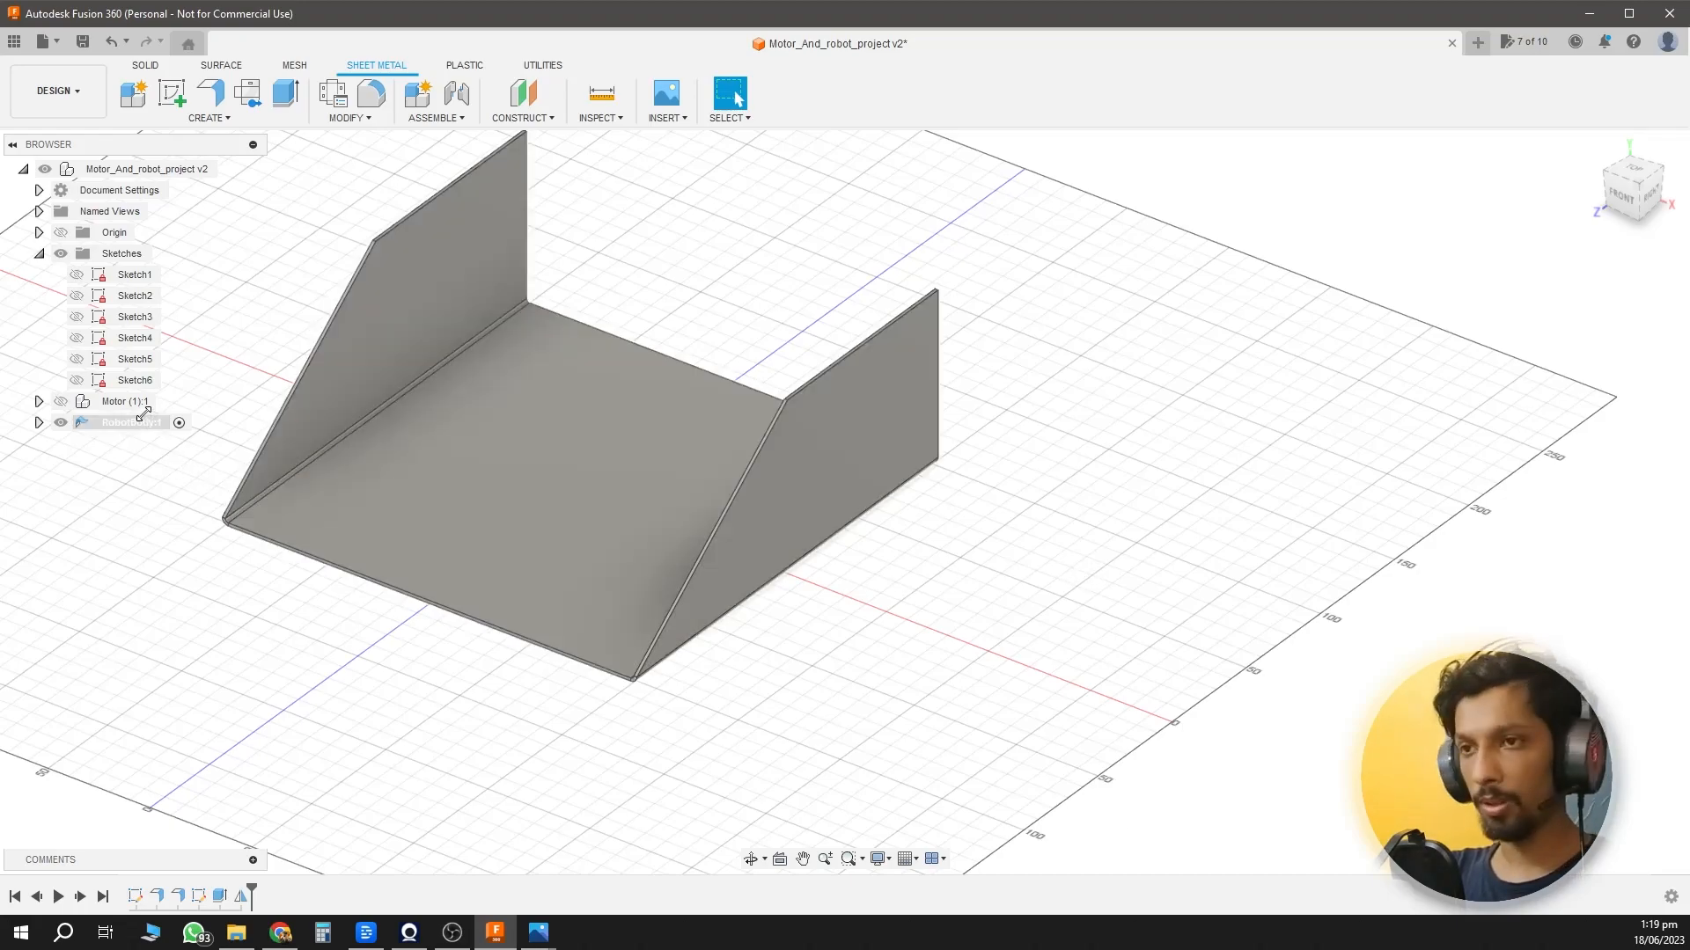
left_click(61, 403)
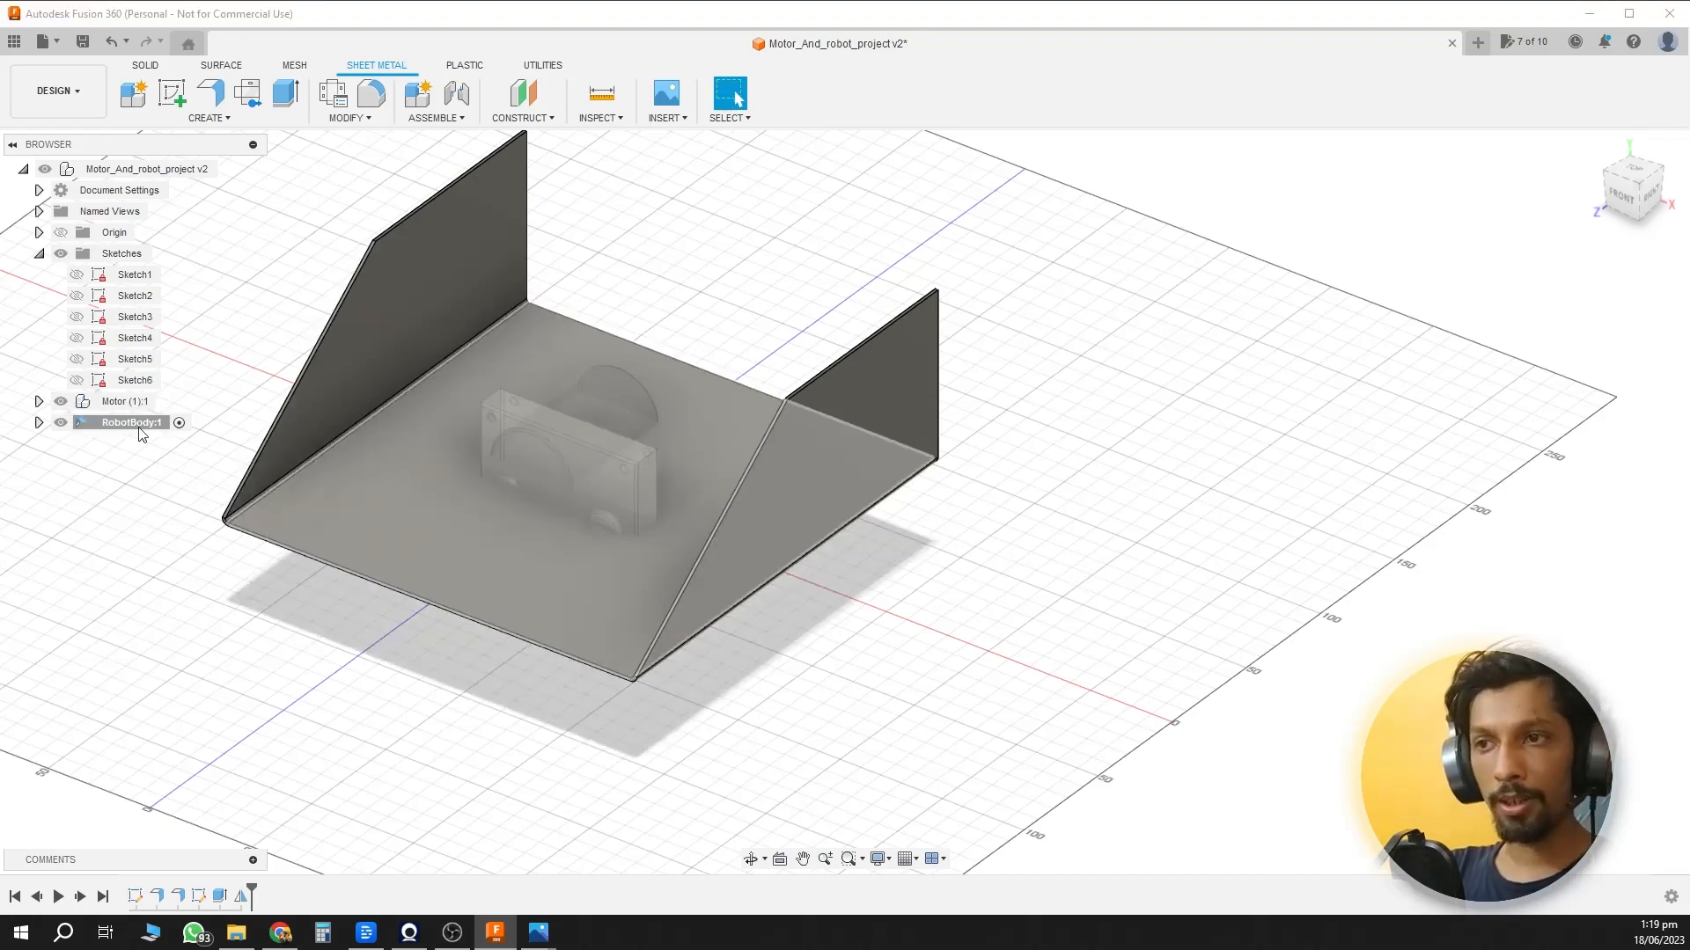
double_click(132, 402)
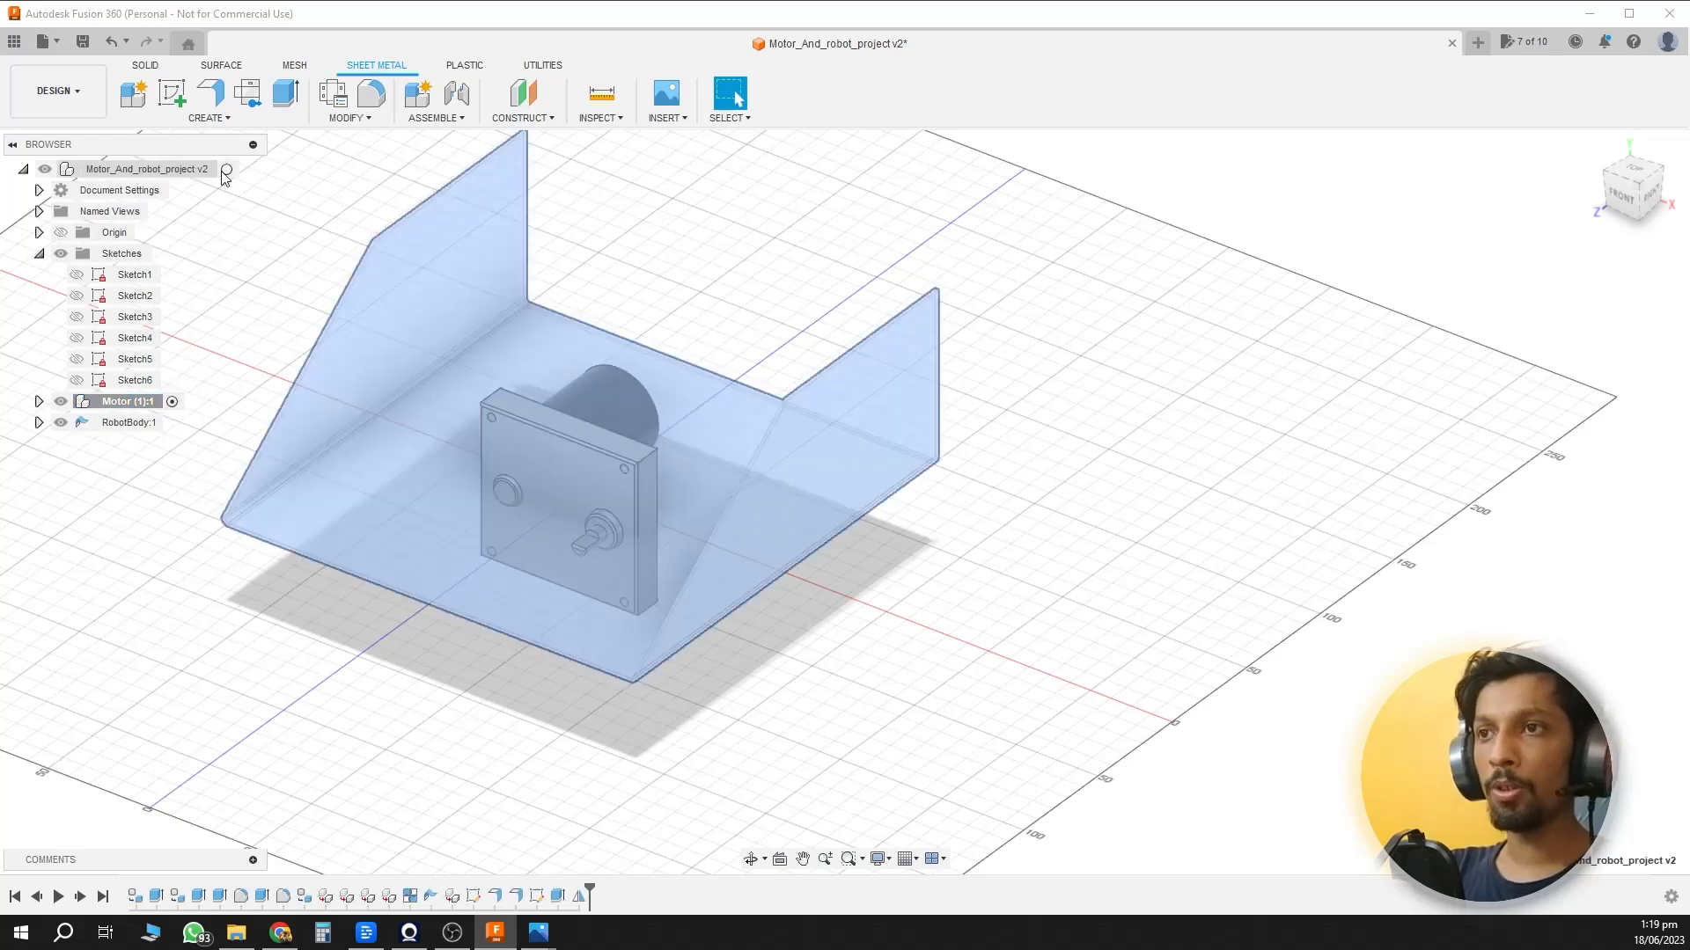
double_click(220, 170)
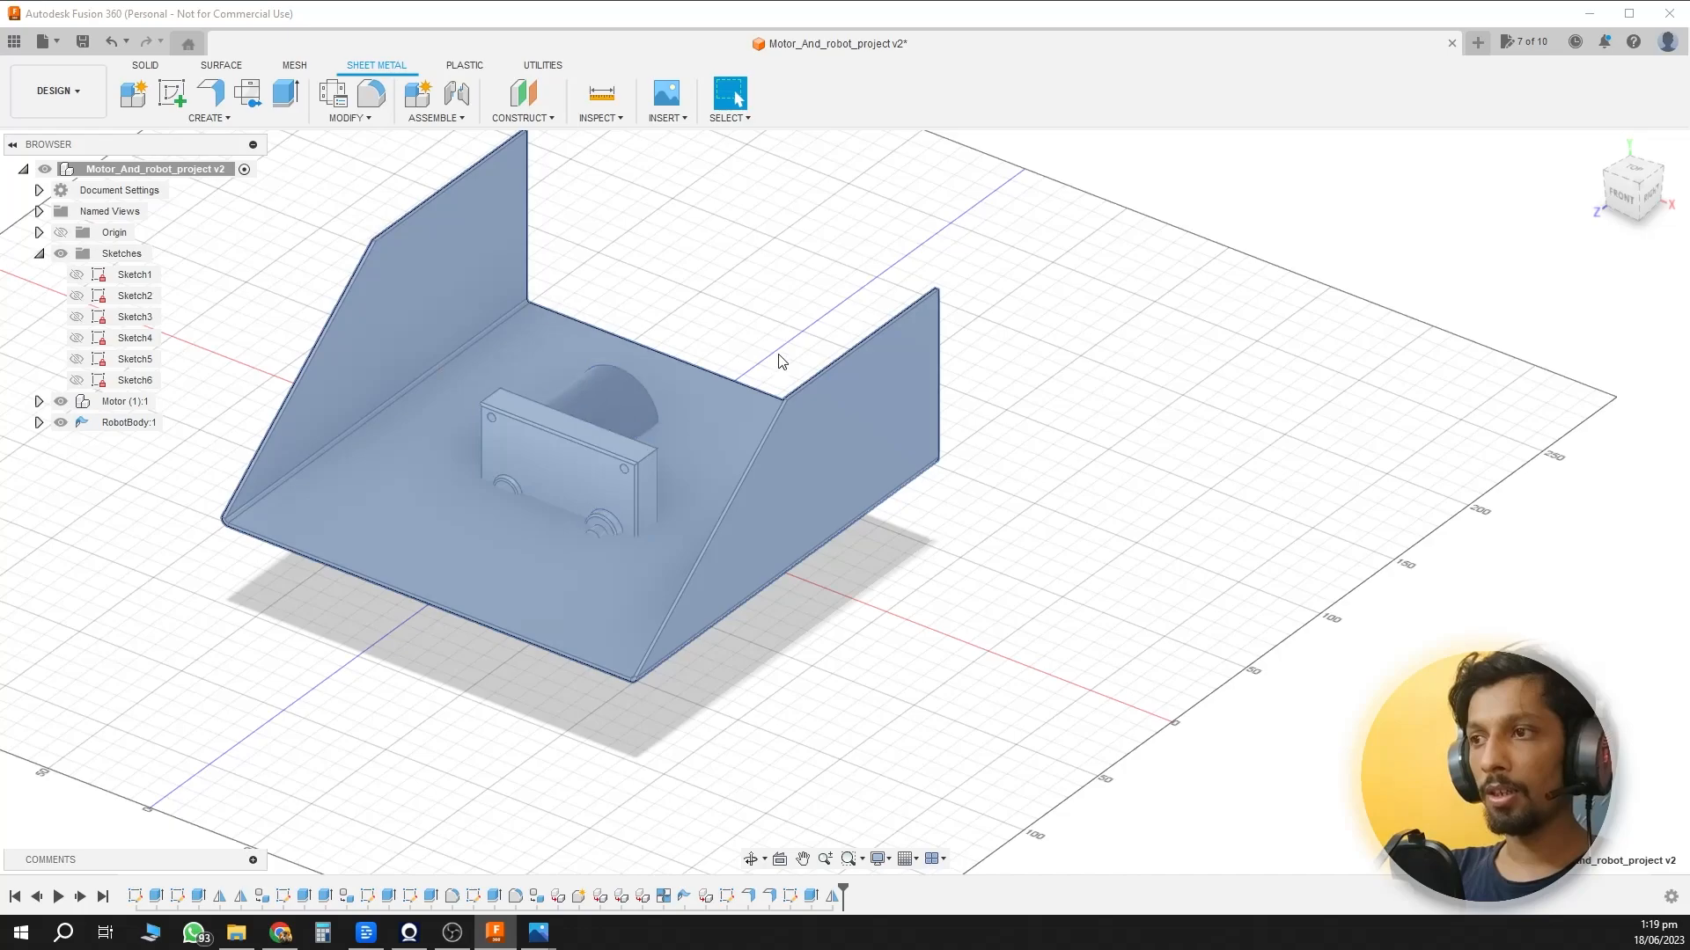
left_click(1009, 491)
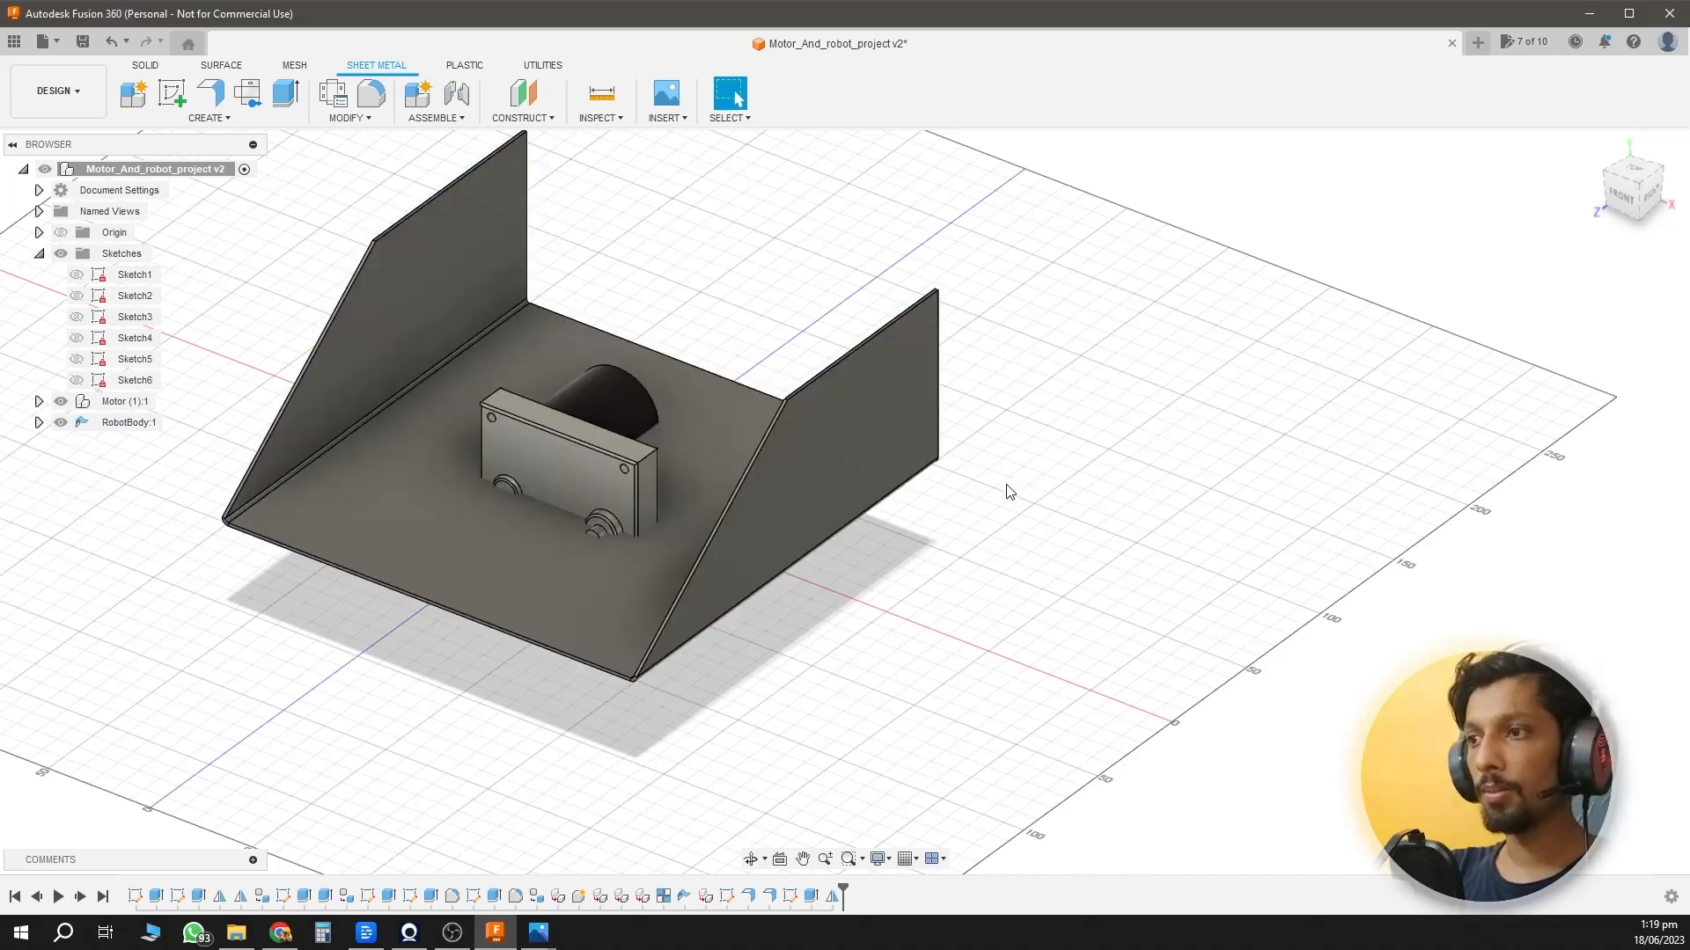
Create a joint from the gearbox's upper front-face corner to the side wall's upper corner where the slope begins.
left_click(459, 94)
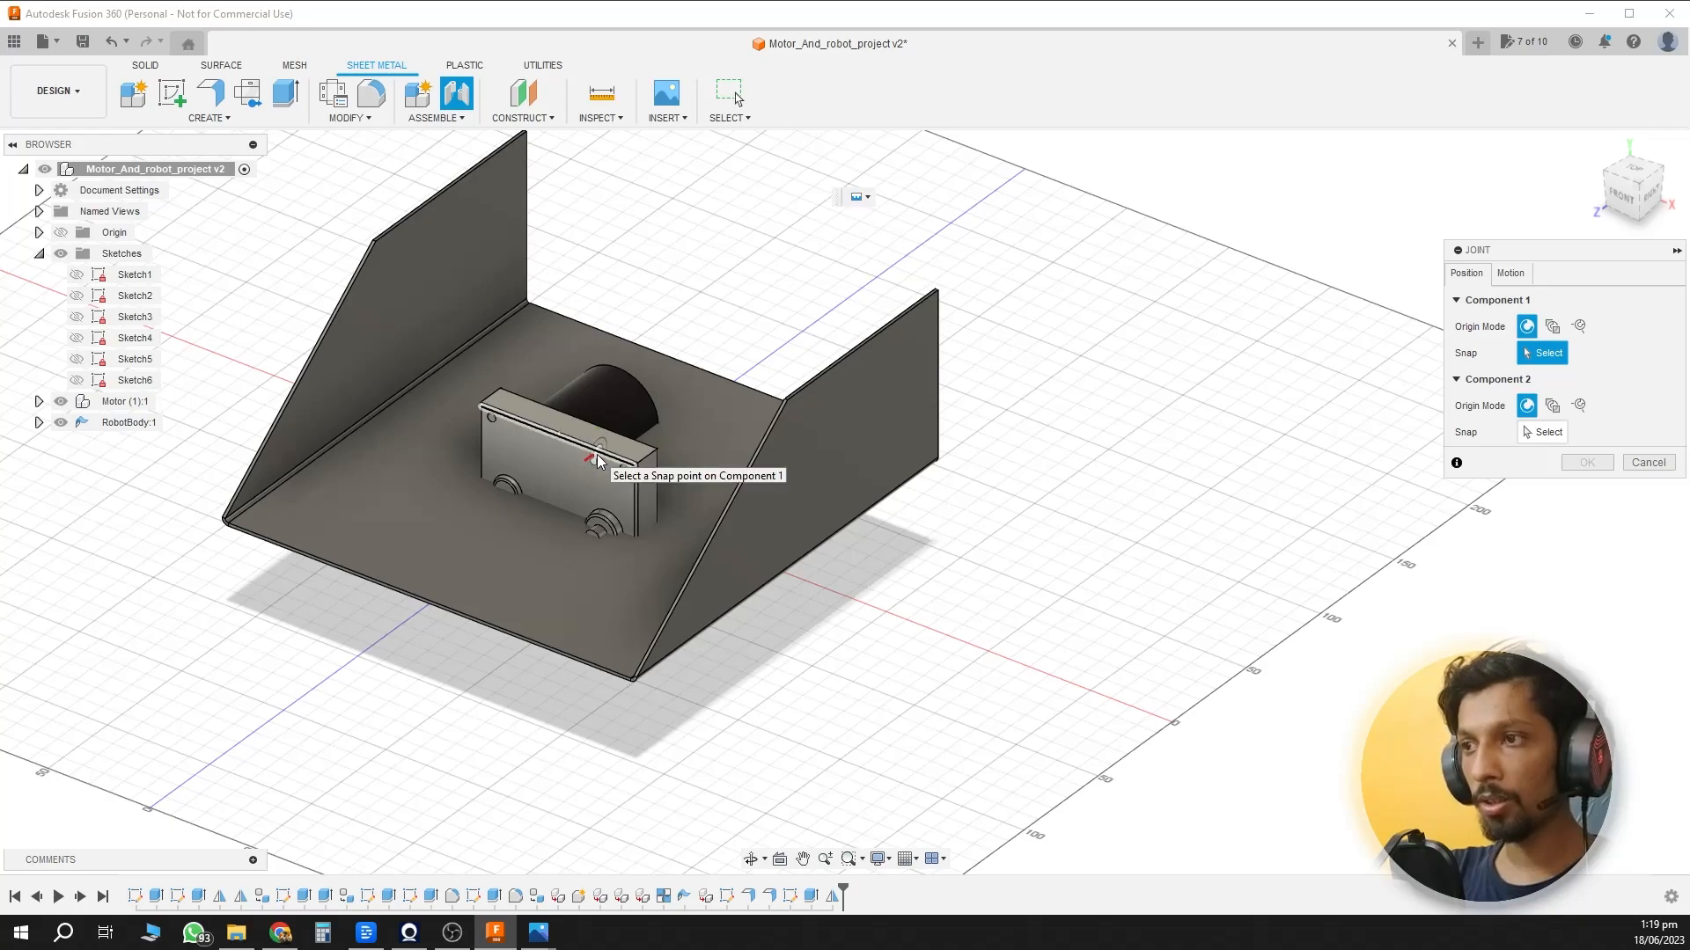
middle_click_drag(787, 393, 895, 410, "shift")
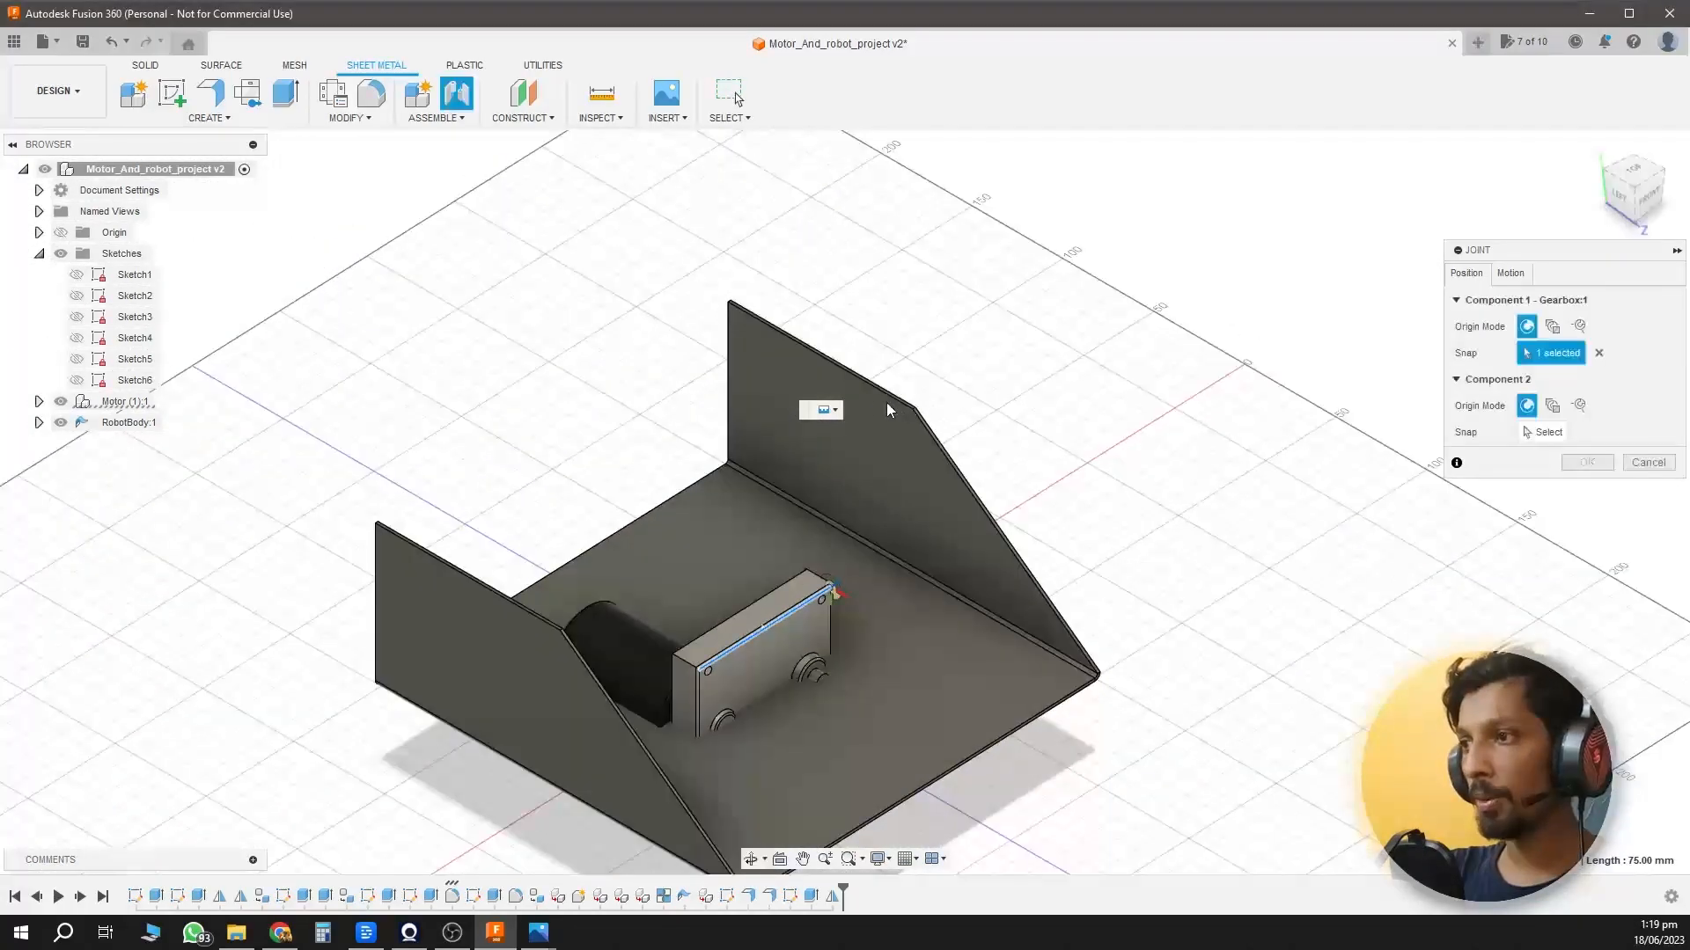
left_click(913, 406)
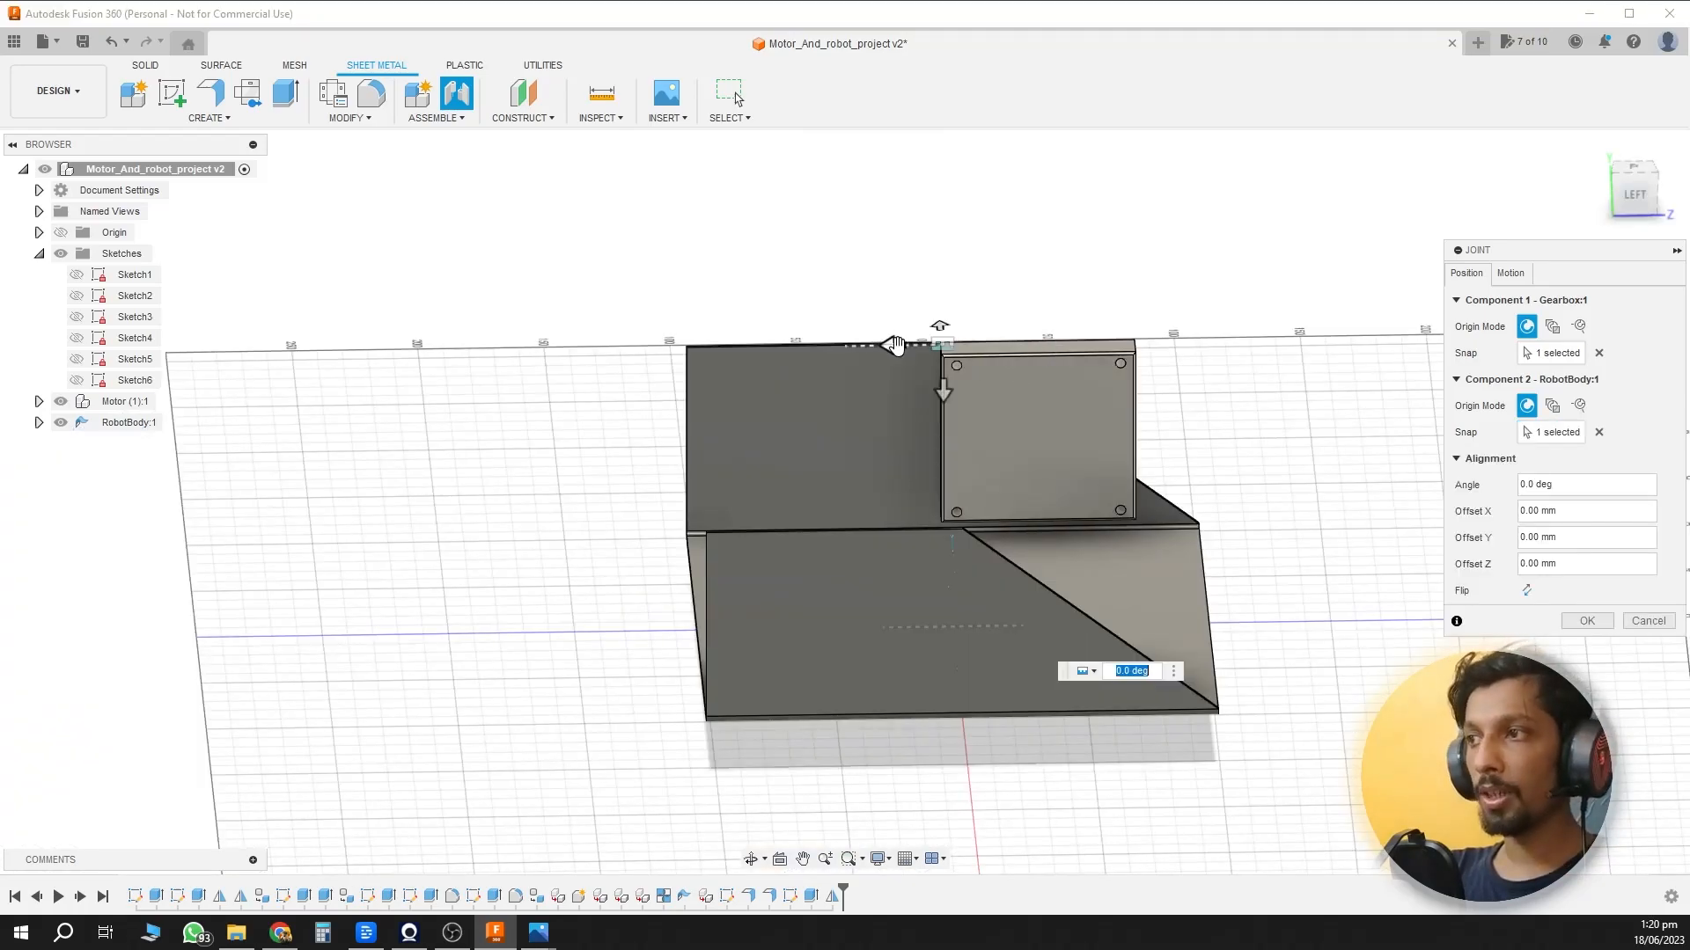
Offset the motor joint 90 mm in Z and 6 mm in Y, and finish the joint.
left_click_drag(893, 344, 665, 366)
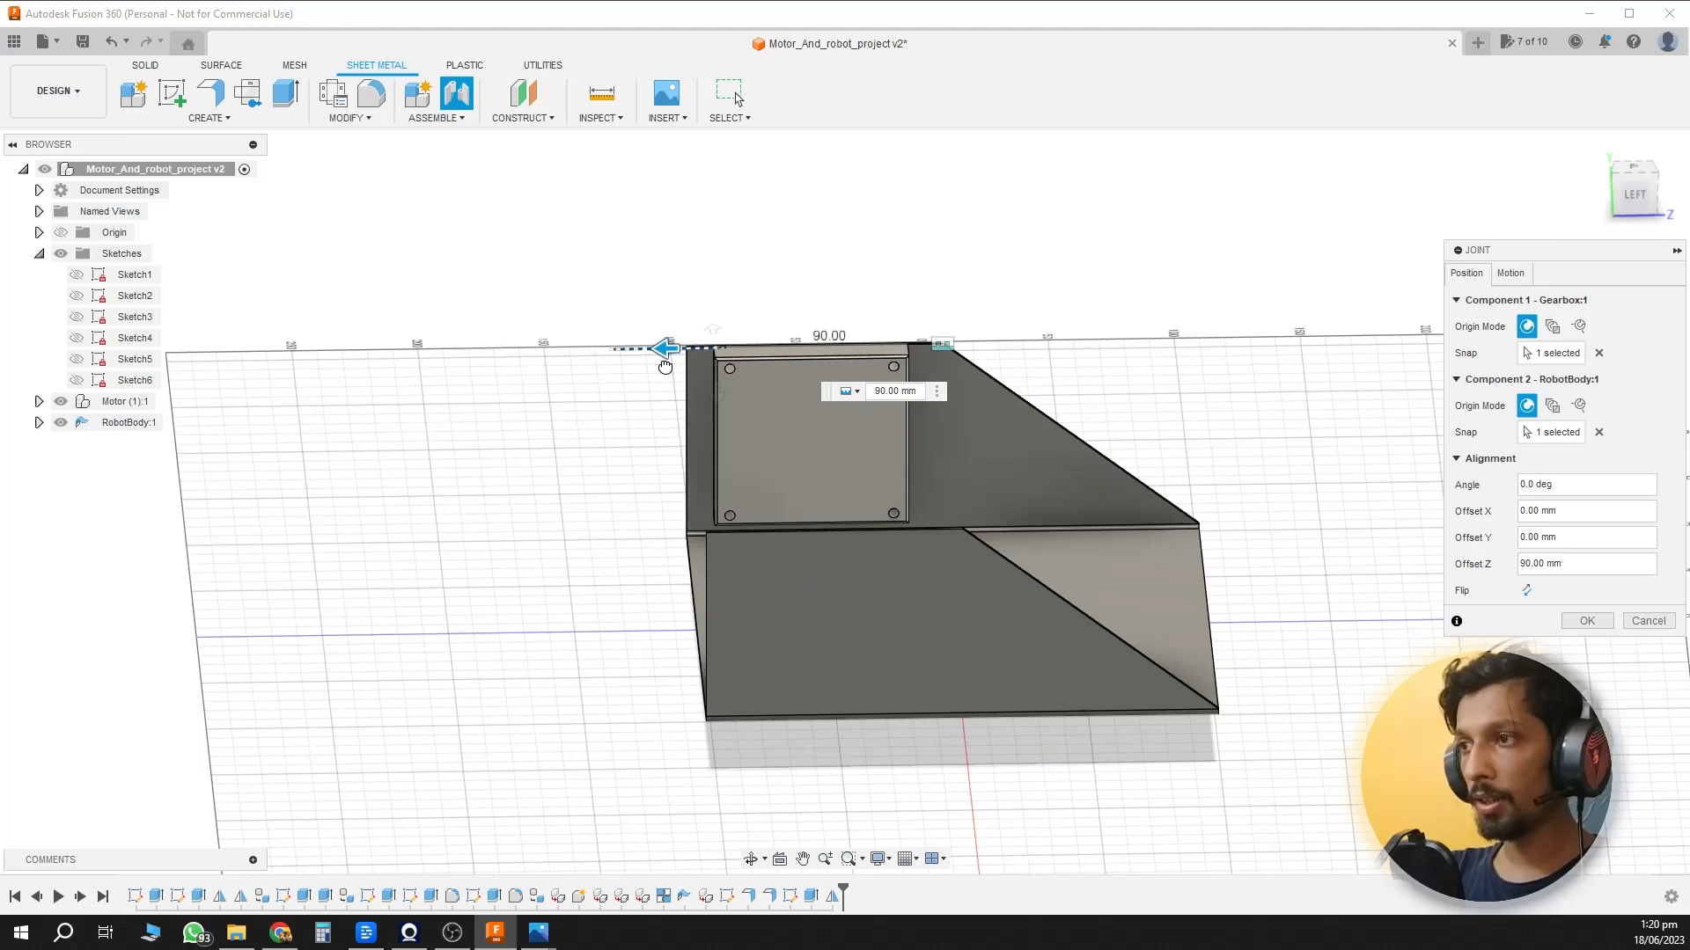
scroll(694, 368, "up", 5)
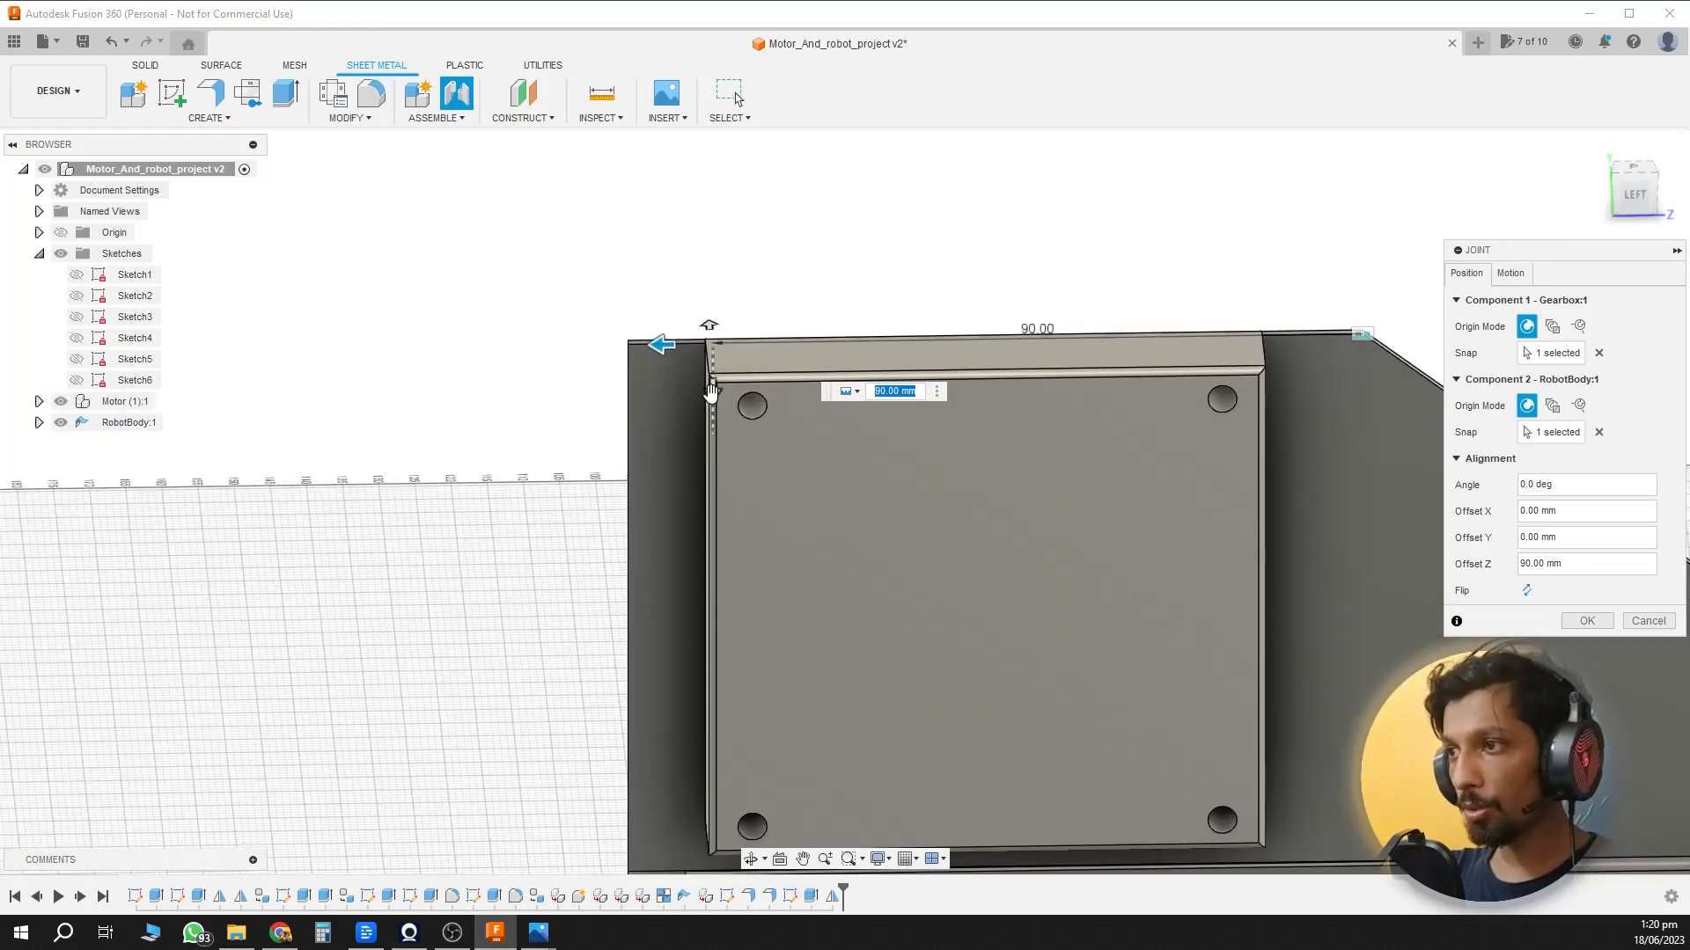
left_click_drag(713, 396, 711, 429)
scroll(710, 431, "down", 4)
middle_click_drag(1030, 547, 812, 517, "shift")
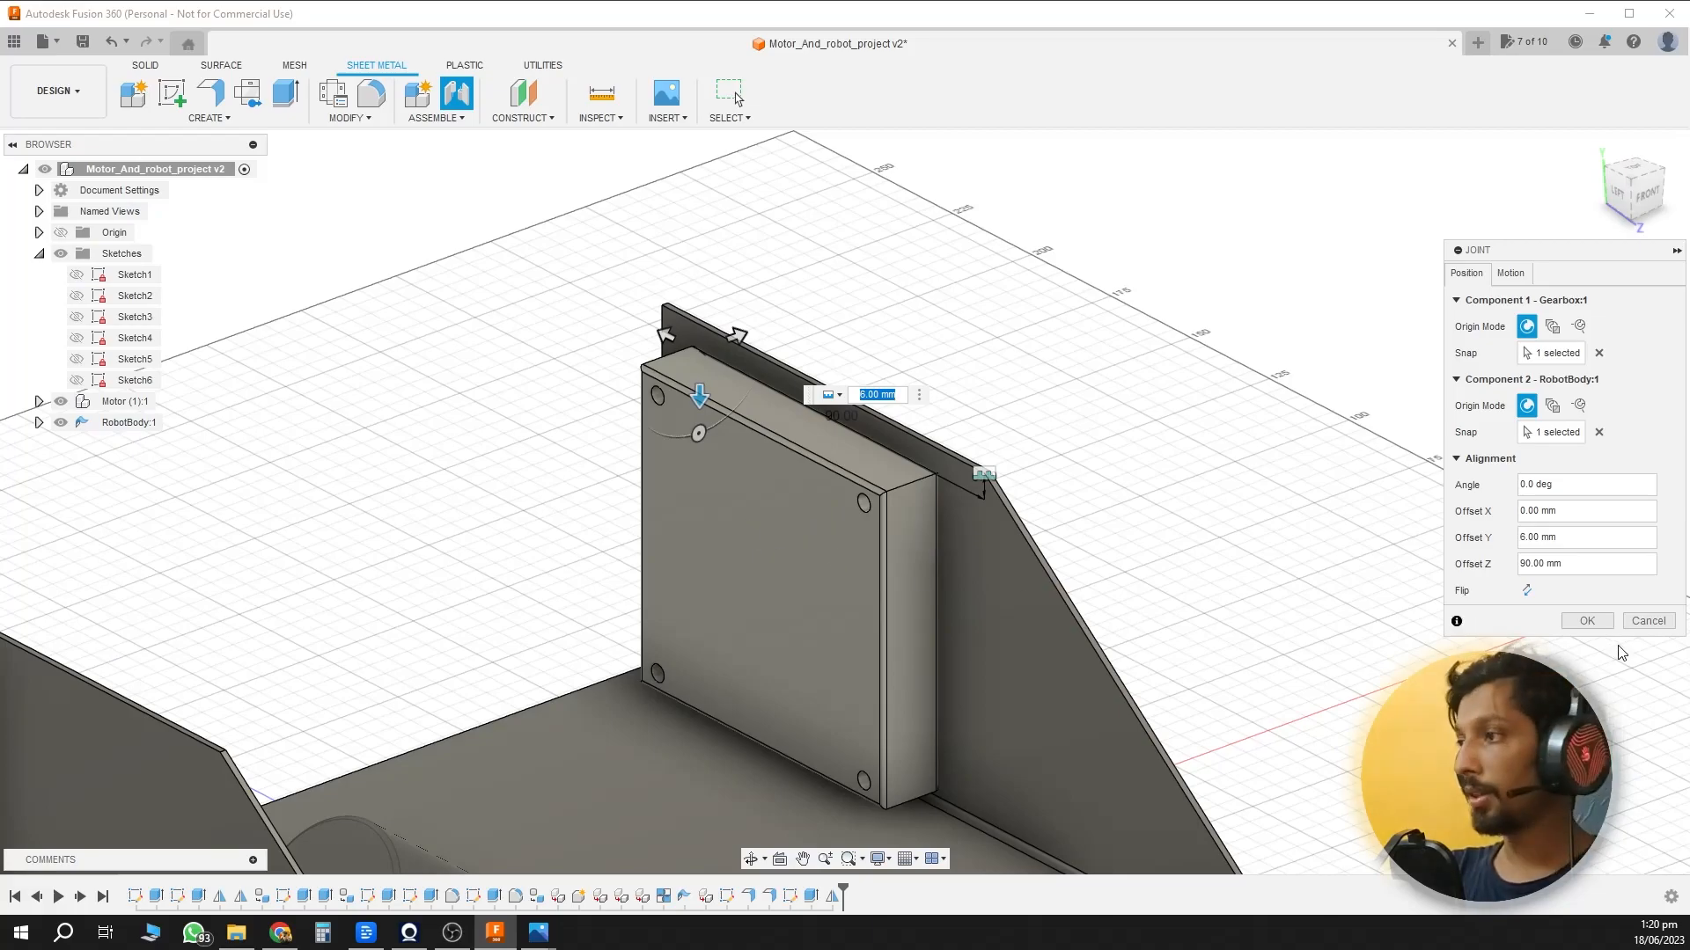
left_click(1586, 622)
Start a sketch on the outer face of the side wall carrying the motor, and hide the RobotBody component.
middle_click_drag(1452, 656, 1191, 664, "shift")
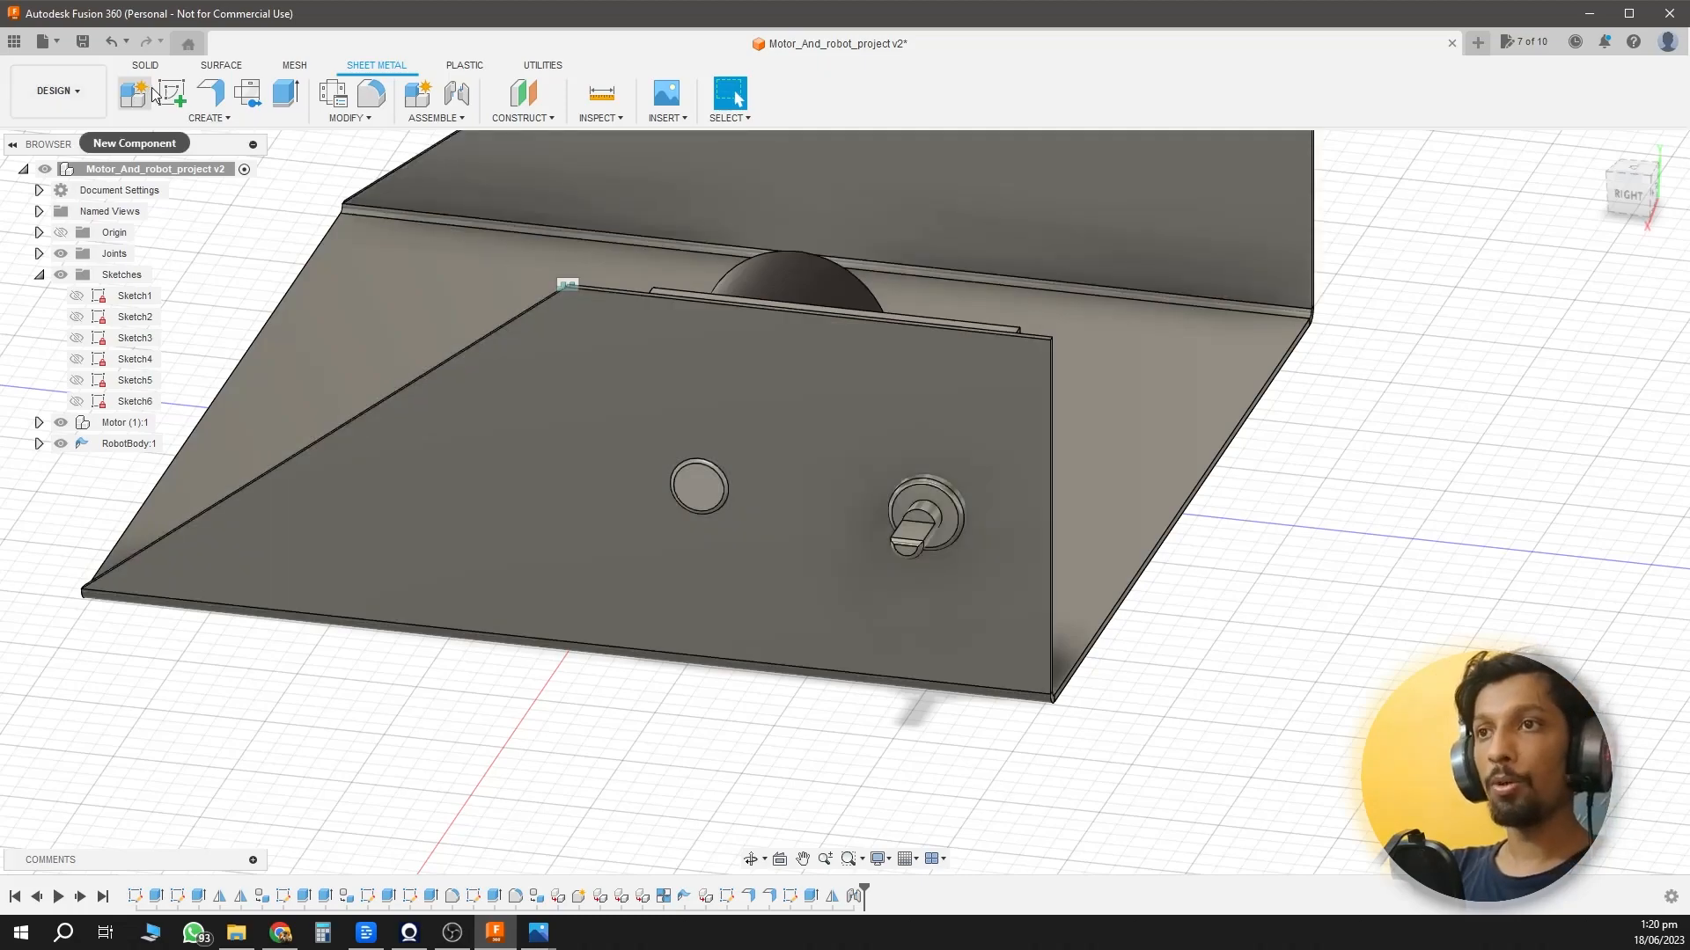
mouse_move(1071, 566)
middle_mouse_down("shift")
mouse_move(1047, 573)
mouse_move(1131, 524)
middle_mouse_up("shift")
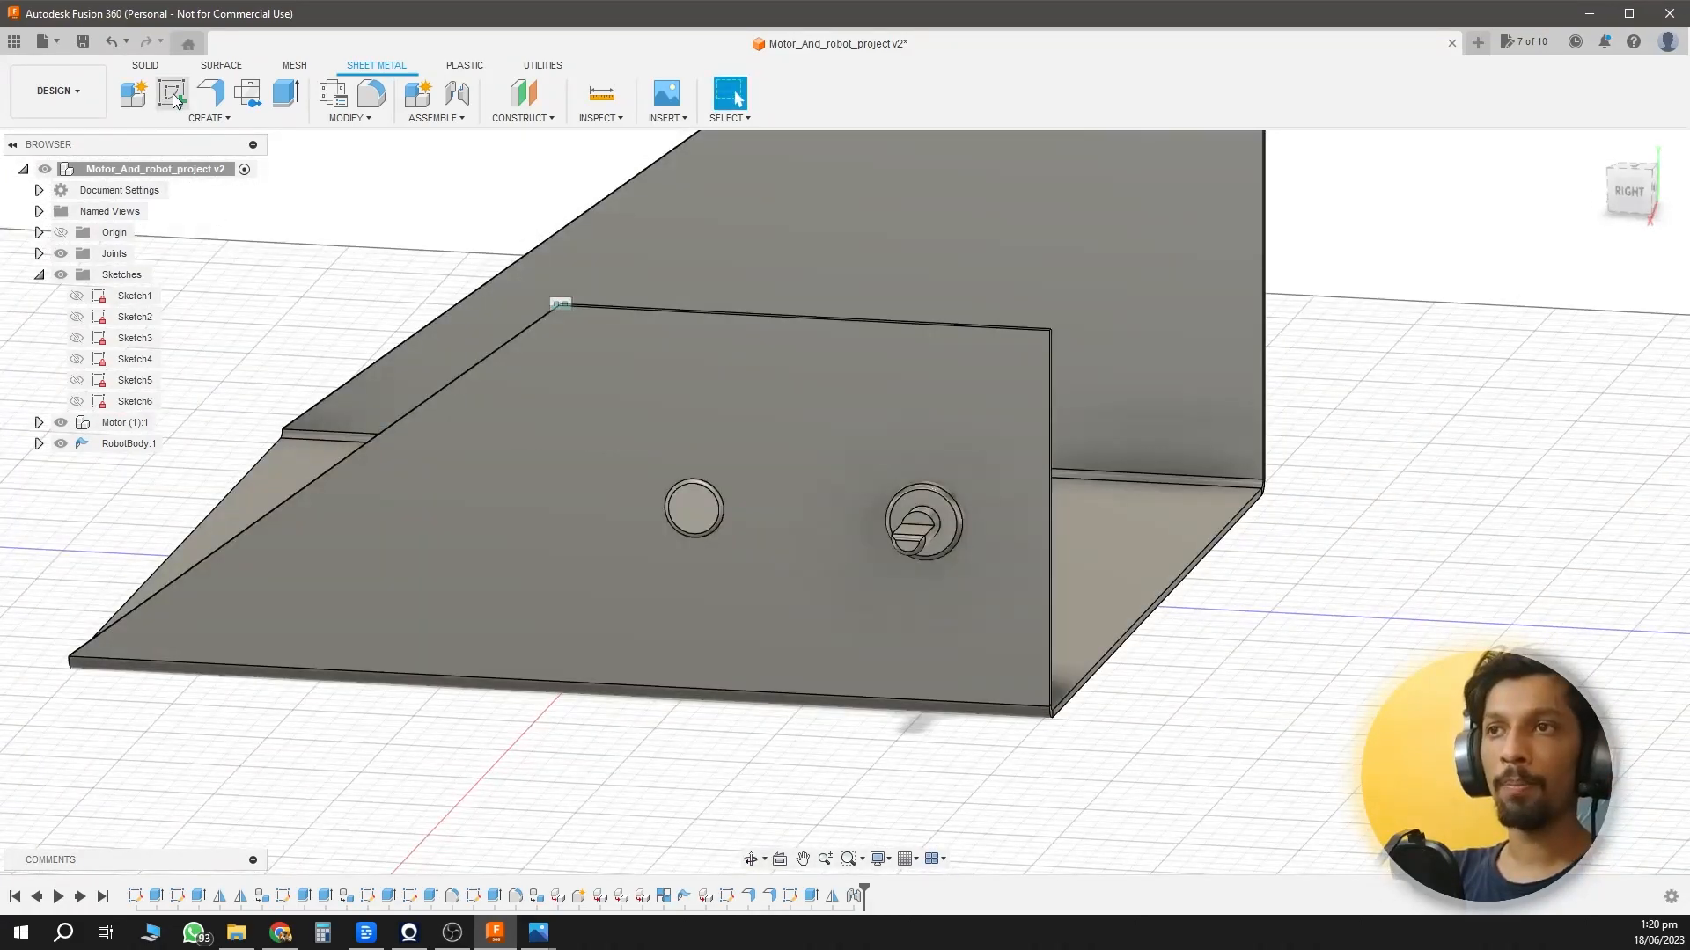
left_click(173, 94)
left_click(1003, 531)
mouse_move(1200, 565)
middle_mouse_down("shift")
mouse_move(1264, 558)
mouse_move(1228, 535)
middle_mouse_up("shift")
scroll(1225, 528, "down", 2)
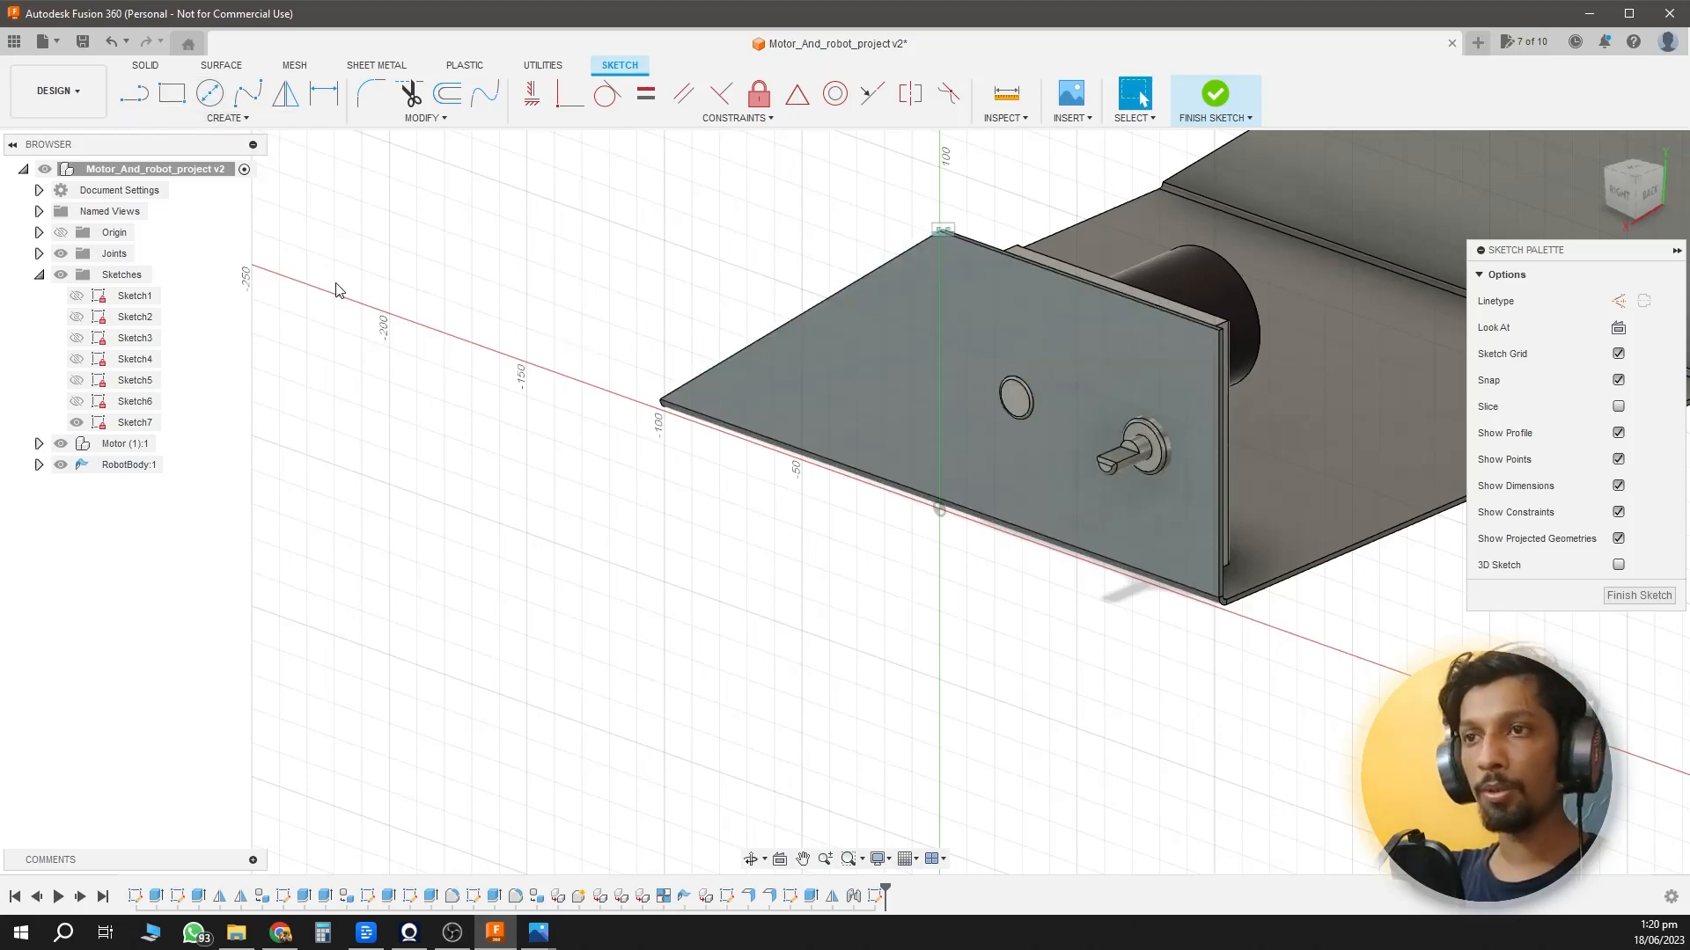
left_click(60, 465)
Project the gearbox's front face and the circular base edge of the output shaft boss into the sketch.
key("p")
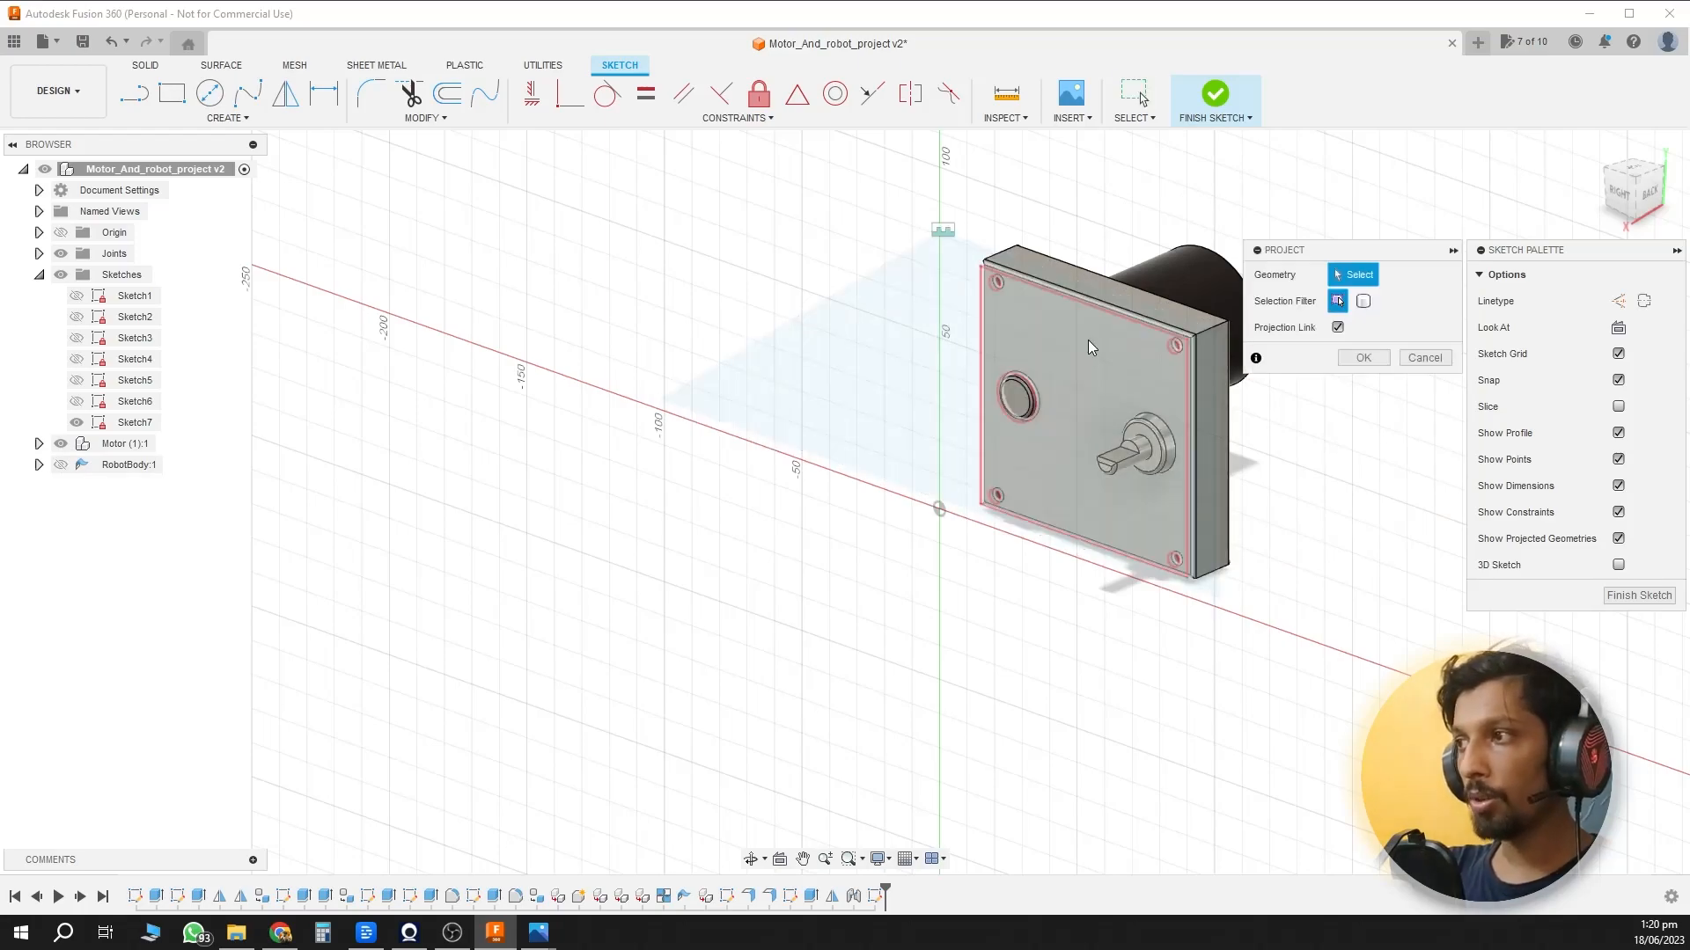
left_click(1098, 365)
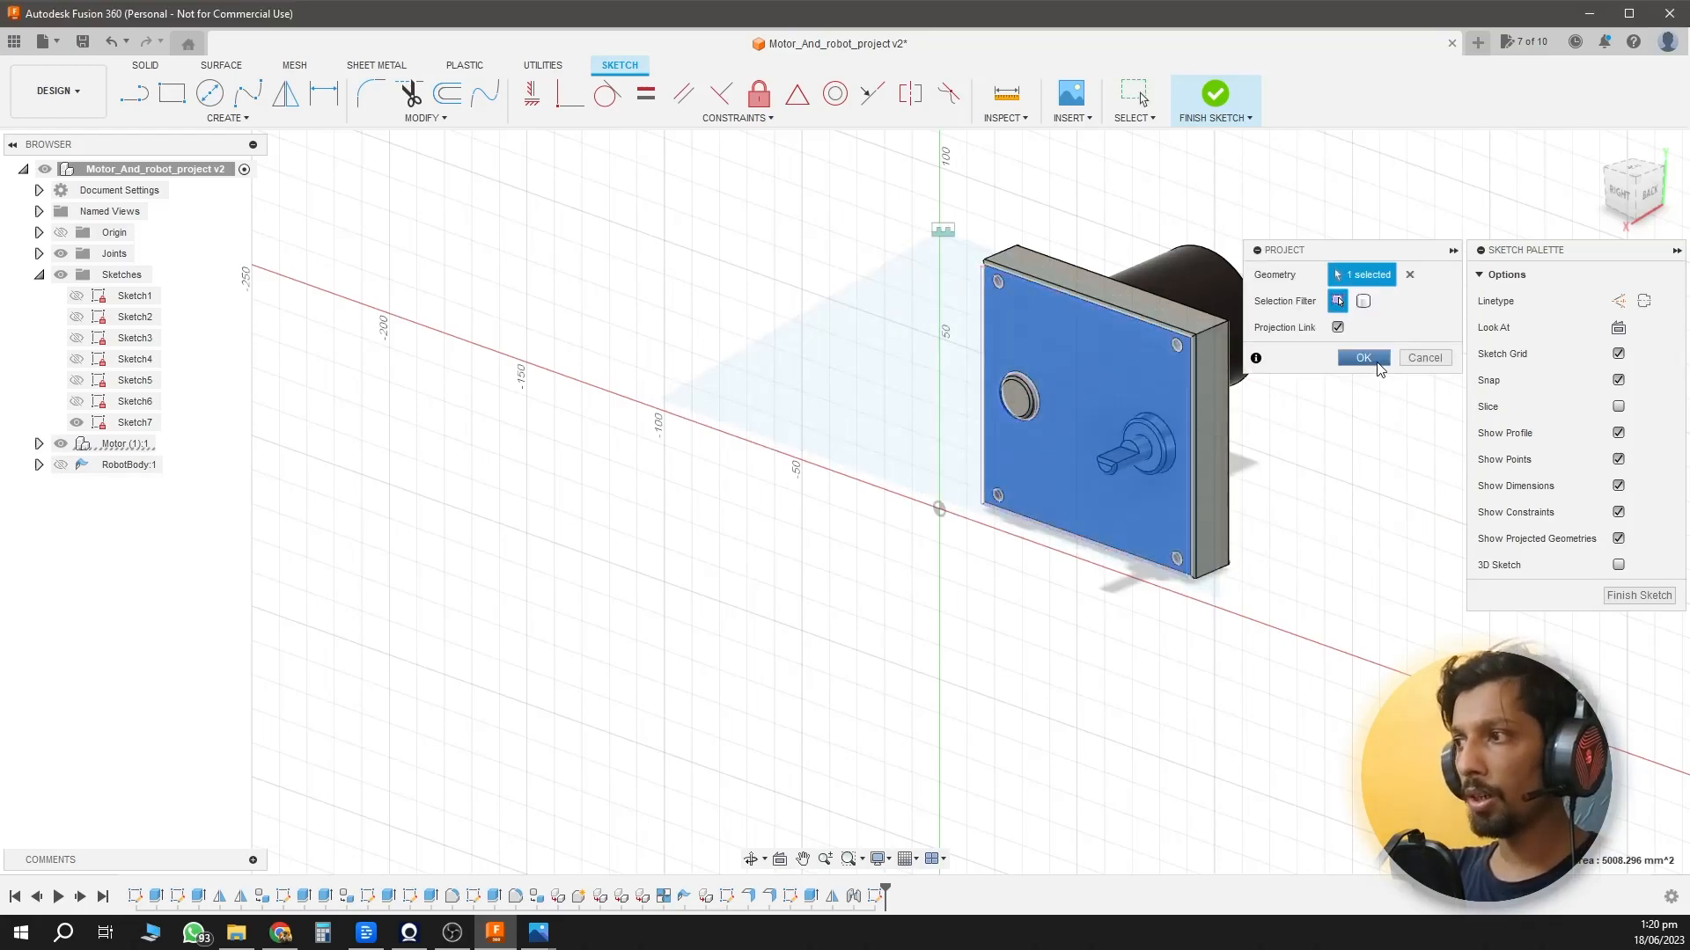
scroll(1267, 475, "up", 5)
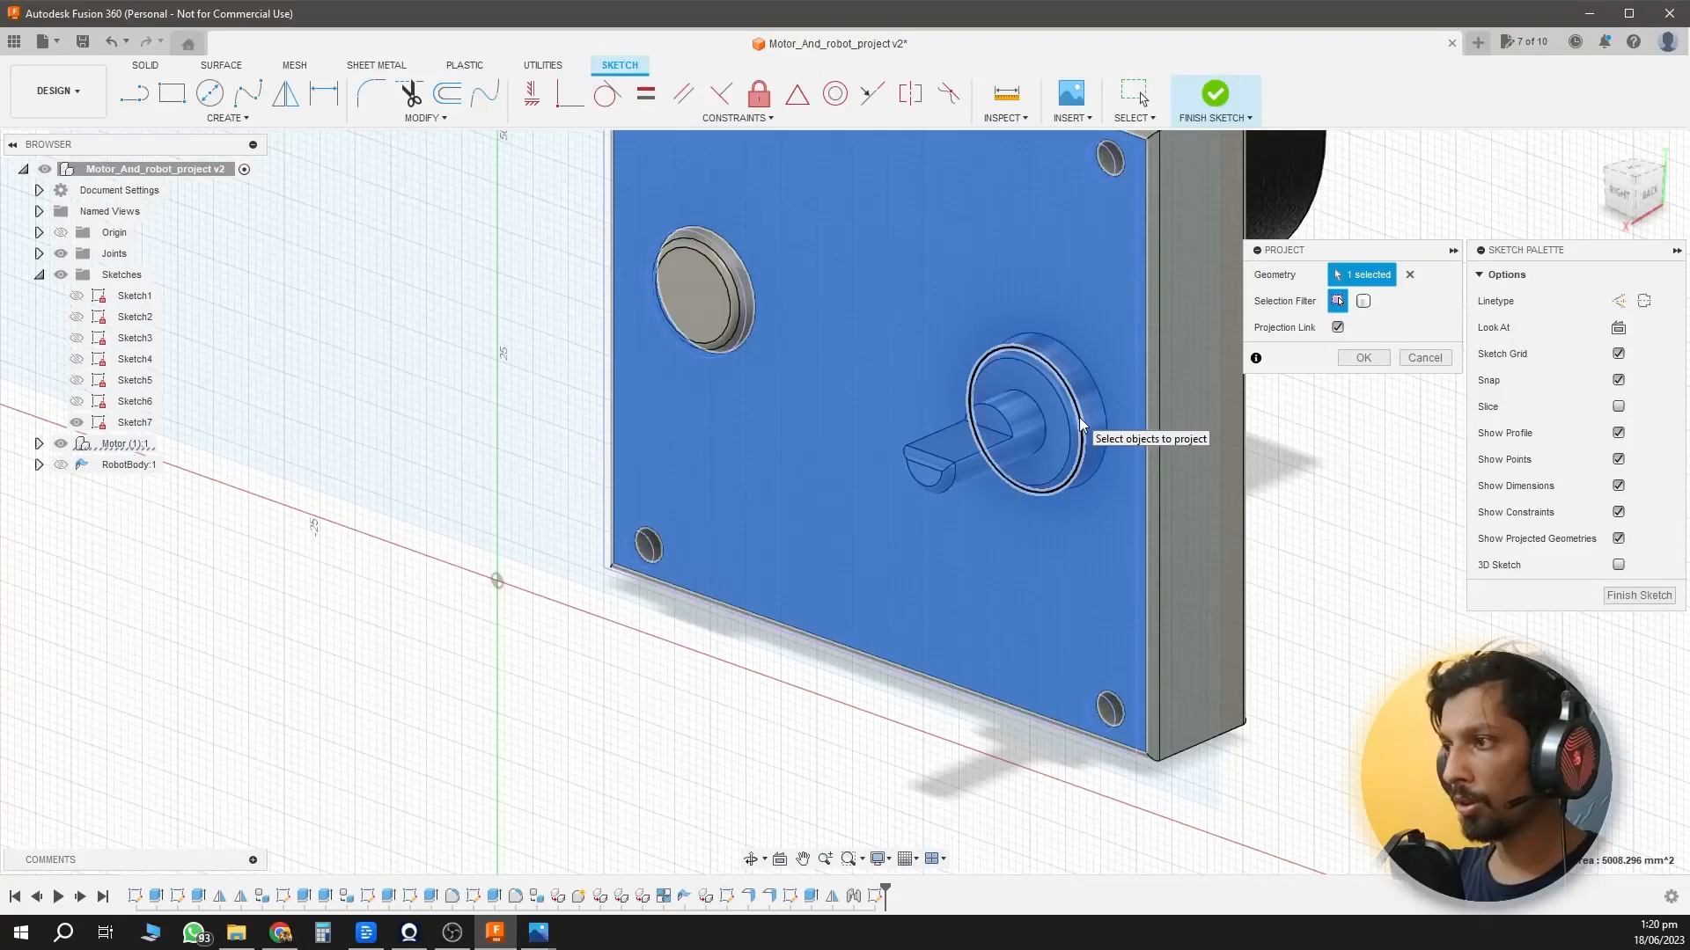
left_click(1367, 359)
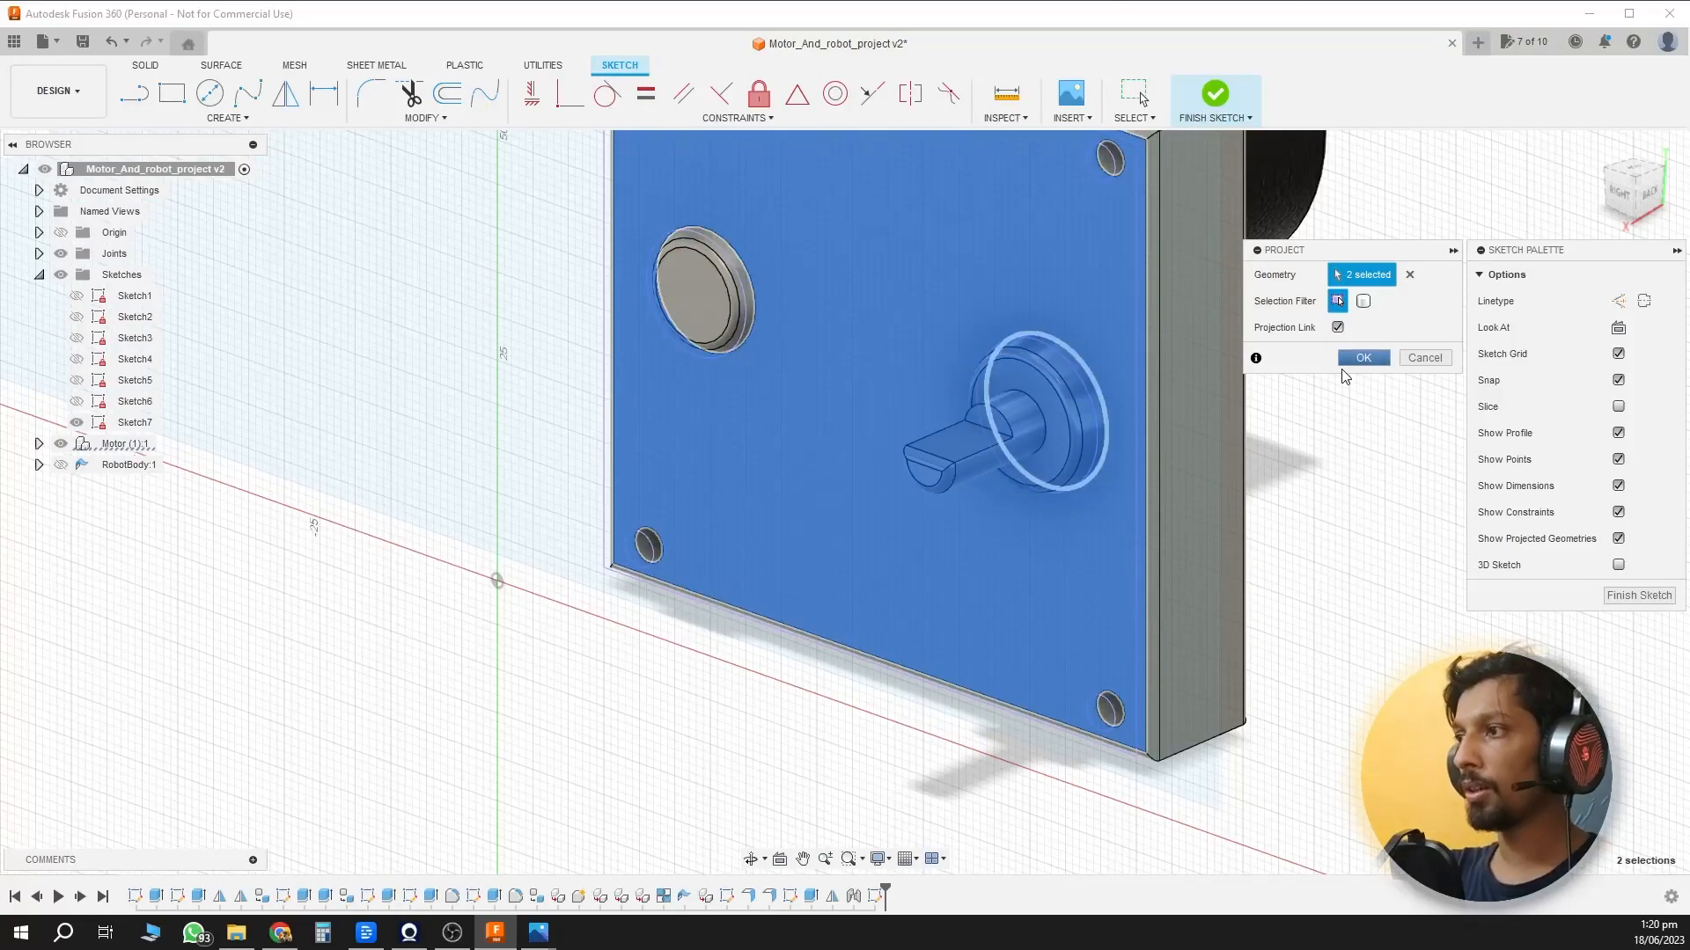
middle_click_drag(872, 604, 958, 564, "shift")
scroll(968, 554, "down", 3)
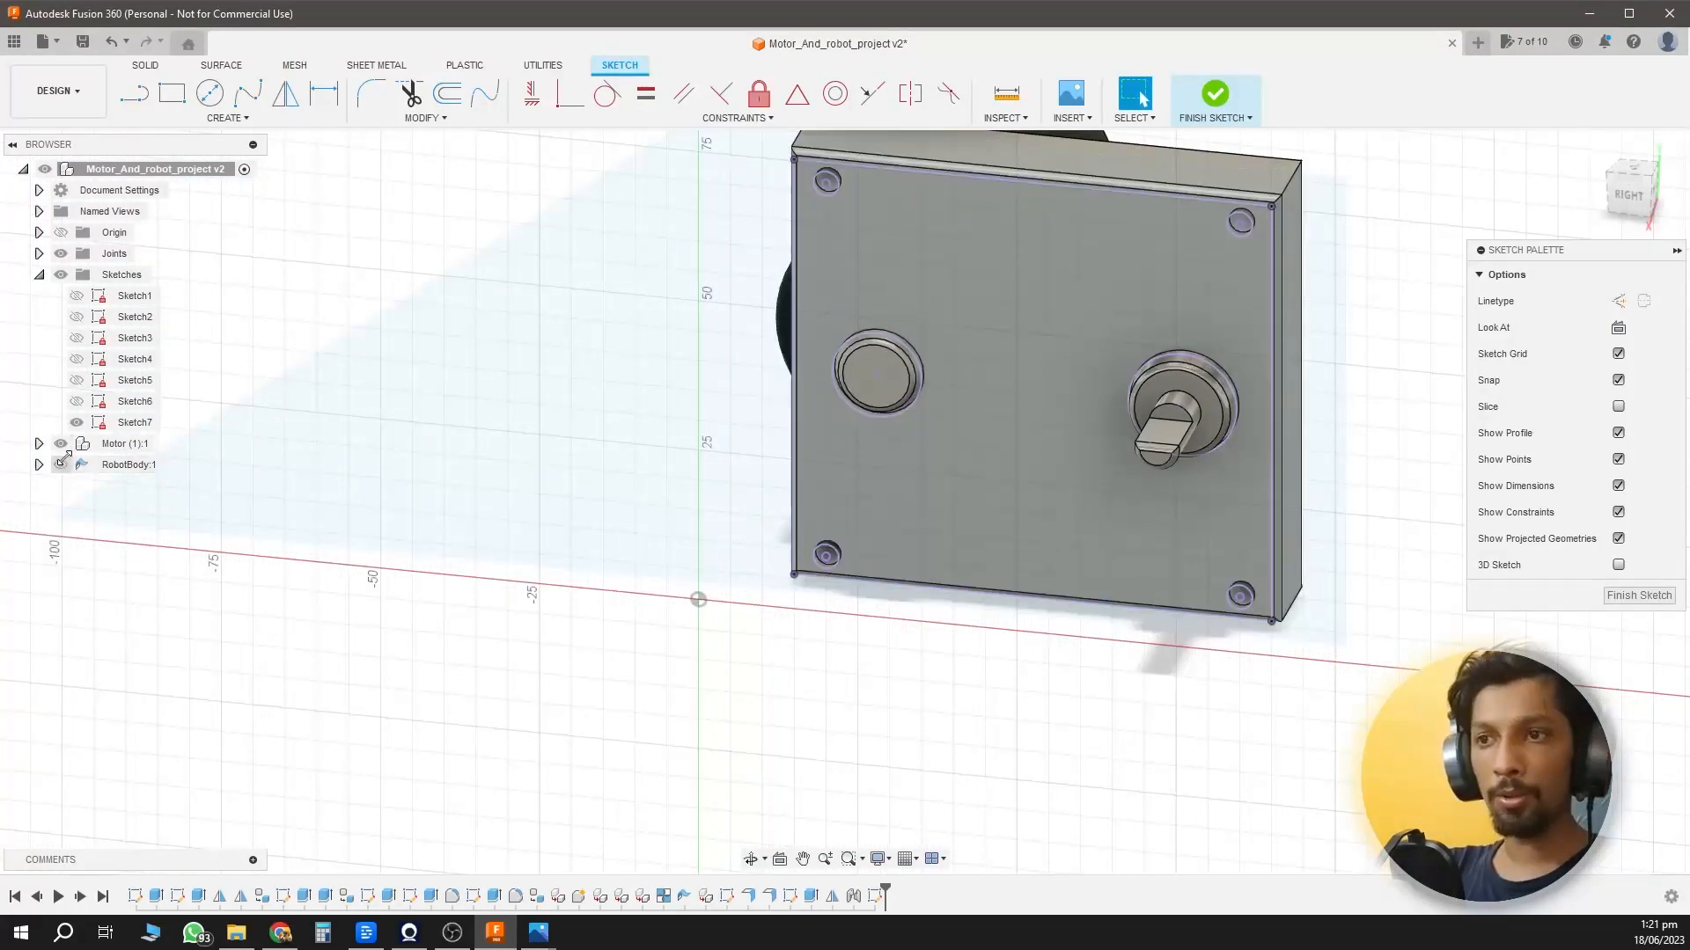
Show the RobotBody component again and hide the Motor component so the projected outlines lie clear on the wall.
left_click(61, 465)
left_click(61, 464)
middle_click_drag(1116, 630, 809, 653, "shift")
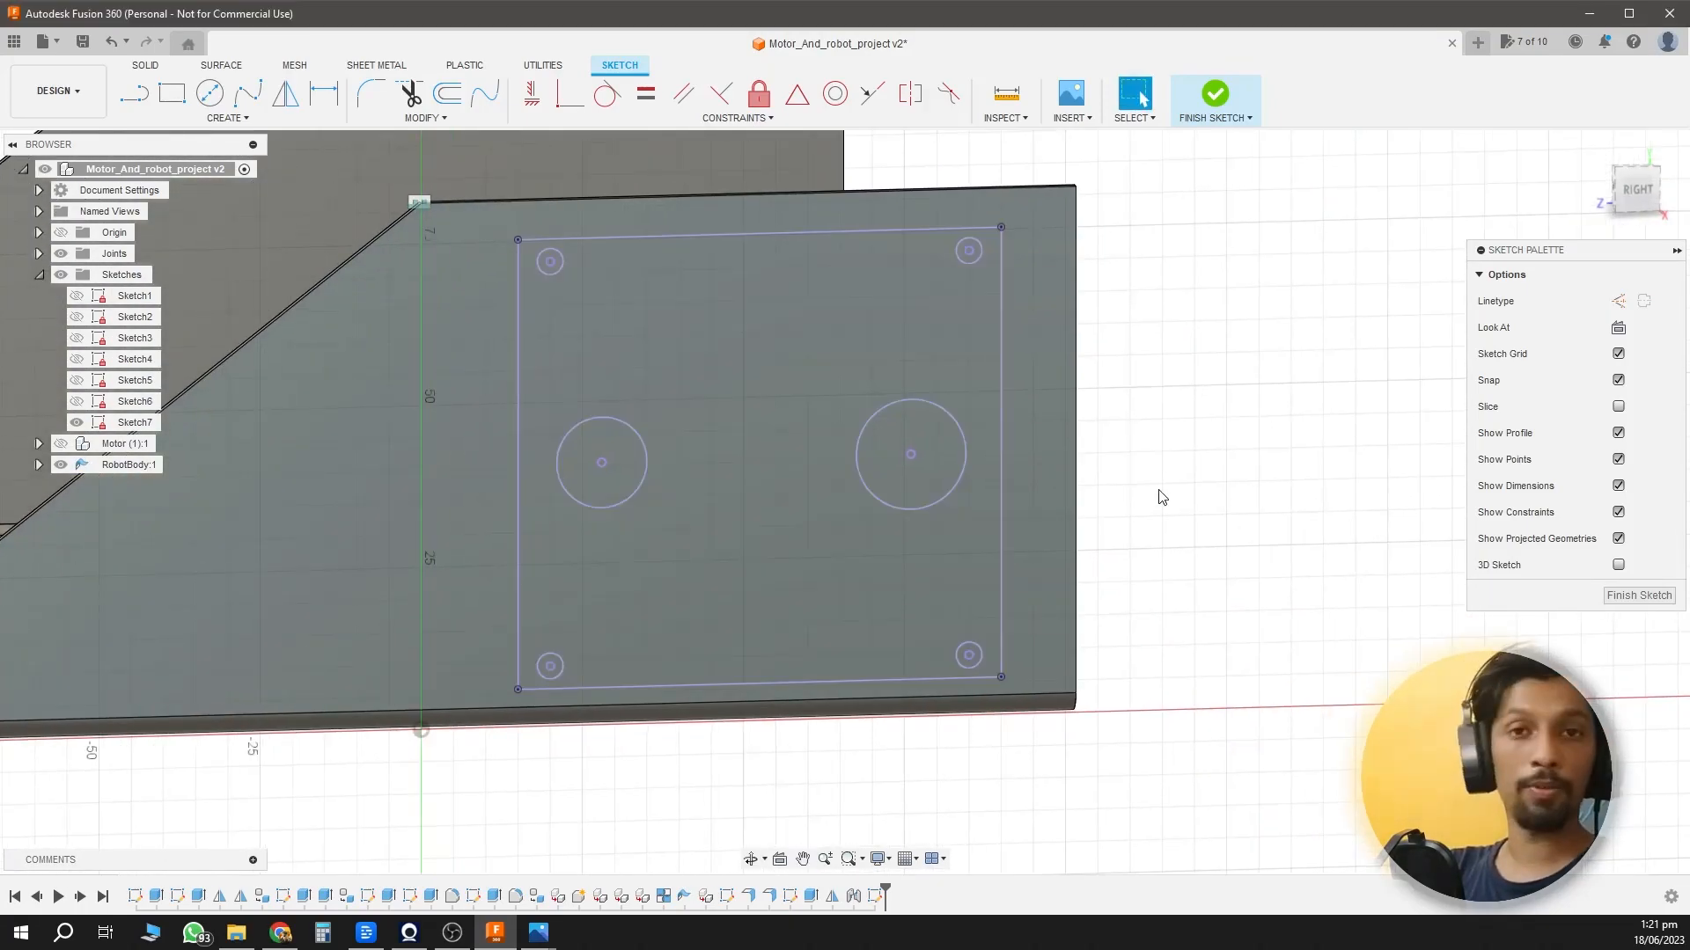
scroll(1107, 448, "up", 3)
scroll(1012, 431, "down", 1)
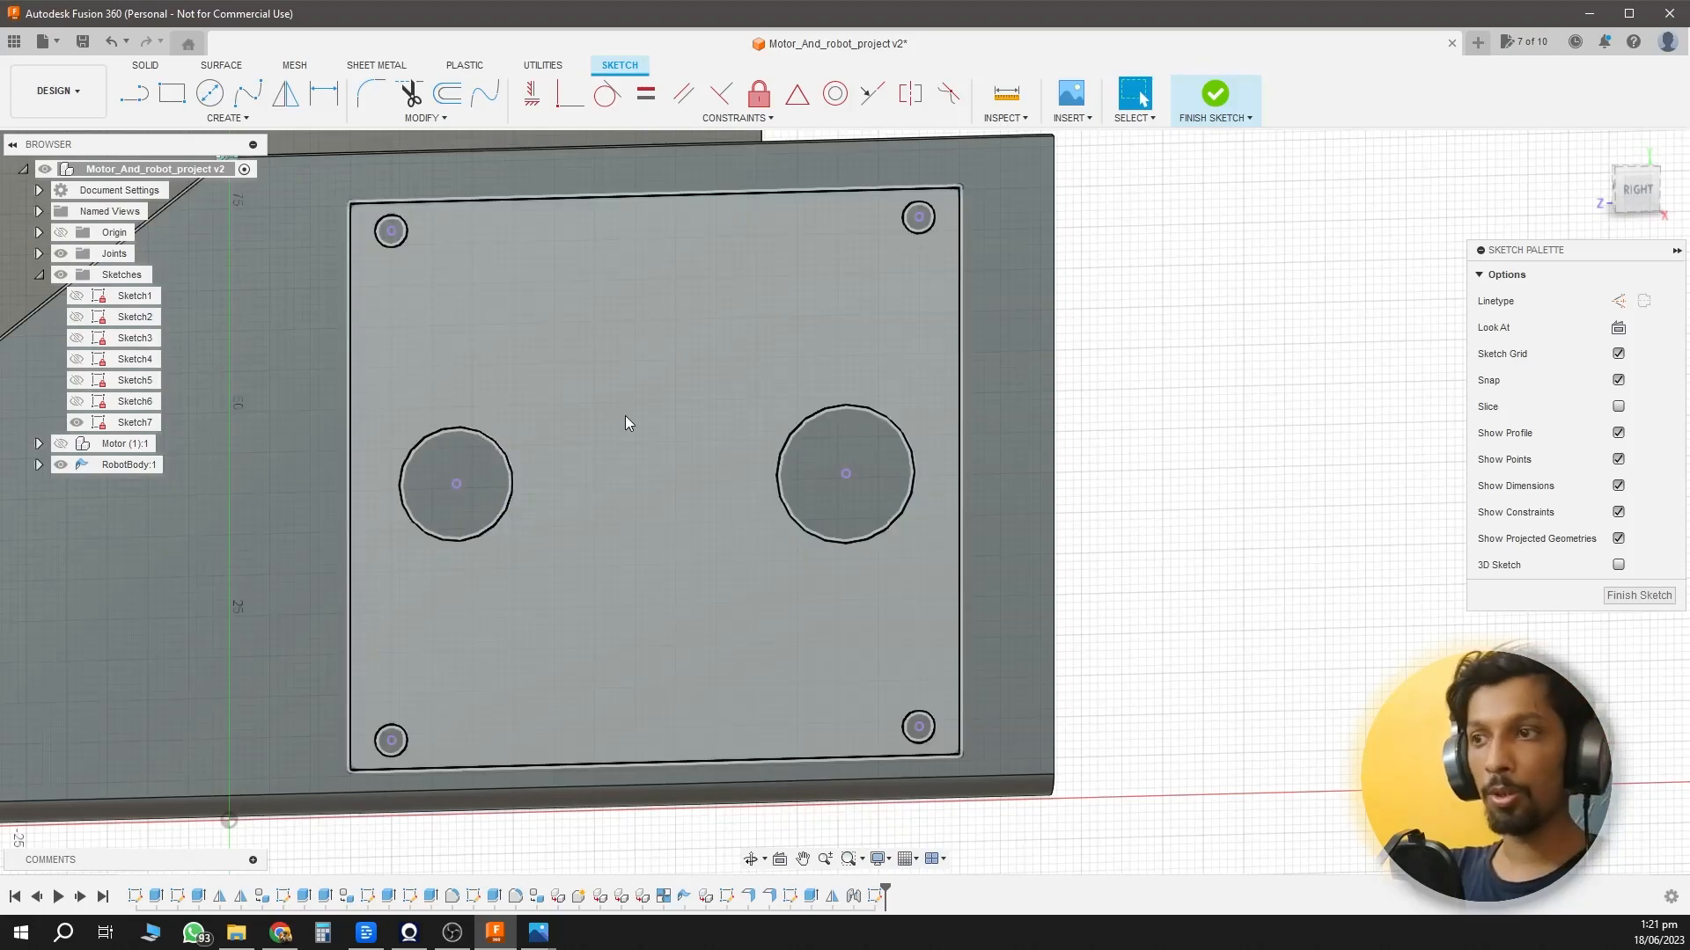
middle_click_drag(910, 549, 619, 477, "shift")
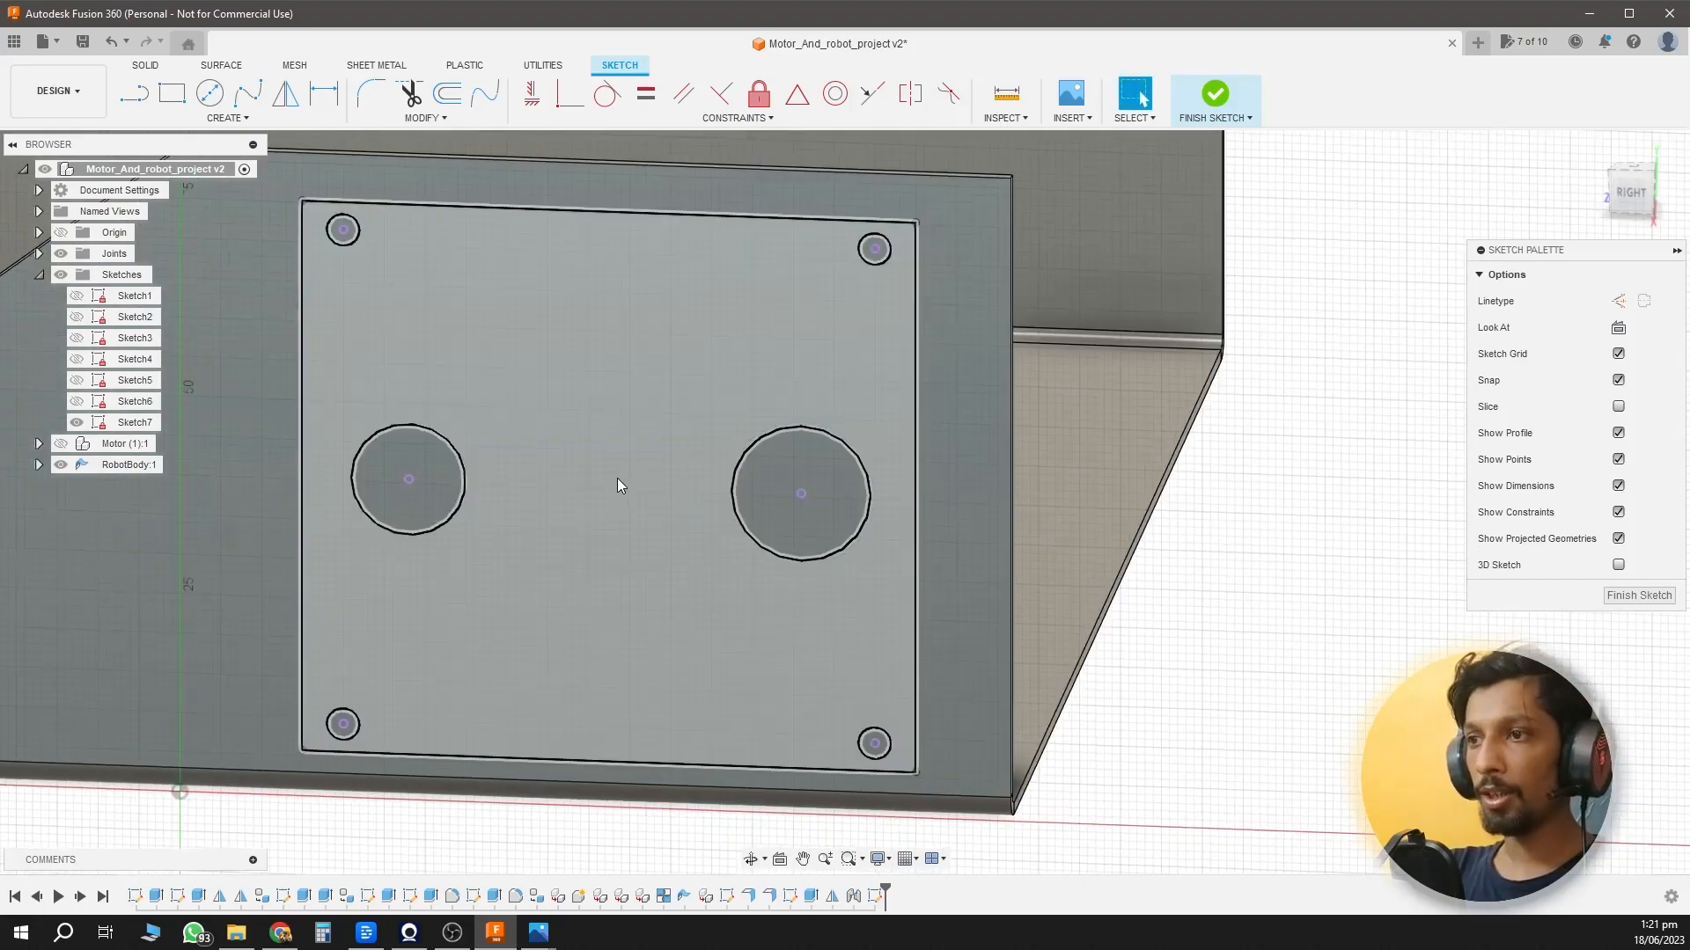
Extrude the two large and four small projected circles as a 7 mm cut through the side wall.
key("e")
left_click(409, 489)
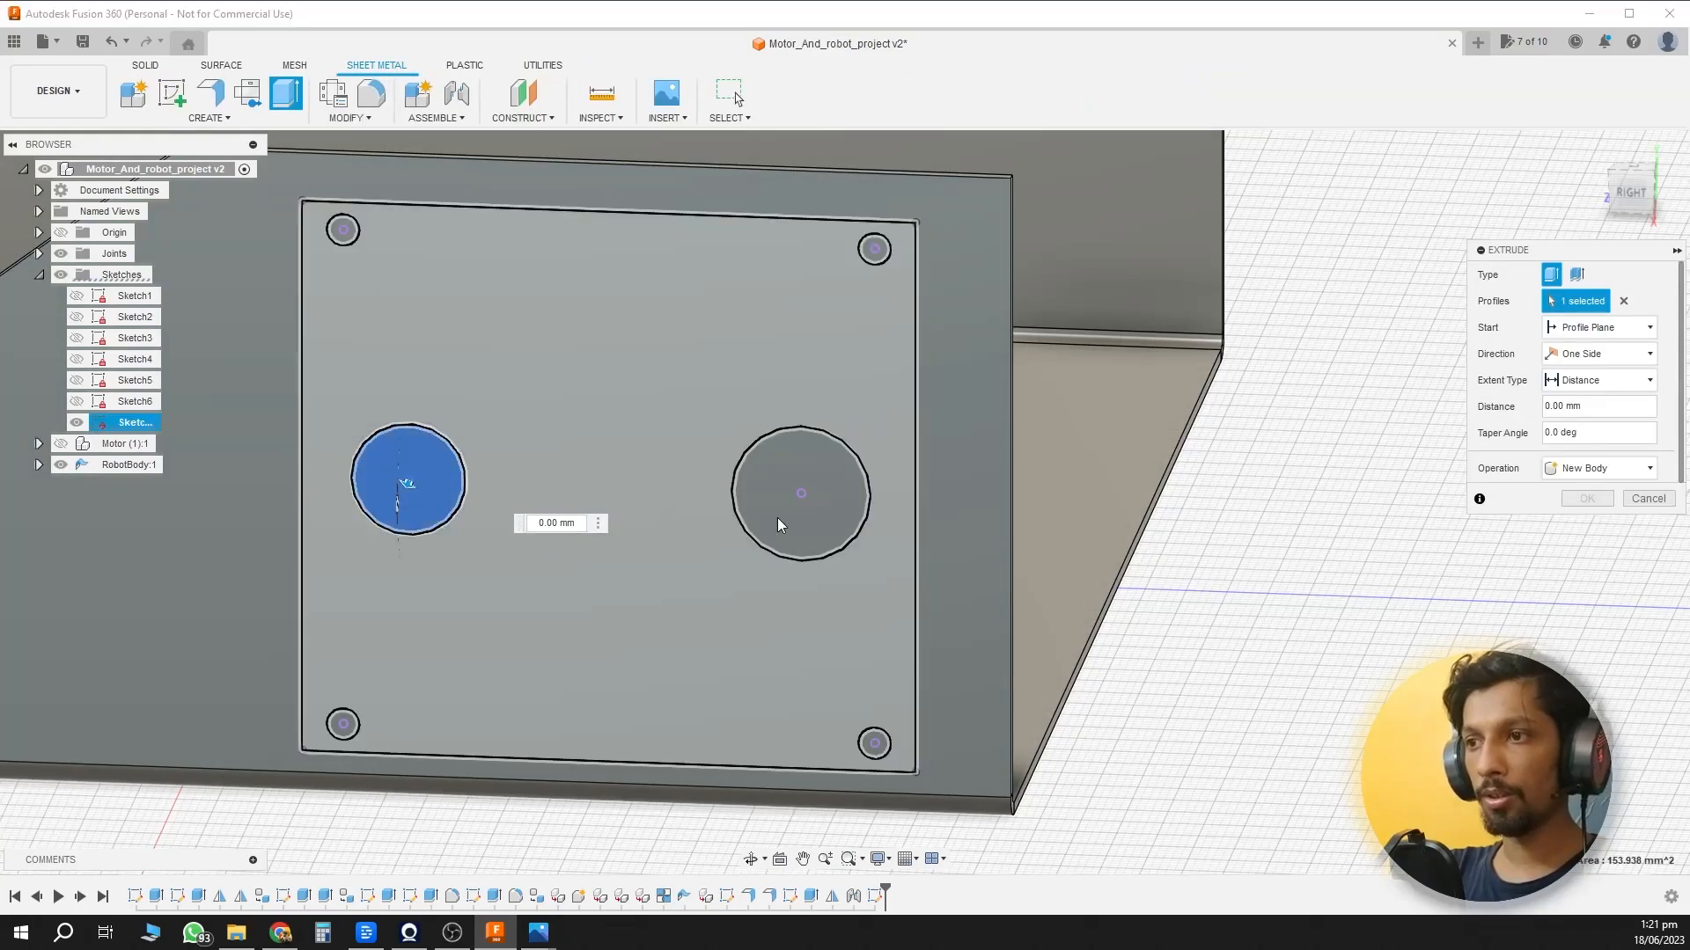
left_click(799, 480)
left_click(874, 250)
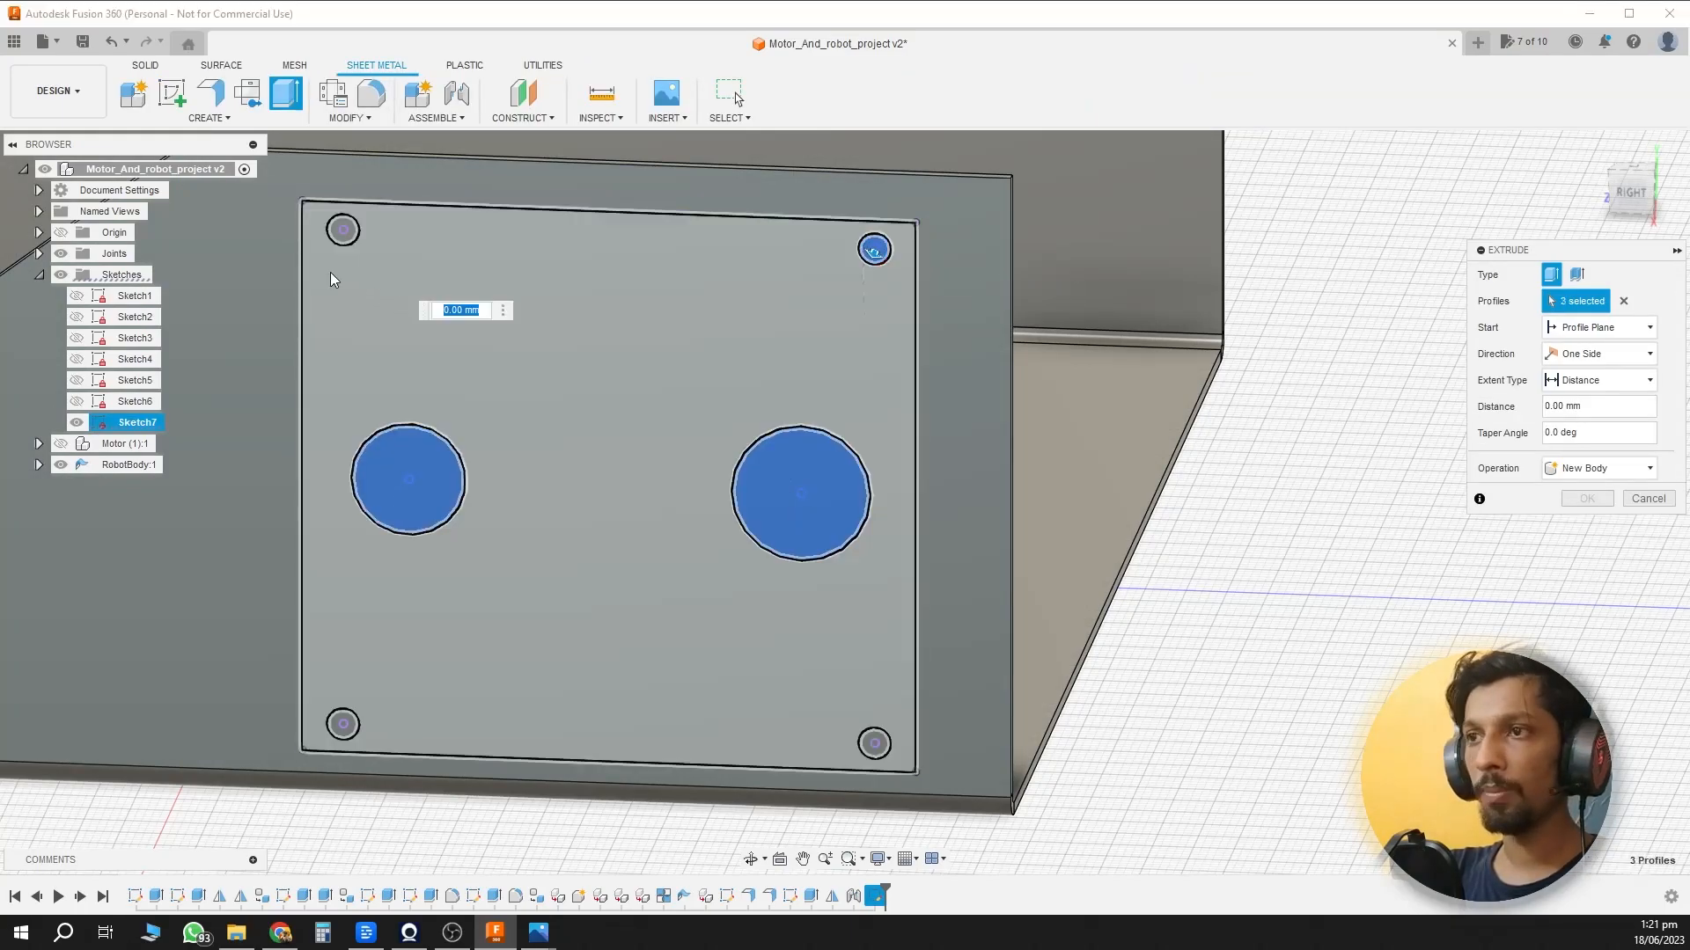
left_click(345, 231)
left_click(342, 722)
left_click(874, 739)
middle_click_drag(1056, 636, 945, 656, "shift")
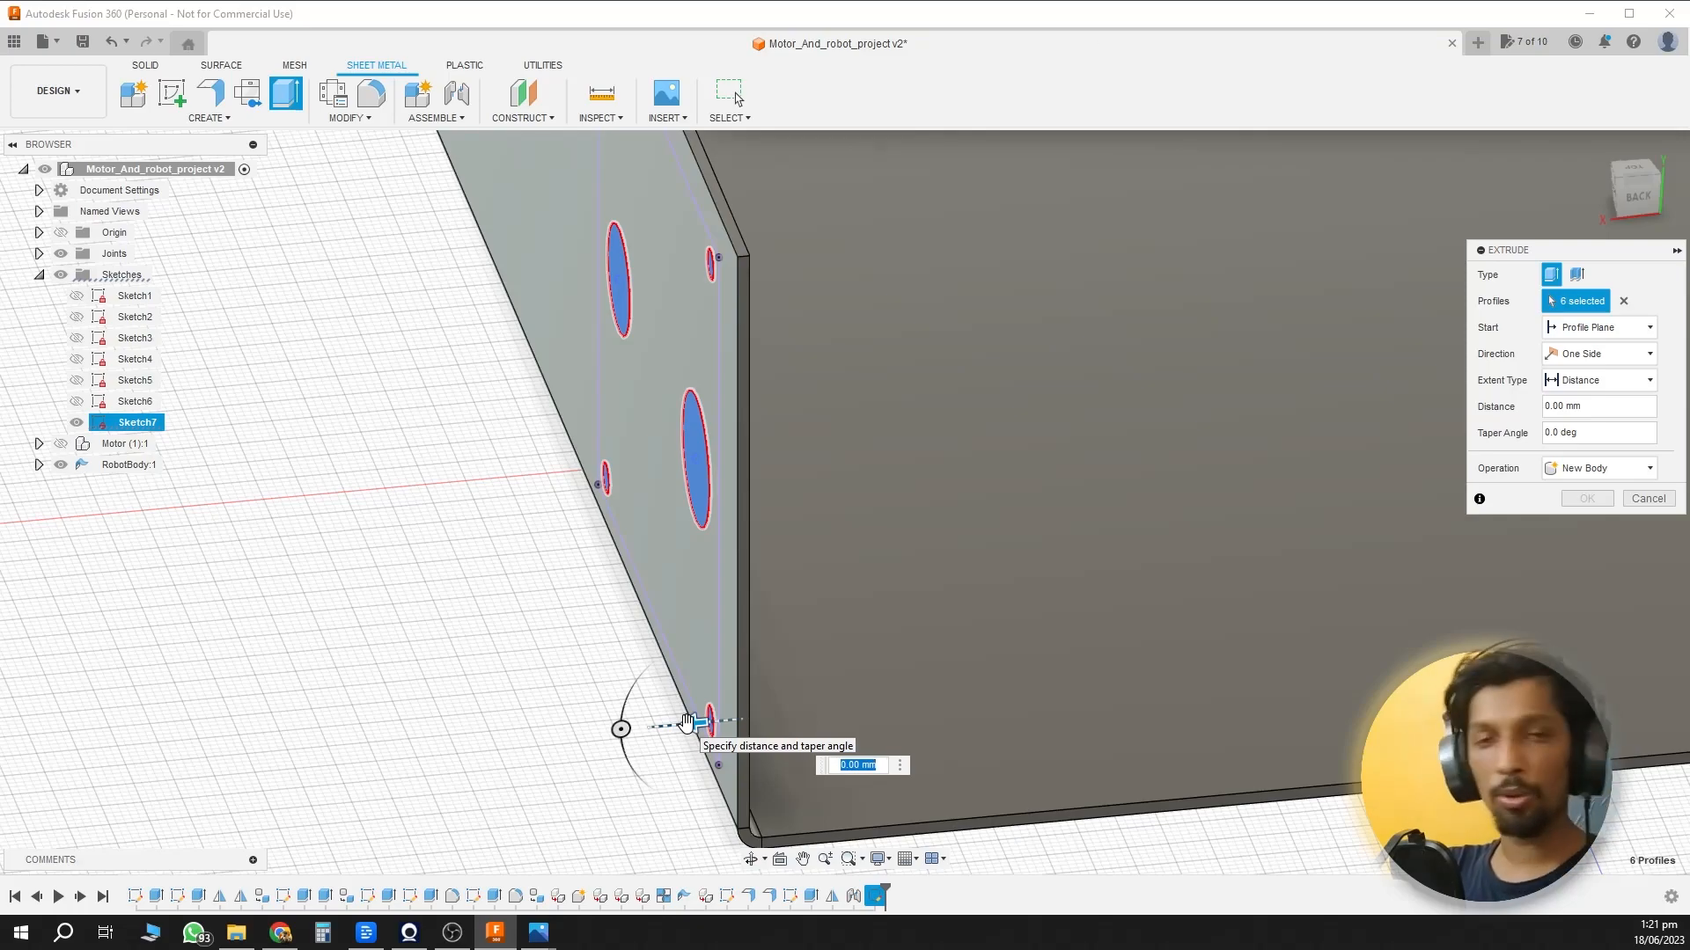
left_click_drag(688, 723, 743, 715)
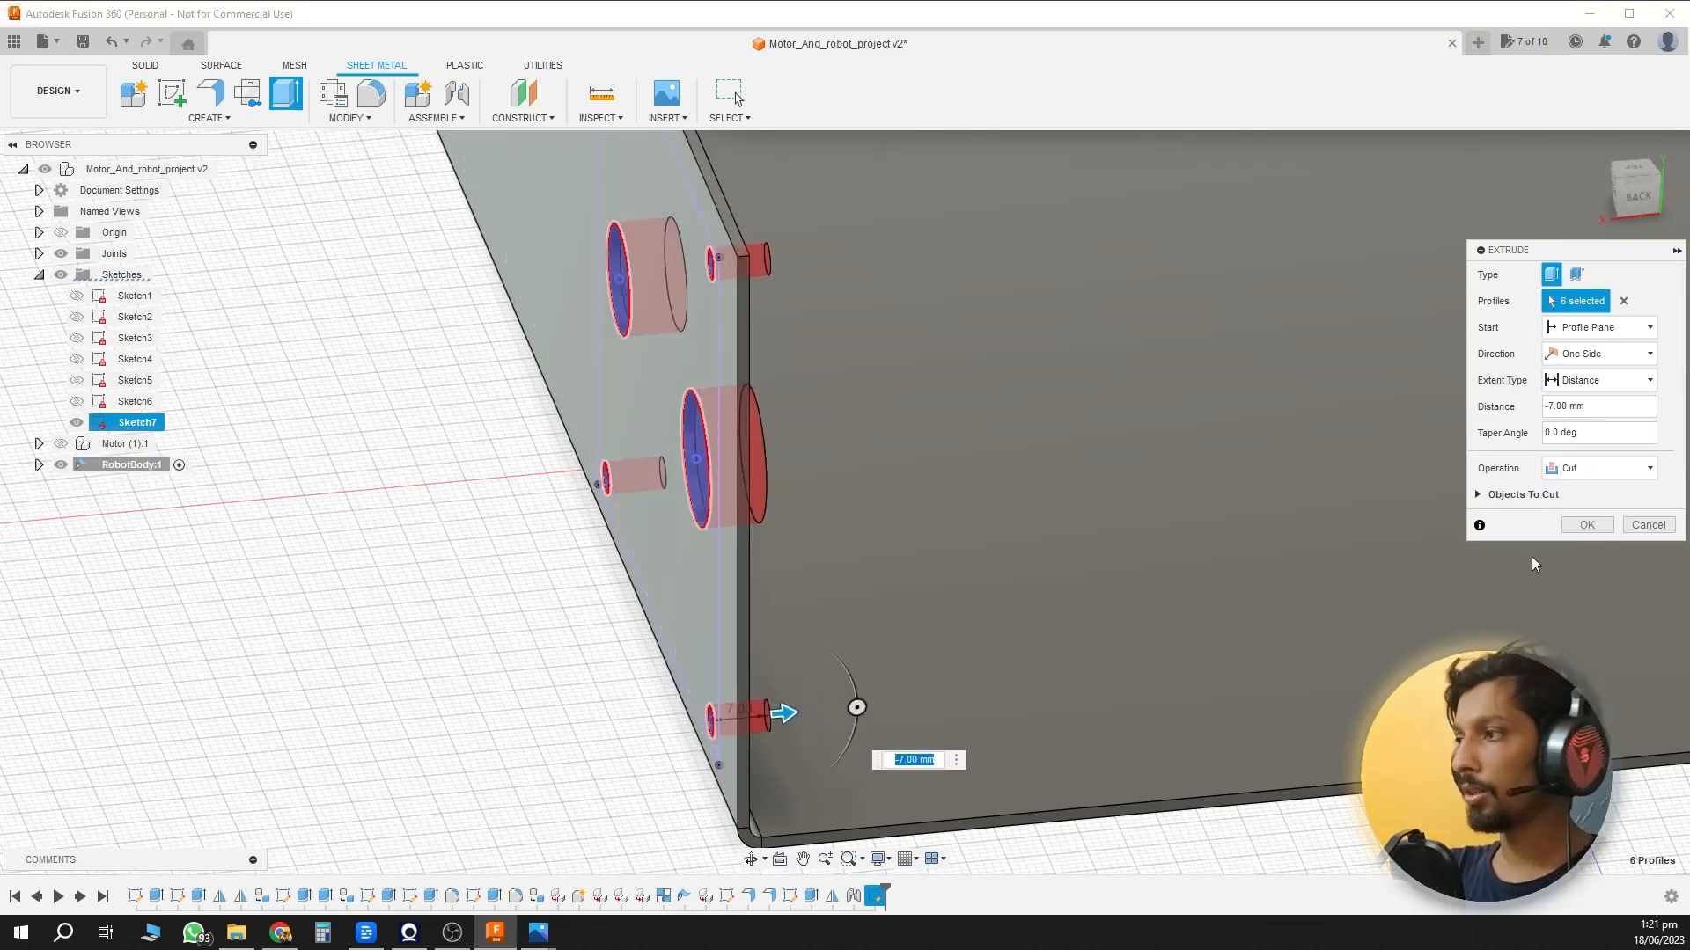
Change the cut's extent to To Object, ending at the side wall's inner face, and finish the extrusion.
middle_click_drag(1336, 474, 1194, 491, "shift")
left_click(1595, 378)
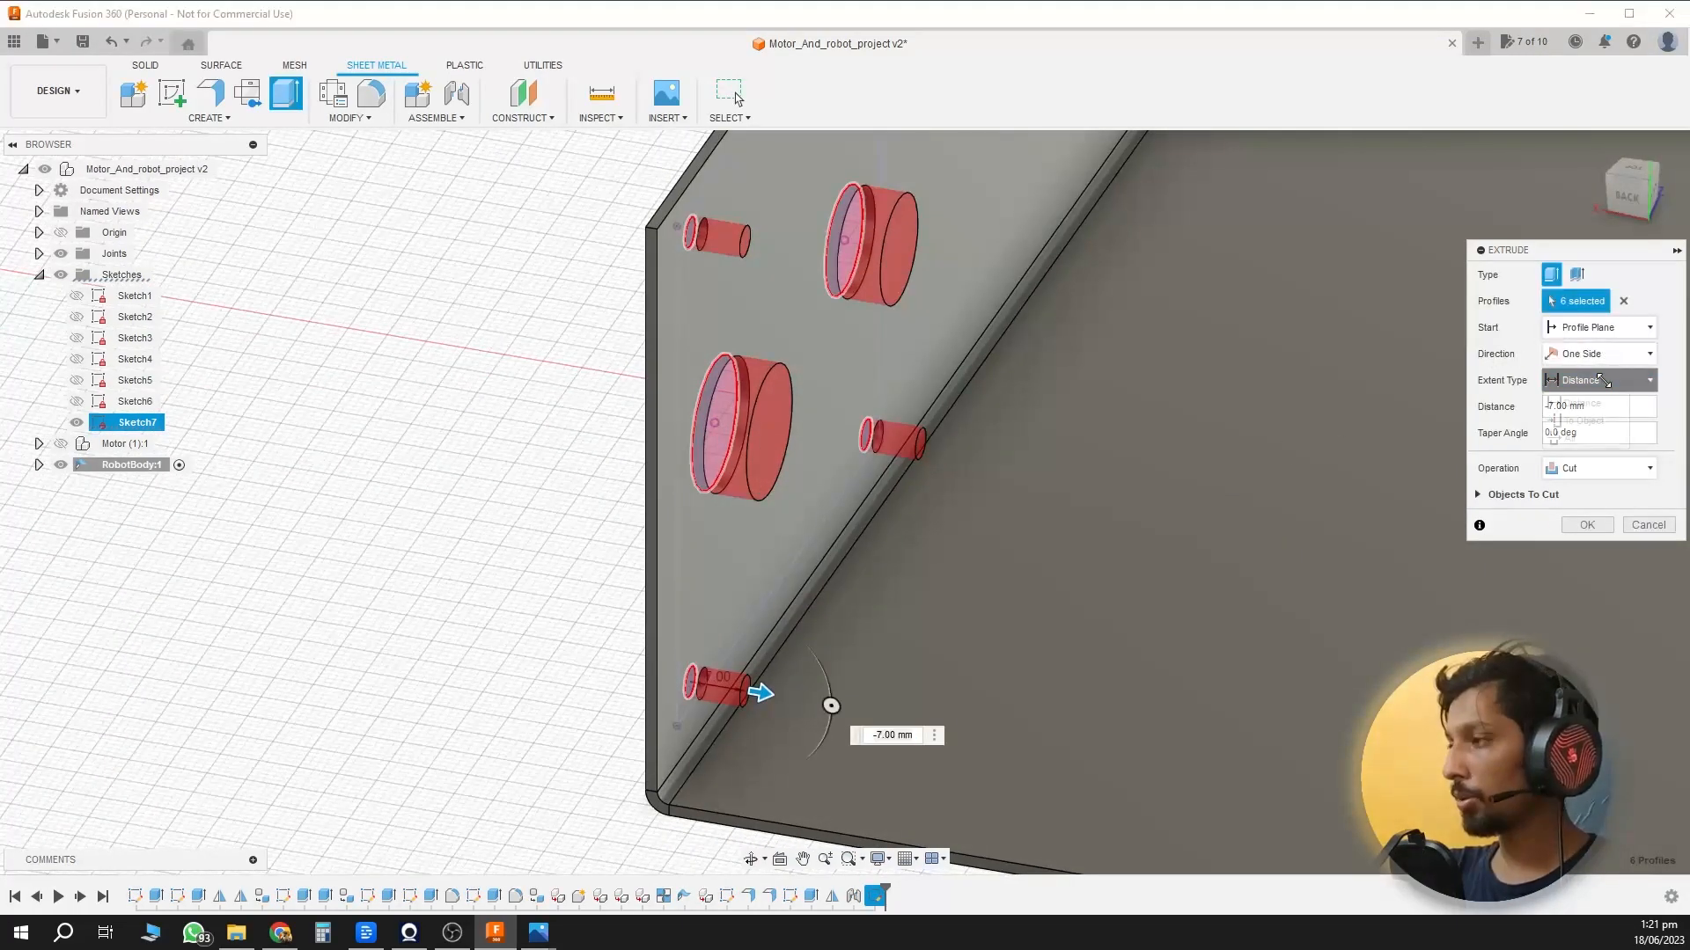
left_click(1595, 423)
left_click(803, 358)
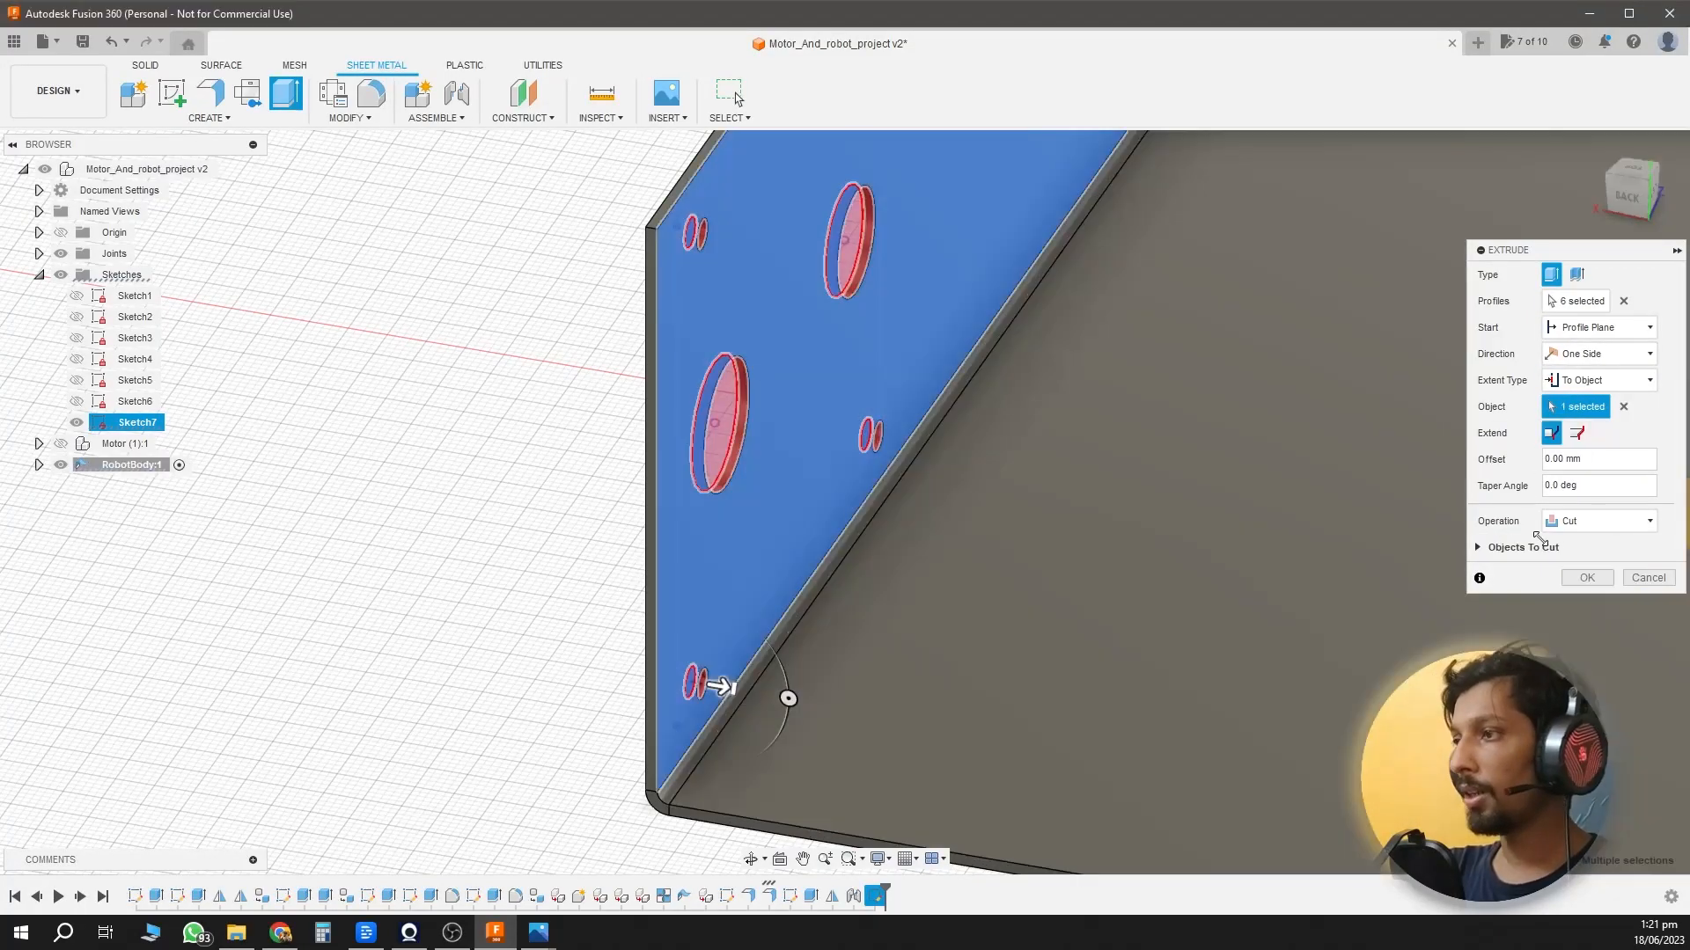
left_click(1584, 577)
Show the Motor component again and check its fit in the side wall's holes.
middle_click_drag(672, 621, 799, 589, "shift")
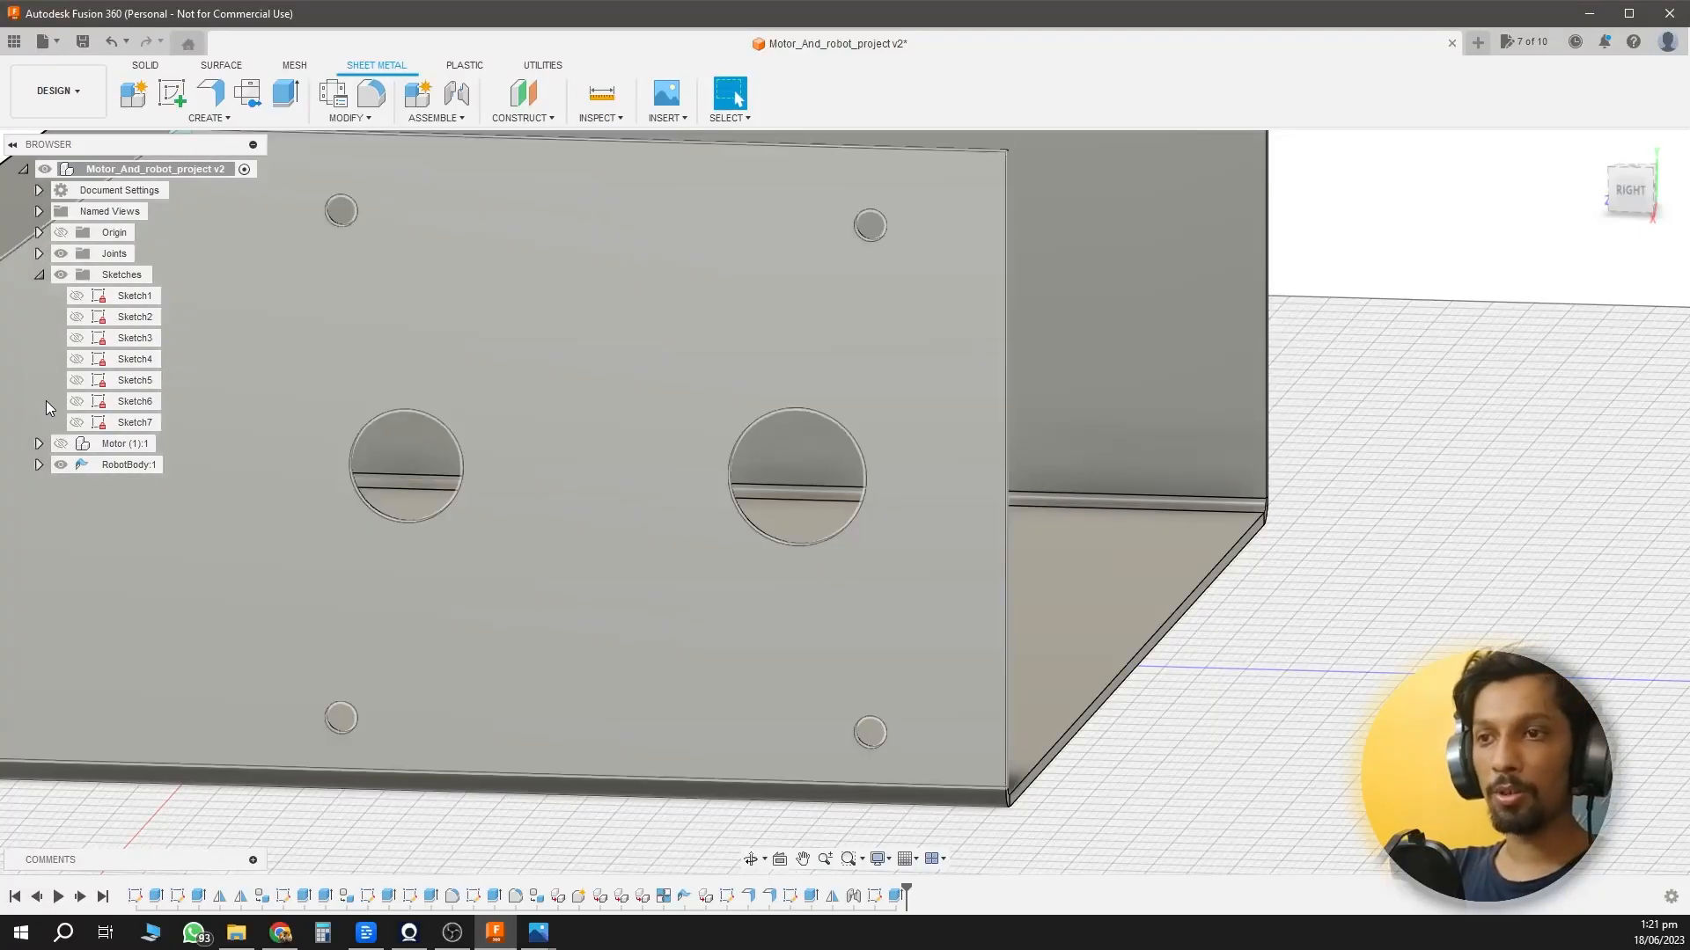
left_click(123, 444)
left_click(61, 443)
middle_click_drag(1012, 634, 1265, 622, "shift")
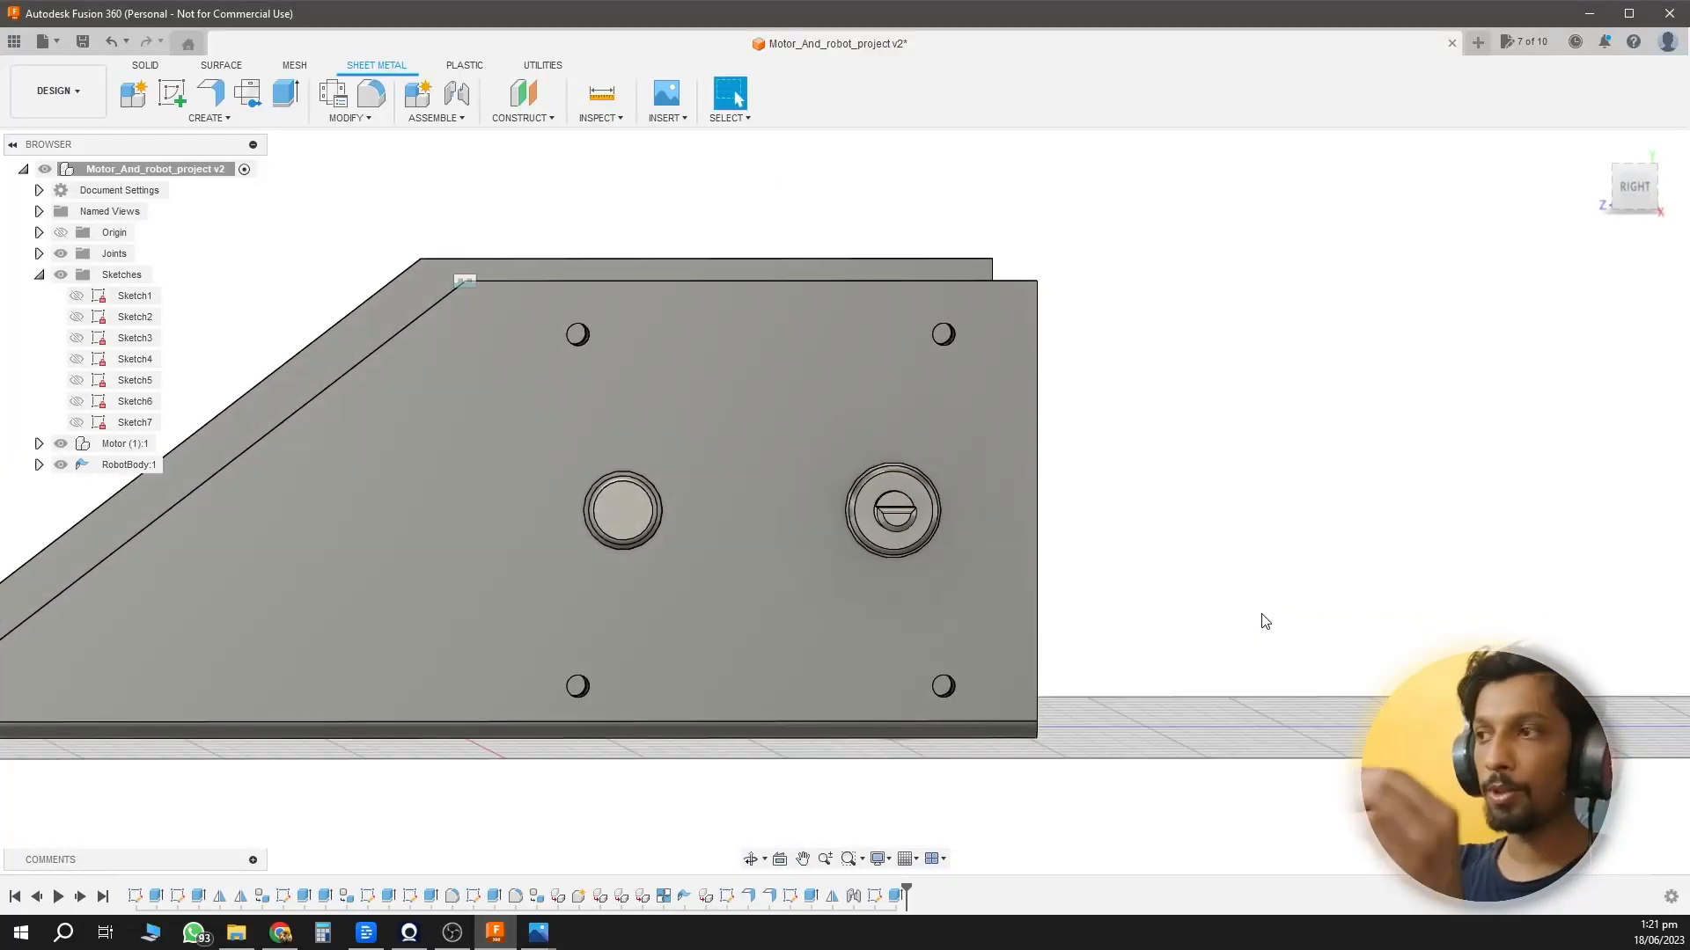
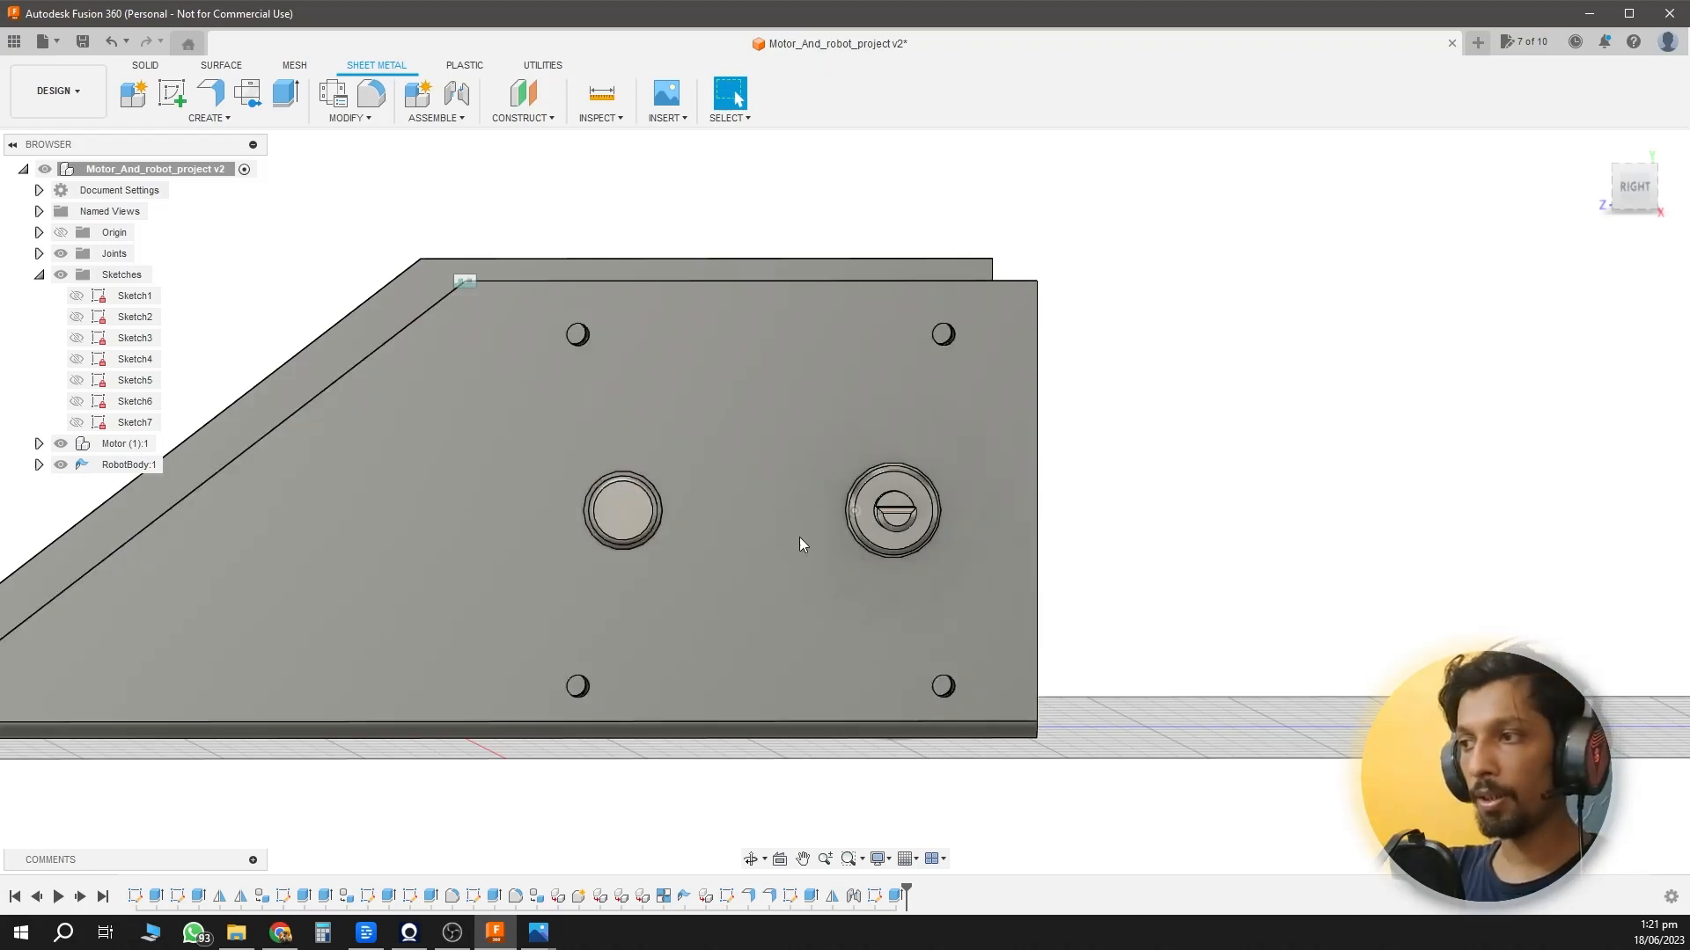
Mirror the hole-cut feature about the body's middle plane onto the opposite side wall.
scroll(1408, 607, "down", 3)
middle_click_drag(1480, 637, 801, 576, "shift")
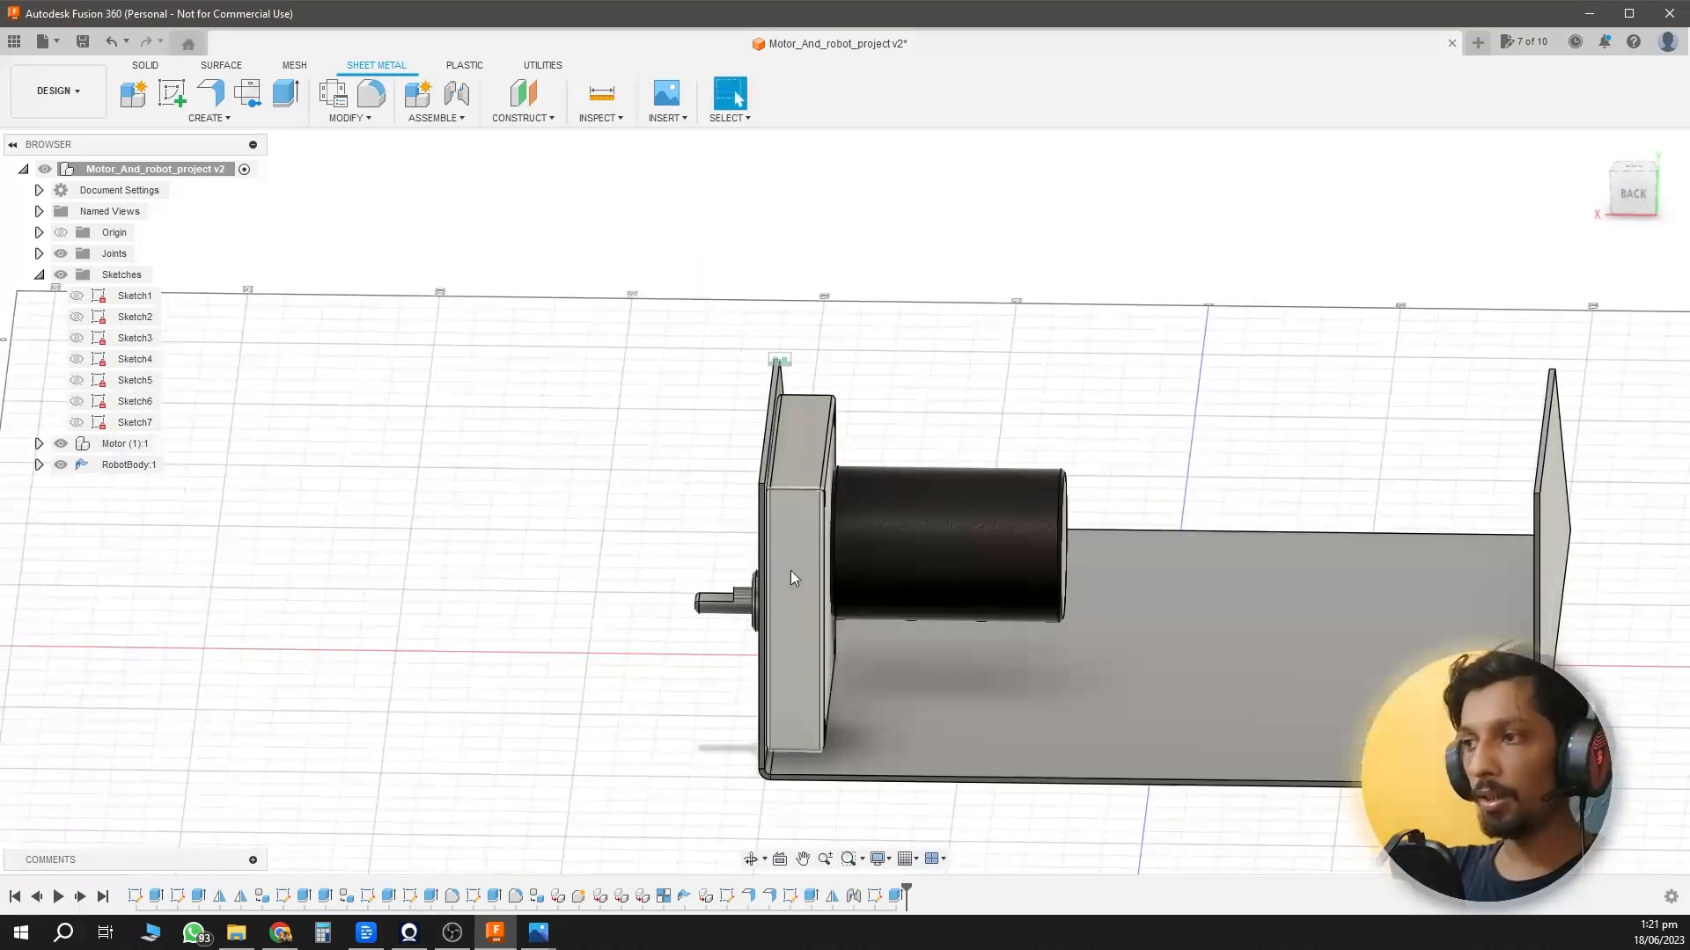
middle_click_drag(1120, 611, 1304, 625, "shift")
type("smirror")
key("Return")
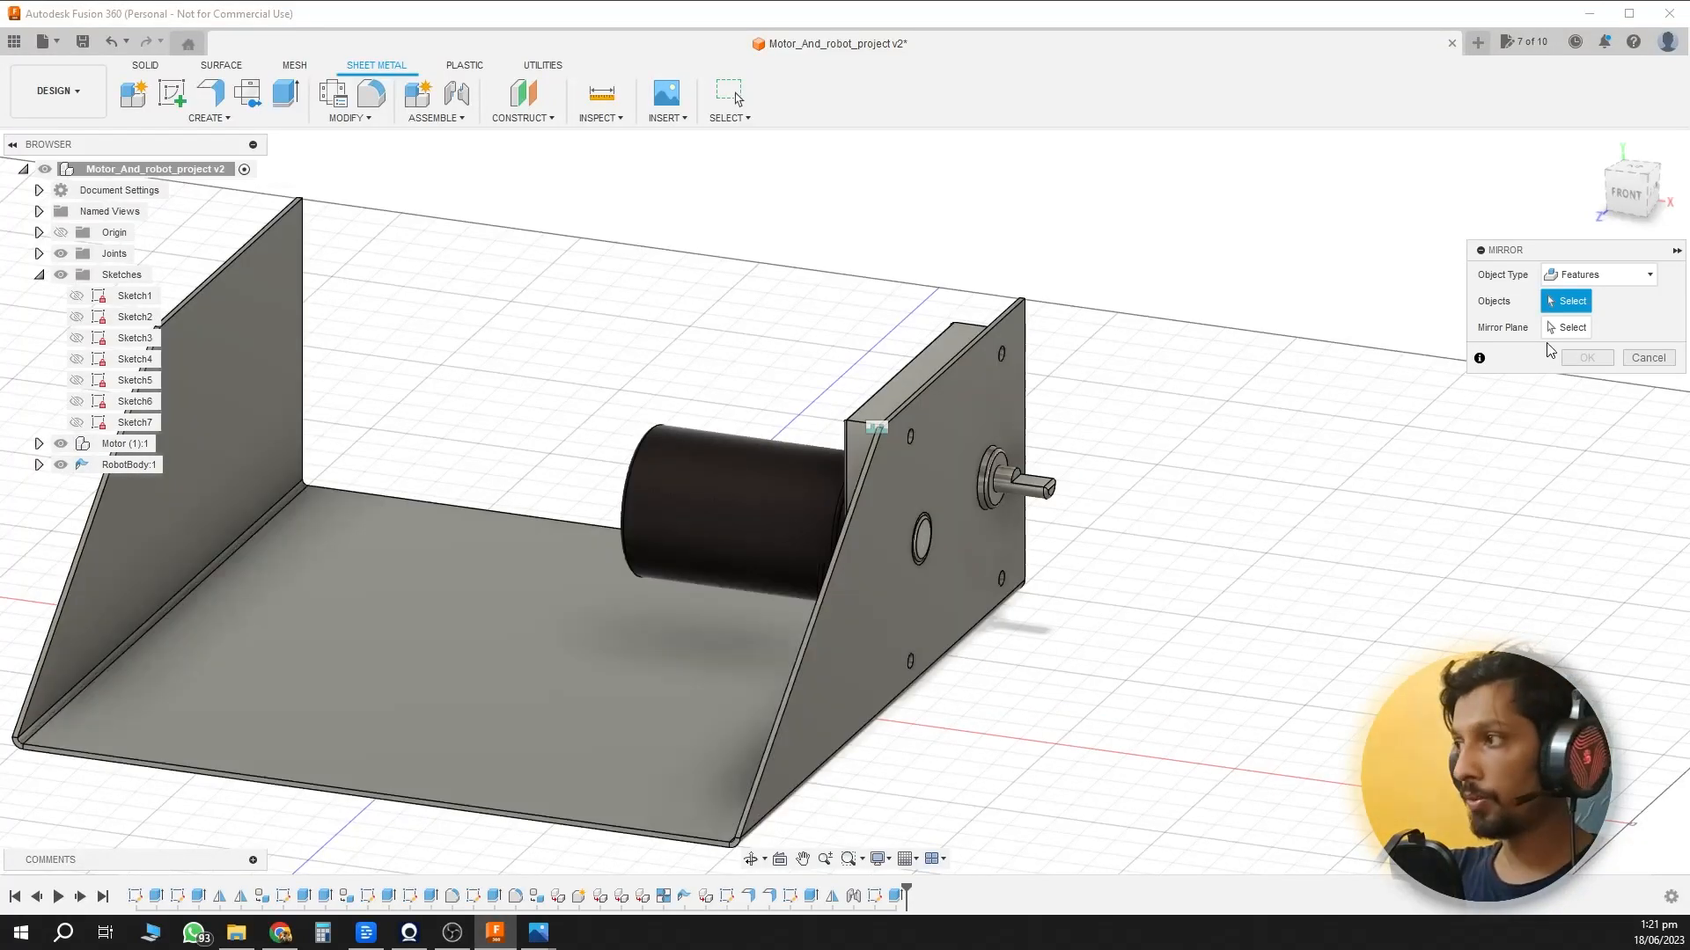
left_click(896, 896)
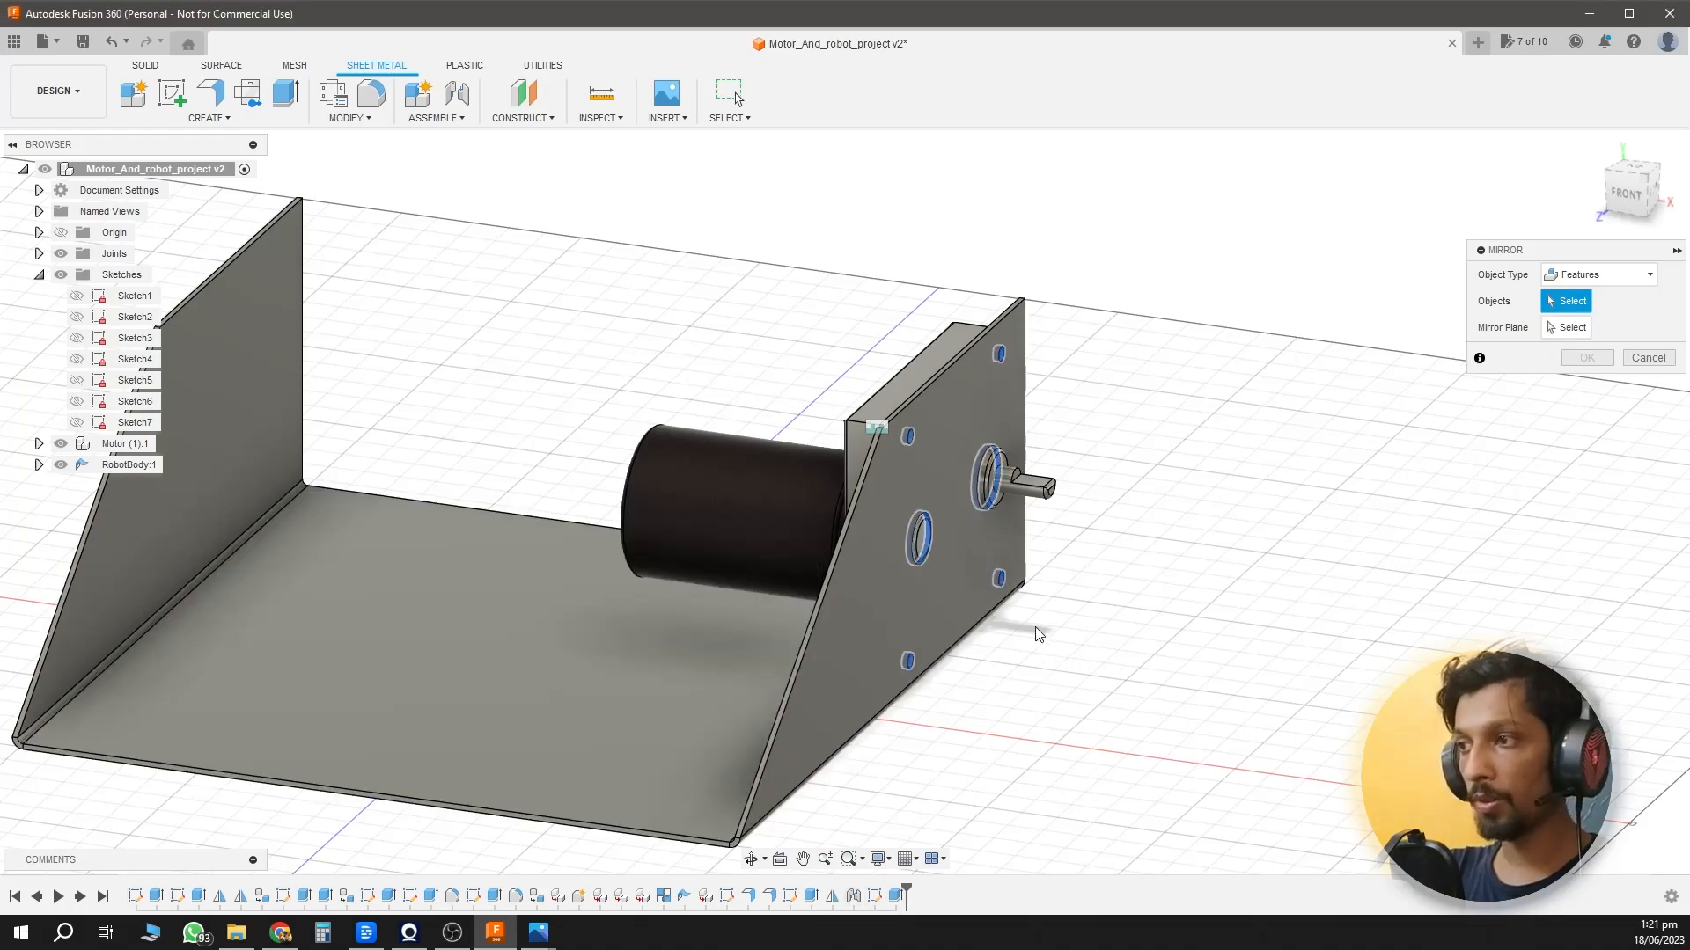
left_click(1577, 328)
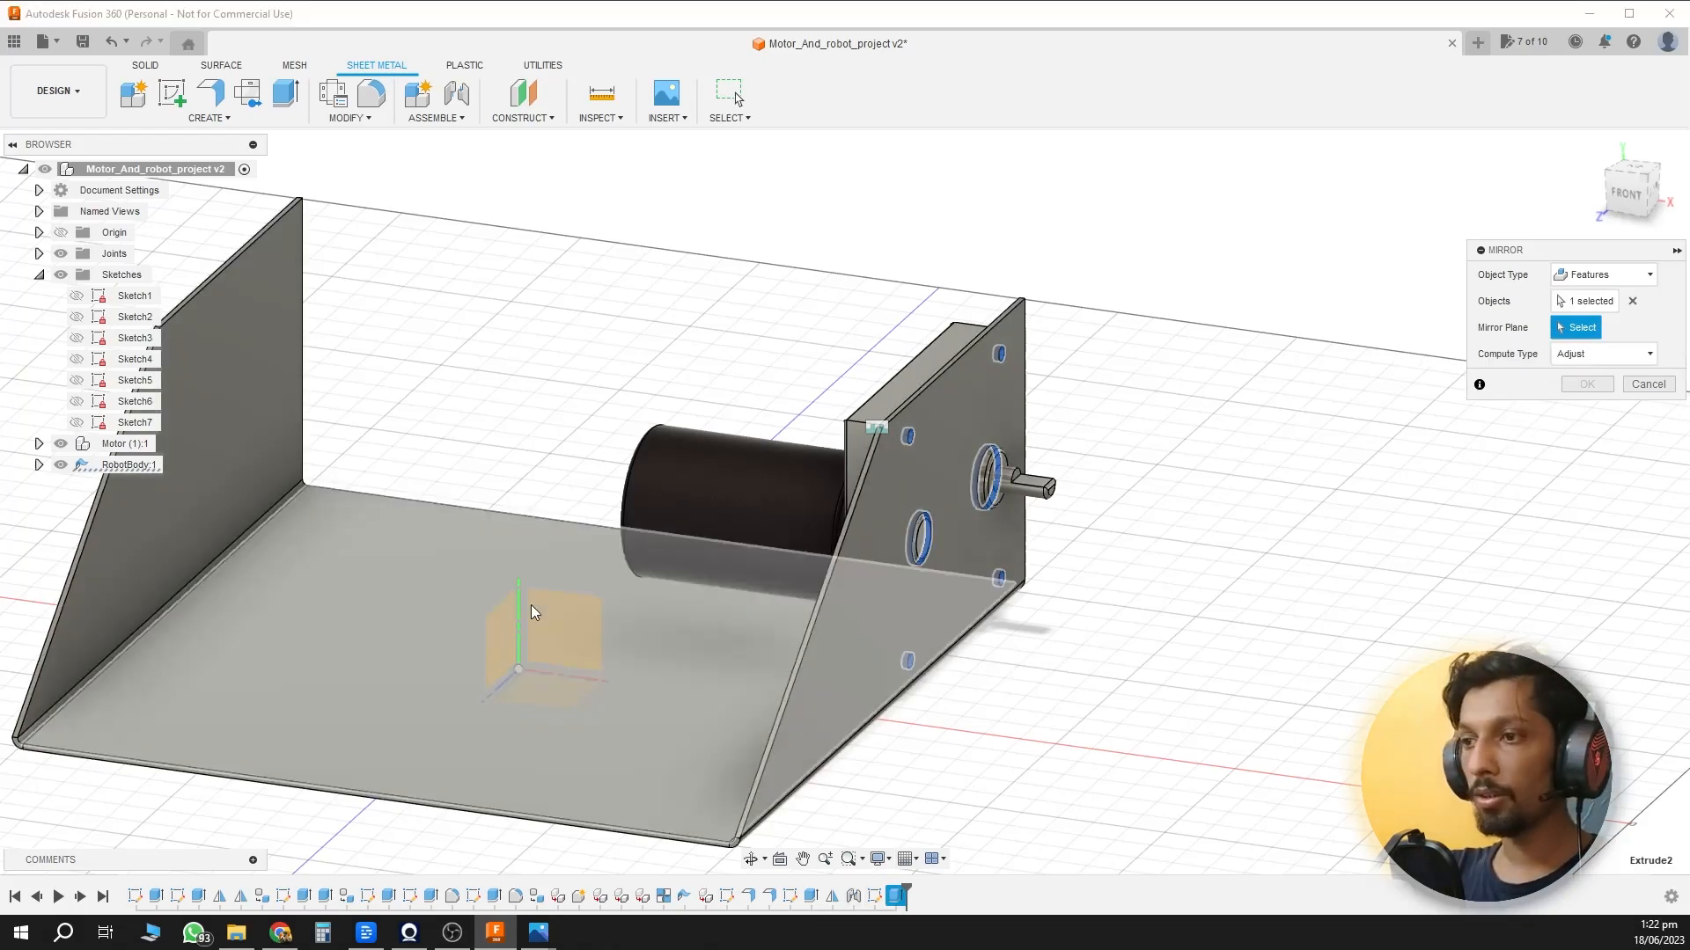
left_click(490, 651)
key("Return")
mouse_move(626, 646)
middle_mouse_down("shift")
mouse_move(683, 641)
mouse_move(616, 647)
middle_mouse_up("shift")
scroll(343, 504, "down", 3)
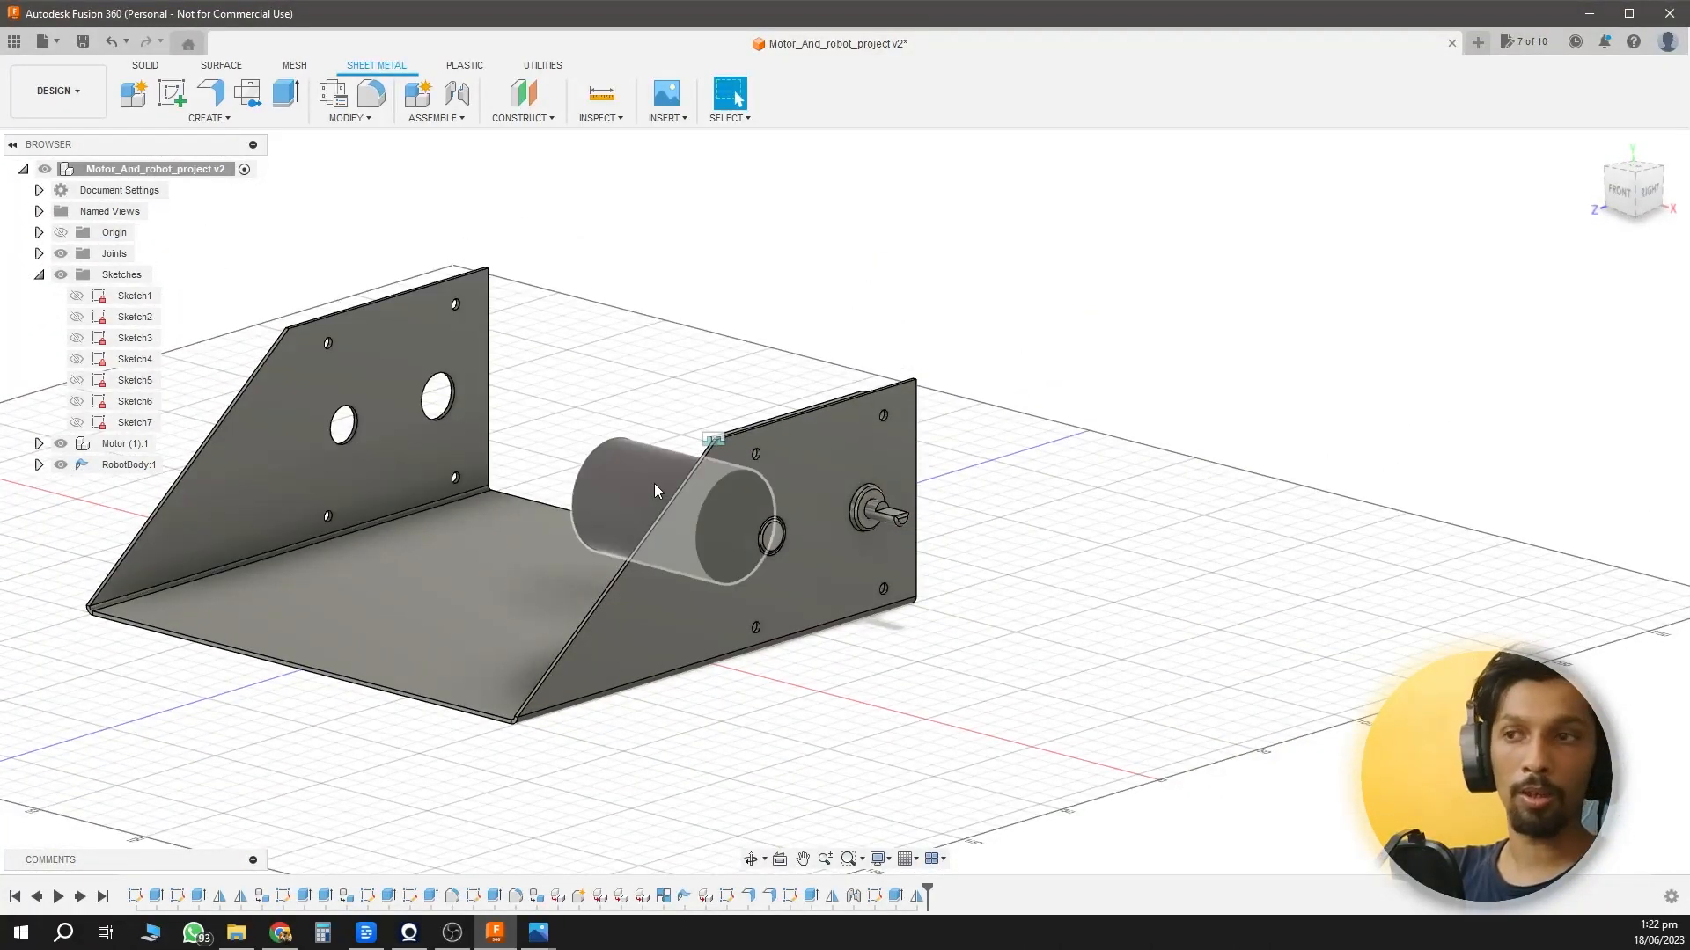
Paste a copy of the Motor component, moved -90 mm in X and rotated -180 degrees about Y.
left_click(104, 444)
key("ctrl+c")
key("ctrl+v")
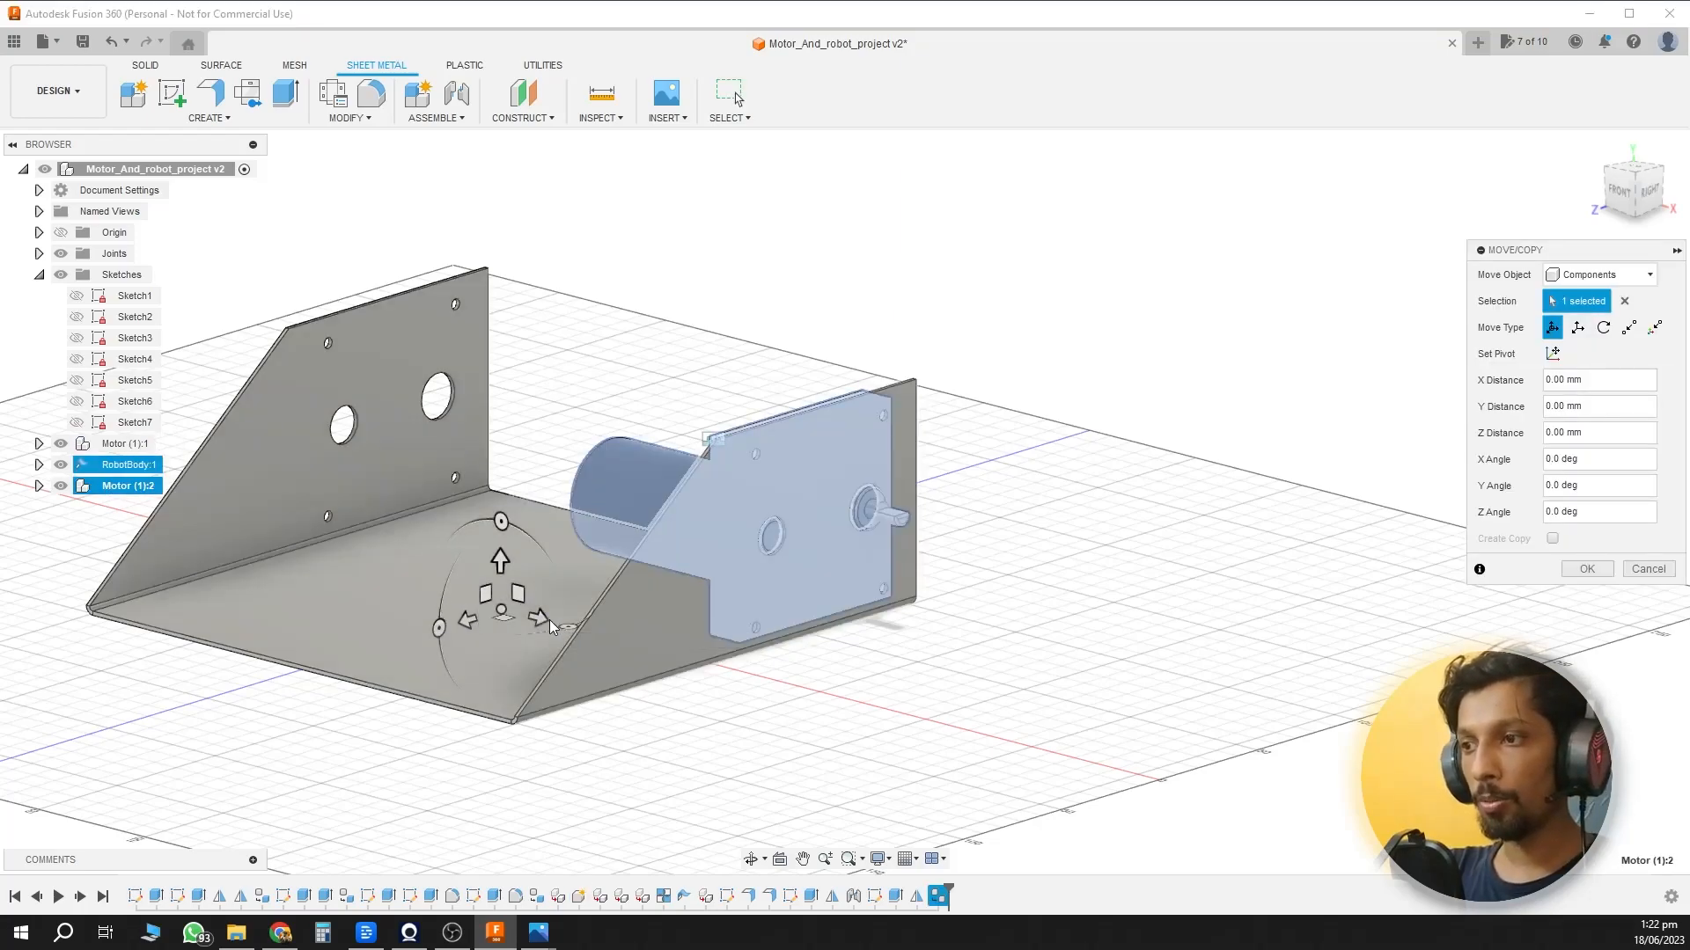
left_click_drag(507, 621, 360, 594)
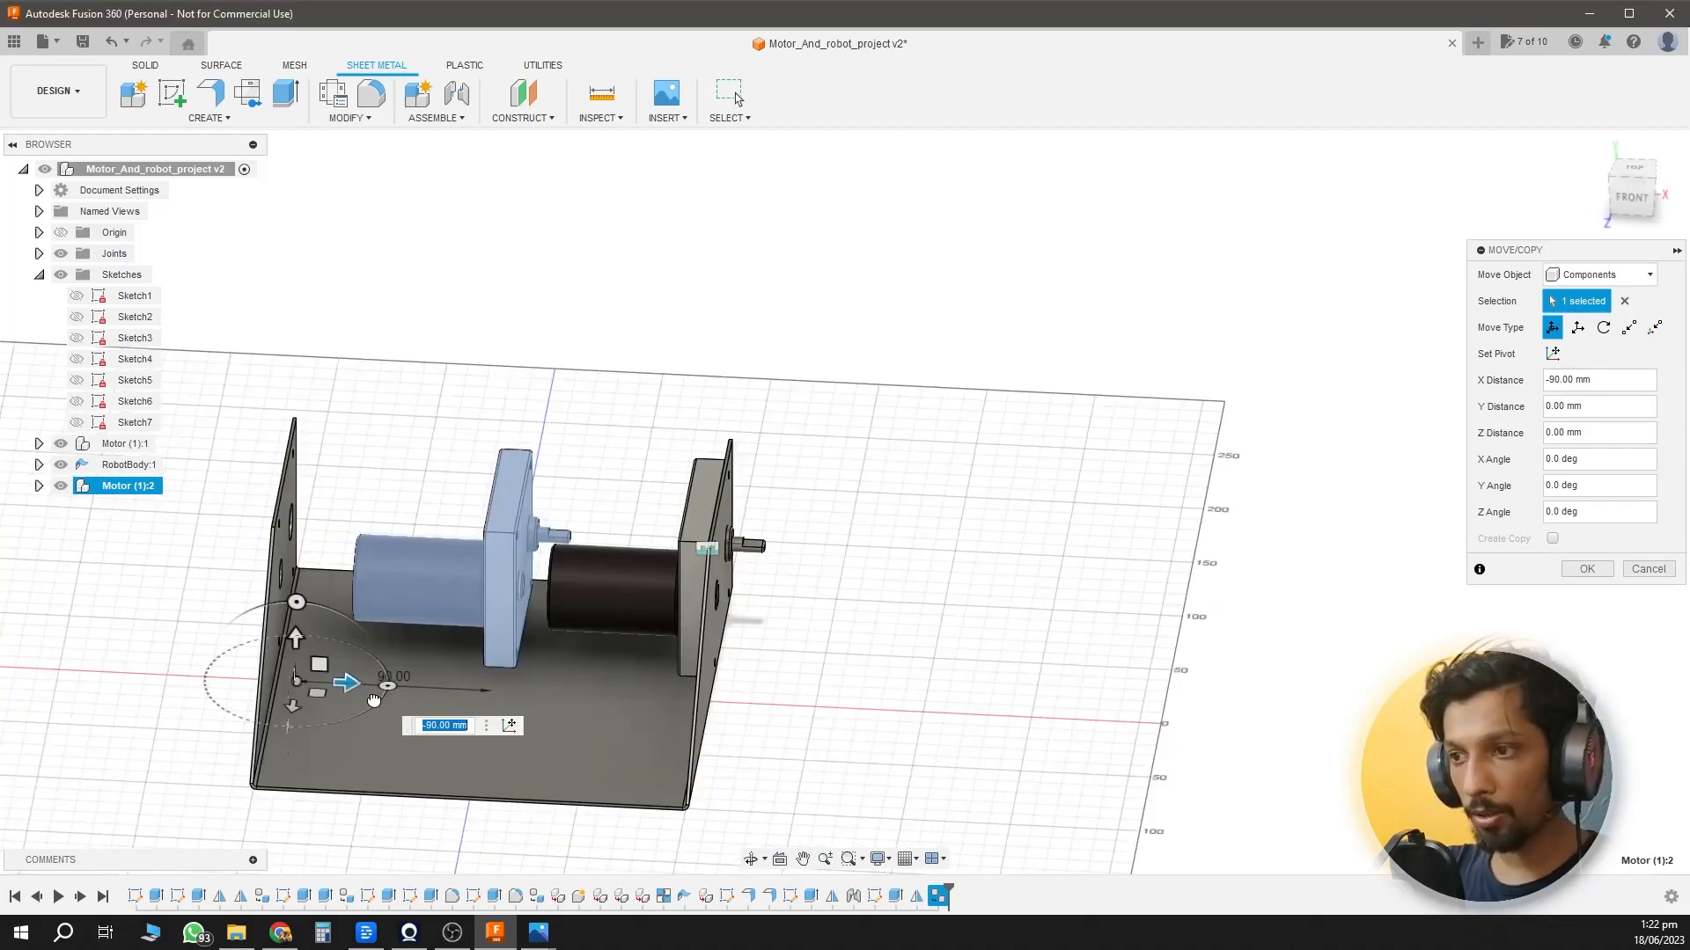
left_click_drag(387, 683, 288, 726)
type("-180")
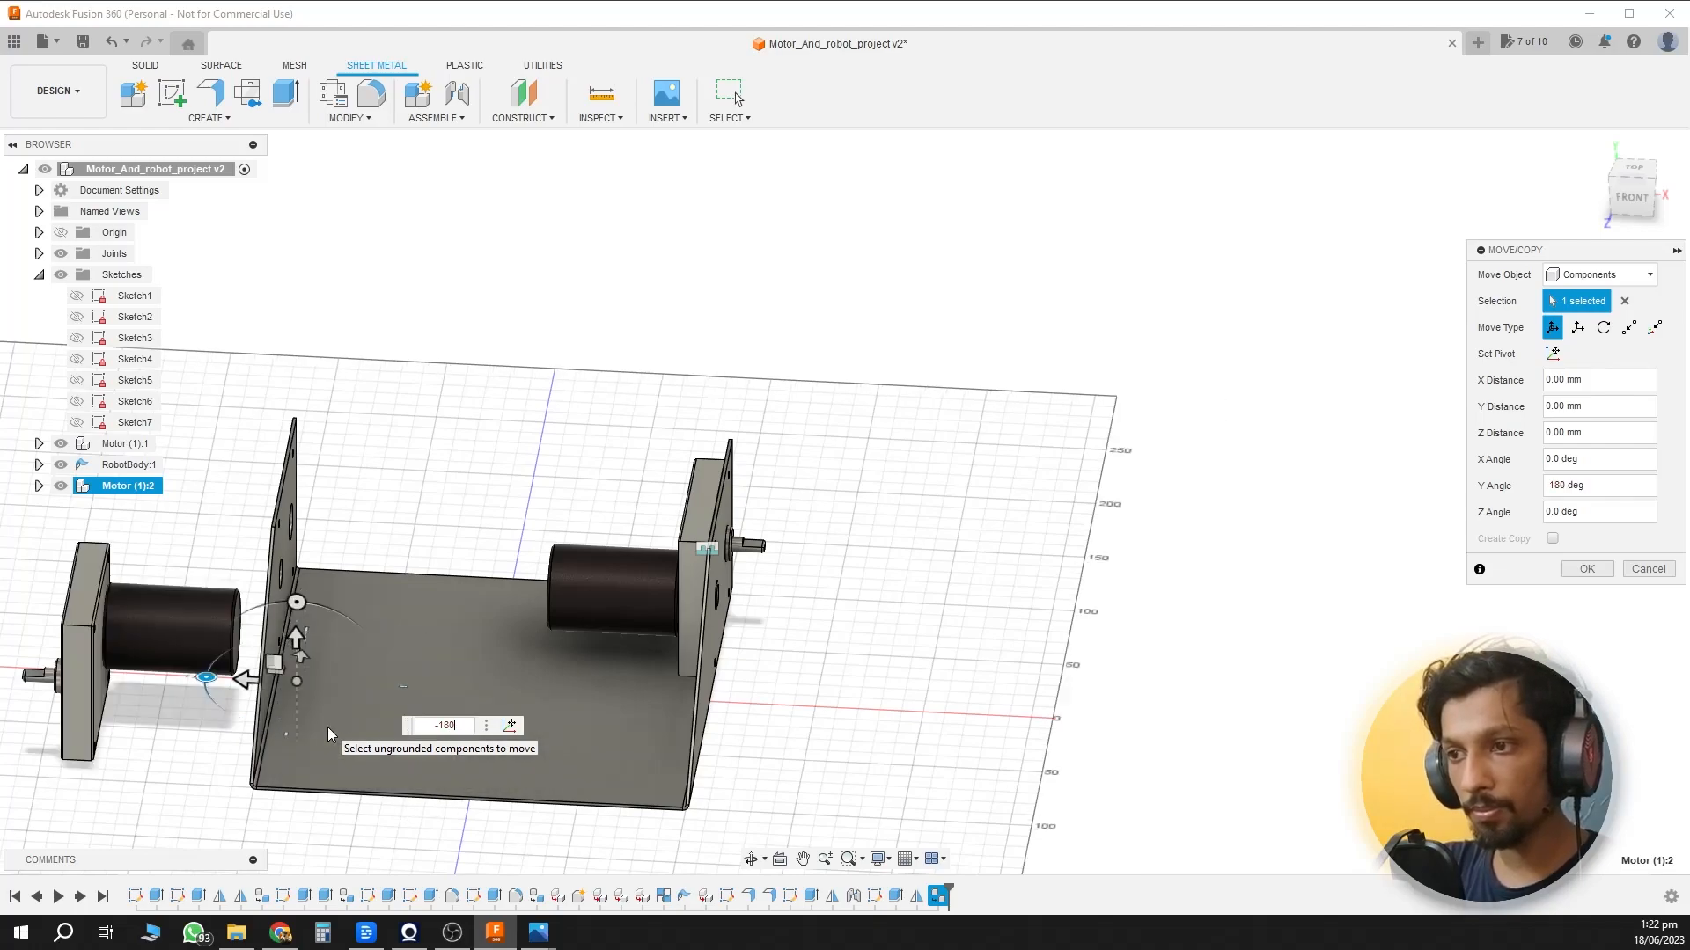
key("Return")
Join the copied motor's shaft to the matching shaft hole in the opposite side wall with a joint.
middle_click_drag(254, 571, 423, 507)
left_click(457, 94)
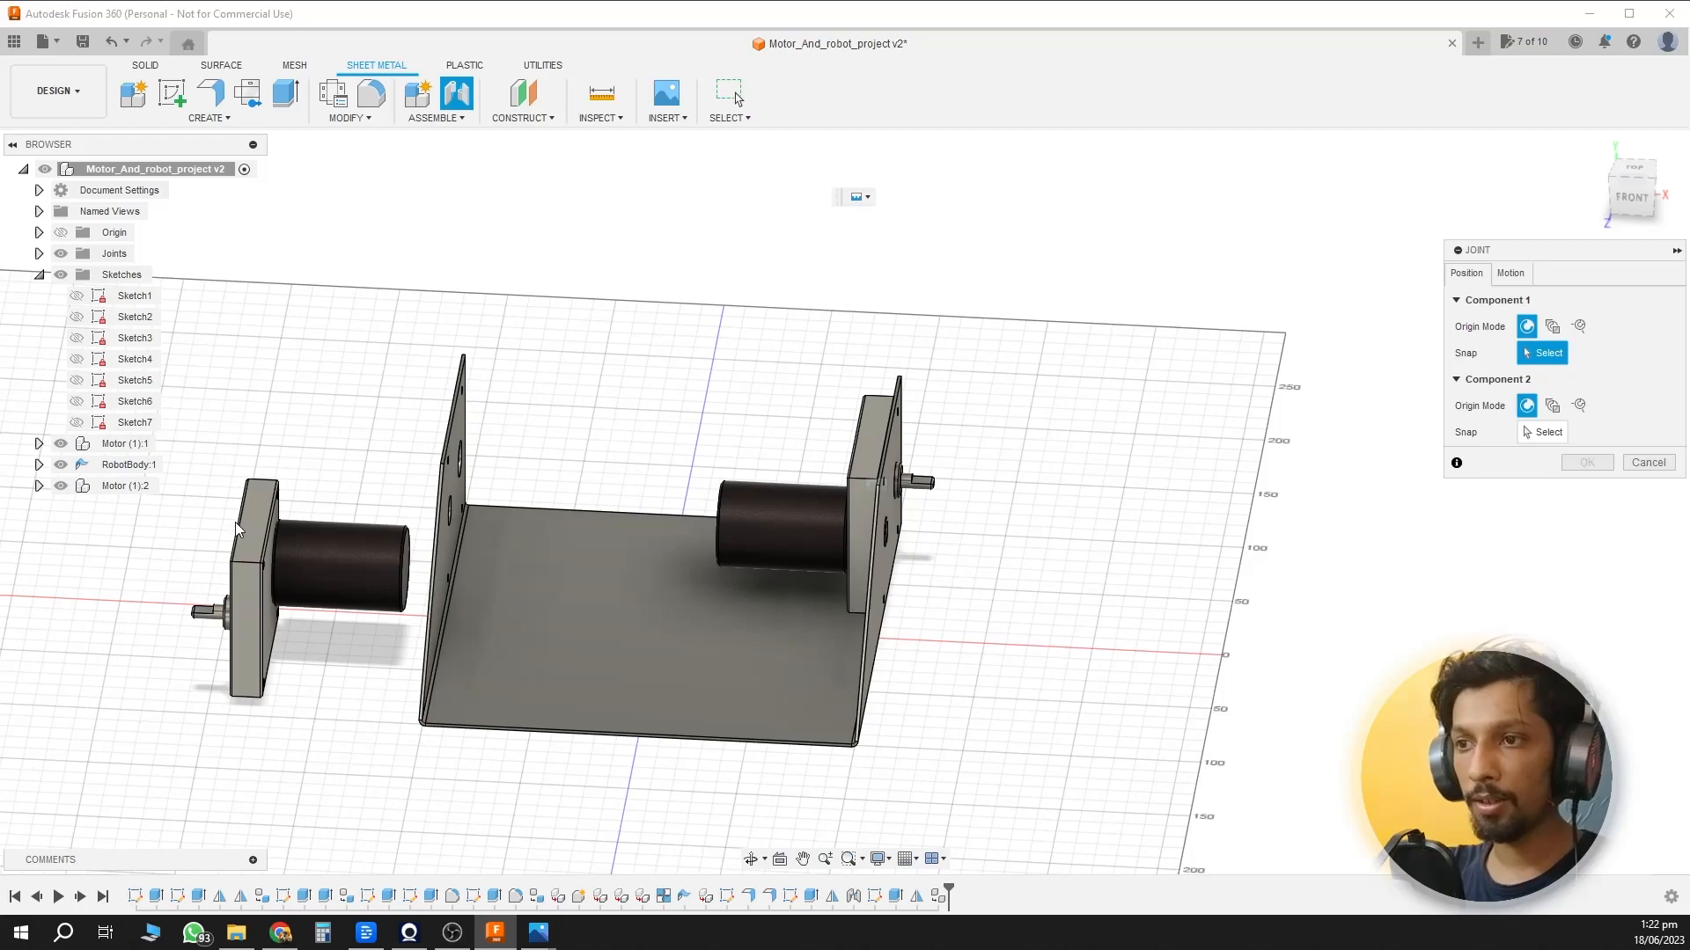
middle_click_drag(240, 547, 263, 553, "shift")
left_click(415, 737)
middle_click_drag(789, 751, 613, 444, "shift")
left_click(615, 446)
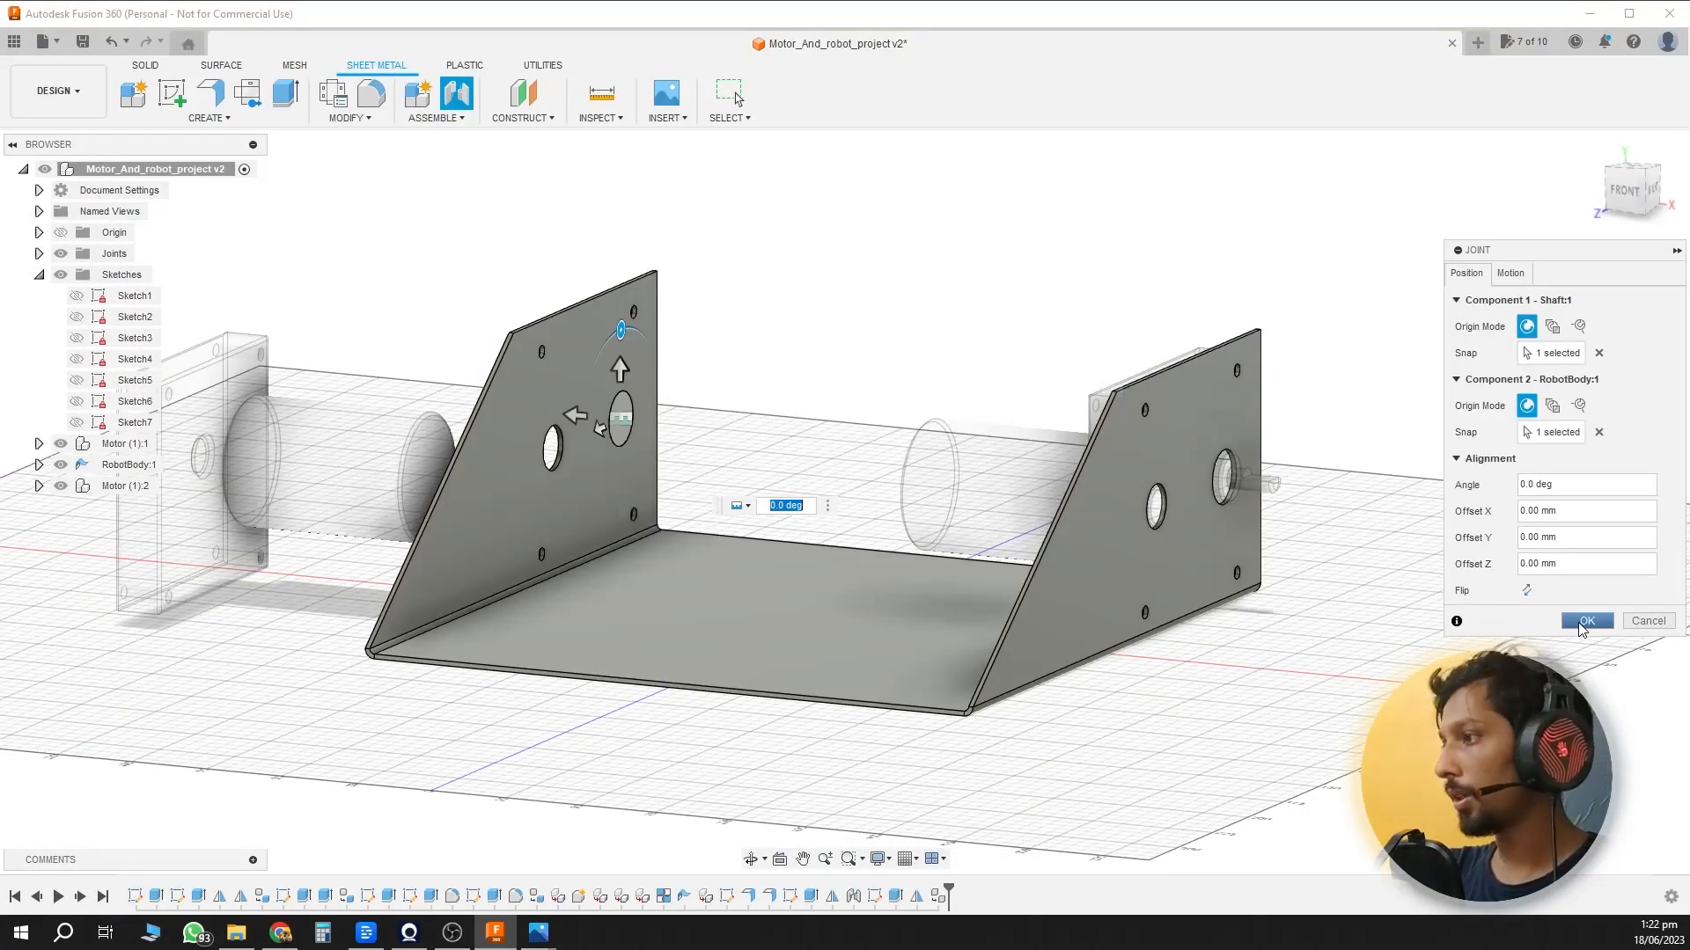
left_click(1584, 622)
middle_click_drag(421, 615, 643, 606, "shift")
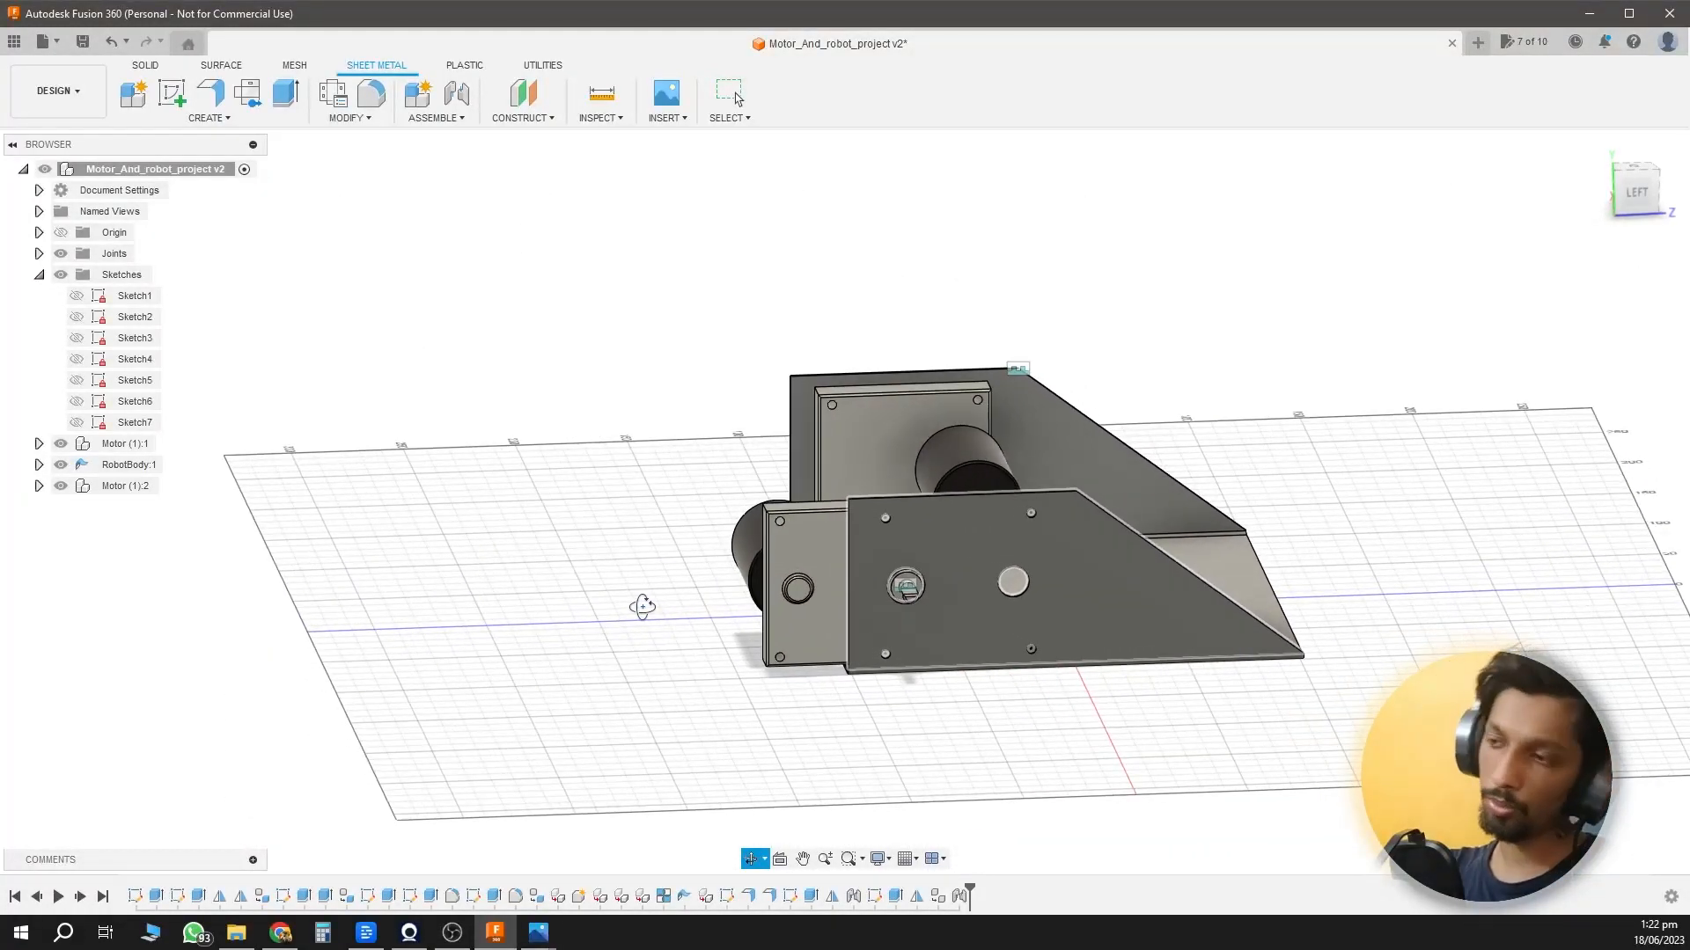
key("Escape")
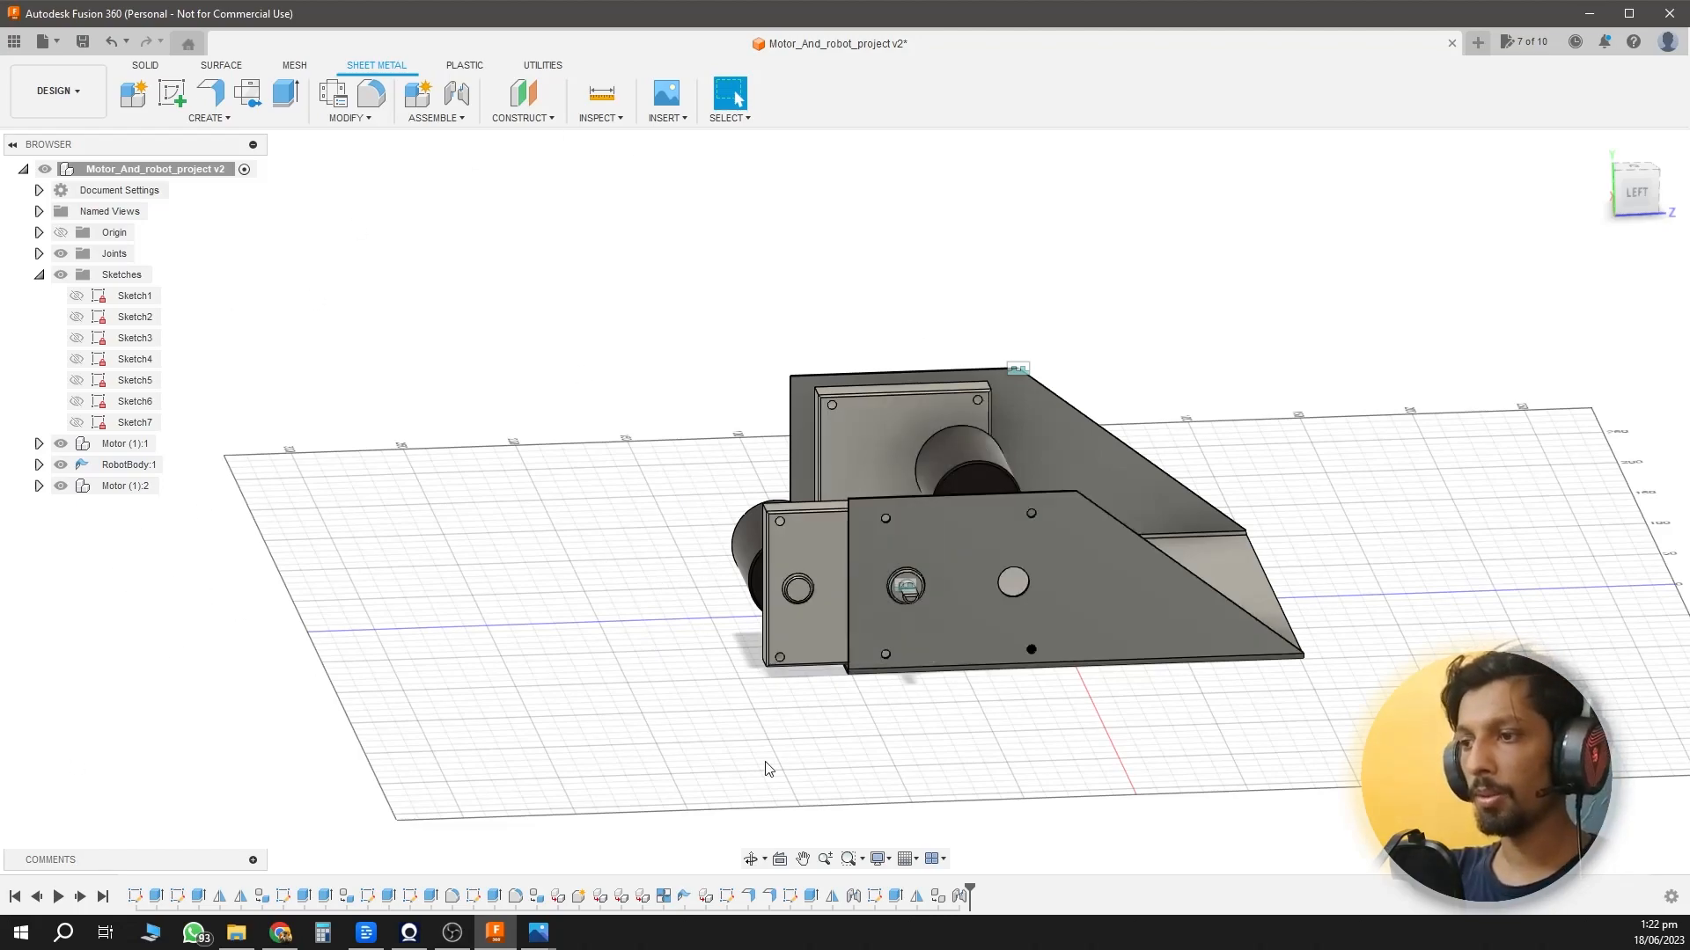
Edit the copied motor's joint and set its alignment angle to -180 deg.
right_click(966, 896)
left_click(1002, 762)
middle_click_drag(936, 712, 660, 747)
middle_click_drag(723, 546, 658, 560, "shift")
left_click_drag(574, 528, 644, 561)
left_click(722, 657)
type("-1")
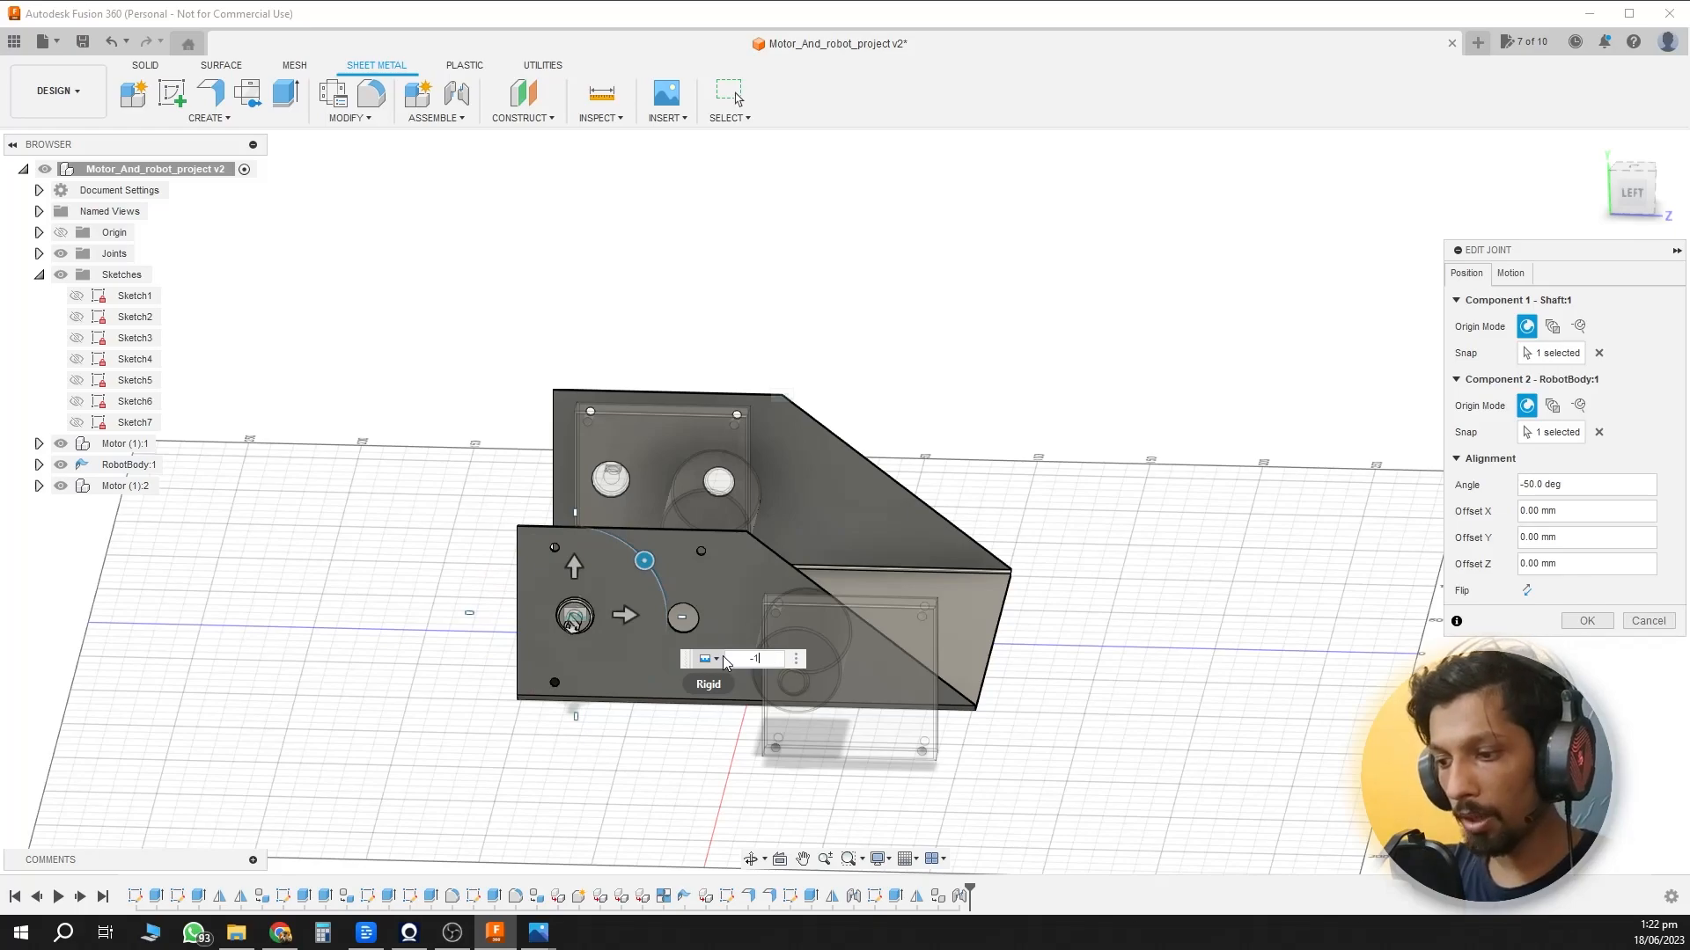
type("80")
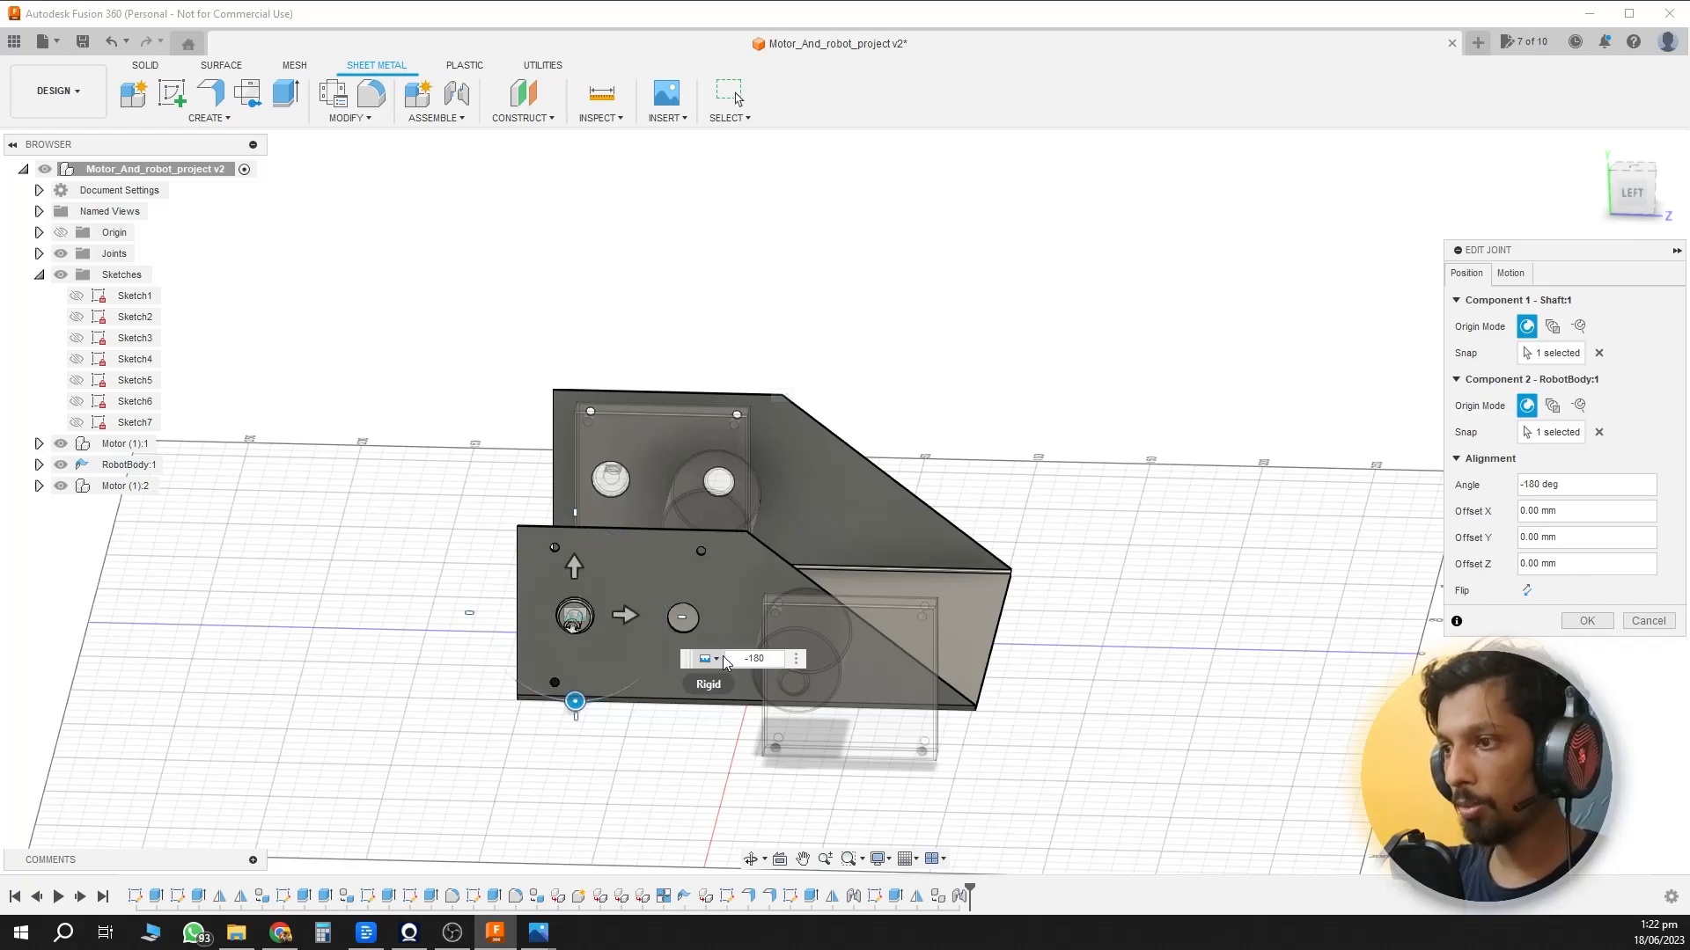
left_click(1583, 624)
middle_click_drag(1275, 606, 1001, 709, "shift")
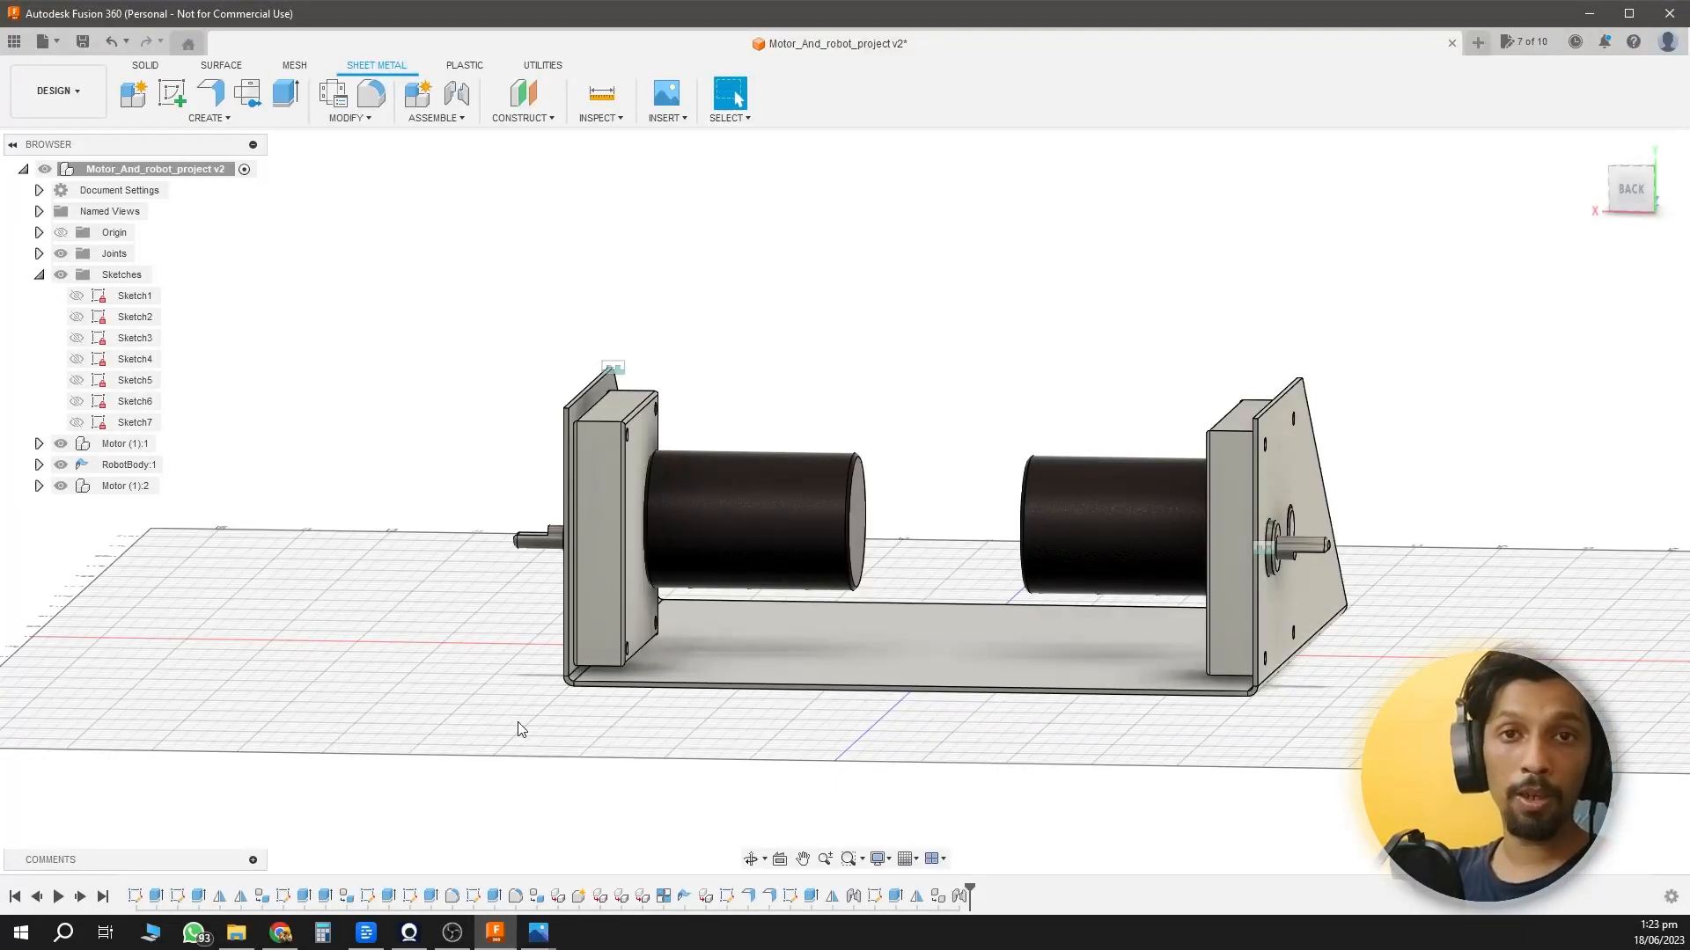
Add a 2.8 in high flange along the full rear edge of the robot body's base plate.
middle_click_drag(500, 730, 565, 421, "shift")
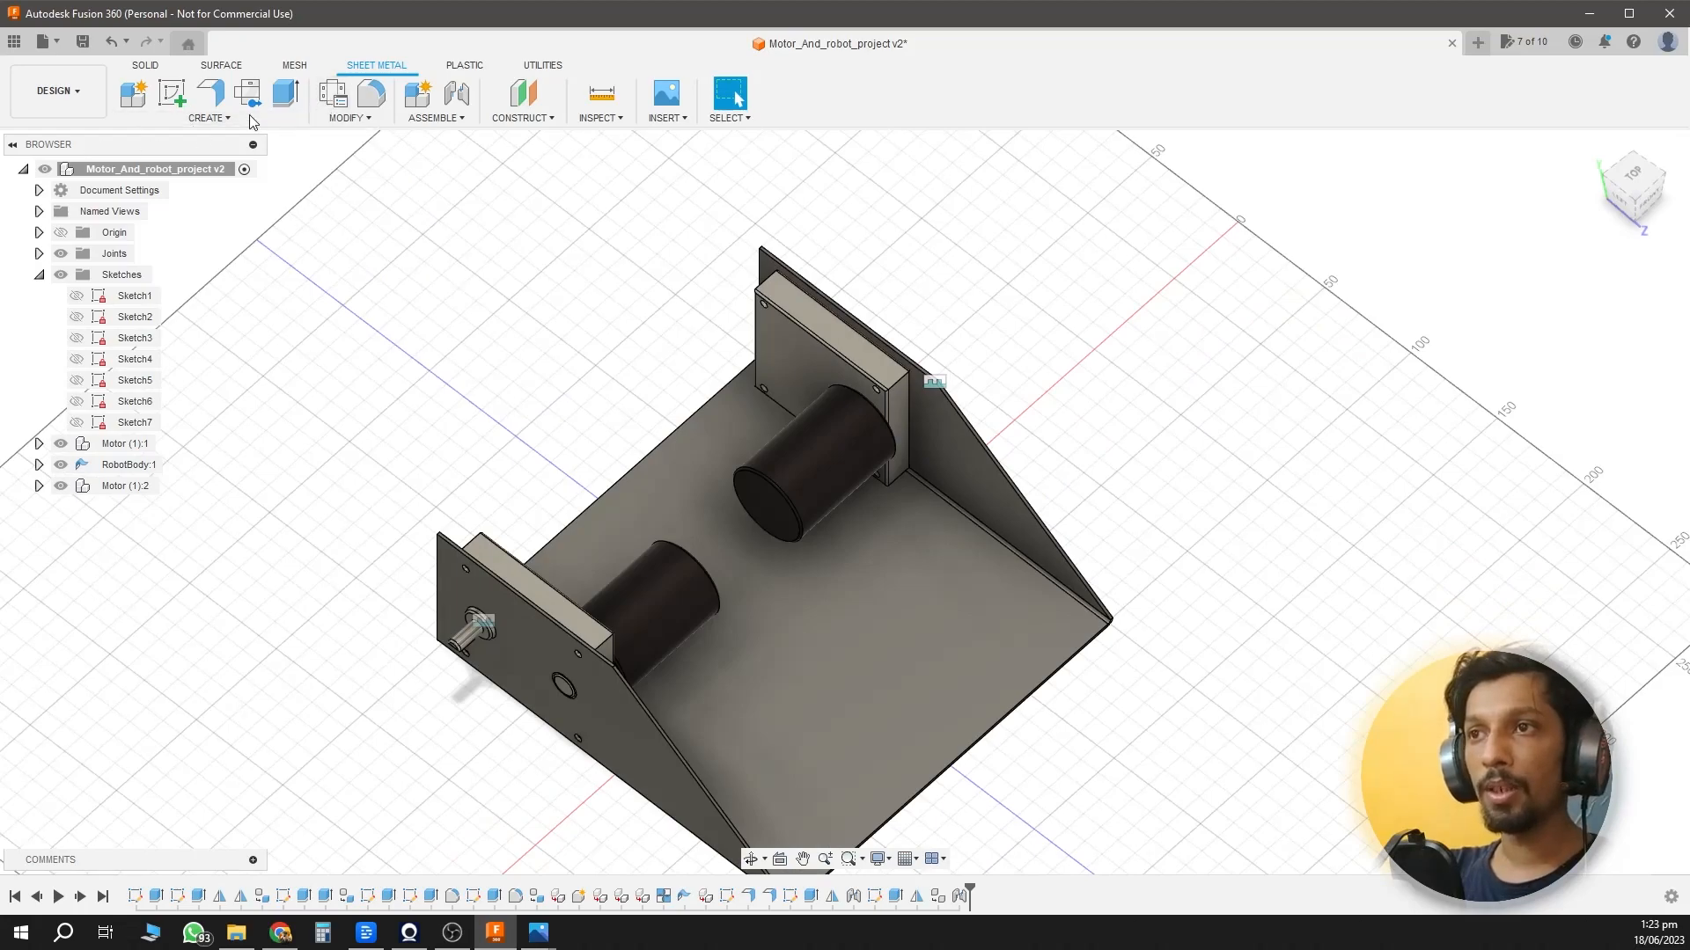
left_click(209, 94)
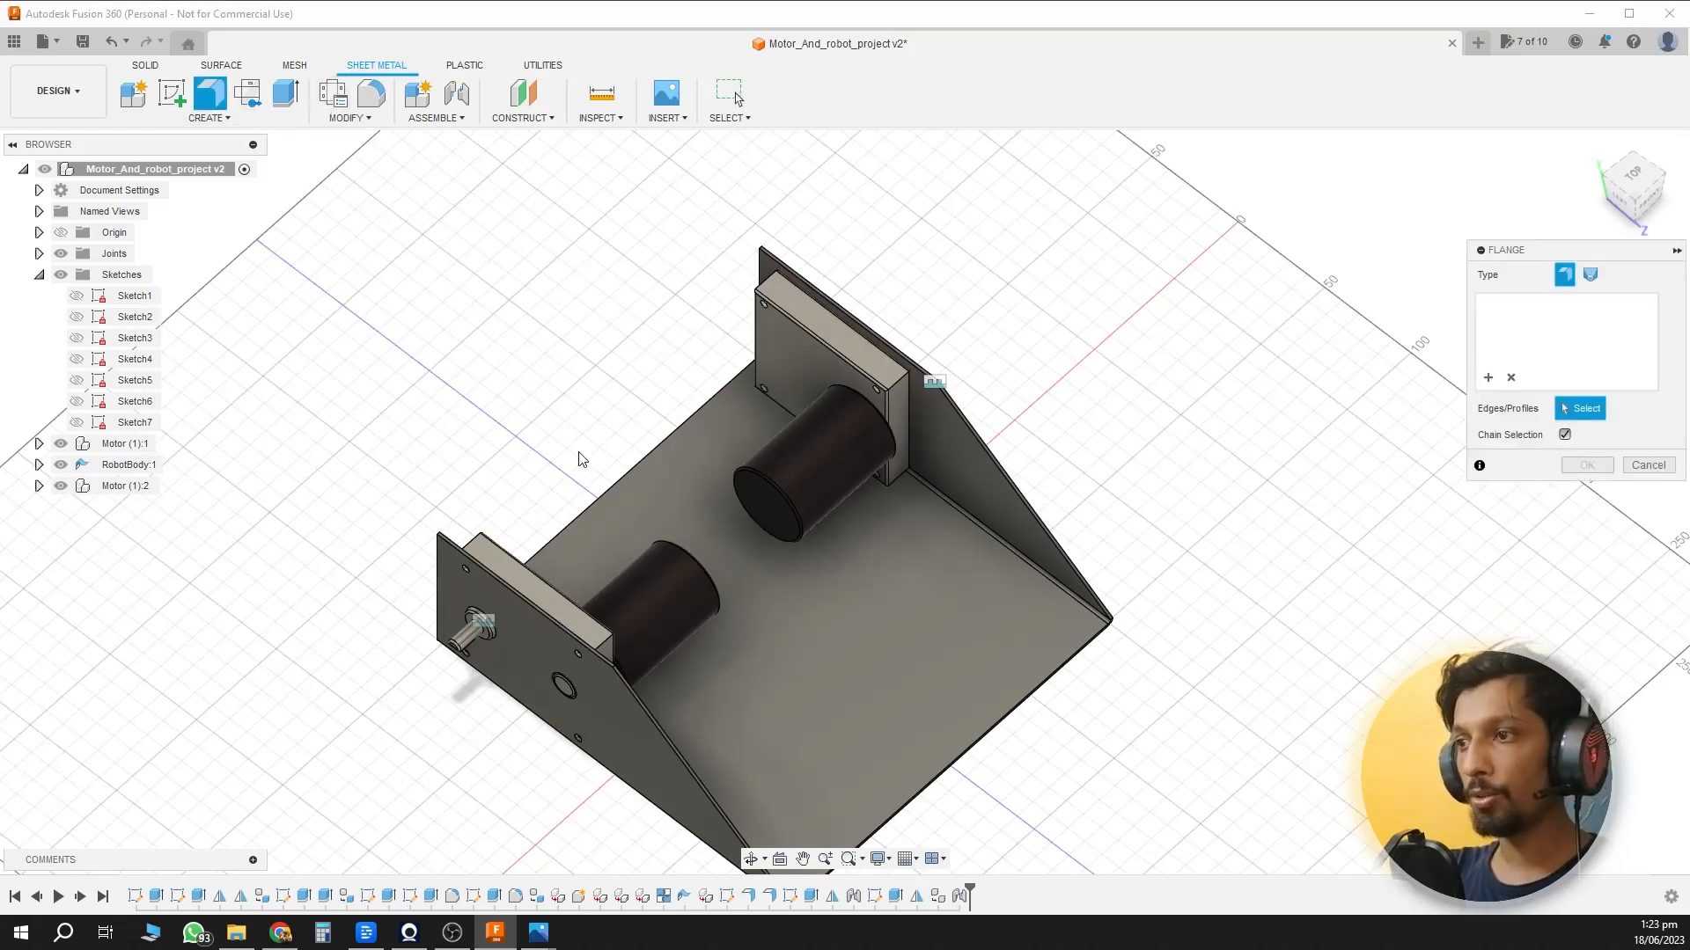
left_click(585, 514)
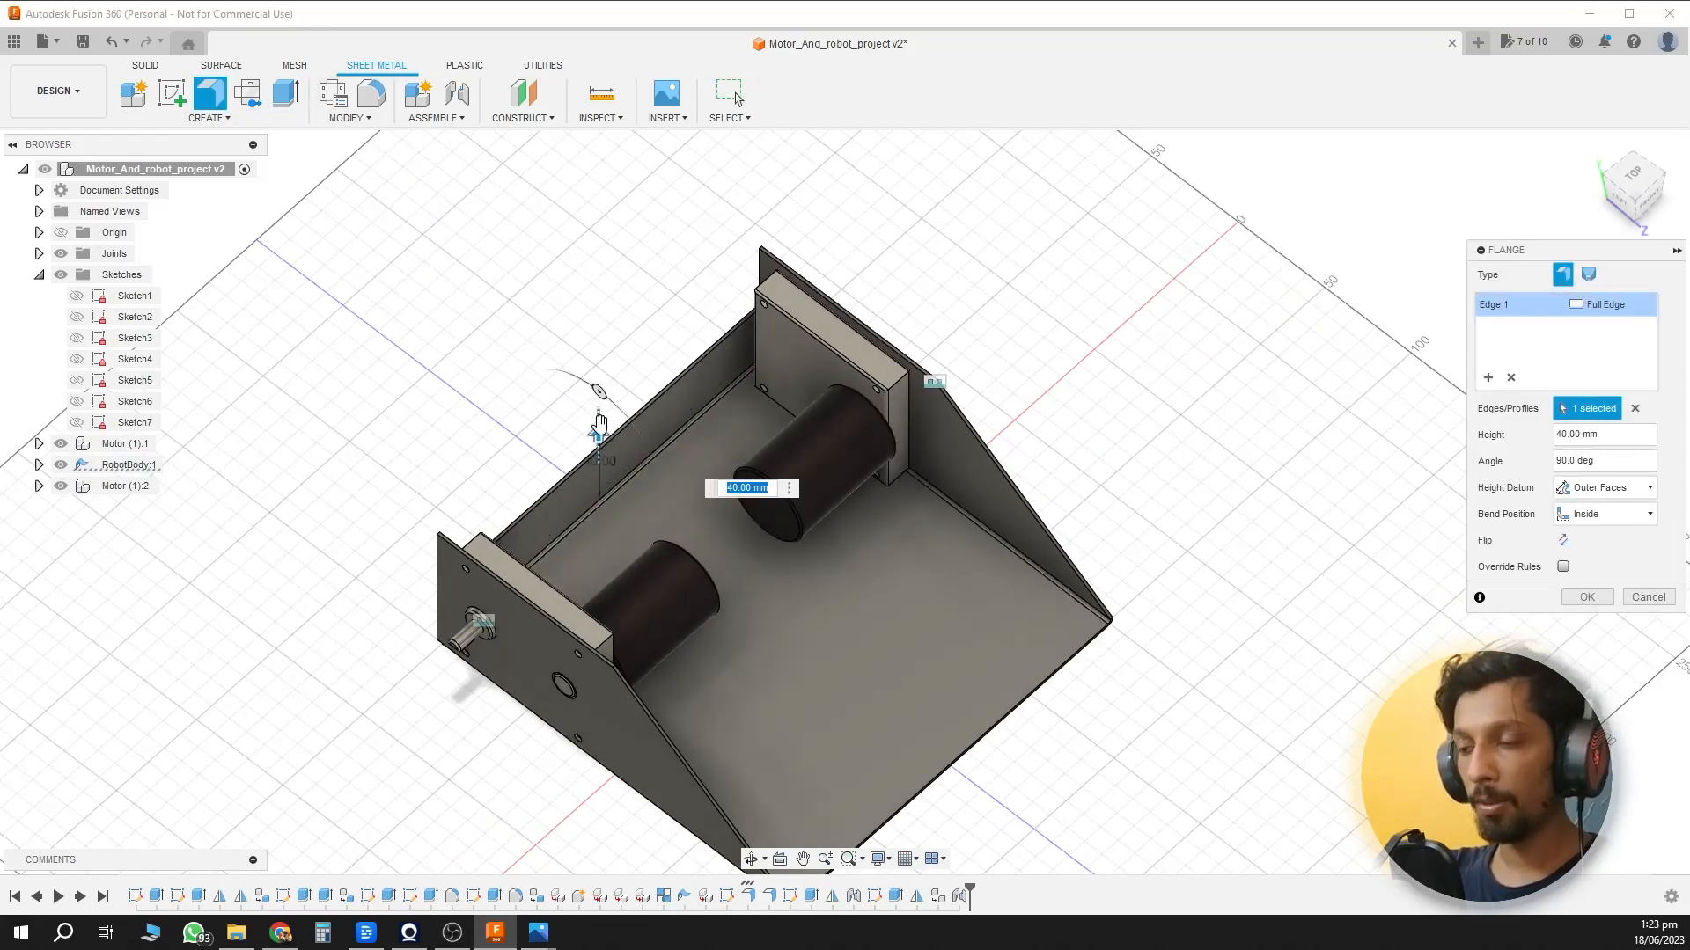
type("2.8")
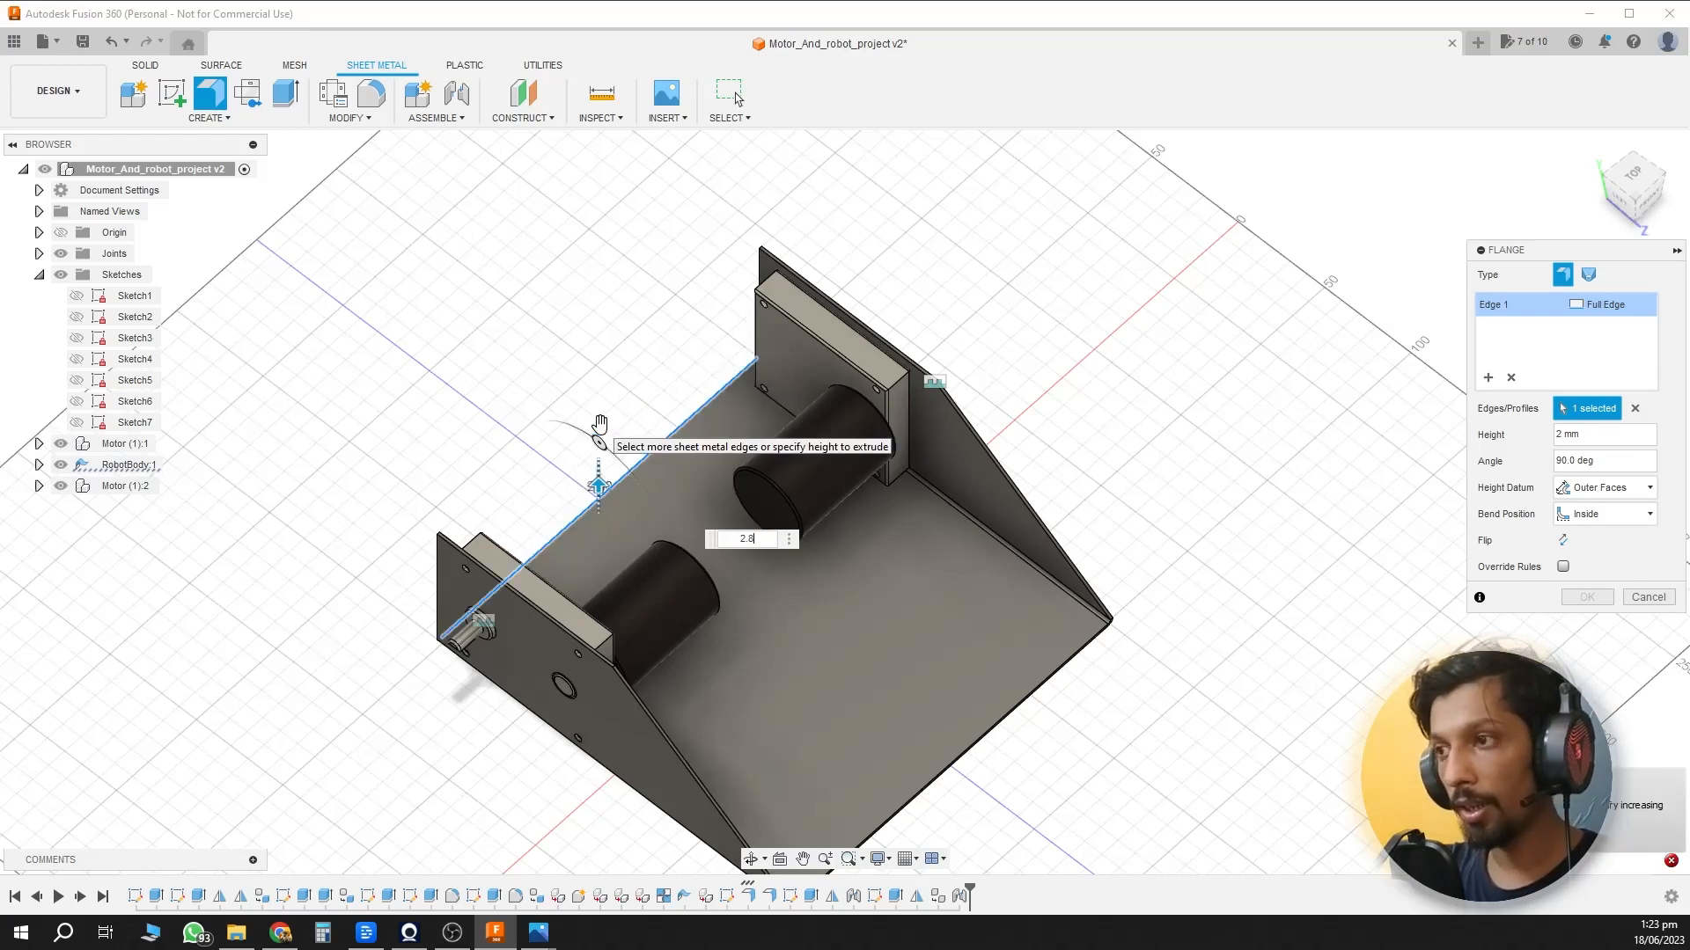
type(" in")
key("Return")
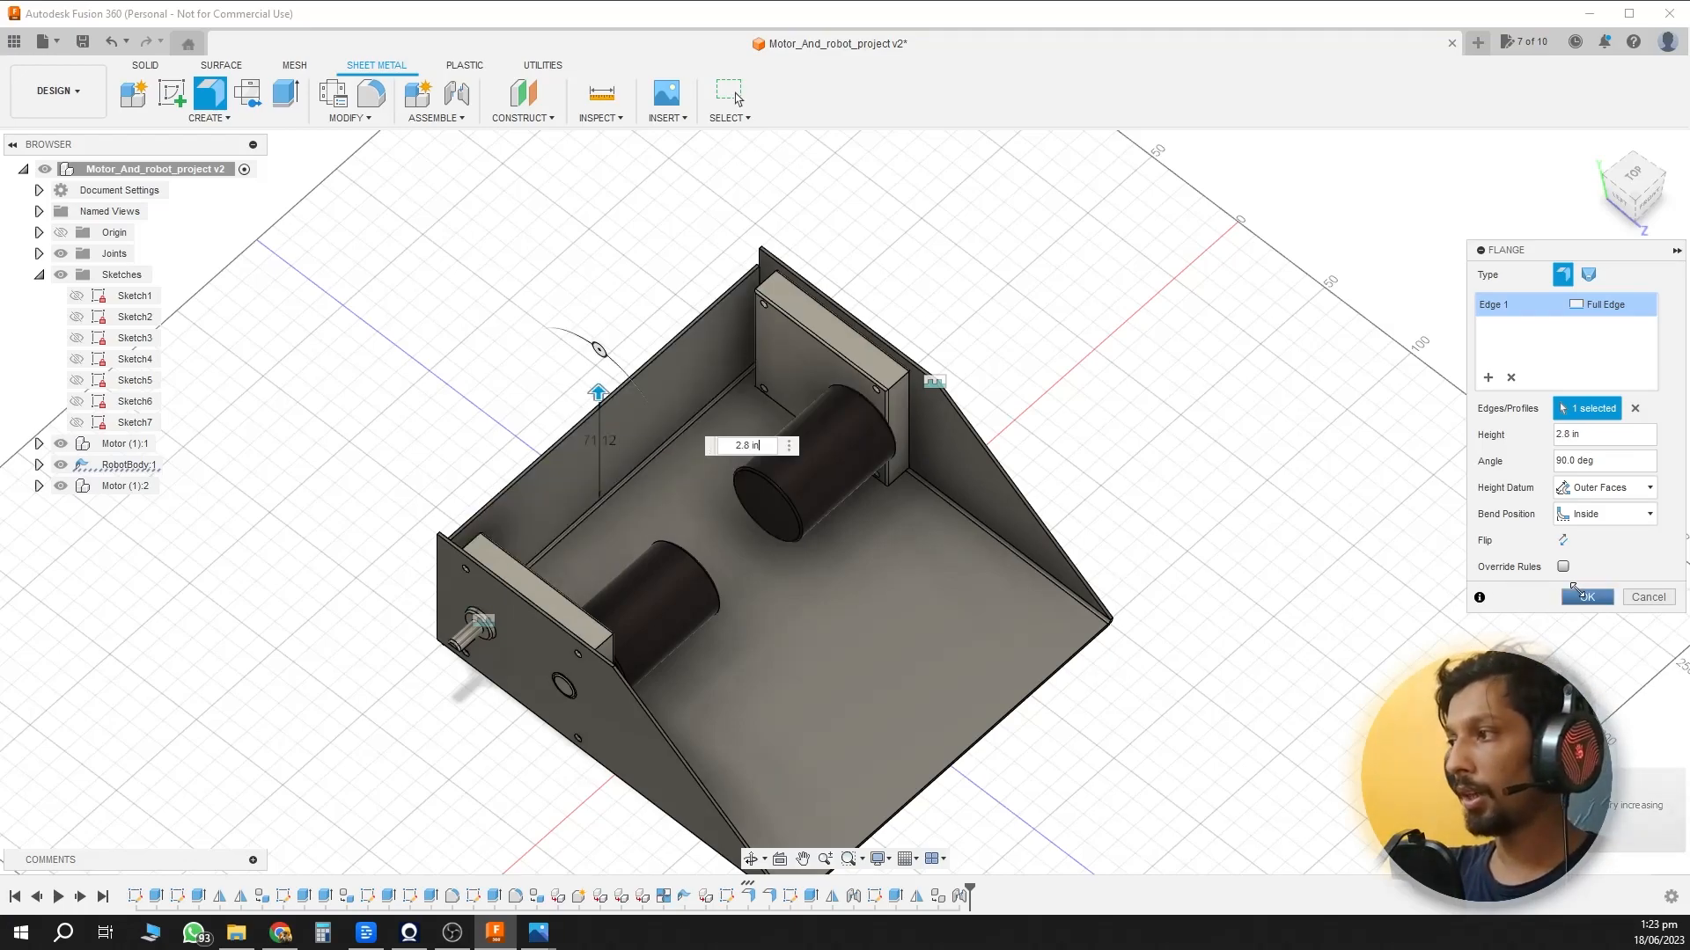
left_click(1579, 595)
Add 15 mm inward flanges along the straight top edges of both side walls.
middle_click_drag(973, 660, 365, 569, "shift")
key("f")
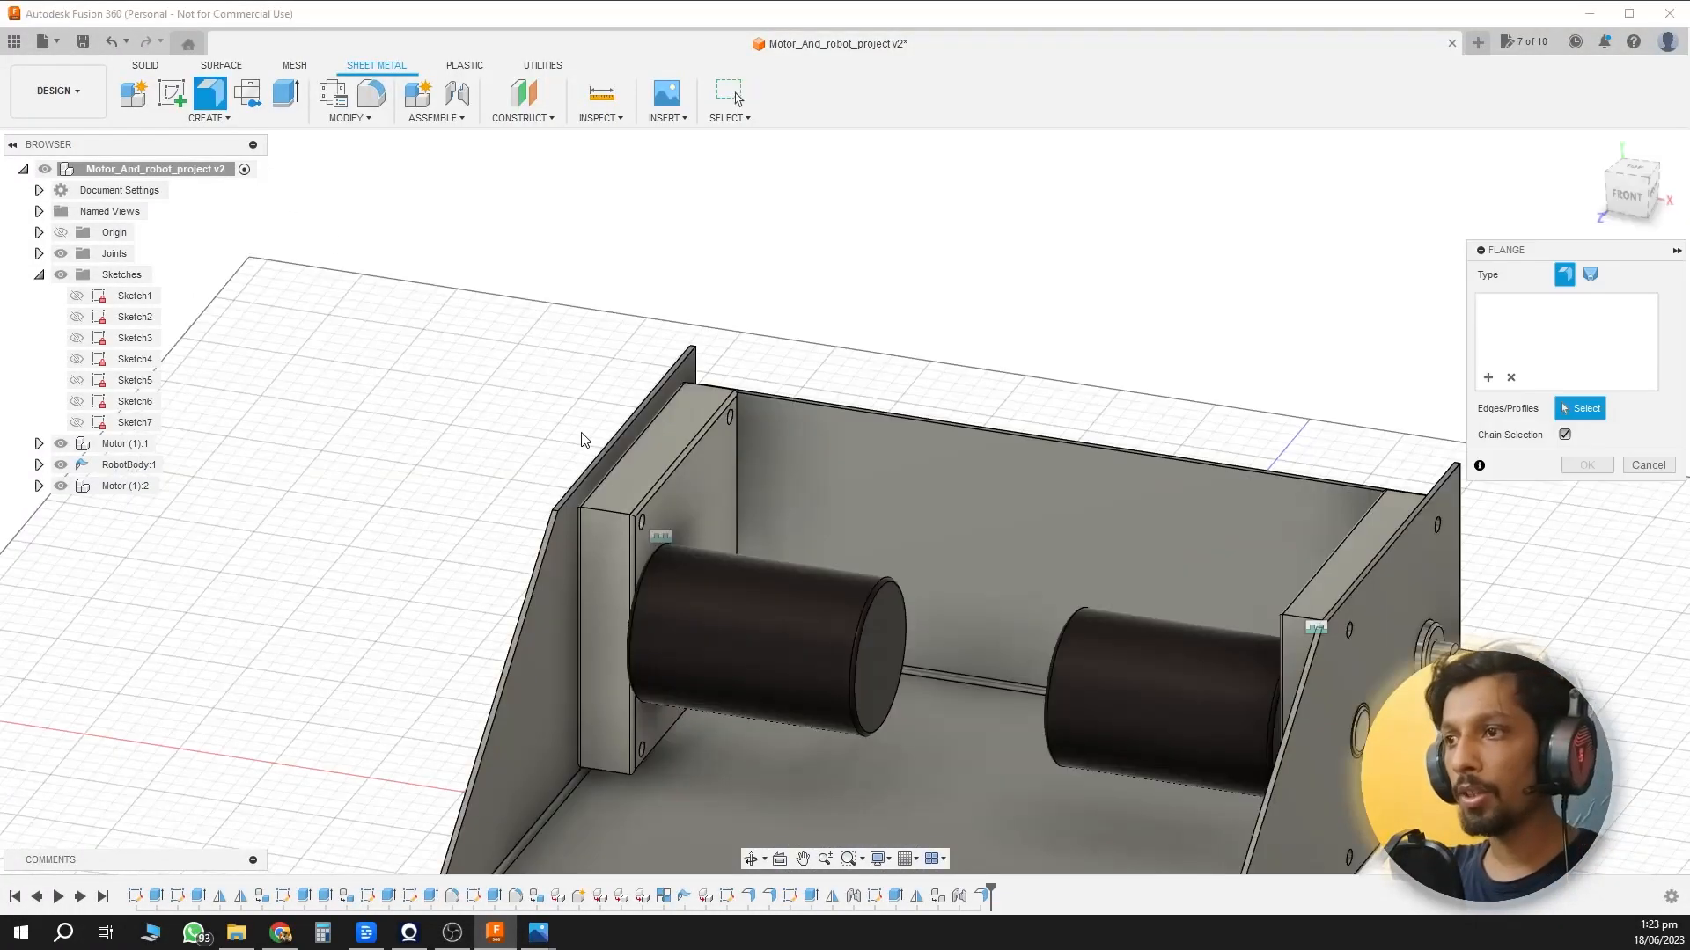
left_click(607, 470)
middle_click_drag(611, 473, 1232, 374, "shift")
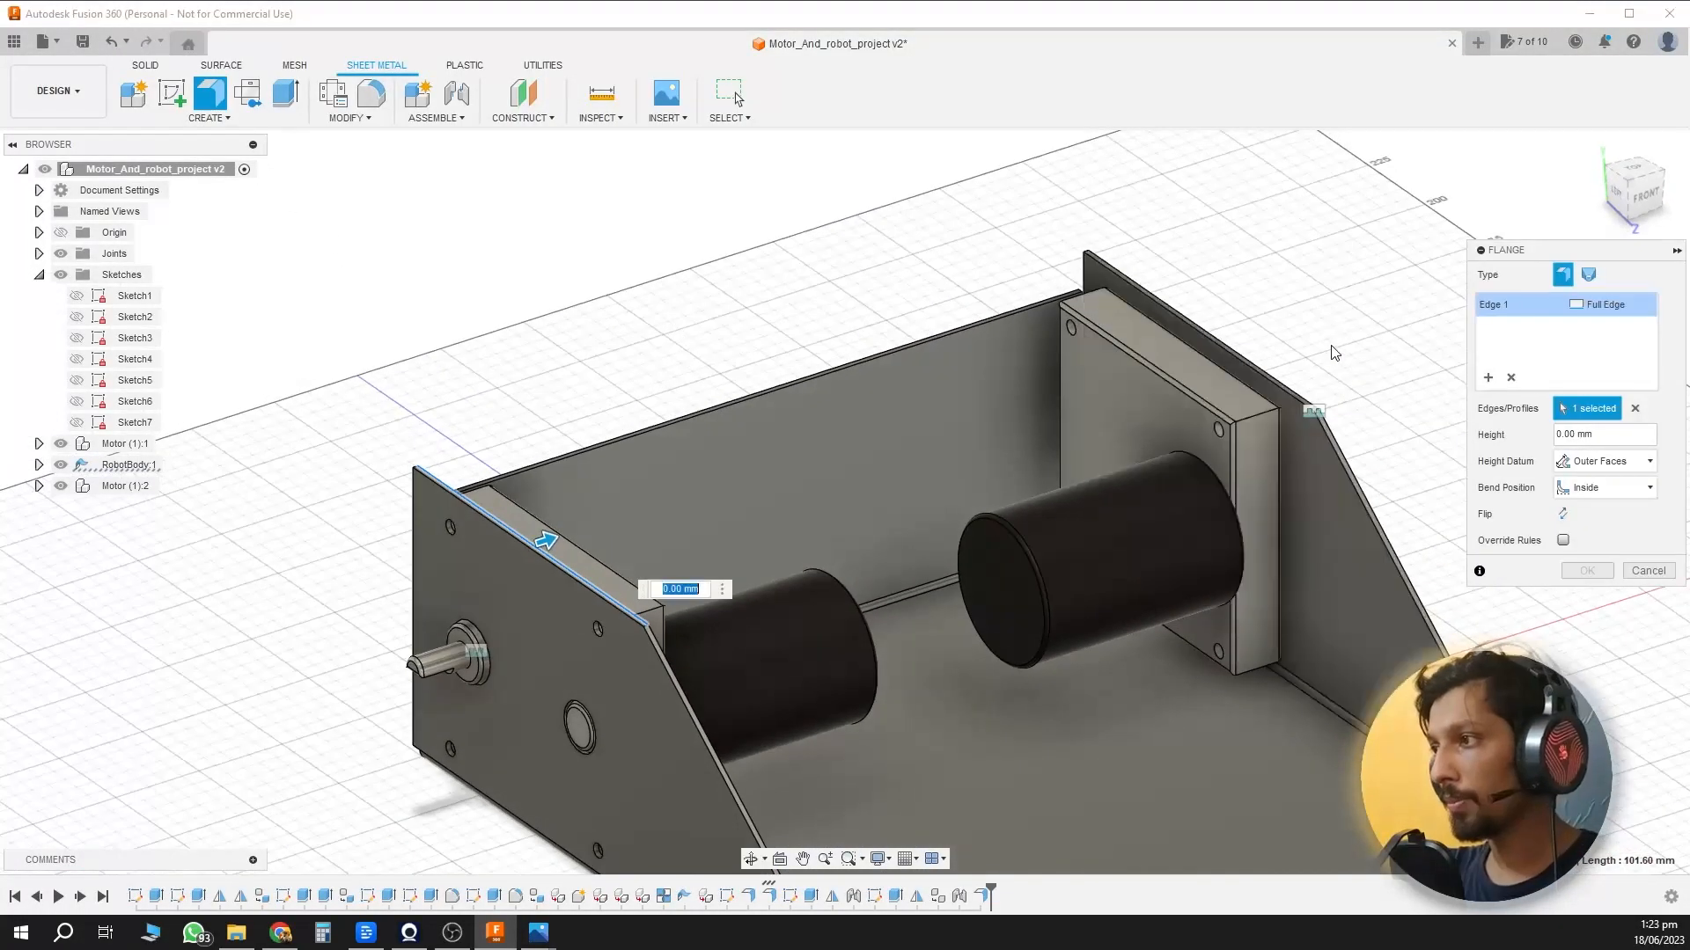
left_click(1282, 391)
type("15mm")
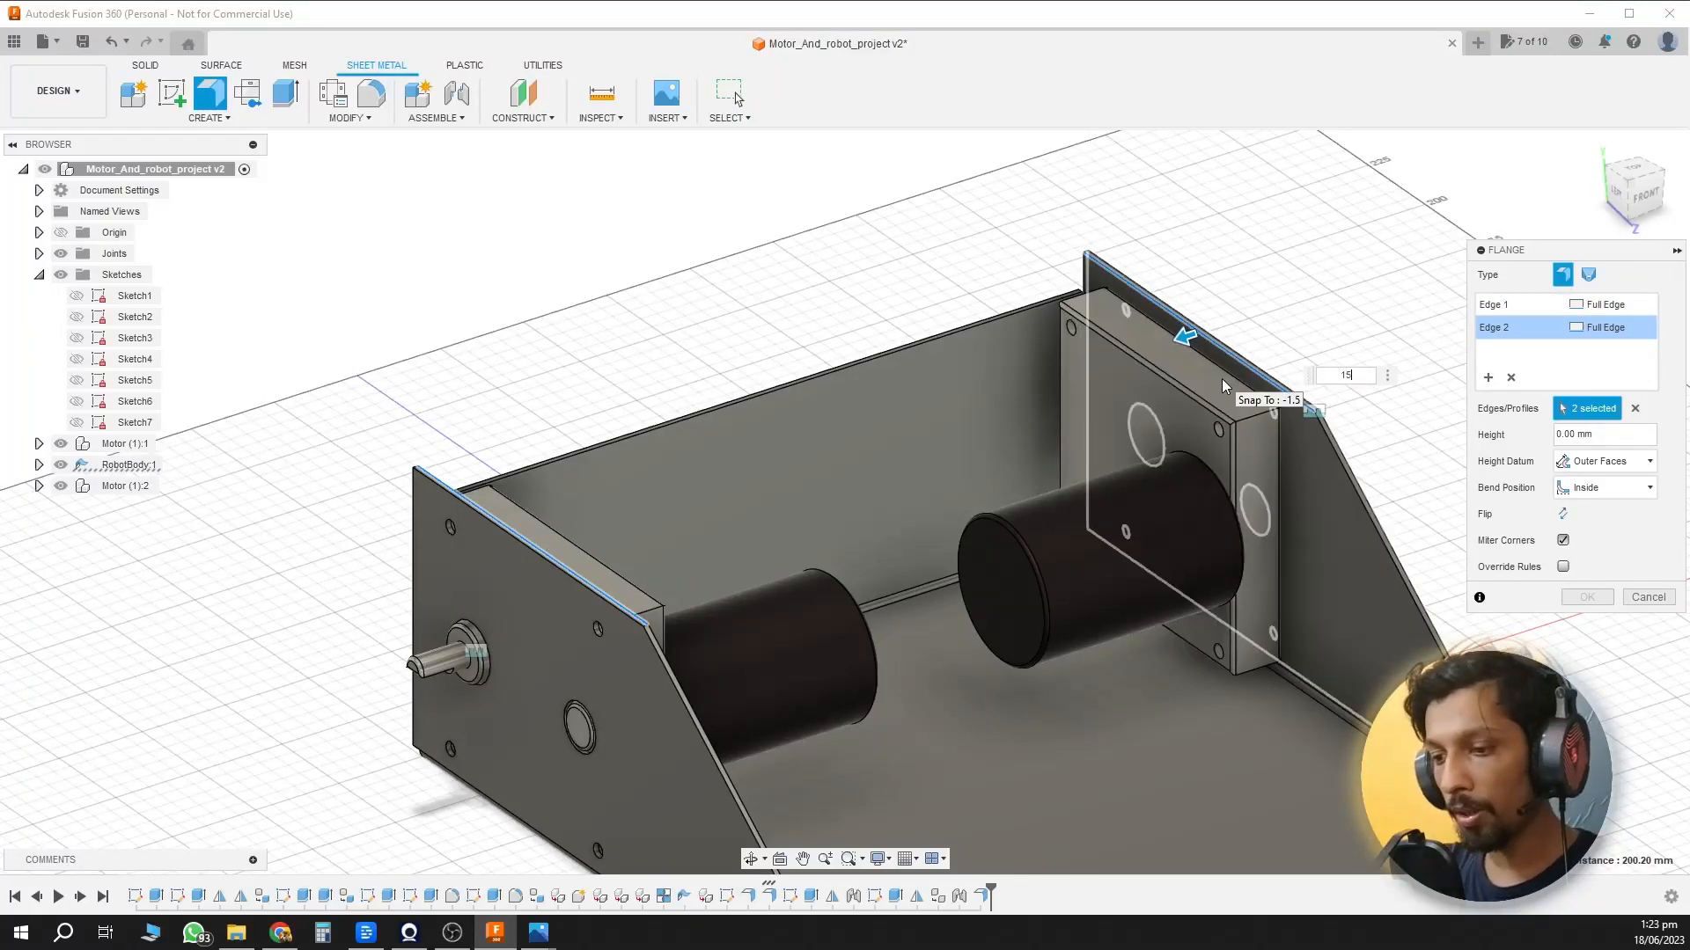
key("Return")
middle_click_drag(1221, 378, 996, 454, "shift")
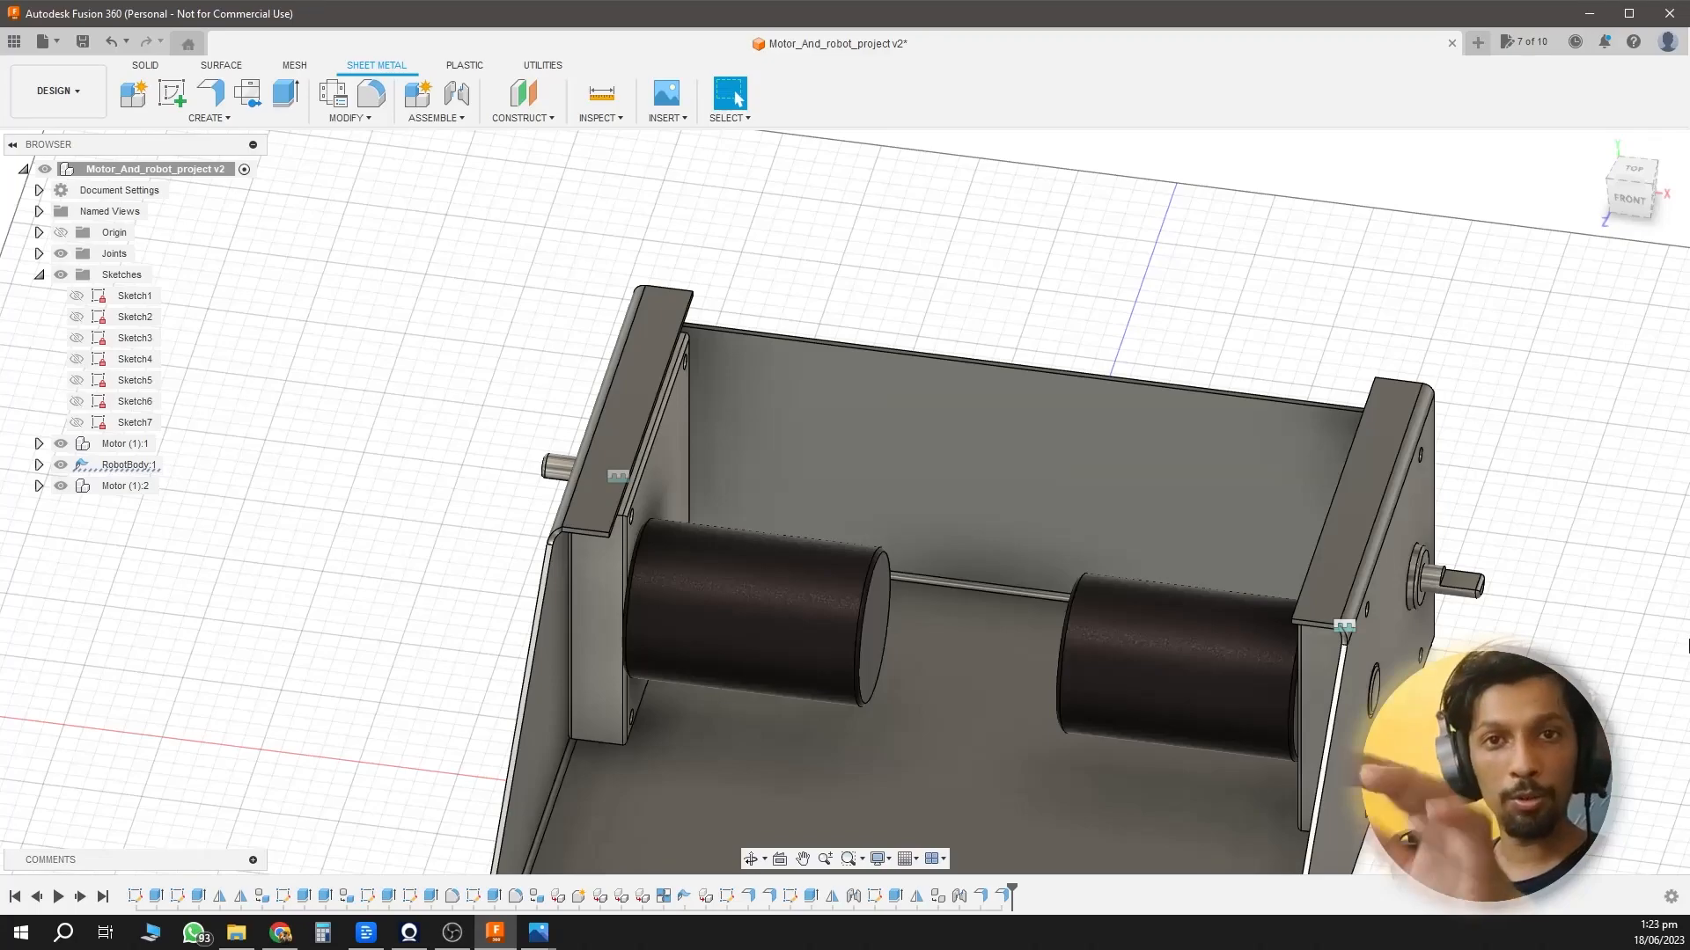
Start a flange on the sloped front edges of both side walls with a height of 2.8 in.
scroll(1681, 639, "down", 3)
middle_click_drag(995, 703, 807, 490)
scroll(808, 489, "up", 3)
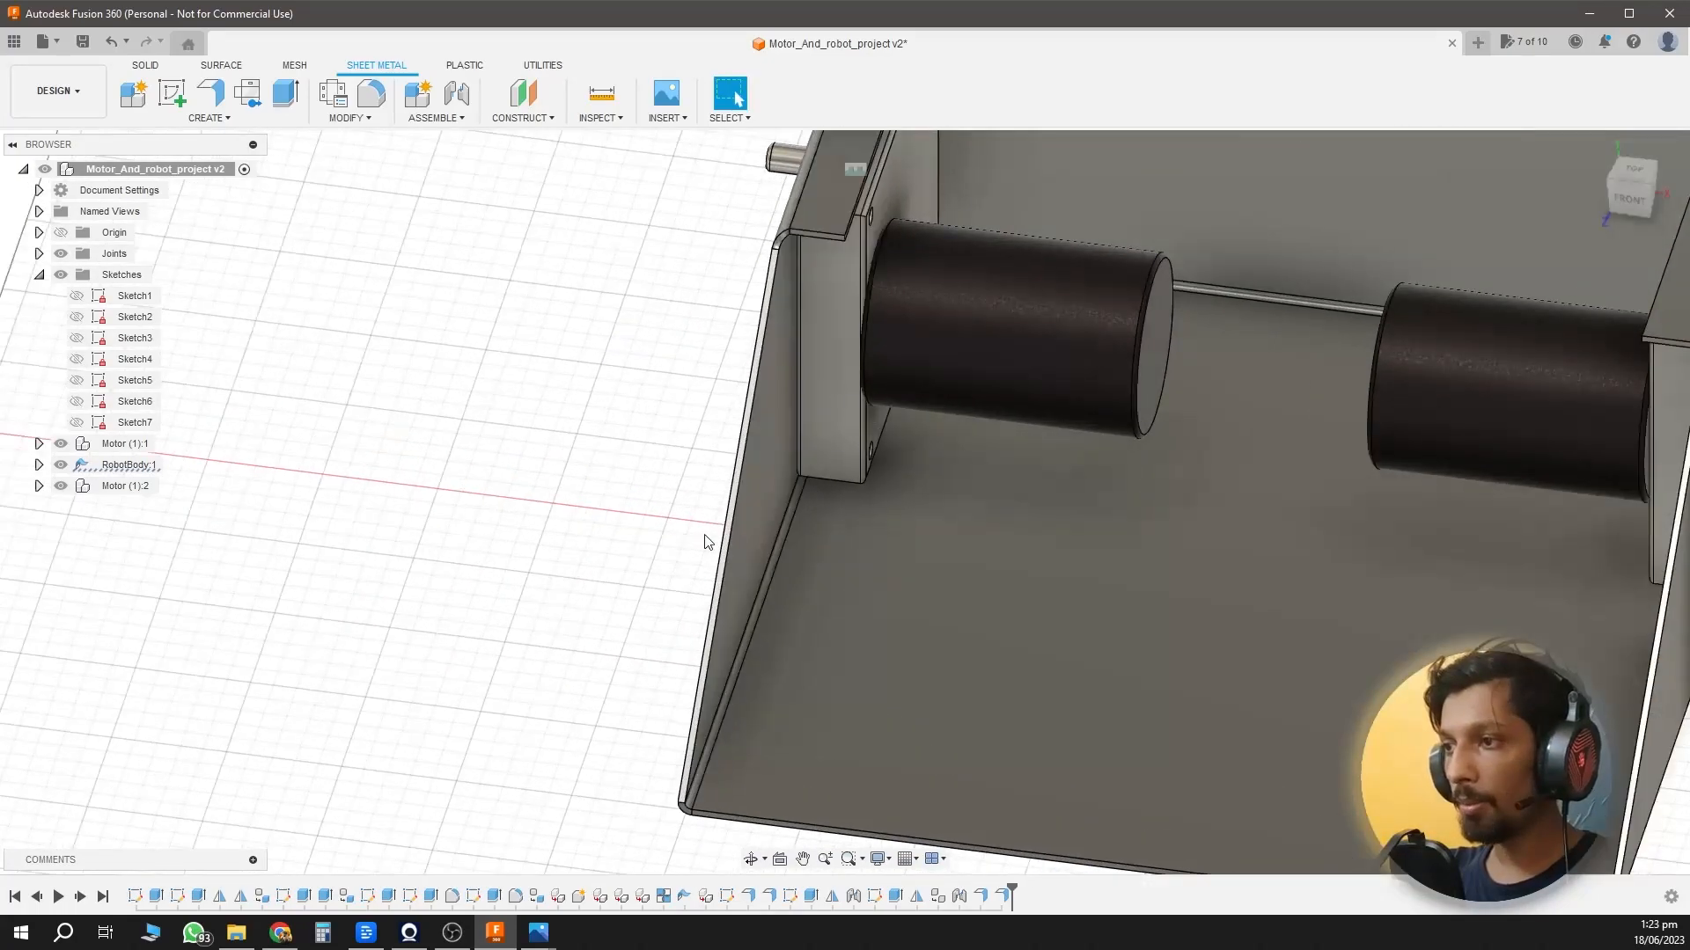
left_click(209, 91)
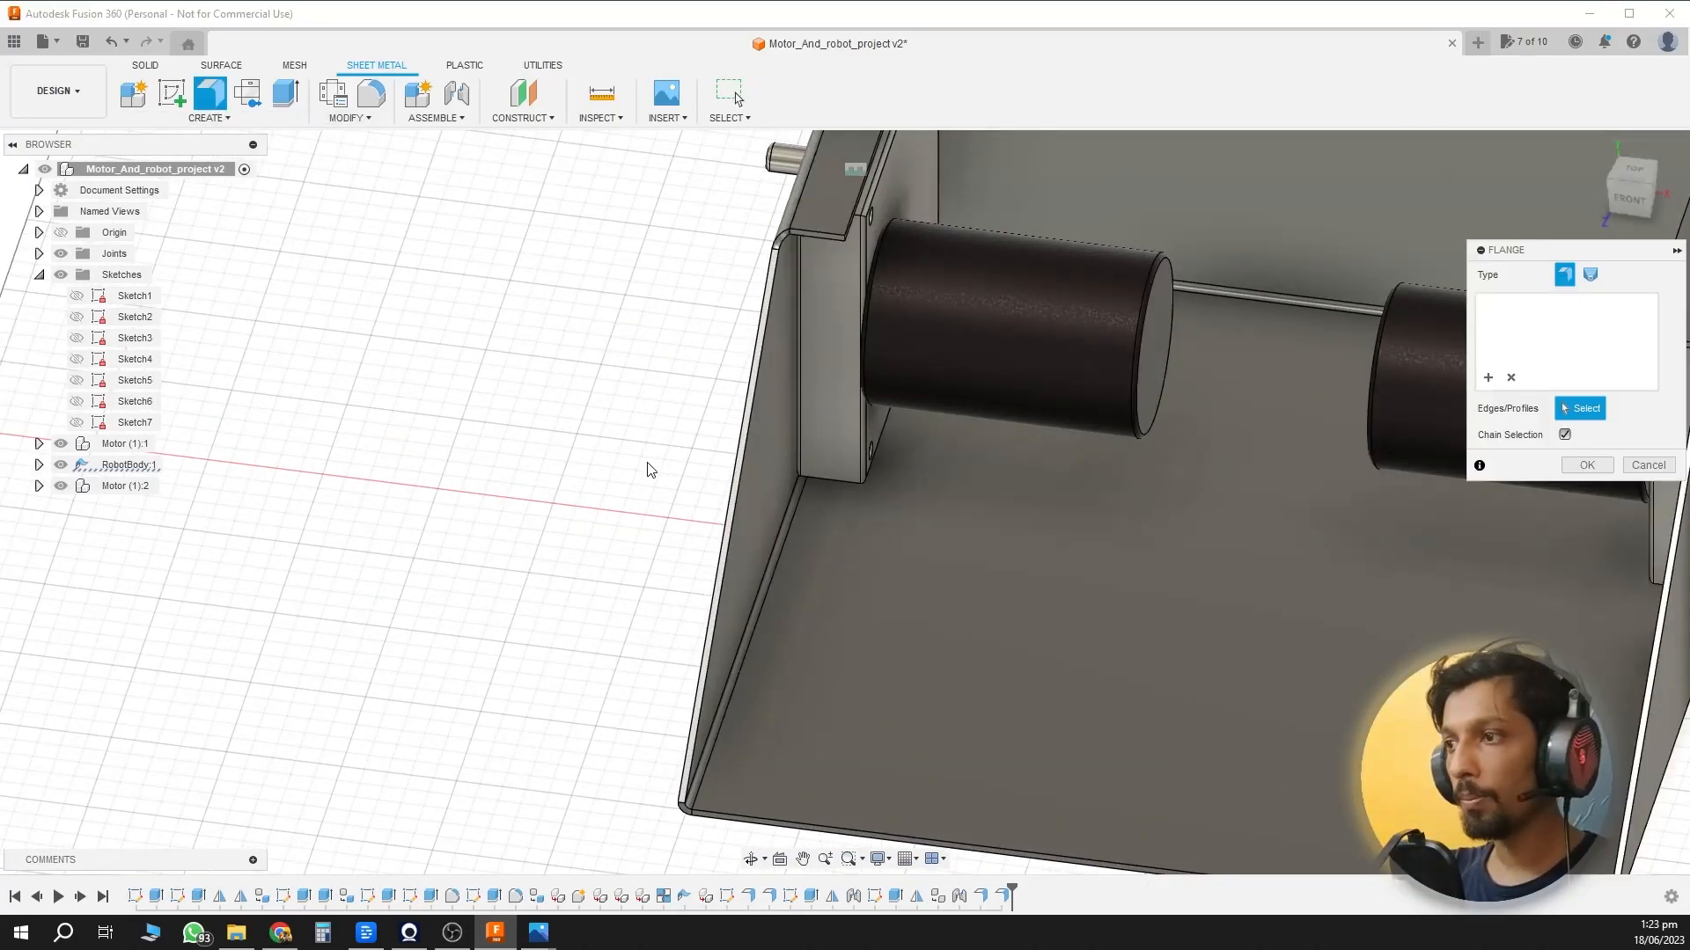
left_click(730, 510)
middle_click_drag(748, 528, 857, 655, "shift")
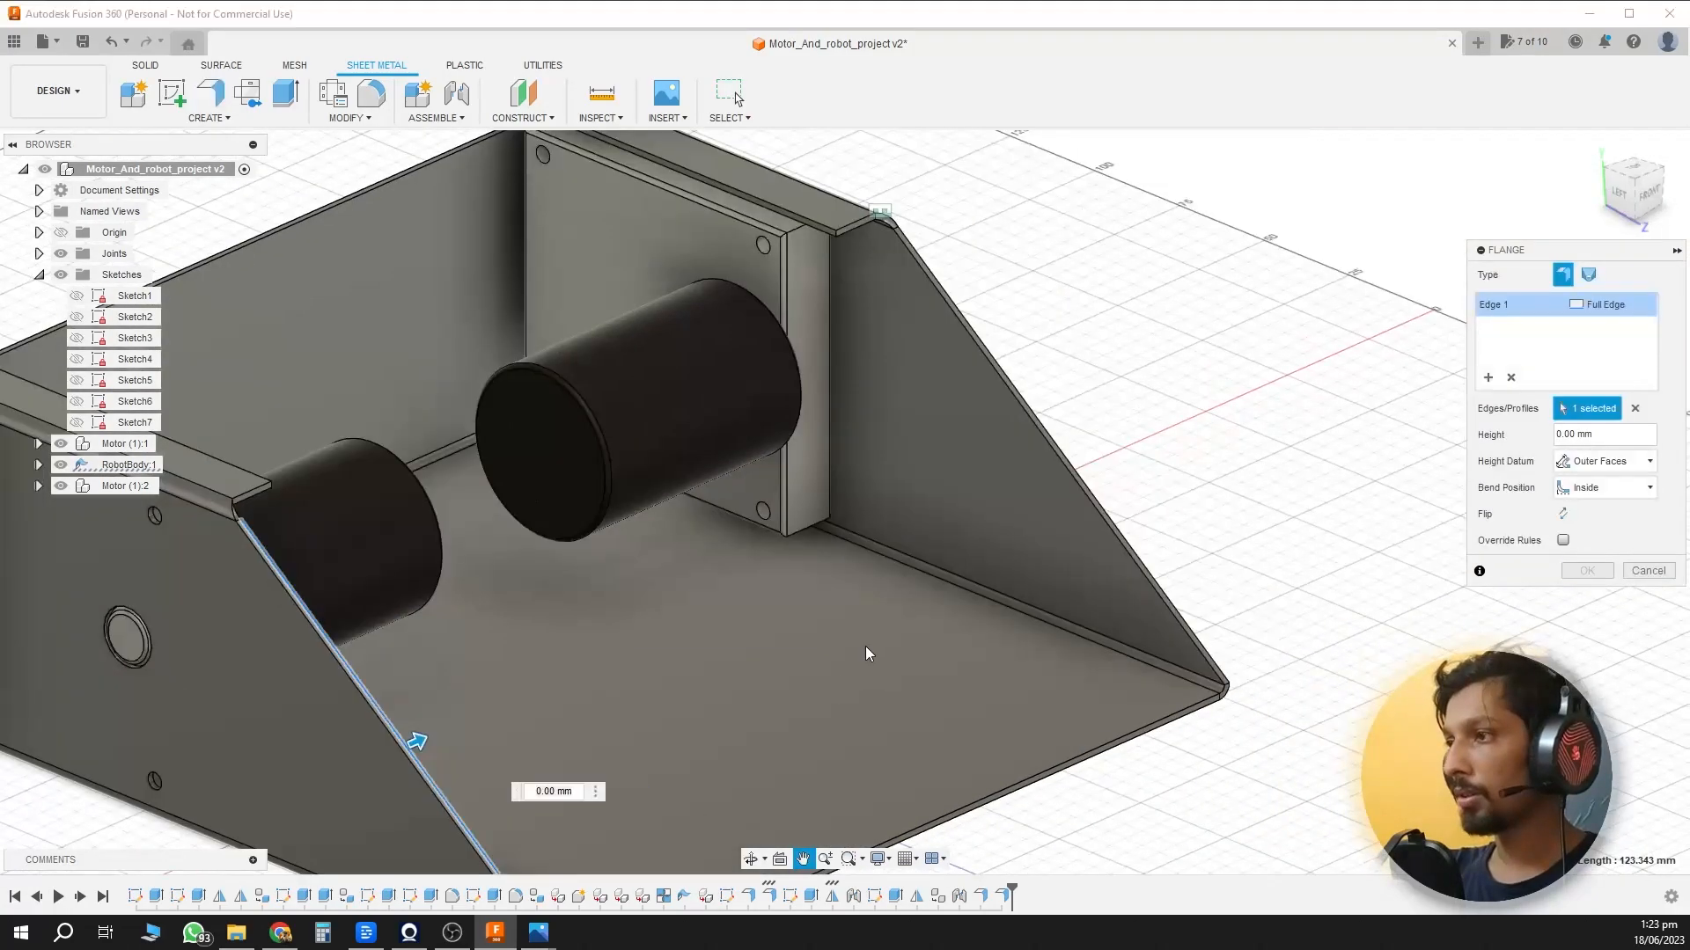
left_click(1119, 540)
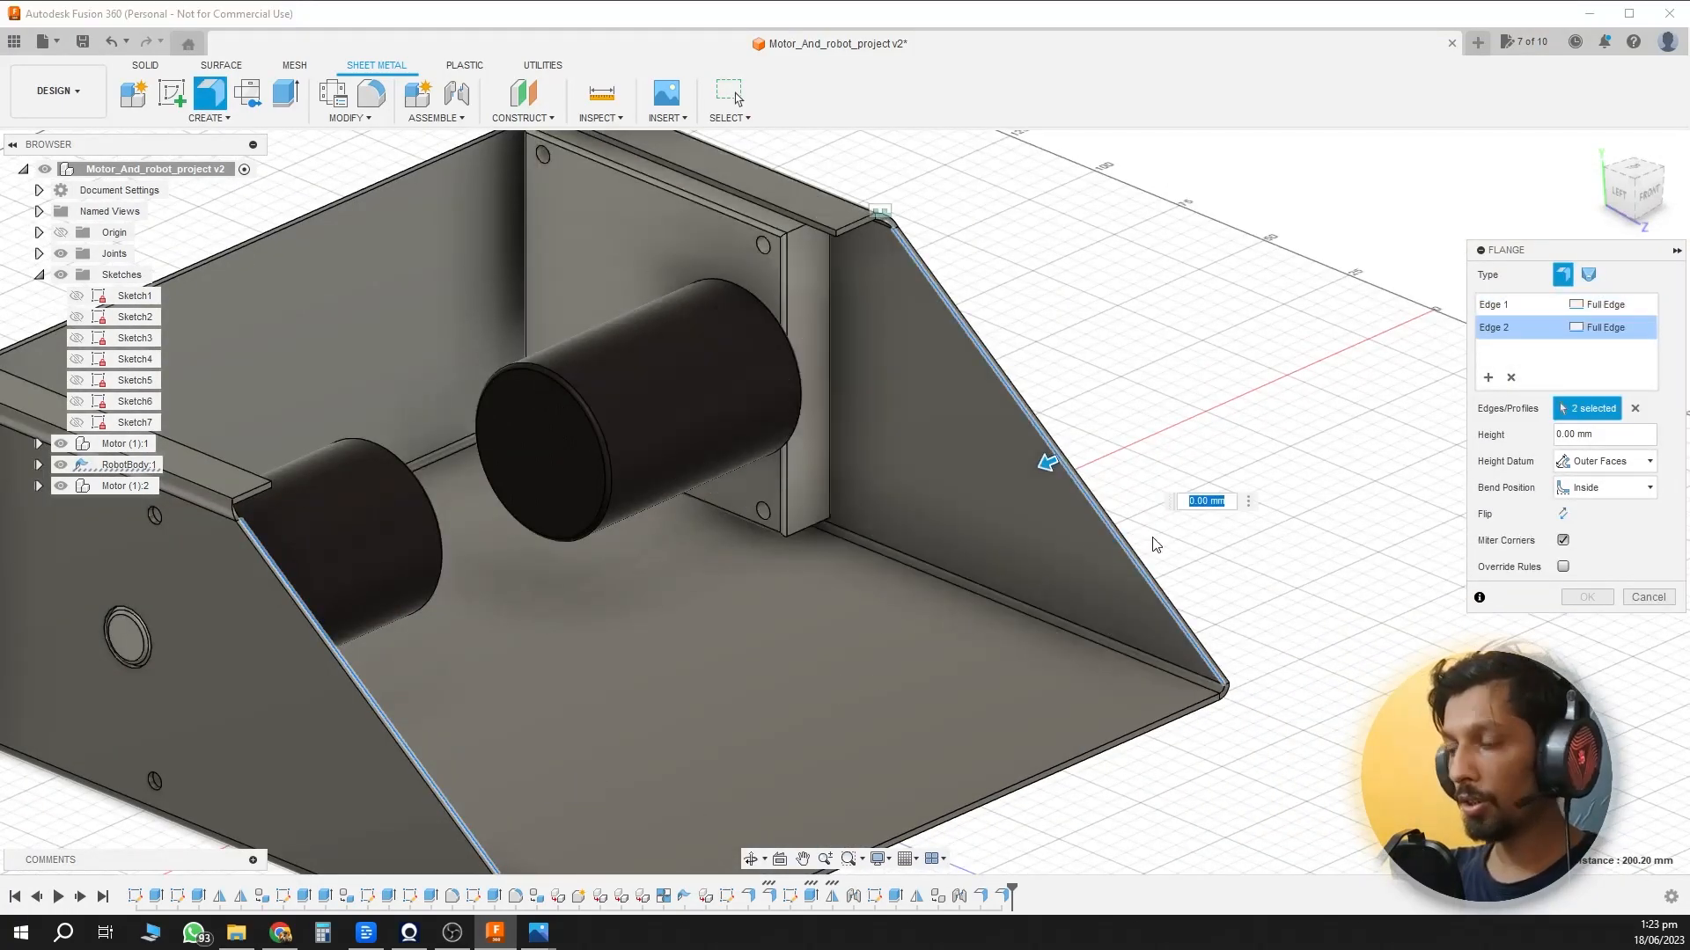
type("2.8 in")
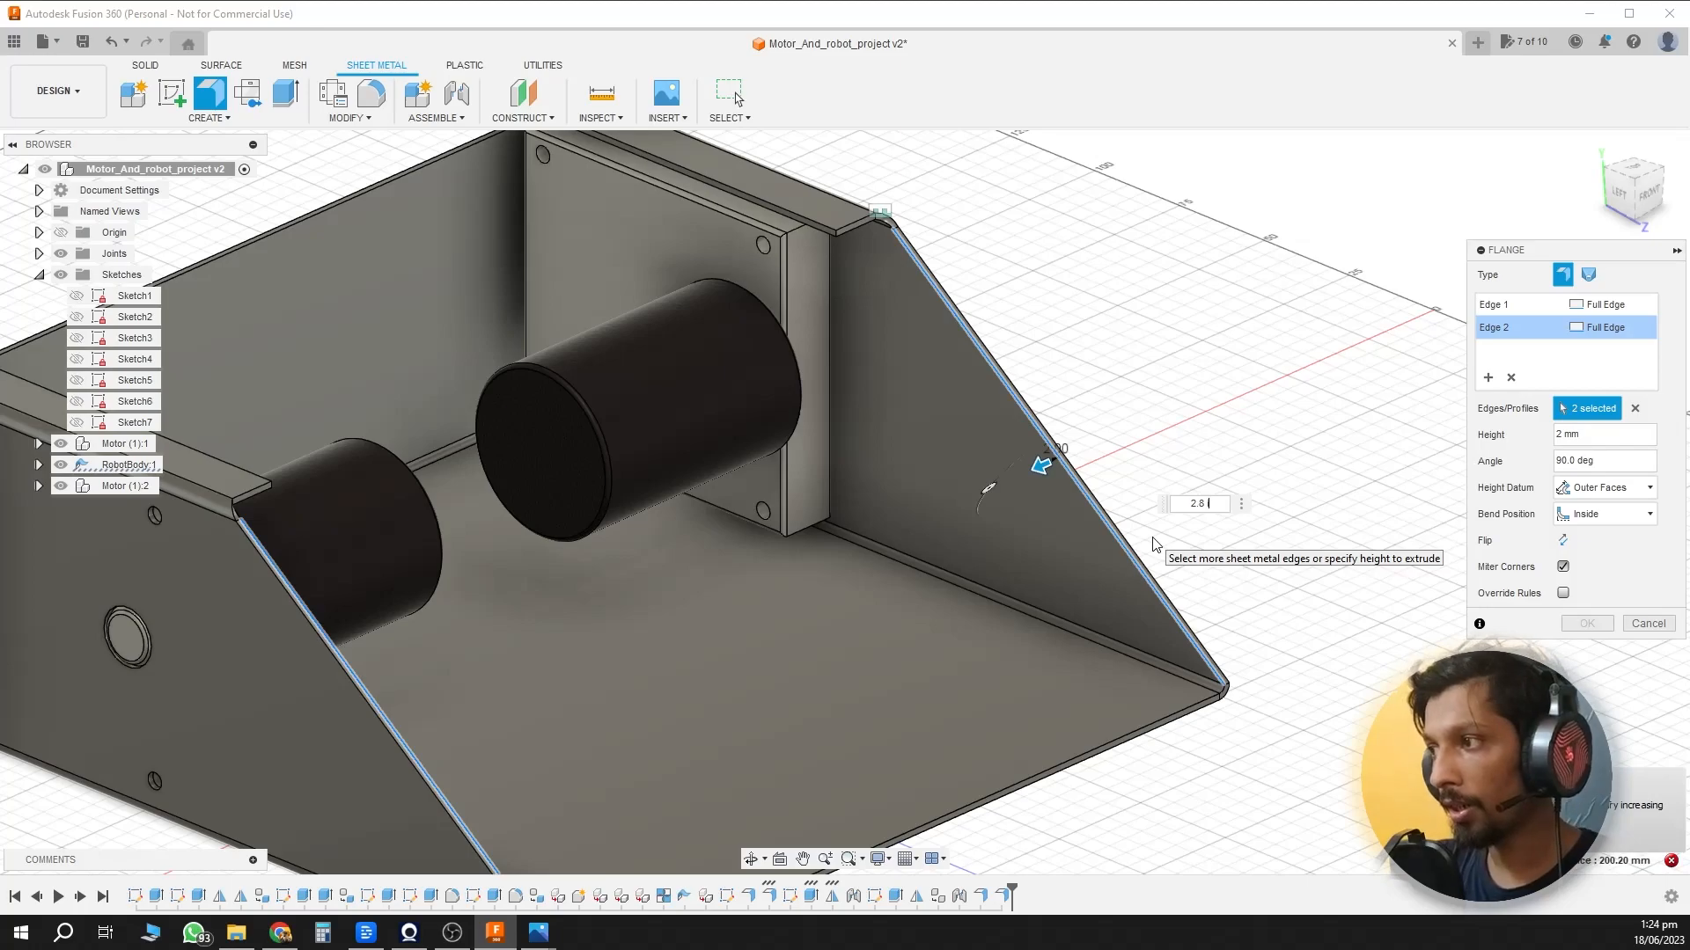
key("Return")
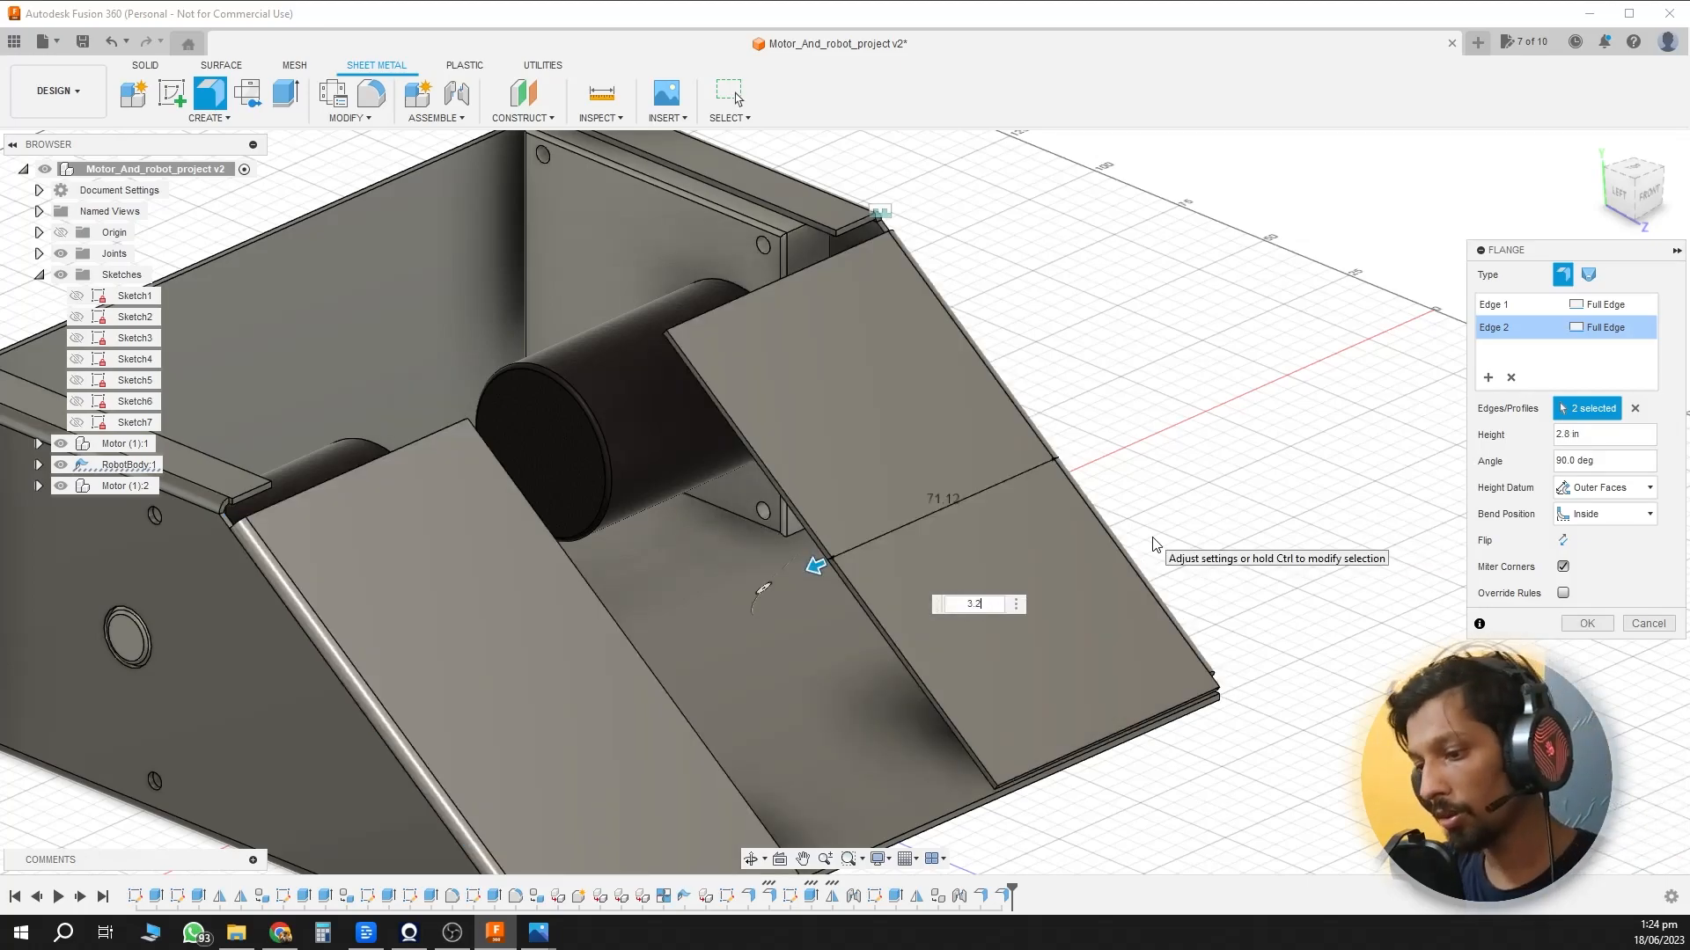
Set the height of the sloped-edge flanges to 3.2 in and finish the flange feature.
key("Return")
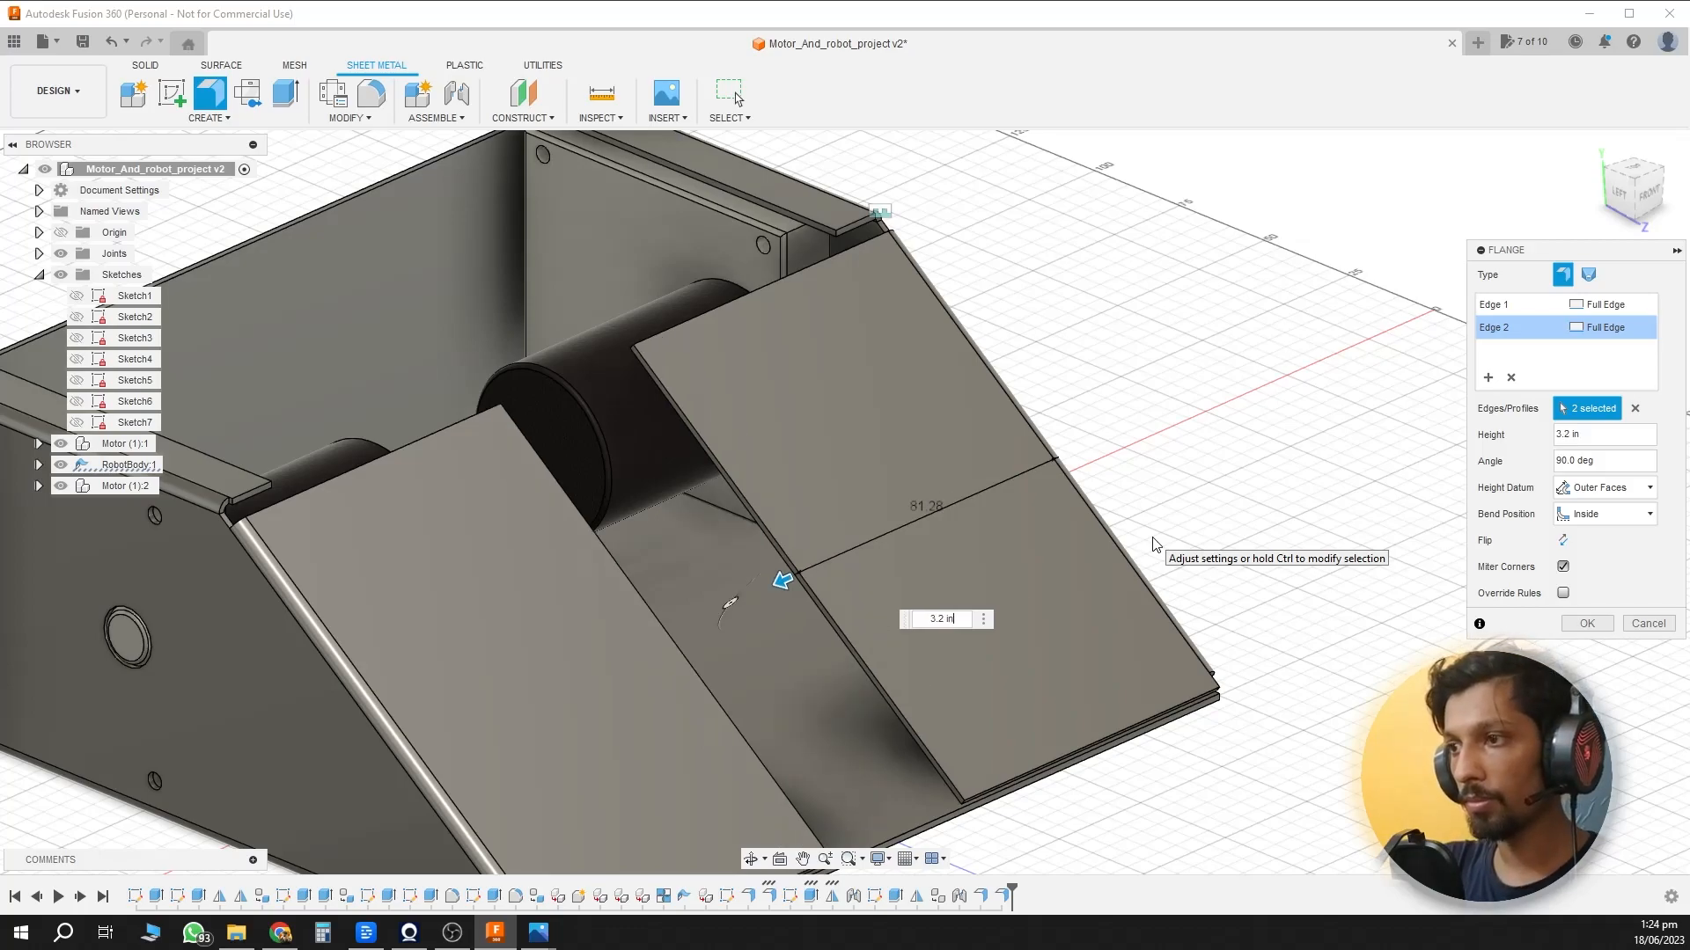
middle_click_drag(1092, 515, 953, 558, "shift")
scroll(952, 562, "down", 3)
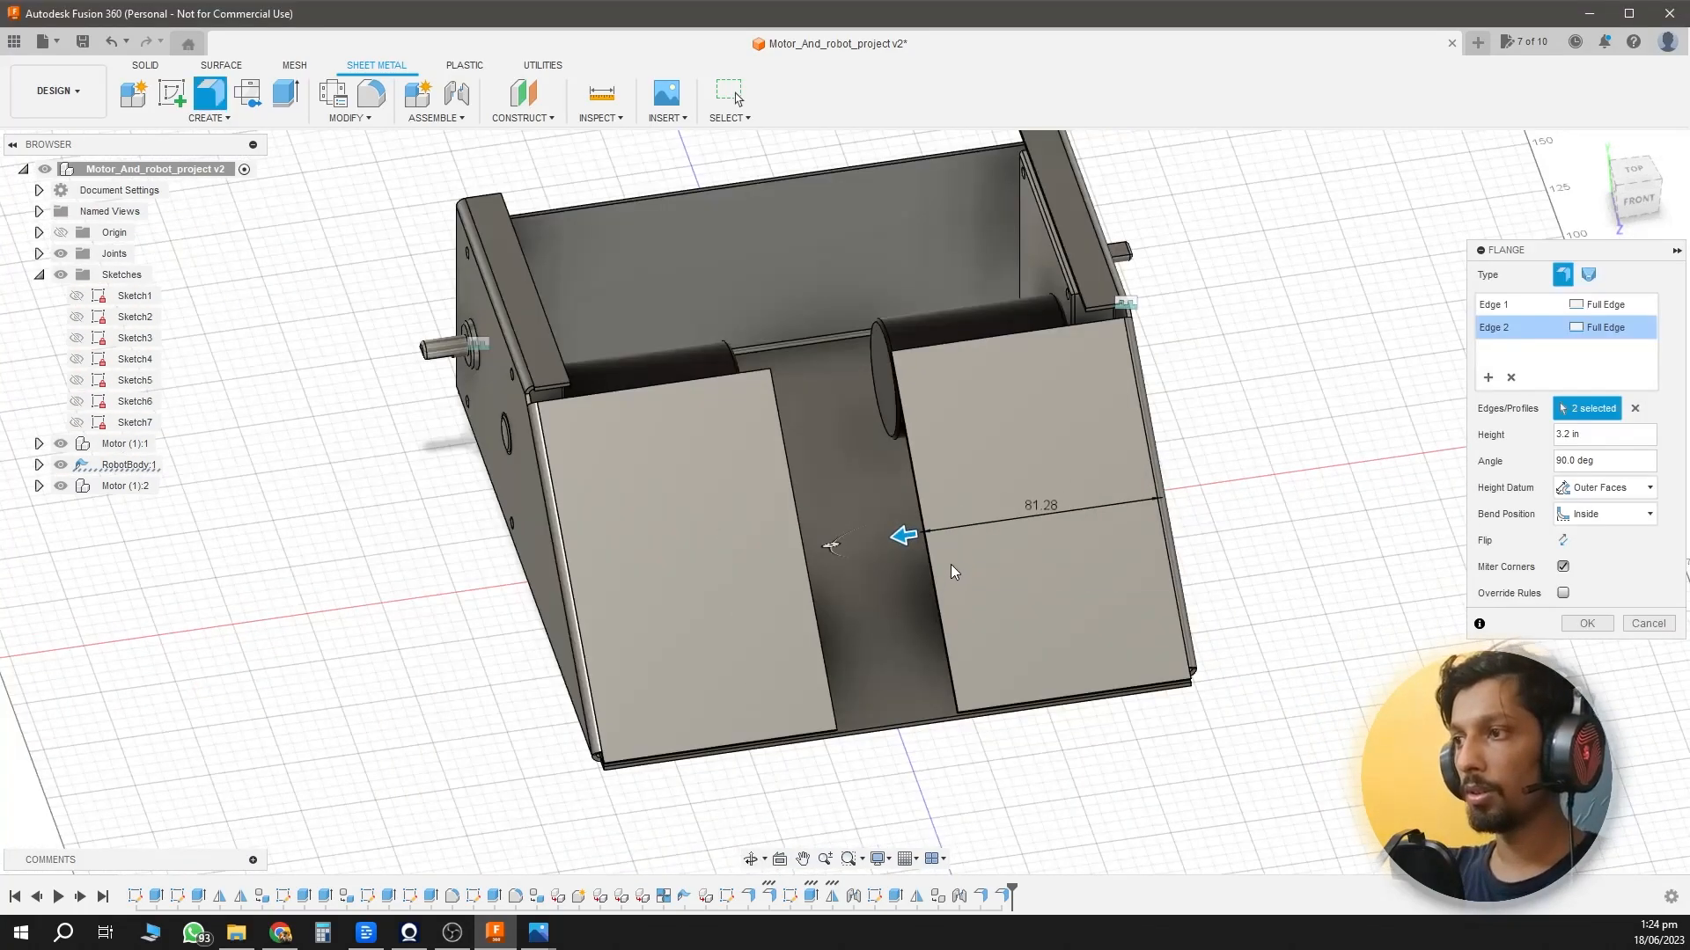
left_click(1585, 623)
middle_click_drag(1414, 509, 1461, 669, "shift")
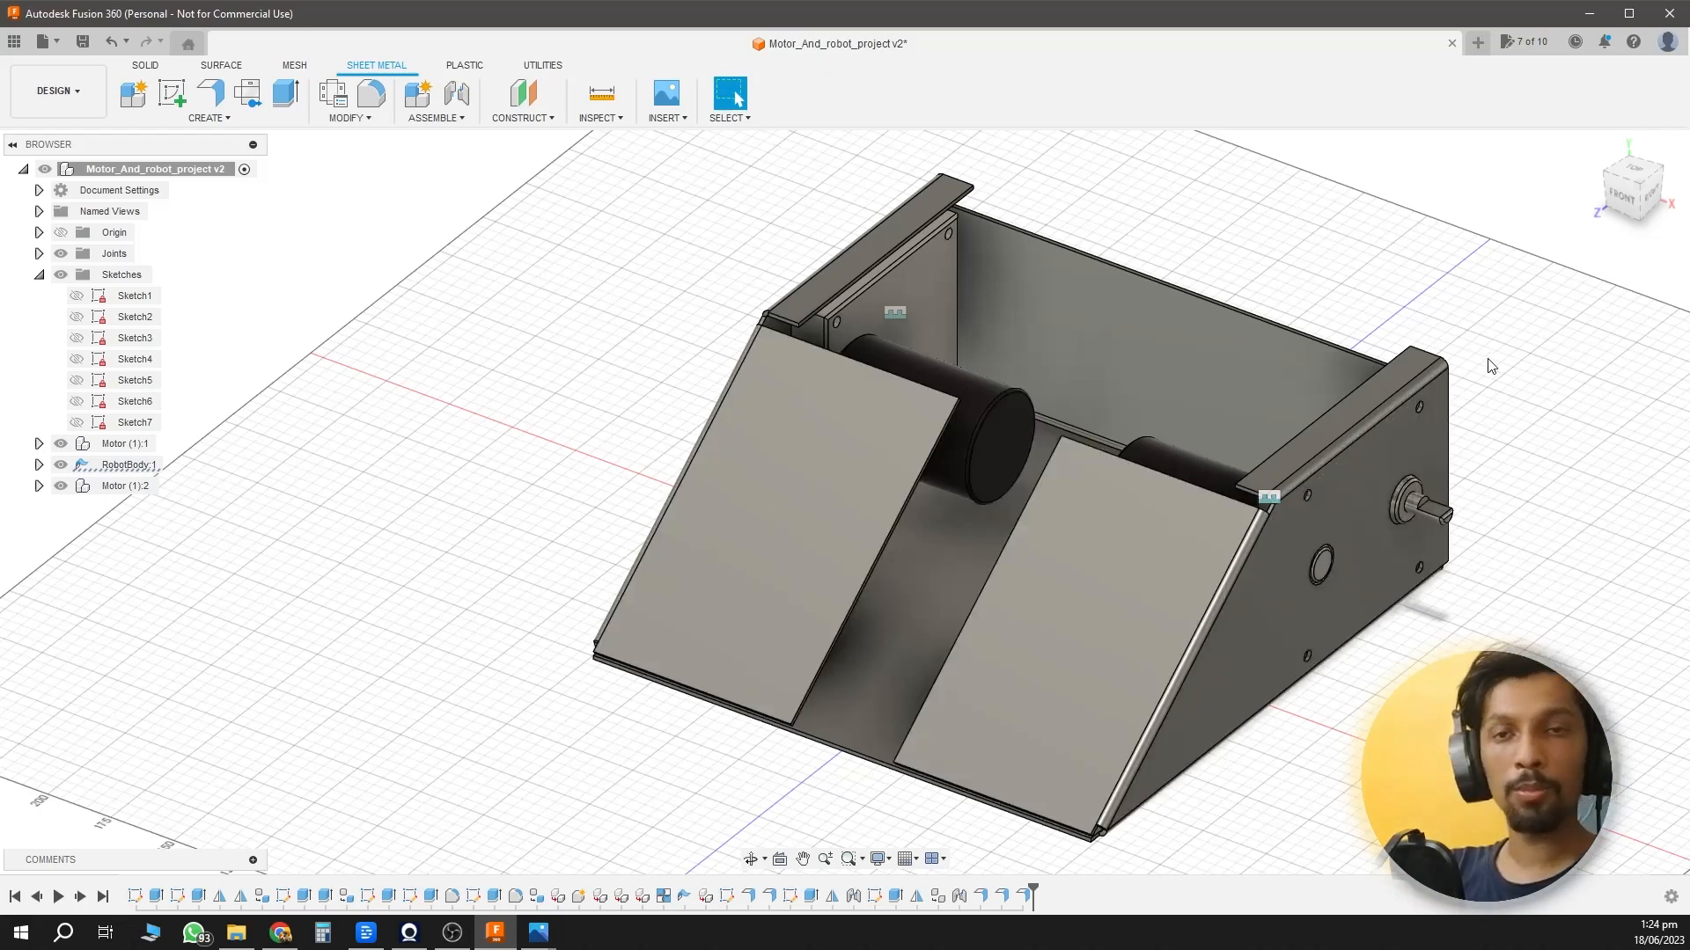
Insert the Wheel design from the Admin Project folder into the robot assembly.
scroll(1488, 542, "up", 6)
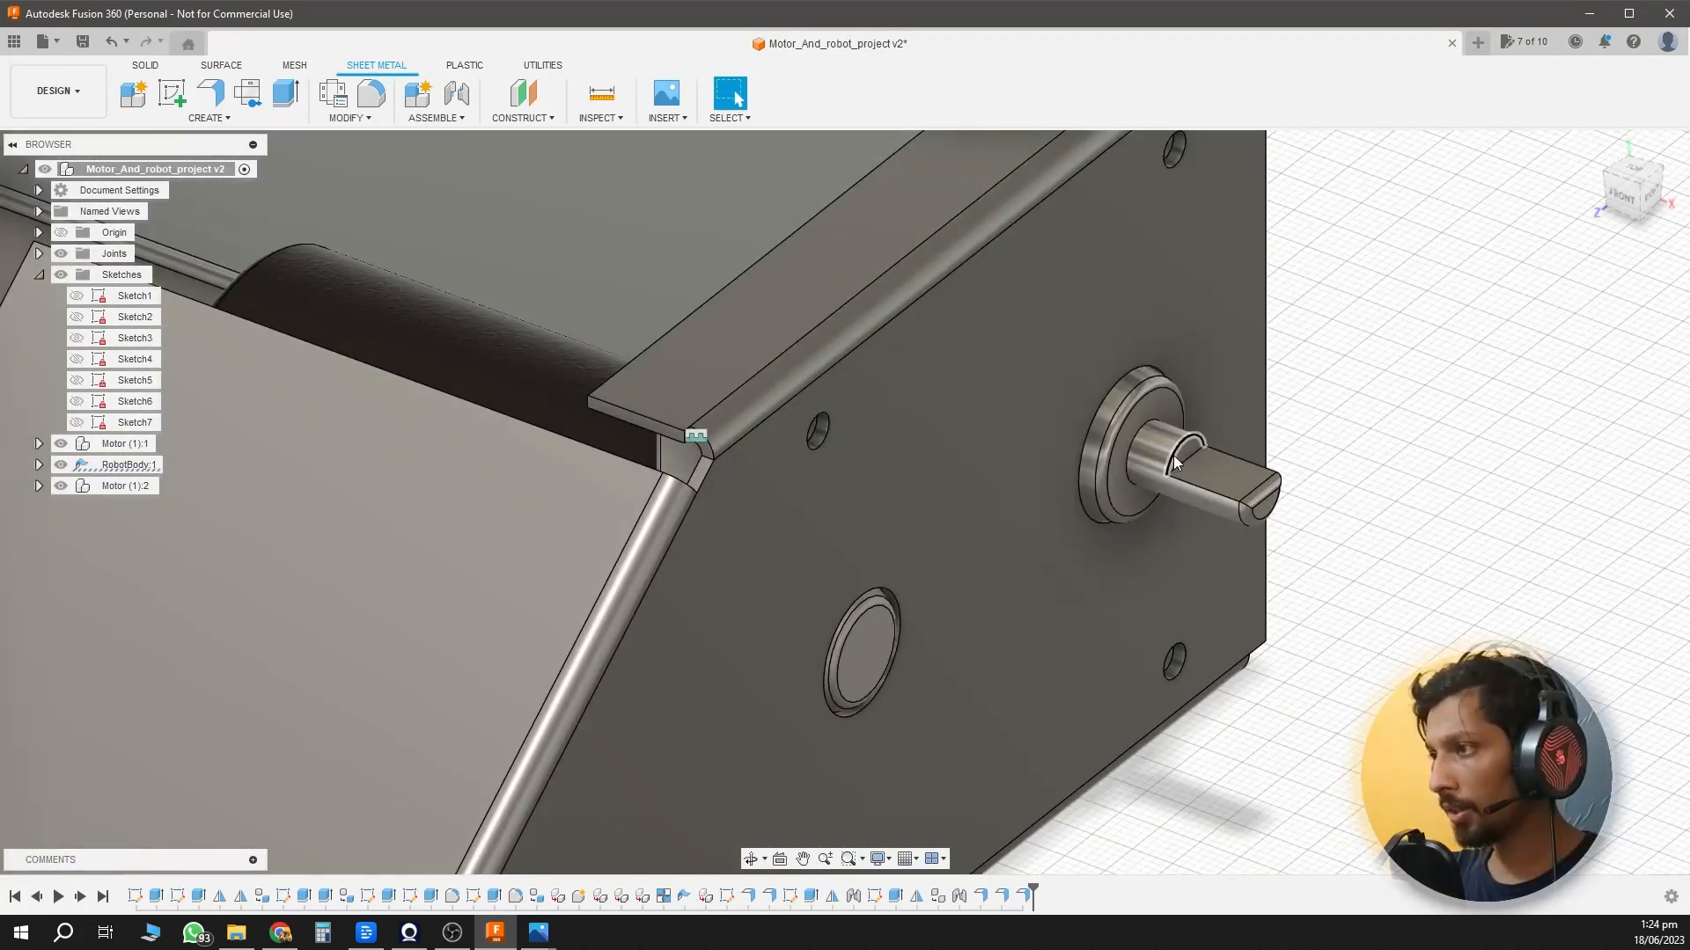
scroll(1174, 465, "down", 5)
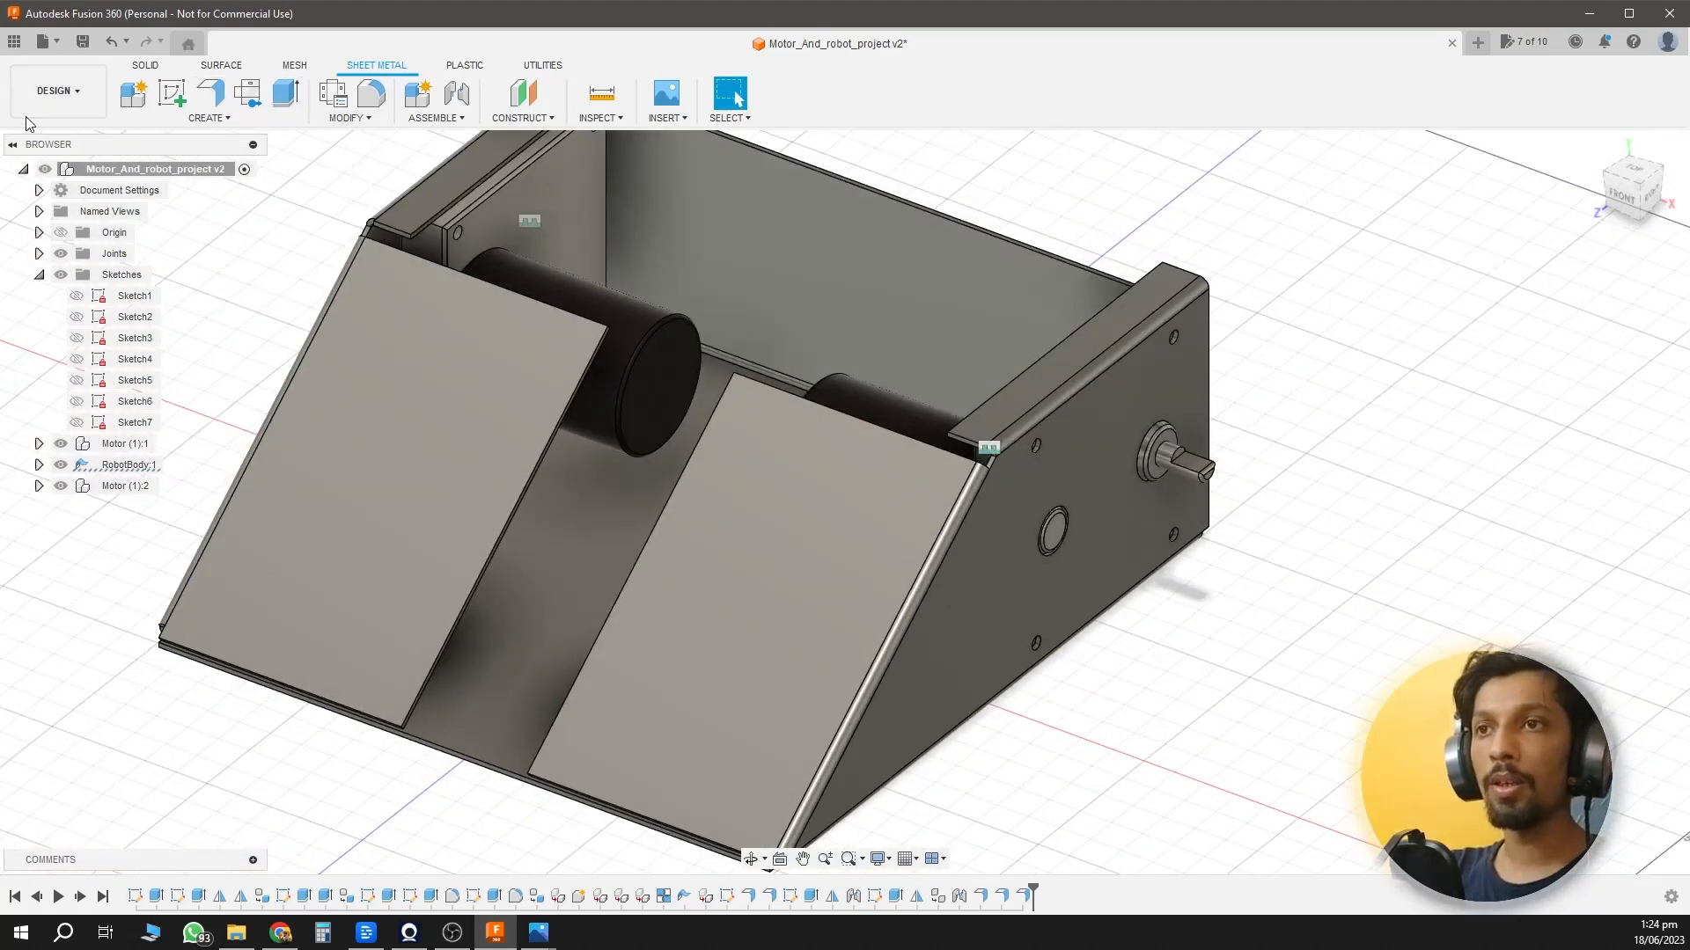
left_click(14, 42)
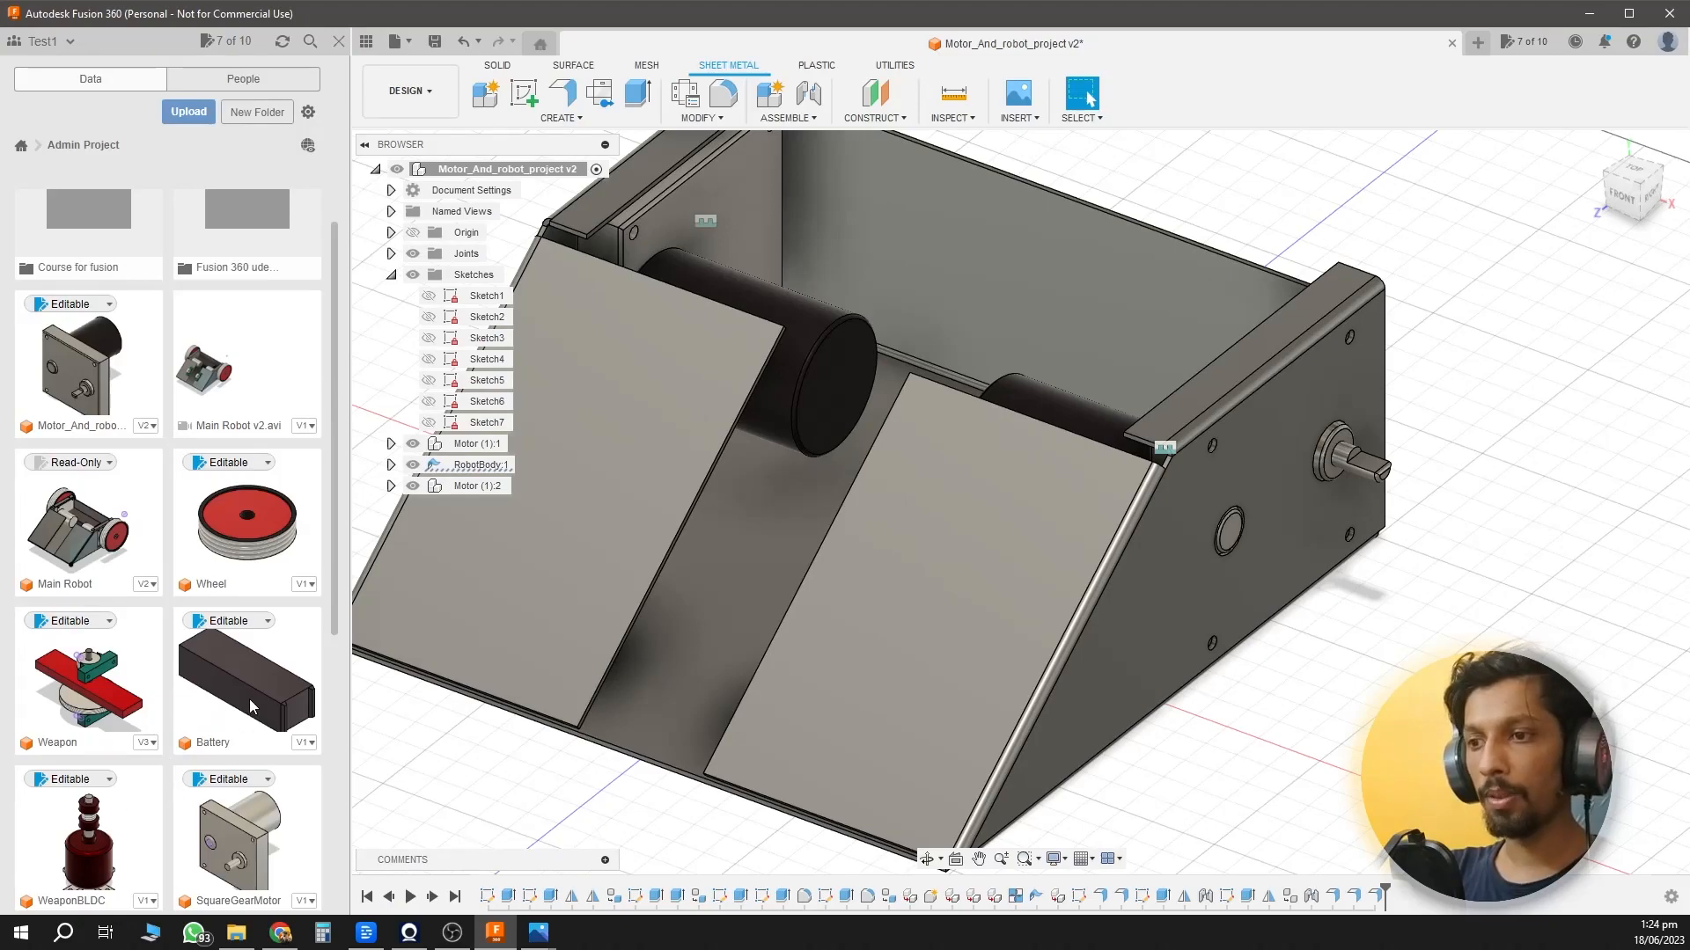
left_click(236, 549)
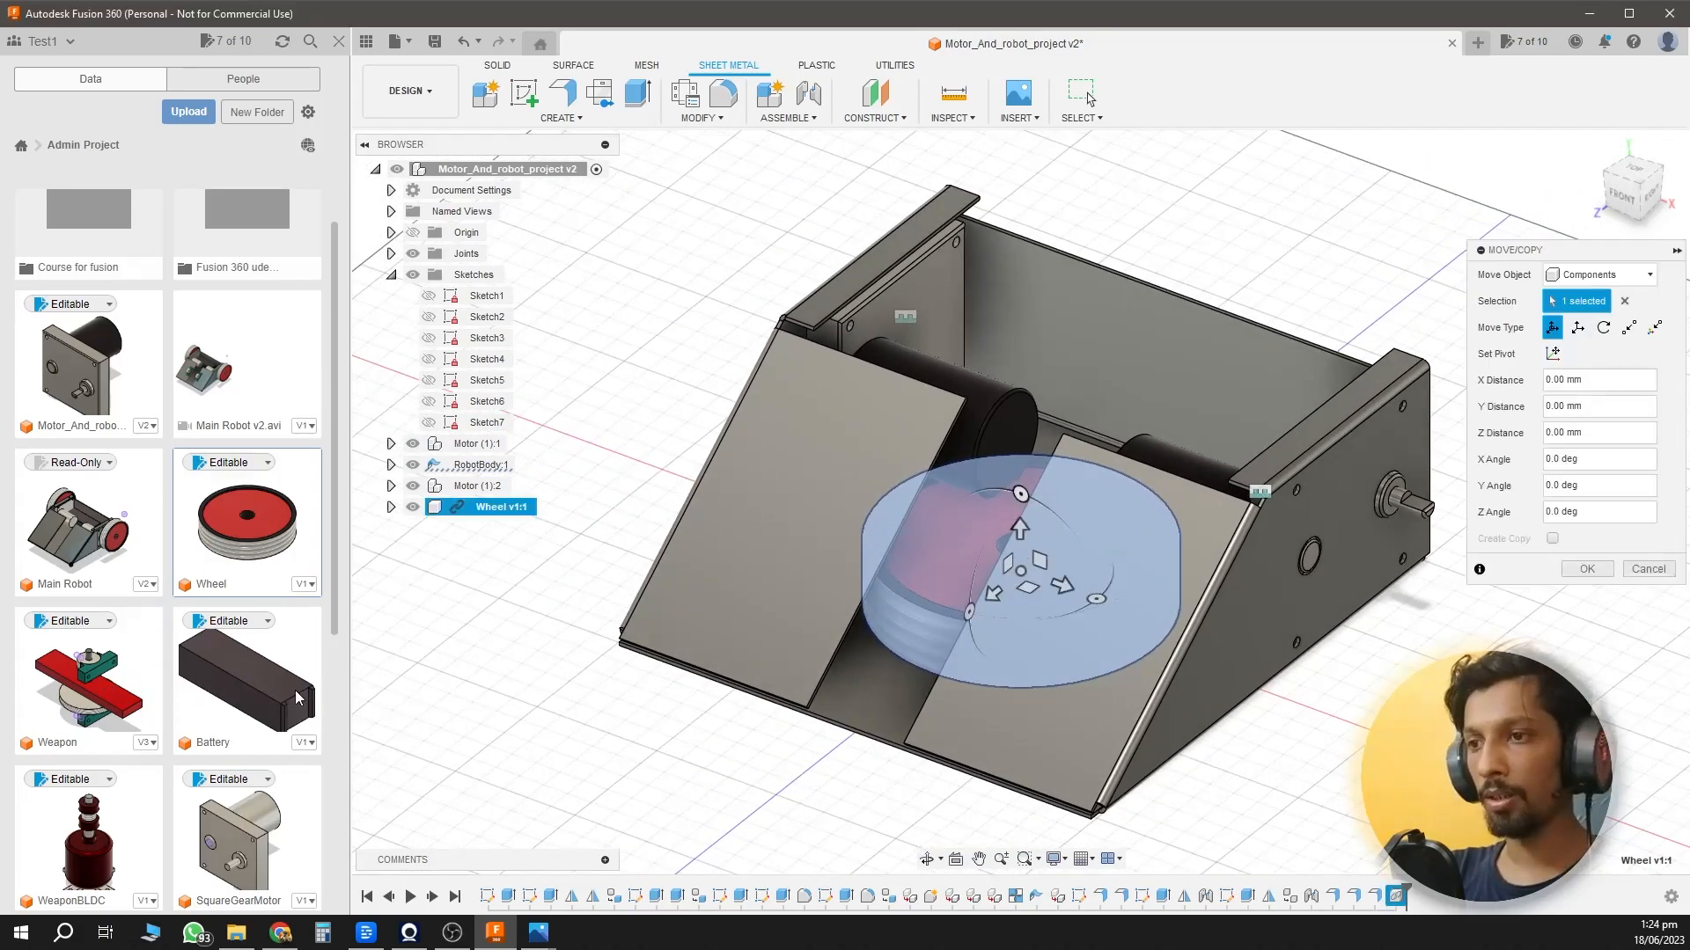
Insert the Battery design into the assembly, moved -250 mm in X to clear the robot body.
left_click(250, 696)
left_click_drag(356, 683, 743, 518)
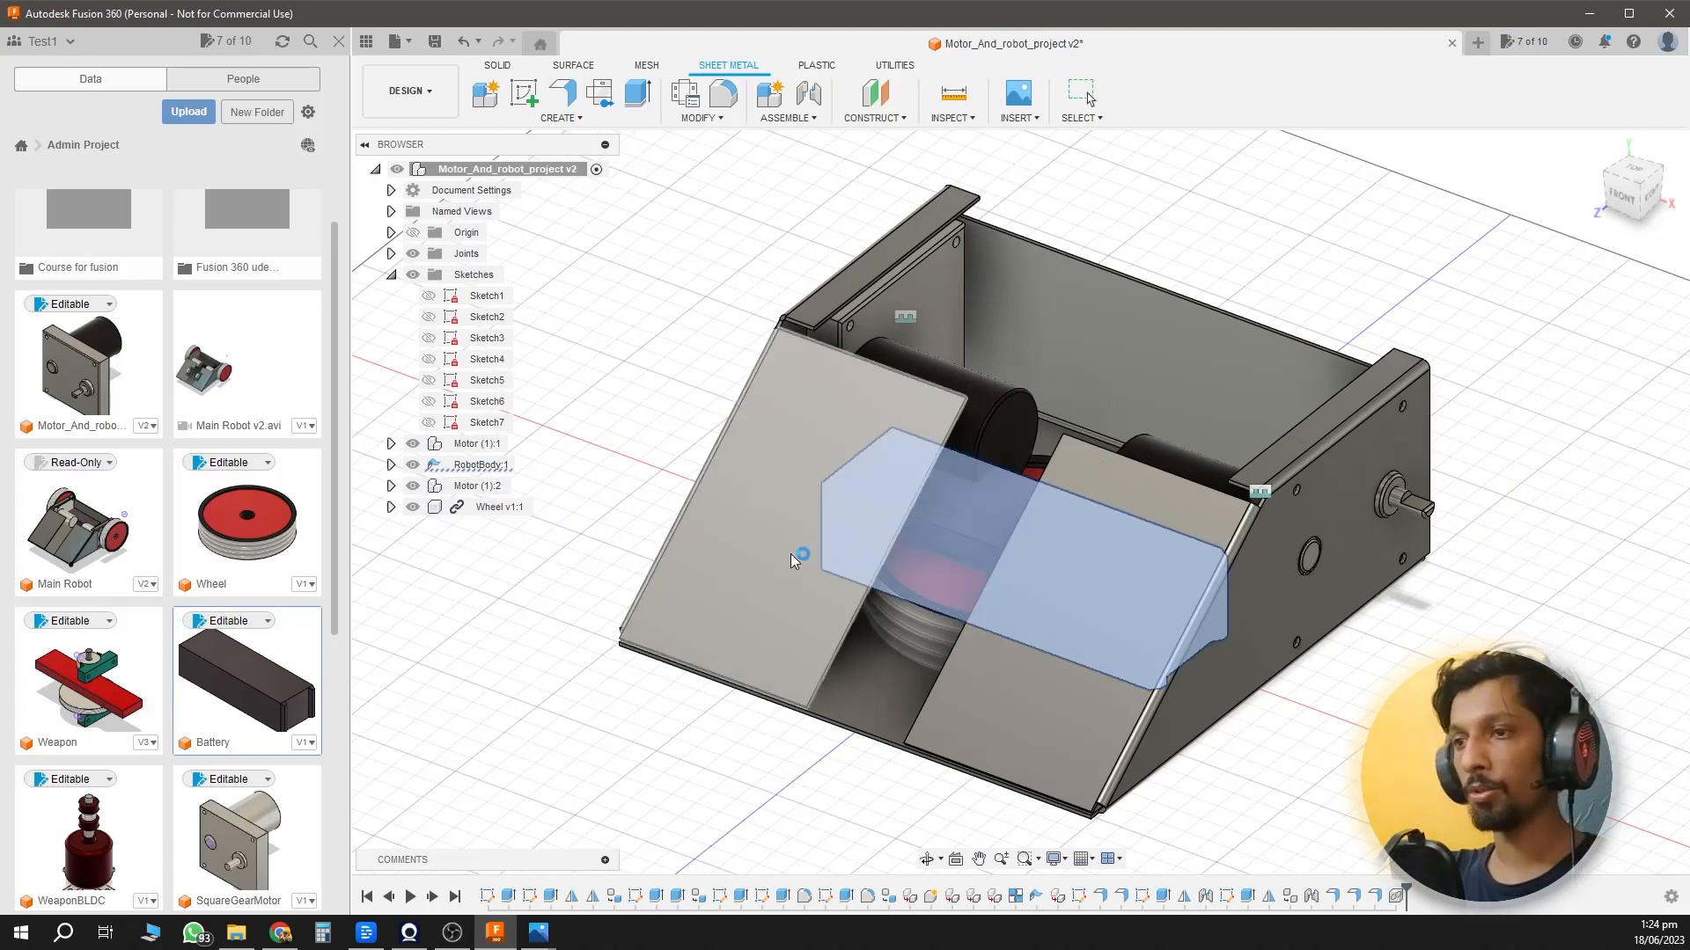
scroll(836, 537, "down", 3)
left_click_drag(1010, 561, 562, 409)
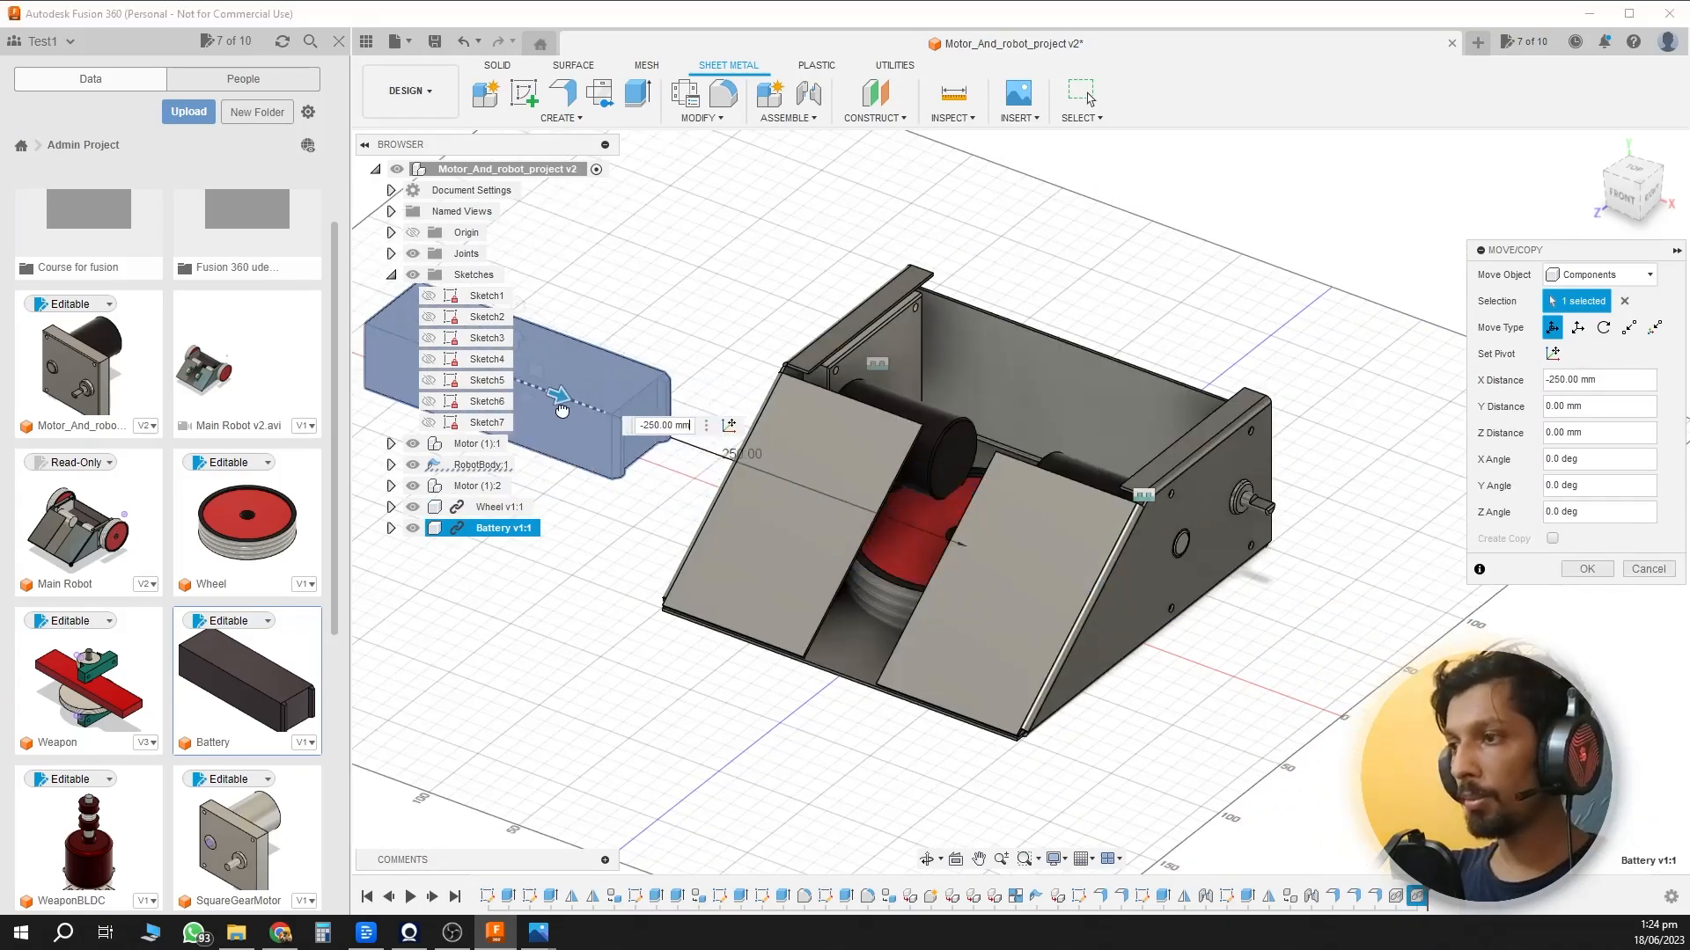
left_click(1587, 569)
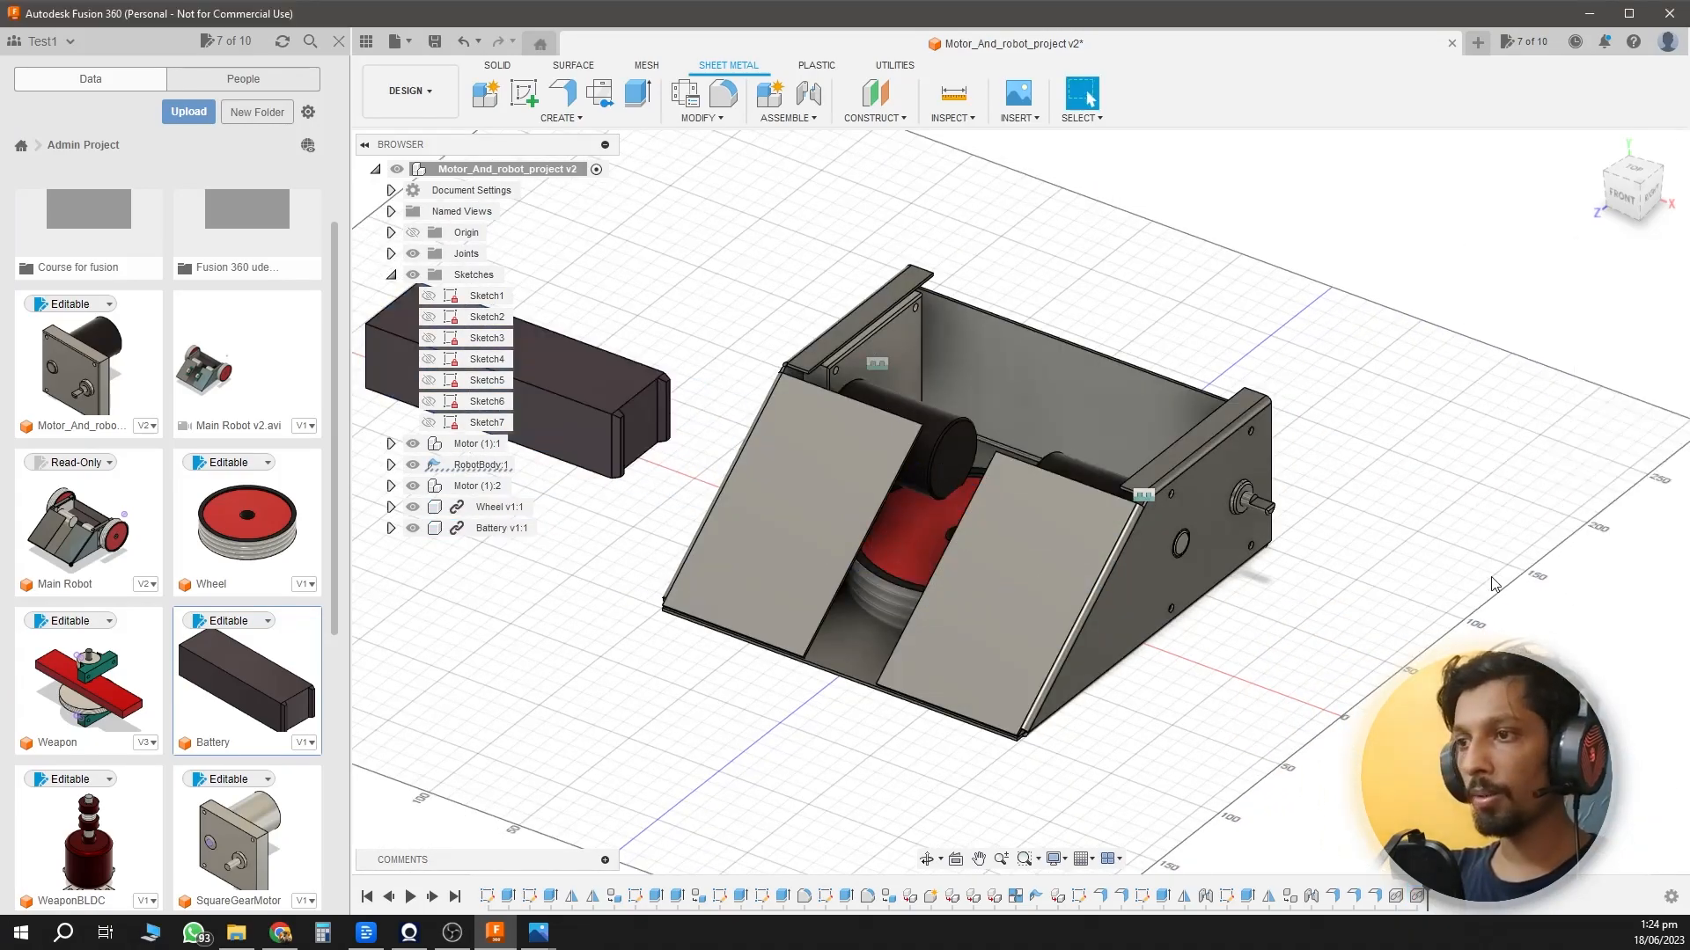
Move the Wheel component out of the robot body to the free space beside it with Move/Copy.
left_click(521, 508)
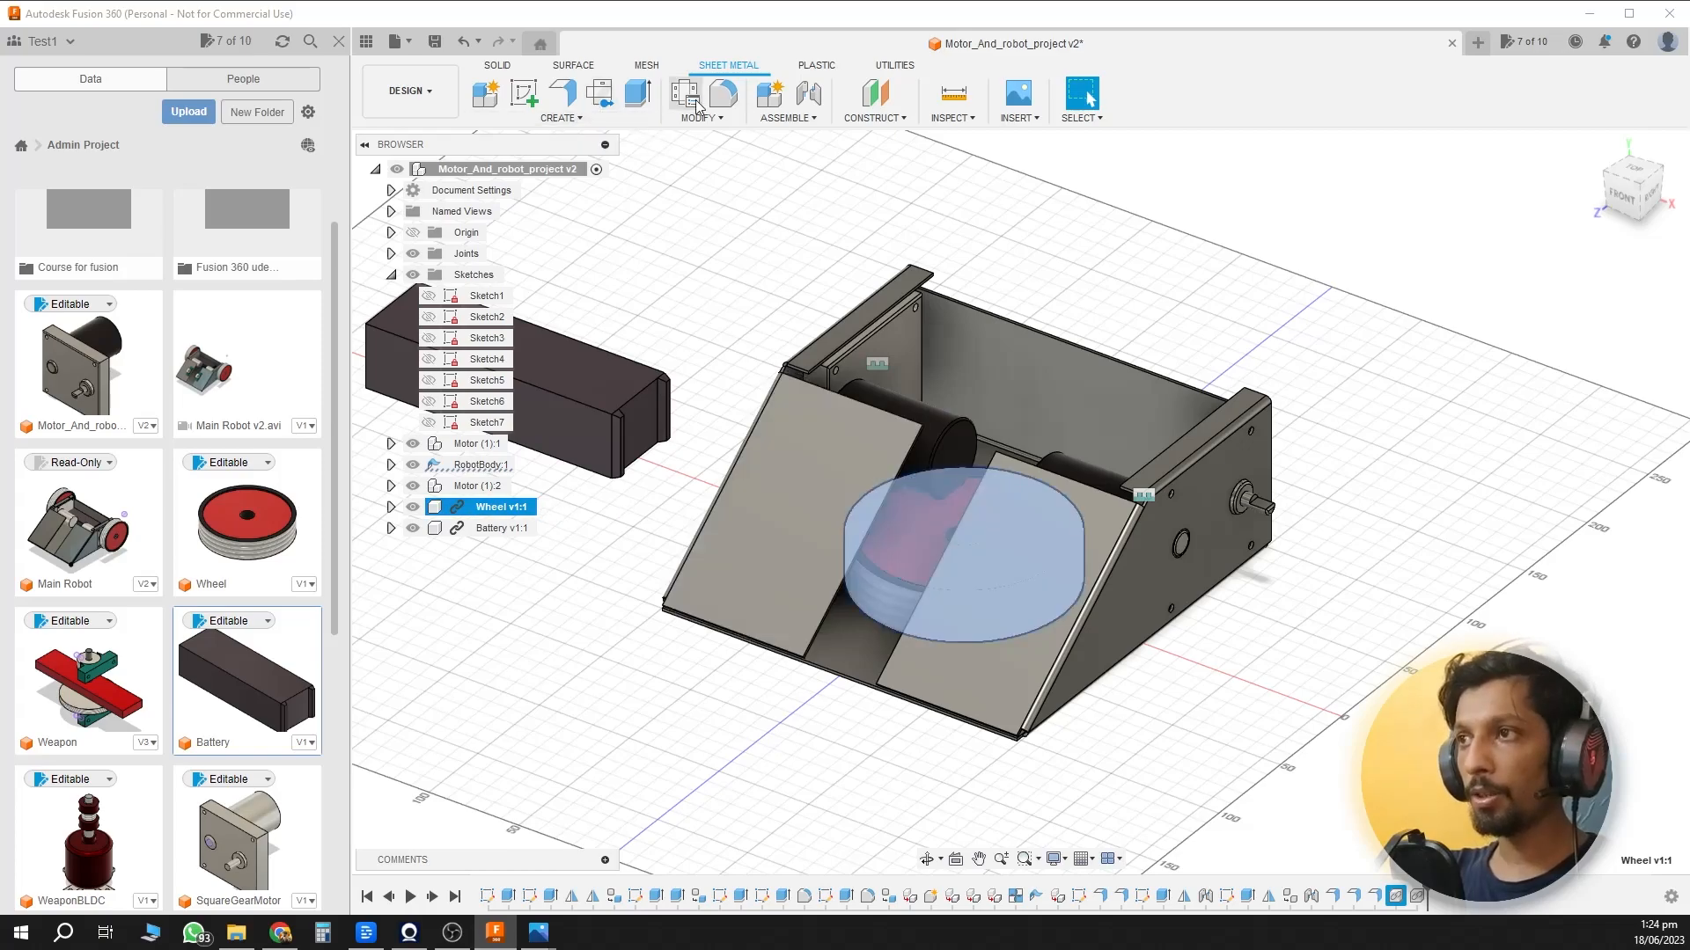
type("smove")
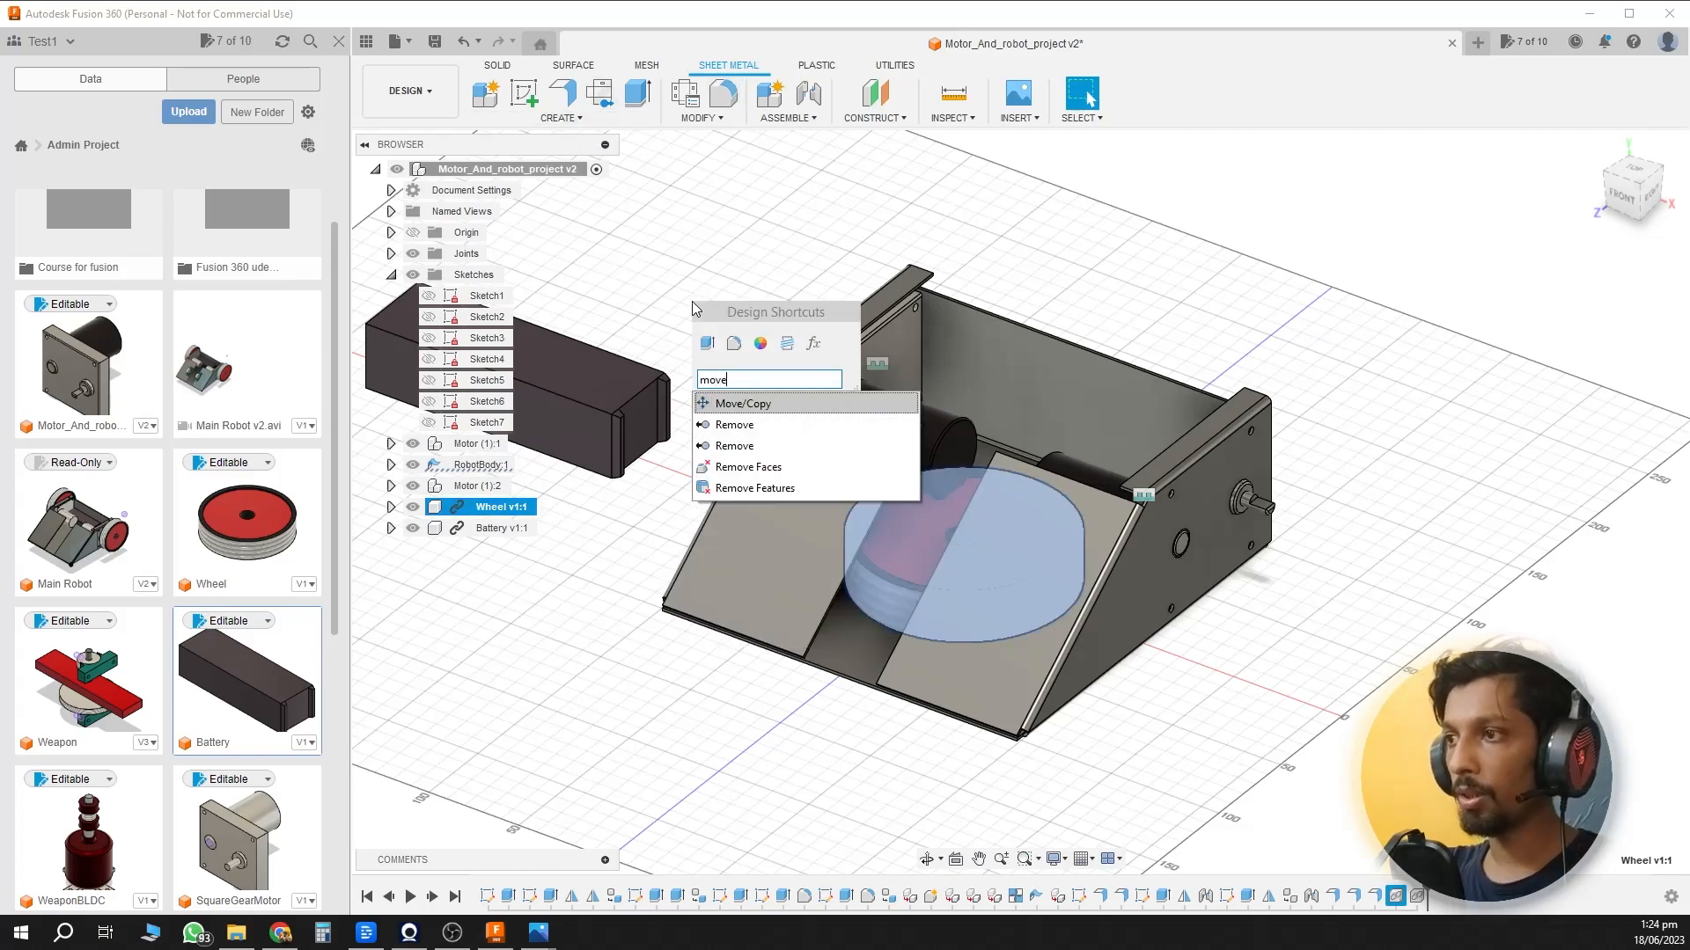
left_click(724, 405)
left_click_drag(1003, 579, 1341, 728)
left_click(1565, 627)
middle_click_drag(1550, 556, 909, 366)
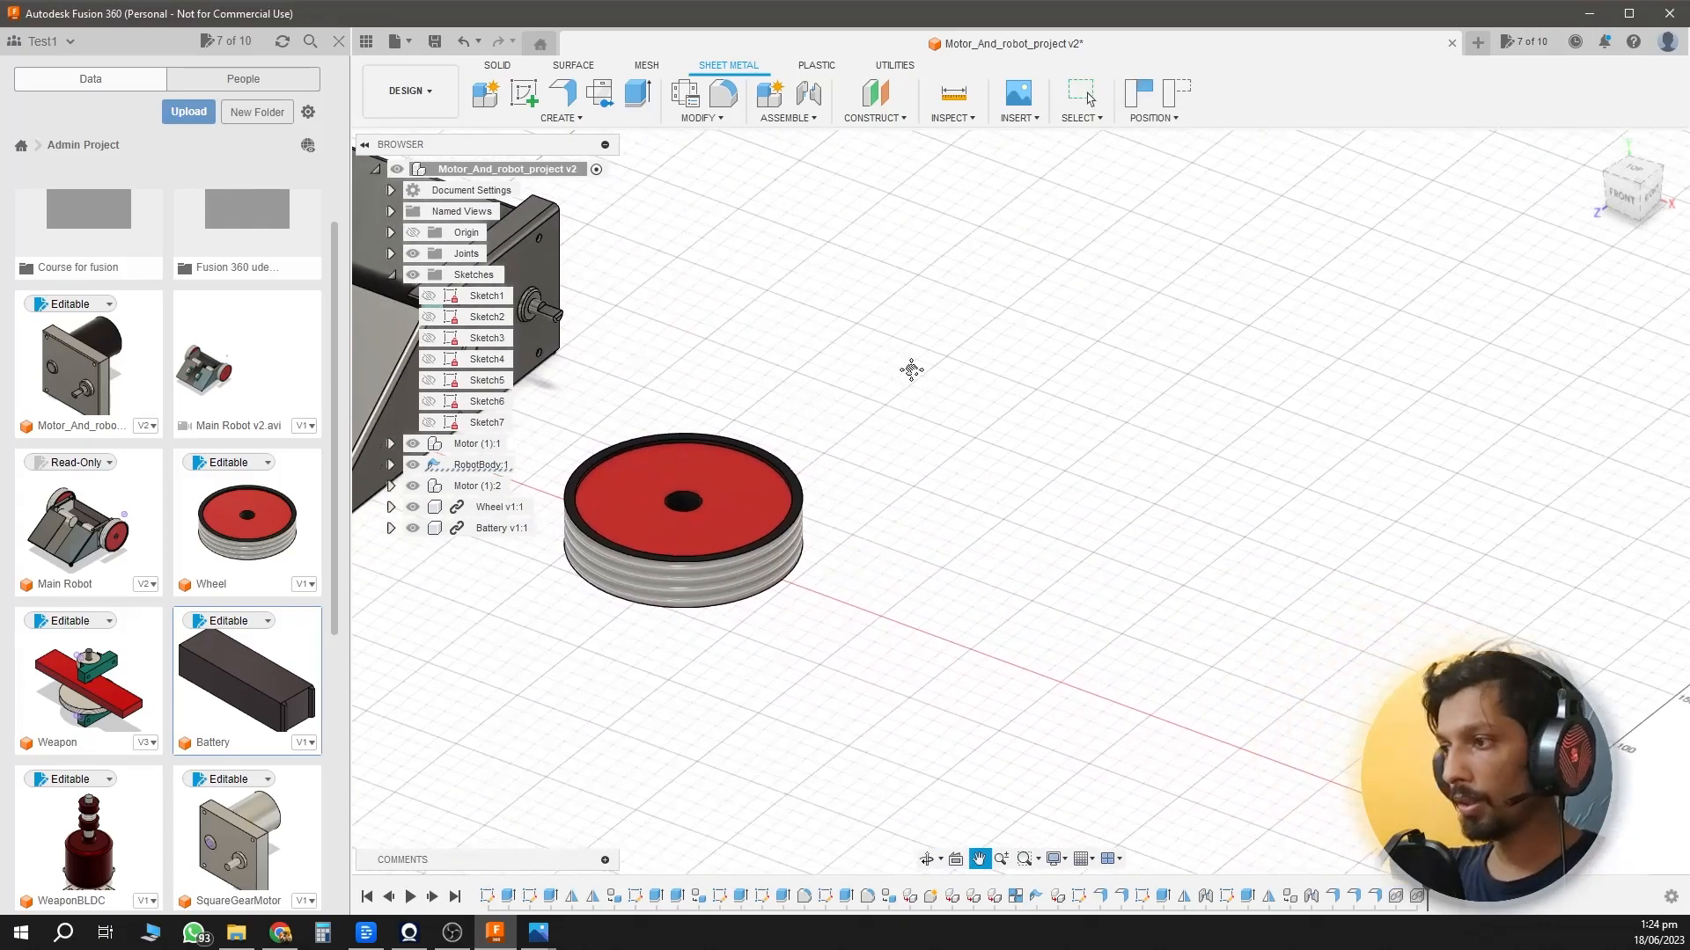
Capture the component positions and paste a second copy of the Wheel, moved along Z to free space in front of the first.
scroll(997, 511, "down", 2)
left_click(495, 507)
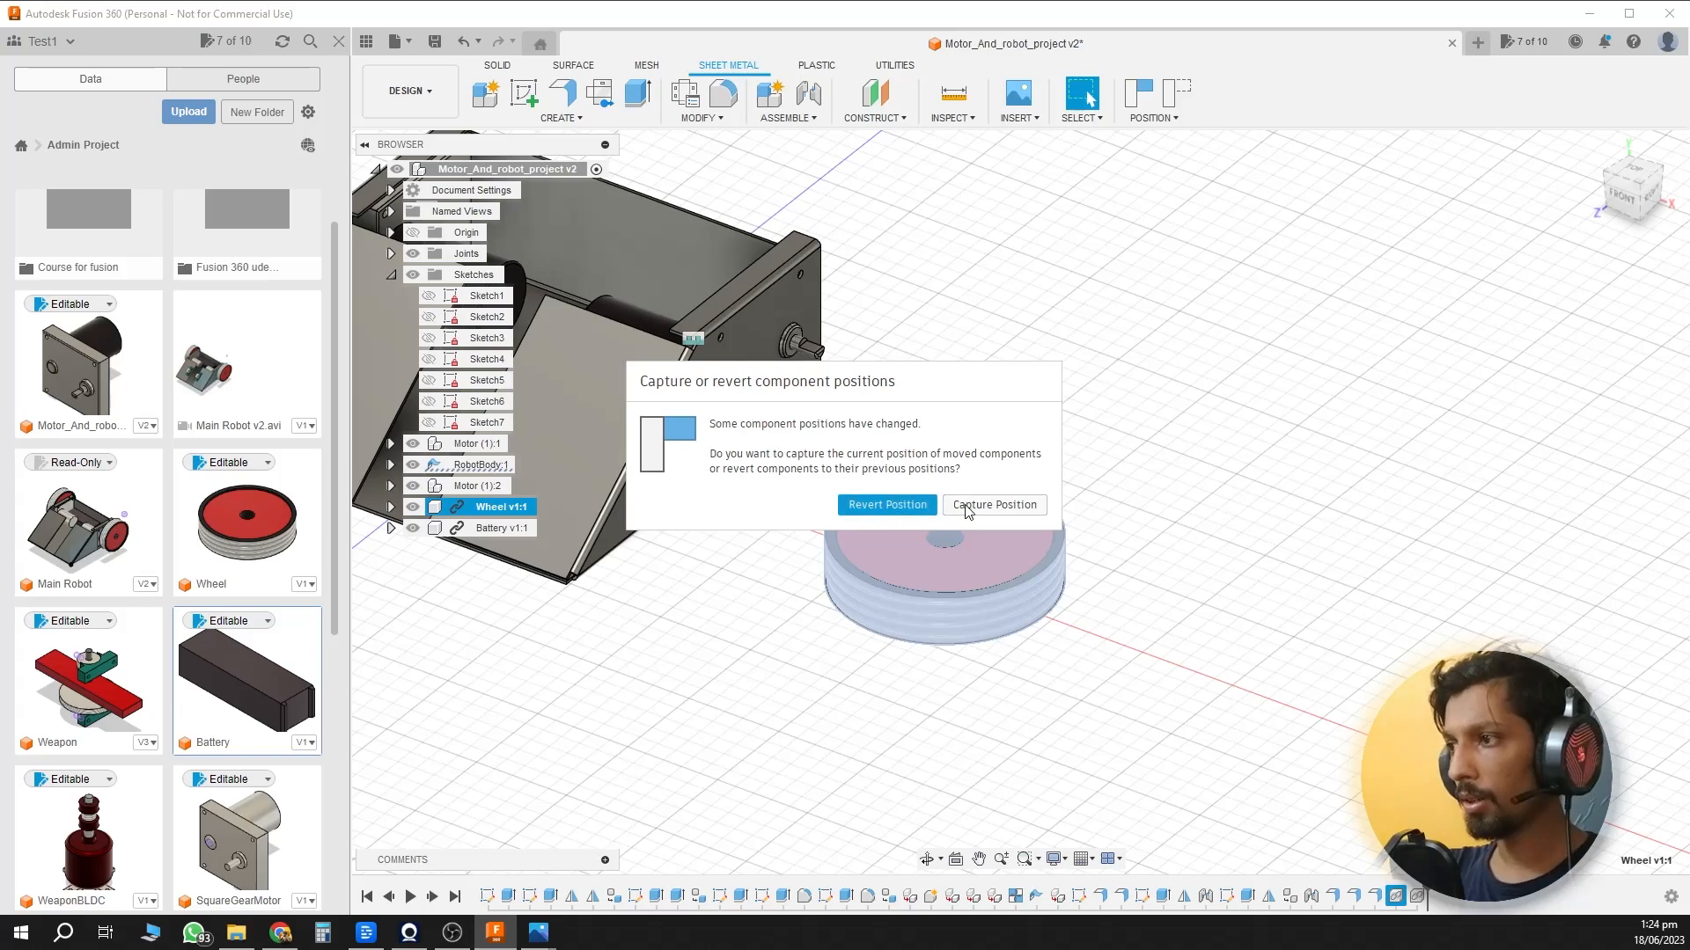
left_click(966, 506)
key("ctrl+c")
key("ctrl+v")
left_click_drag(850, 554, 634, 729)
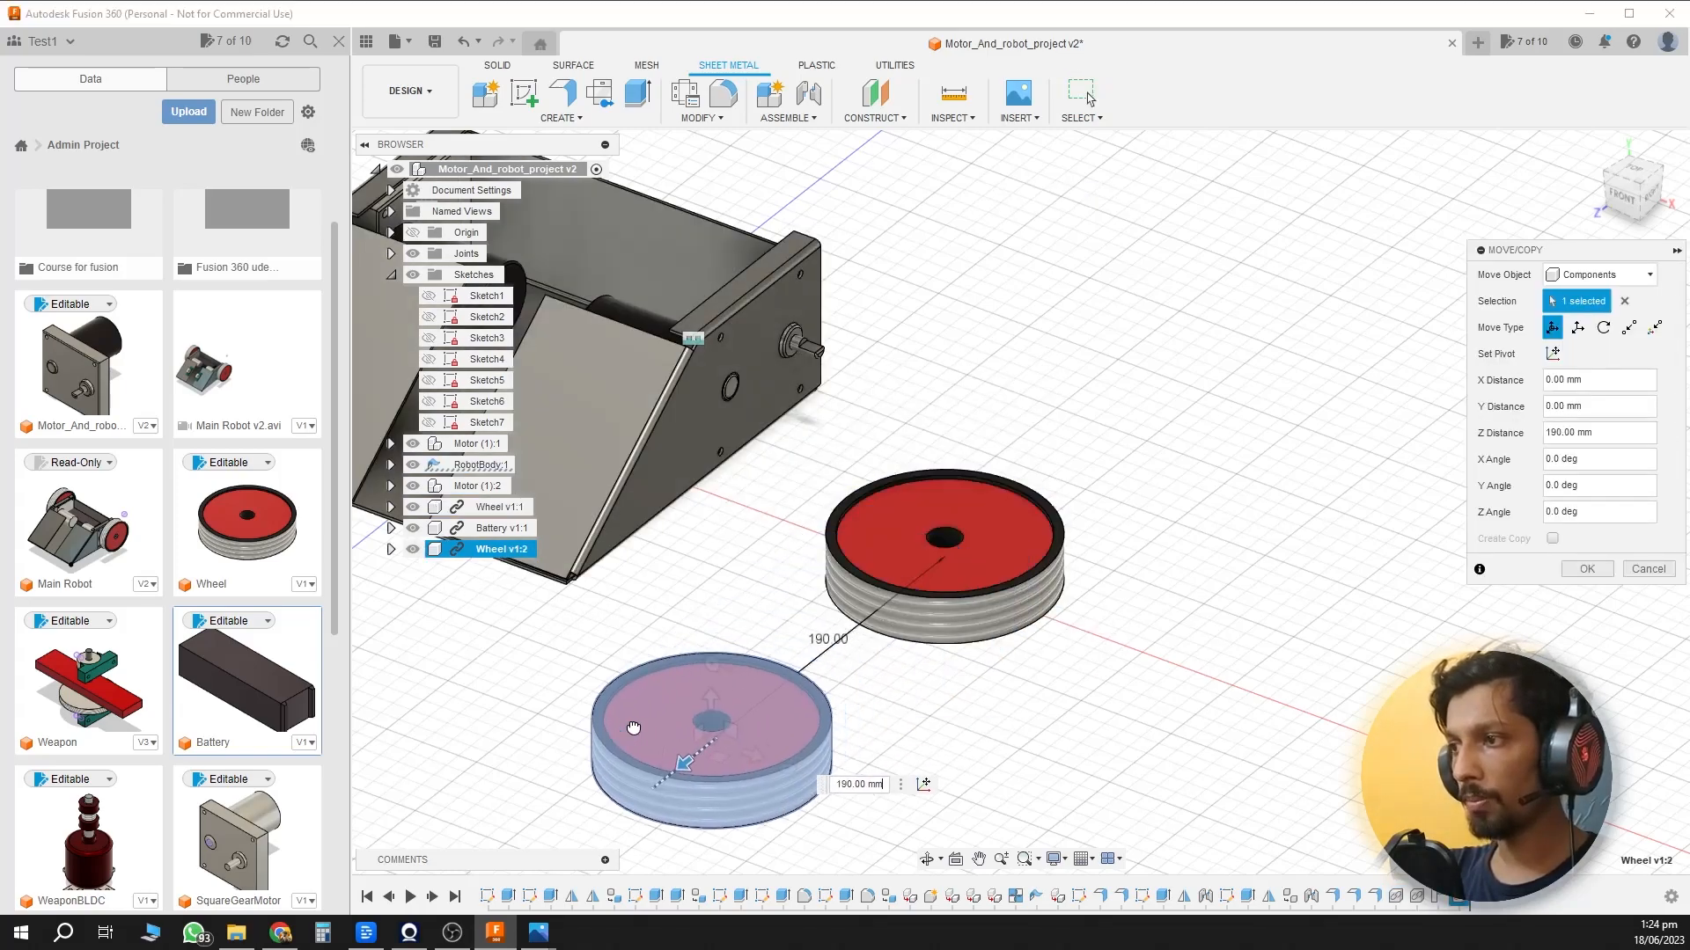
left_click(1586, 568)
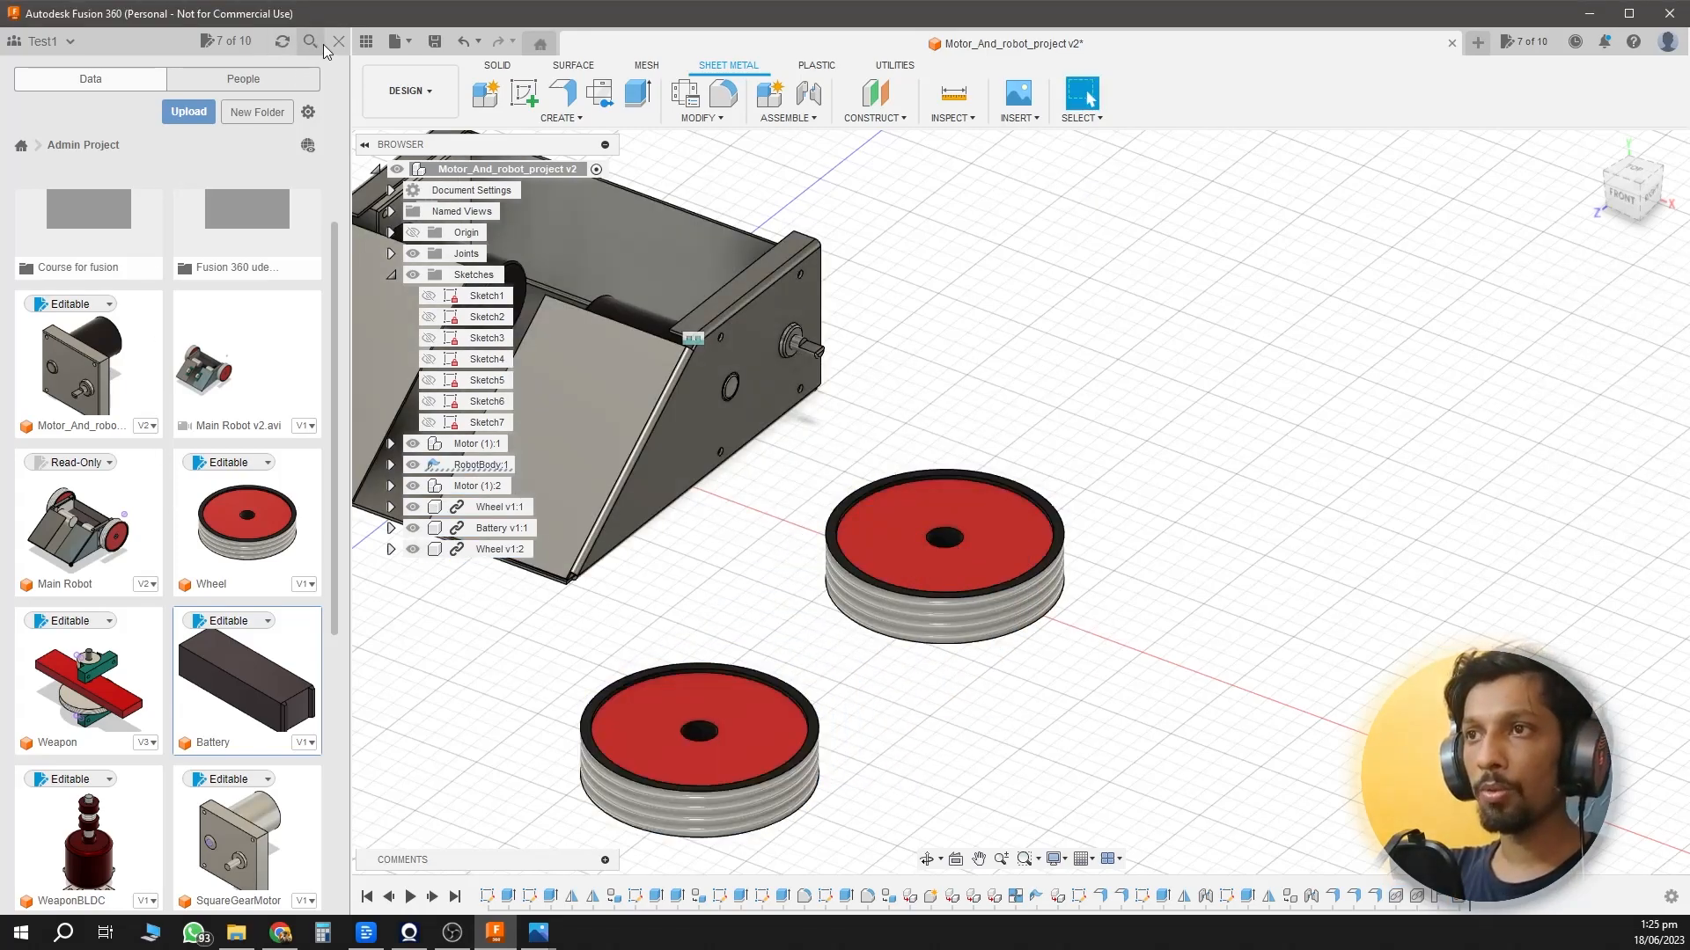
left_click(337, 42)
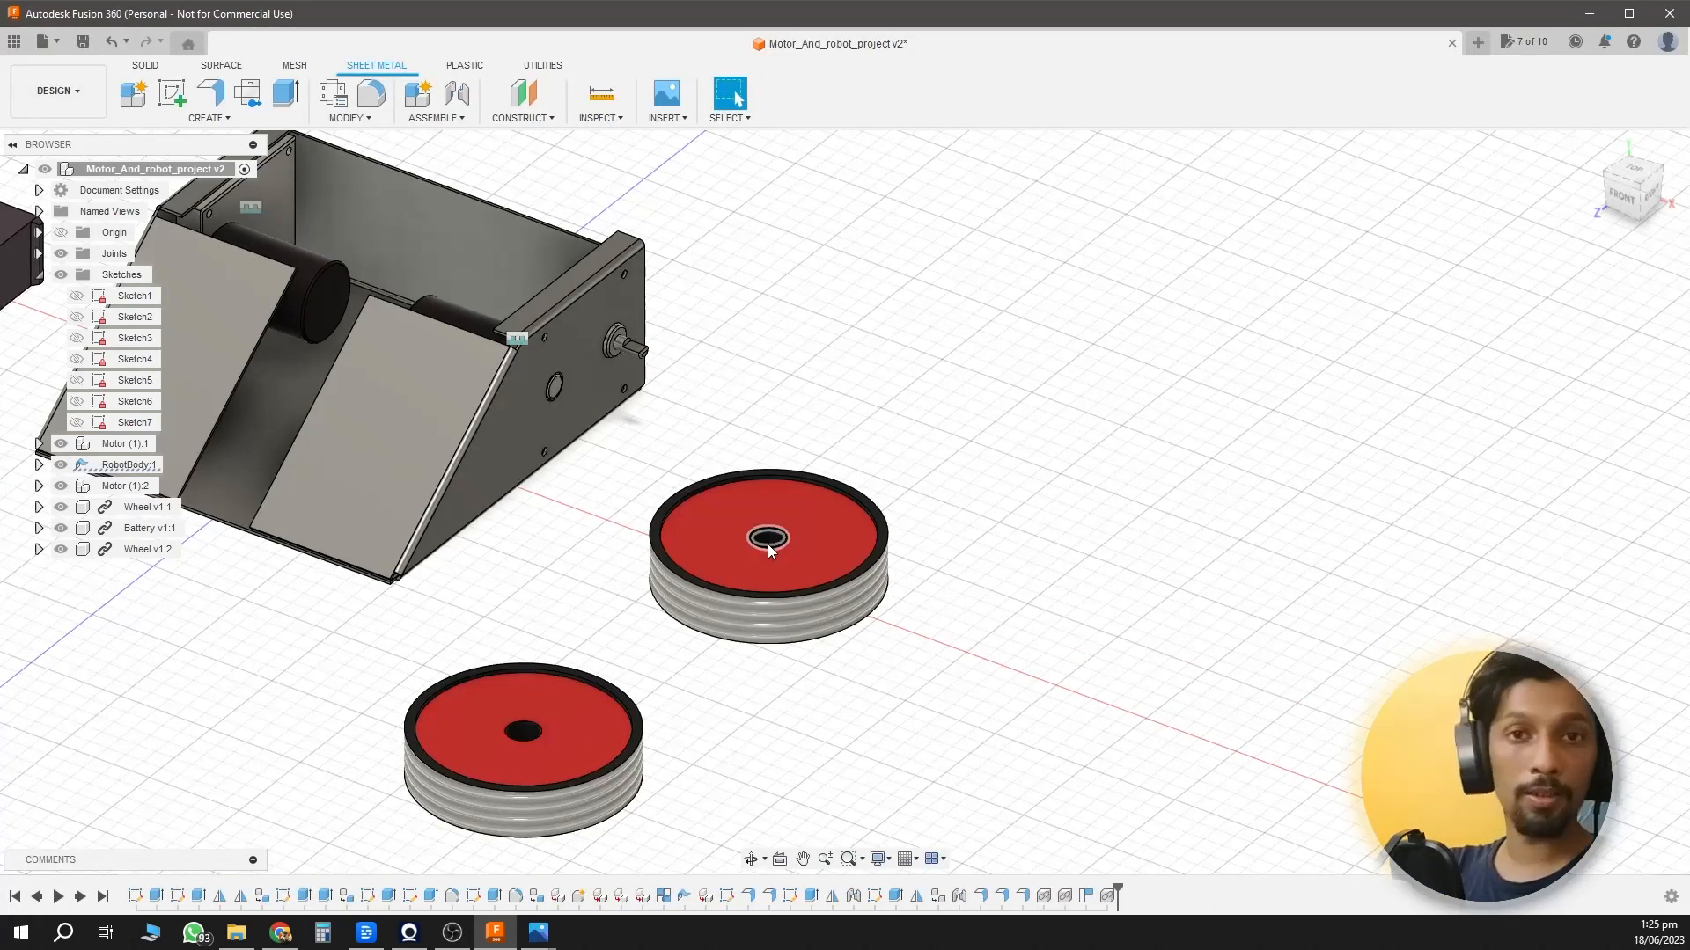
Start a sketch on the end face of the motor shaft and check the diameter of the wheel's centre hole.
scroll(767, 544, "up", 3)
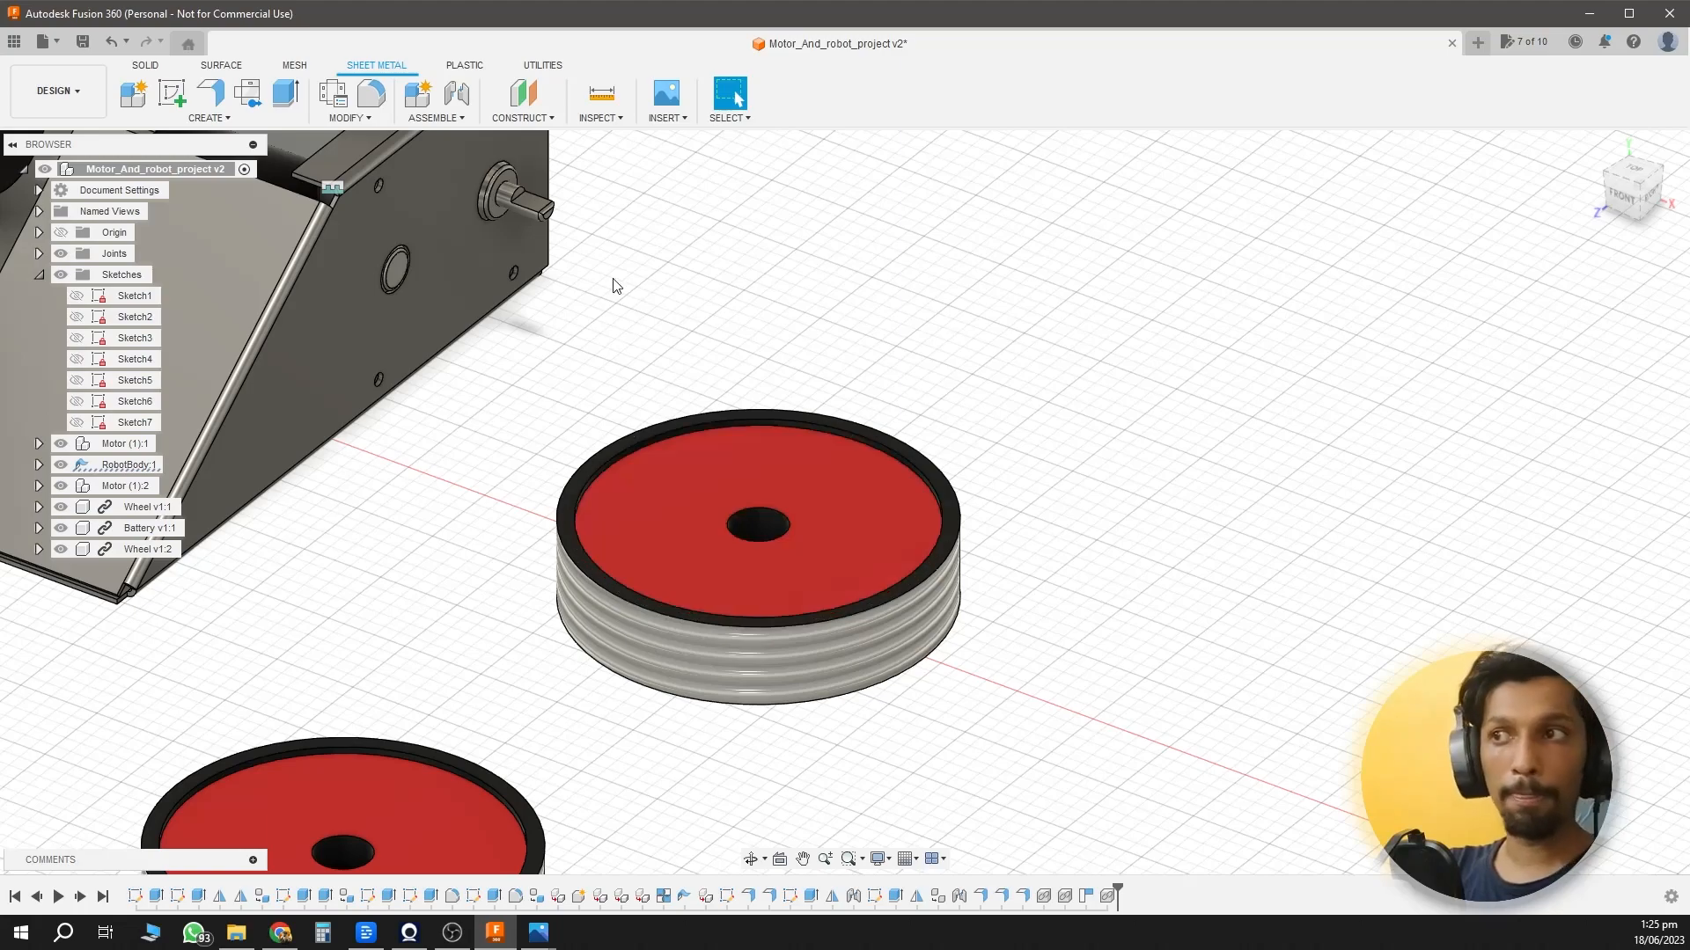
scroll(570, 211, "up", 5)
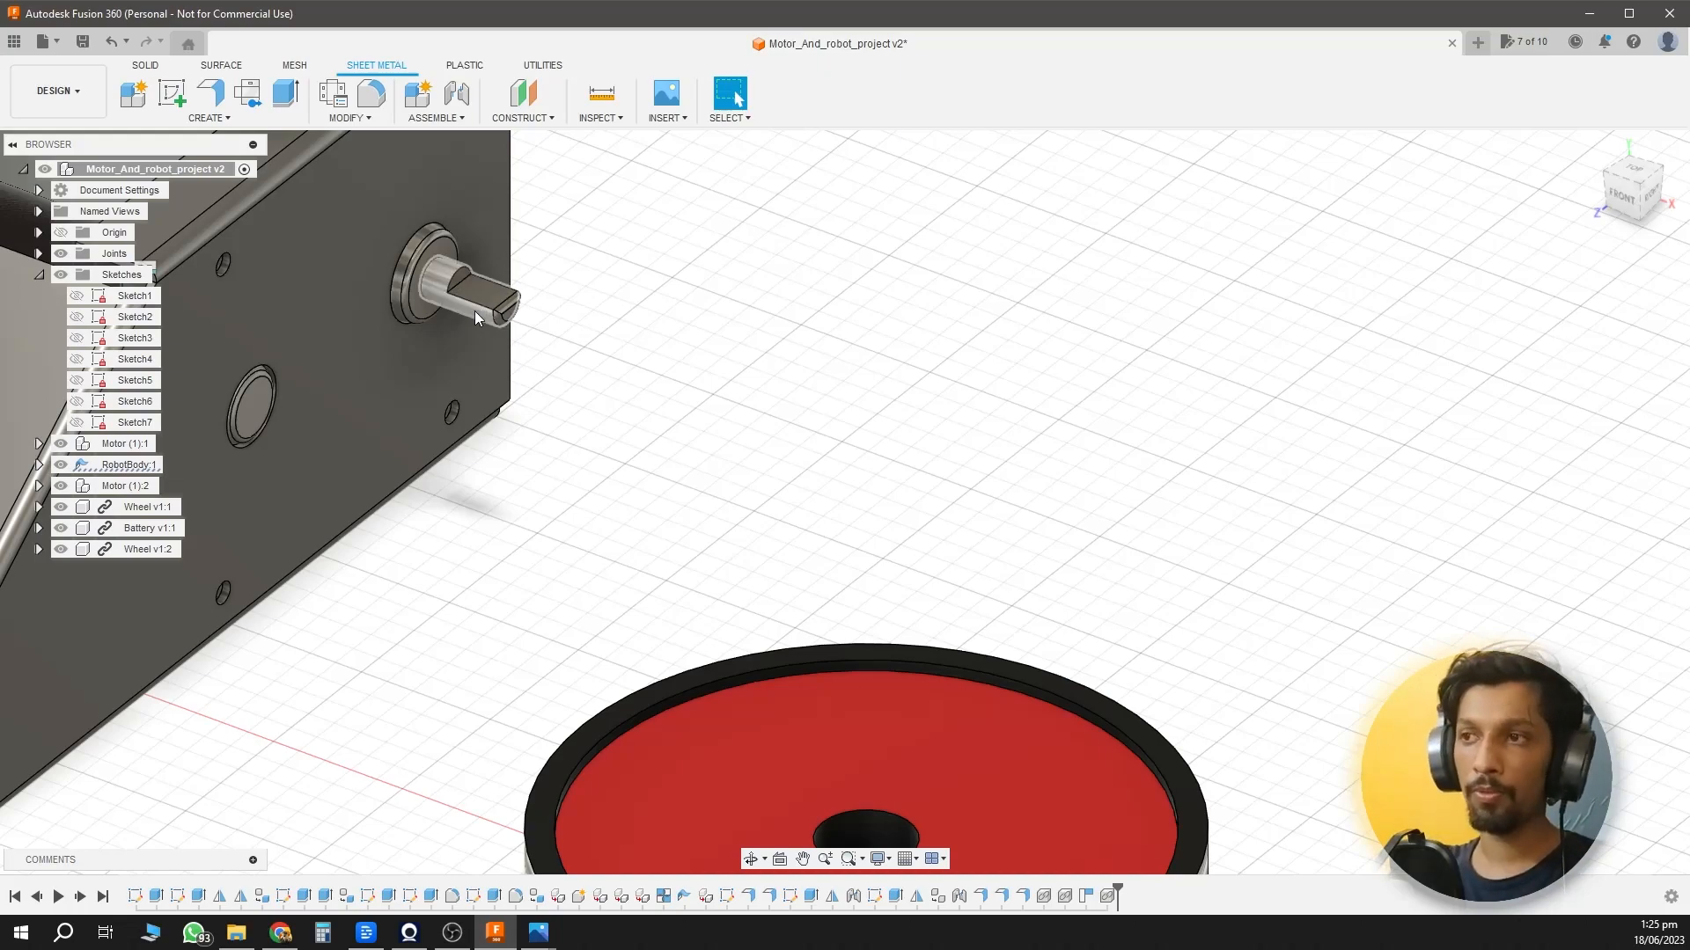
left_click(171, 98)
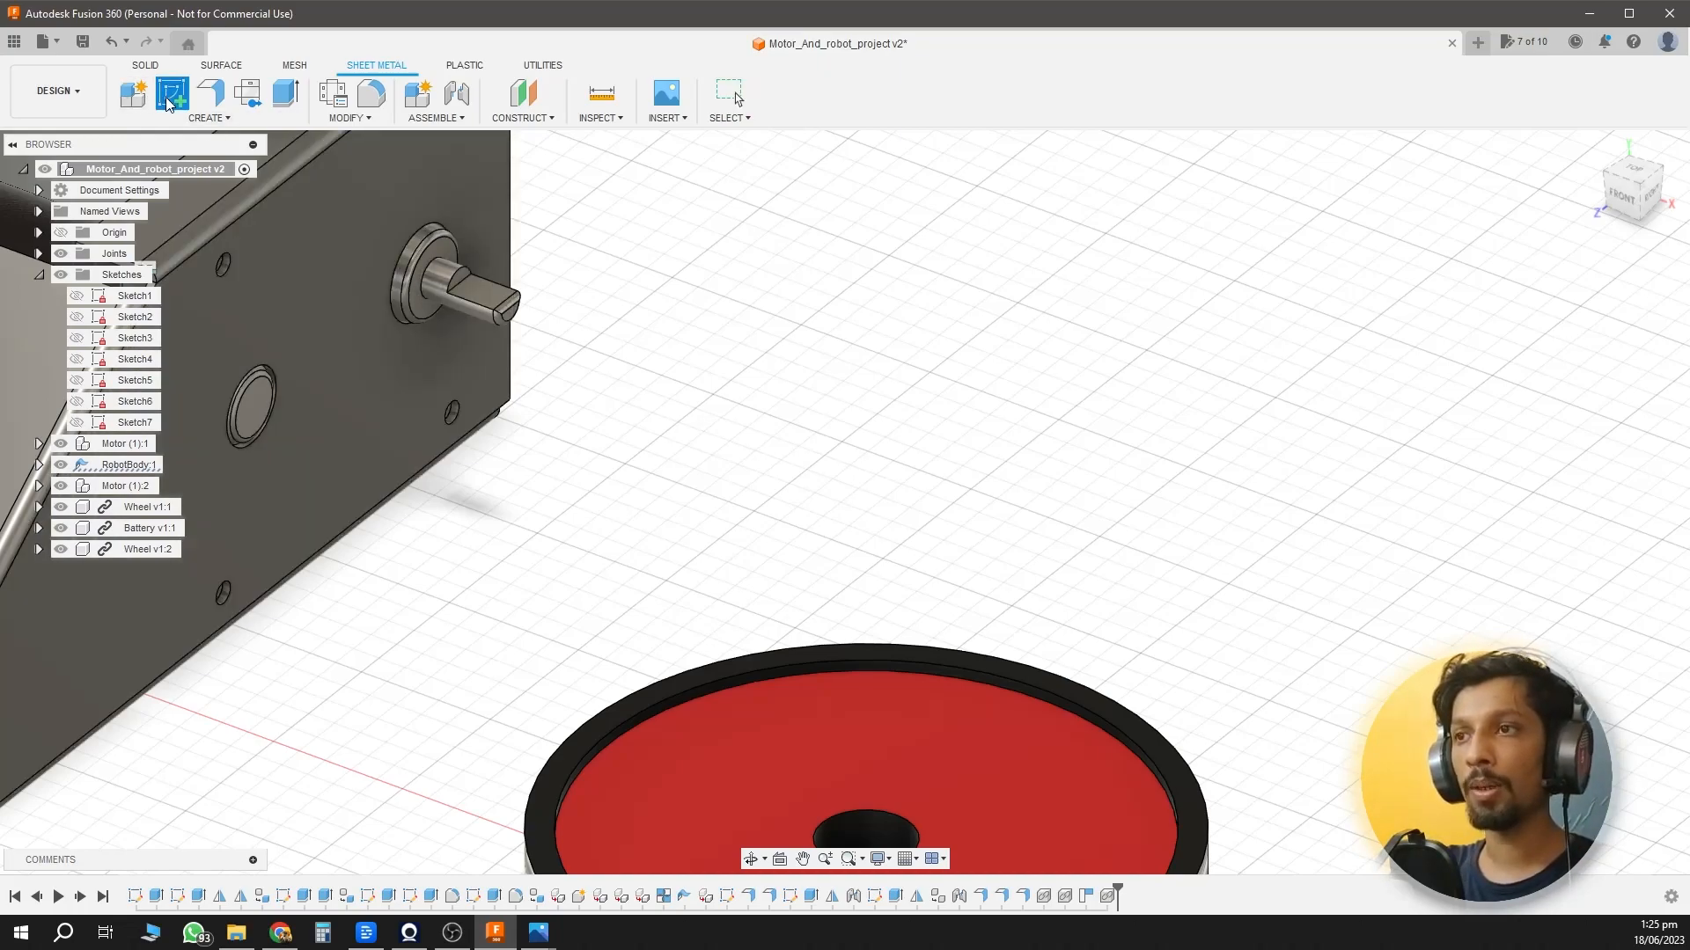
left_click(508, 310)
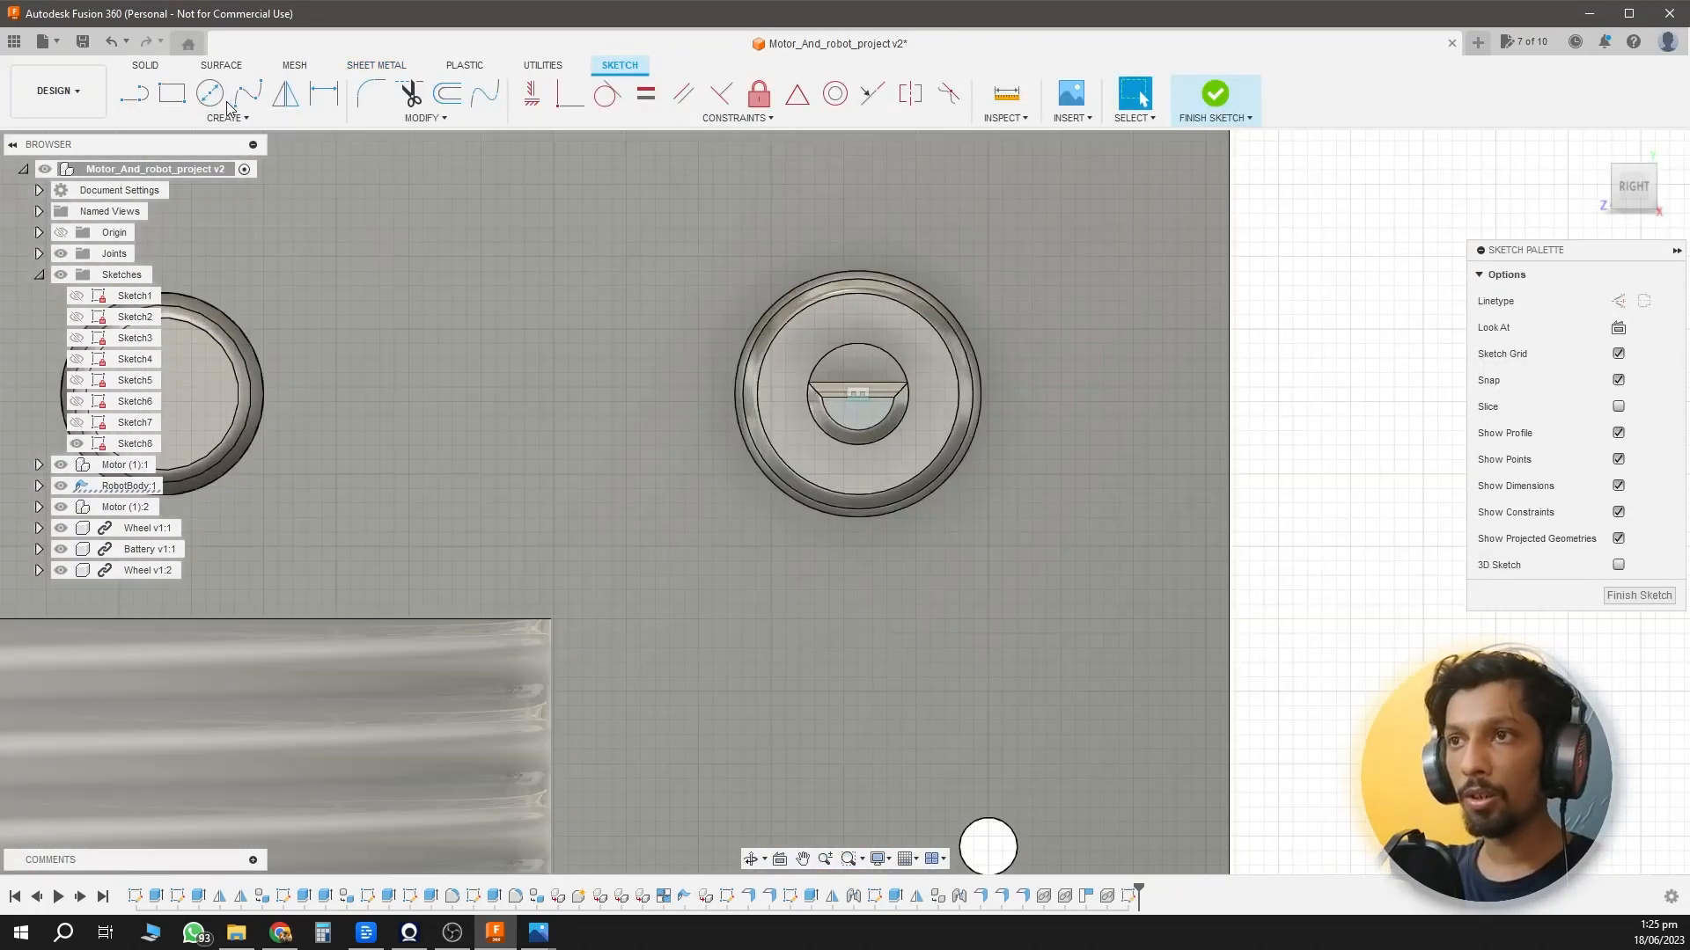
left_click(209, 93)
scroll(878, 403, "up", 3)
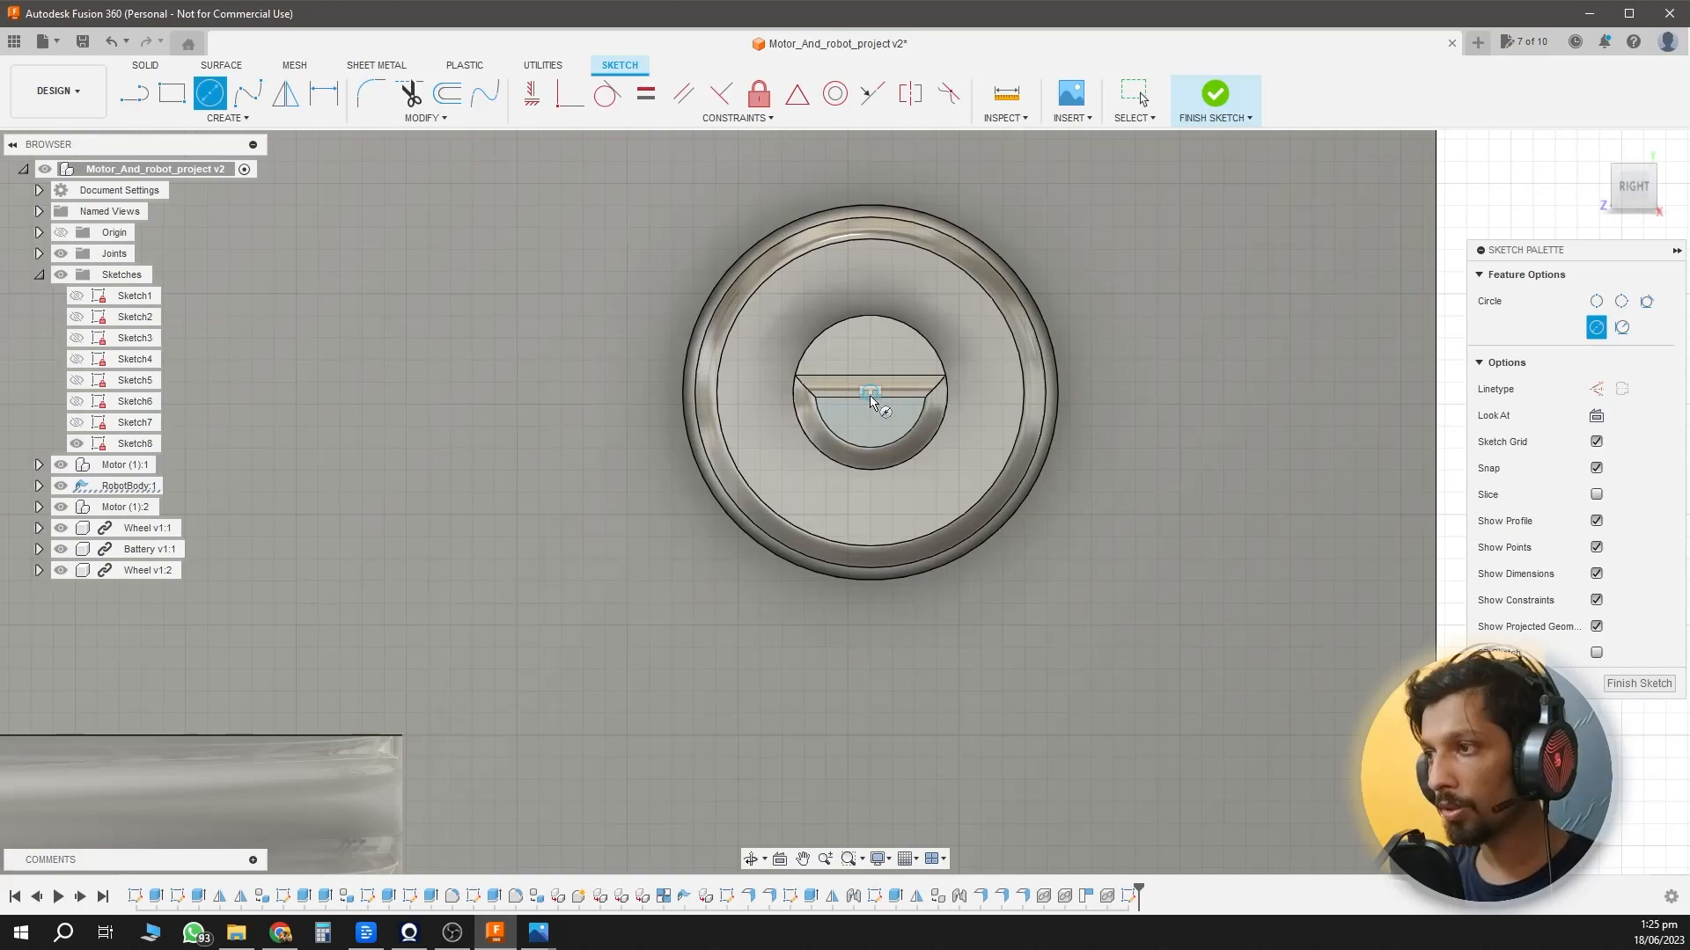
key("Escape")
scroll(853, 547, "down", 5)
middle_click_drag(702, 633, 914, 784, "shift")
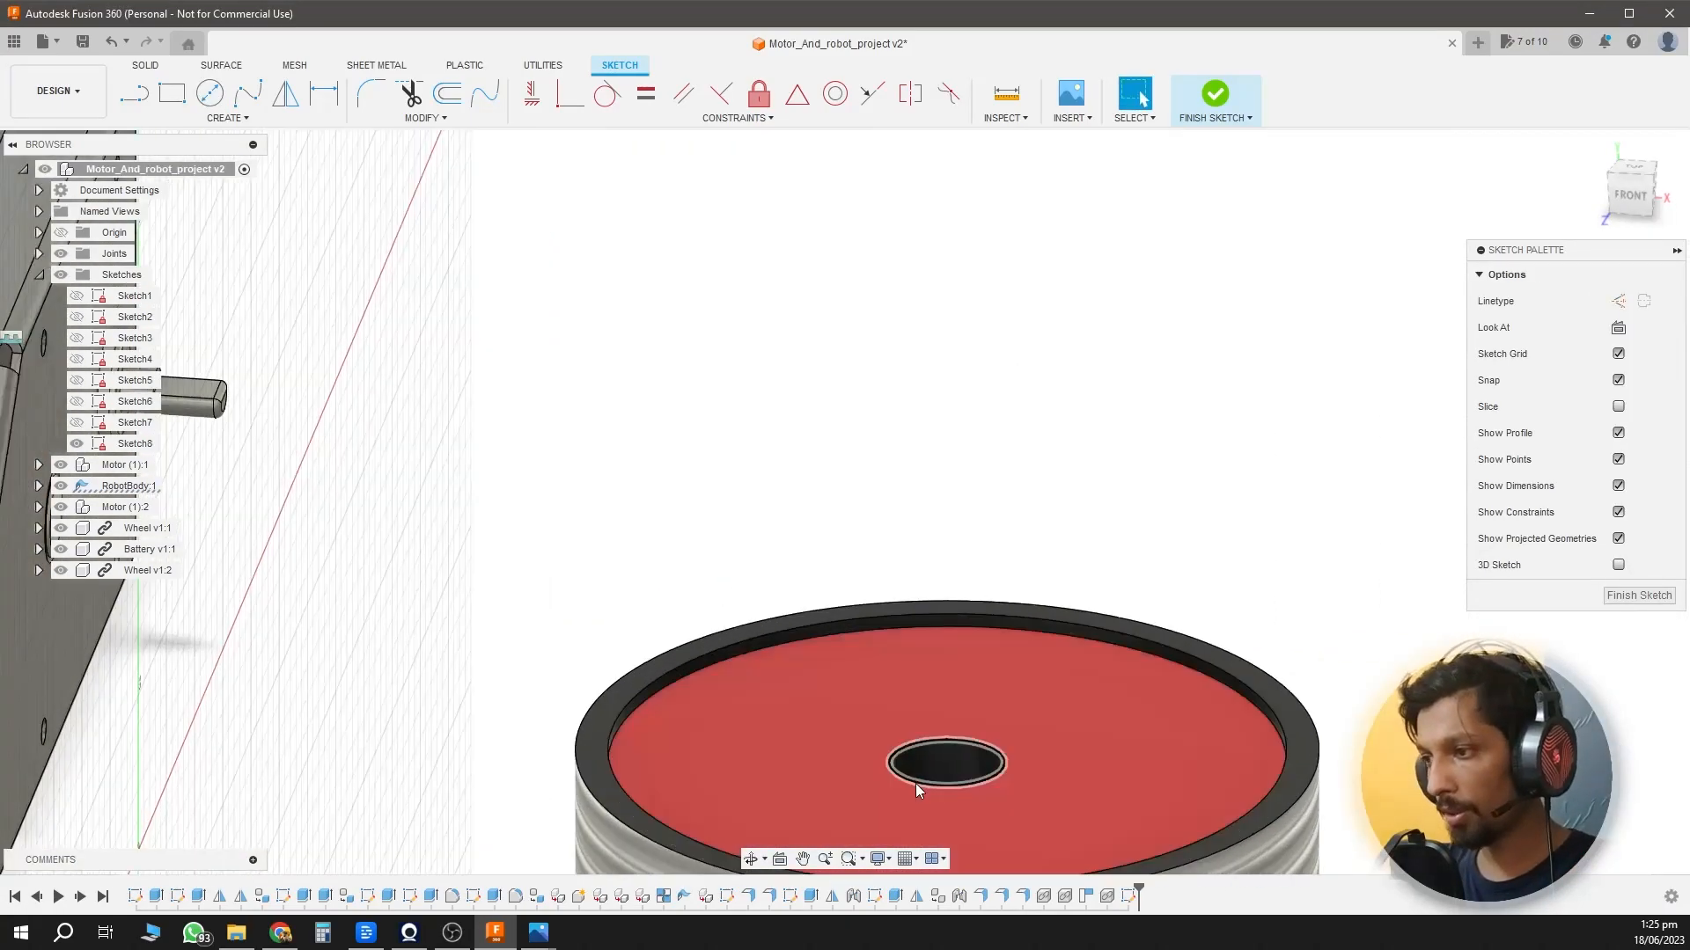
left_click(891, 754)
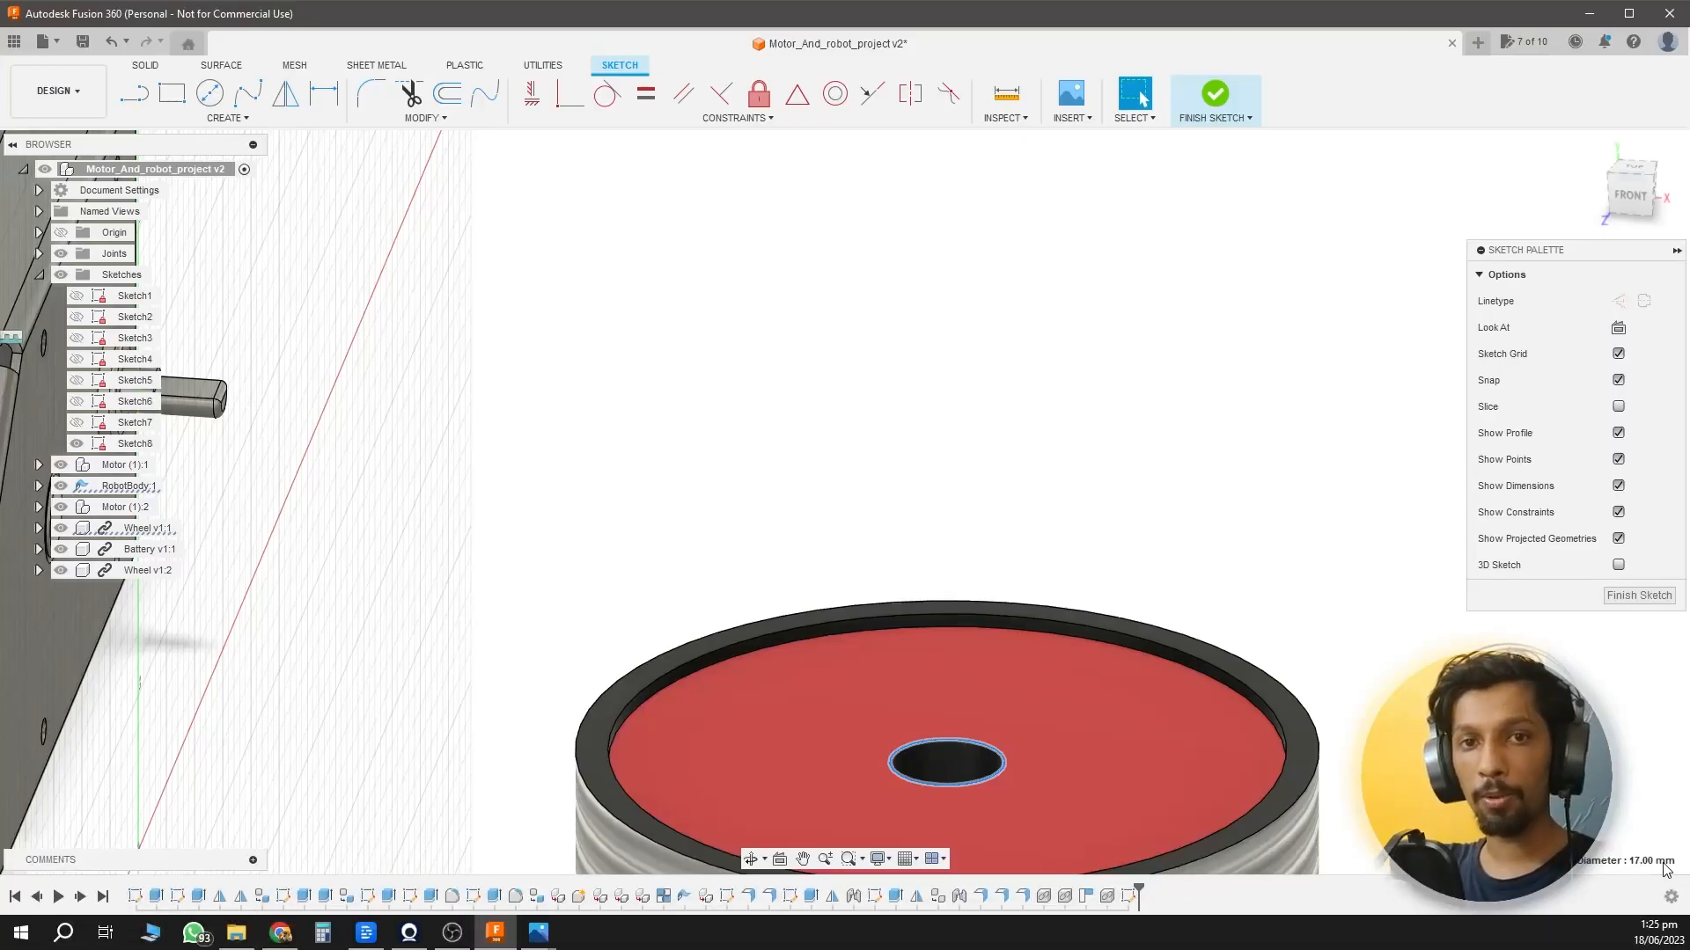
Sketch a 17 mm diameter circle centred on the motor shaft's end face.
middle_click_drag(1265, 634, 1039, 478, "shift")
scroll(883, 441, "up", 4)
scroll(678, 335, "up", 5)
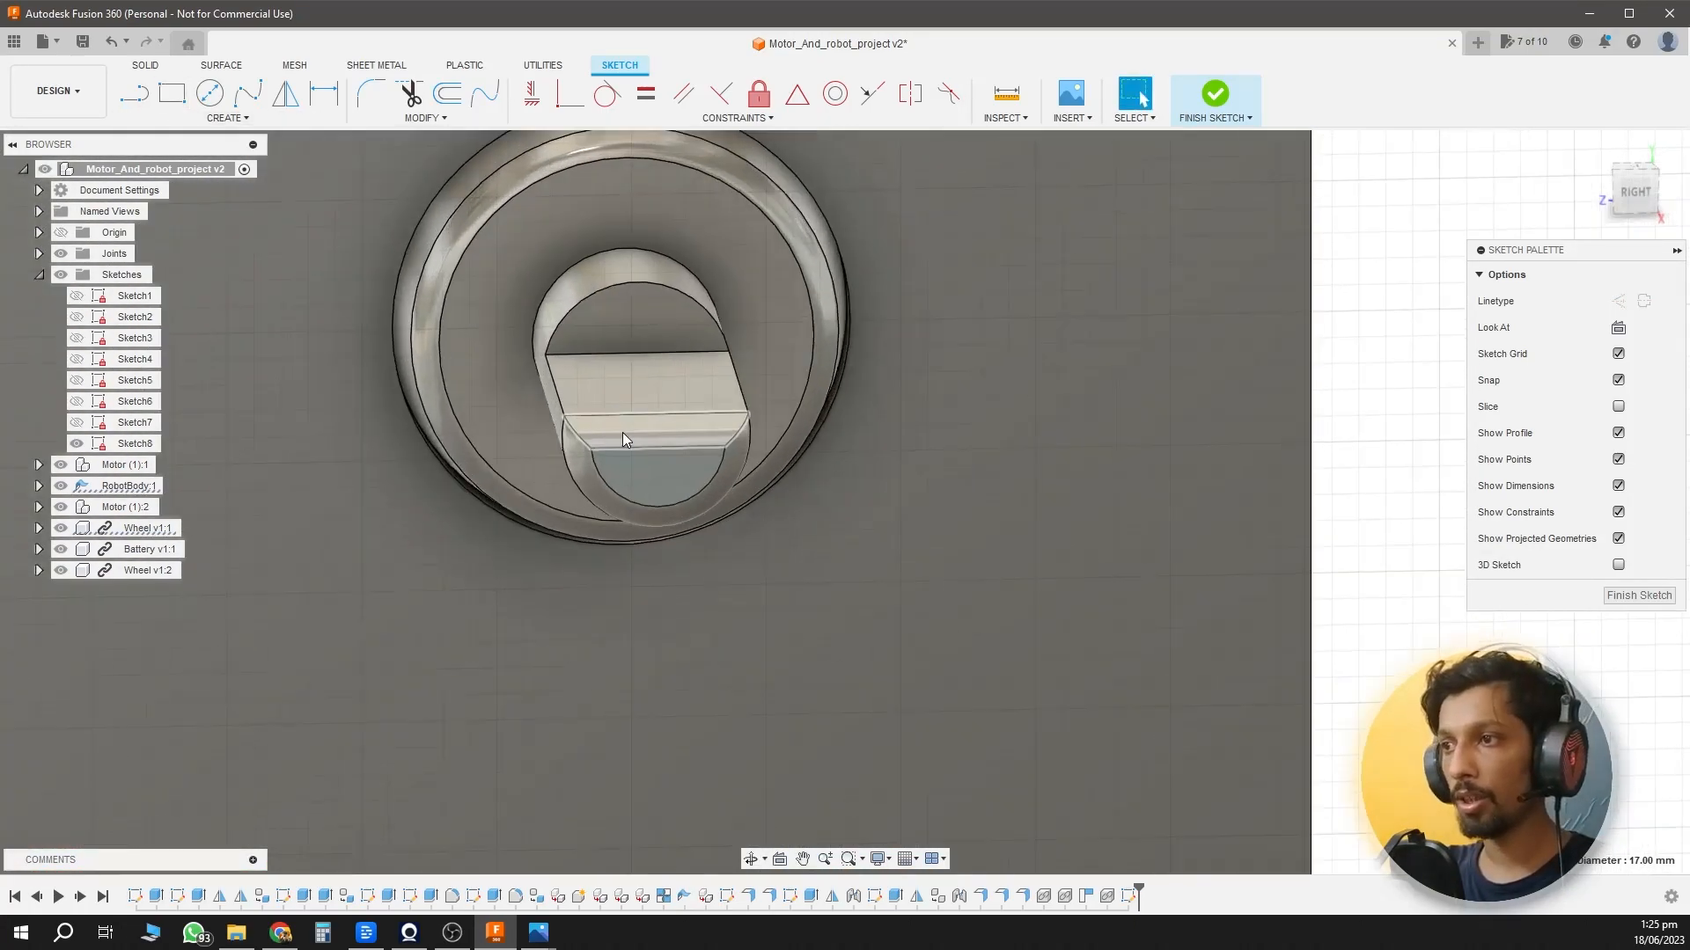
scroll(621, 431, "up", 1)
middle_click_drag(621, 431, 636, 458, "shift")
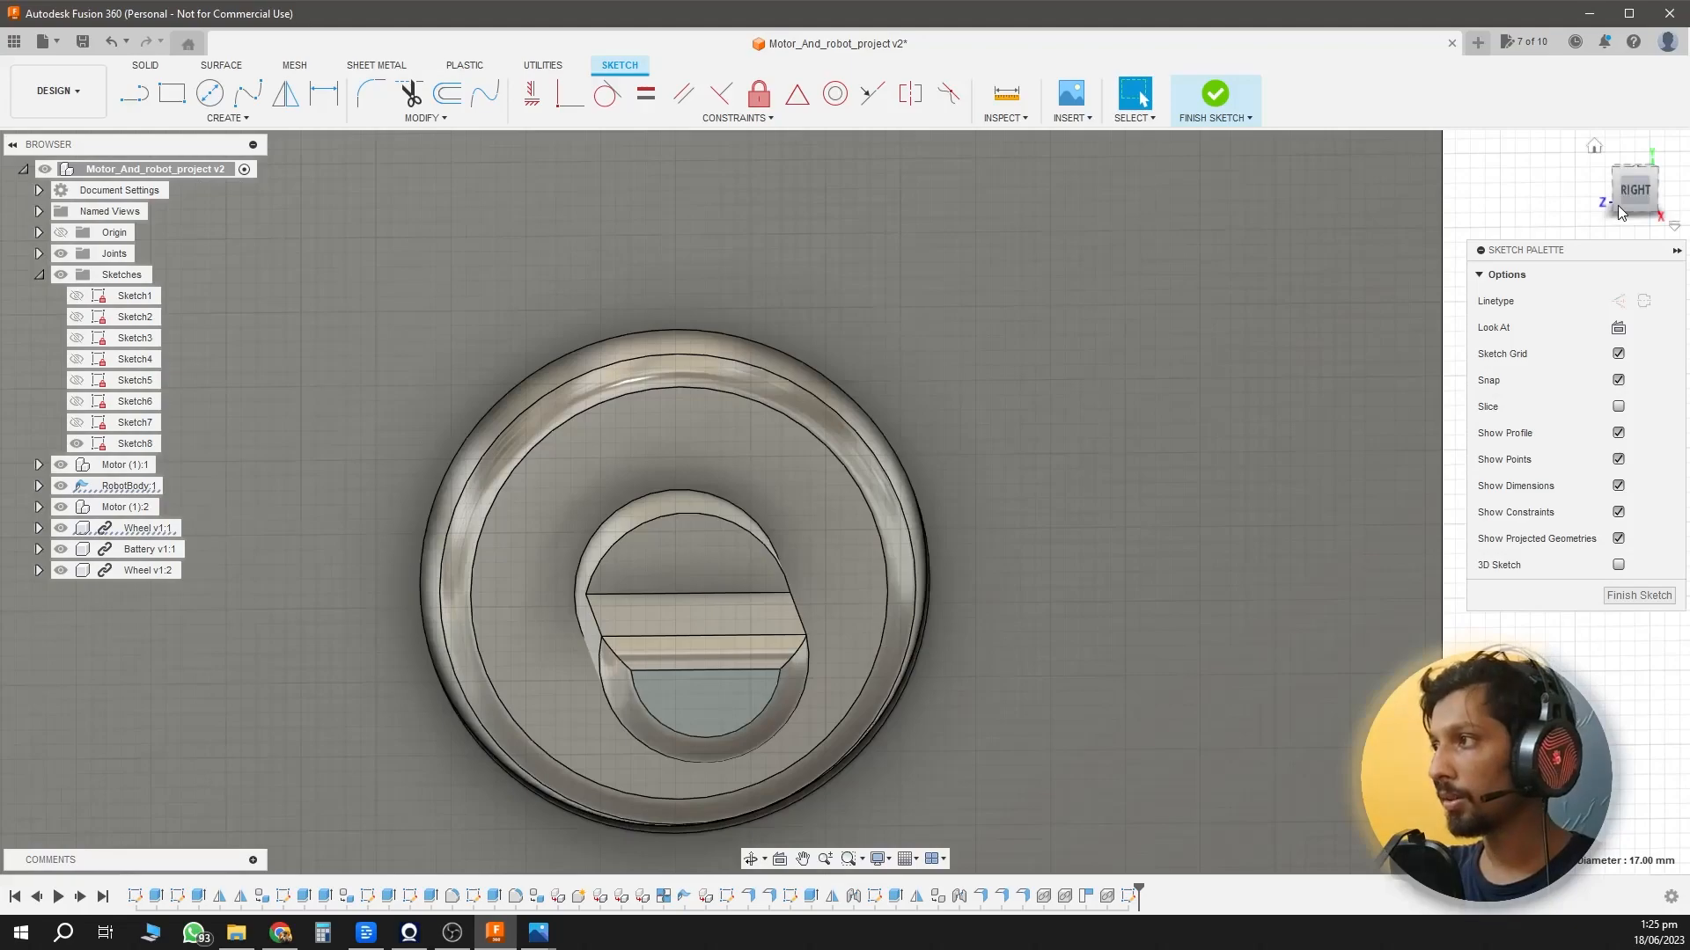
left_click(1628, 196)
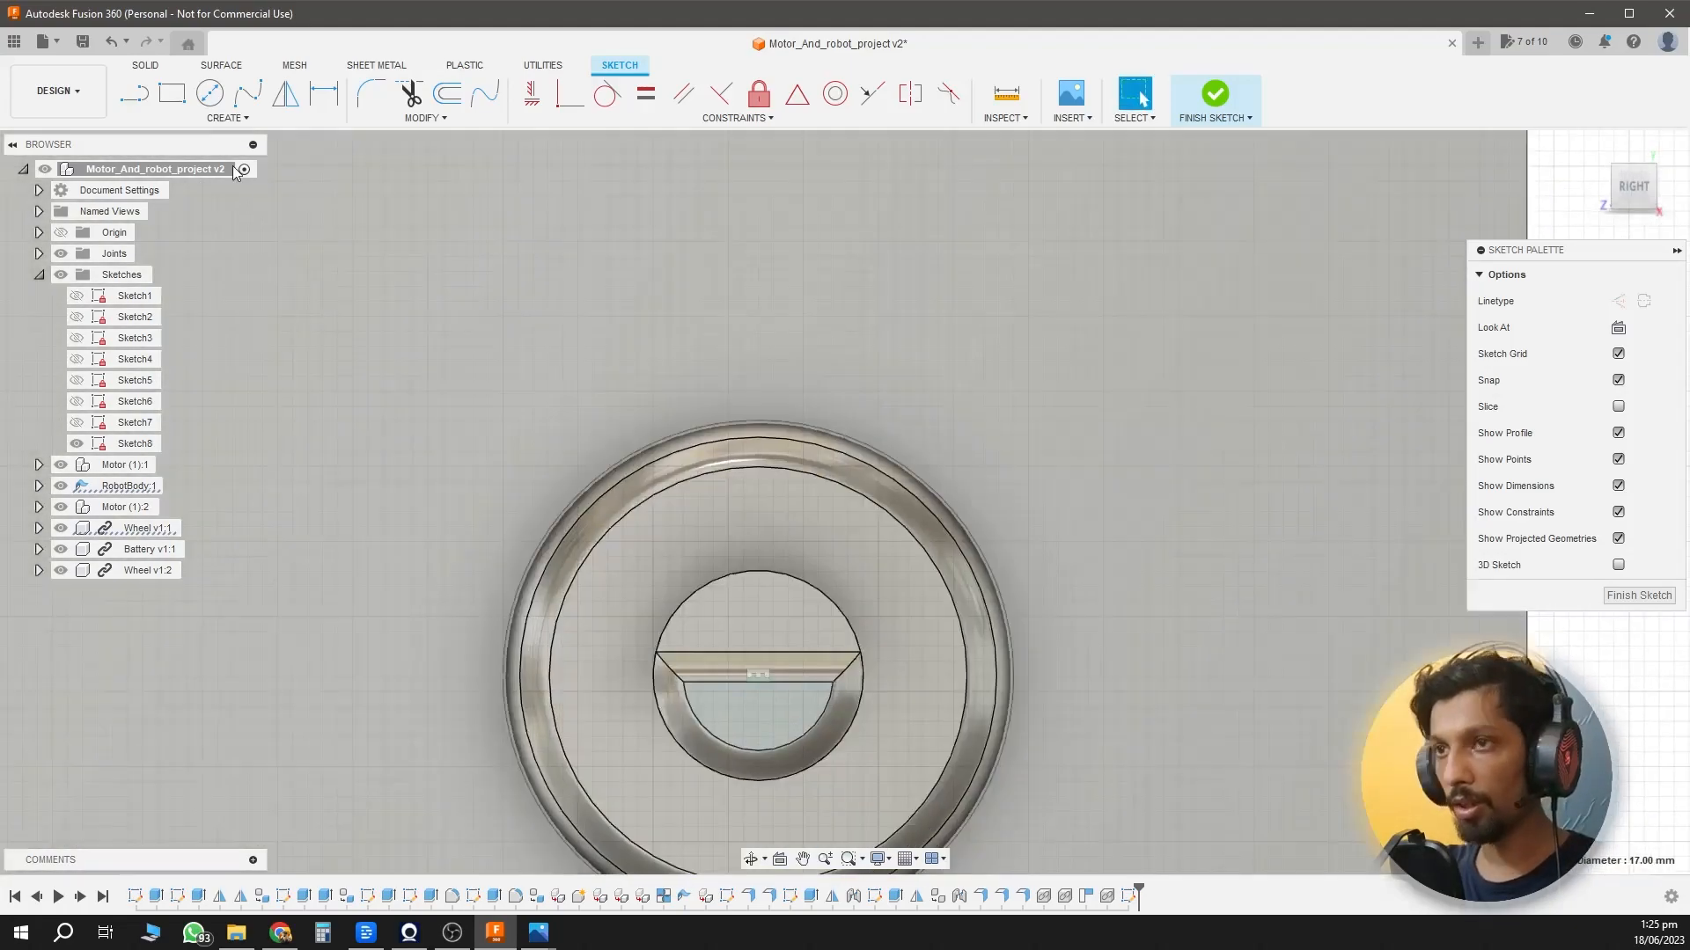
left_click(208, 96)
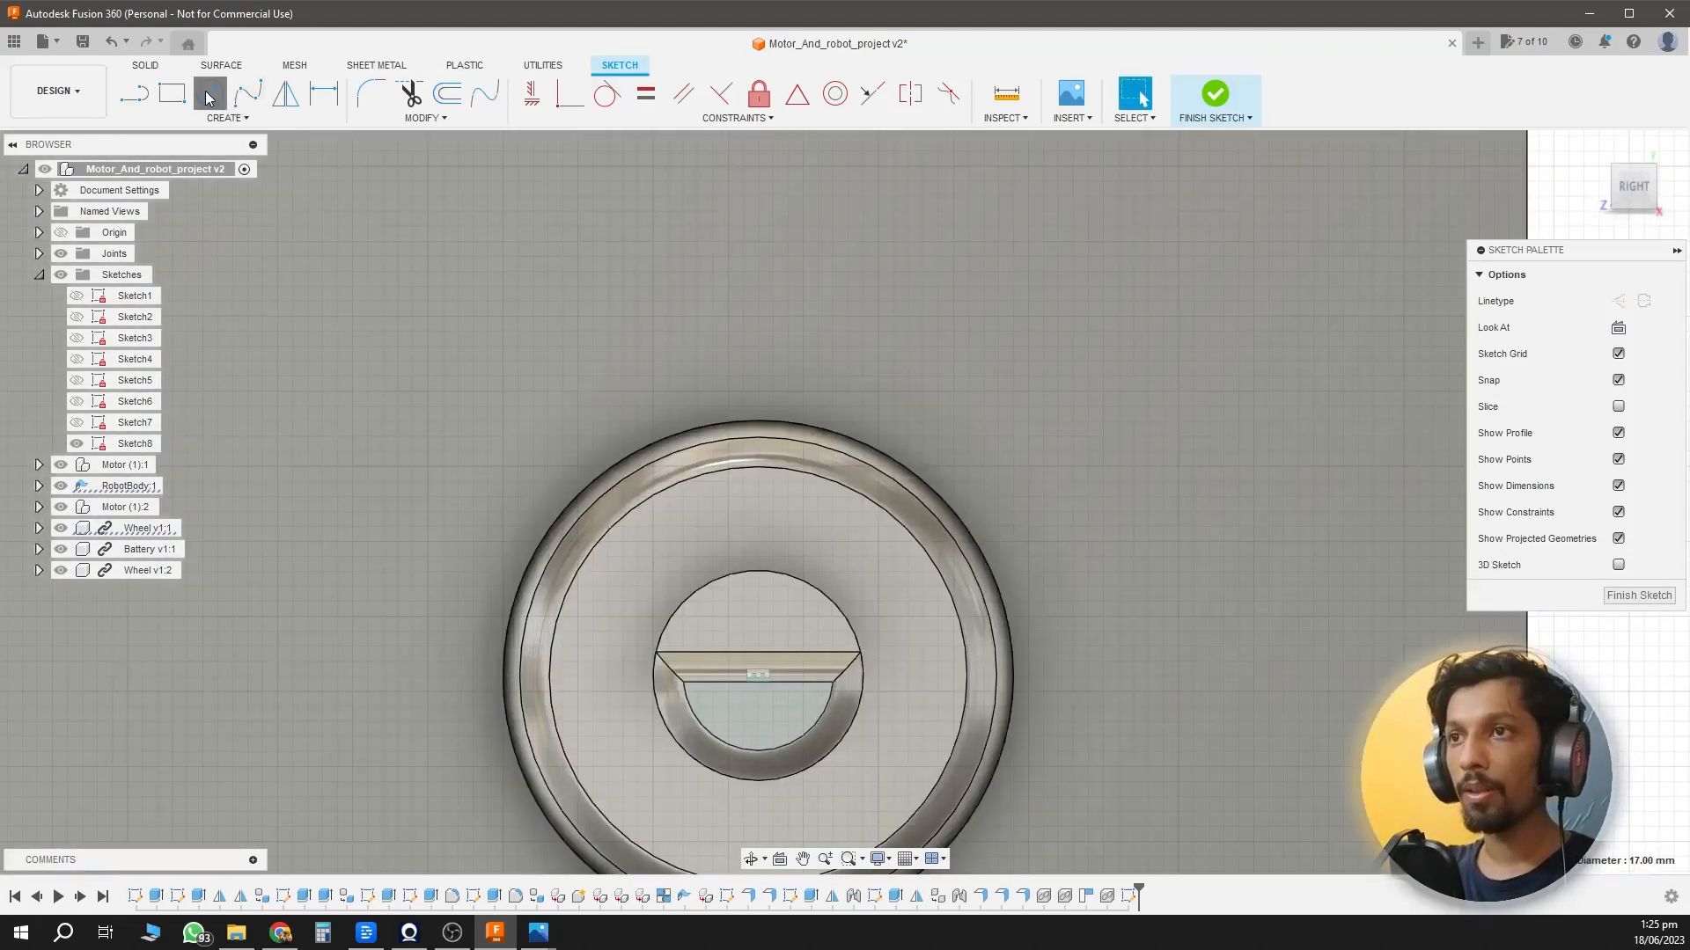
scroll(631, 655, "up", 2)
left_click(819, 695)
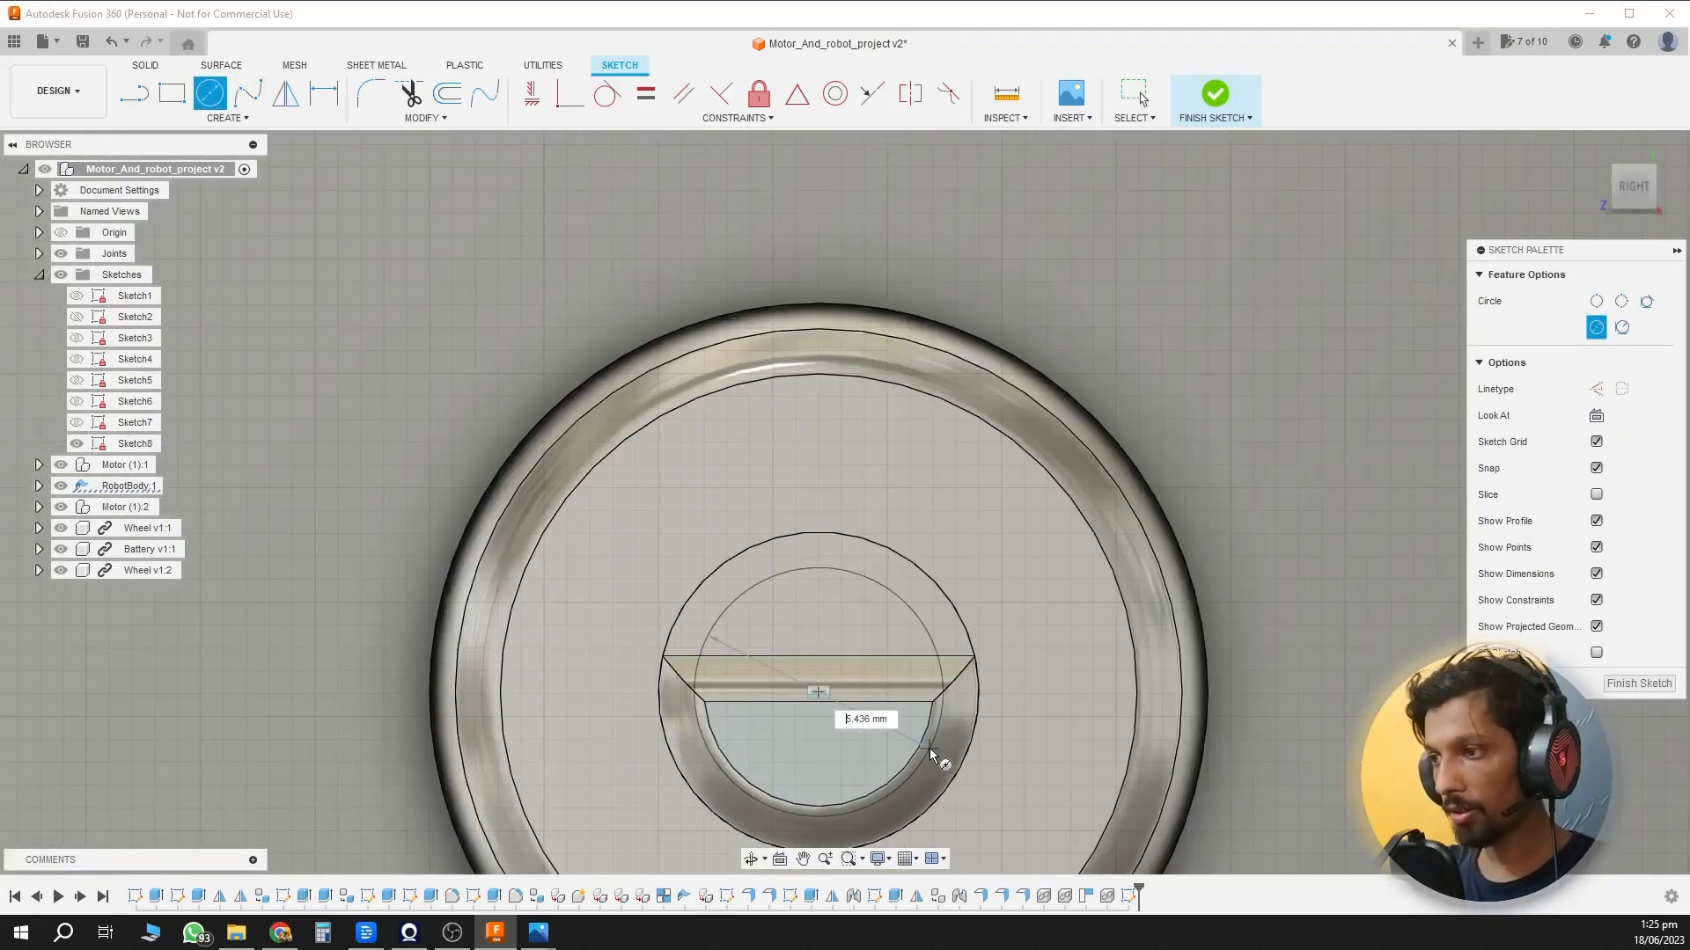
left_click(929, 748)
key("Escape")
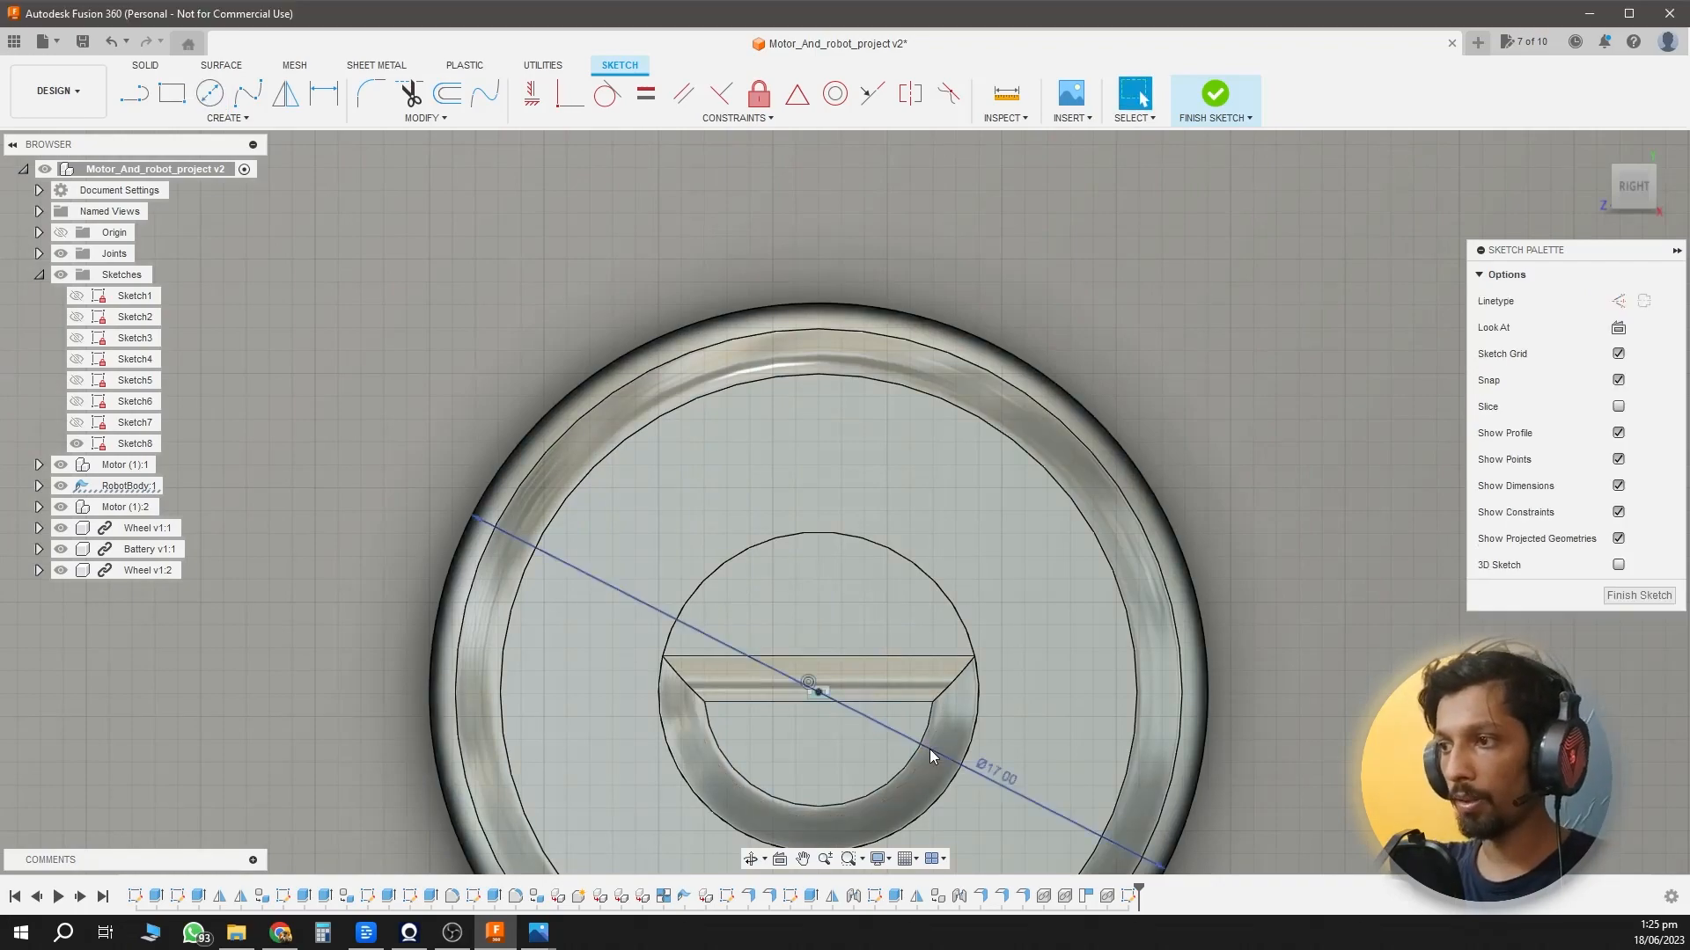
Extrude the circle profile around the shaft -9 mm towards the motor as a new body.
scroll(920, 732, "down", 3)
middle_click_drag(921, 732, 948, 755, "shift")
scroll(701, 678, "down", 3)
scroll(657, 678, "up", 1)
middle_click_drag(656, 678, 543, 656, "shift")
key("e")
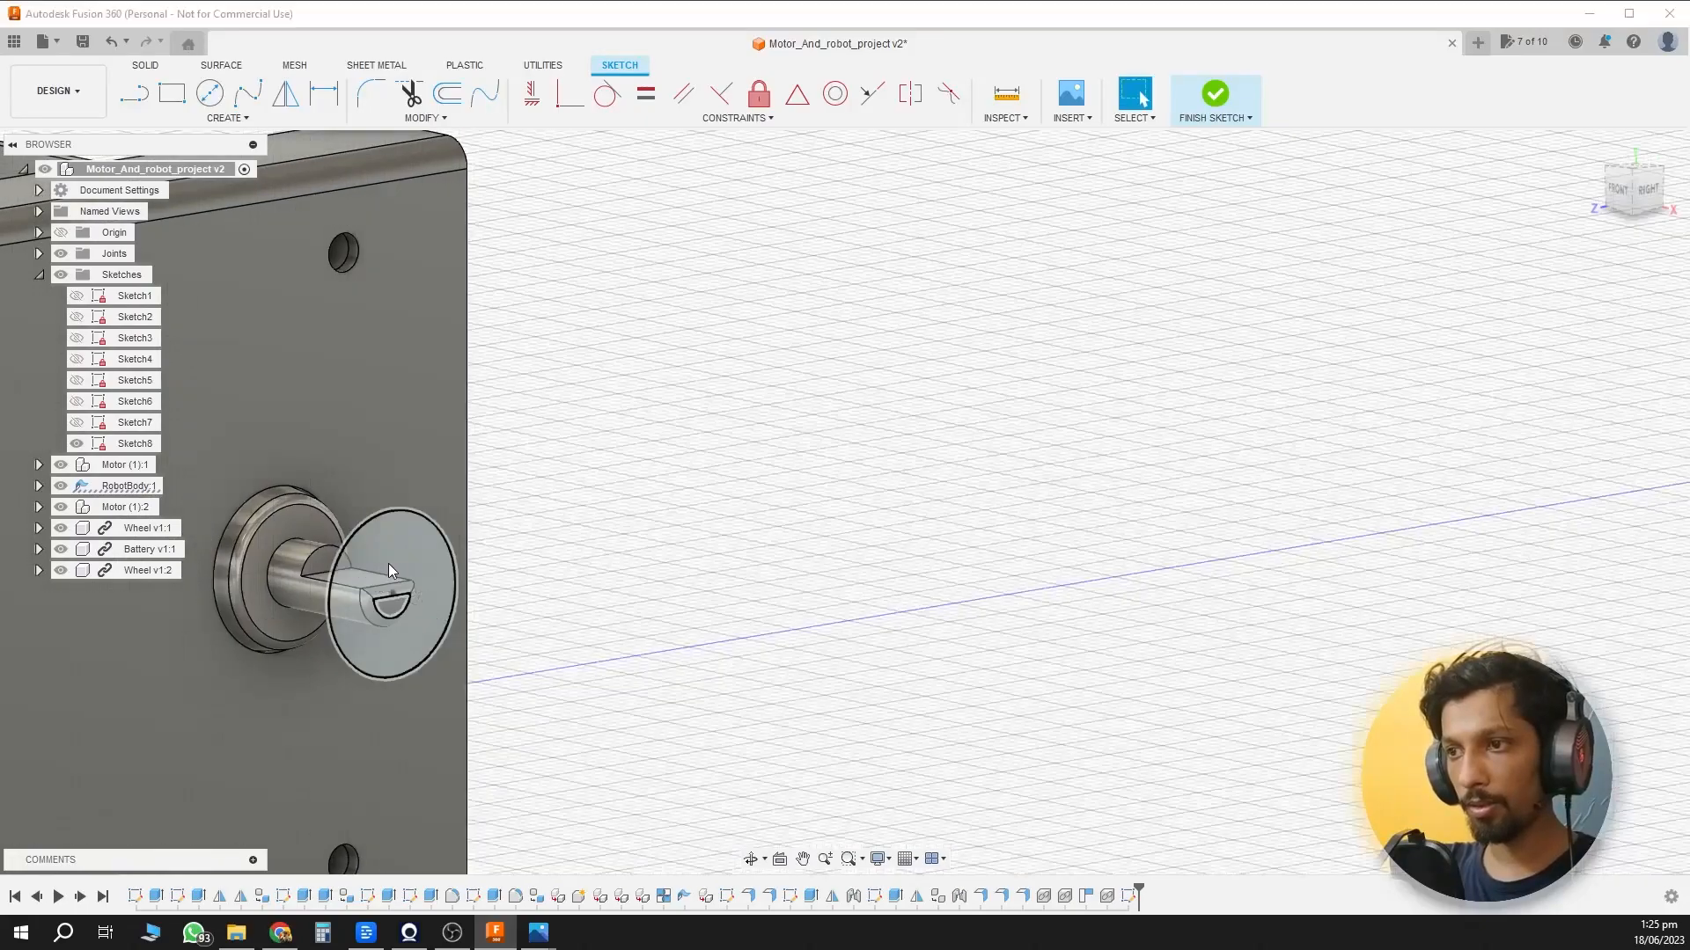
left_click(1560, 469)
left_click(1584, 543)
middle_click_drag(580, 486, 732, 499)
left_click_drag(554, 607, 626, 619)
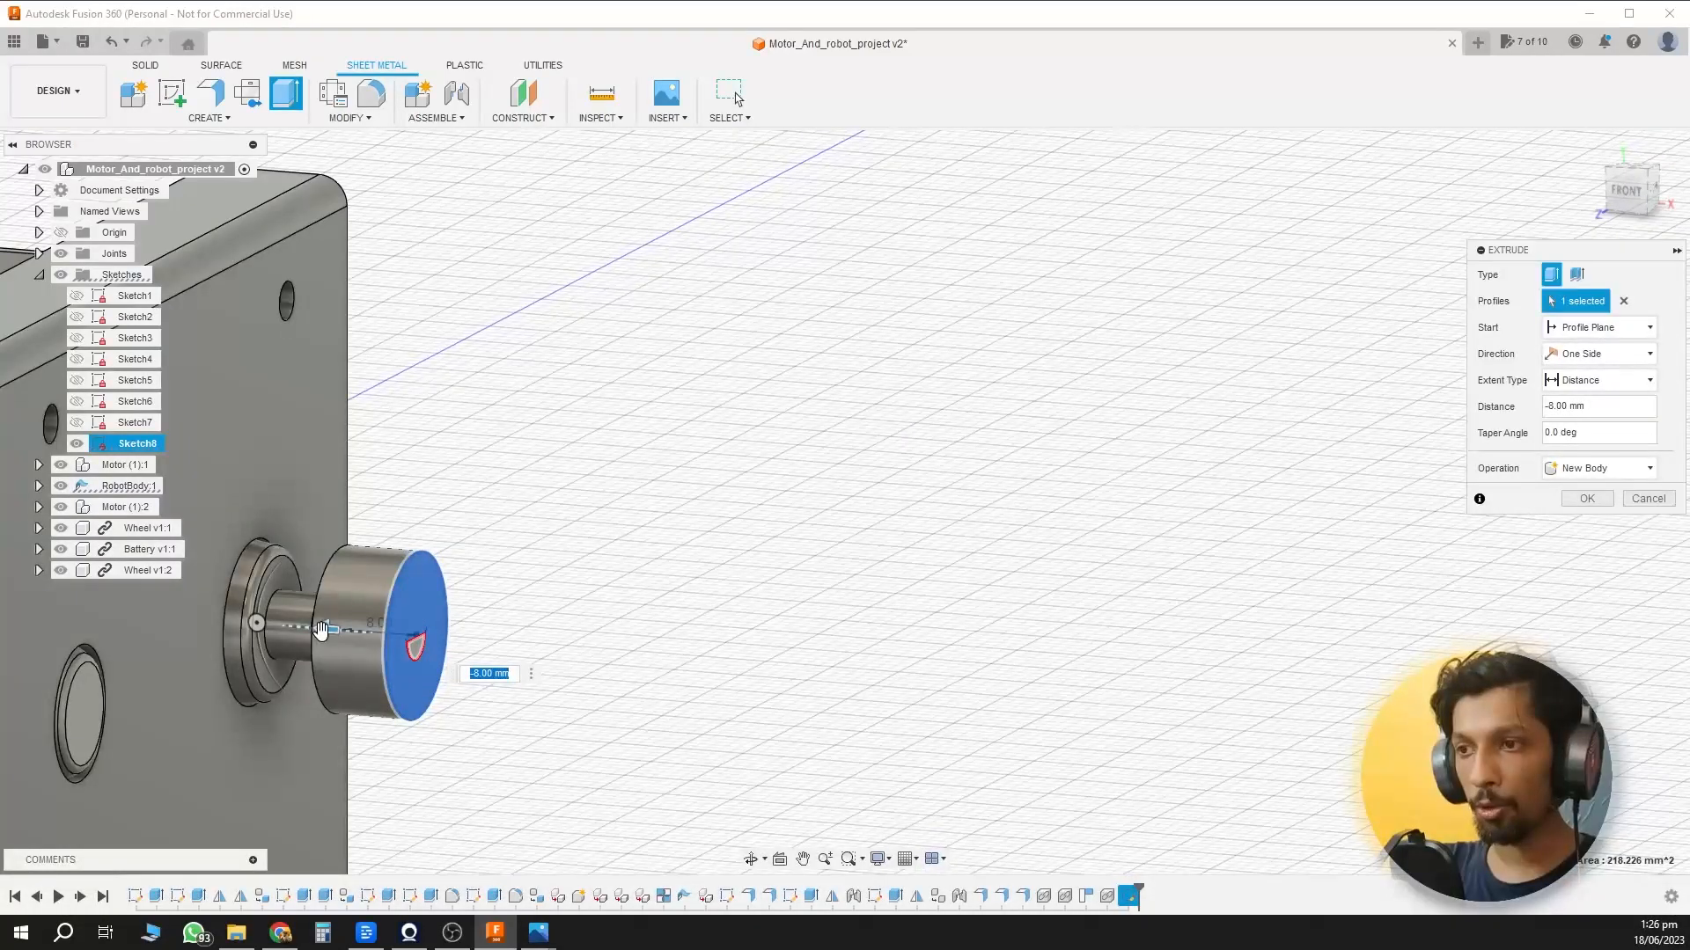
left_click_drag(321, 631, 373, 649)
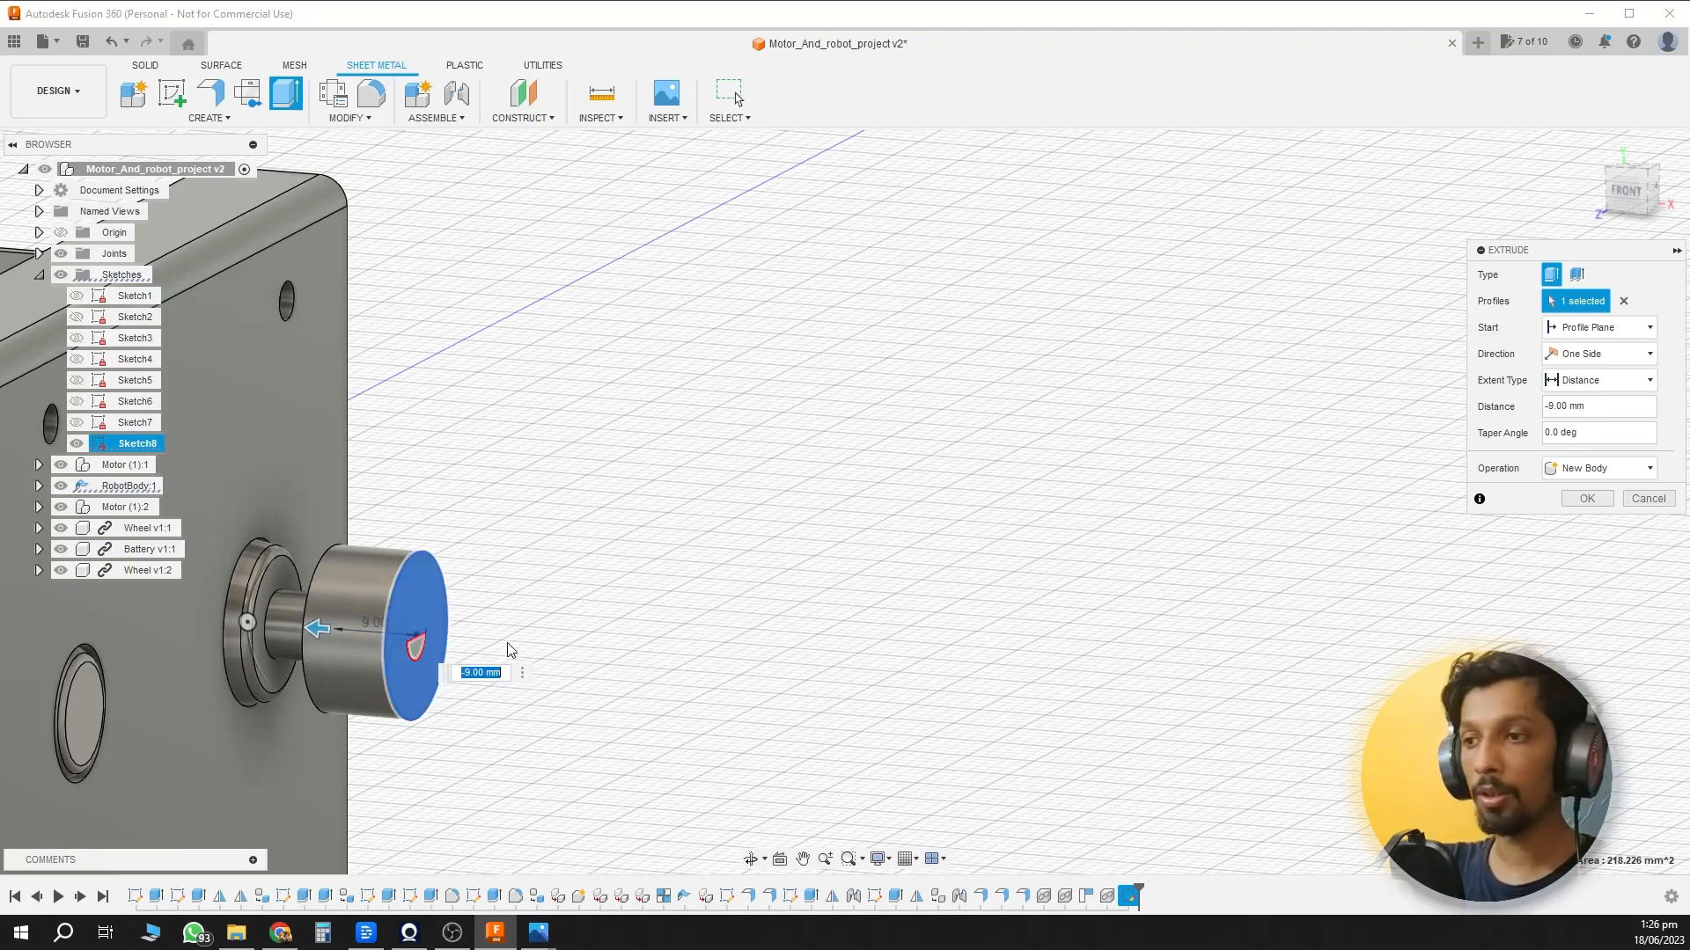
left_click(1591, 506)
Check the extruded body by hiding and showing it, and rename it Coupling.
scroll(893, 717, "down", 4)
mouse_move(985, 714)
middle_mouse_down("shift")
mouse_move(988, 667)
mouse_move(968, 704)
middle_mouse_up("shift")
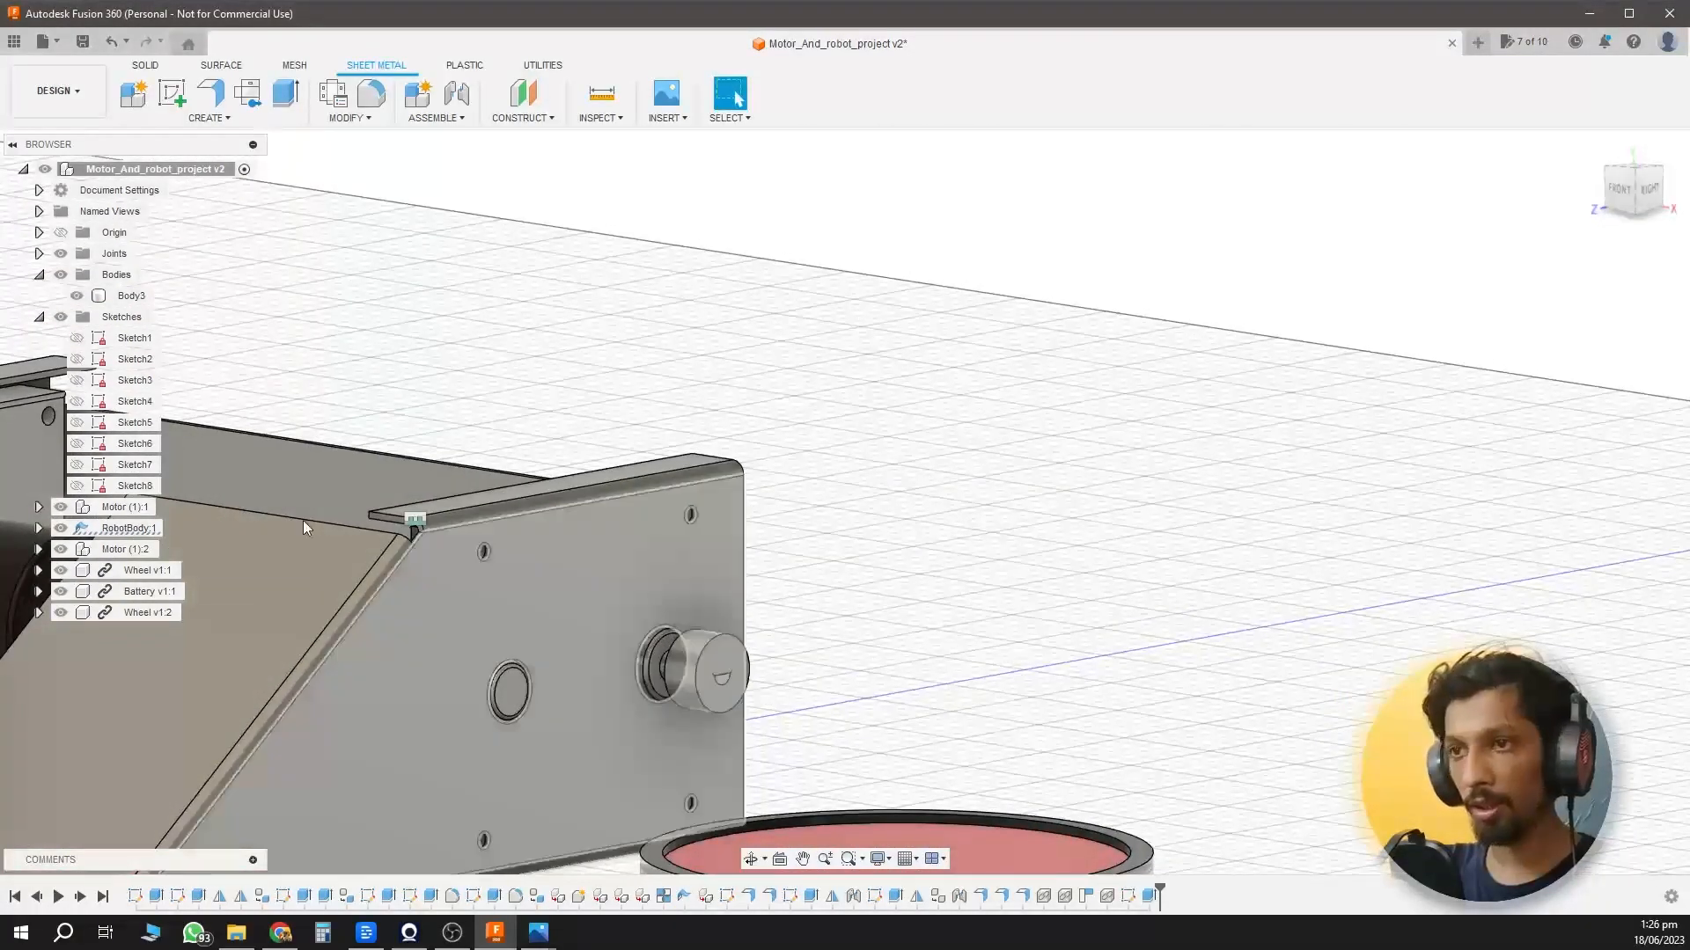
left_click(76, 296)
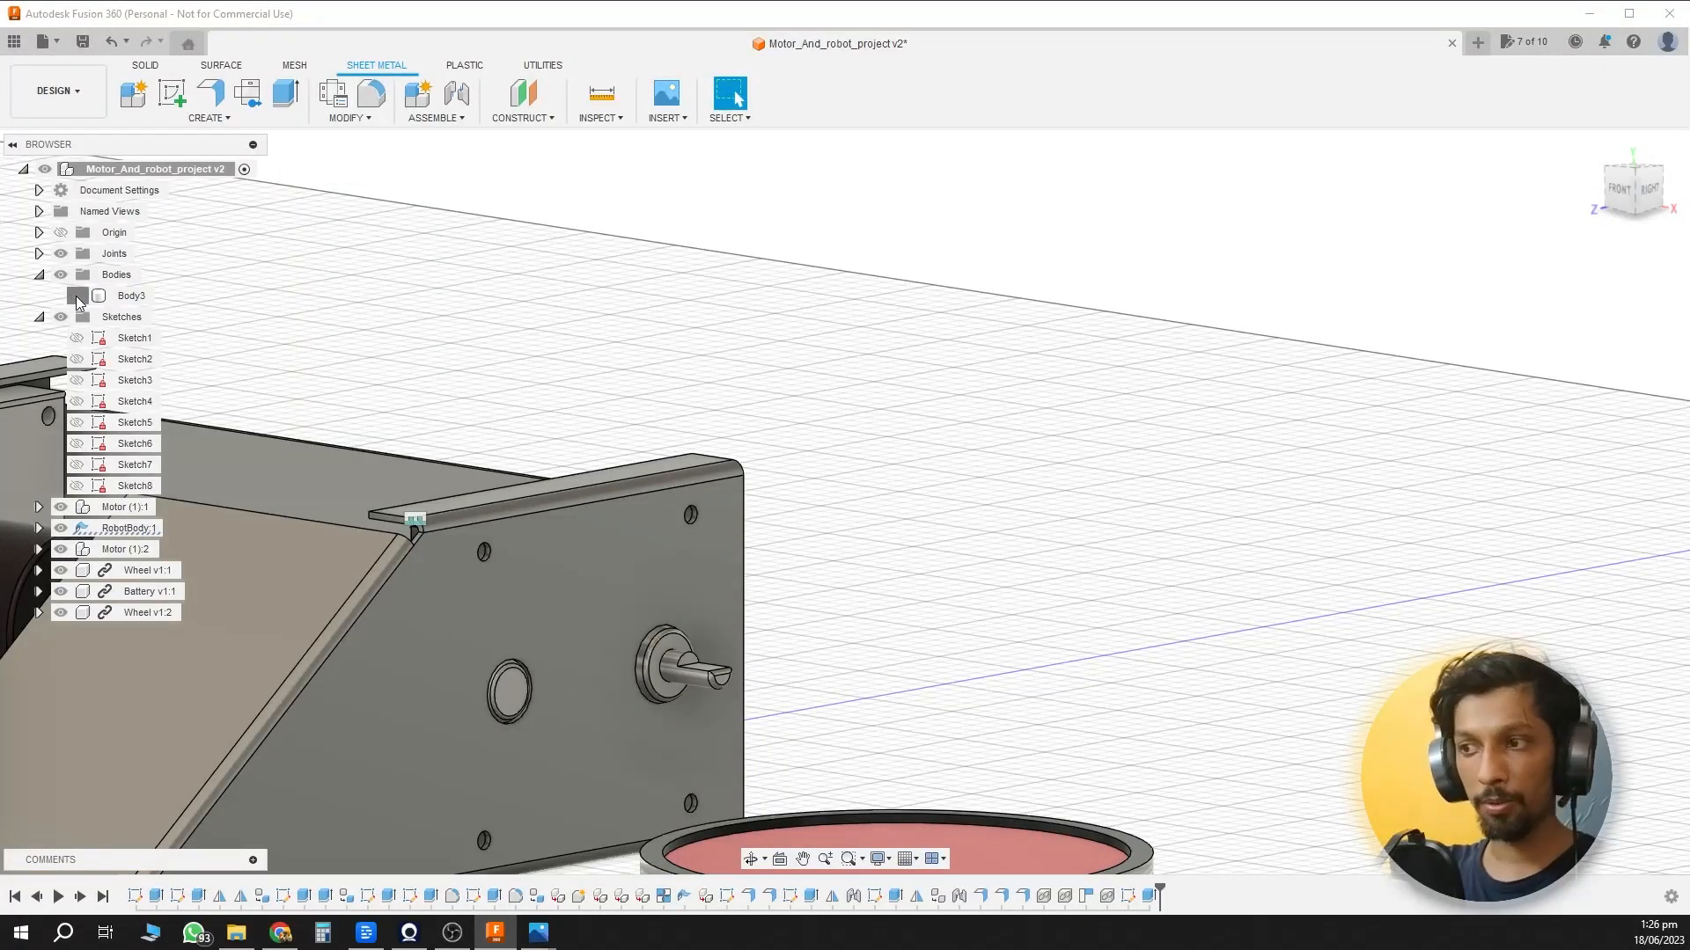
left_click(76, 296)
right_click(122, 297)
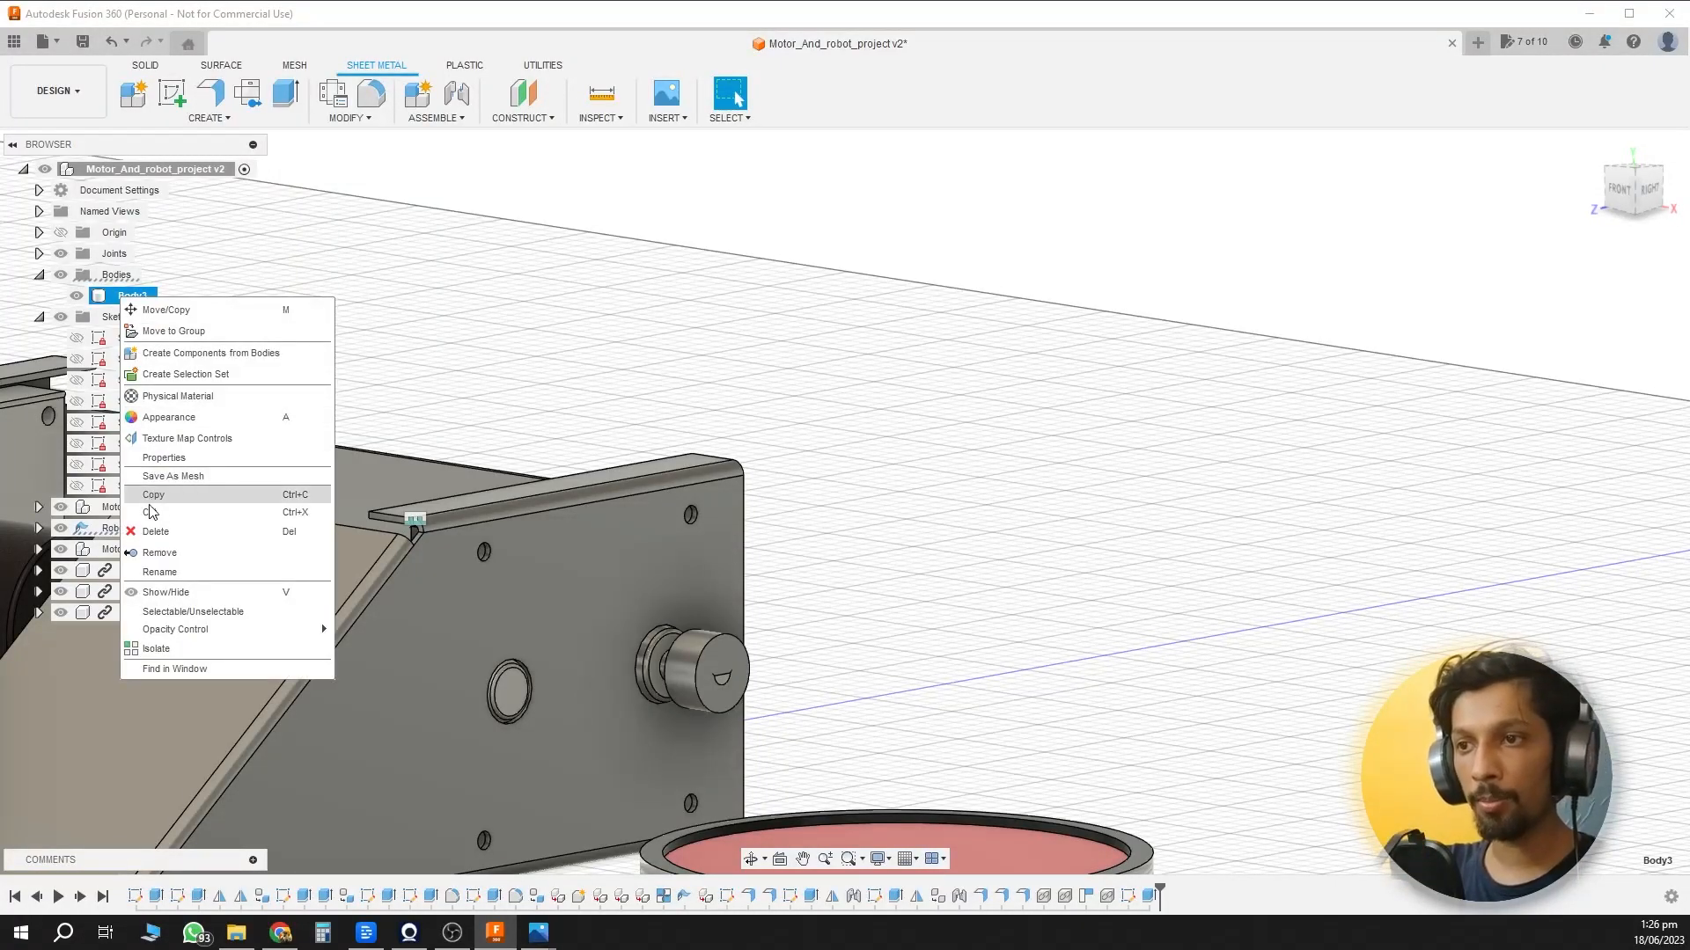
left_click(159, 572)
type("Coupling")
key("Return")
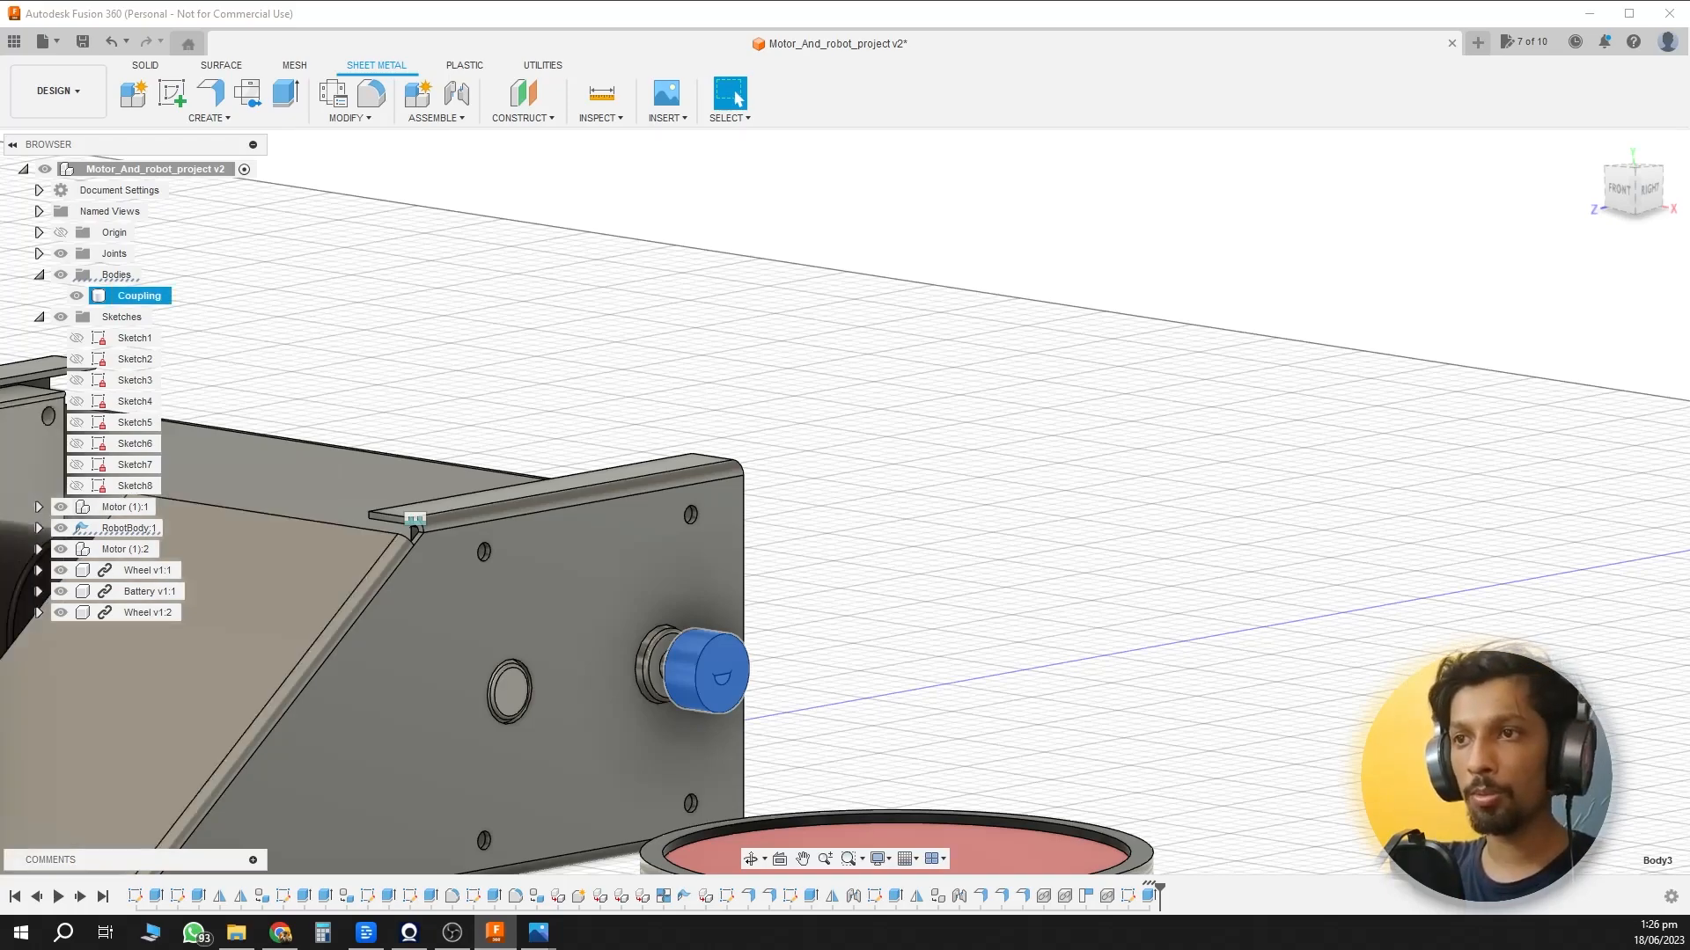
Create a component from the Coupling body and toggle its visibility to check it.
right_click(149, 299)
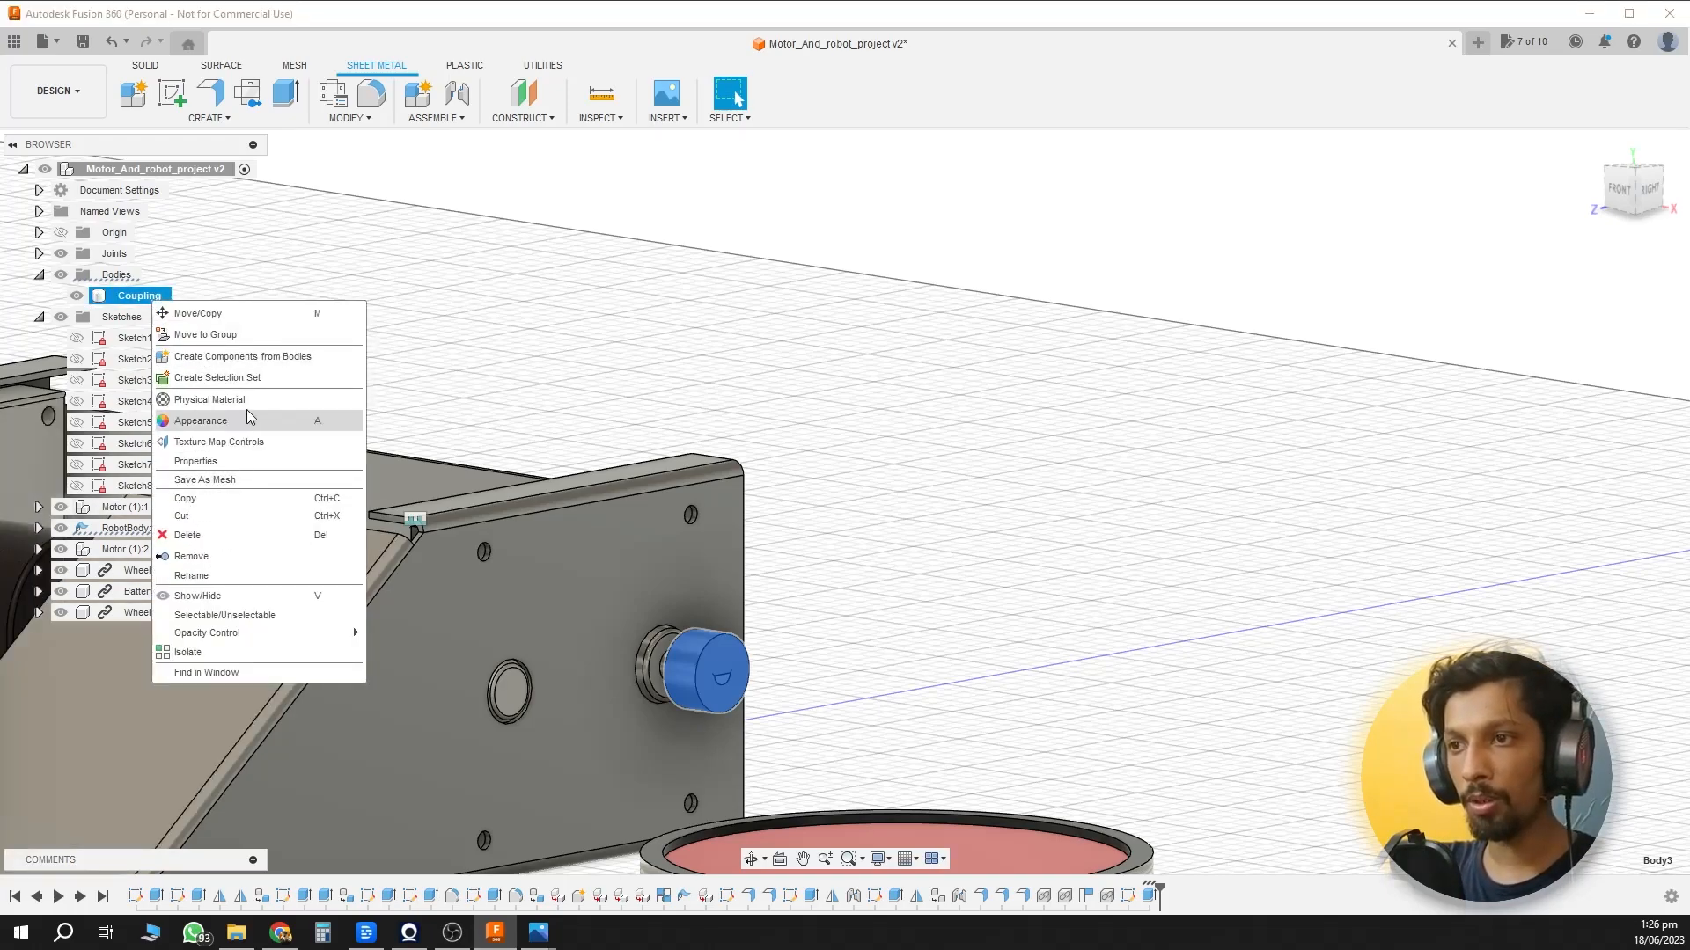
left_click(255, 357)
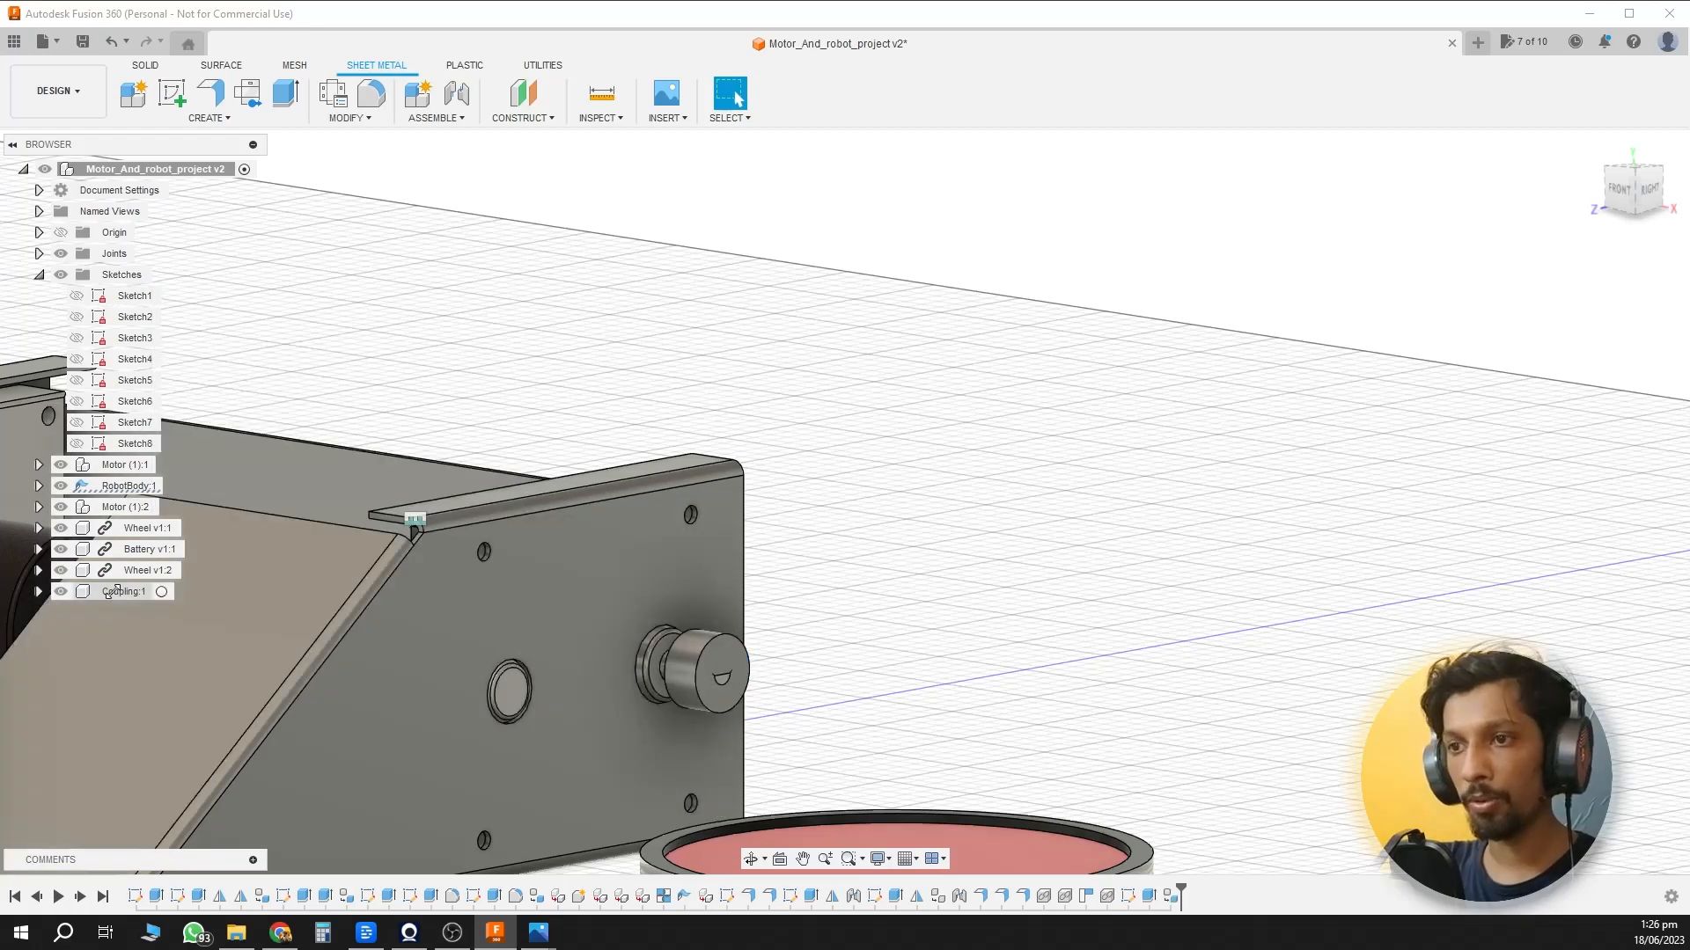
left_click(117, 589)
left_click(60, 591)
left_click(1260, 591)
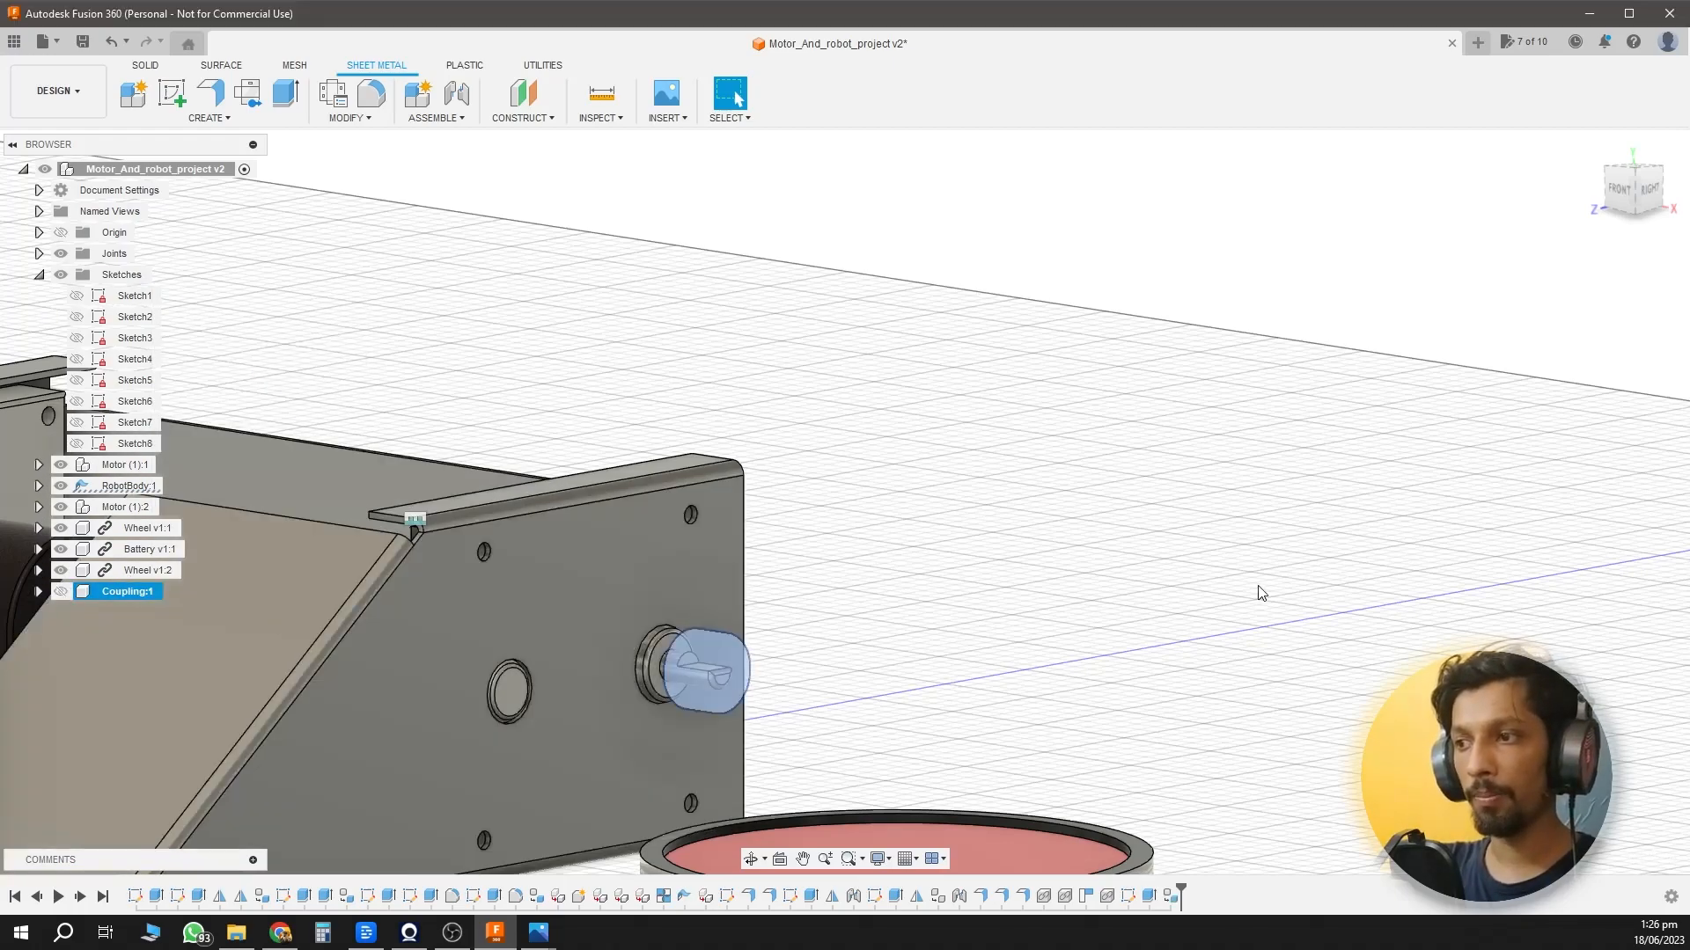
left_click(60, 592)
scroll(1240, 652, "down", 2)
middle_click_drag(1241, 651, 1093, 706, "shift")
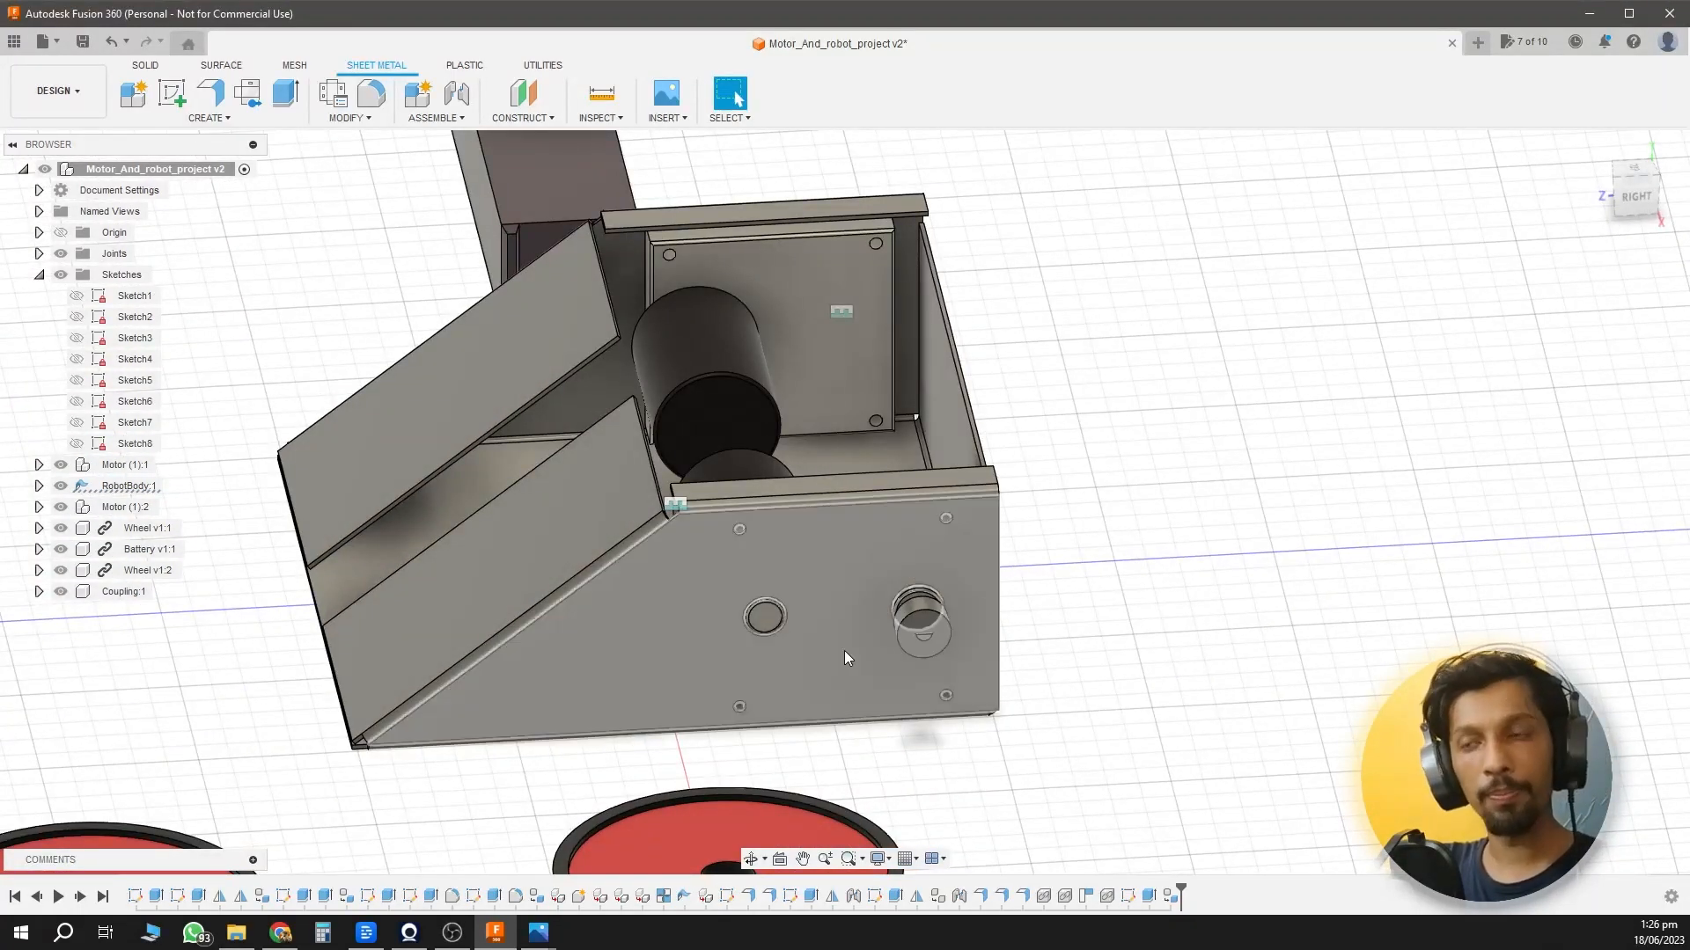
Copy the Coupling body and move the copy -240 mm in X to the opposite motor shaft.
left_click(39, 592)
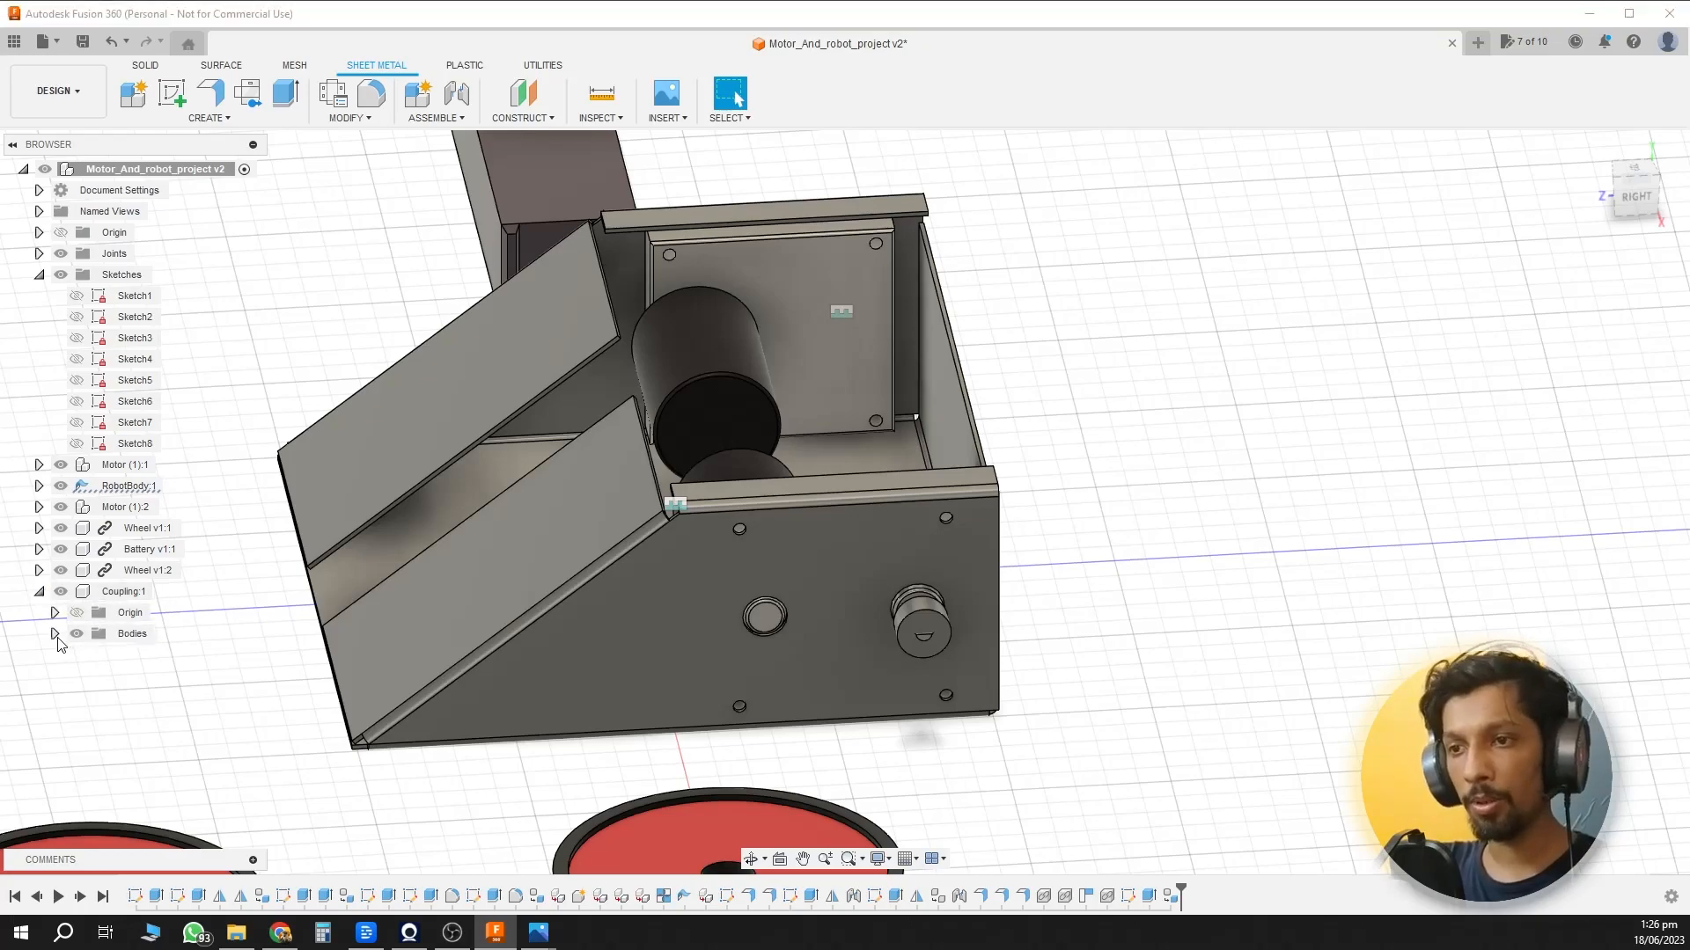
left_click(55, 633)
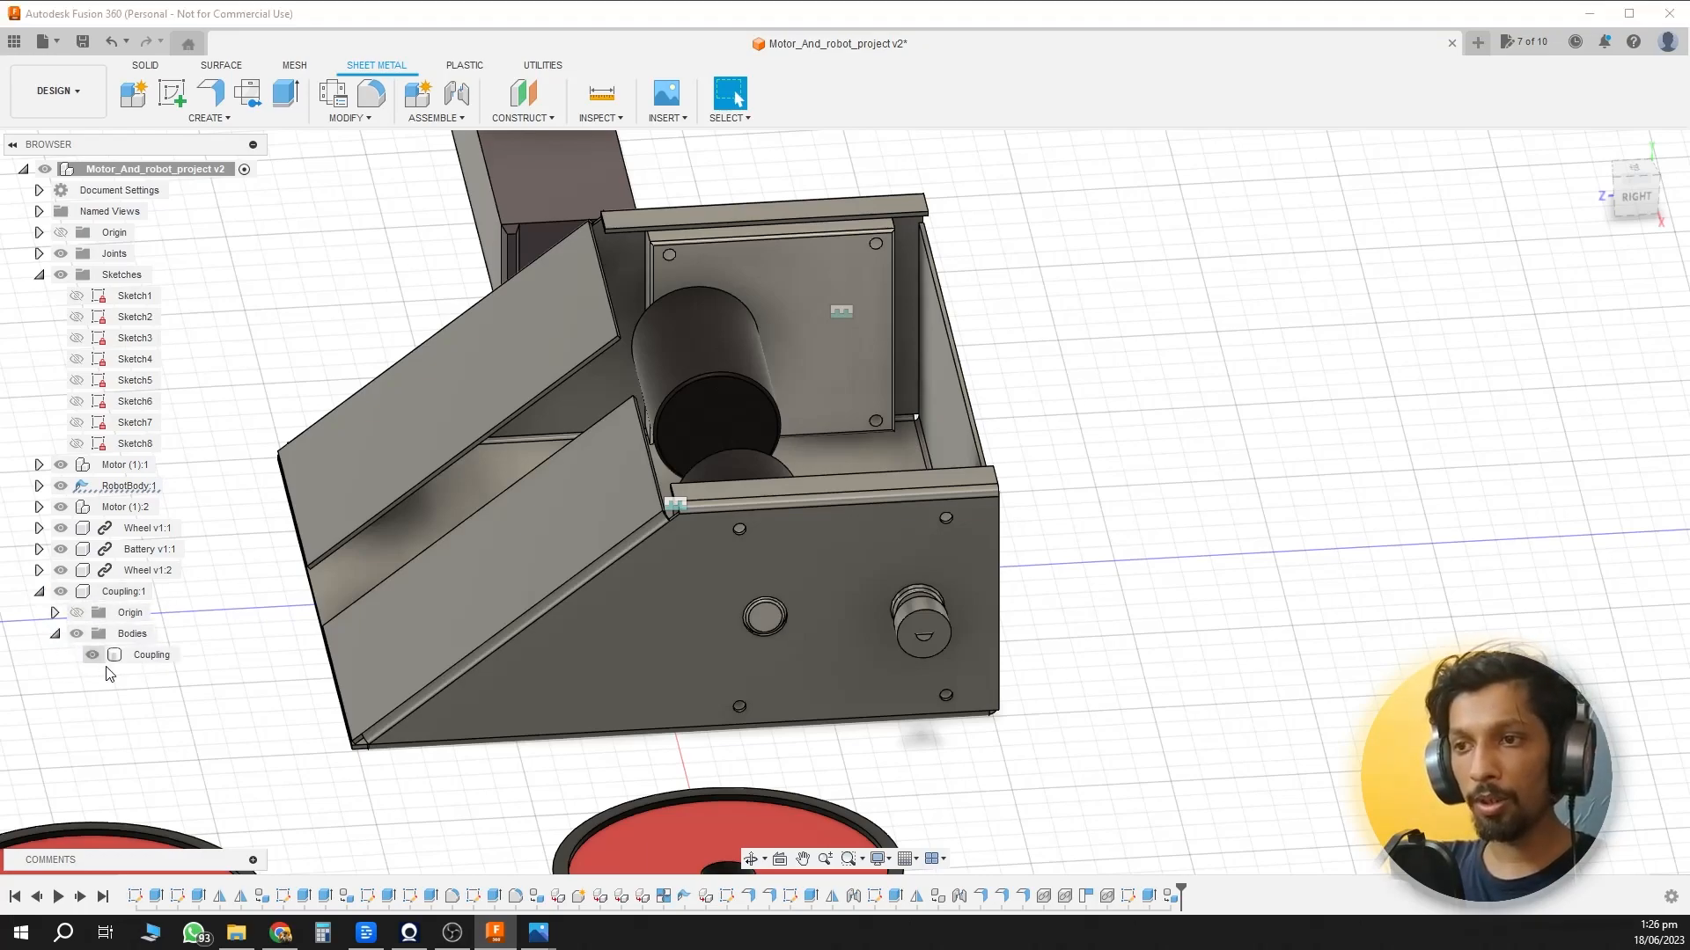
left_click(155, 656)
key("m")
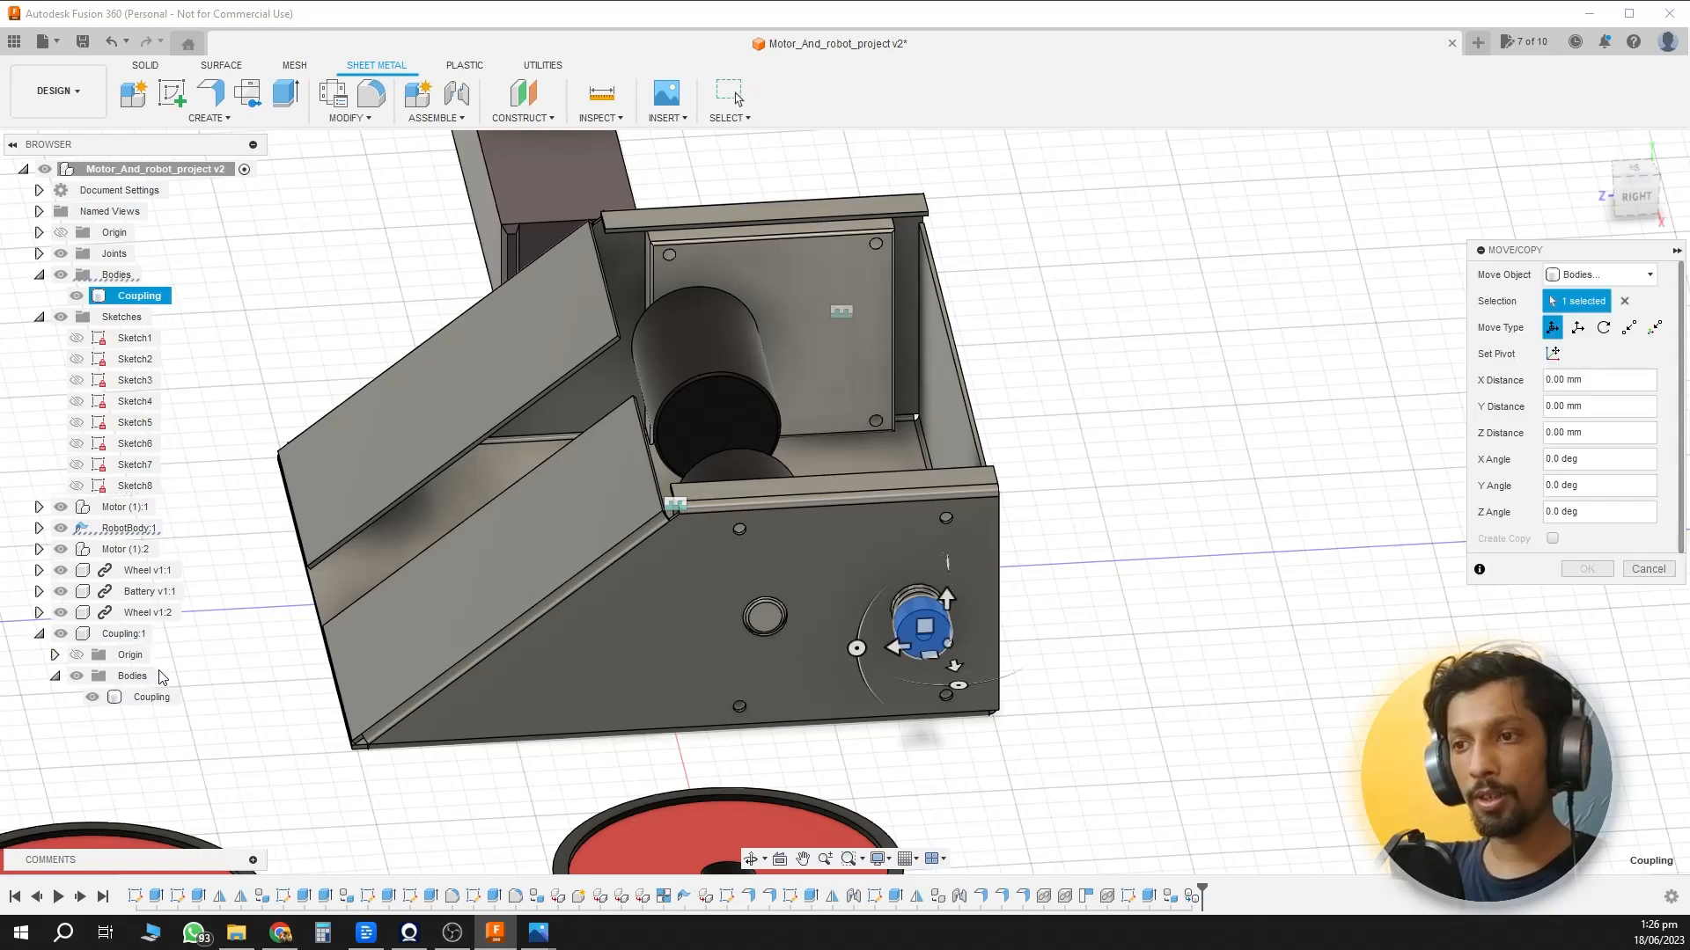
middle_click_drag(1130, 712, 432, 671, "shift")
left_click_drag(363, 684, 991, 534)
scroll(1350, 637, "up", 5)
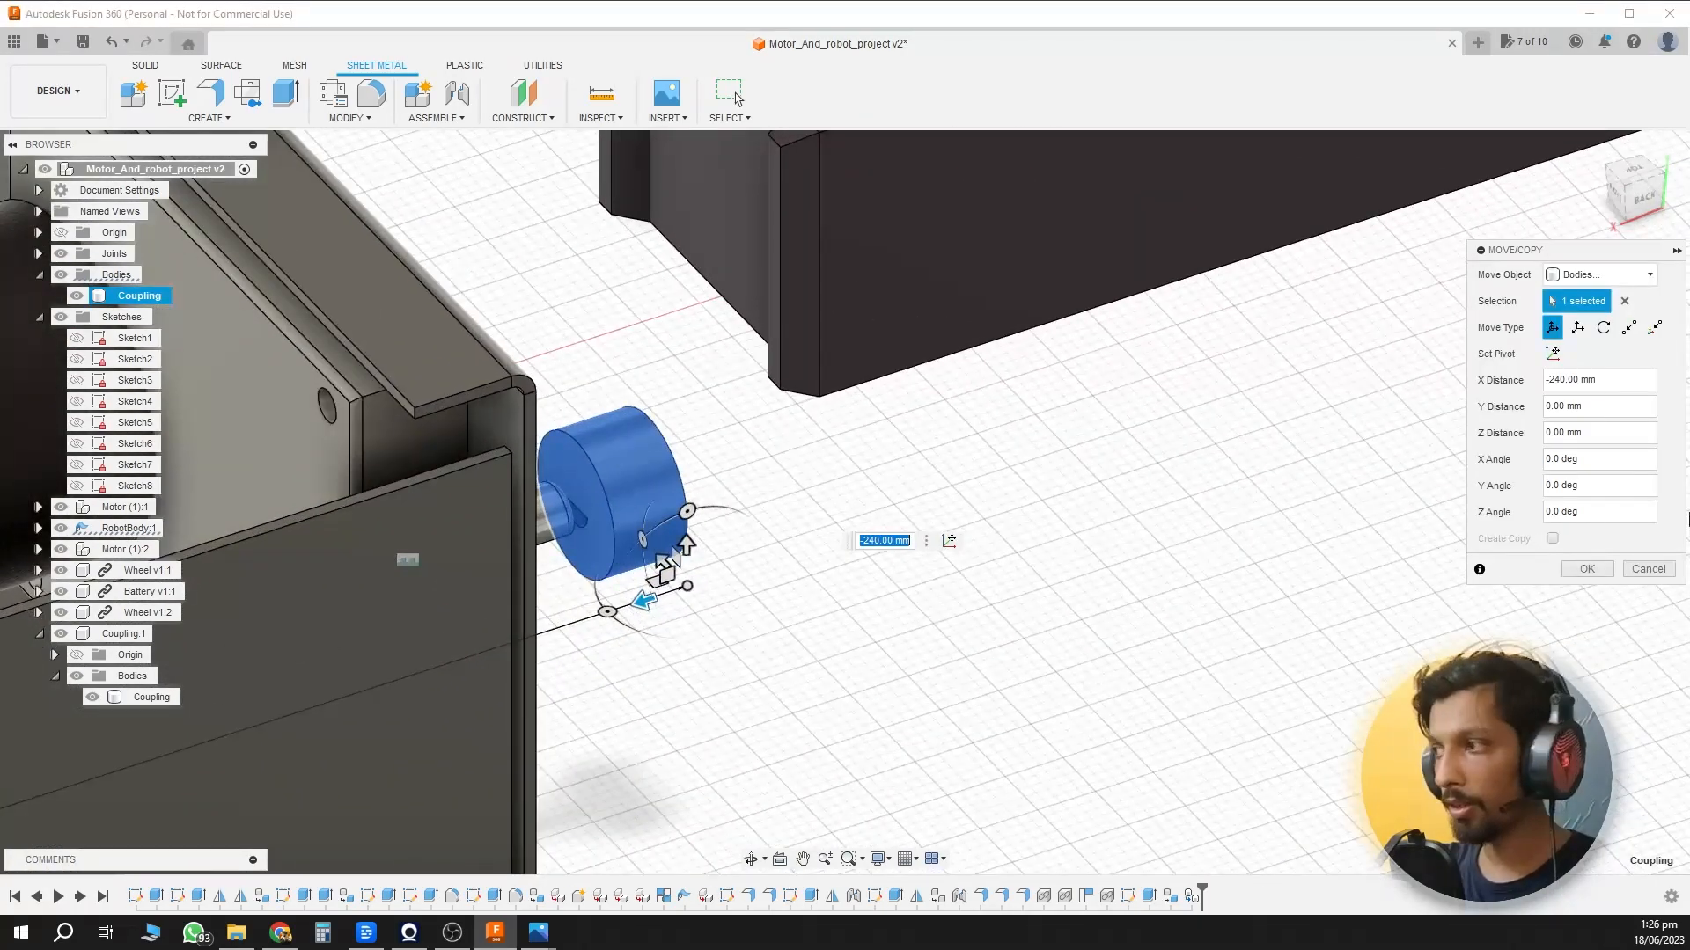
left_click(1588, 569)
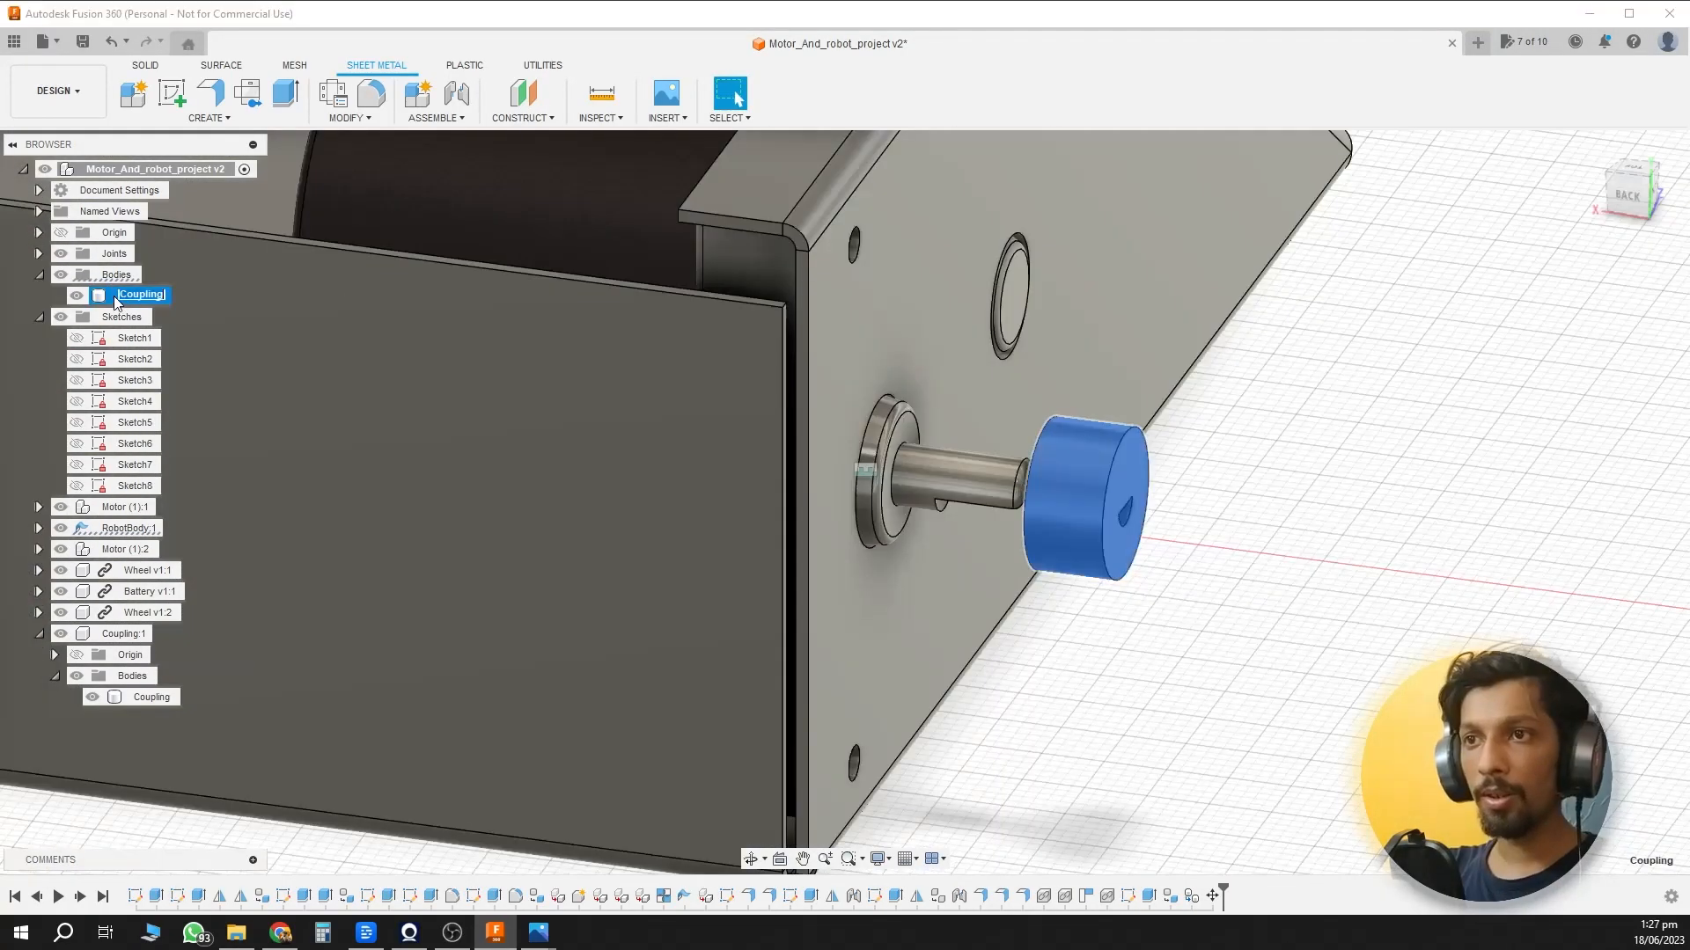
Create a component from the copied Coupling body on the opposite motor shaft.
left_click(107, 296)
left_click(114, 296)
left_click(127, 298)
left_click(131, 298)
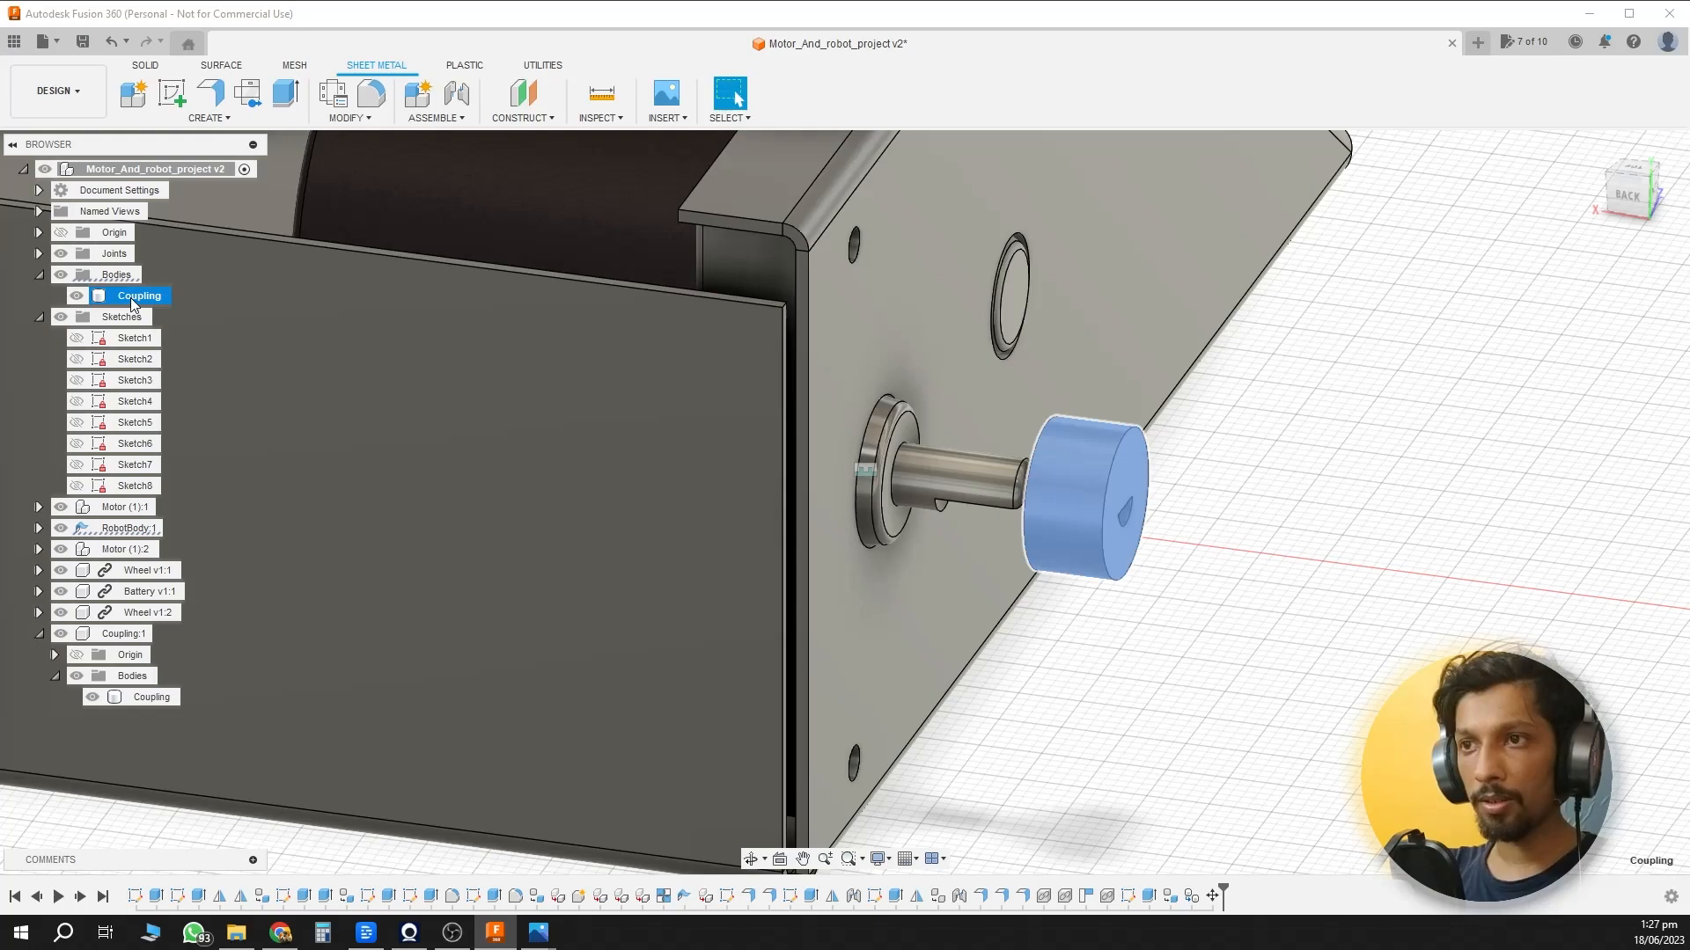
right_click(133, 304)
left_click(167, 352)
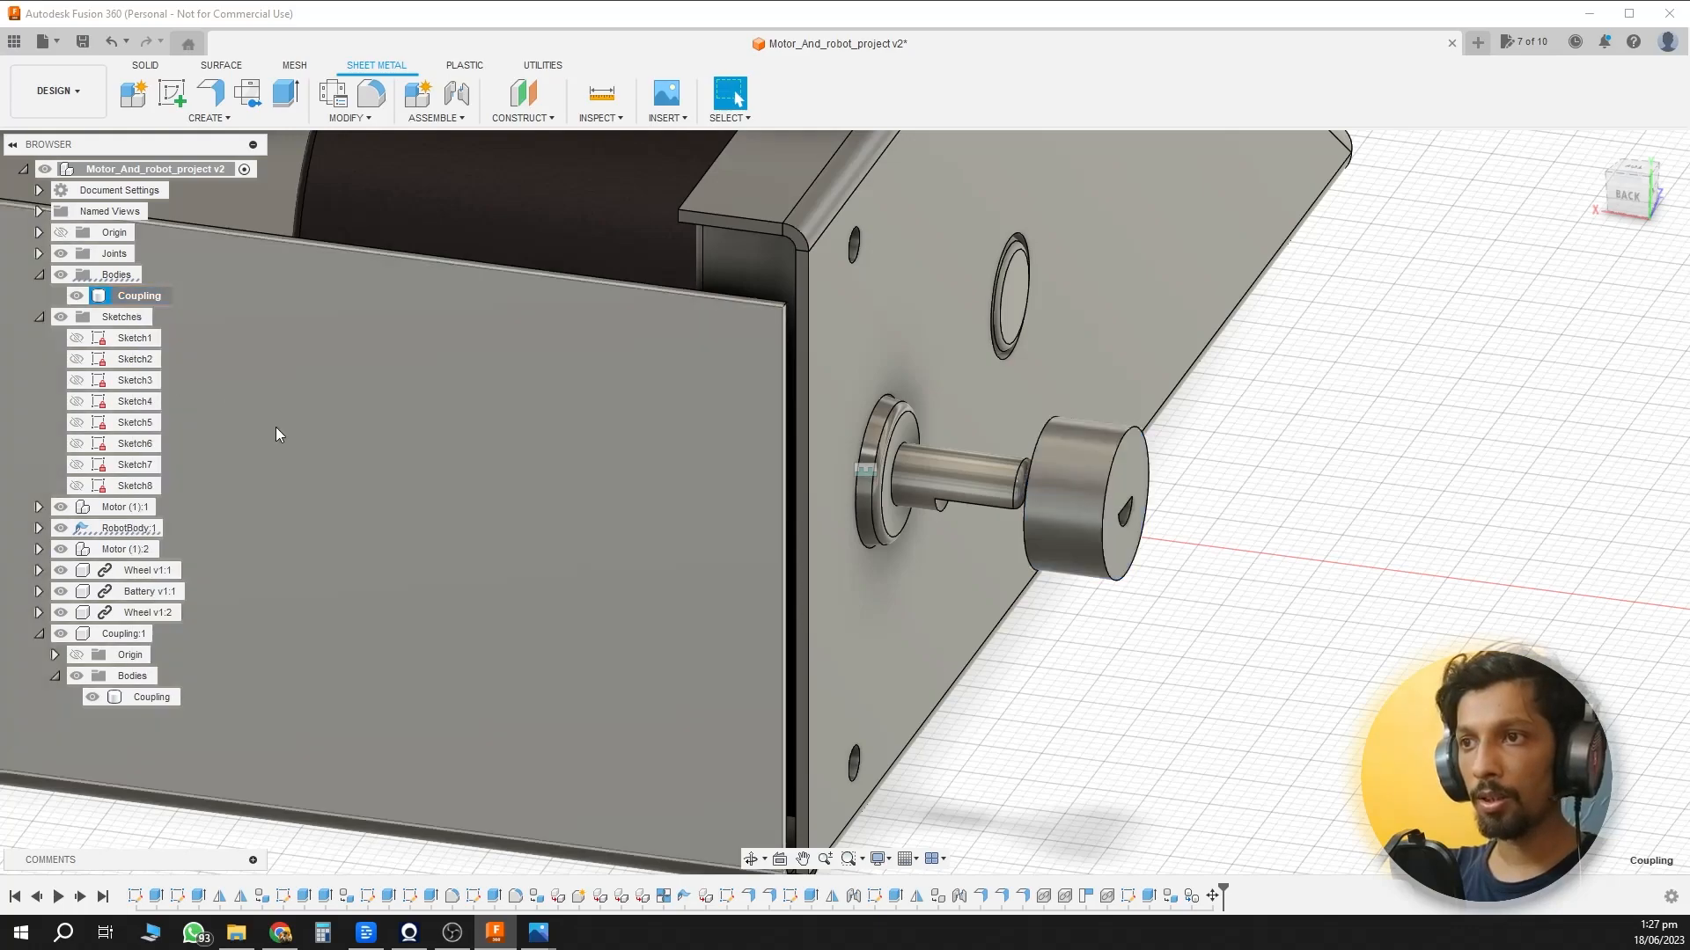
Rename the newly created coupling component on the opposite motor shaft to Coupling 2.
right_click(139, 678)
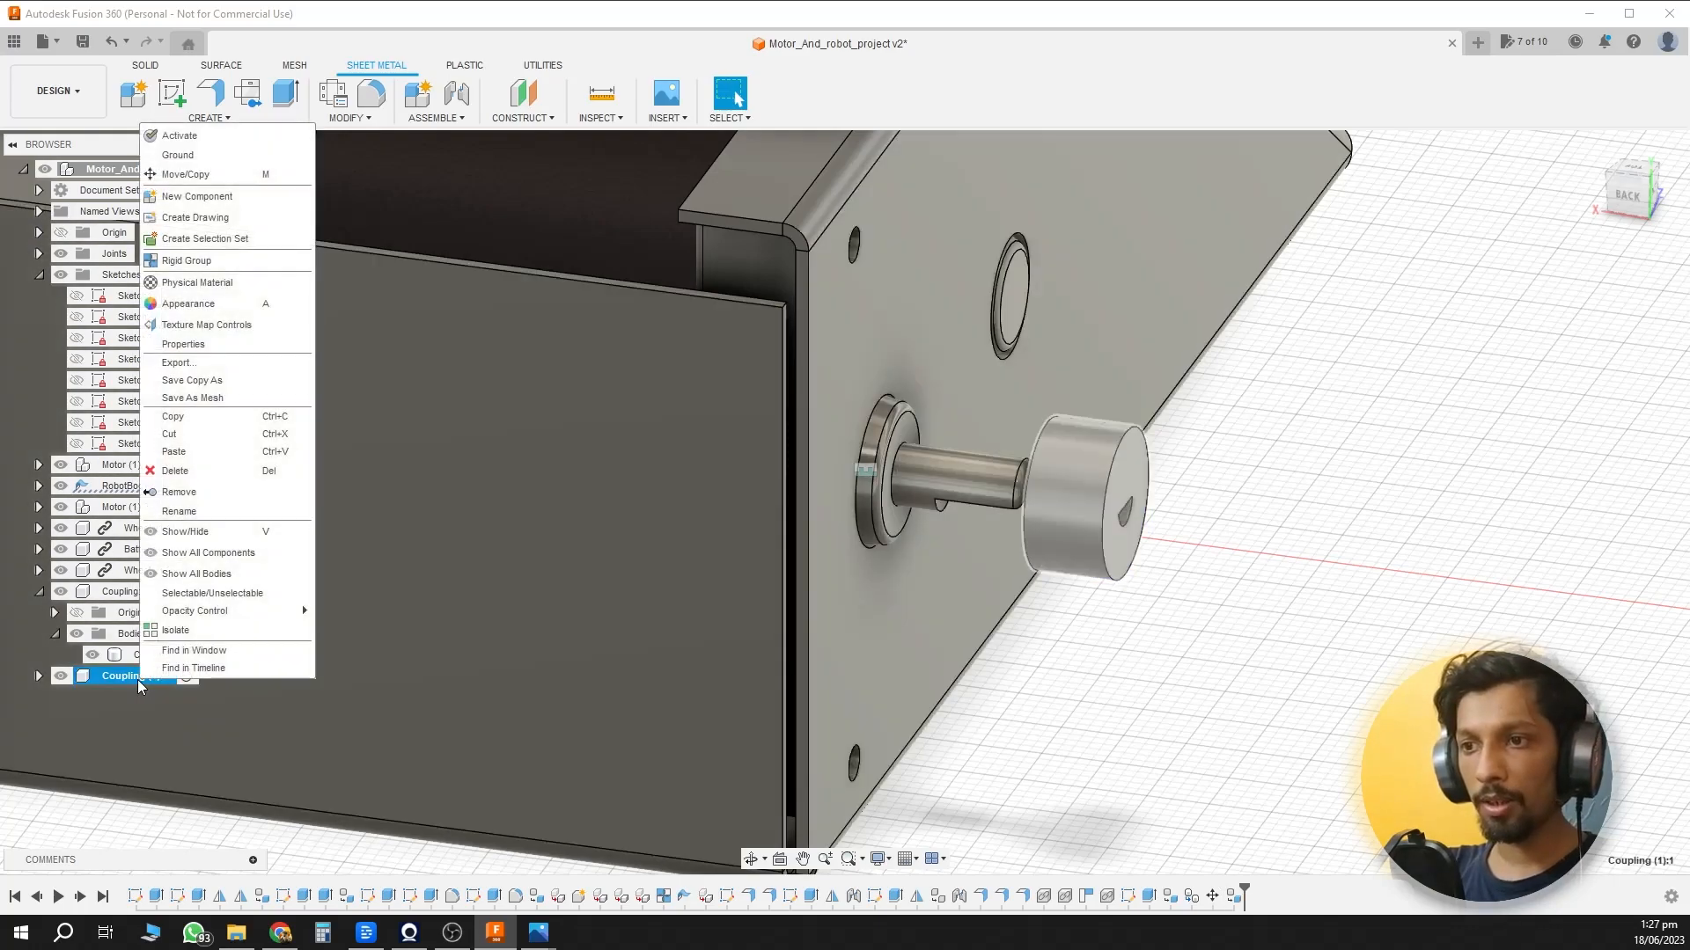
left_click(210, 512)
type("Coupling 2")
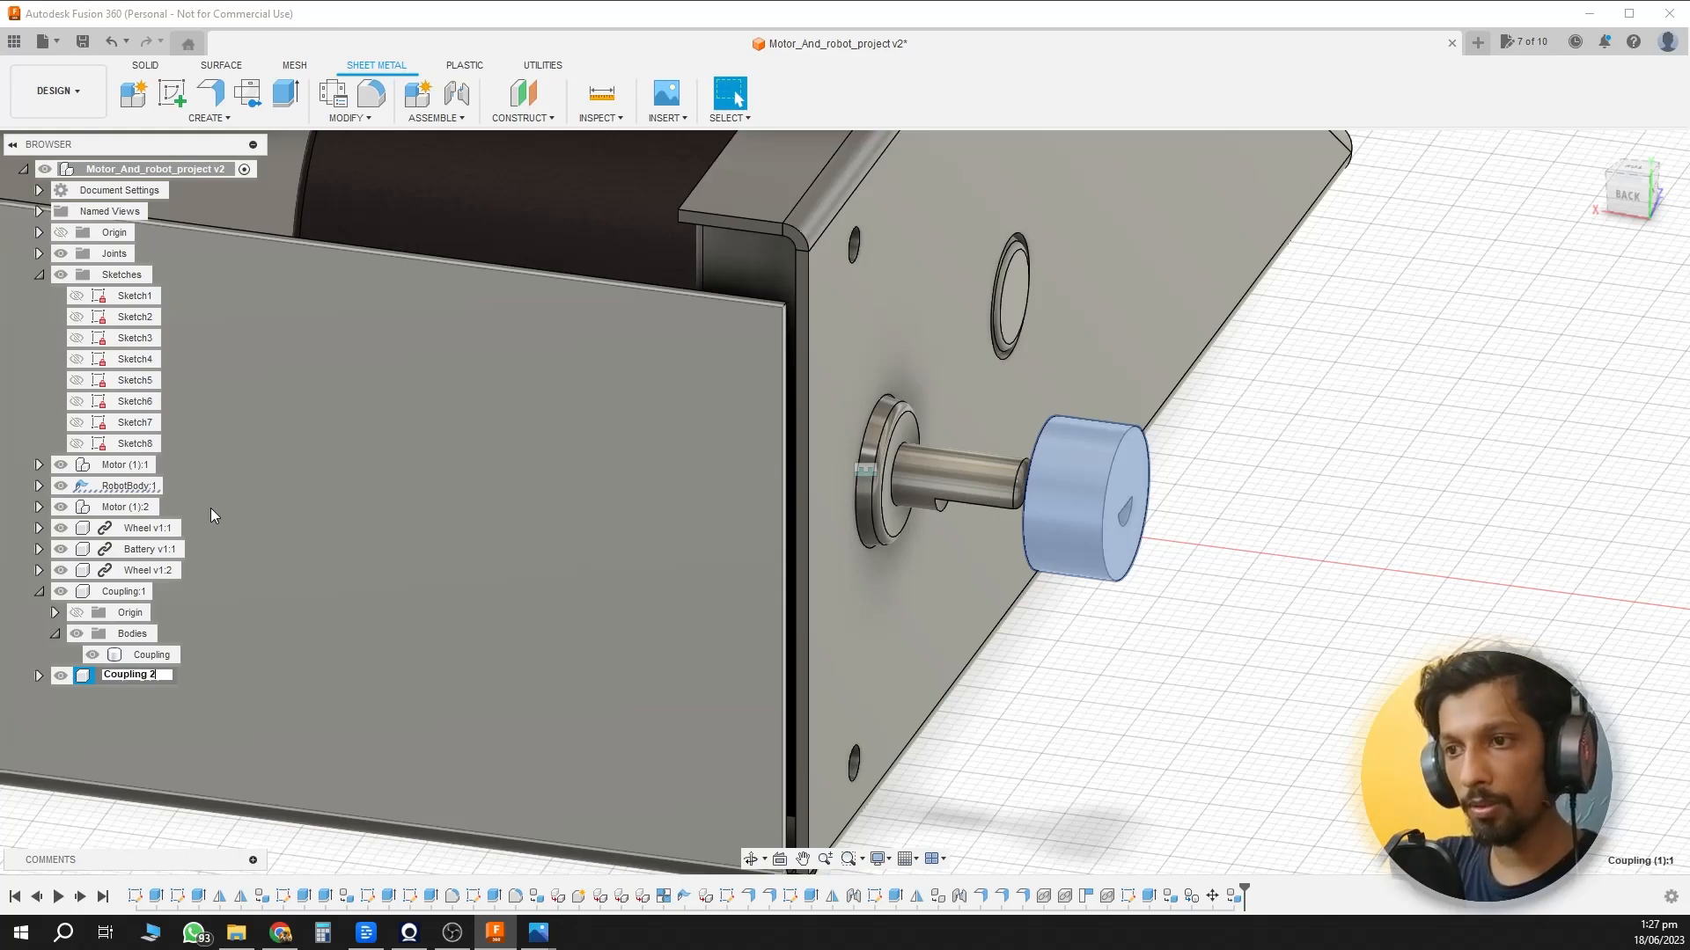
key("Return")
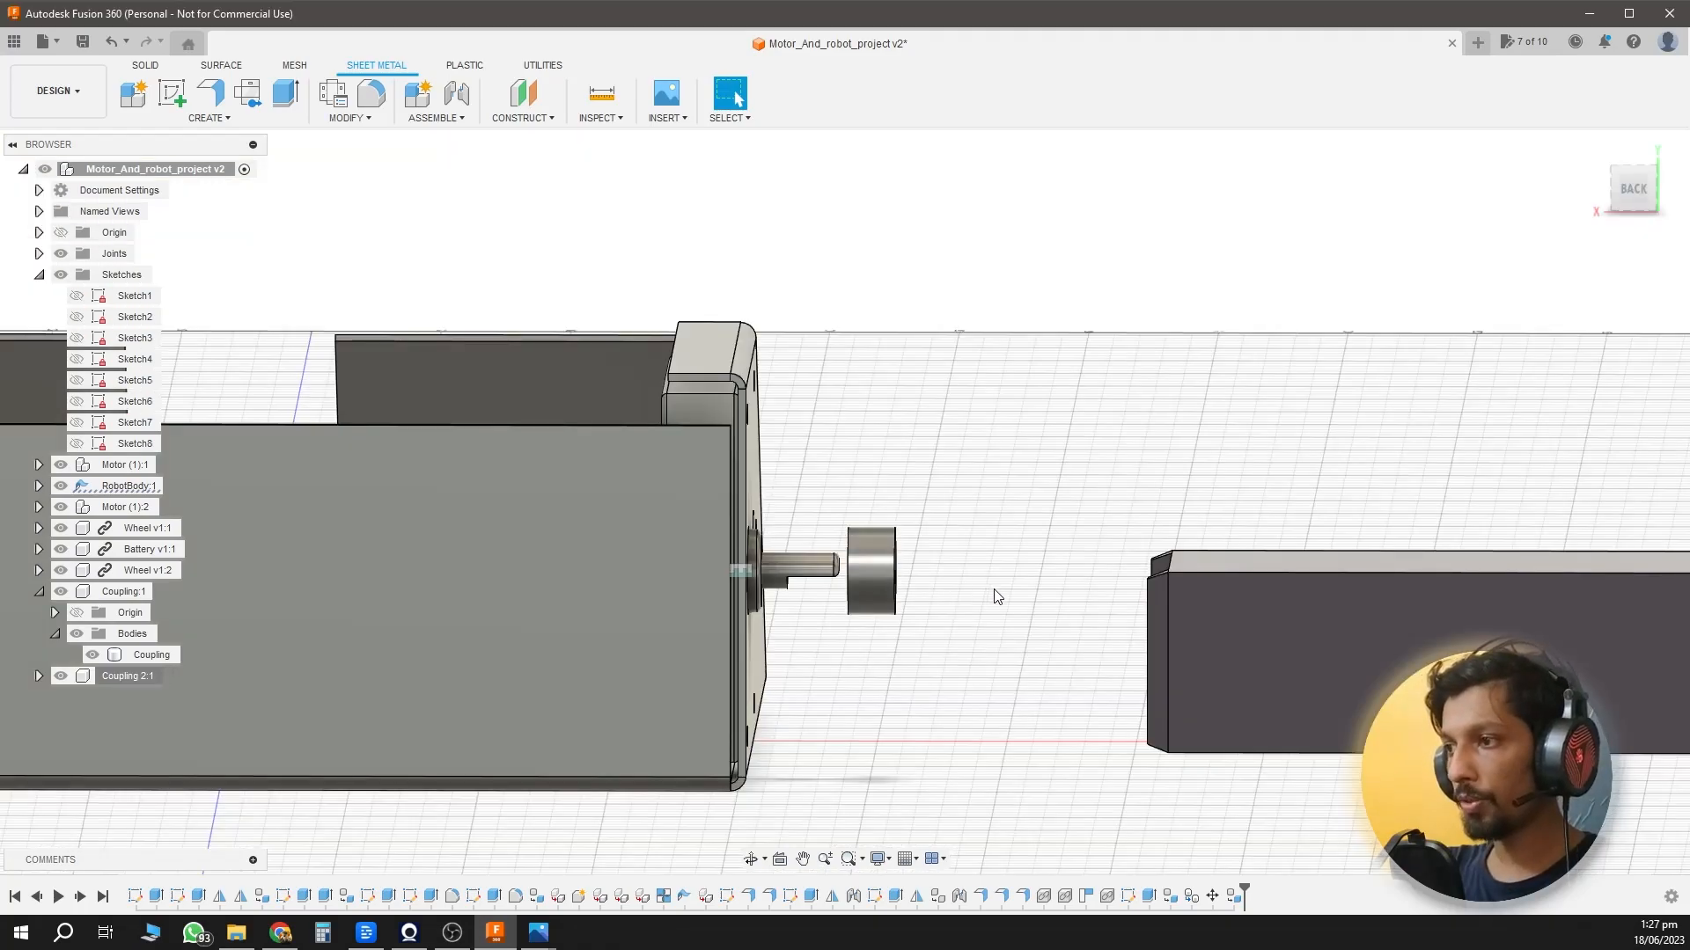
Rotate the second coupling's body 180 degrees about Z and move it -11 mm along Z onto the motor shaft.
type("smove")
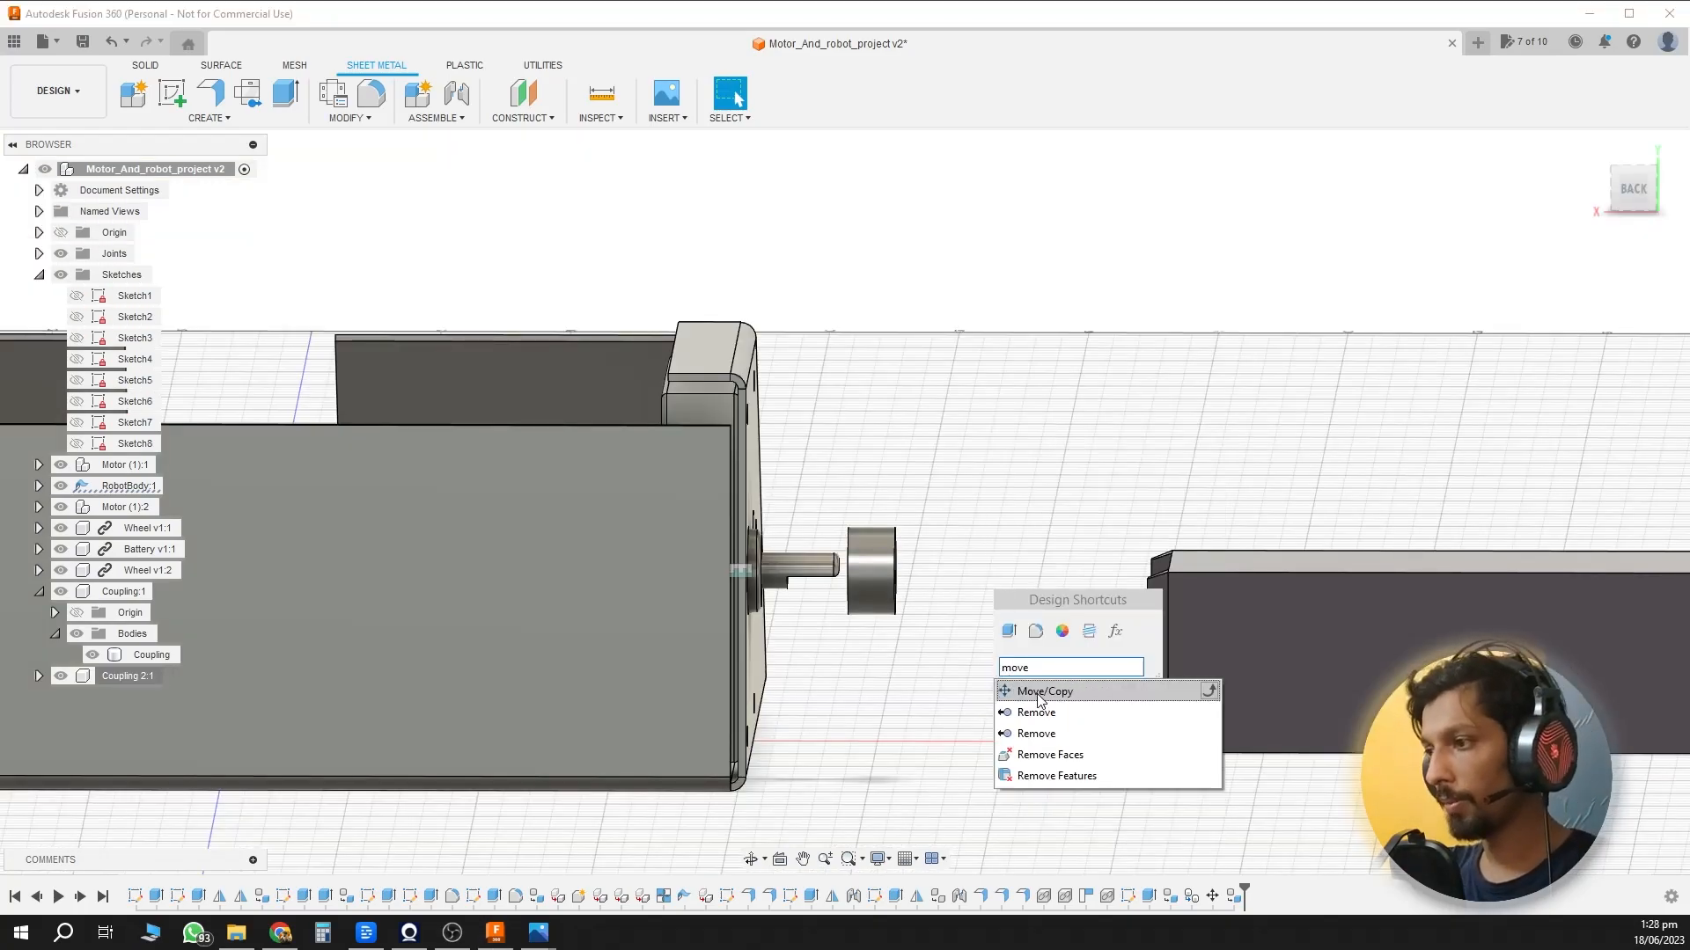
left_click(1039, 699)
middle_click_drag(1012, 572, 682, 585)
scroll(686, 586, "up", 2)
left_click(724, 595)
middle_click_drag(931, 661, 971, 752, "shift")
left_click_drag(762, 597, 701, 538)
key("Return")
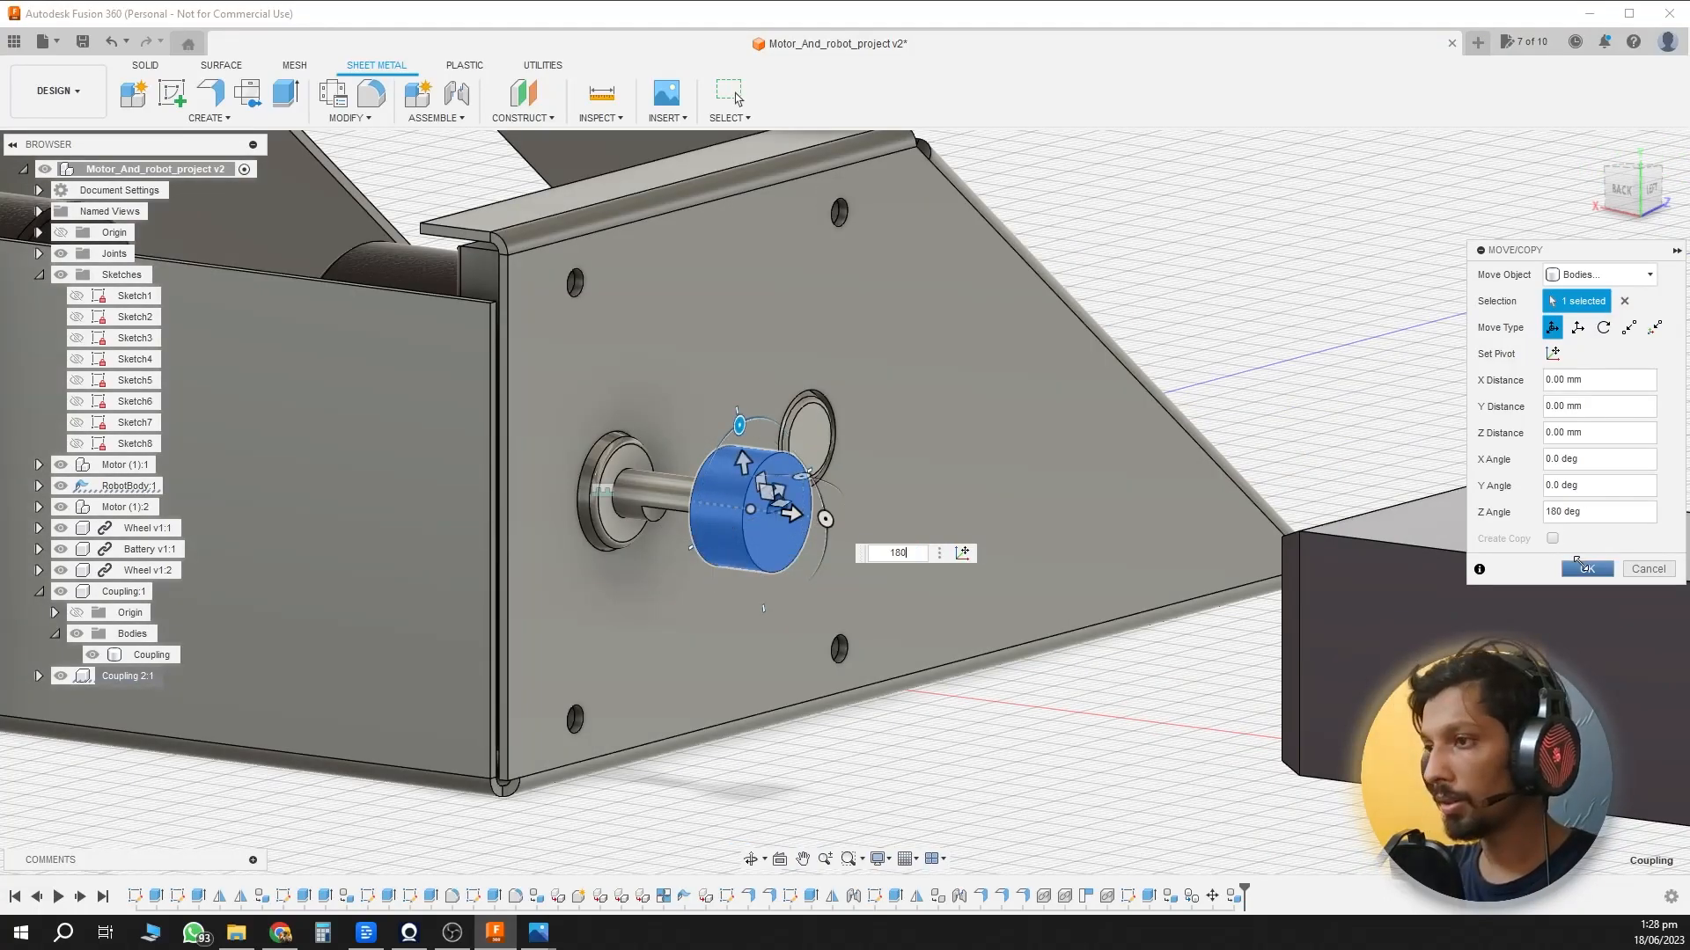
left_click_drag(790, 512, 726, 507)
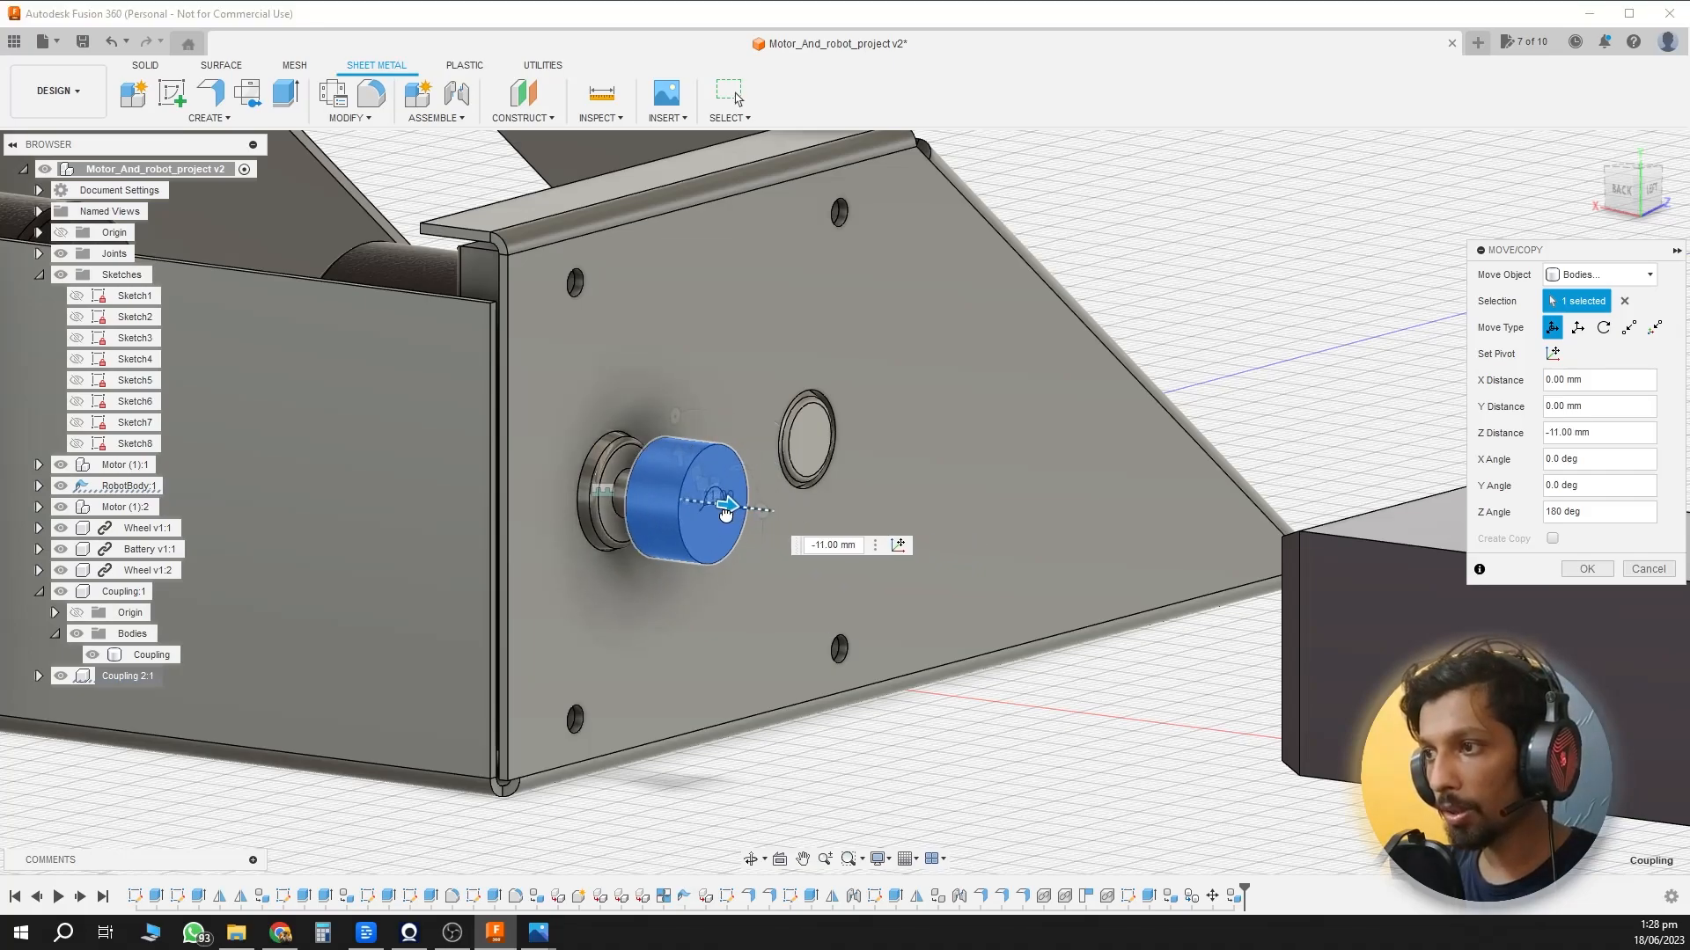
key("Return")
Start a joint that places the lower loose wheel's hub centre on the end of the Coupling:1 component.
middle_click_drag(1231, 662, 1123, 687, "shift")
scroll(1056, 677, "down", 3)
middle_click_drag(678, 640, 721, 660, "shift")
scroll(704, 656, "down", 3)
middle_click_drag(530, 637, 980, 640)
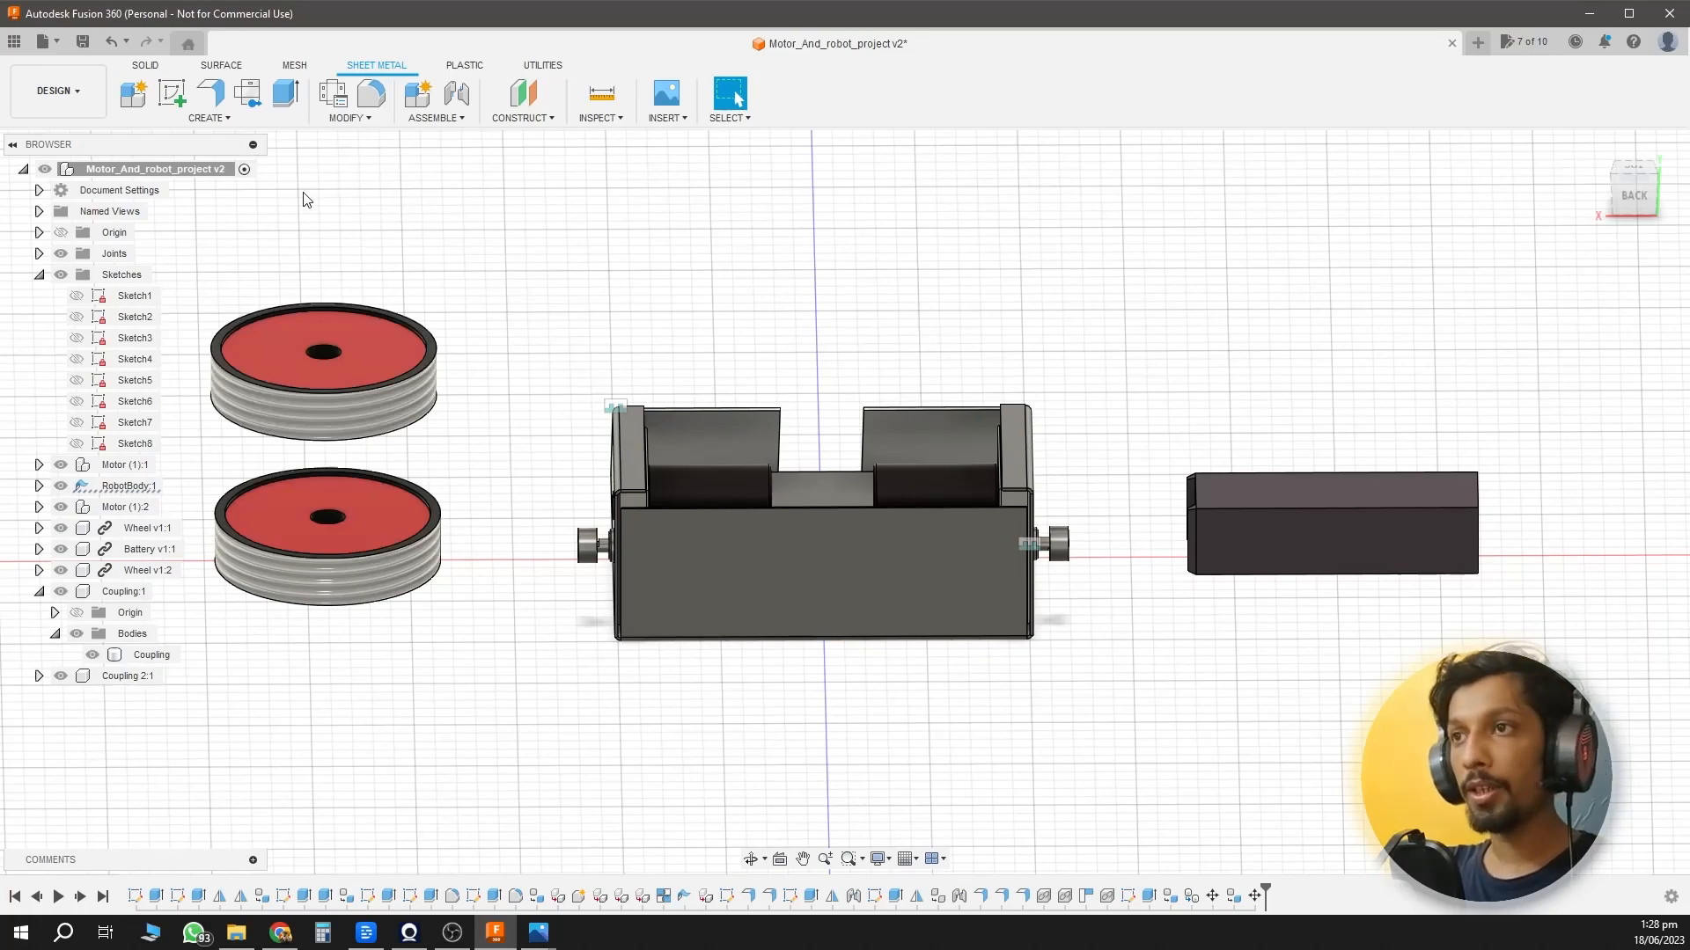
left_click(467, 101)
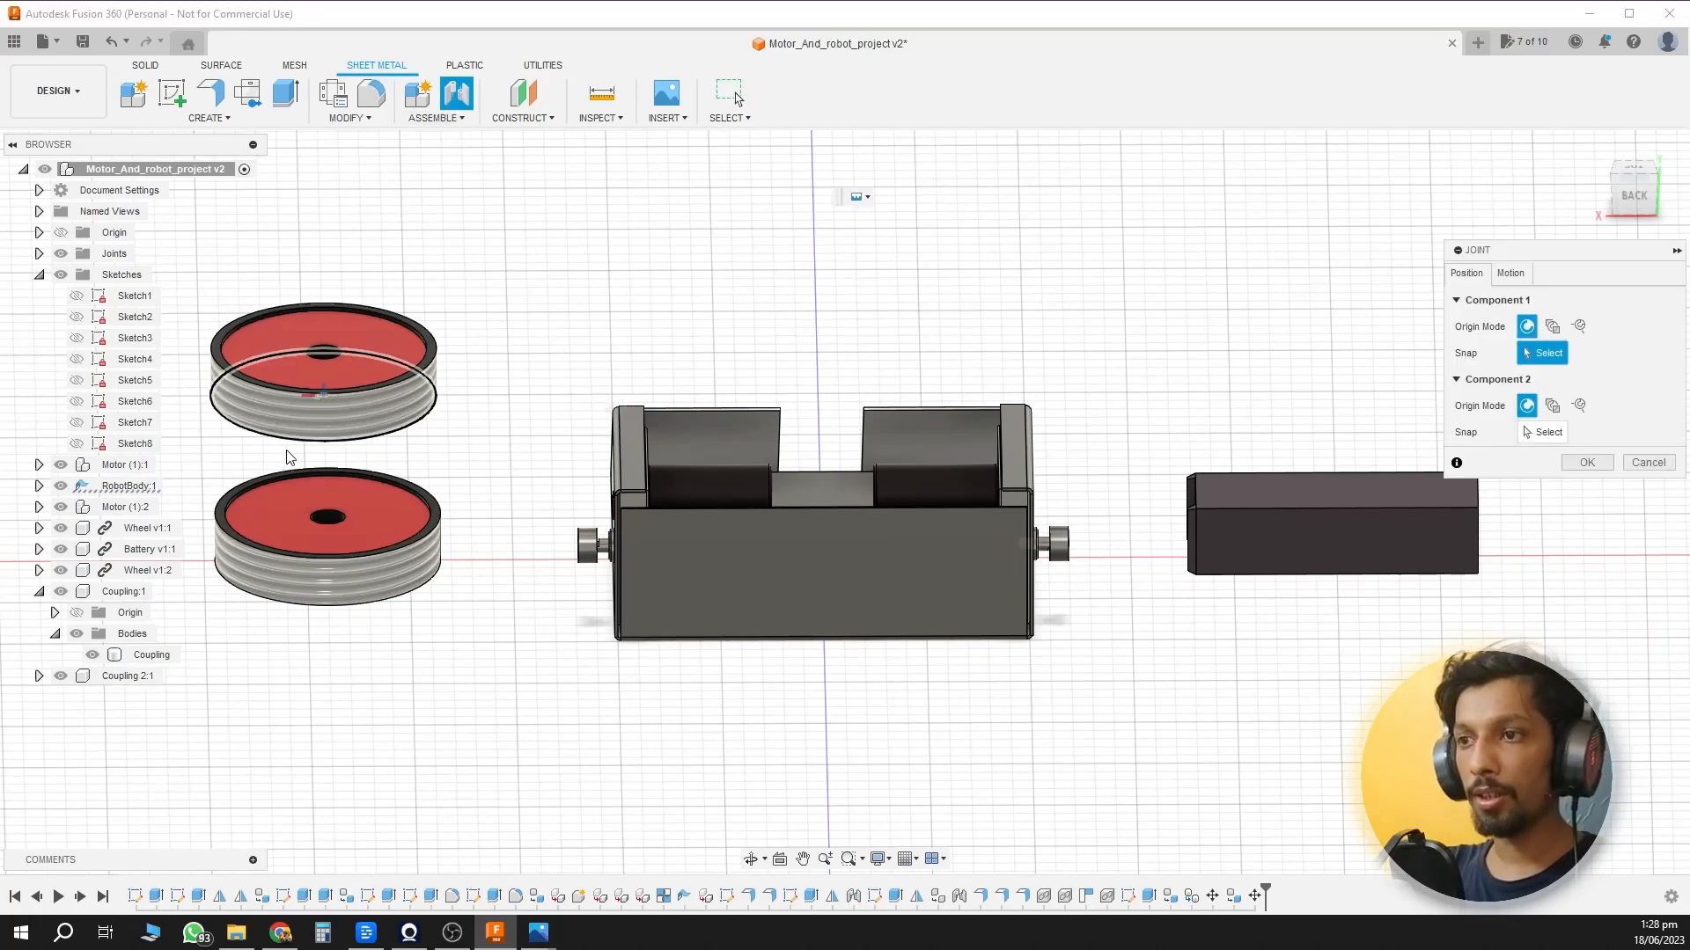
left_click(340, 520)
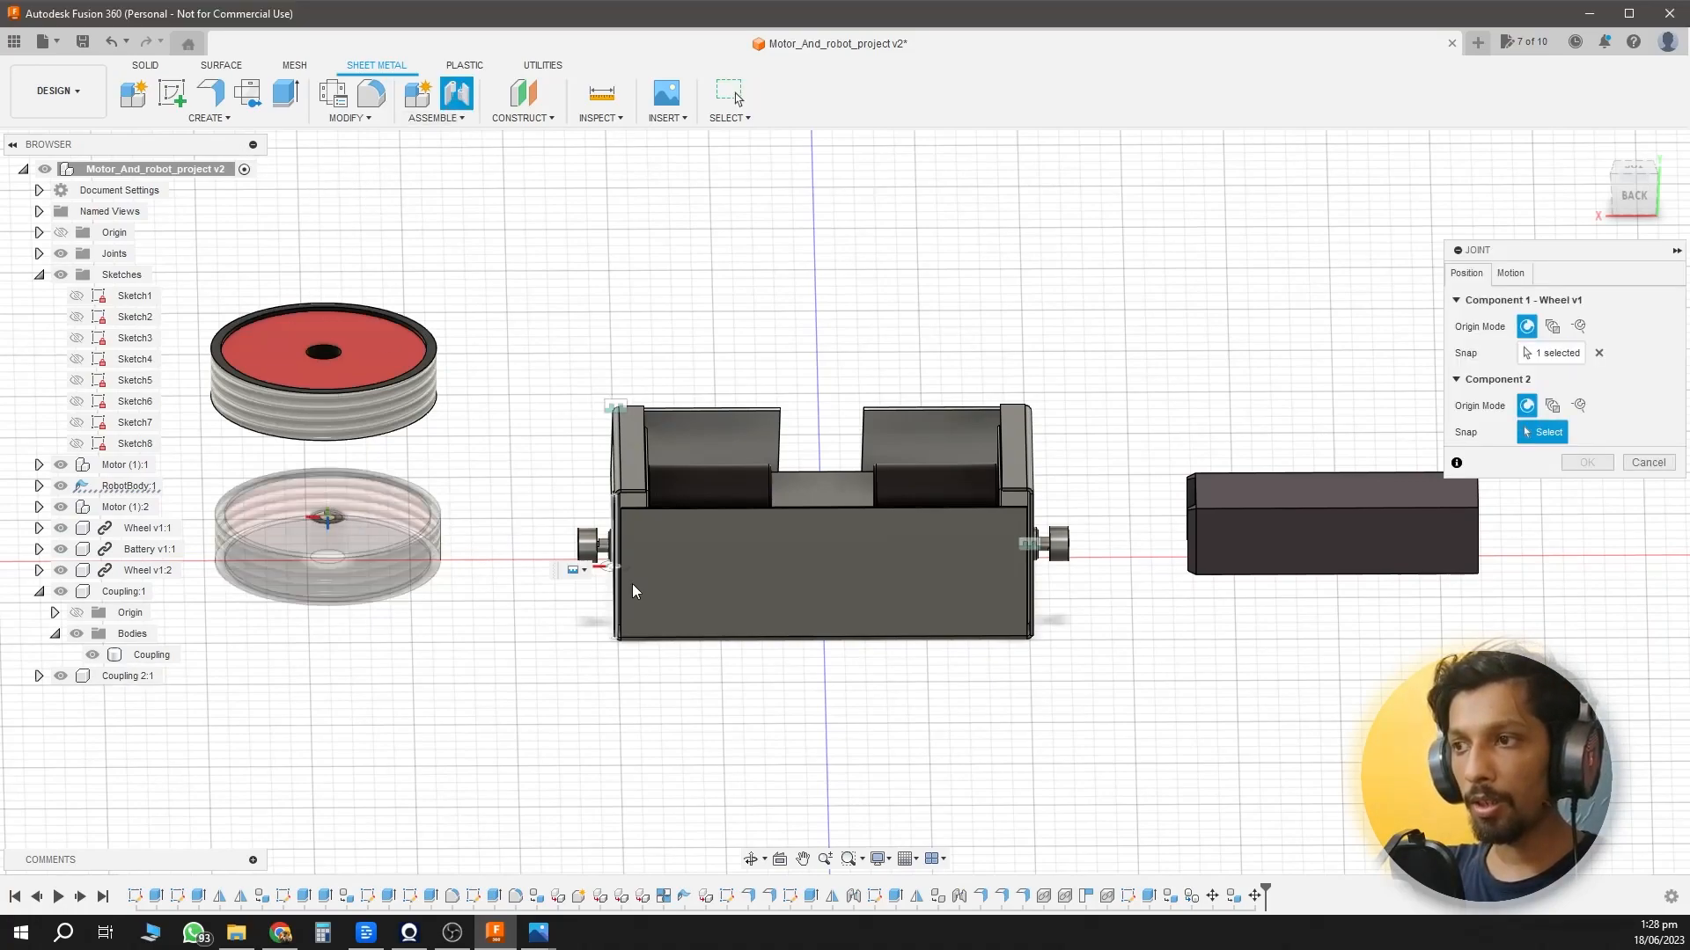
left_click(582, 559)
middle_click_drag(482, 588, 855, 578, "shift")
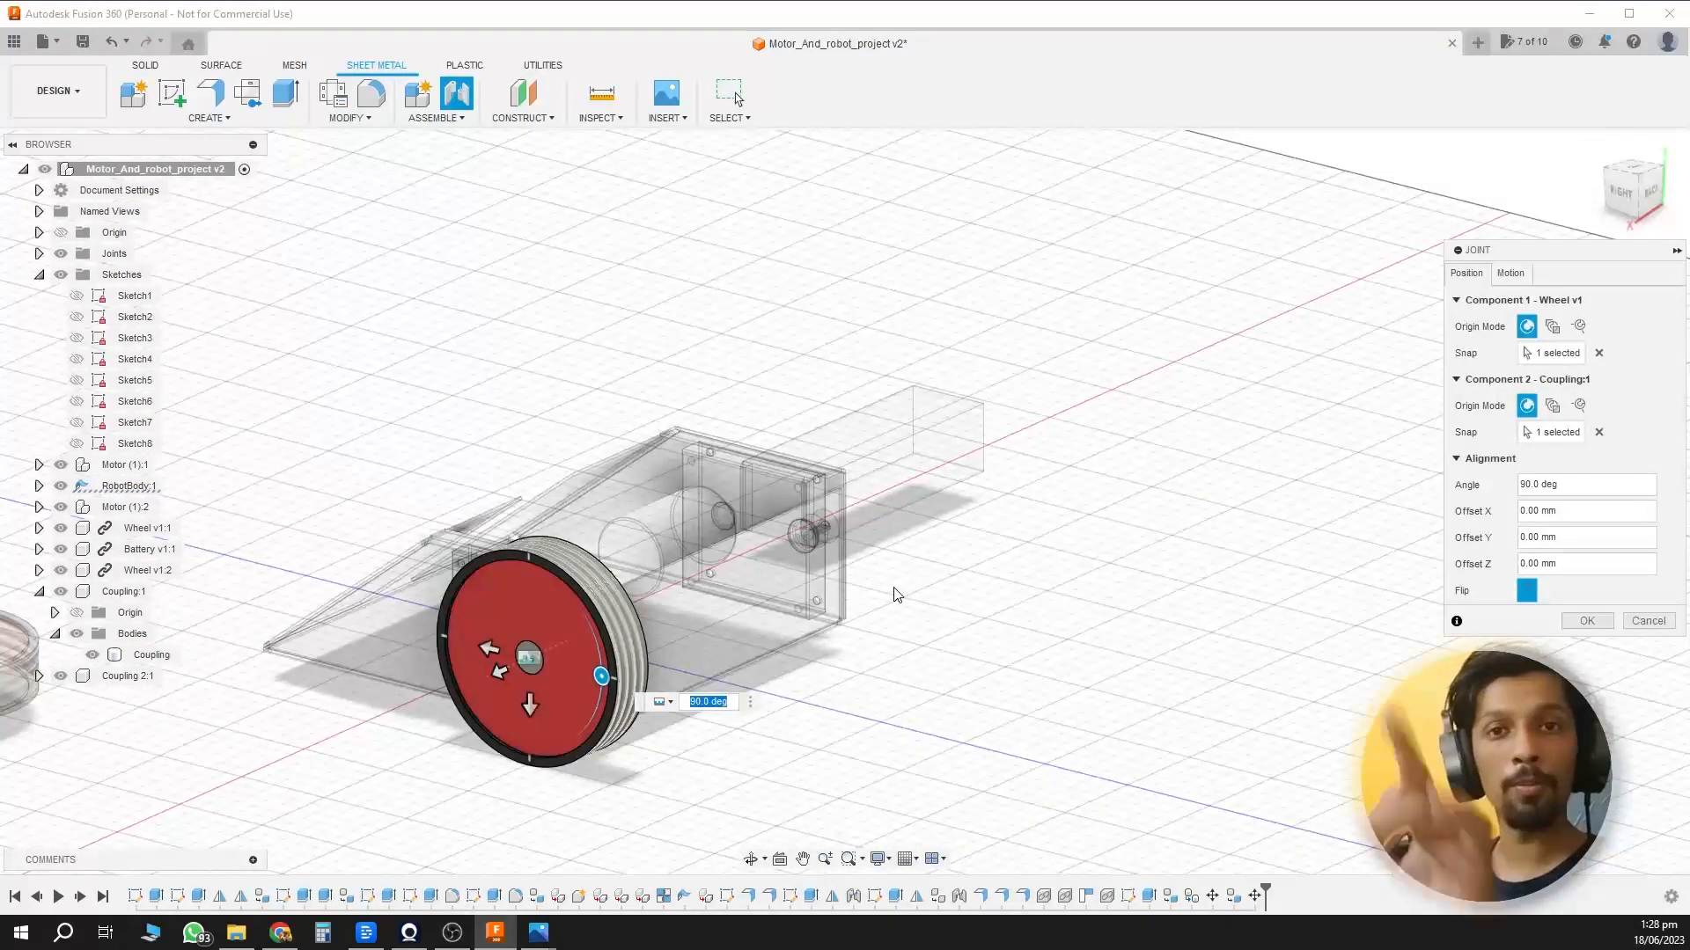
Give the first wheel's joint Revolute motion about the Z axis and create it.
left_click(1508, 274)
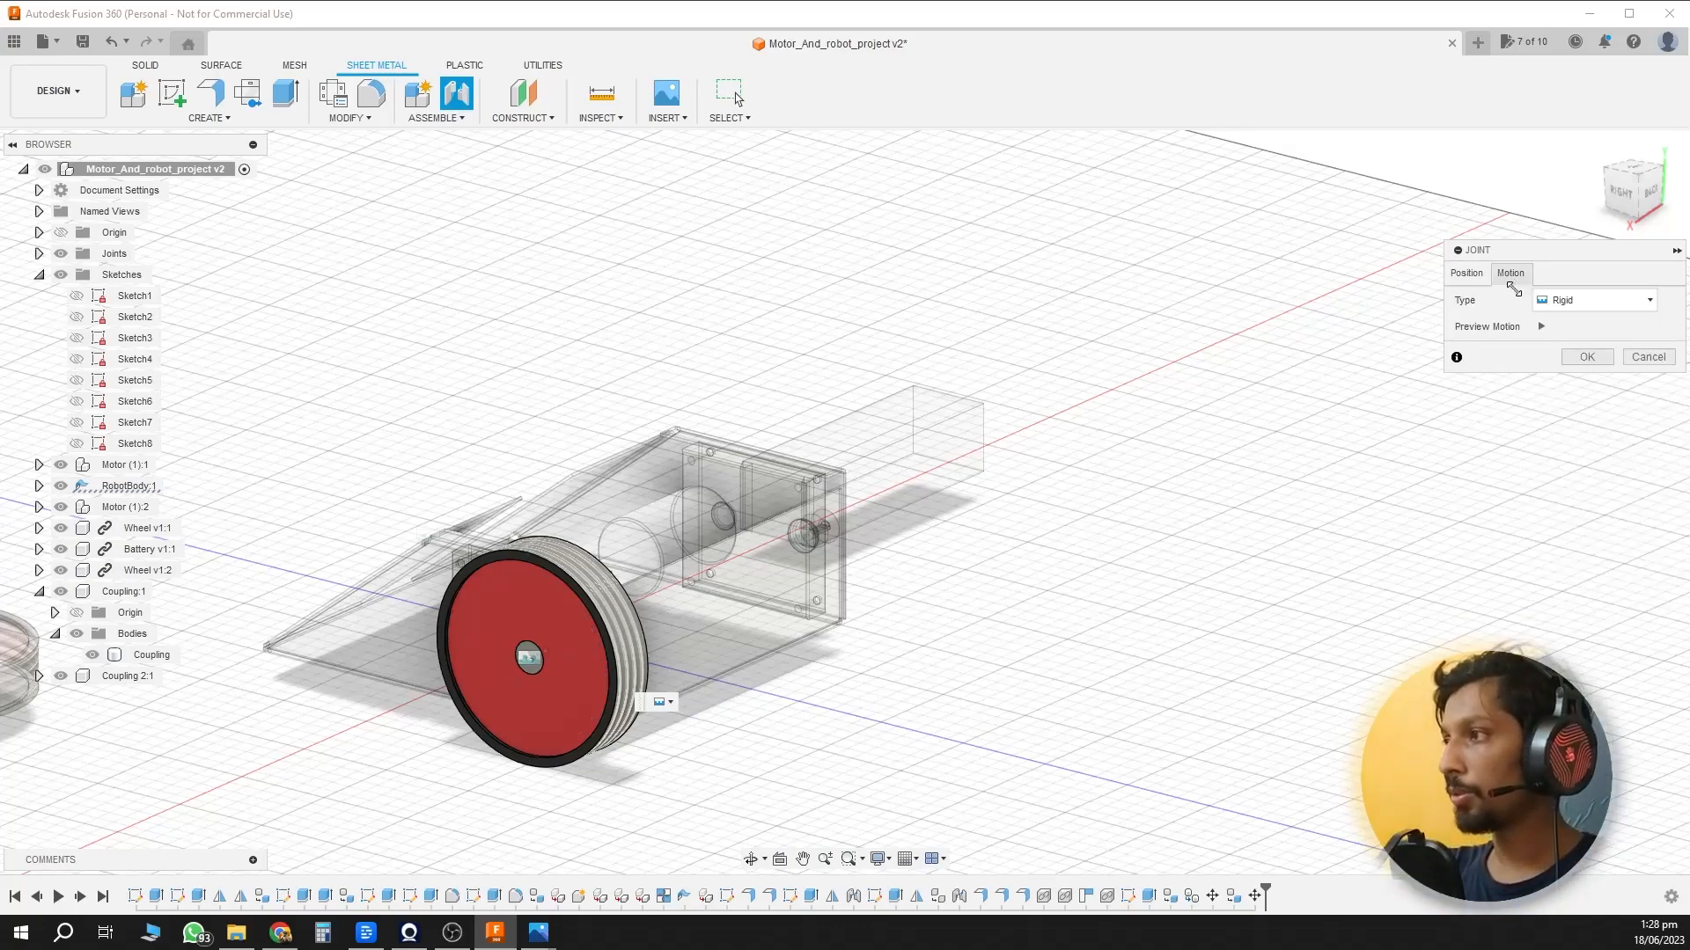
left_click(1584, 300)
left_click(1562, 336)
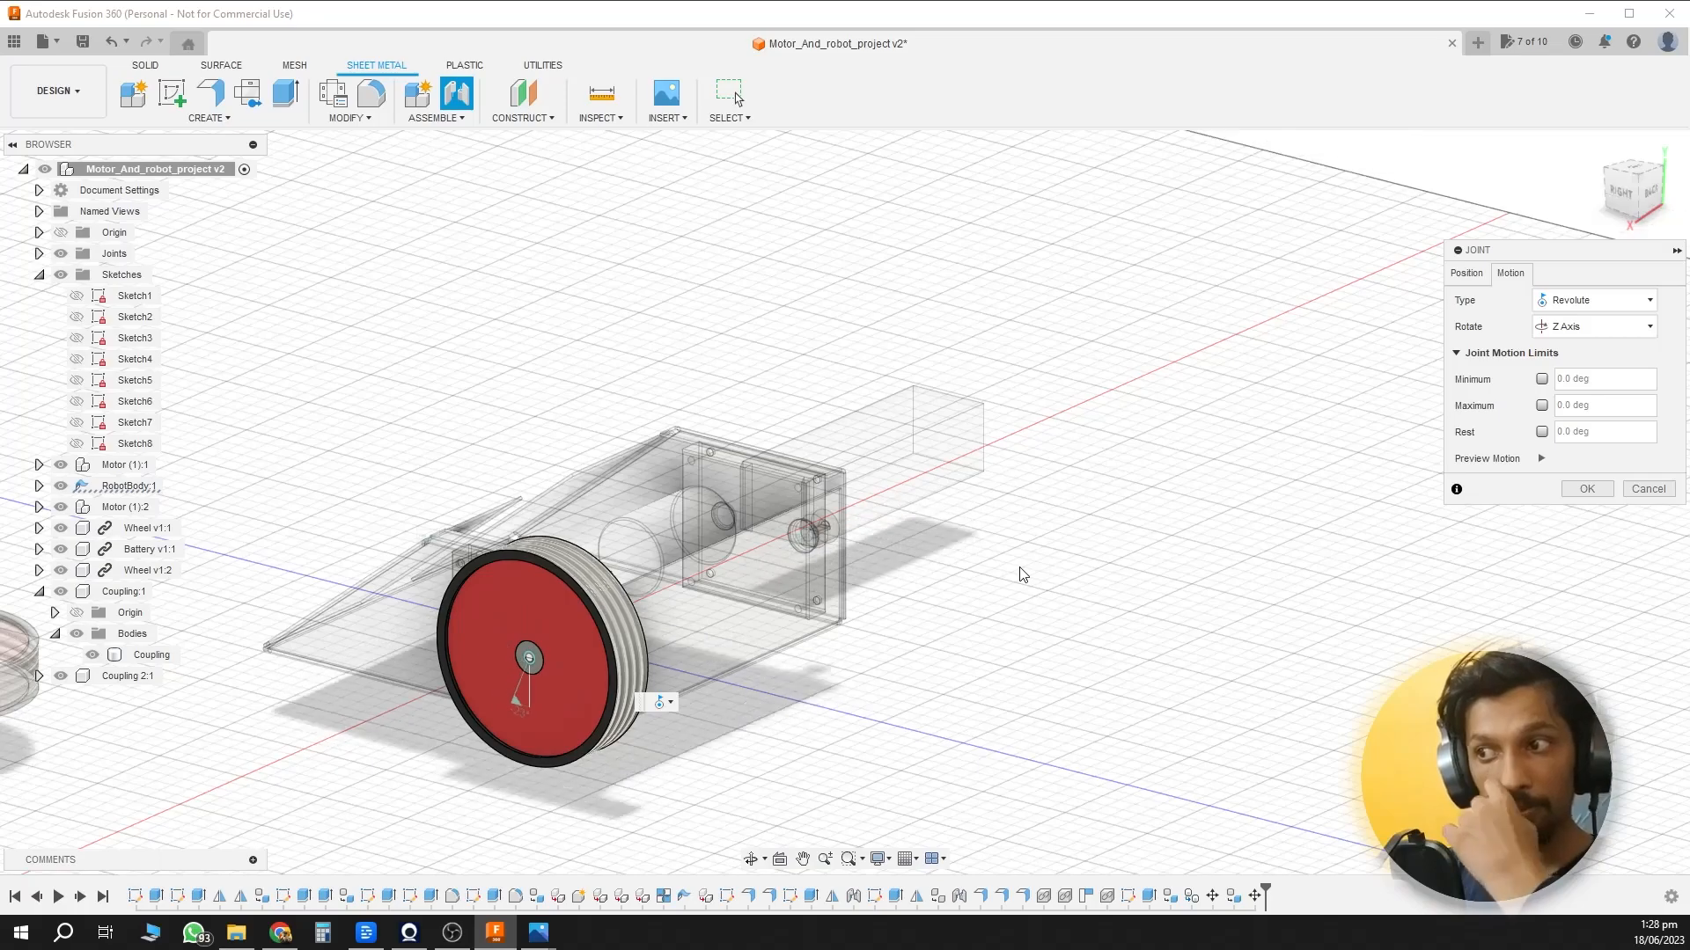
middle_click_drag(1164, 695, 1069, 698, "shift")
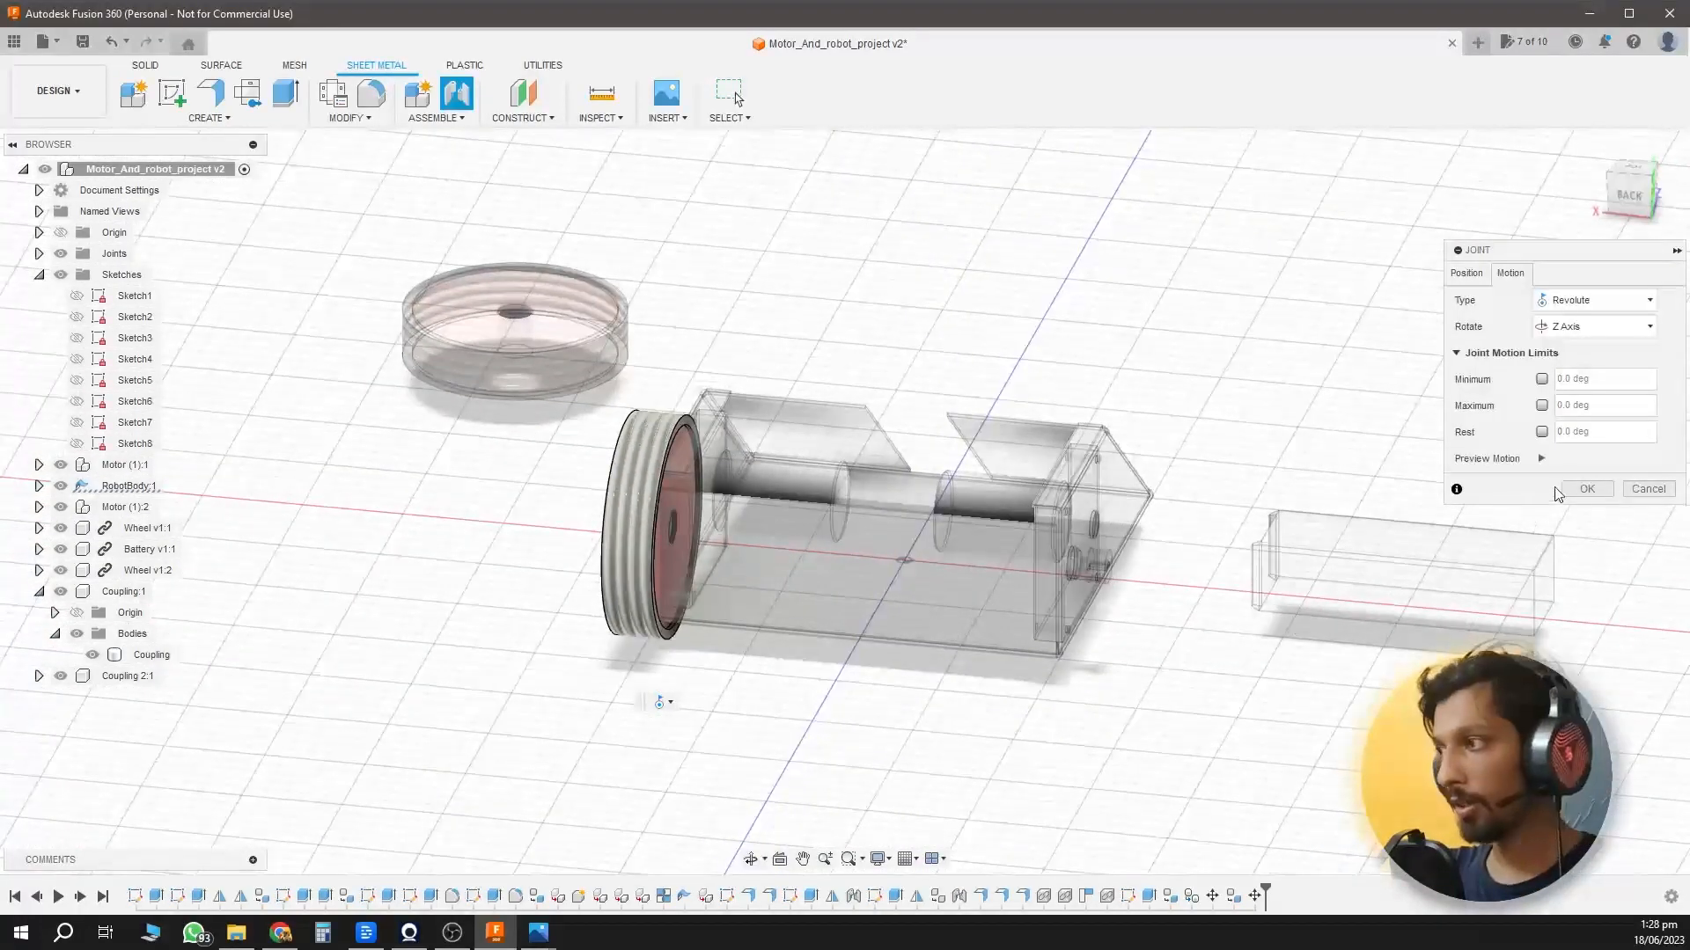
left_click(1584, 490)
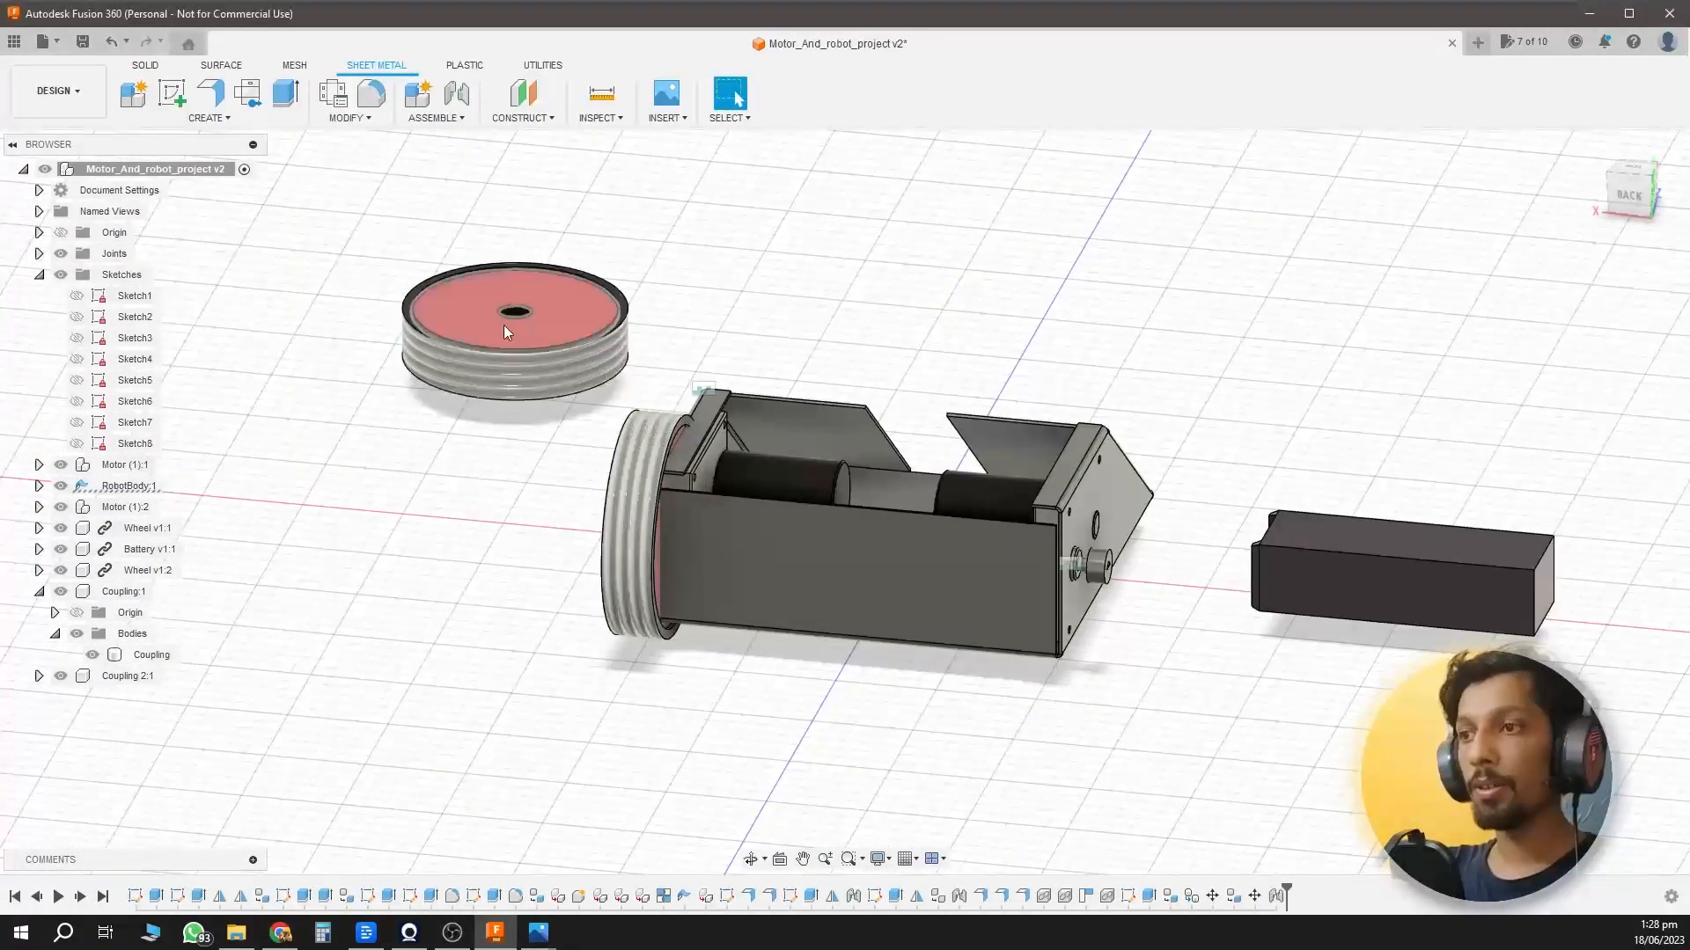
Join the remaining loose wheel's hub centre to the Coupling 2 component with a Z offset of -9 mm.
left_click(455, 98)
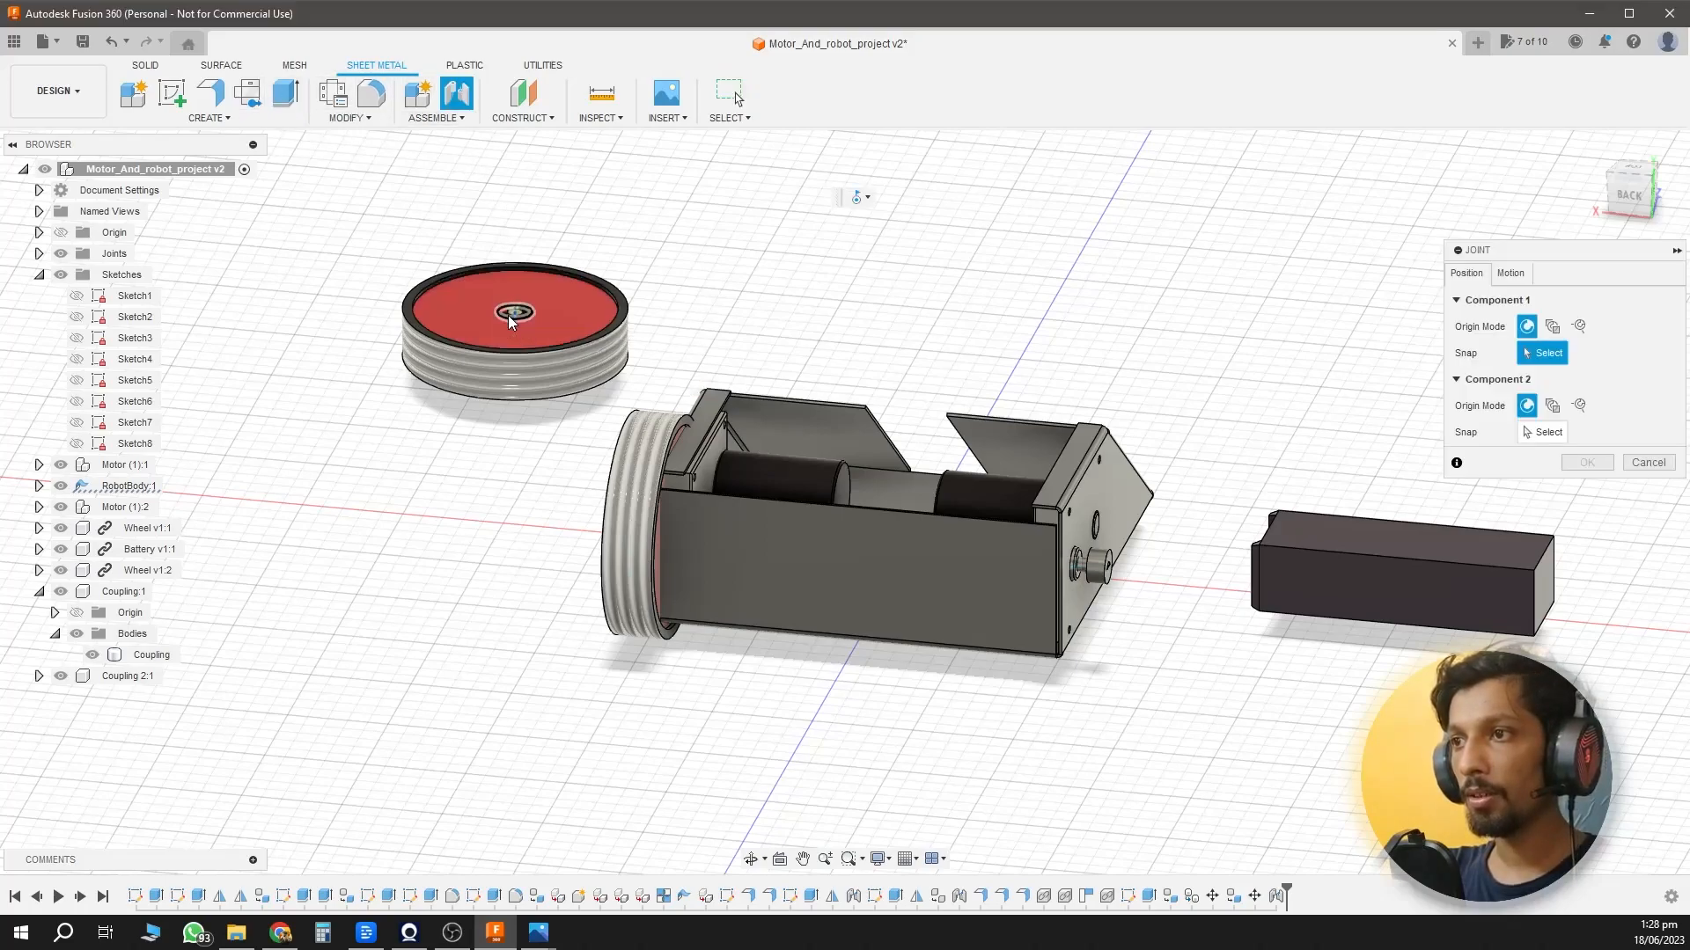
left_click(513, 313)
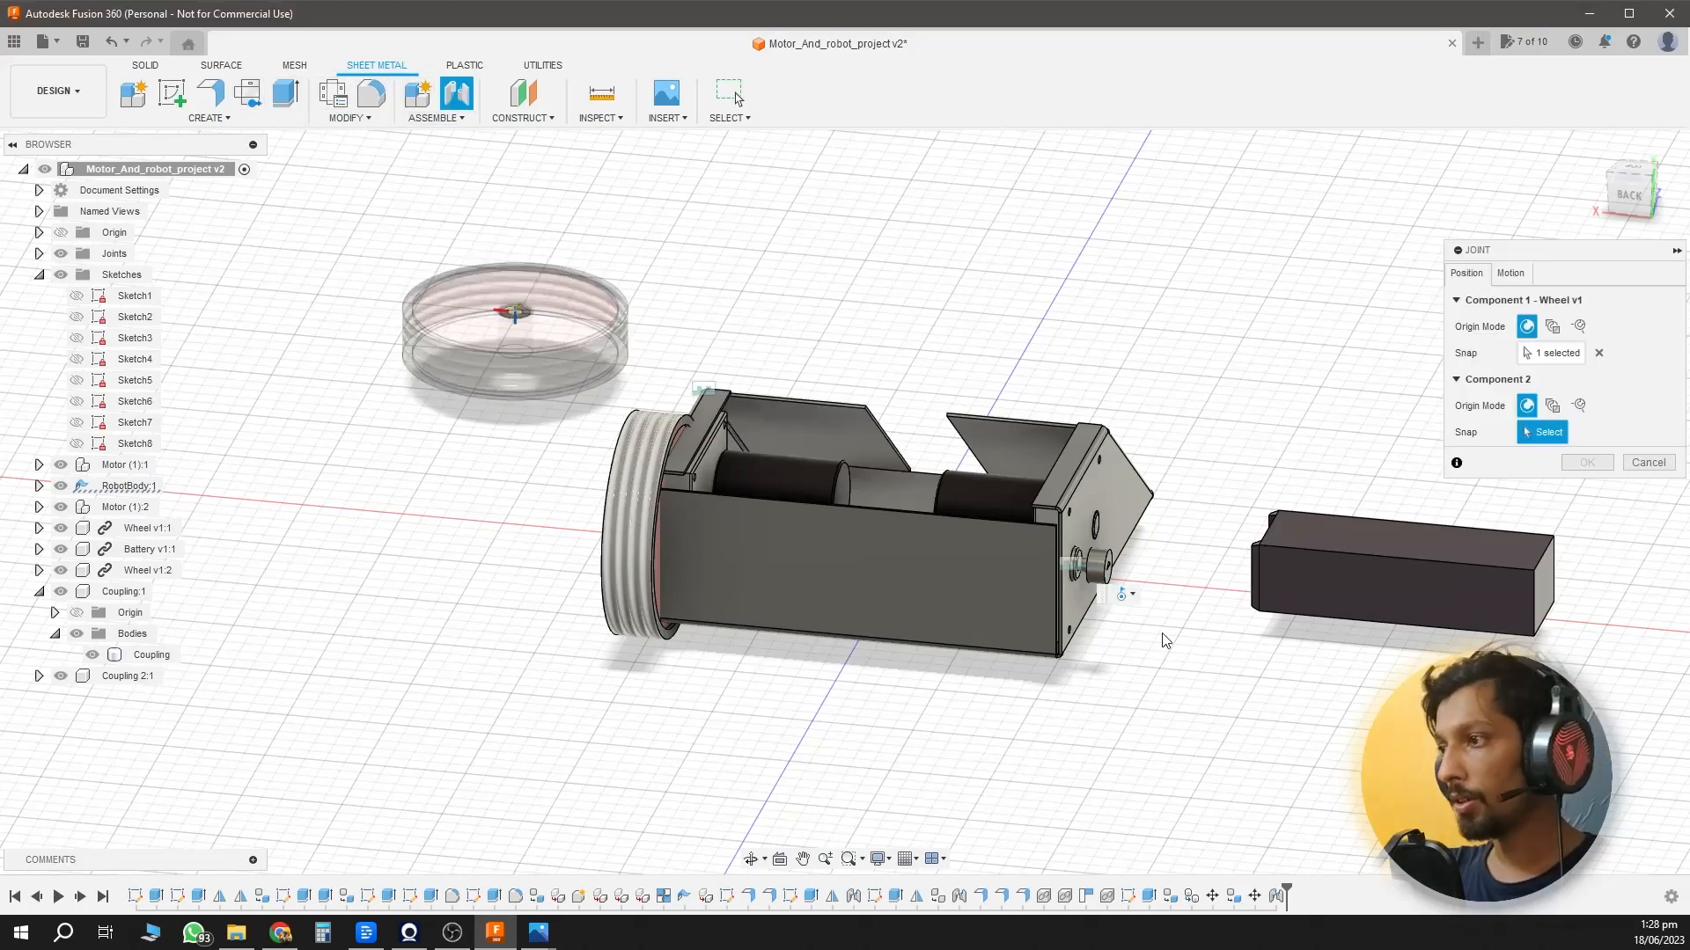
left_click(1107, 567)
middle_click_drag(1121, 670, 1082, 698, "shift")
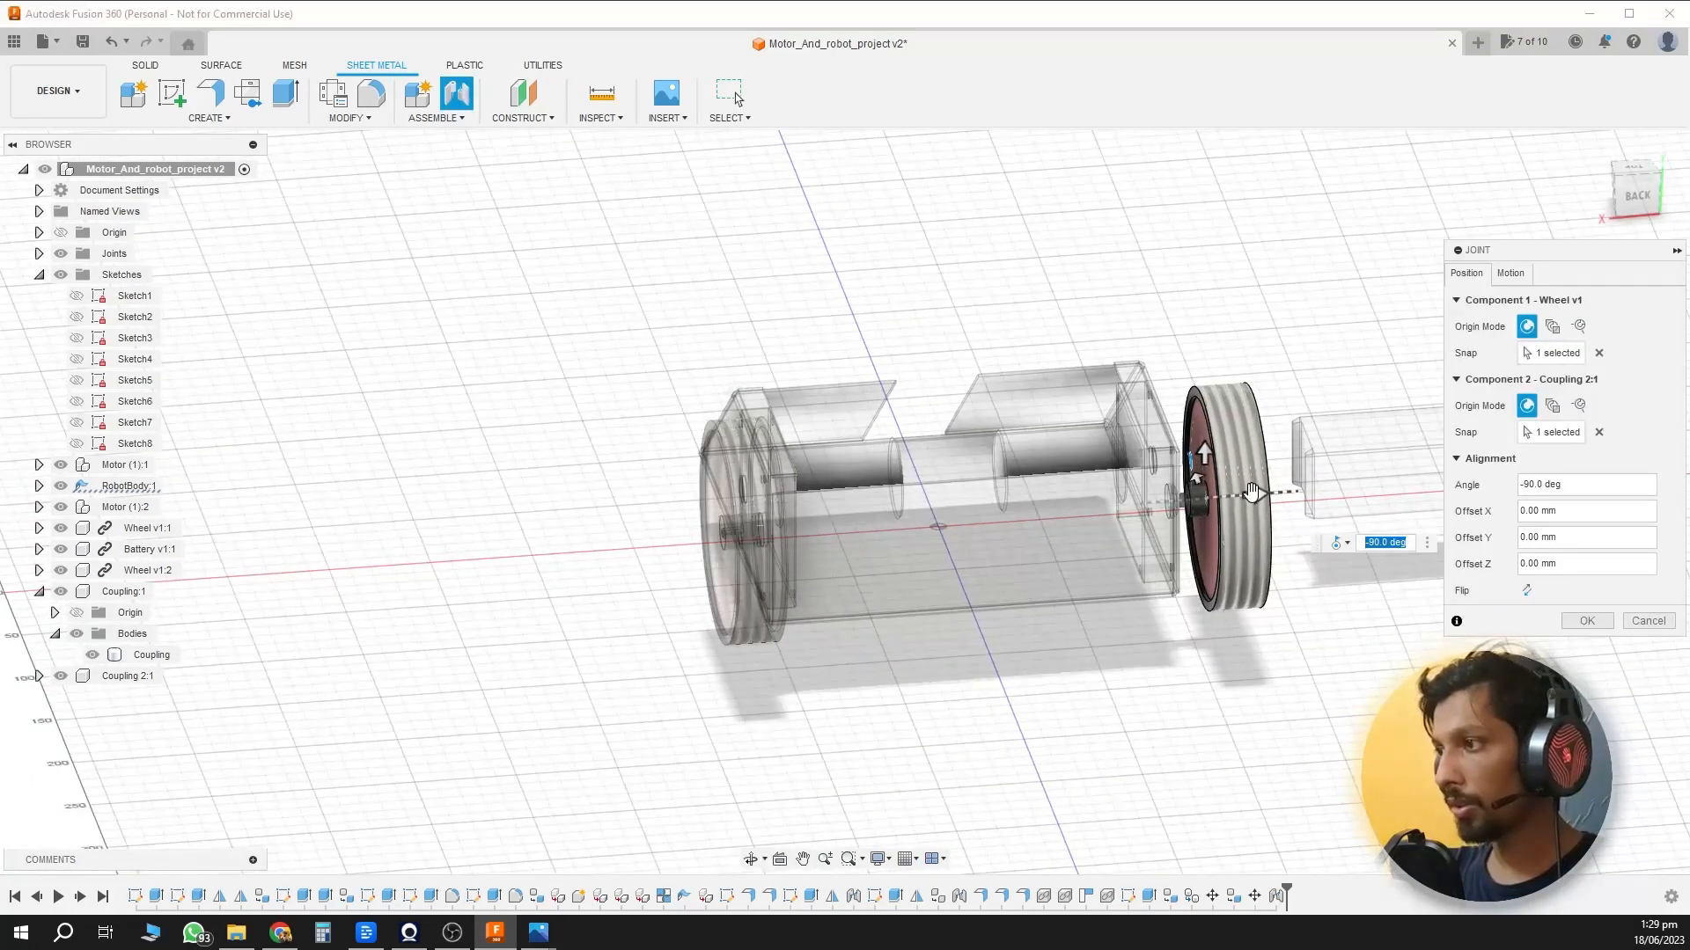
left_click_drag(1251, 491, 1237, 497)
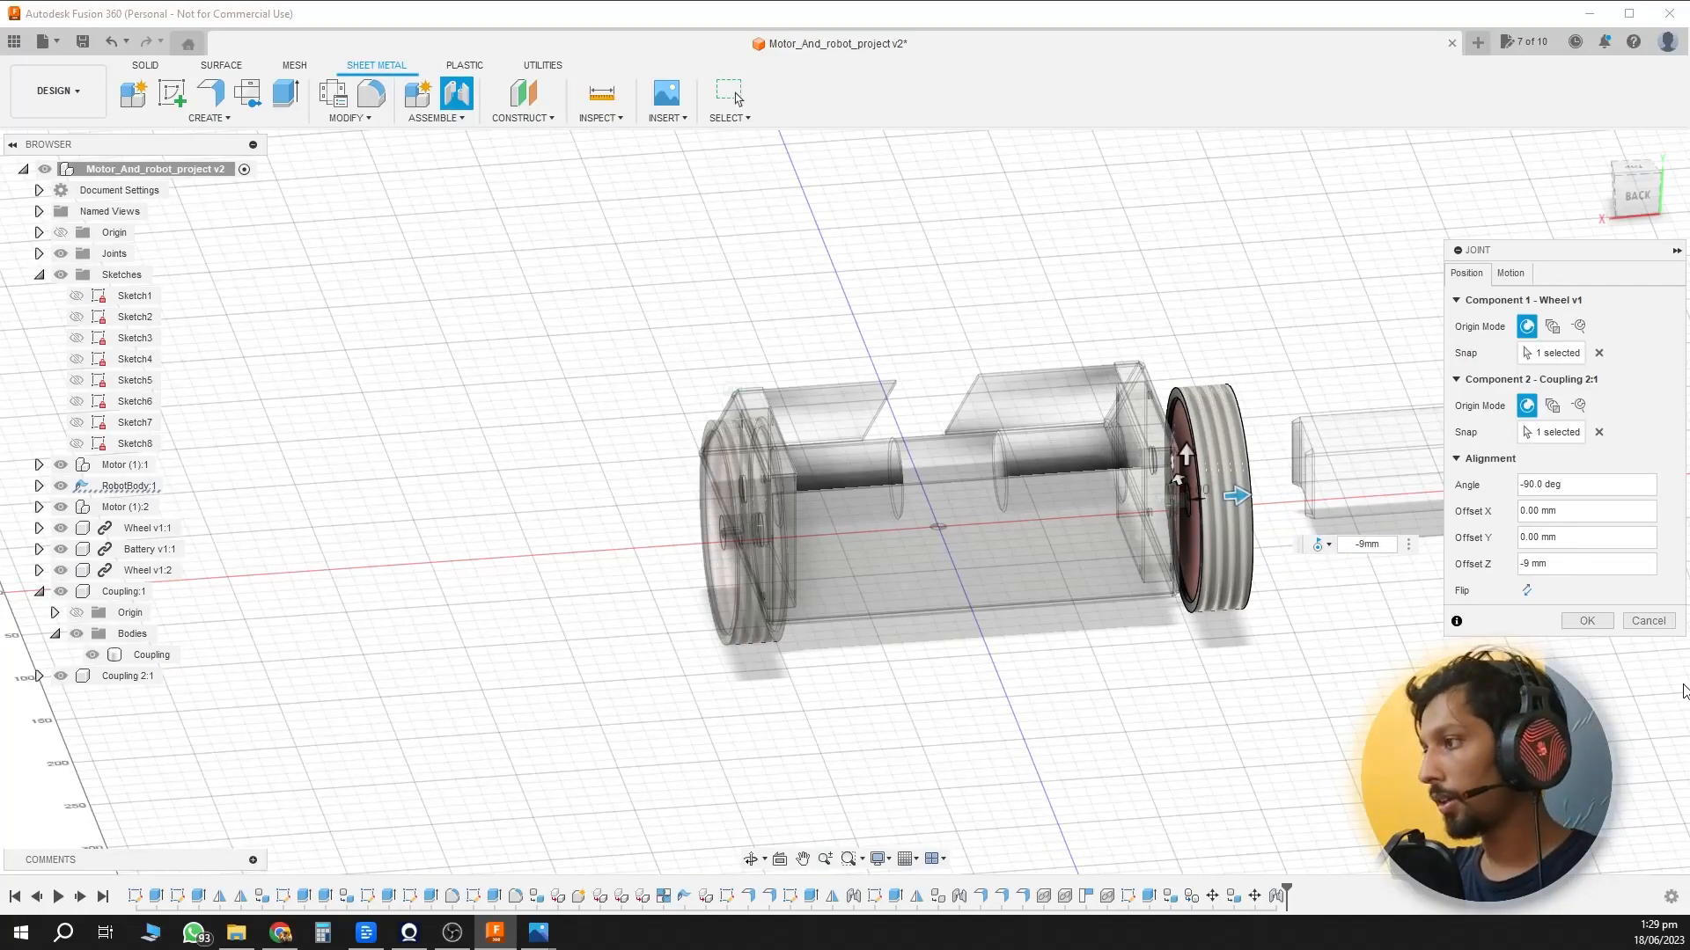
left_click(1587, 621)
Move the Wheel v1:1 component outward along its shaft, away from the robot body's side wall.
middle_click_drag(1443, 647, 1376, 651, "shift")
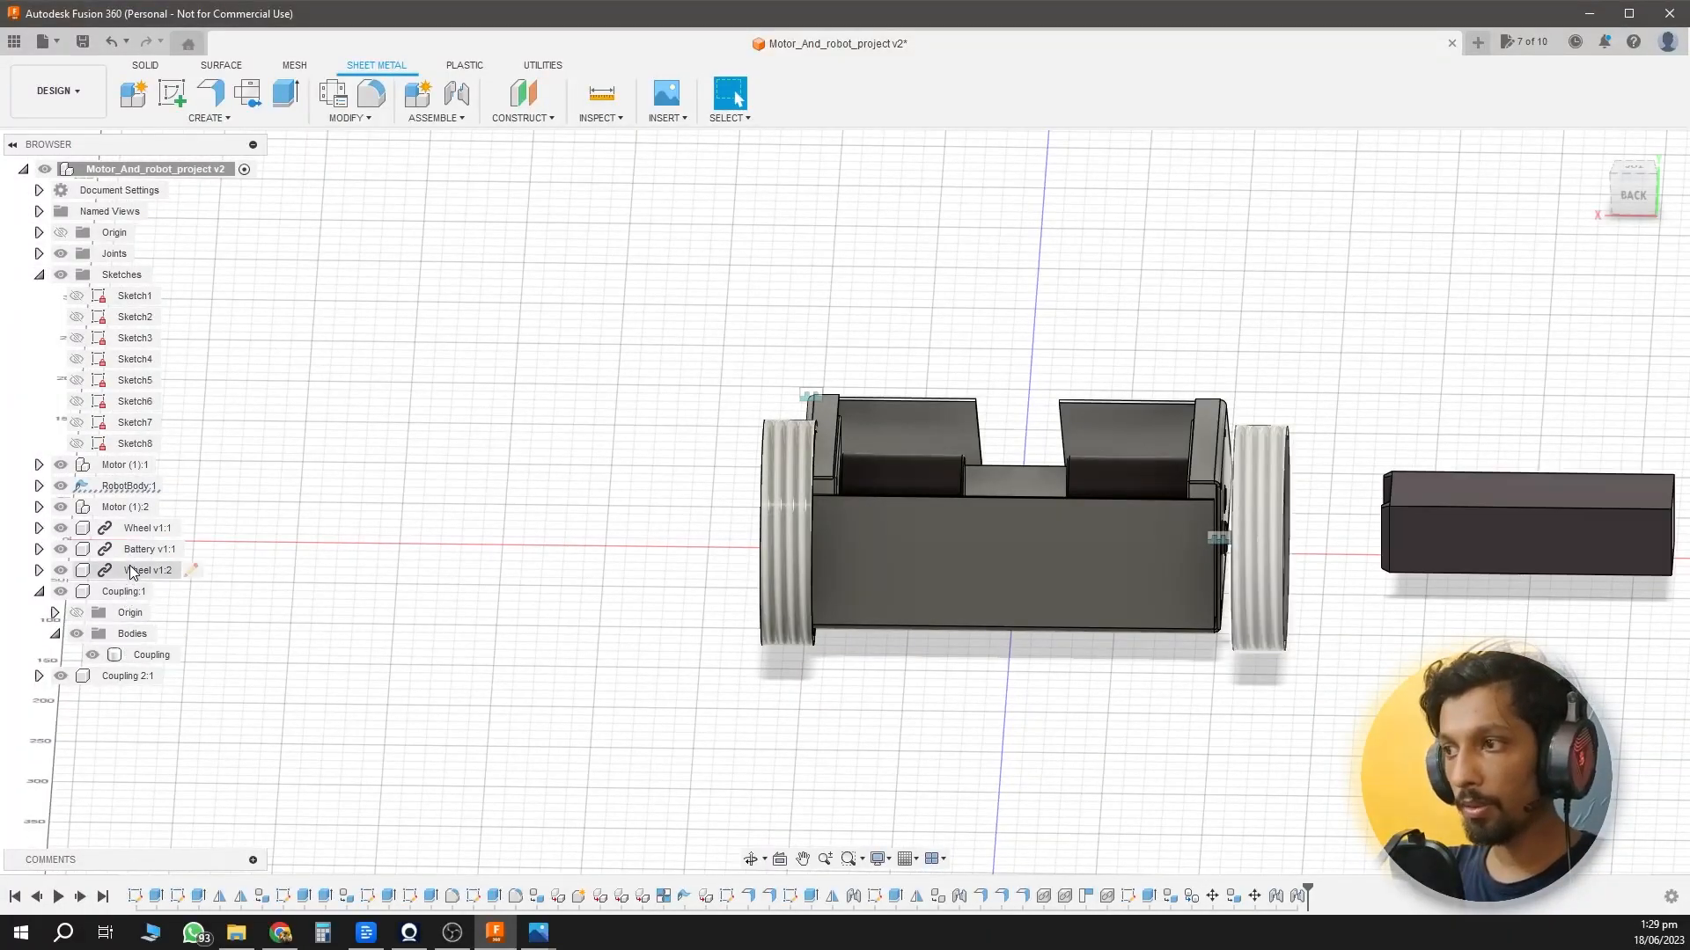
left_click(136, 532)
type("smove")
key("Return")
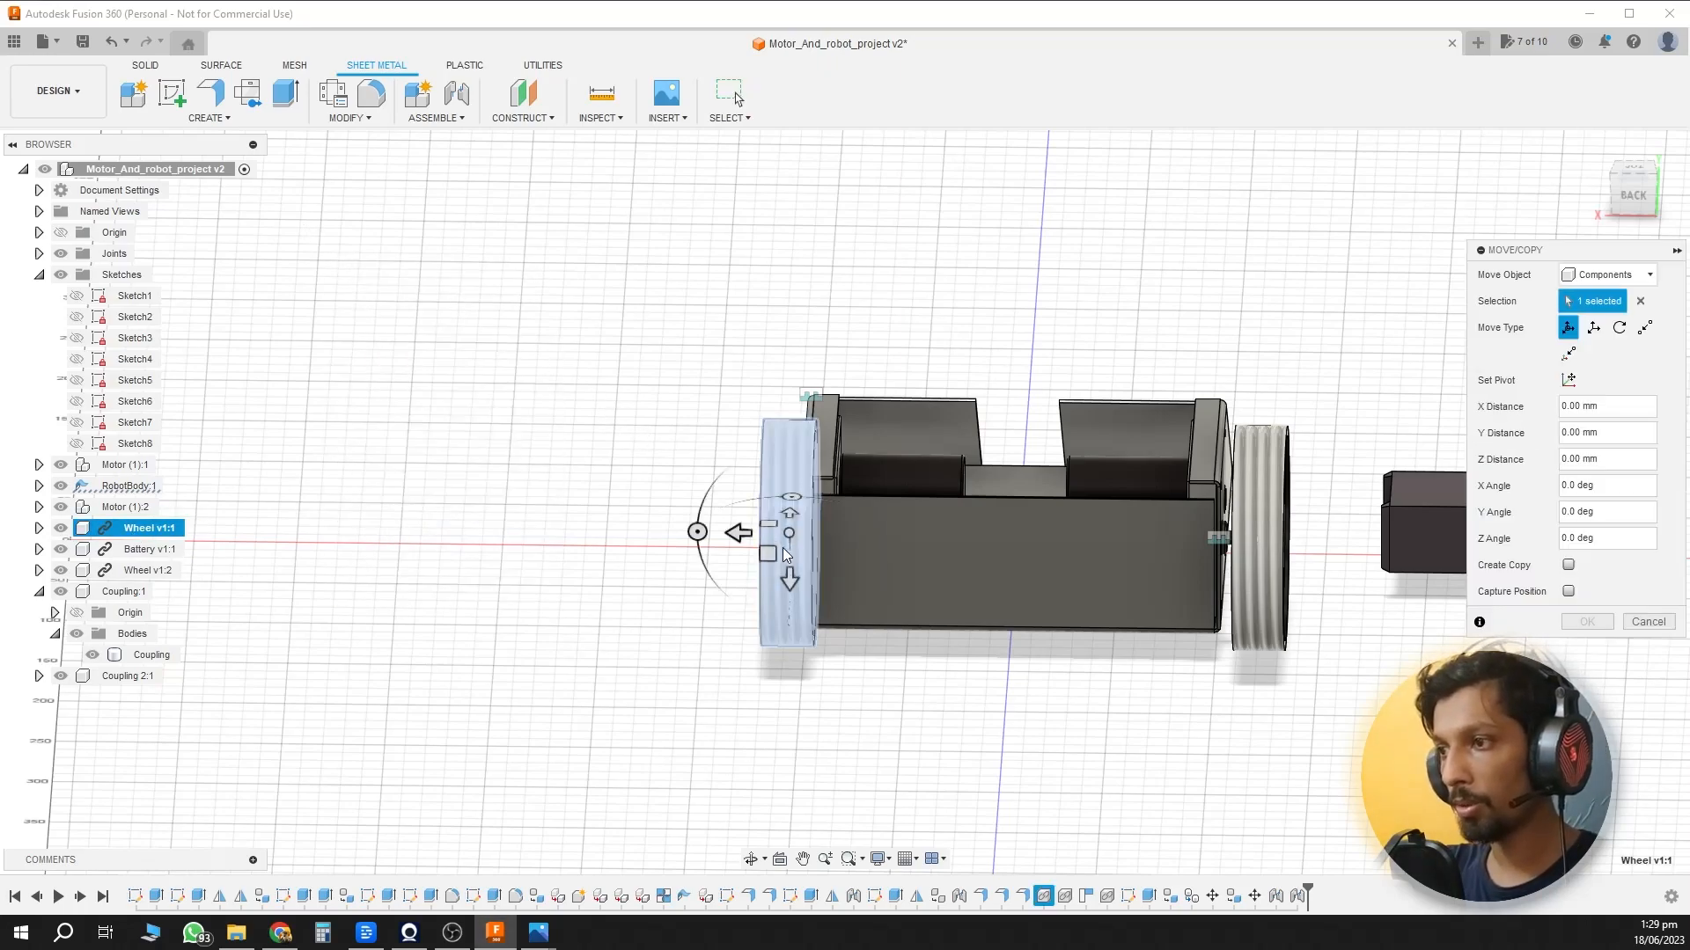
left_click(738, 533)
left_click_drag(722, 536, 696, 534)
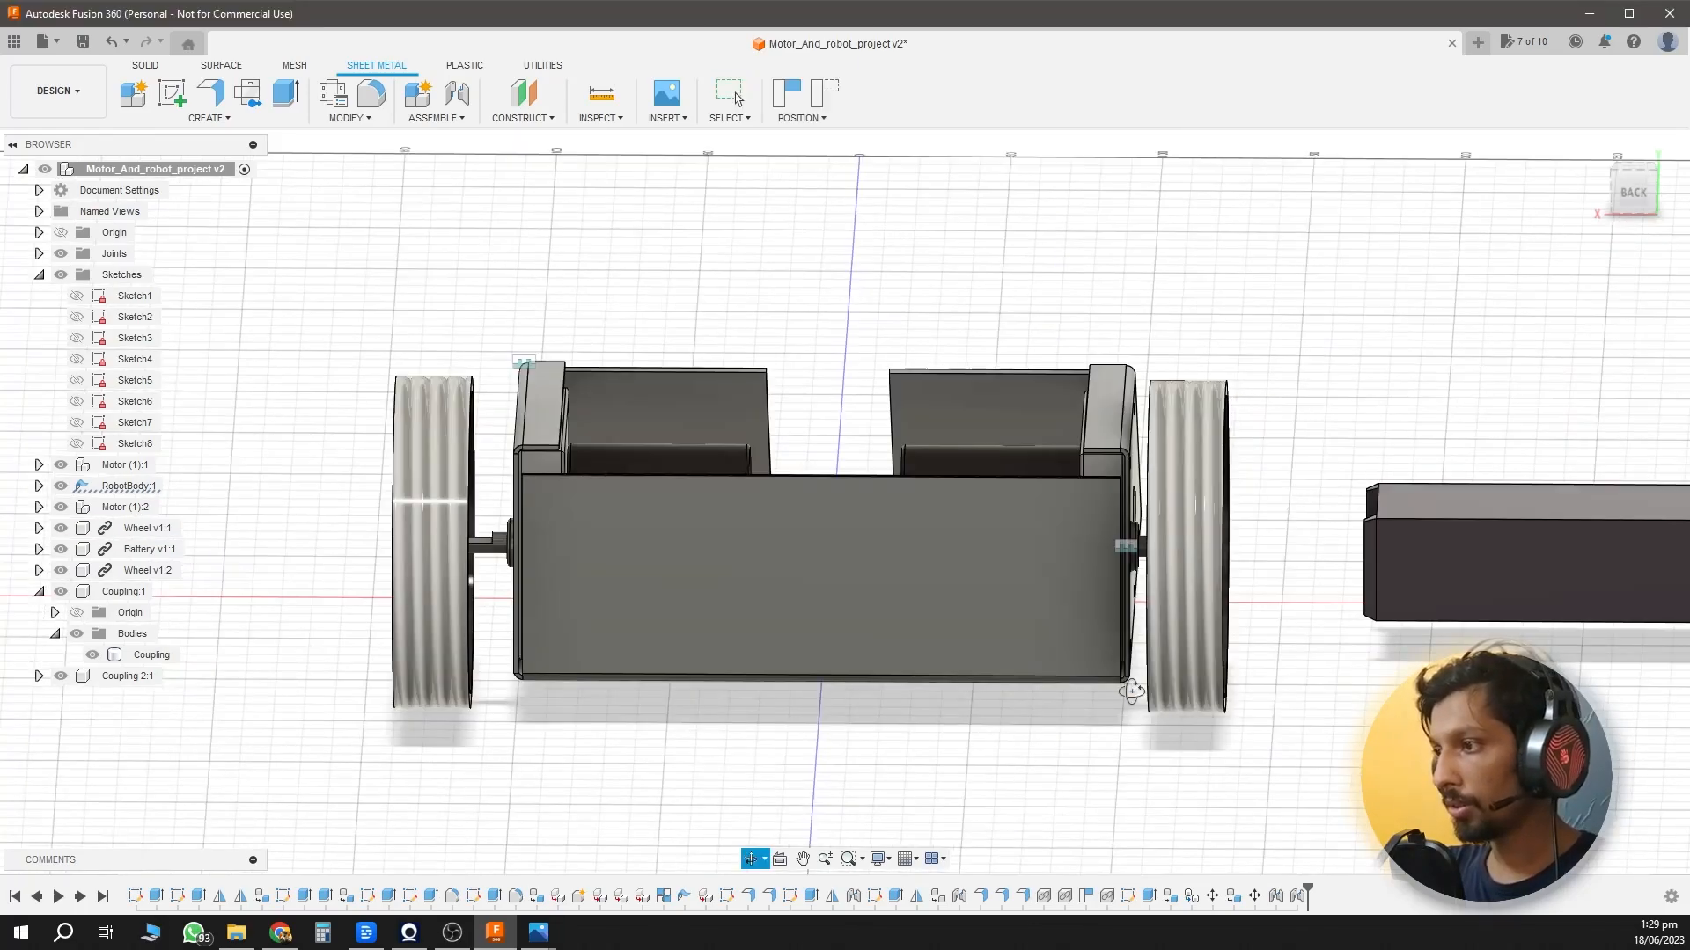
Move the Wheel v1:2 component -10 mm in Y, away from the robot body.
middle_click_drag(1144, 687, 1215, 648, "shift")
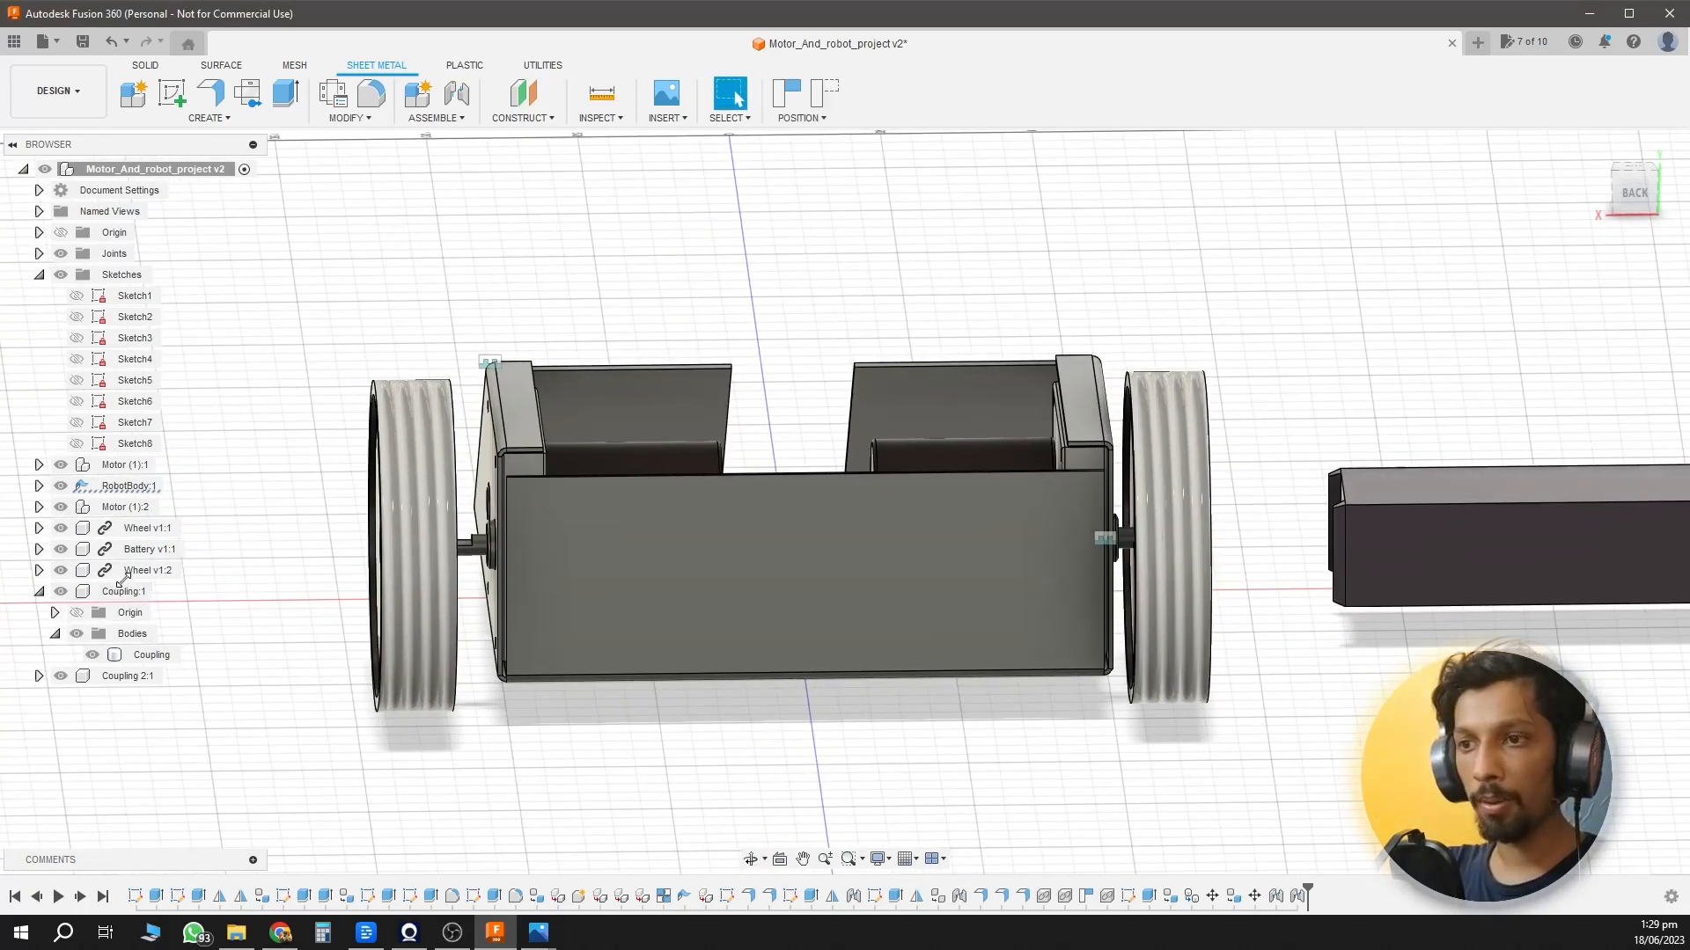
left_click(121, 574)
type("smove")
key("Return")
left_click_drag(1114, 539, 1142, 542)
mouse_move(1043, 711)
middle_mouse_down("shift")
mouse_move(1026, 704)
mouse_move(1052, 705)
mouse_move(1026, 705)
mouse_move(1041, 715)
middle_mouse_up("shift")
scroll(1041, 714, "down", 3)
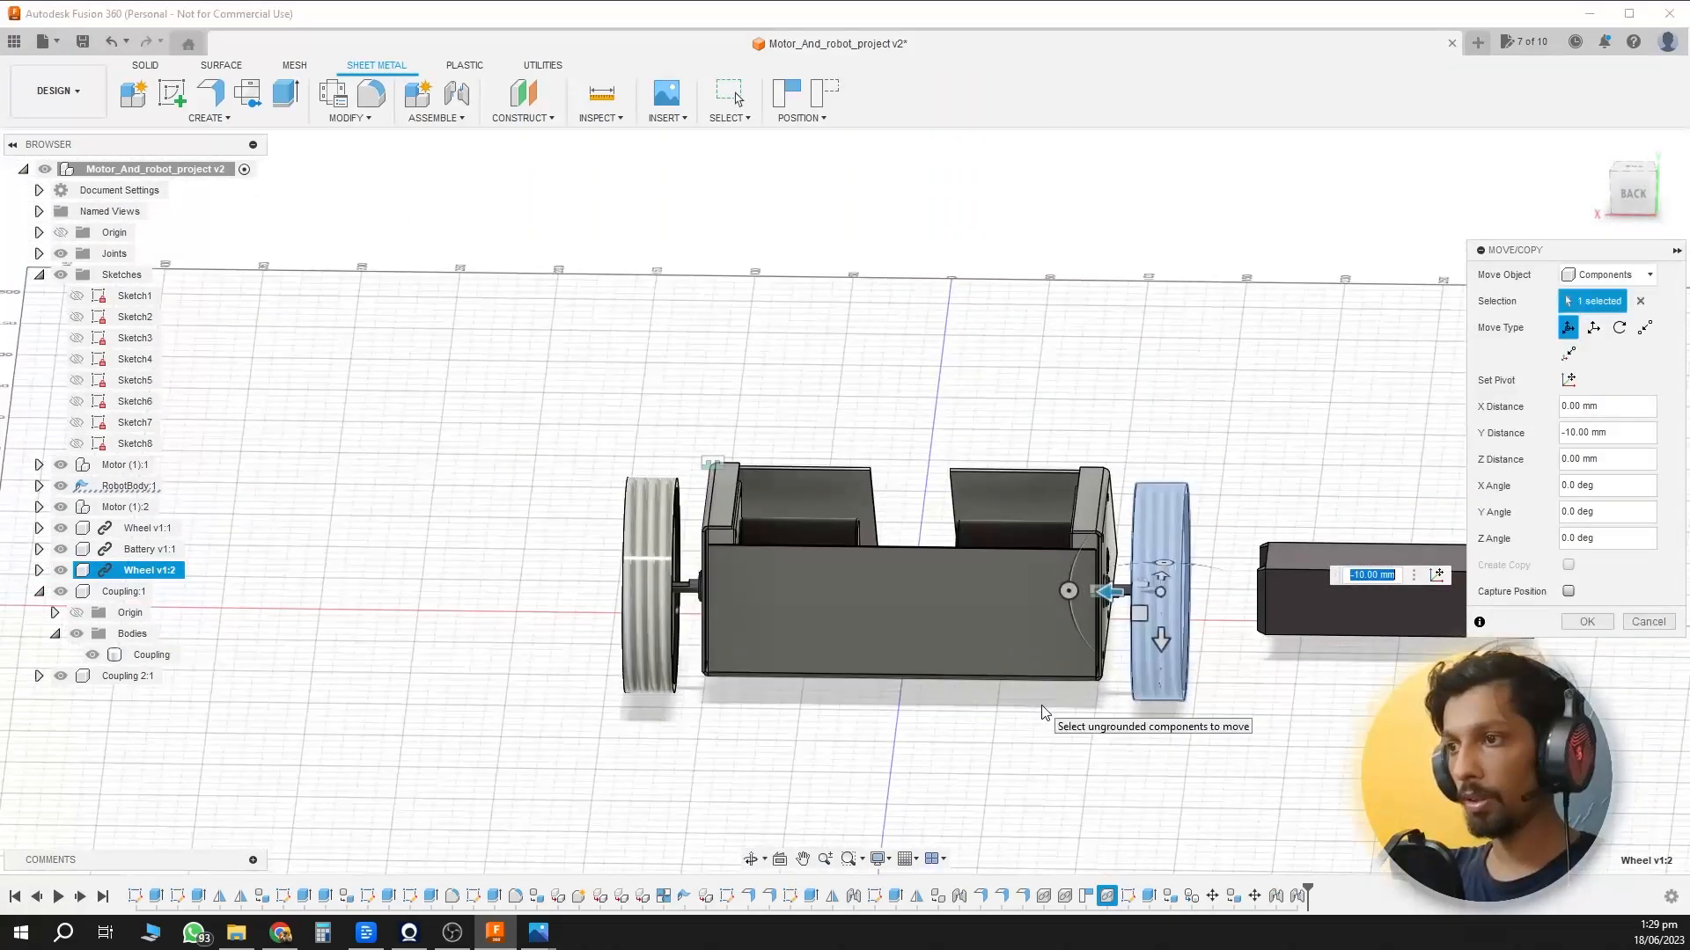
key("Return")
Collapse the Coupling component and create a new internal Standard component named Couplings under the top-level assembly.
middle_click_drag(947, 748, 969, 709, "shift")
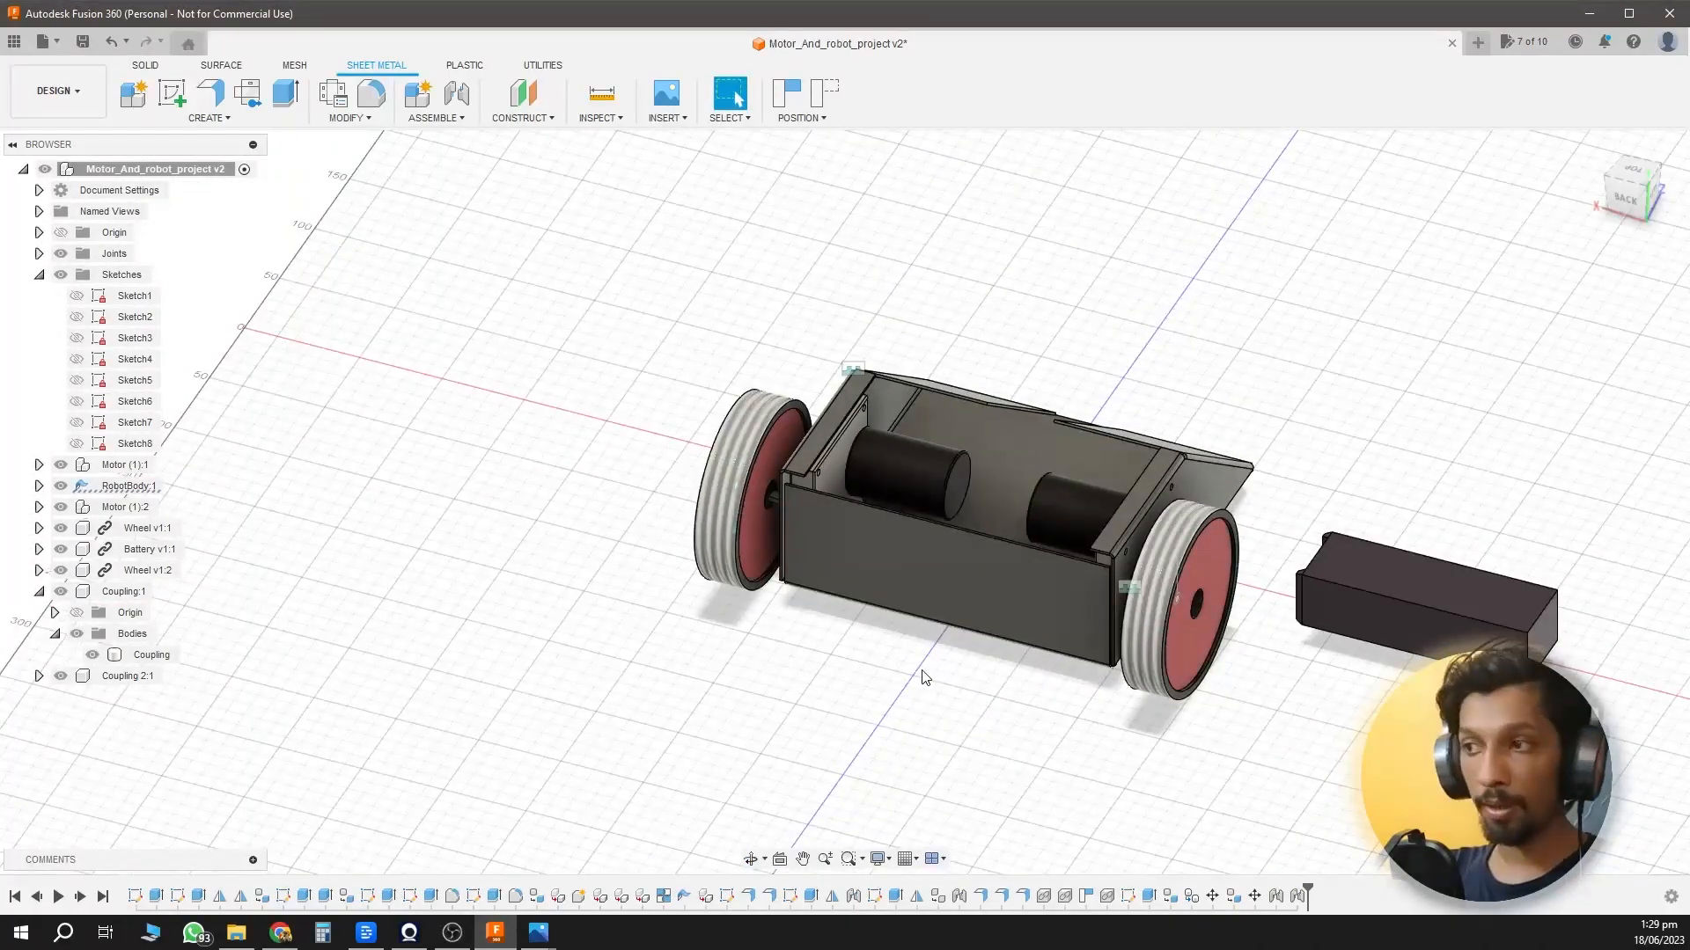
left_click(39, 593)
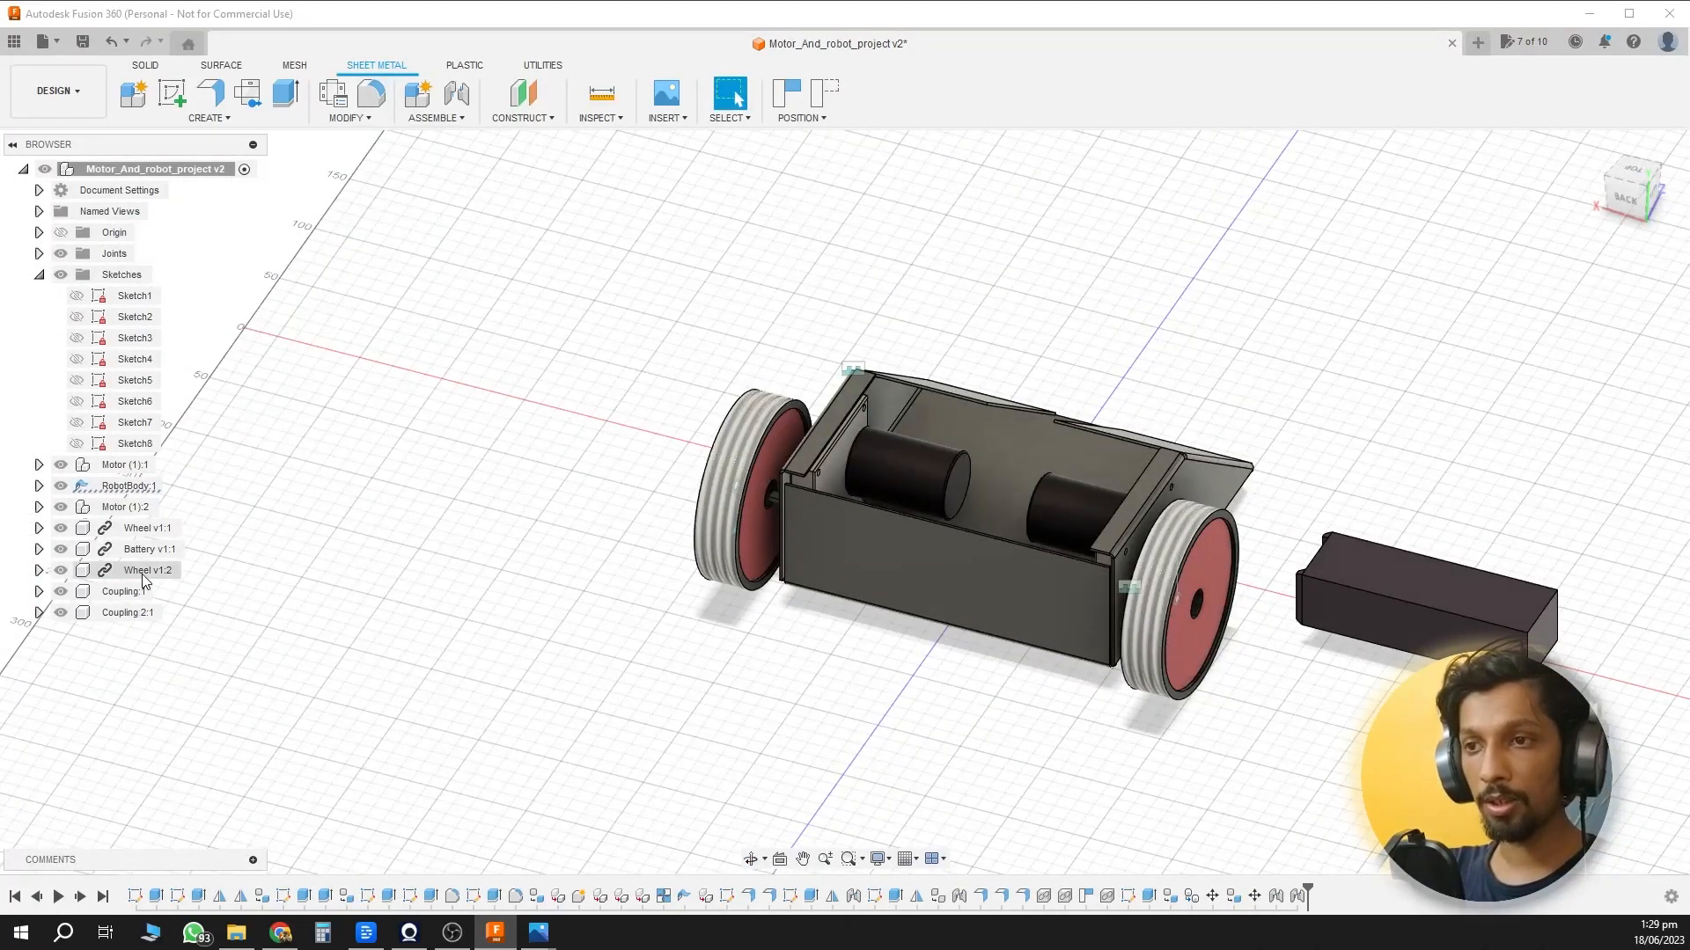
right_click(147, 172)
left_click(426, 95)
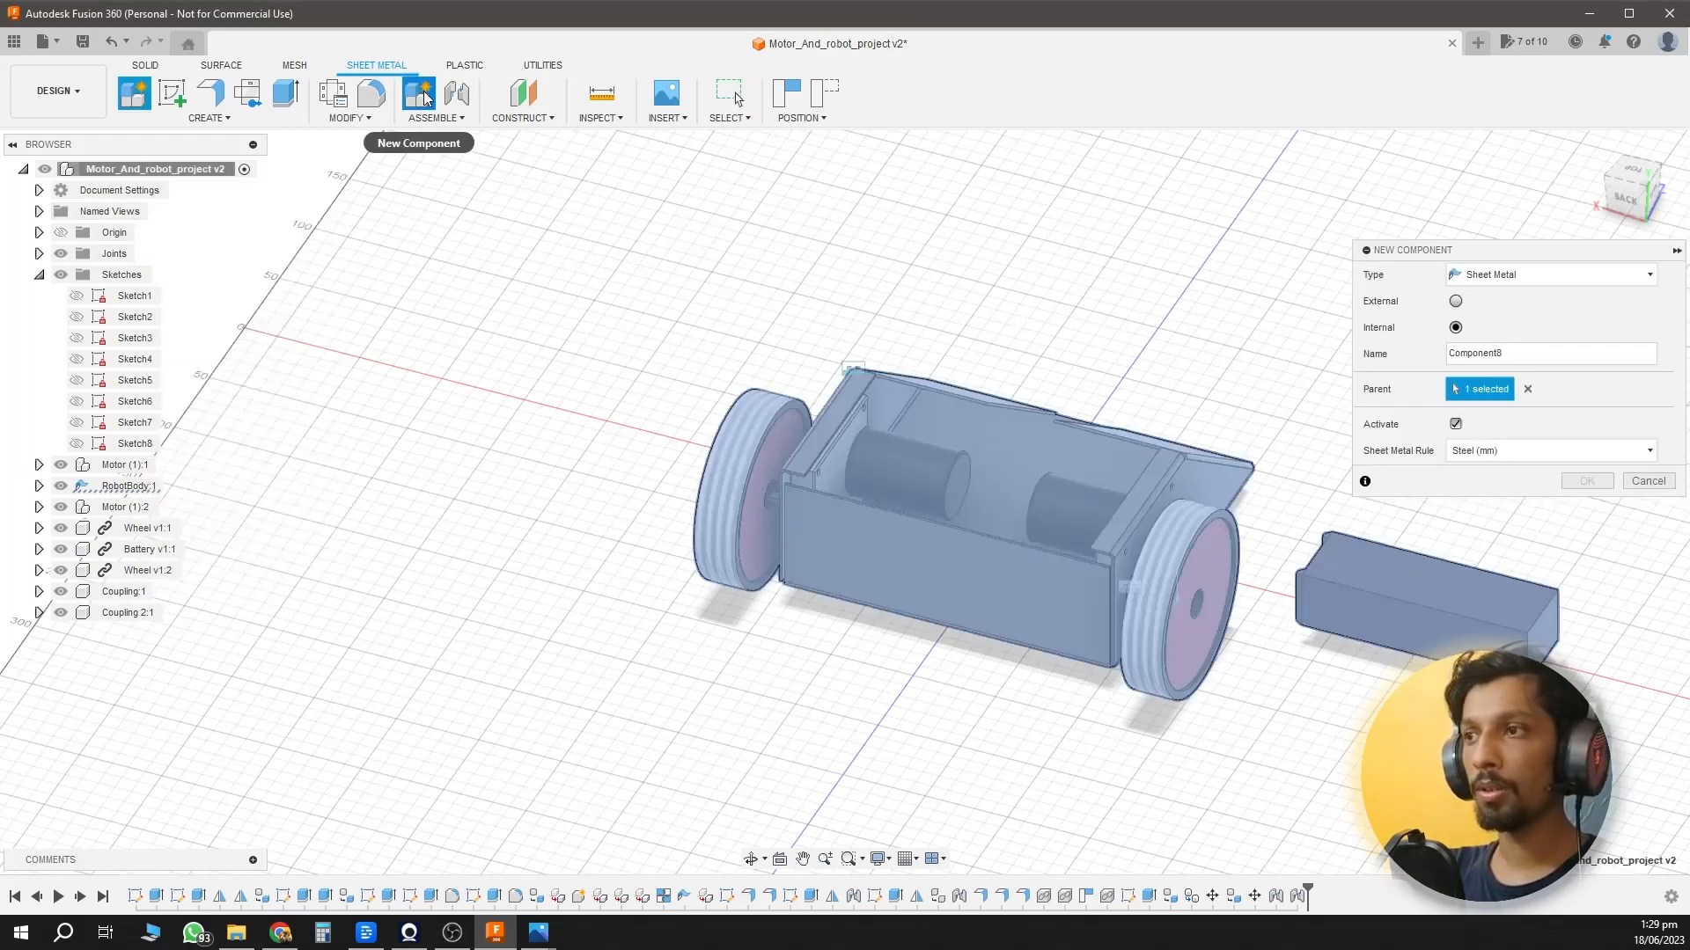
left_click(1496, 274)
left_click(1469, 297)
double_click(1482, 353)
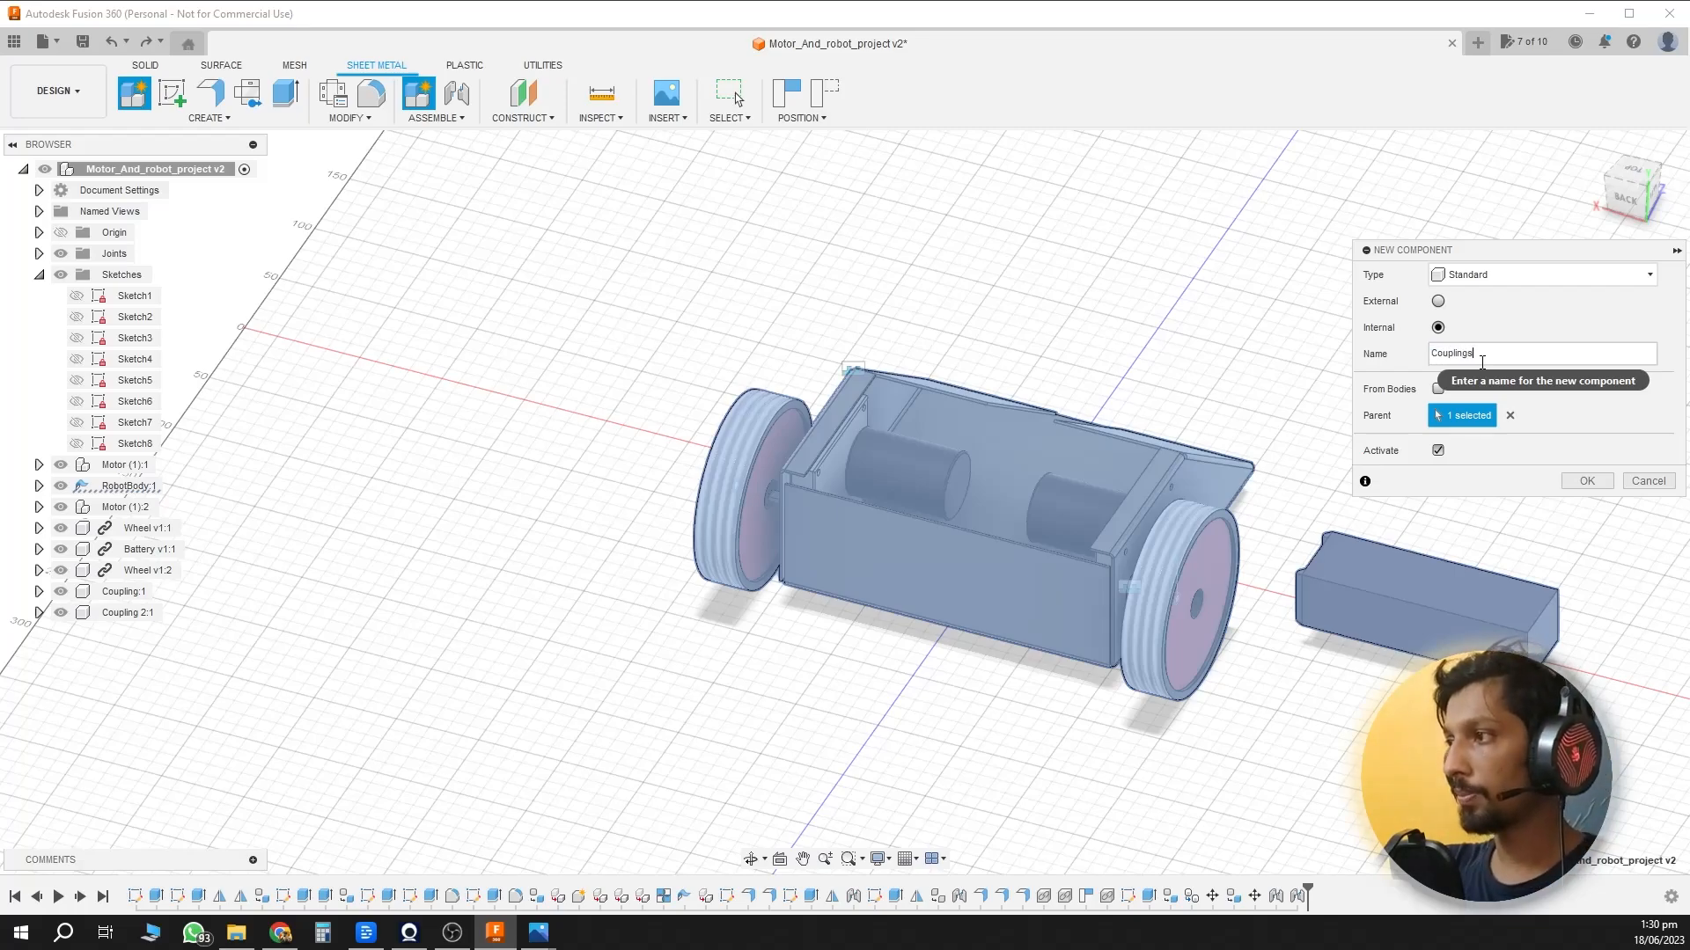
key("Return")
Move the Coupling and Coupling 2 components into Couplings, capture the changed component positions, and reactivate the top-level assembly.
left_click(132, 596)
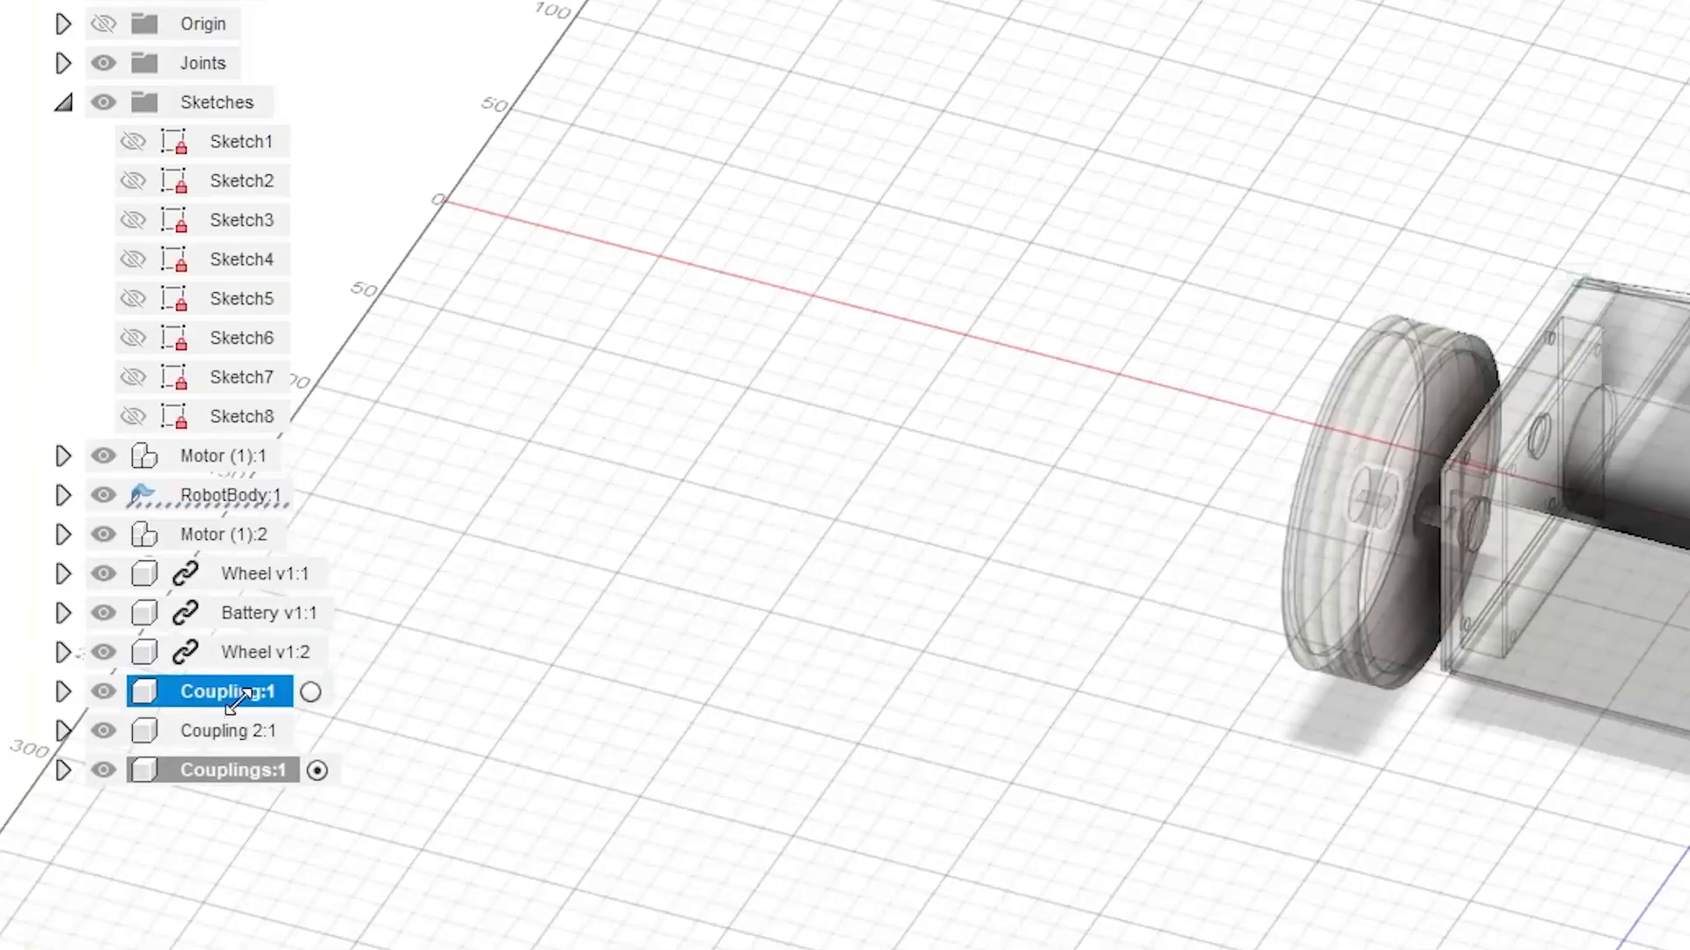
left_click(228, 730, "shift")
left_click_drag(228, 731, 229, 770)
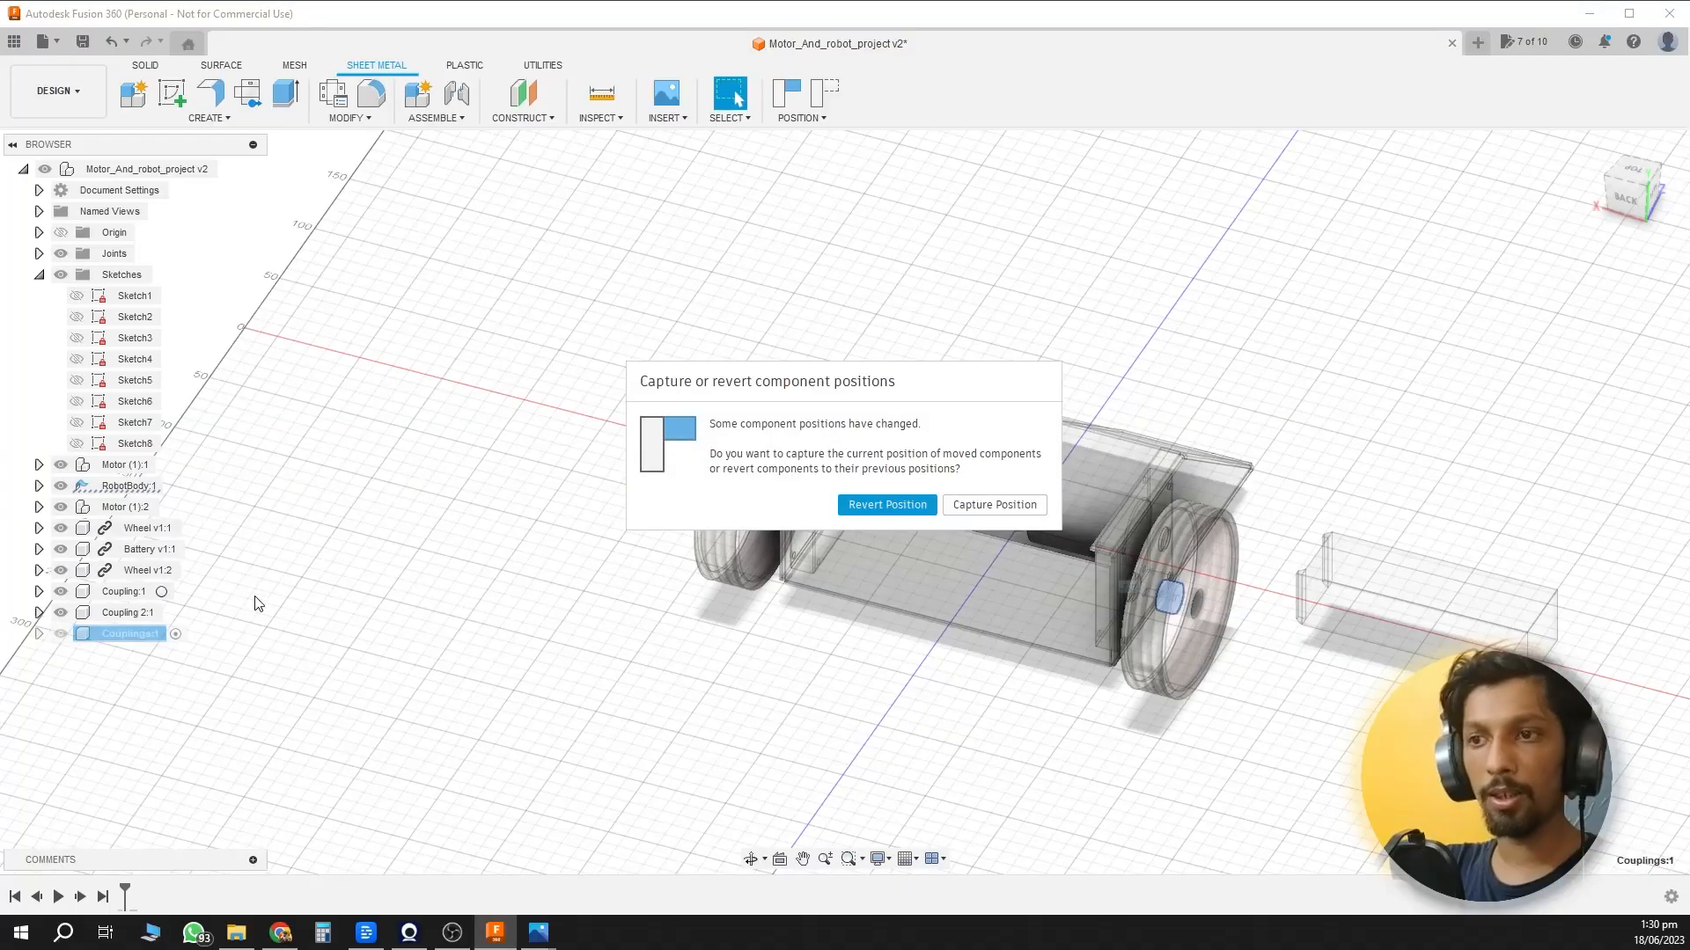
left_click(949, 507)
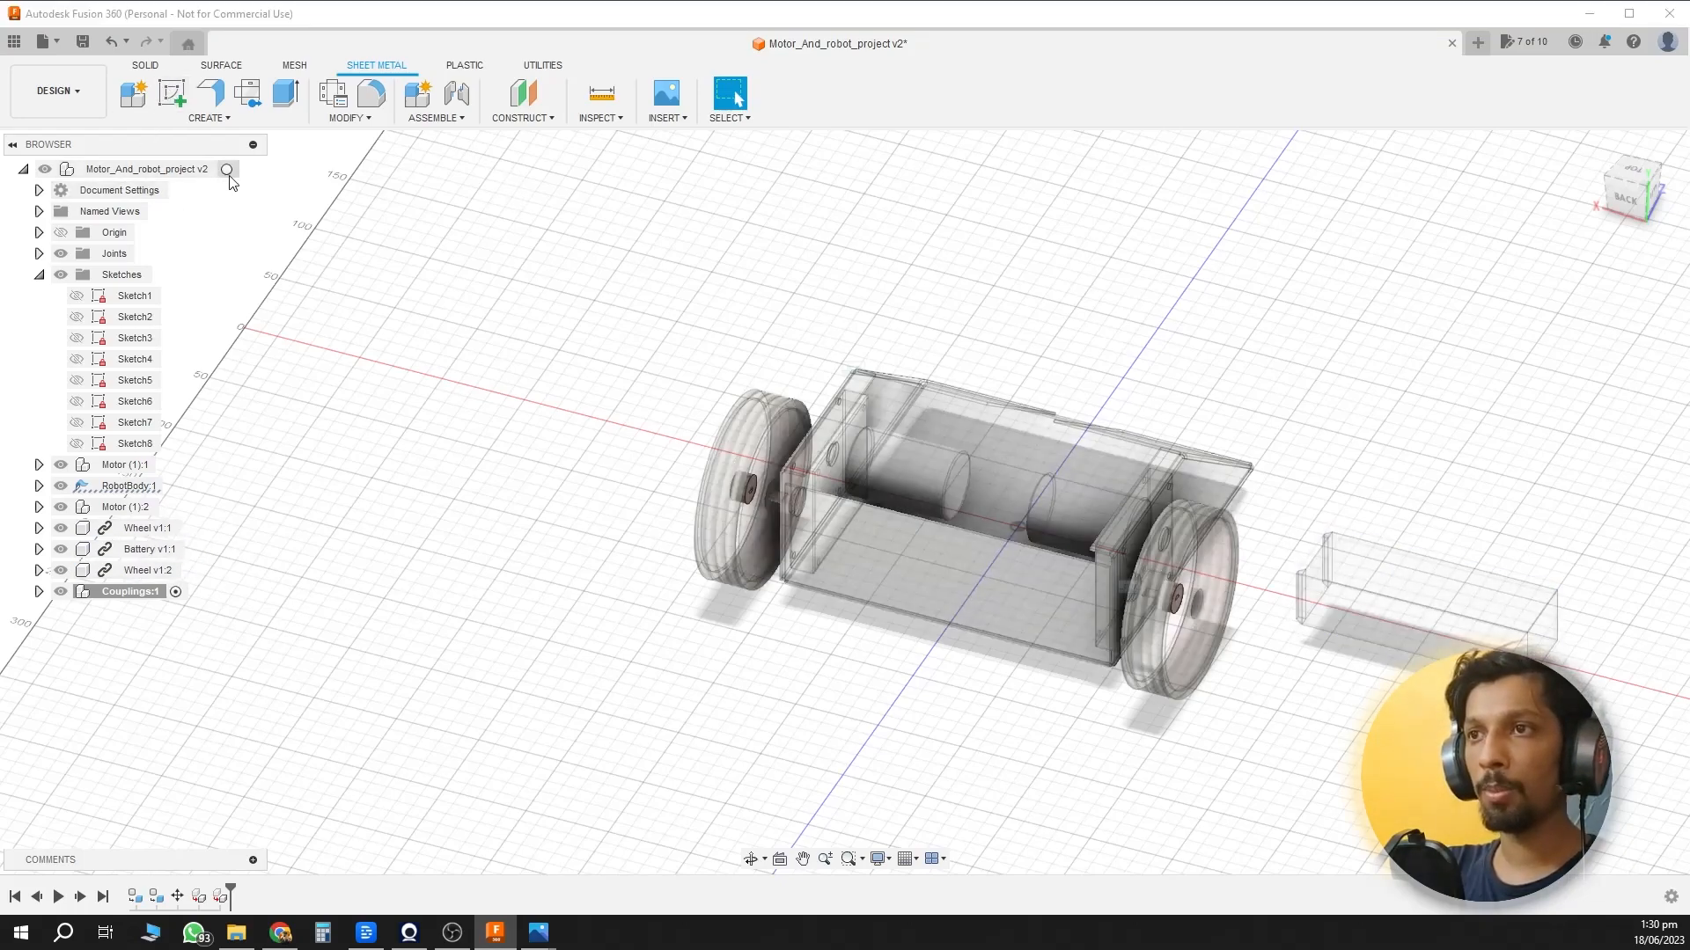
left_click(228, 172)
Join the battery's lower edge to the robot body's inner rear edge using a Rigid joint.
middle_click_drag(1528, 483, 1308, 459, "shift")
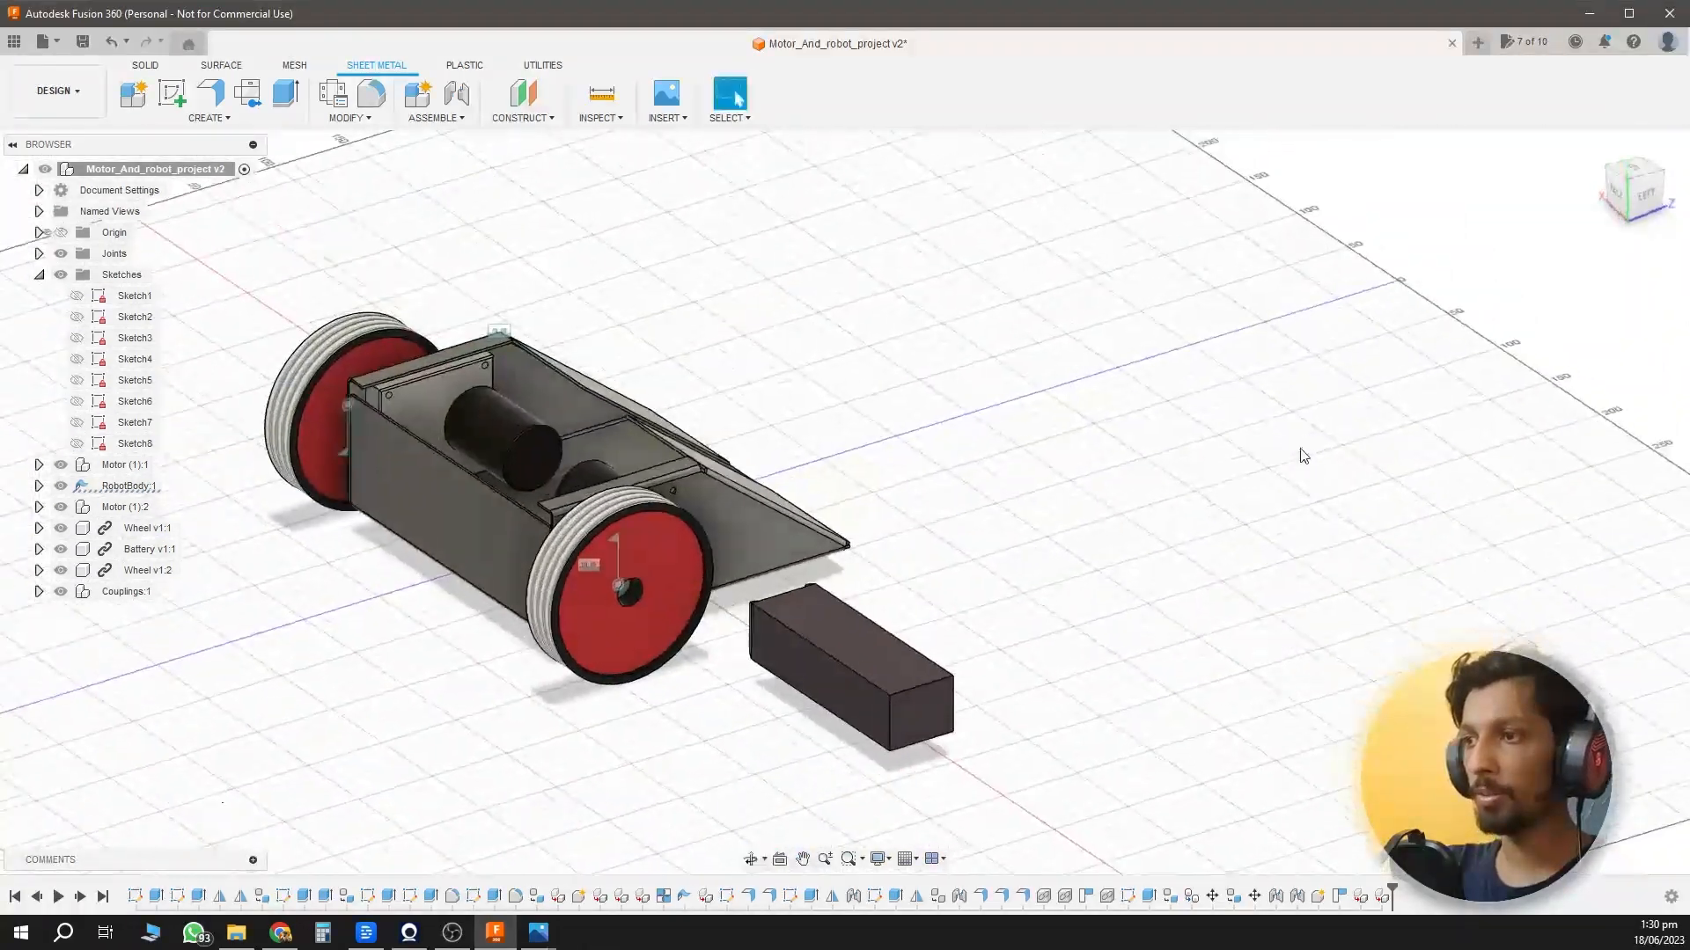
key("j")
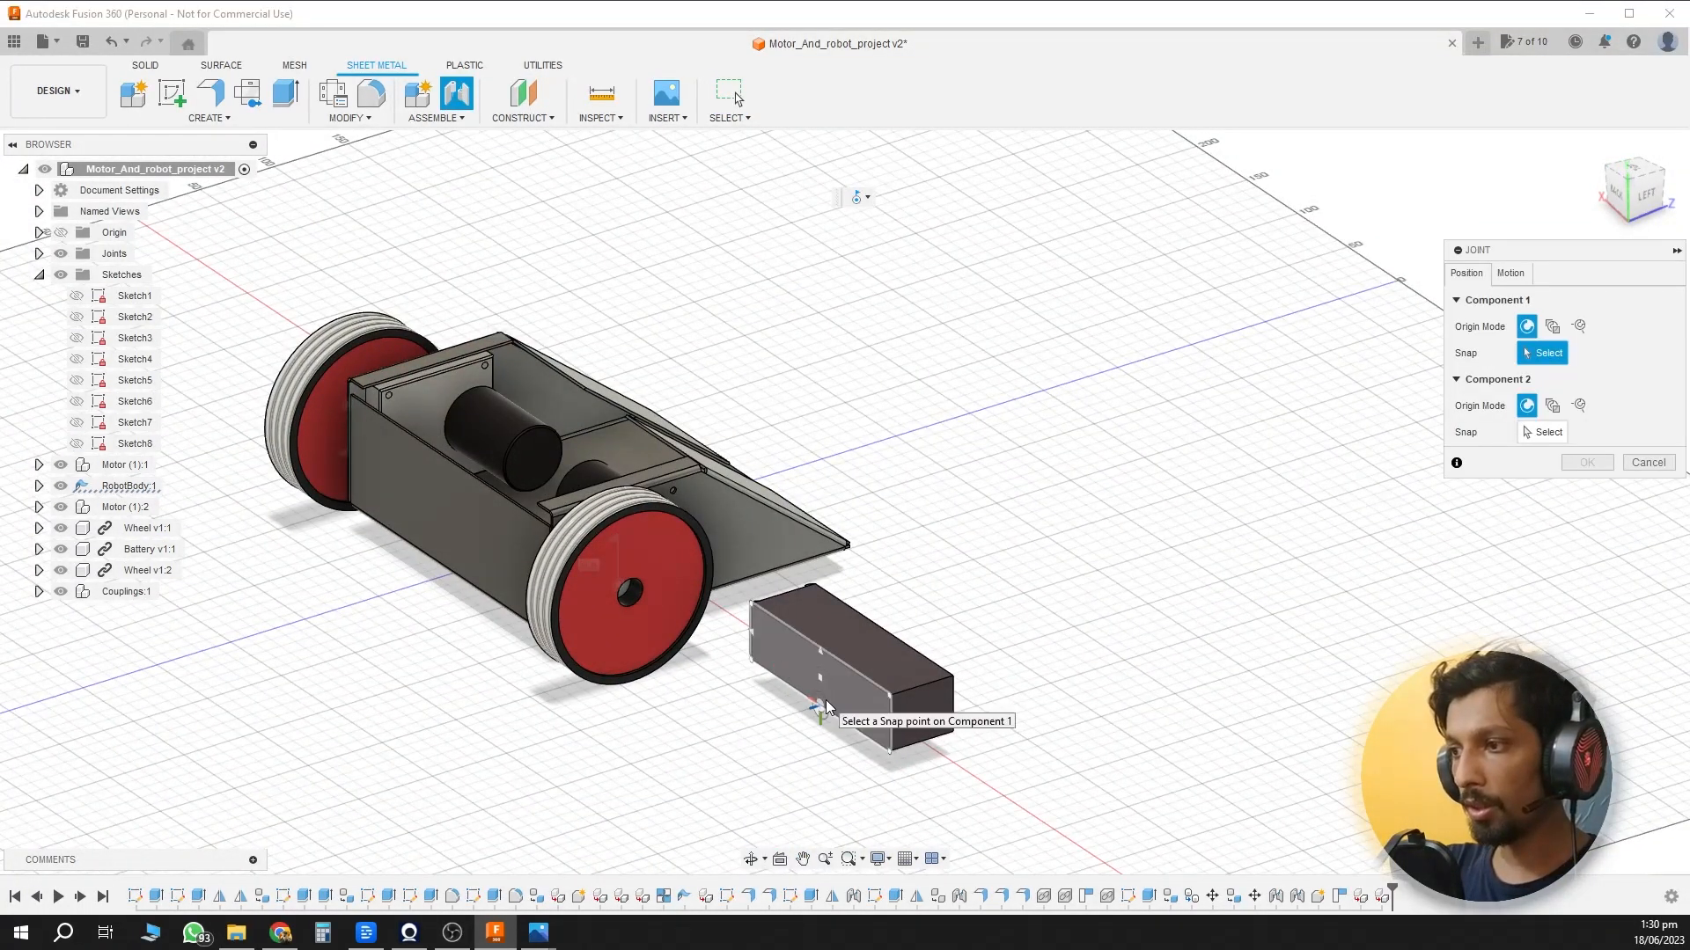
left_click(832, 715)
middle_click_drag(1021, 485, 876, 342, "shift")
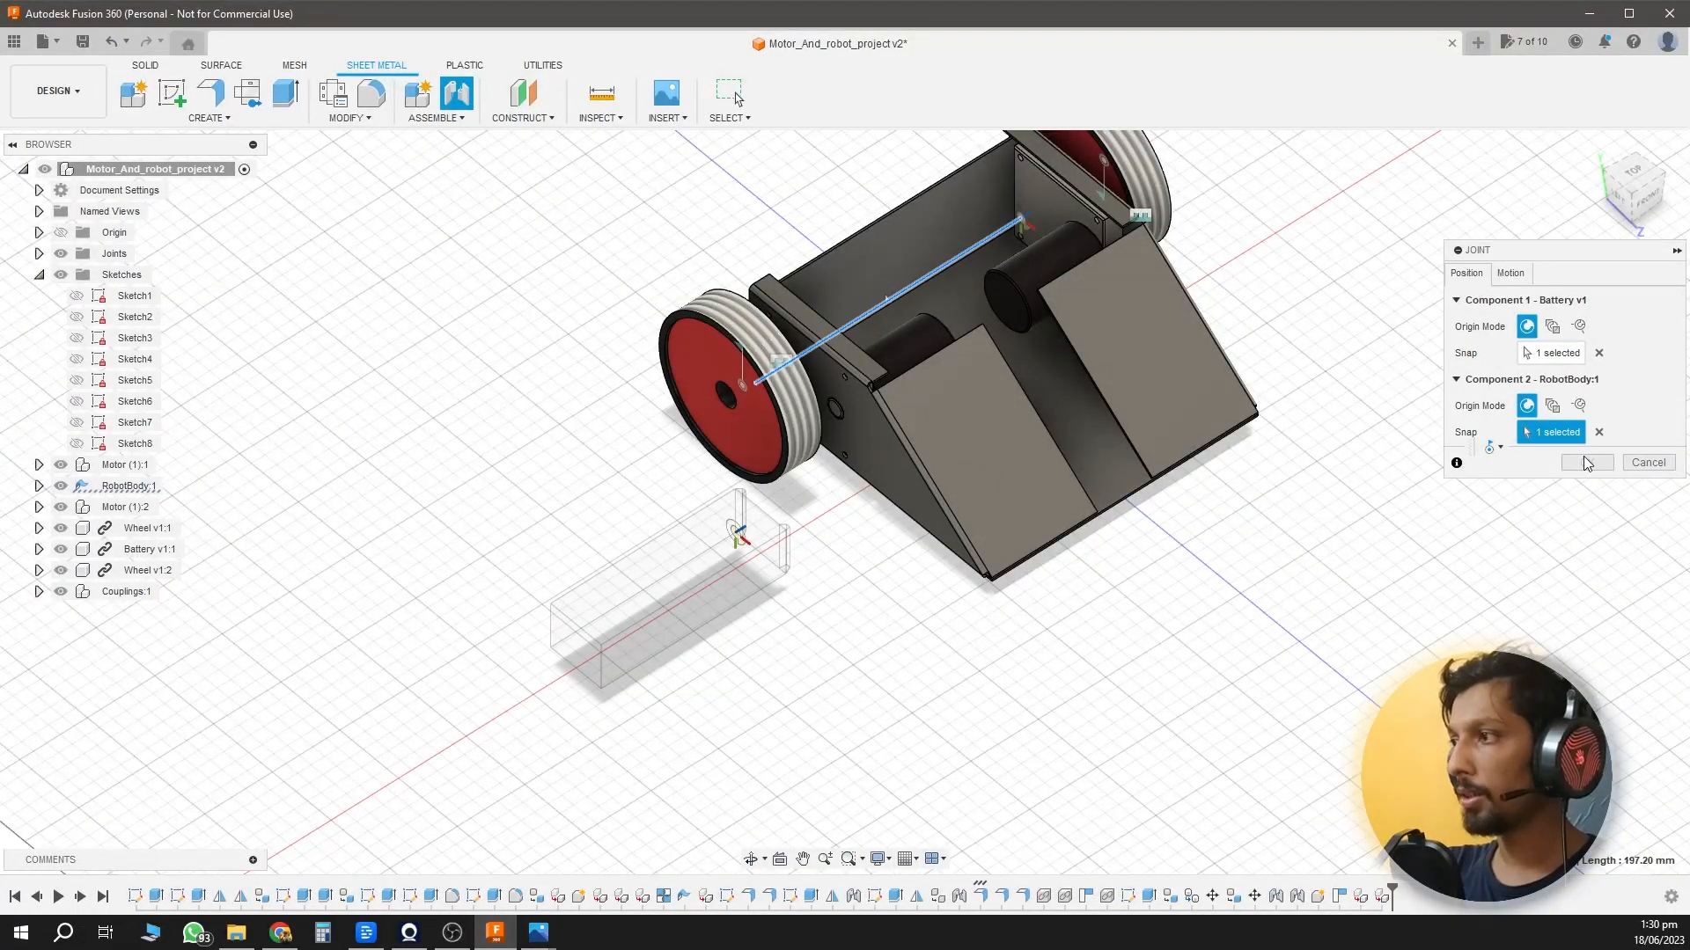
left_click(1597, 467)
left_click(1510, 273)
left_click(1543, 301)
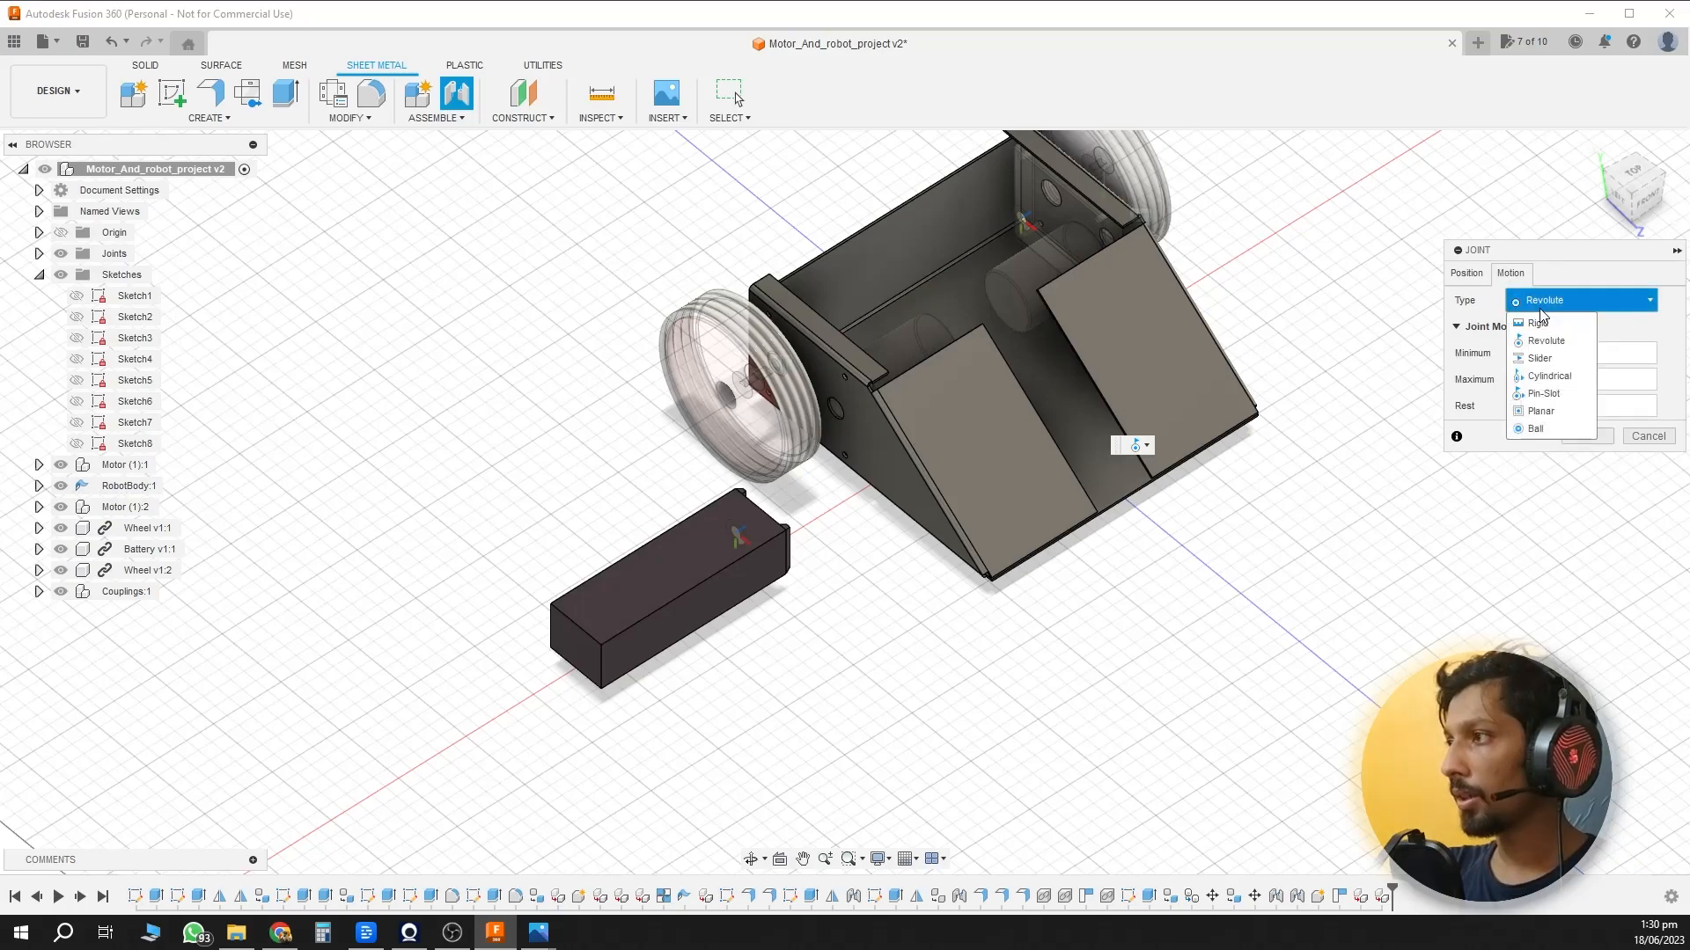
left_click(1540, 321)
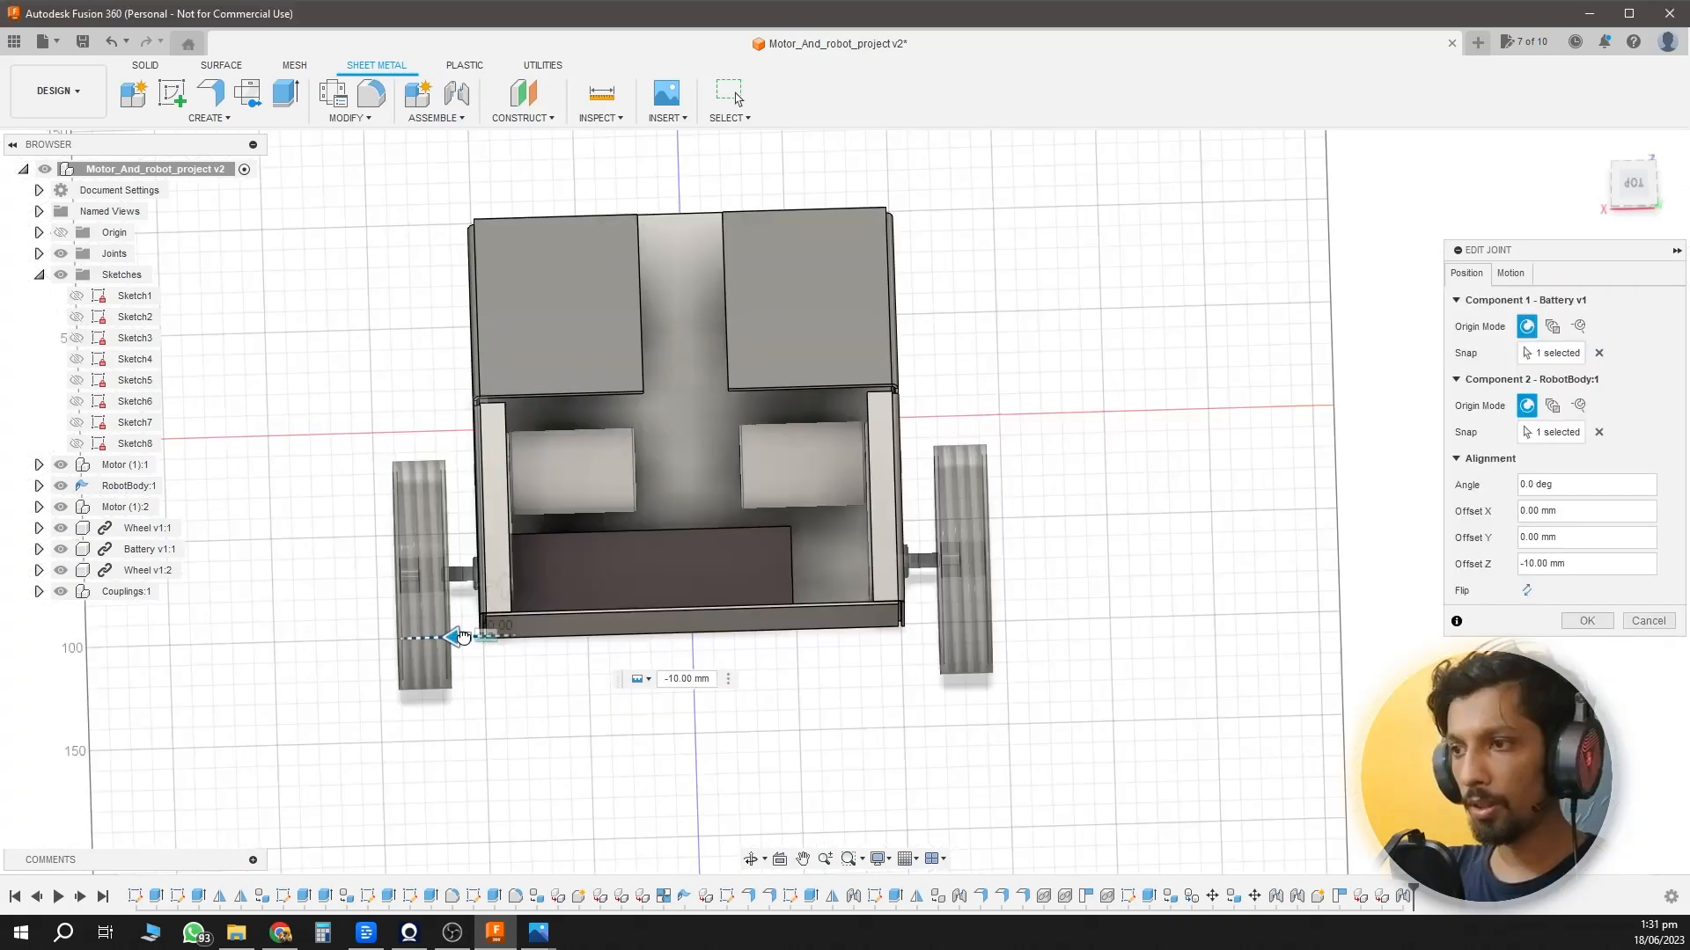
Set the battery joint's Z offset to -40 mm to centre the battery in the robot body.
mouse_move(452, 634)
left_mouse_down()
mouse_move(558, 634)
mouse_move(513, 637)
left_mouse_up()
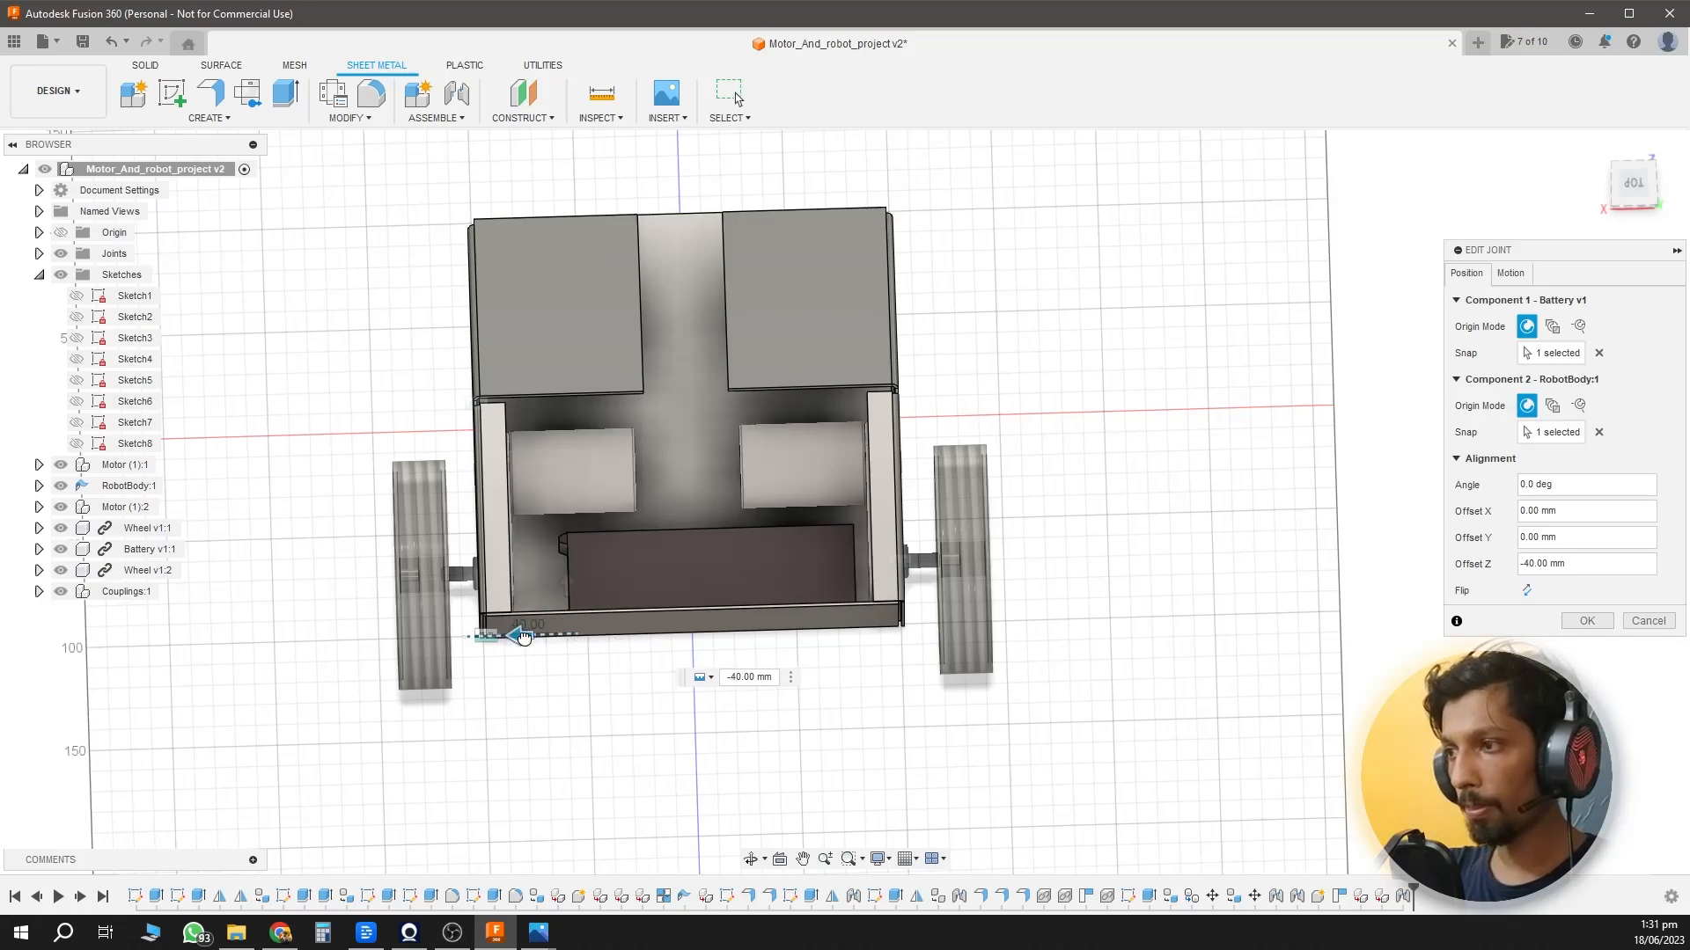
left_click(1587, 620)
middle_click_drag(1358, 578, 931, 640, "shift")
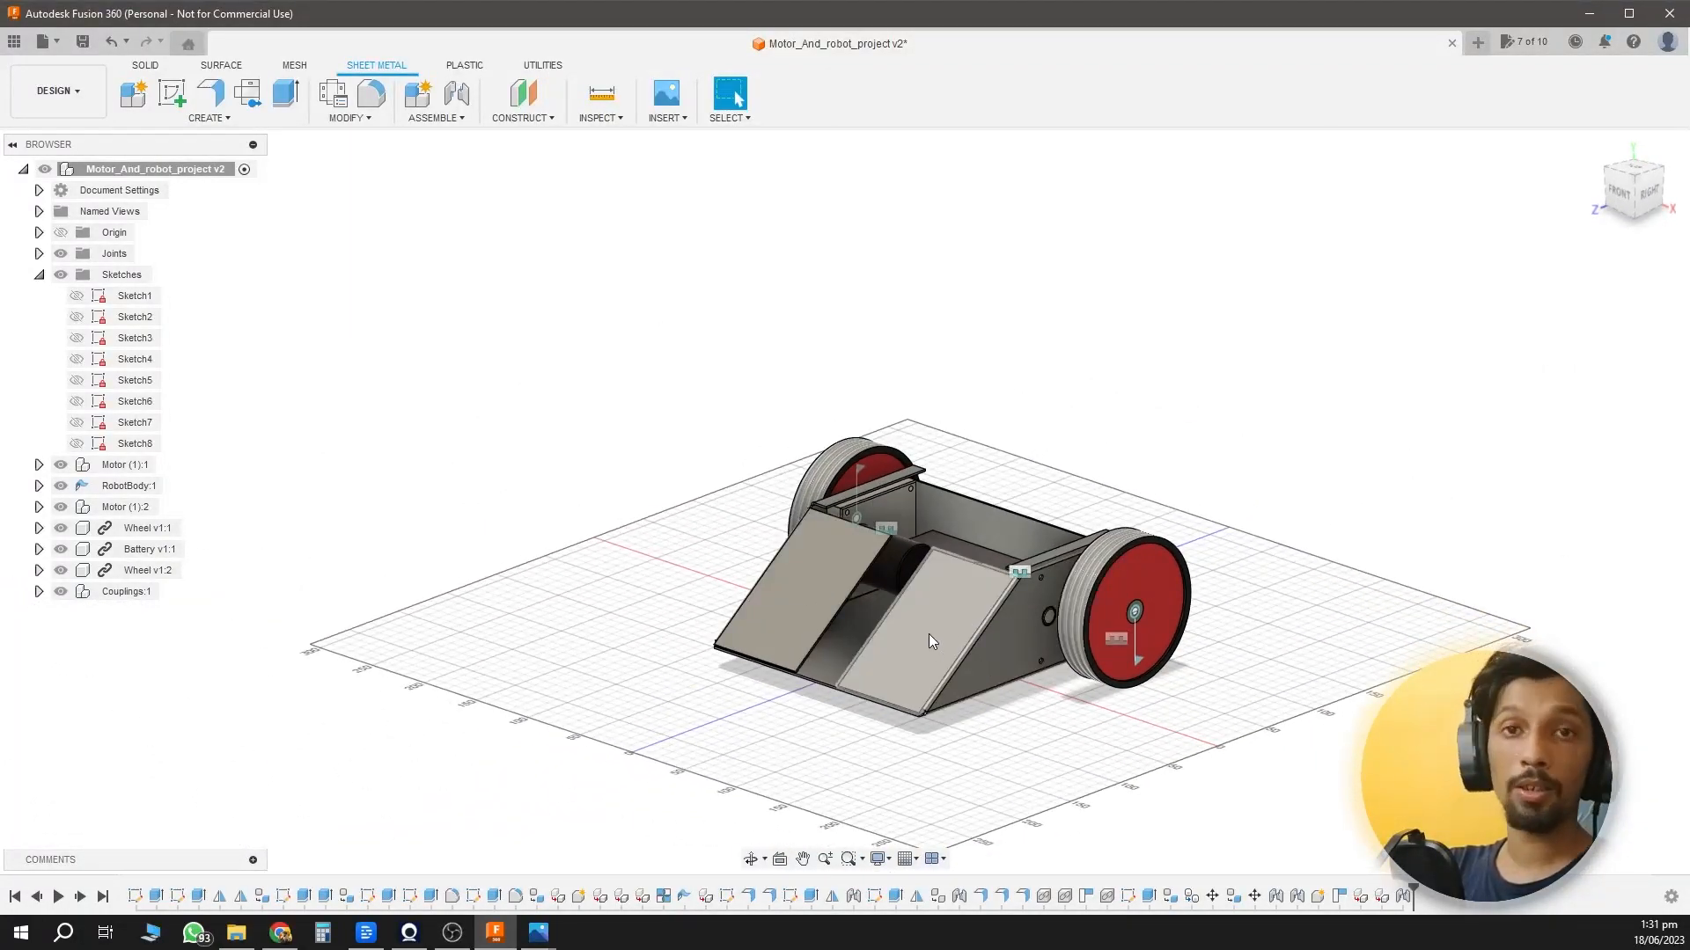
Start a sketch on one sloped front panel of the robot body and draw a 5 mm diameter circle near its lower outer corner.
left_click(160, 97)
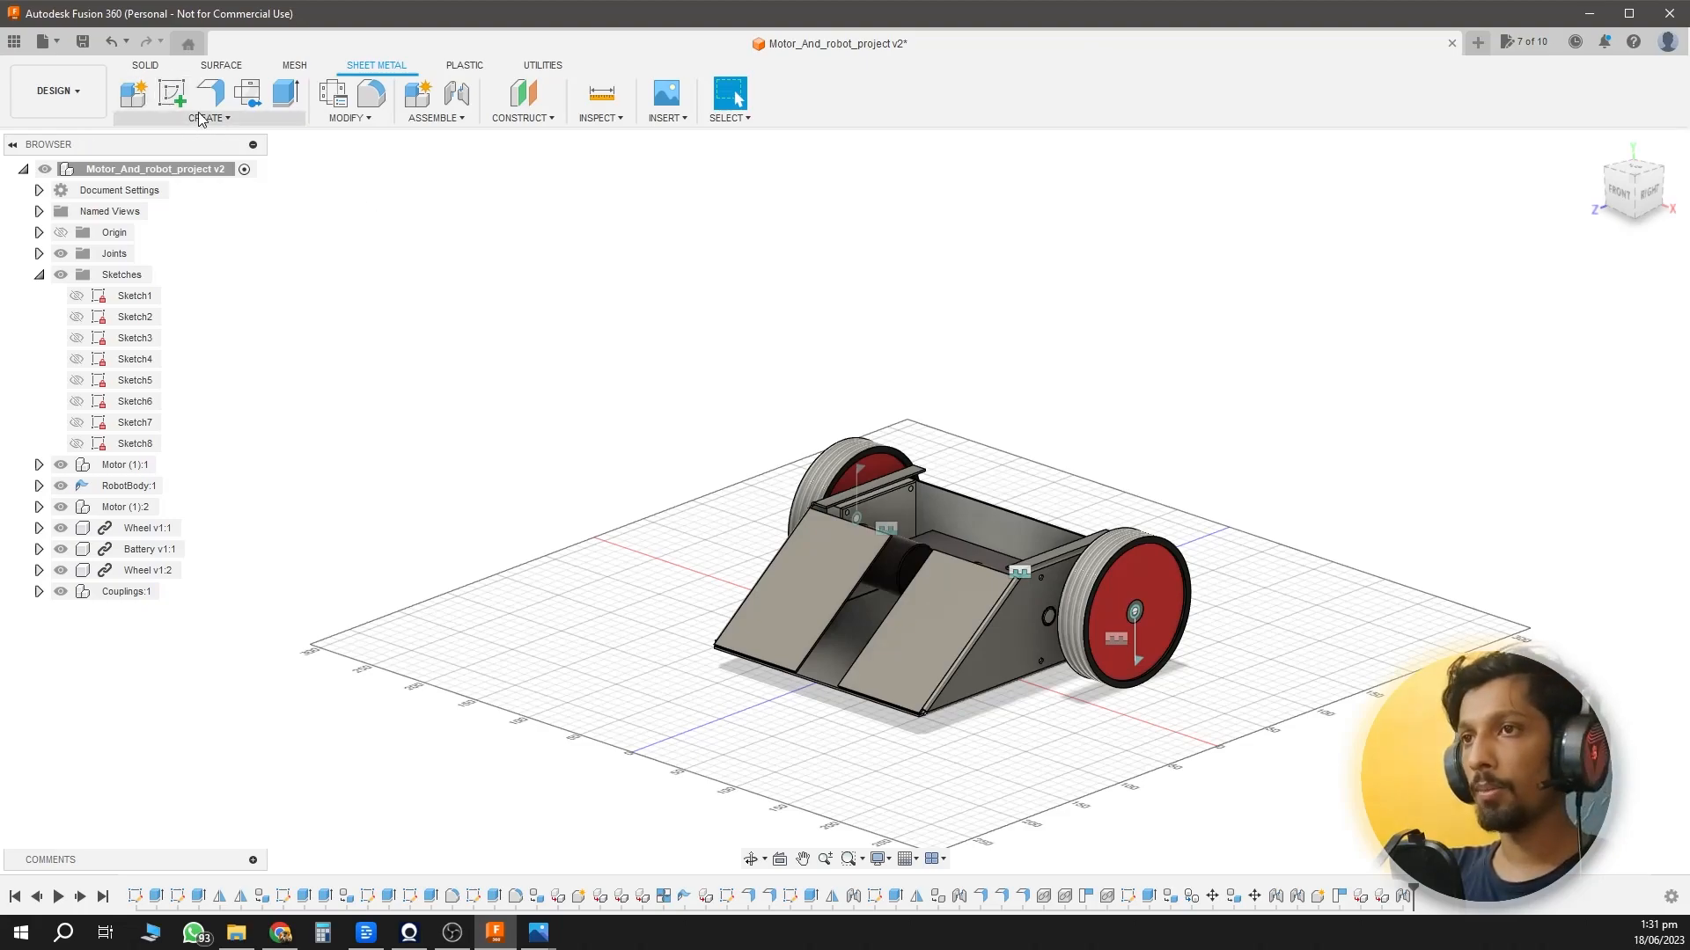
left_click(859, 590)
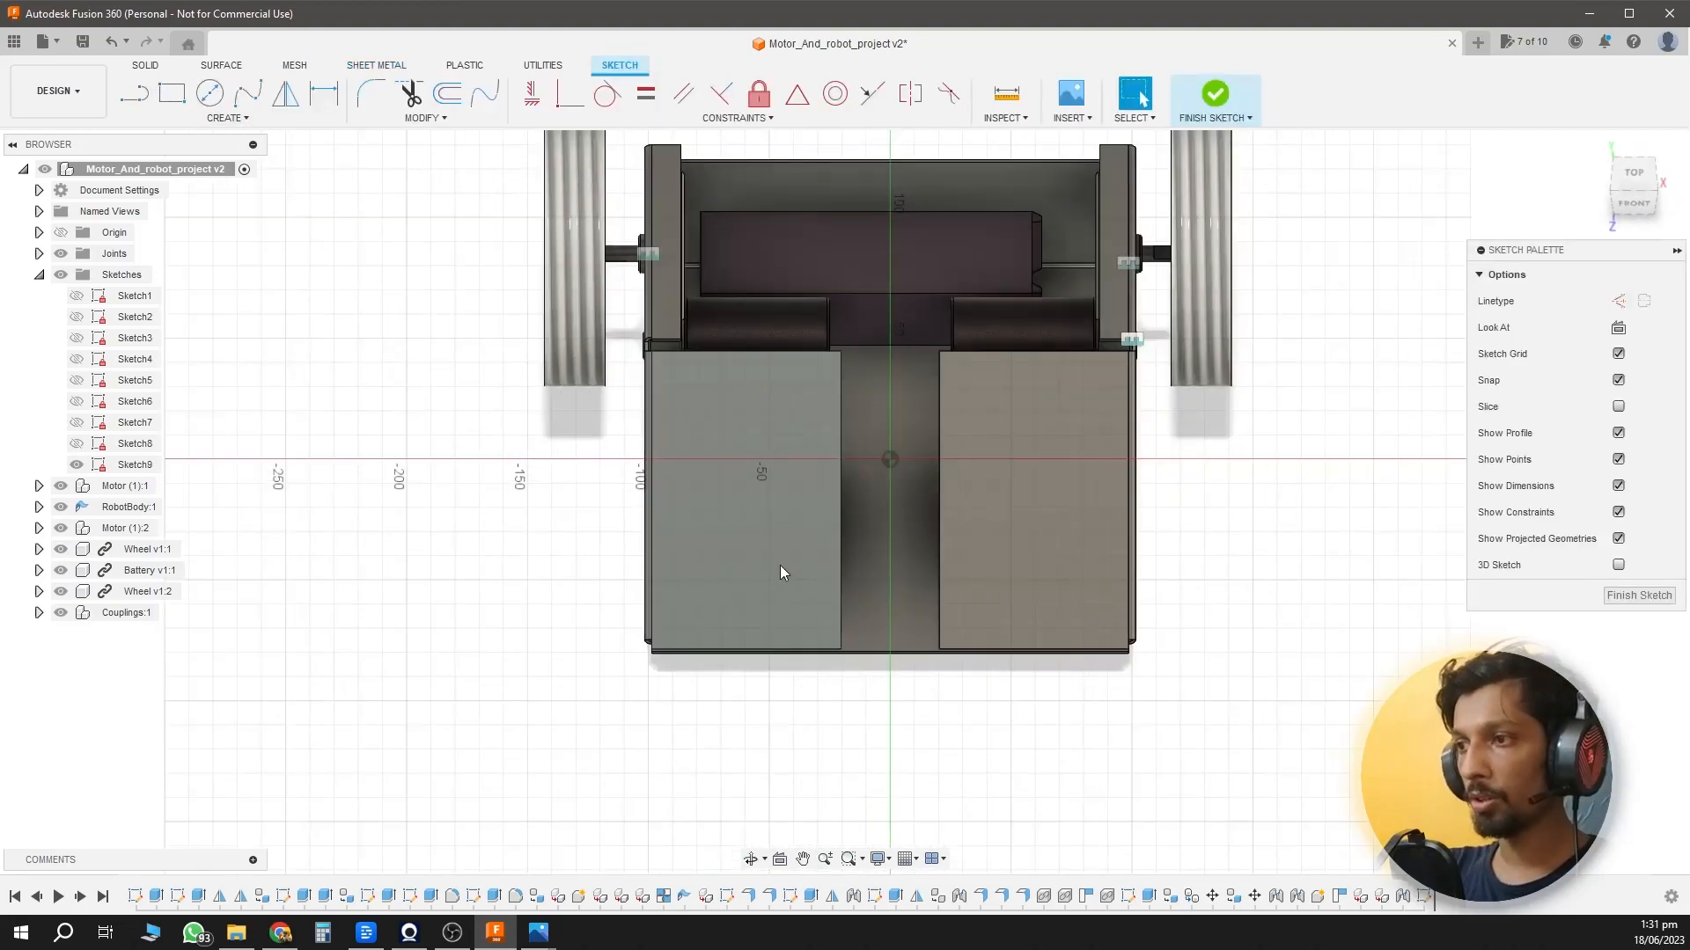
left_click(218, 103)
scroll(852, 558, "up", 3)
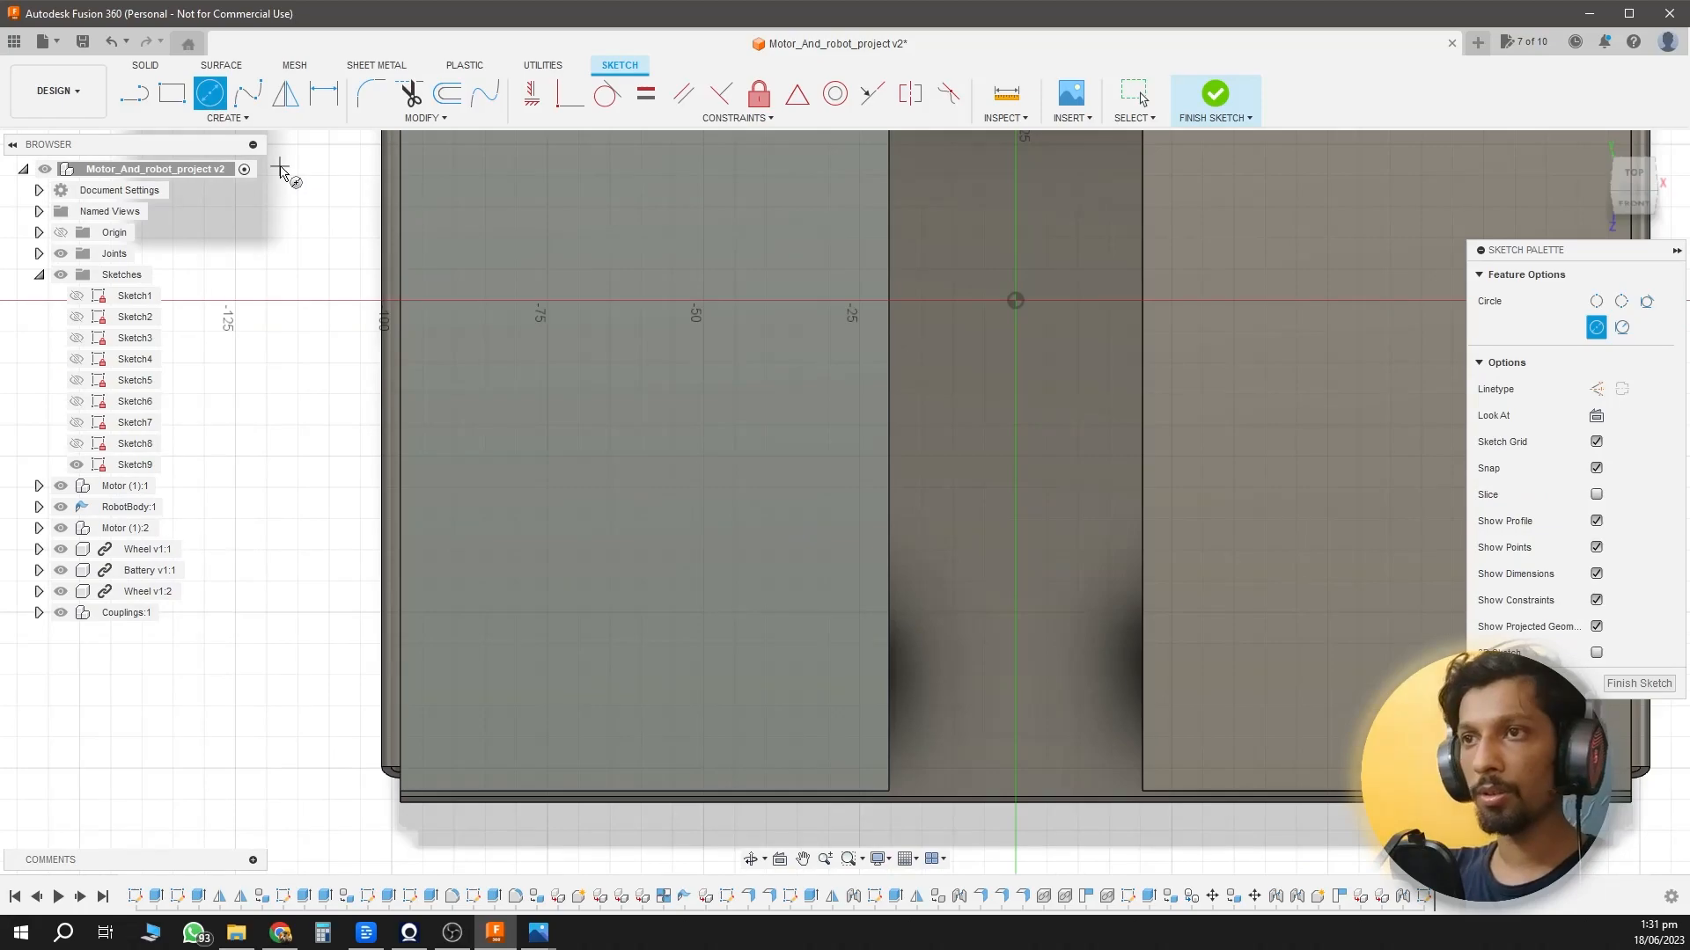
left_click(482, 667)
type("5 m")
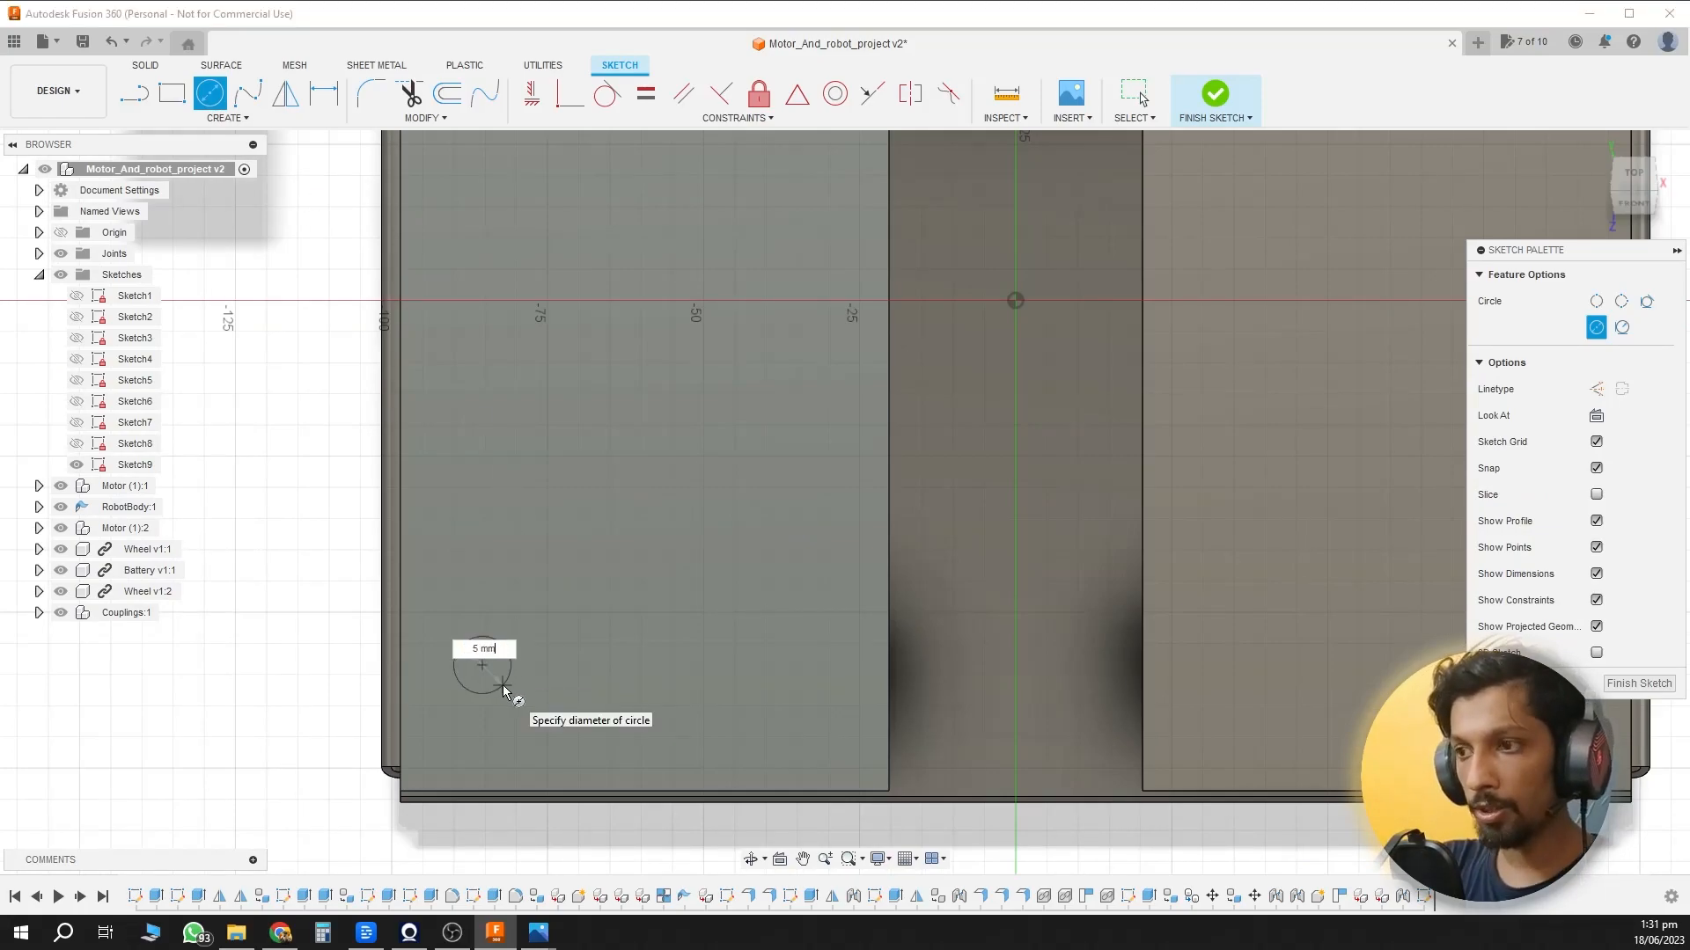
type("m")
key("Return")
key("Escape")
Dimension the circle's centre 15 mm from the panel's outer side edge.
scroll(545, 638, "up", 3)
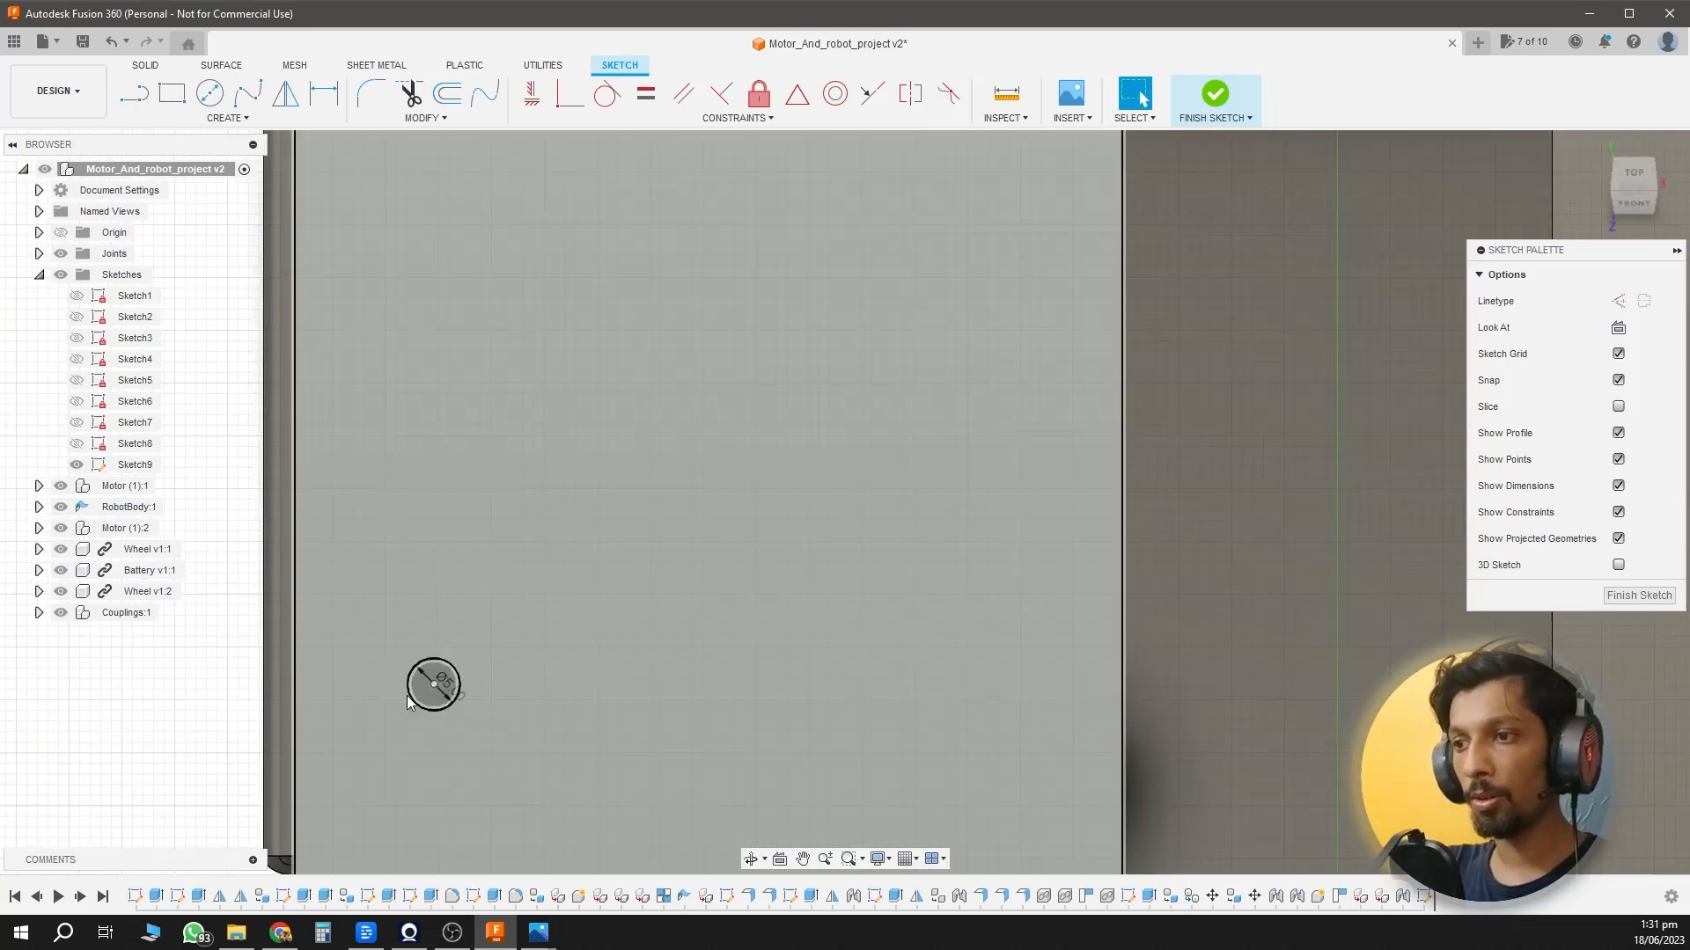
scroll(479, 711, "down", 2)
middle_click_drag(479, 711, 483, 658)
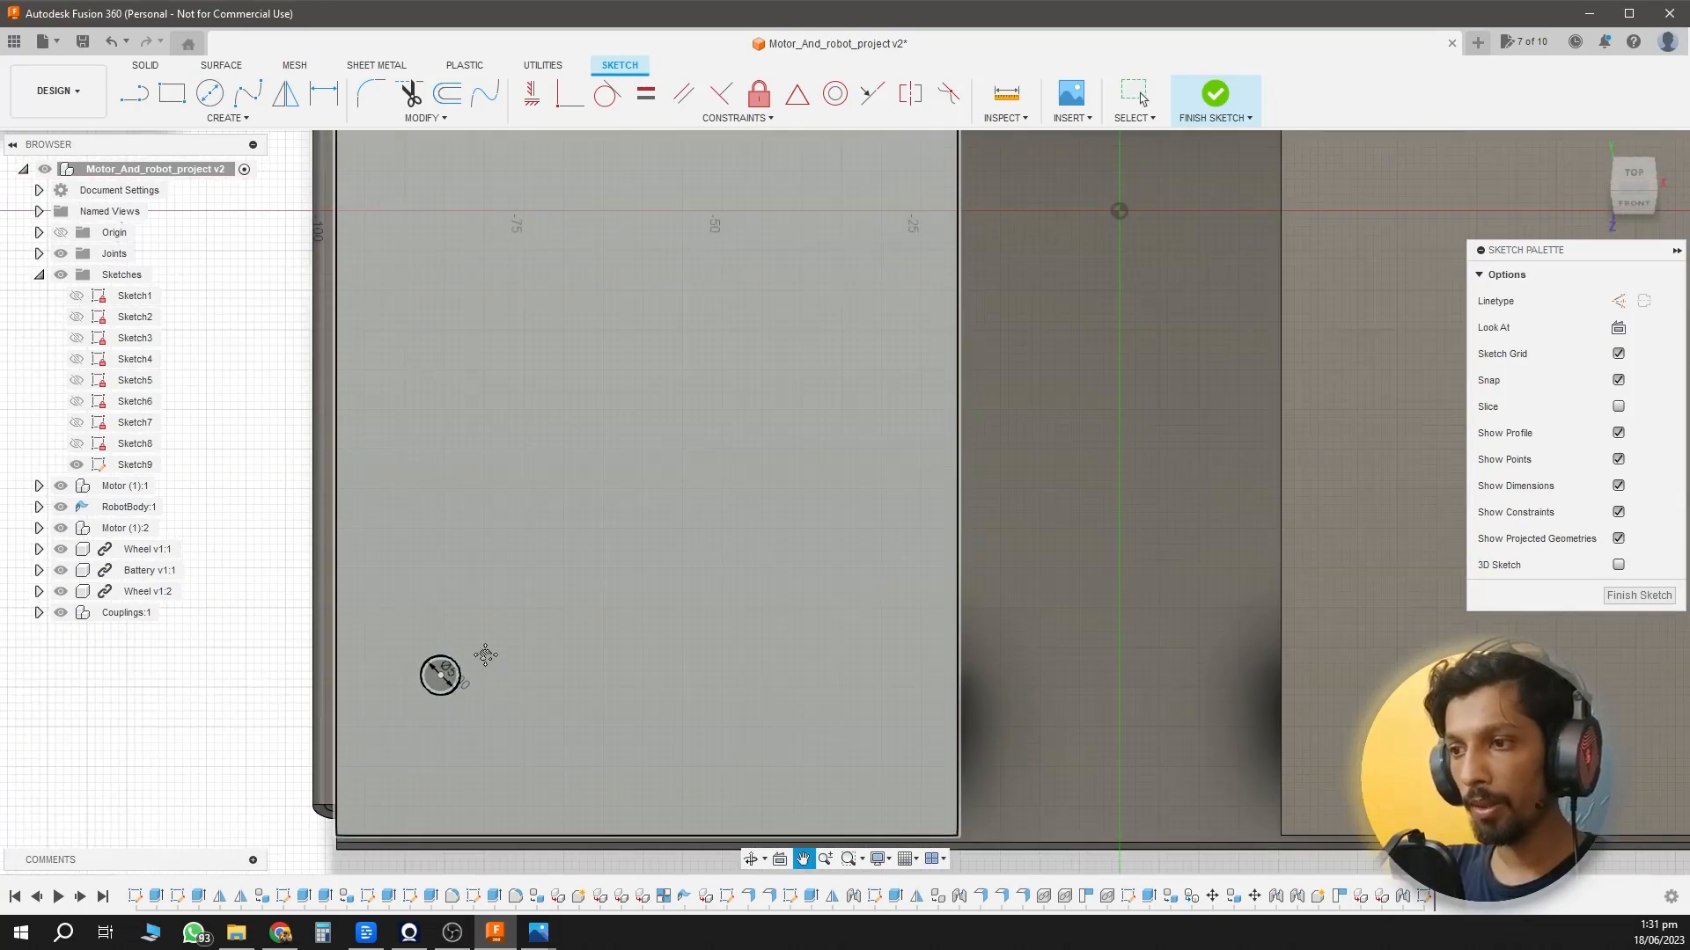
scroll(436, 651, "up", 2)
key("d")
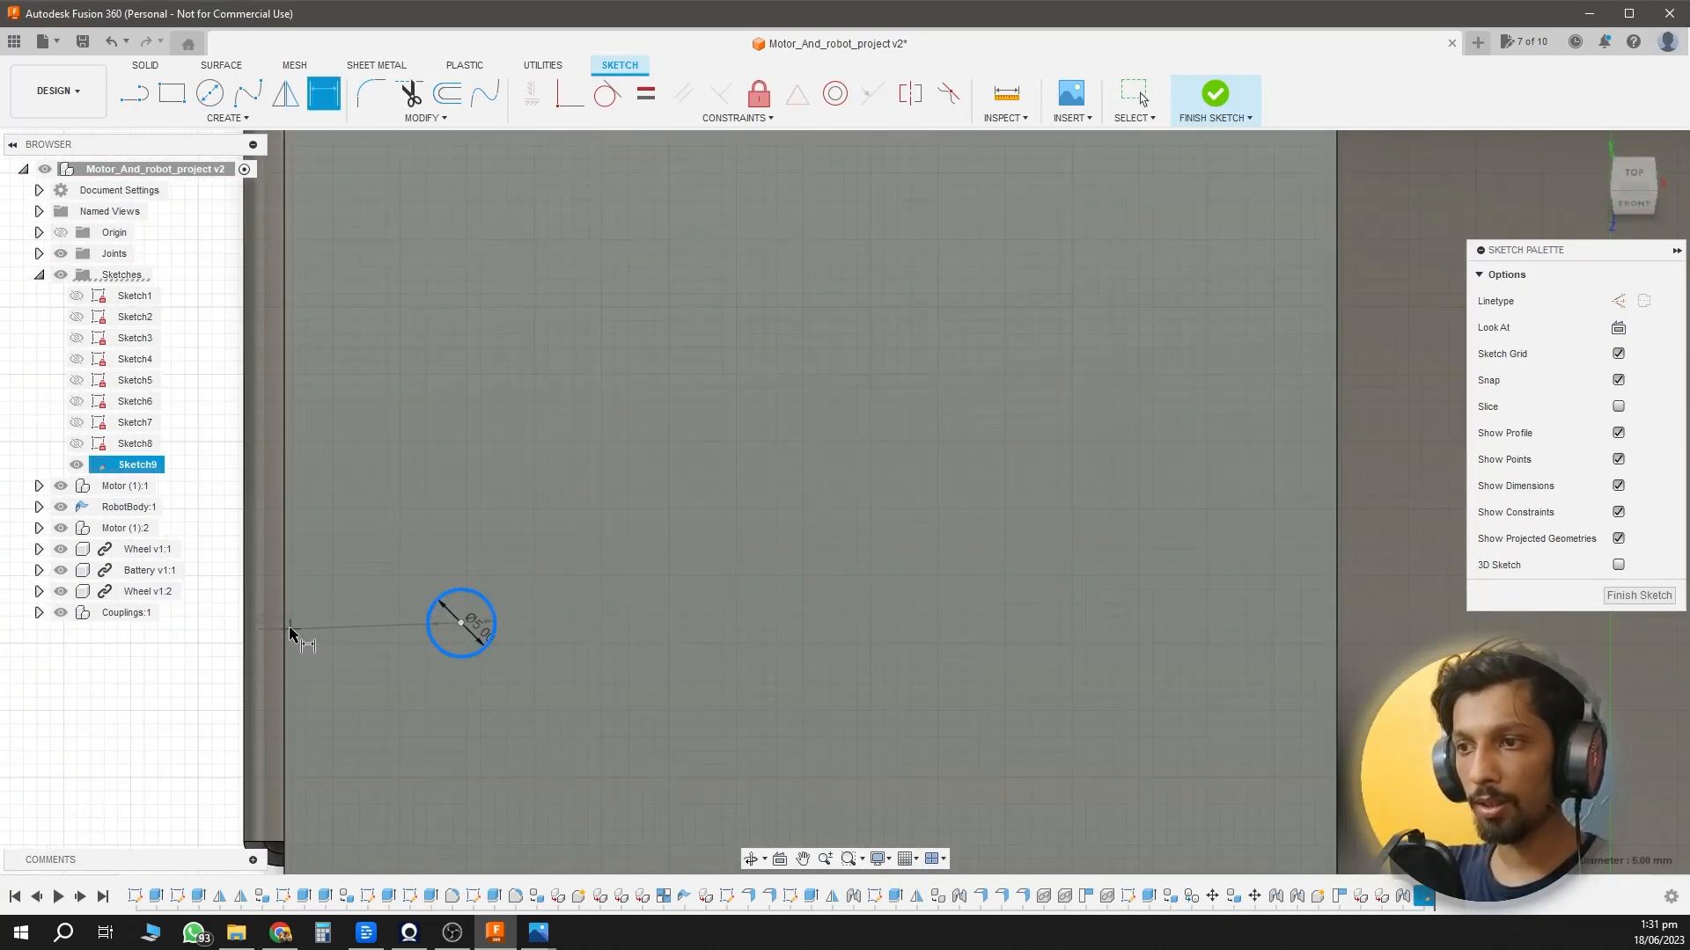
left_click(287, 630)
left_click(368, 441)
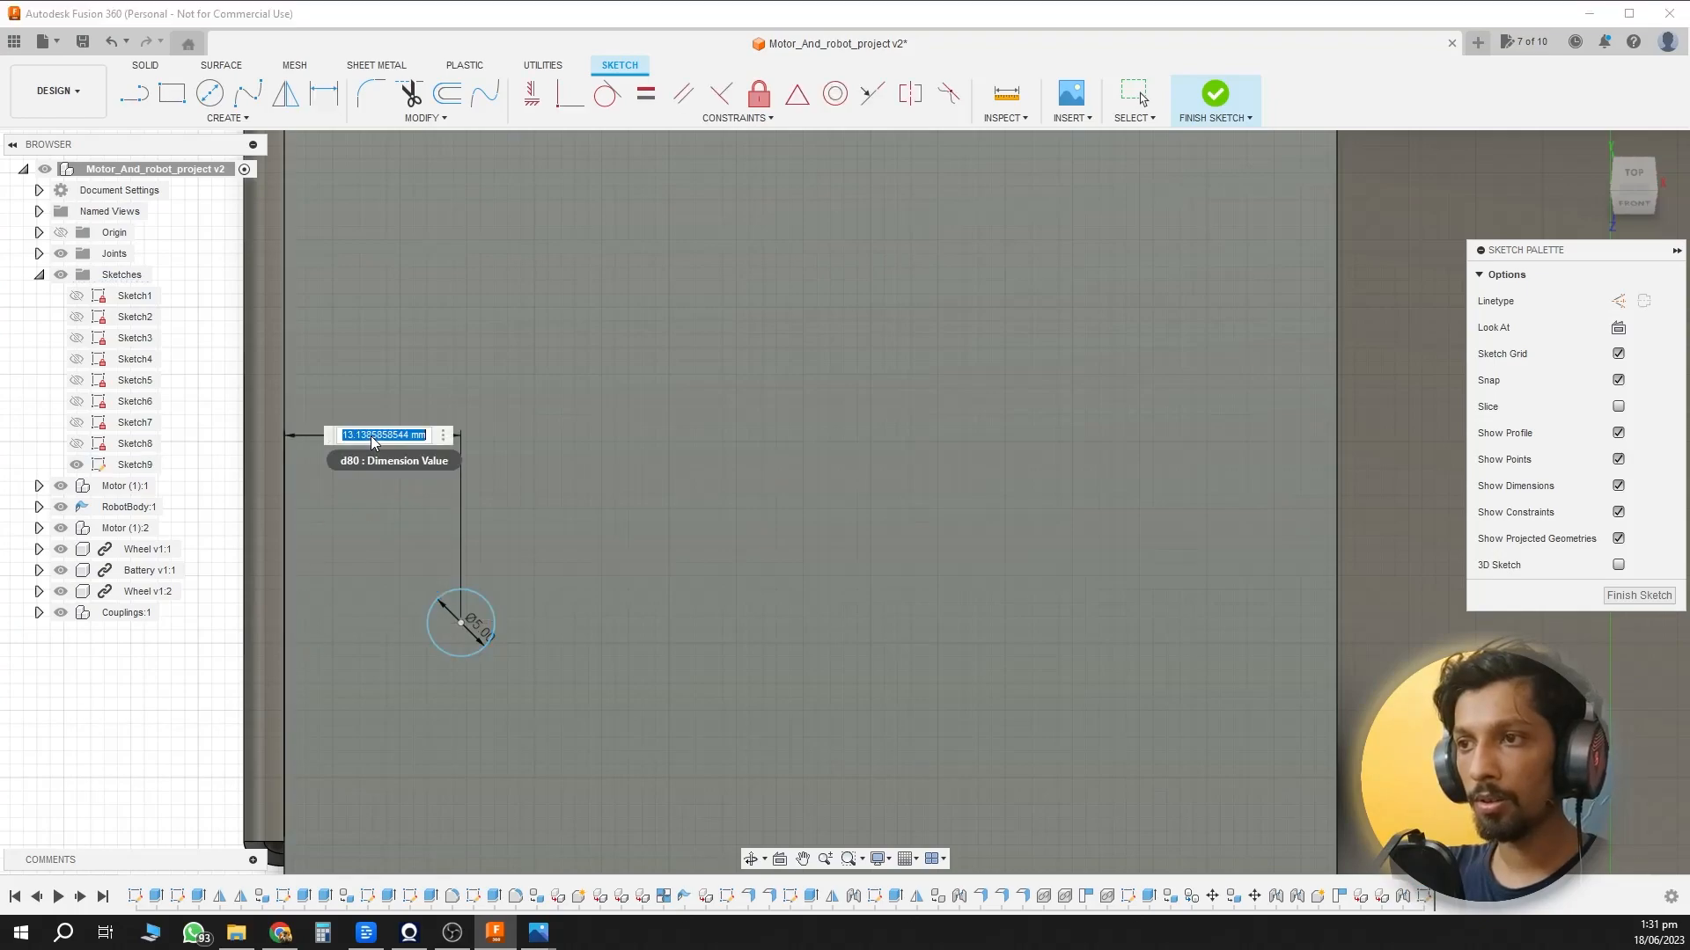
type("15")
key("Return")
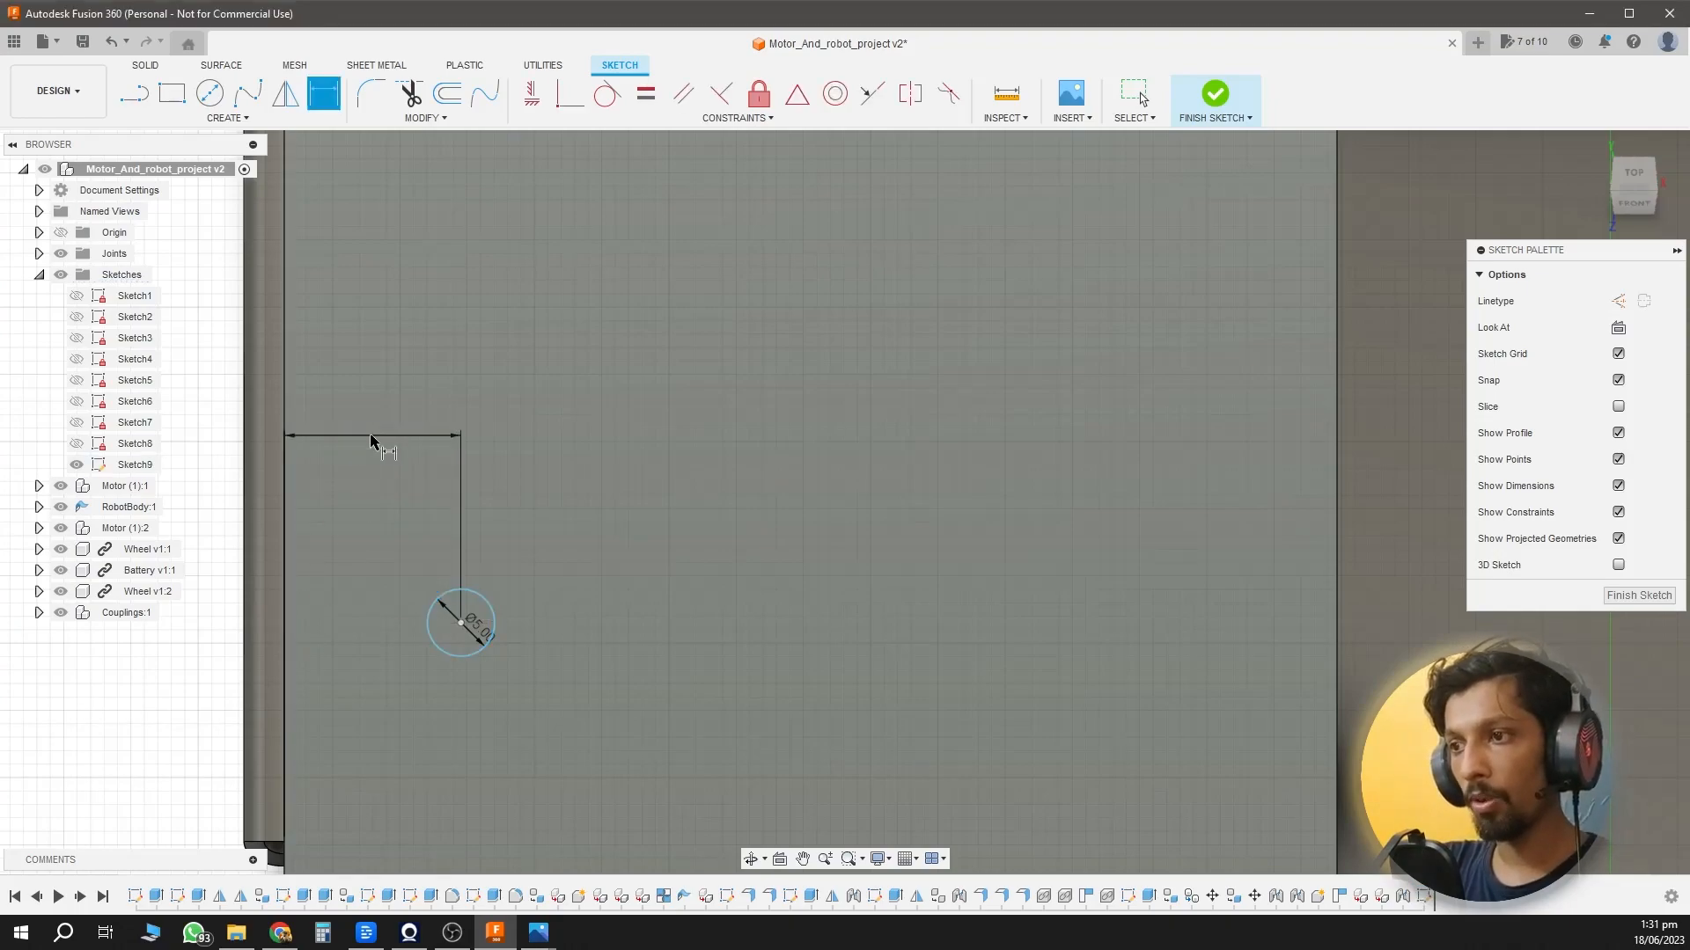
Dimension the circle's centre 15 mm from the panel's lower edge.
left_click(500, 427)
left_click(515, 698)
left_click(211, 661)
type("15")
key("Return")
scroll(599, 643, "down", 2)
key("Escape")
Copy the 5 mm circle twice along the panel's lower edge, at X distances of 15 mm and 30 mm from the original.
left_click(536, 547)
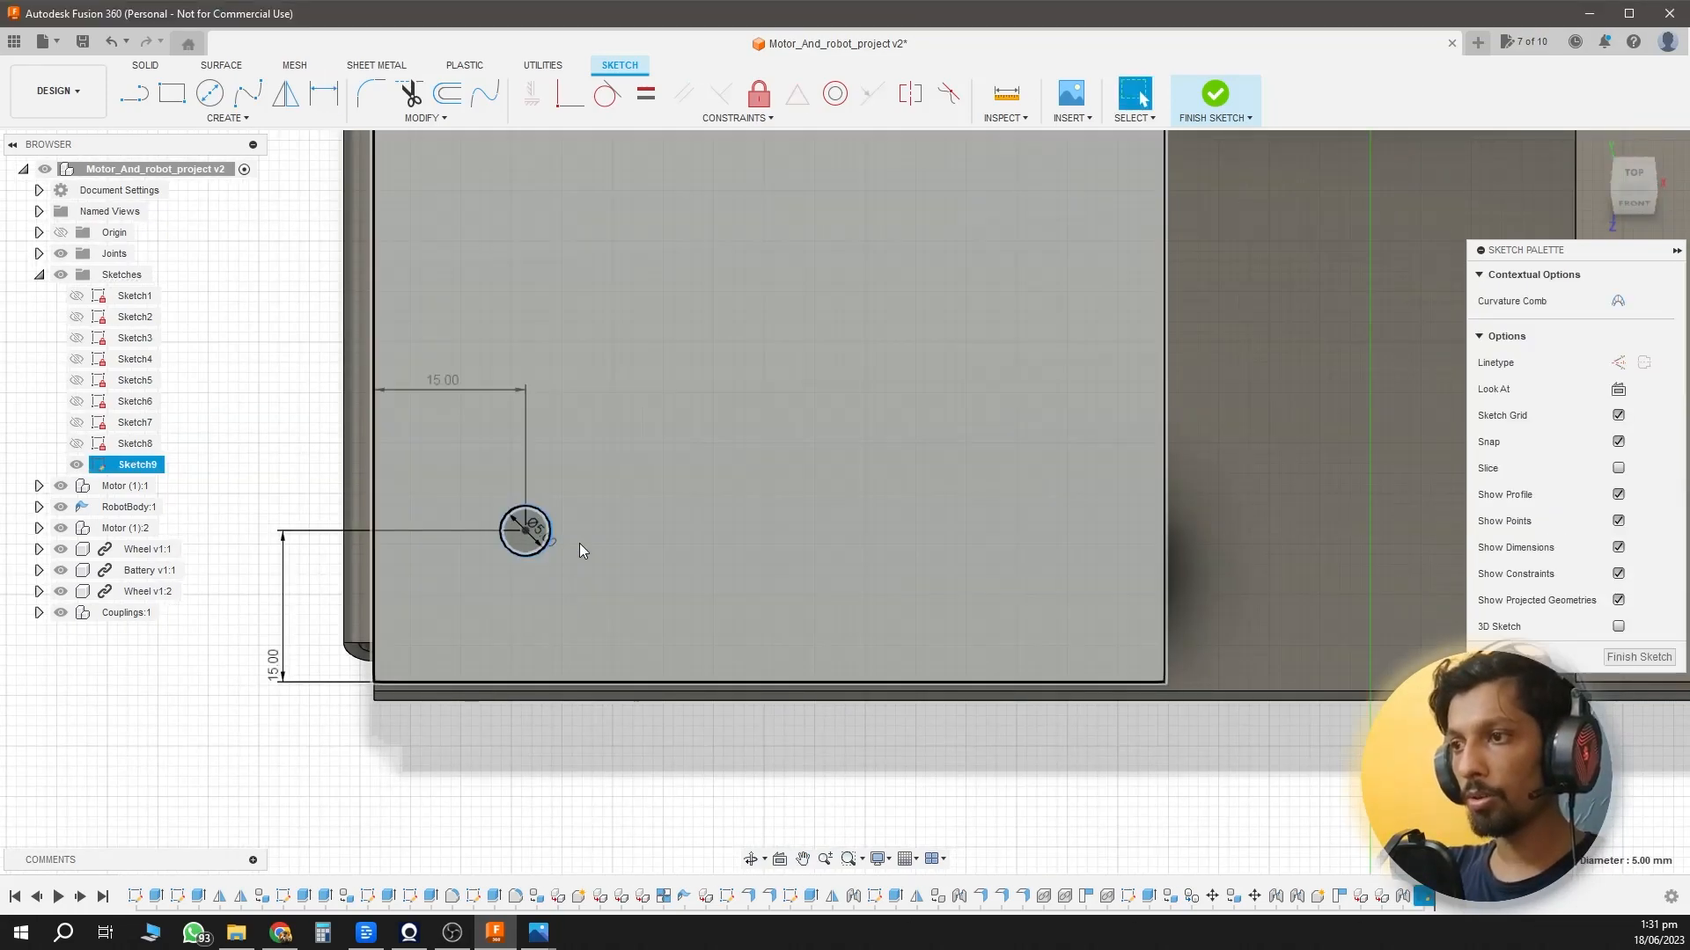
key("m")
left_click_drag(617, 526, 738, 513)
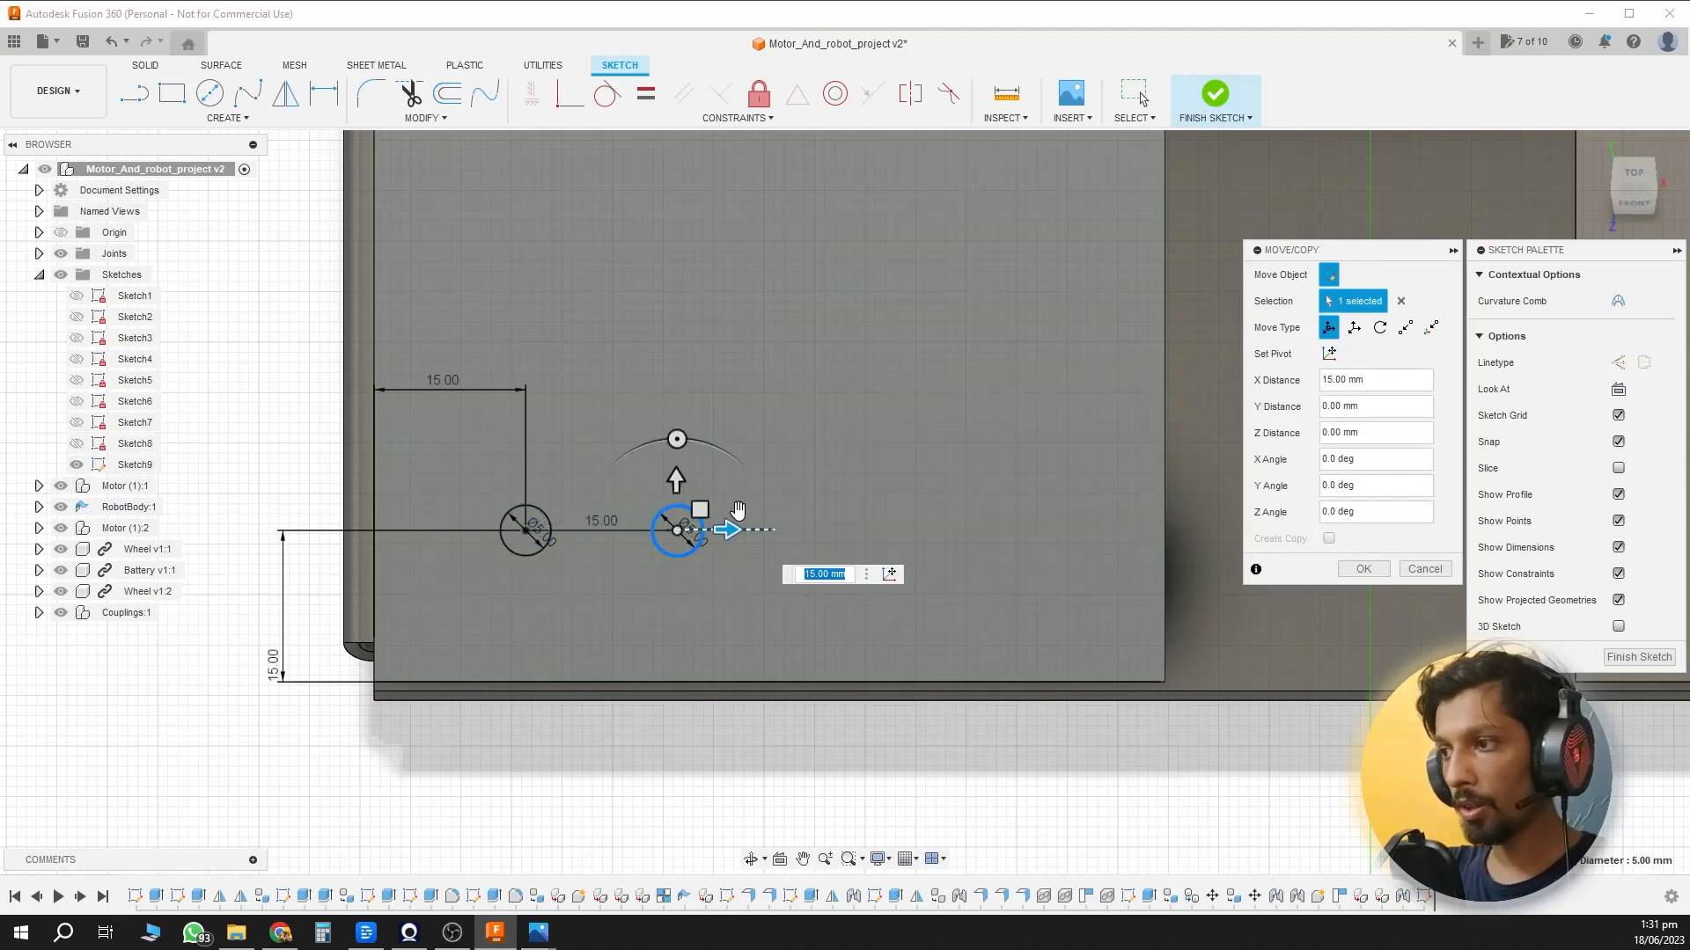
key("Return")
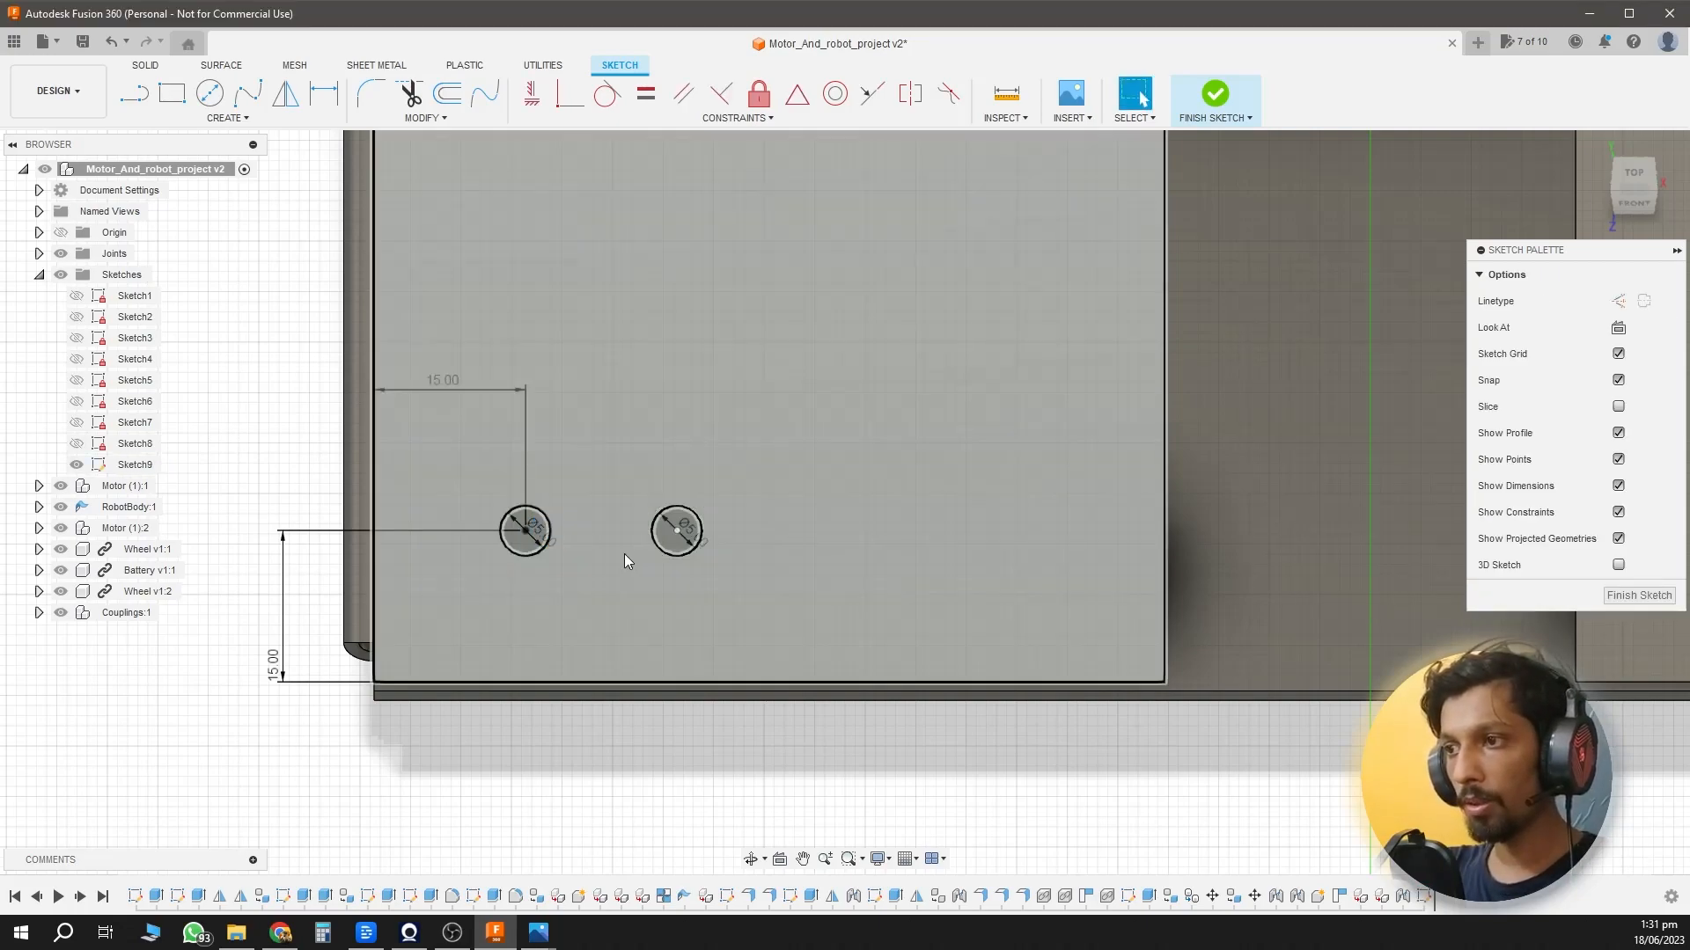
key("ctrl+v")
left_click_drag(581, 531, 869, 531)
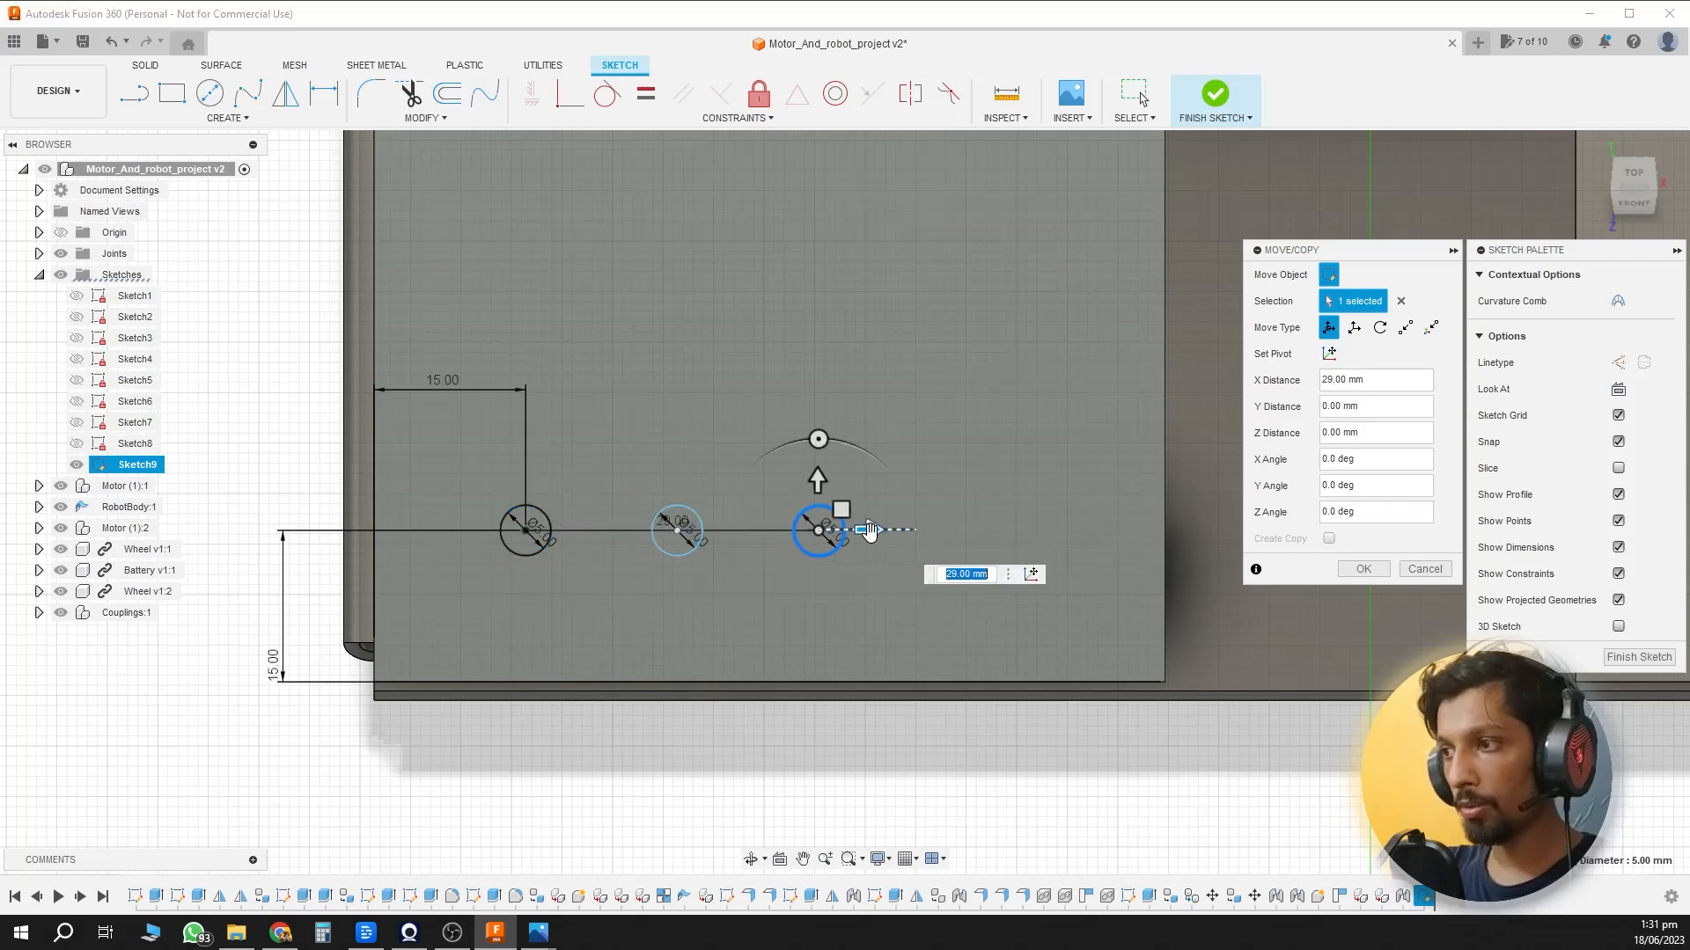
type("30")
key("Return")
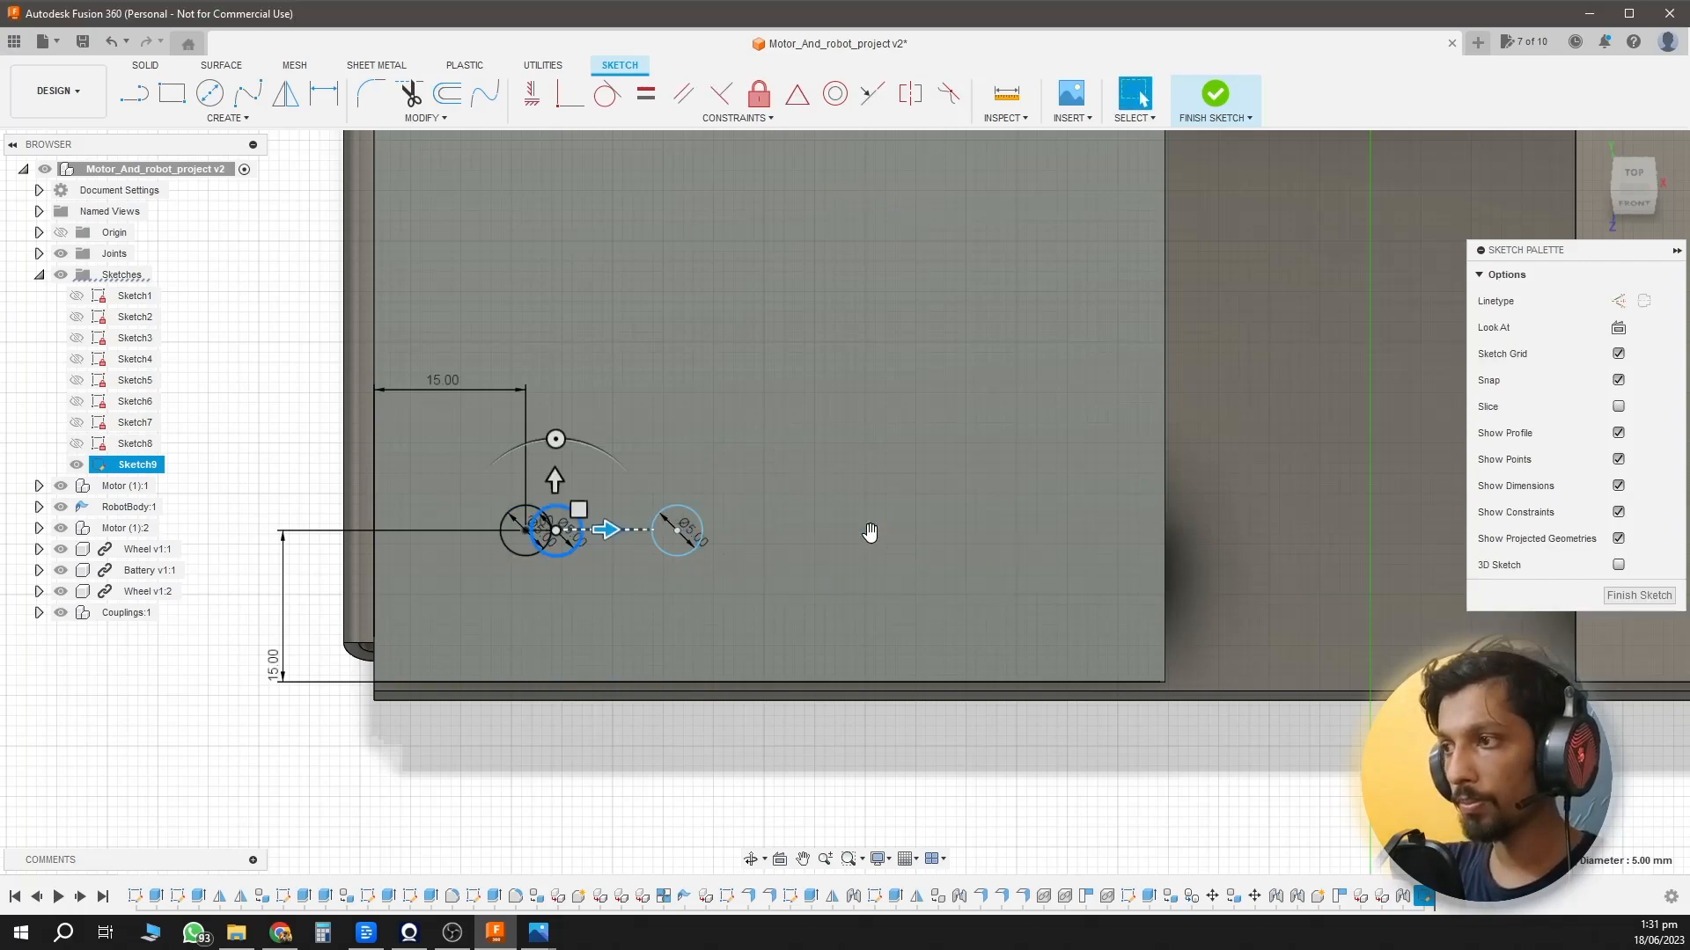
Extrude the three circles as a Cut with extent To Object, ending at the sloped panel's underside face.
scroll(869, 533, "down", 2)
scroll(738, 607, "up", 3)
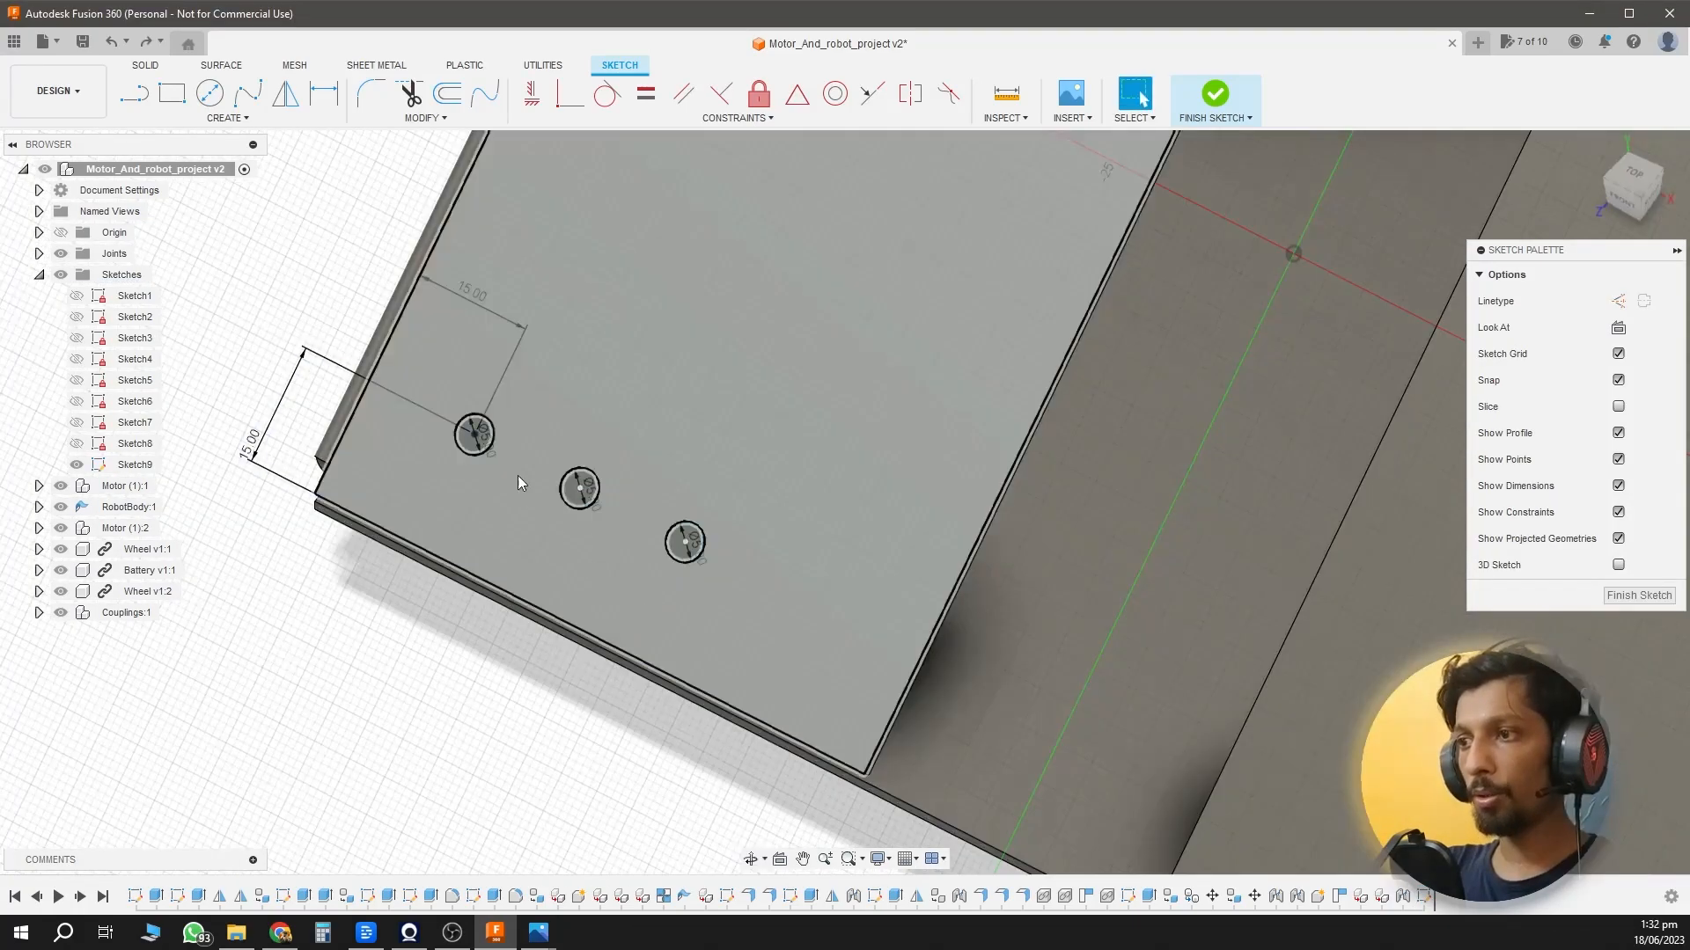
key("e")
left_click(567, 489)
left_click(700, 551)
middle_click_drag(700, 550, 744, 498, "shift")
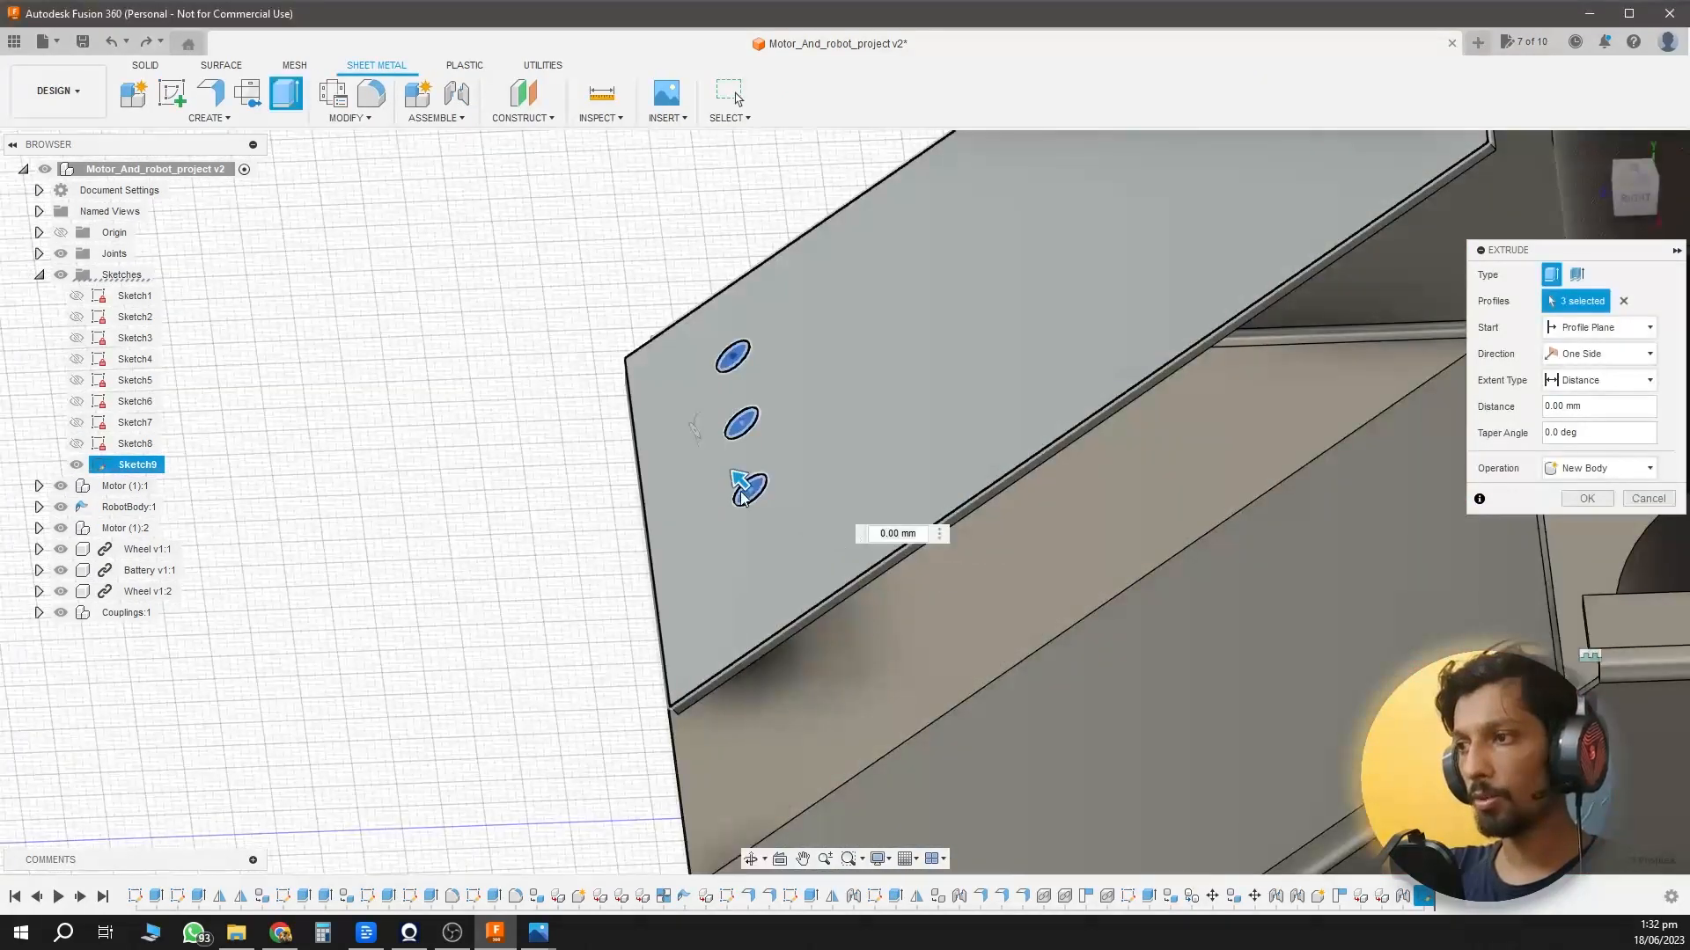
left_click_drag(745, 498, 780, 522)
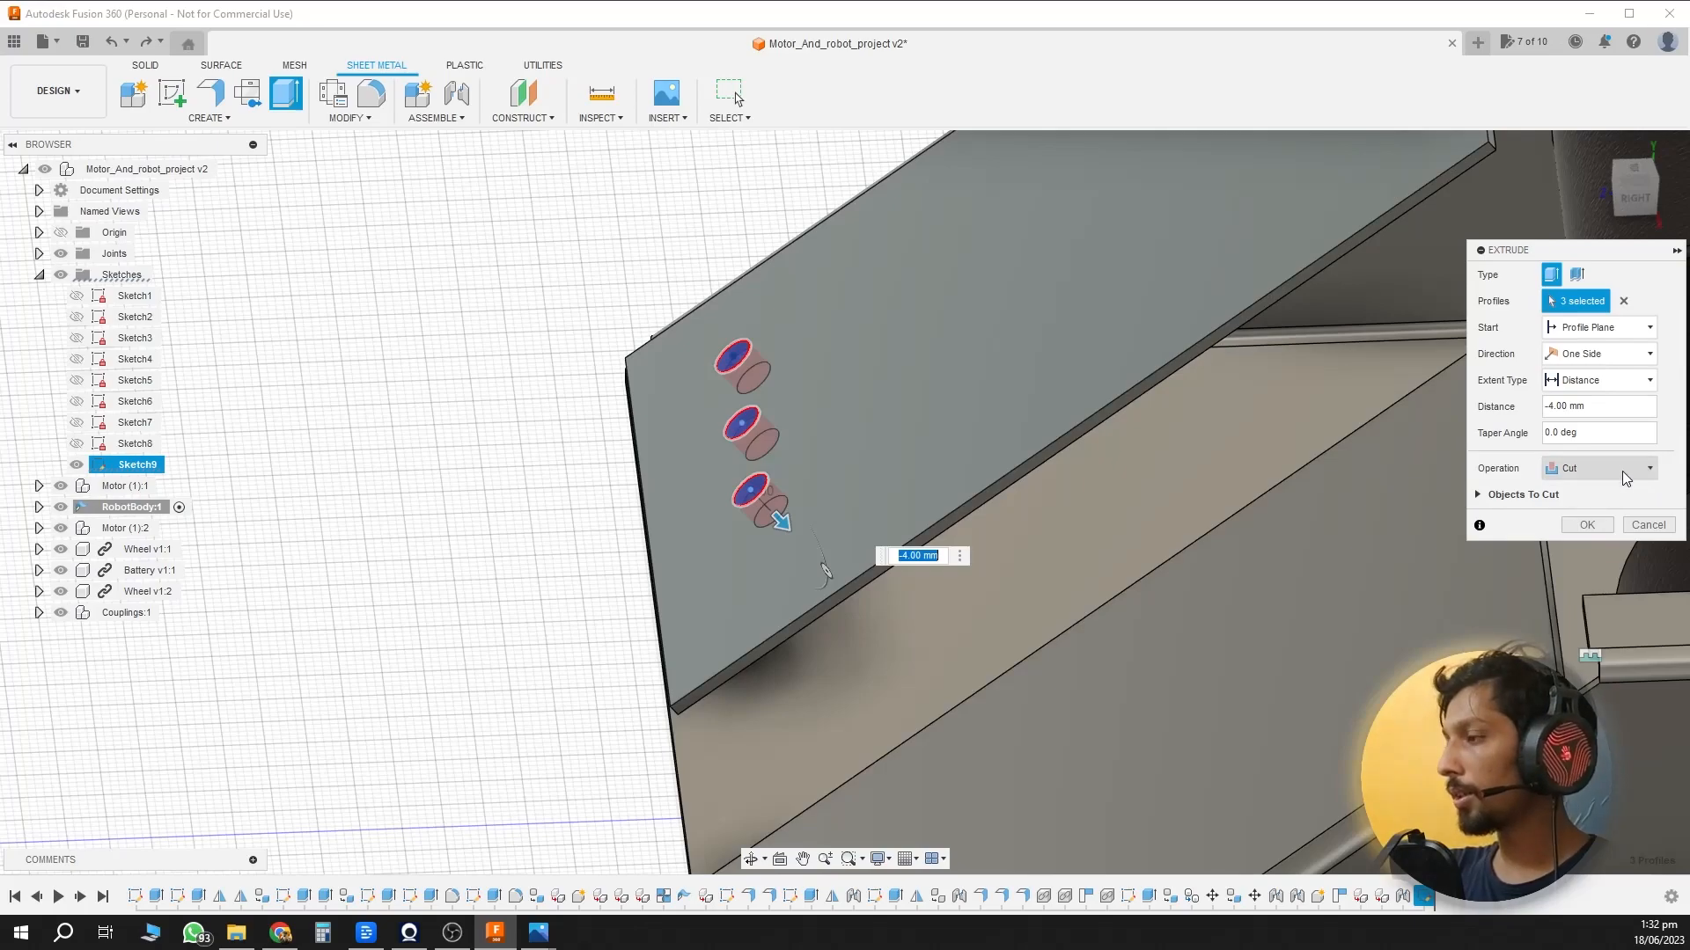
left_click(1625, 478)
left_click(1625, 479)
left_click(1609, 380)
left_click(1575, 424)
middle_click_drag(1576, 424, 1267, 437, "shift")
left_click(1130, 432)
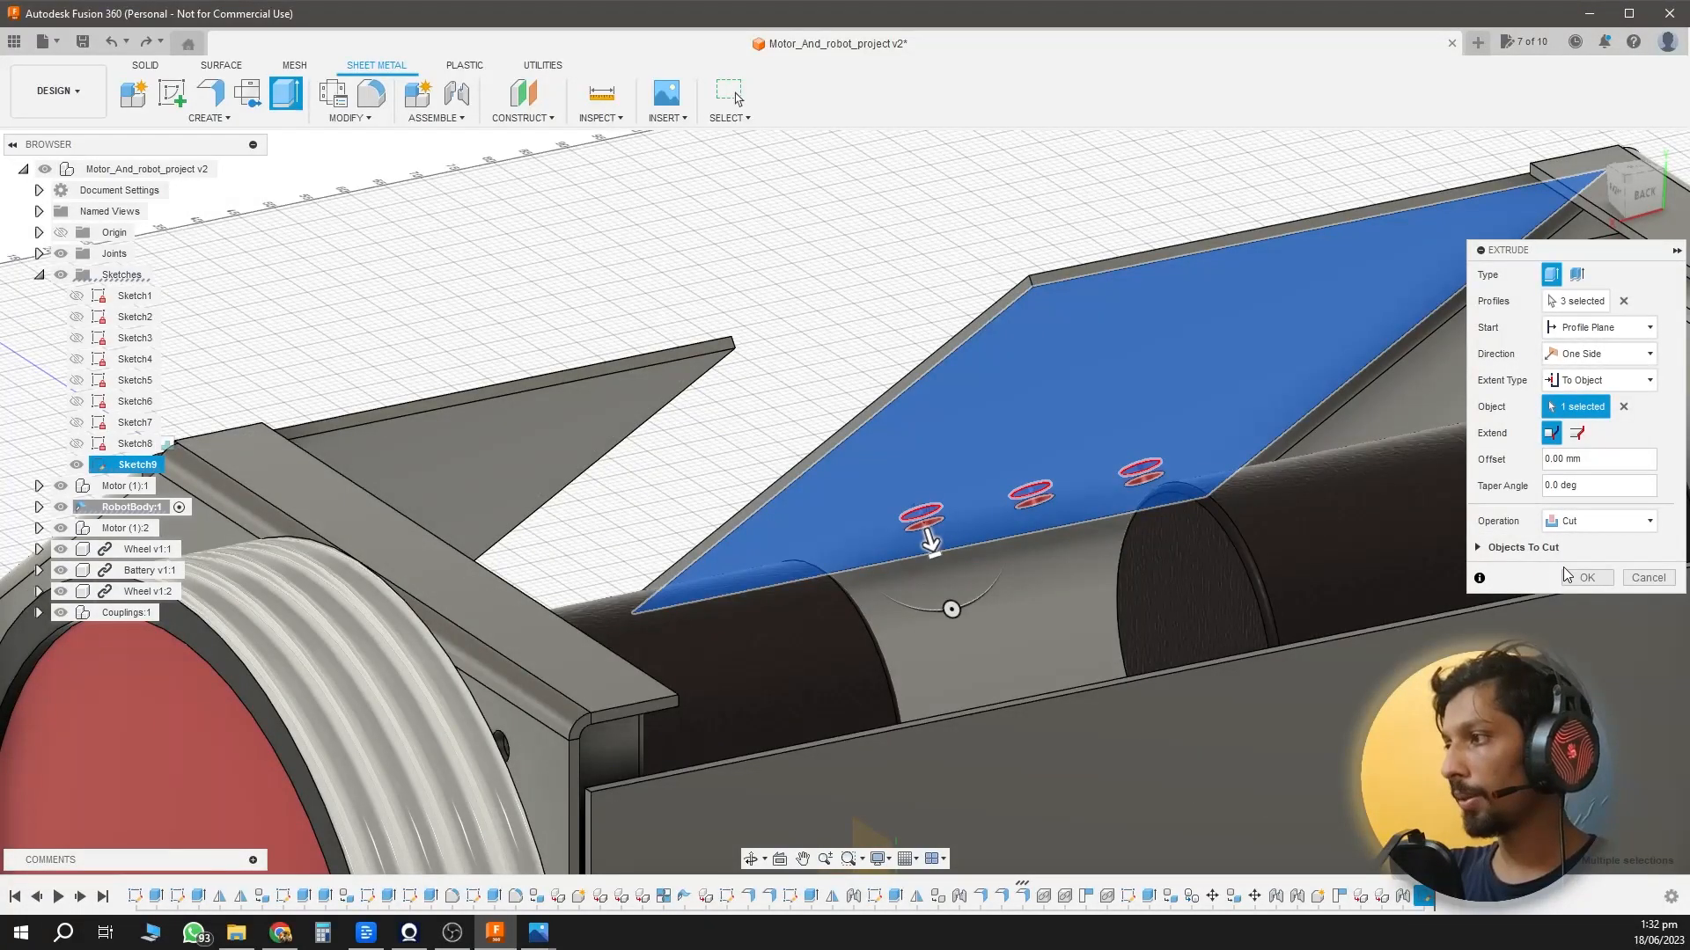
left_click(1584, 578)
Mirror the three-hole cut feature onto the other sloped front panel, across the robot body's central origin plane.
middle_click_drag(1584, 577, 738, 670, "shift")
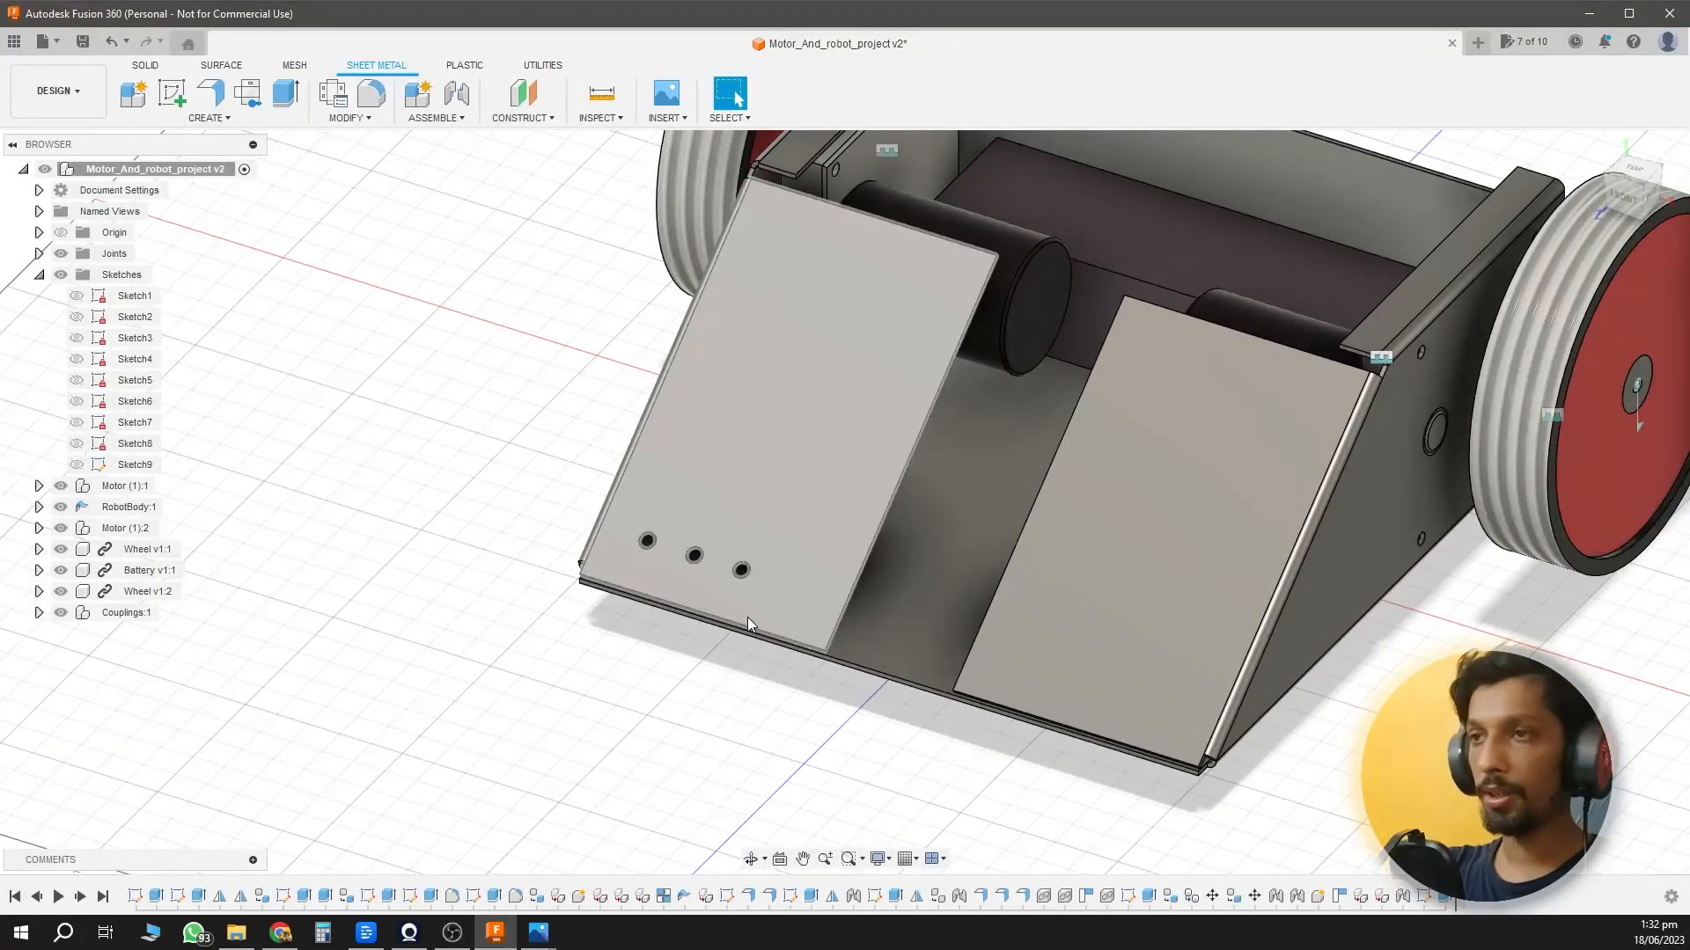
type("smi")
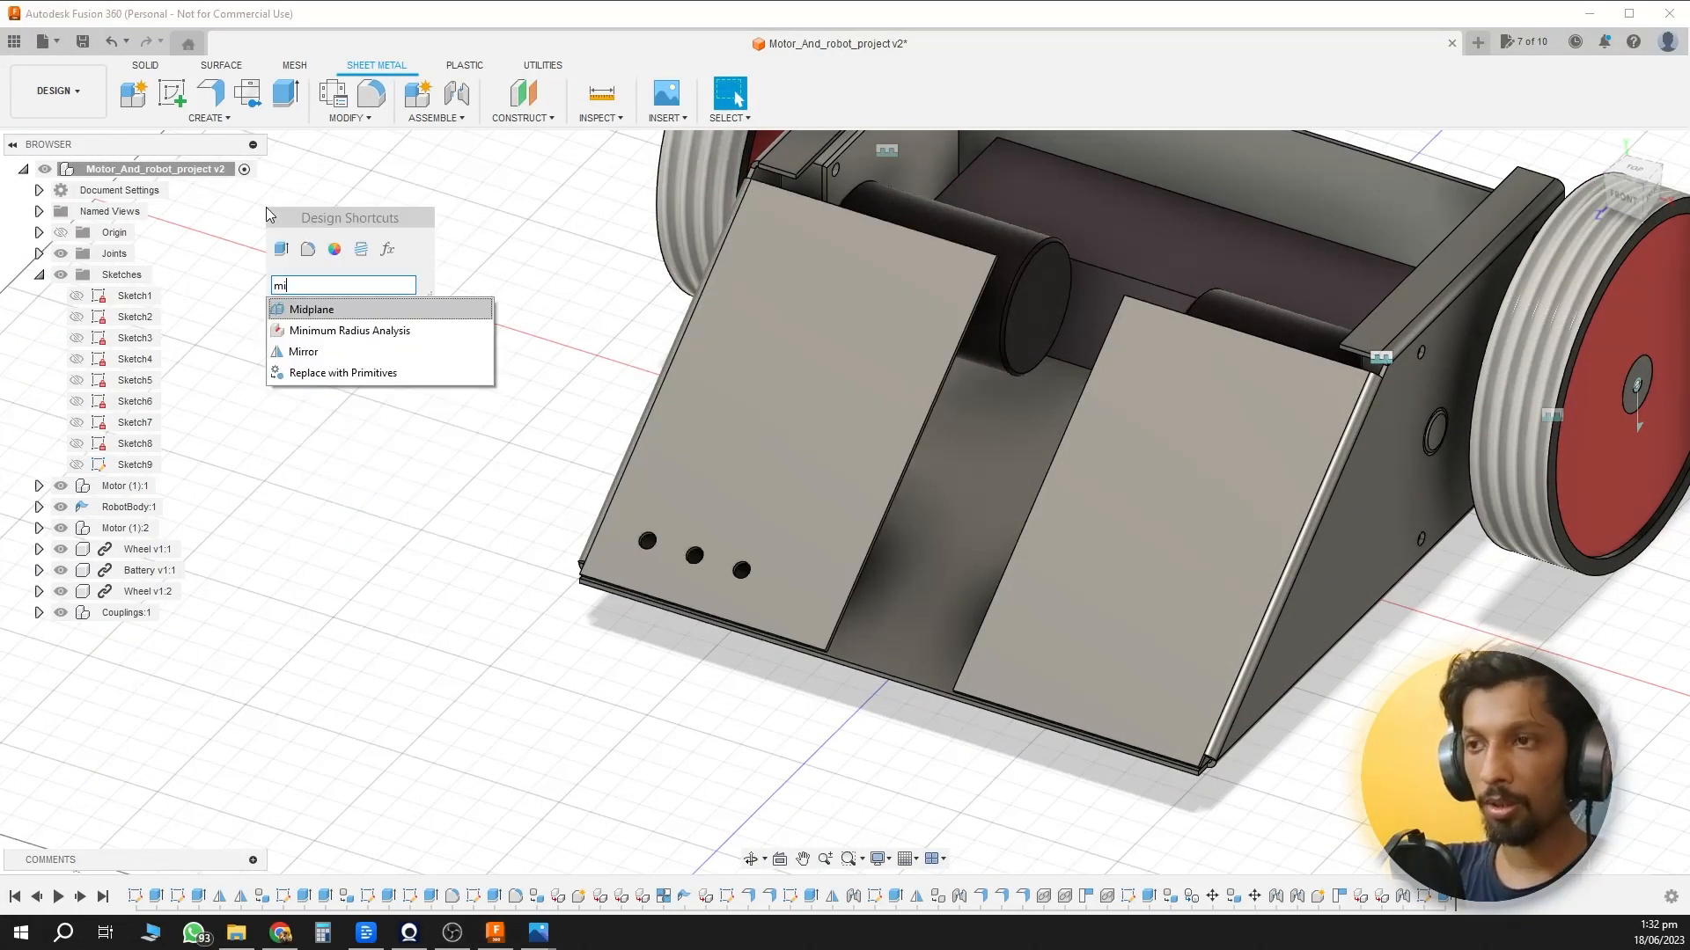
type("r")
key("Return")
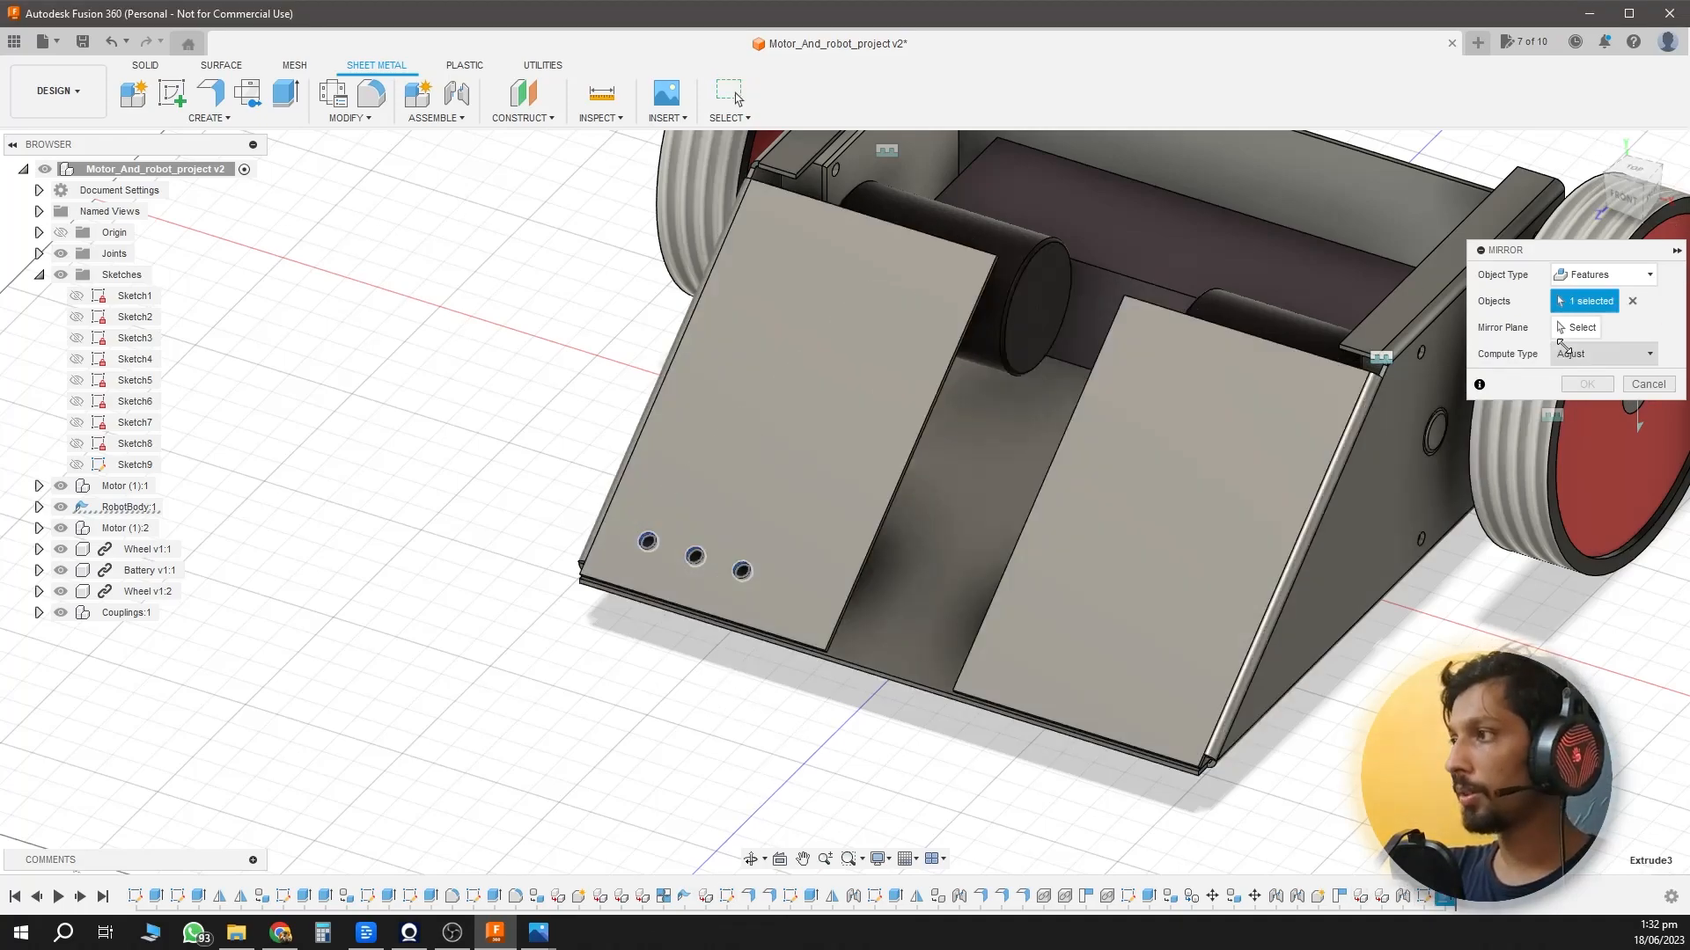
left_click(1576, 329)
left_click(1034, 486)
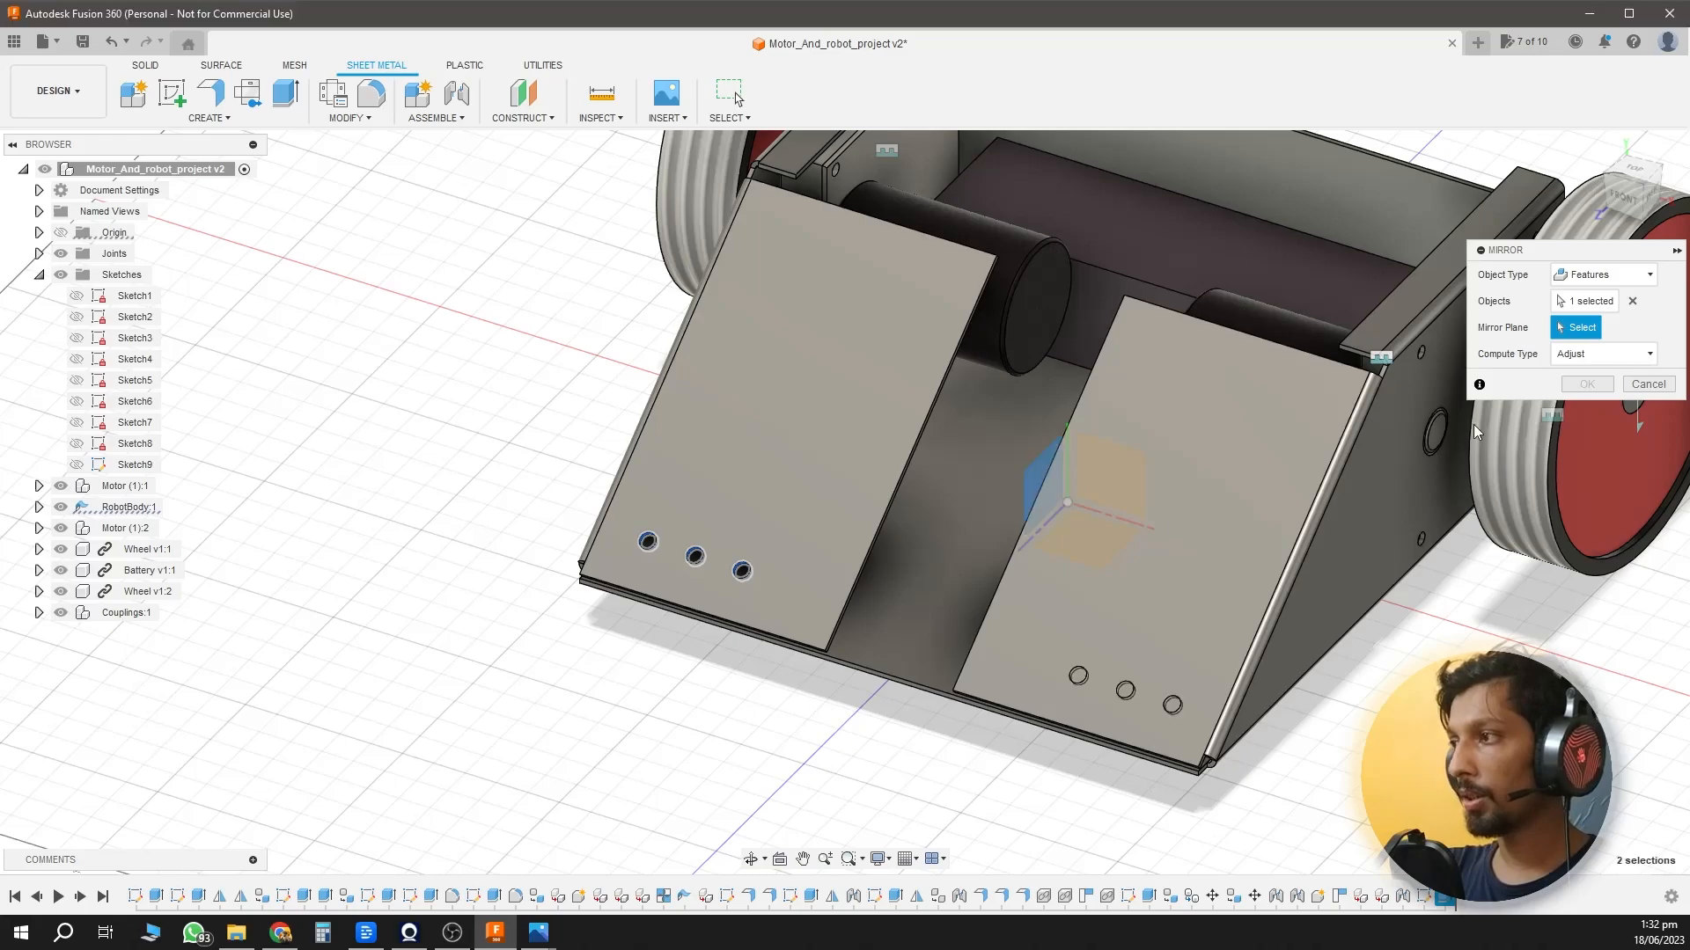
left_click(1597, 396)
Apply the Steel - Satin appearance from this design to the RobotBody component.
scroll(1414, 633, "down", 2)
middle_click_drag(1060, 678, 1206, 664, "shift")
scroll(1429, 634, "down", 2)
middle_click_drag(1485, 566, 1026, 649, "shift")
key("s")
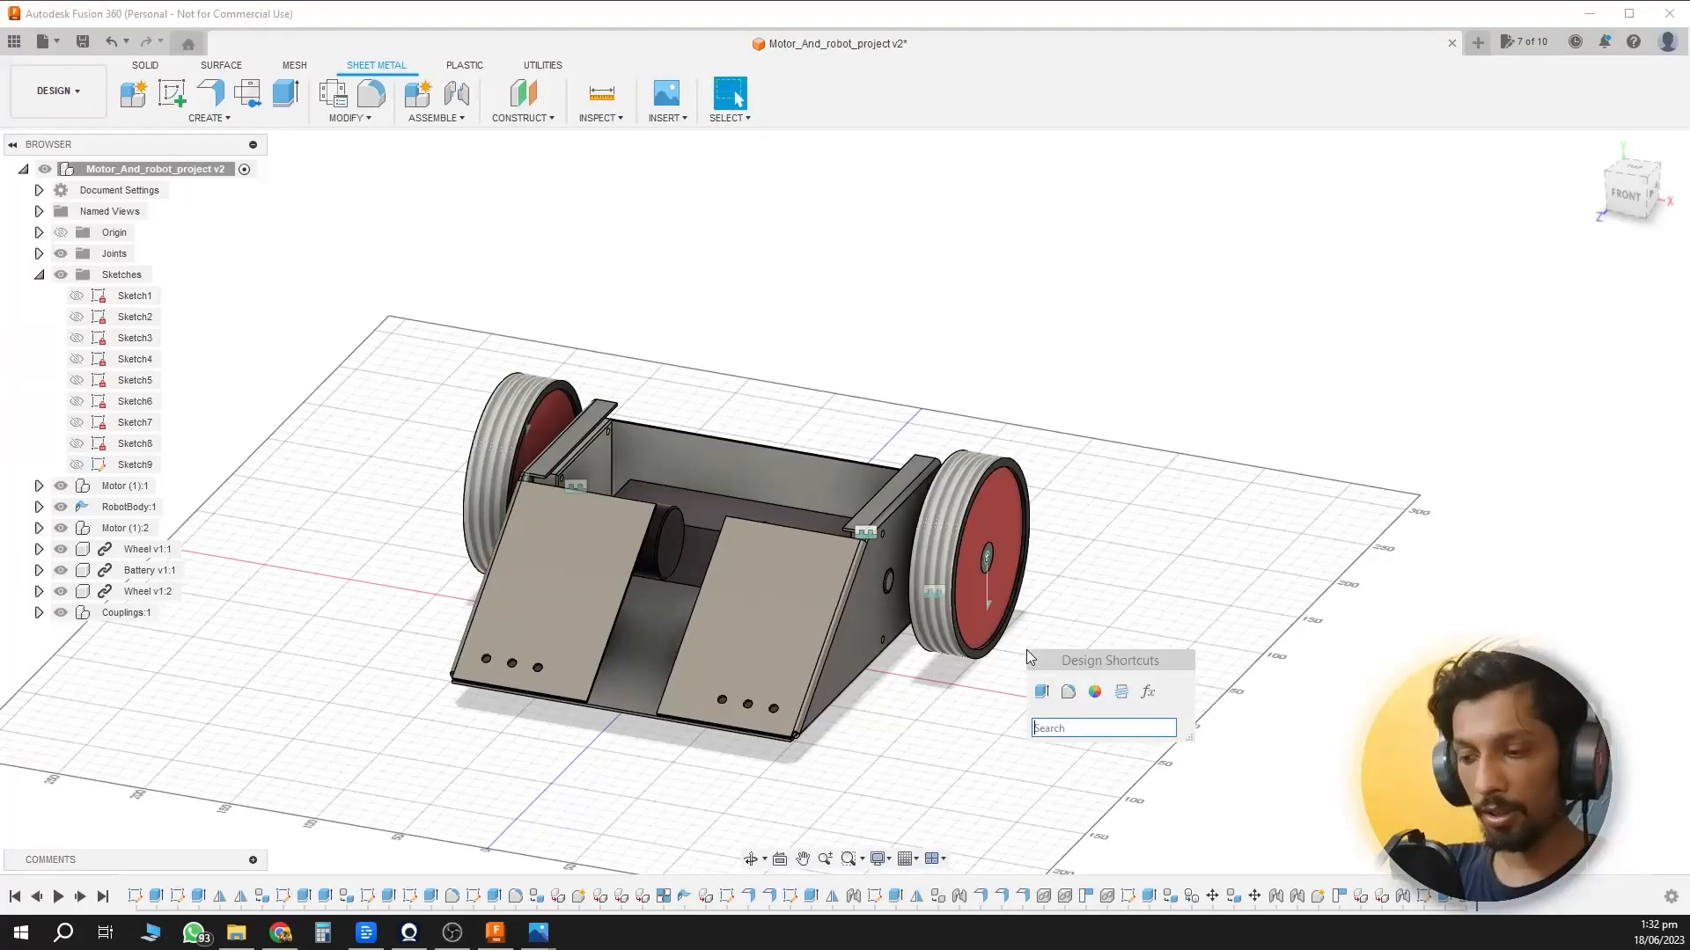
left_click(1096, 693)
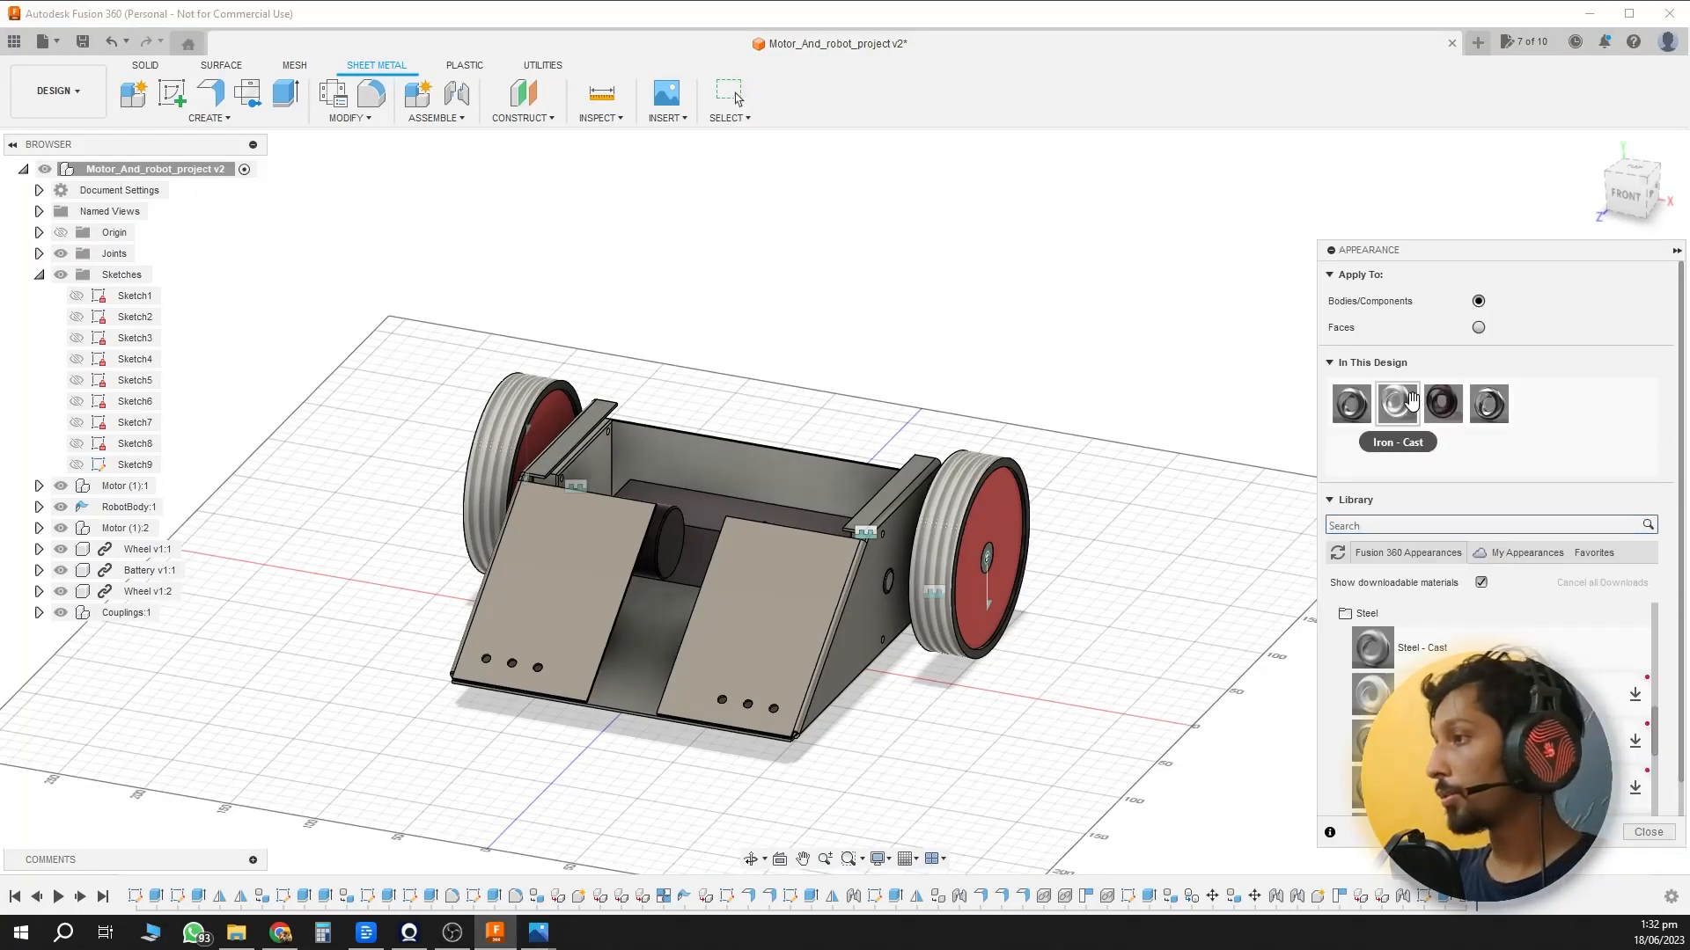
left_click(1413, 404)
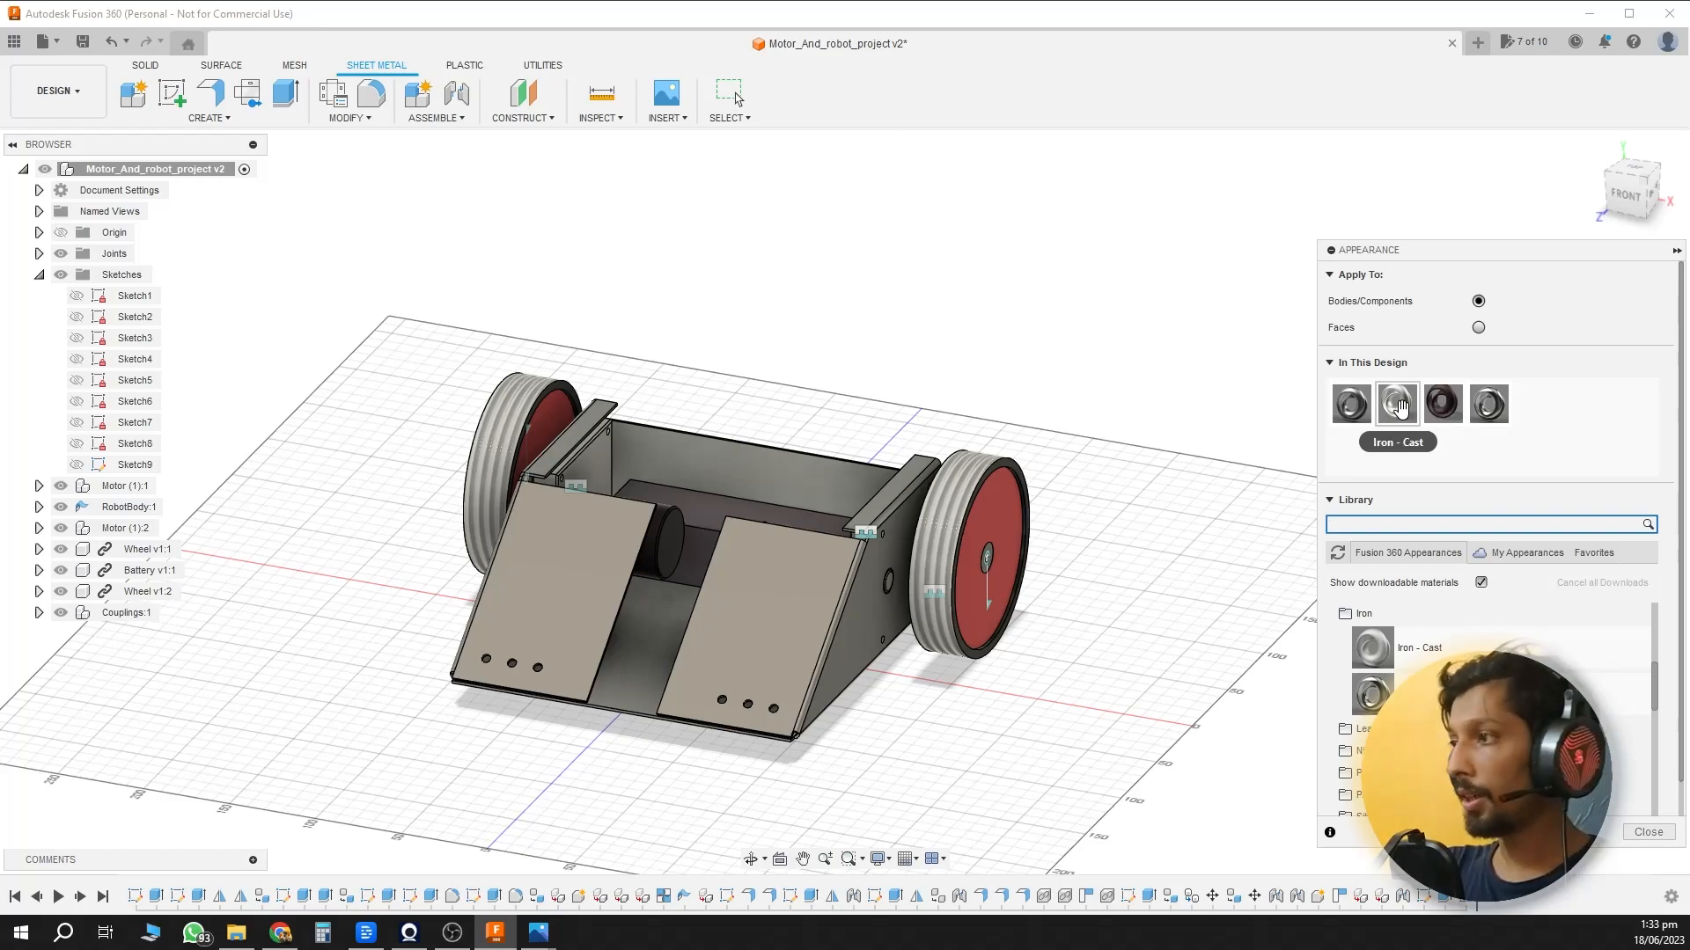
left_click_drag(1360, 408, 408, 568)
mouse_move(169, 346)
left_mouse_down()
mouse_move(127, 527)
mouse_move(123, 511)
left_mouse_up()
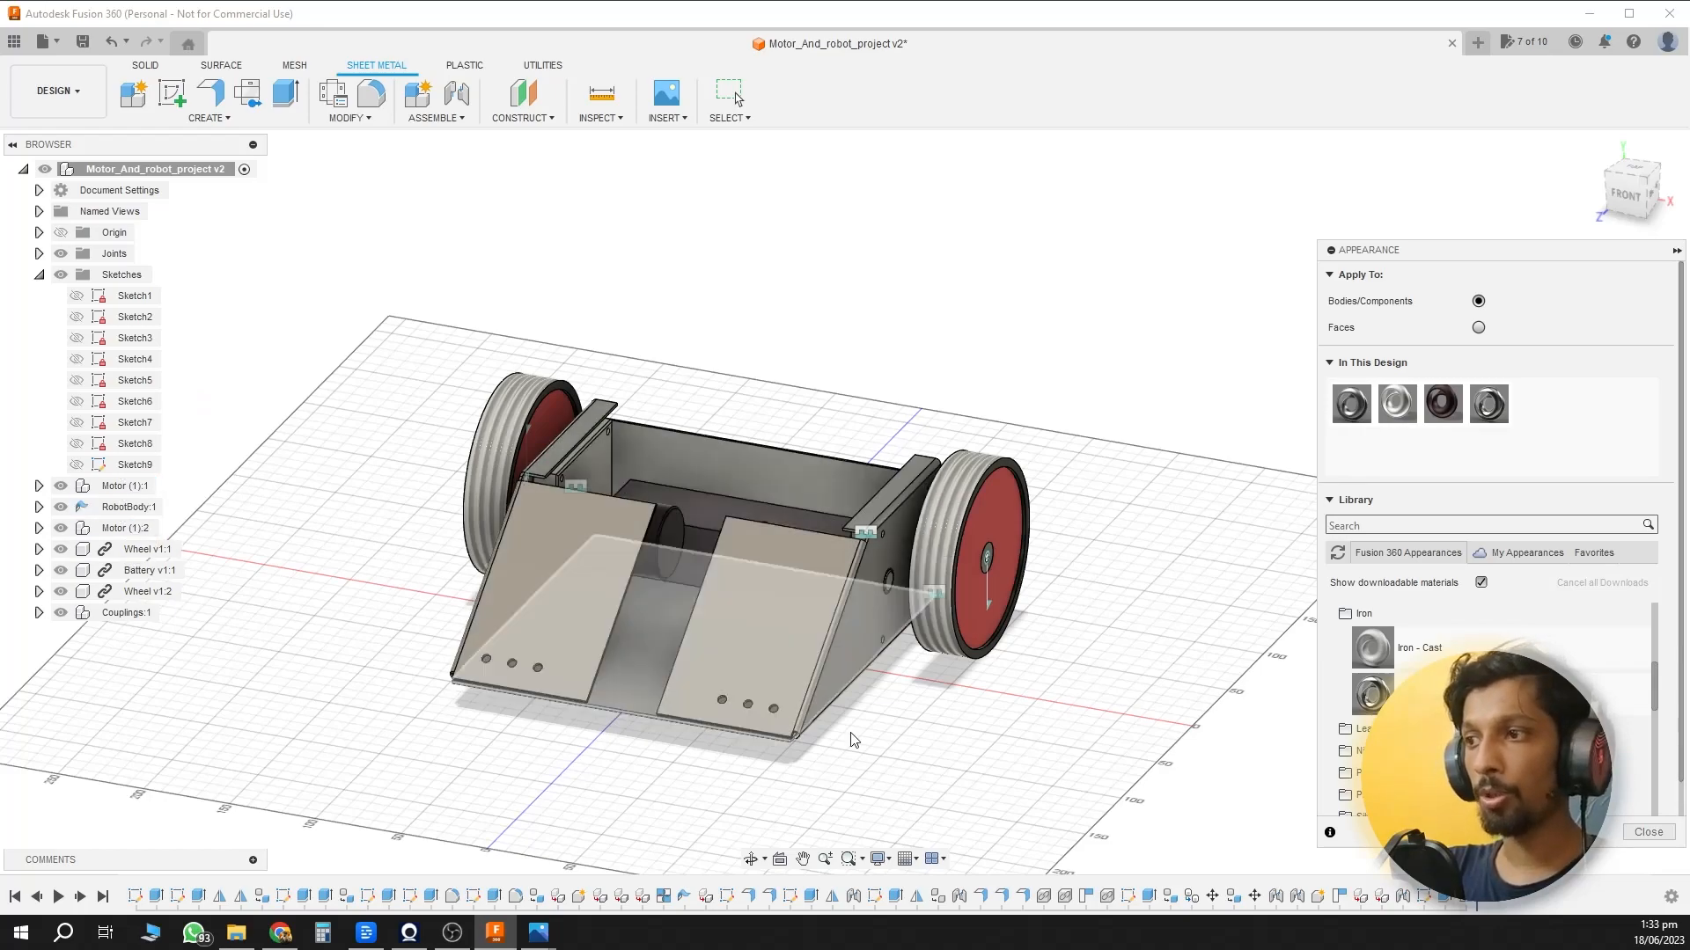
Edit the Steel - Satin appearance, setting its colour to white (255, 255, 255) and adjusting its roughness.
right_click(1368, 412)
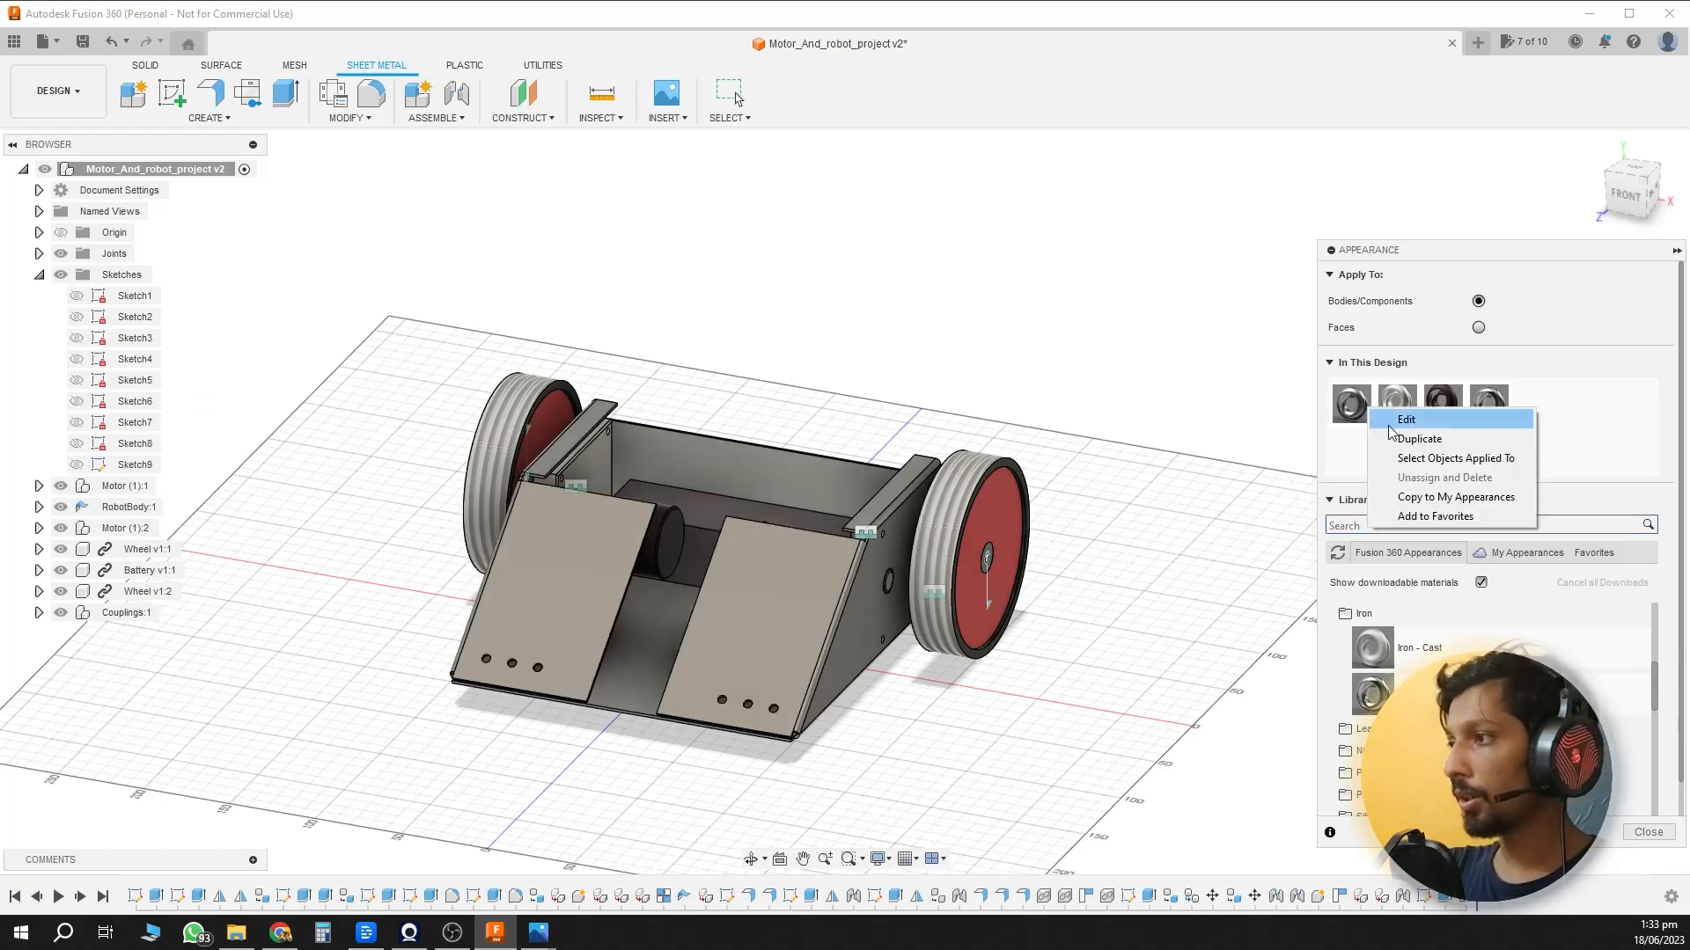
left_click(1399, 421)
mouse_move(1254, 374)
left_mouse_down()
mouse_move(1306, 434)
mouse_move(1337, 352)
left_mouse_up()
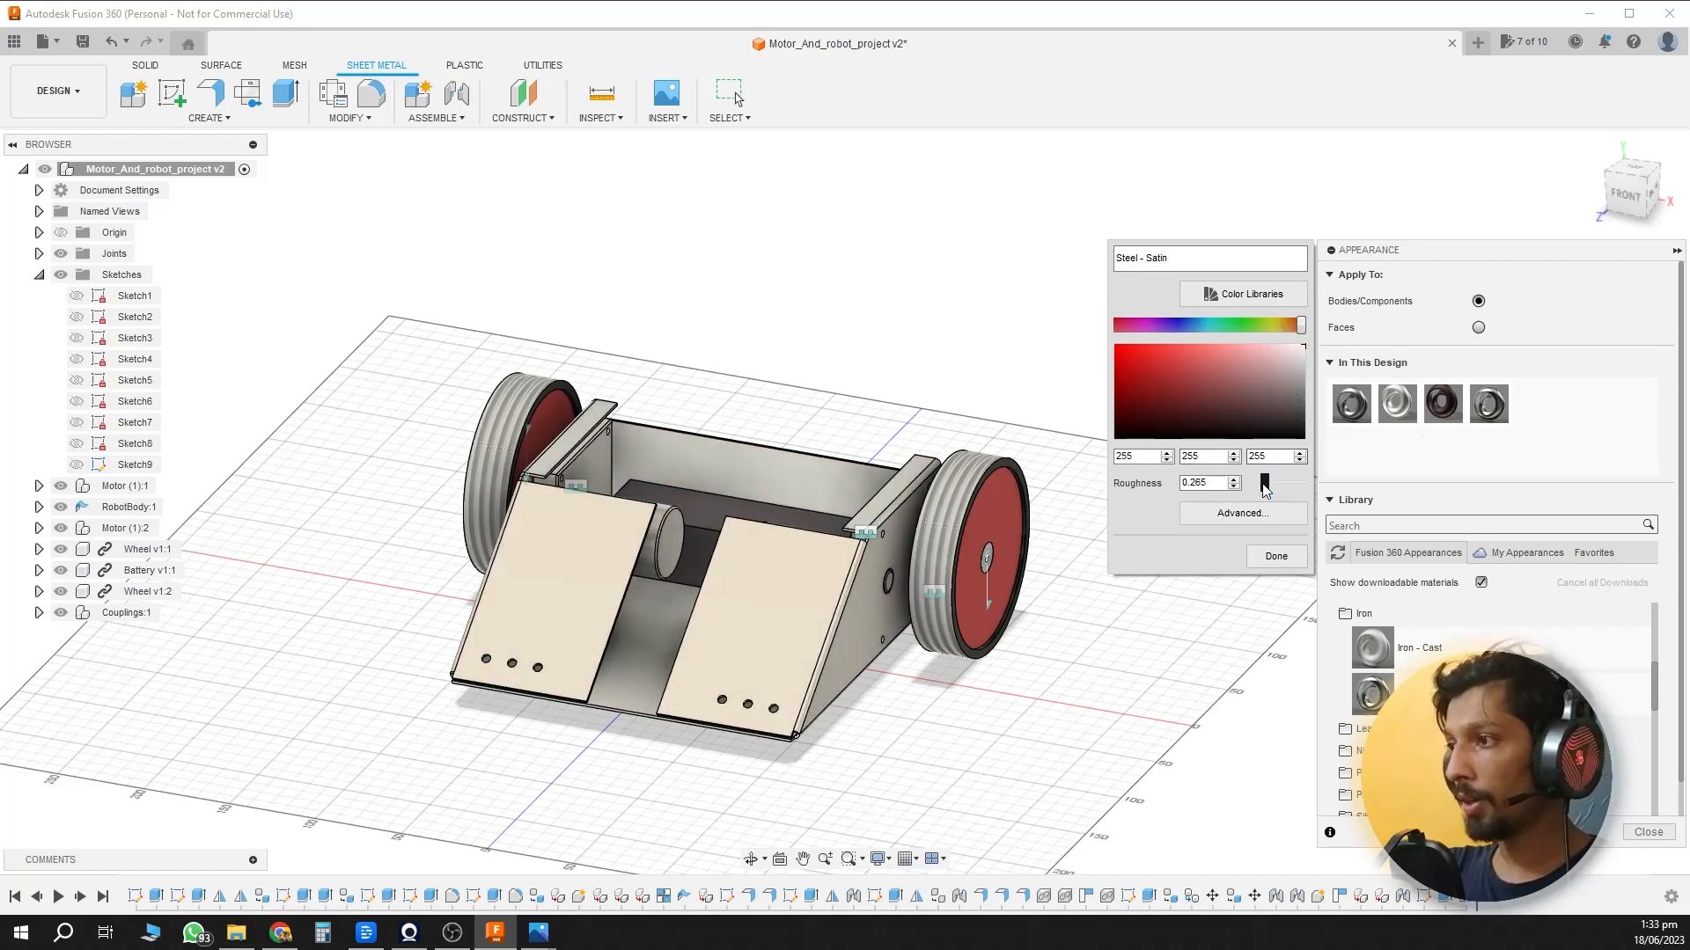
left_click_drag(1258, 485, 1297, 494)
left_click(1276, 557)
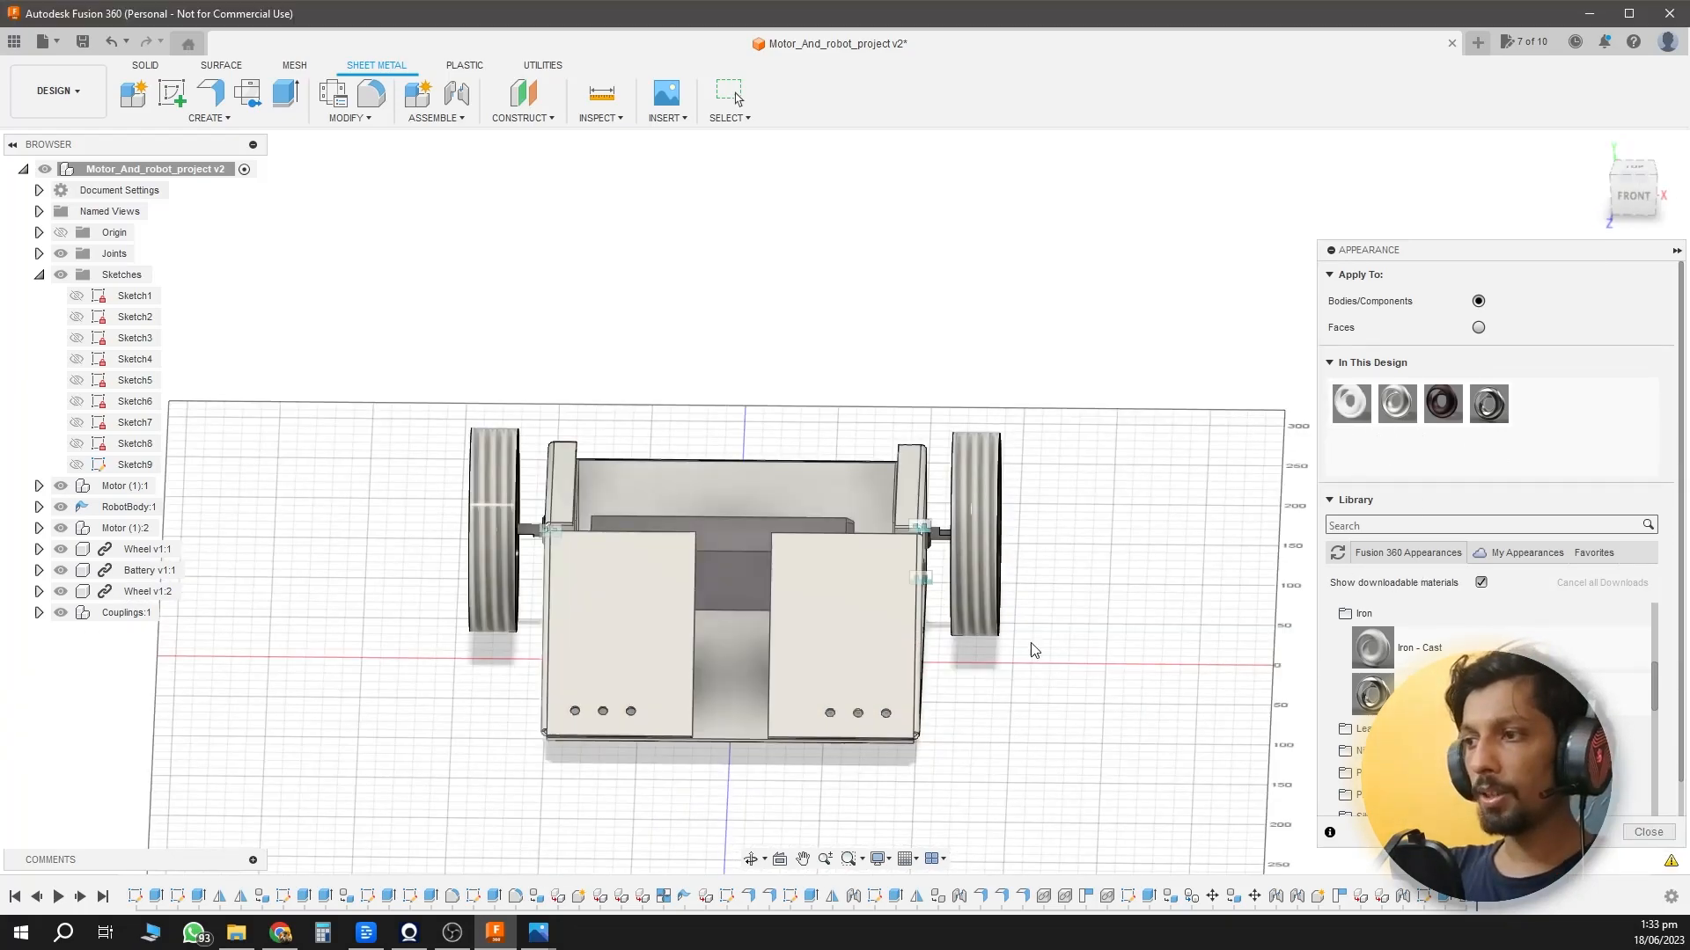
middle_click_drag(1257, 641, 1200, 692, "shift")
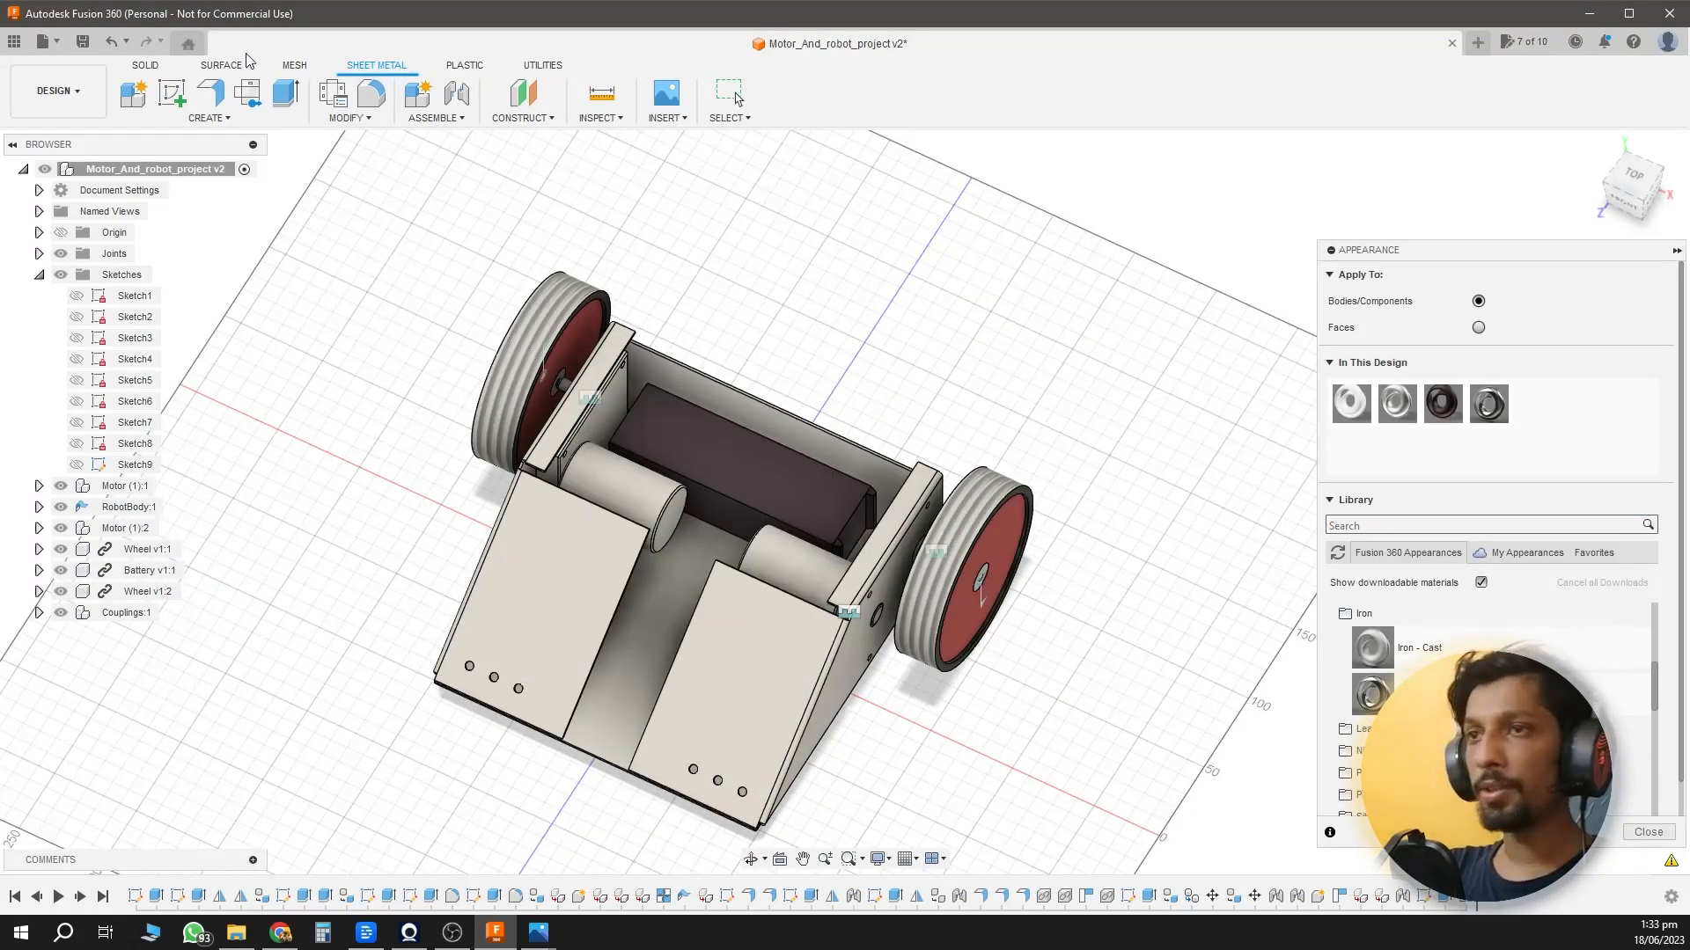
Switch to the Render workspace and test the near wheel's rotation about its joint, turning it to -75 degrees.
left_click(58, 91)
left_click(55, 193)
middle_click_drag(1072, 460, 757, 558, "shift")
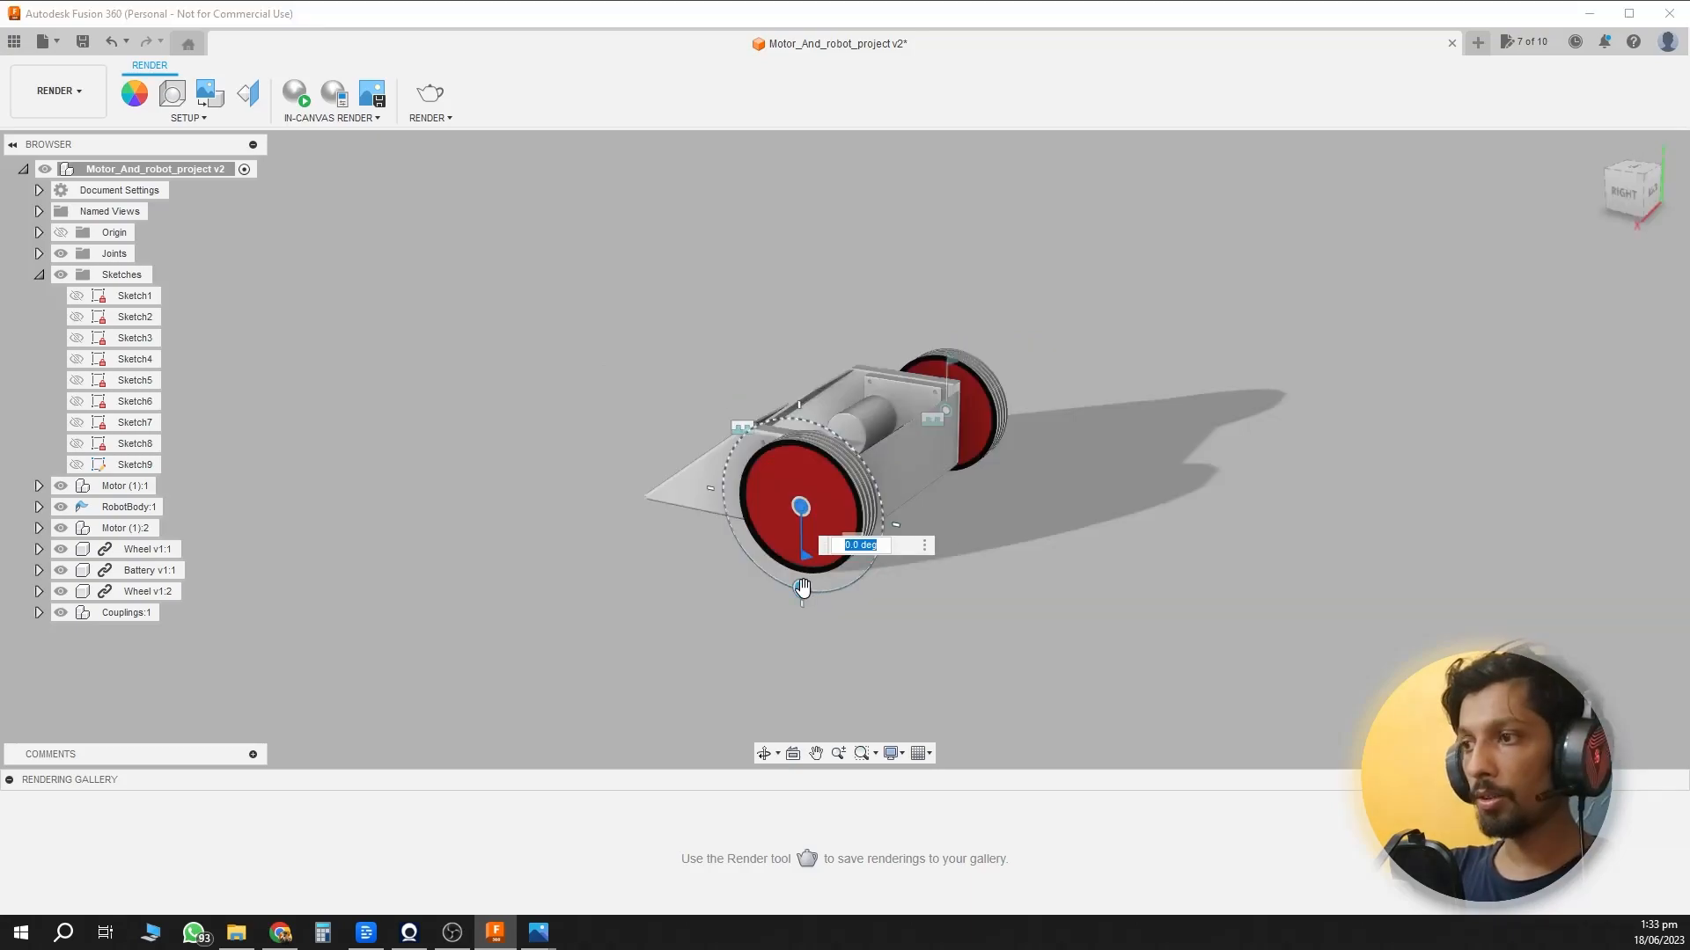
left_click_drag(801, 584, 741, 535)
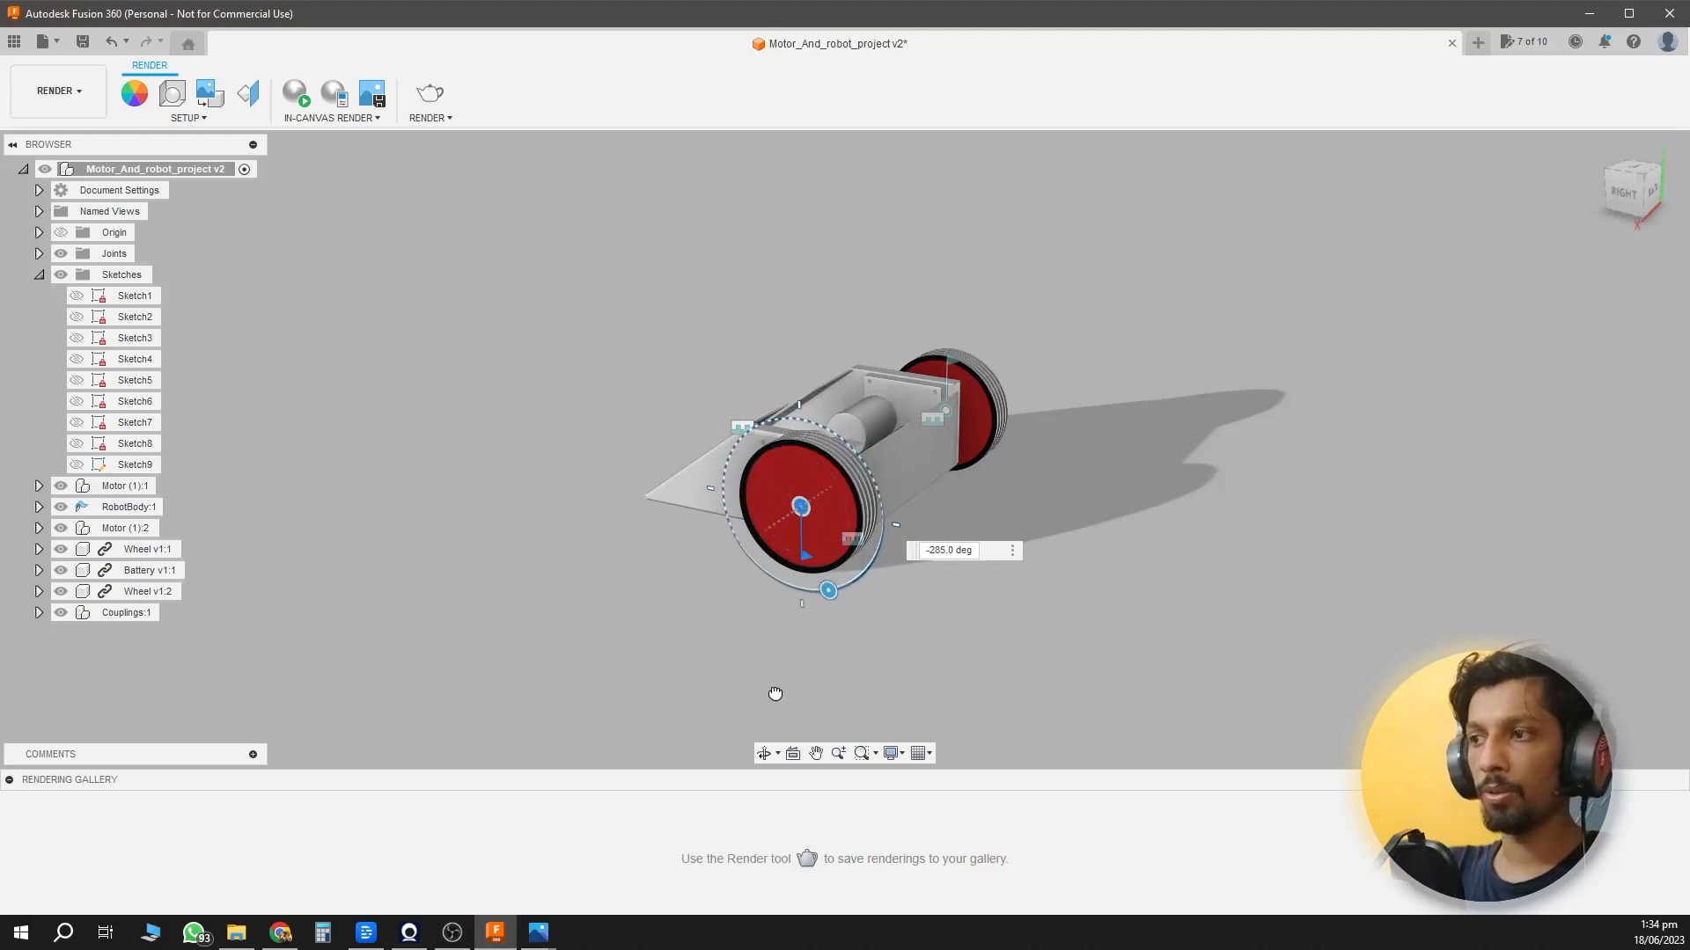
Switch to the Animation workspace and record a camera orbit to the robot's back-left side over the first 3 seconds.
left_click(56, 91)
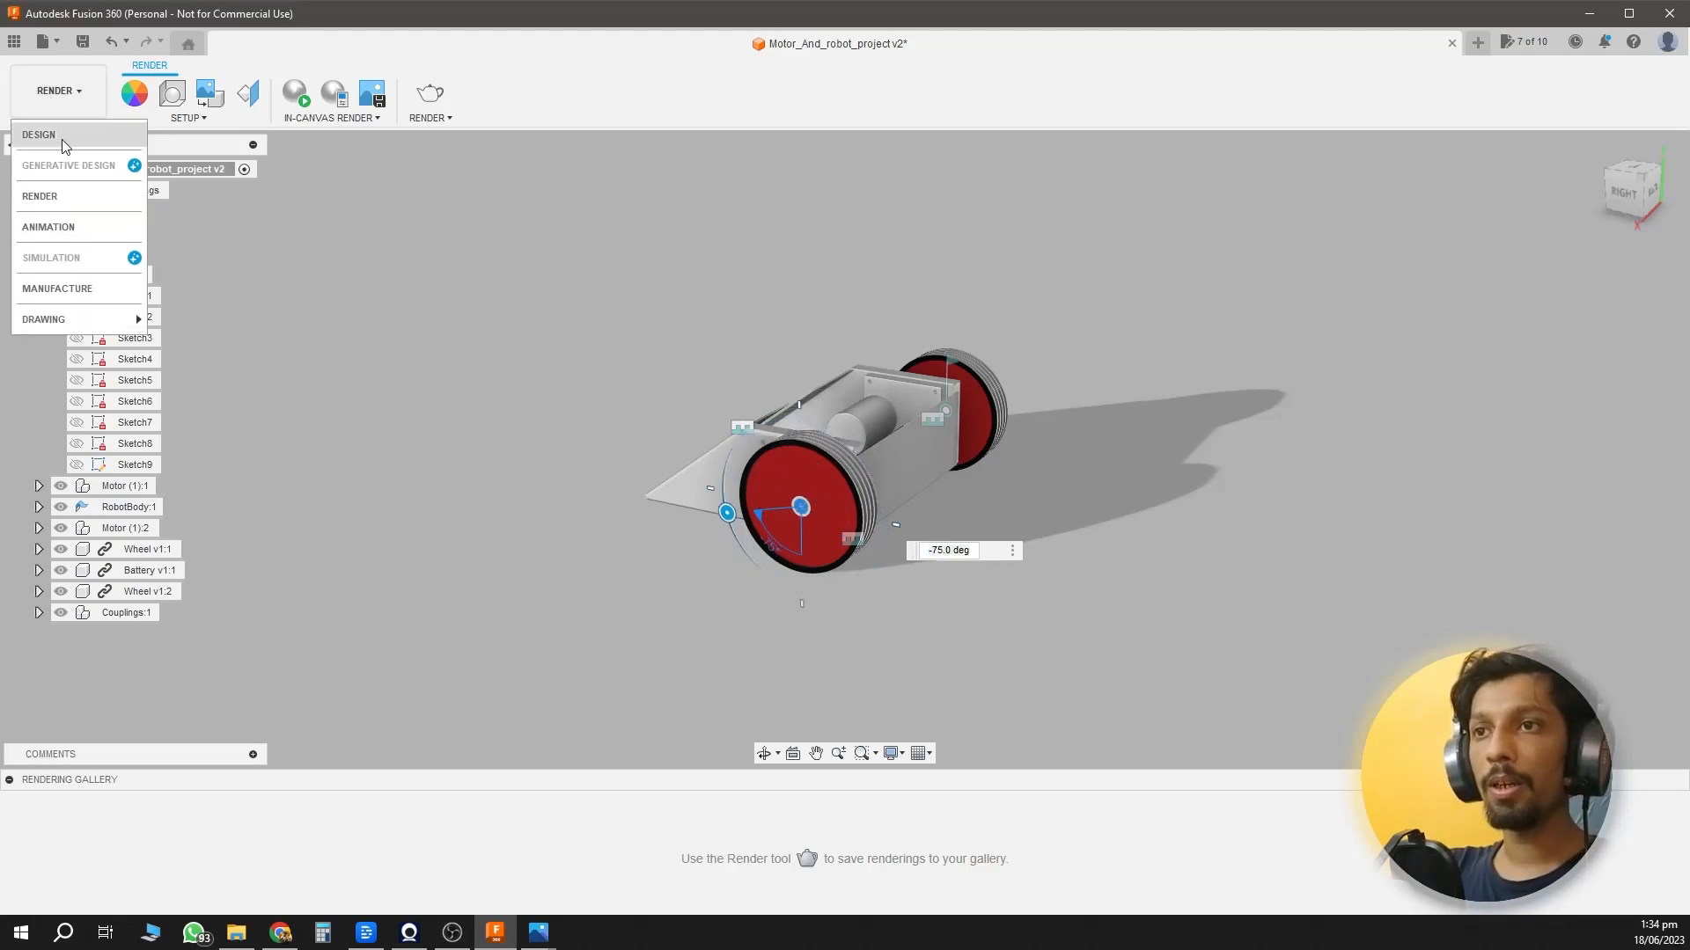
left_click(70, 230)
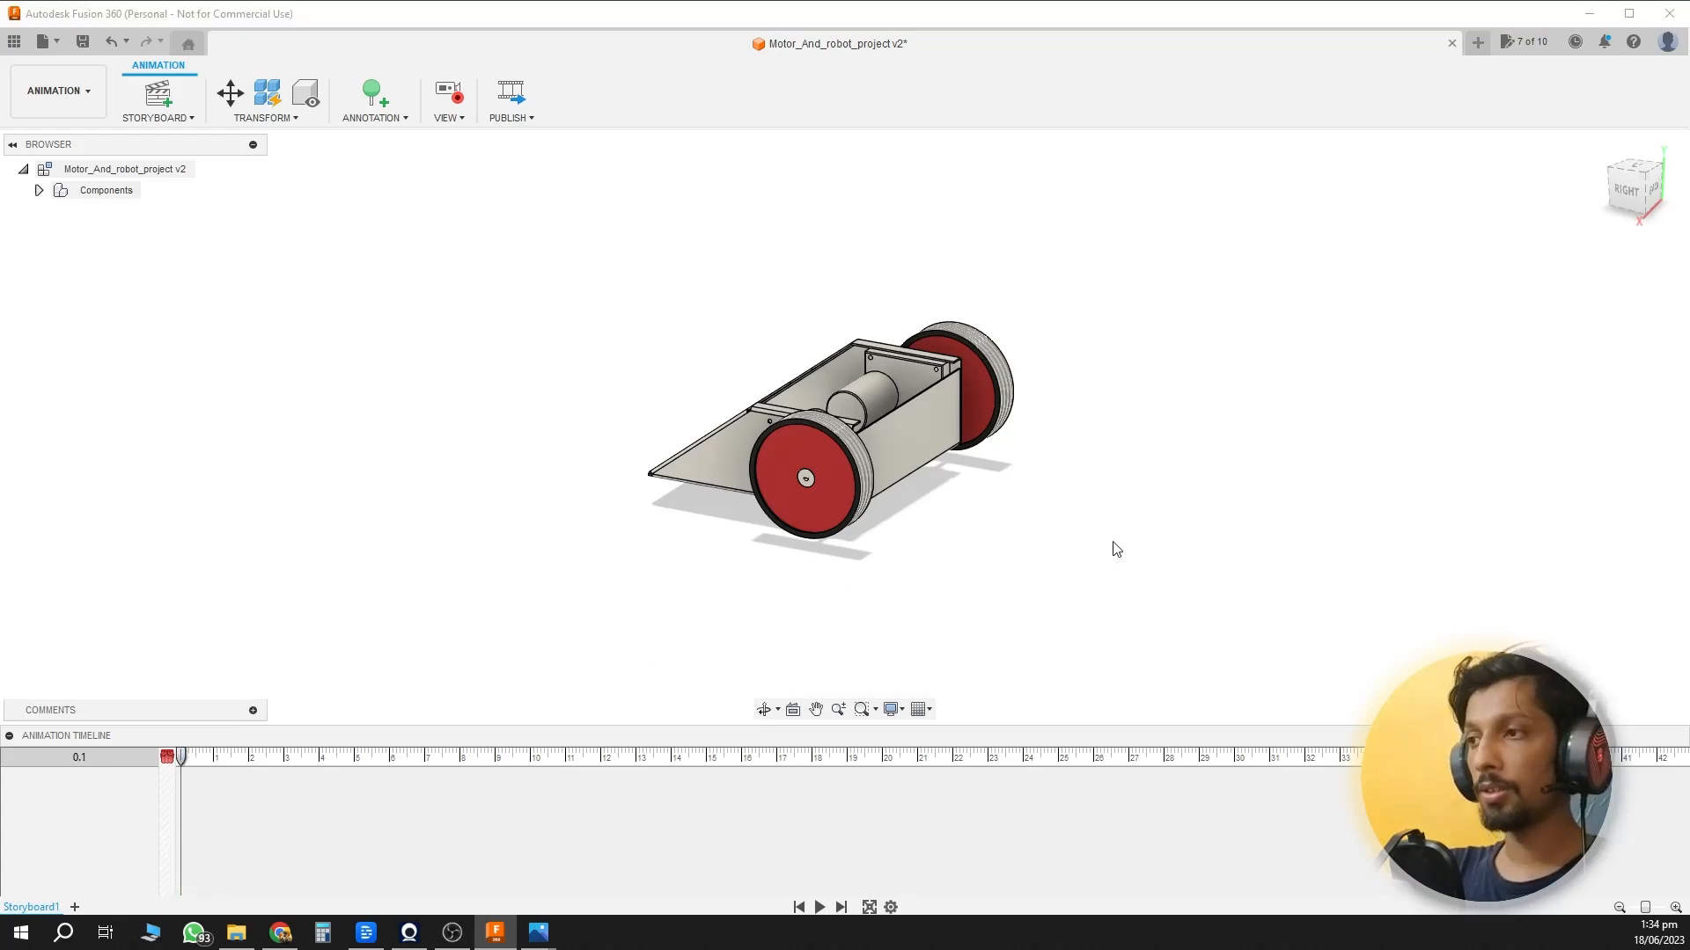
middle_click_drag(1145, 465, 618, 660, "shift")
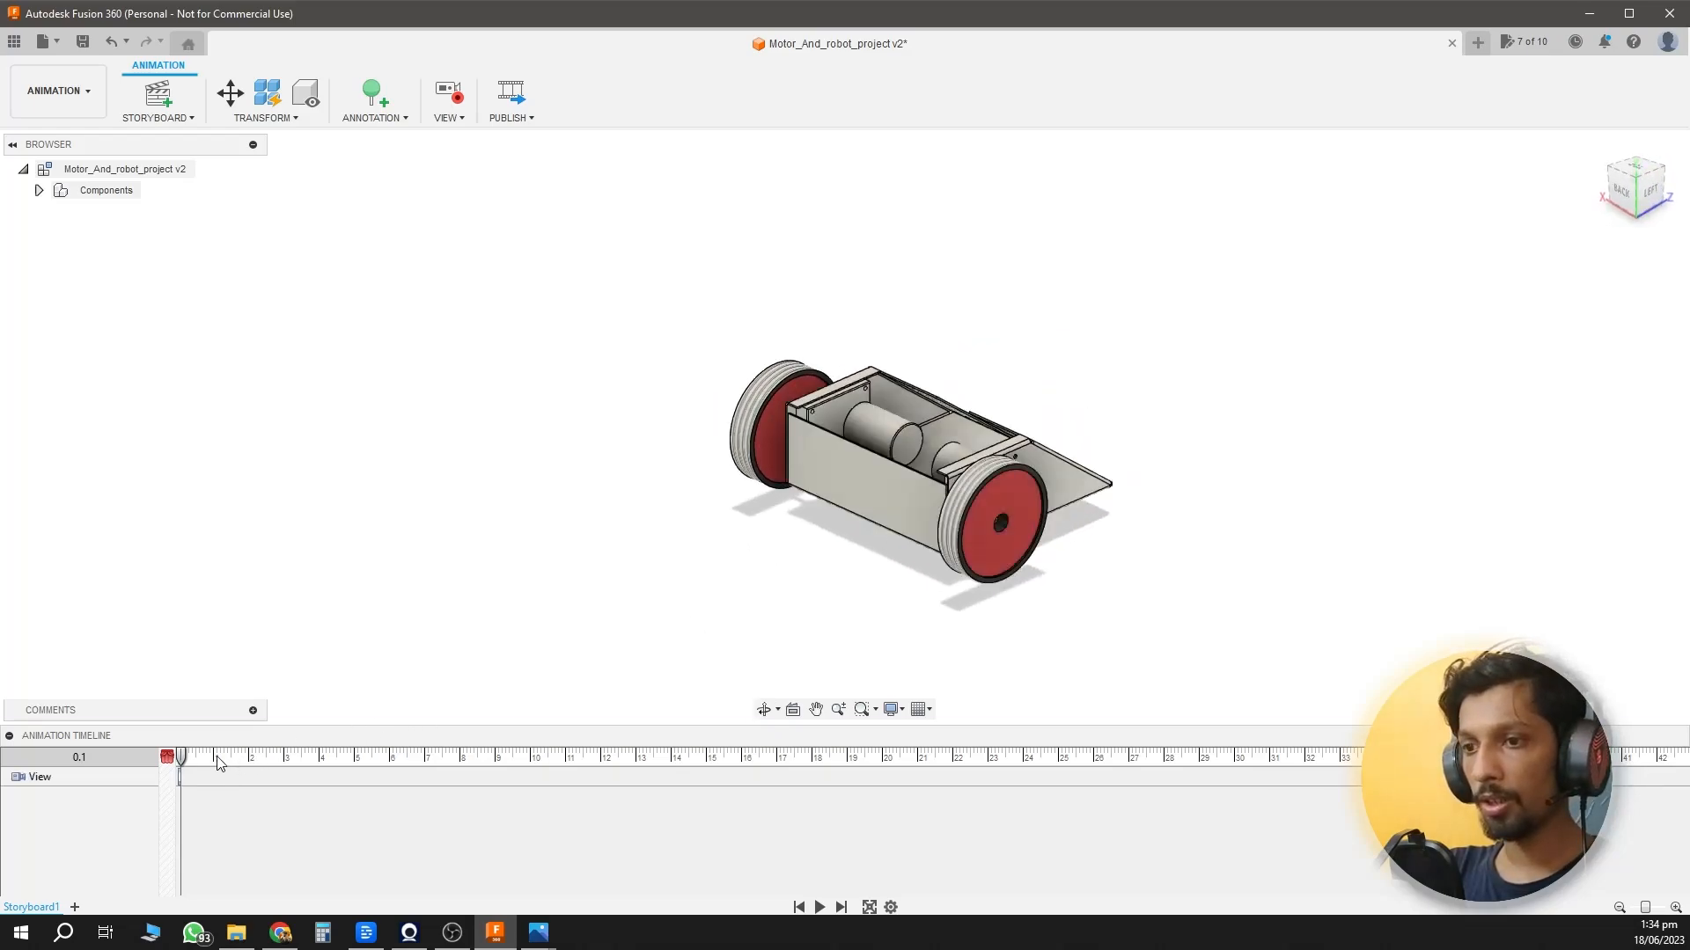
left_click_drag(183, 762, 227, 758)
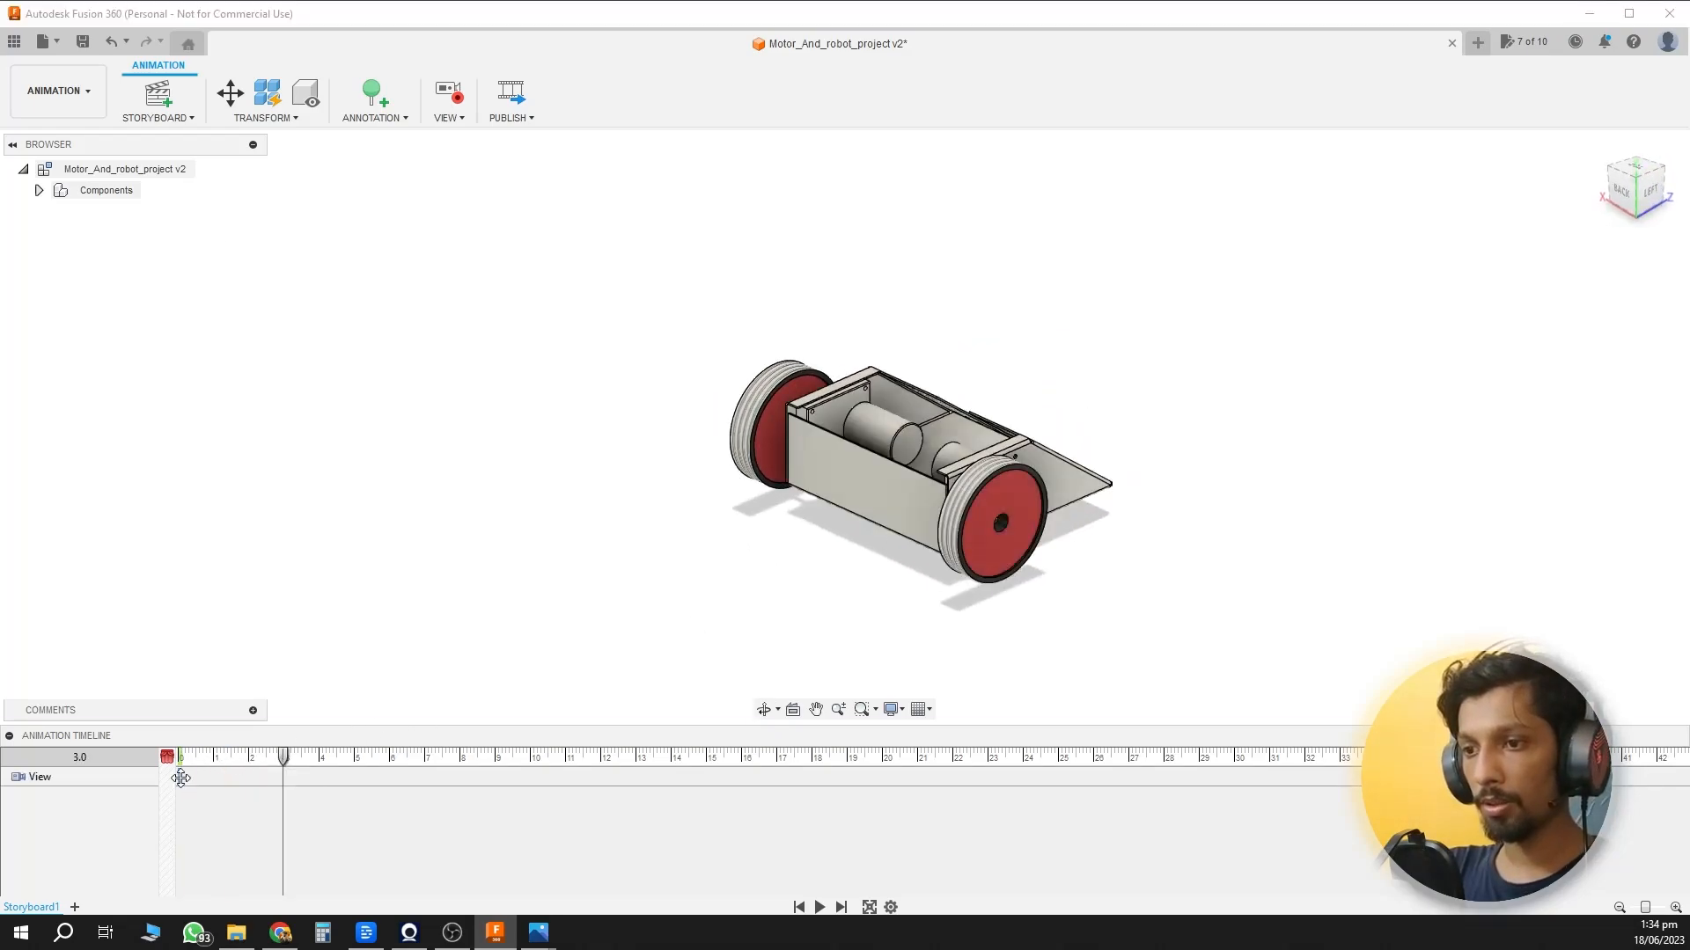
left_click_drag(292, 775, 287, 775)
Record a second camera action that zooms in on the robot and reframes it, ending at 5.1 seconds.
left_click_drag(283, 757, 351, 776)
scroll(1053, 610, "down", 2)
left_click_drag(290, 758, 362, 753)
scroll(953, 353, "up", 4)
scroll(850, 359, "up", 1)
middle_click_drag(850, 359, 957, 332)
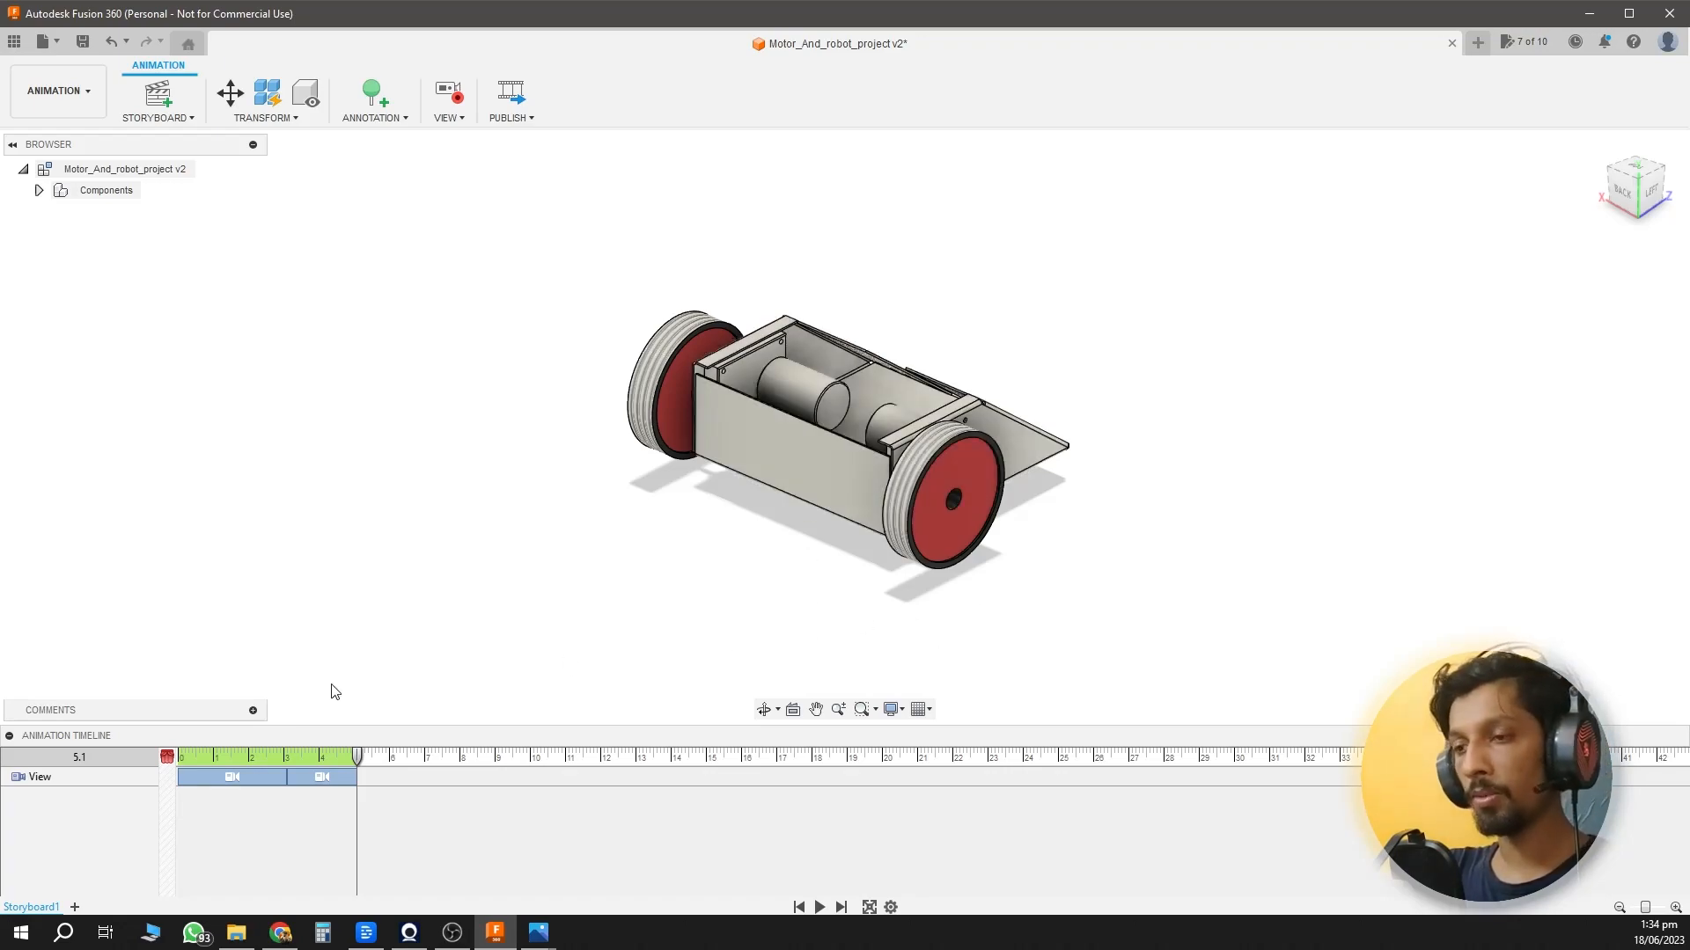
Animate both wheels moving up off the robot by a Z distance of 120 mm, ending at 8.3 seconds.
left_click(361, 754)
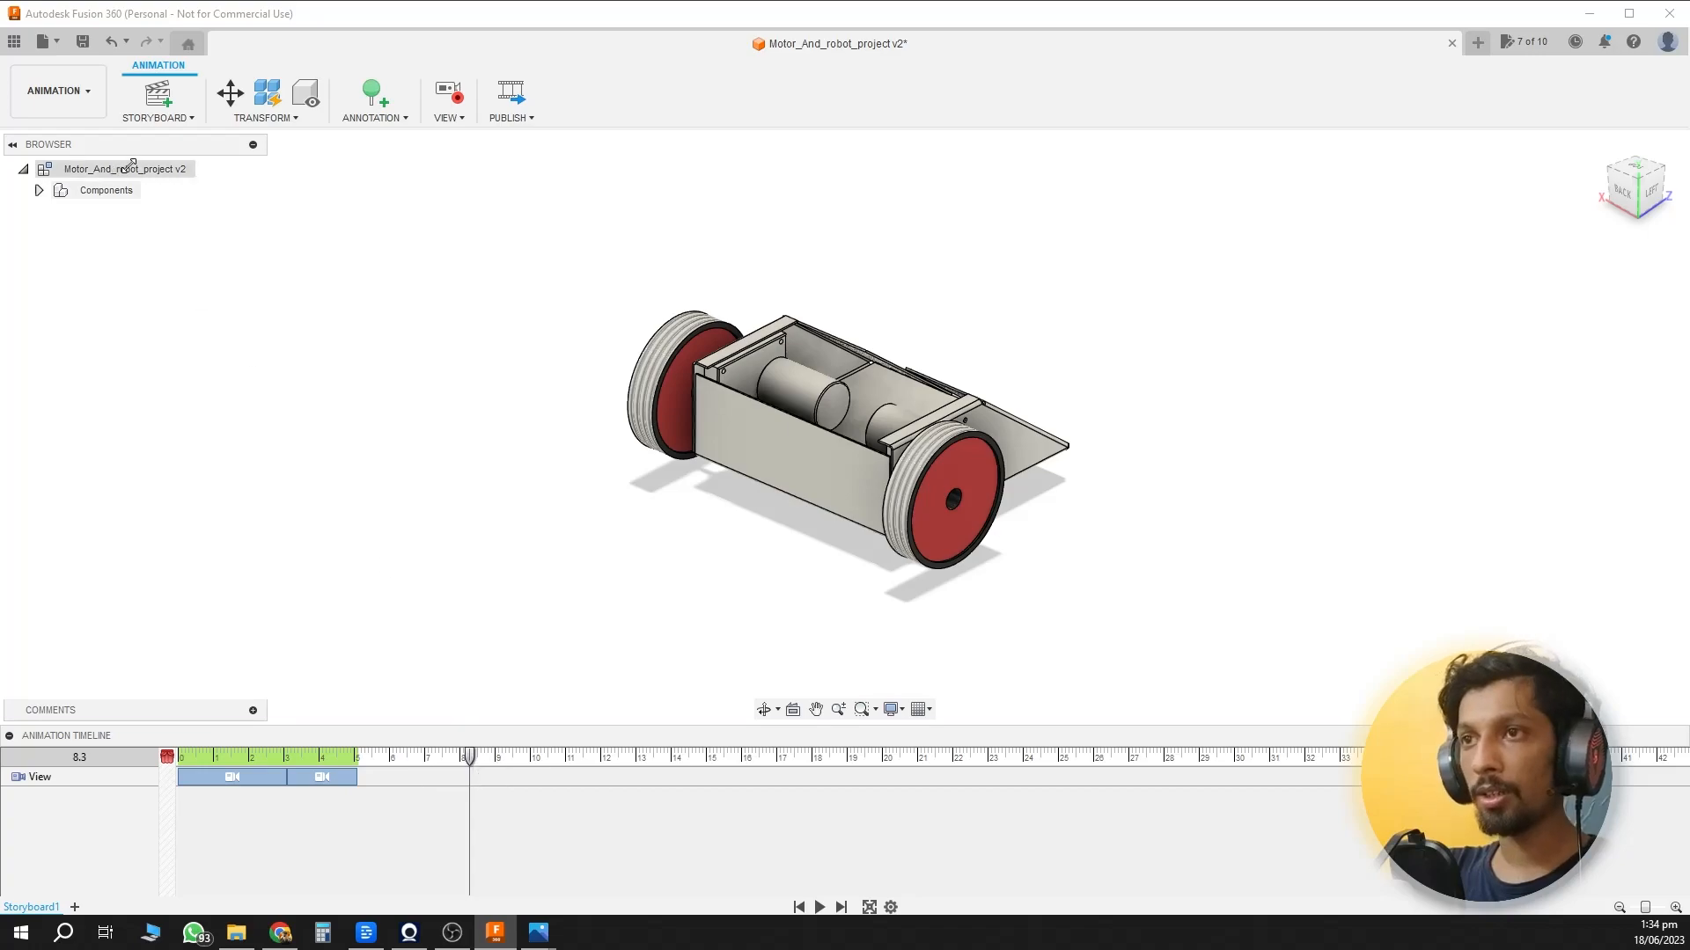
left_click(230, 93)
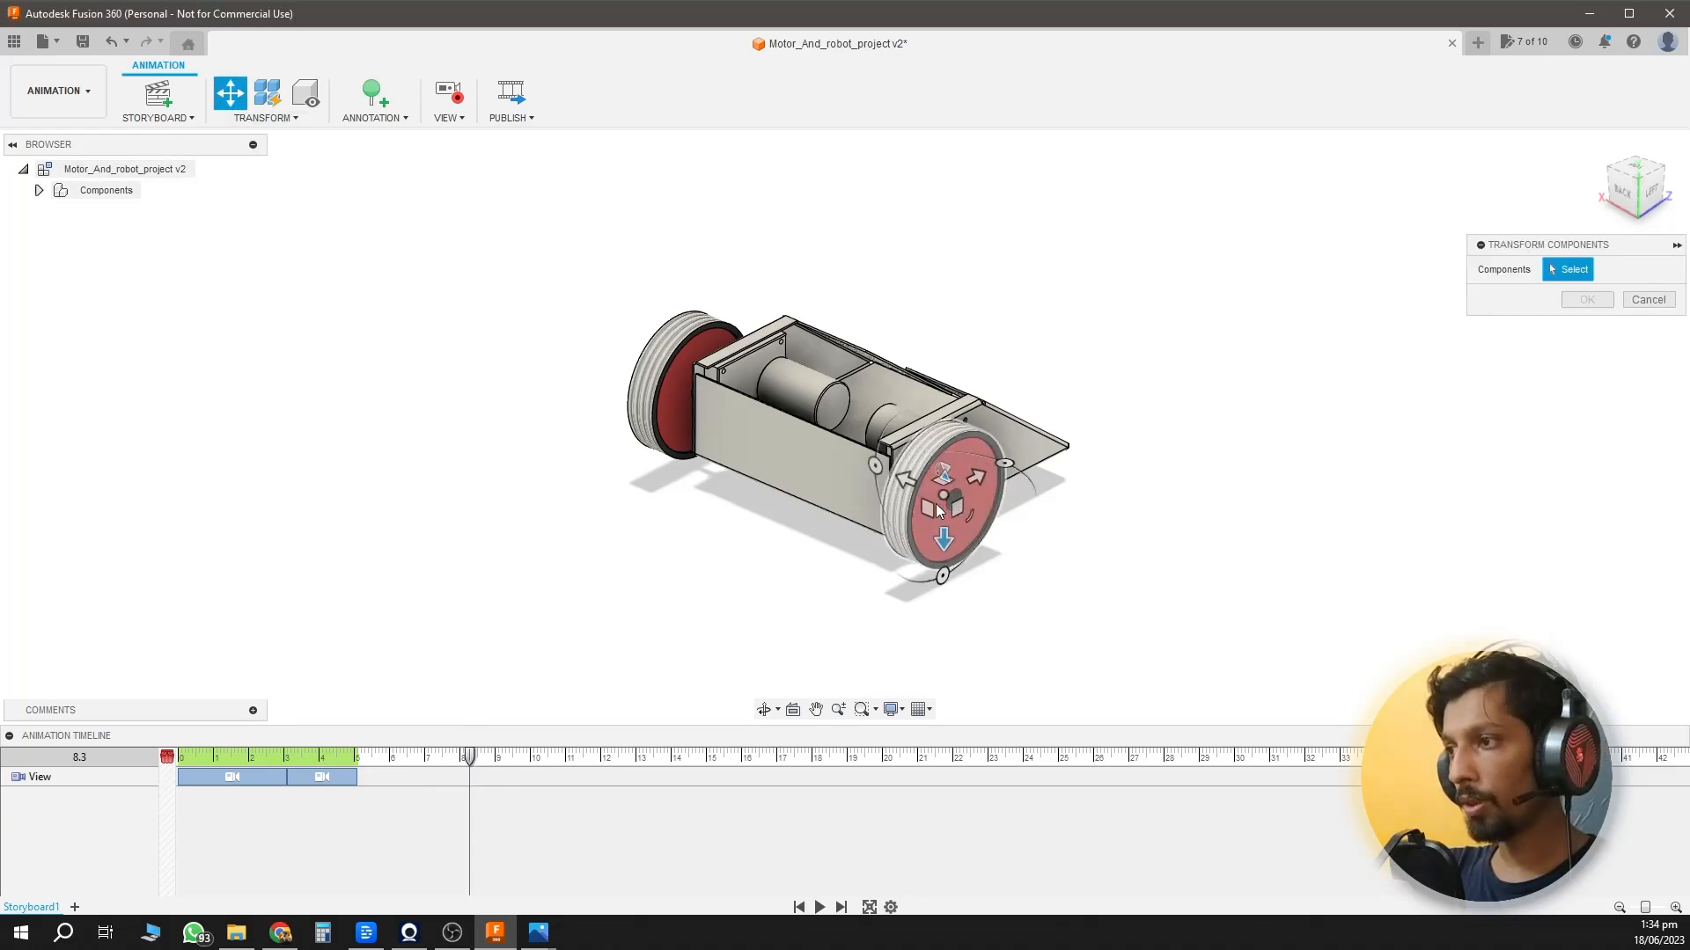
left_click(938, 510)
left_click(663, 418)
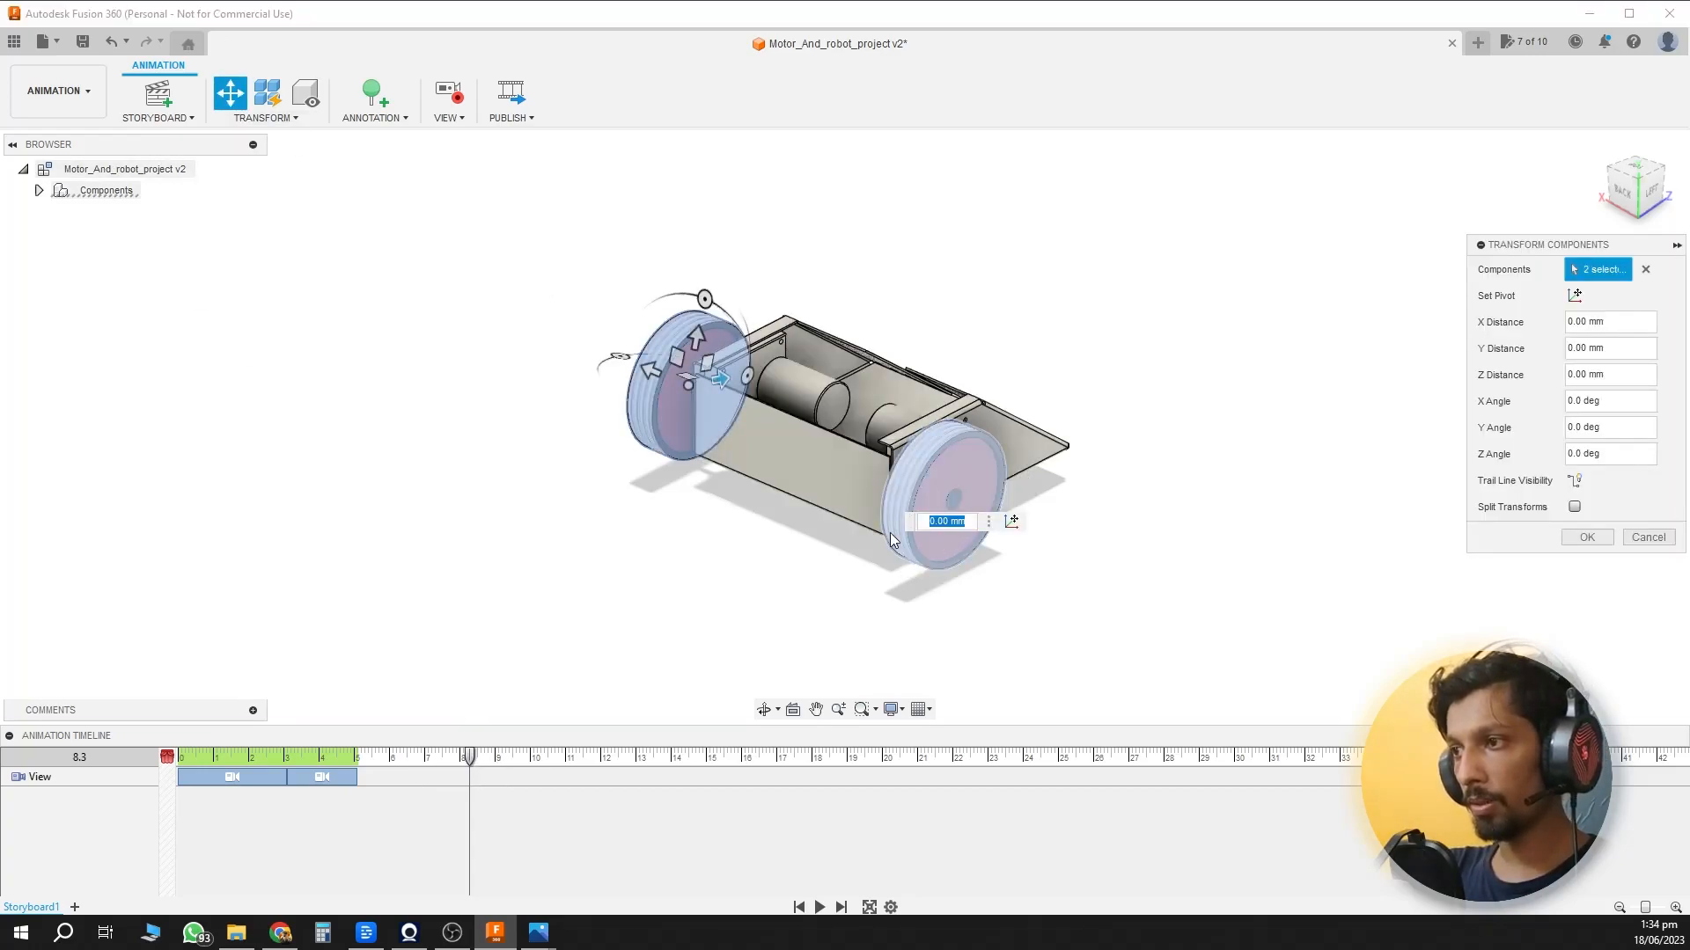
left_click_drag(696, 339, 709, 185)
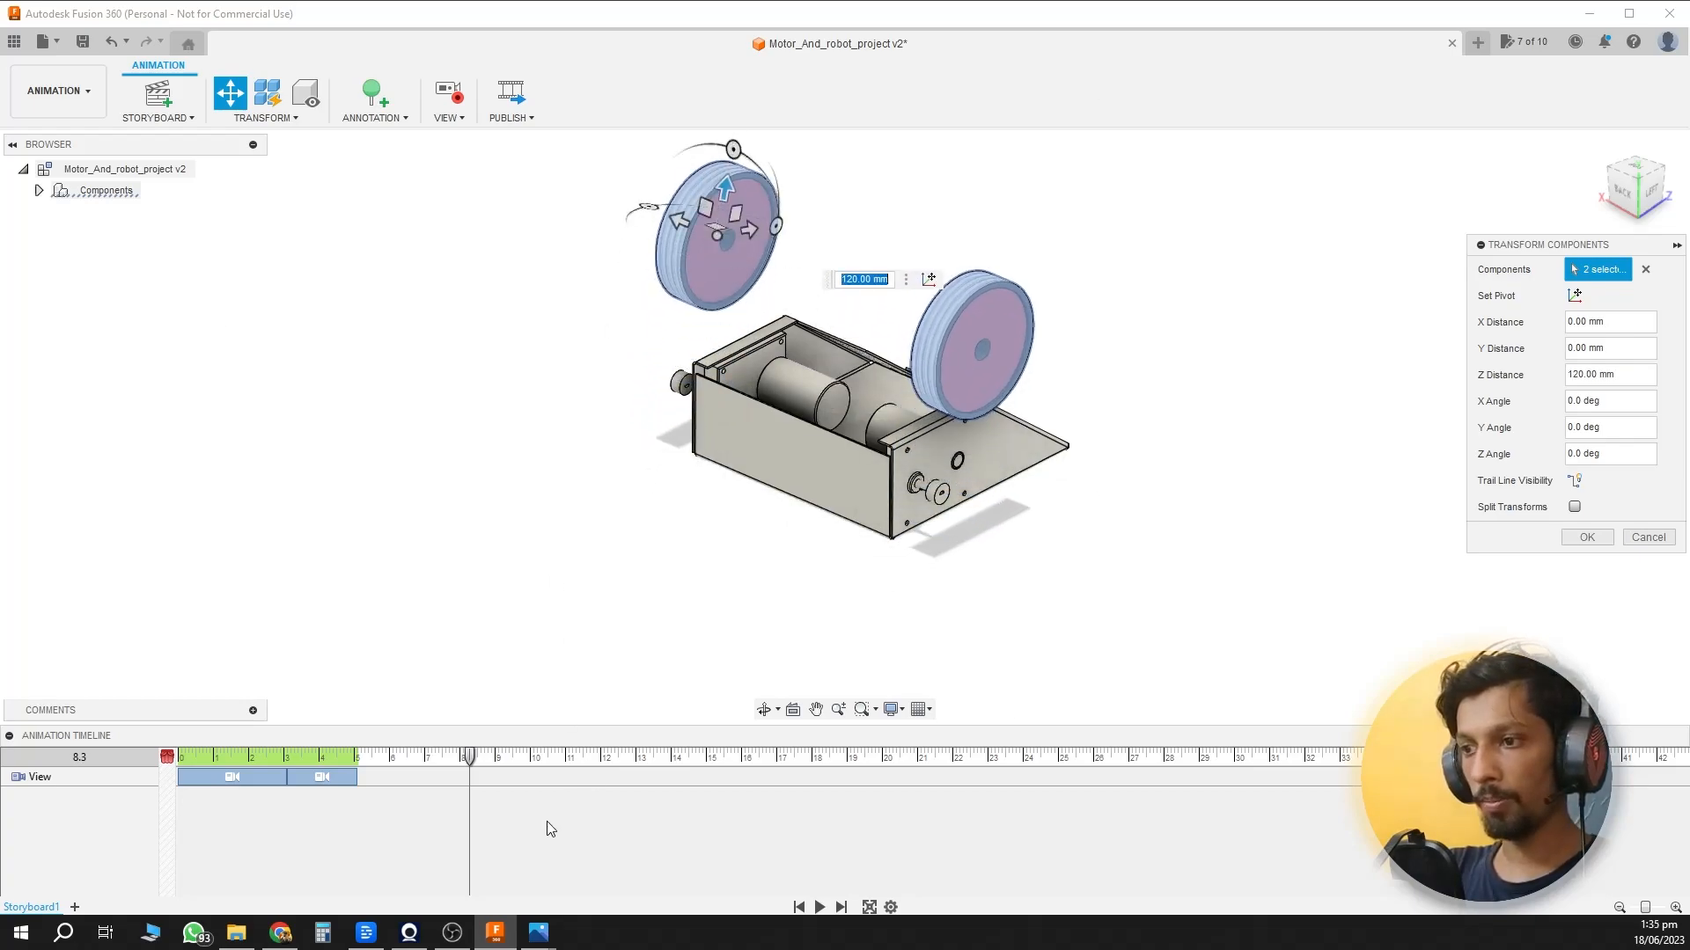
left_click(1584, 537)
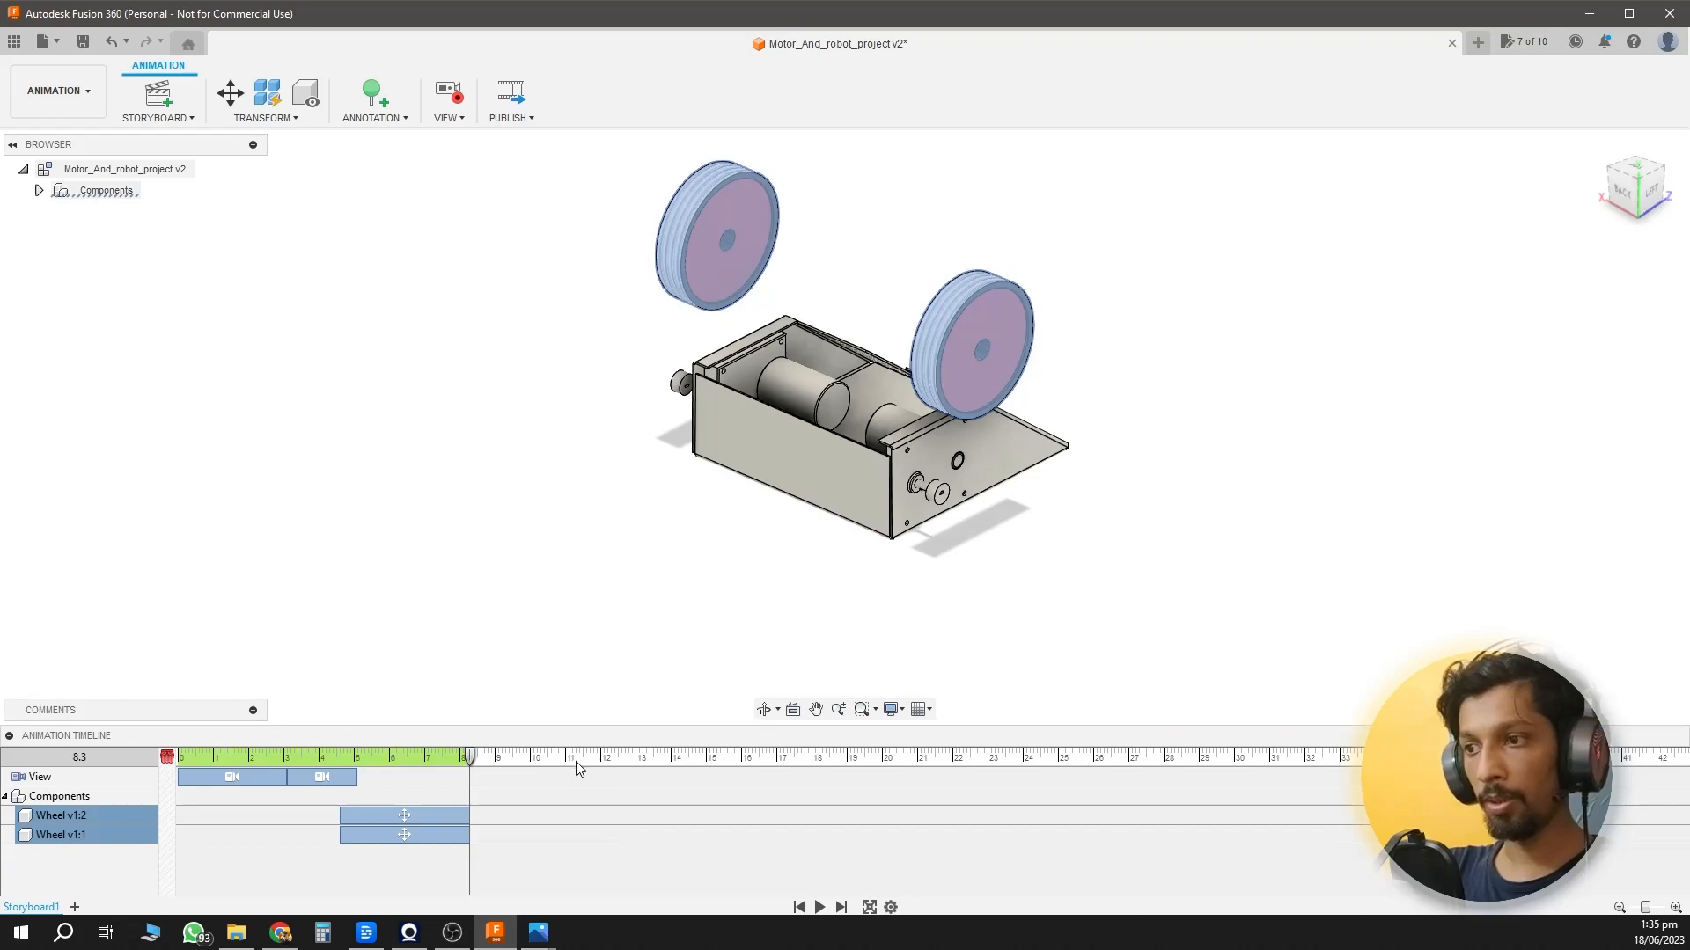
Animate RobotBody moving down with a Y distance of -150 mm, ending at 9.8 seconds, and record a zoomed-out camera view ending at 13.6 seconds.
left_click_drag(471, 756, 494, 755)
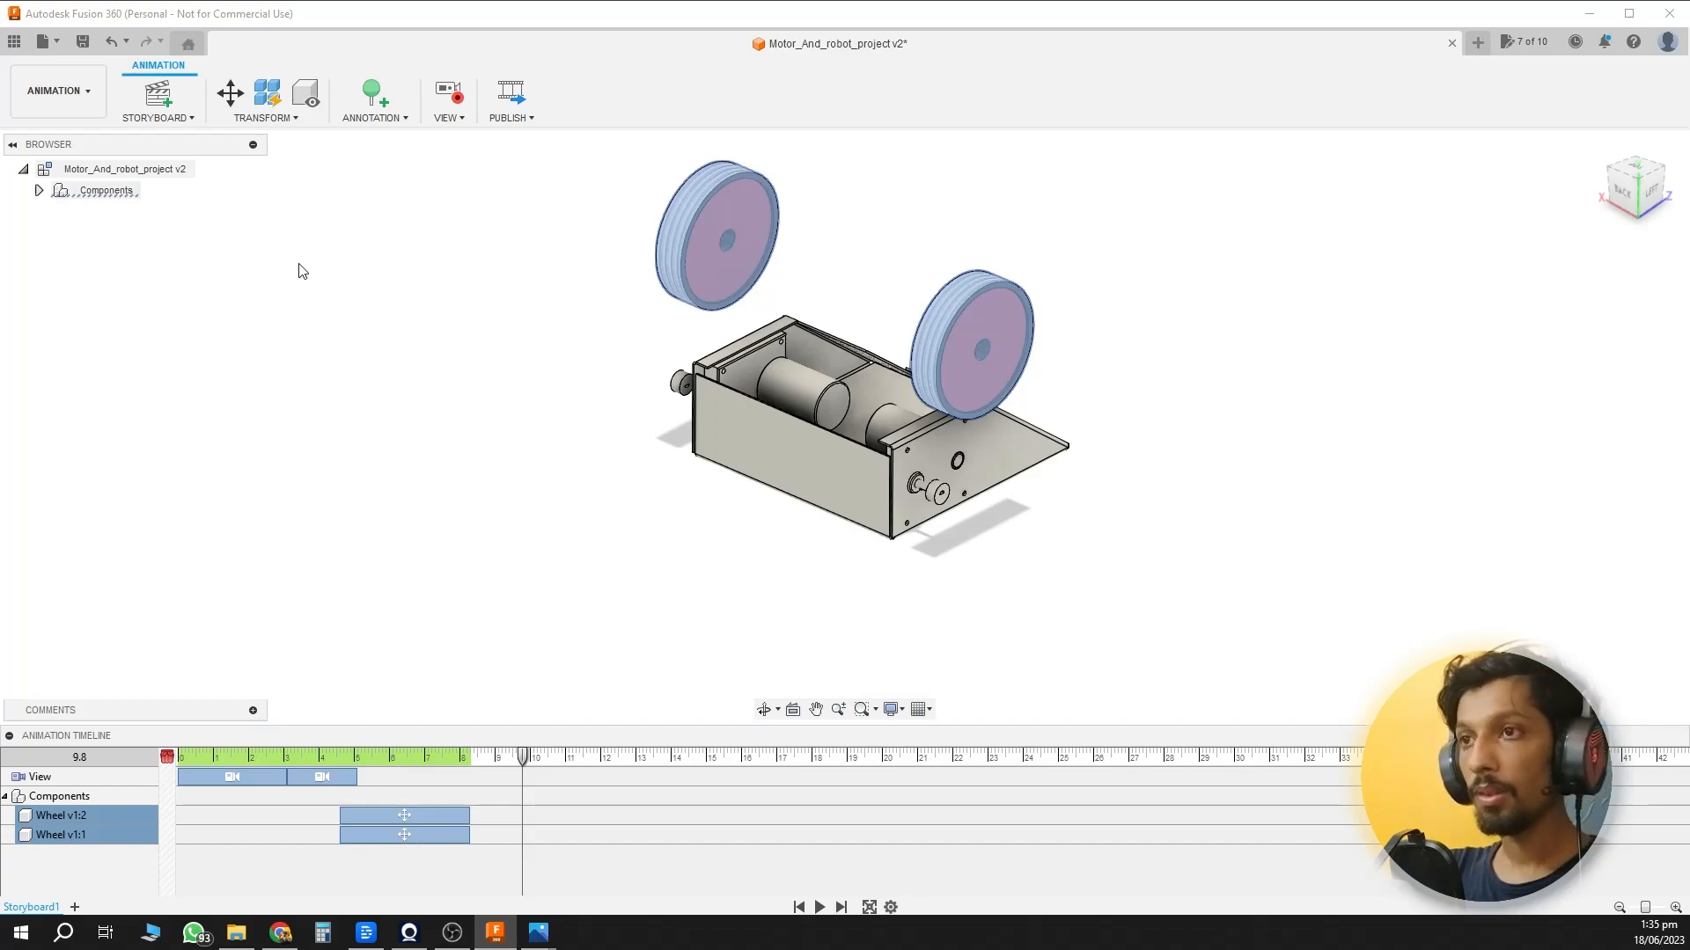
left_click(228, 93)
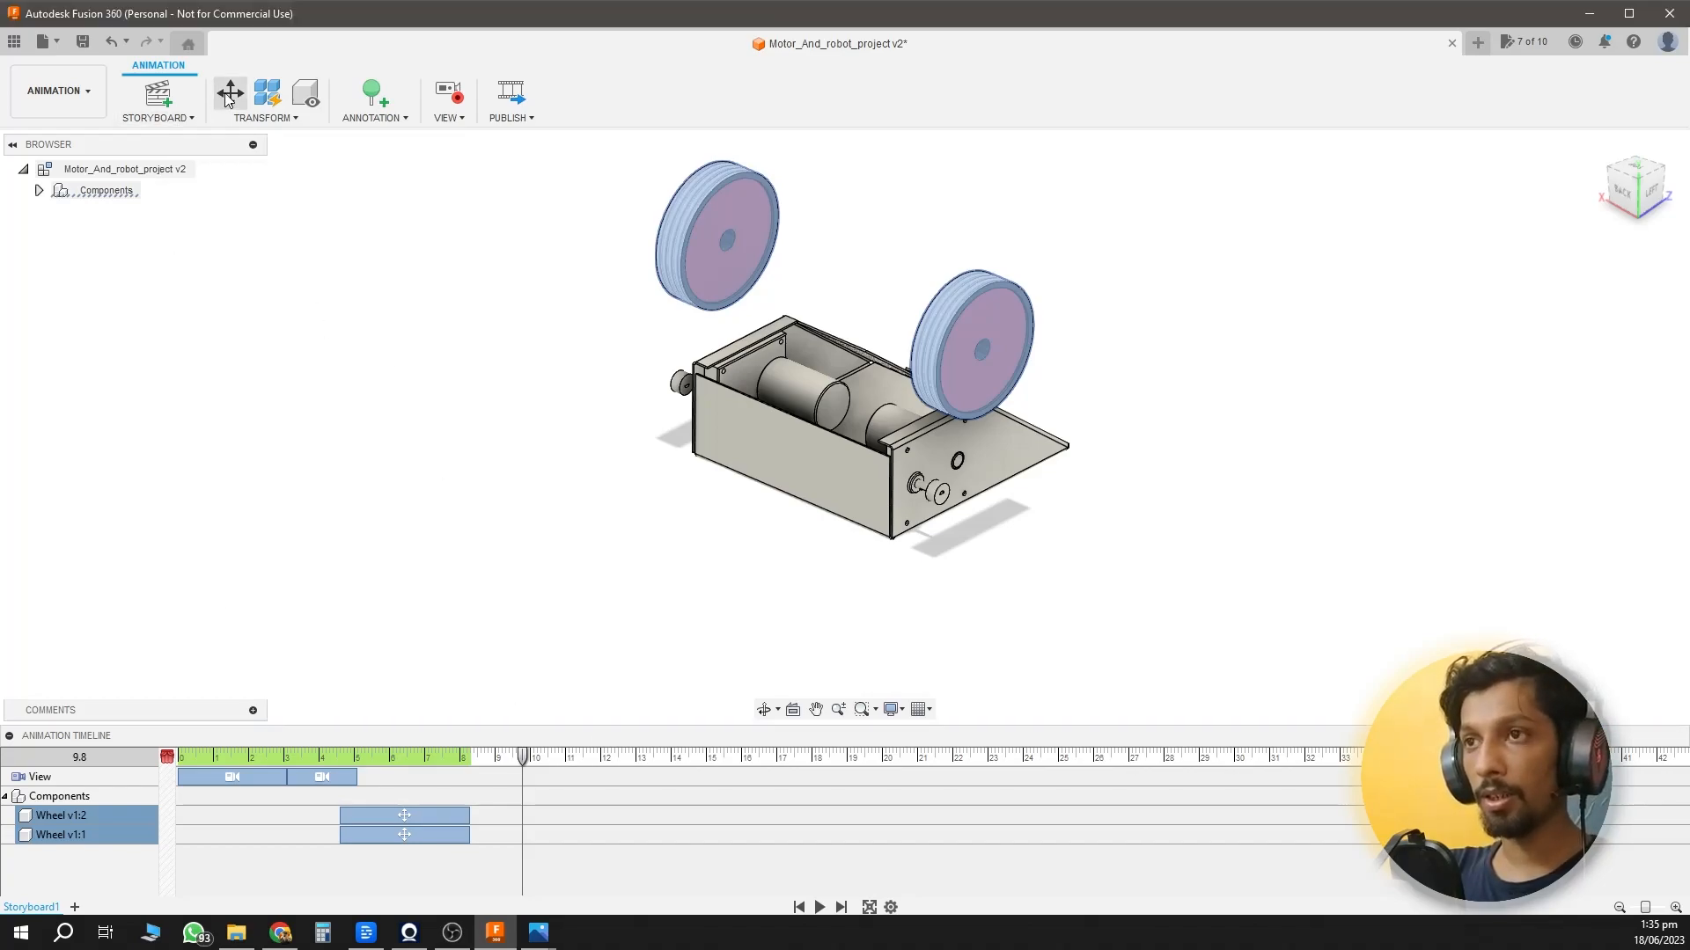
left_click(865, 469)
left_click_drag(872, 387, 871, 562)
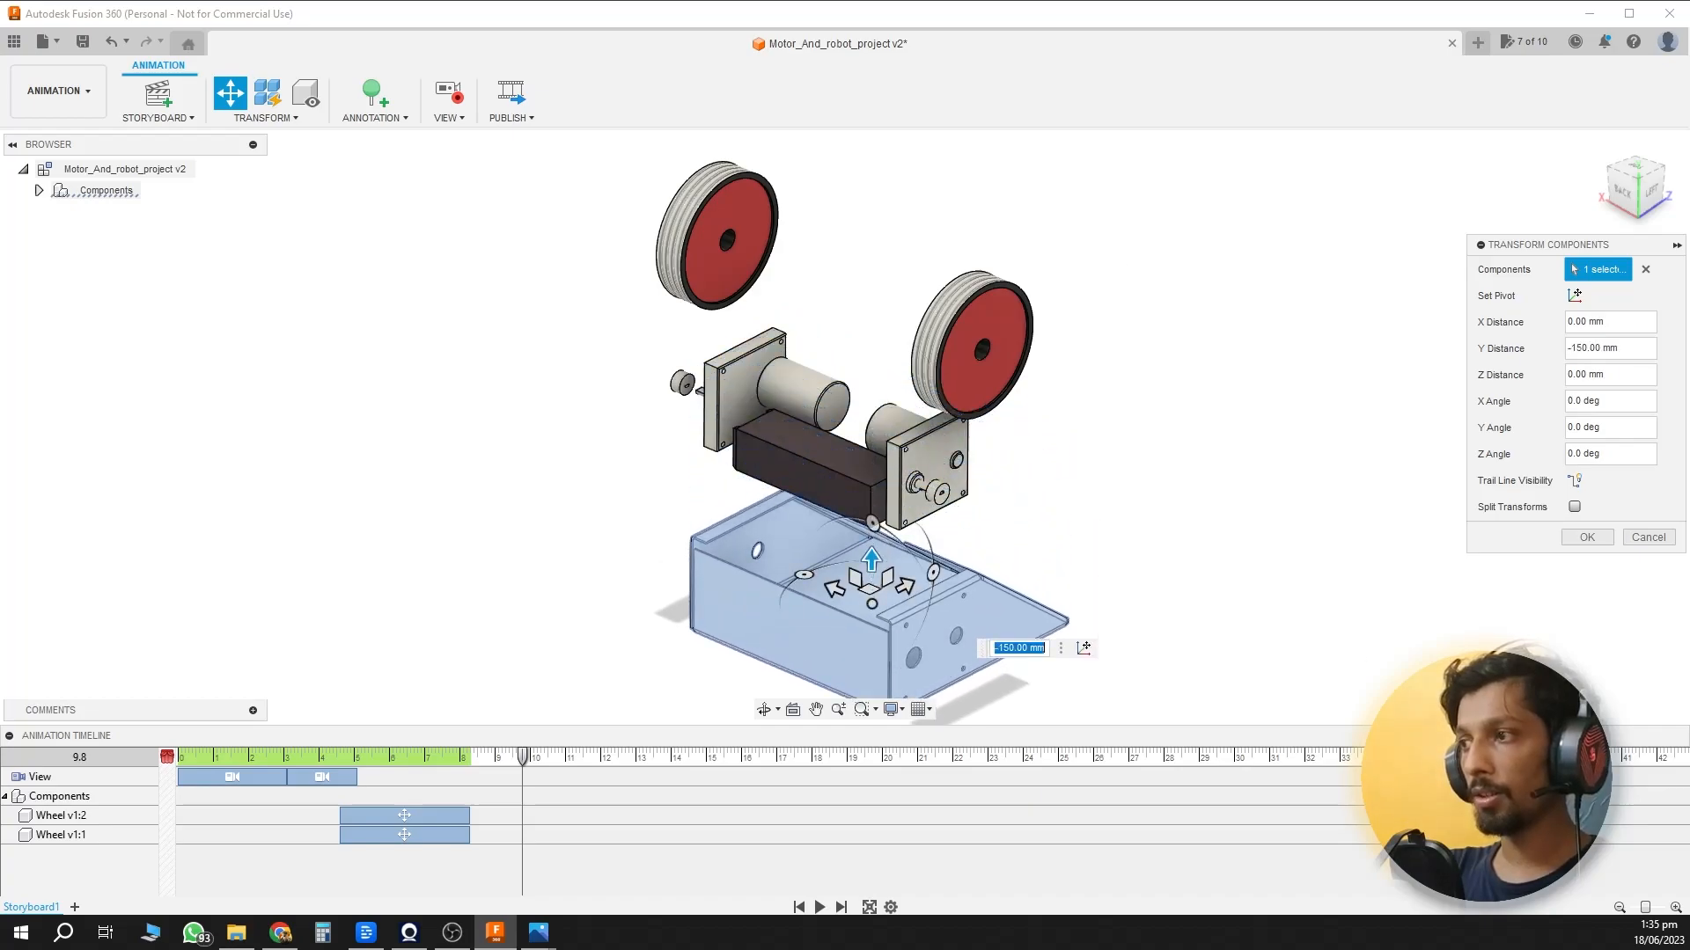
left_click(1602, 539)
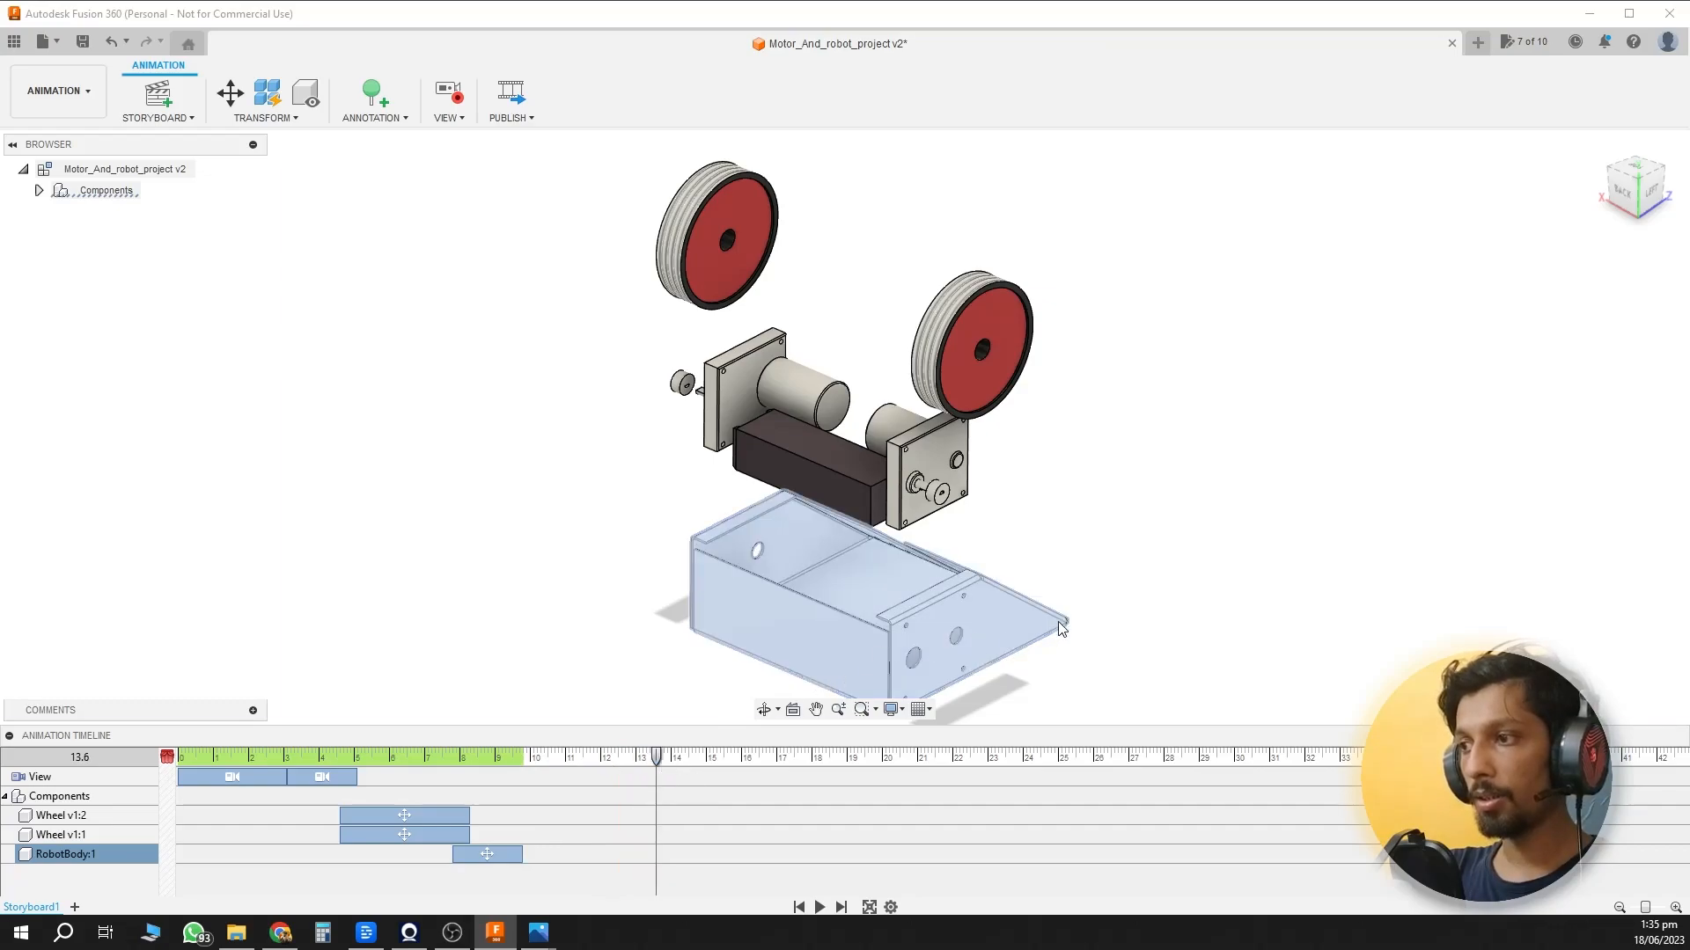
scroll(1044, 554, "down", 5)
scroll(1014, 501, "down", 1)
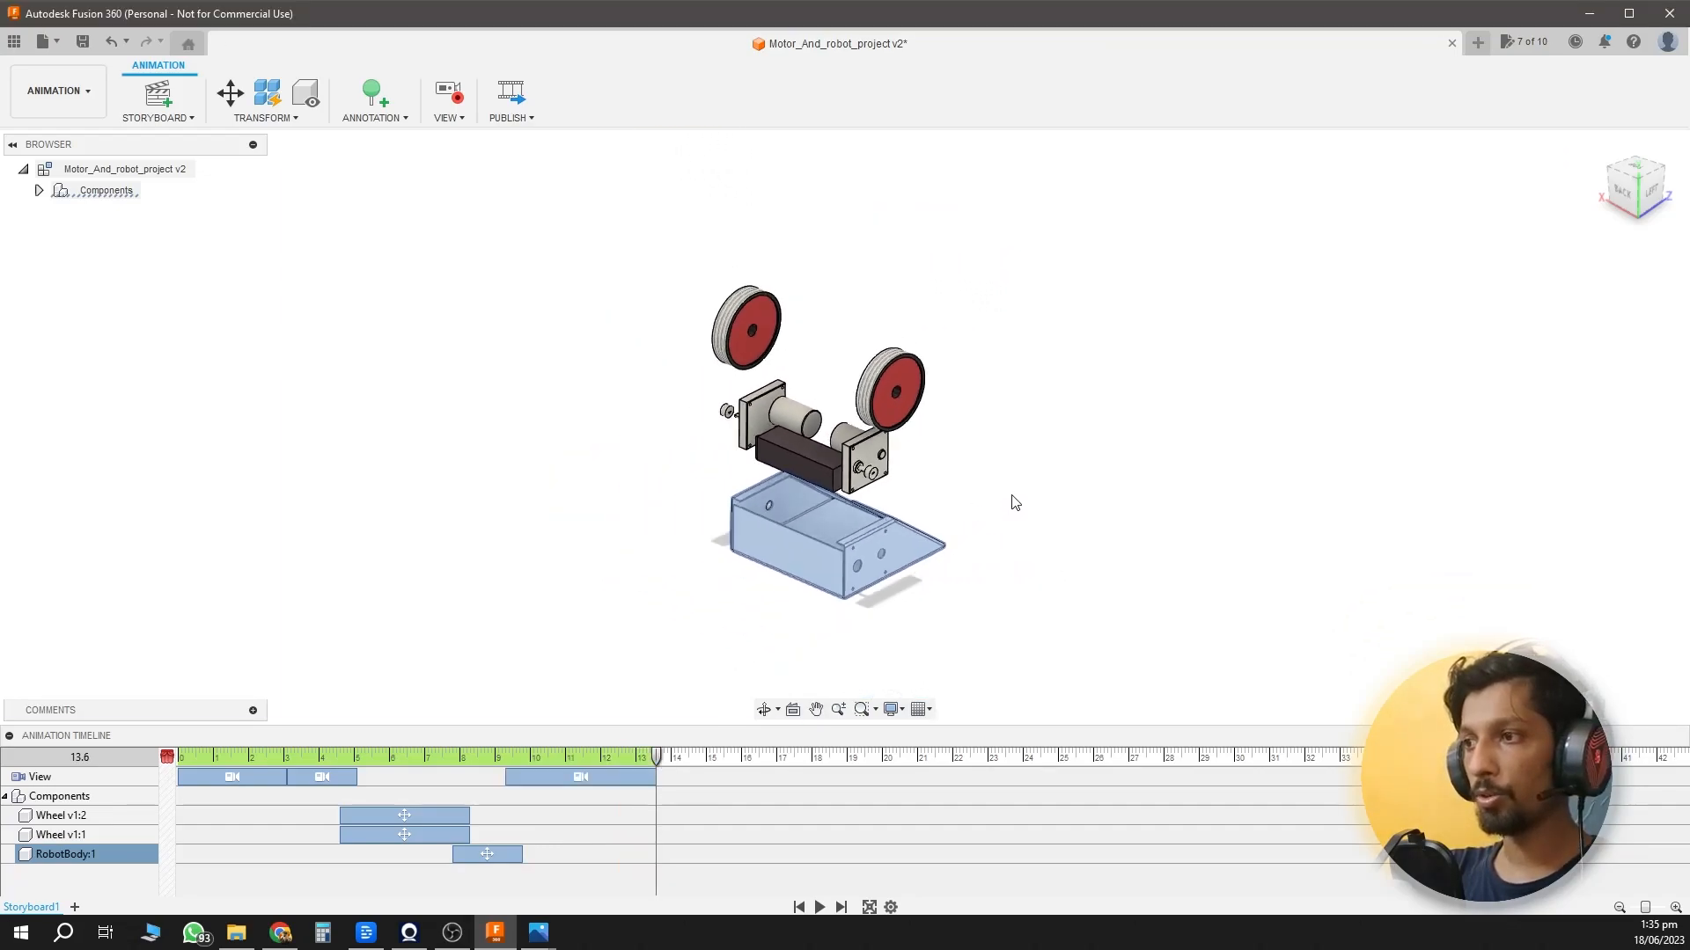
Restore RobotBody and both wheels to their home positions with animated actions ending at 16.5 seconds.
left_click_drag(657, 758, 754, 760)
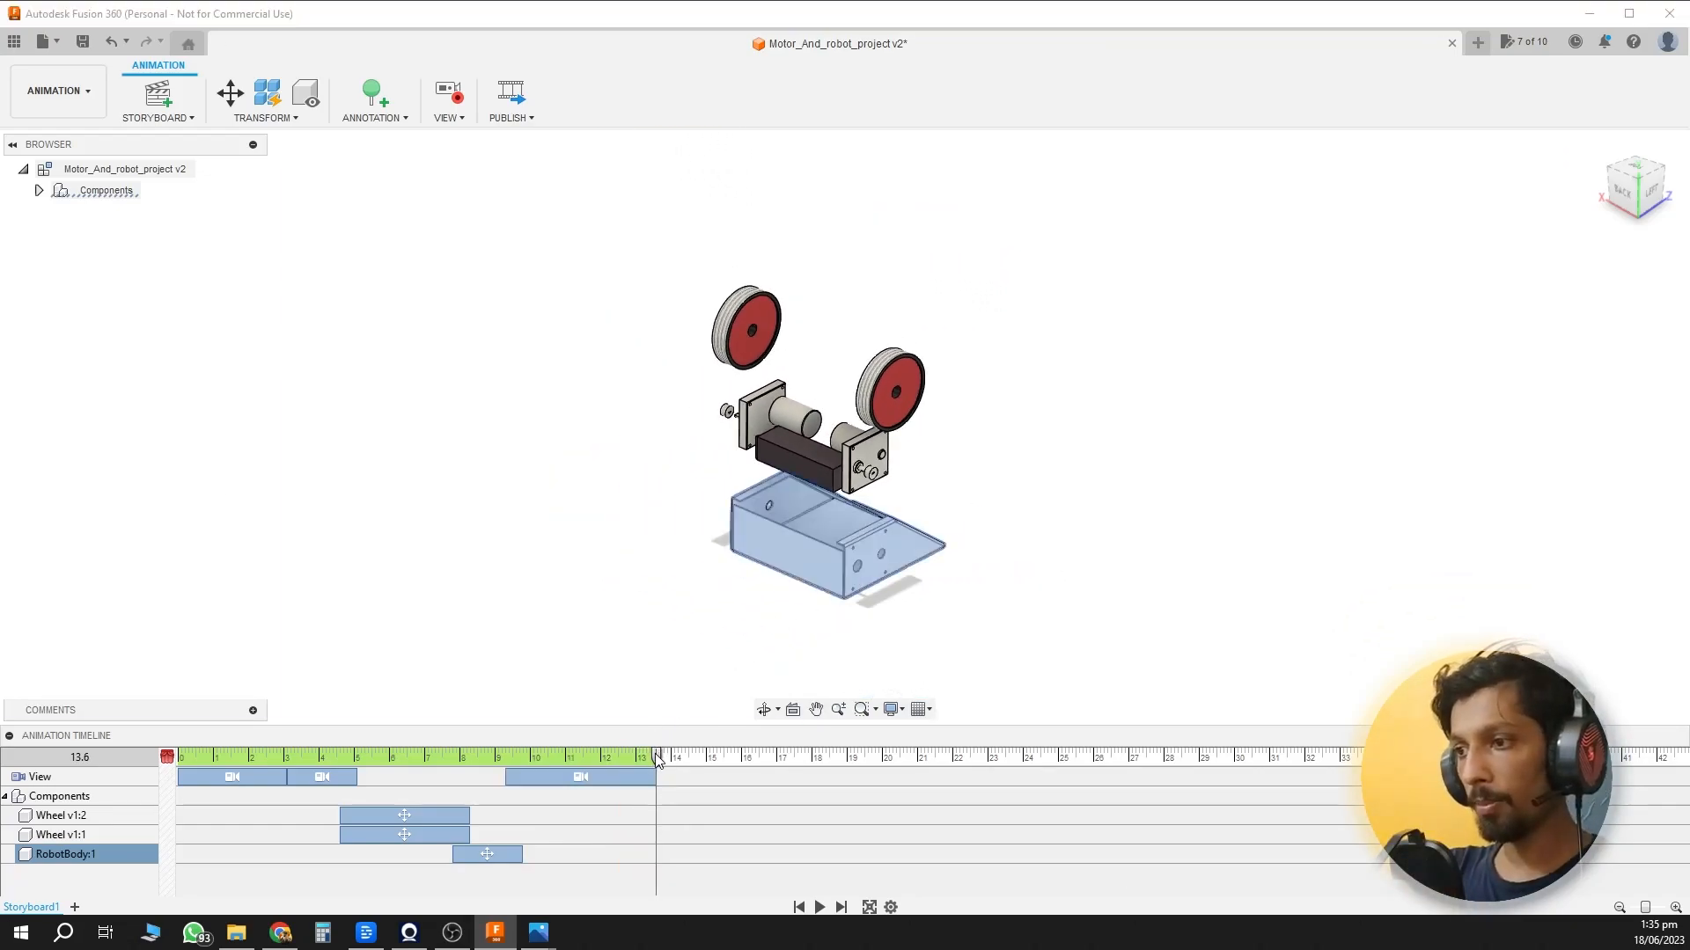
left_click(265, 118)
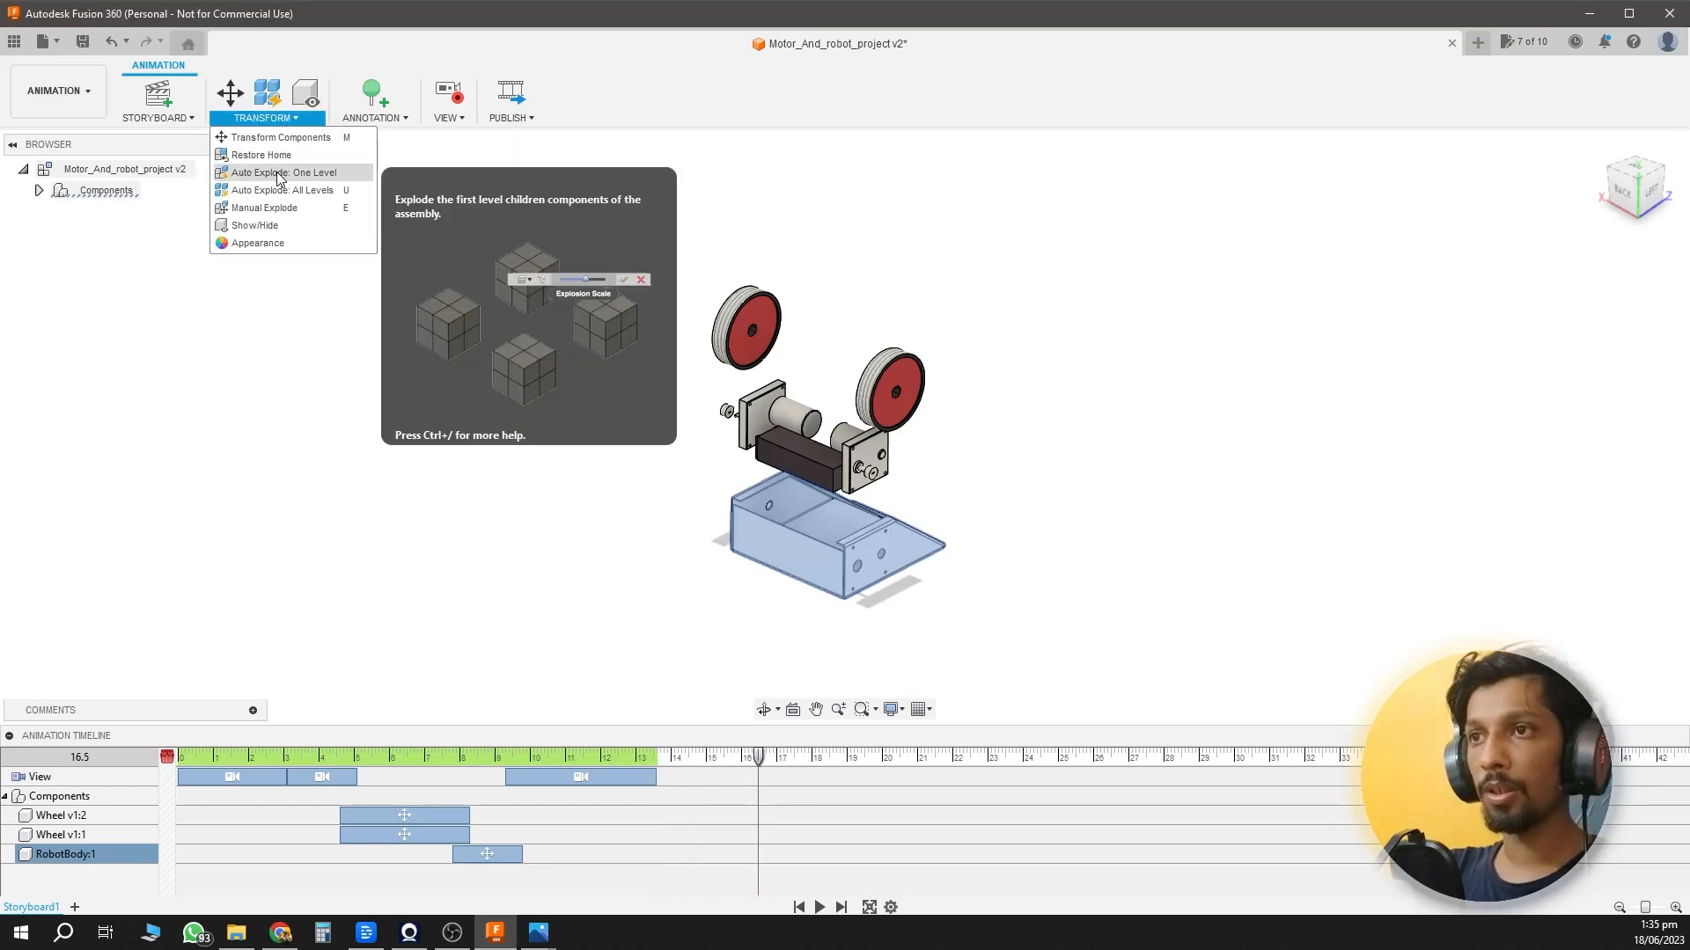
left_click(264, 156)
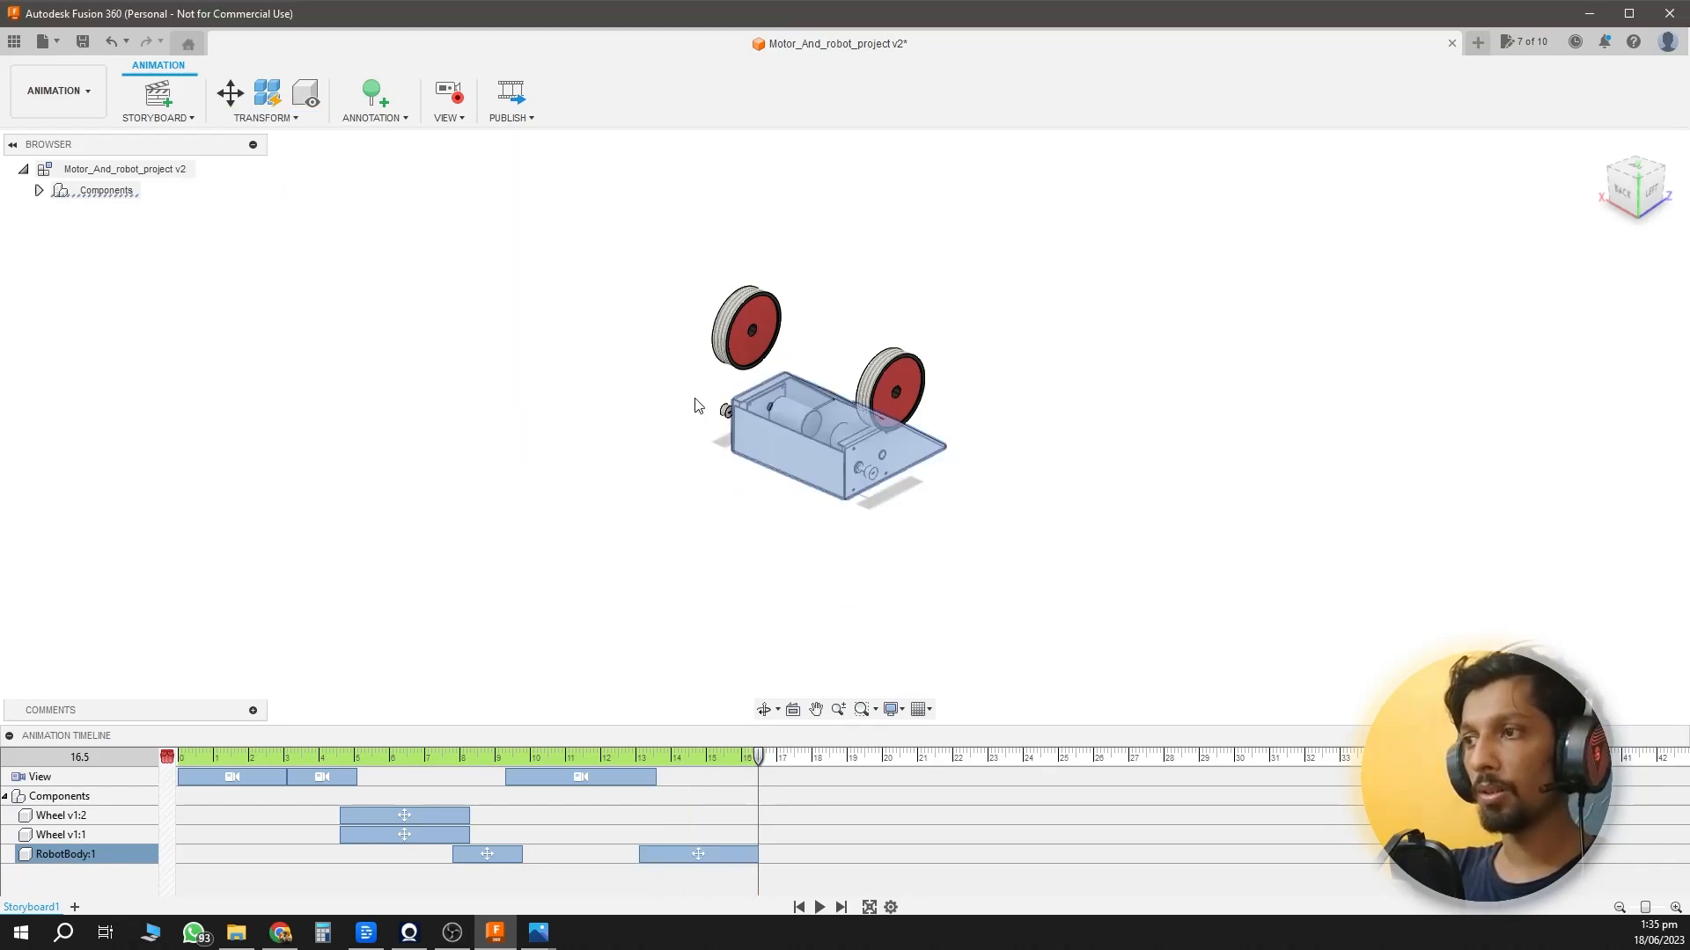
left_click_drag(694, 288, 966, 437)
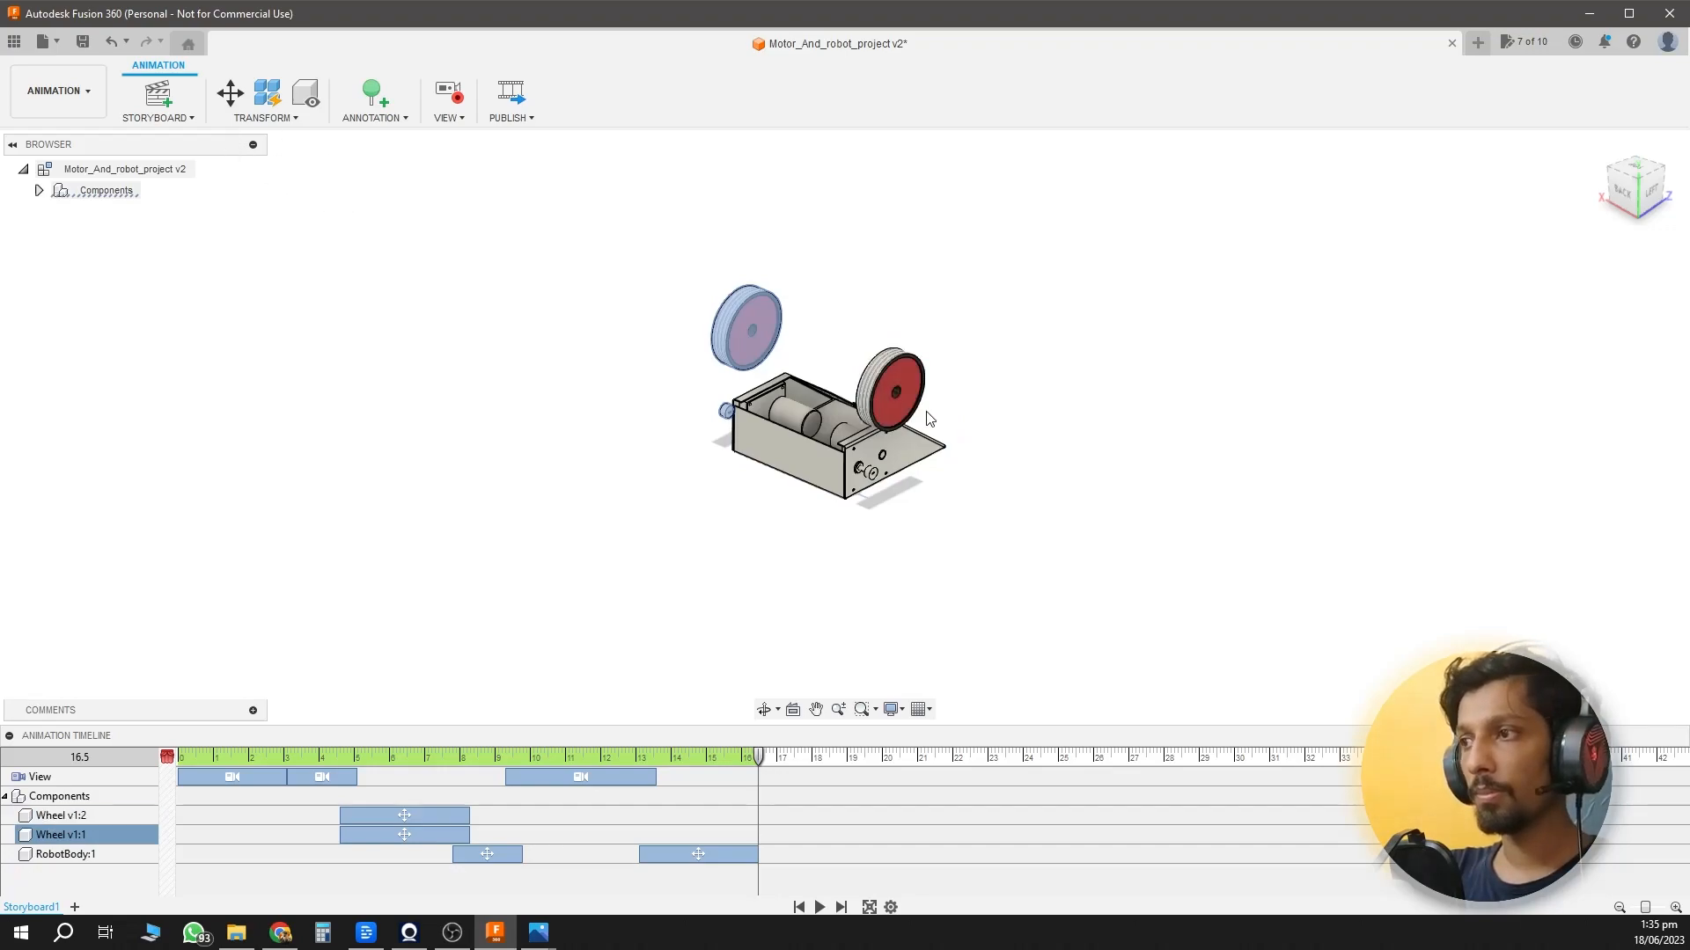
left_click(264, 118)
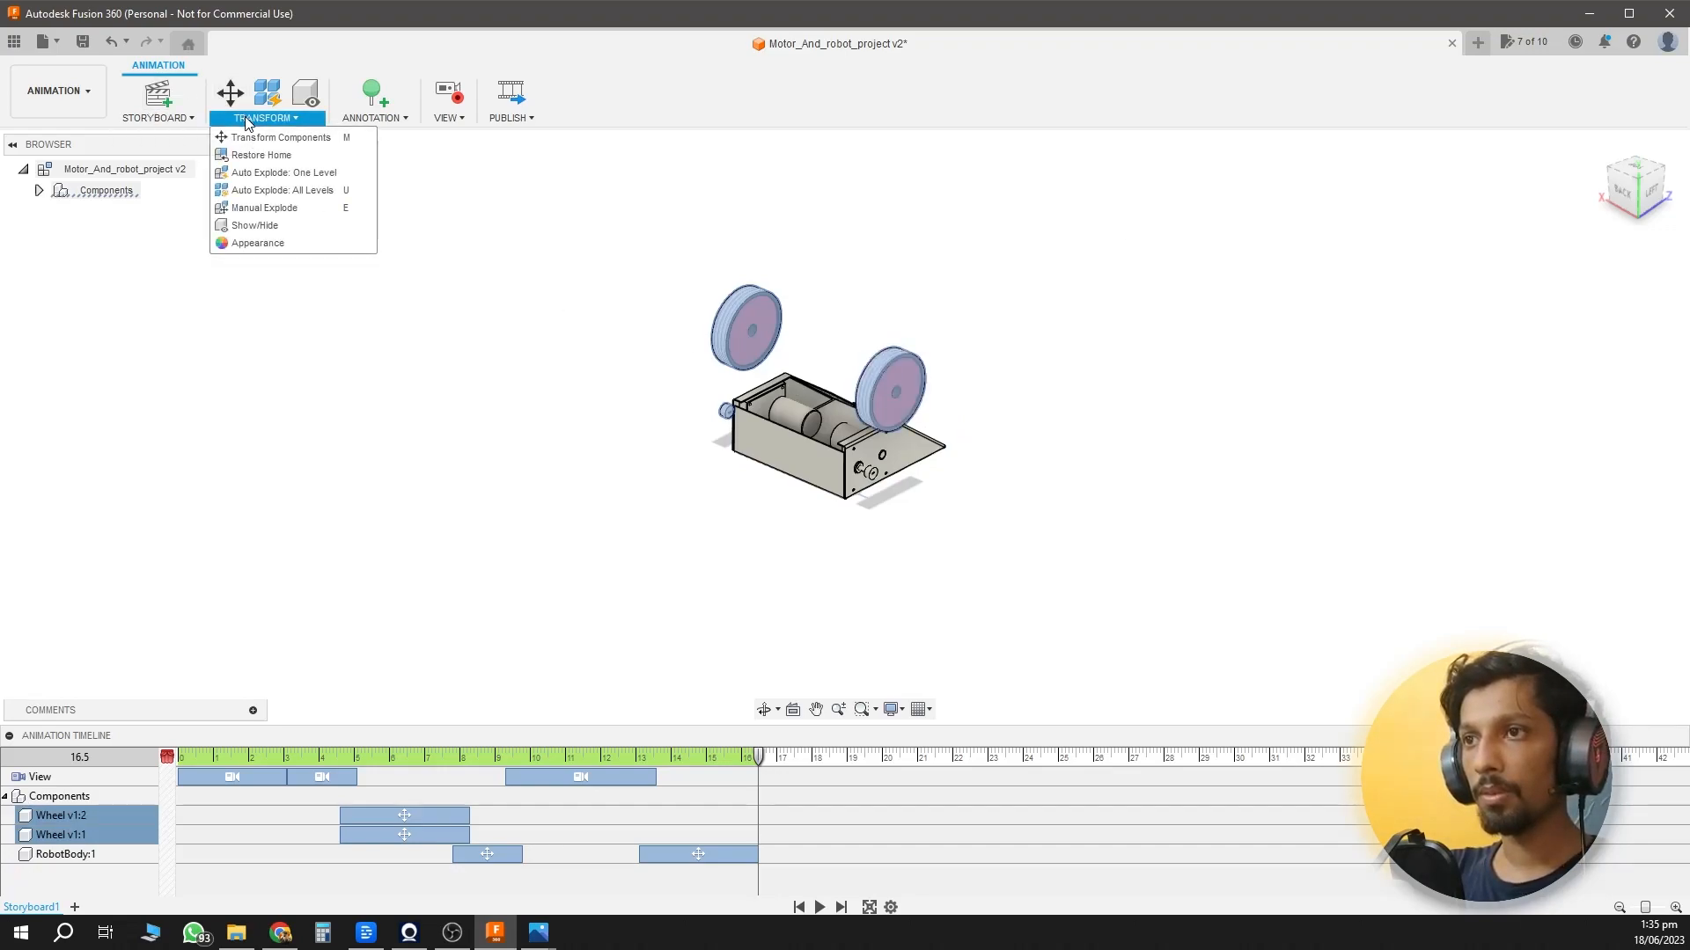
left_click(260, 156)
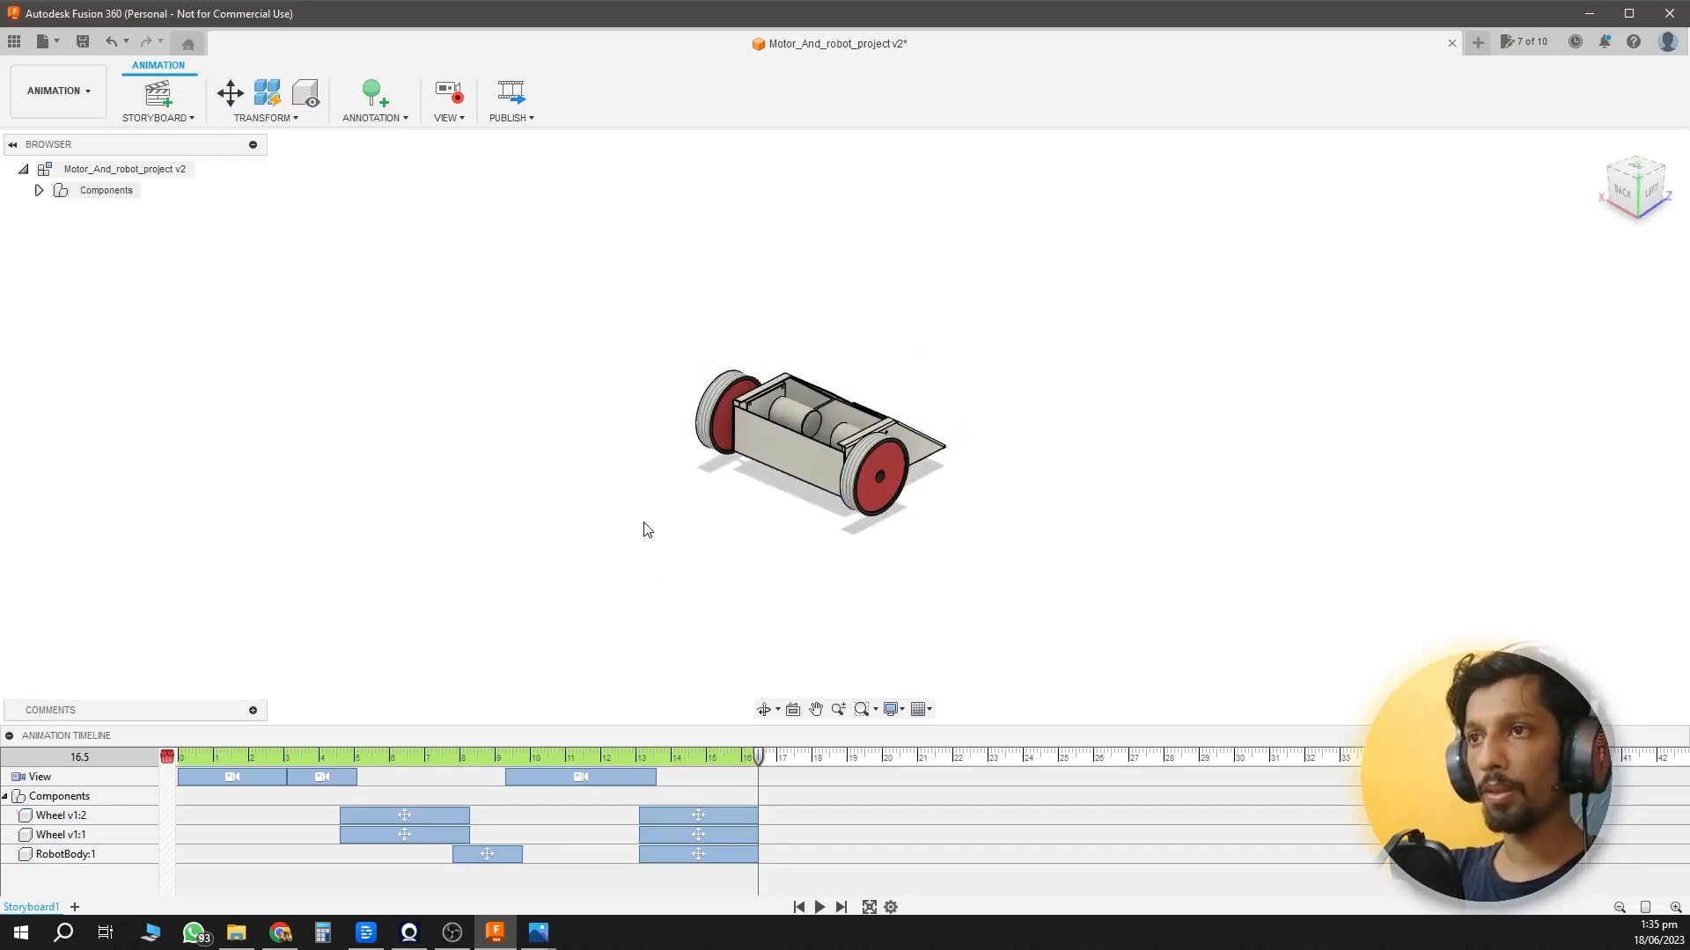
Play the animation from the start and add a closing camera orbit to the robot's sloped front, ending at 21.5 seconds.
left_click_drag(188, 738, 162, 742)
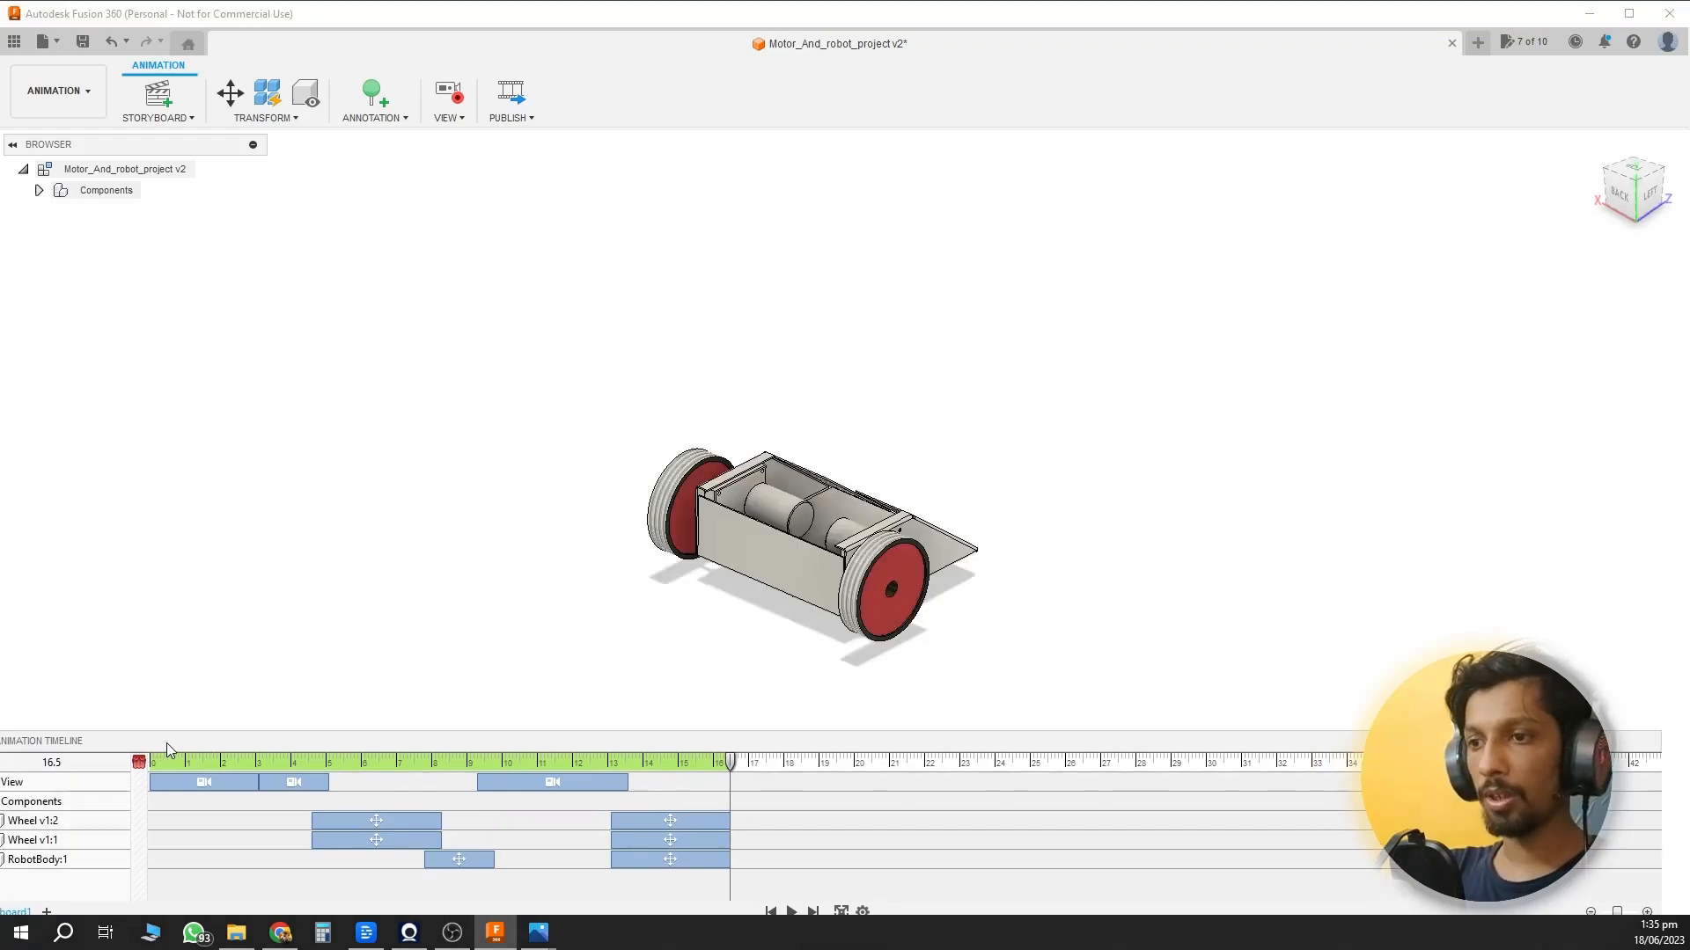
left_click_drag(733, 771, 141, 764)
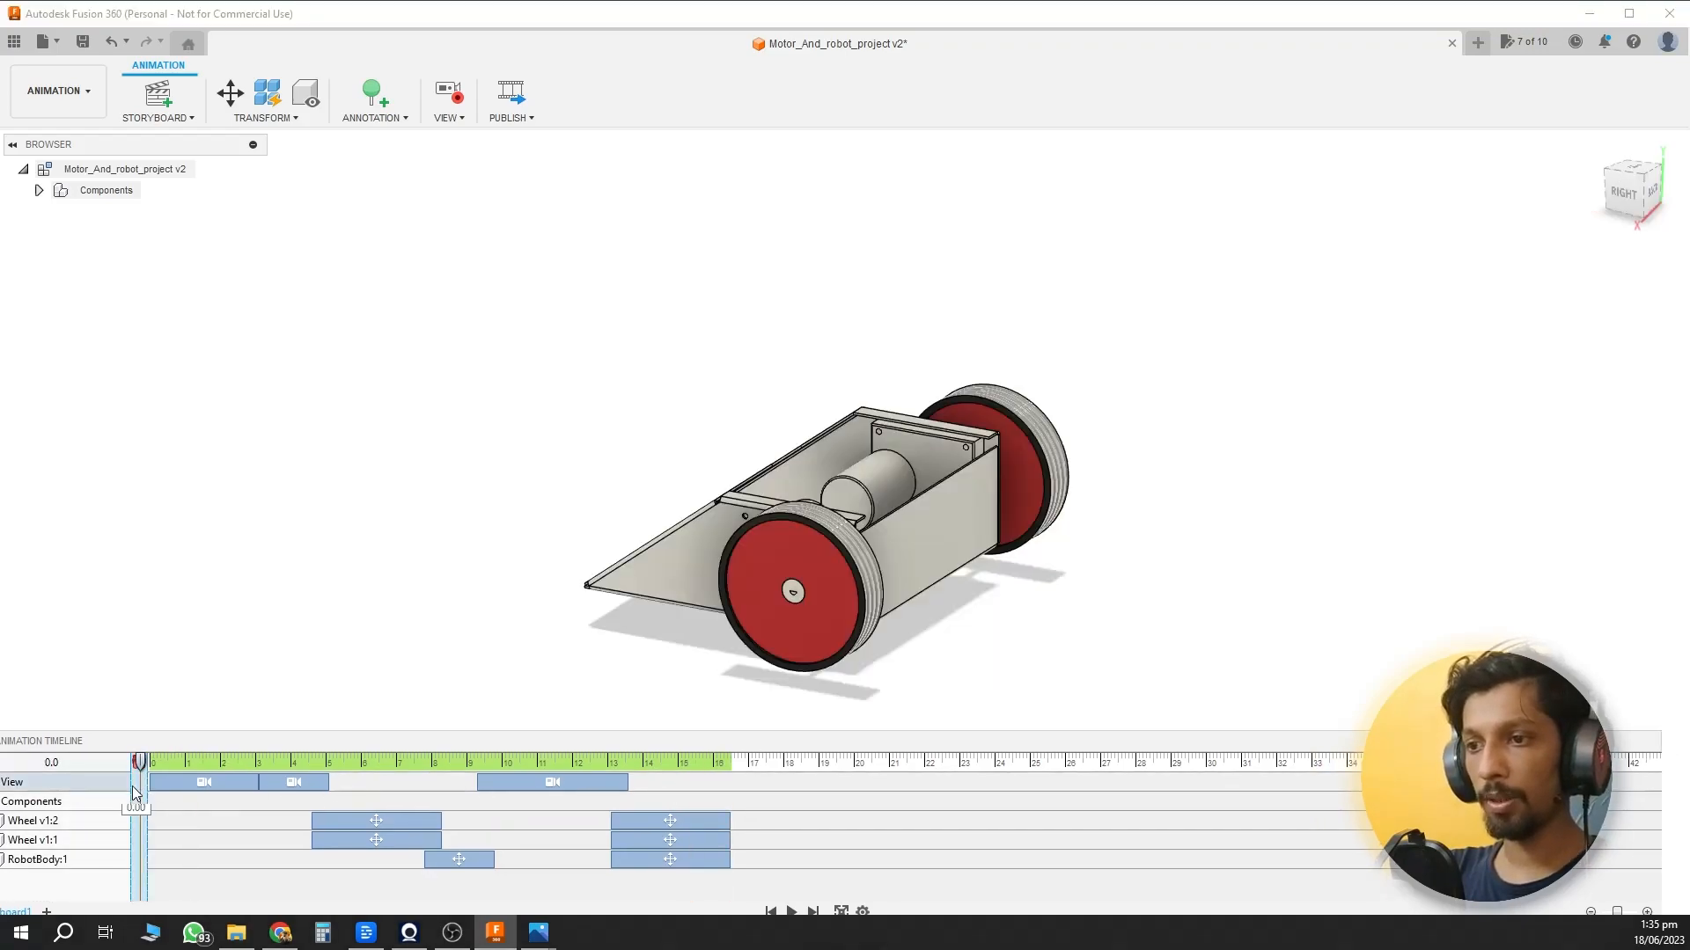
key("space")
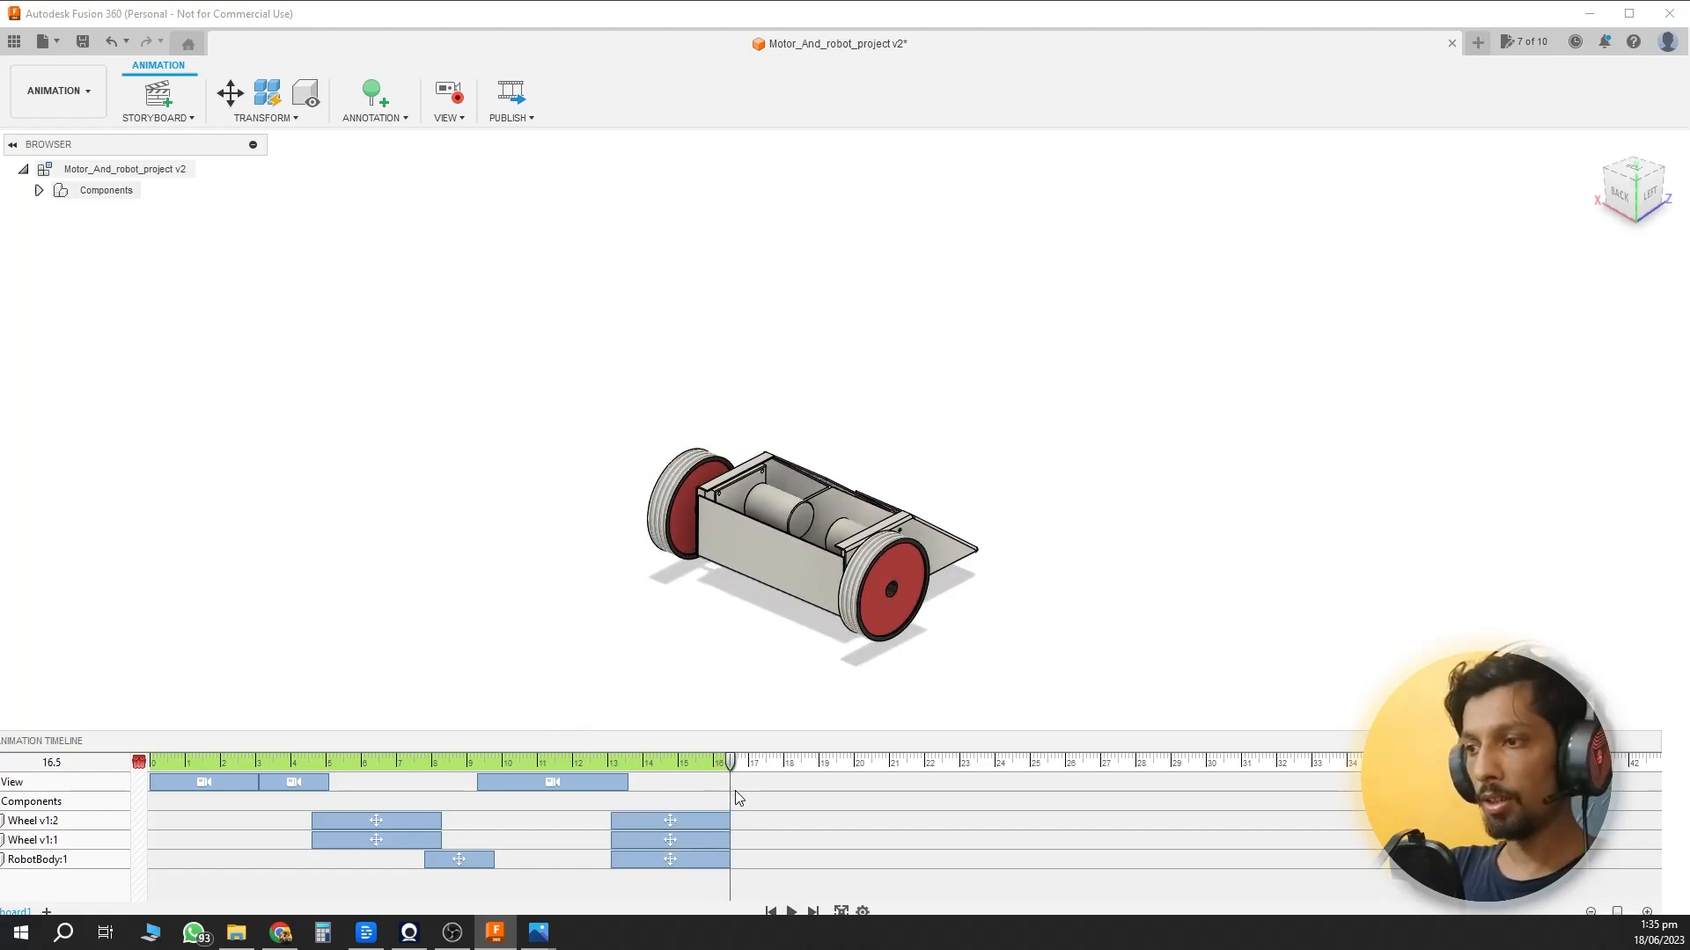
middle_click_drag(1217, 537, 1173, 452, "shift")
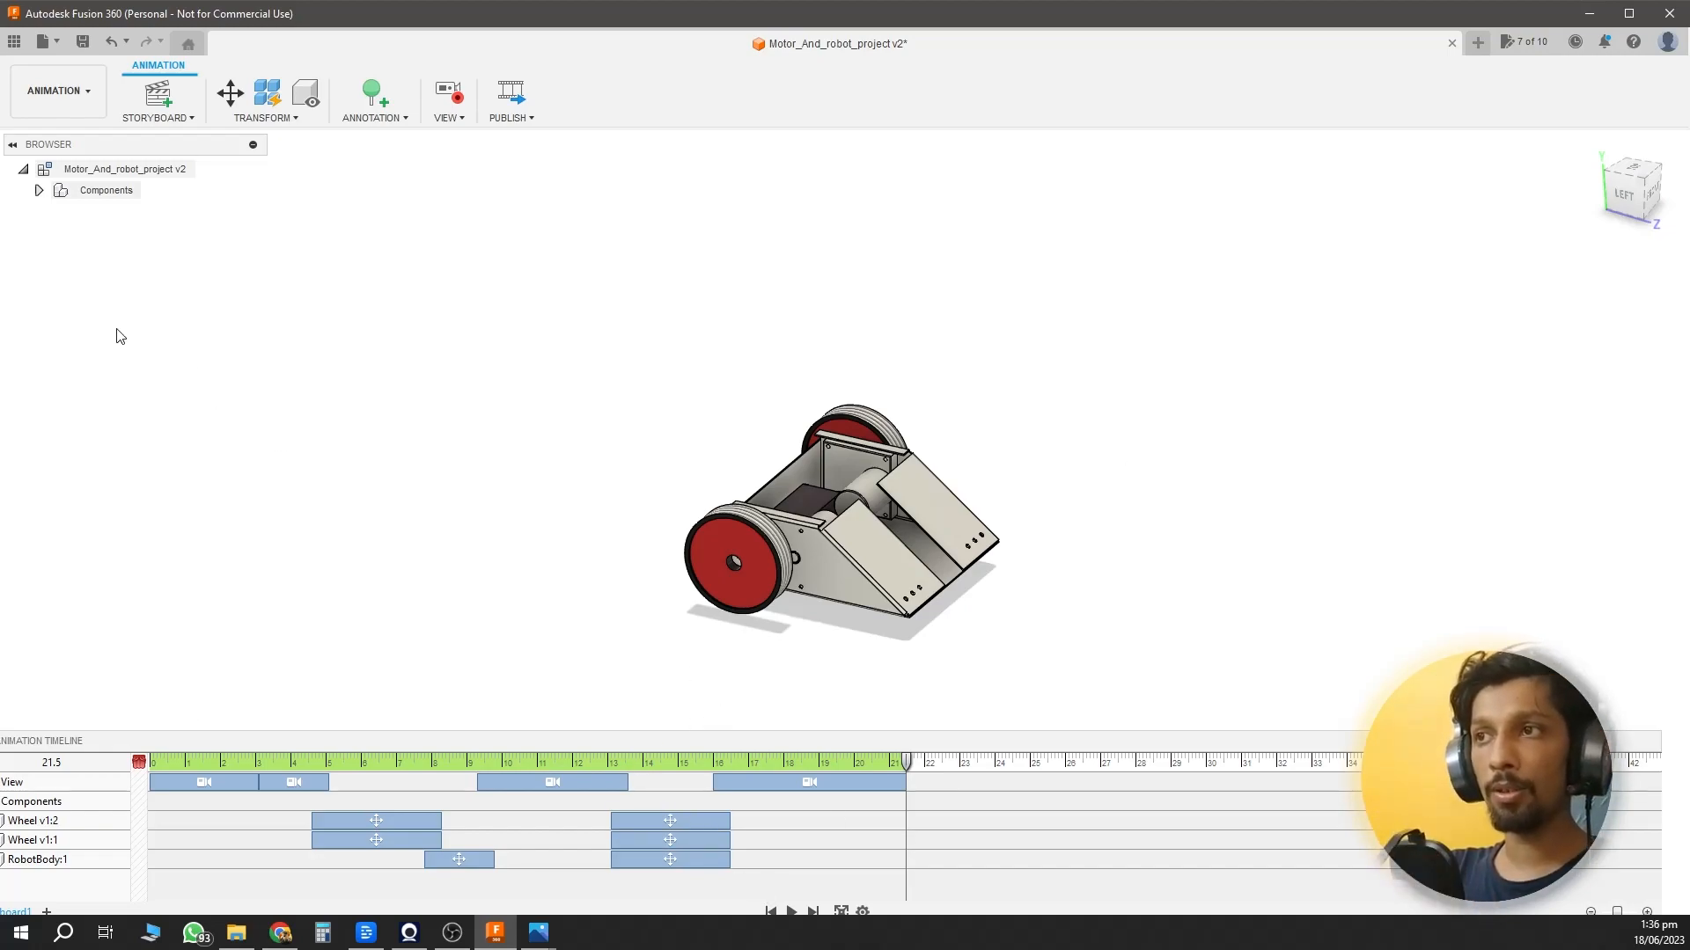
Publish all storyboards as a 1920 x 1080 AVI named Motor_And_robot_project v2 to Admin Project and the Desktop, and open the exported video.
left_click(510, 92)
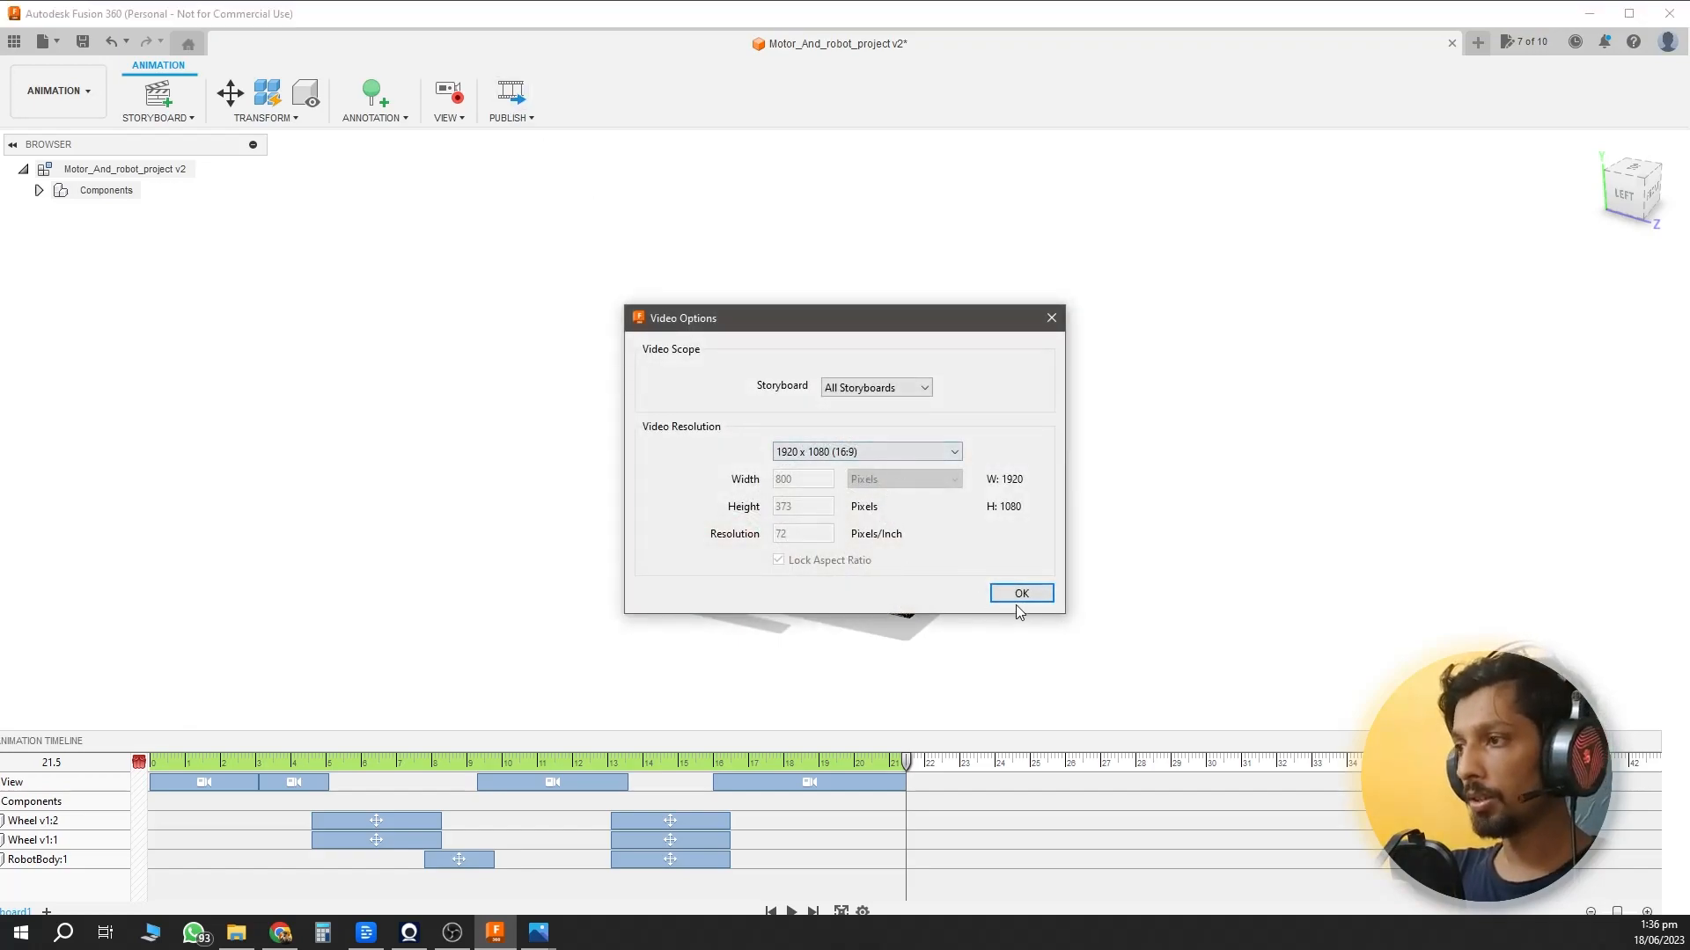
left_click(1012, 598)
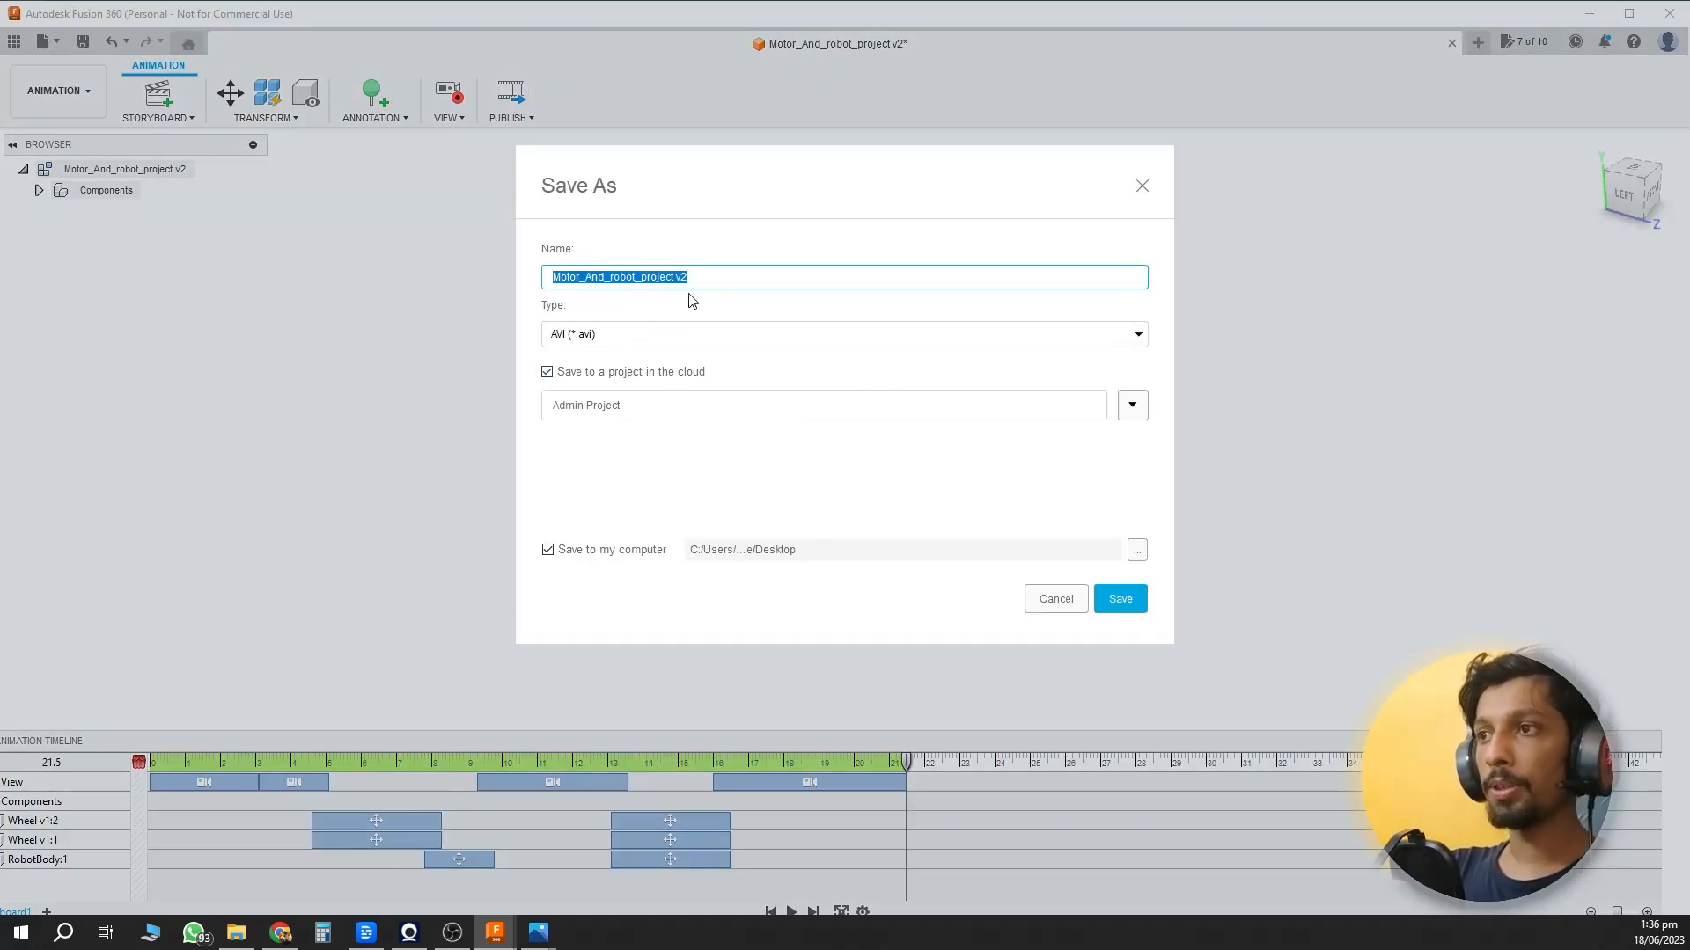
left_click(792, 331)
left_click(799, 352)
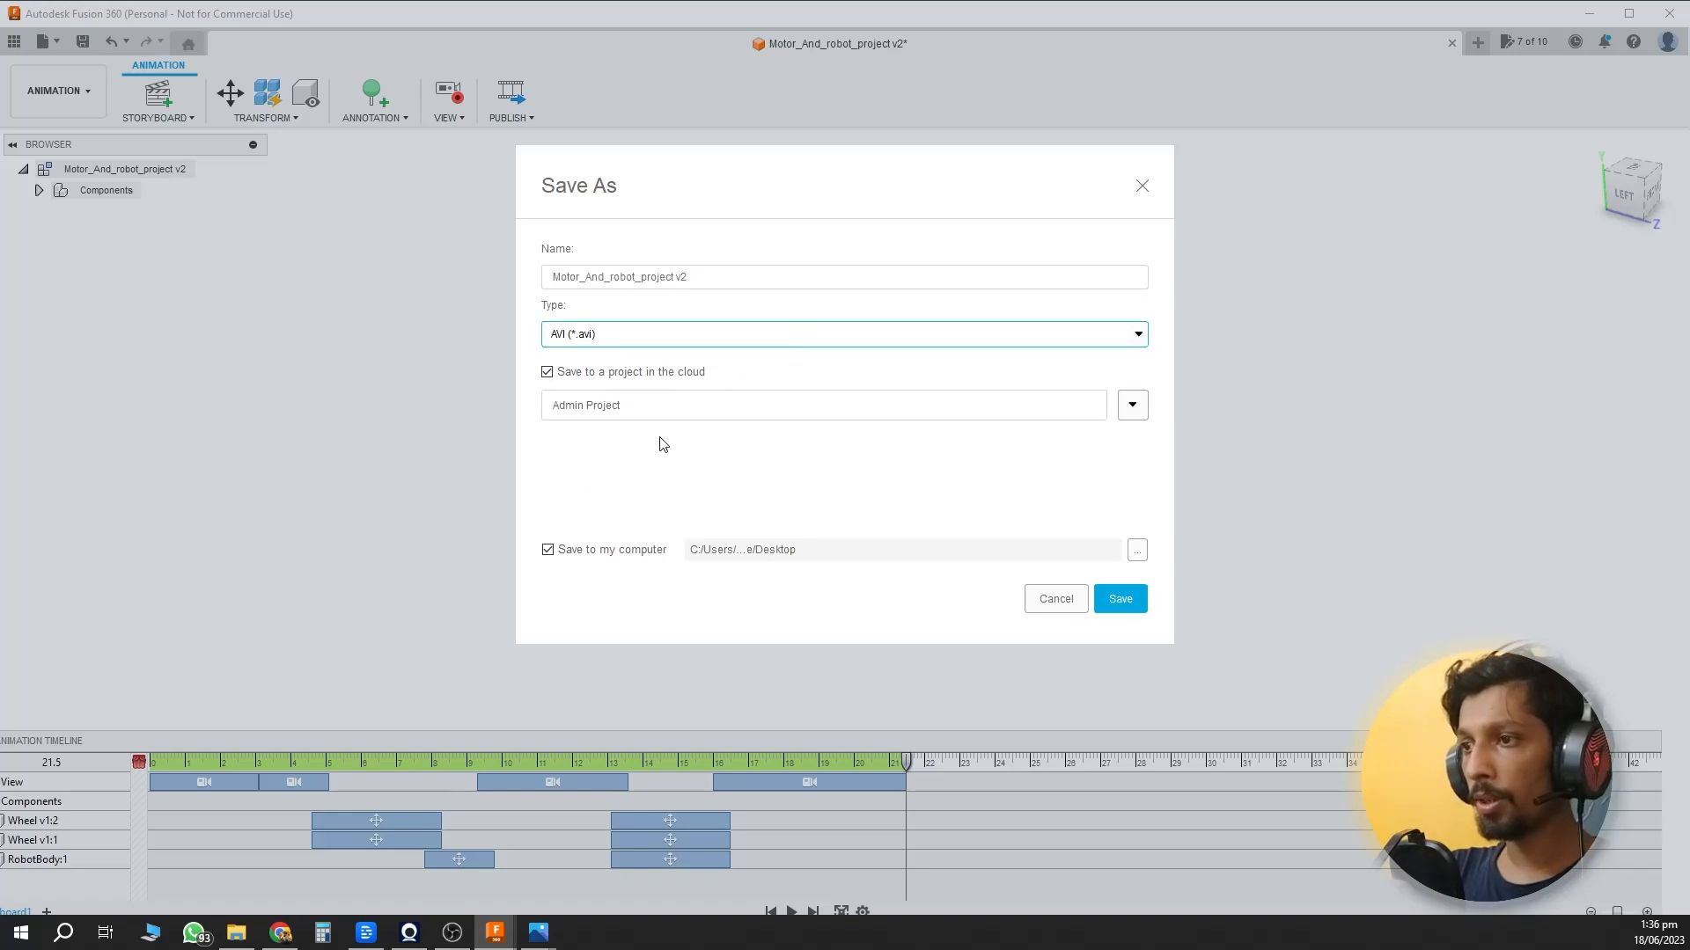
left_click(1123, 607)
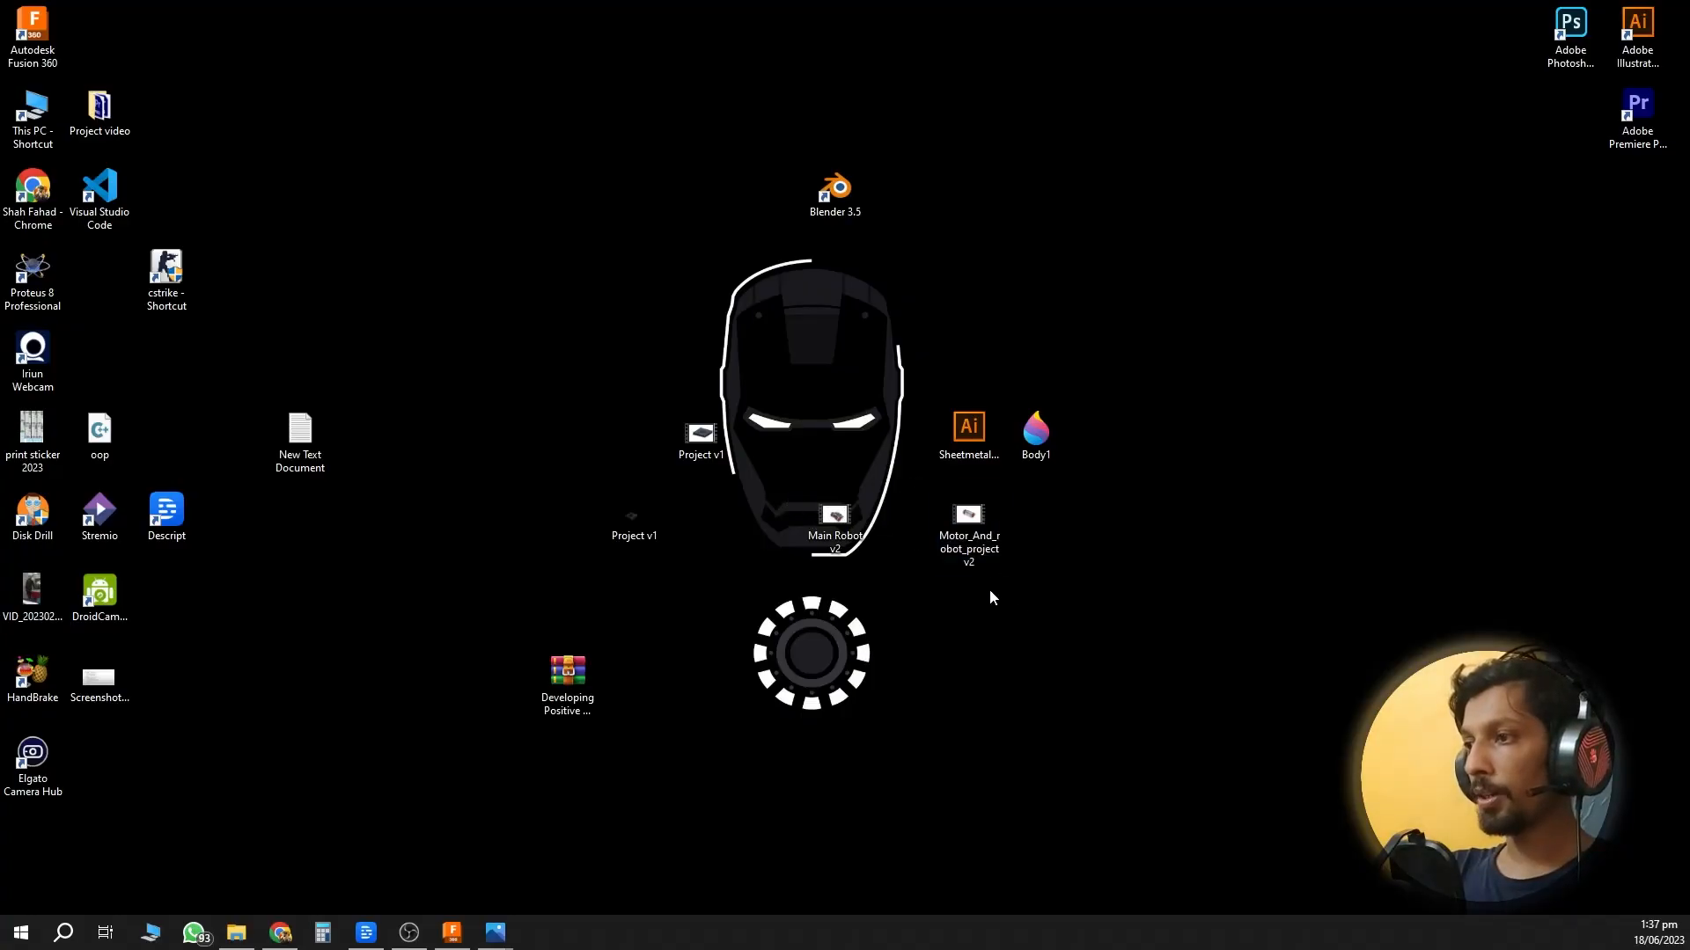
double_click(968, 528)
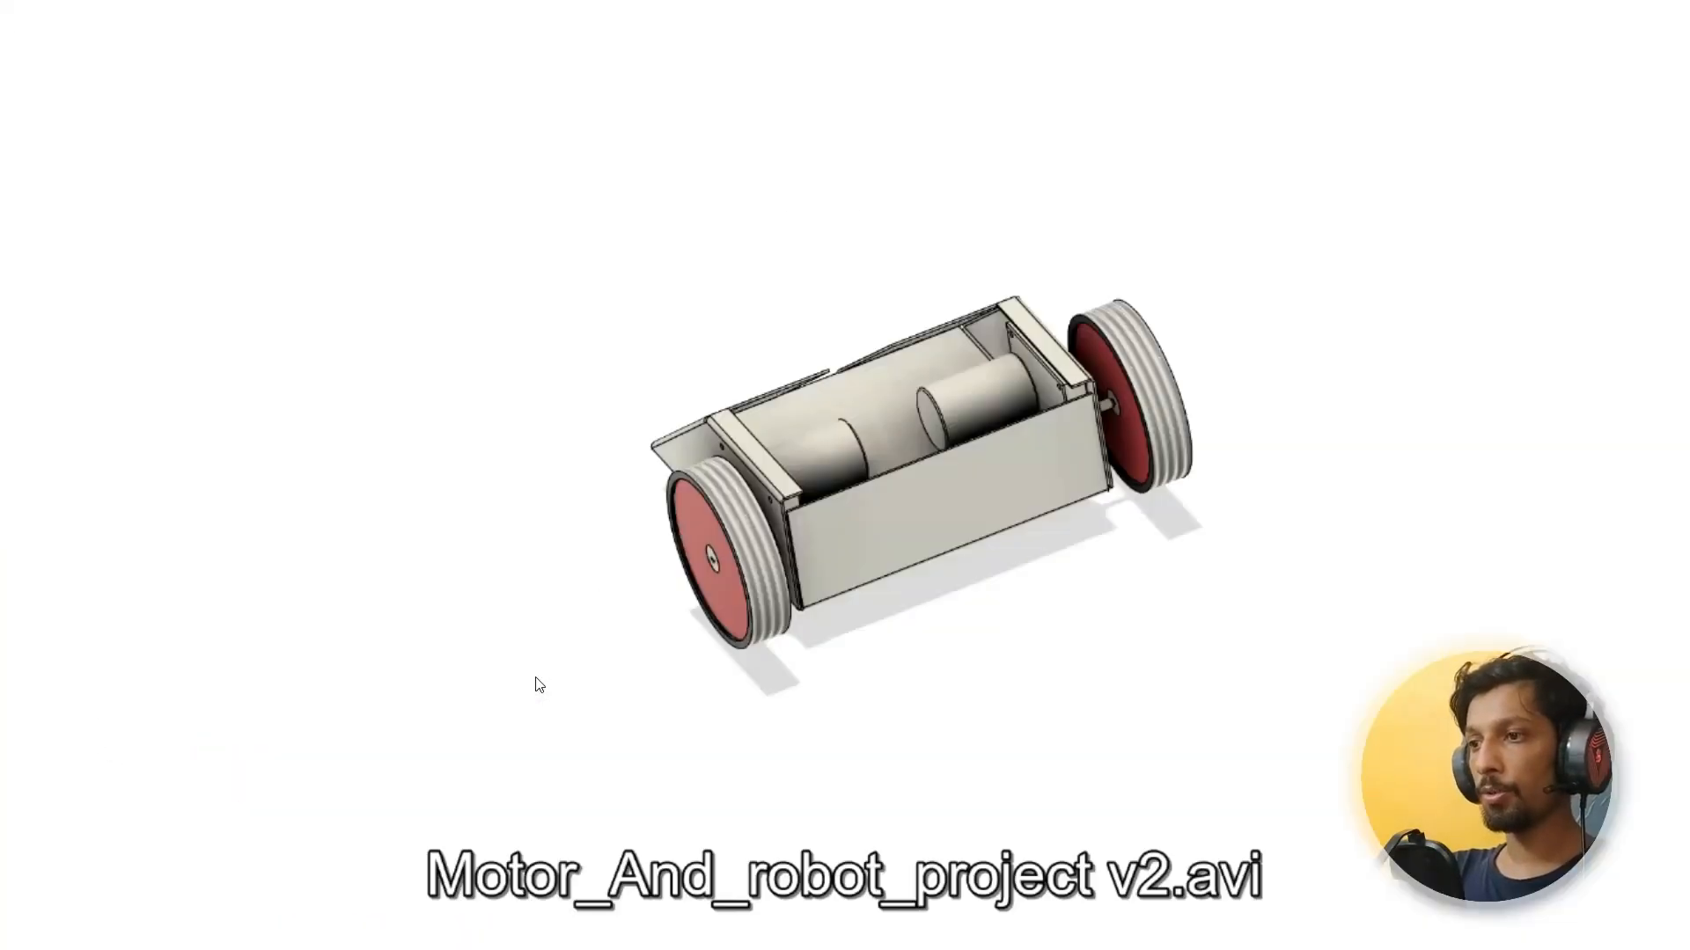